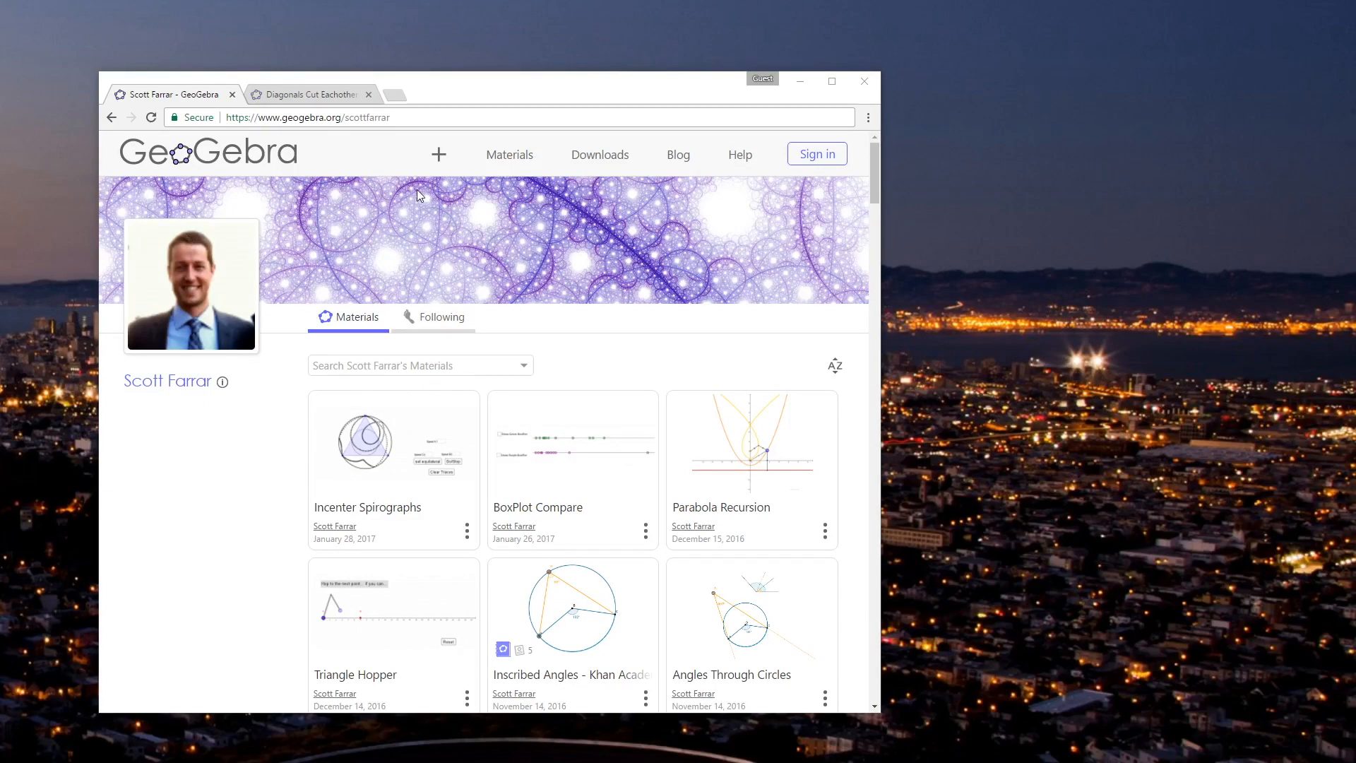
Step: Open the Diagonals Cut Eachother applet and move point C through several positions, ending with ABCD as an isosceles trapezoid
click(316, 99)
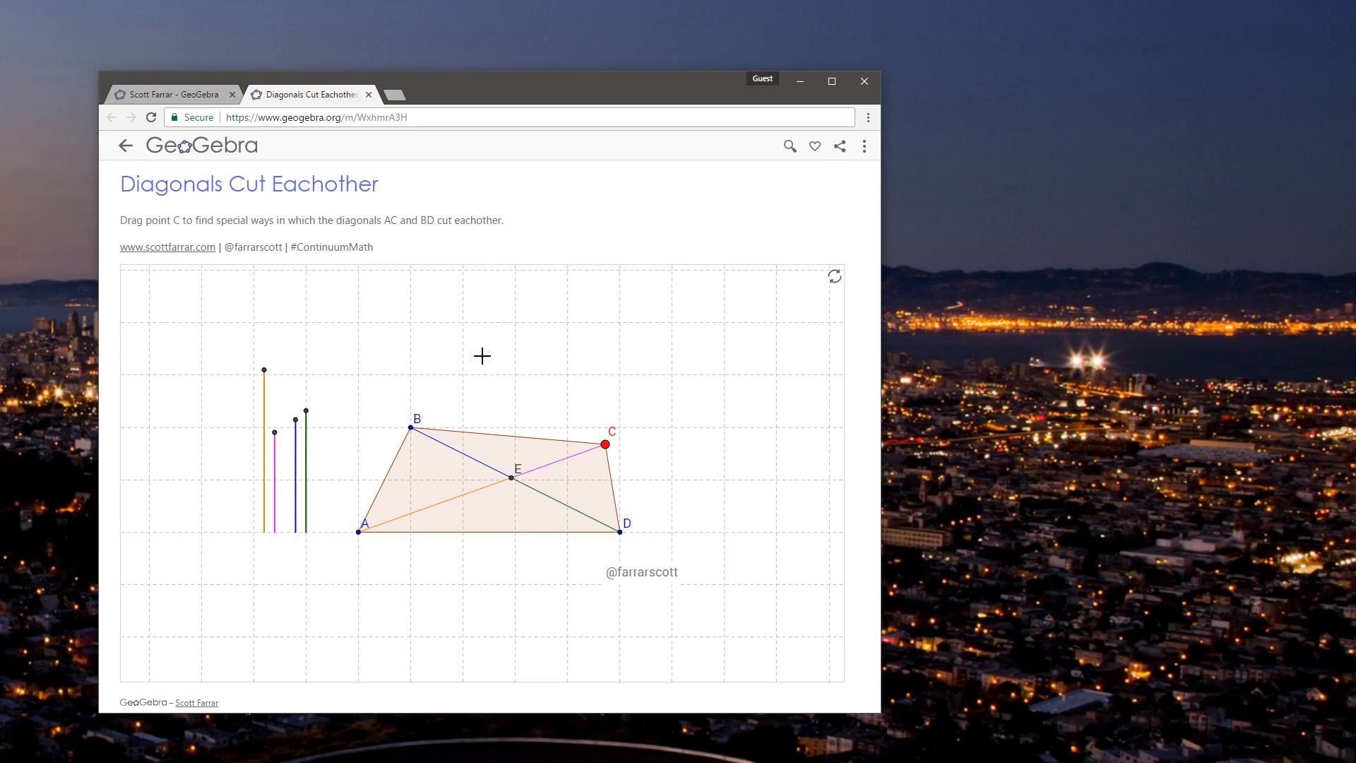
drag(606, 448, 608, 381)
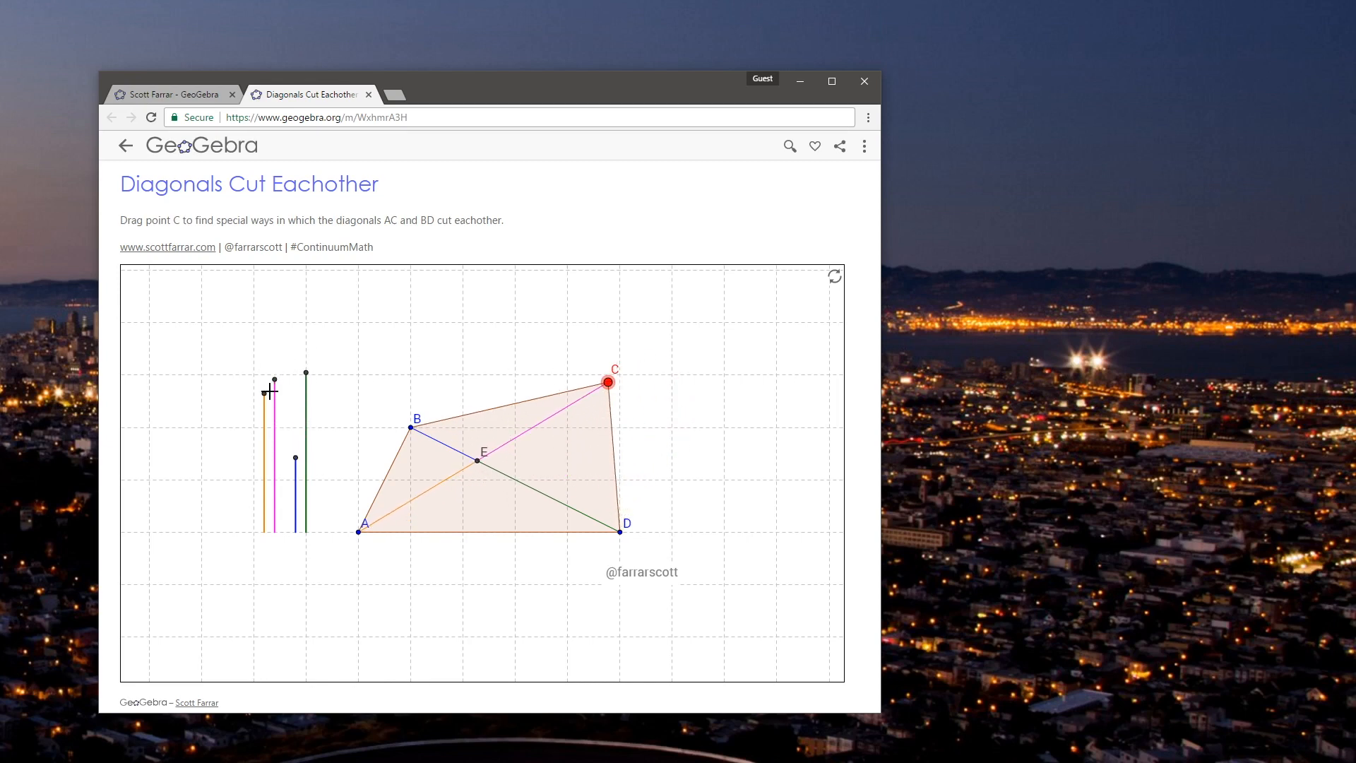
drag(606, 385, 461, 376)
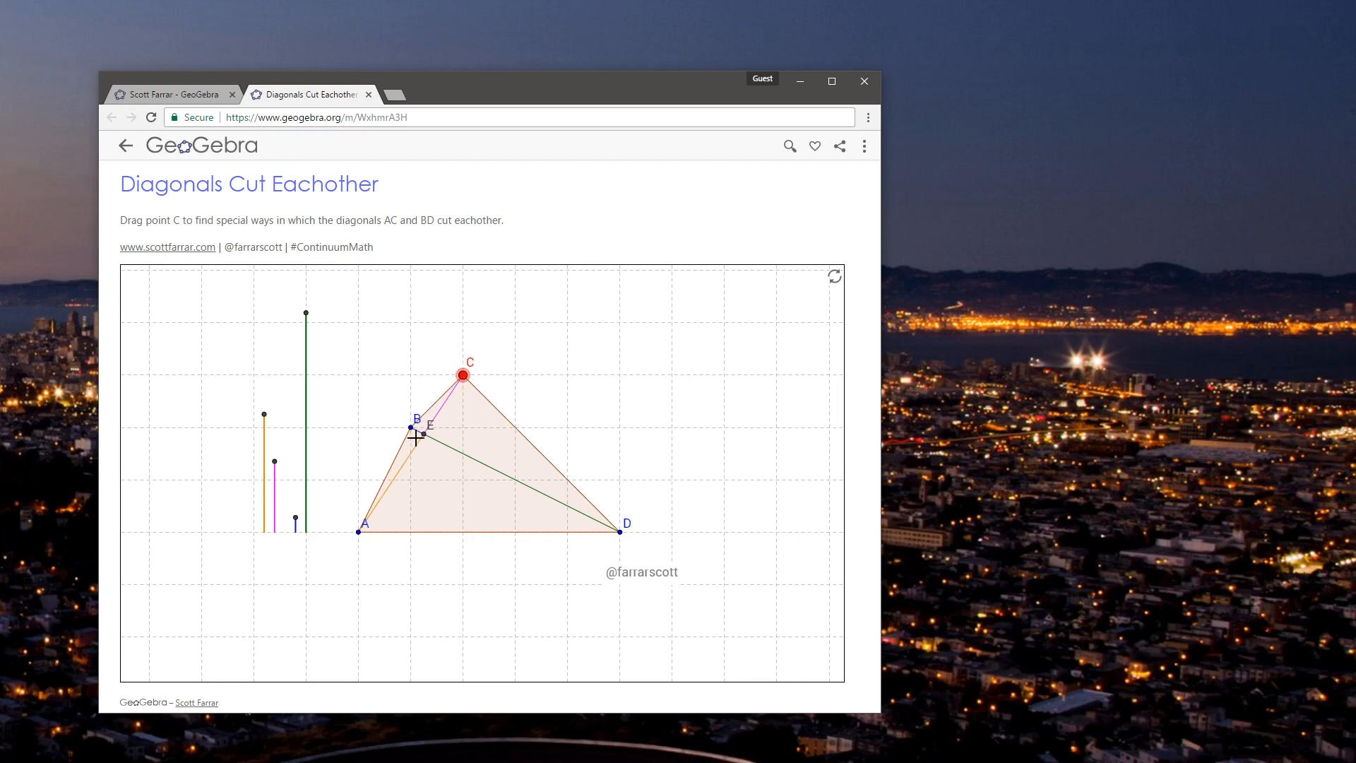
drag(463, 375, 528, 426)
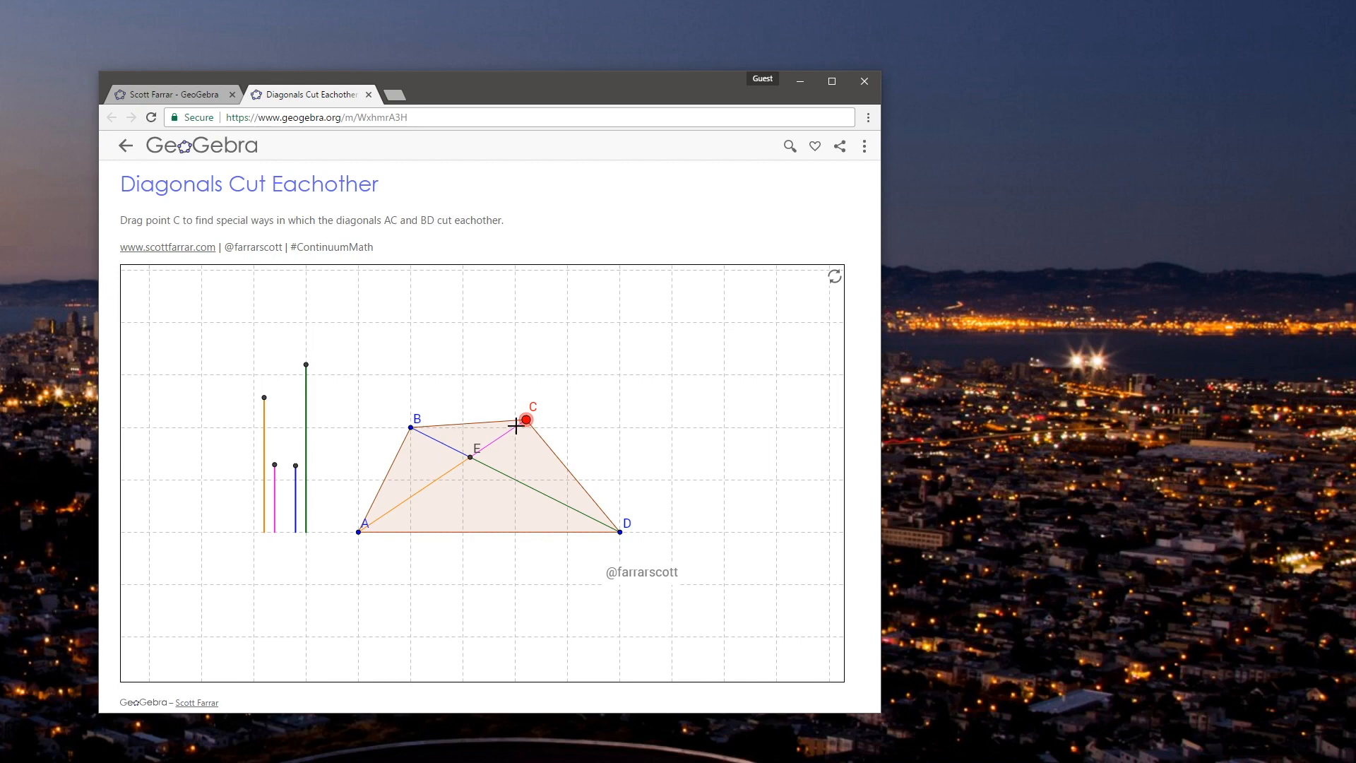
drag(529, 426, 571, 437)
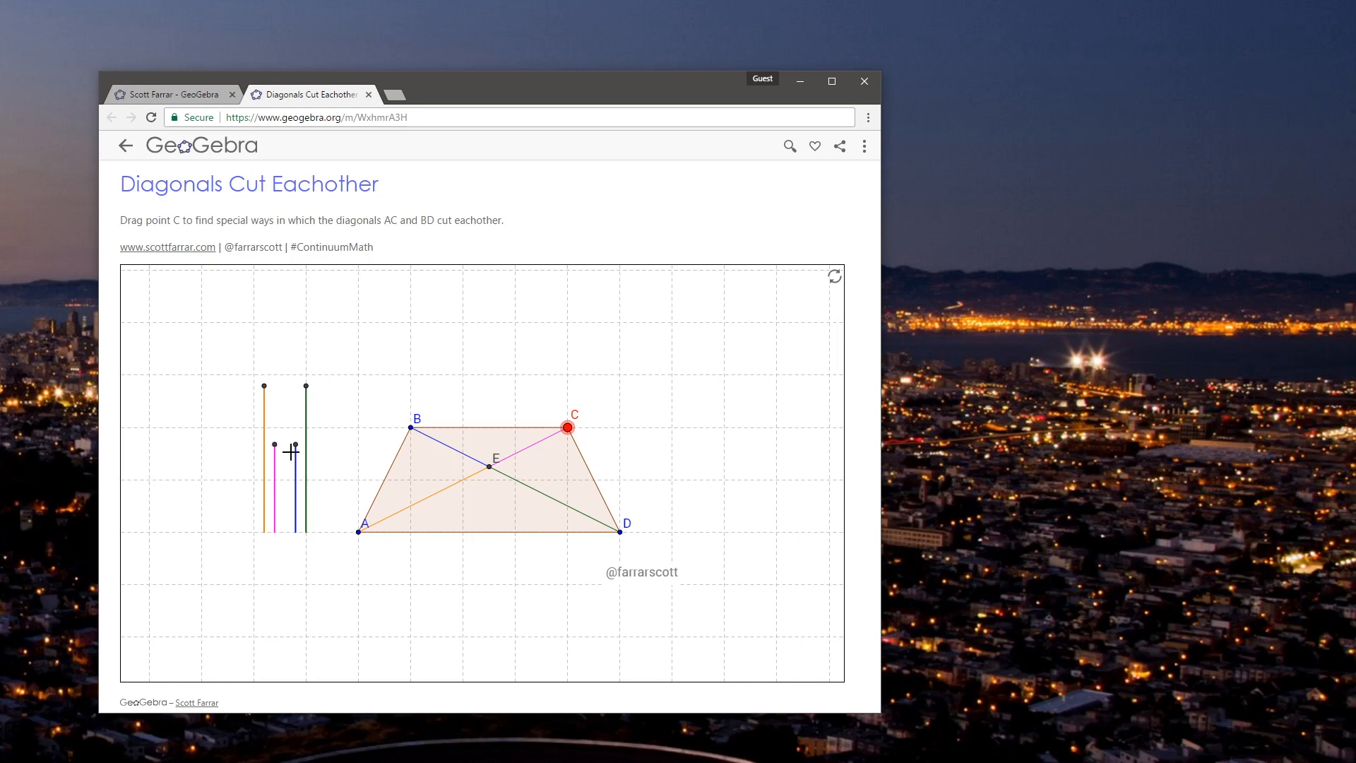
Step: Compare the diagonal pieces by moving point C between the parallelogram and isosceles trapezoid positions, ending on the isosceles trapezoid
drag(569, 428, 671, 427)
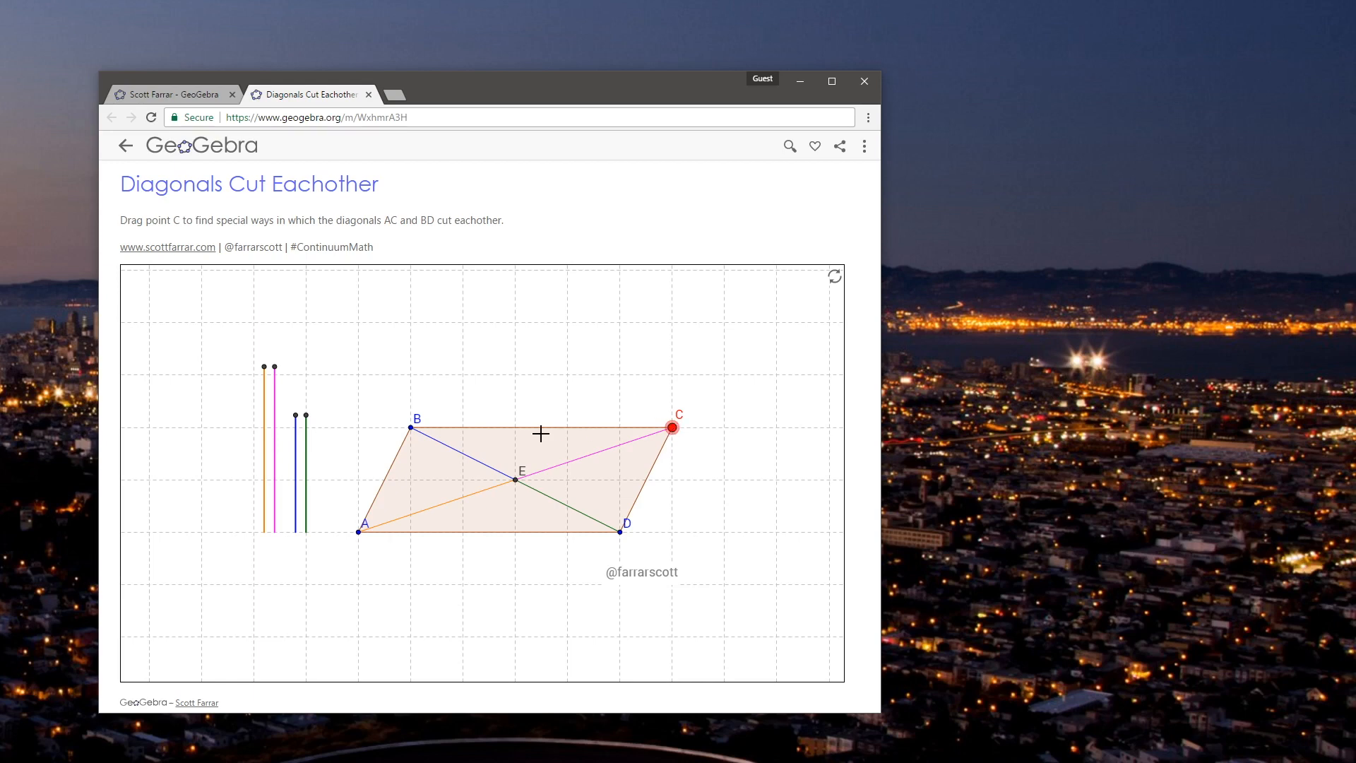
drag(672, 427, 569, 429)
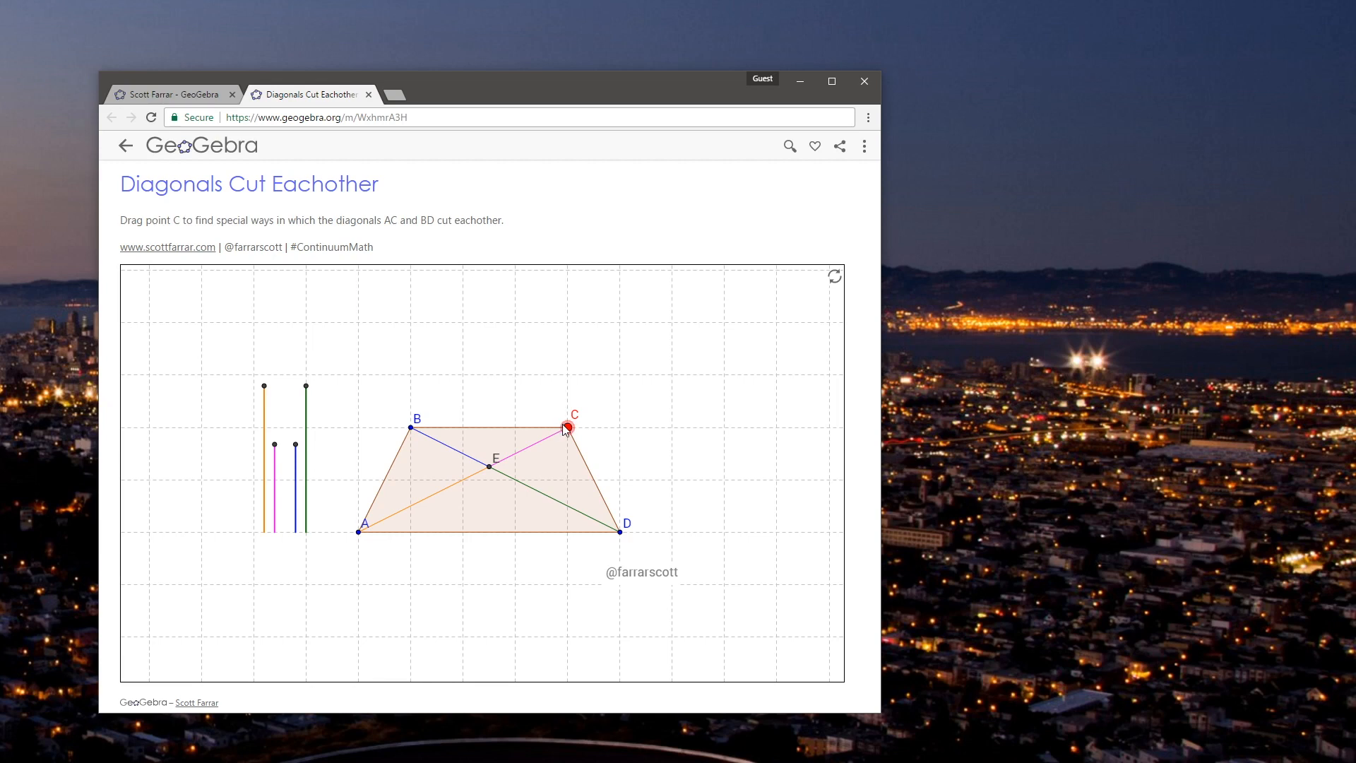
mouse_move(567, 430)
mouse_down()
mouse_move(680, 435)
mouse_move(568, 431)
mouse_move(680, 435)
mouse_move(569, 430)
mouse_move(607, 431)
mouse_move(608, 449)
mouse_move(685, 428)
mouse_move(668, 443)
mouse_move(692, 455)
mouse_move(699, 394)
mouse_move(561, 467)
mouse_move(515, 388)
mouse_move(489, 431)
mouse_move(441, 406)
mouse_move(513, 451)
mouse_move(552, 364)
mouse_move(583, 437)
mouse_move(541, 465)
mouse_move(569, 437)
mouse_up()
drag(303, 248, 349, 248)
click(367, 253)
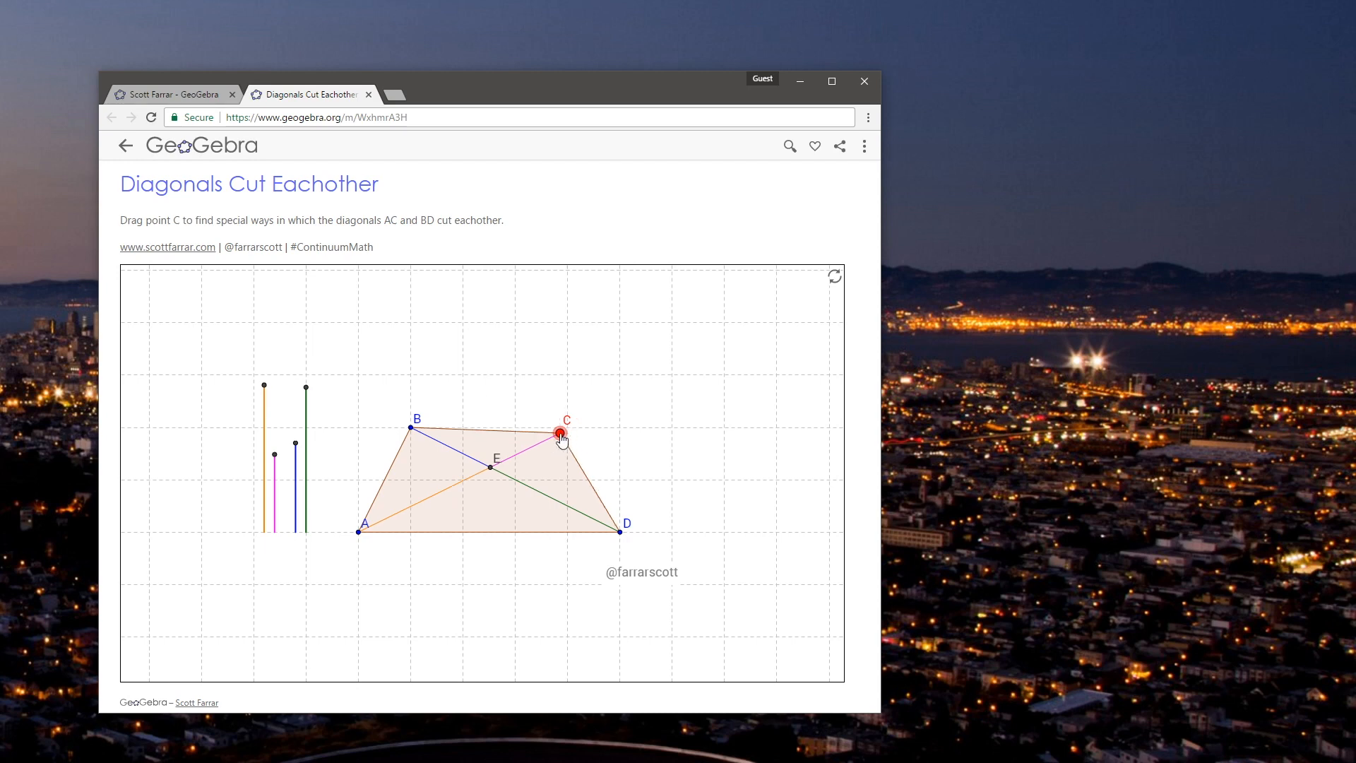
mouse_move(604, 435)
mouse_down()
mouse_move(653, 435)
mouse_move(549, 430)
mouse_move(558, 439)
mouse_move(569, 420)
mouse_move(580, 444)
mouse_up()
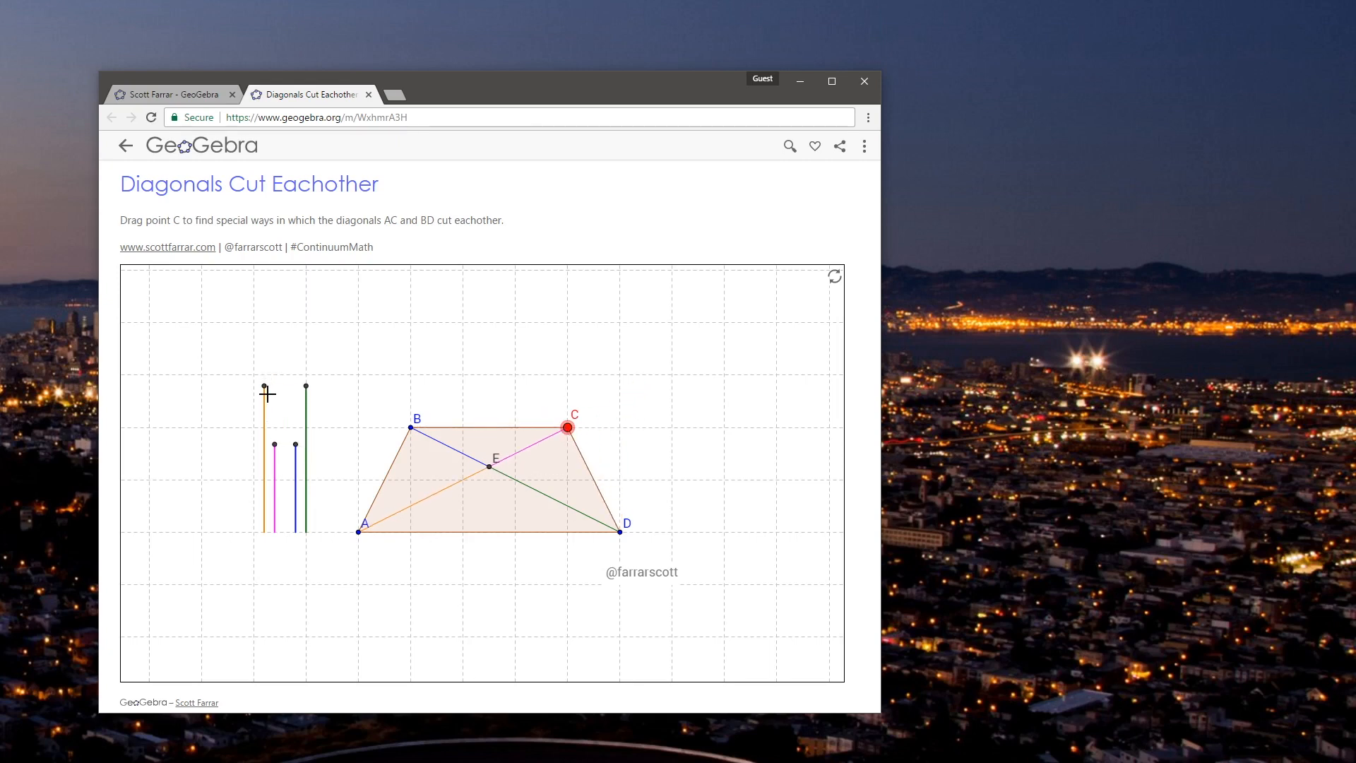
drag(653, 432, 678, 433)
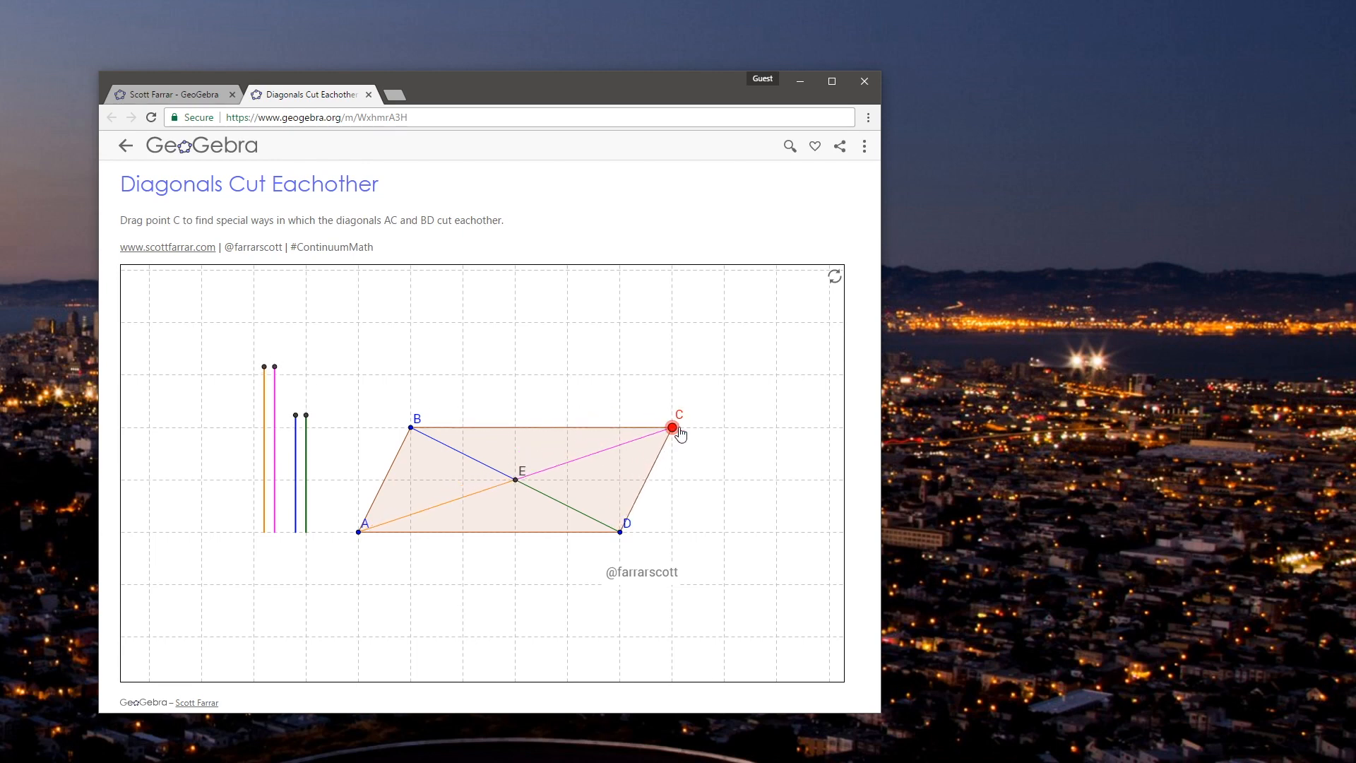
drag(679, 434, 569, 428)
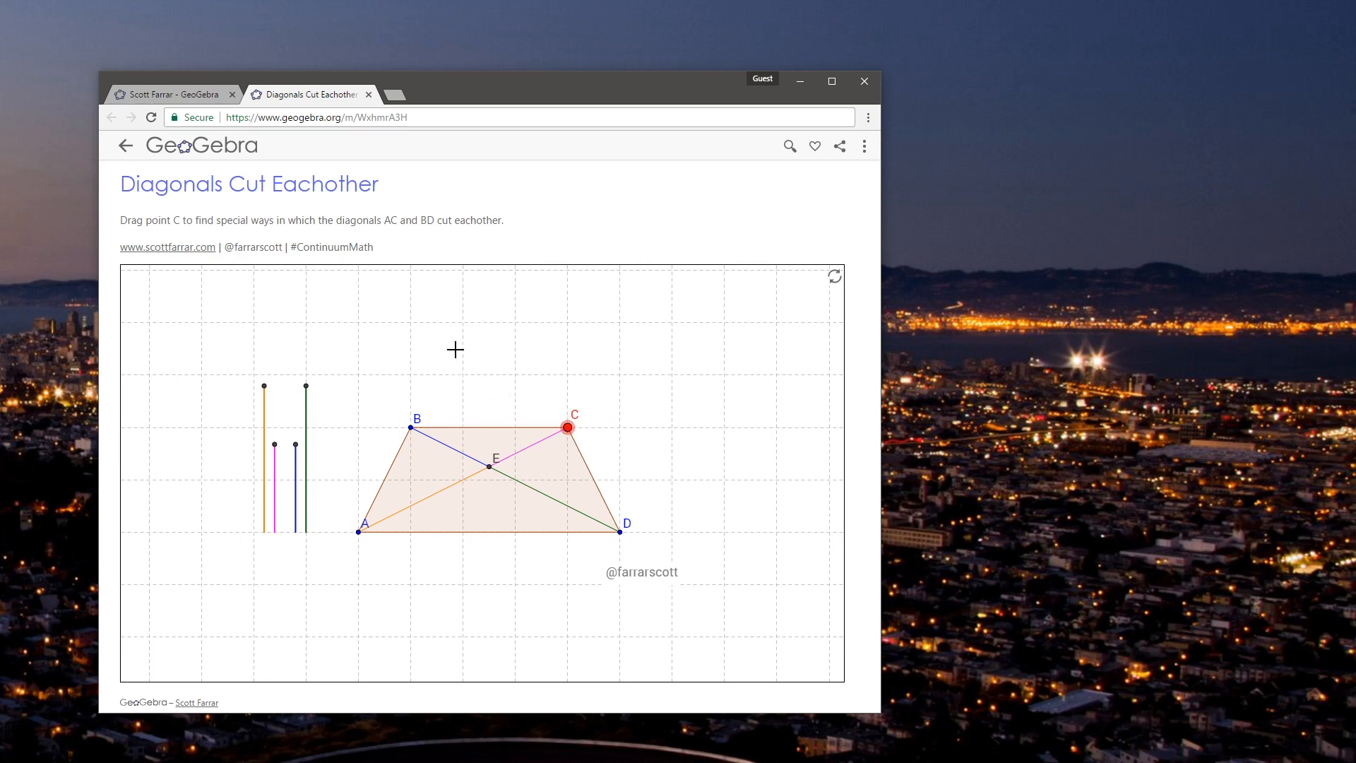
Step: Switch to the blank GeoGebra desktop window, resize it to about 1211×925 and place it overlapping the applet's browser window
drag(485, 95, 416, 38)
key(alt+Tab)
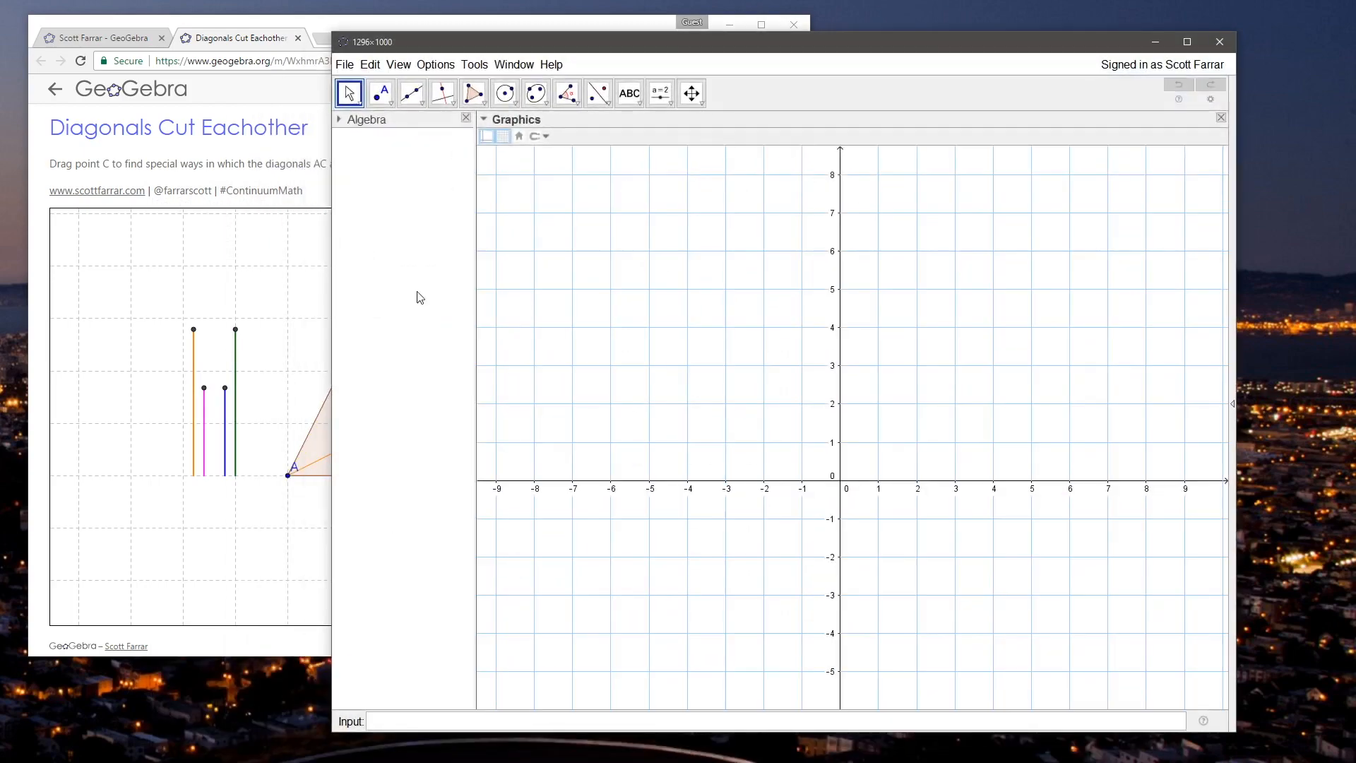
drag(590, 42, 649, 46)
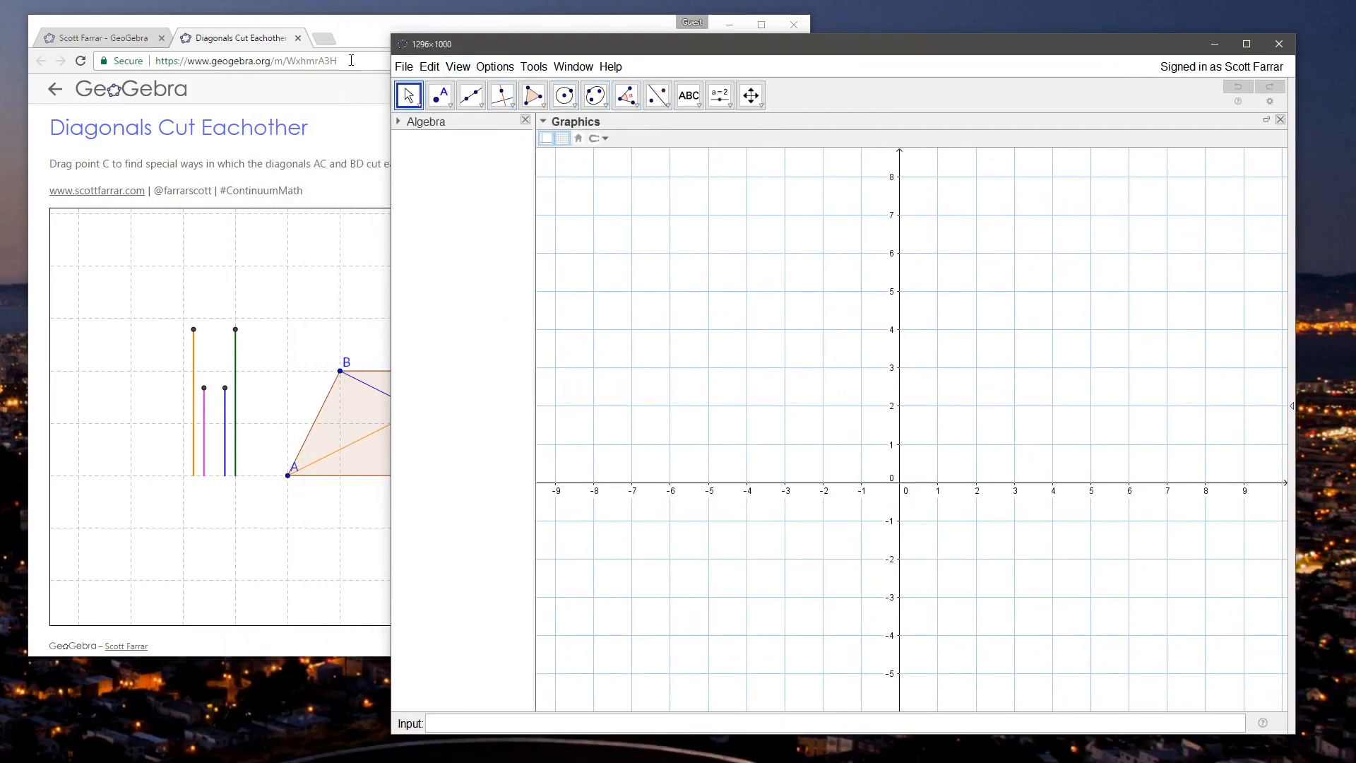
click(256, 46)
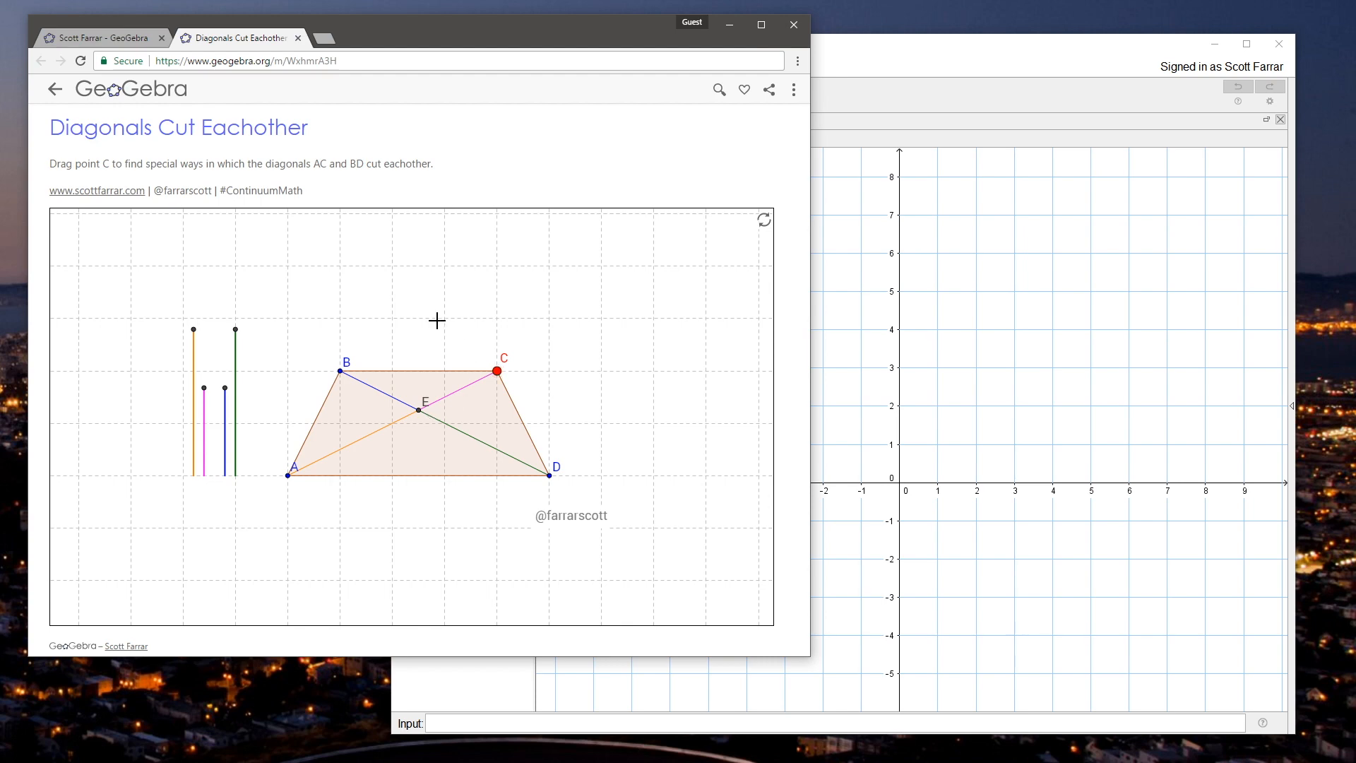
click(894, 56)
drag(829, 55, 788, 44)
drag(346, 27, 408, 82)
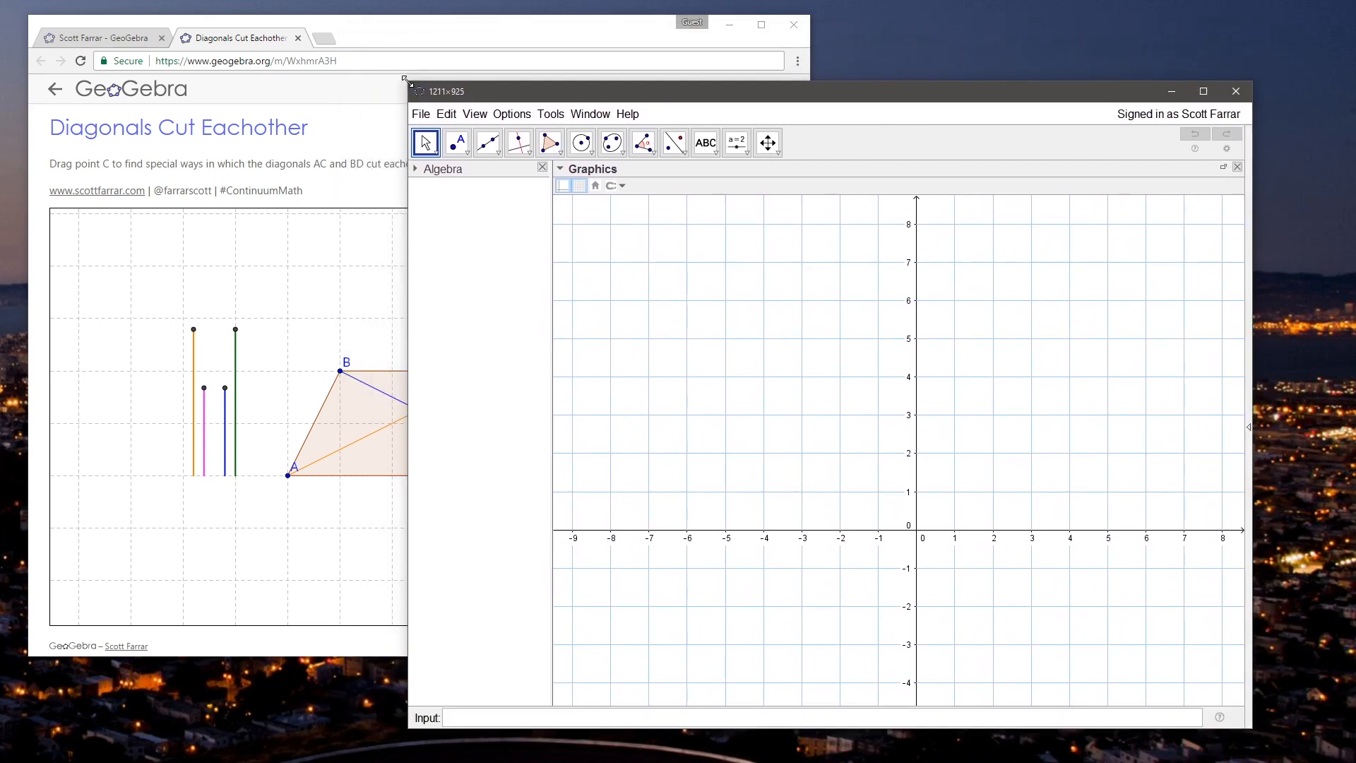
drag(555, 95, 444, 79)
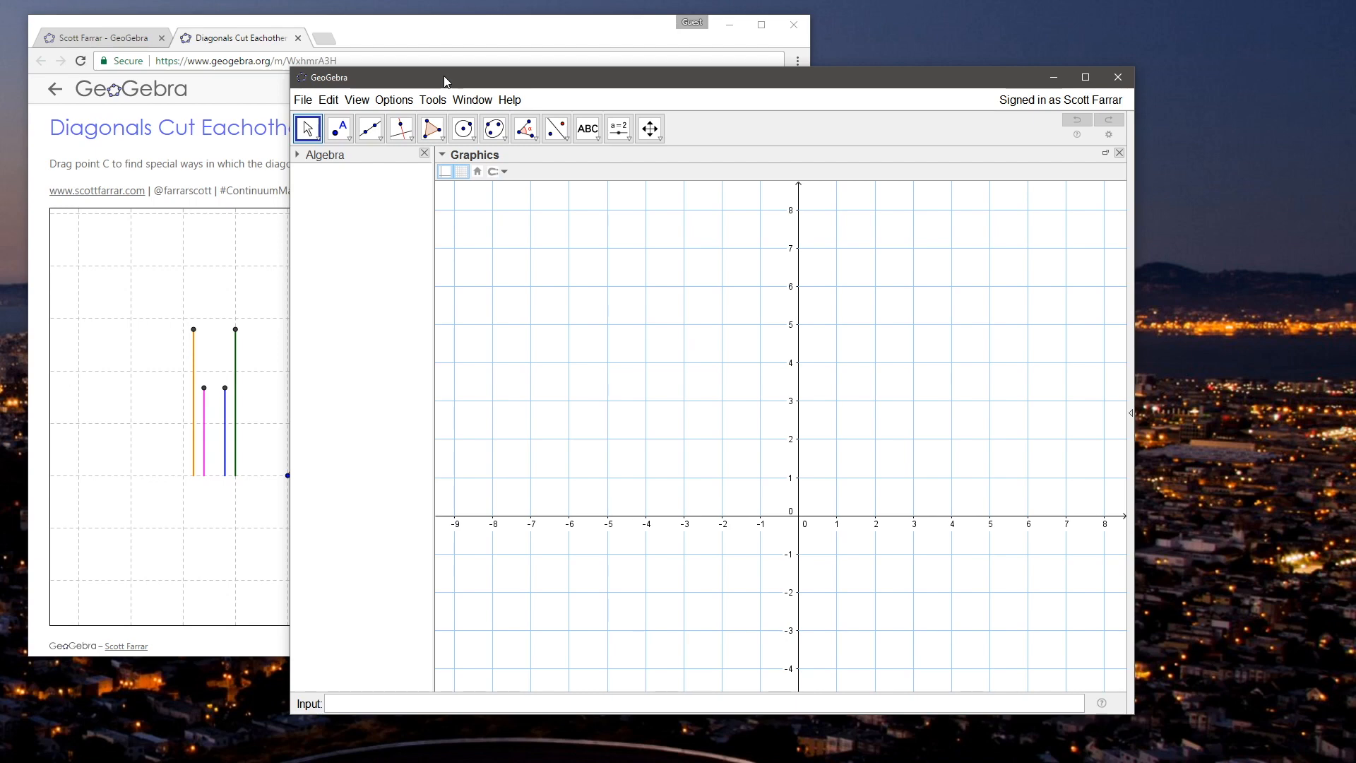
drag(434, 79, 466, 77)
click(241, 42)
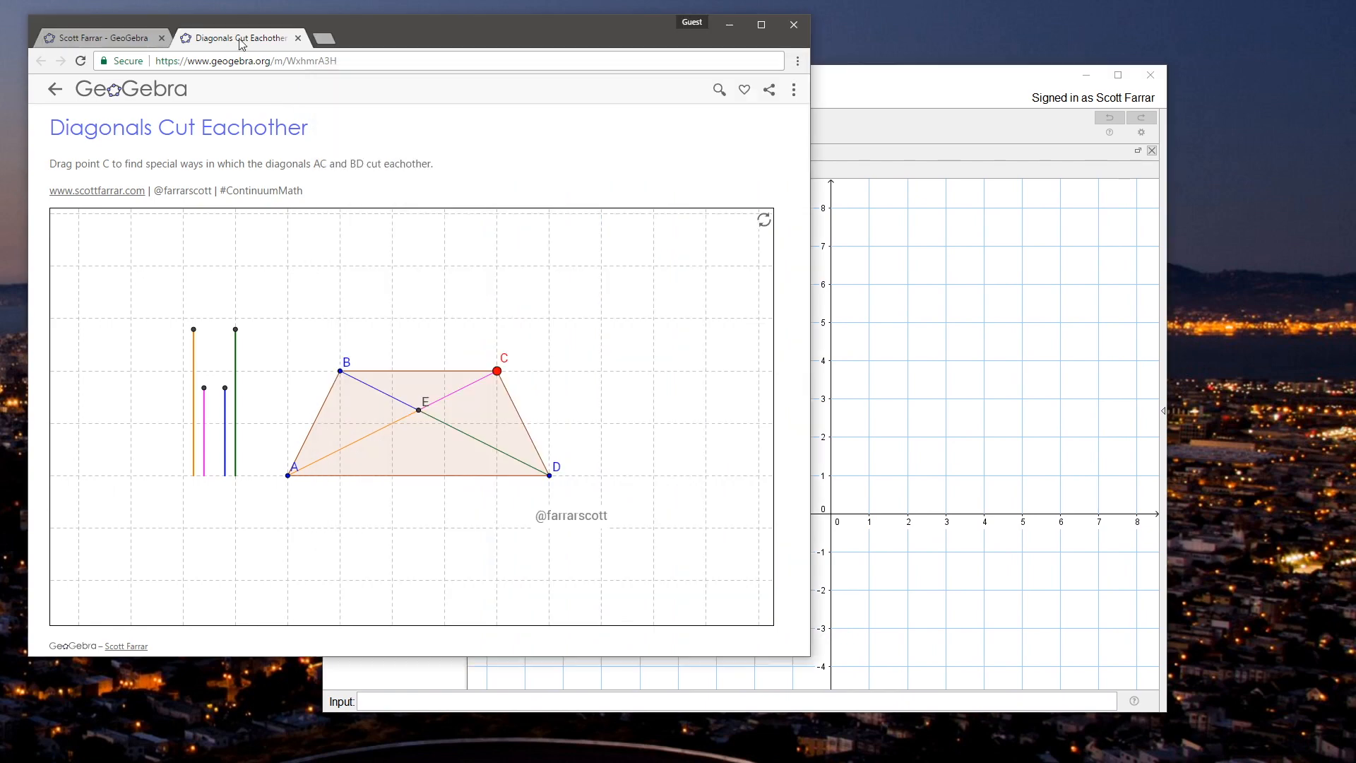
click(859, 93)
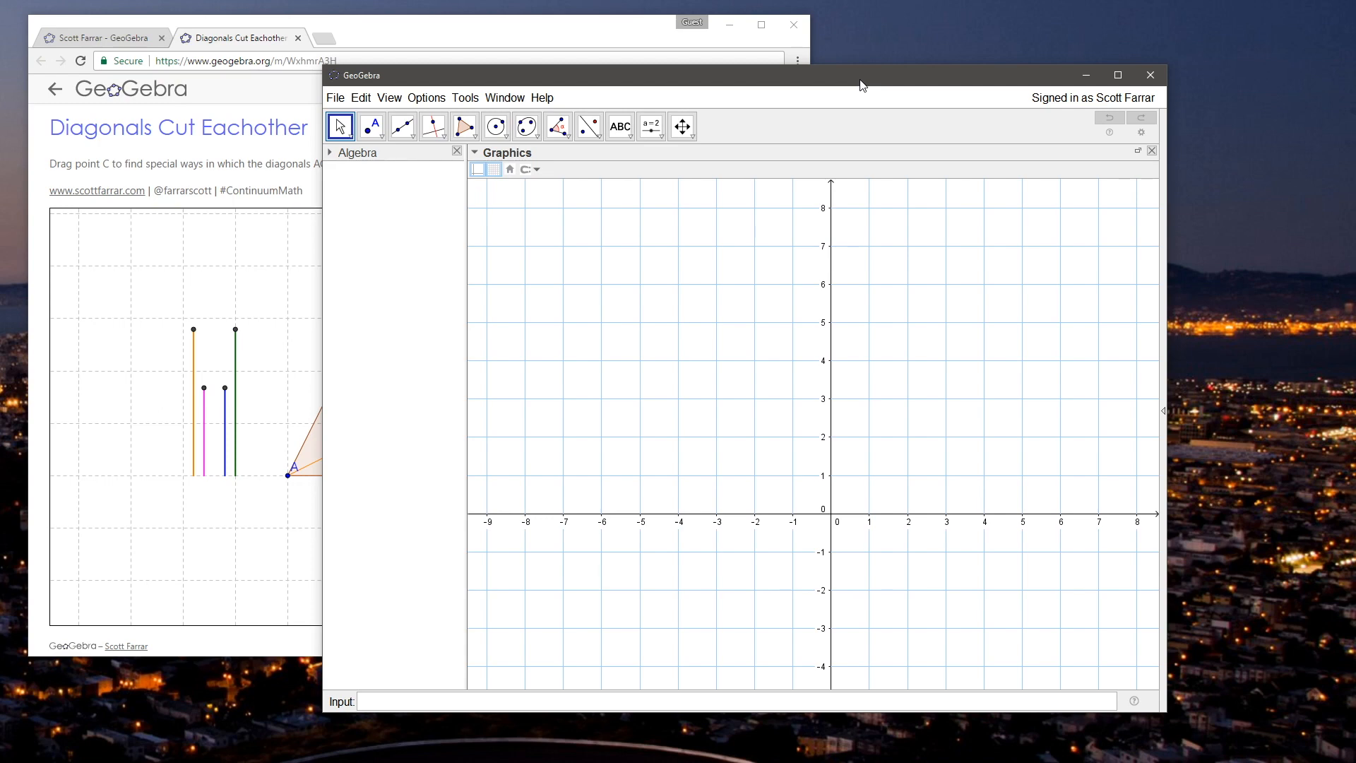
drag(861, 85, 776, 94)
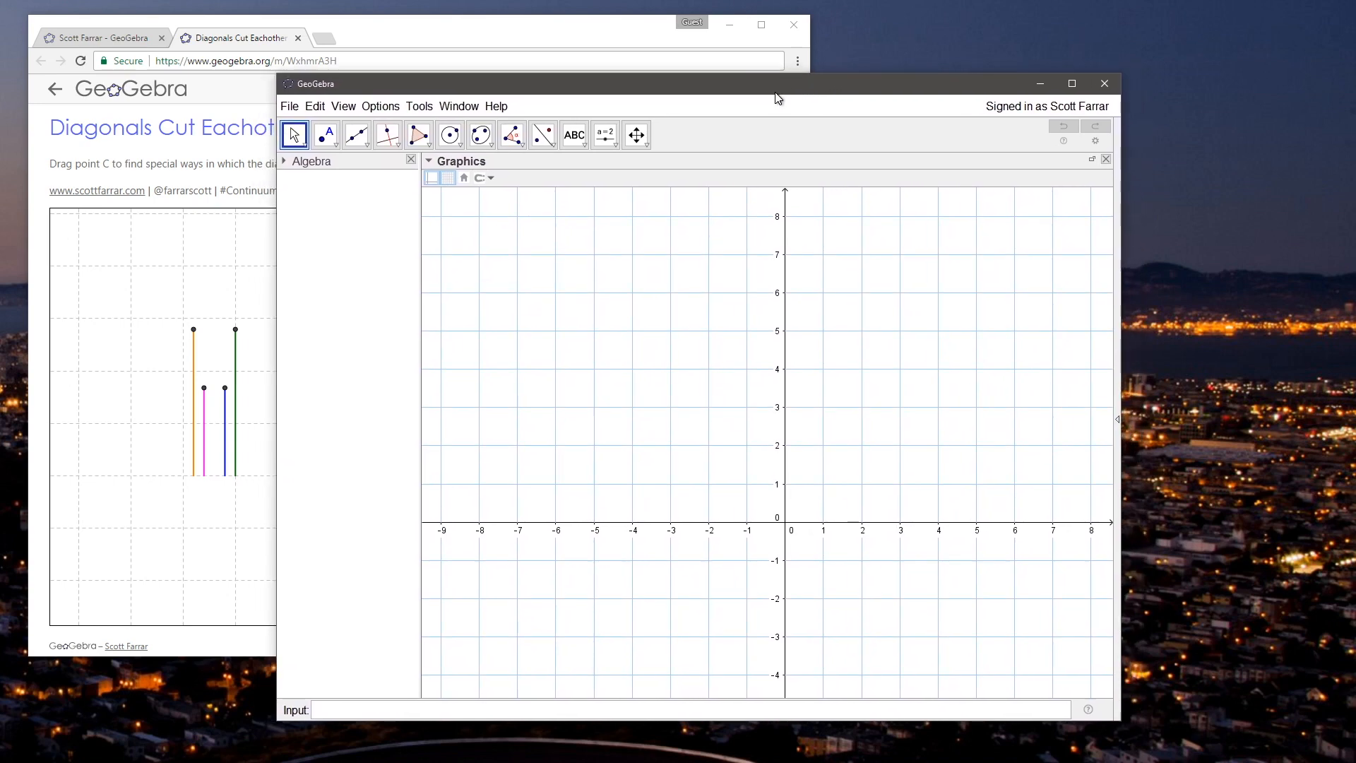
drag(695, 99, 730, 84)
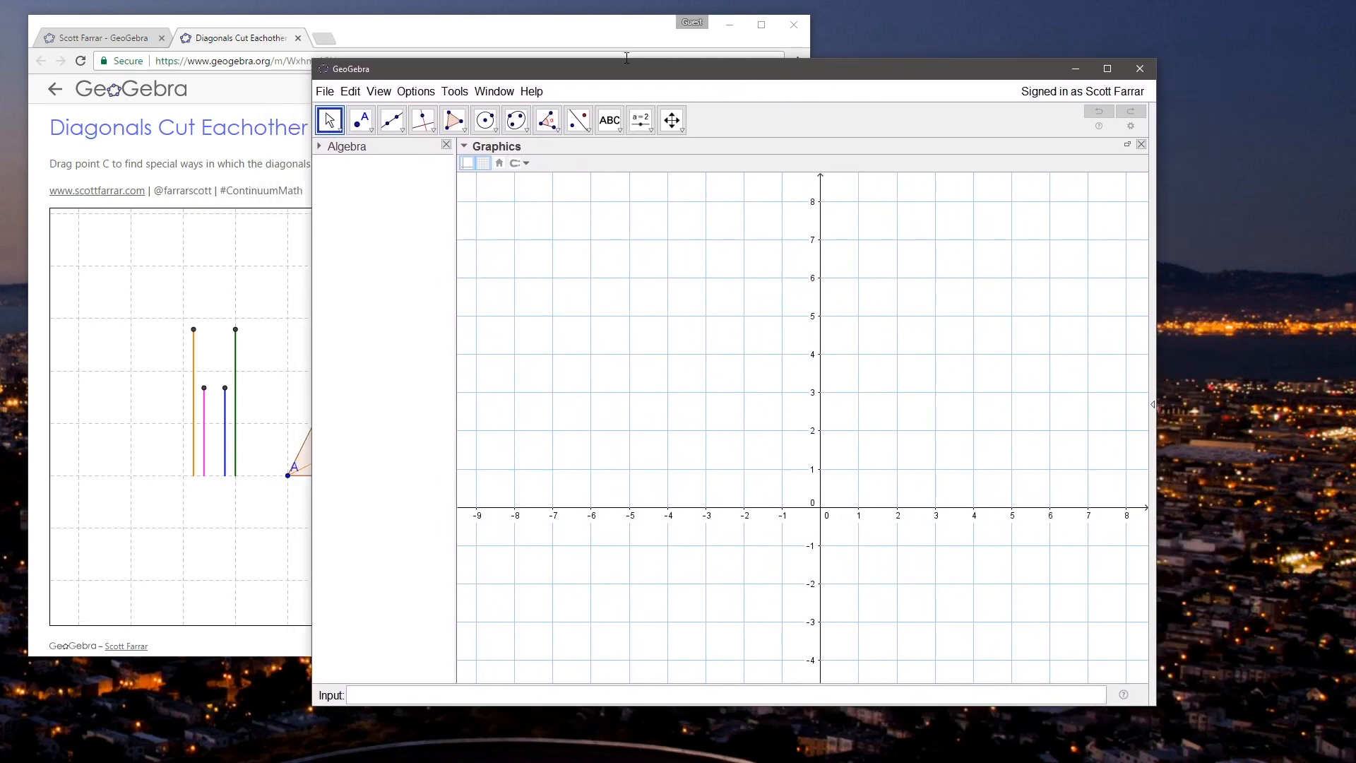
click(567, 29)
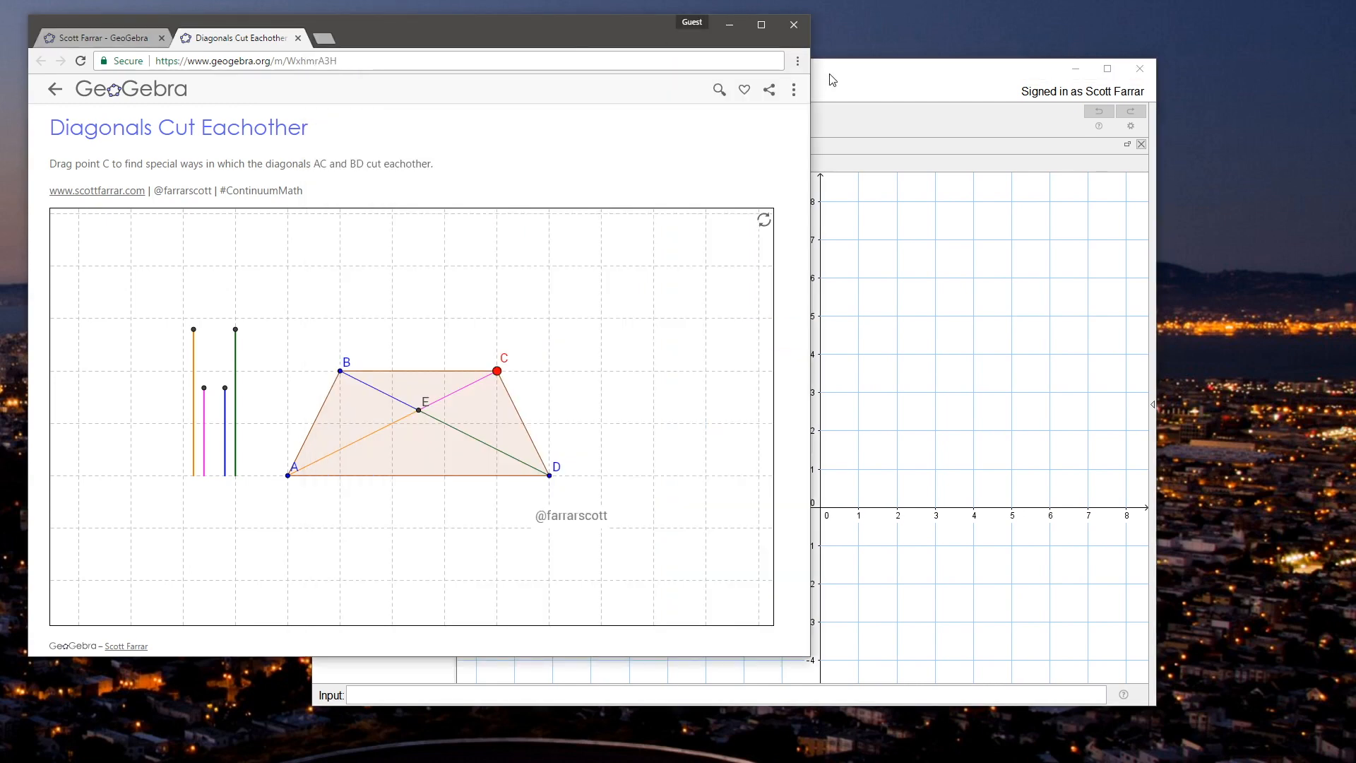
click(832, 80)
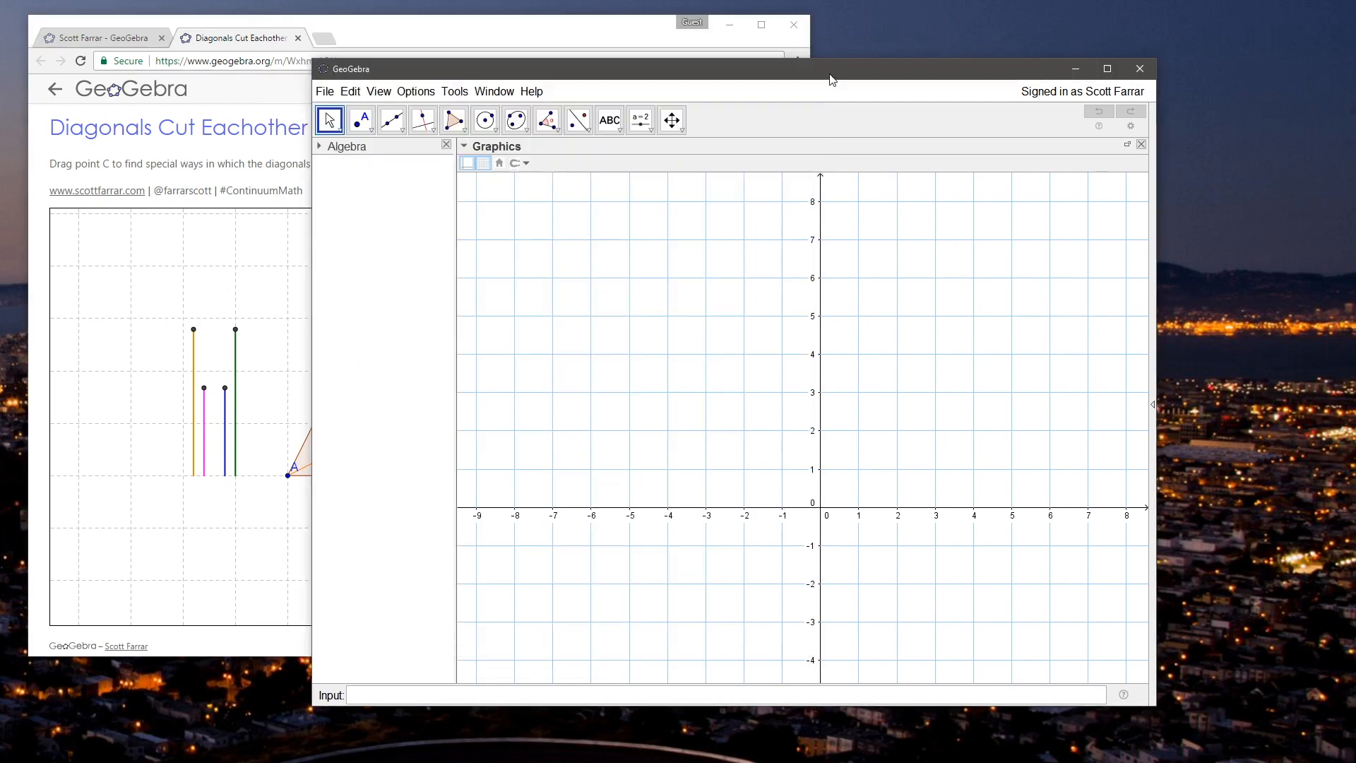
mouse_move(832, 80)
mouse_down()
mouse_move(802, 88)
mouse_move(761, 65)
mouse_move(825, 80)
mouse_up()
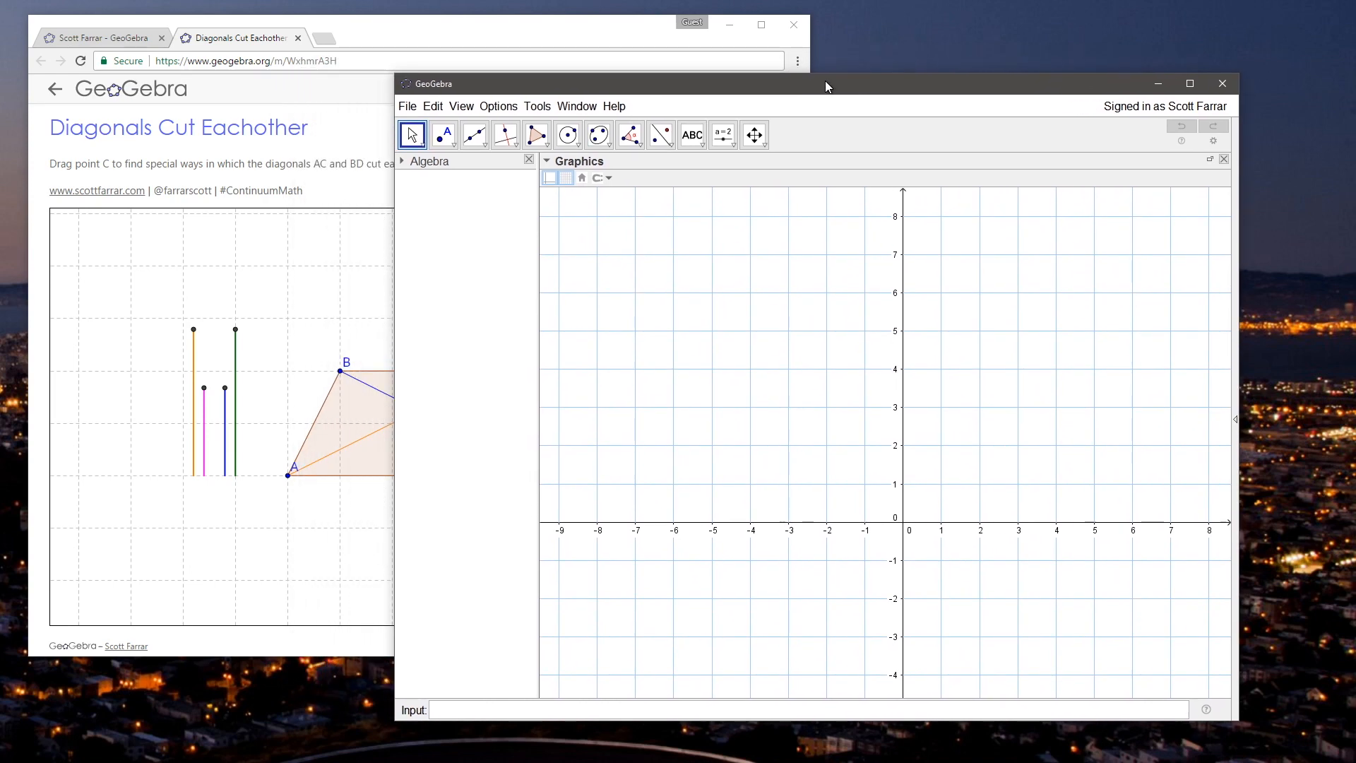
click(396, 34)
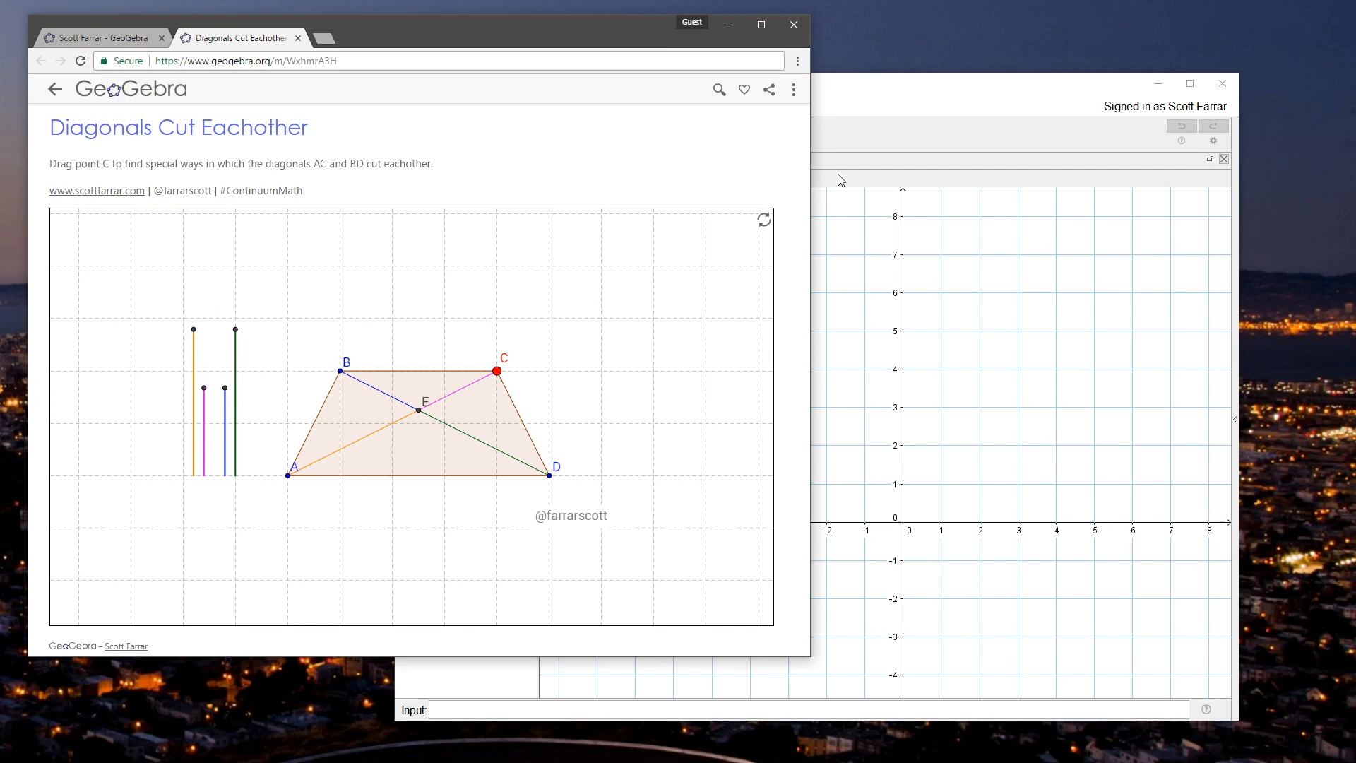
Step: Bring the GeoGebra desktop window to the front and hide the coordinate axes, keeping the grid
click(930, 88)
drag(708, 419, 590, 398)
drag(793, 357, 696, 385)
click(549, 181)
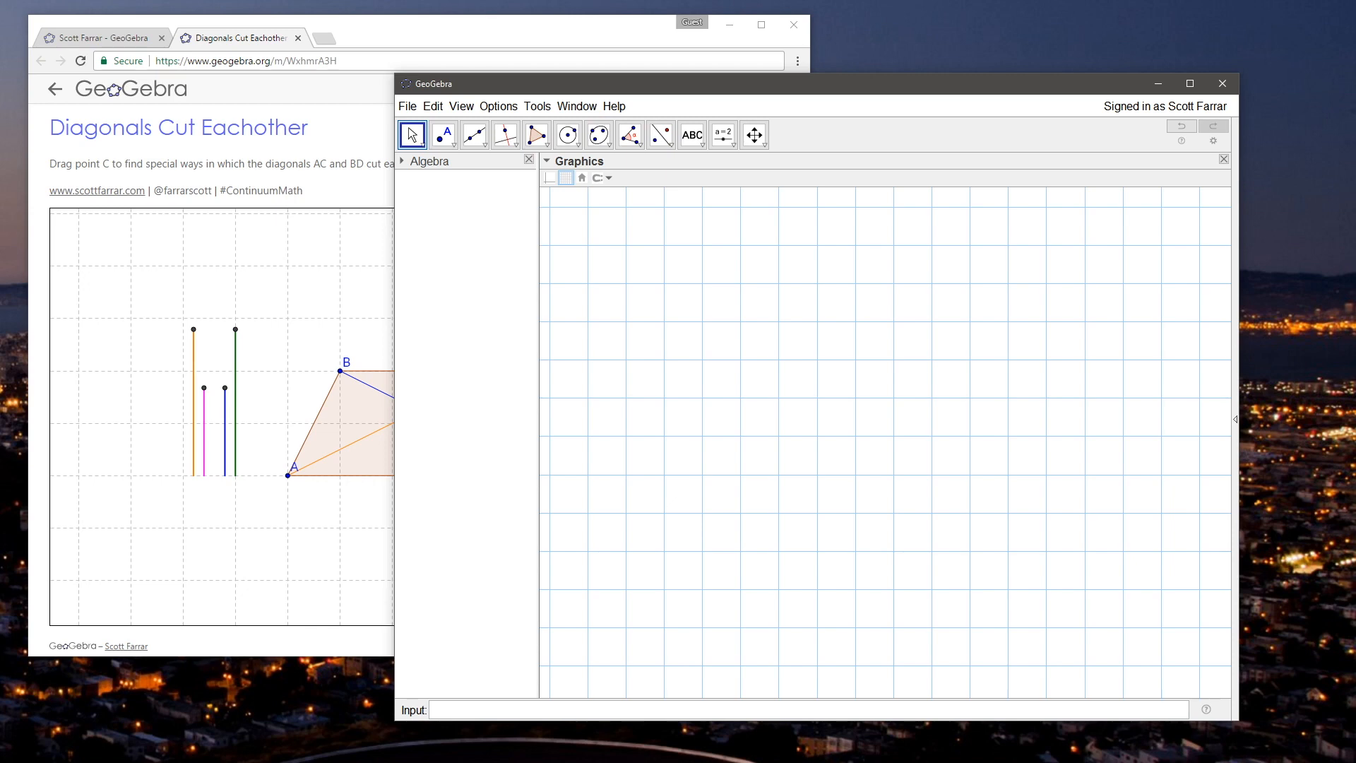
drag(673, 87, 629, 78)
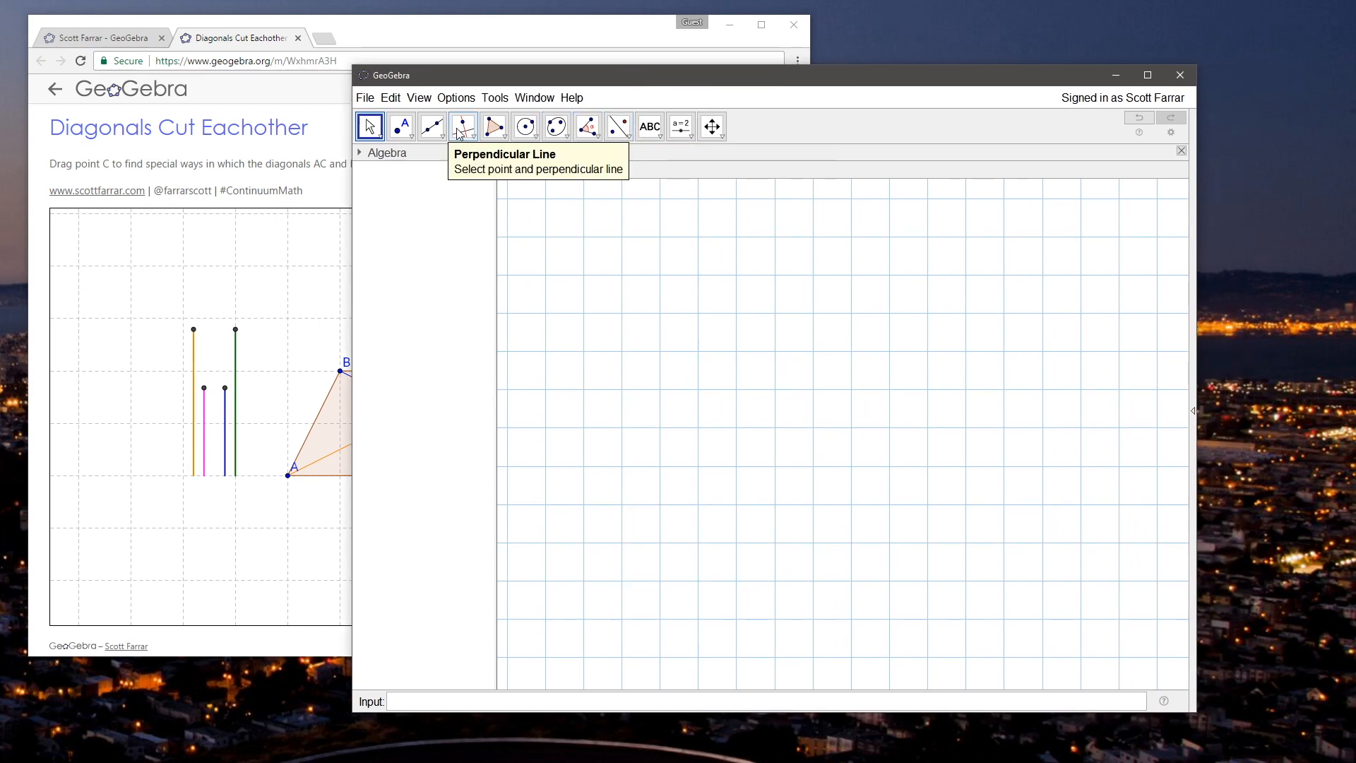
Step: Draw a horizontal segment AB from (-3, 1) to (-2, 1) with the Segment tool
click(432, 128)
click(455, 185)
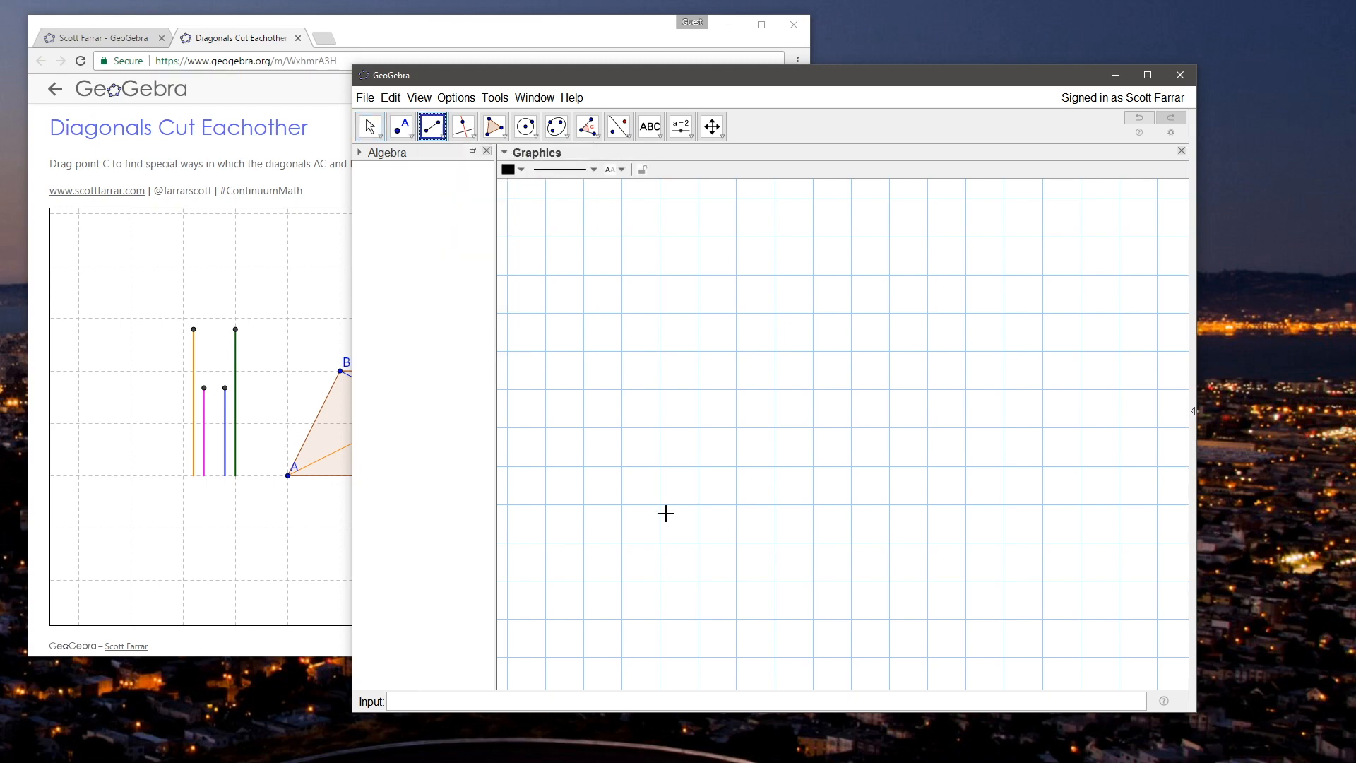
click(583, 466)
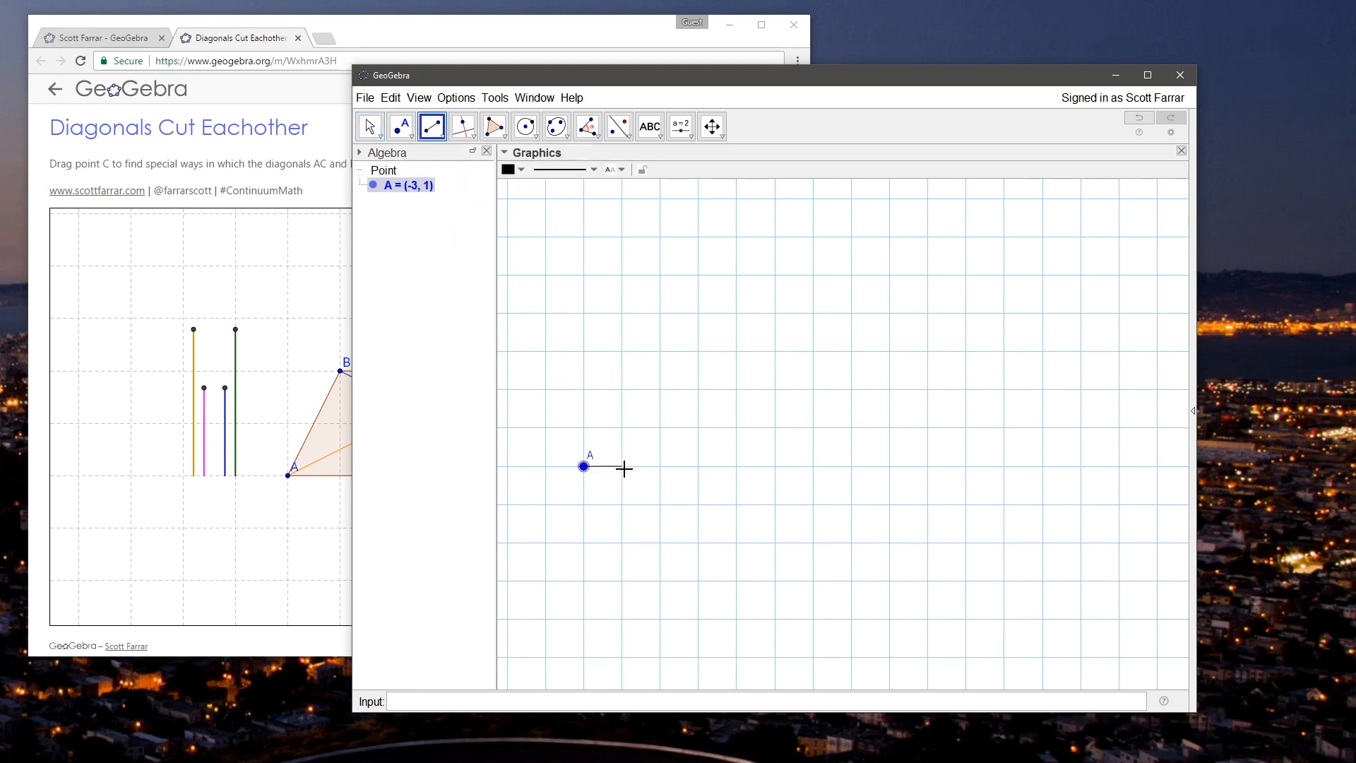
click(621, 466)
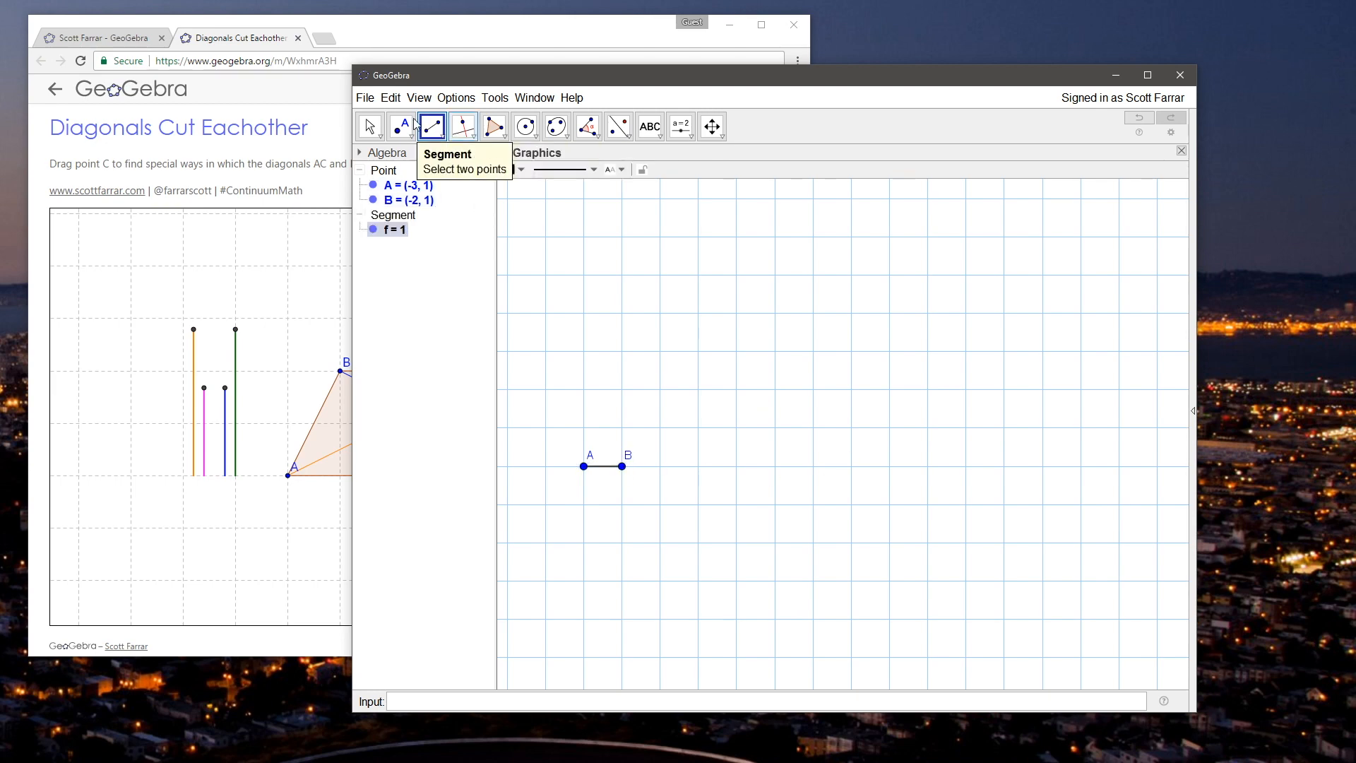
Step: Place point C at (-2.9, 1) and point D at (-2.7, 1), both attached to segment AB
click(370, 126)
scroll(625, 492, up, 15)
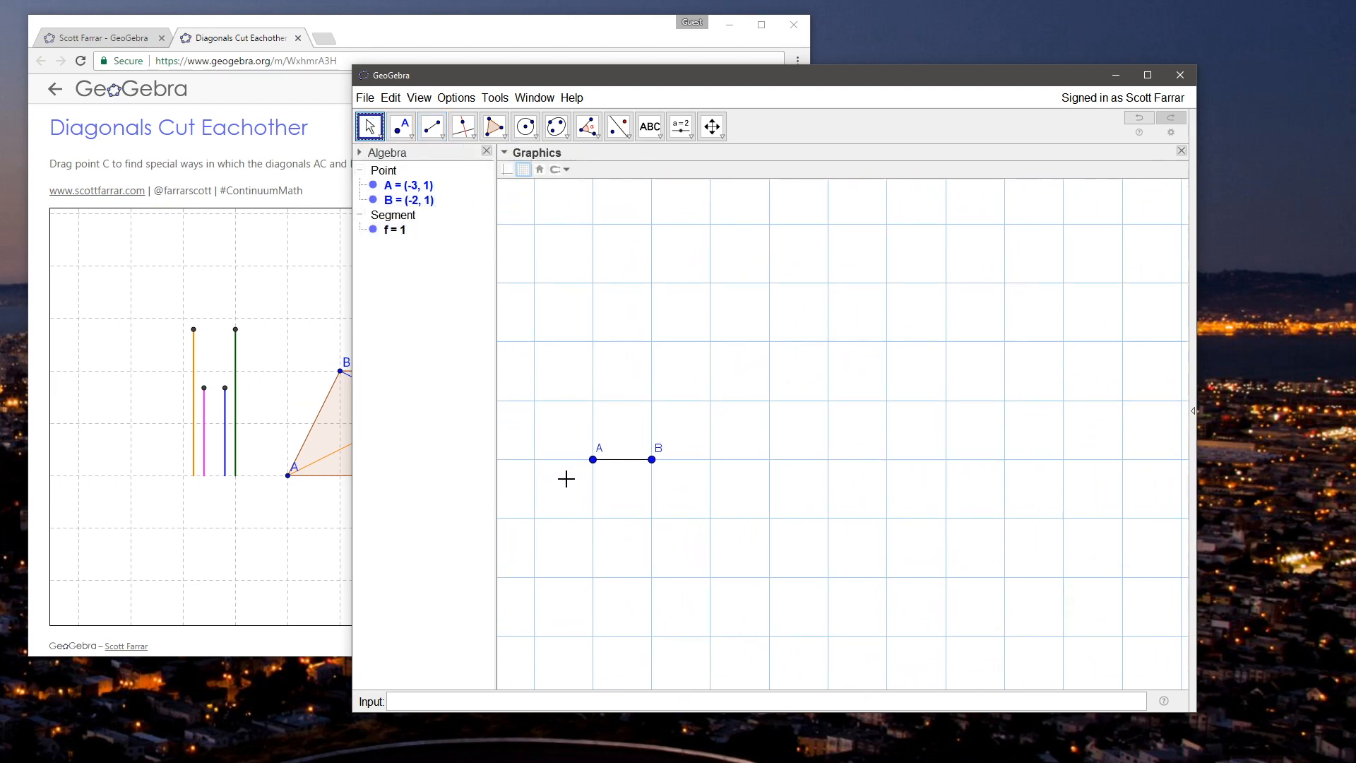
scroll(643, 423, up, 7)
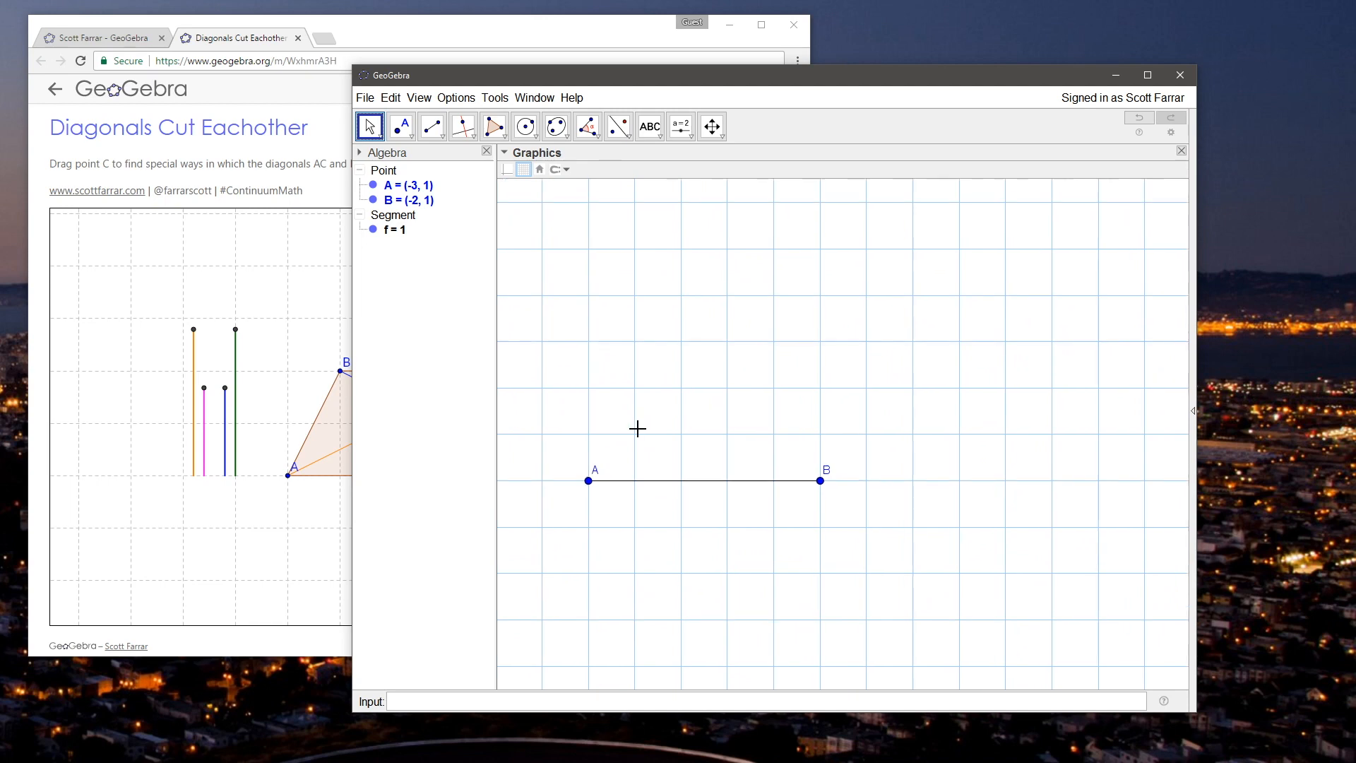
click(400, 127)
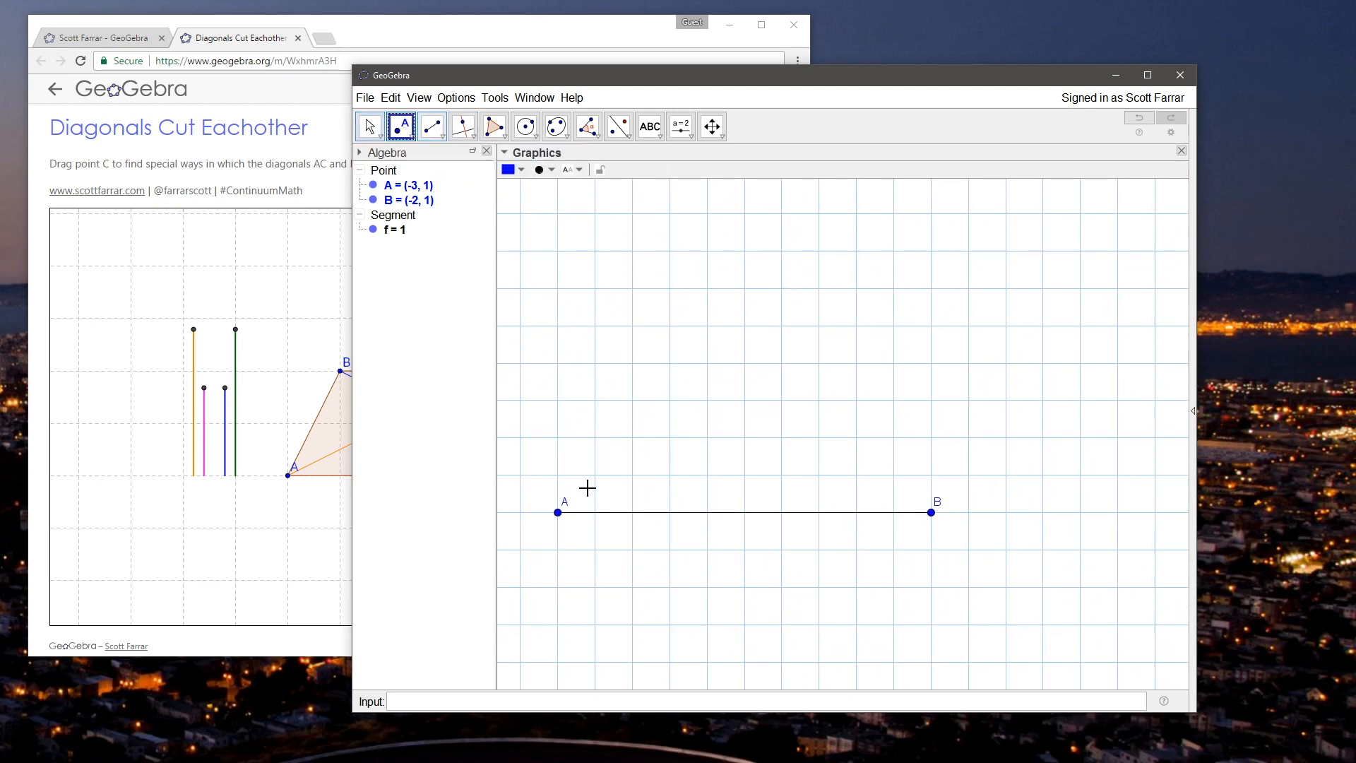
click(595, 518)
click(669, 513)
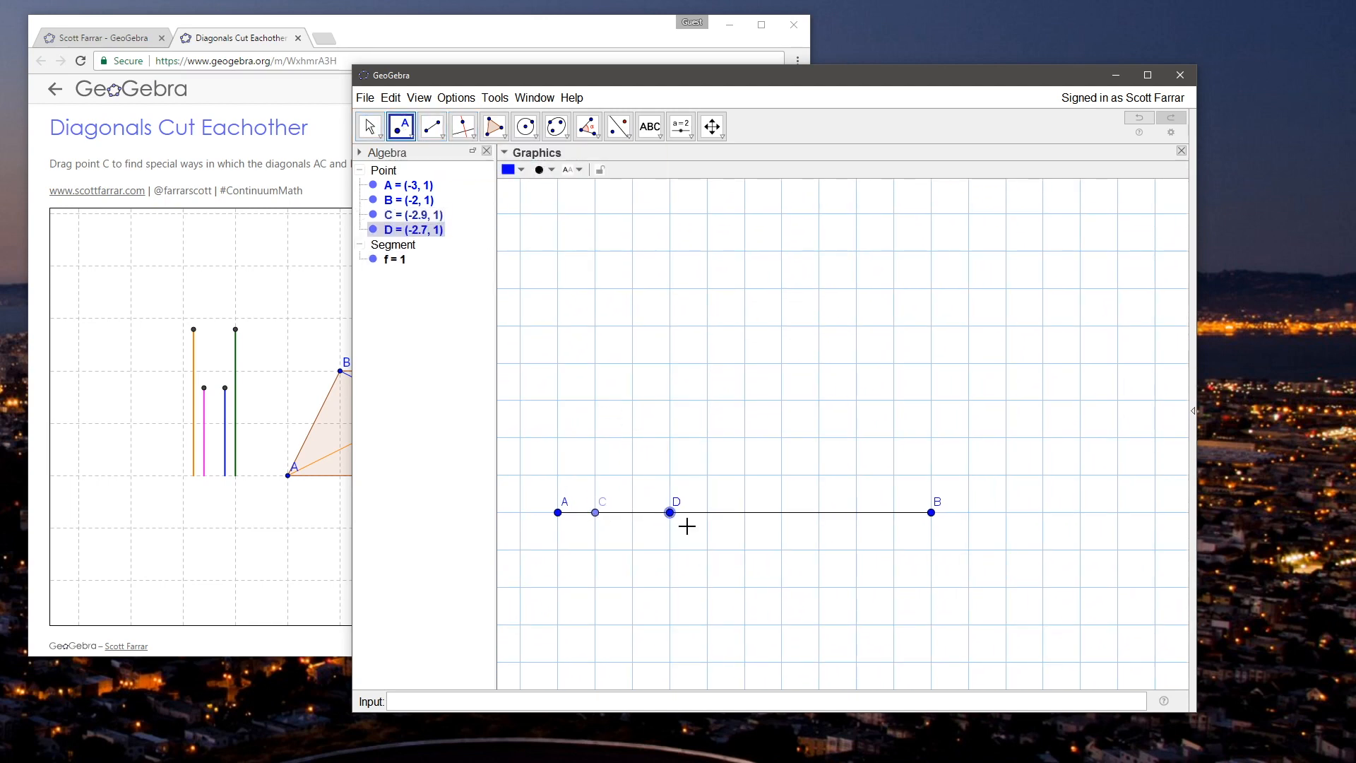
key(ctrl+z)
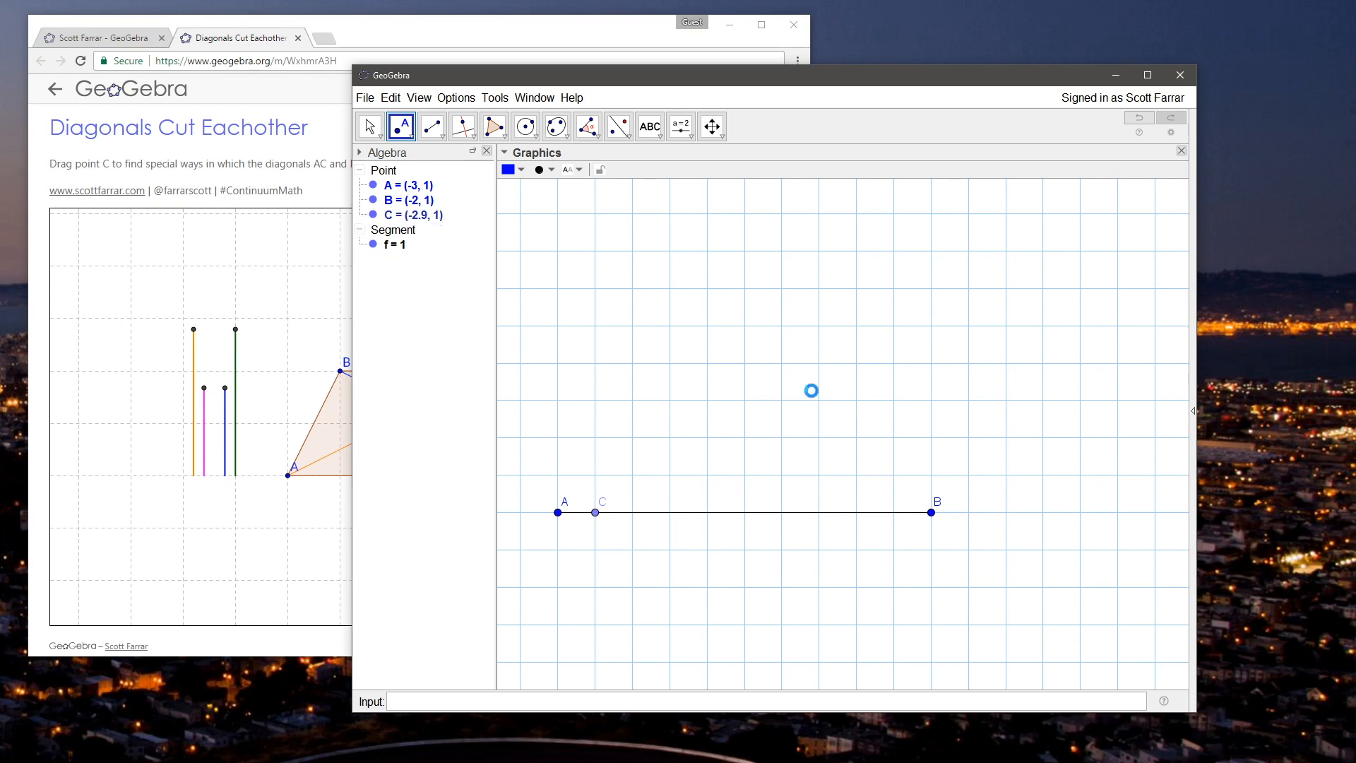
click(670, 514)
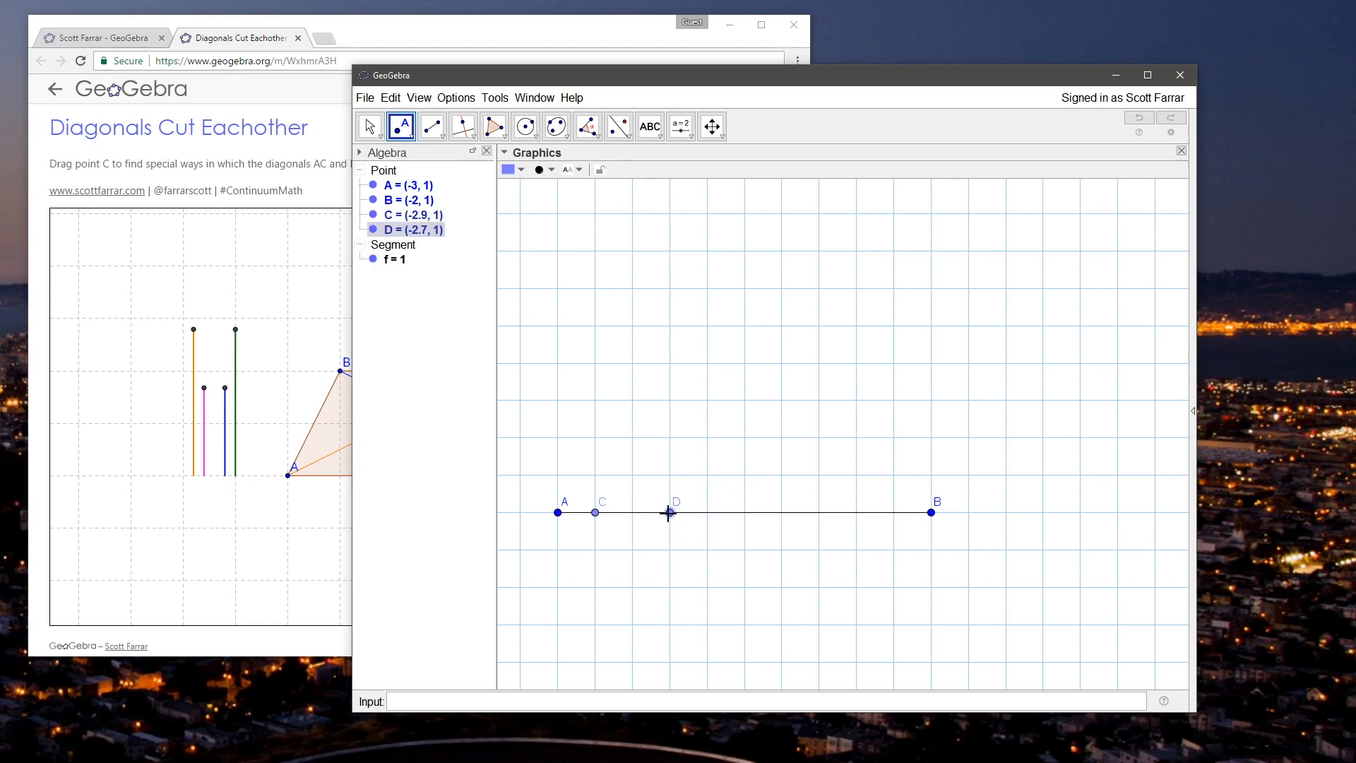
Step: Place point E at (-2.3, 1) and point F at (-2.1, 1), both attached to segment AB
click(818, 513)
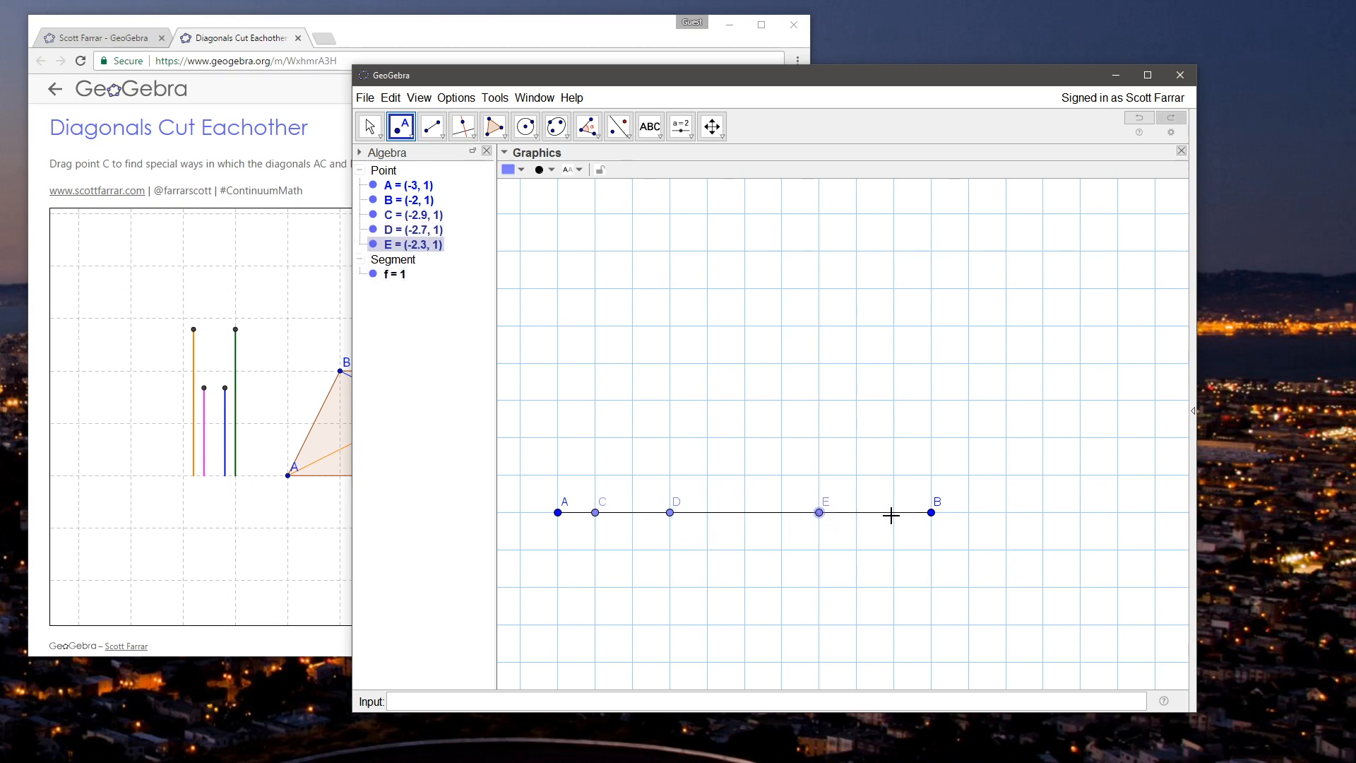
click(893, 514)
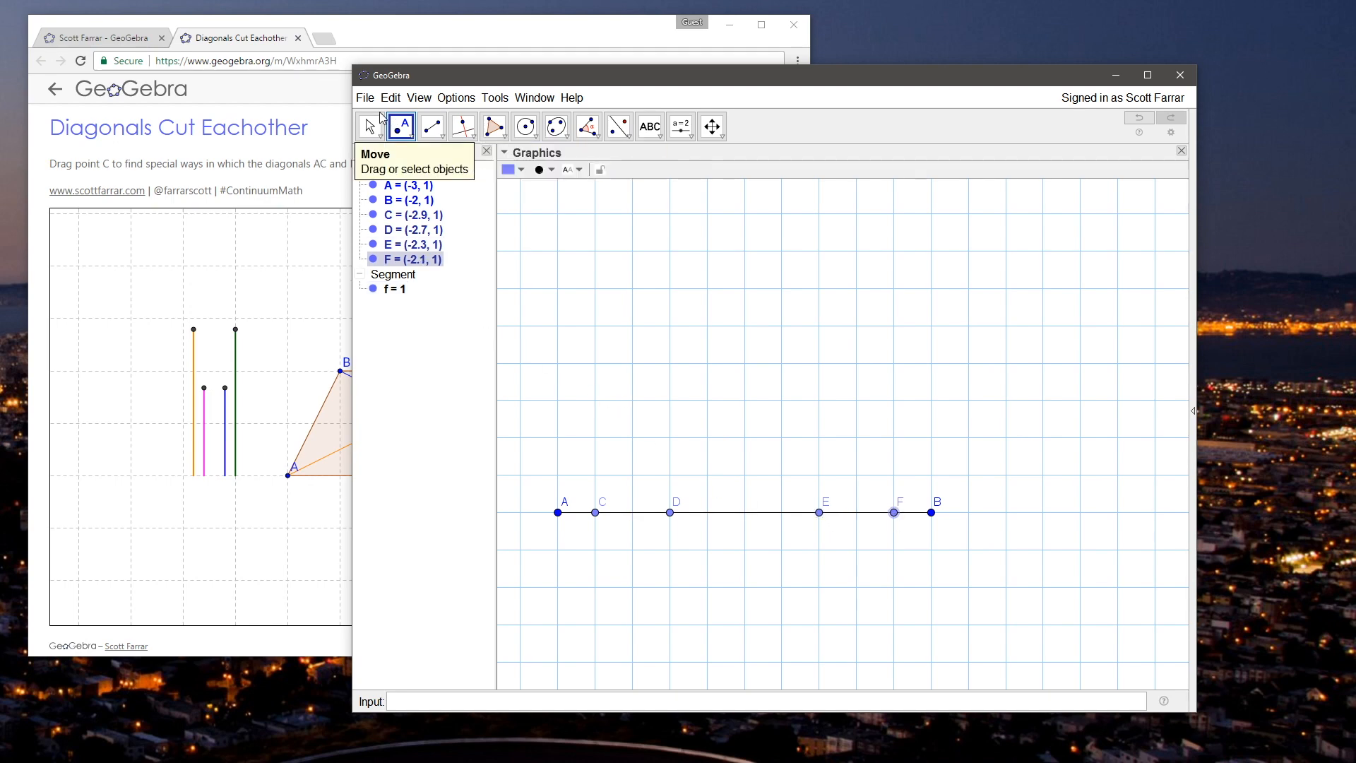
key(Escape)
Step: Hide the endpoints A and B of the base segment
click(373, 185)
click(373, 200)
scroll(774, 457, down, 4)
scroll(788, 437, down, 4)
drag(796, 417, 690, 430)
scroll(724, 458, down, 4)
scroll(728, 458, down, 3)
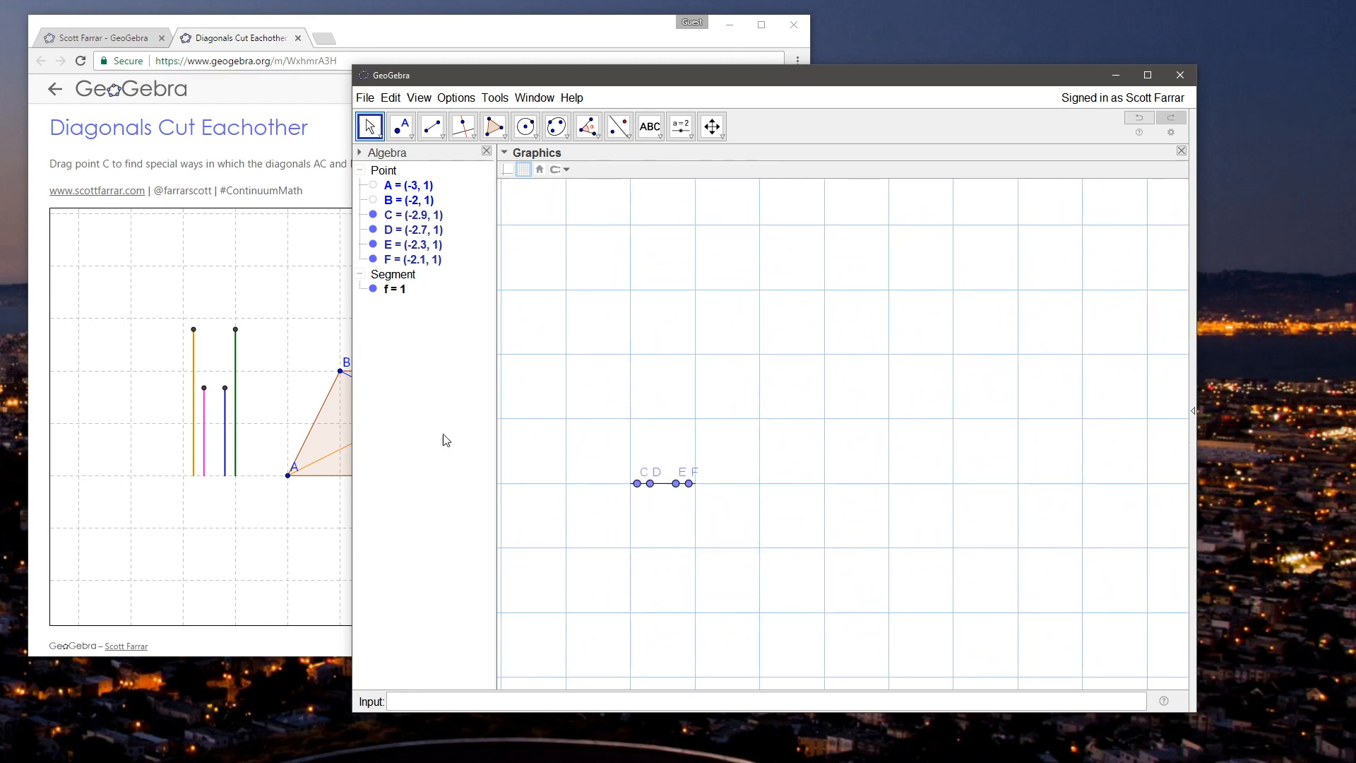
drag(666, 431, 672, 442)
scroll(670, 449, up, 6)
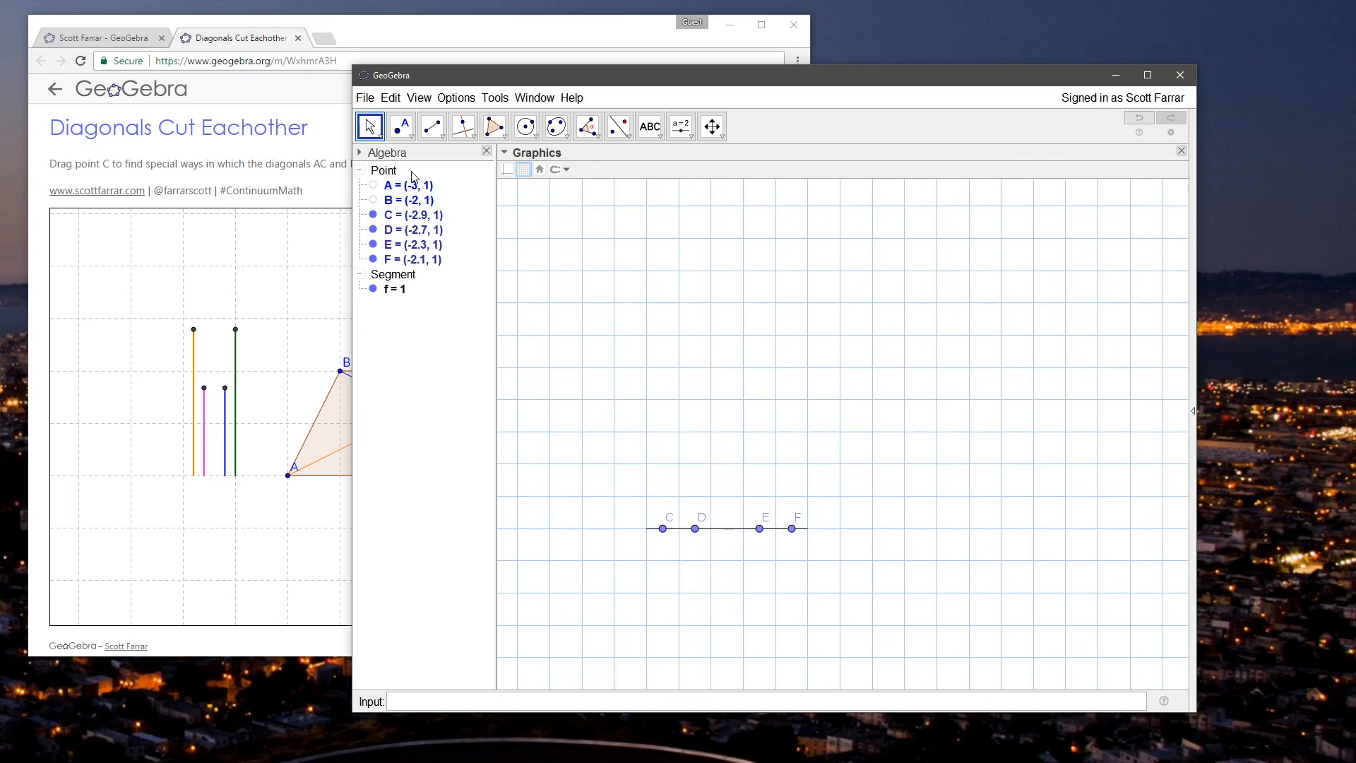
Step: Construct perpendicular lines to segment AB through the points C, D, E and F
click(439, 135)
click(471, 134)
click(498, 134)
click(471, 134)
click(529, 158)
click(727, 529)
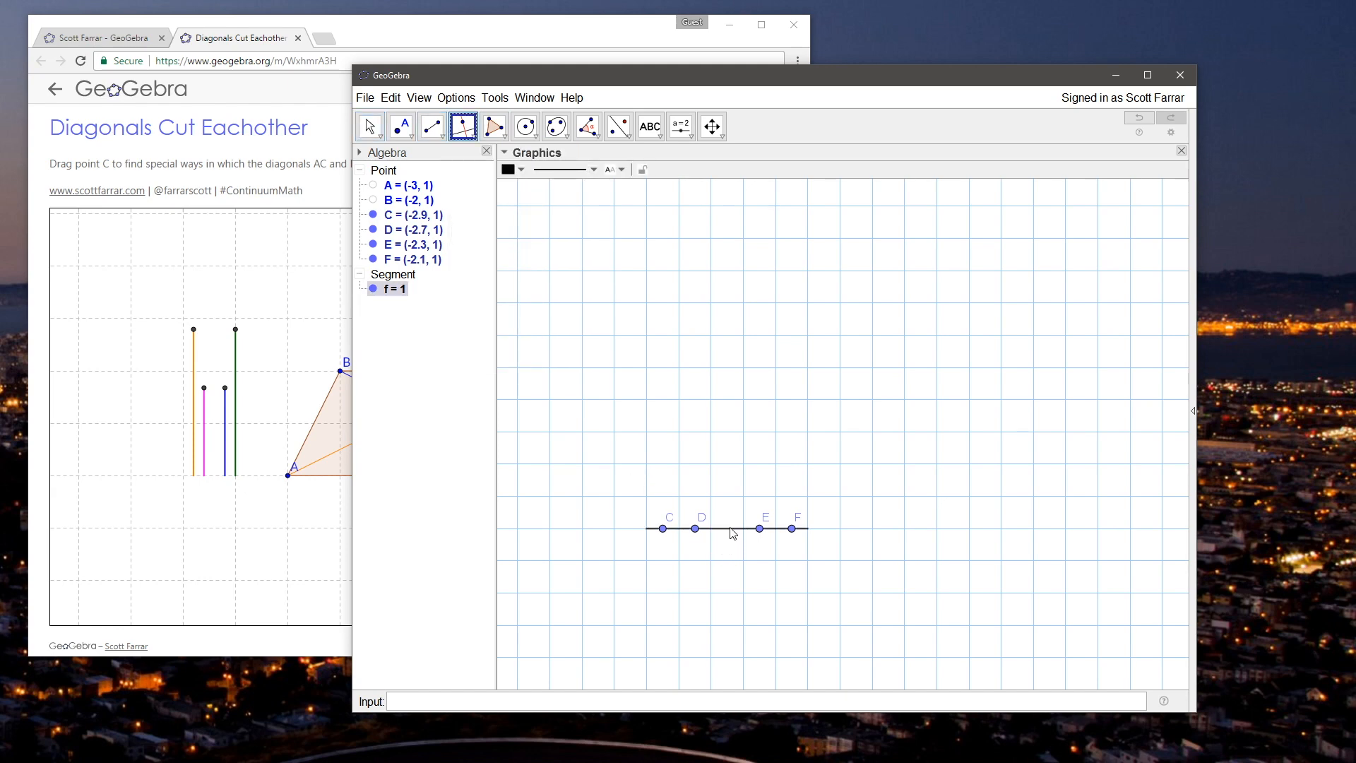
click(662, 528)
click(720, 530)
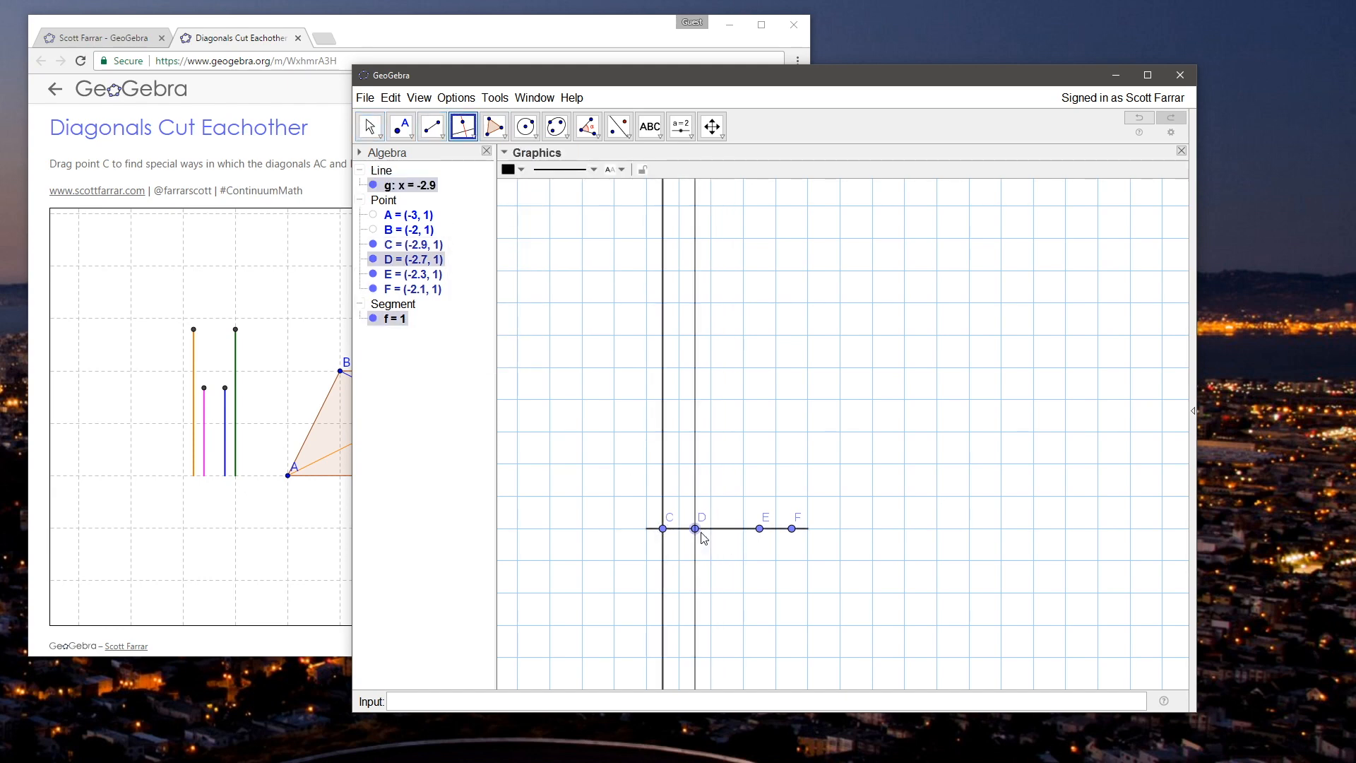
click(694, 528)
click(739, 529)
click(759, 528)
click(734, 529)
click(792, 528)
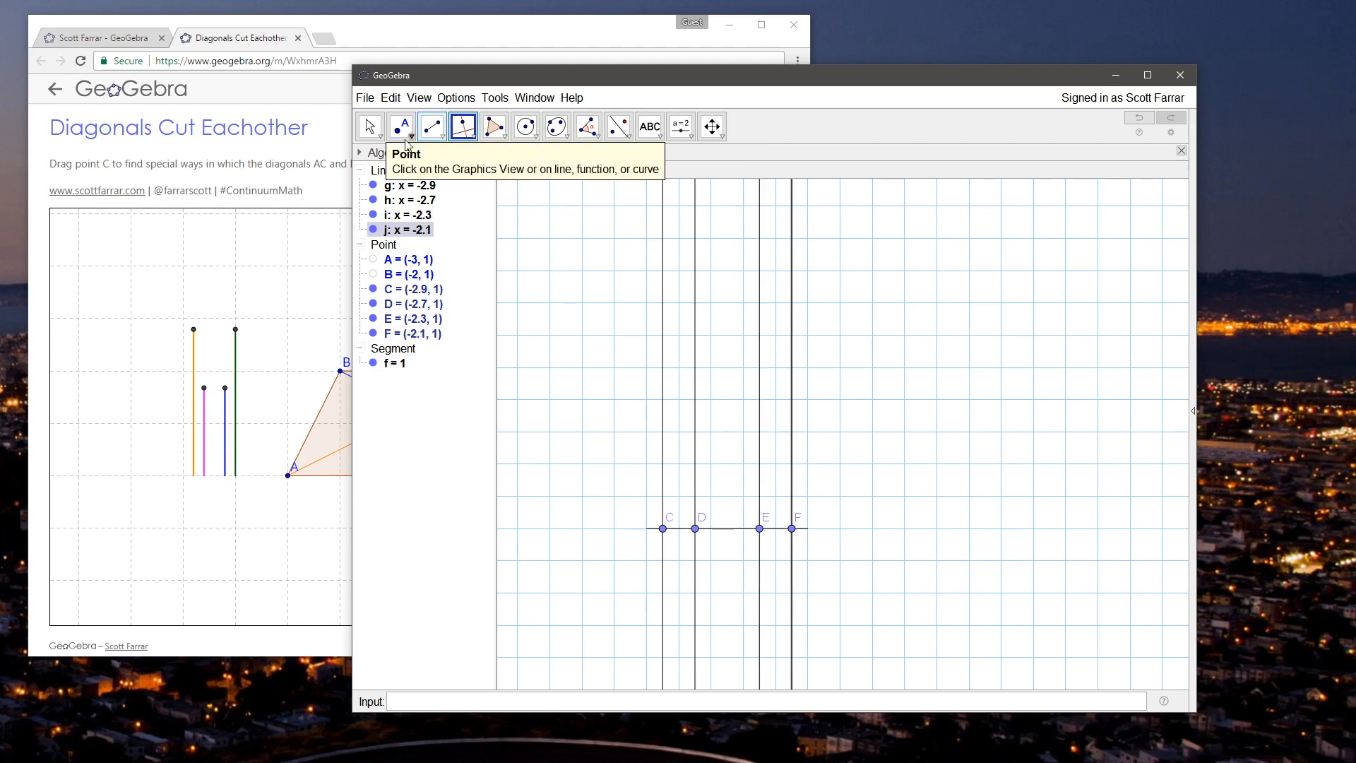
Step: Place one point on each perpendicular line, at about (-2.9, 1.98), (-2.7, 1.82), (-2.3, 1.85) and (-2.1, 1.9)
click(369, 126)
click(401, 126)
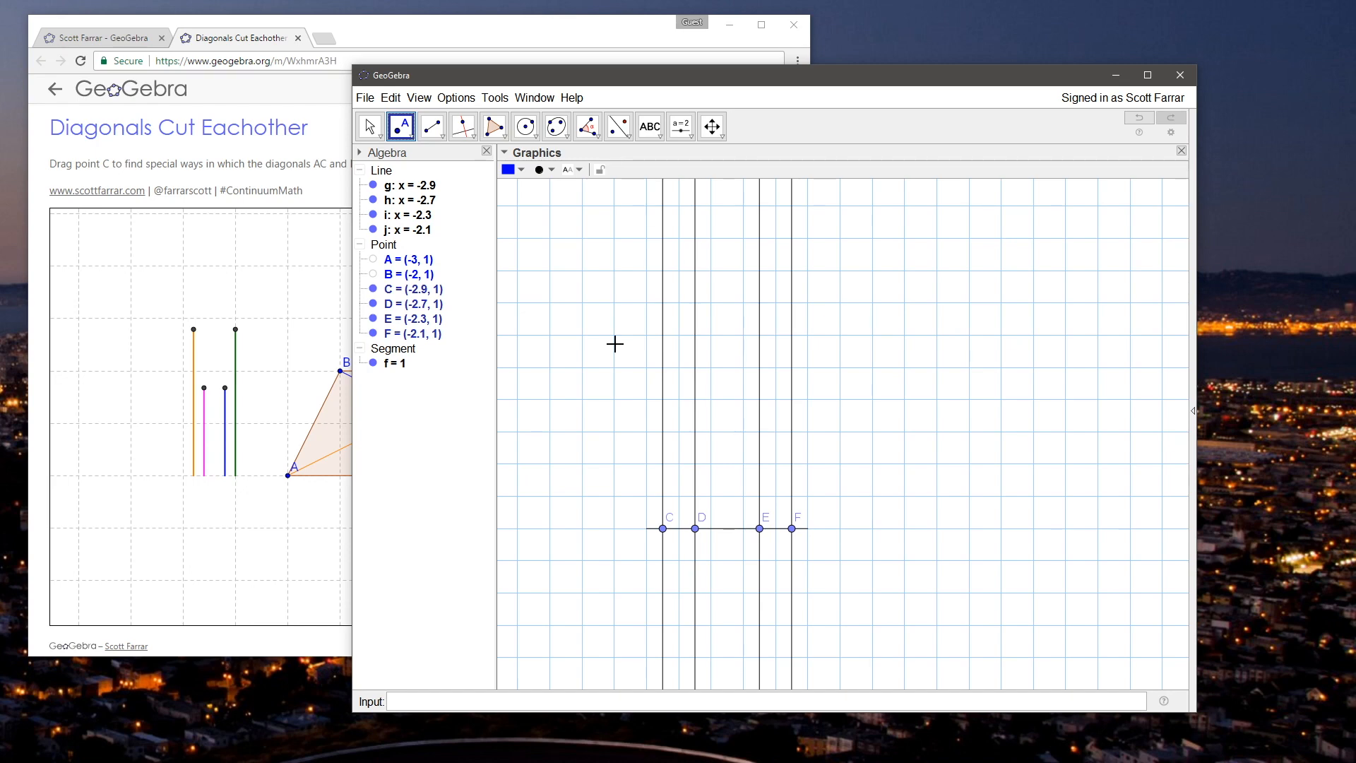
click(663, 370)
click(695, 396)
click(759, 392)
click(791, 383)
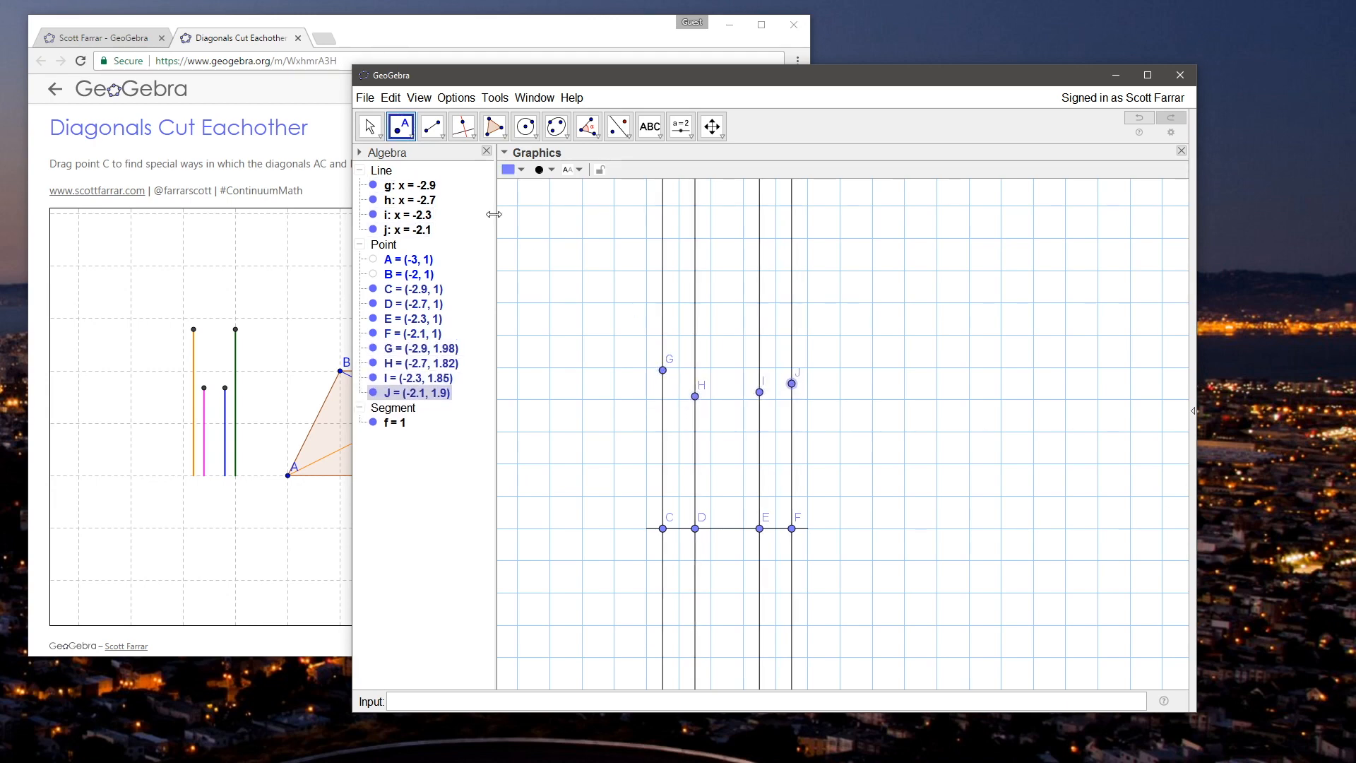
Step: Hide all four perpendicular lines together
click(439, 136)
key(Escape)
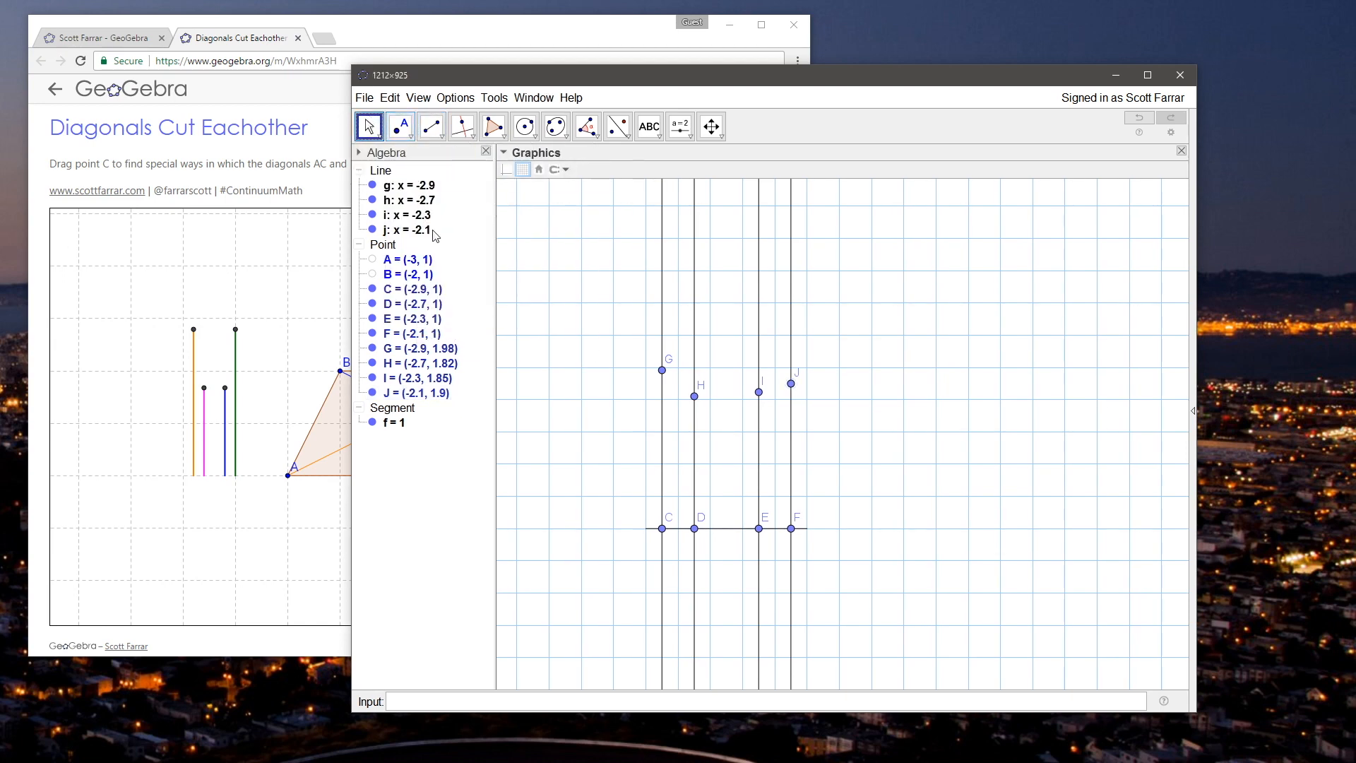
right_click(385, 170)
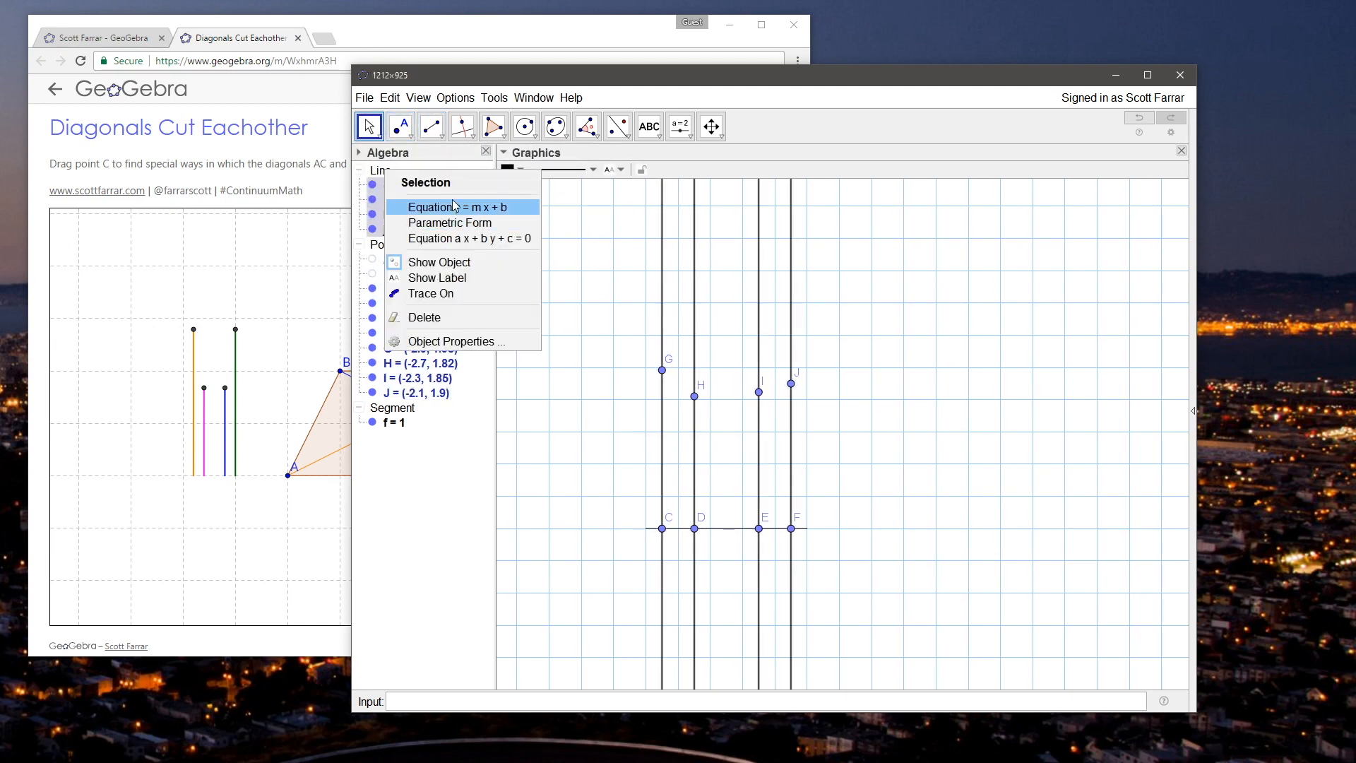
click(445, 262)
Step: Draw the vertical segments GC, HD, IE and JF, joining each upper point to its base point
click(432, 126)
click(661, 370)
click(662, 527)
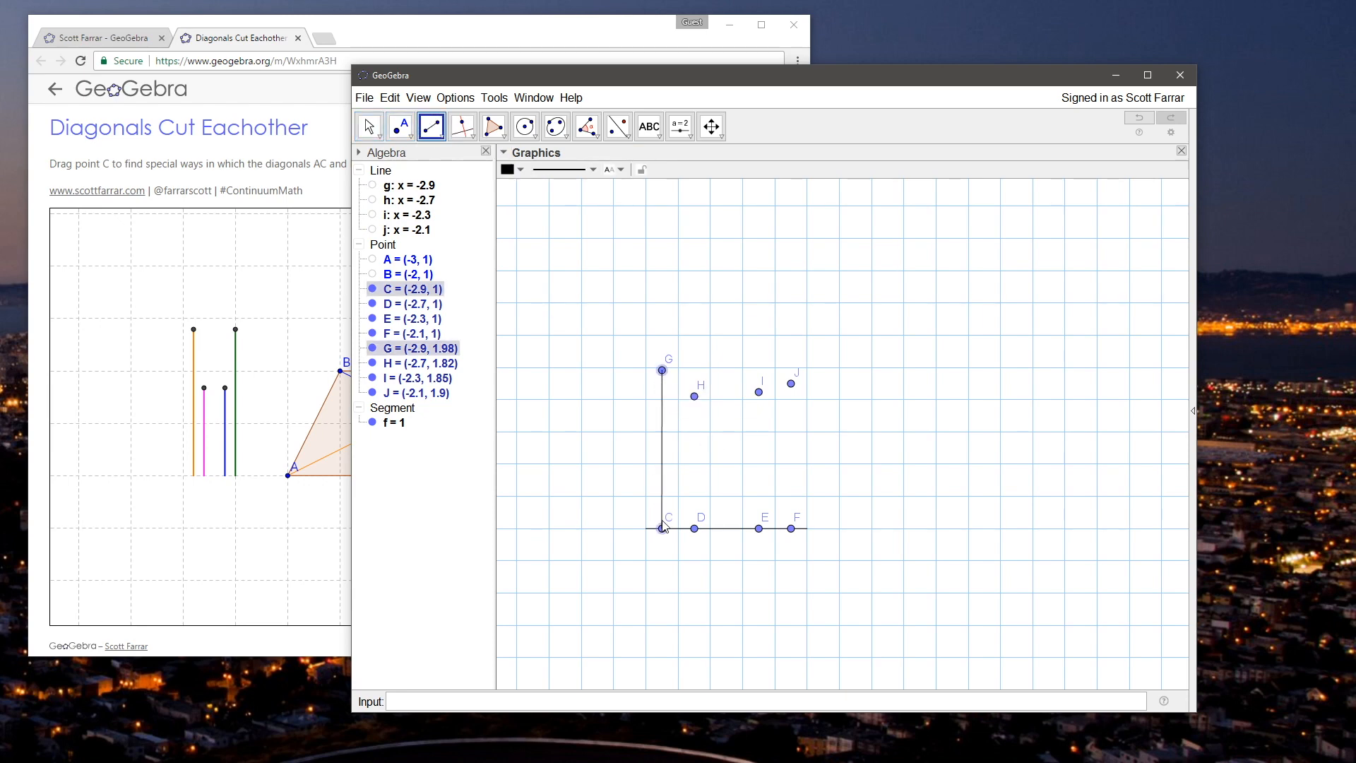
click(694, 396)
click(694, 529)
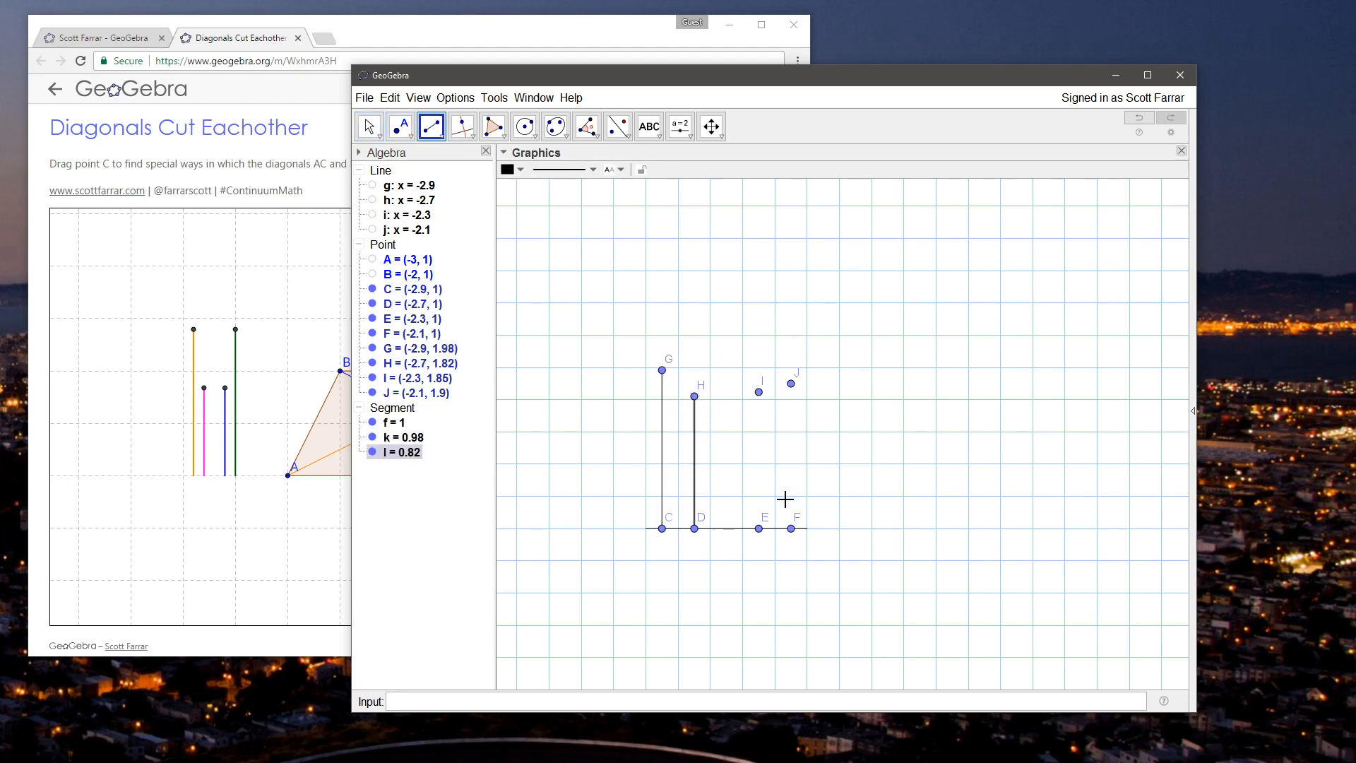
click(758, 392)
click(758, 528)
click(791, 383)
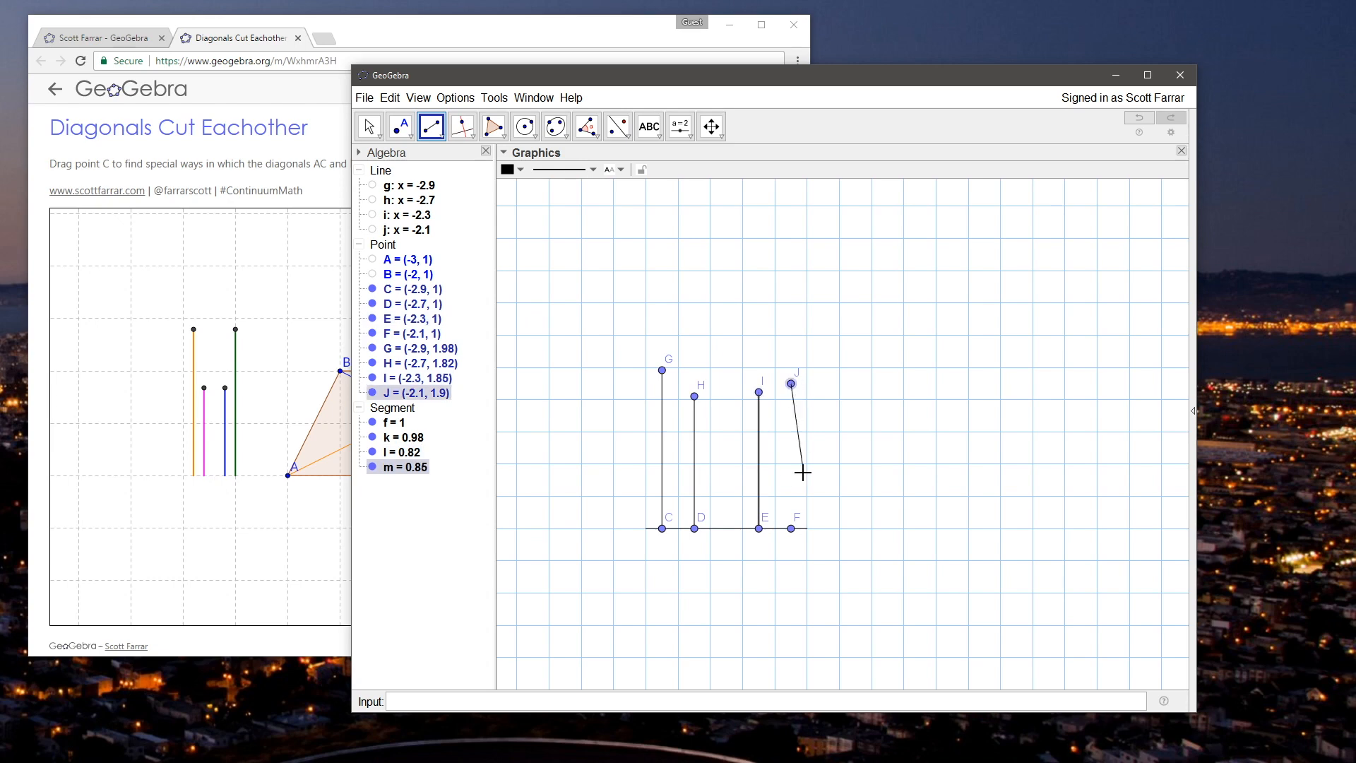
click(791, 528)
click(367, 127)
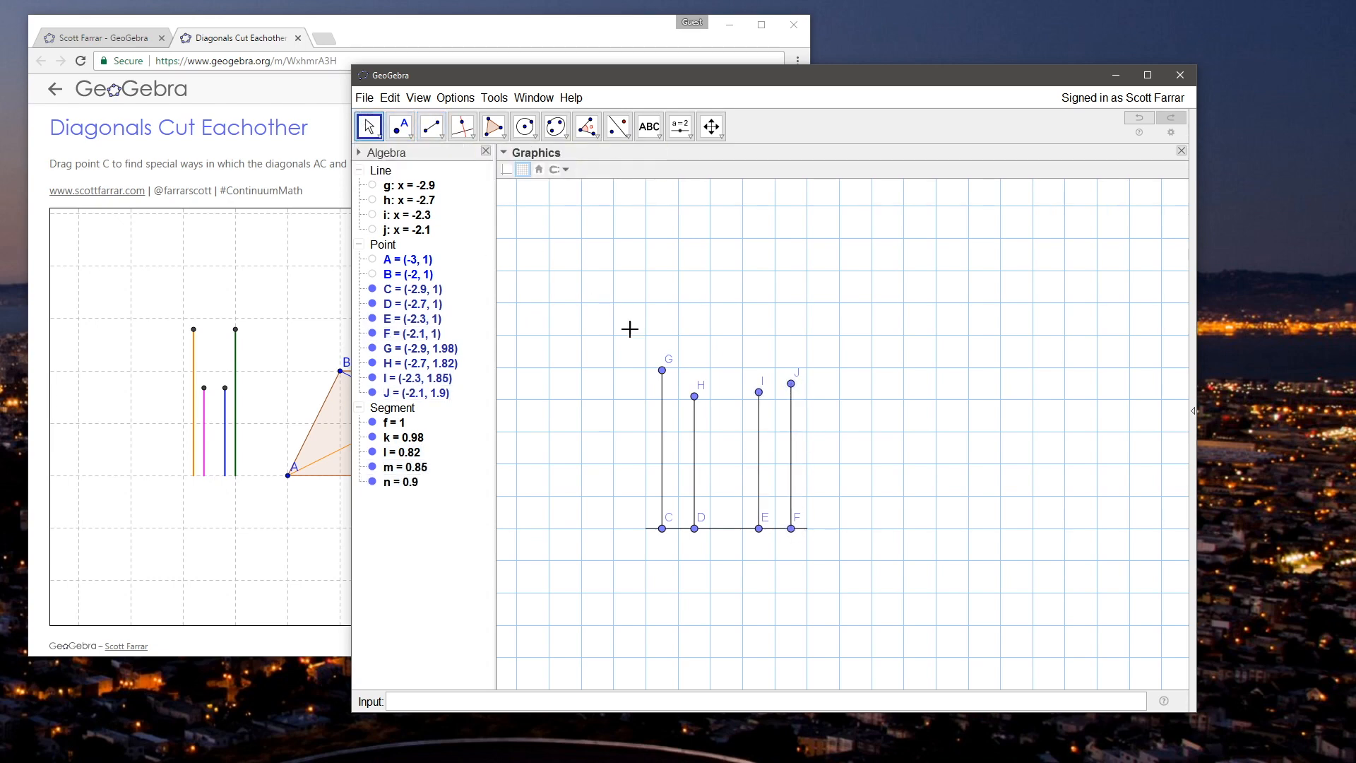
Step: Hide the four base points C, D, E and F together
drag(603, 330, 568, 324)
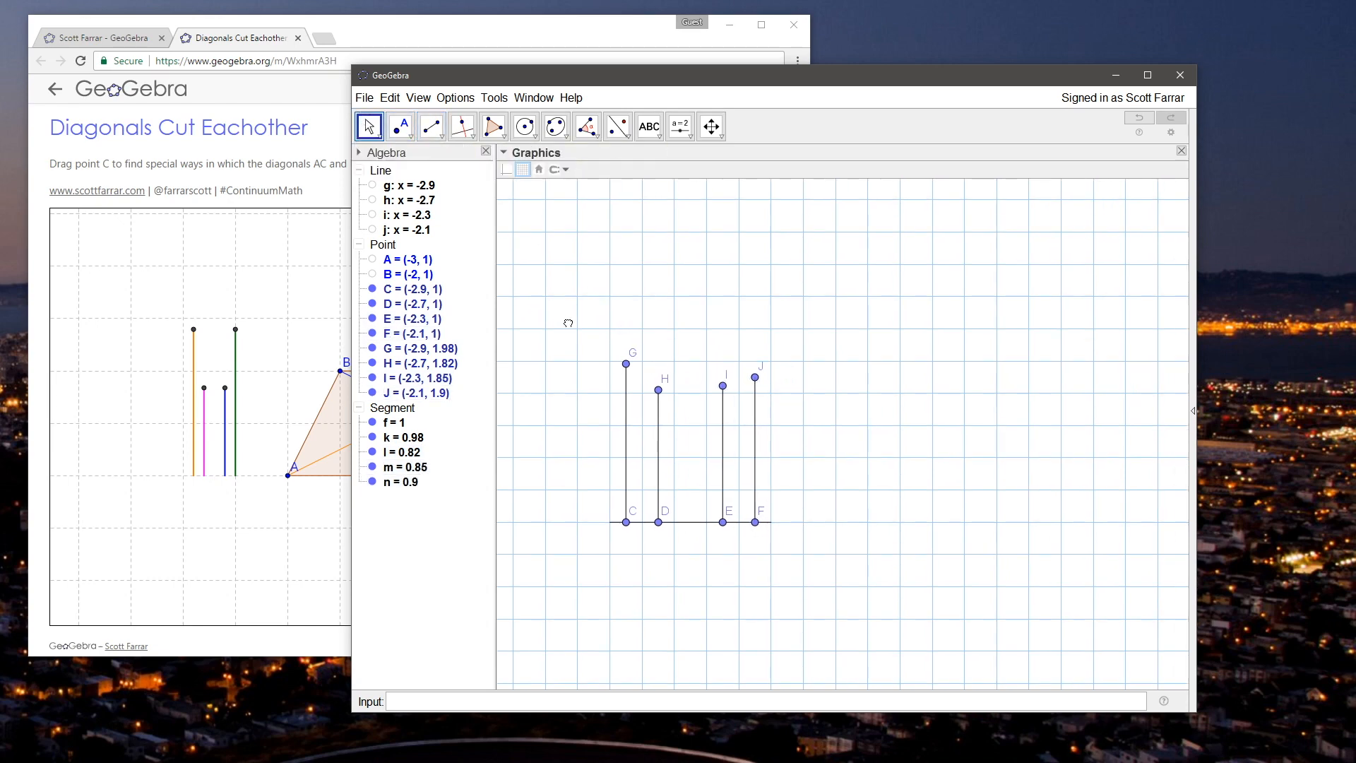
drag(582, 507, 834, 548)
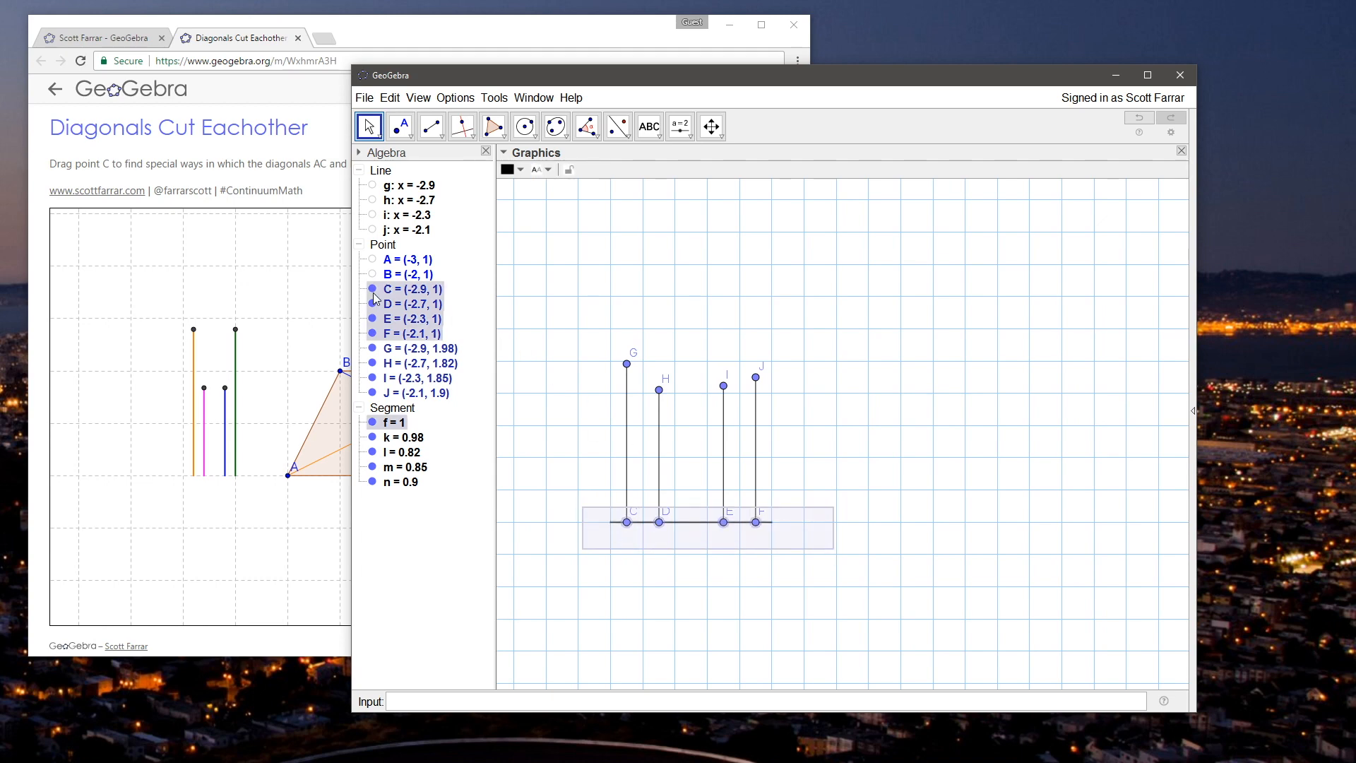
right_click(411, 332)
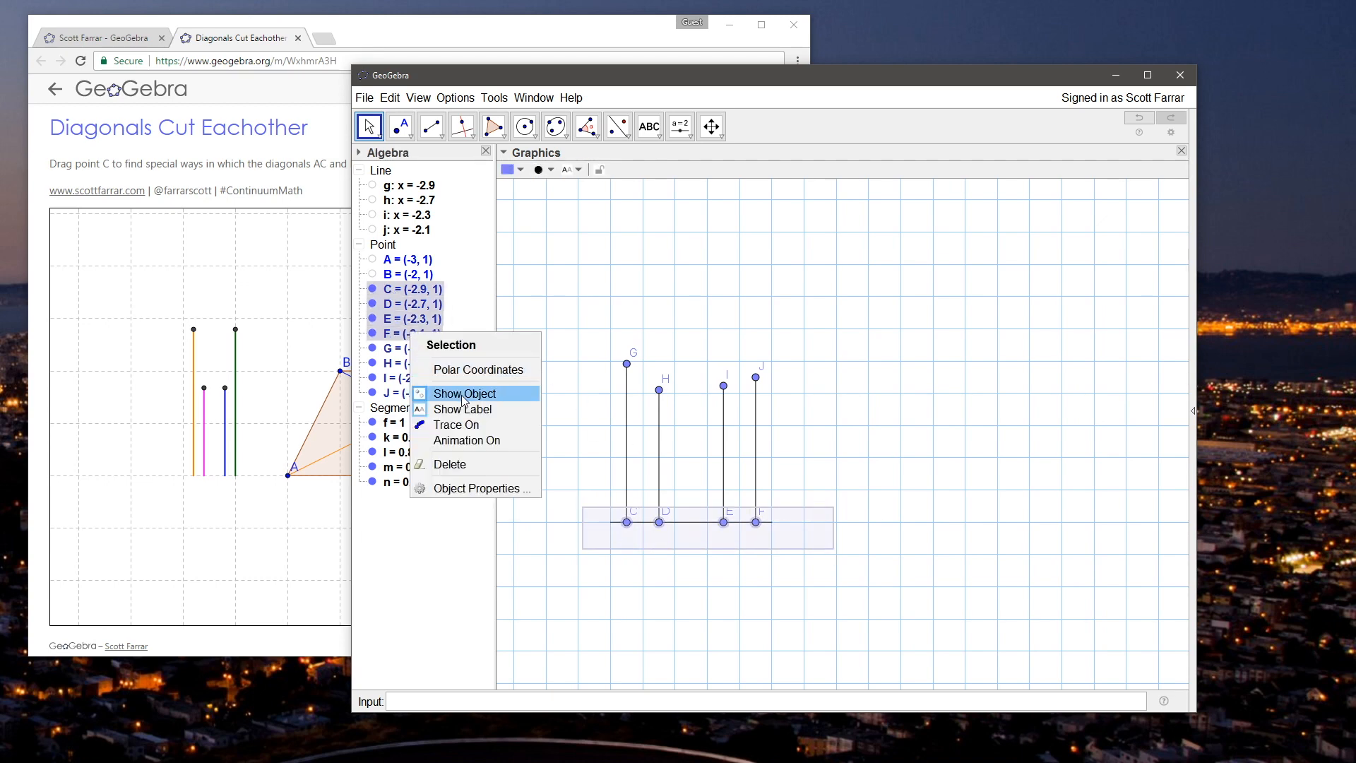
click(464, 394)
Step: Slide the top endpoint G up to (-2.9, 2.06) and the top endpoint H up to (-2.7, 2)
drag(596, 270, 577, 295)
drag(608, 390, 655, 399)
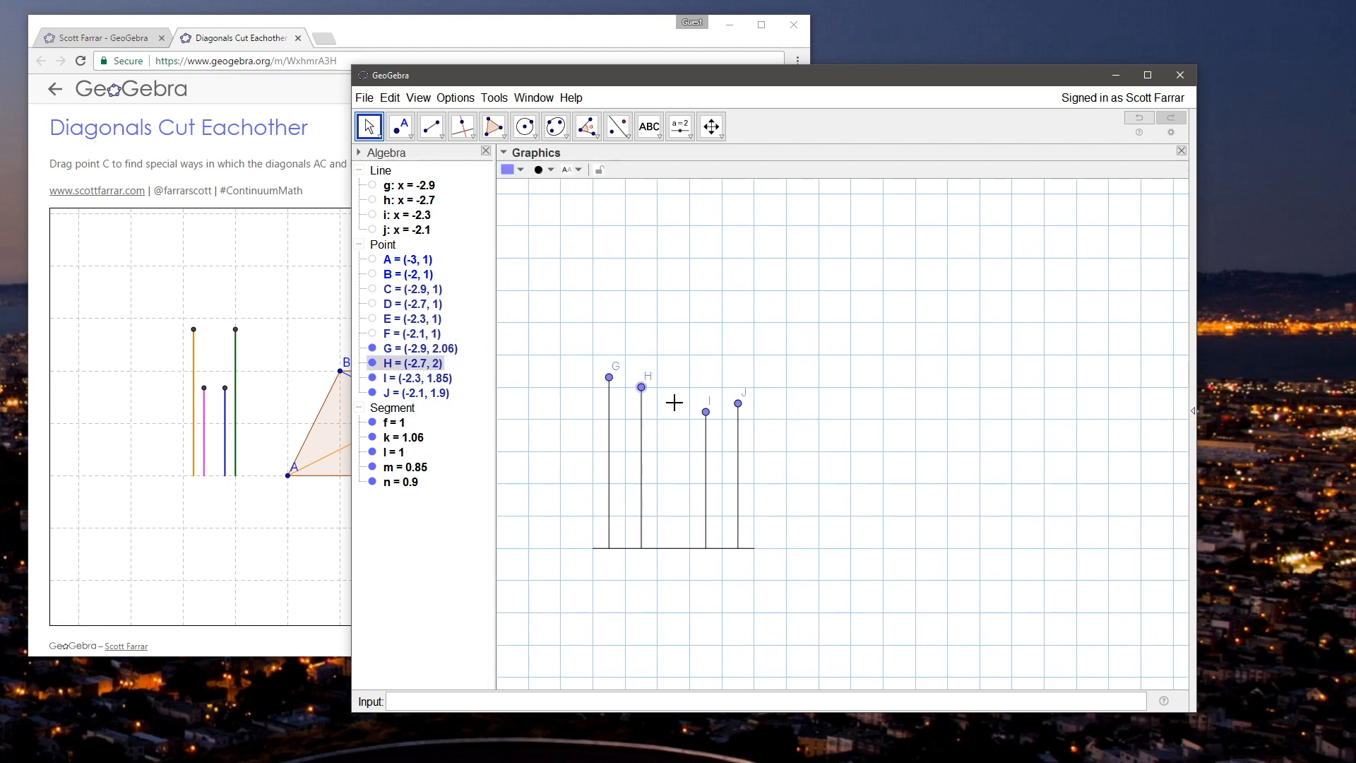
drag(852, 445, 868, 367)
drag(834, 324, 875, 439)
Step: Place a free point at about (-0.17, 1.81), well to the right of the vertical segments
click(389, 132)
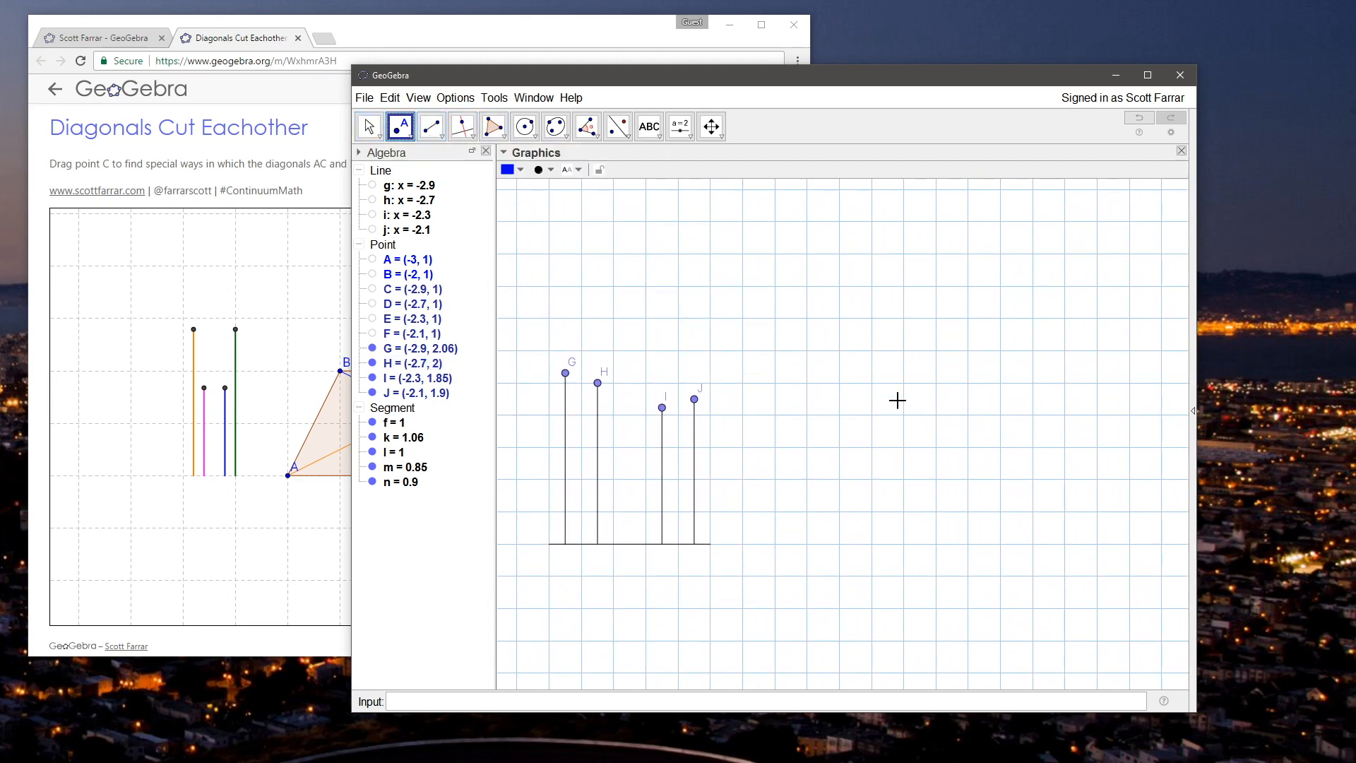
click(1006, 413)
key(Escape)
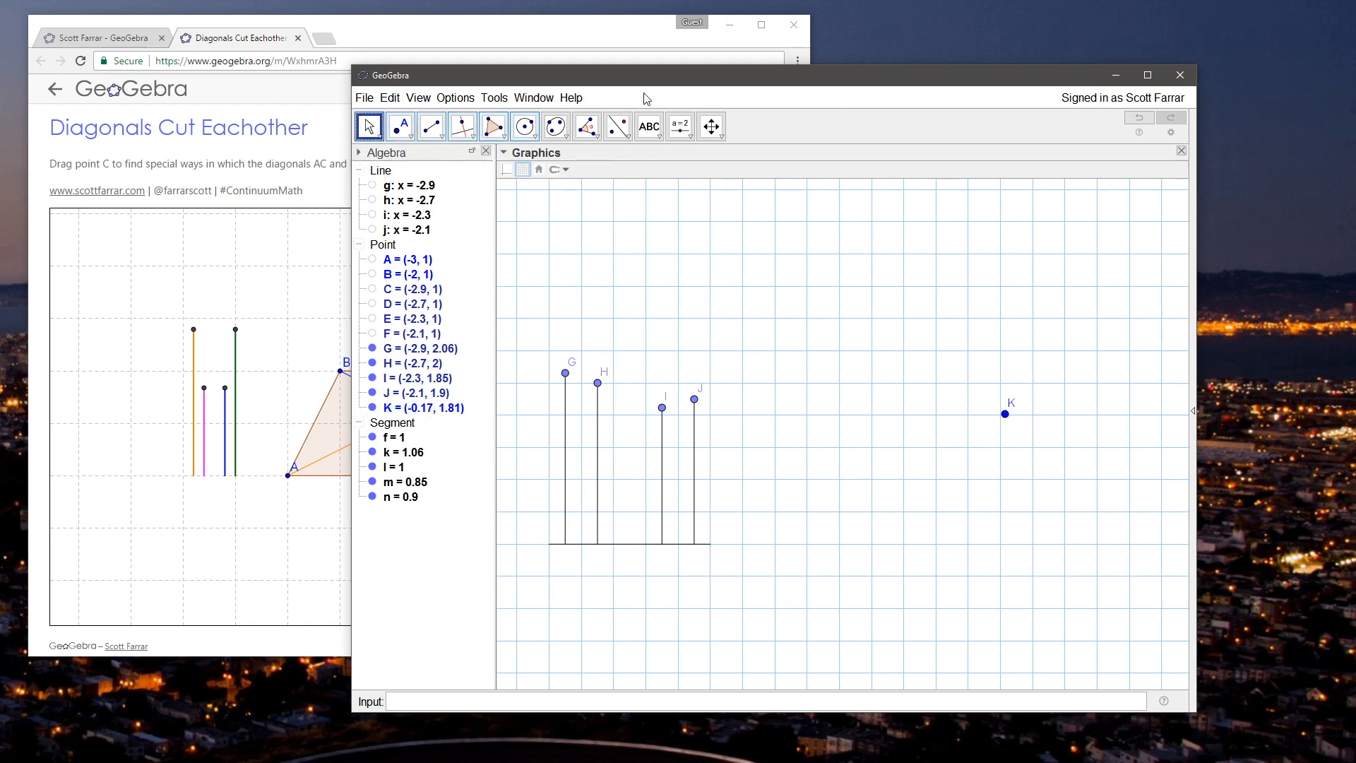
Step: Shift the GeoGebra desktop window to uncover more of the applet and move point K to (-0.4, 1.6)
drag(657, 81, 781, 83)
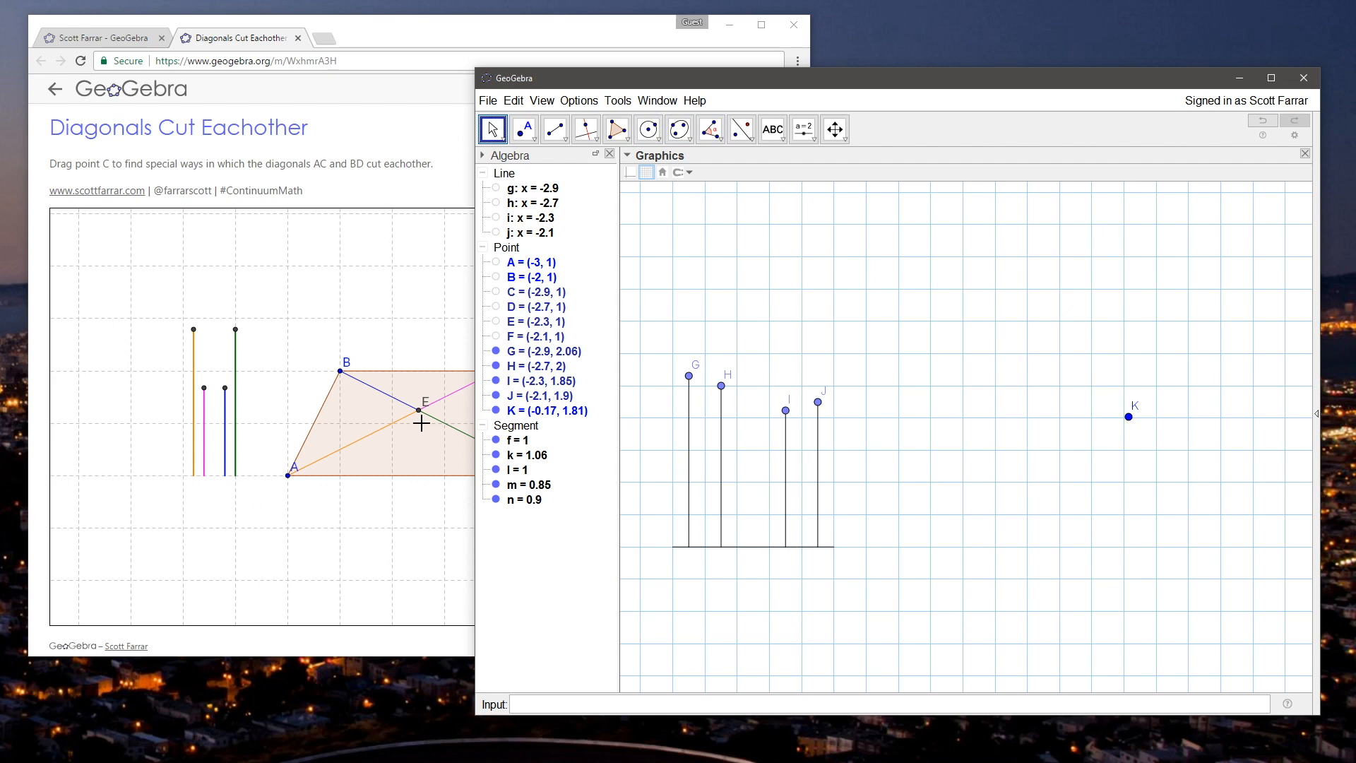
drag(1129, 418, 1094, 456)
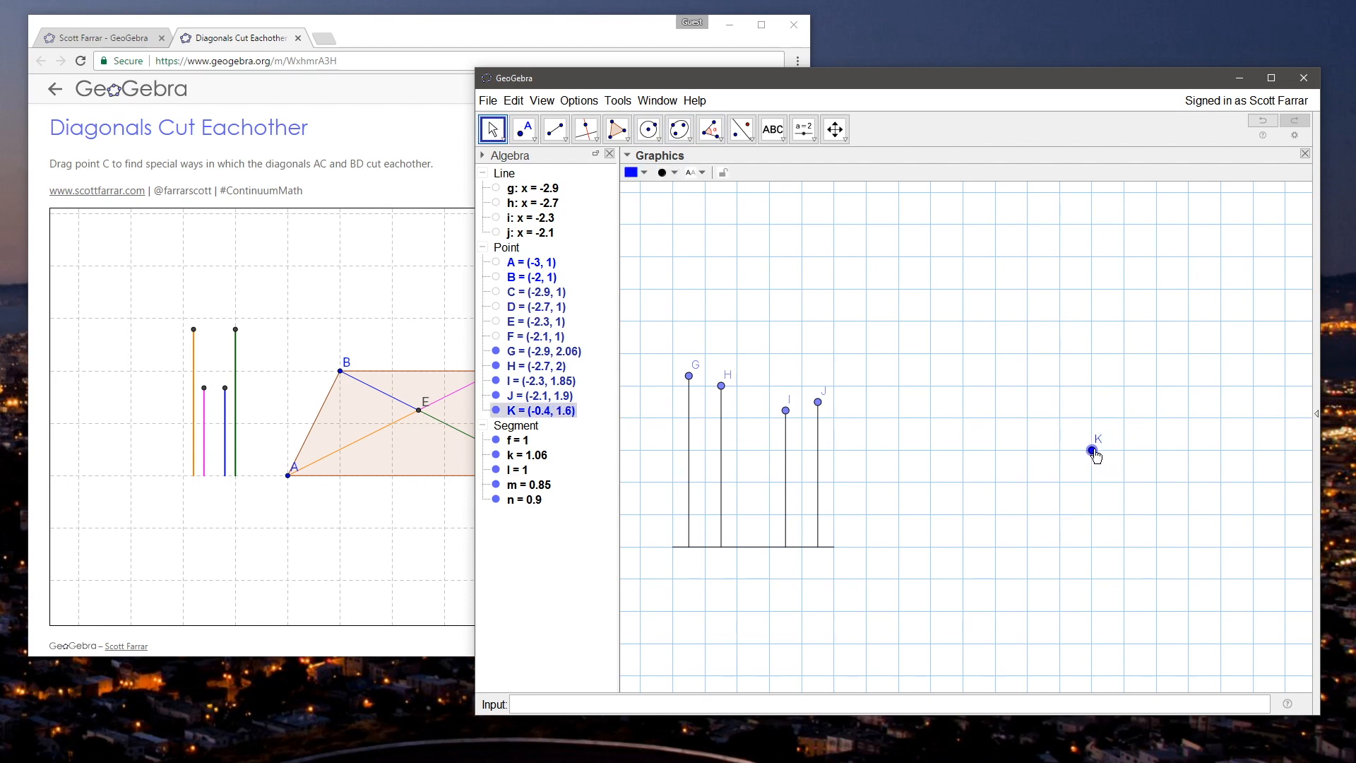
click(1007, 336)
drag(944, 89, 921, 79)
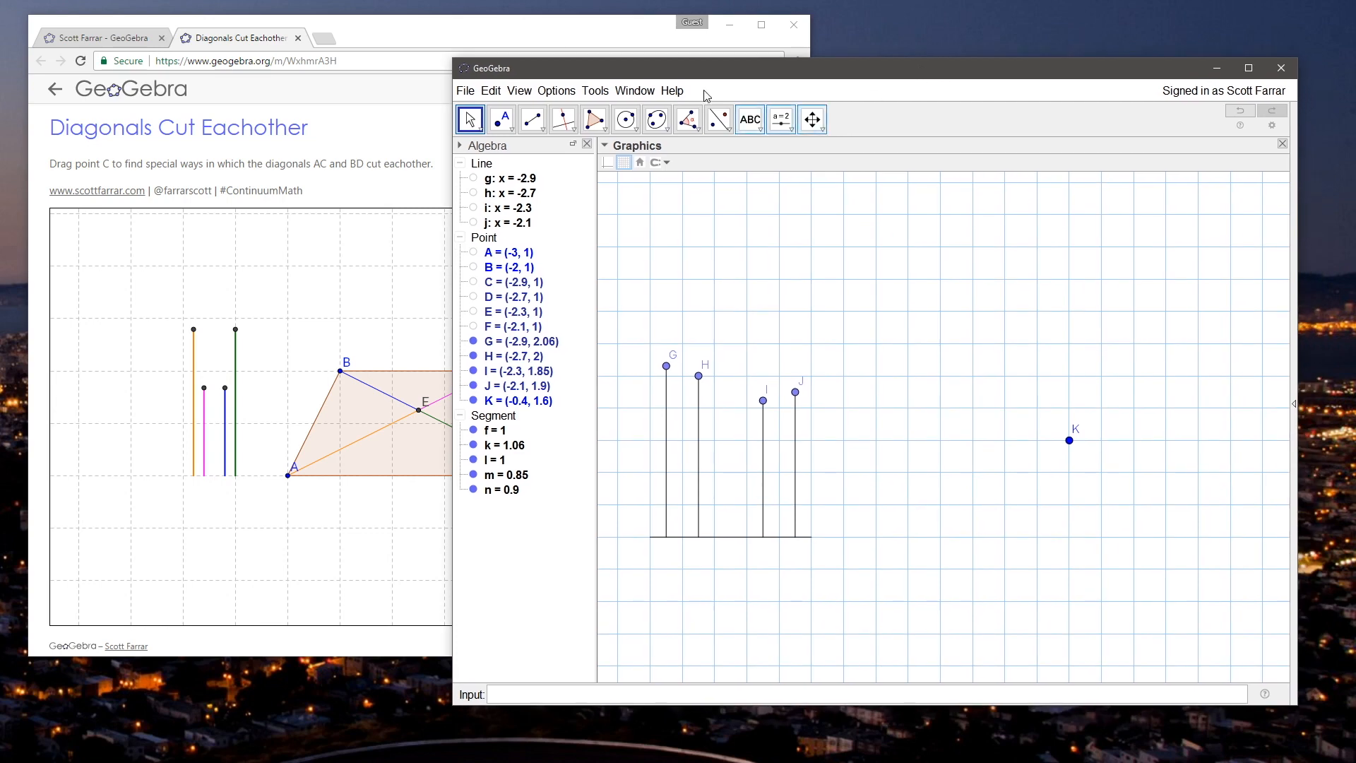
Step: In the browser applet, move vertex C up about one grid square, and in the GeoGebra desktop window move point K to (-0.6, 1.6)
click(530, 32)
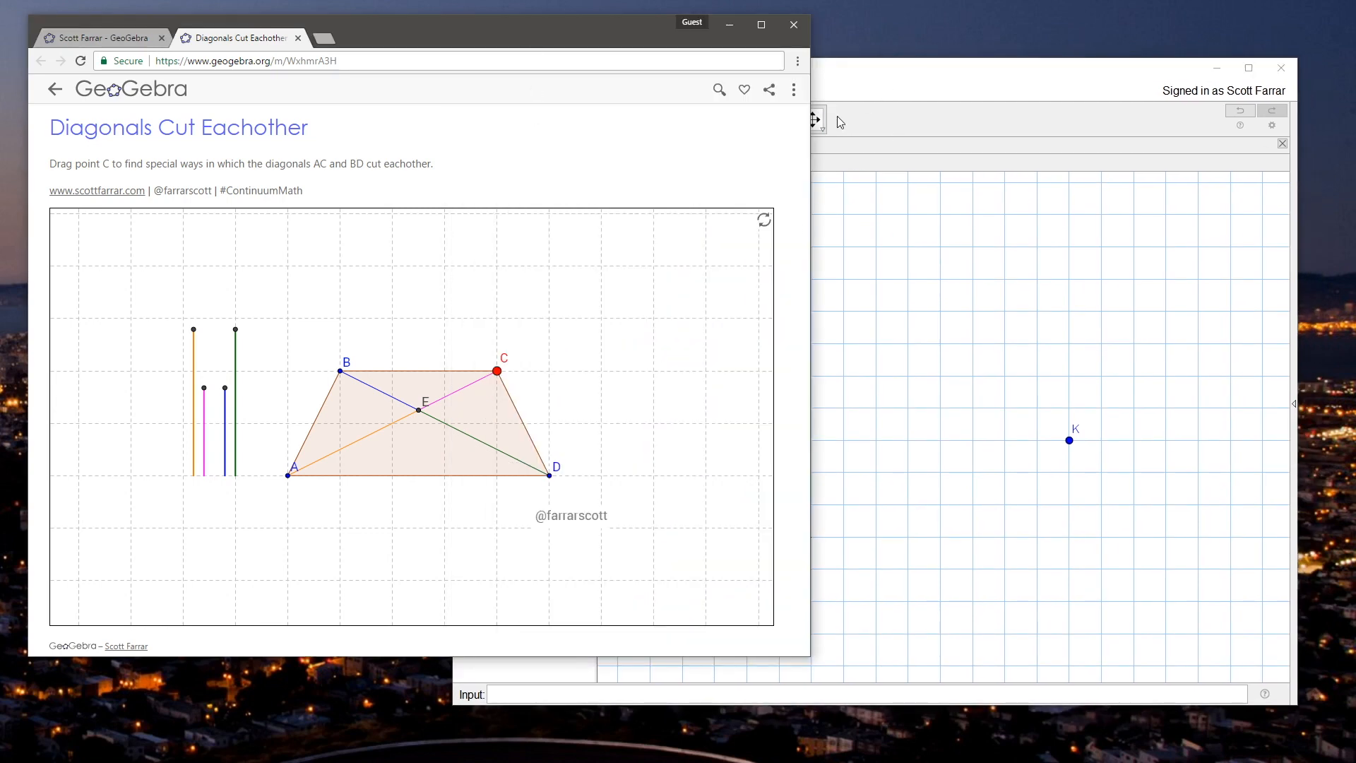
drag(496, 373, 513, 321)
click(905, 81)
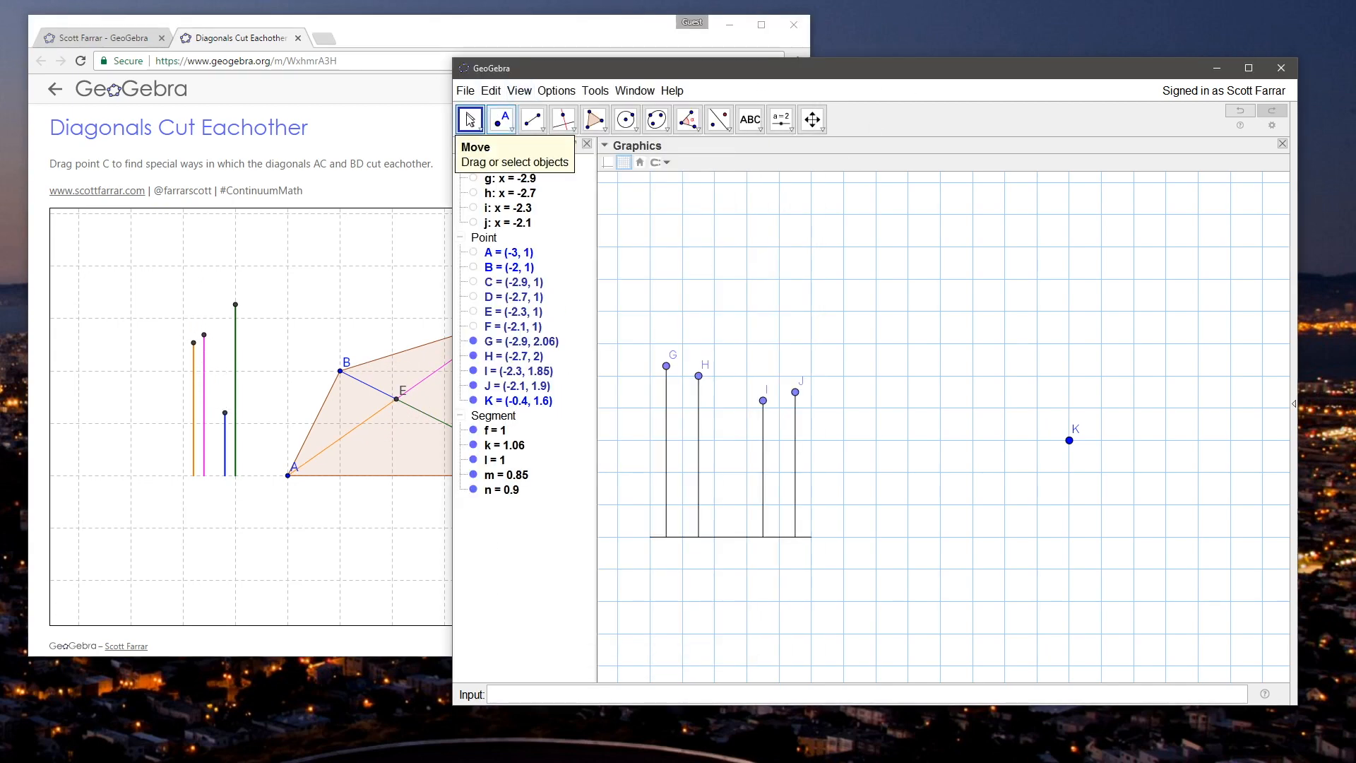
drag(1069, 440, 1038, 444)
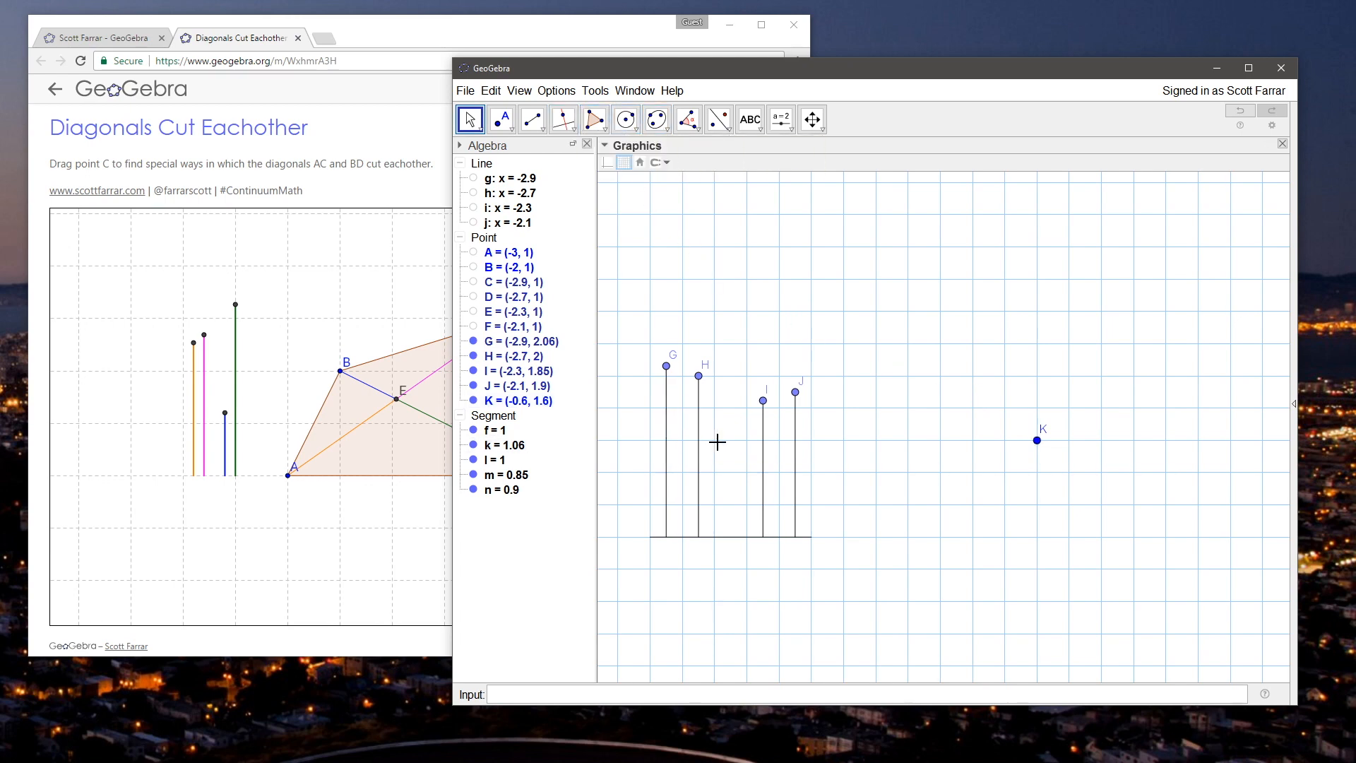
Step: Change the colour of the horizontal base segment f to dark grey
click(494, 430)
click(612, 163)
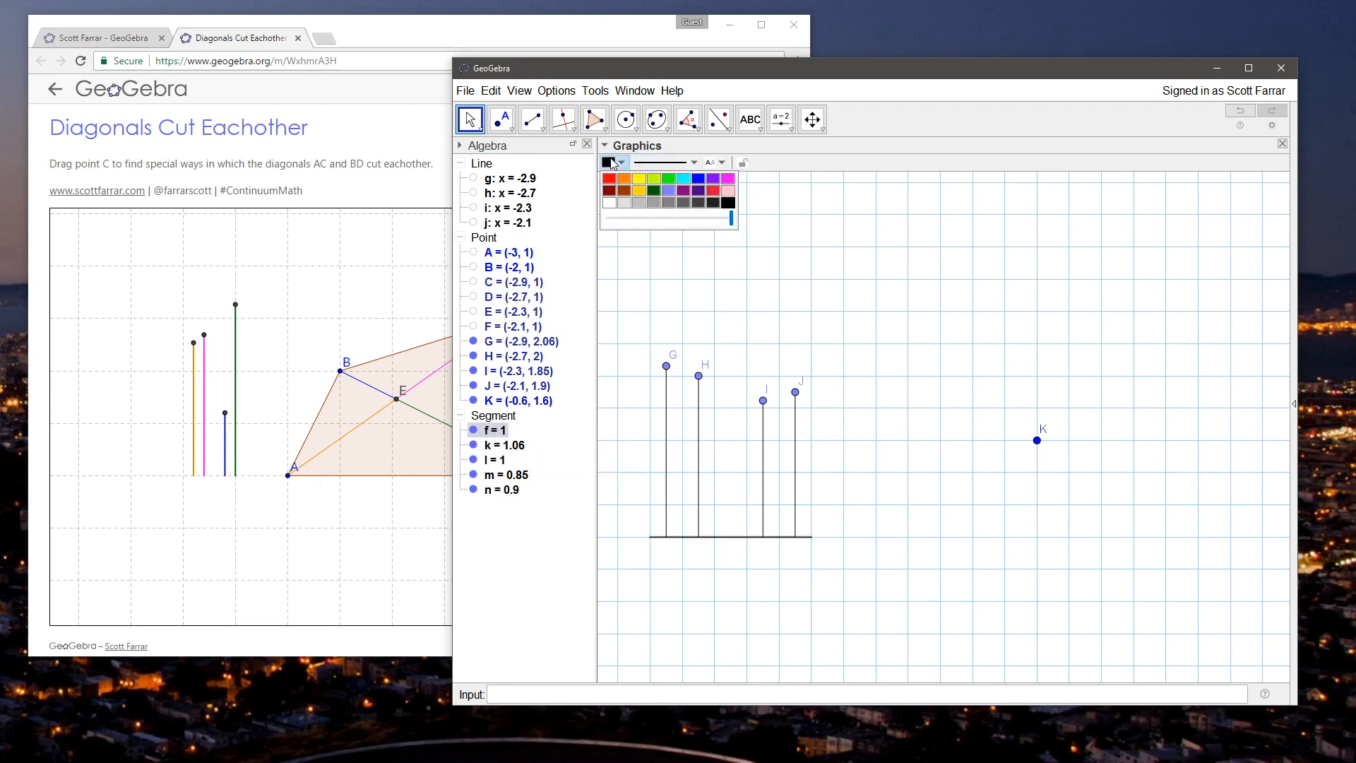
click(528, 446)
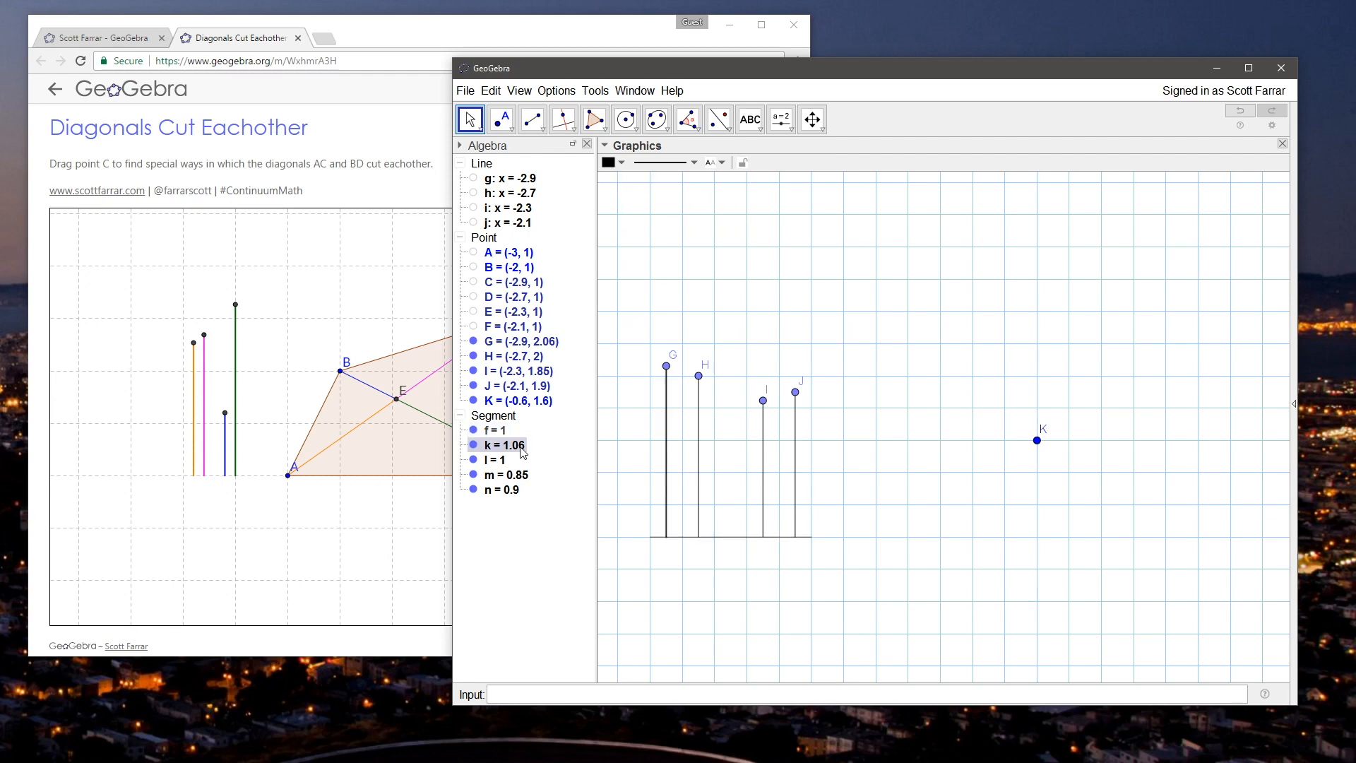
Step: Rename the vertical segment GC as a and the vertical segment HD as b
ctrl+click(507, 494)
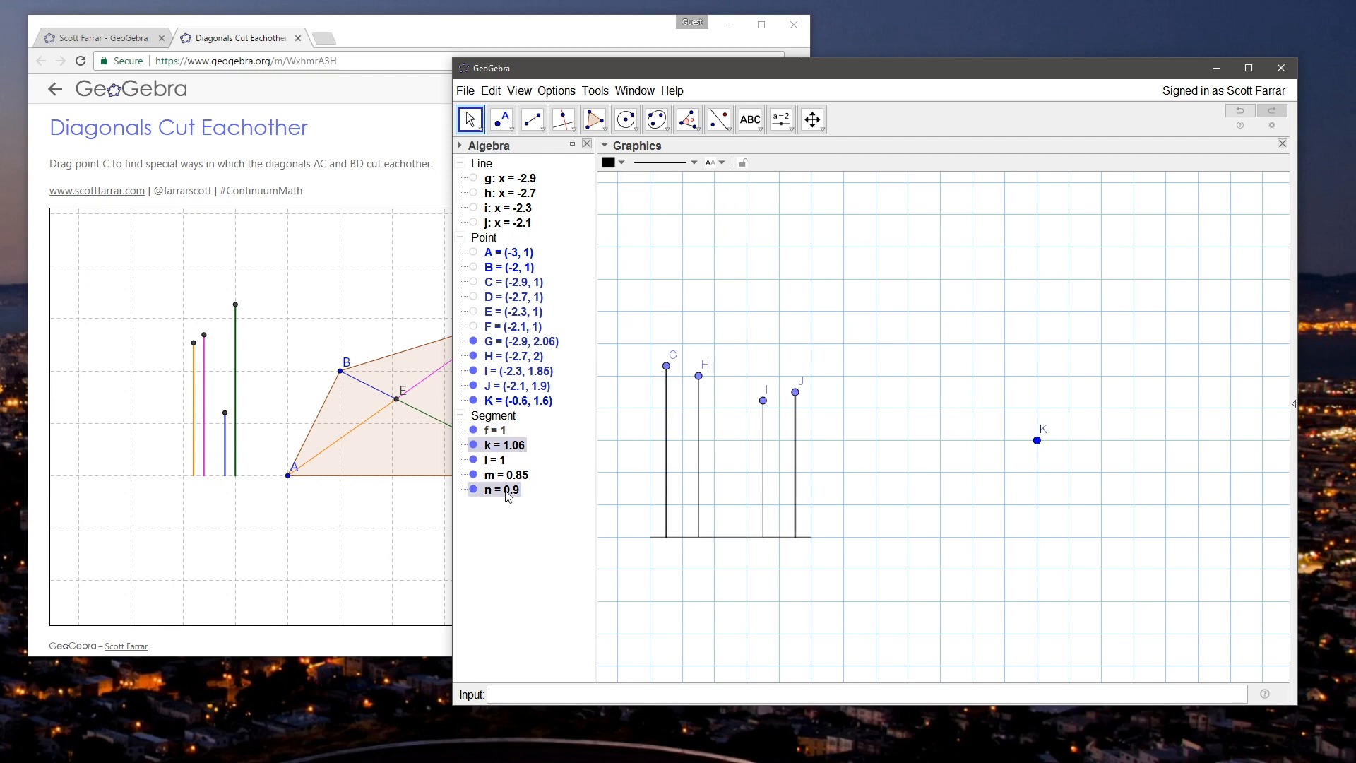
right_click(501, 447)
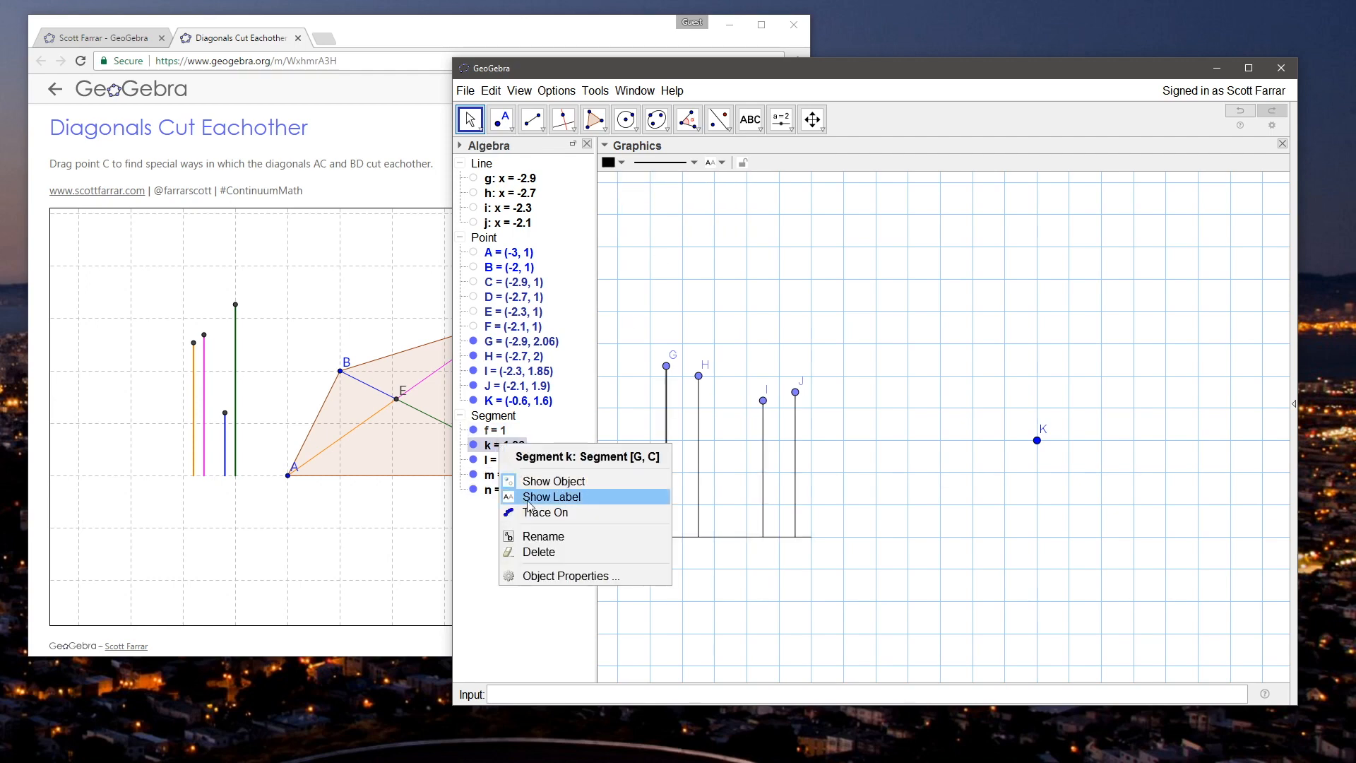
click(539, 539)
text(a)
click(926, 416)
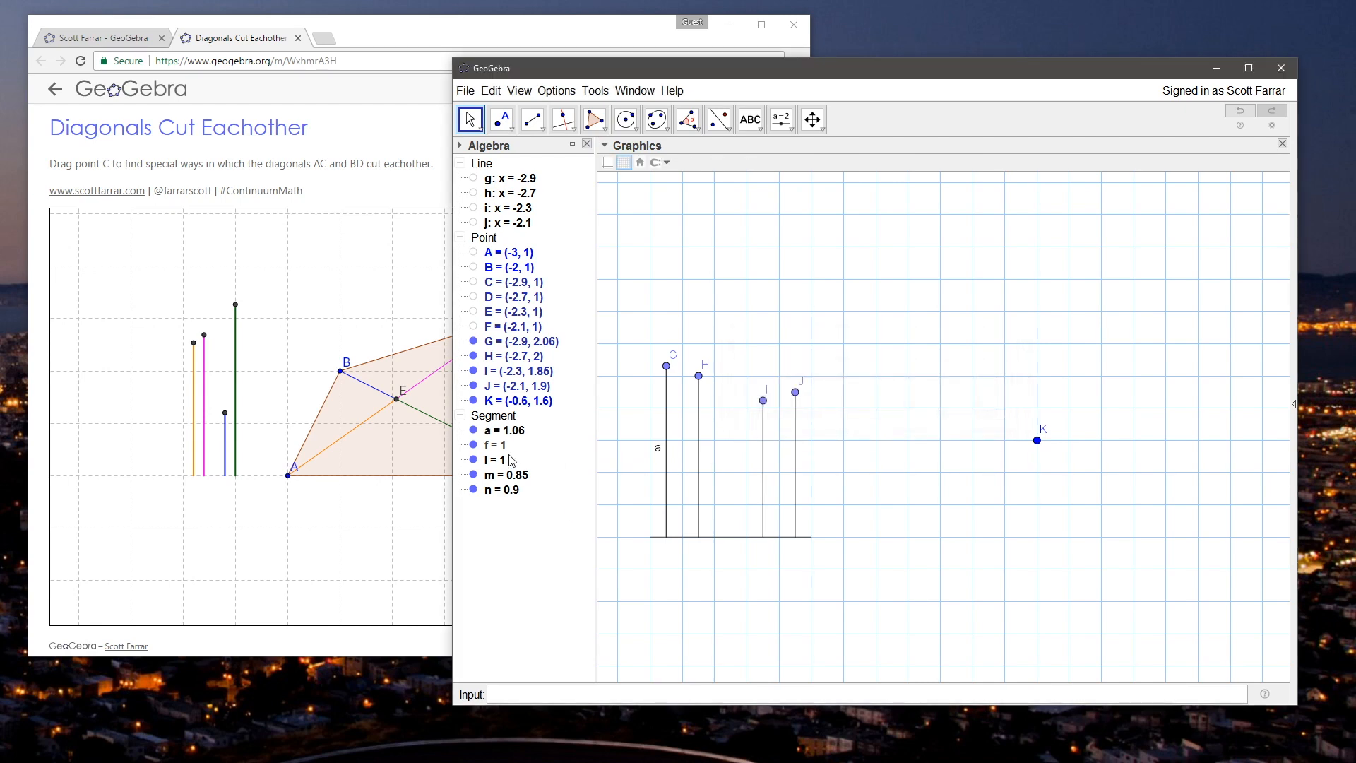
right_click(503, 460)
click(545, 552)
text(b)
click(931, 414)
Step: Rename the vertical segment IE as c and the vertical segment JF as d
right_click(506, 478)
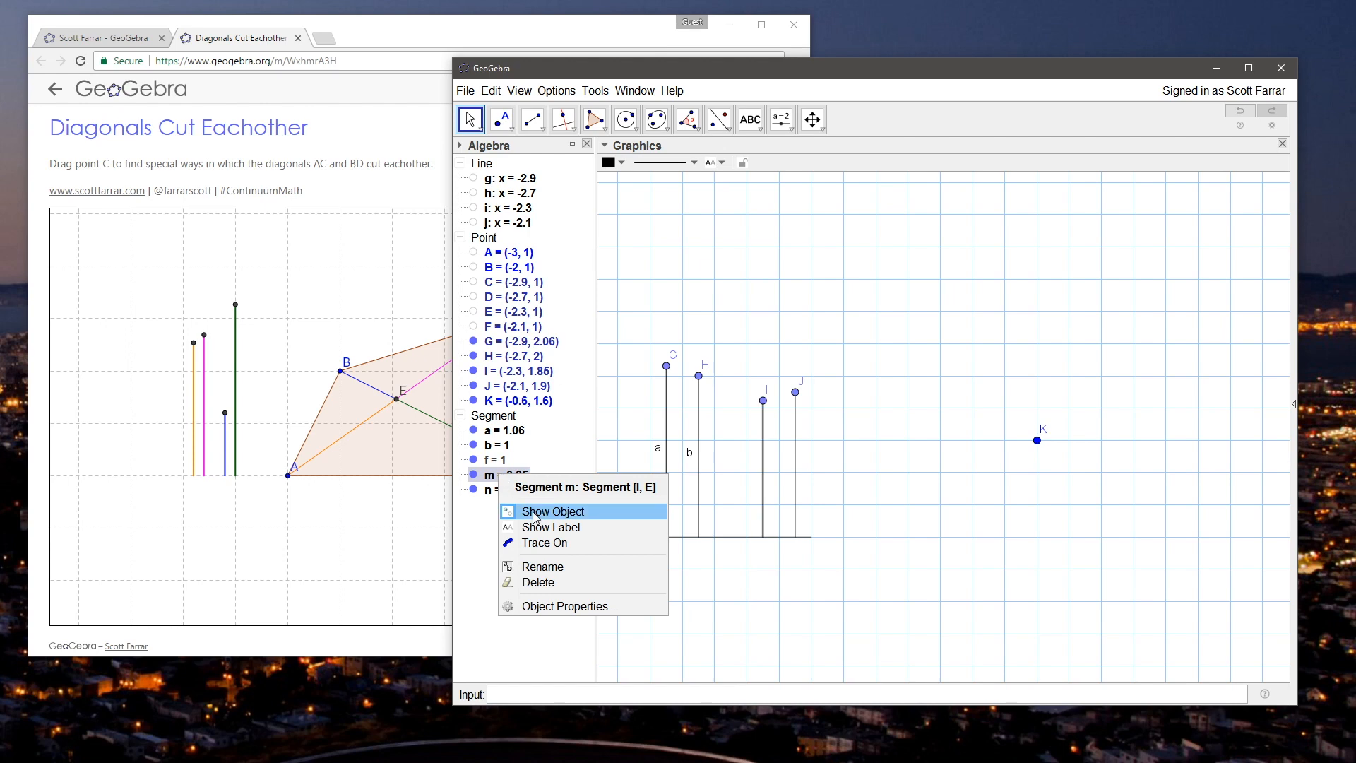
click(548, 563)
text(c)
click(930, 415)
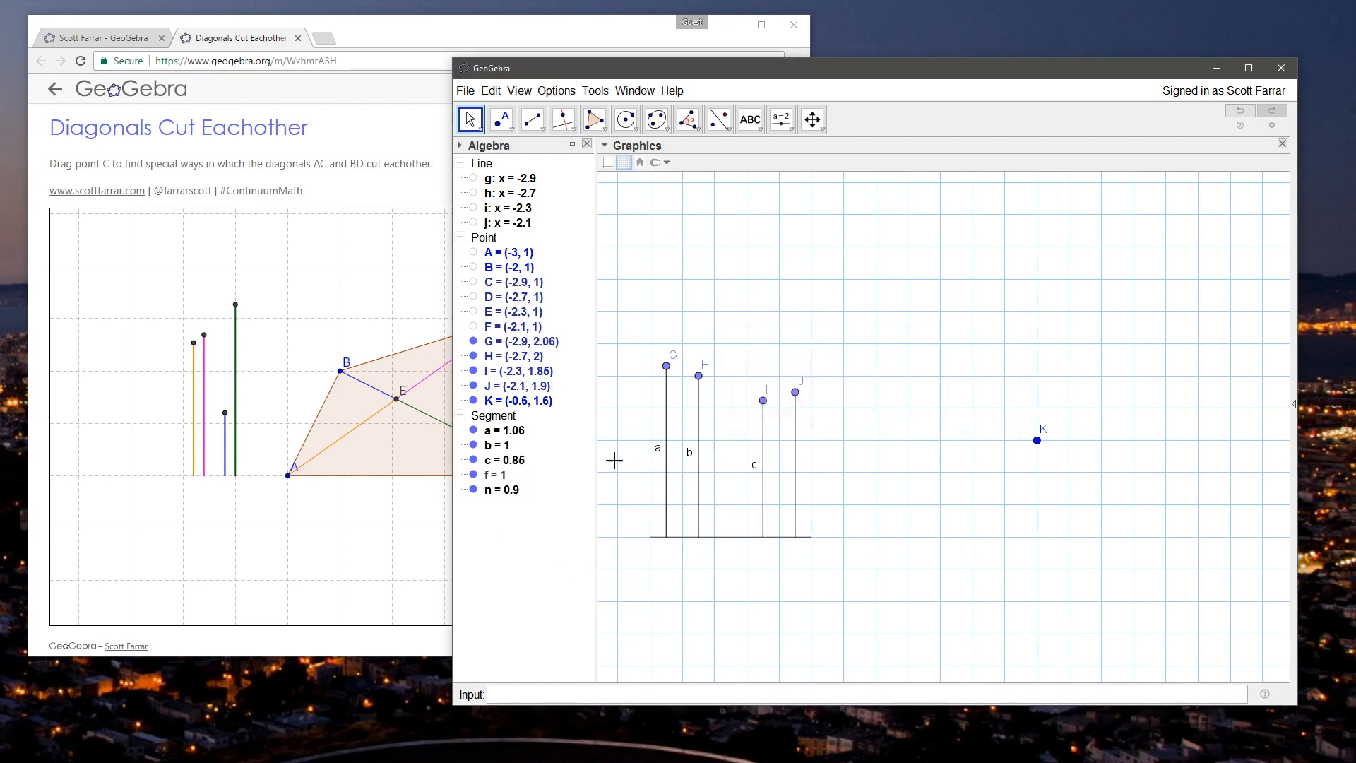
right_click(498, 490)
click(529, 581)
text(d)
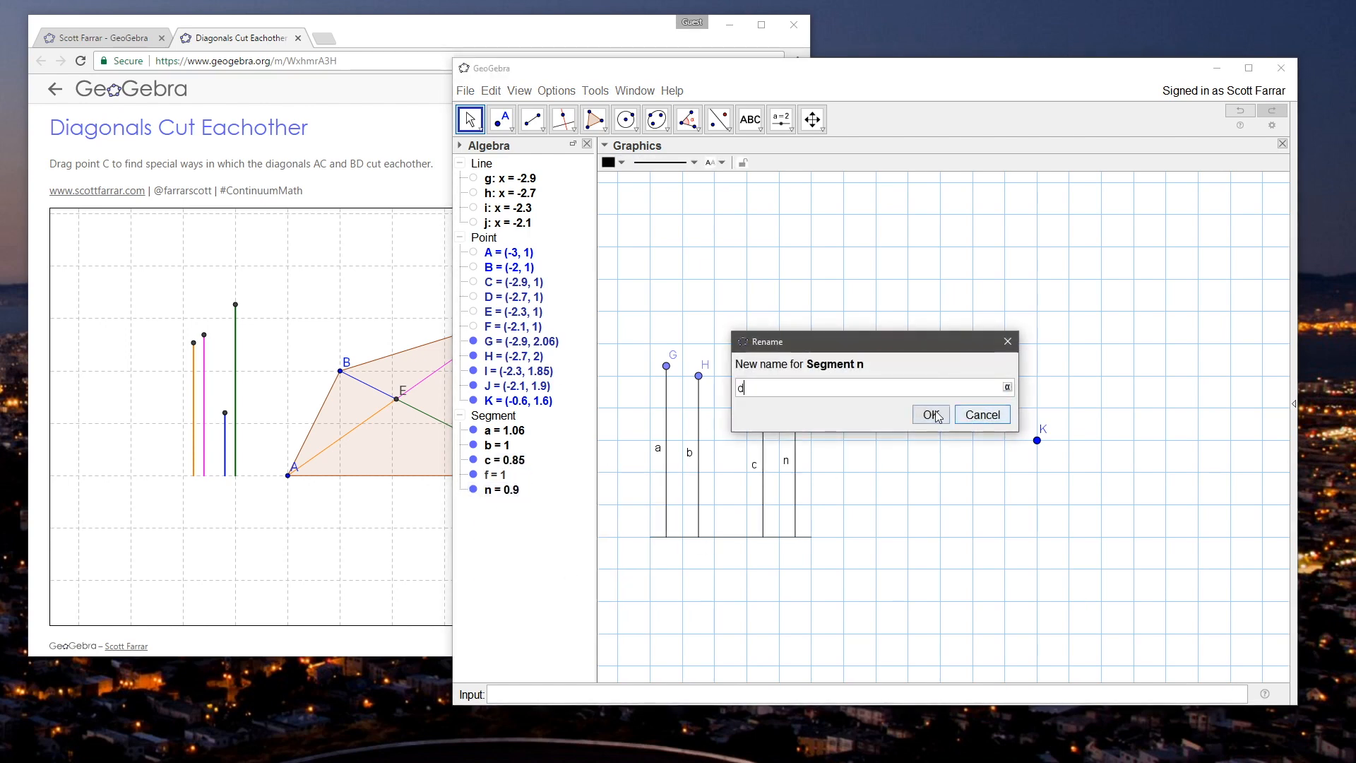
key(Return)
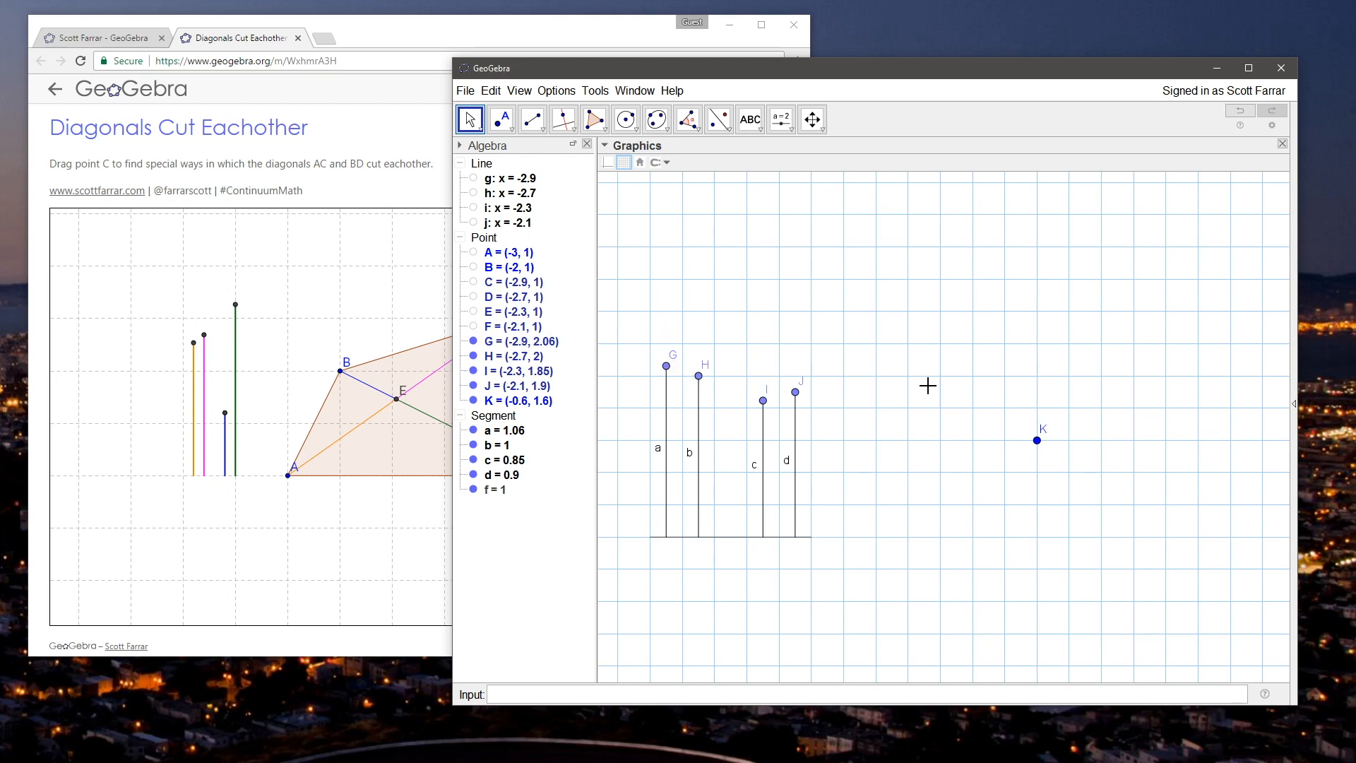
Step: Draw a circle centred at point K with radius a using Circle with Center and Radius
drag(928, 376, 924, 370)
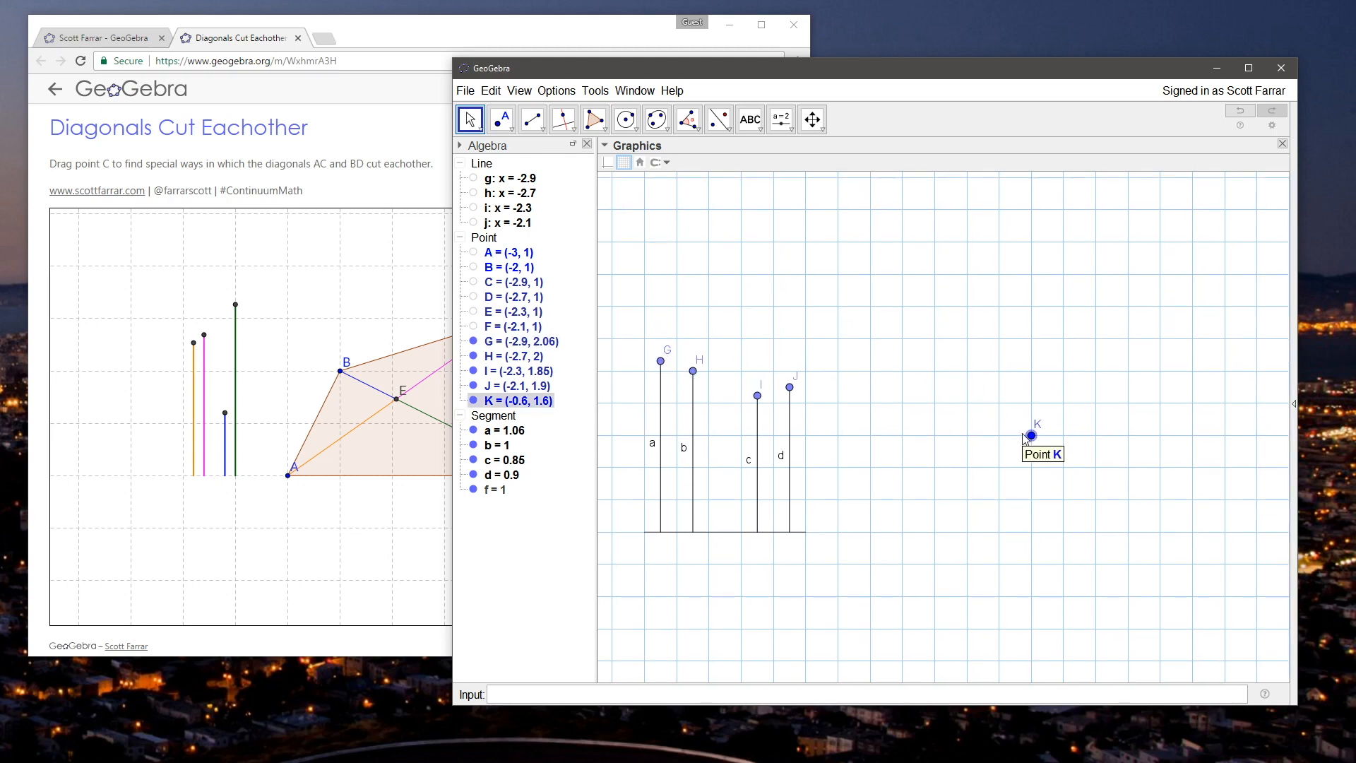
click(573, 129)
mouse_move(634, 131)
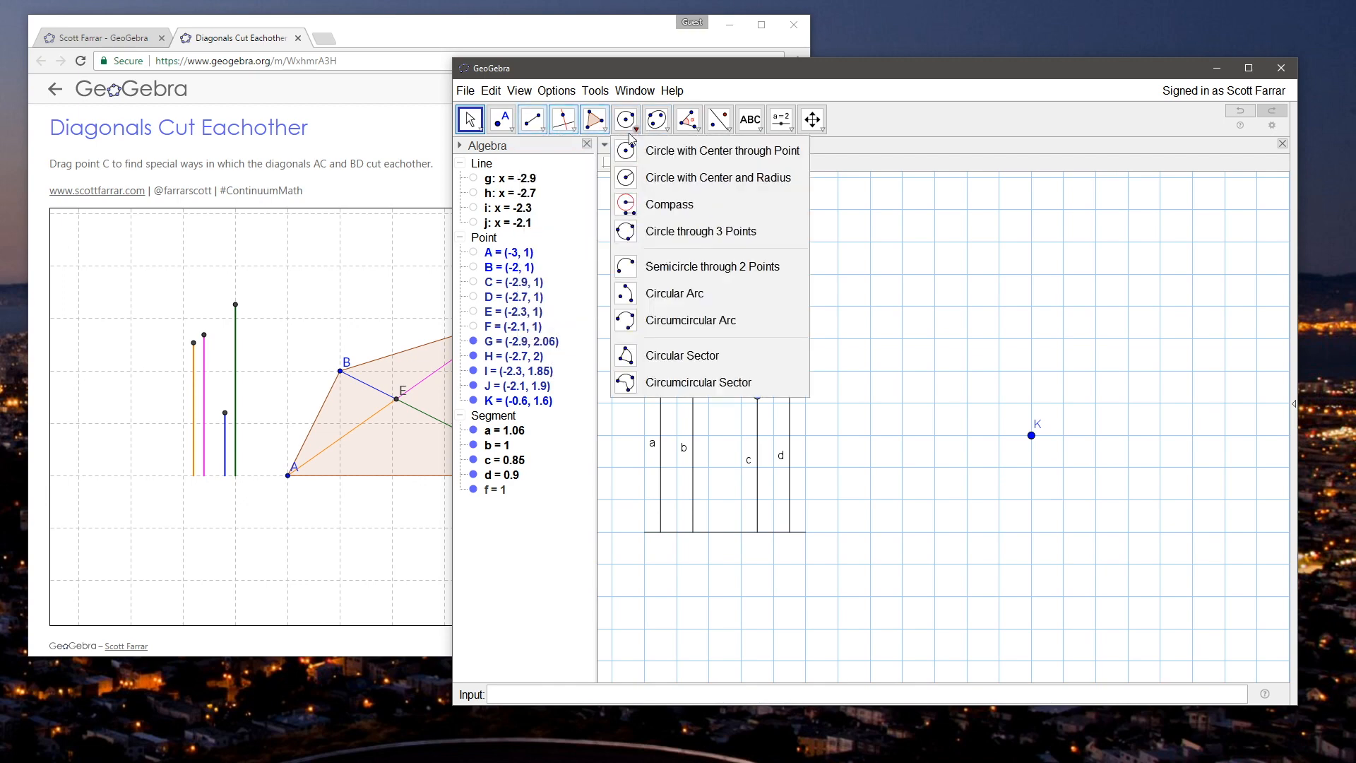
click(701, 178)
click(1032, 436)
text(a)
click(929, 414)
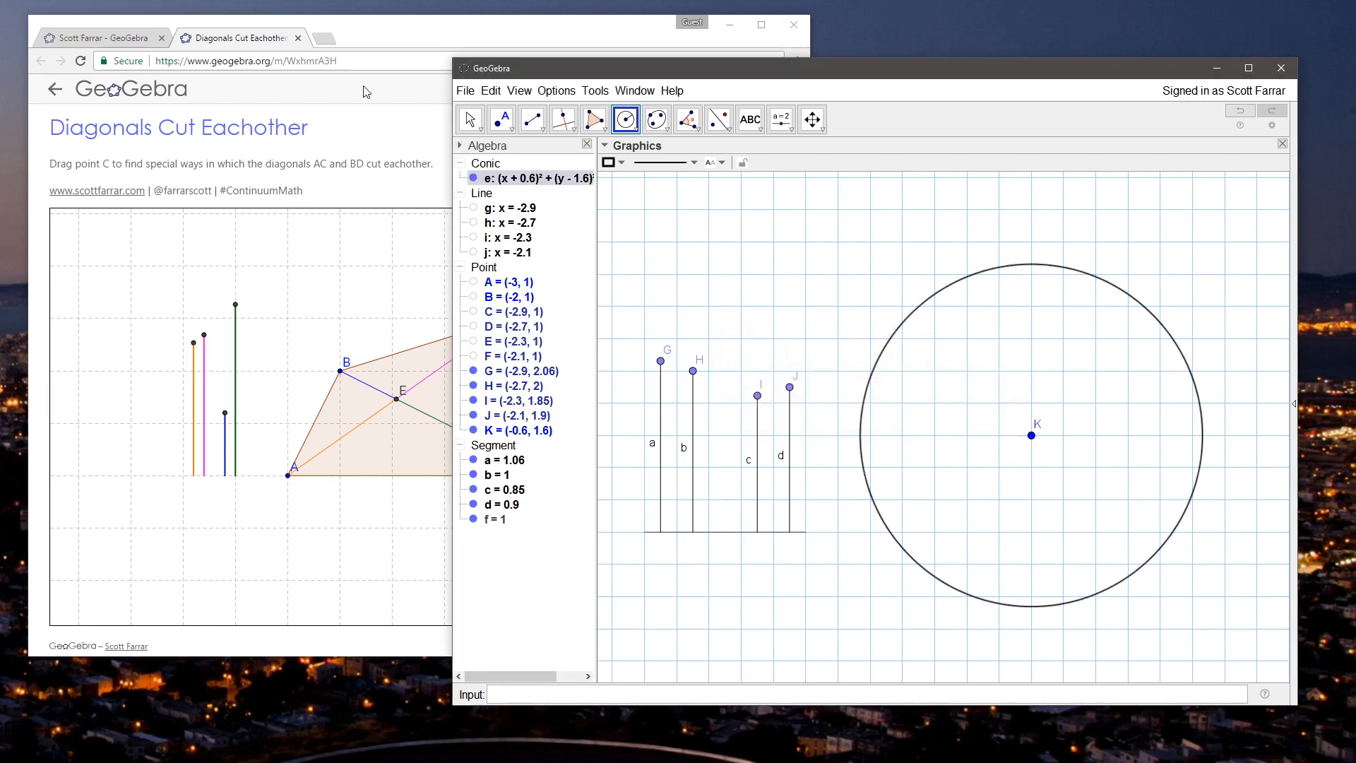
Step: Draw a second circle centred at K with radius b, and lower point H so segment b is about 0.49 long
click(376, 29)
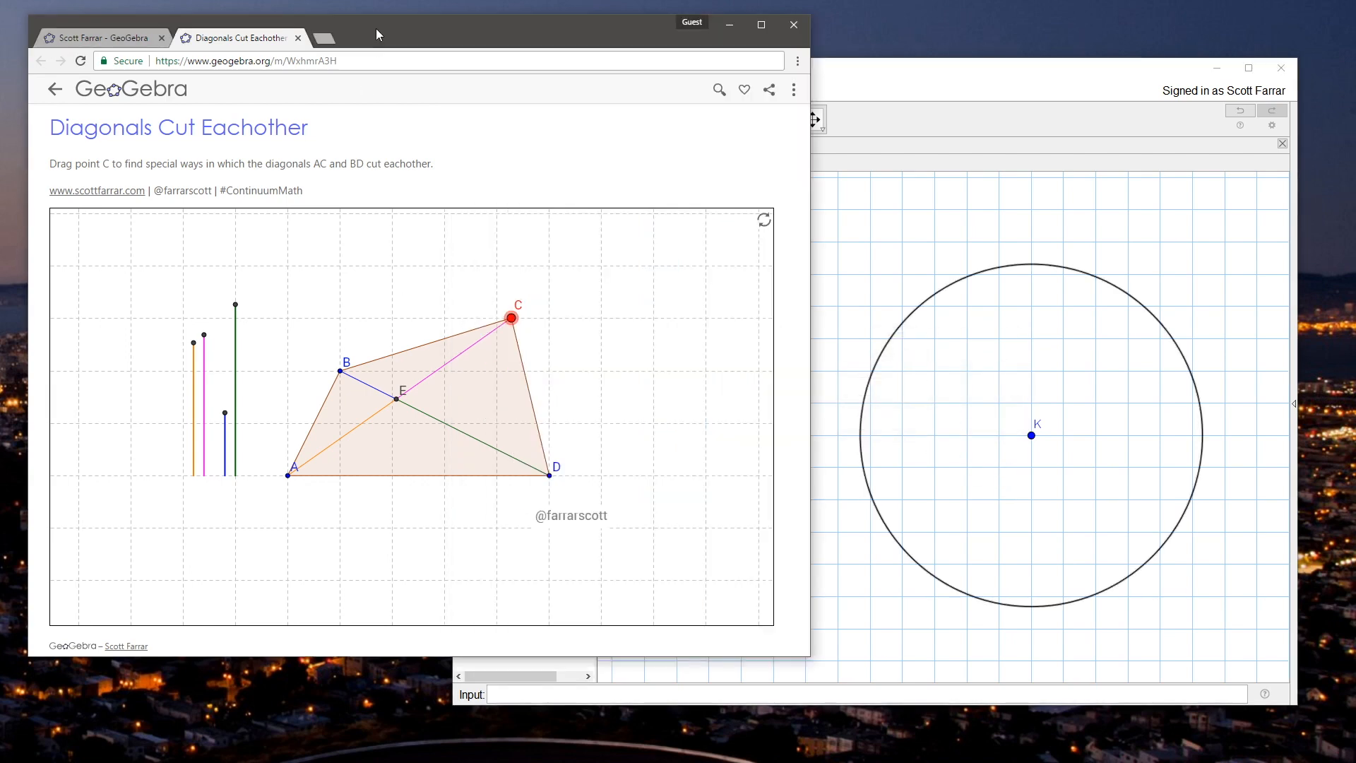
click(980, 114)
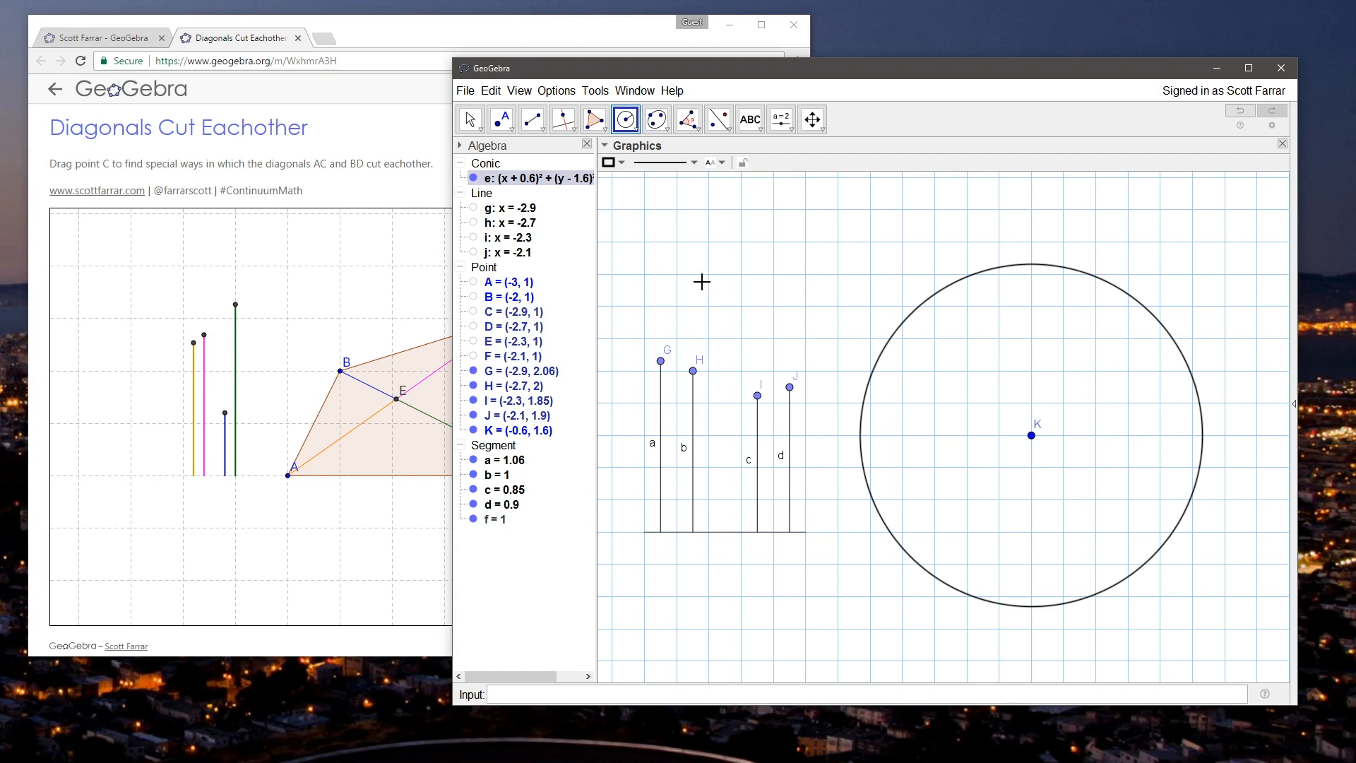
click(1031, 435)
text(b)
click(931, 414)
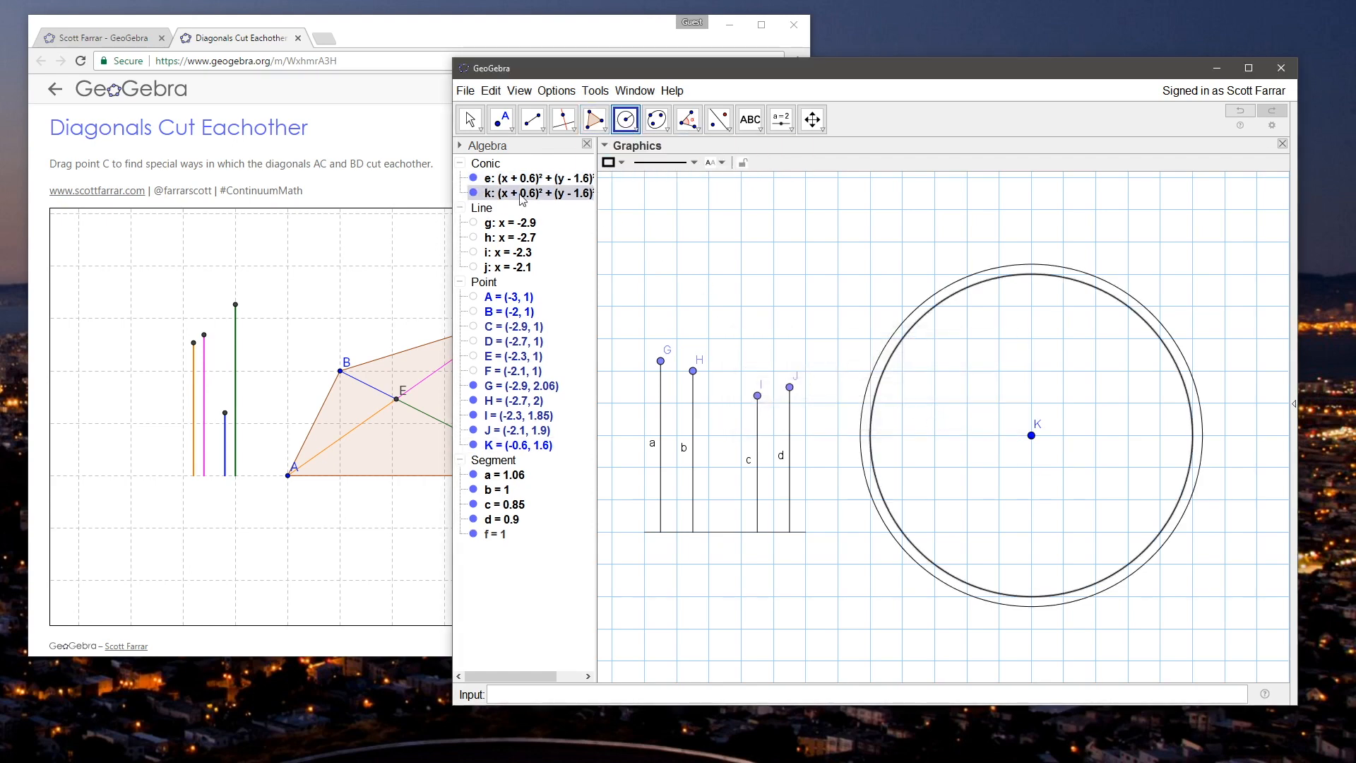
click(470, 117)
drag(693, 370, 693, 458)
click(532, 119)
click(586, 177)
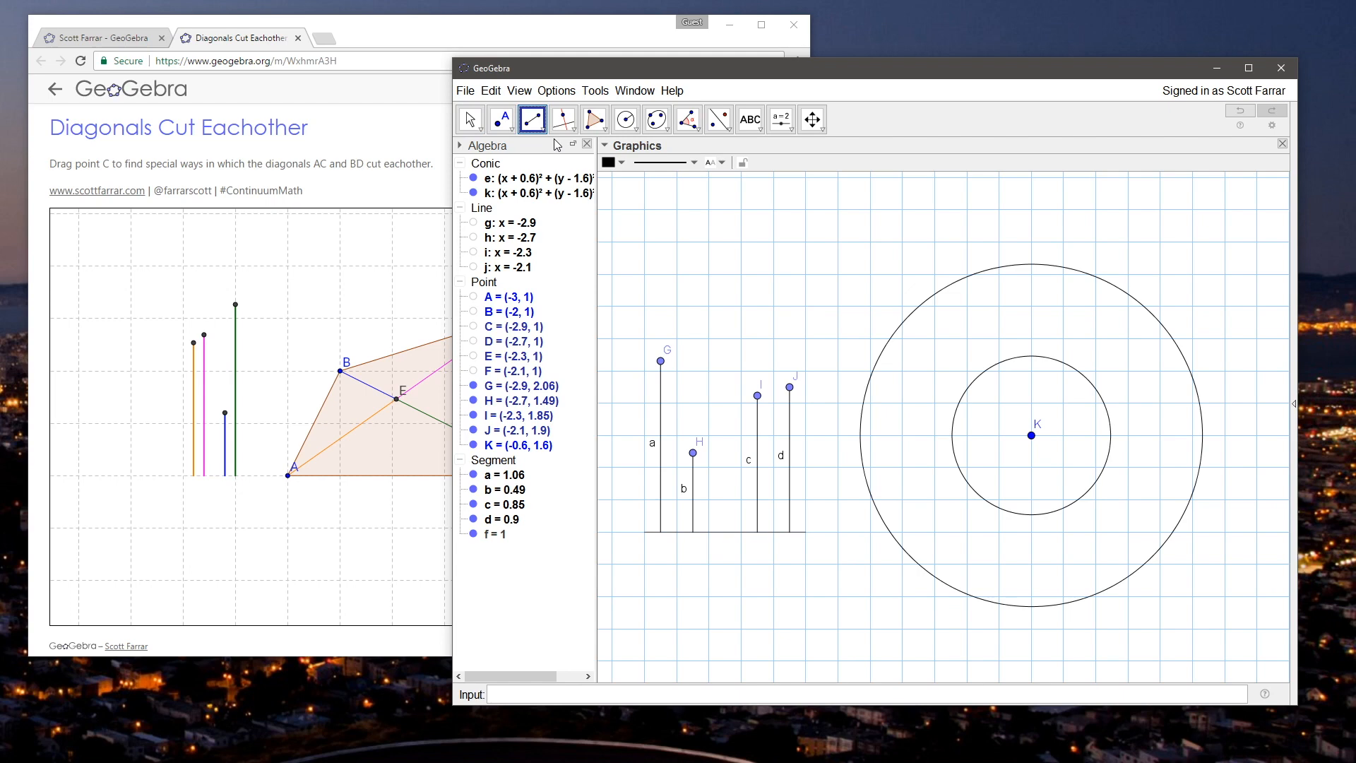
click(534, 126)
click(1031, 435)
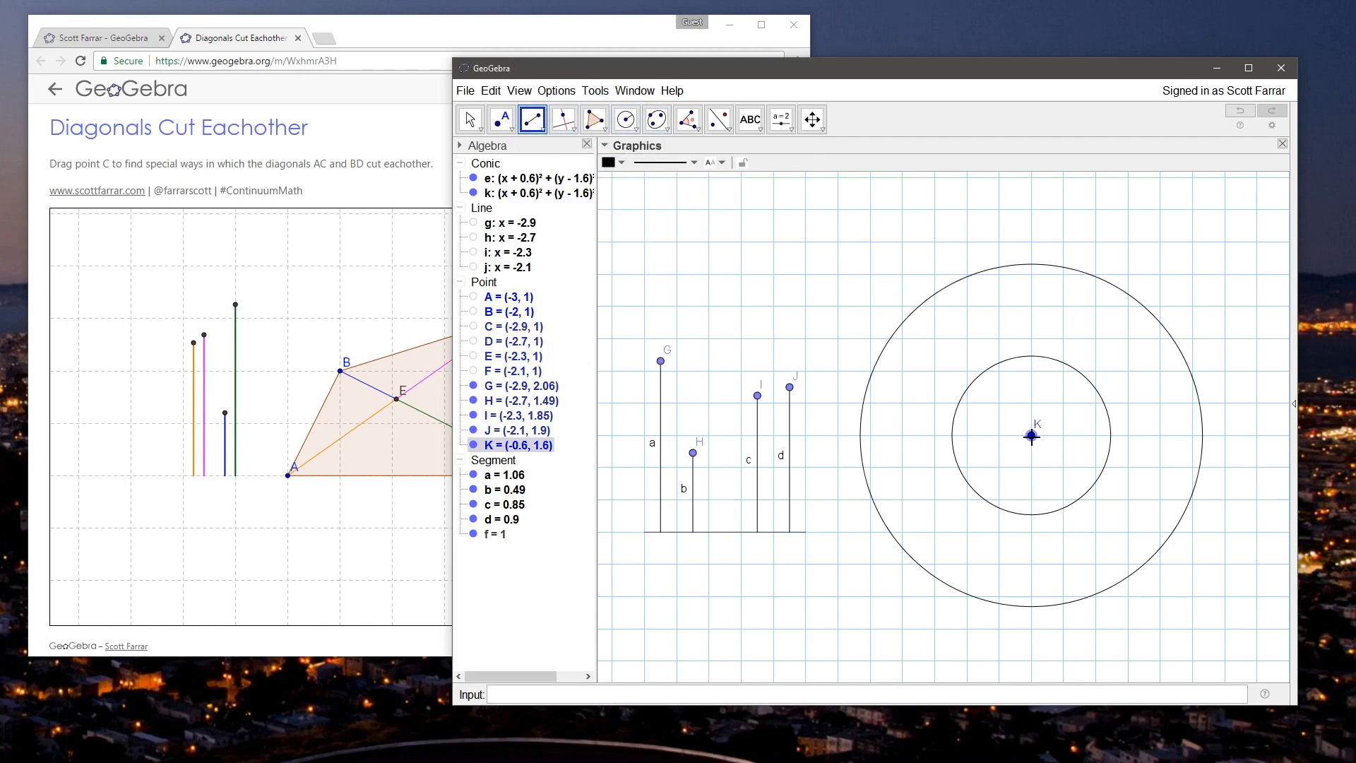
click(1043, 449)
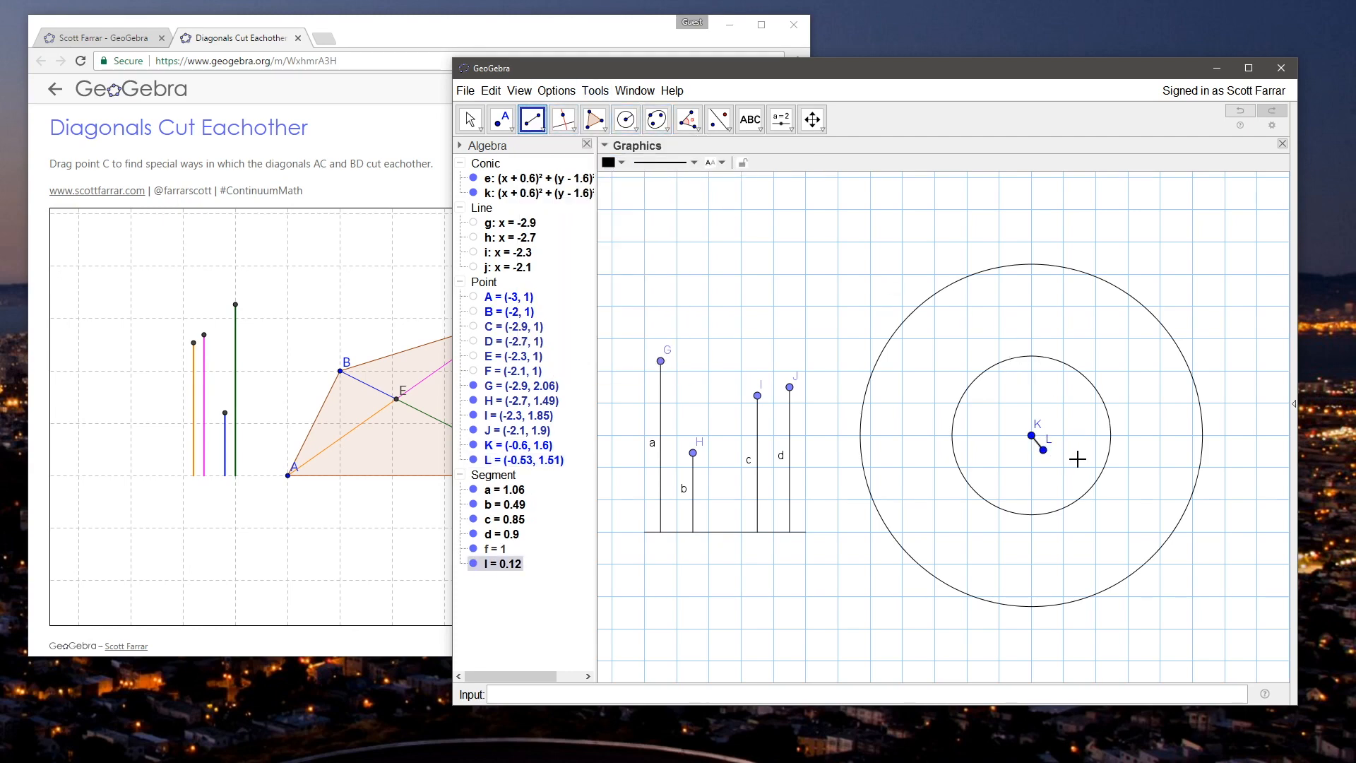
key(Escape)
key(ctrl+z)
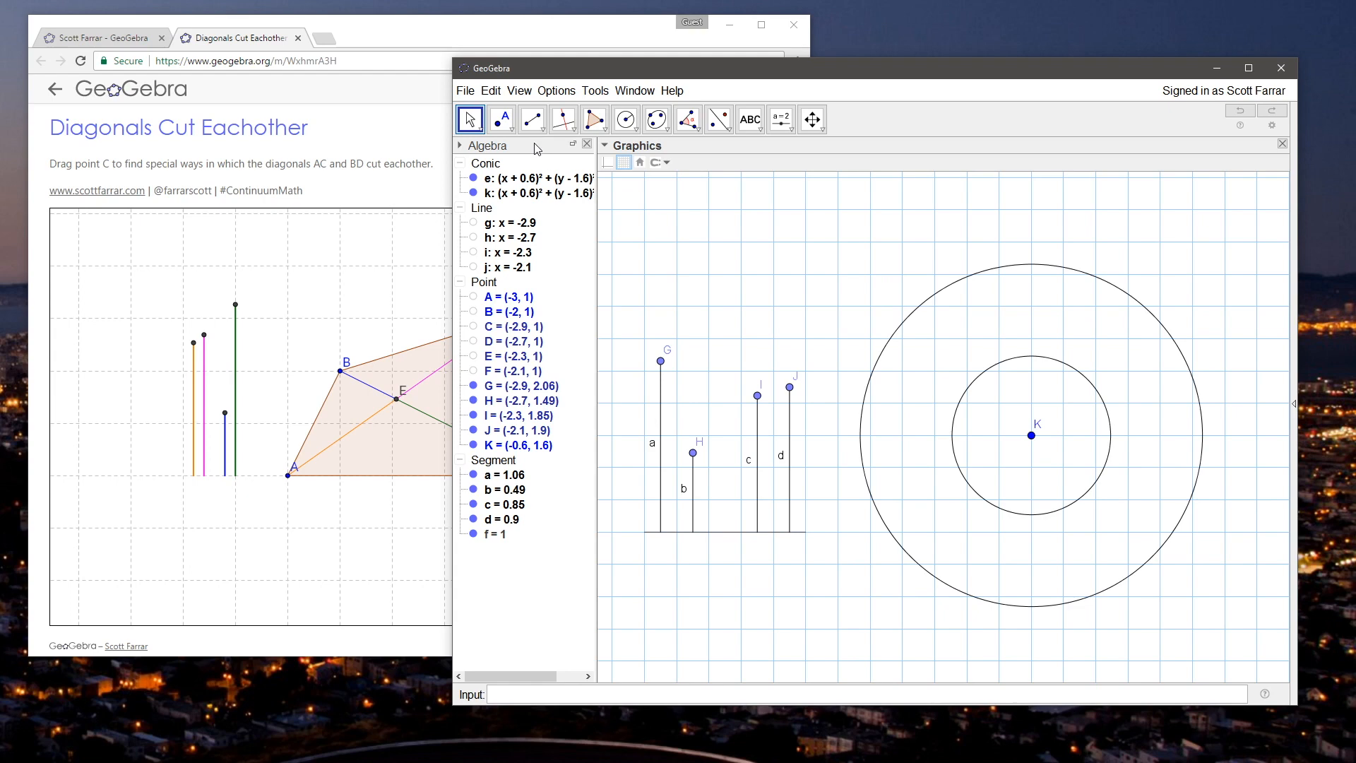
Step: Draw a line through K and a new point on the lower-right part of the smaller circle
click(536, 123)
click(537, 124)
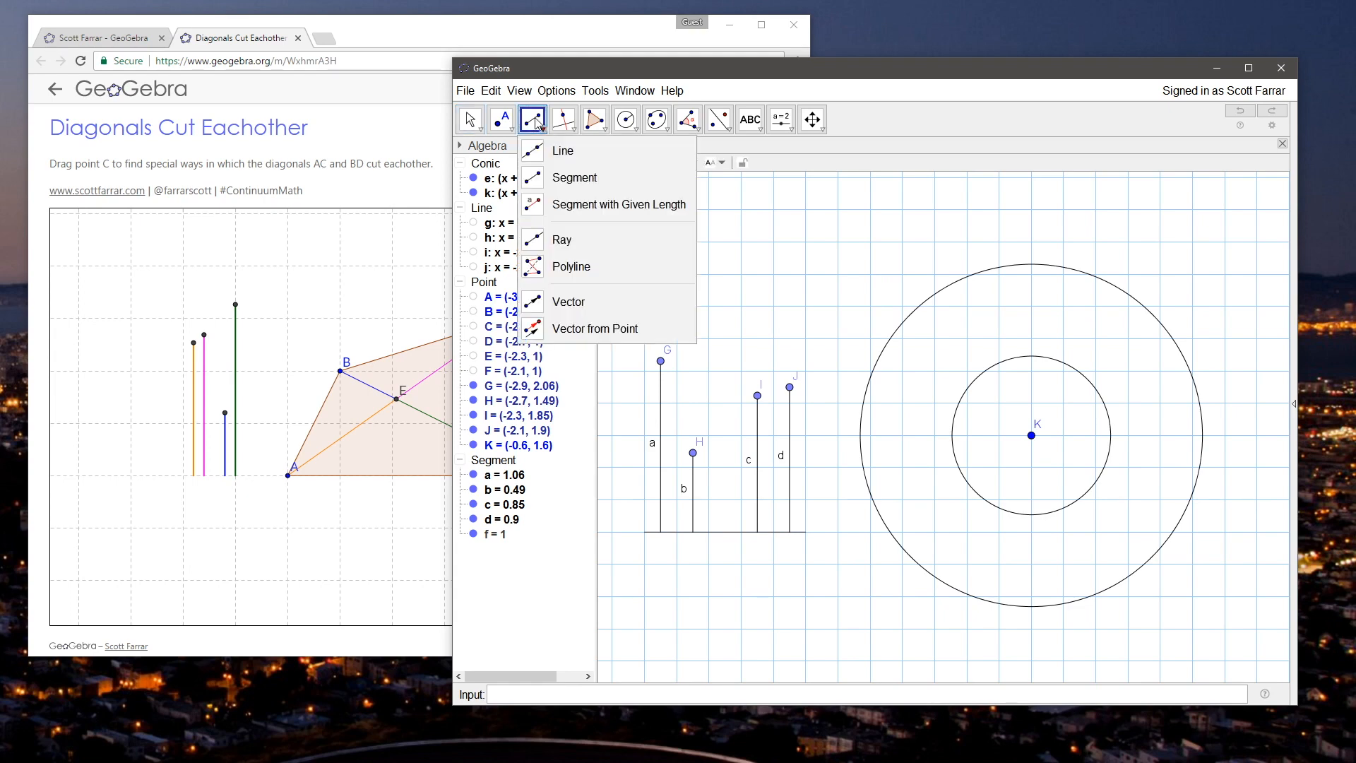
click(564, 60)
drag(557, 73, 536, 69)
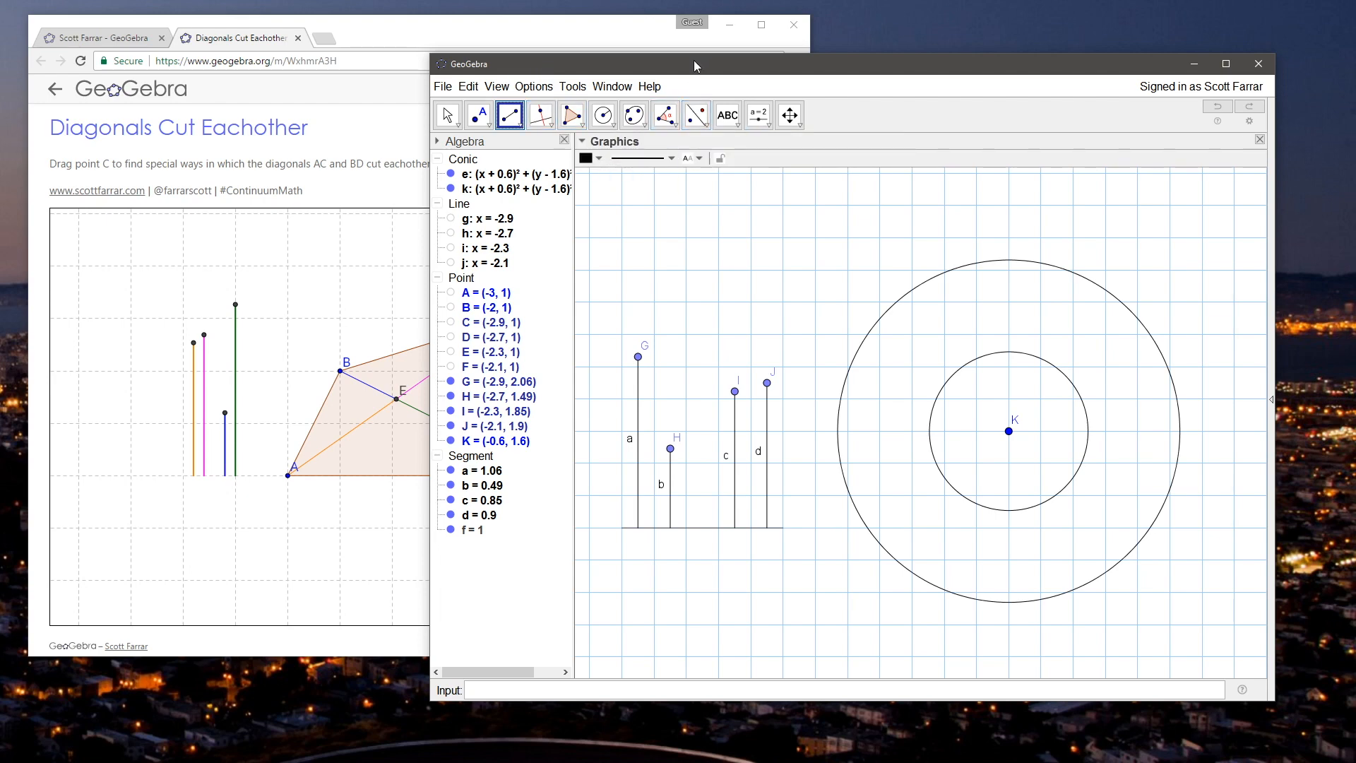
drag(694, 61, 682, 59)
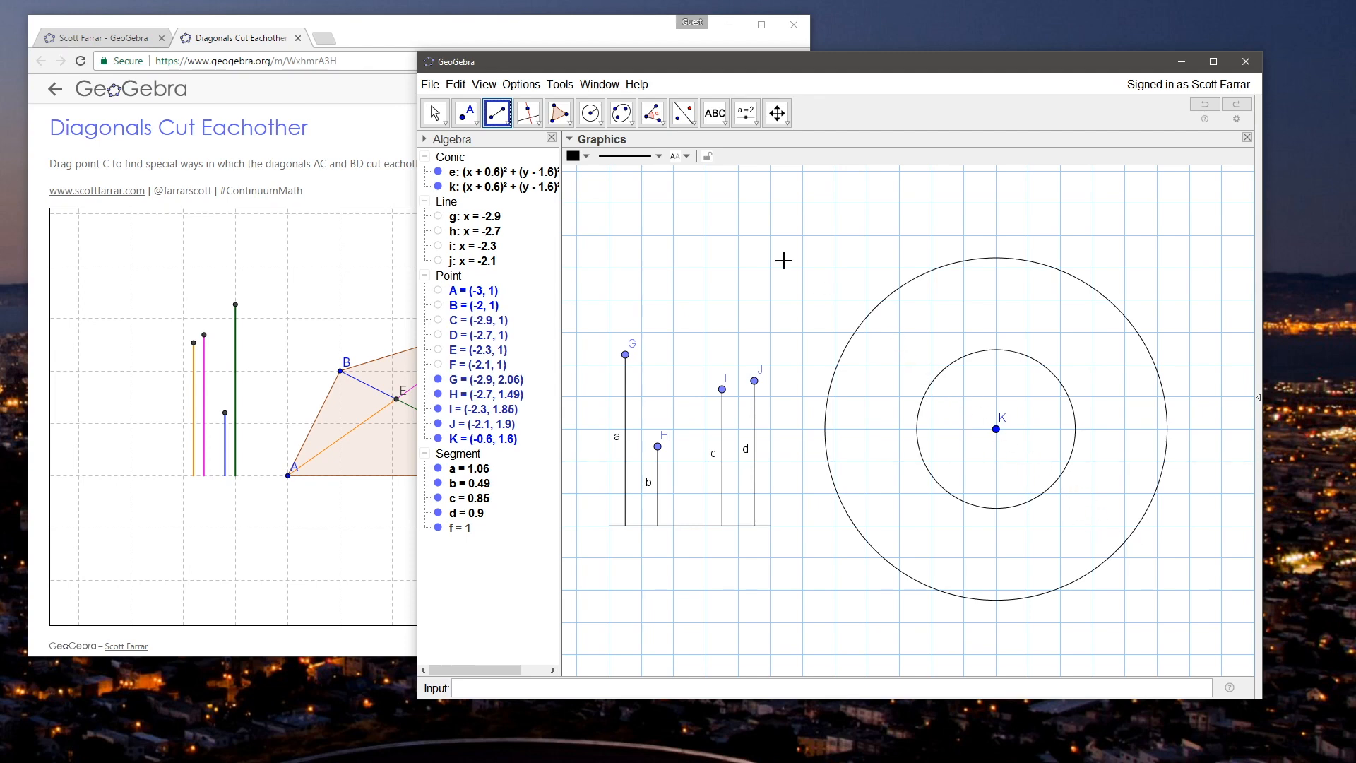
click(538, 121)
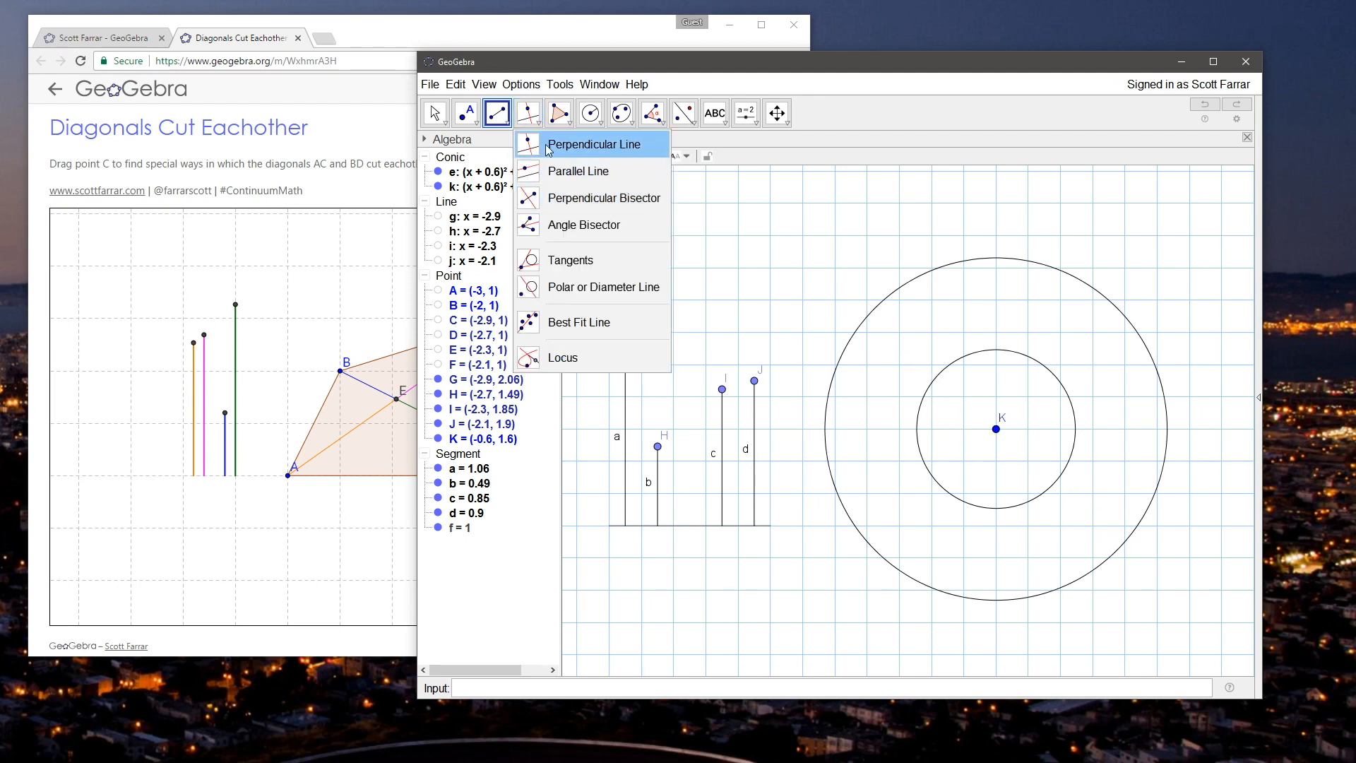
click(497, 115)
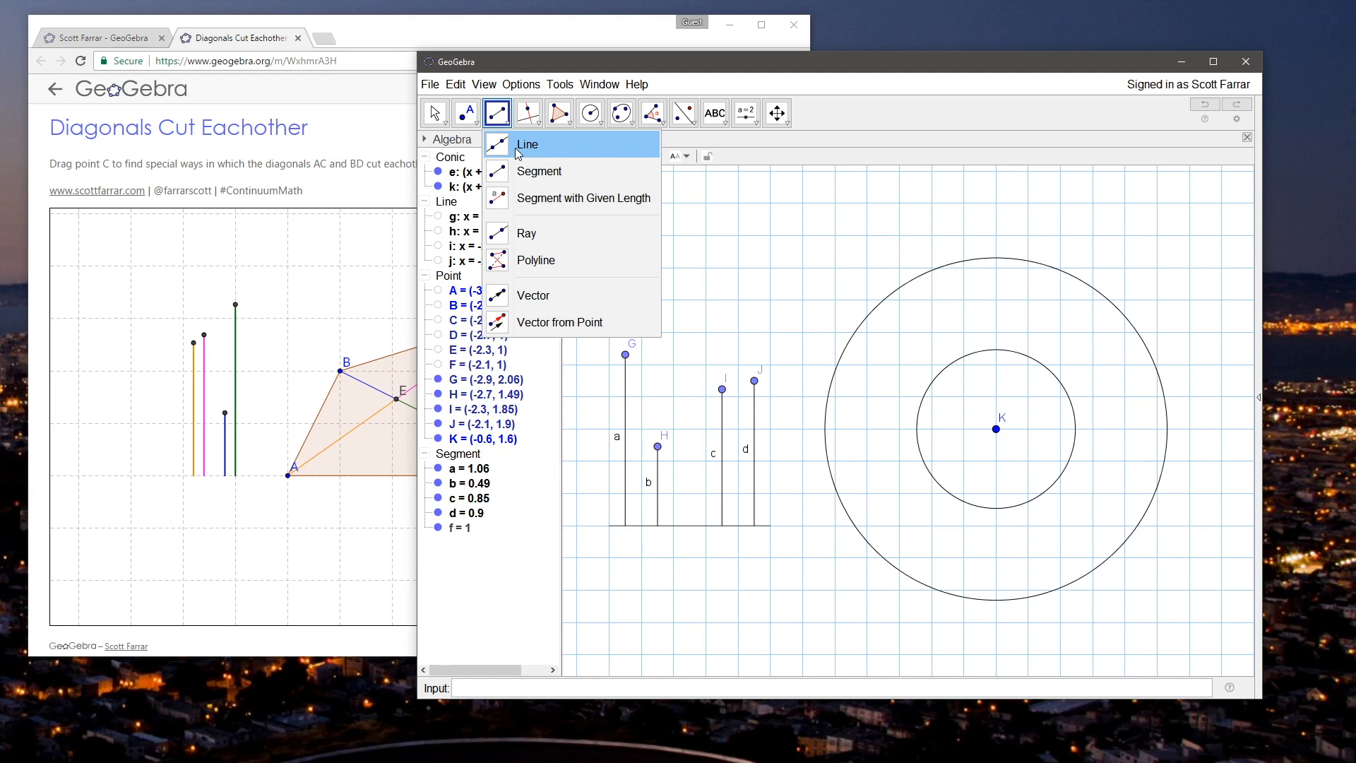
click(527, 145)
click(995, 428)
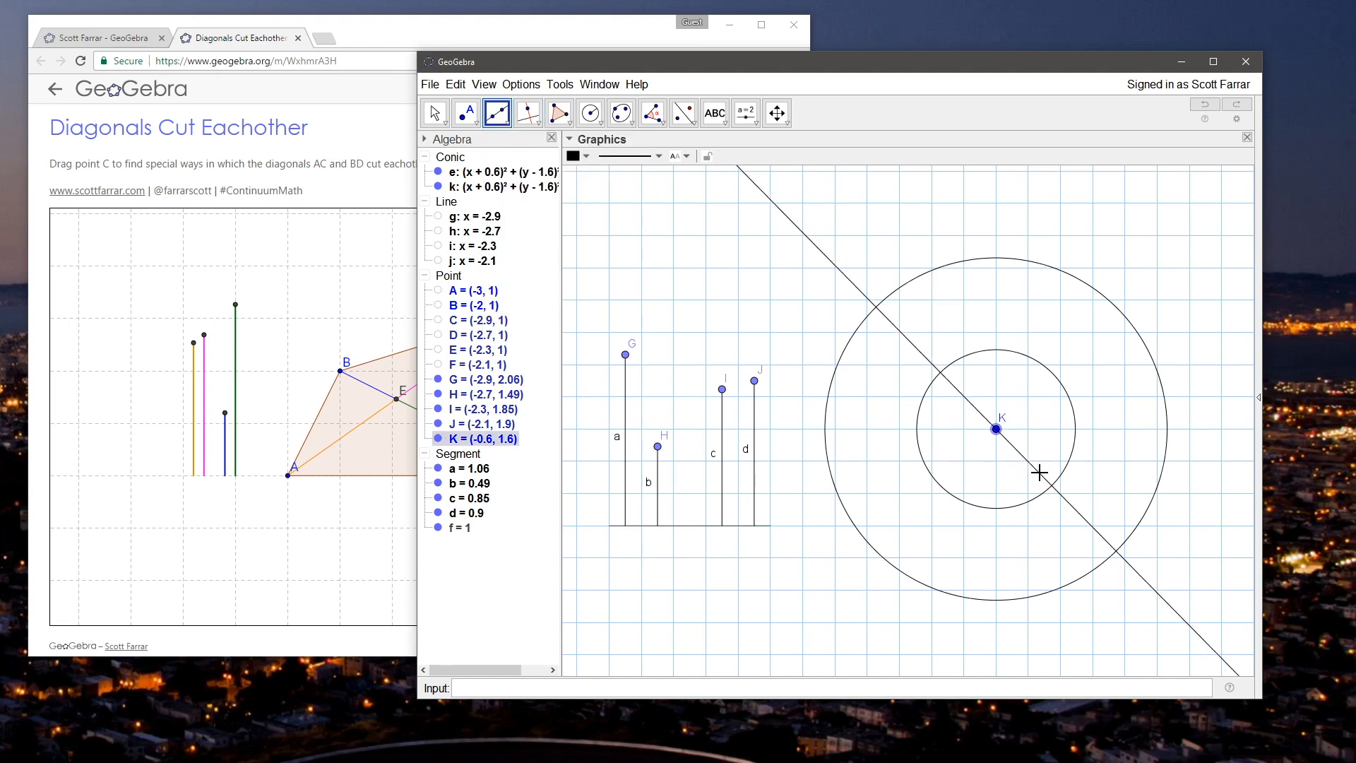
click(1055, 481)
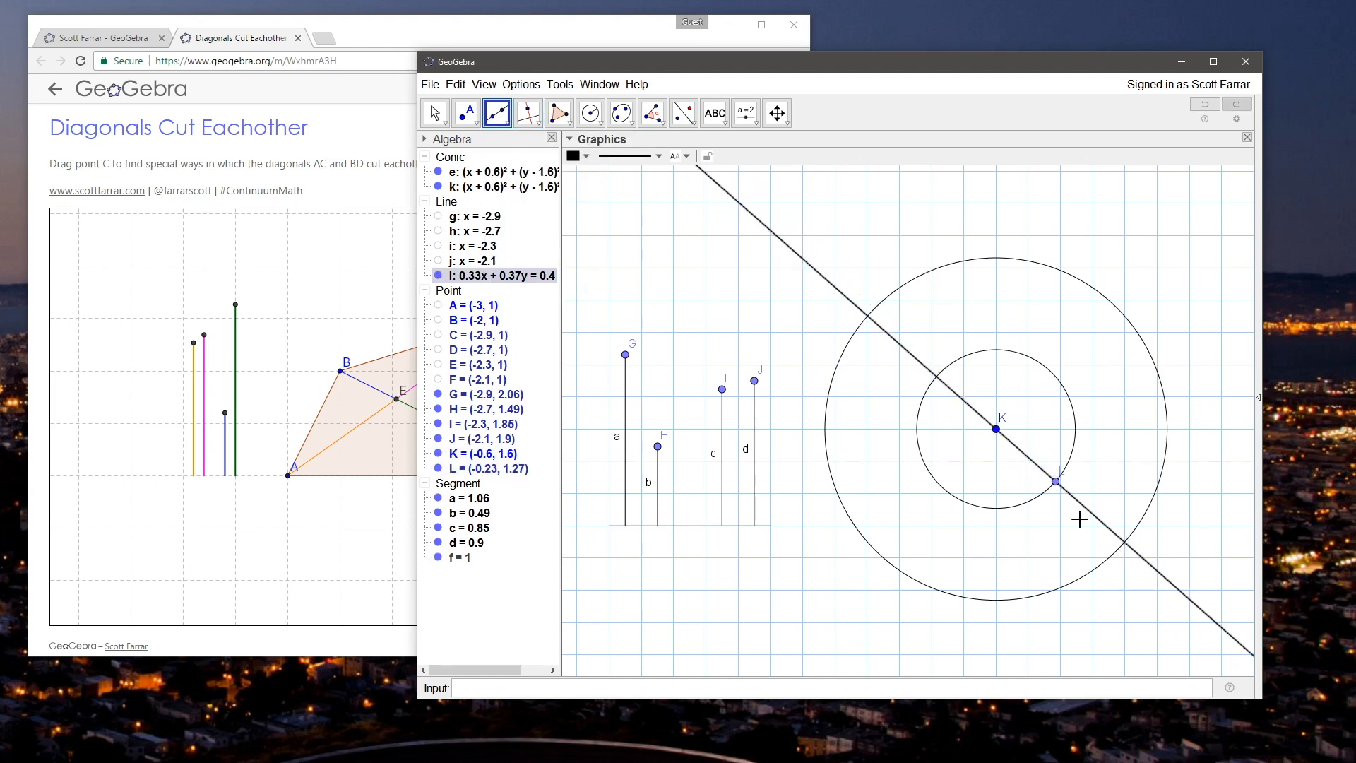
Step: Place a point at the line's upper-left intersection with the larger circle, and lower point G so segment a is about 0.97 long
click(466, 113)
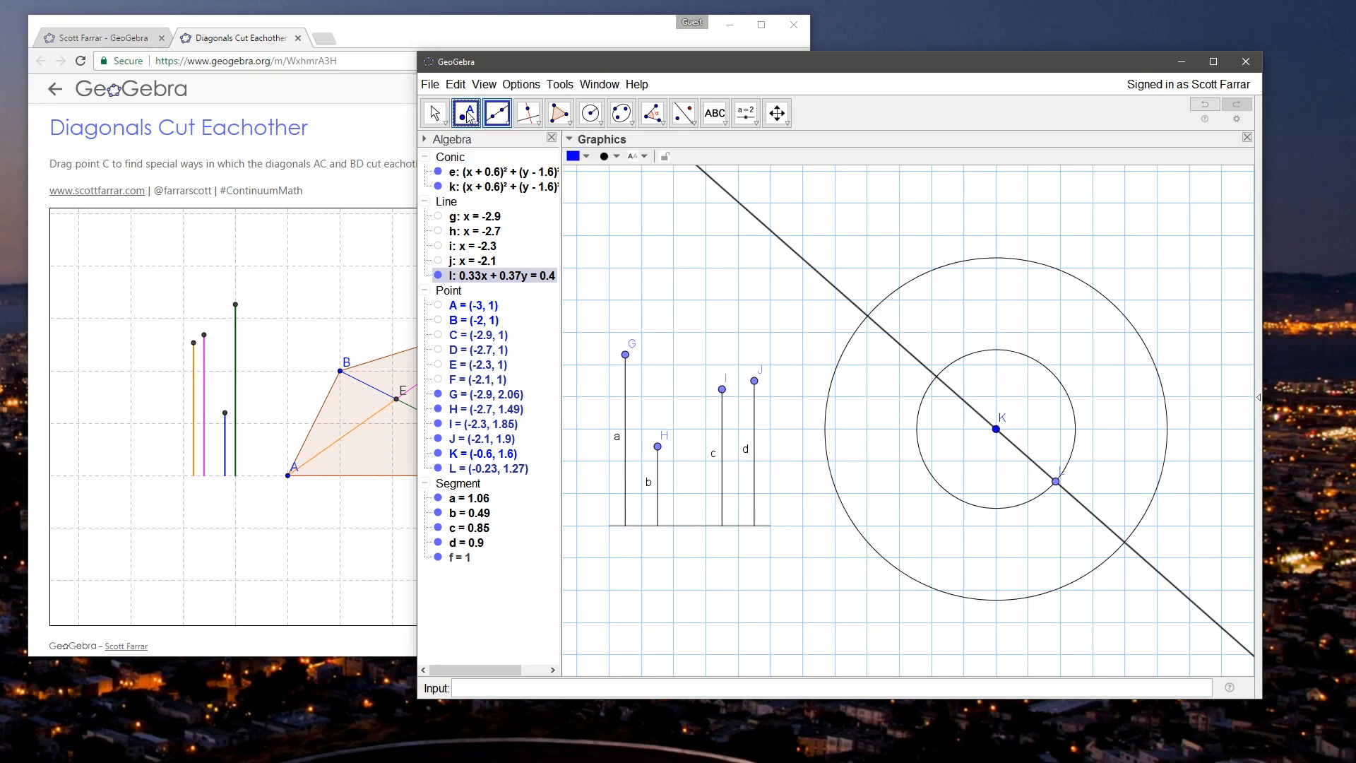
click(868, 316)
key(Escape)
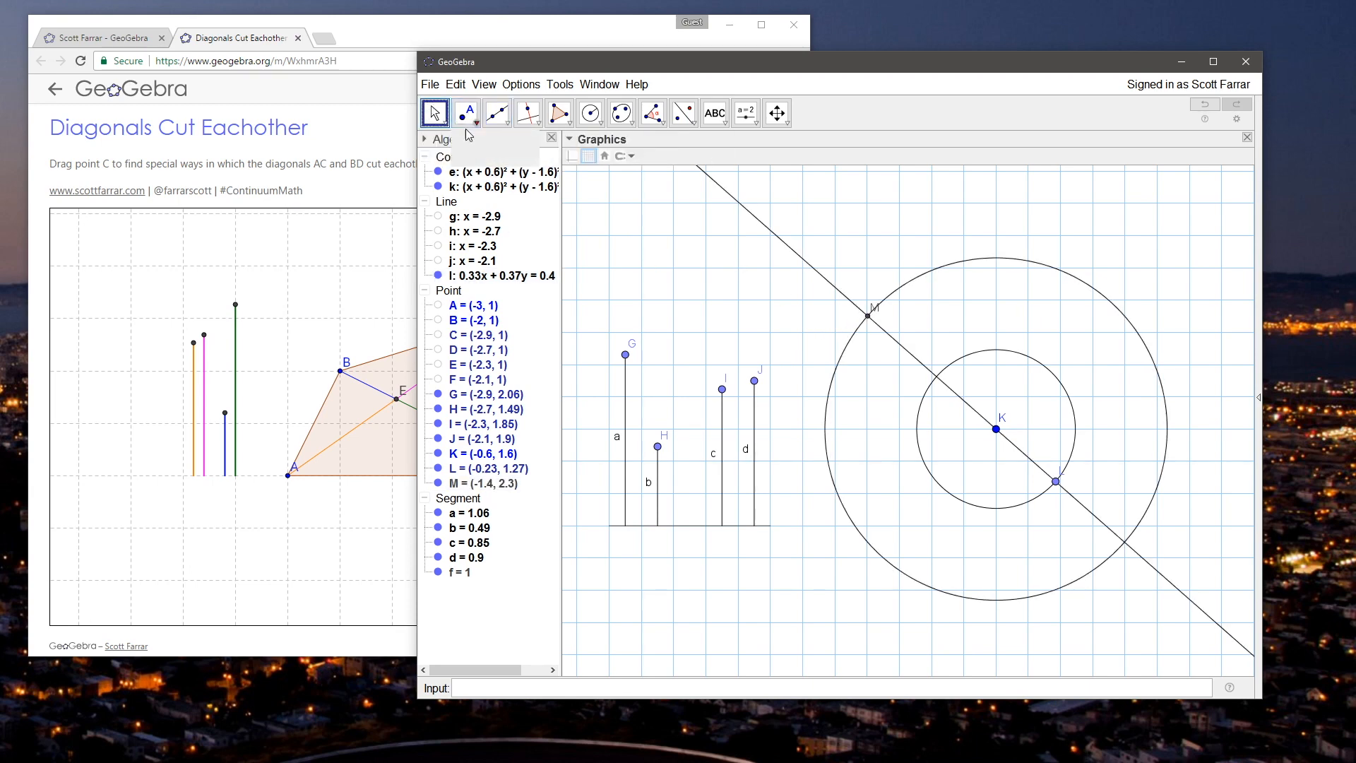
drag(658, 446, 687, 454)
mouse_move(626, 355)
mouse_down()
mouse_move(636, 393)
mouse_move(637, 368)
mouse_up()
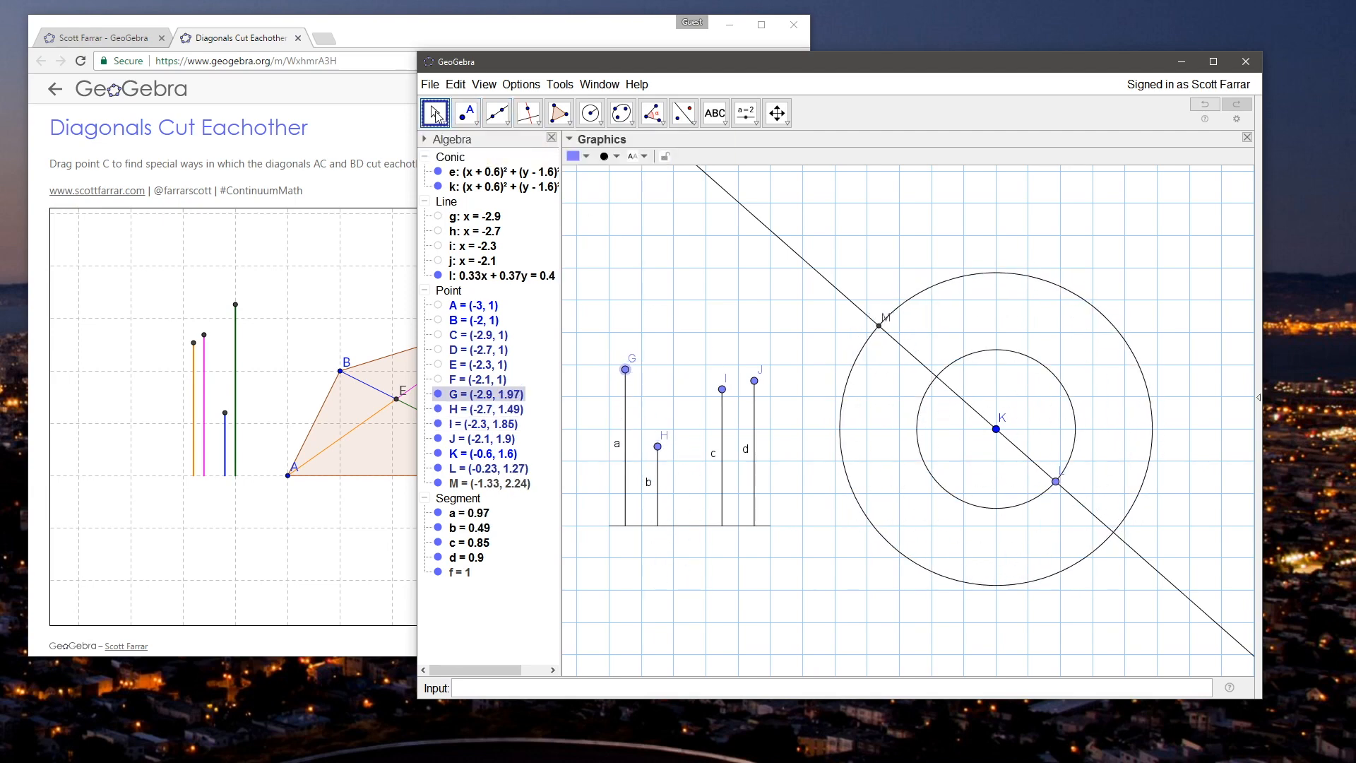
Step: Hide both circles around K and the slanted line through it
click(438, 172)
click(438, 187)
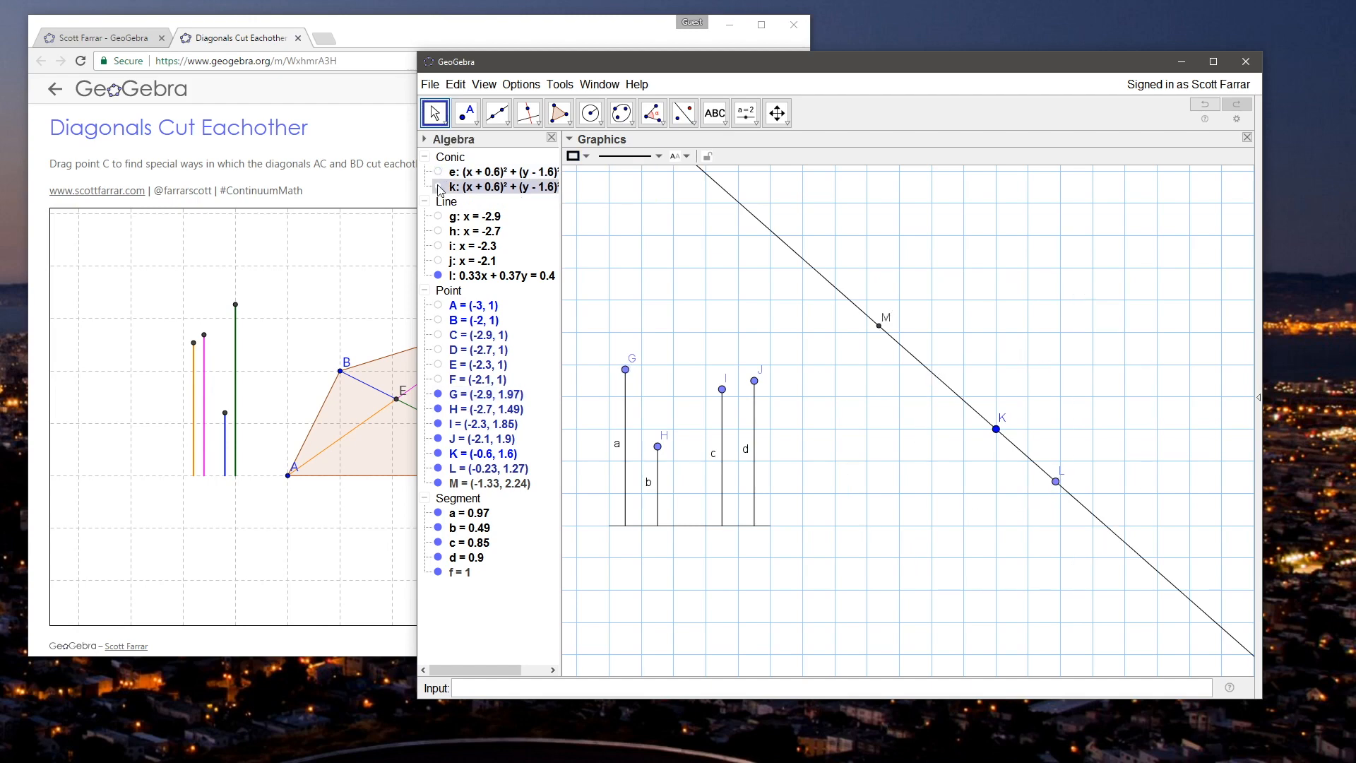
right_click(770, 231)
click(806, 313)
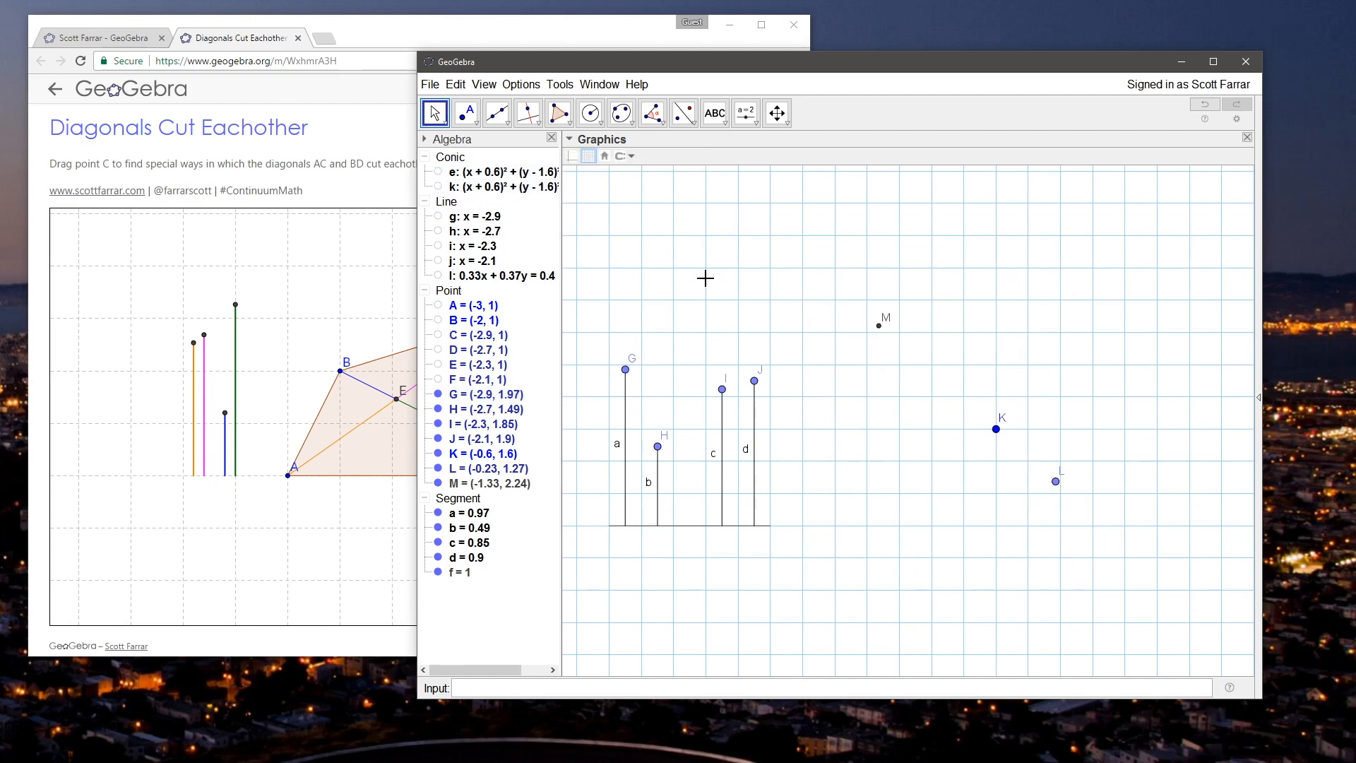
Step: Draw segments from M to K and from K to L
click(497, 113)
click(533, 172)
click(878, 325)
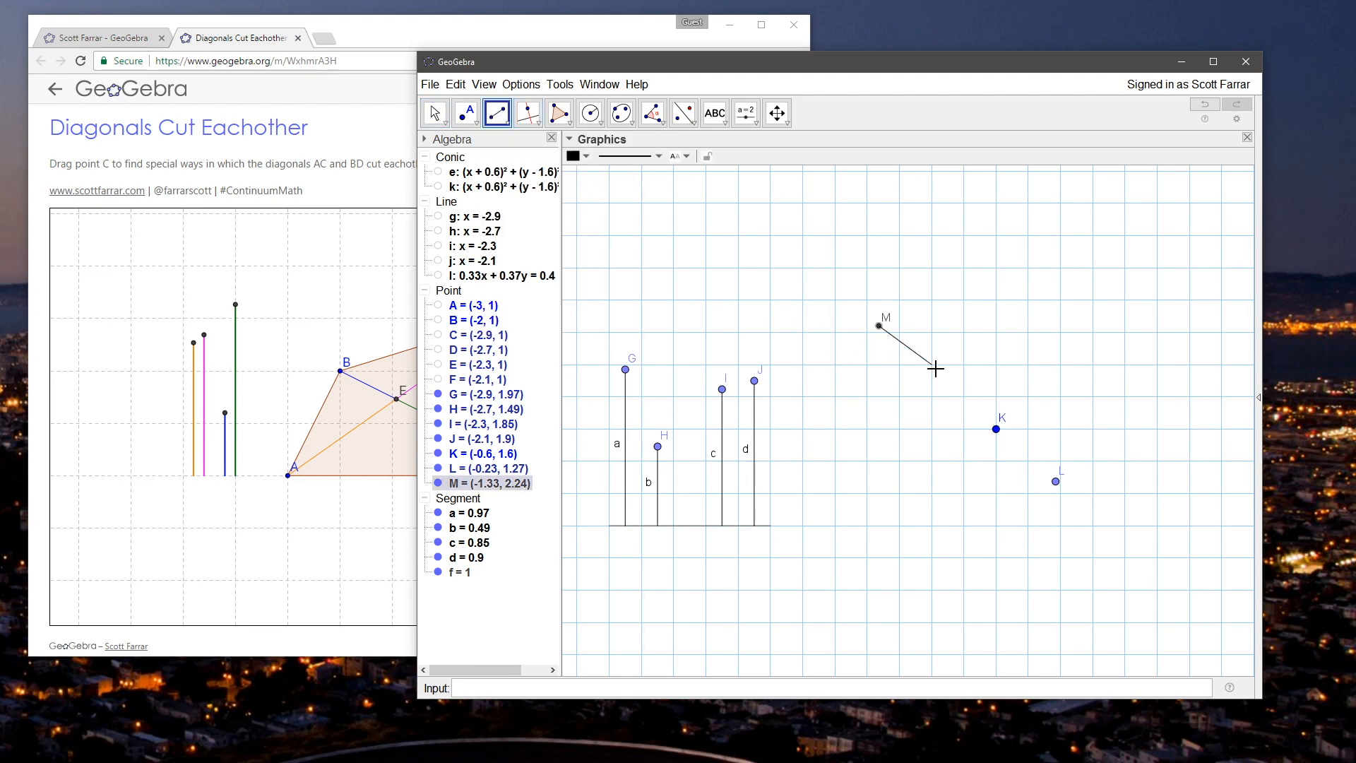
click(996, 429)
click(996, 429)
click(1054, 488)
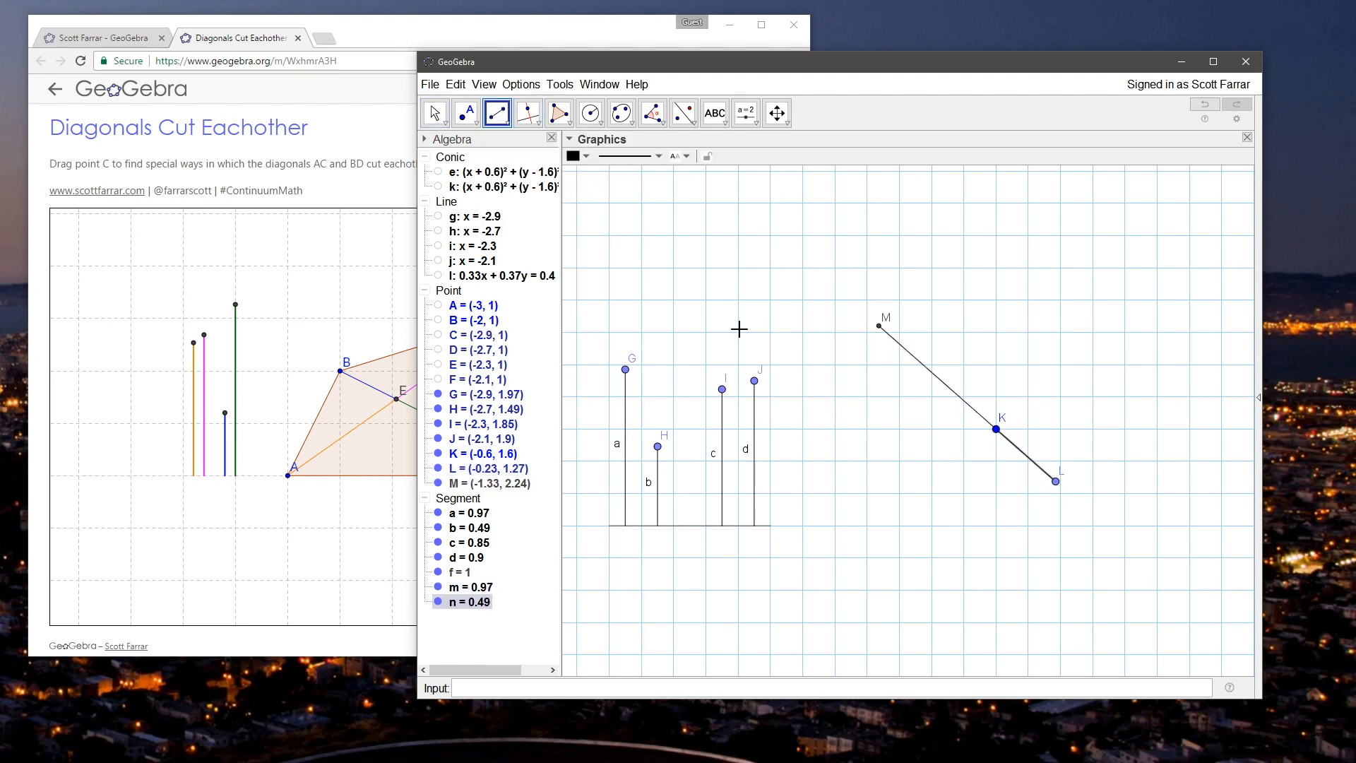
Step: Colour vertical segment b and segment KL magenta
click(435, 113)
click(1022, 457)
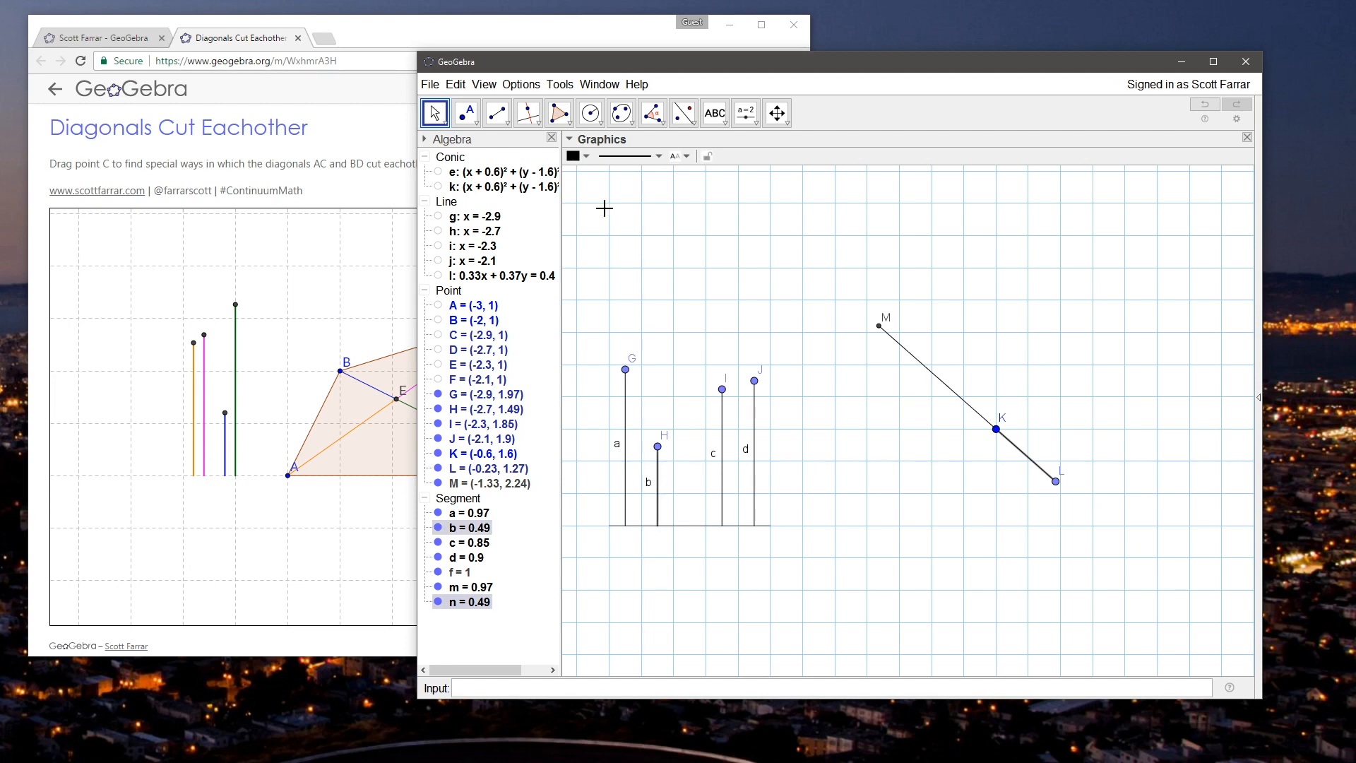
click(628, 156)
click(628, 156)
click(584, 153)
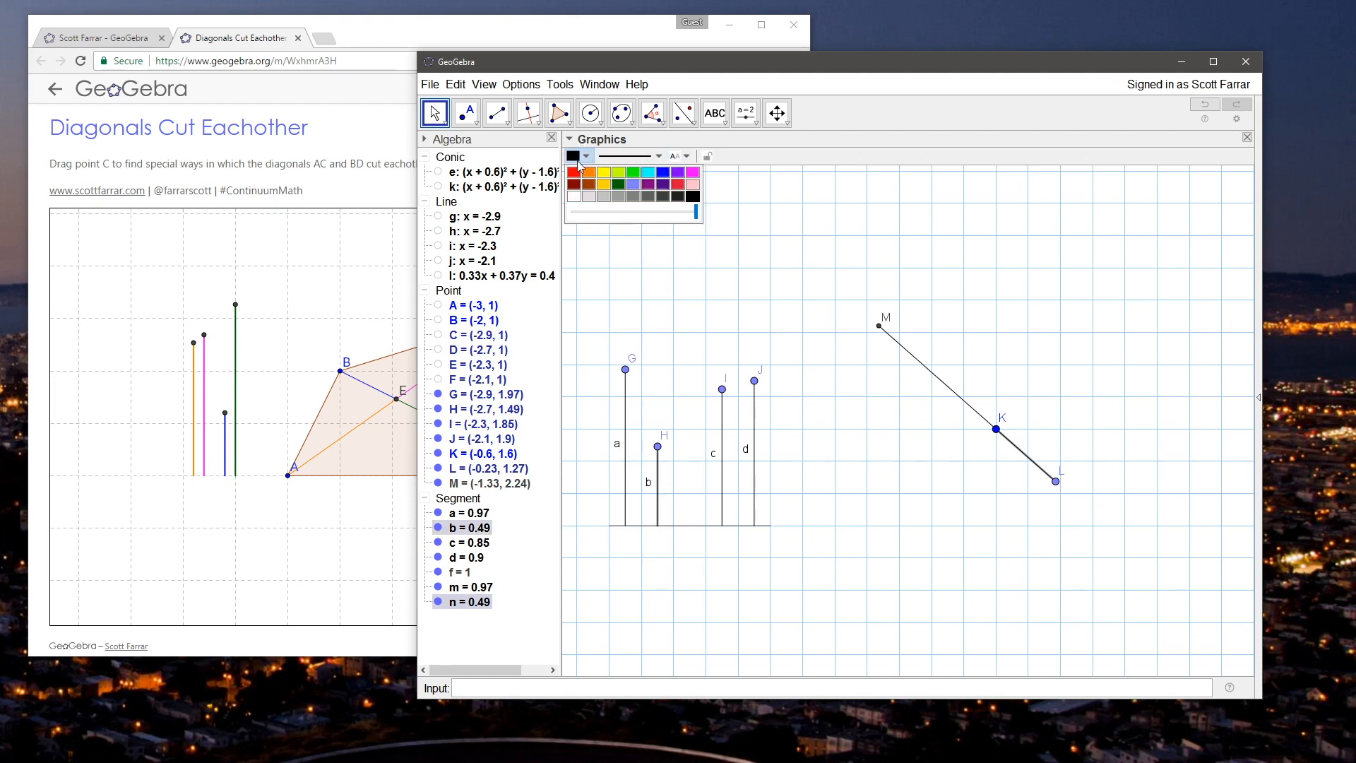
click(692, 172)
click(758, 320)
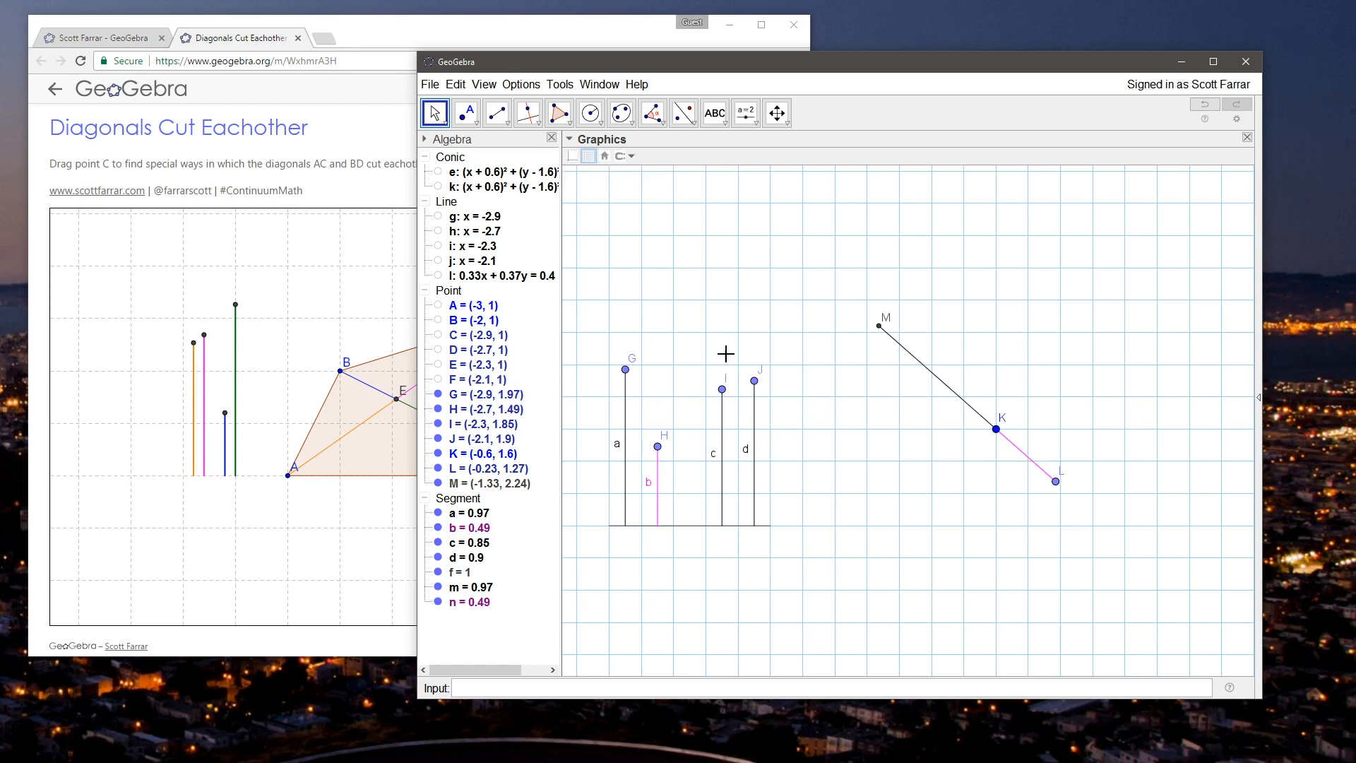
Step: Colour vertical segment a and segment MK orange
click(626, 418)
ctrl+click(906, 350)
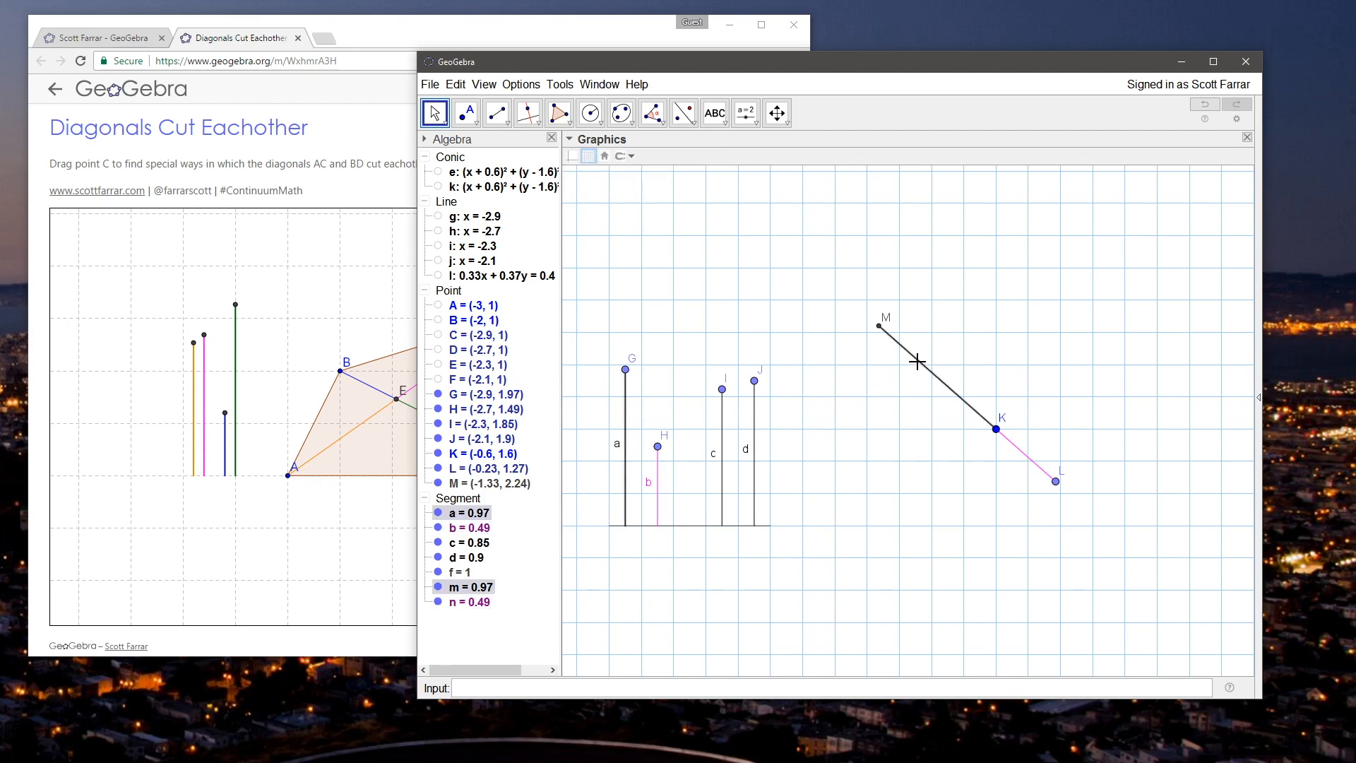
click(584, 155)
click(589, 172)
click(766, 275)
Step: Adjust points H and G so b is about 0.64 and a about 0.63, and move K to about (-0.67, 1.7)
drag(658, 446, 657, 423)
drag(625, 370, 625, 424)
drag(996, 429, 986, 418)
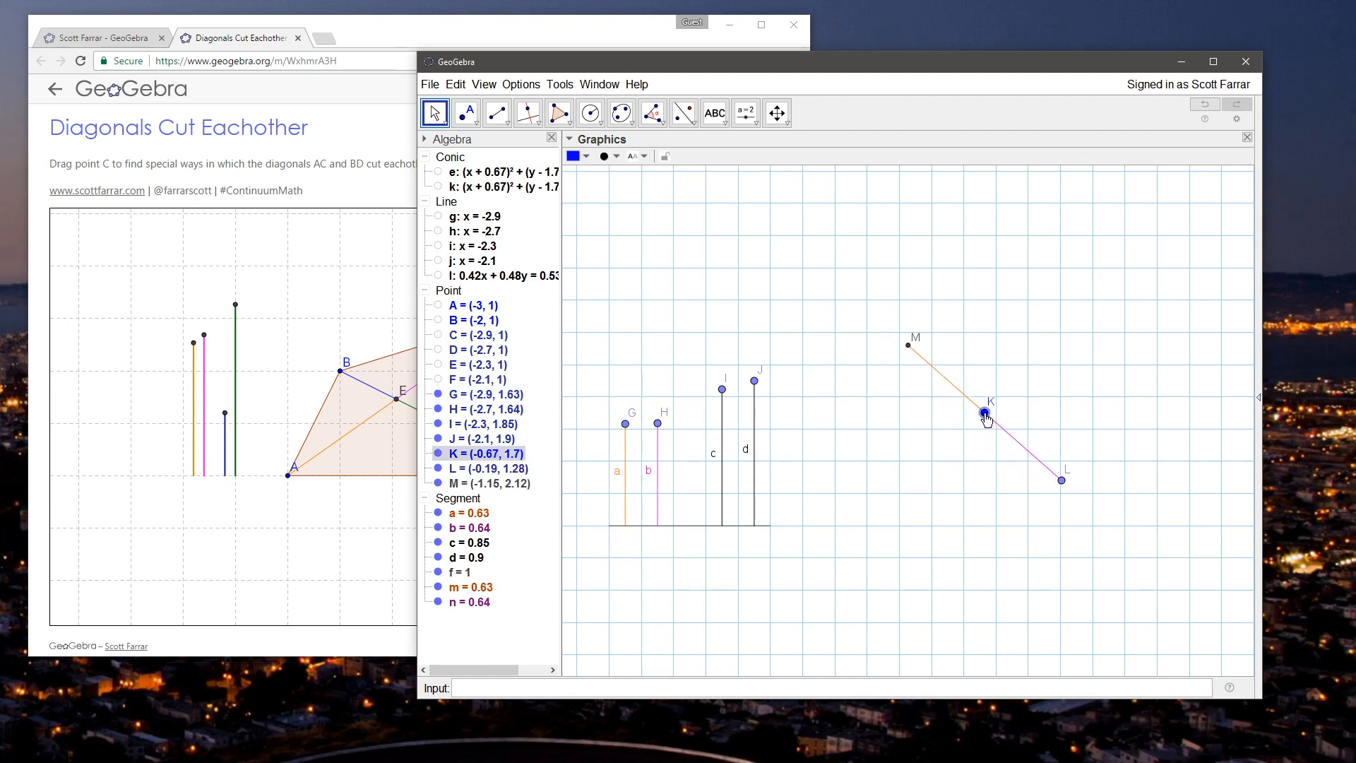
click(897, 394)
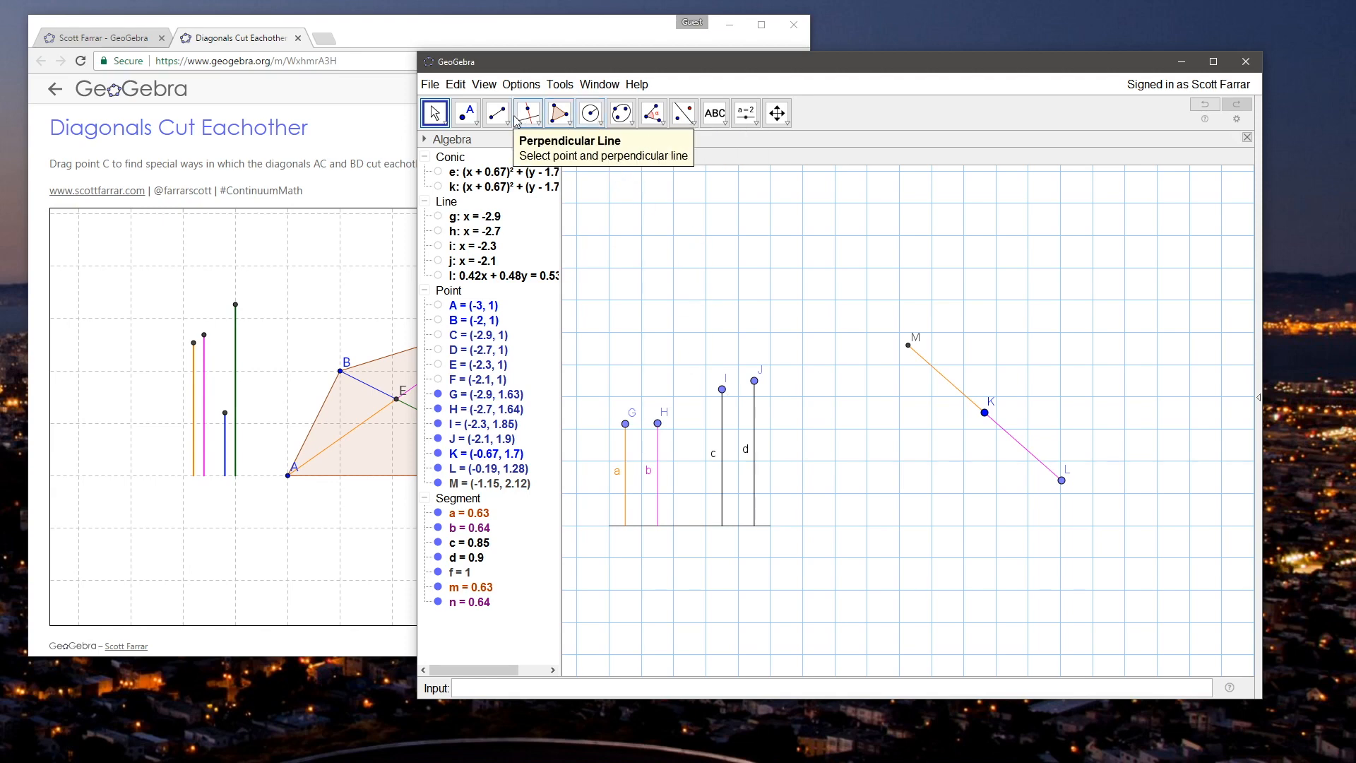
Step: Draw two circles centred at K, one with radius c and one with radius d
click(590, 113)
click(982, 411)
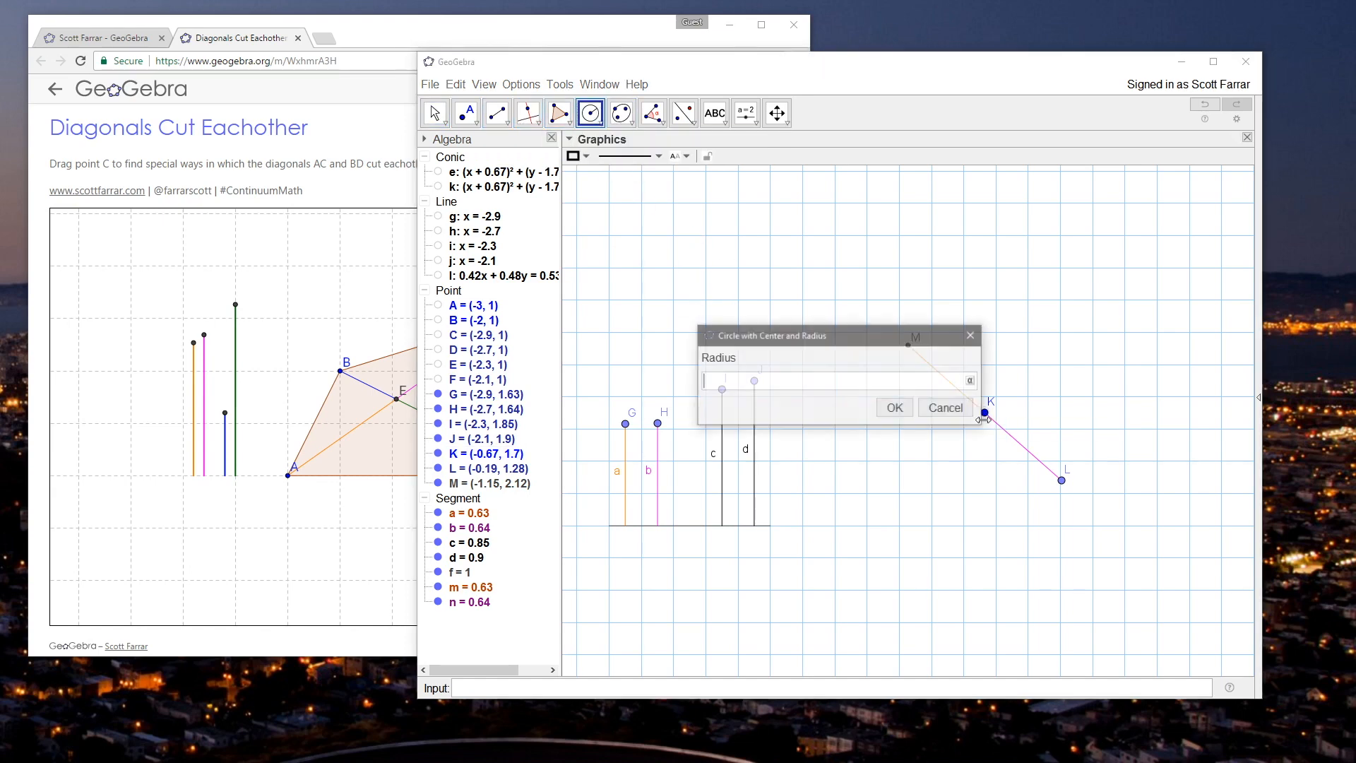
text(c)
click(895, 411)
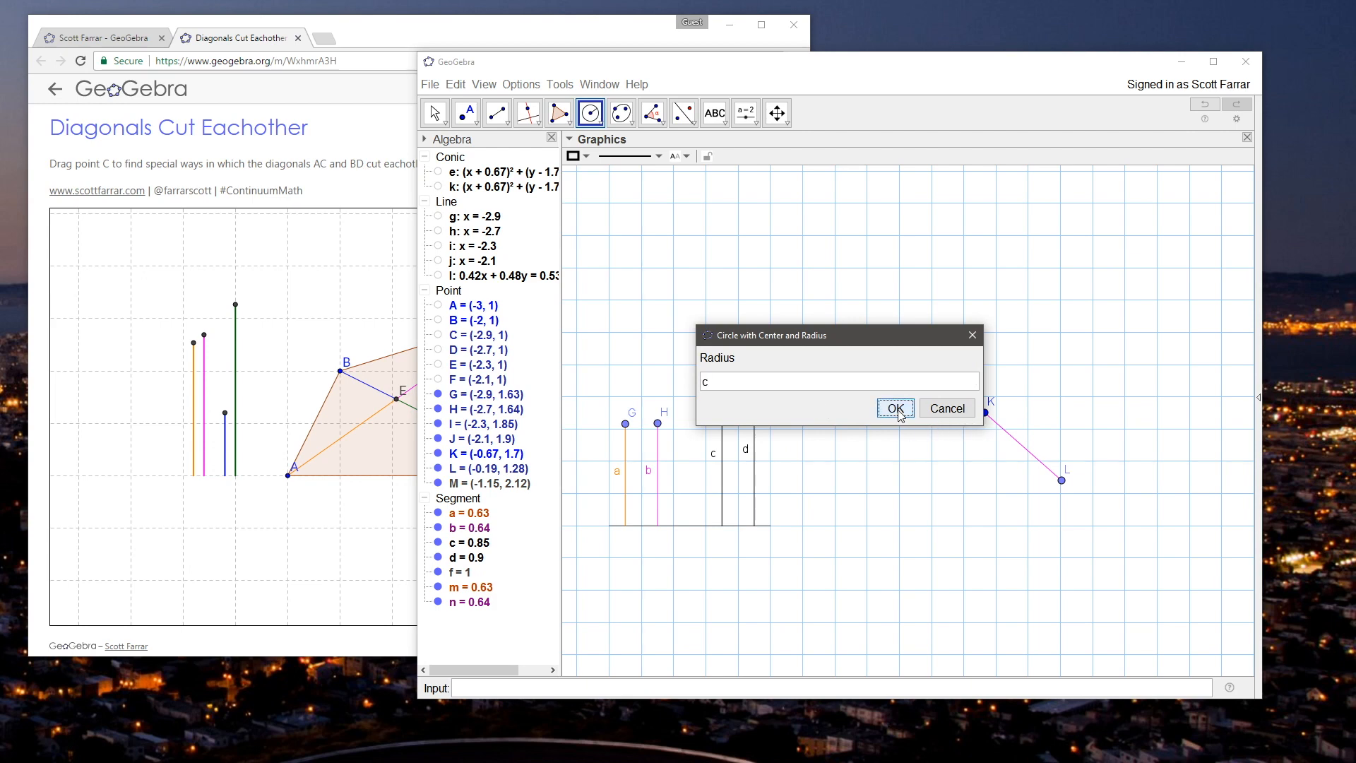
click(985, 411)
text(d)
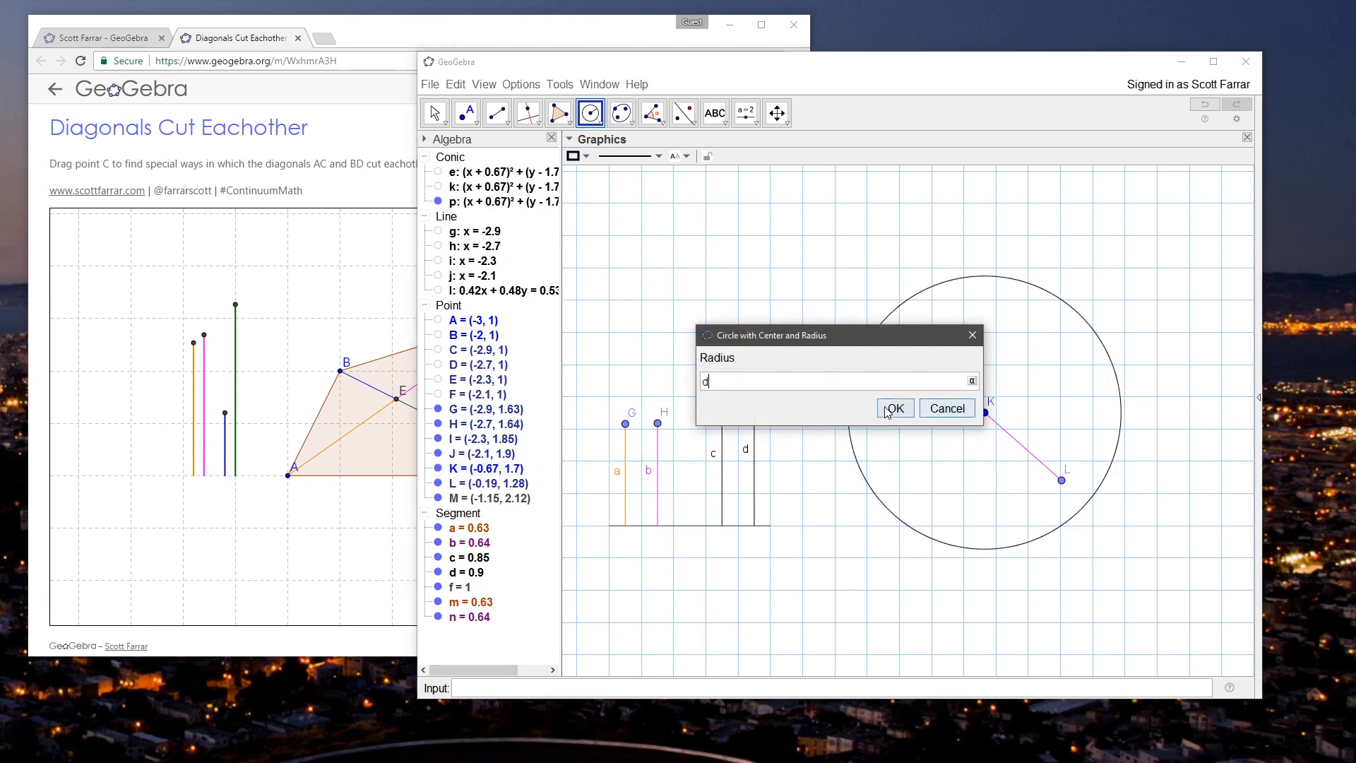
click(898, 404)
Step: Move points I and J so segment c is about 0.43 and segment d about 0.98 long
click(436, 113)
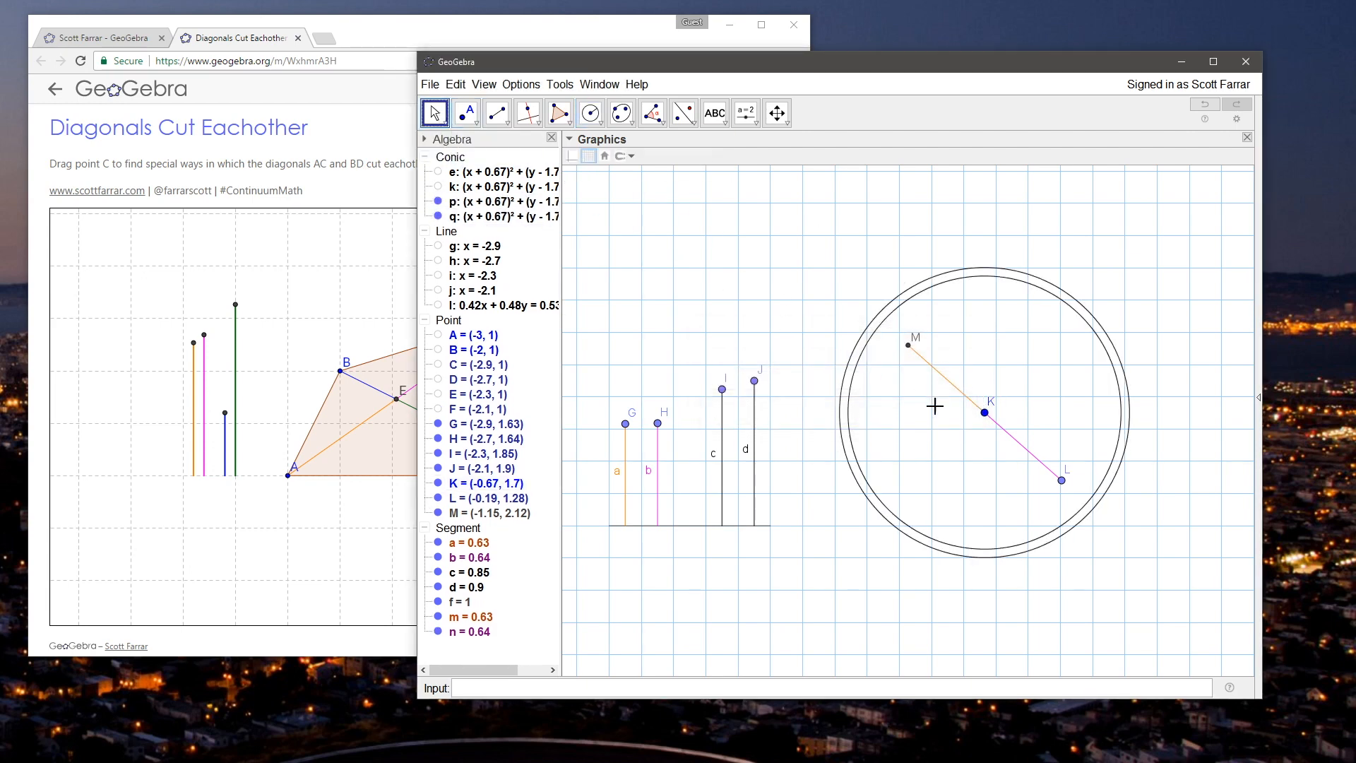
drag(723, 390, 758, 375)
click(713, 288)
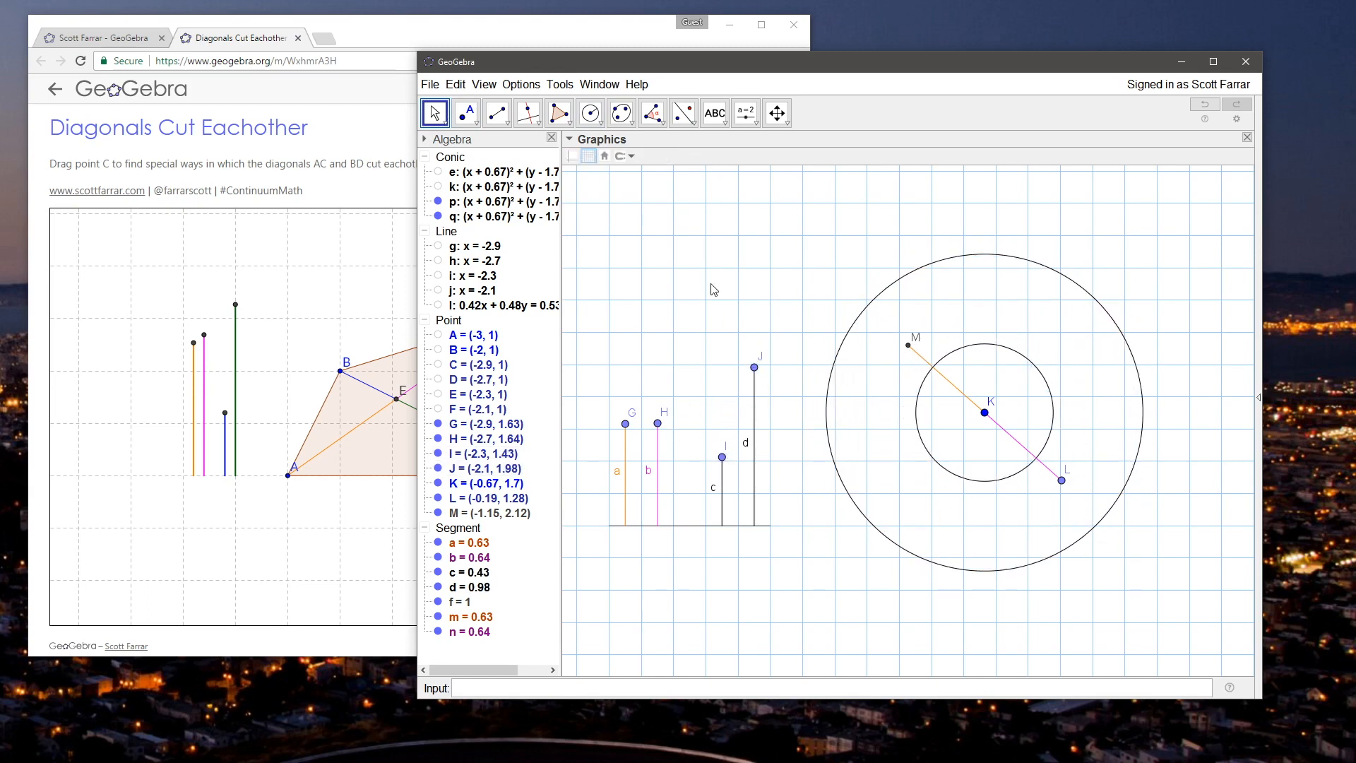
Step: Move point C around in the Diagonals Cut Eachother web applet to examine how its four vertical segments and the diagonal parts change
click(429, 114)
drag(548, 63, 581, 64)
click(497, 34)
drag(513, 324, 610, 391)
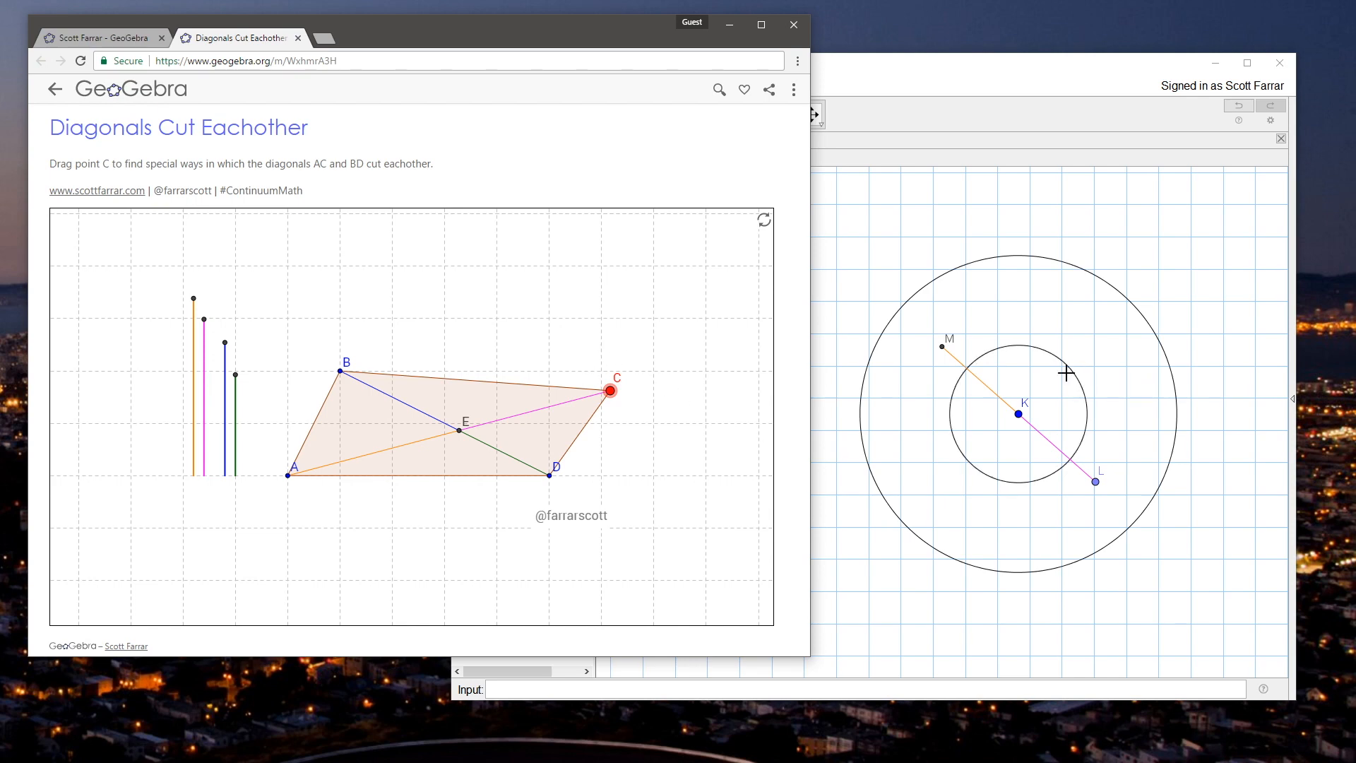
click(872, 239)
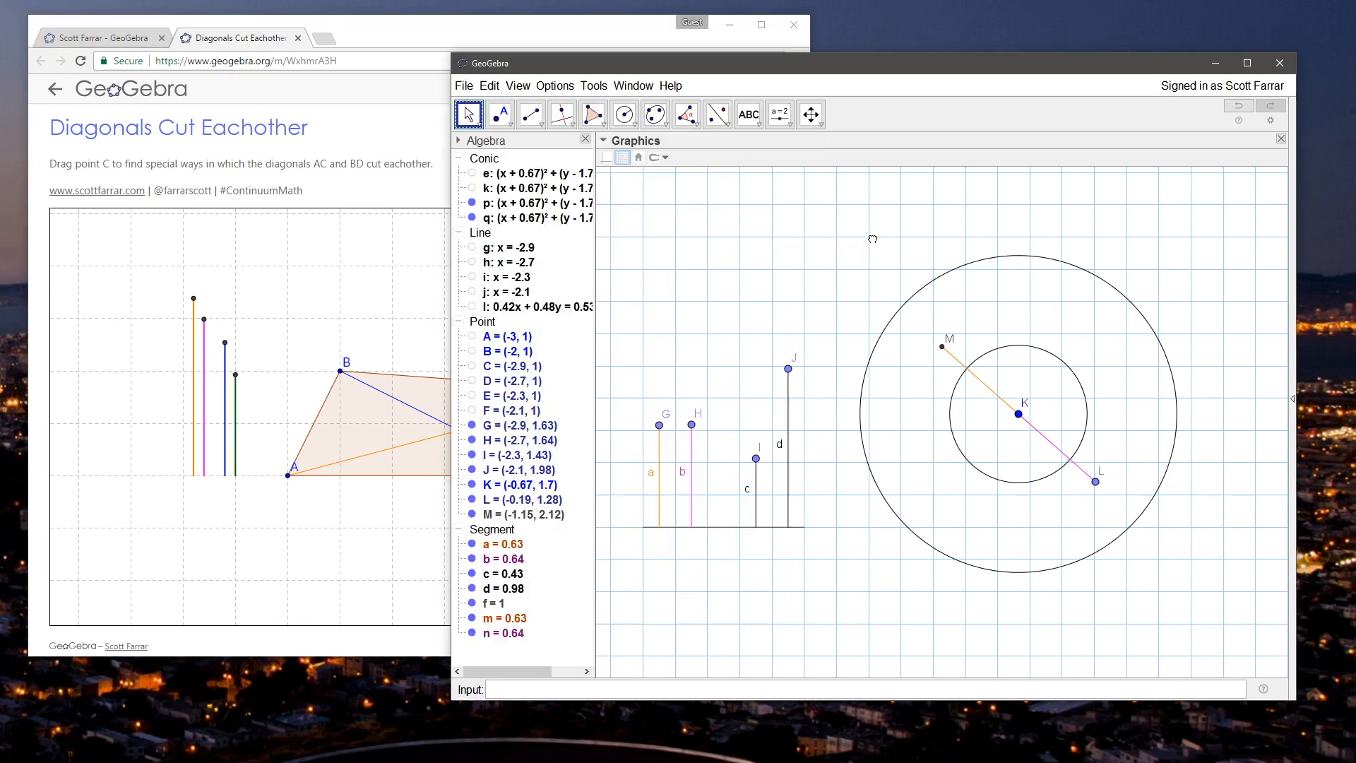
drag(898, 74, 899, 90)
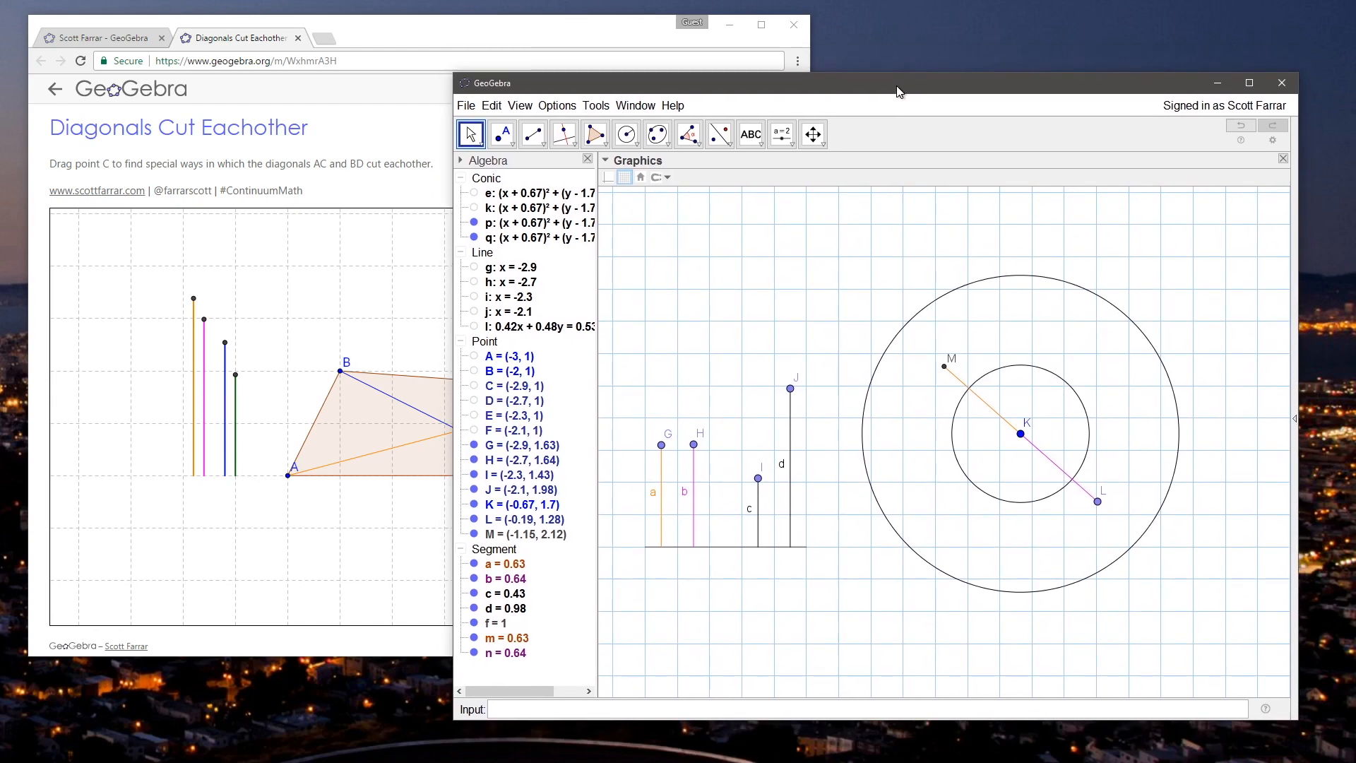
click(567, 40)
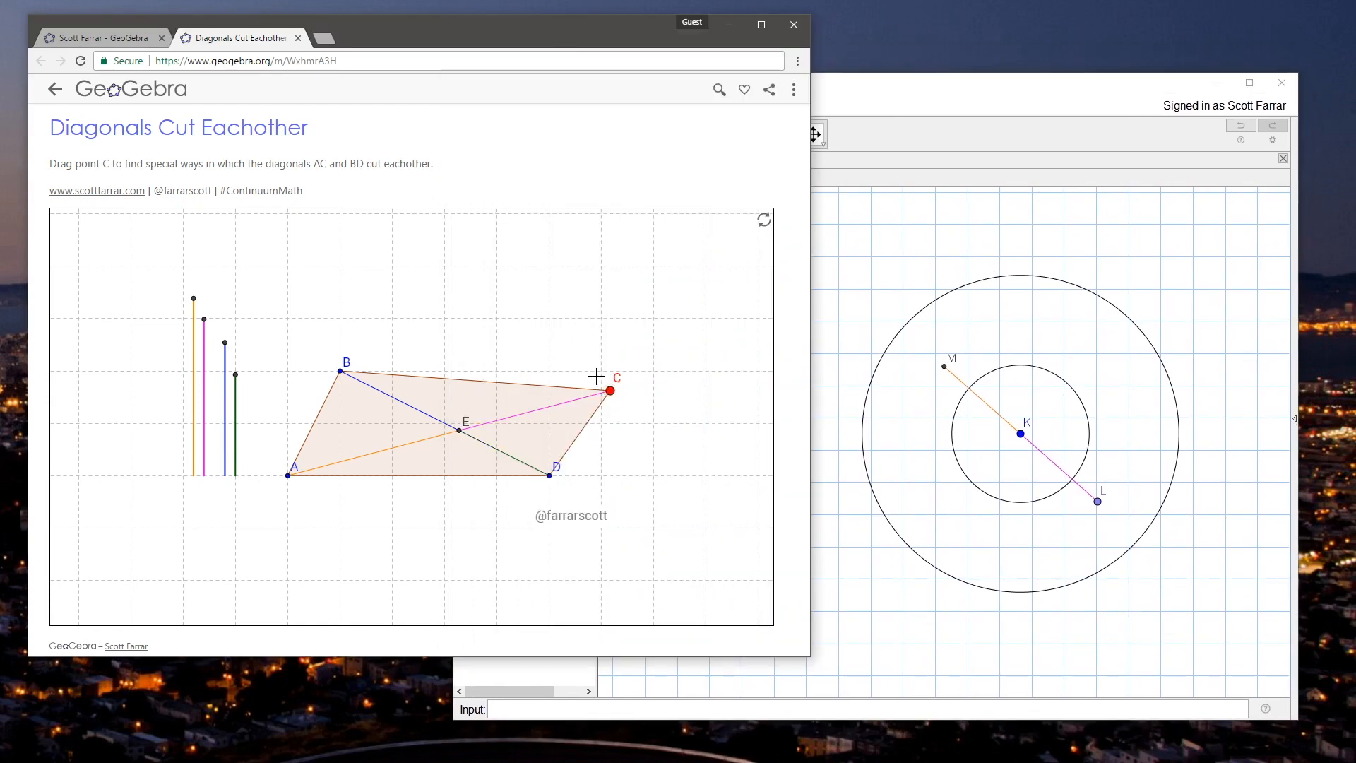
drag(610, 391, 531, 315)
click(896, 88)
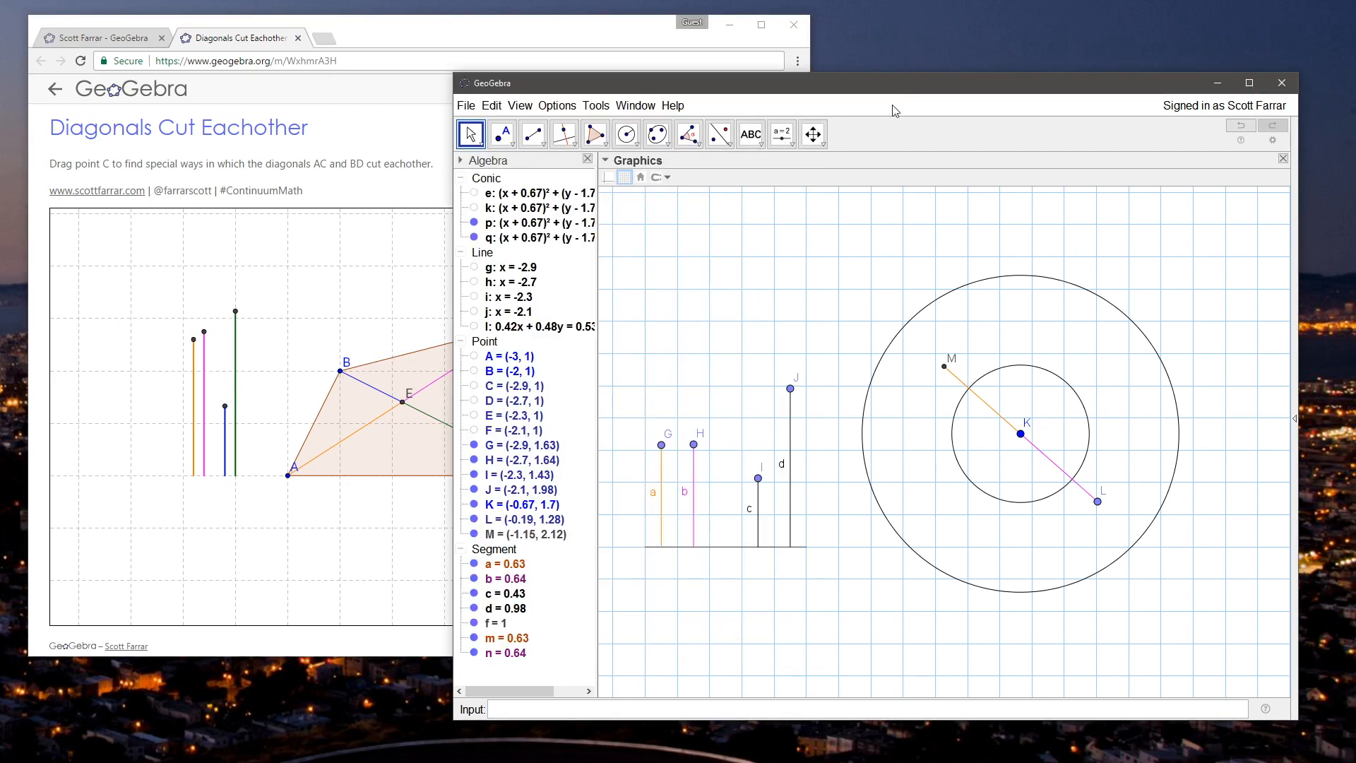
Step: Move point K to about (-0.62, 1.52) and lower point H so segment b is about 0.53 long
drag(1021, 433, 1028, 462)
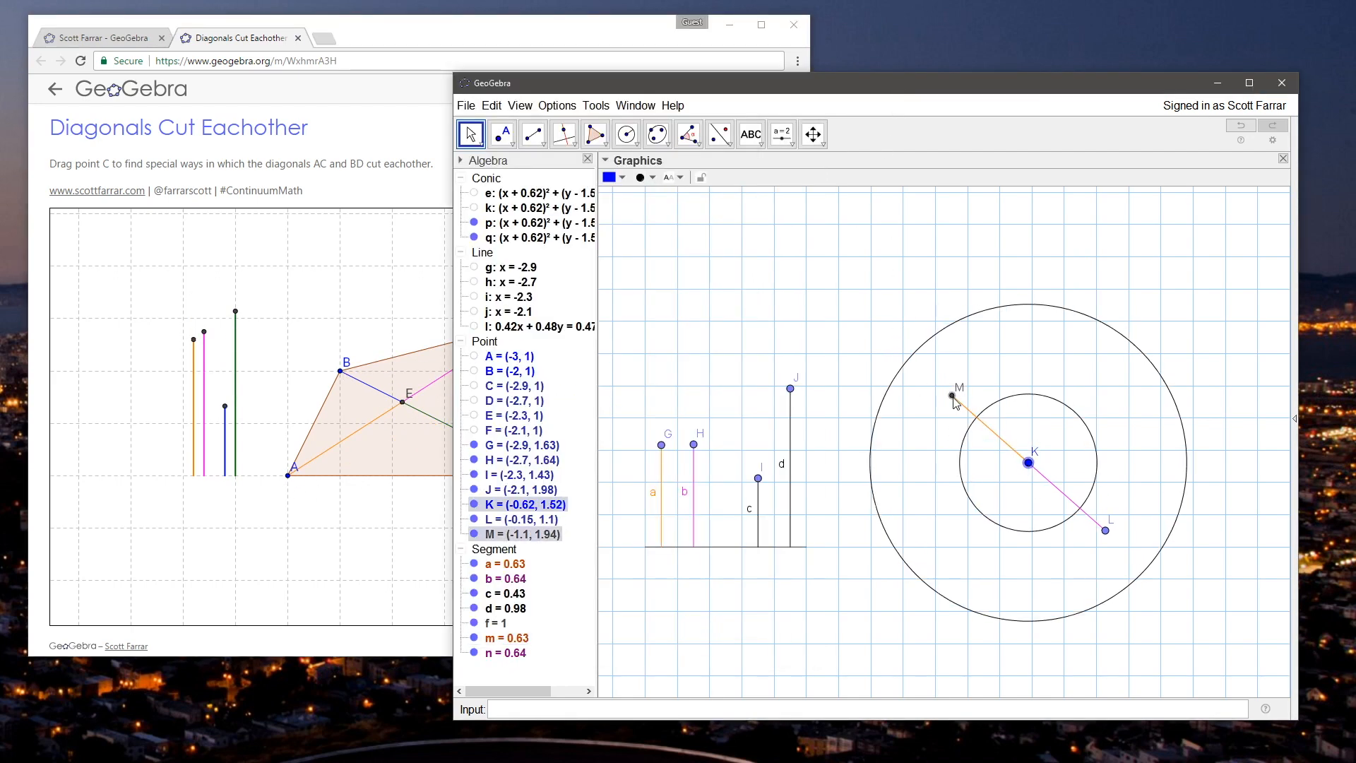
mouse_move(694, 444)
mouse_down()
mouse_move(696, 484)
mouse_move(694, 464)
mouse_up()
Step: Move point C in the web applet so that side BC runs horizontally, and compare the segment lengths
click(428, 15)
drag(523, 341, 496, 381)
click(913, 243)
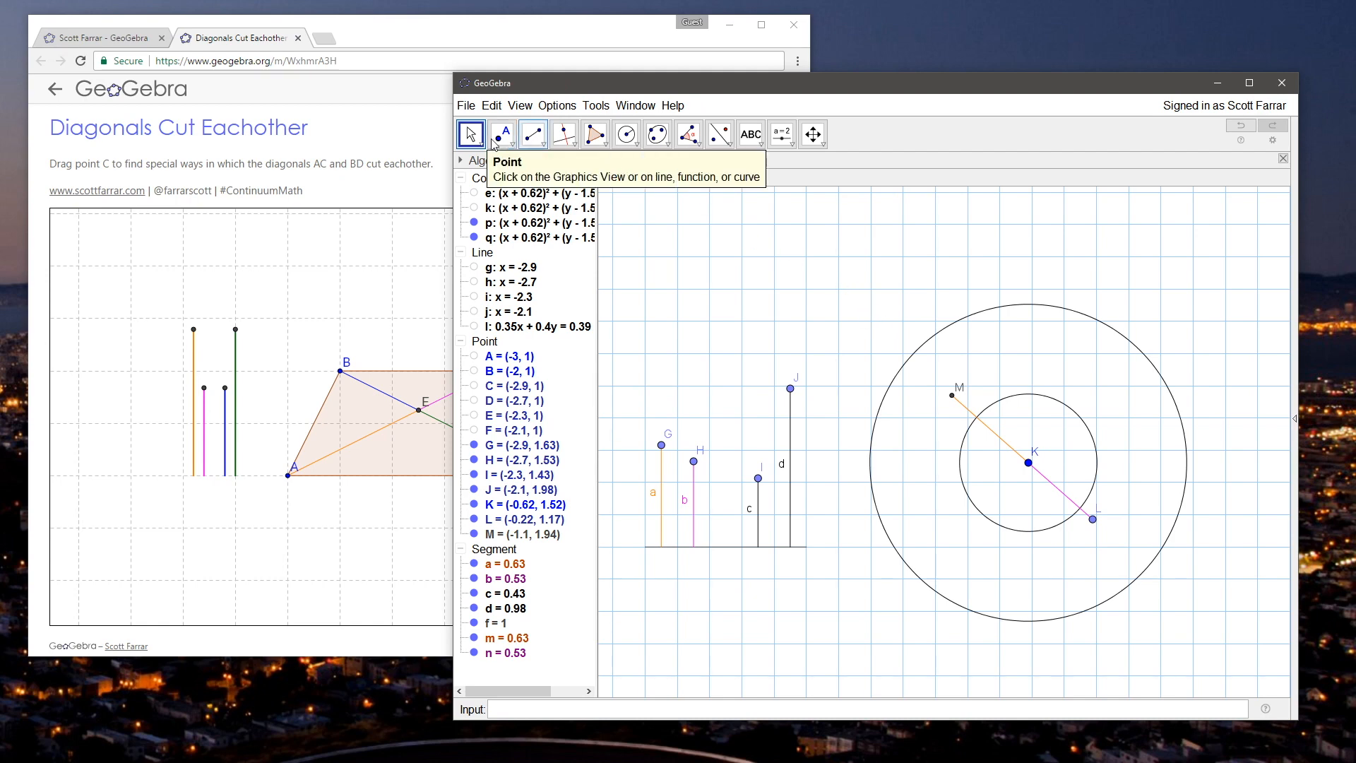
Step: Draw a line through K and a new point on the radius-c circle, and mark its opposite intersection with the radius-d circle
click(567, 139)
click(571, 142)
mouse_move(543, 149)
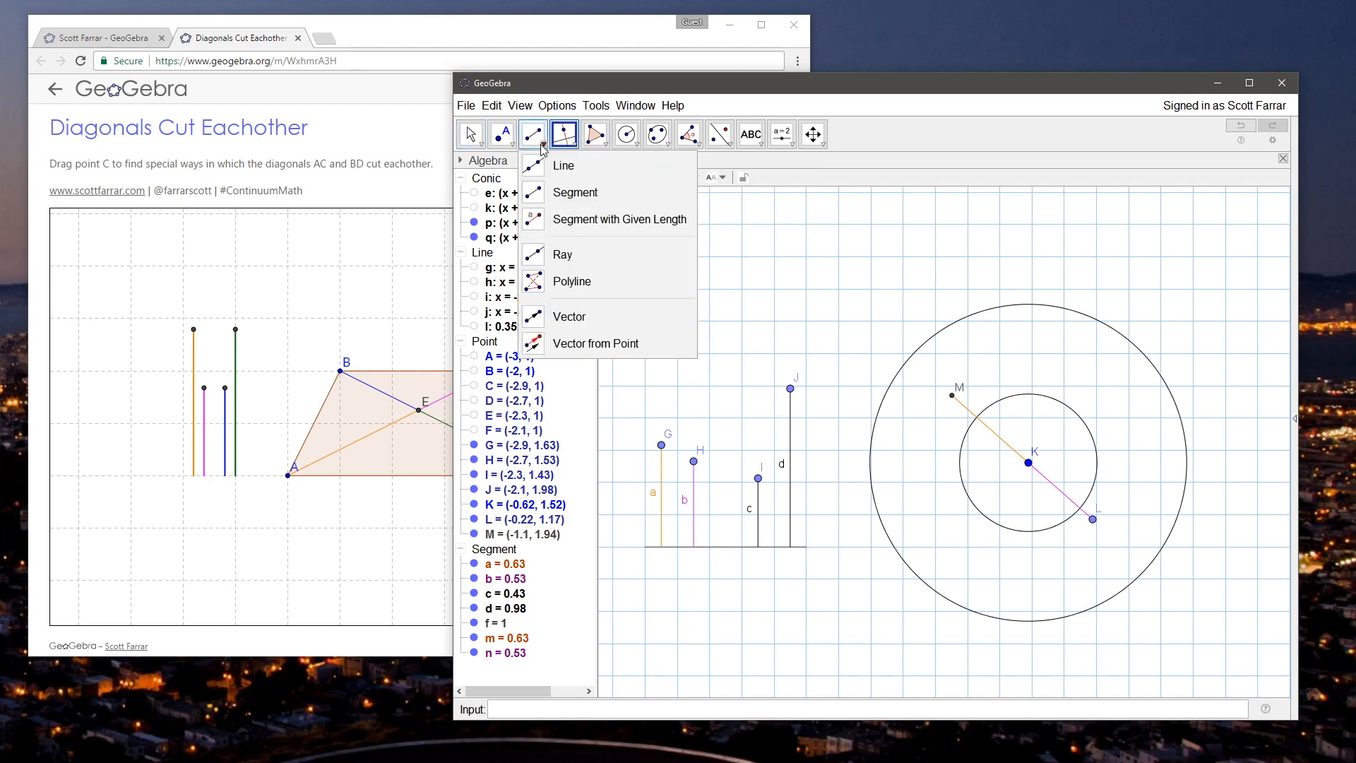
click(557, 166)
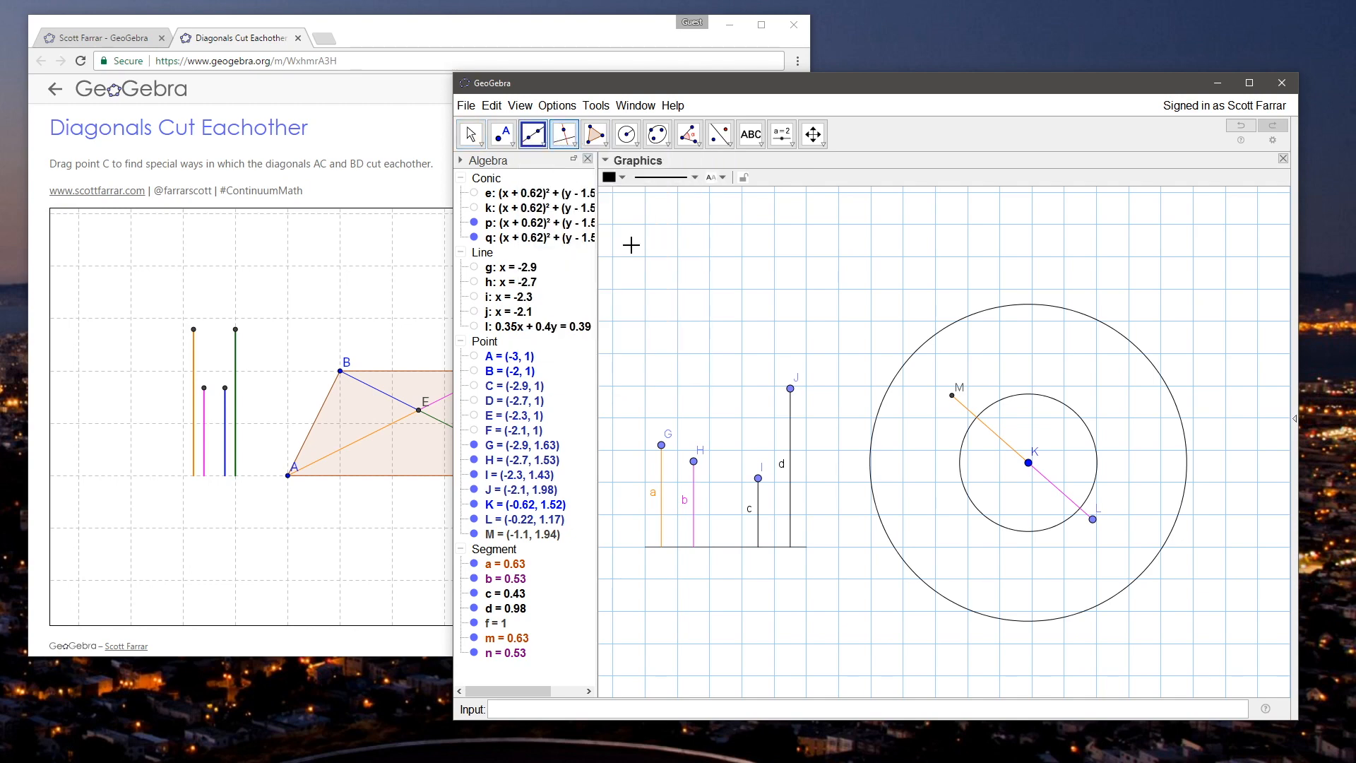
click(1029, 464)
click(1086, 425)
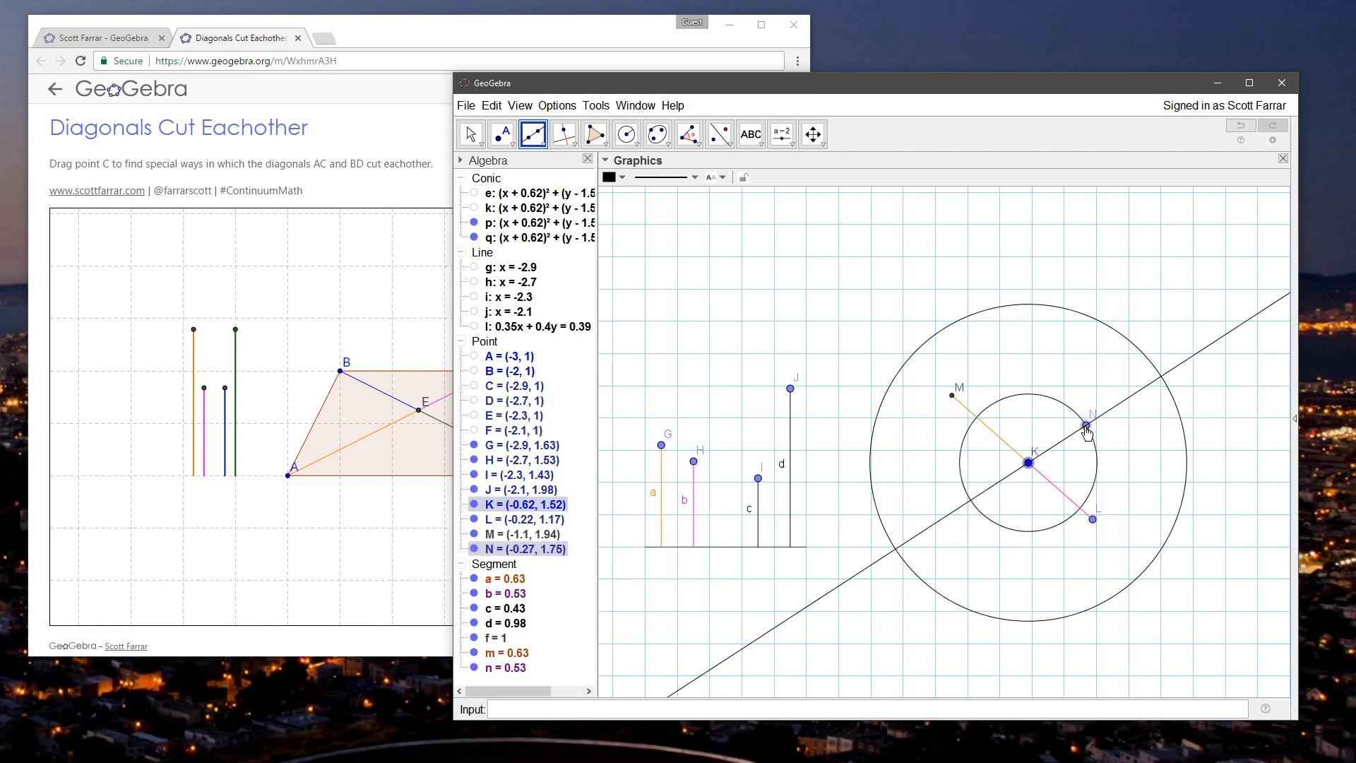
click(501, 132)
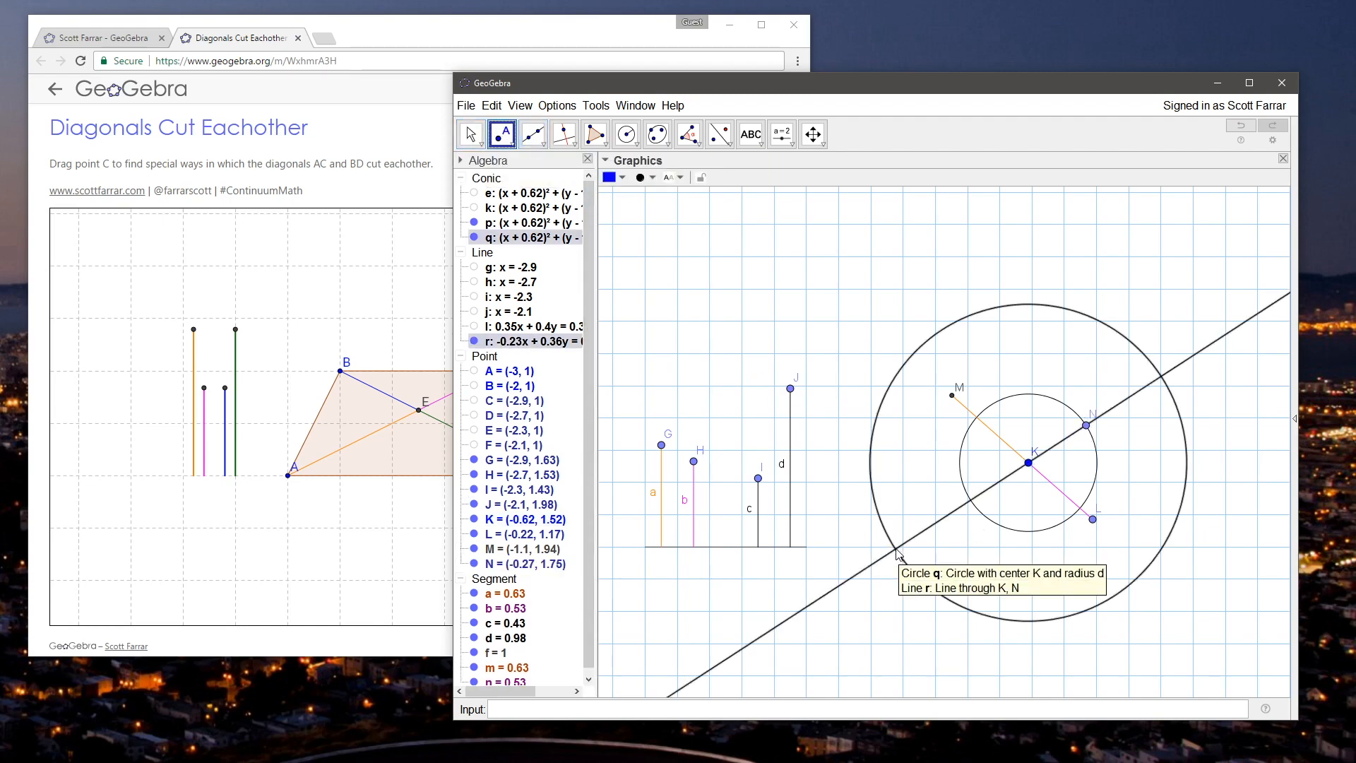
click(895, 550)
Step: Move points H and G so segment b is about 0.46 and segment a about 0.76 long
click(470, 134)
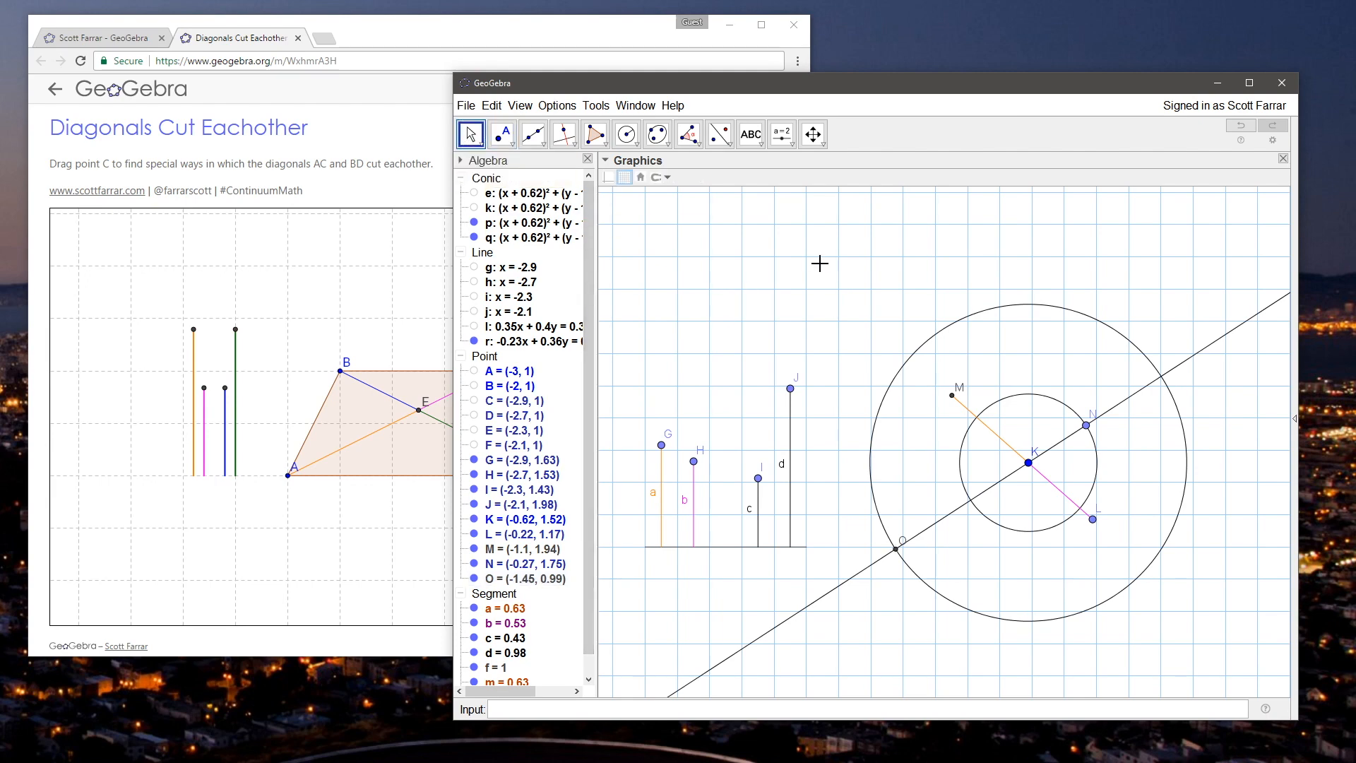
drag(693, 461, 663, 431)
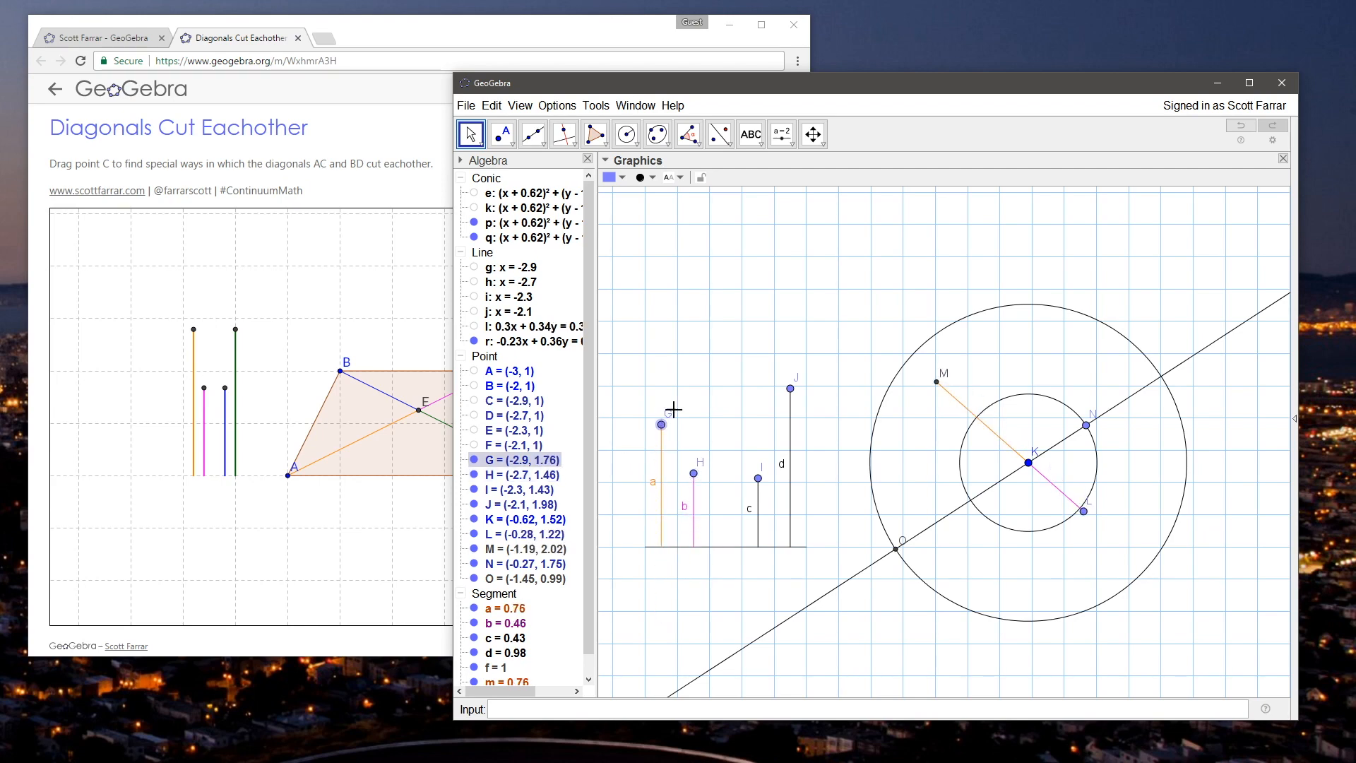
click(747, 318)
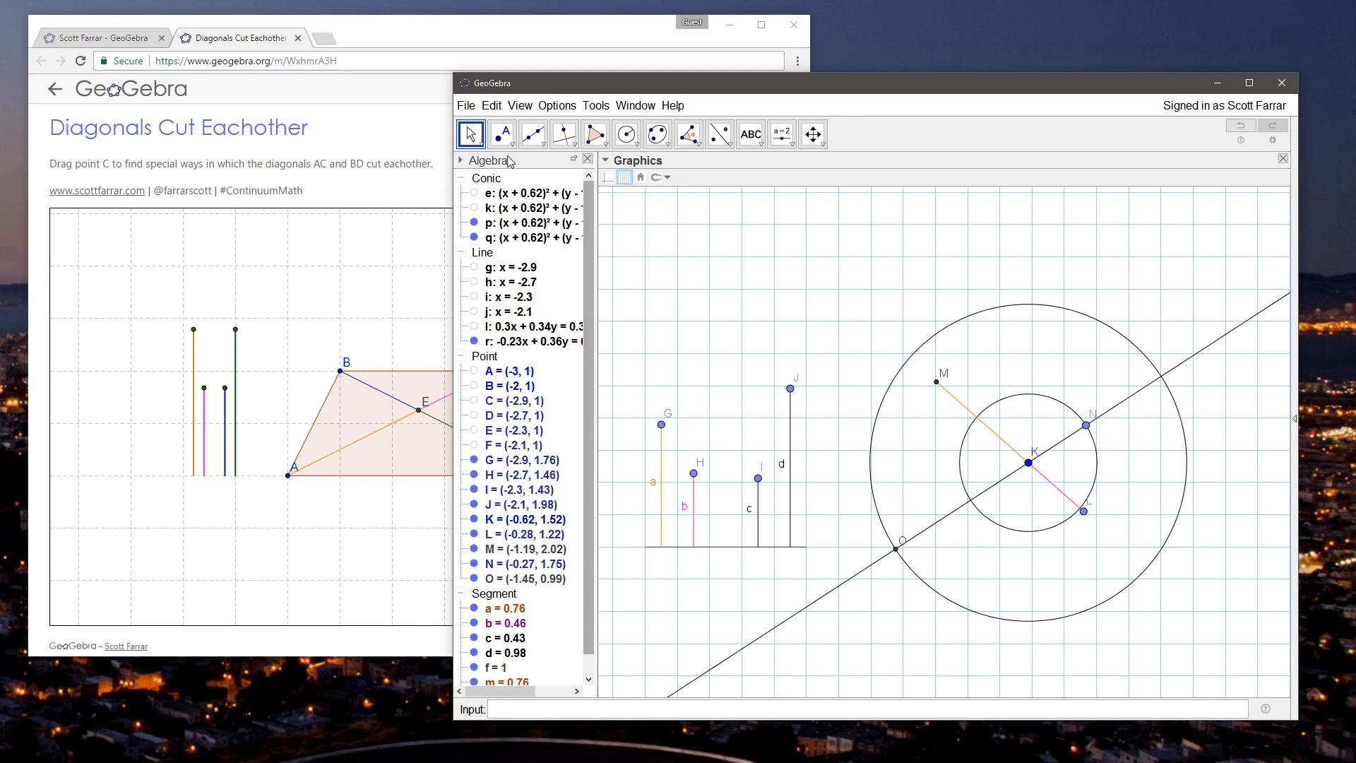
Step: Hide the two circles centred at K and the line through K and N
click(473, 225)
click(473, 224)
click(473, 237)
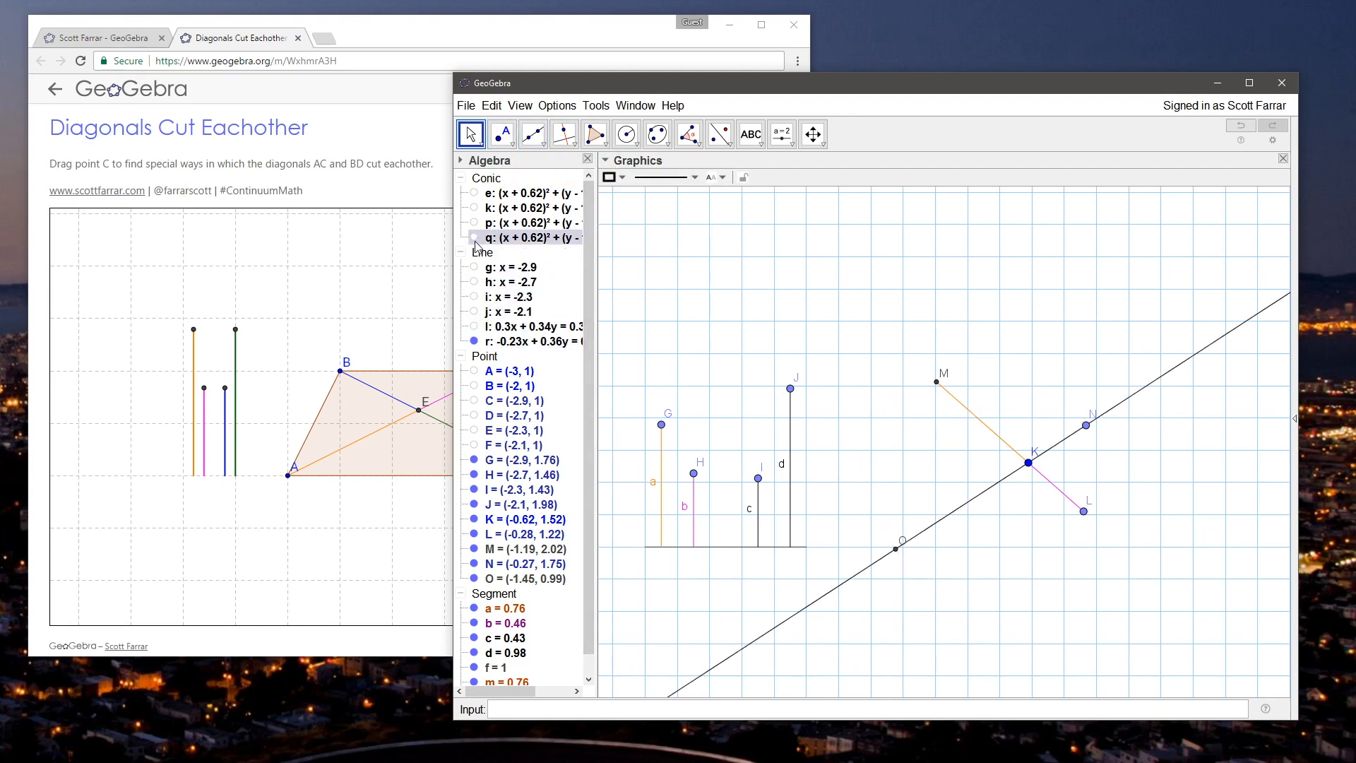
right_click(834, 596)
click(879, 654)
Step: Draw segments from K to O and from K to N
click(546, 152)
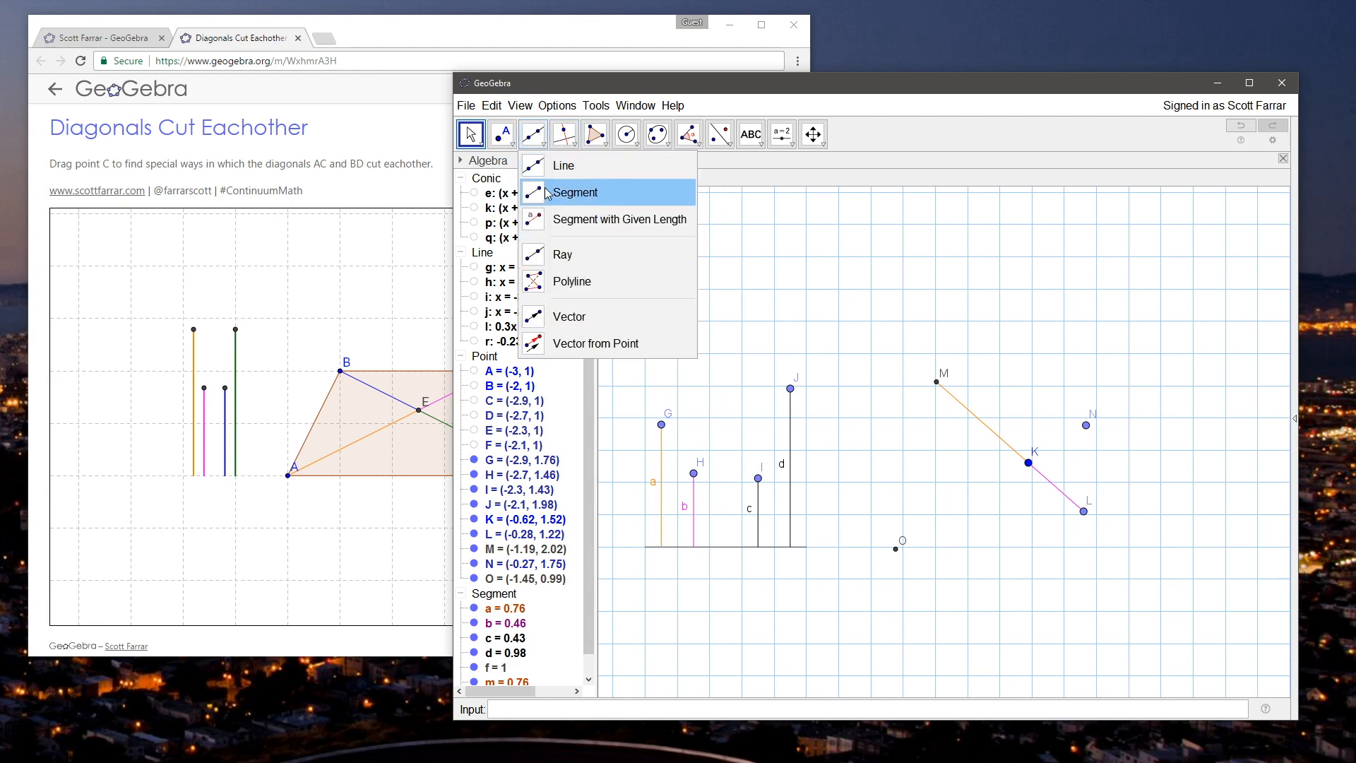
click(565, 191)
click(1027, 464)
click(896, 548)
click(1088, 425)
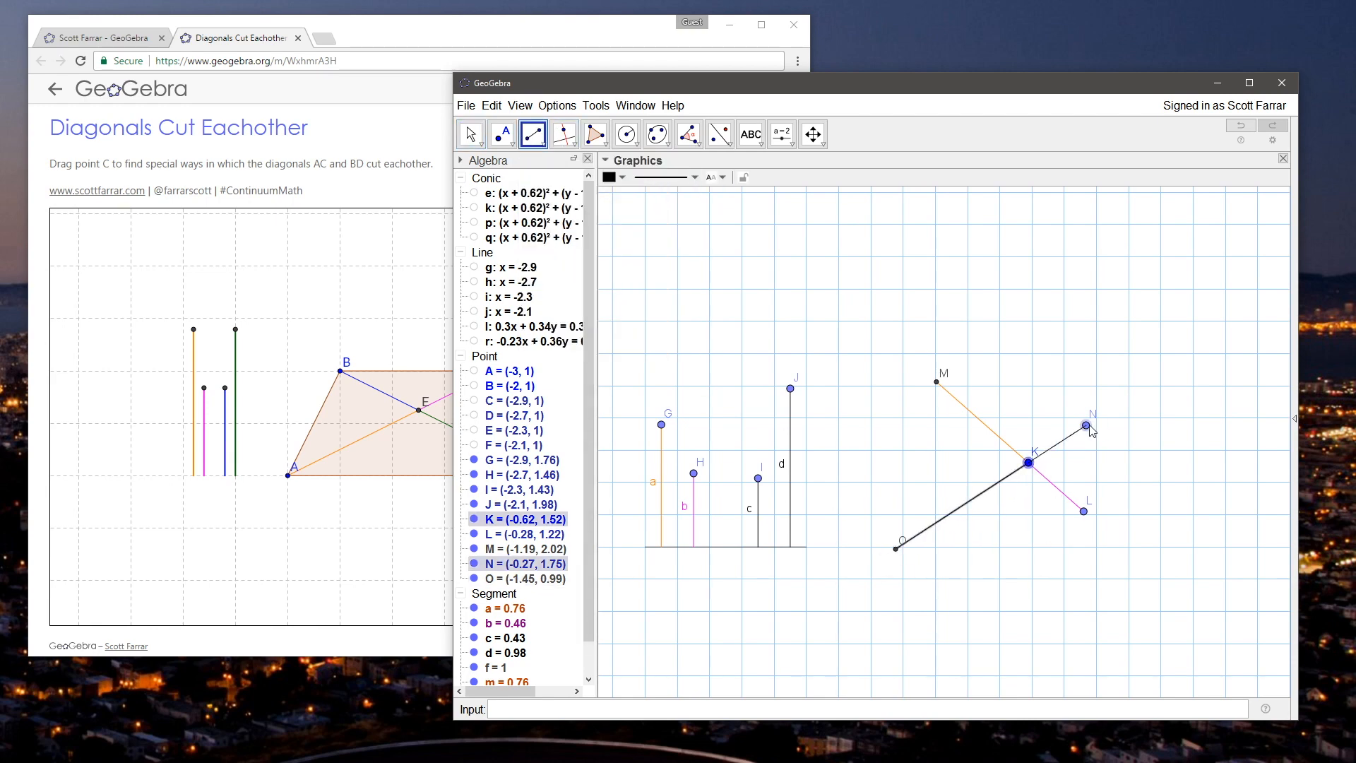
Step: Colour segments d and KO dark green, and segments c and KN blue
click(471, 134)
click(979, 498)
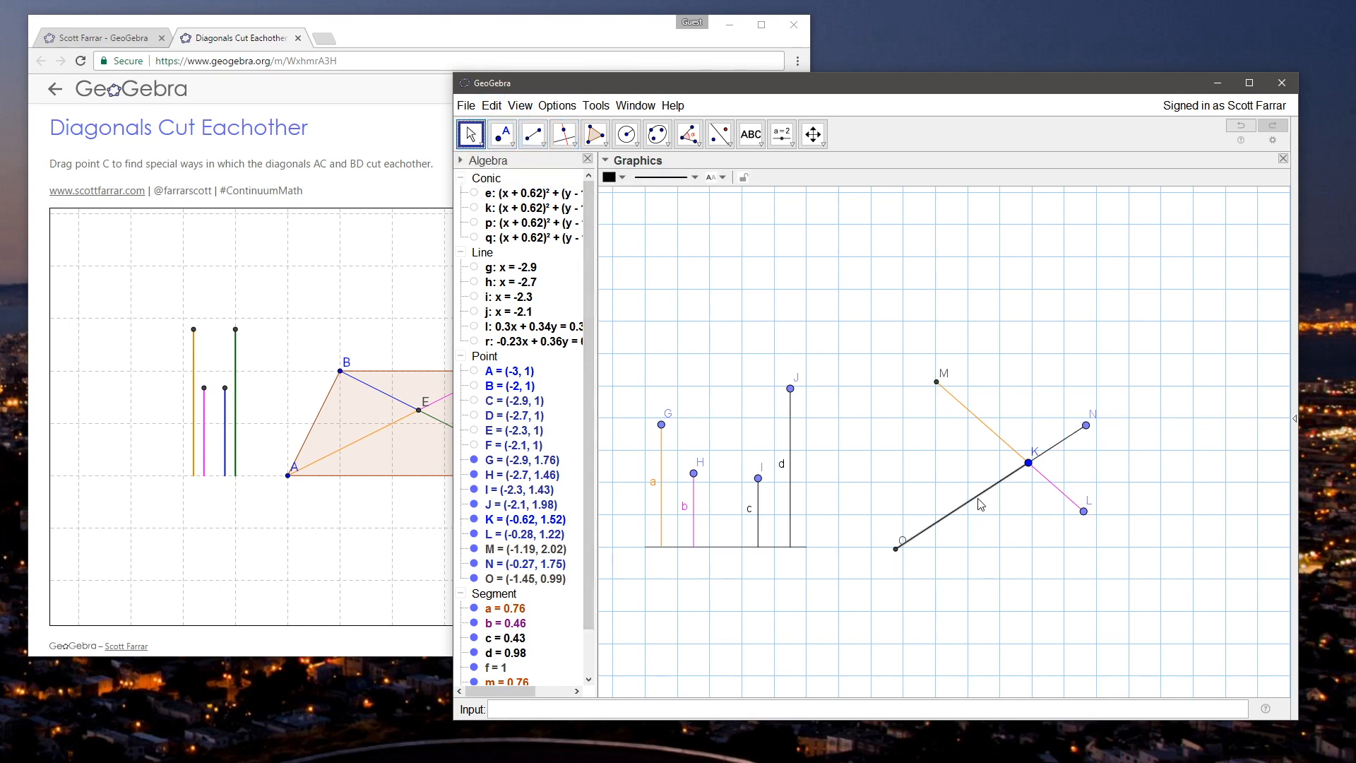
ctrl+click(790, 484)
click(660, 178)
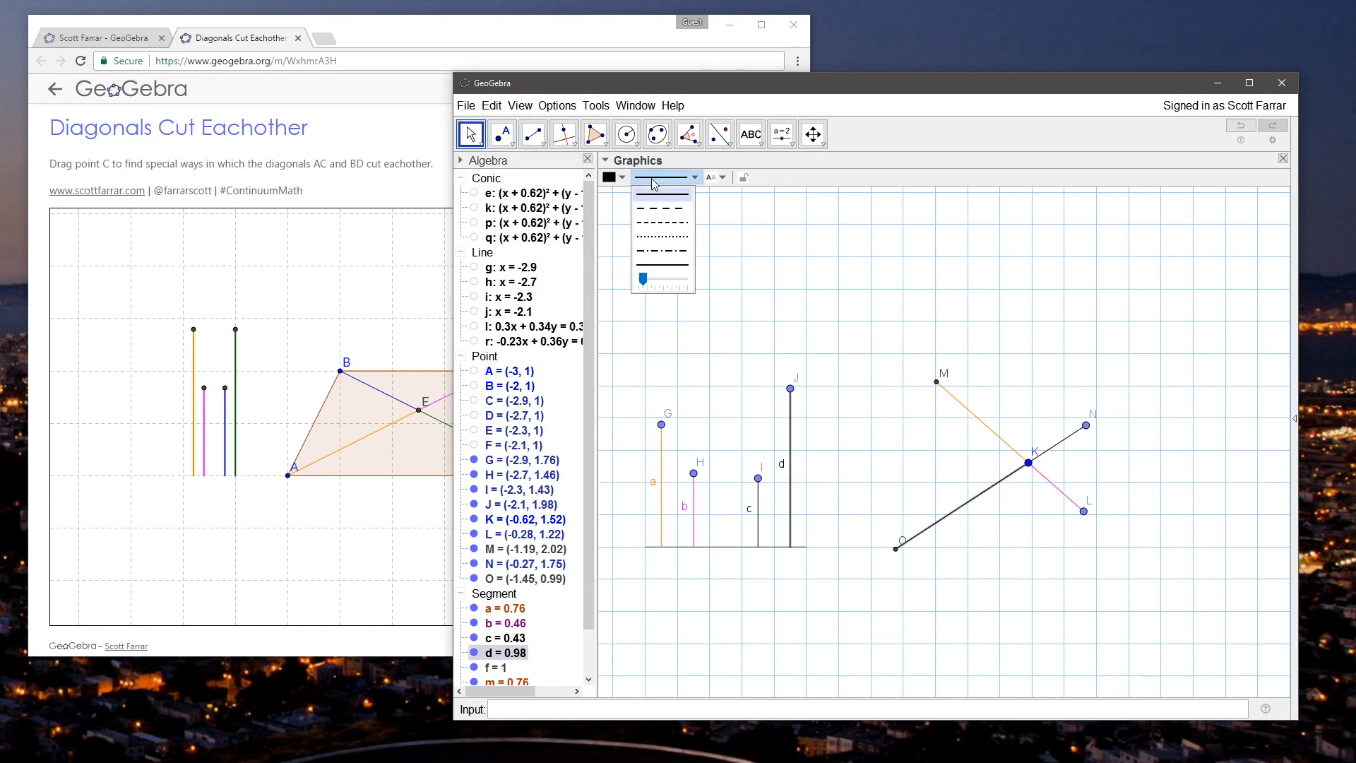
click(622, 178)
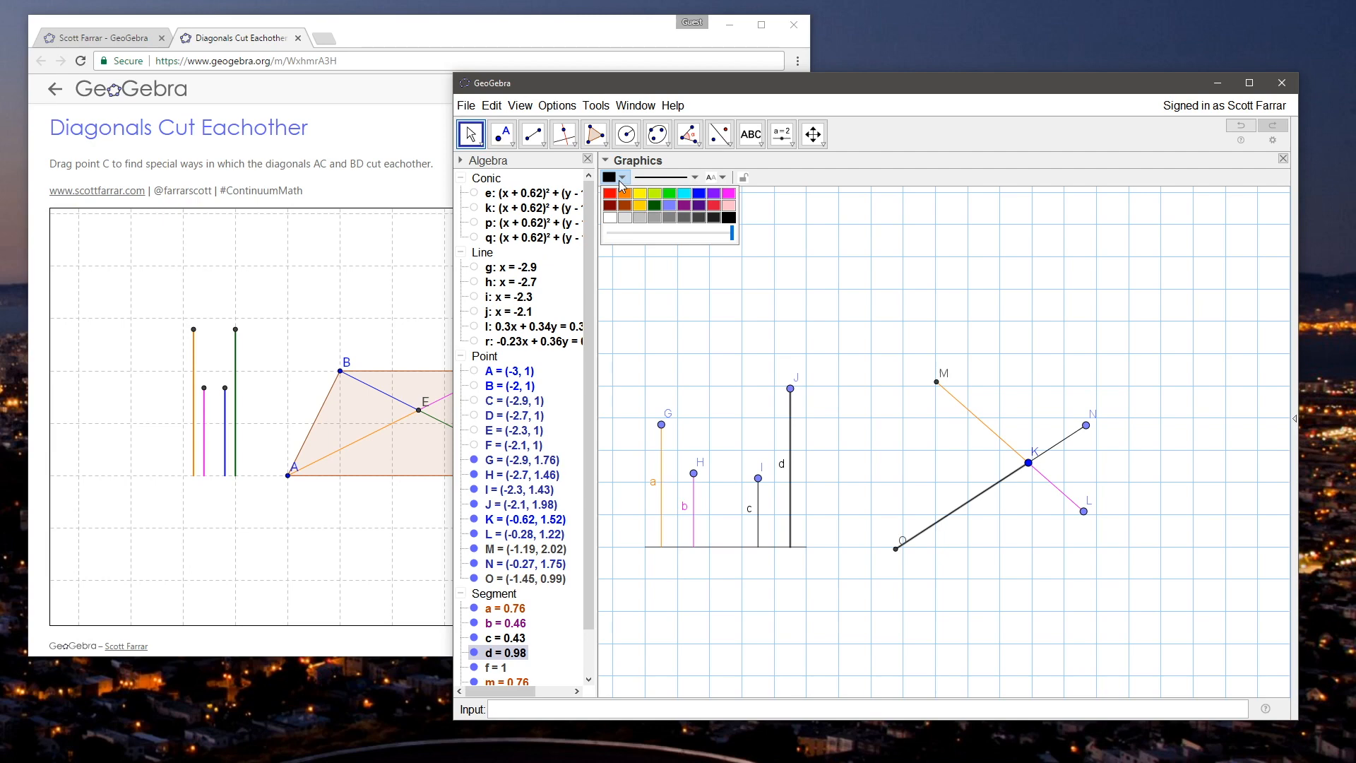
click(859, 391)
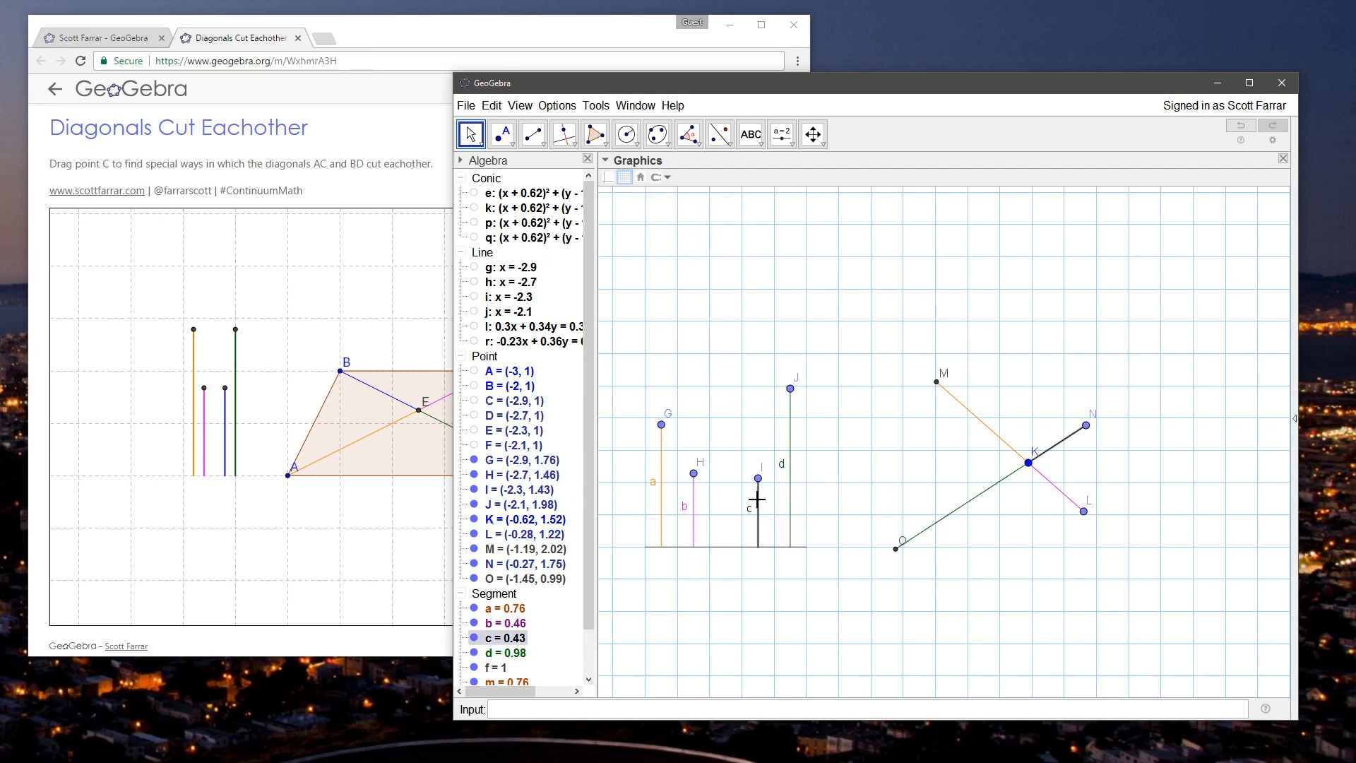
click(616, 178)
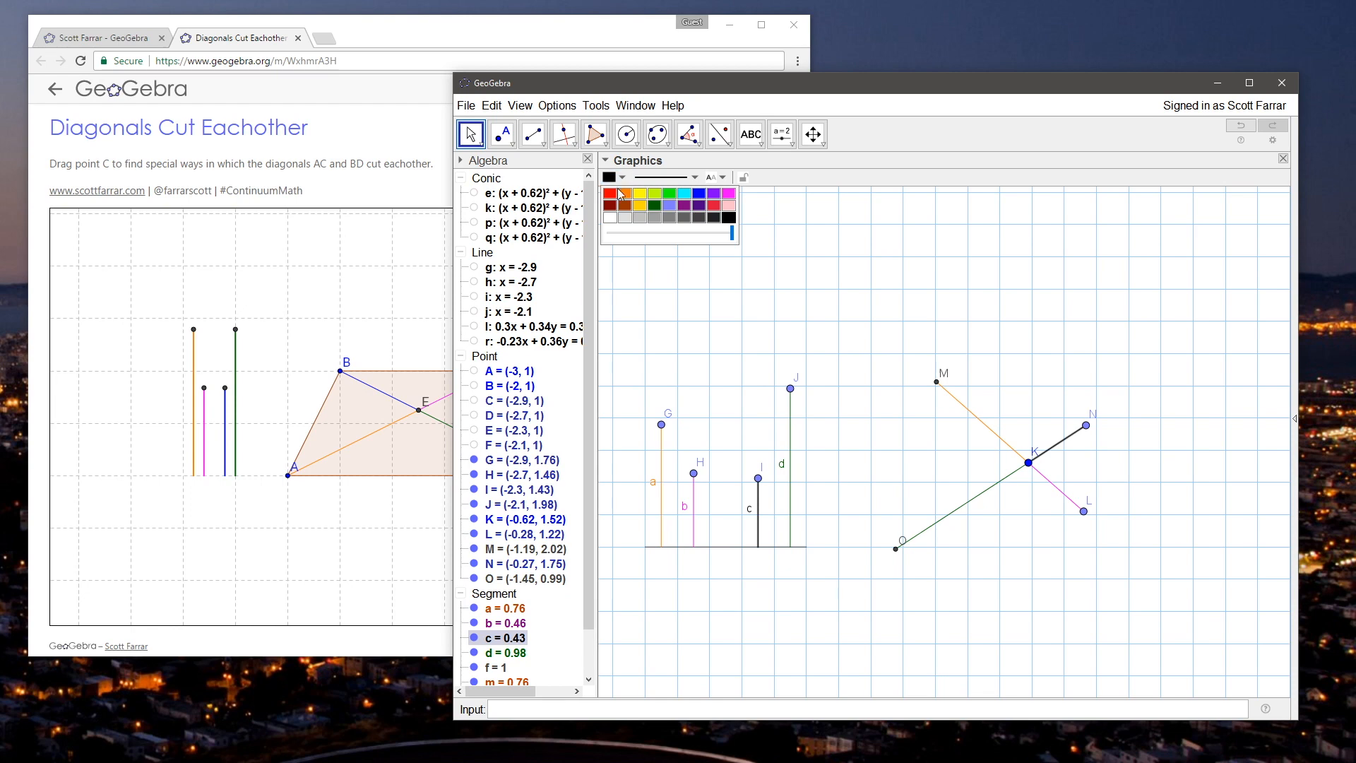
click(833, 270)
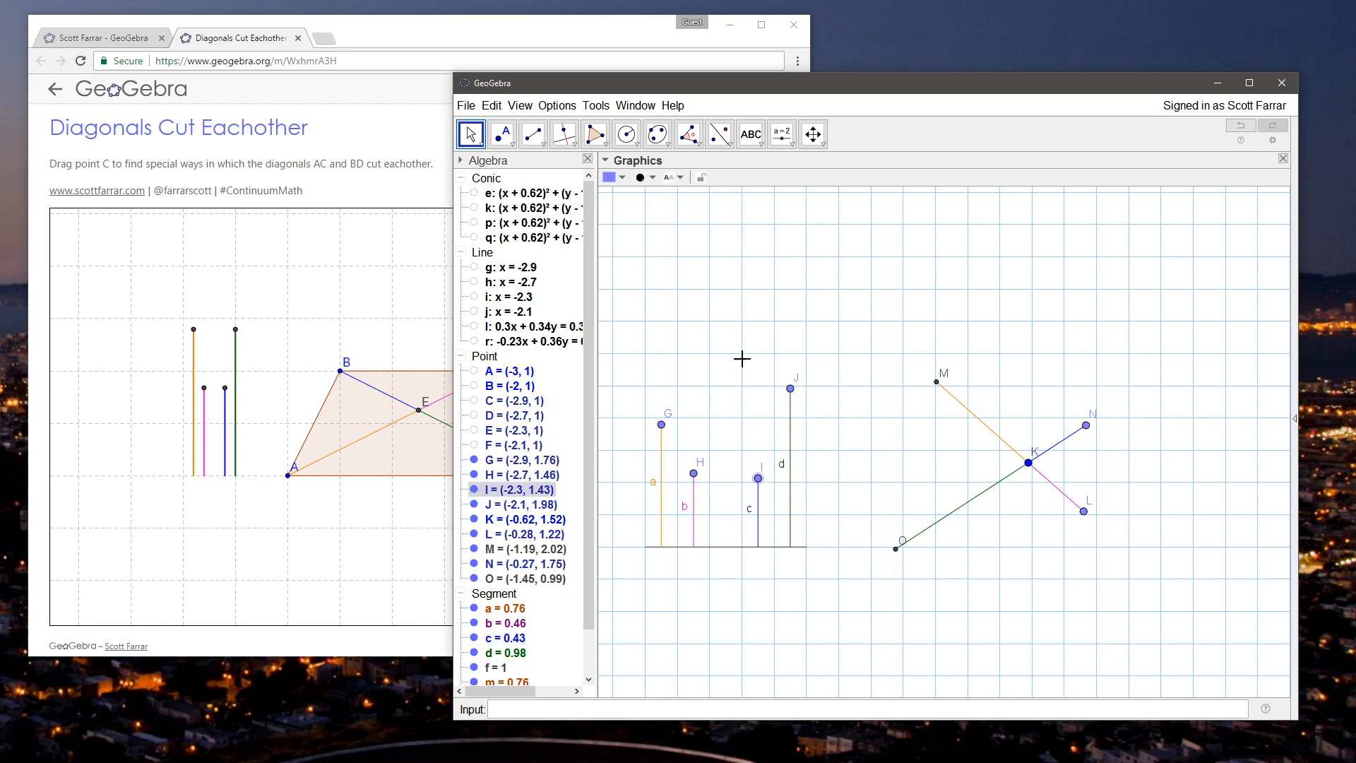
Step: Colour endpoint I blue and endpoint J dark green to match their vertical segments
click(619, 180)
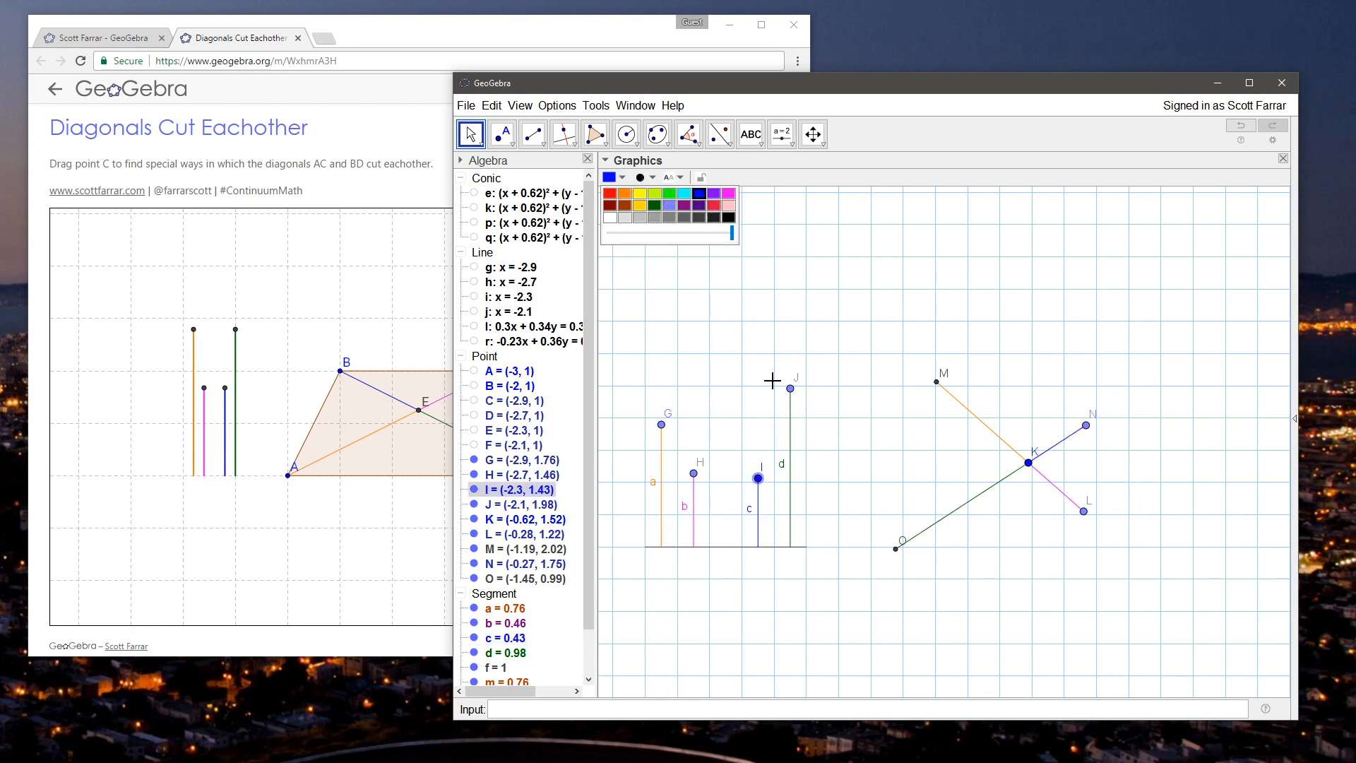
click(791, 389)
click(617, 179)
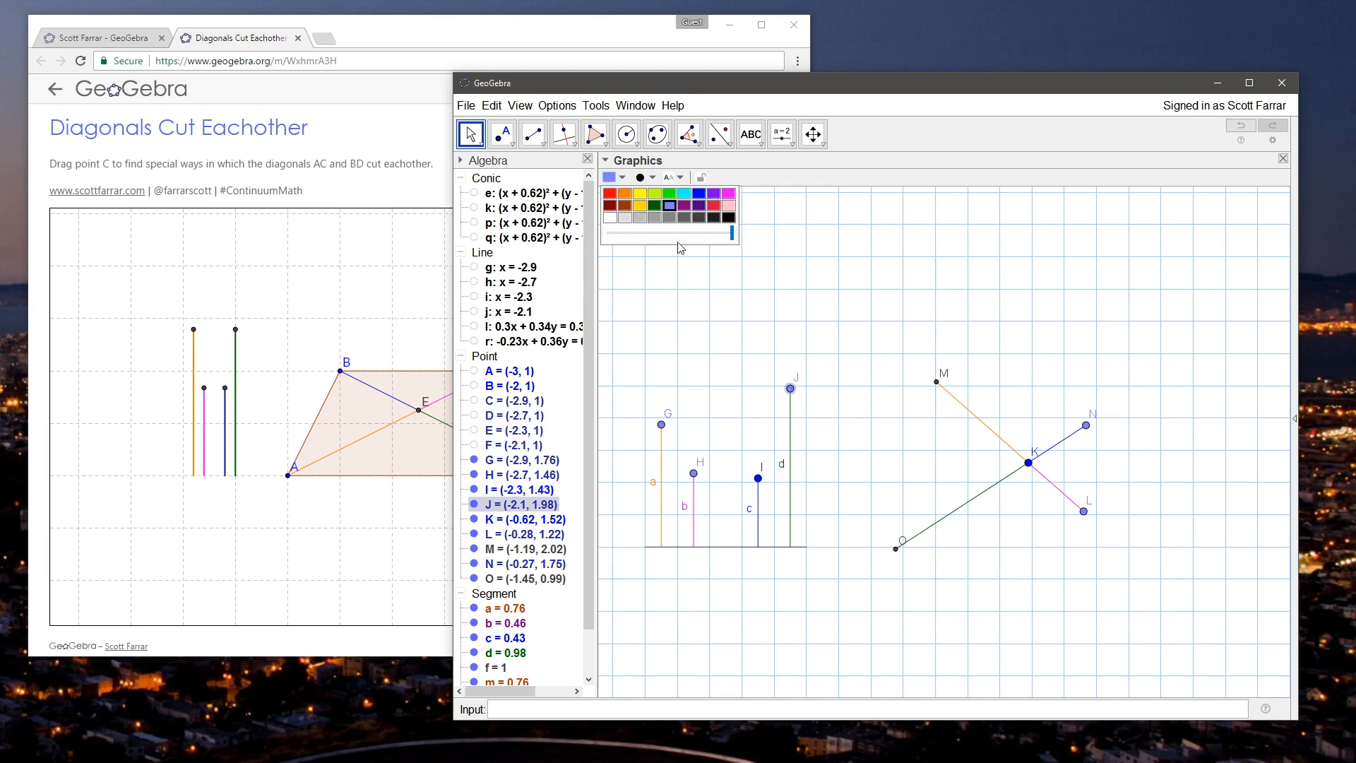
click(655, 210)
Step: Colour endpoint H magenta and endpoint G orange to match their vertical segments
click(693, 472)
click(619, 179)
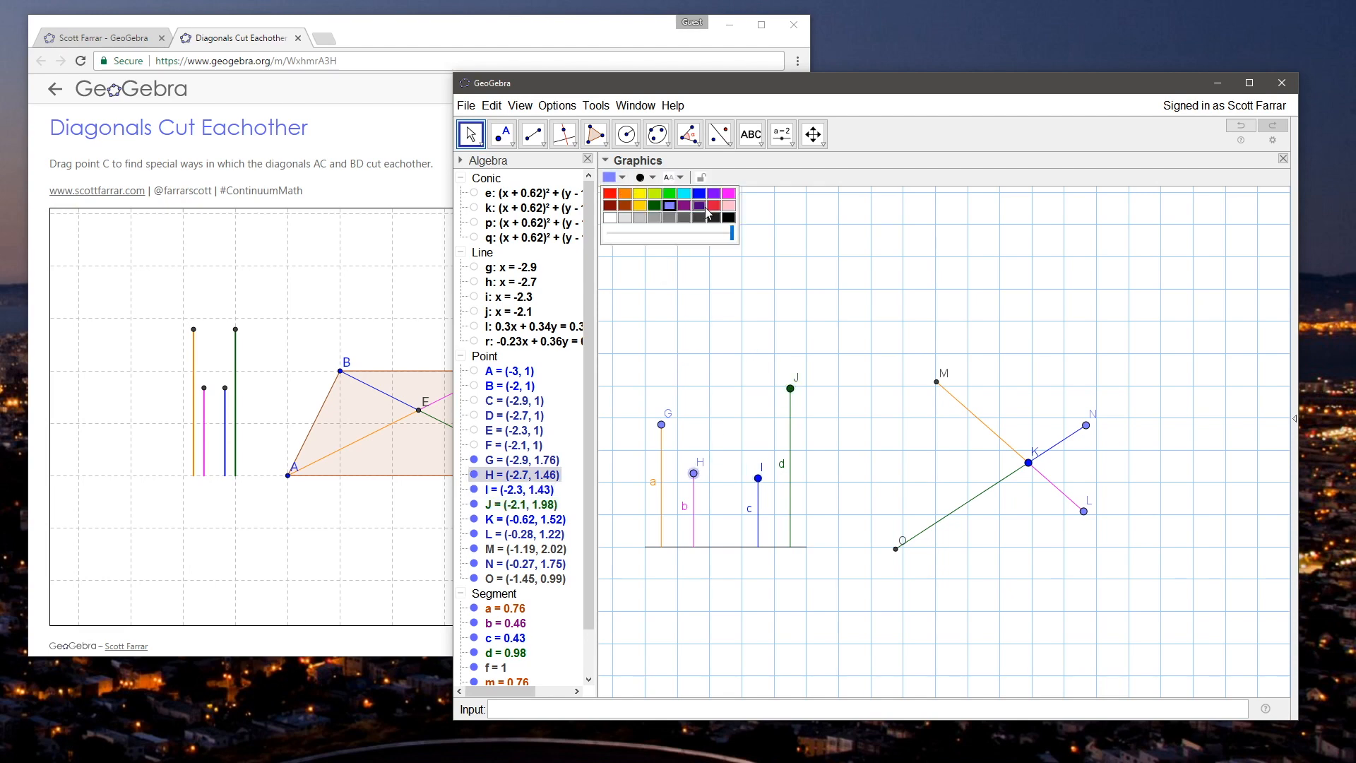
click(724, 197)
click(661, 426)
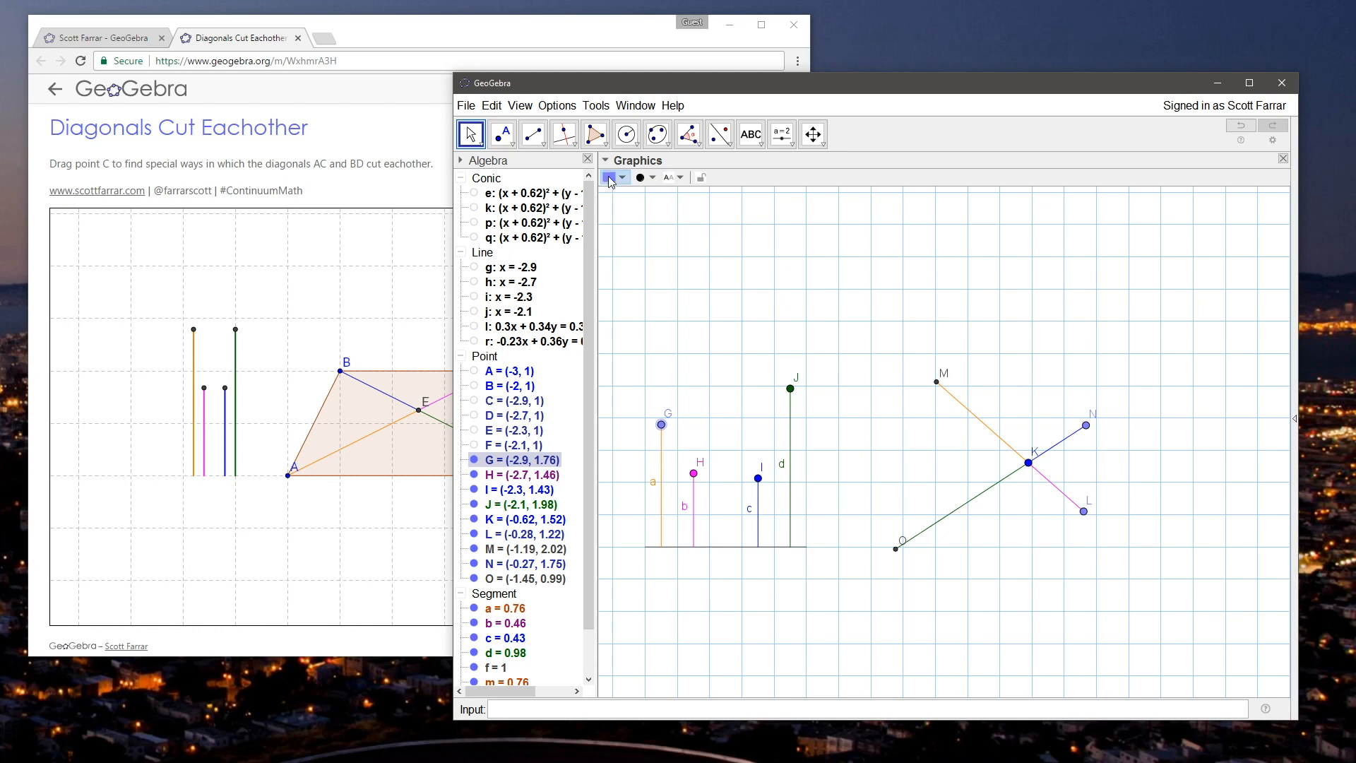
click(611, 179)
click(728, 355)
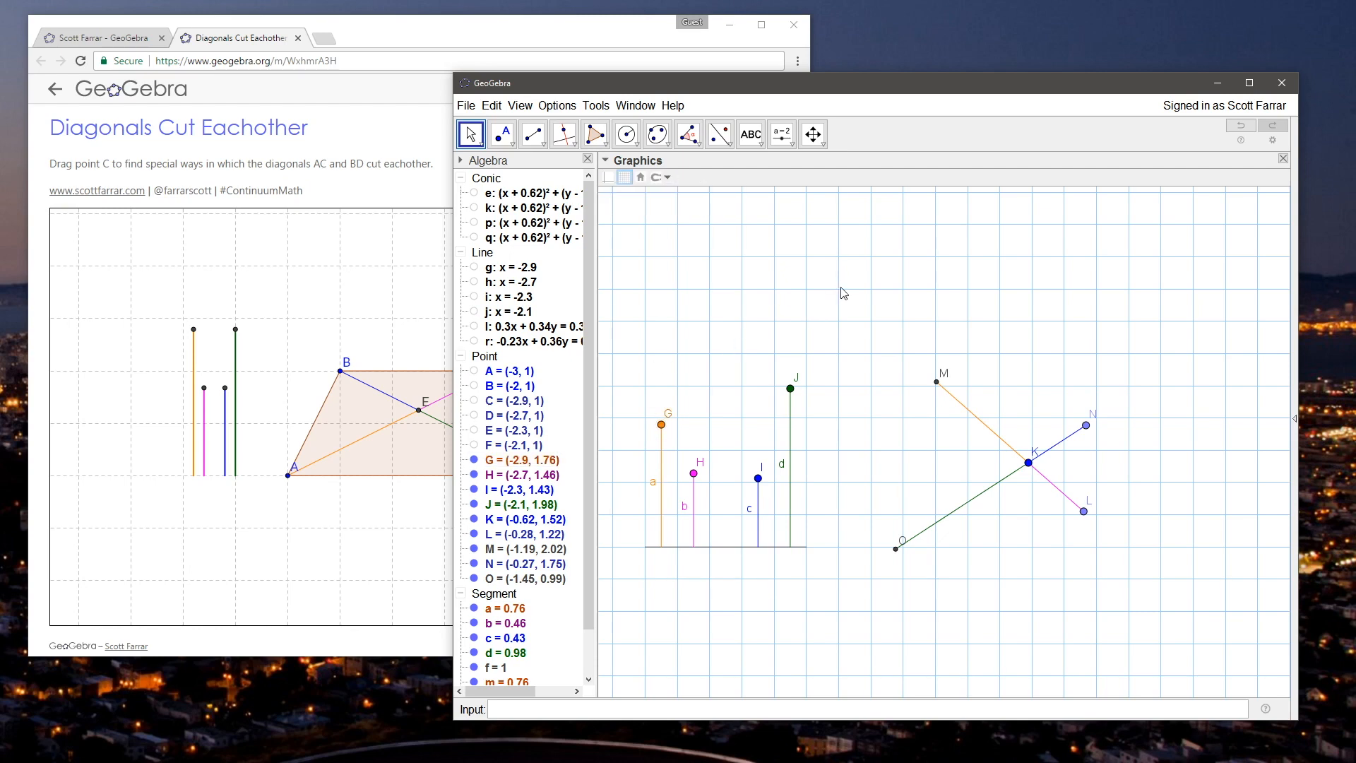
Step: Move point K to about (-0.53, 1.38) and point N to about (-0.18, 1.63)
drag(1029, 463, 1044, 486)
mouse_move(1100, 449)
mouse_down()
mouse_move(1100, 423)
mouse_move(1110, 478)
mouse_move(1102, 447)
mouse_up()
click(729, 209)
Step: Create a quadrilateral polygon with vertices O, M, N and L around the crossing diagonals
click(595, 133)
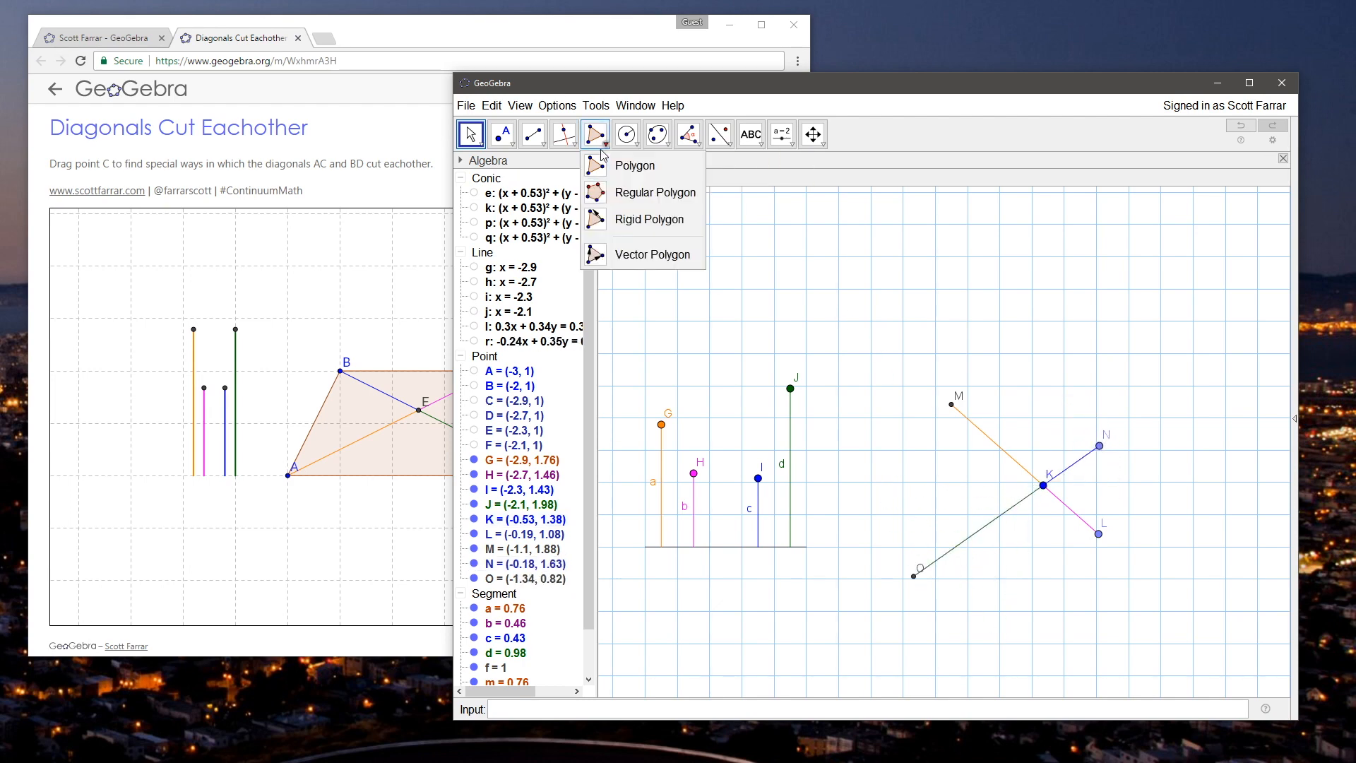
click(630, 153)
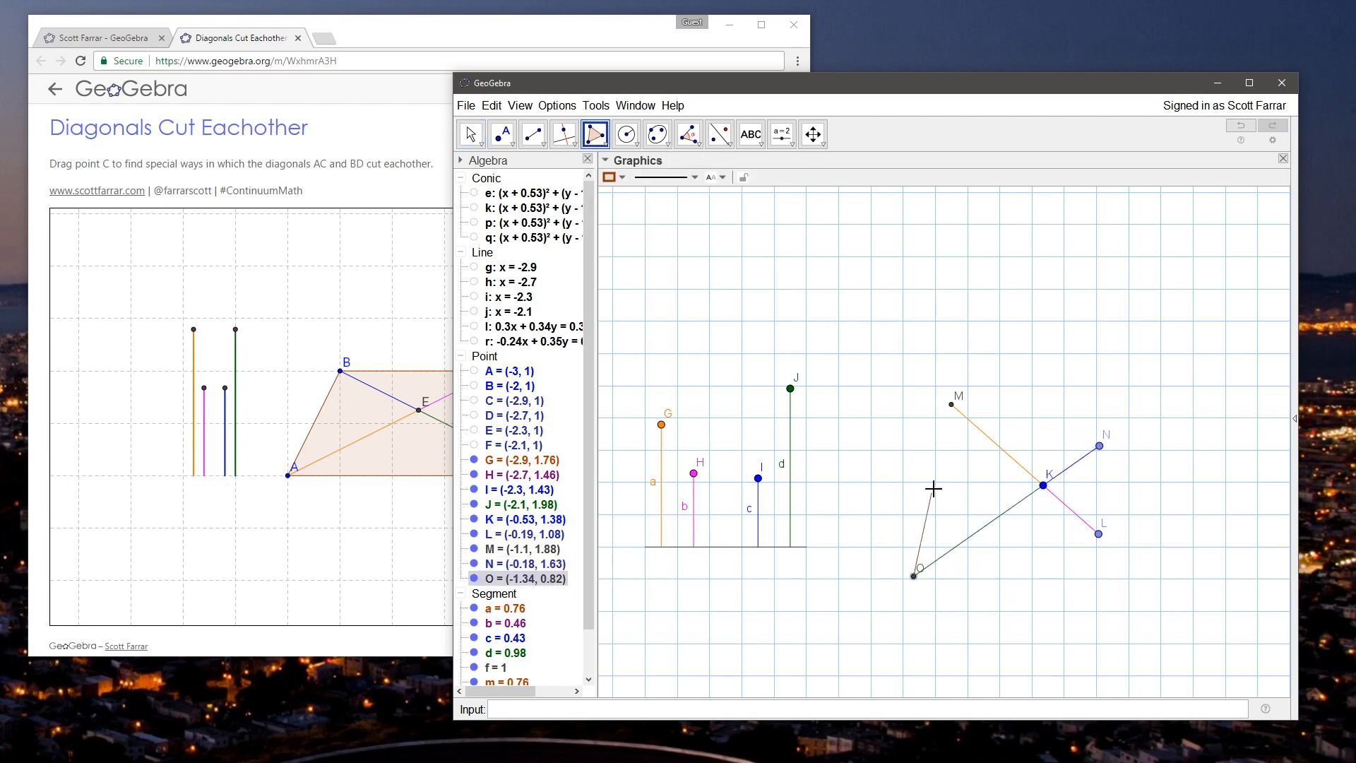
click(951, 405)
click(1099, 446)
click(1098, 533)
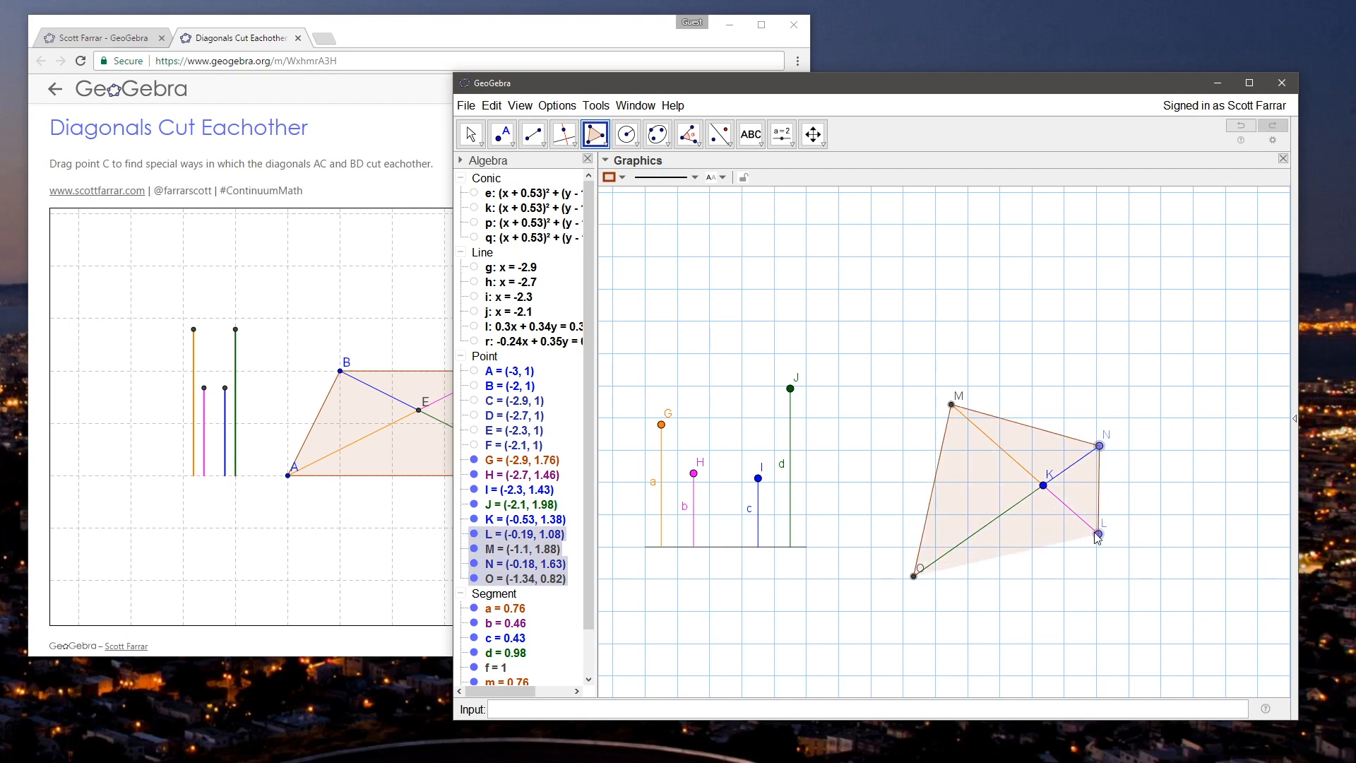
click(915, 576)
Step: Move point G up to about (-2.9, 2) so segment a is about 1 long
click(471, 134)
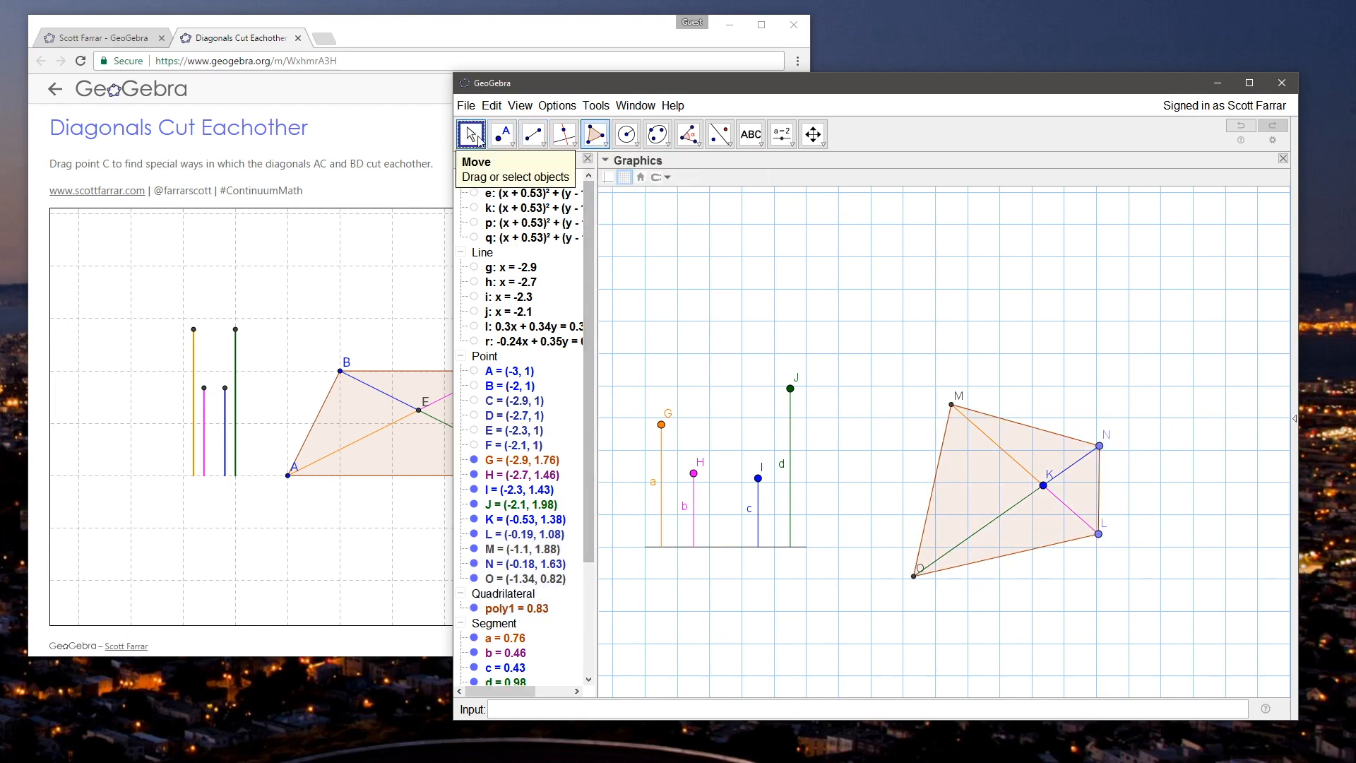
drag(714, 336, 708, 365)
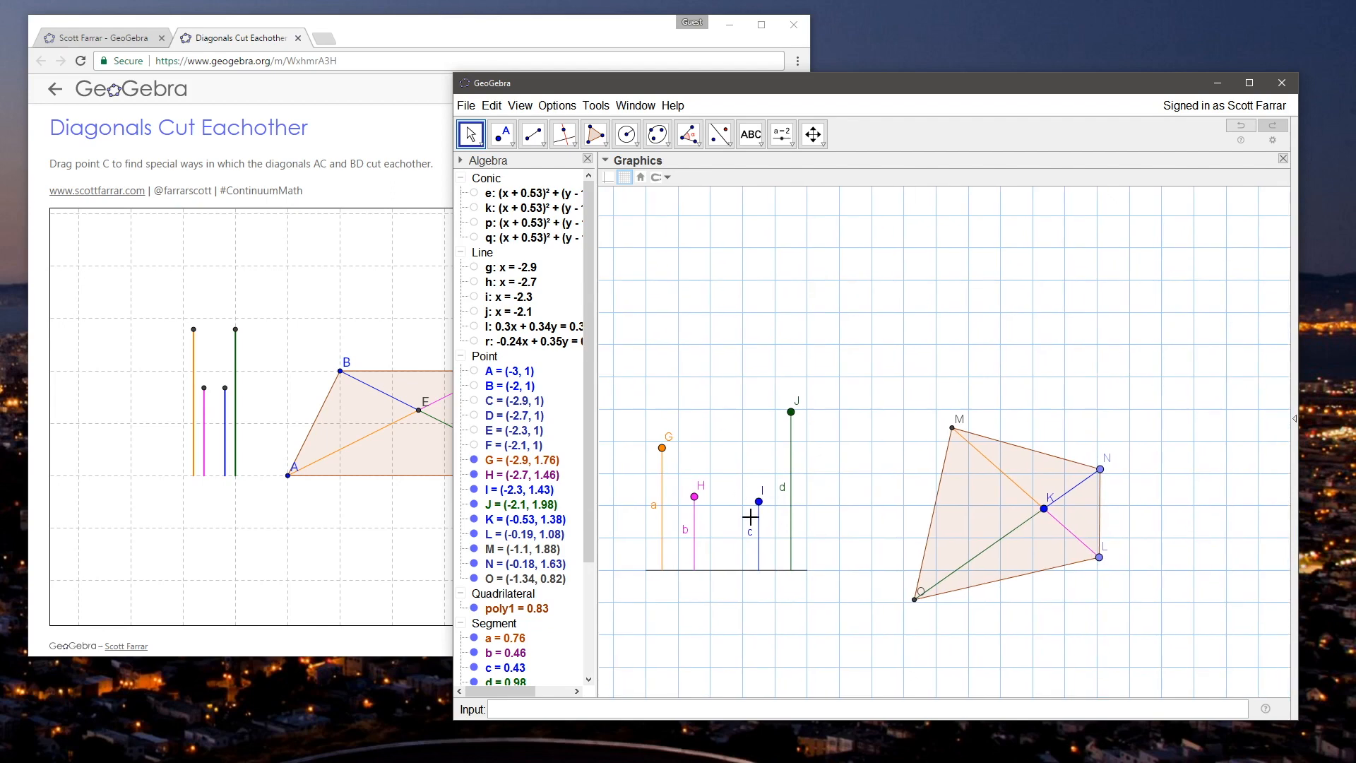
scroll(749, 518, up, 6)
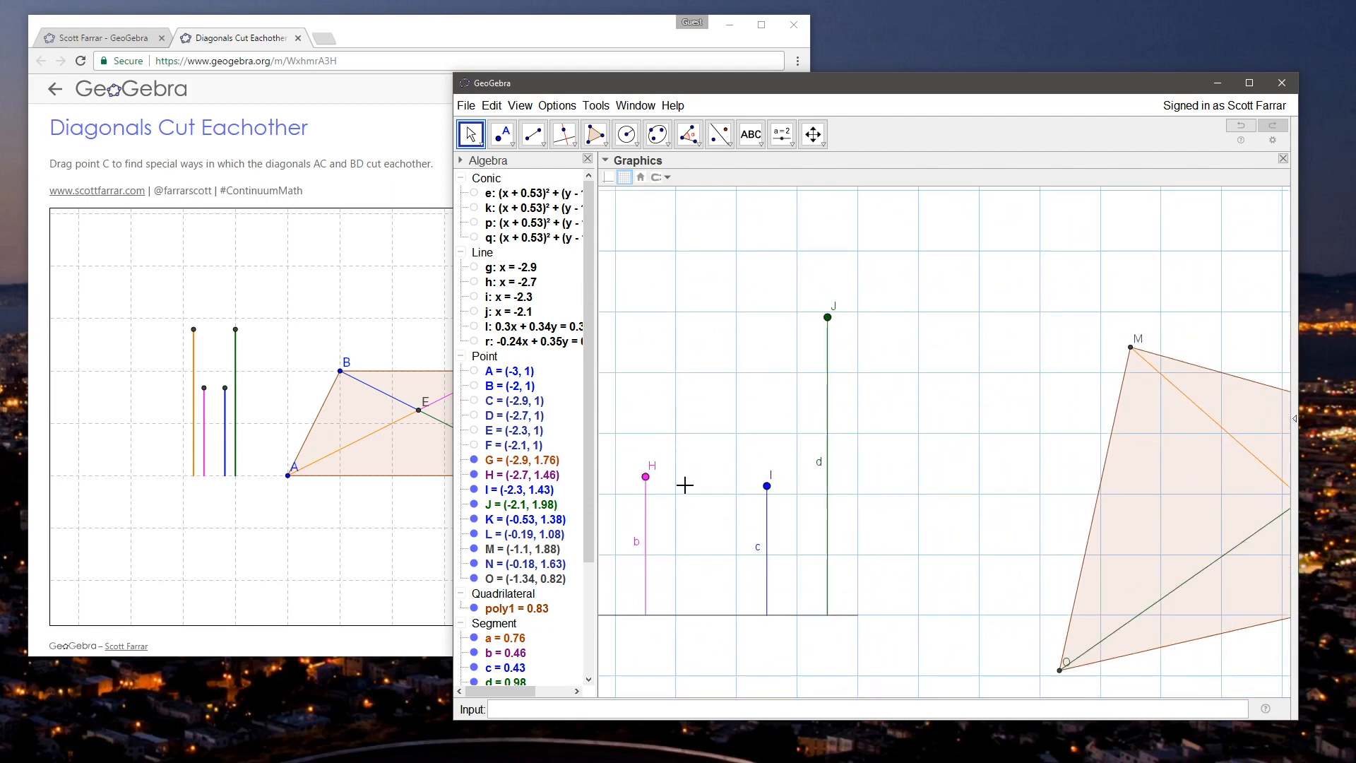
scroll(685, 486, down, 6)
mouse_move(693, 411)
mouse_down()
mouse_move(721, 412)
mouse_move(660, 375)
mouse_move(660, 447)
mouse_move(661, 390)
mouse_move(667, 413)
mouse_up()
scroll(706, 401, down, 3)
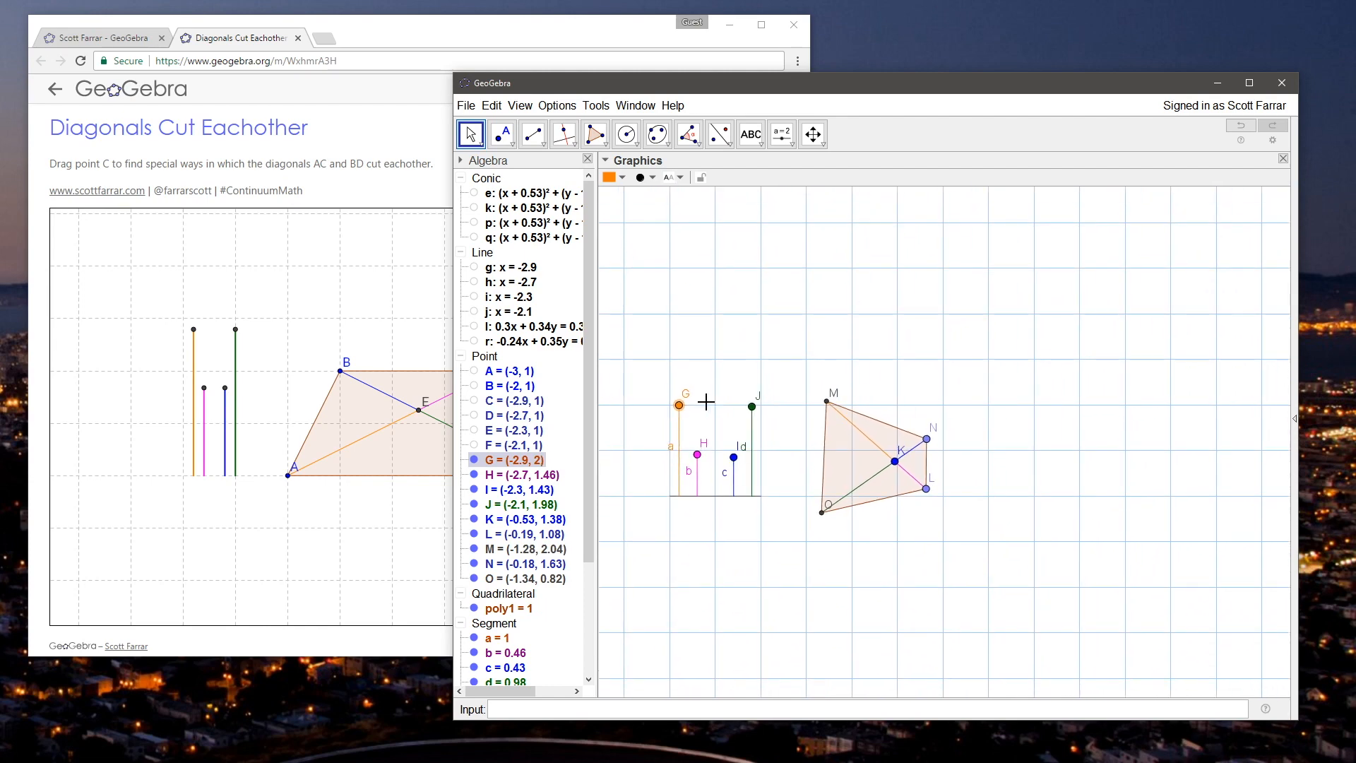
Step: Show the hidden base points C, D, E and F of the four vertical segments
scroll(706, 401, up, 5)
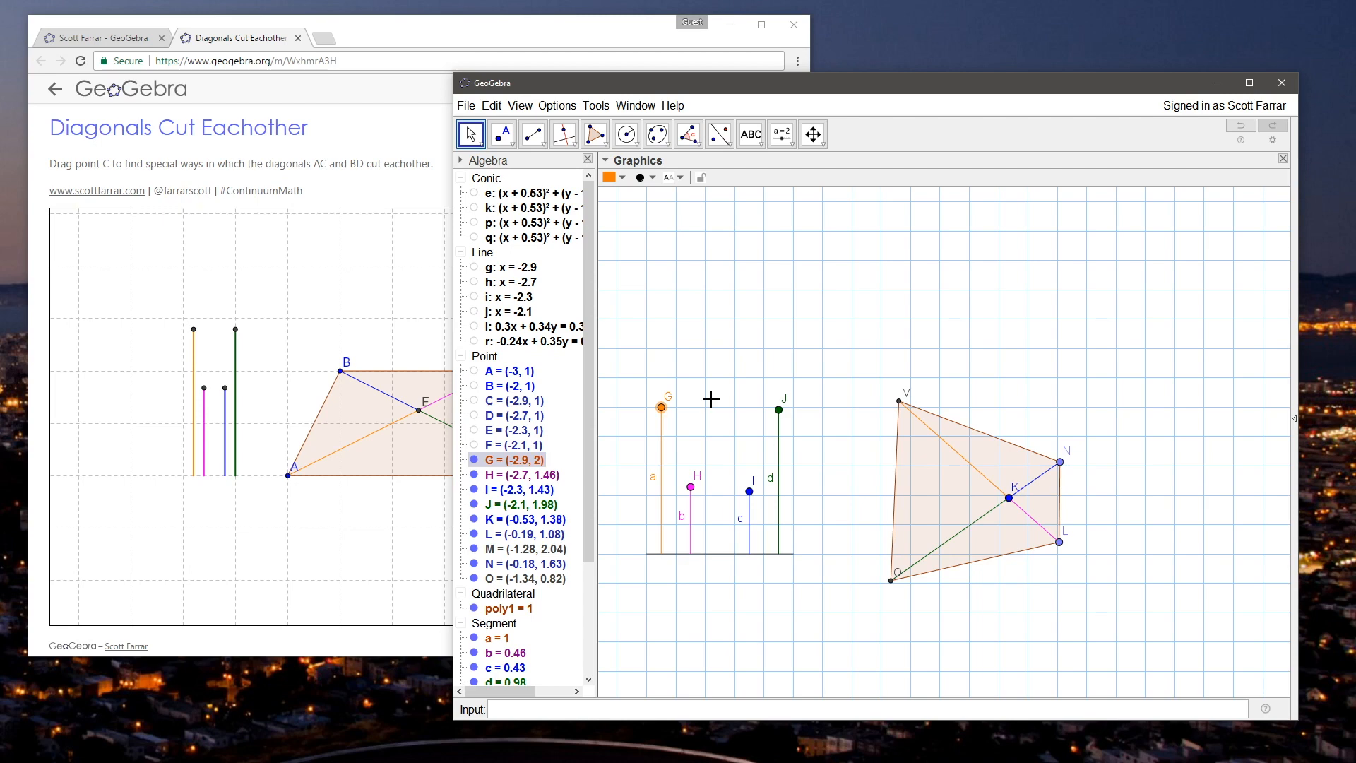
click(474, 430)
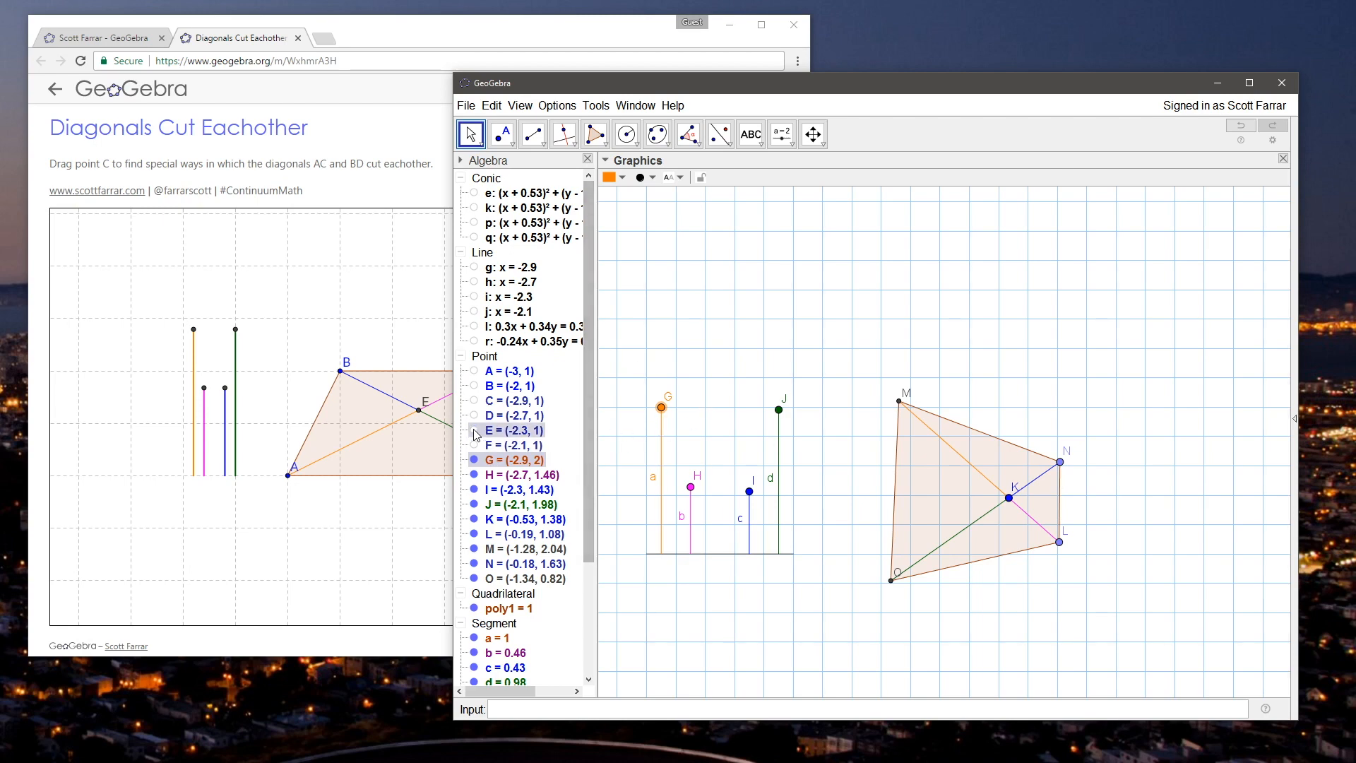
click(474, 416)
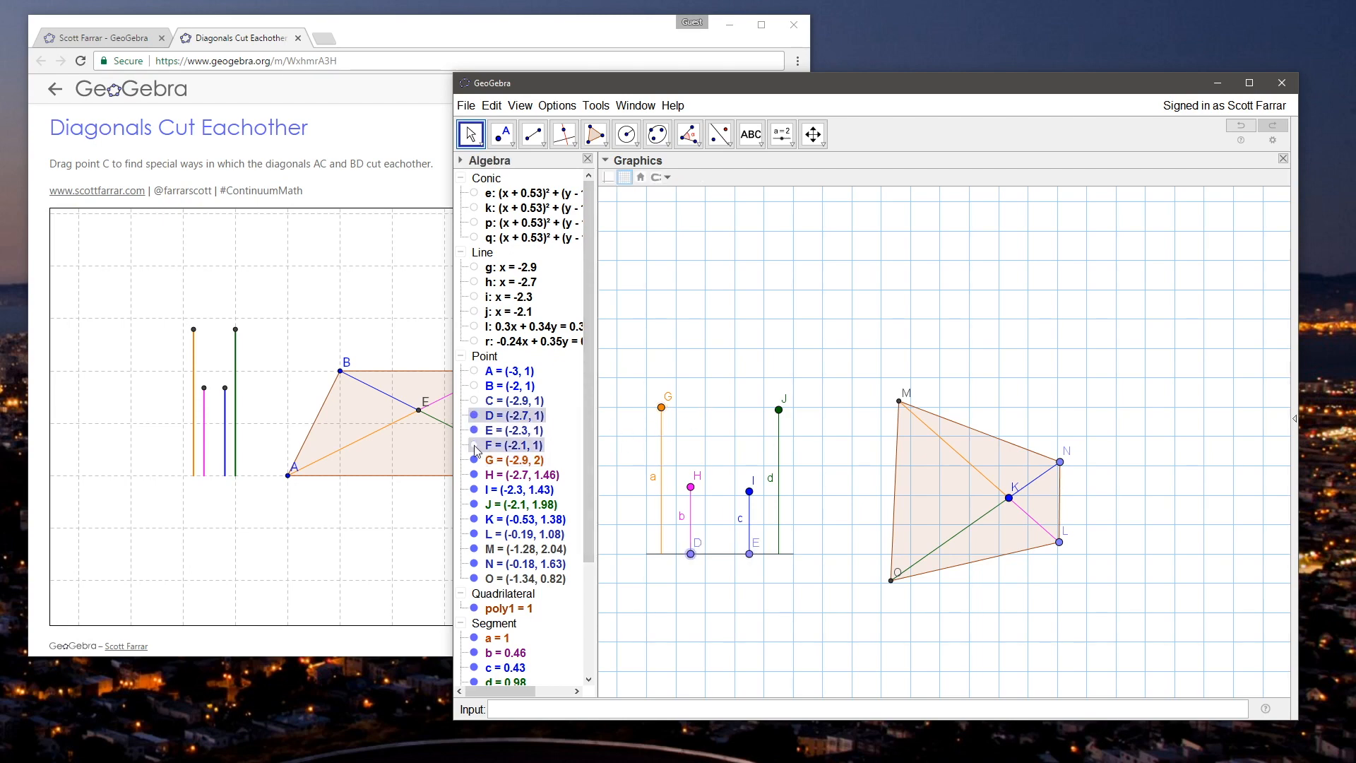
click(474, 445)
click(473, 400)
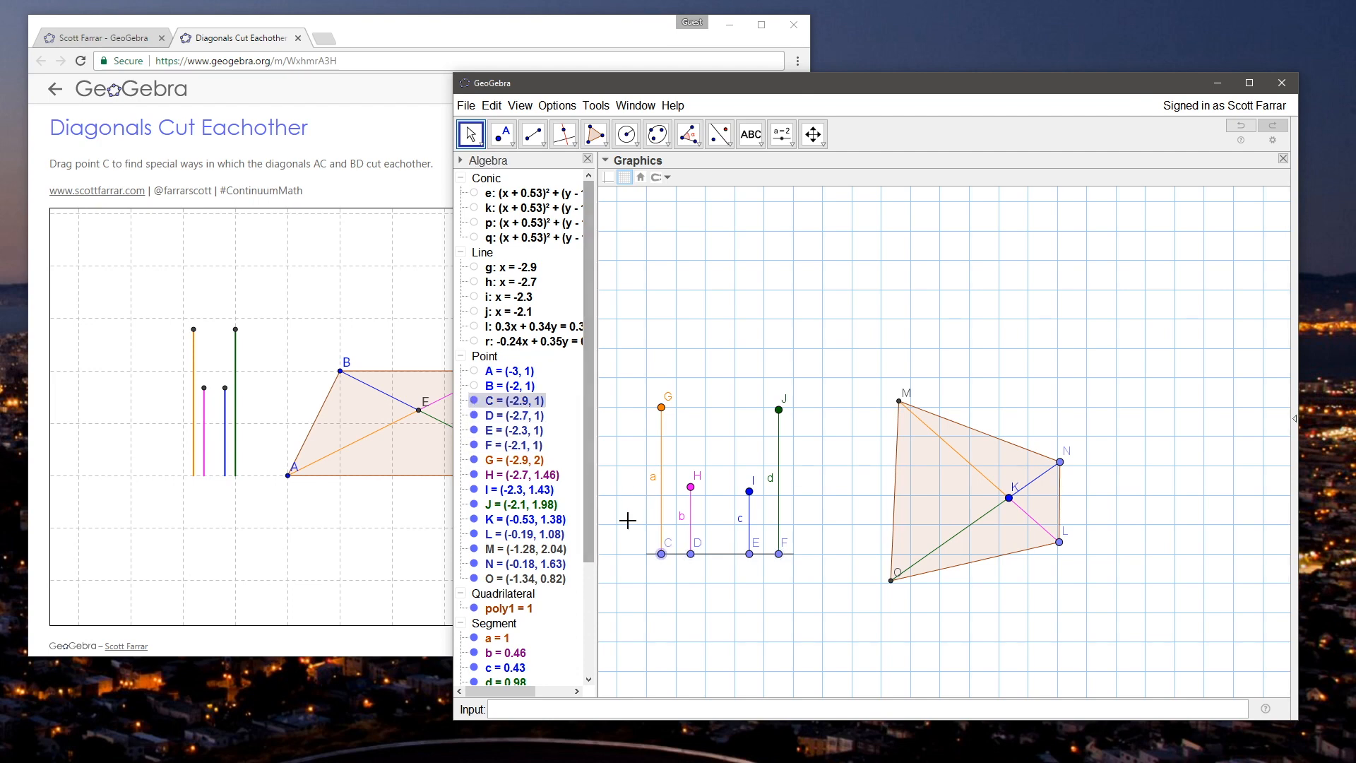
Step: Move base points C, D, E and F along the base segment to x = -2.8, -2.6, -2.2 and -2
scroll(674, 632, up, 4)
scroll(674, 632, up, 3)
drag(649, 483, 736, 485)
drag(821, 483, 910, 486)
click(848, 514)
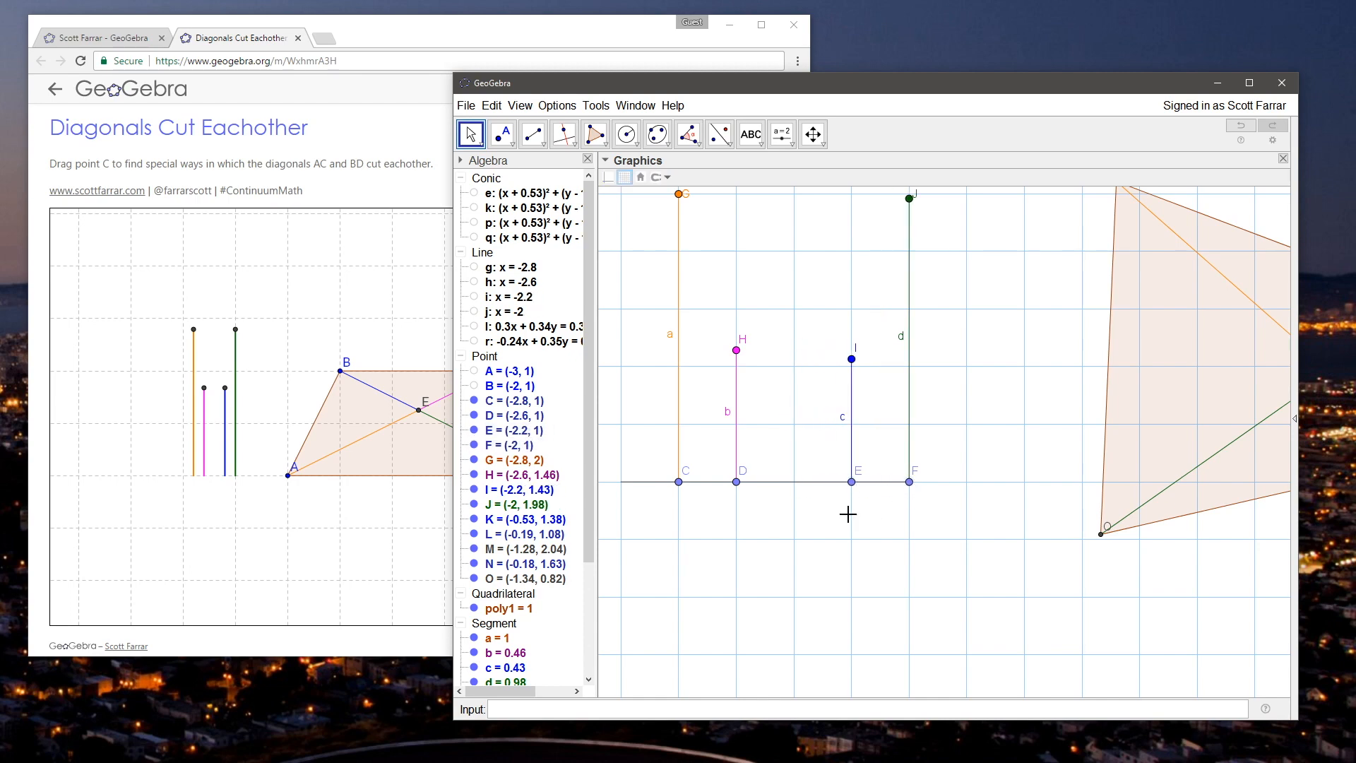
Step: Show the base segment's endpoint B and redefine it as (-1, 1)
right_click(786, 479)
click(769, 492)
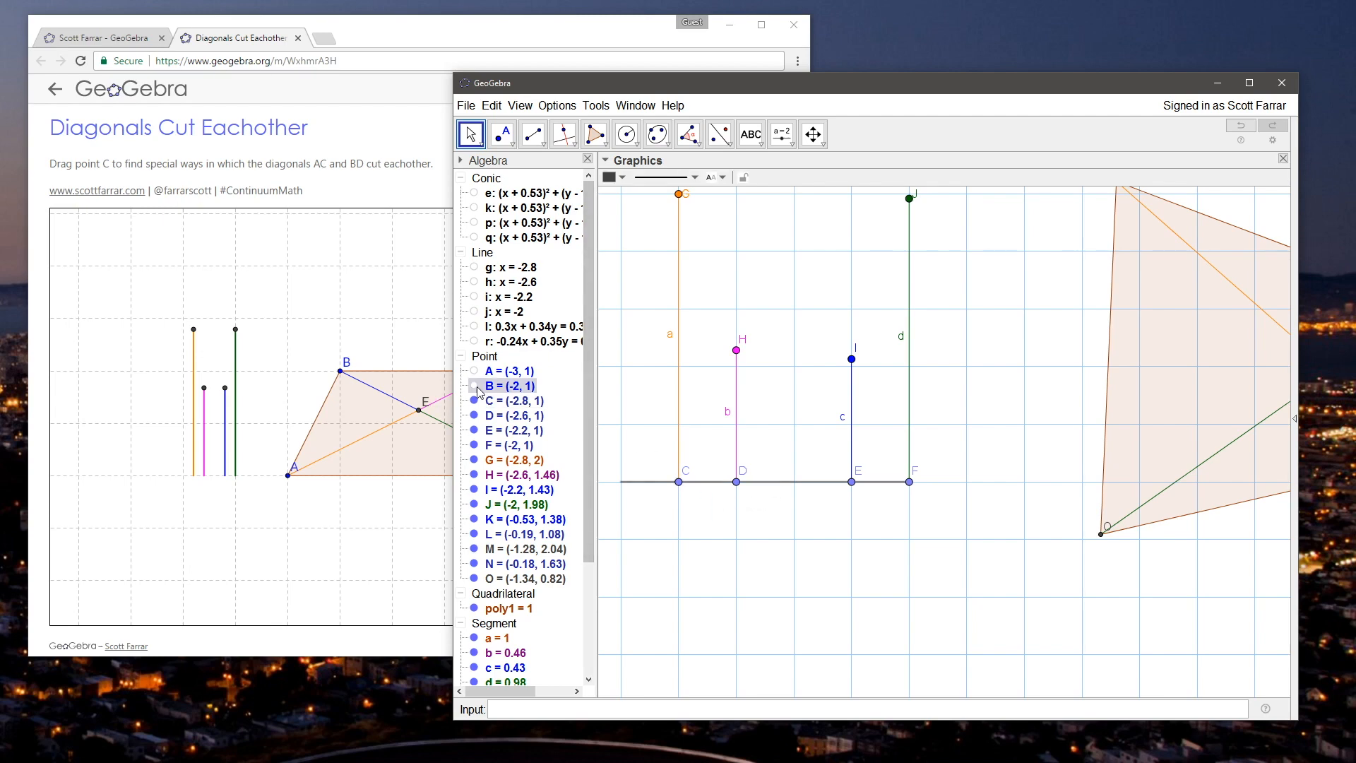
click(505, 384)
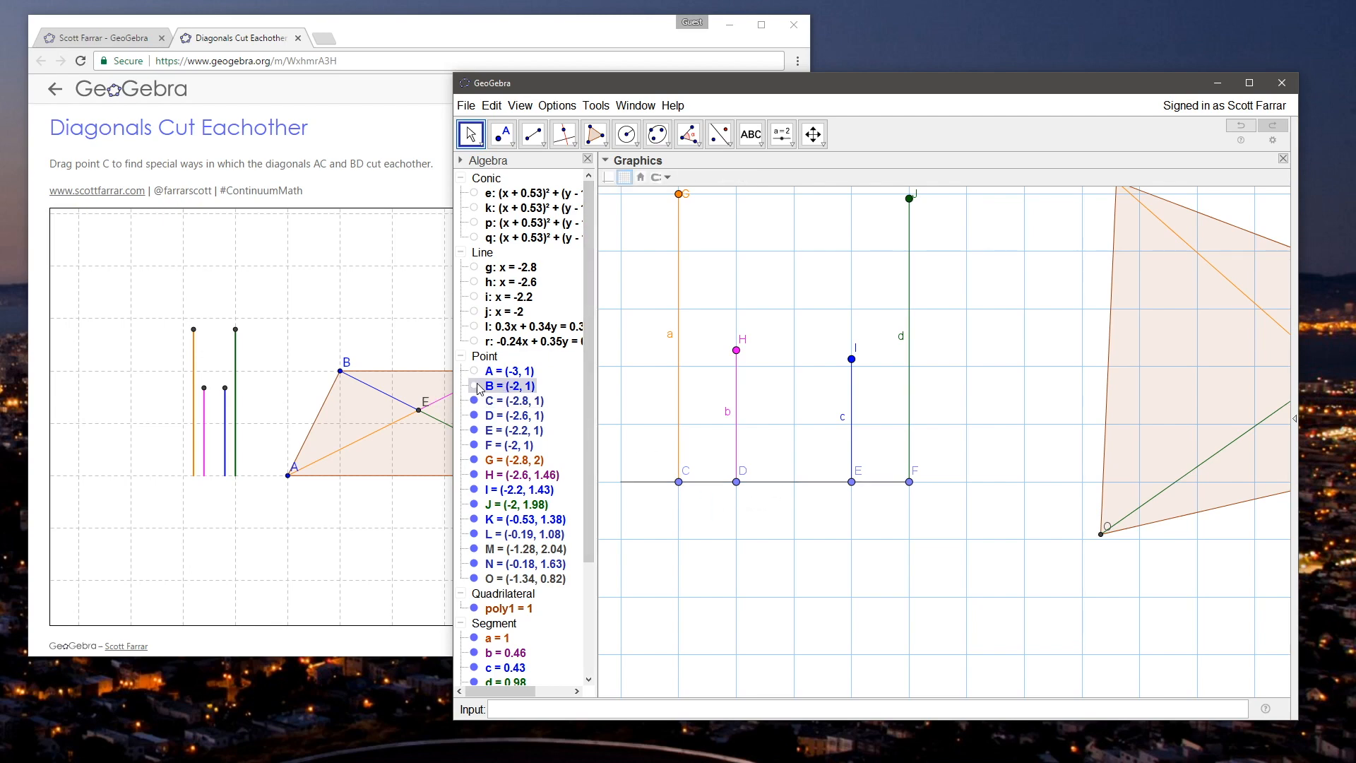
click(910, 486)
click(937, 506)
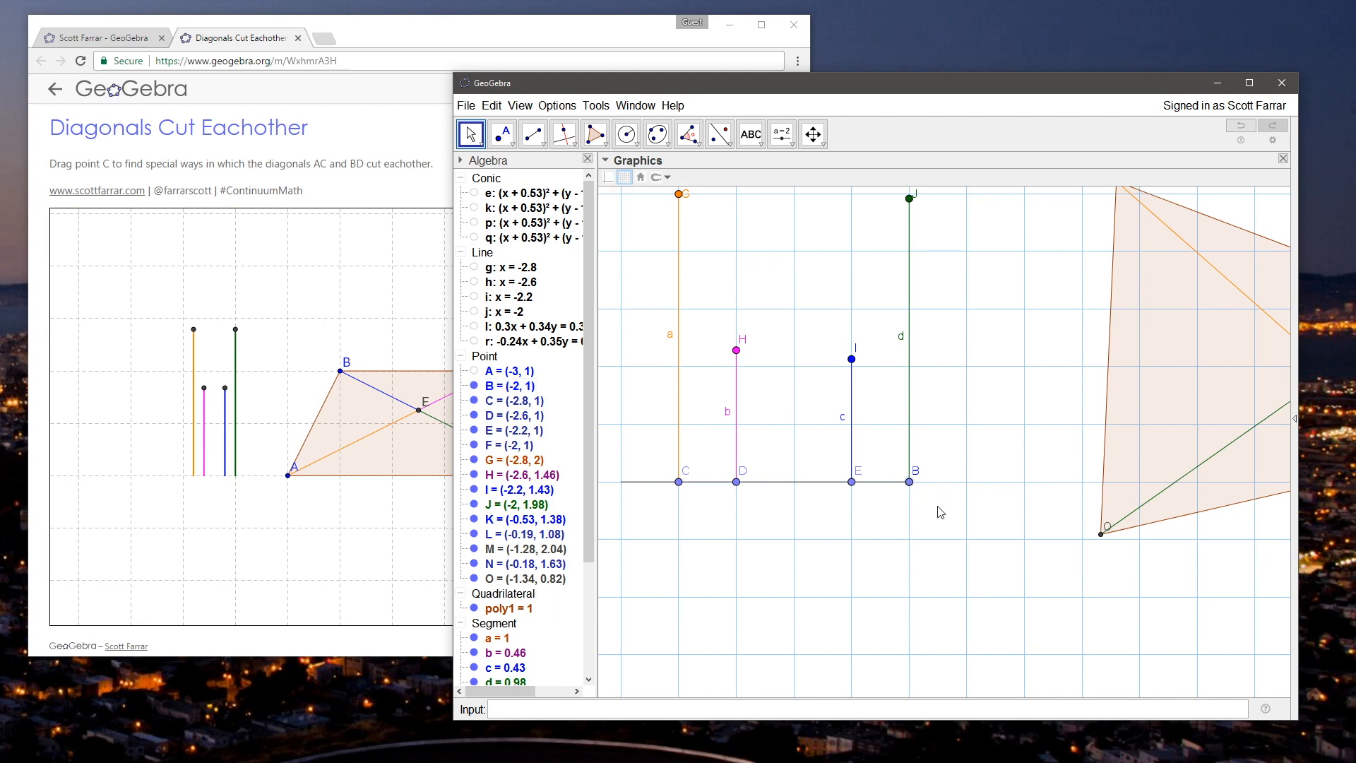
click(915, 503)
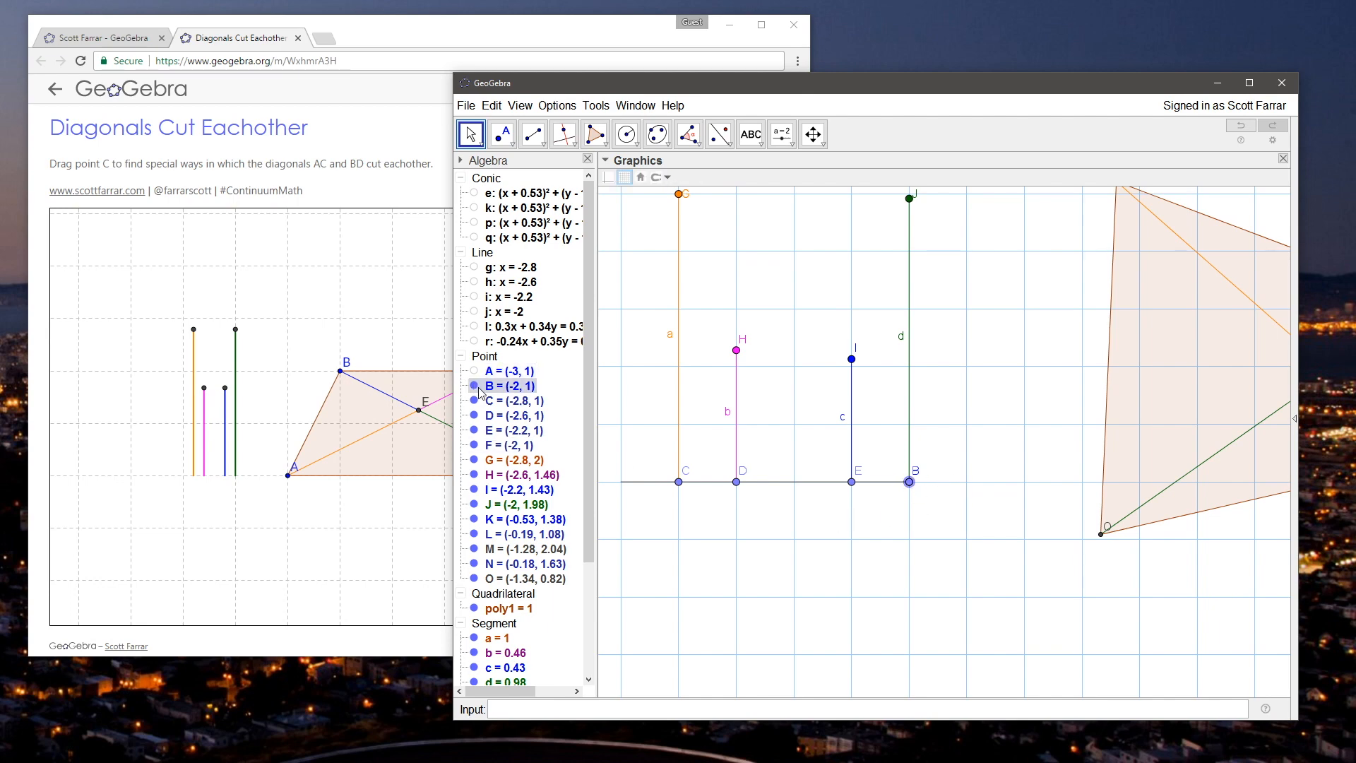
double_click(492, 387)
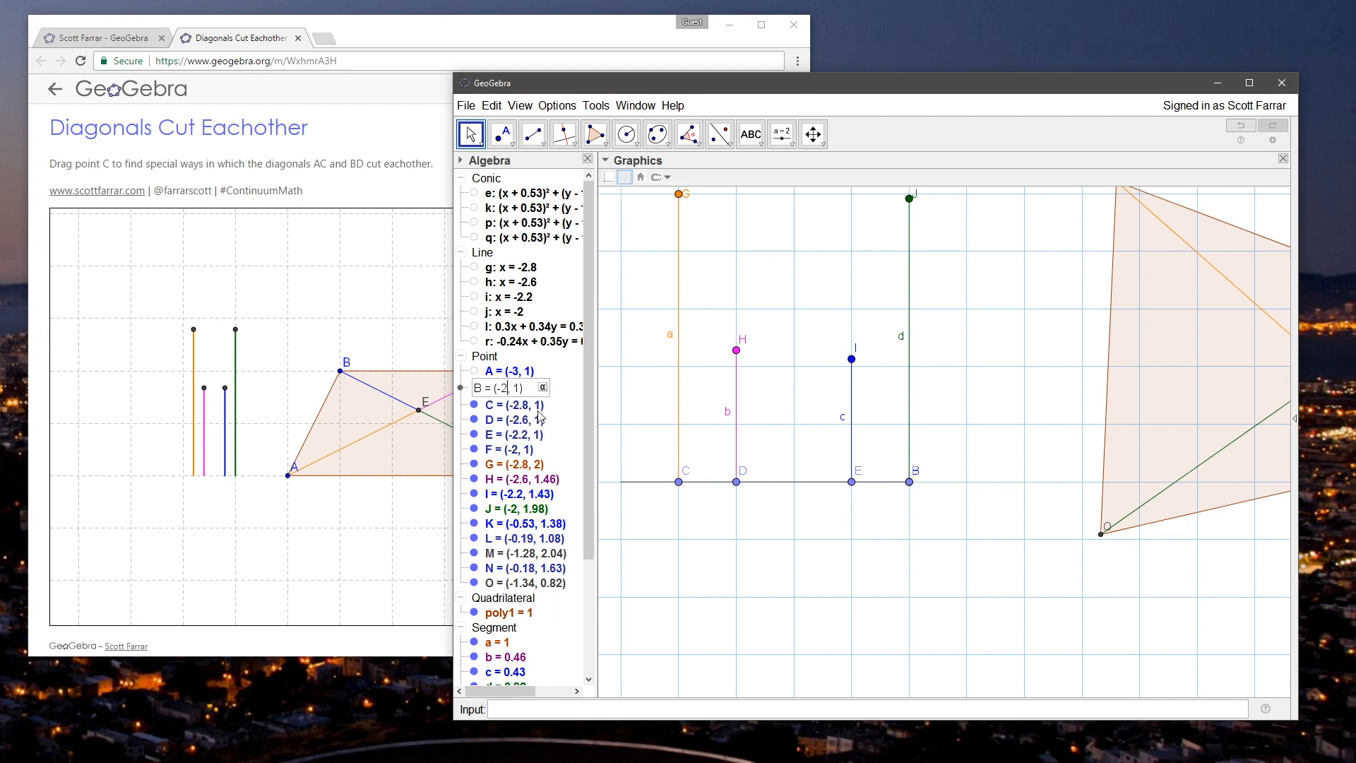
text(1)
key(Return)
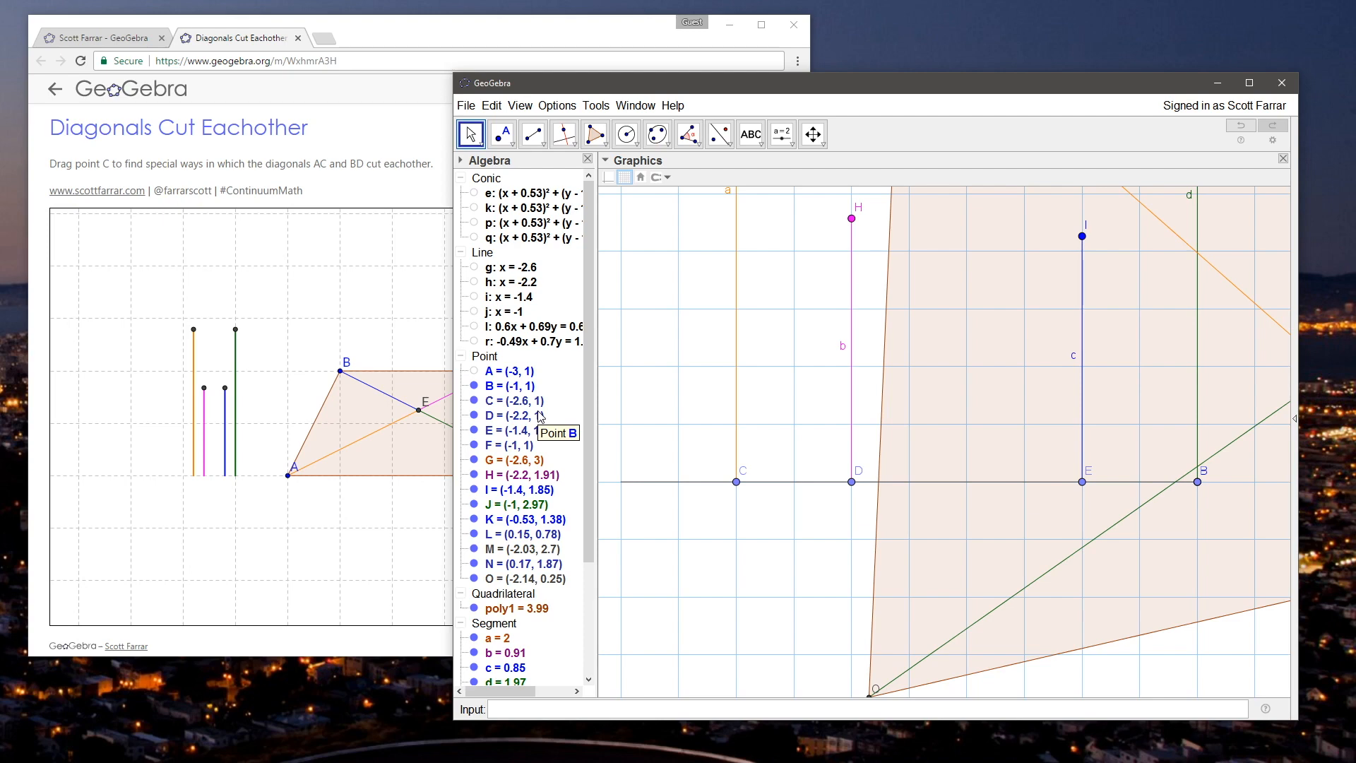
Step: Move point K to about (1.21, 1.73) so the quadrilateral is clear of the vertical segments
scroll(820, 383, down, 6)
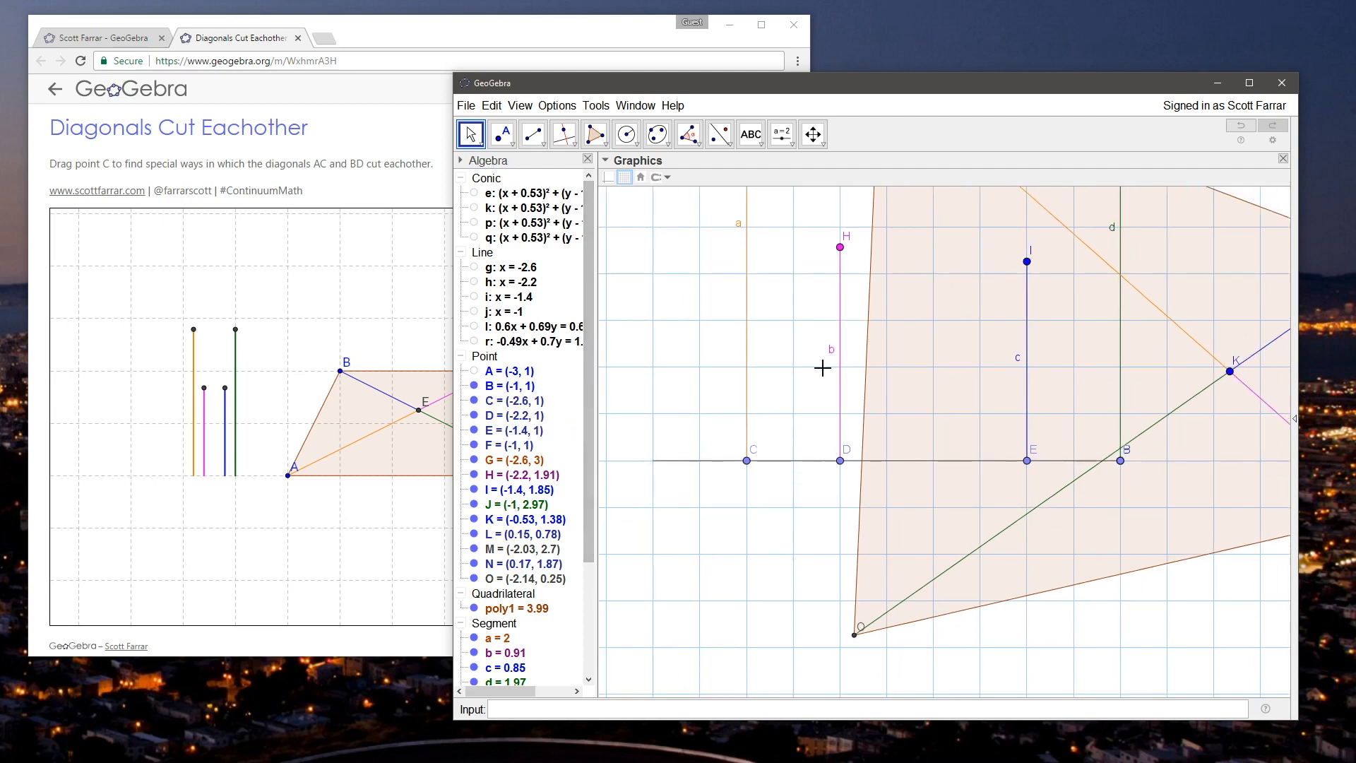
scroll(820, 384, down, 3)
drag(1125, 212, 1017, 323)
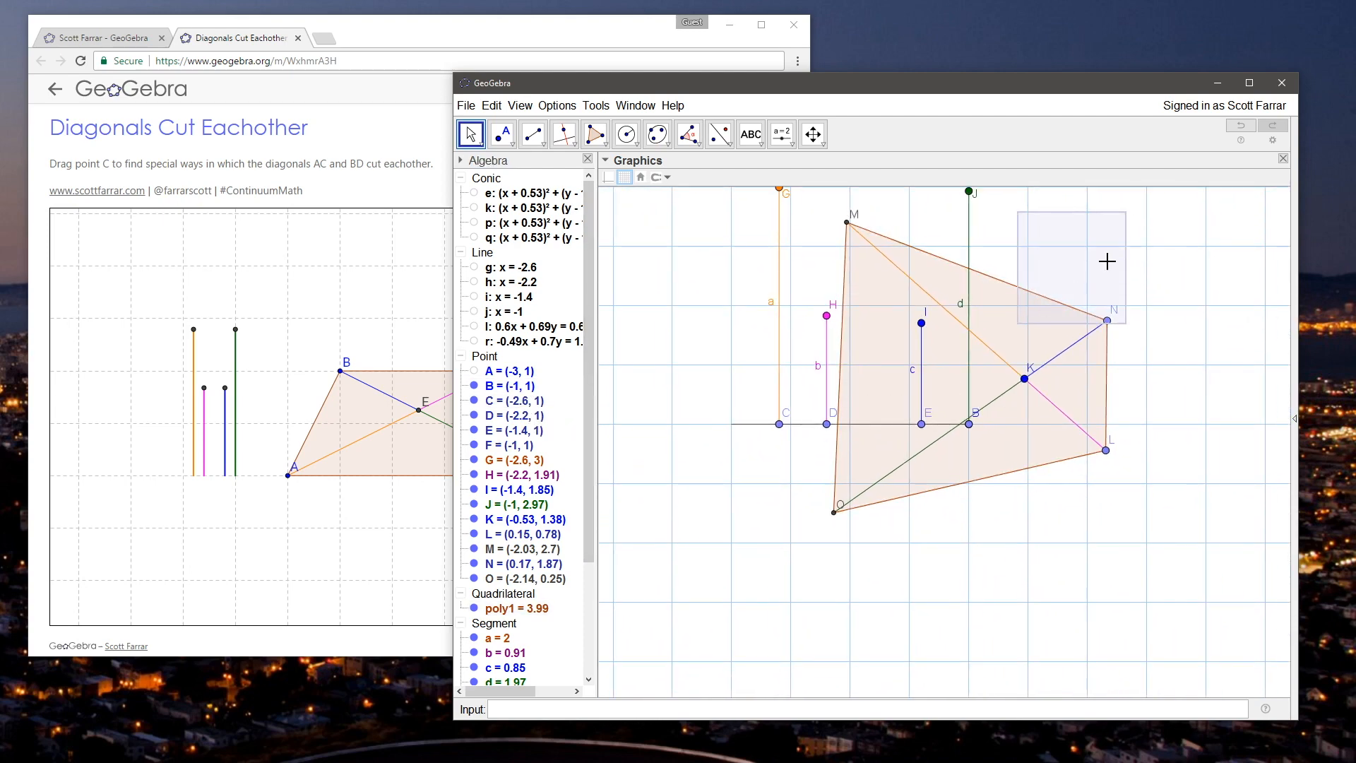
drag(1128, 271, 1060, 340)
drag(954, 447, 1161, 406)
Step: Move base points F and E to about (-1.26, 1) and (-1.81, 1), and hide point B
drag(900, 493, 800, 493)
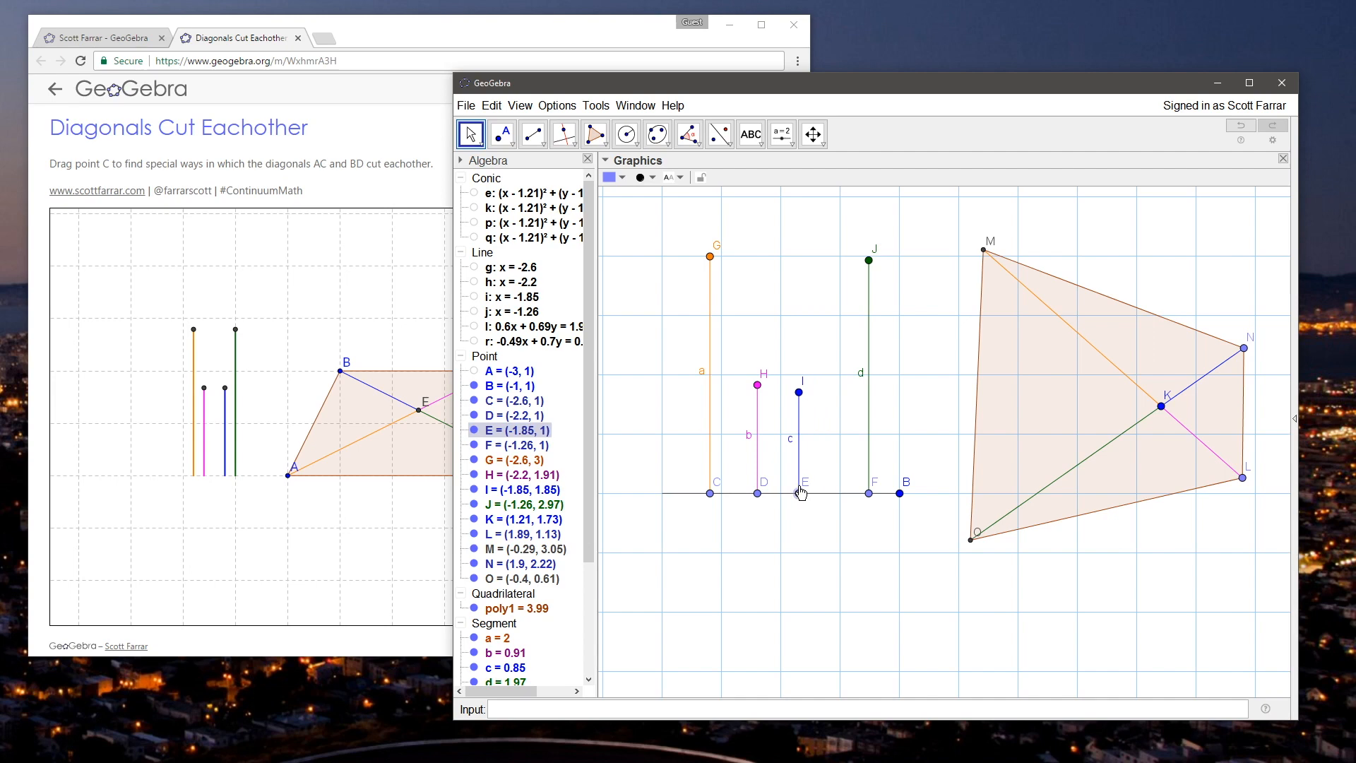
click(845, 516)
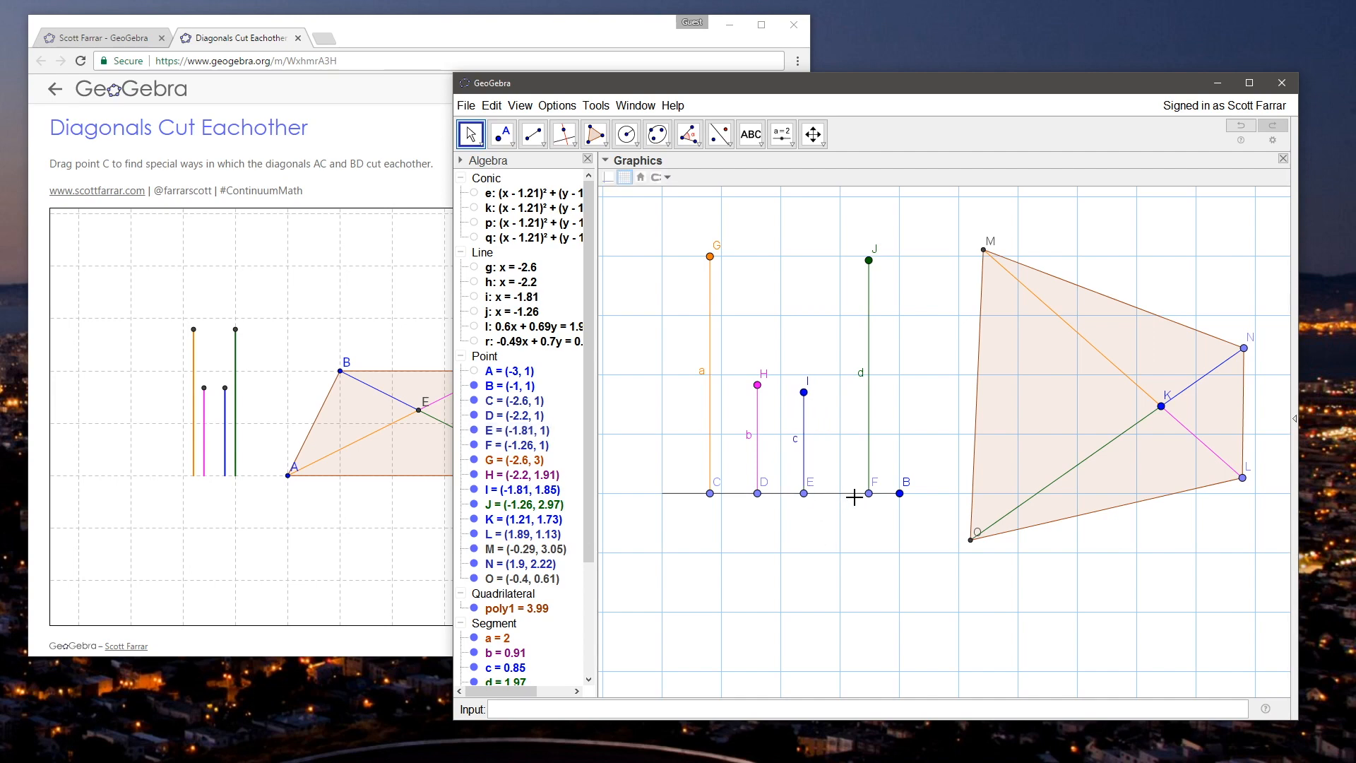
right_click(900, 493)
click(932, 536)
scroll(760, 574, down, 5)
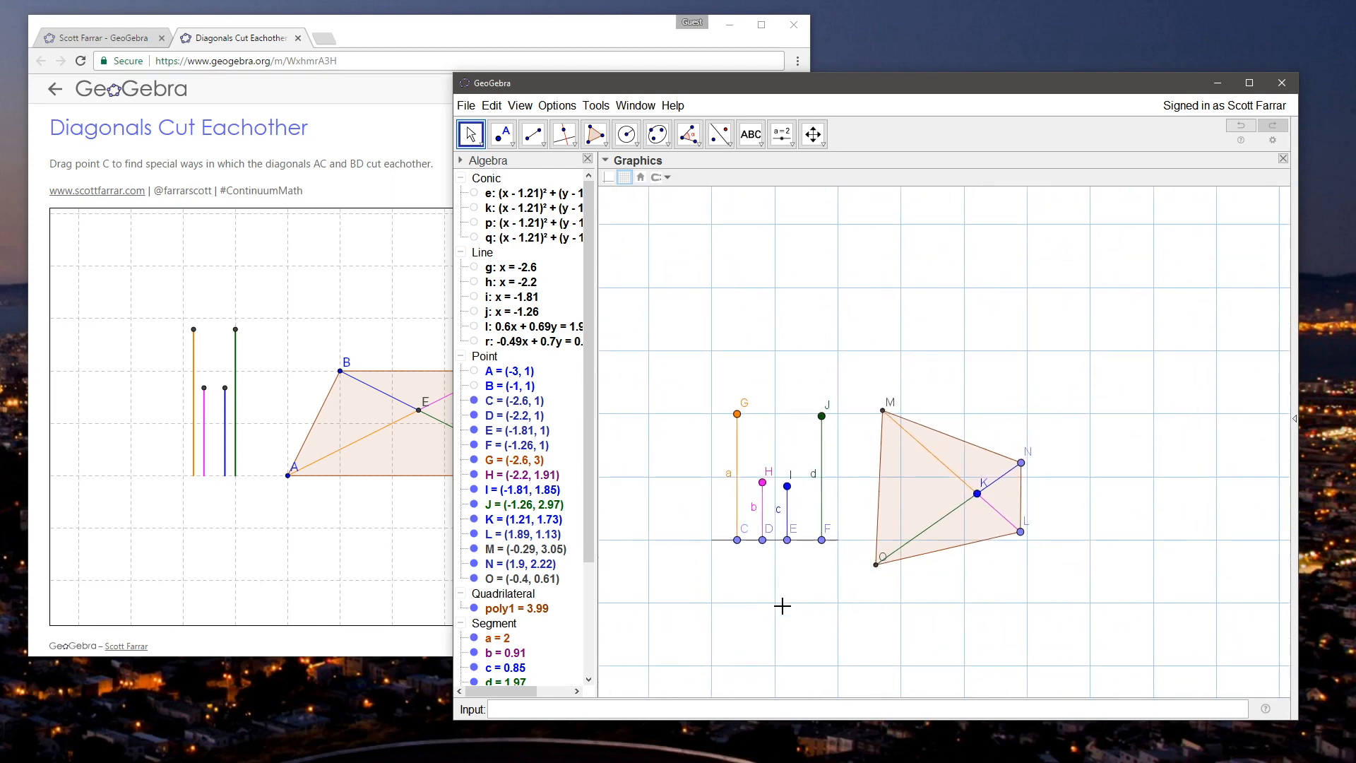
Step: Spread base points C, D, E and F along the base to (-3, 1), (-2.5, 1), (-1.5, 1) and (-1, 1)
scroll(784, 606, up, 2)
drag(726, 525, 686, 514)
scroll(740, 544, up, 7)
scroll(855, 606, down, 8)
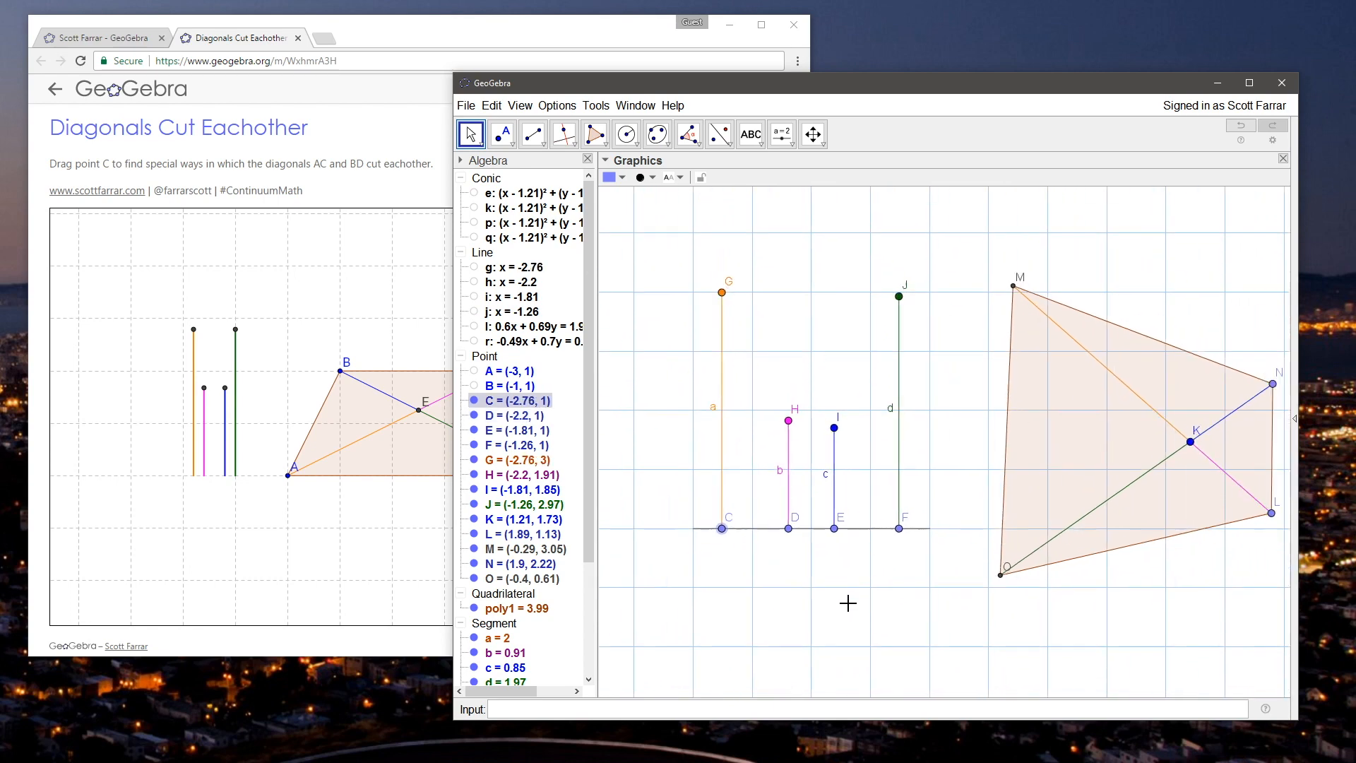
drag(859, 610, 740, 575)
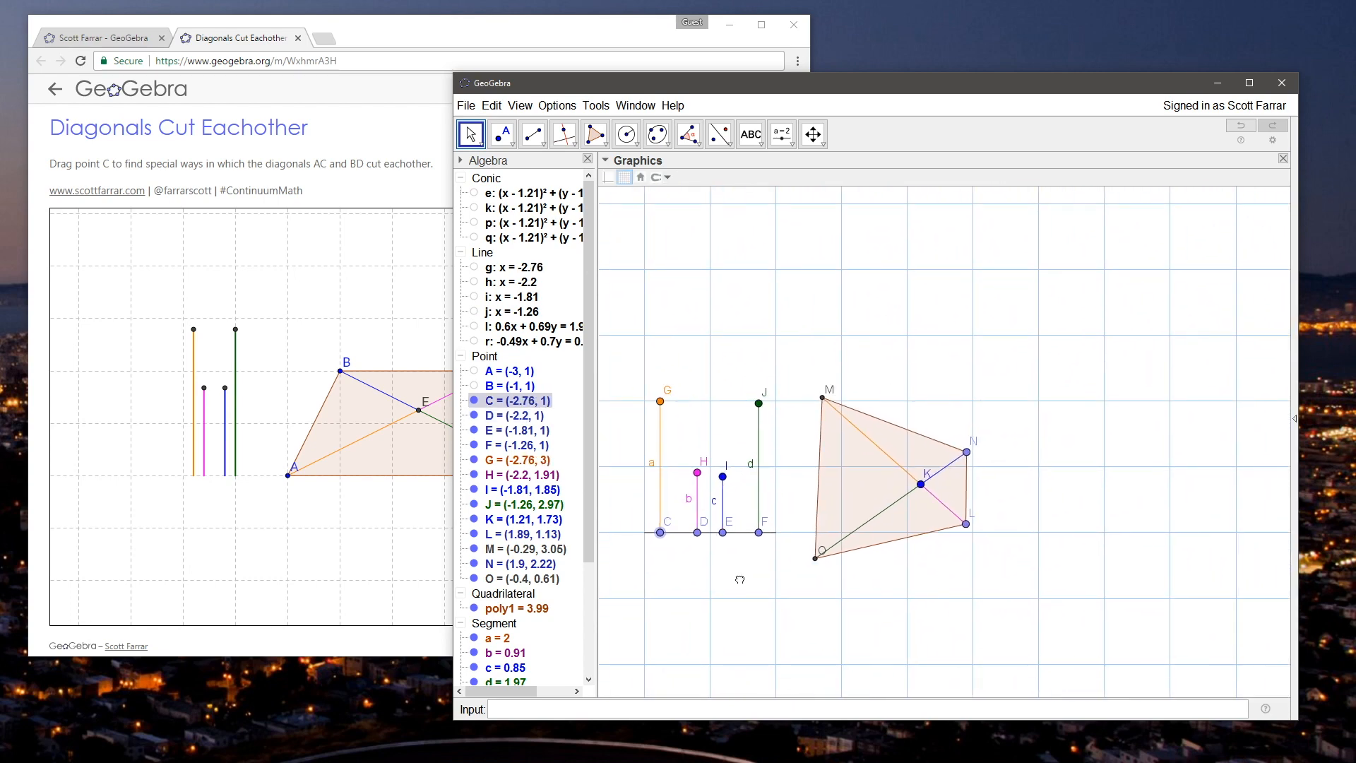
scroll(740, 576, up, 1)
drag(652, 528, 780, 530)
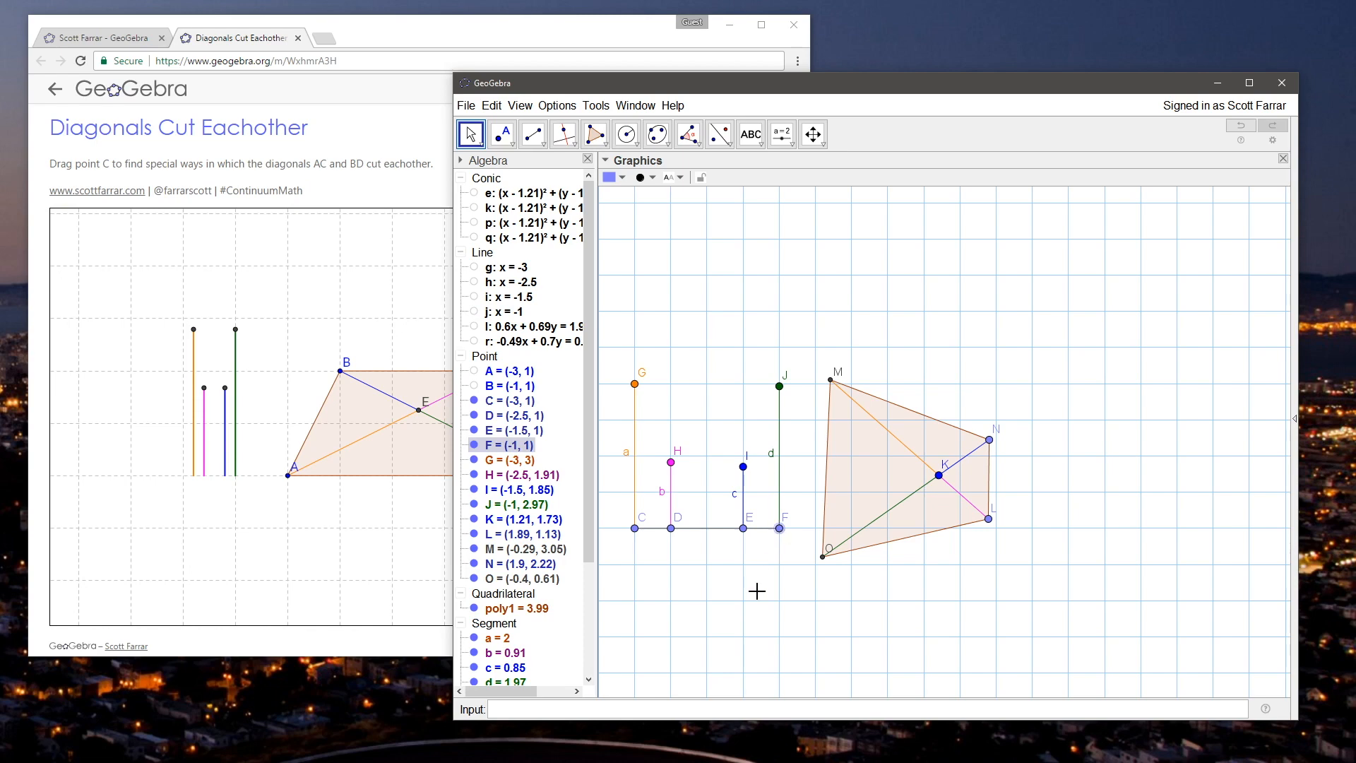
click(734, 571)
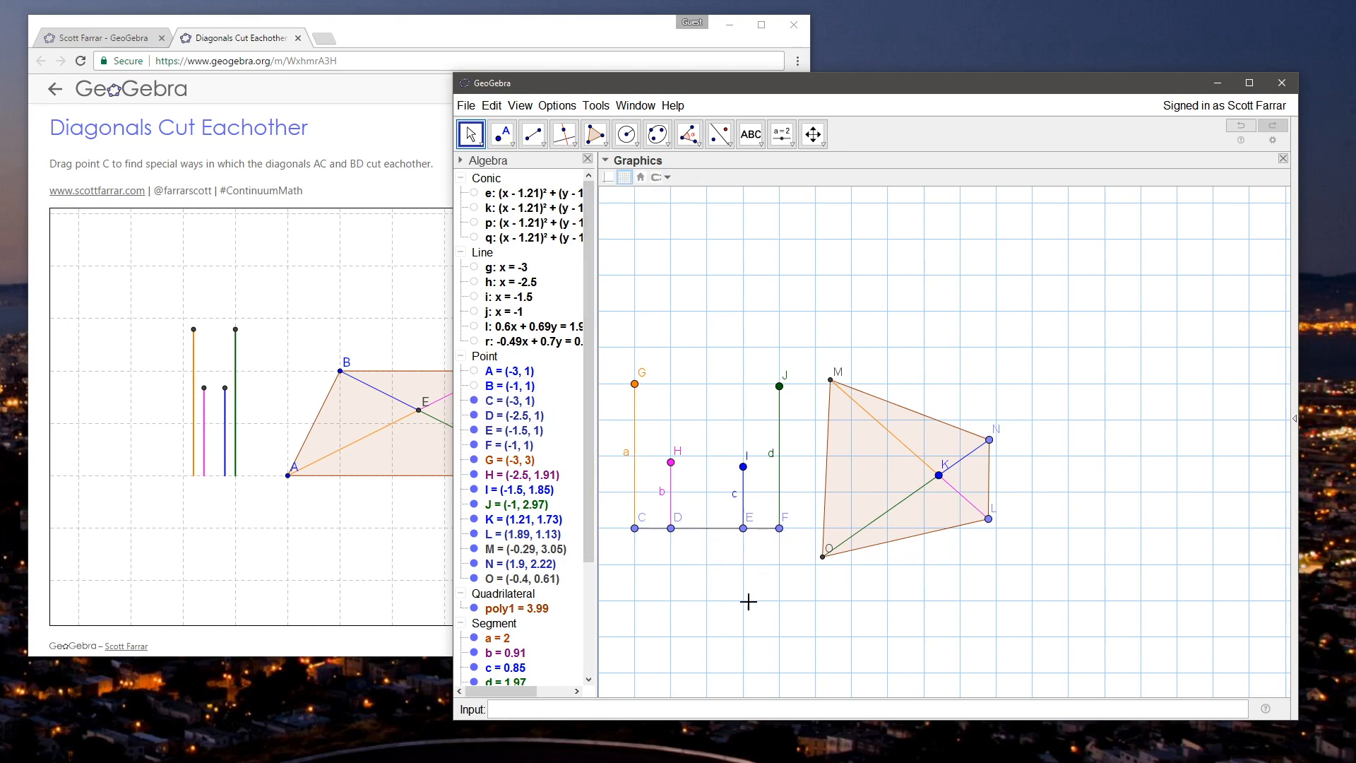
Step: Move point K with the quadrilateral farther from the vertical segments, to about (3.6, 2.84)
scroll(707, 545, down, 4)
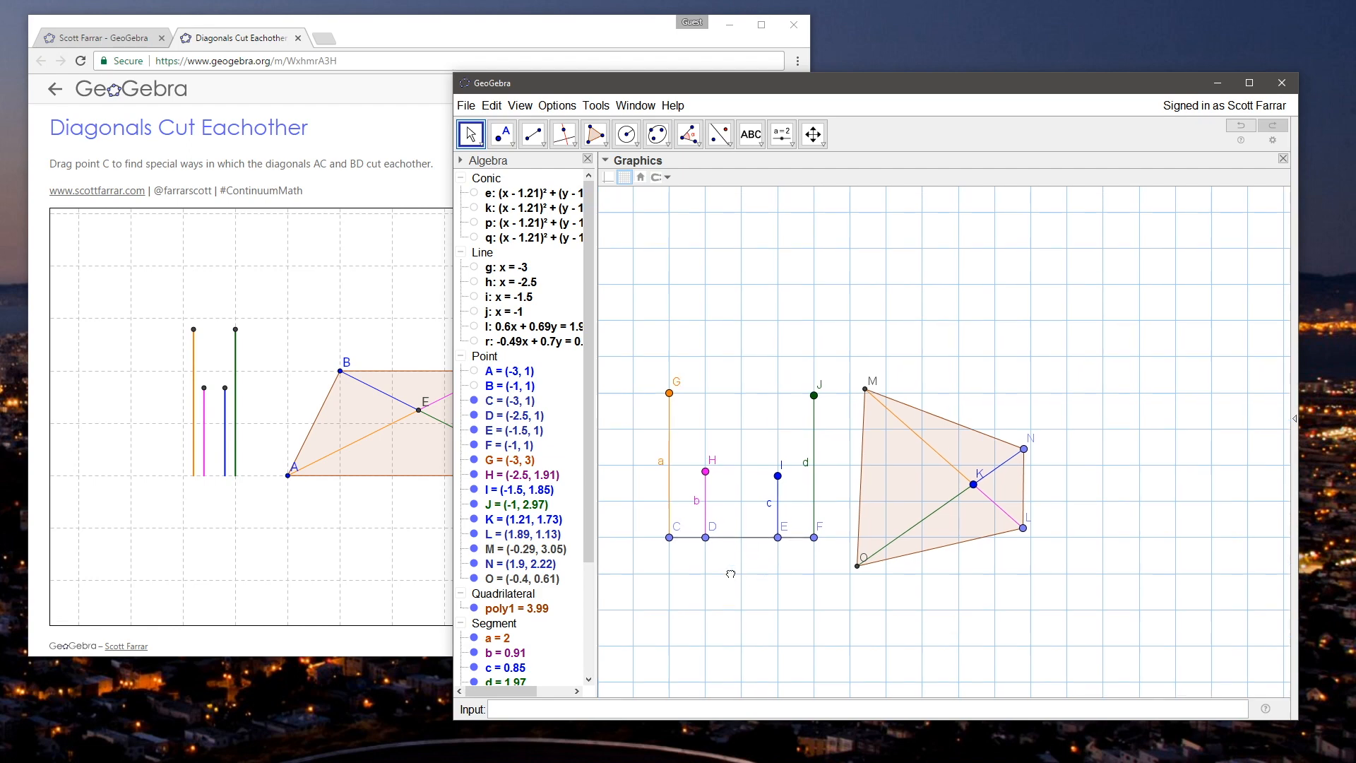
drag(864, 522, 976, 469)
scroll(847, 561, up, 2)
scroll(848, 561, up, 3)
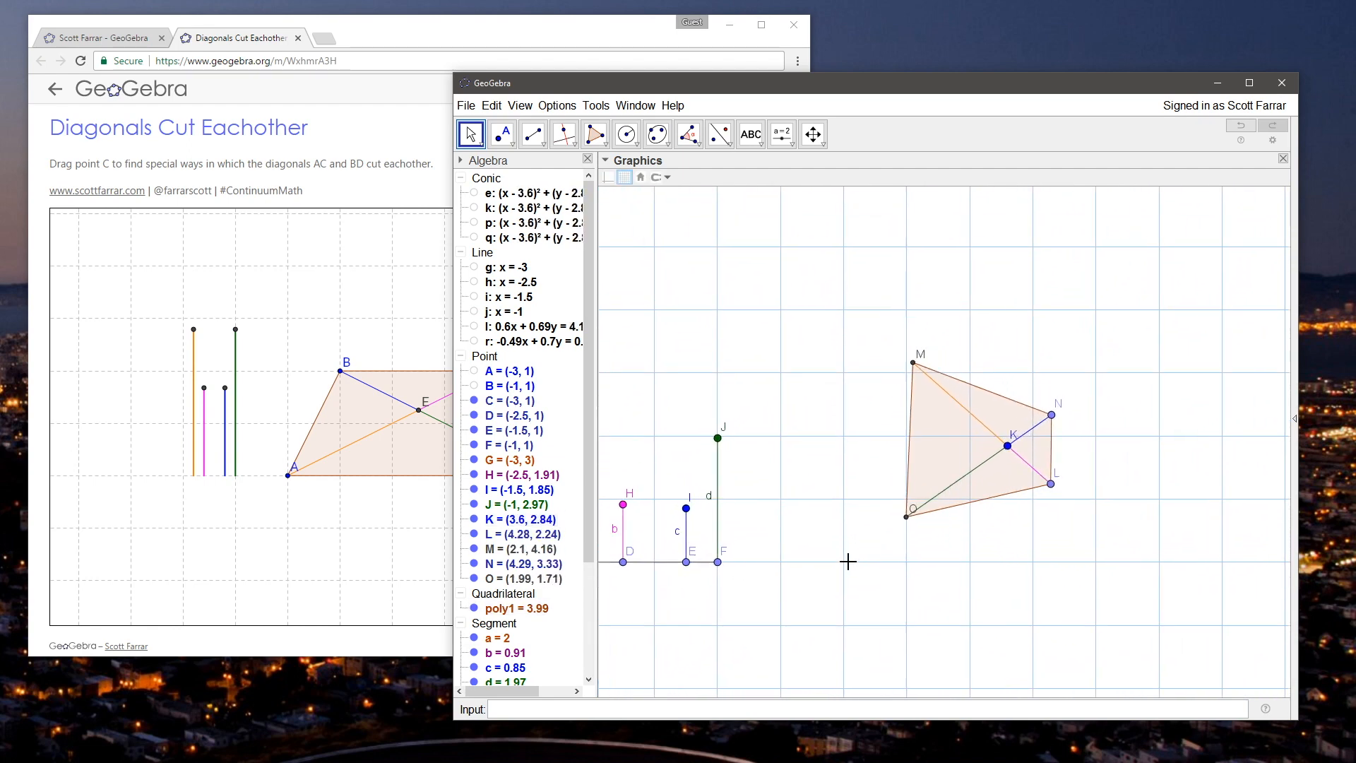
drag(795, 469, 821, 474)
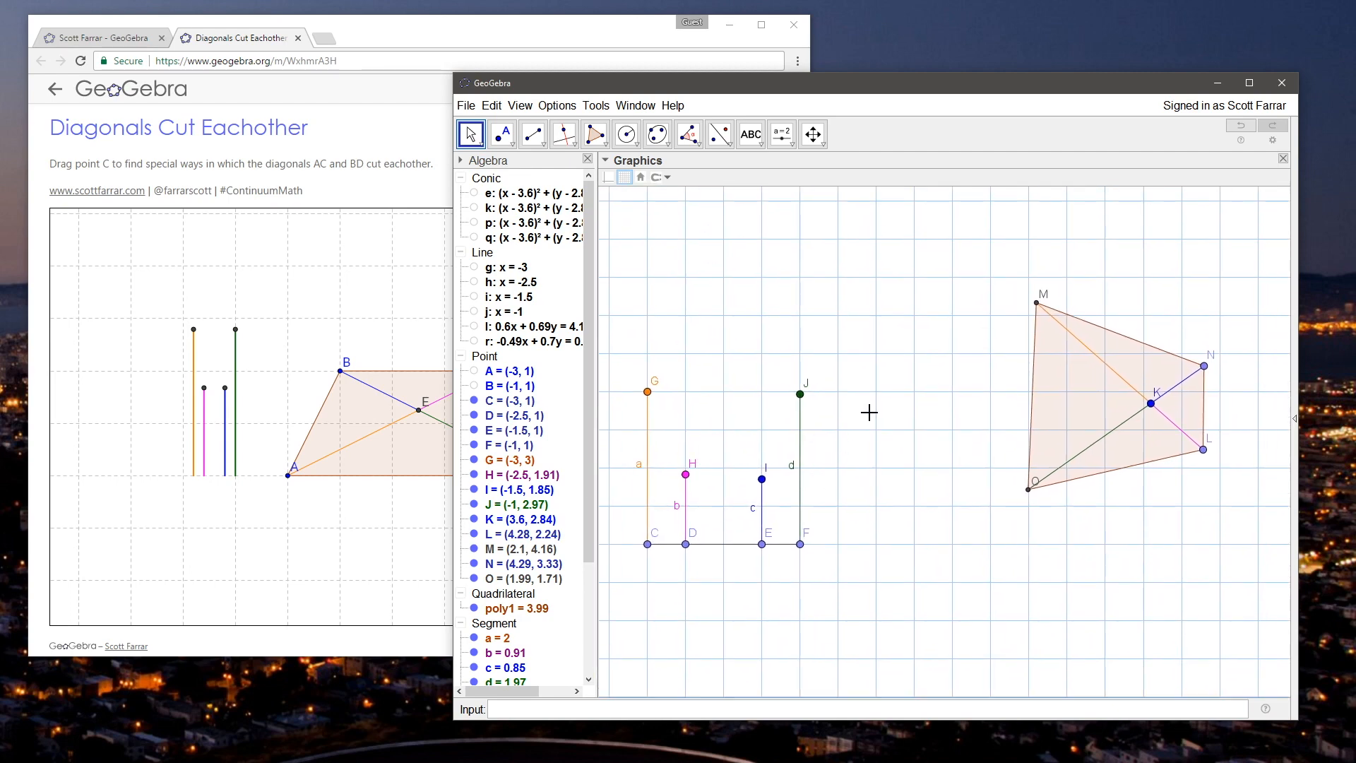
Step: Check the grid type and distance settings in the graphics view's preferences, leaving them as they are
right_click(851, 445)
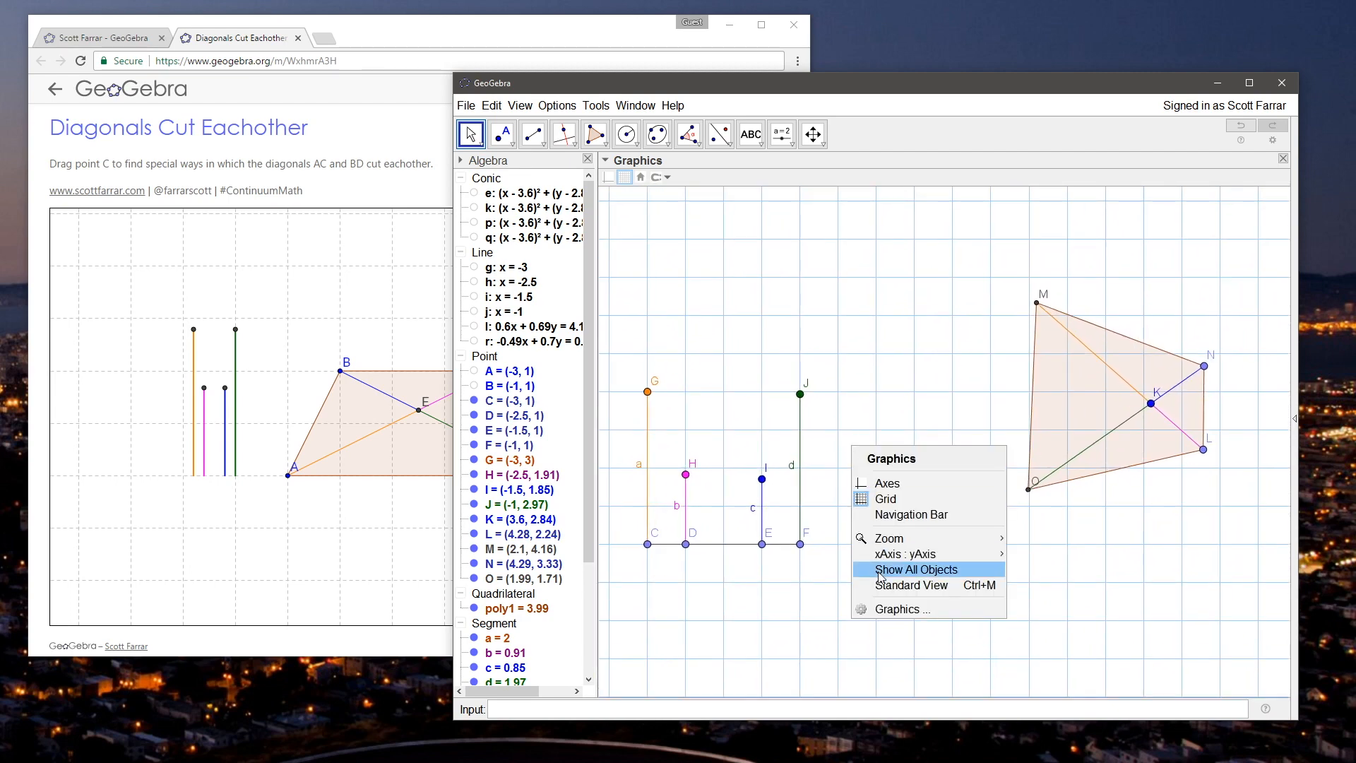
click(883, 610)
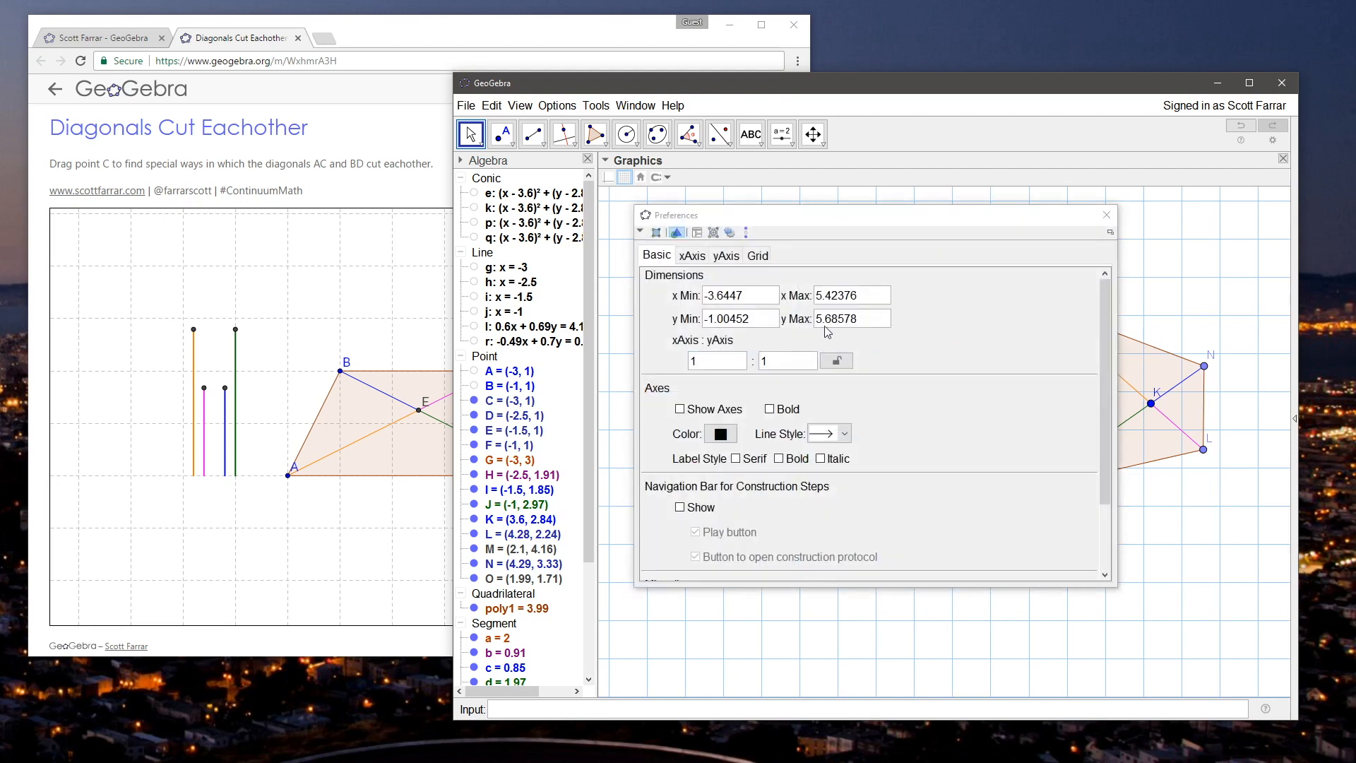
click(733, 257)
click(757, 256)
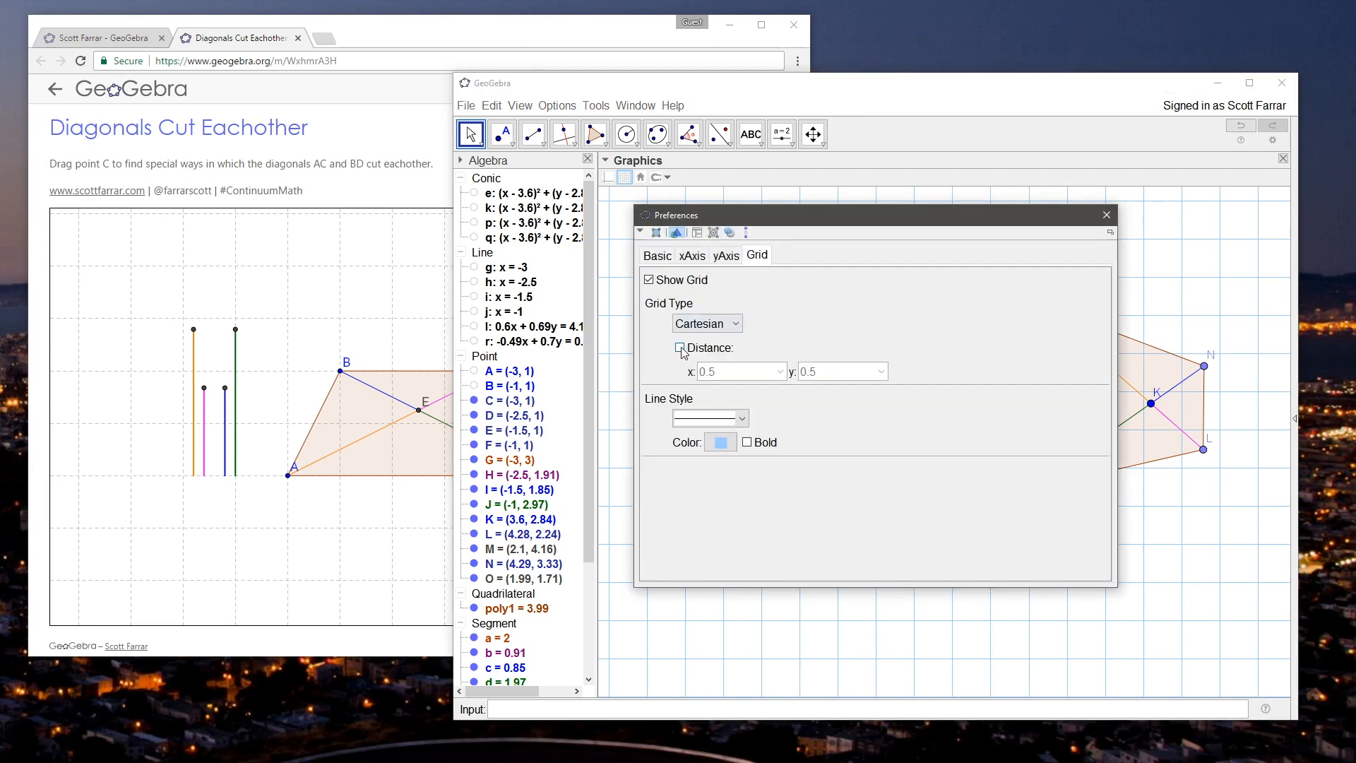
click(1106, 214)
Step: Move point K with the quadrilateral back to about (2.26, 2.11)
scroll(879, 547, up, 2)
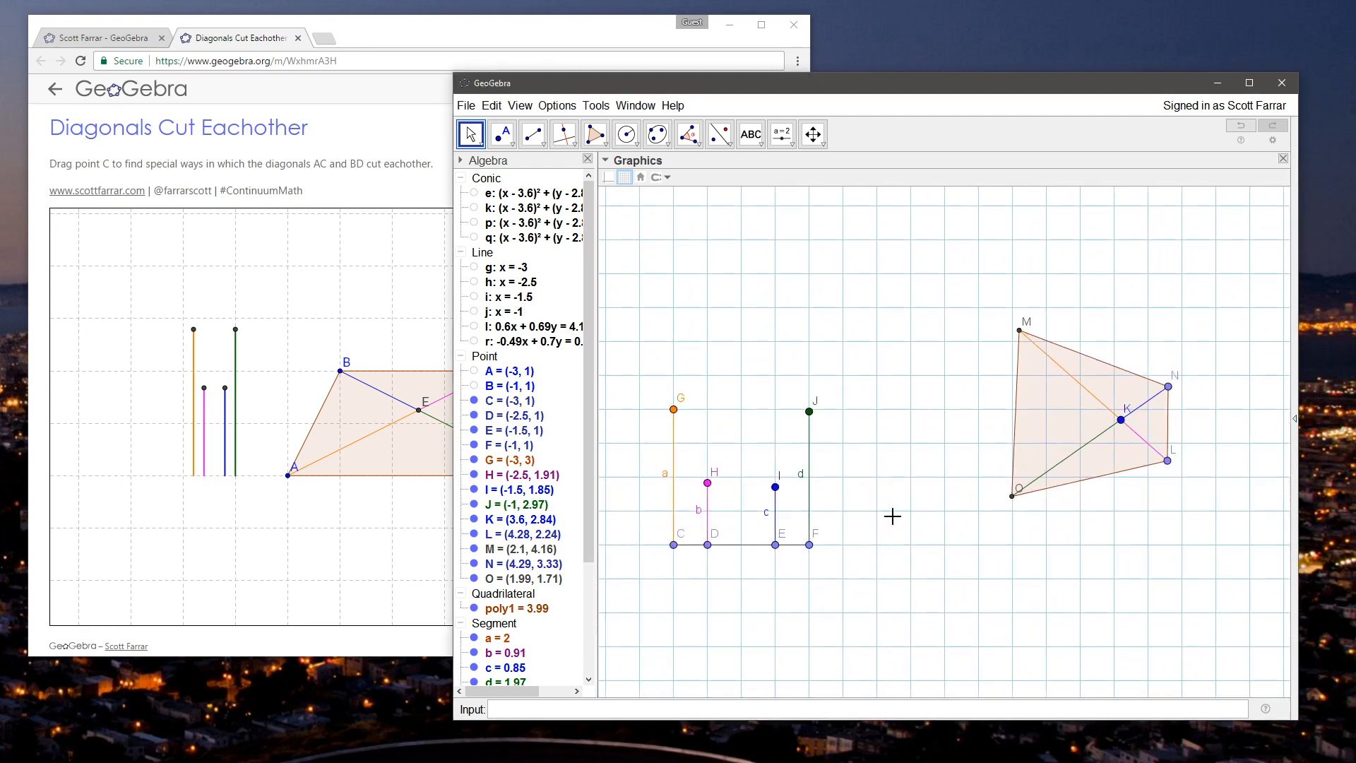
scroll(904, 449, down, 2)
click(1091, 417)
drag(1089, 416, 999, 467)
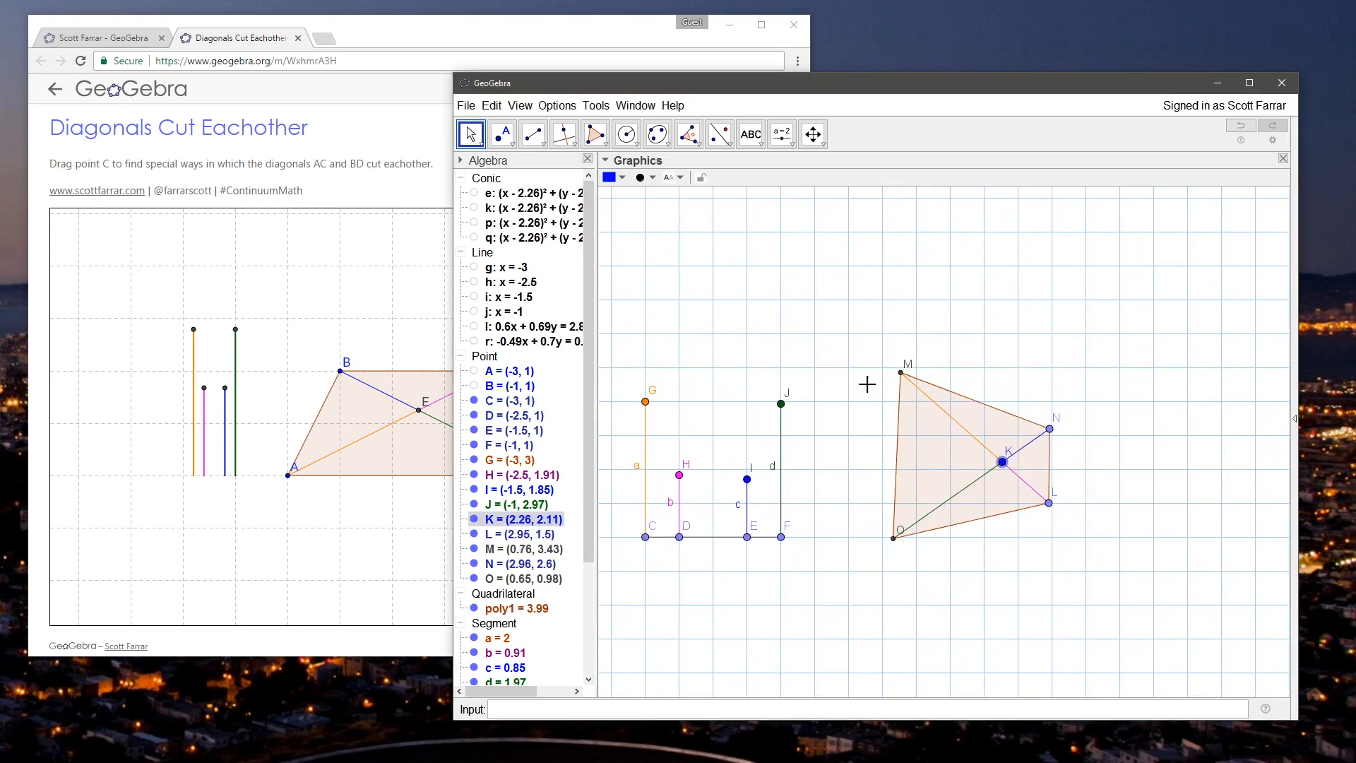
Step: Raise endpoint I to about (-1.5, 2.38) and lower endpoint J to about (-1, 2.92)
click(863, 386)
click(952, 440)
mouse_move(846, 392)
mouse_down()
mouse_move(865, 392)
mouse_move(866, 378)
mouse_up()
drag(768, 466, 762, 437)
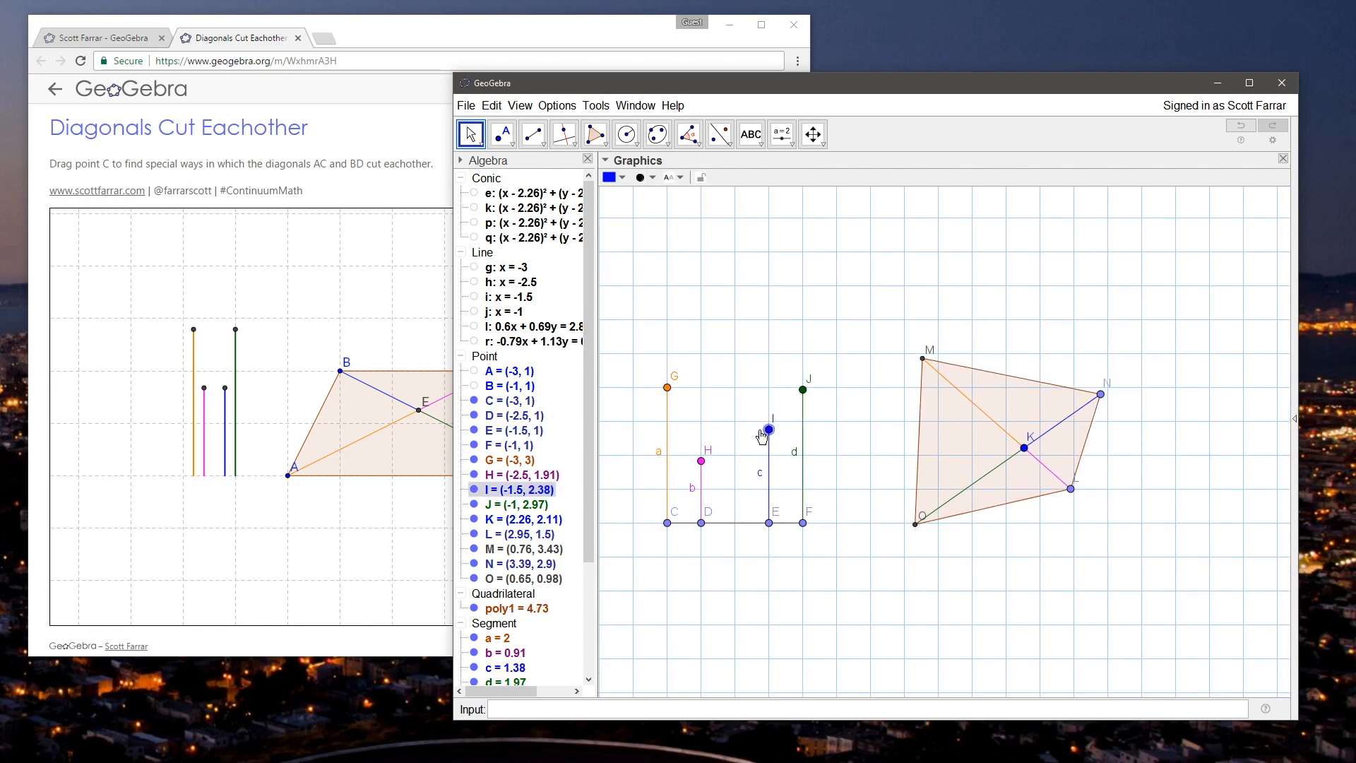
mouse_move(802, 389)
mouse_down()
mouse_move(801, 359)
mouse_move(801, 449)
mouse_move(801, 399)
mouse_up()
Step: Reposition the quadrilateral with K at about (2.42, 1.9), N at about (3.78, 2.1) and L at about (2.56, 1)
drag(1024, 450, 1012, 452)
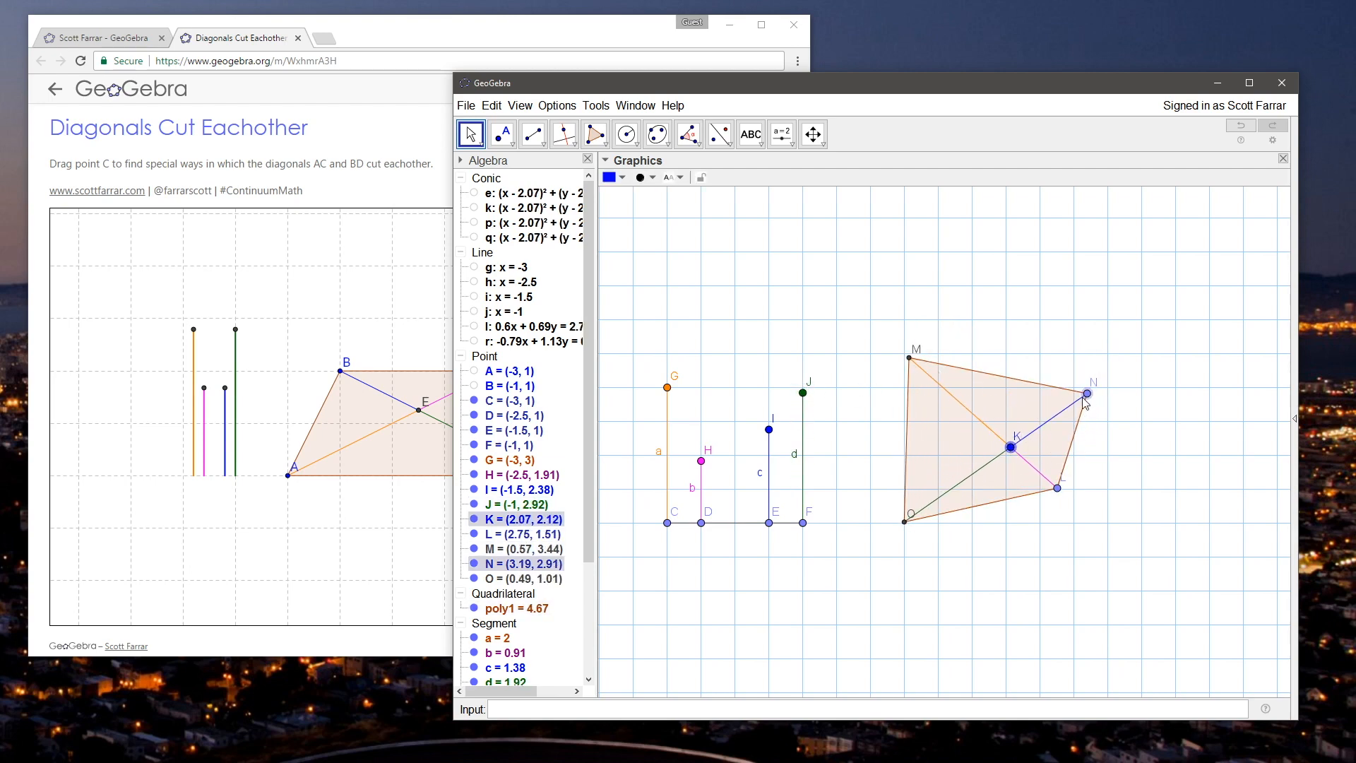
drag(1087, 394, 1096, 438)
drag(1010, 447, 1034, 462)
drag(1076, 507, 1045, 524)
click(850, 500)
drag(729, 387, 727, 394)
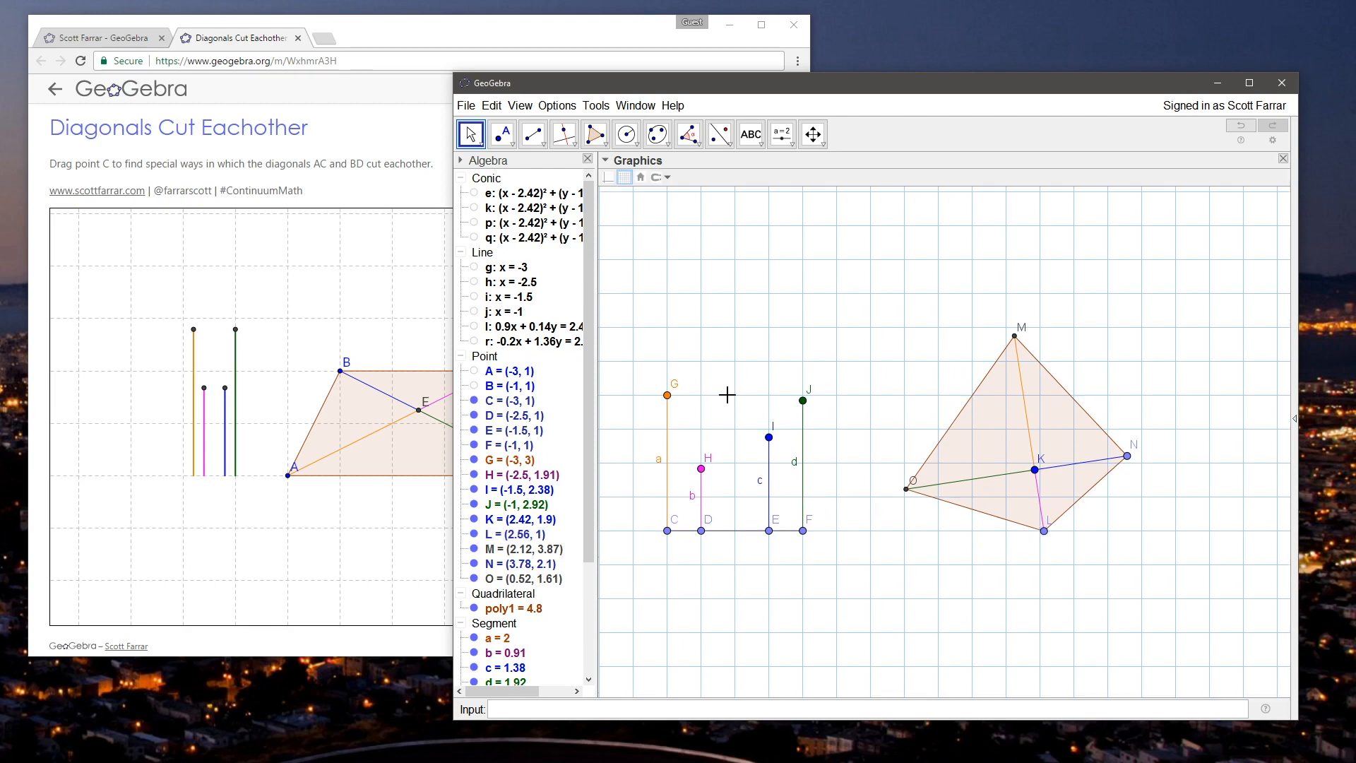
Step: Hide the labels of endpoints G, H, I and J
click(509, 460)
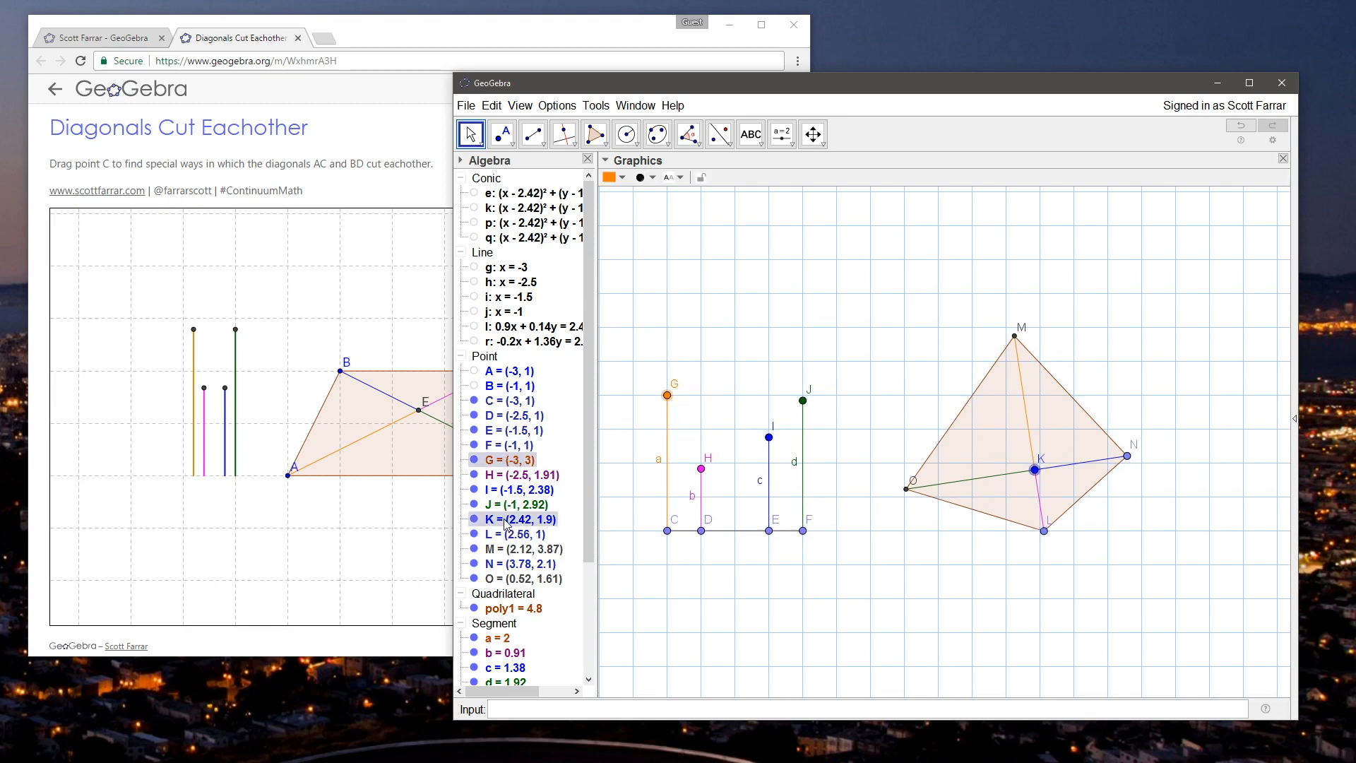
shift+click(512, 504)
right_click(512, 505)
click(597, 582)
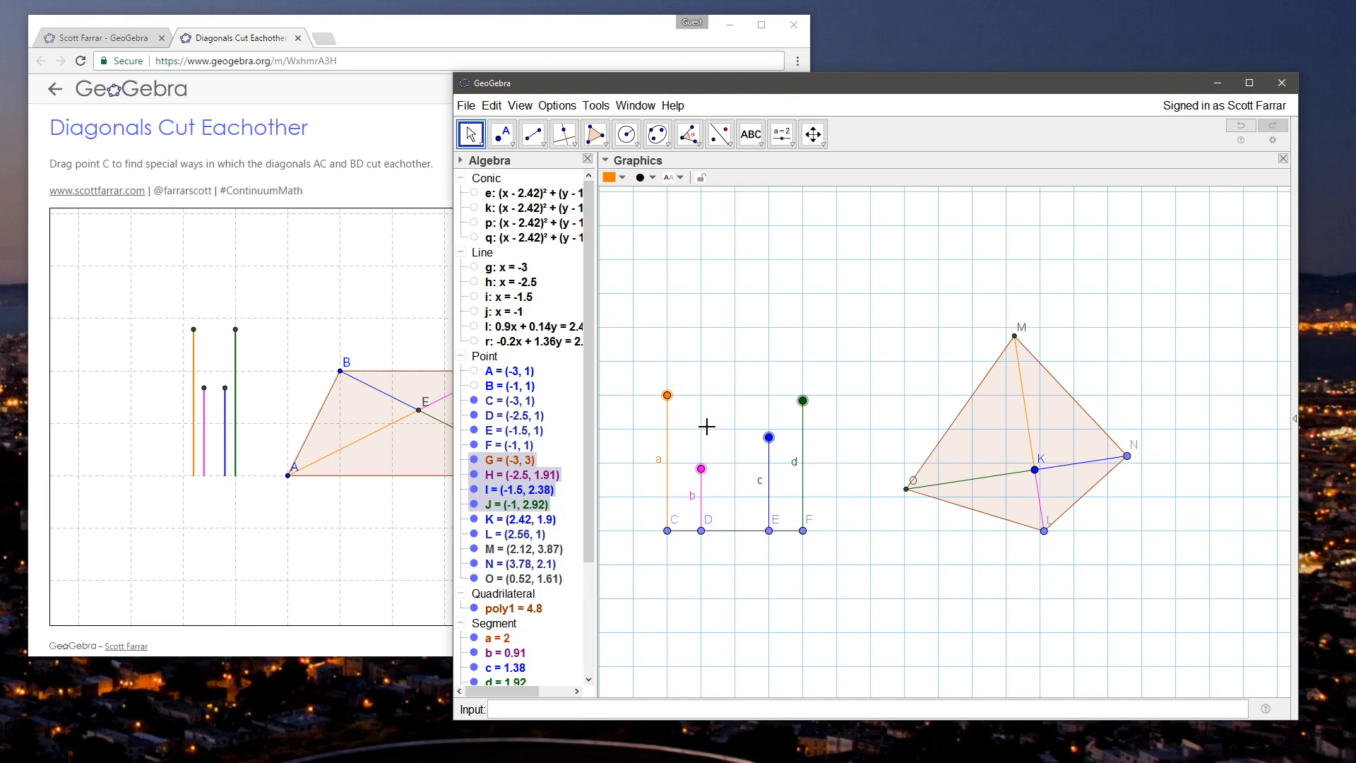
click(722, 400)
Step: Raise endpoint H to about (-2.5, 2.16), and hide the base segment with points C, D, E and F
mouse_move(700, 468)
mouse_down()
mouse_move(706, 395)
mouse_move(699, 455)
mouse_up()
drag(641, 513, 830, 544)
right_click(514, 401)
click(565, 445)
click(698, 345)
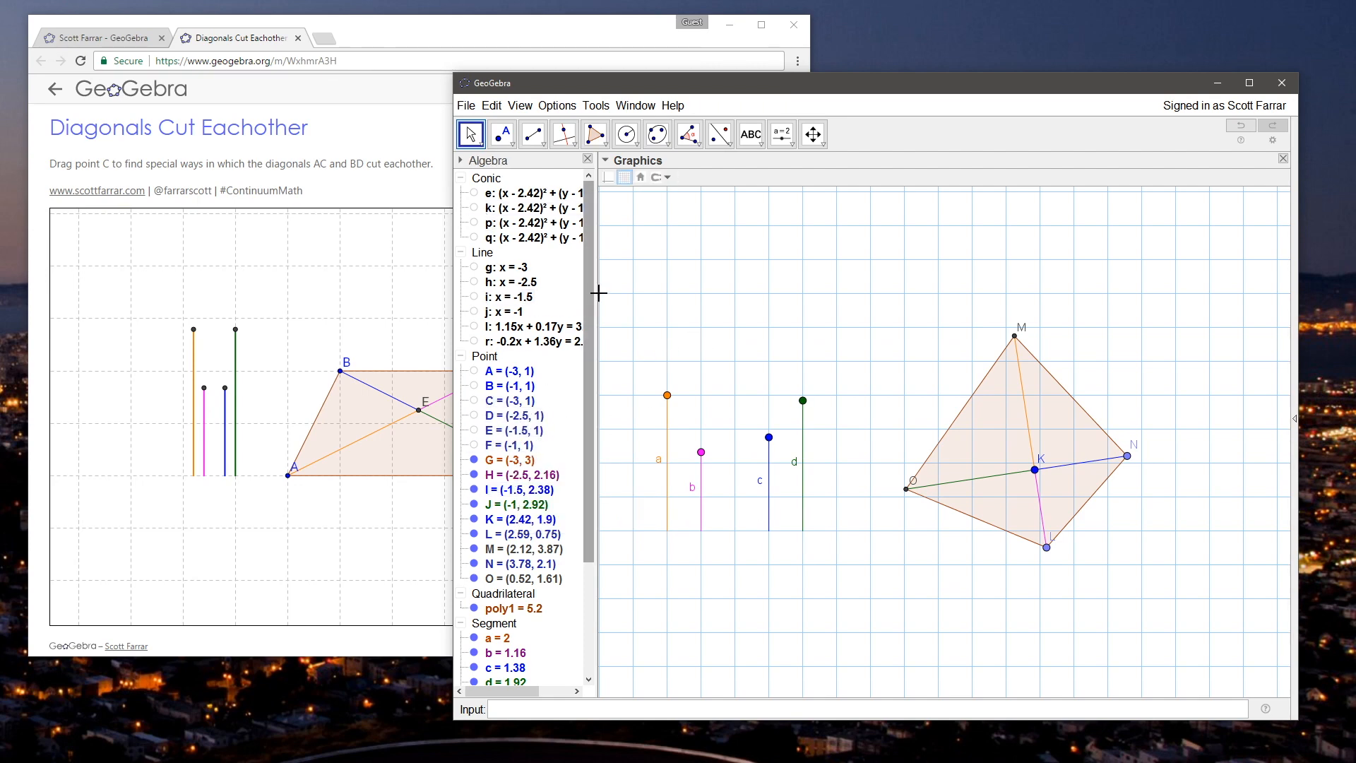
Step: Show the four base points C, D, E and F of segments a to d, leaving base segment f hidden
drag(586, 374, 586, 489)
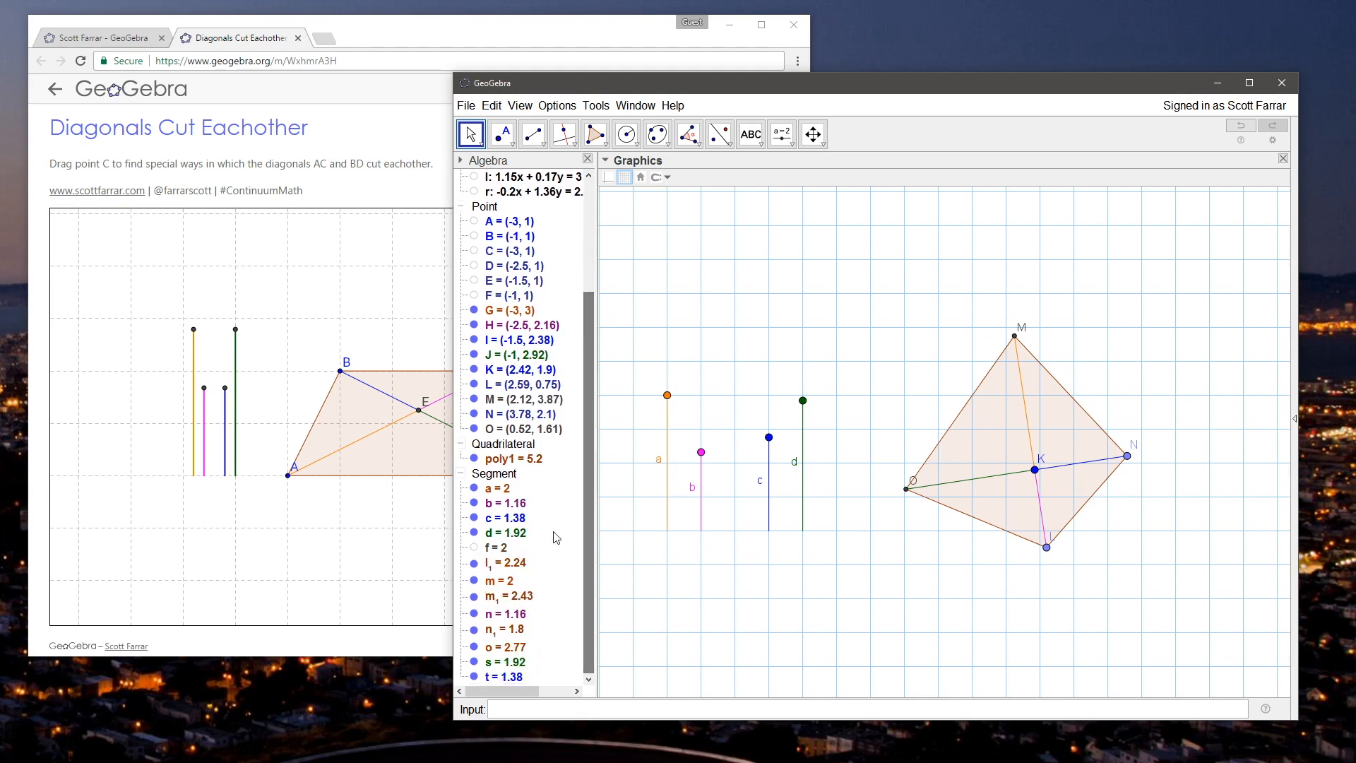
click(473, 548)
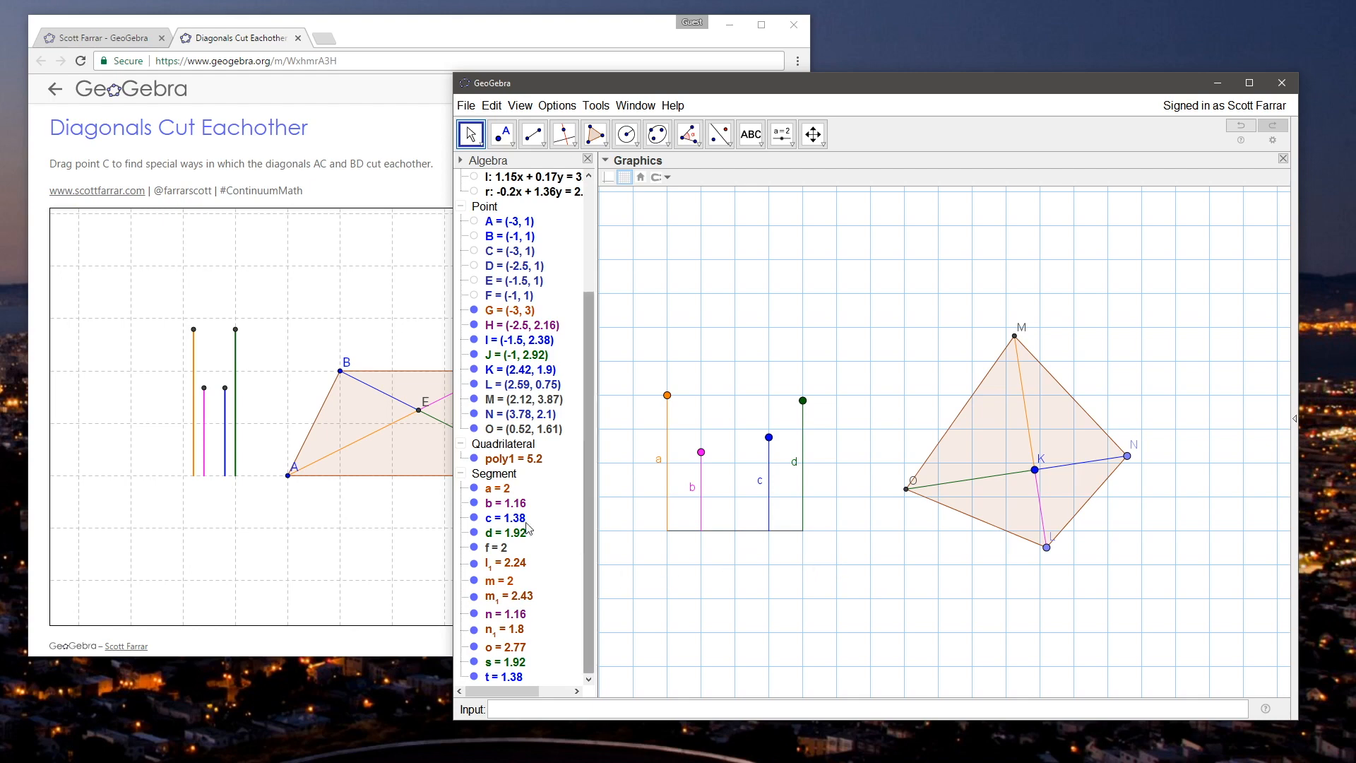
click(492, 550)
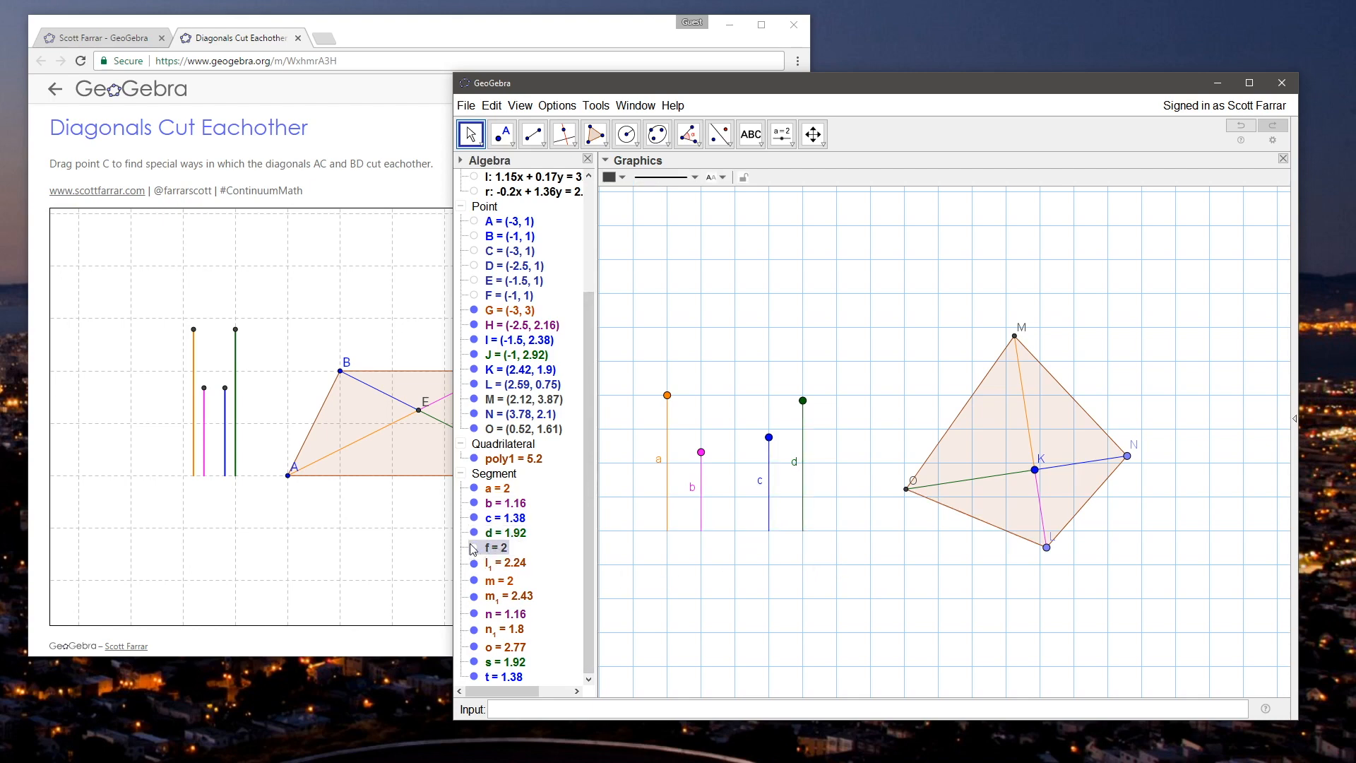
click(519, 252)
shift+click(500, 292)
right_click(503, 279)
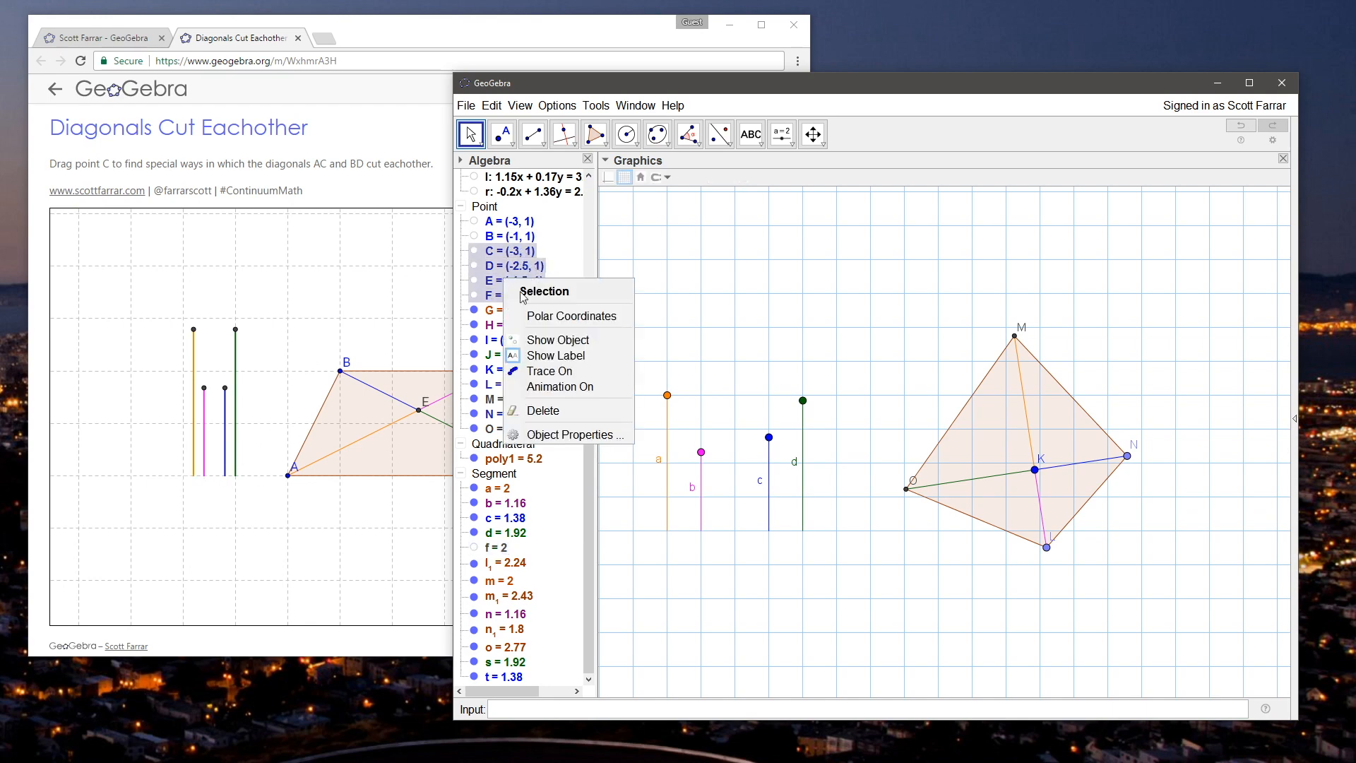
click(557, 340)
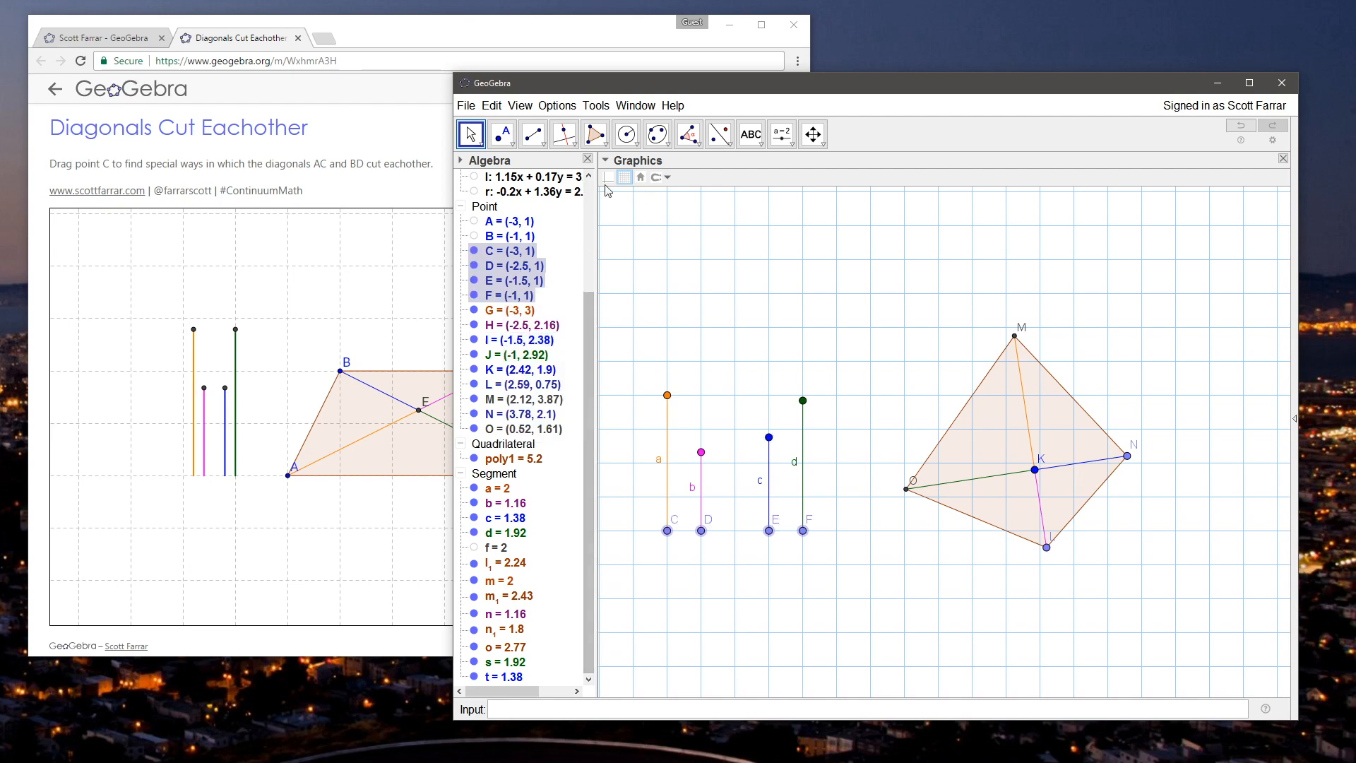
Step: Color base points C, D, E and F black and set their point size to 2
right_click(511, 276)
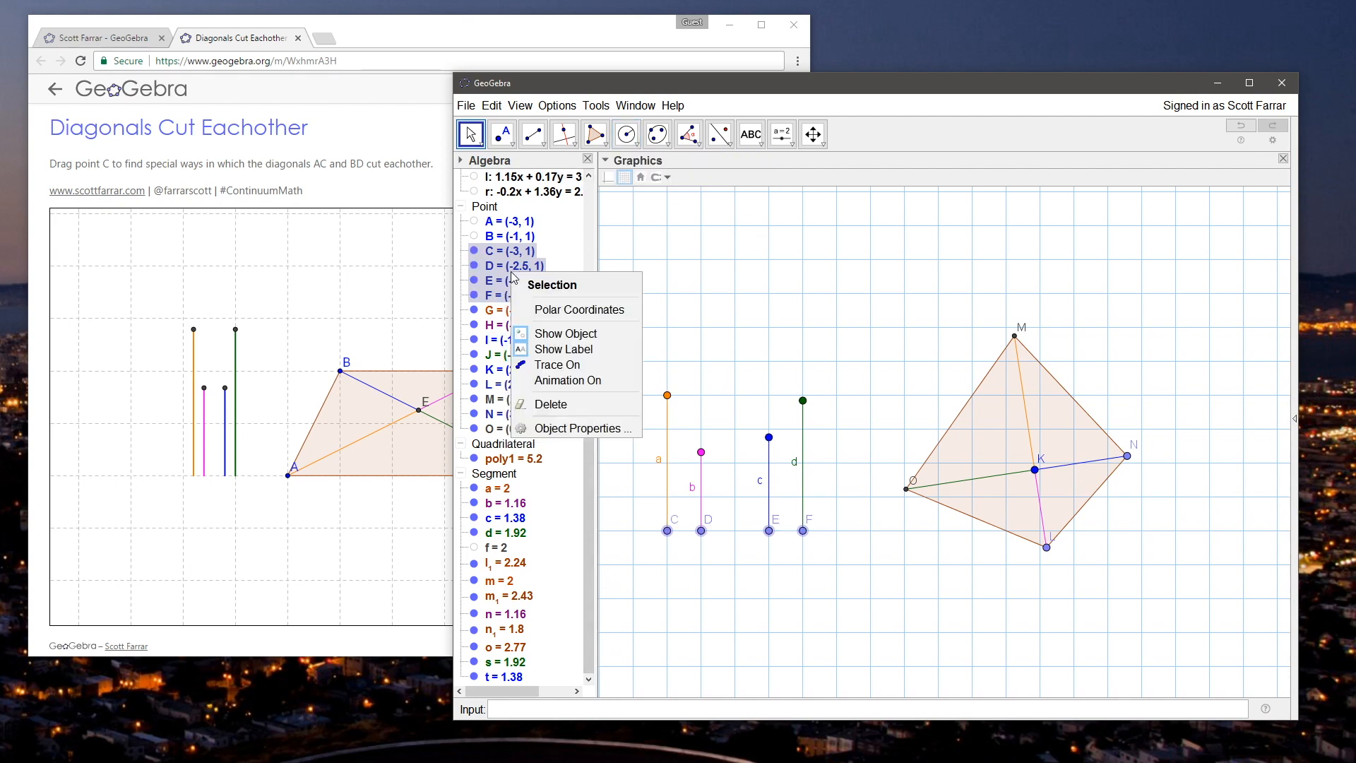
click(573, 428)
click(786, 259)
click(816, 260)
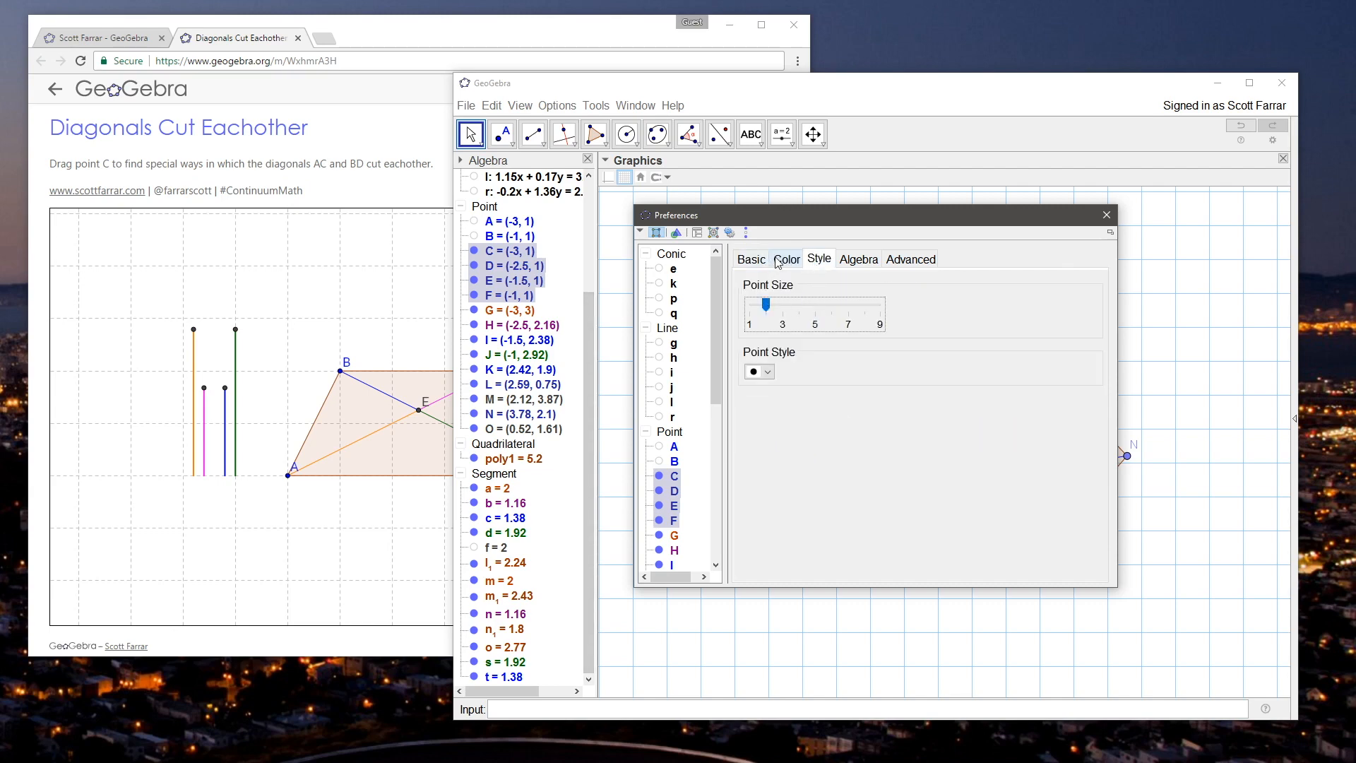
click(777, 261)
click(750, 384)
Step: Hide the labels of base points C, D, E and F and close their properties
drag(778, 212, 923, 207)
click(898, 257)
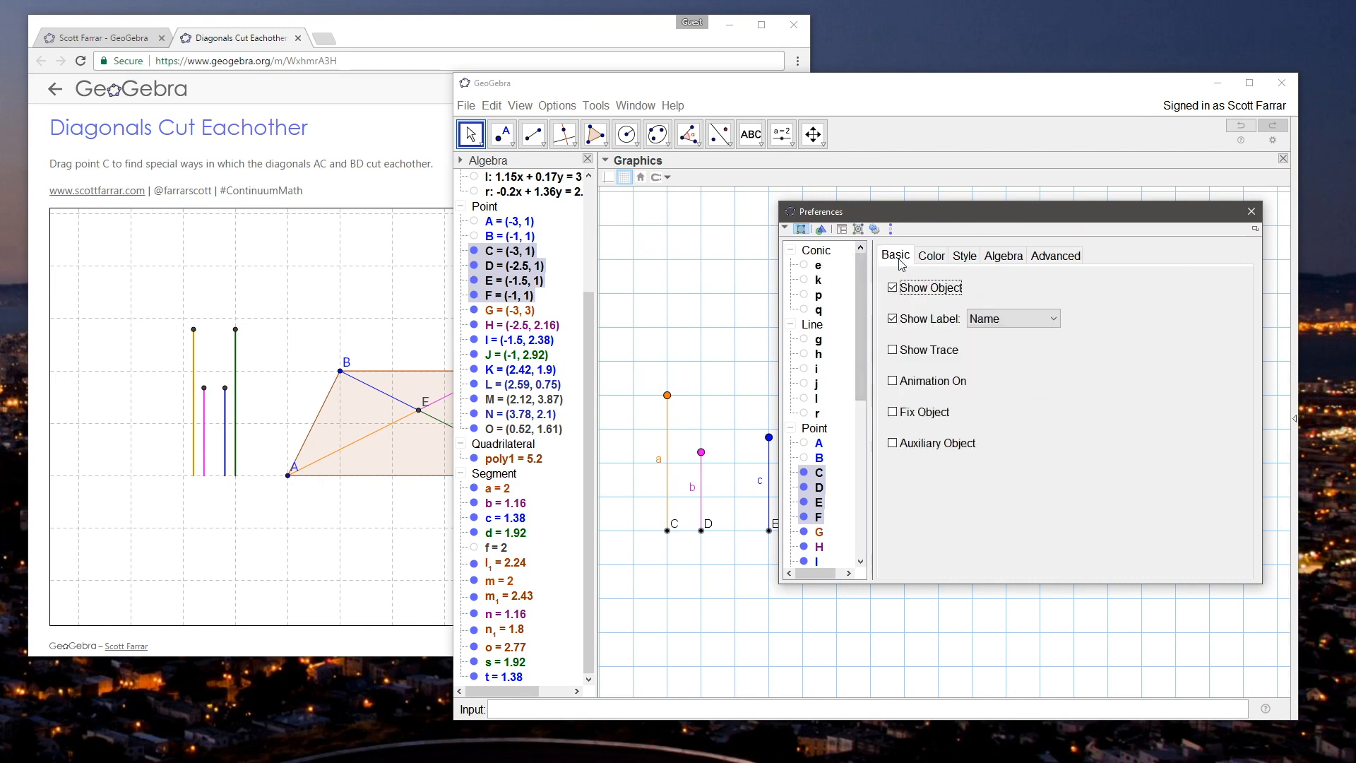
drag(930, 218, 874, 261)
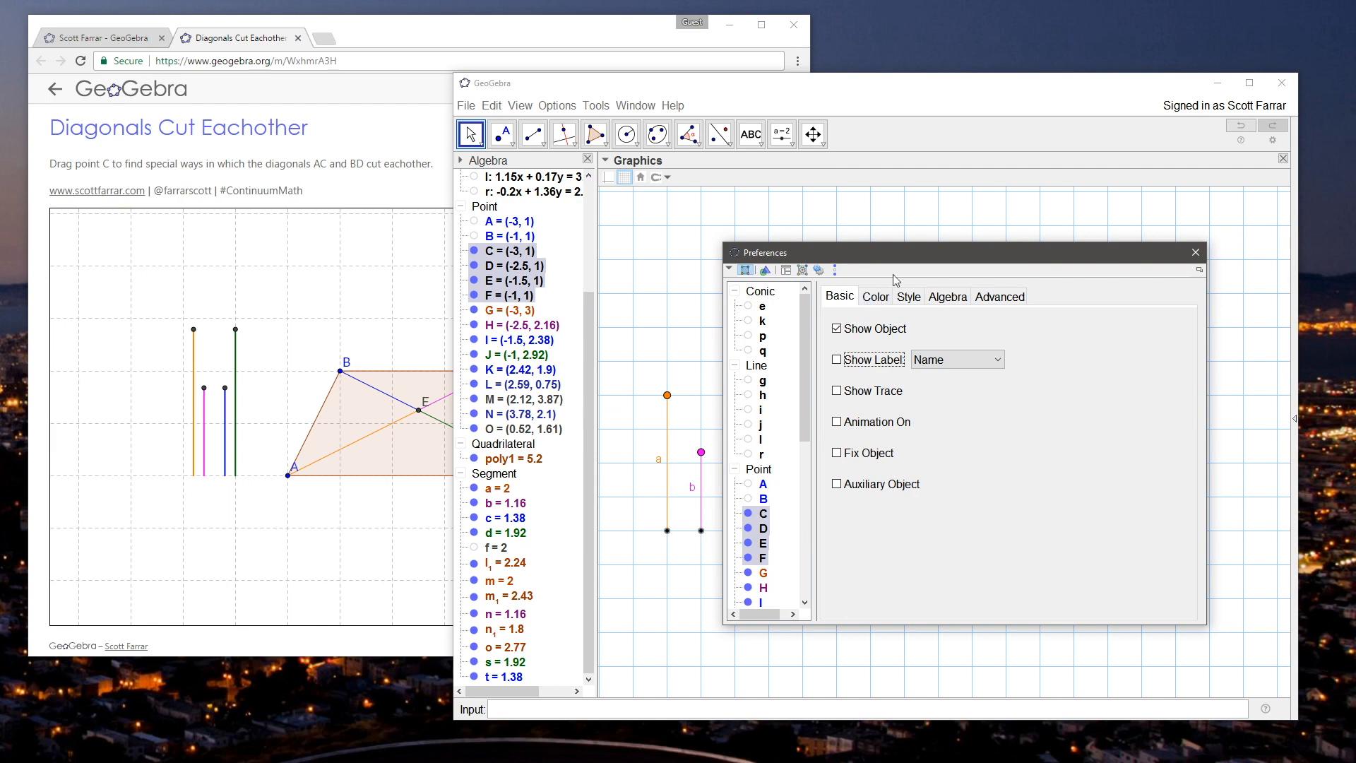
drag(907, 261, 862, 271)
click(1152, 265)
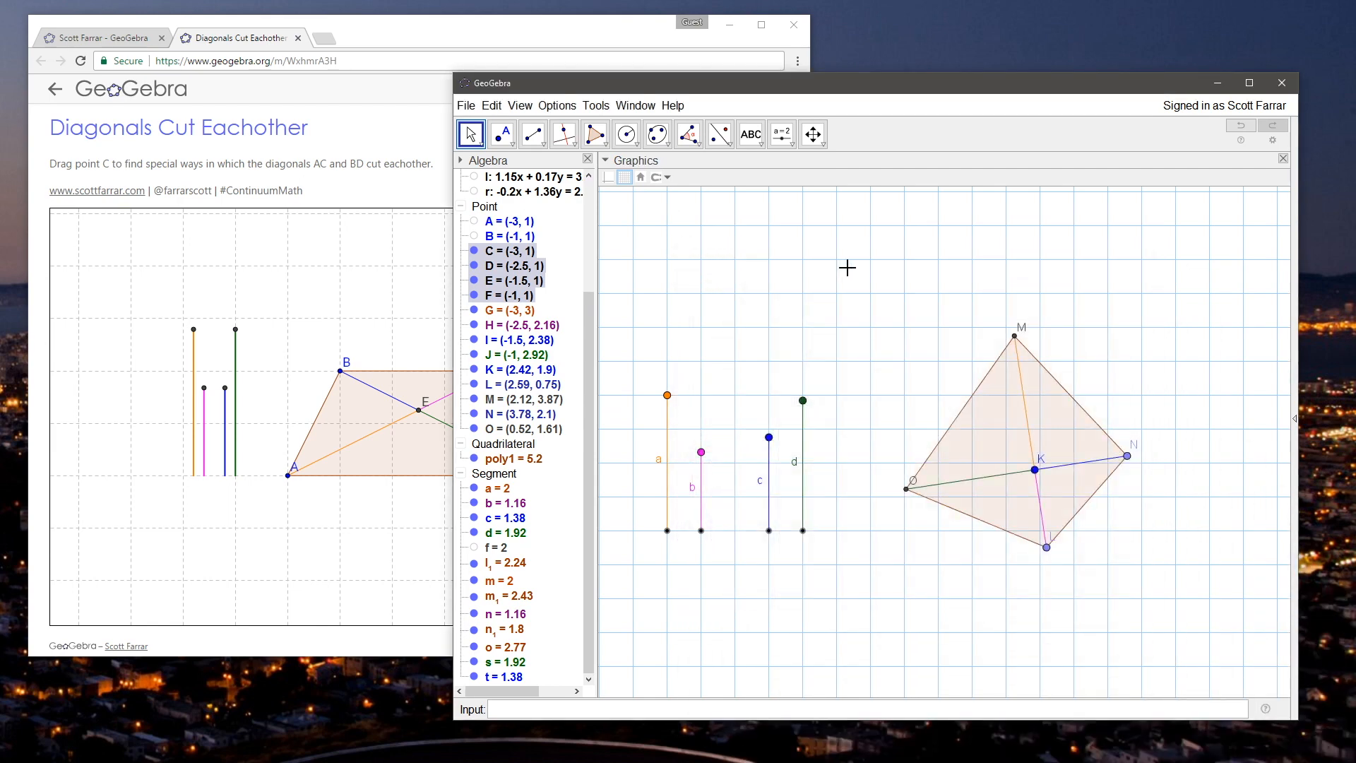
Step: Rename diagonal intersection point K as E
right_click(1035, 469)
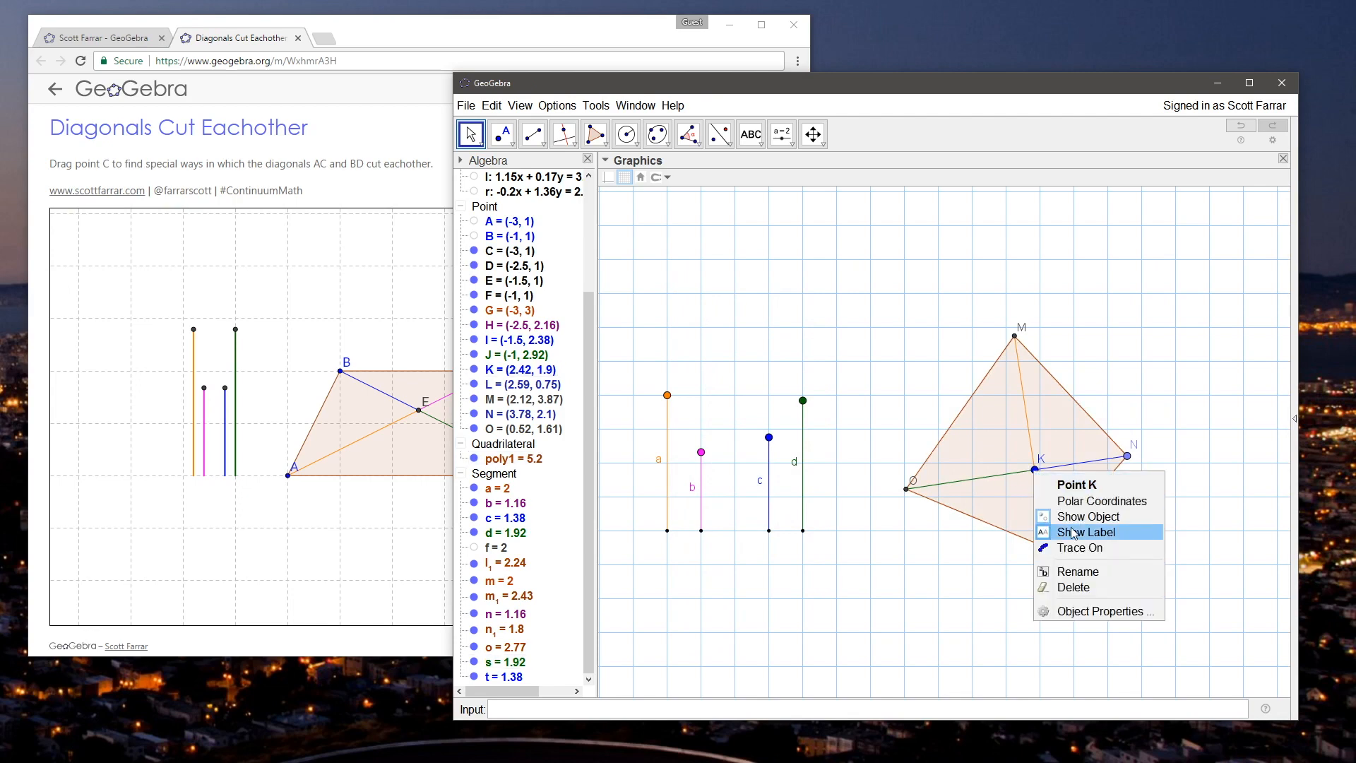
click(1075, 571)
text(E)
click(934, 427)
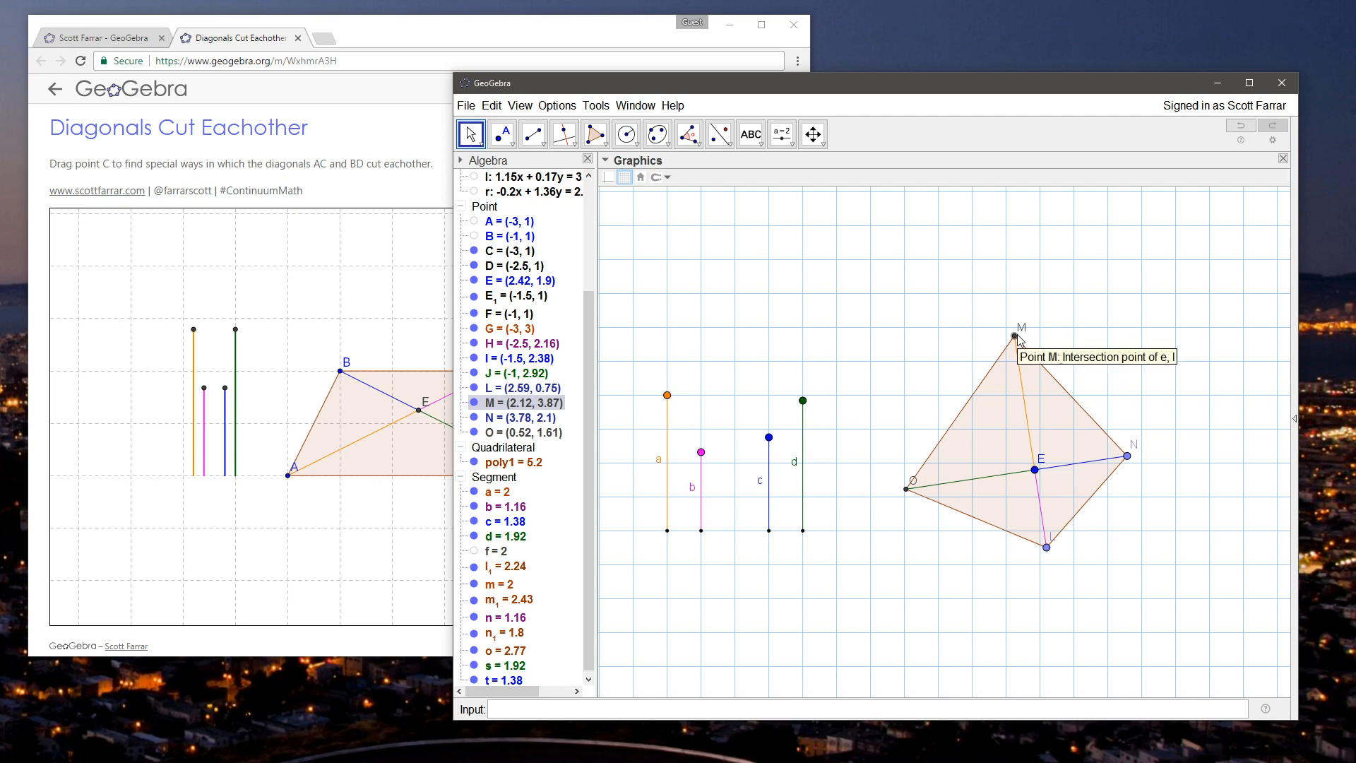
Step: Rearrange the quadrilateral with N at about (1.09, 2.68), L at about (3.28, 2.55) and E at about (2.27, 1.97)
mouse_move(1127, 457)
mouse_down()
mouse_move(1058, 396)
mouse_move(1119, 450)
mouse_up()
drag(853, 379, 863, 401)
drag(1056, 567, 1111, 533)
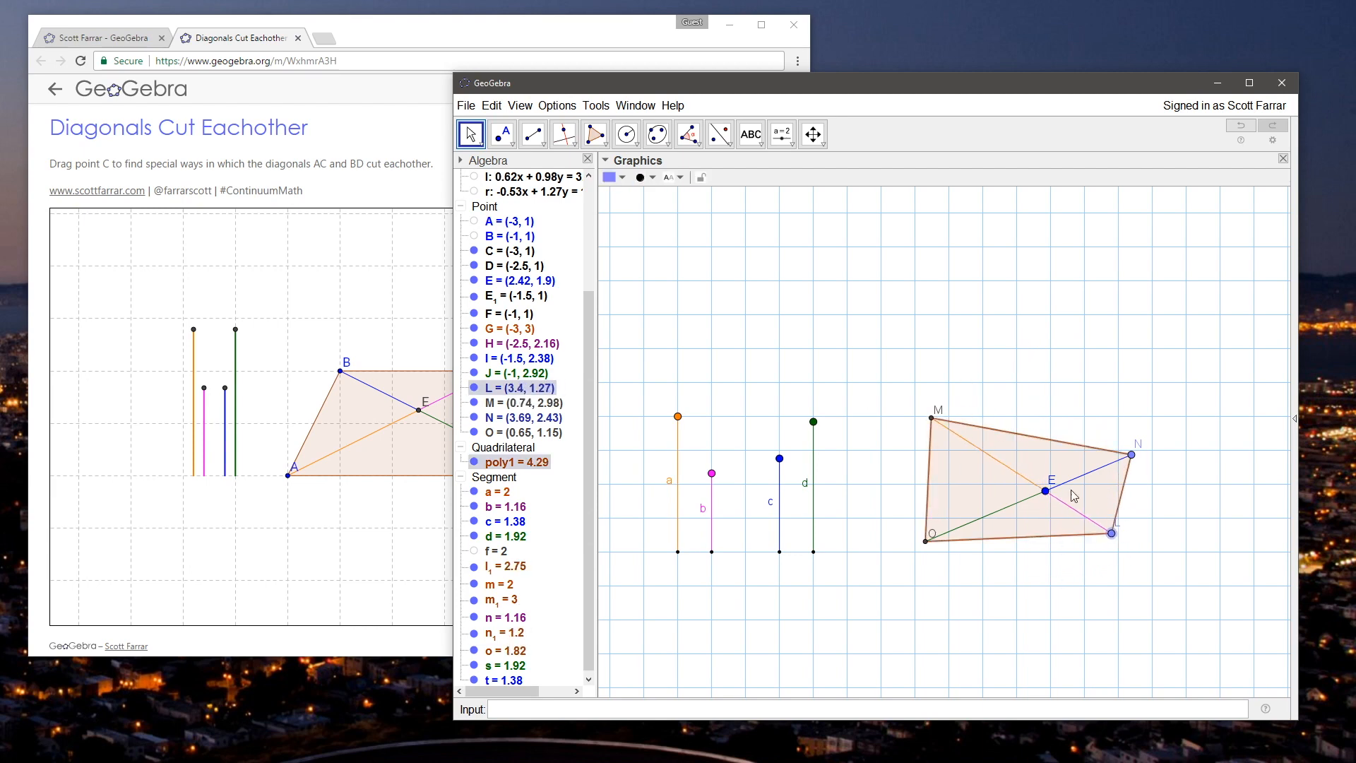
drag(1132, 455, 995, 412)
drag(1113, 533, 1115, 450)
drag(996, 414, 973, 431)
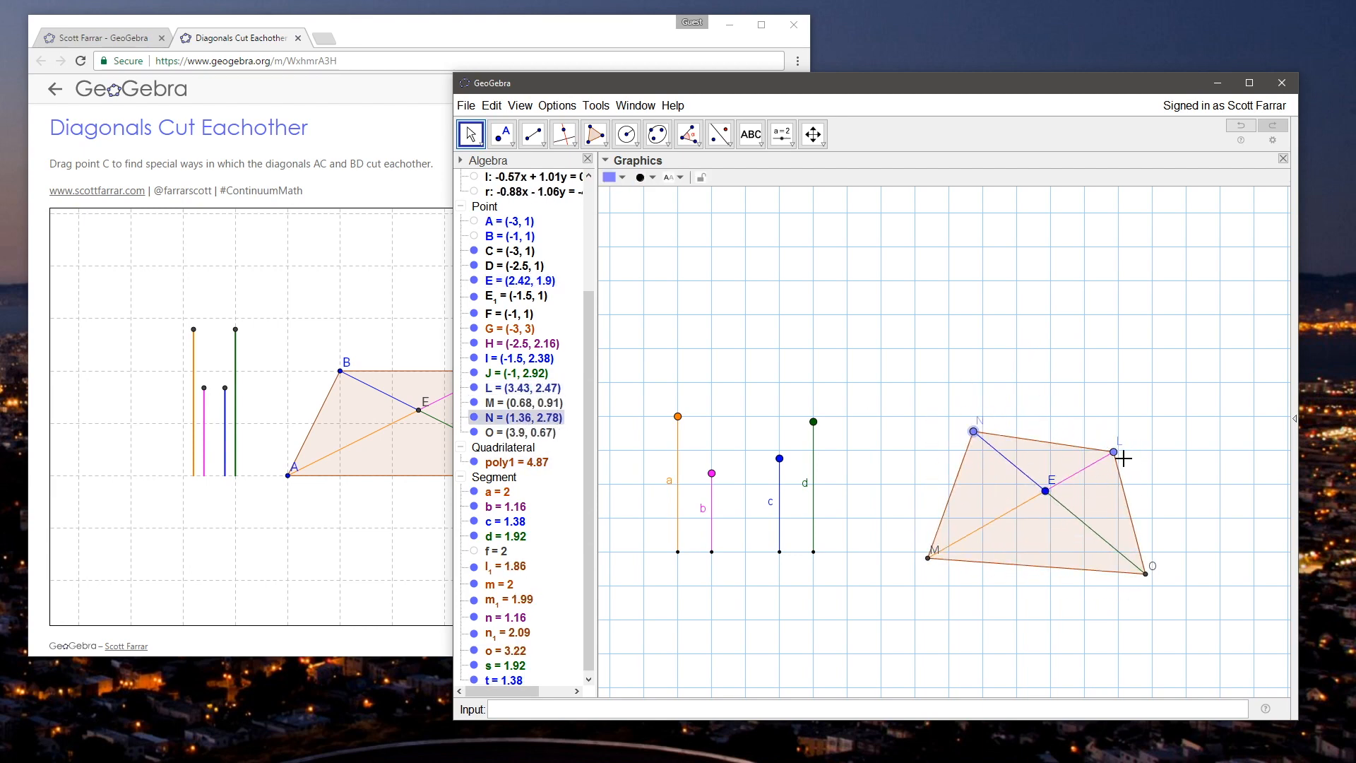
drag(908, 445, 952, 450)
drag(1032, 498, 1023, 494)
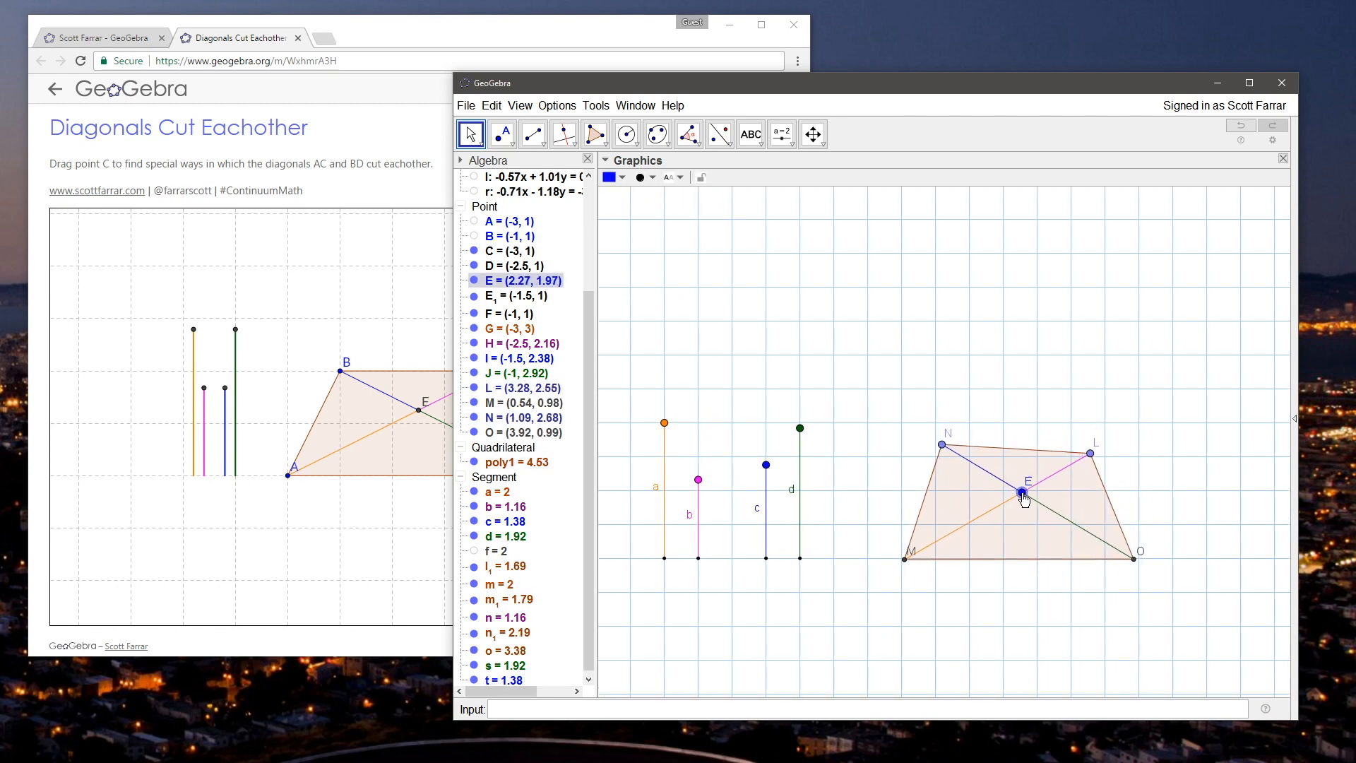
Step: Rename vertex N as B and vertex M as A
right_click(942, 445)
click(968, 560)
text(B)
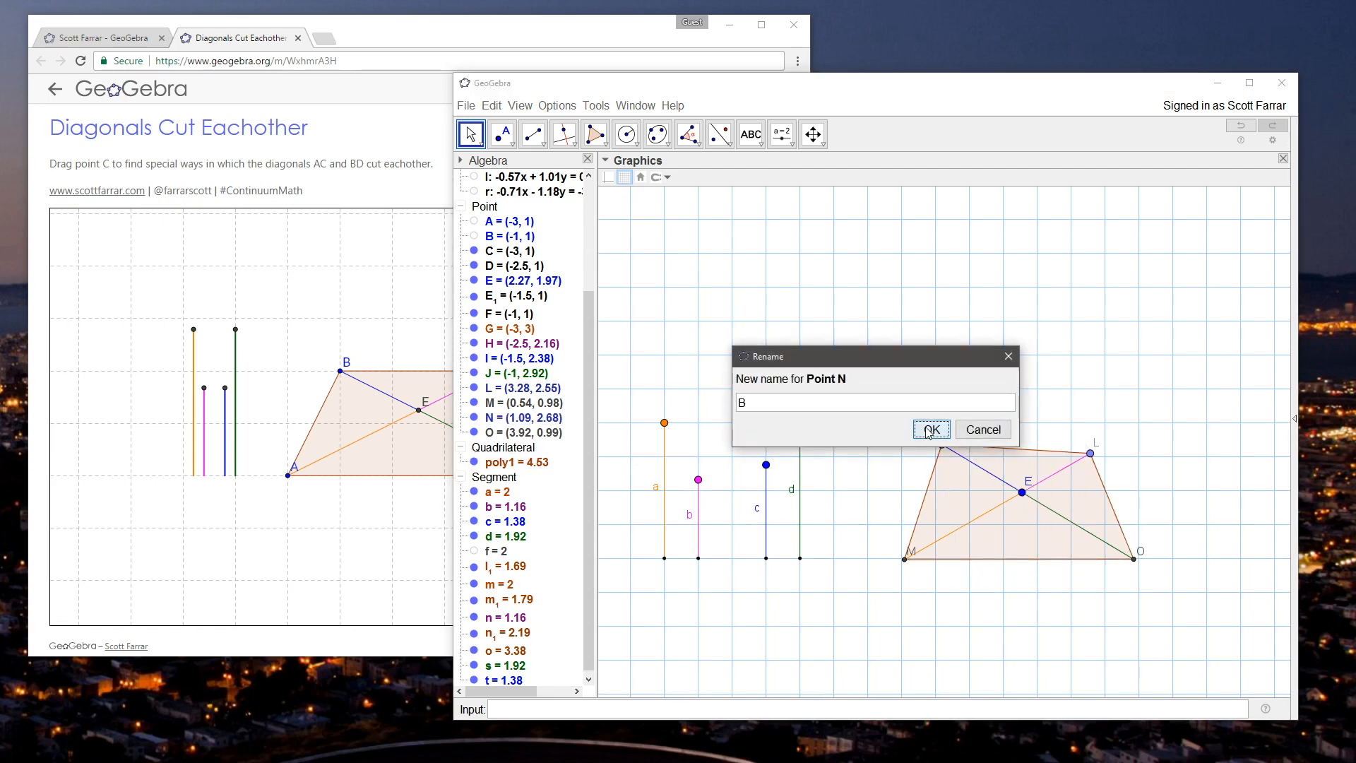
click(929, 430)
right_click(904, 560)
click(942, 656)
text(A)
click(930, 429)
Step: Rename vertex O as D and vertex L as C
right_click(1134, 559)
click(1171, 652)
text(D)
click(930, 429)
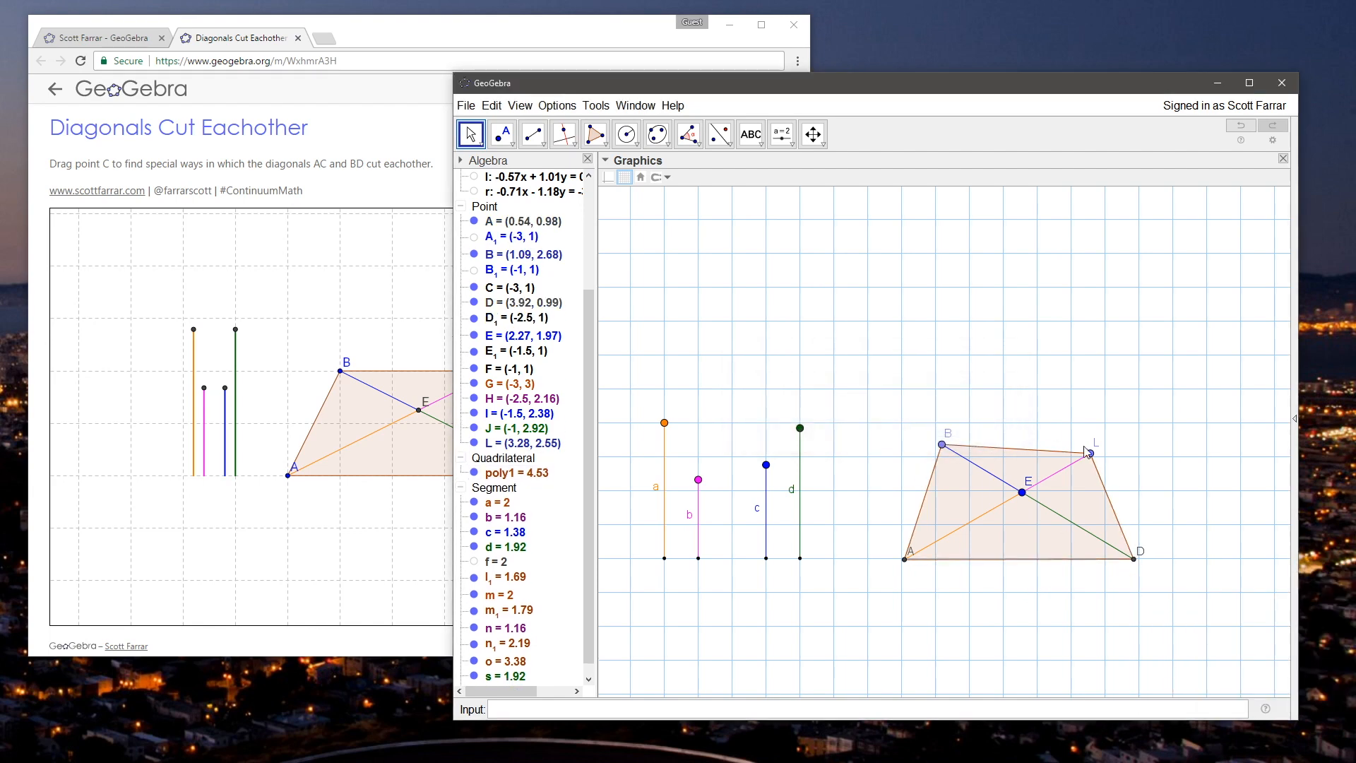
right_click(1090, 453)
click(1143, 569)
text(C)
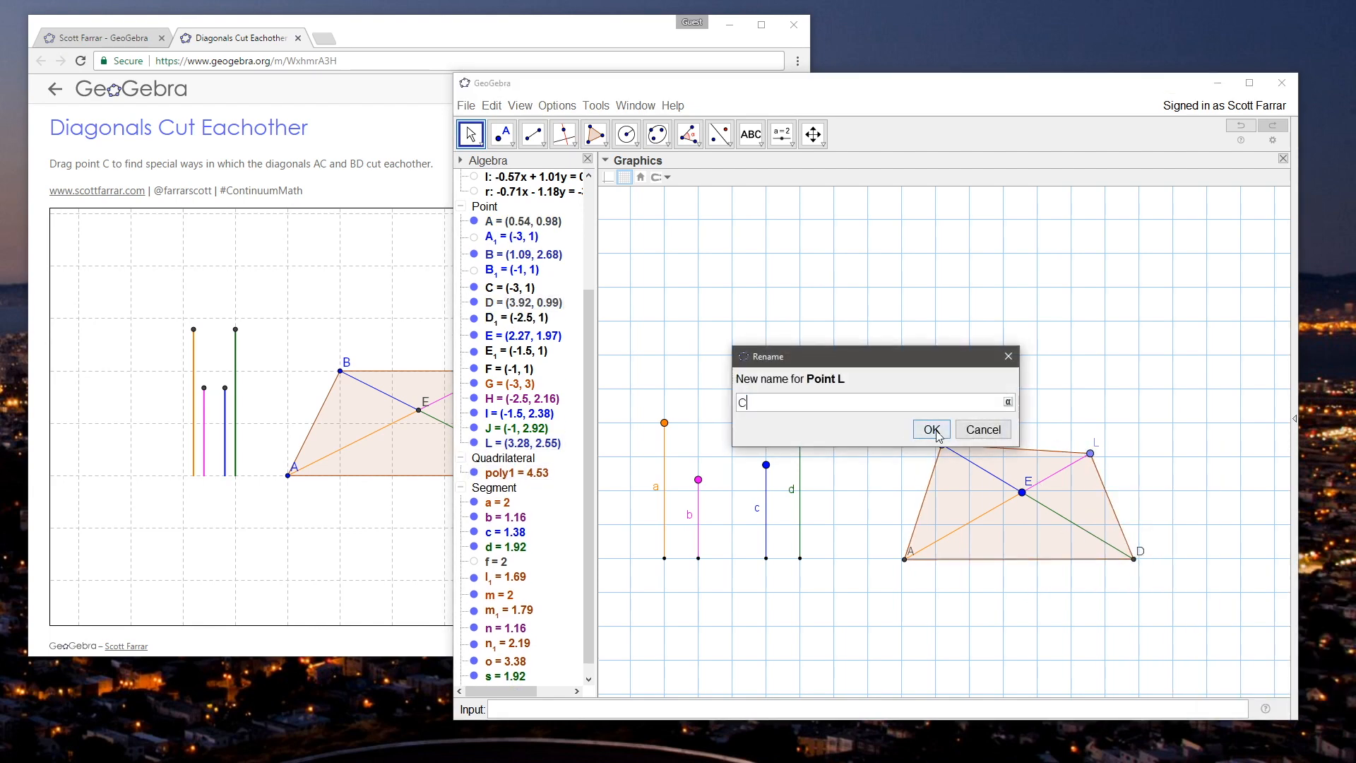
click(931, 428)
Step: Move E to (2, 2), and set segments c and d to length 2 and segments a and b to 1.5
drag(852, 400, 869, 393)
drag(1038, 486, 1023, 486)
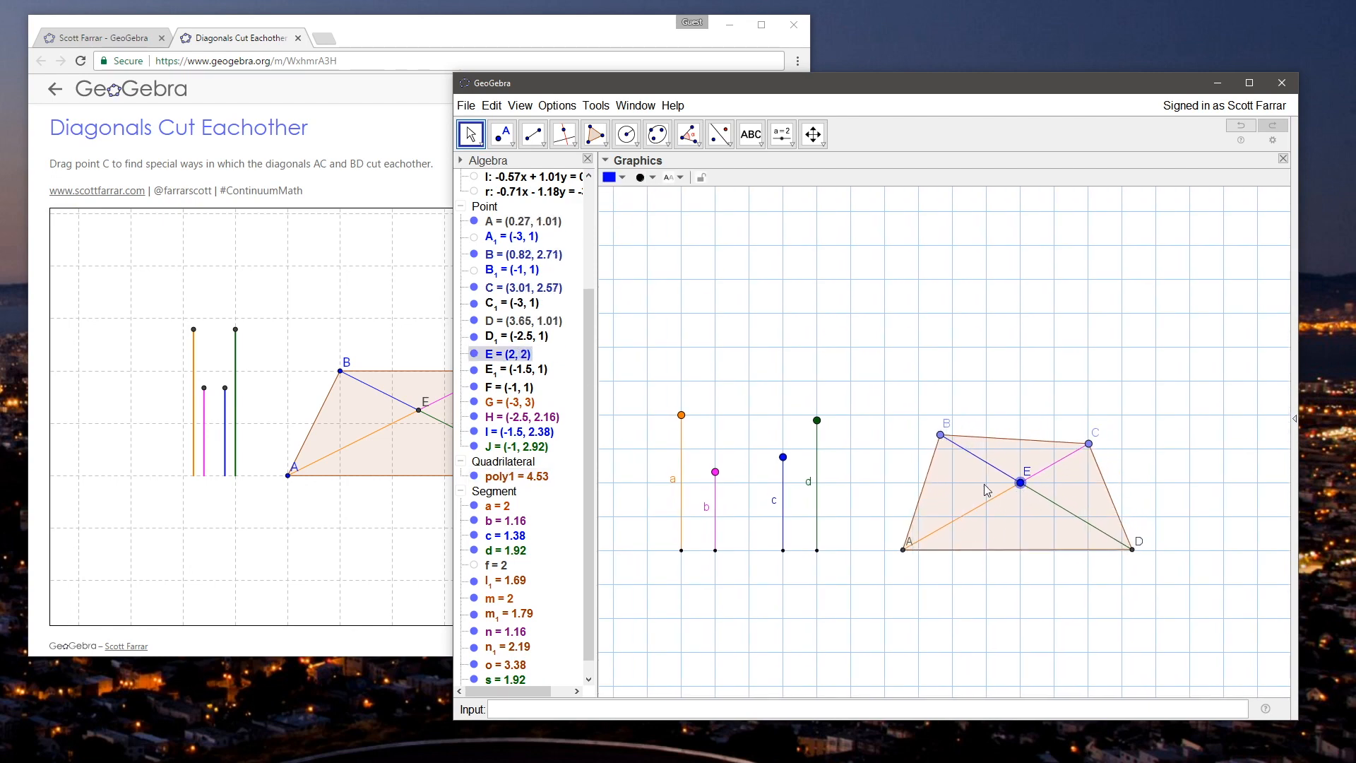
drag(783, 457, 786, 423)
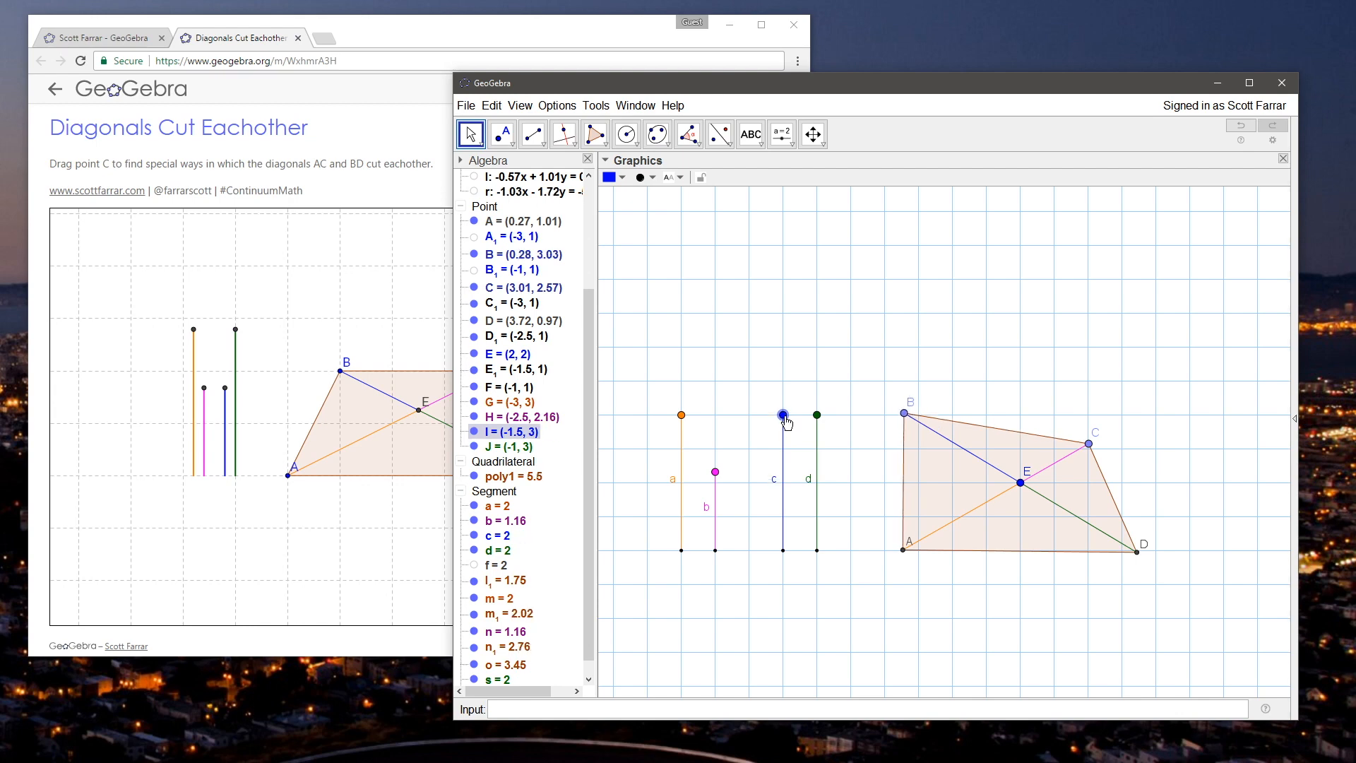
drag(682, 424, 720, 457)
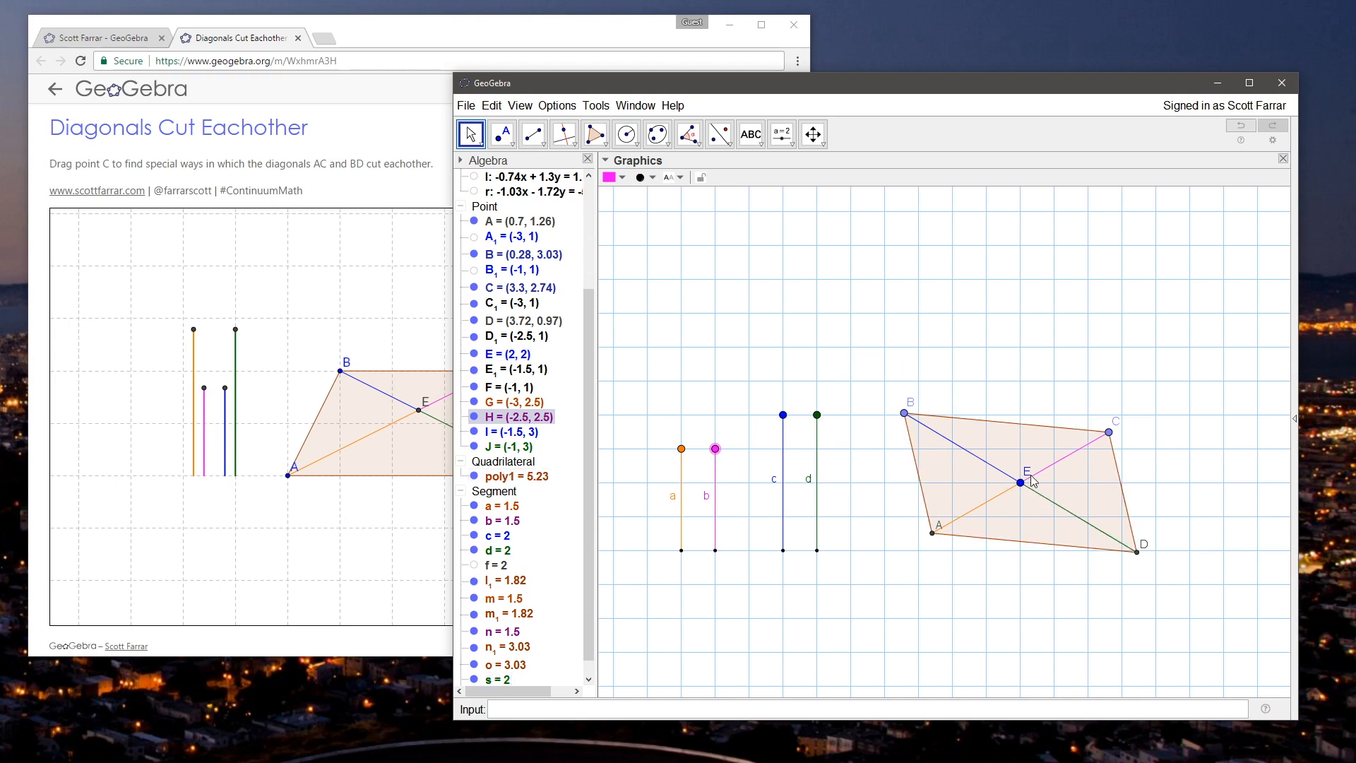
Step: Turn the diagonals by moving vertices C and B, and move intersection point E to (2.5, 2)
mouse_move(1020, 483)
mouse_down()
mouse_move(1062, 431)
mouse_move(1028, 478)
mouse_up()
click(993, 360)
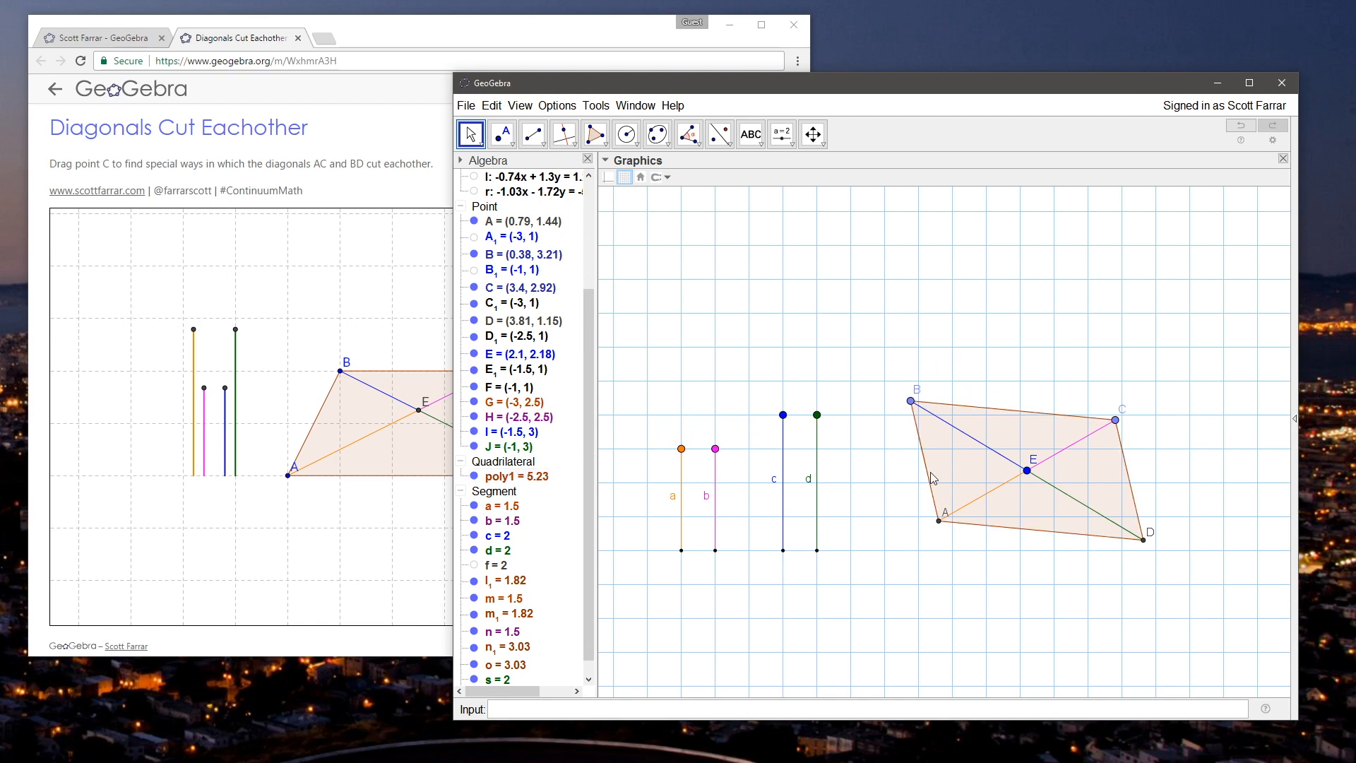
mouse_move(1114, 419)
mouse_down()
mouse_move(970, 381)
mouse_move(1137, 431)
mouse_move(1010, 392)
mouse_move(1052, 395)
mouse_move(1126, 461)
mouse_move(1119, 472)
mouse_move(1101, 424)
mouse_move(1133, 427)
mouse_move(1105, 438)
mouse_up()
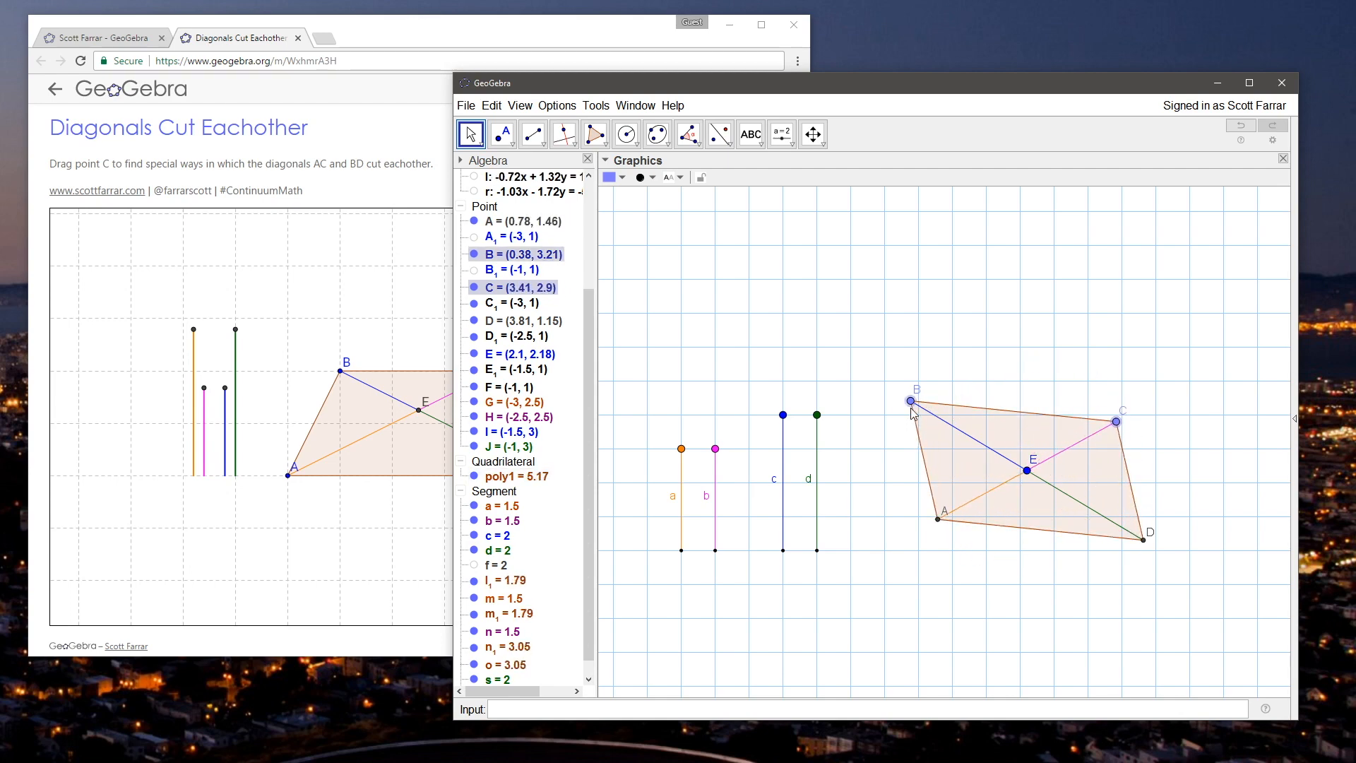
mouse_move(920, 402)
mouse_down()
mouse_move(1052, 330)
mouse_move(1073, 350)
mouse_move(904, 424)
mouse_move(926, 393)
mouse_move(911, 400)
mouse_move(925, 474)
mouse_move(936, 394)
mouse_move(912, 393)
mouse_move(907, 416)
mouse_move(908, 405)
mouse_up()
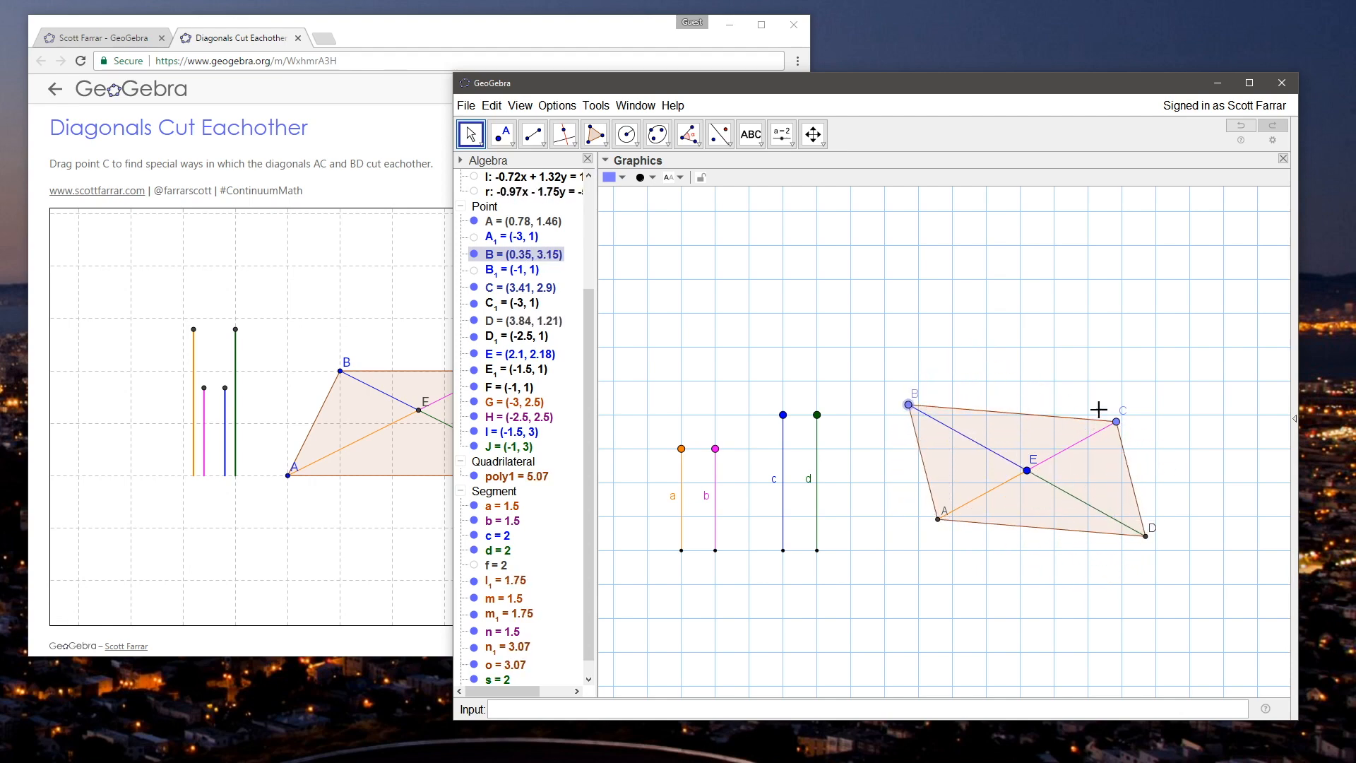
drag(1117, 423, 1090, 396)
drag(1026, 475, 1056, 488)
click(848, 473)
Step: Set segments a and b to length 3 and segments c and d to about 1, with B at about (1.6, 2.5)
drag(716, 450, 731, 379)
scroll(749, 535, down, 6)
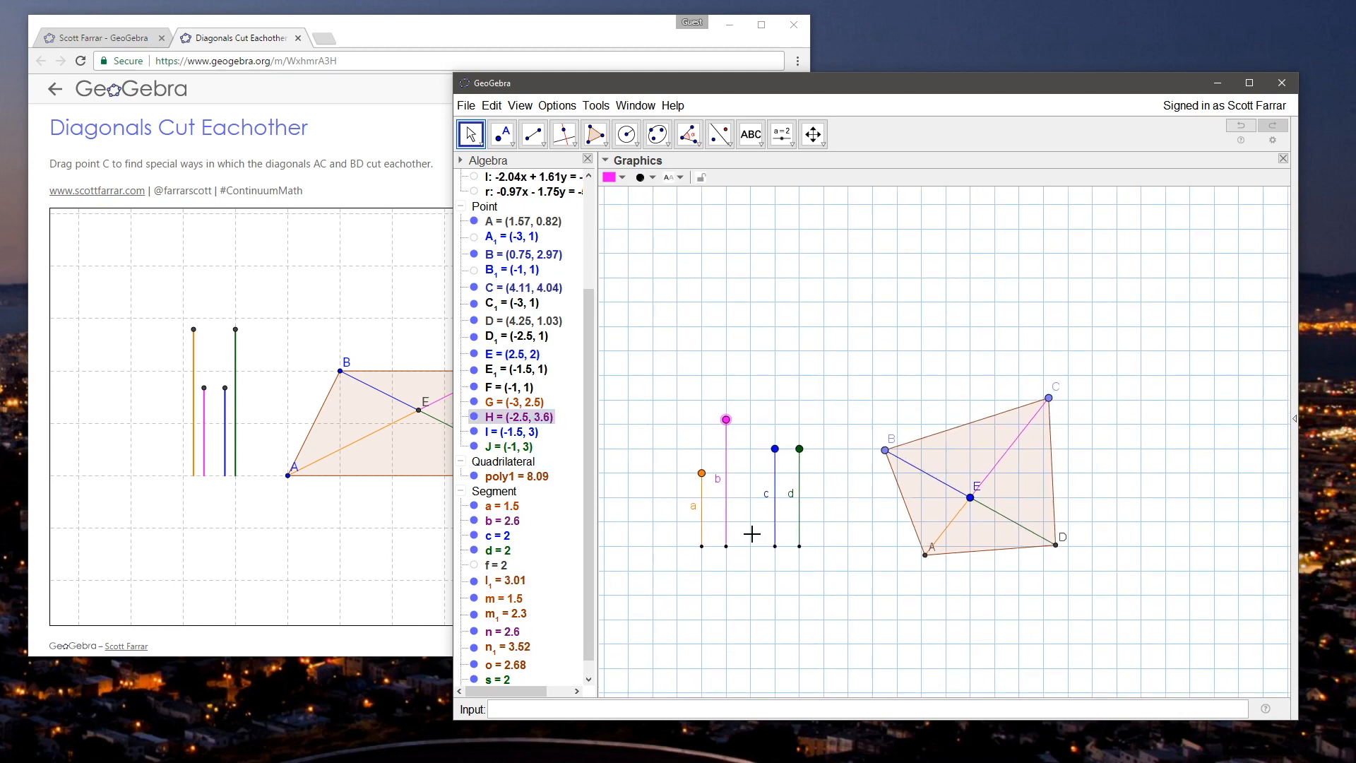
click(771, 603)
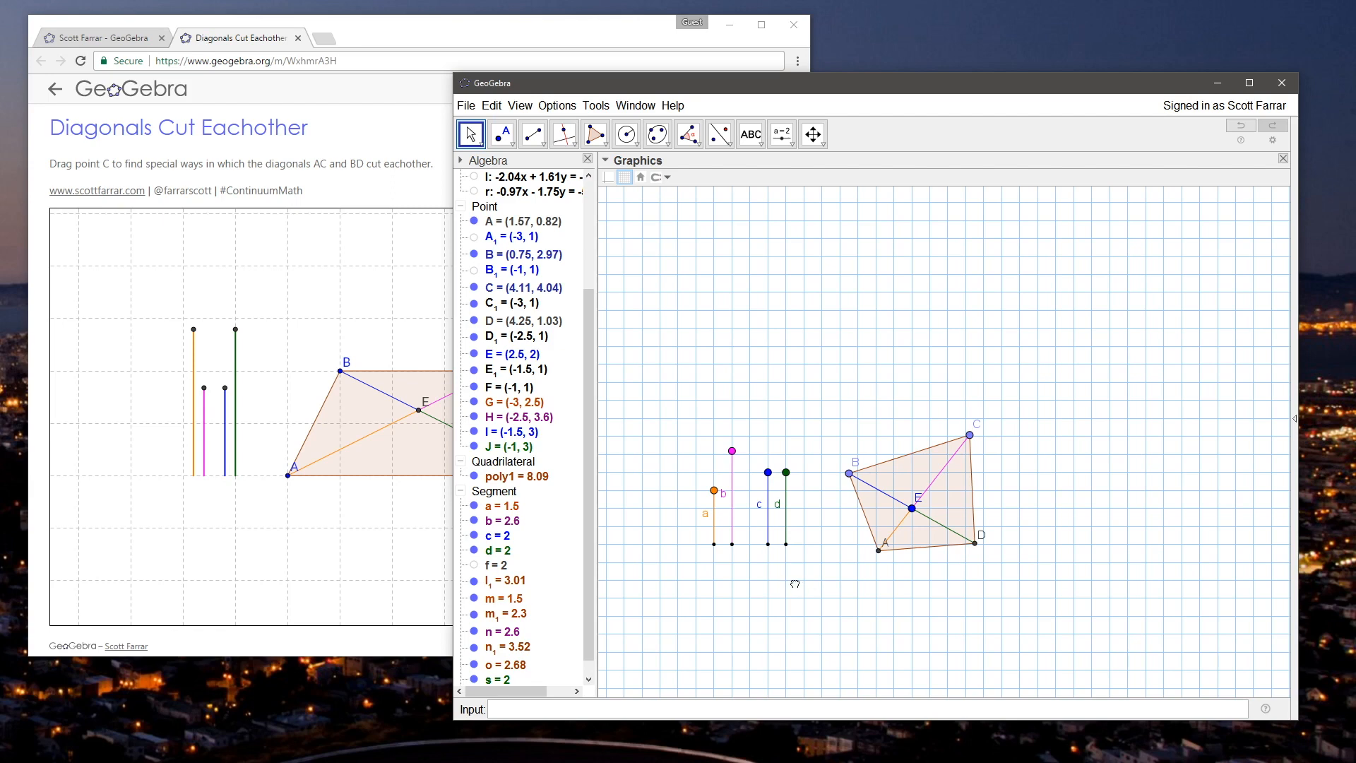
drag(795, 583, 771, 593)
drag(696, 505, 830, 477)
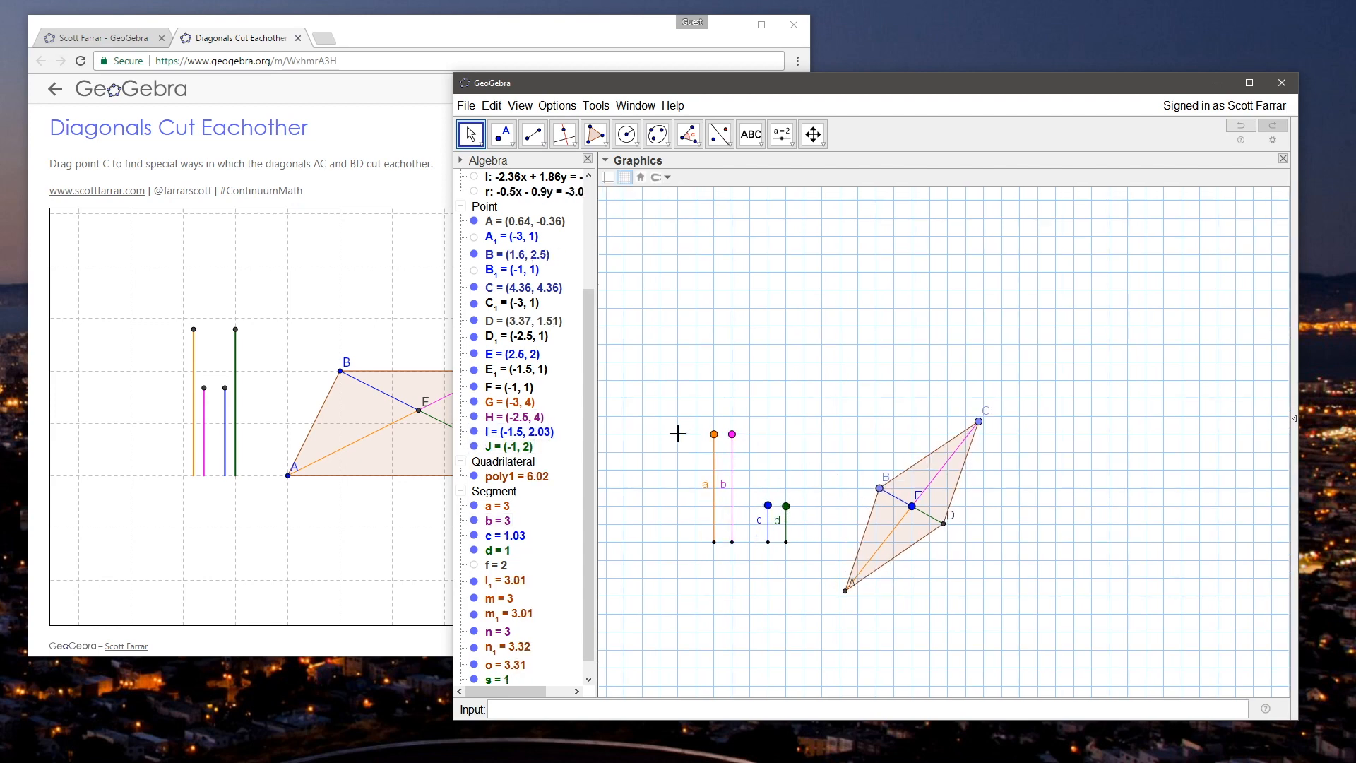
Step: In the browser applet, move vertex C away from B to form a parallelogram, and return to the GeoGebra construction window
click(270, 324)
drag(527, 375, 604, 374)
click(878, 360)
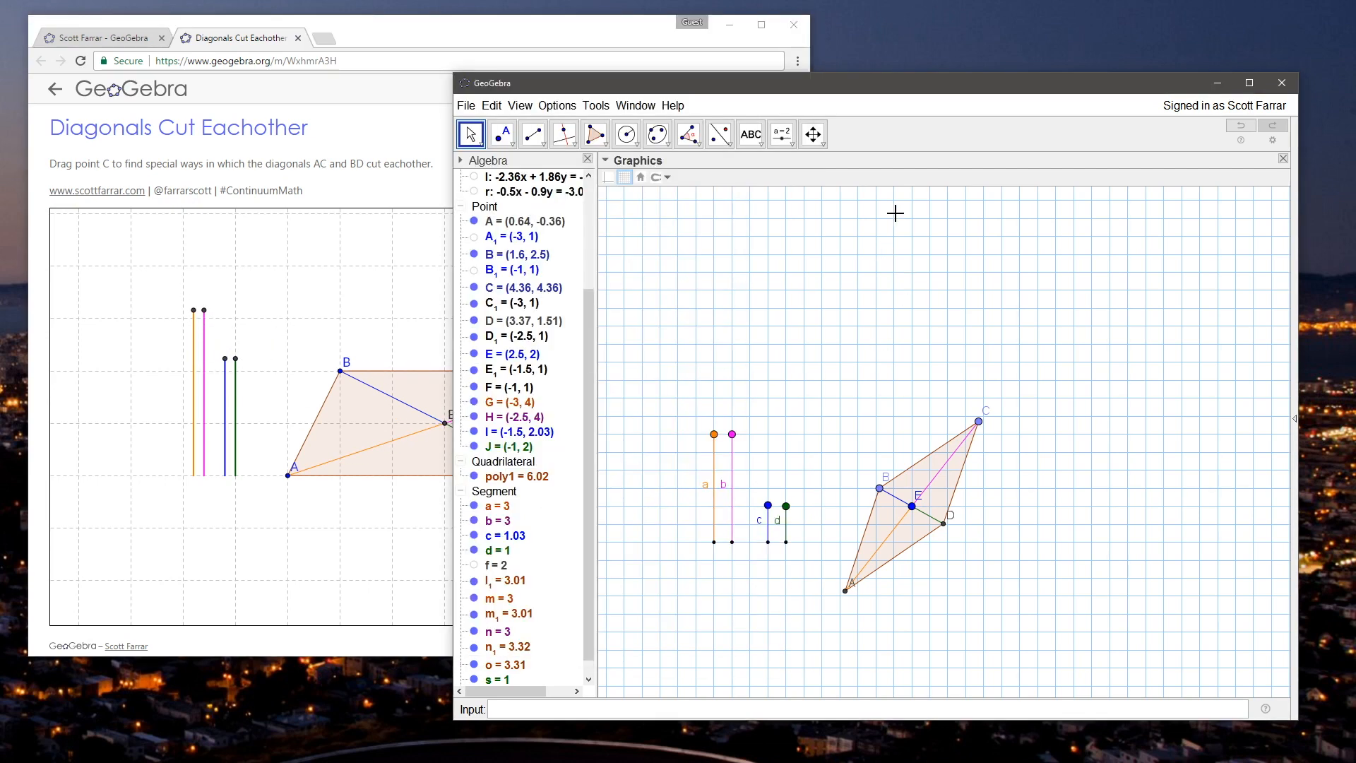
Step: Reposition the parallelogram with E at (3, 2.5), B at about (2.42, 3.35) and C at about (5.73, 3.75)
drag(918, 82, 938, 59)
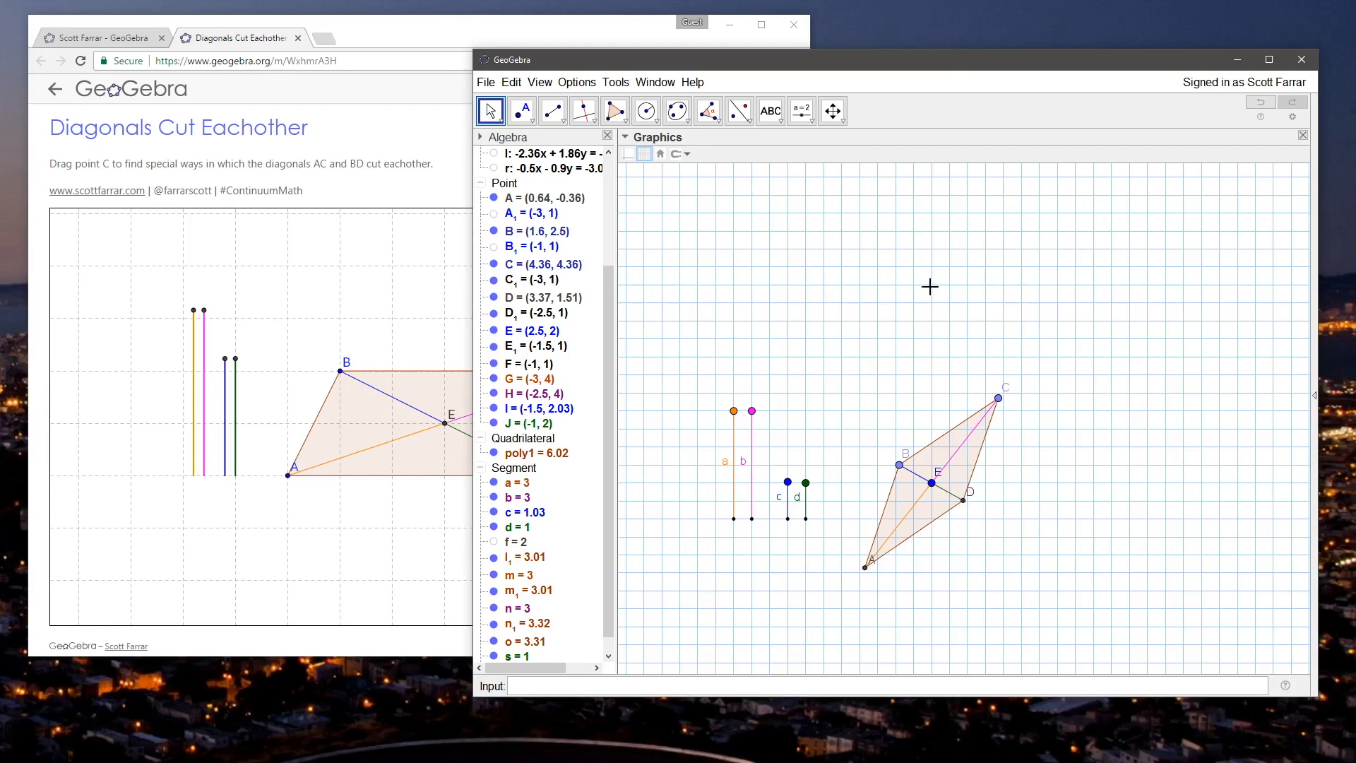
drag(997, 399, 1017, 445)
drag(900, 467, 954, 473)
click(840, 435)
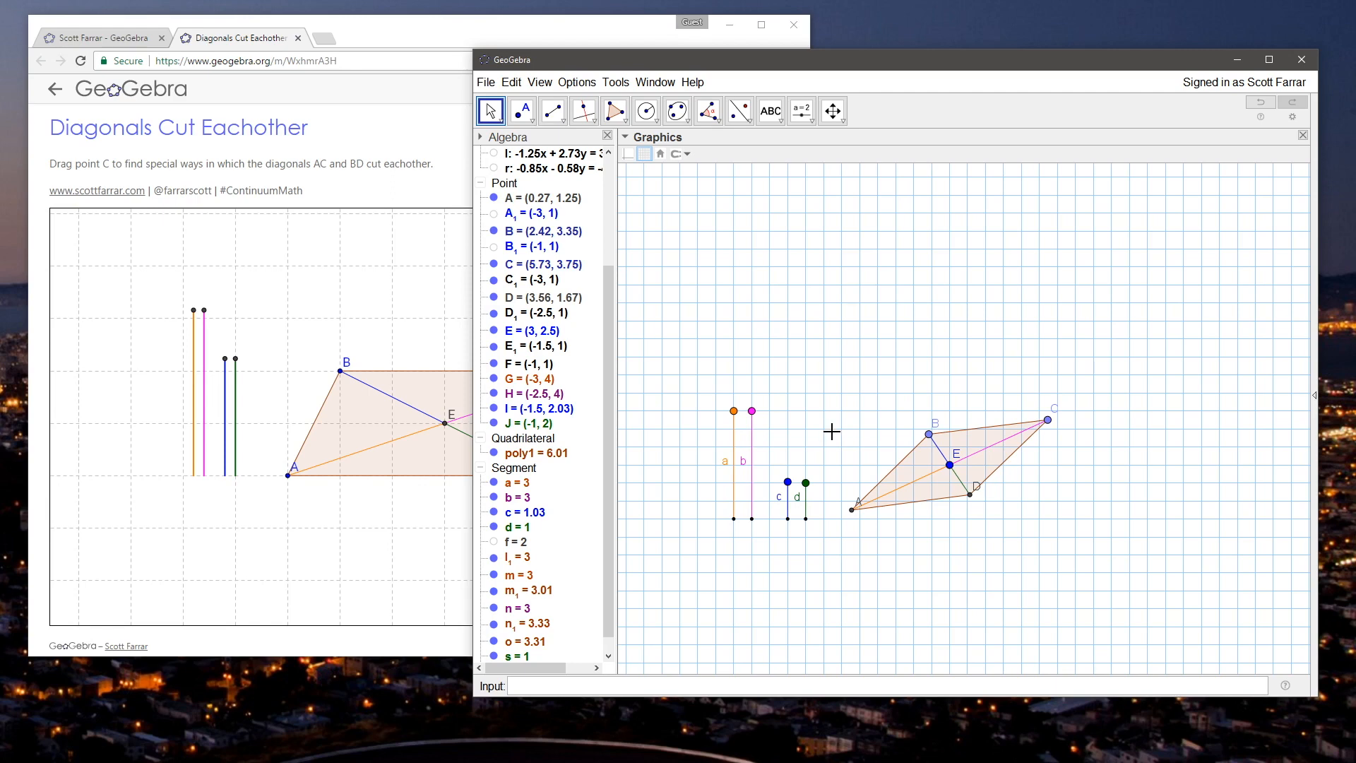
drag(840, 426, 890, 413)
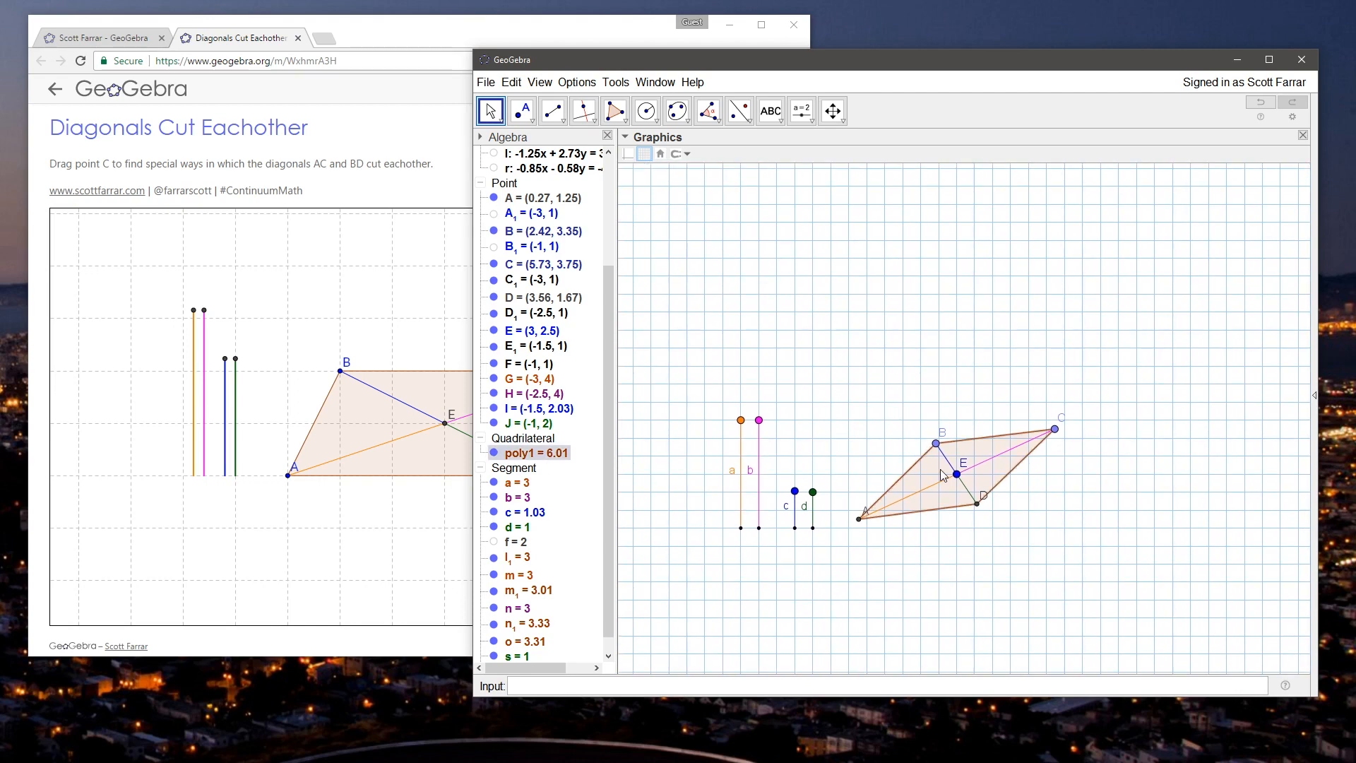
Step: Shift the whole parallelogram by moving intersection point E to about (3.17, 2.42), and clear the selection
click(957, 470)
drag(959, 478, 964, 486)
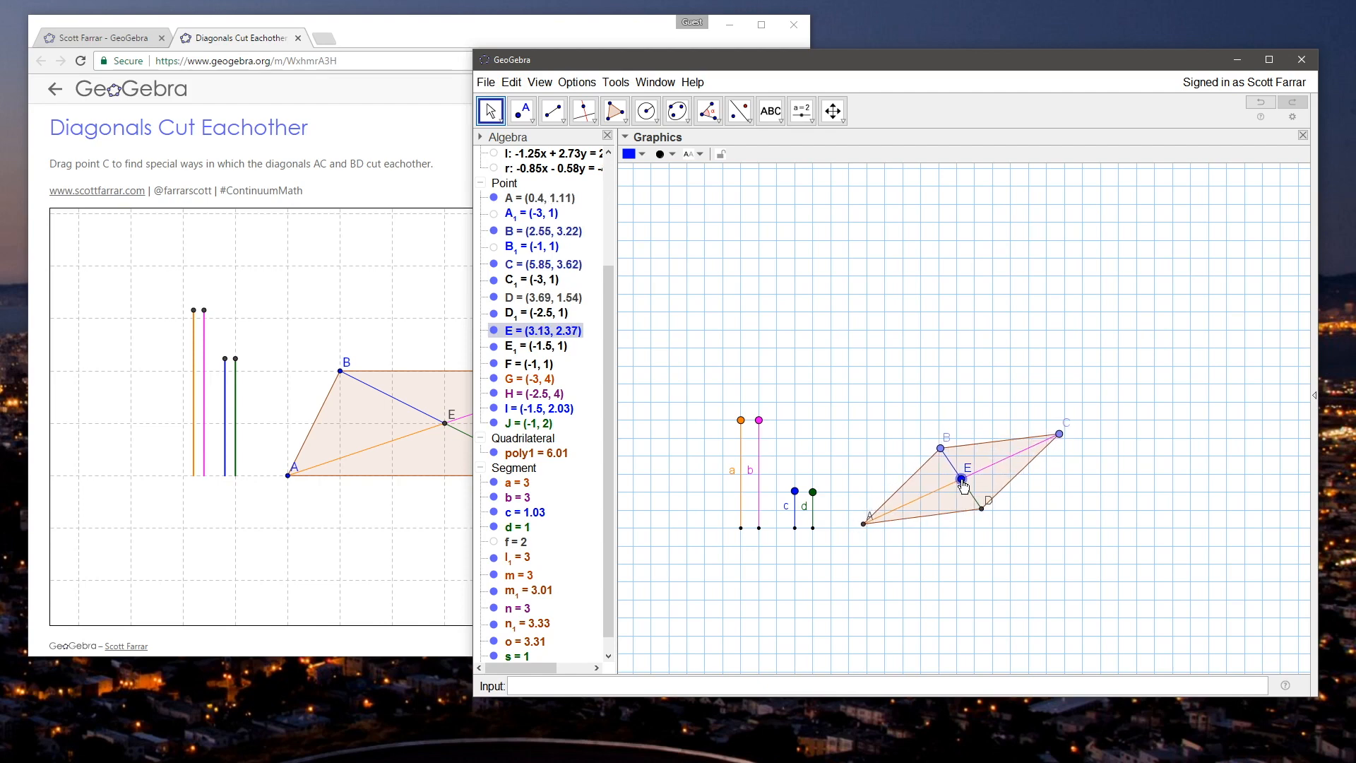
drag(965, 486, 966, 483)
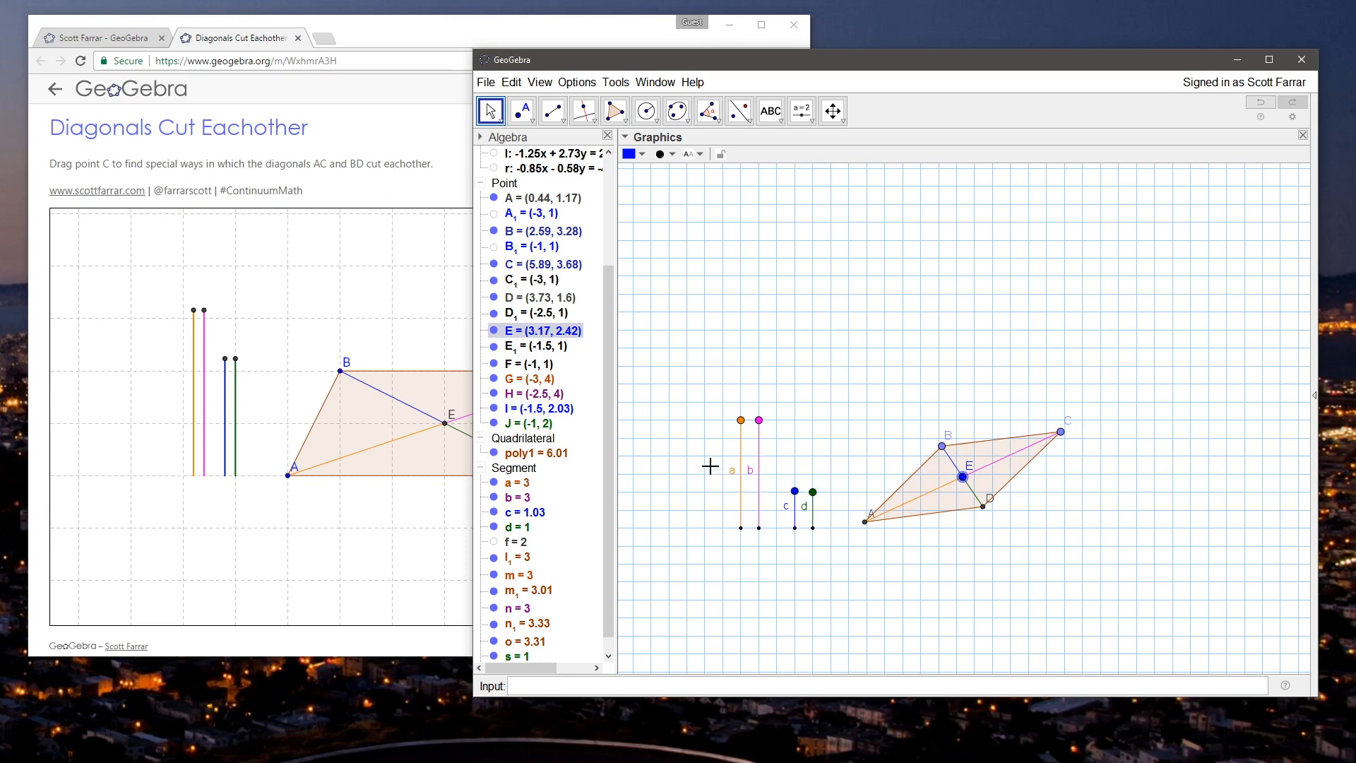
click(907, 351)
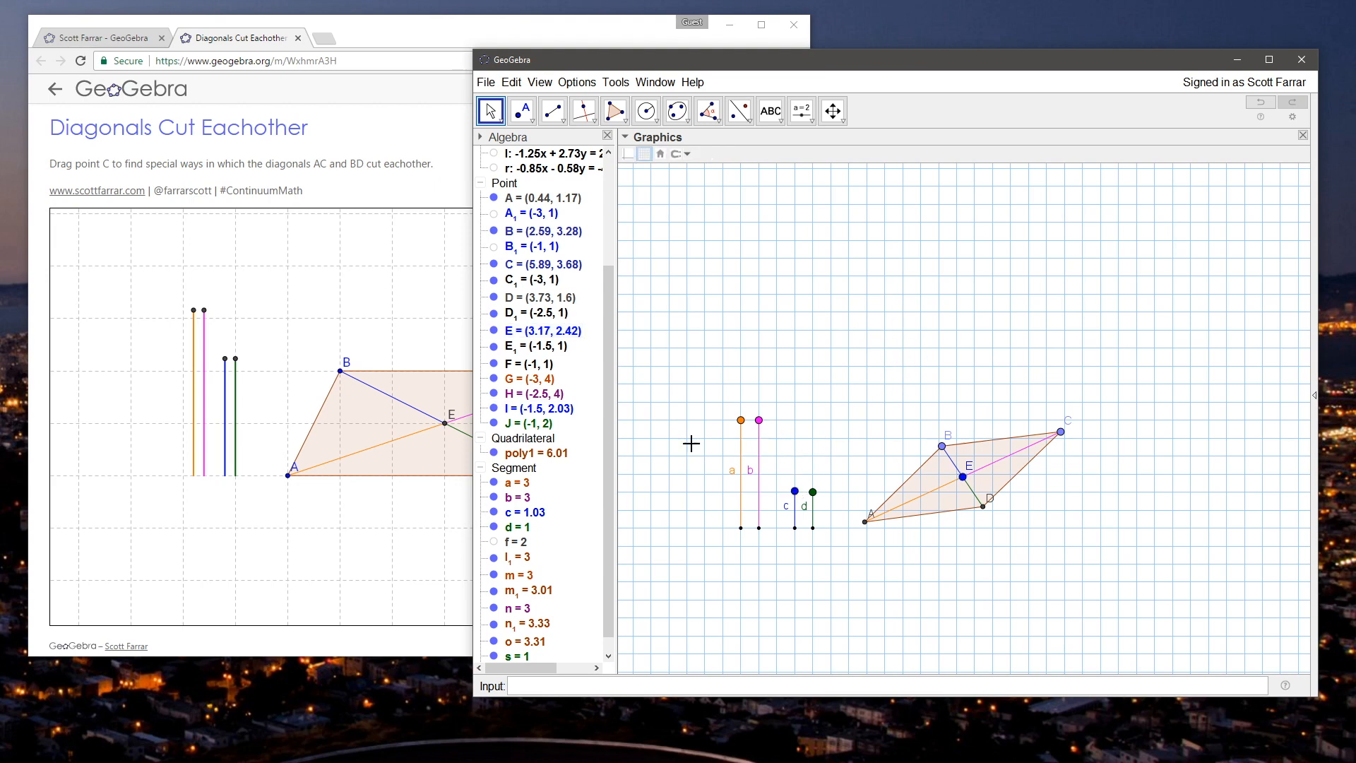
Step: Switch to the browser applet and move vertex C toward B to form an isosceles trapezoid
click(471, 332)
drag(601, 374, 500, 377)
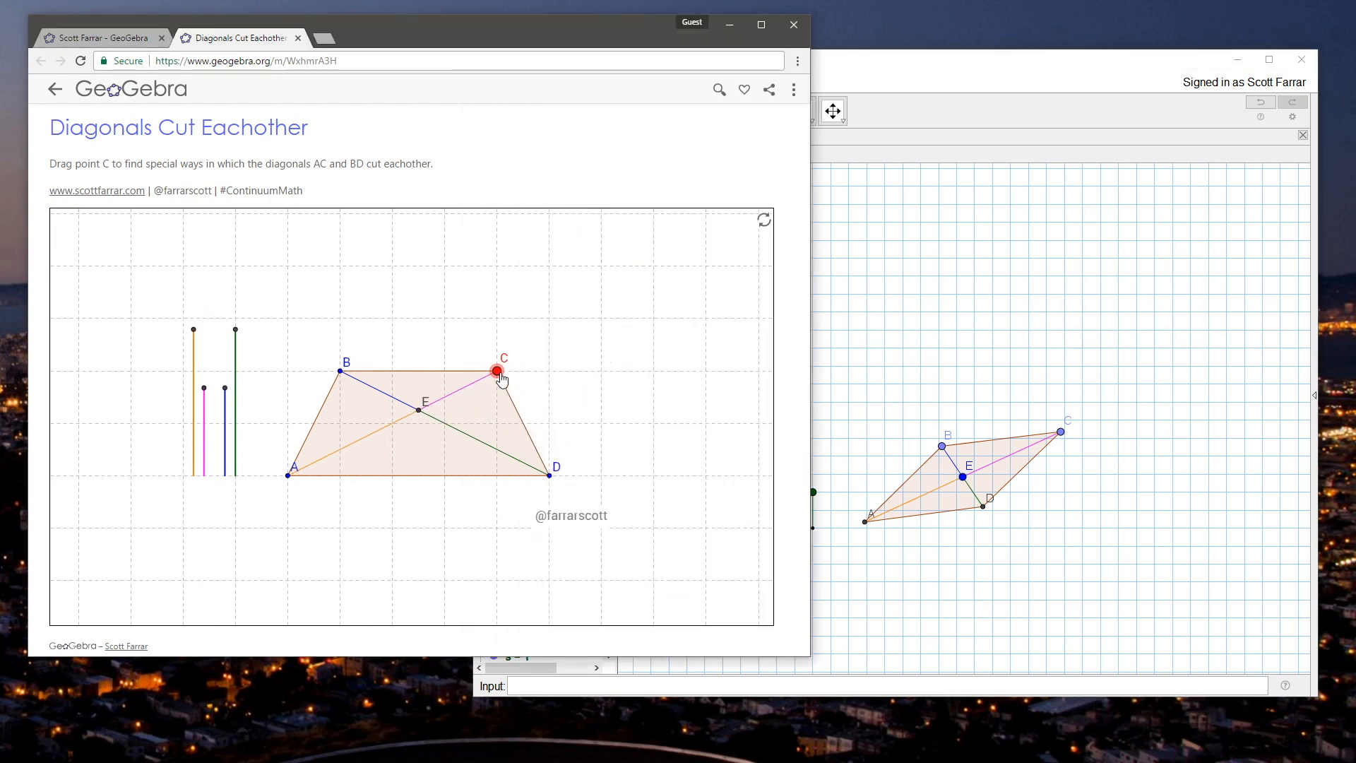
Step: Switch back to the GeoGebra construction window and set segments b and c to length 2 and segment d to length 3
click(863, 384)
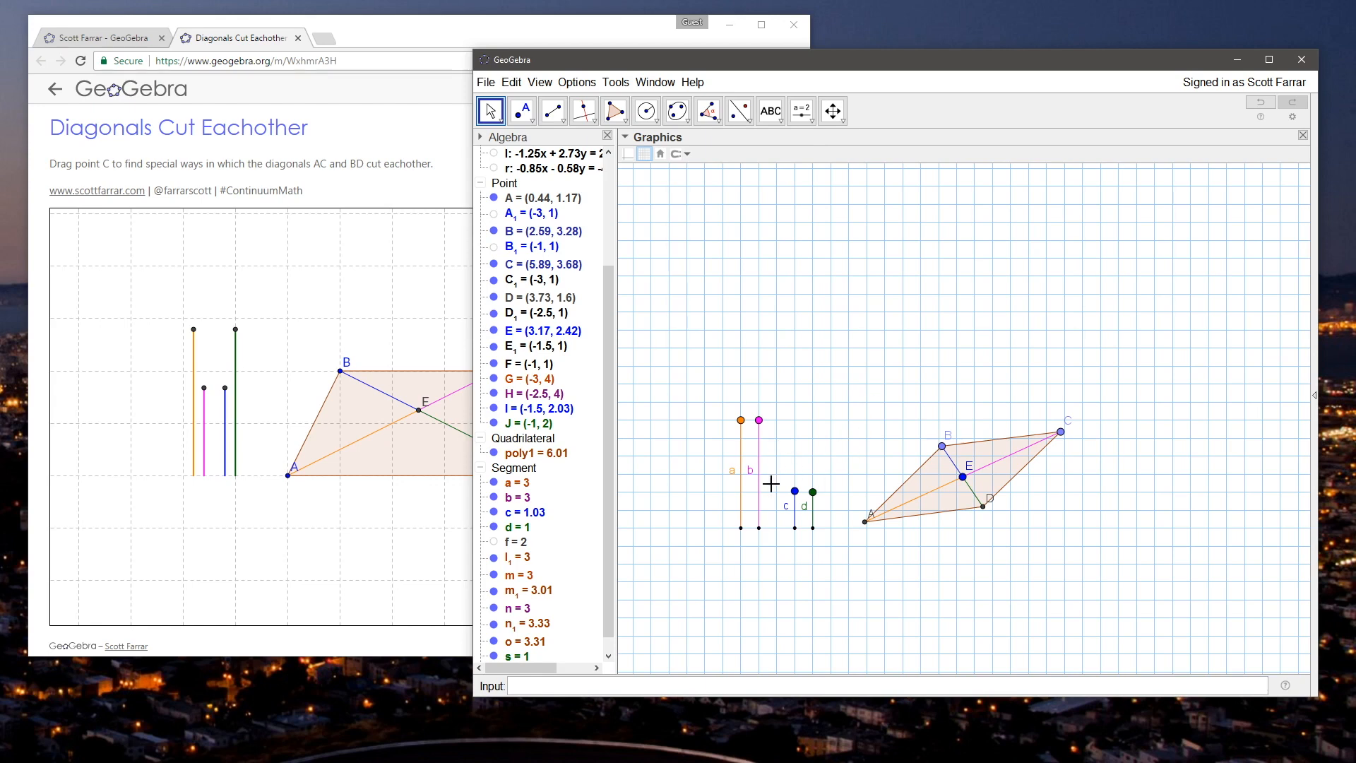
scroll(774, 514, up, 3)
drag(809, 471, 809, 445)
drag(762, 402, 757, 439)
drag(828, 485, 829, 390)
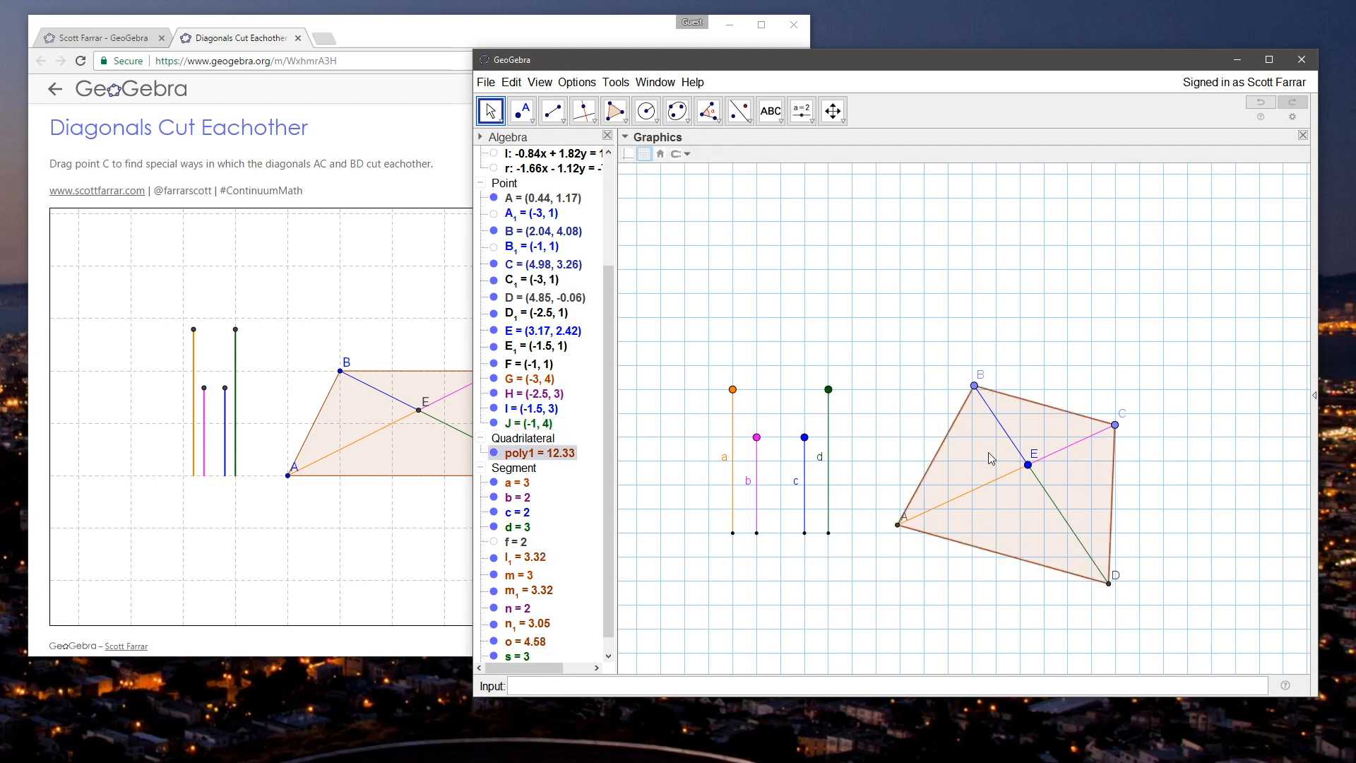
Step: Reposition the quadrilateral with E at about (3.77, 2.31), B at about (2.1, 3.42) and C at about (5.59, 3.12)
drag(1027, 465, 1048, 446)
mouse_move(1132, 410)
mouse_down()
mouse_move(1103, 522)
mouse_move(1138, 416)
mouse_up()
drag(994, 366, 957, 414)
mouse_move(1137, 415)
mouse_down()
mouse_move(1142, 430)
mouse_move(1138, 416)
mouse_up()
mouse_move(959, 419)
mouse_down()
mouse_move(1068, 375)
mouse_move(1159, 393)
mouse_move(1044, 379)
mouse_move(934, 426)
mouse_move(1112, 403)
mouse_move(965, 397)
mouse_up()
drag(1138, 413, 1105, 414)
mouse_move(1049, 449)
mouse_down()
mouse_move(1053, 476)
mouse_move(1035, 456)
mouse_move(1047, 449)
mouse_up()
drag(1121, 394, 1131, 408)
mouse_move(968, 403)
mouse_down()
mouse_move(1029, 388)
mouse_move(983, 414)
mouse_up()
drag(1046, 447, 1057, 472)
mouse_move(973, 427)
mouse_down()
mouse_move(985, 406)
mouse_move(977, 419)
mouse_up()
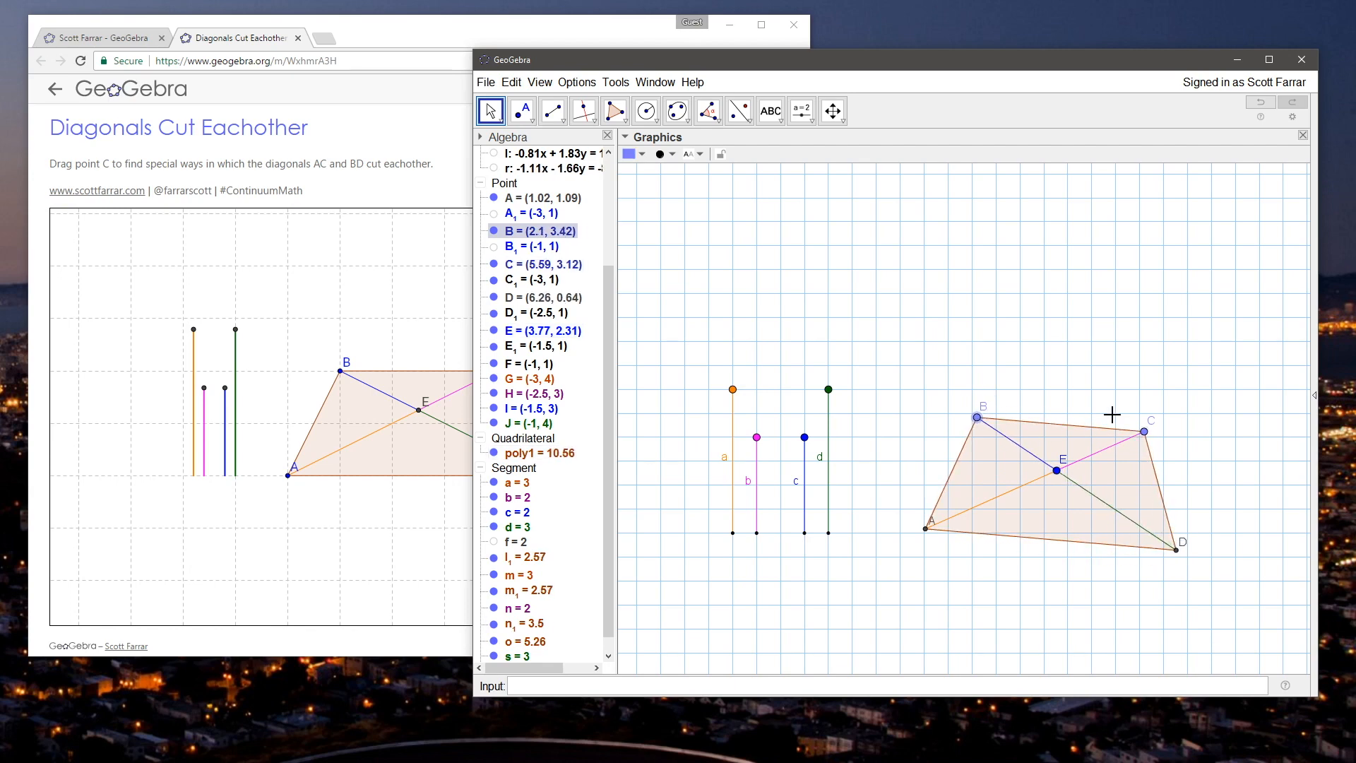
Step: Form a nearly level isosceles trapezoid by moving E to about (3.62, 2.65) and B to about (1.77, 3.41), and clear the selection
drag(1058, 473, 1055, 444)
click(981, 393)
drag(975, 395, 967, 408)
drag(1055, 444, 1049, 456)
click(1011, 395)
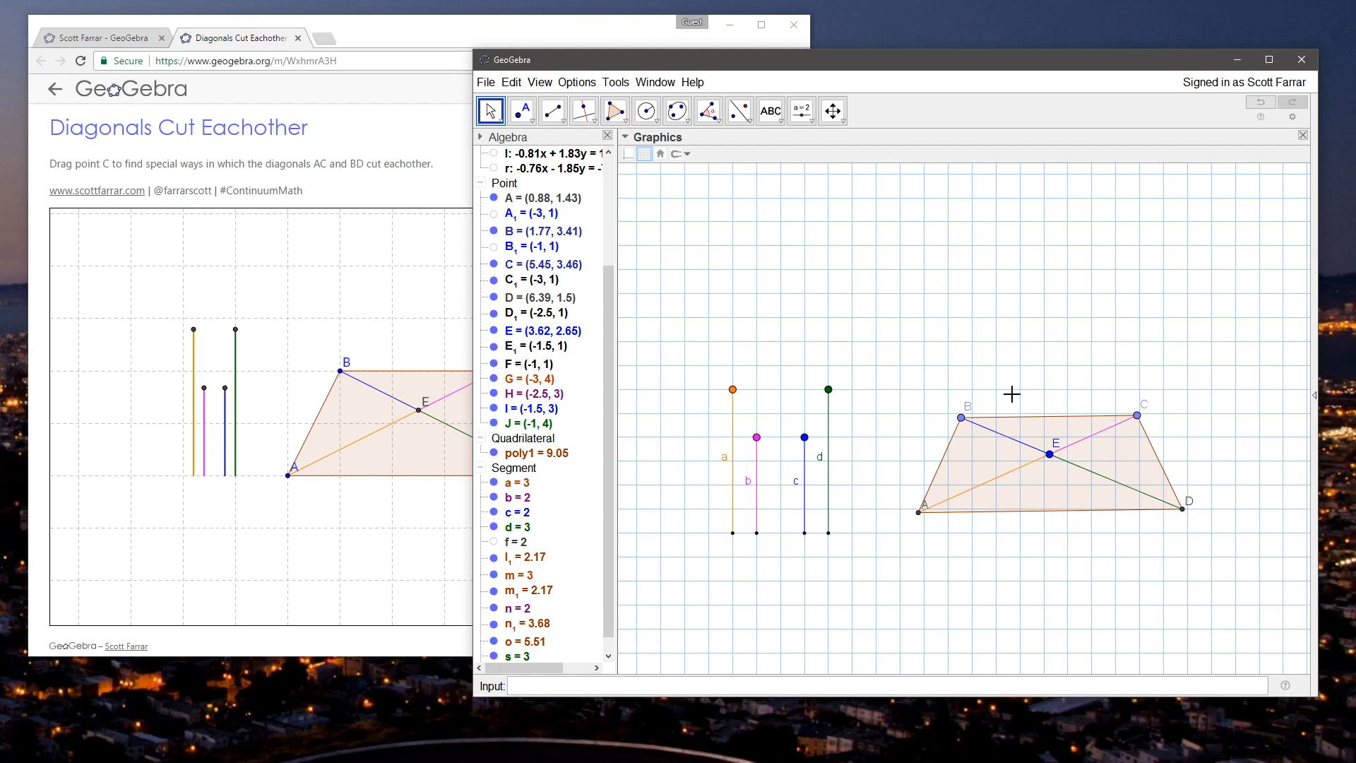
Step: Select vertices B and C together and restyle them as enlarged hollow circles in their object properties
click(960, 419)
click(925, 383)
click(965, 422)
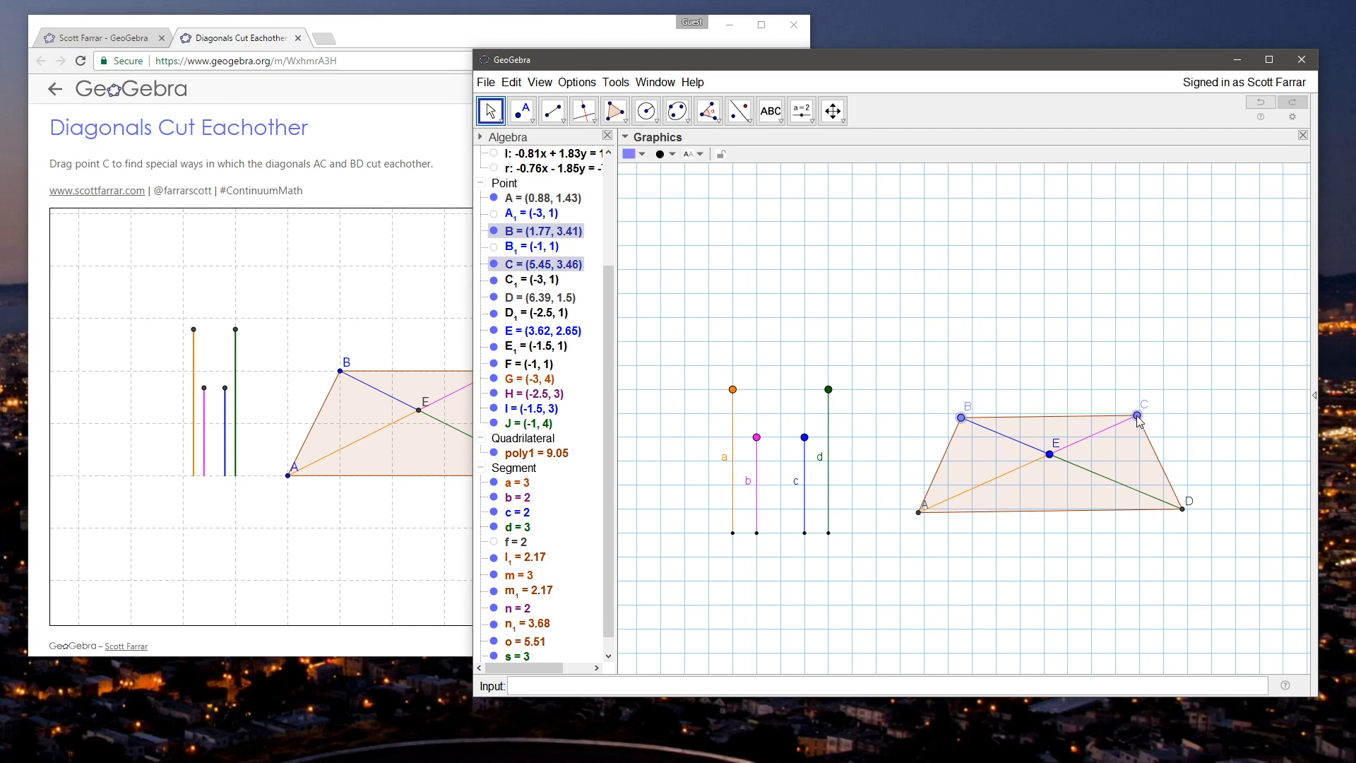
right_click(1137, 419)
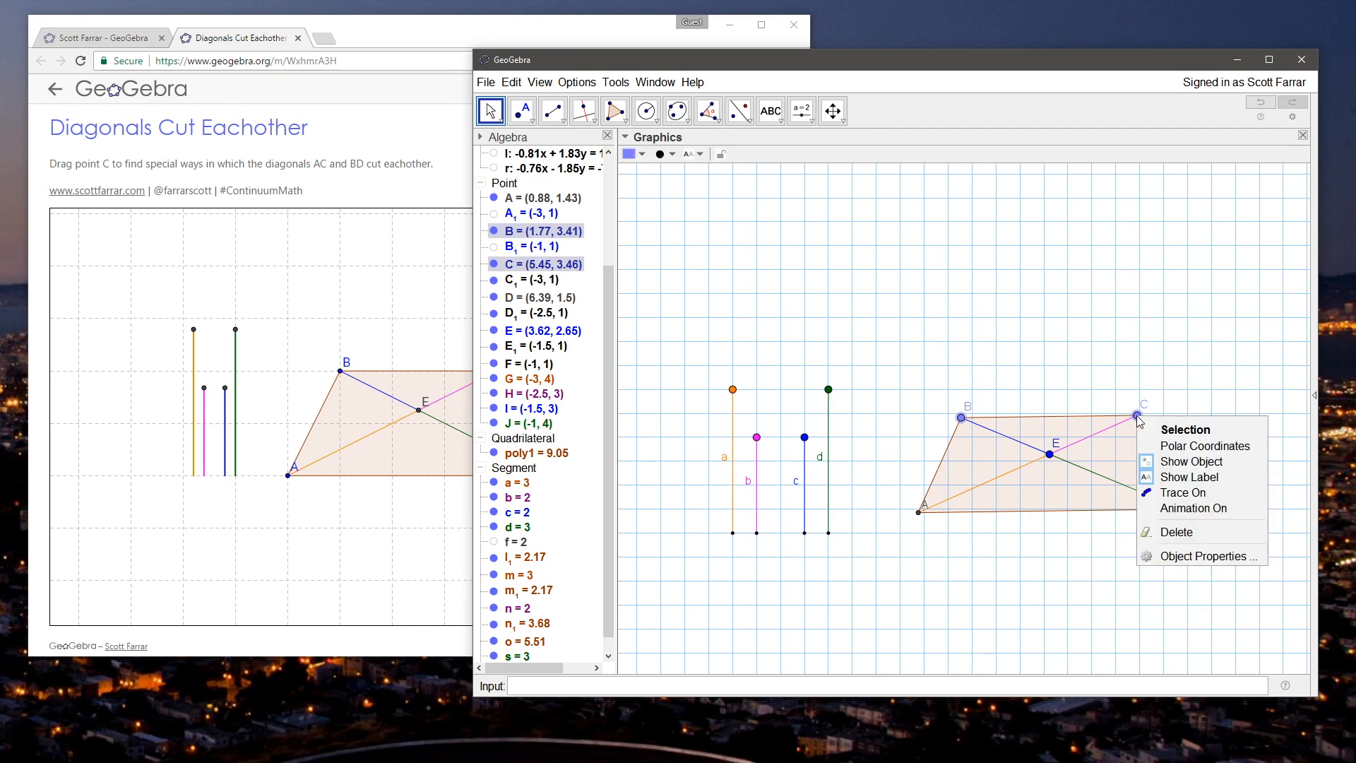
click(1192, 557)
click(832, 307)
click(865, 307)
click(816, 423)
click(800, 458)
drag(861, 352, 925, 352)
Step: Color the selected points B and C red and close the properties
click(832, 308)
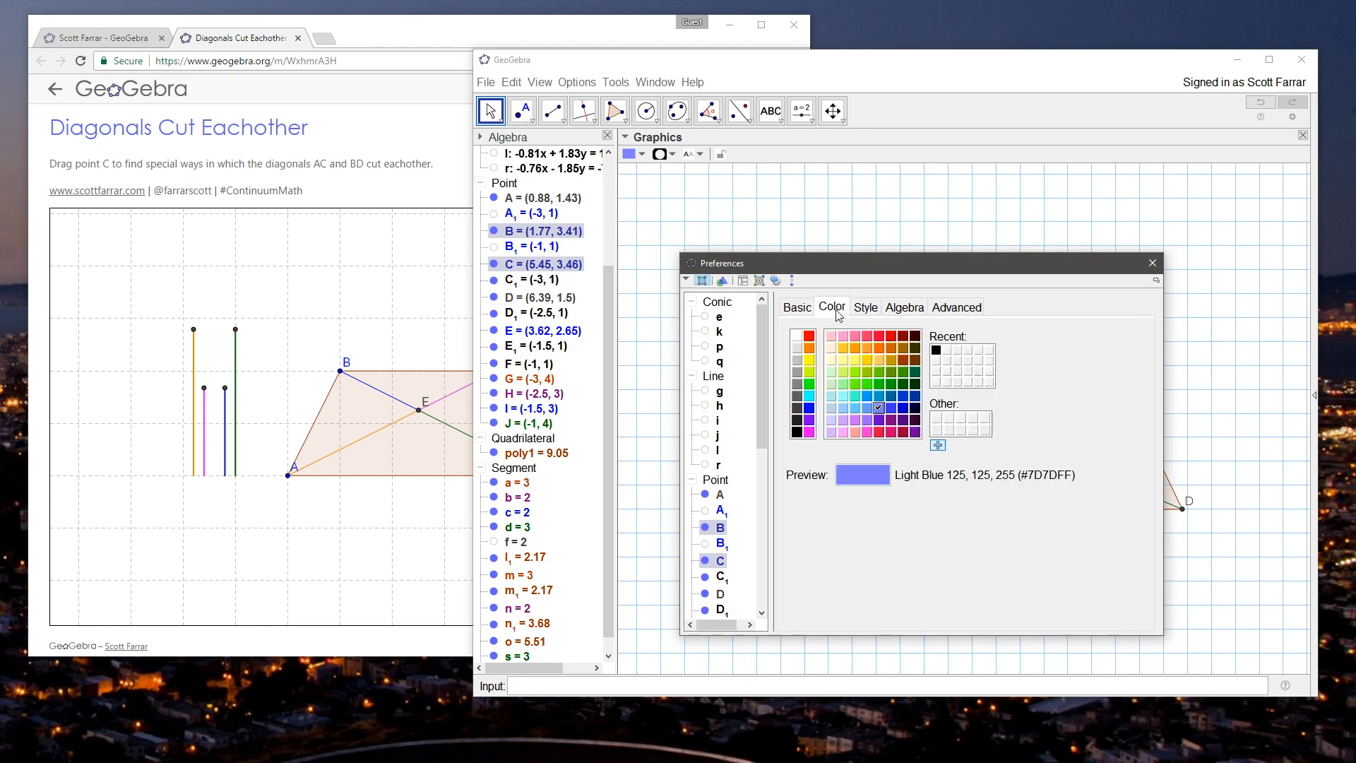
click(796, 347)
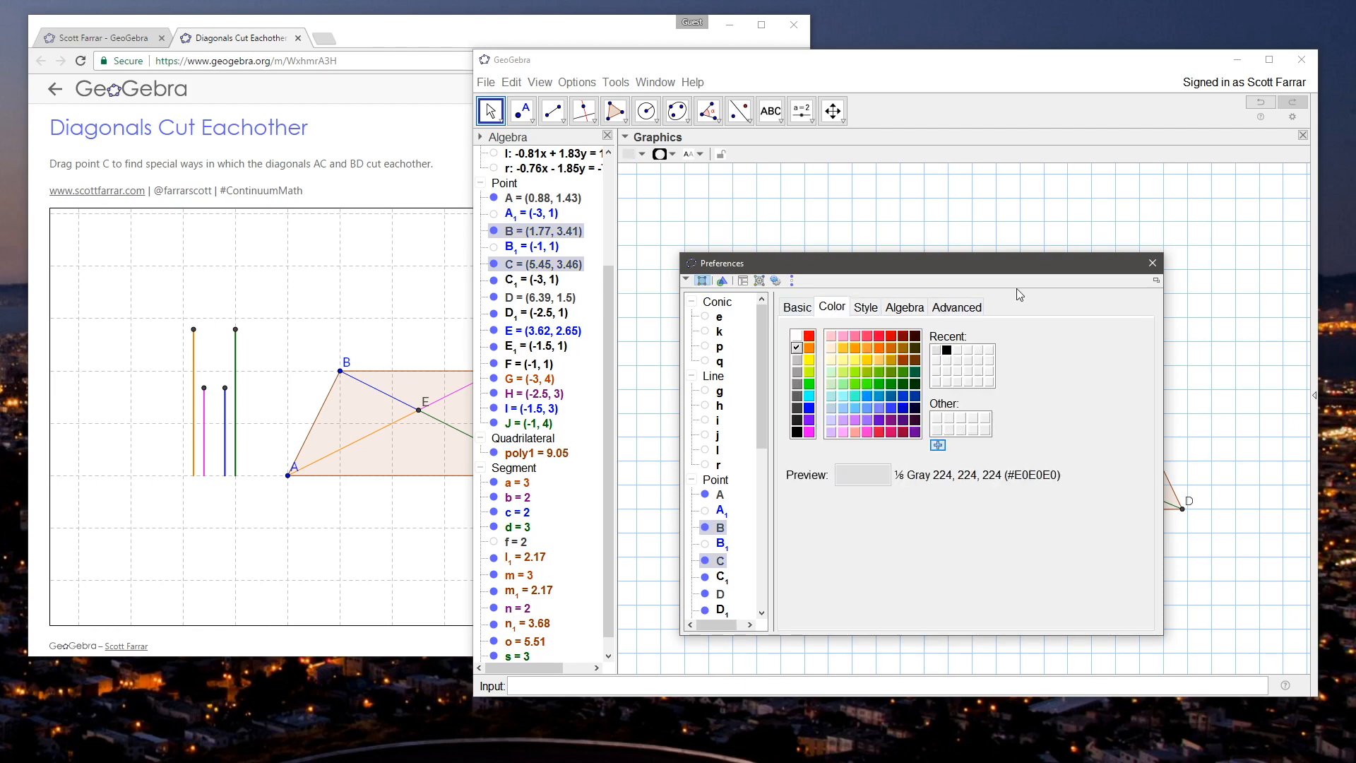
click(808, 335)
click(1150, 264)
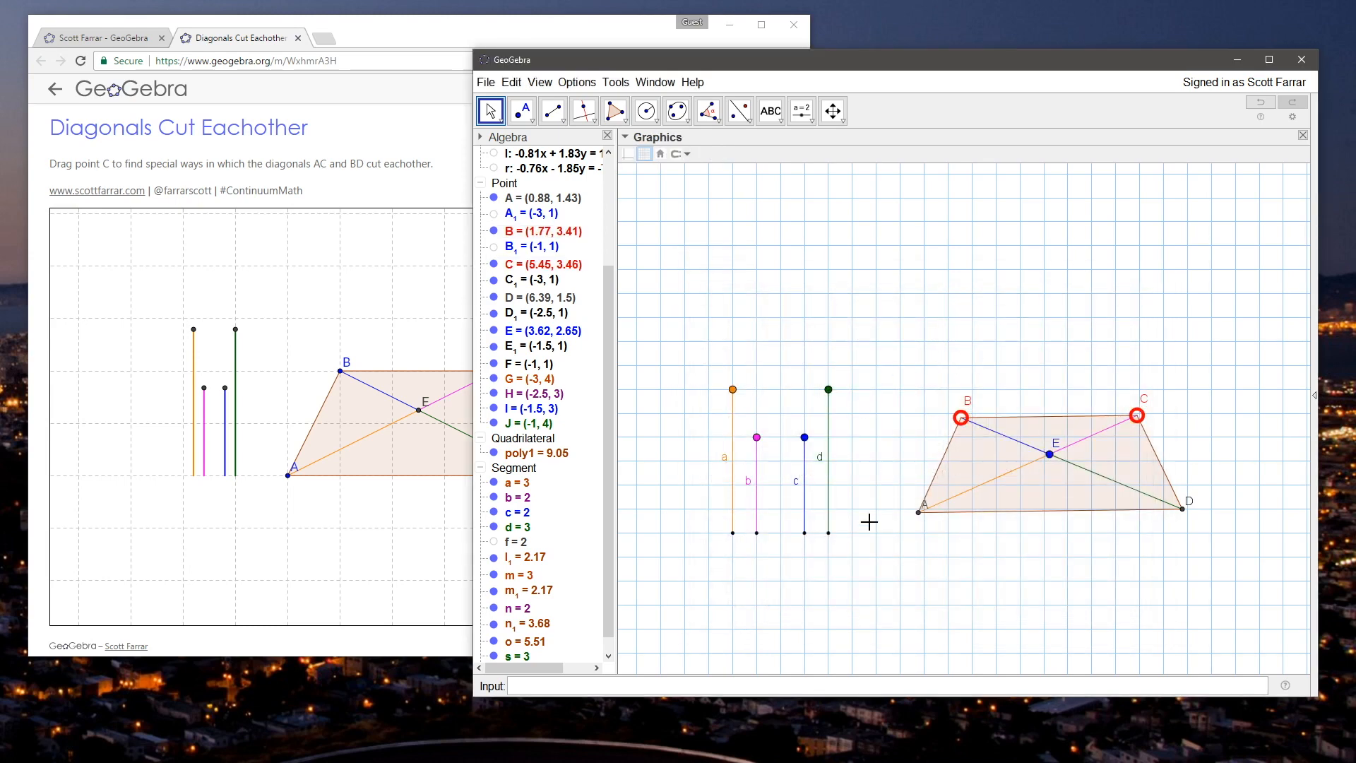
Step: Create a dependent point on vertex B defined as (x(B), y(B))
click(815, 691)
text(x)
key(Return)
key(ctrl+z)
key(ctrl+y)
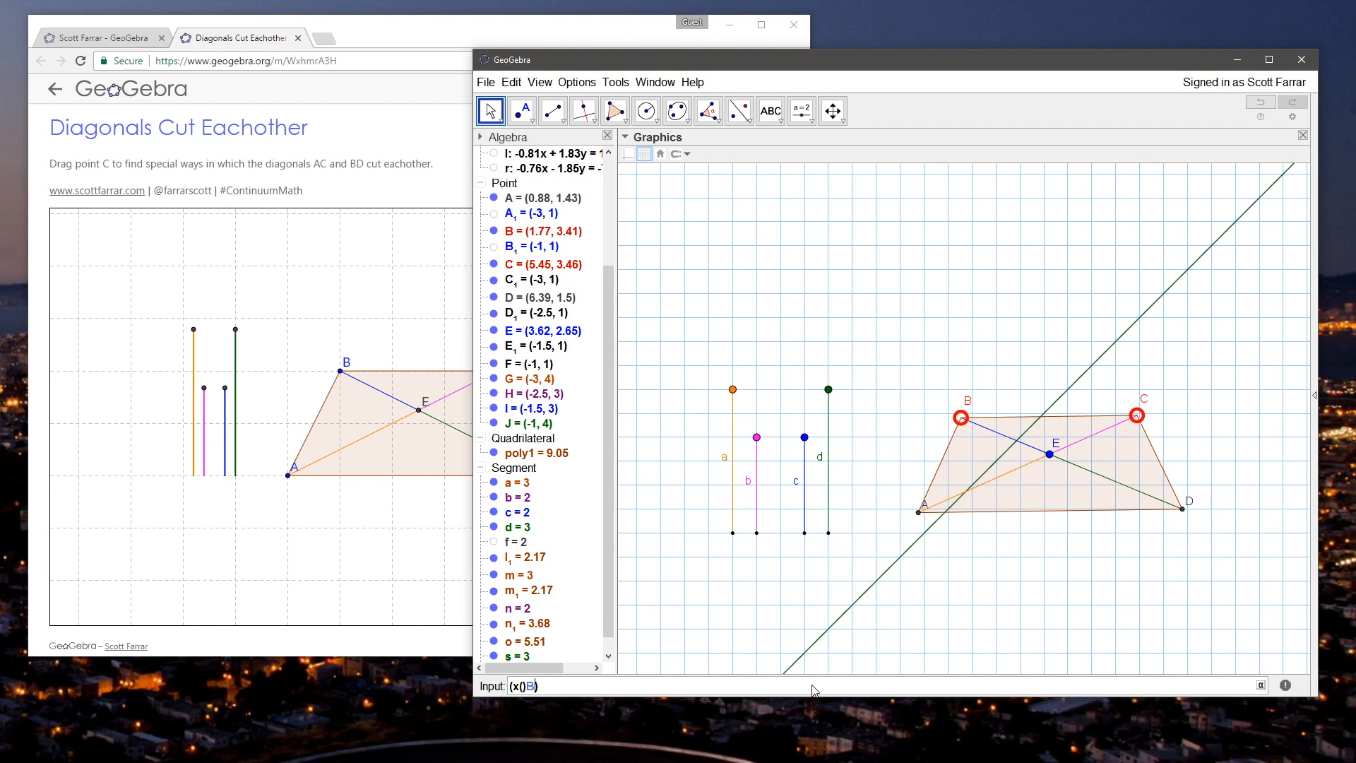
text((x(B)))
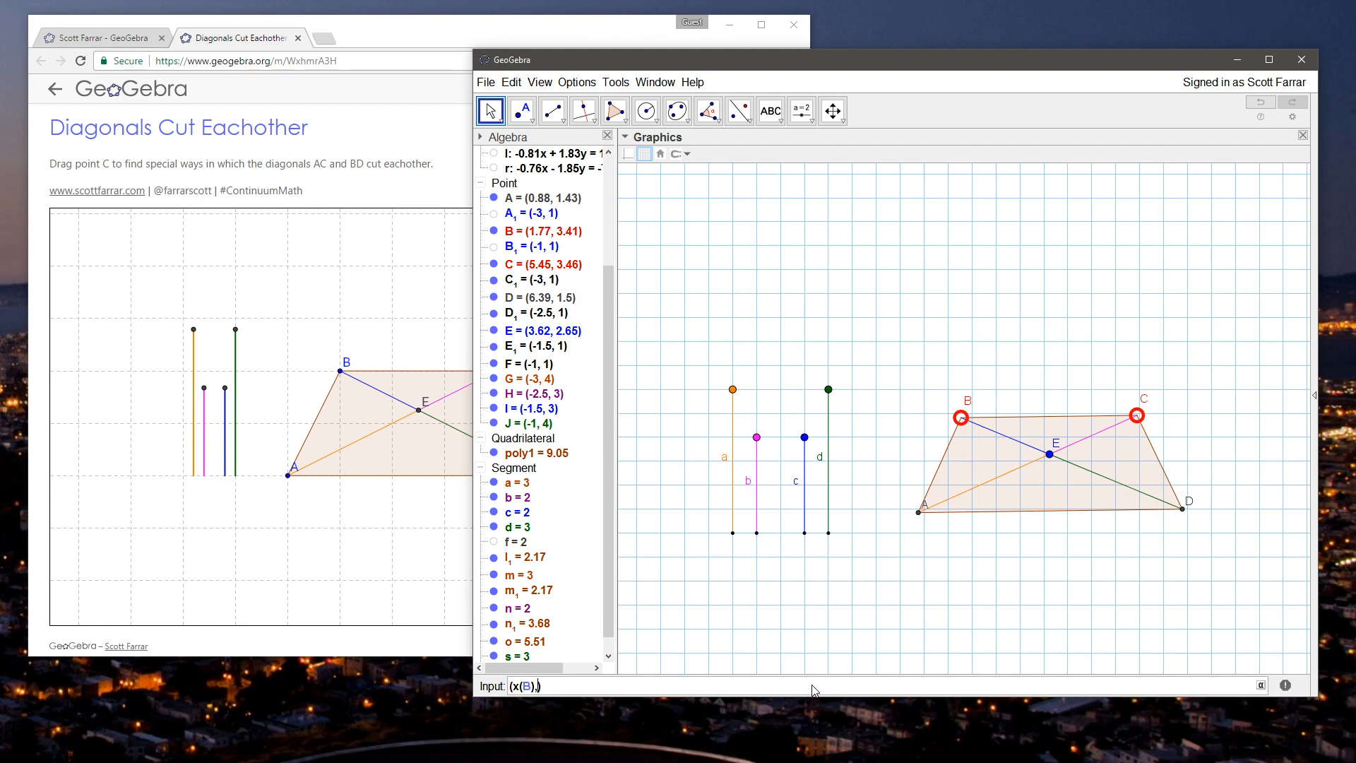
key(Return)
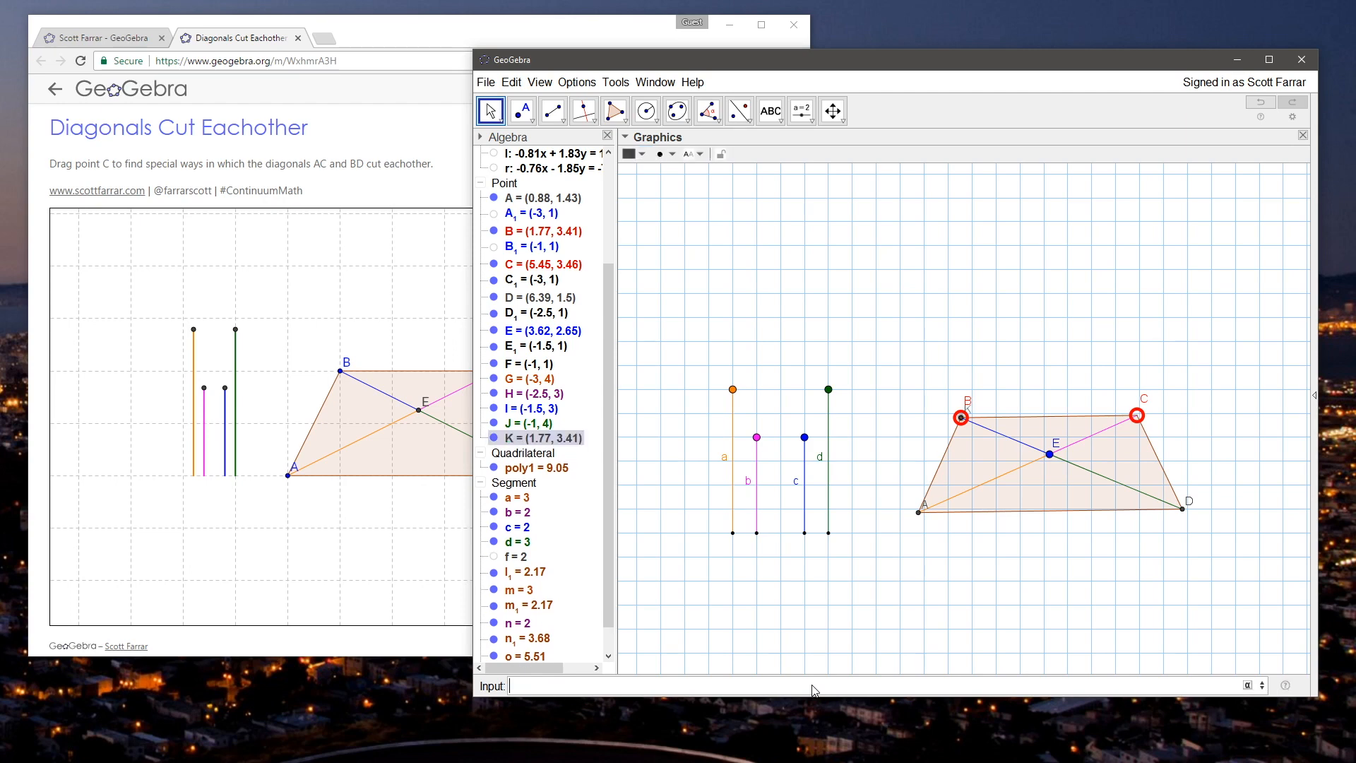
Step: Create a dependent point on vertex C defined as (x(C), y(C))
text((x(C),y(C))
key(Return)
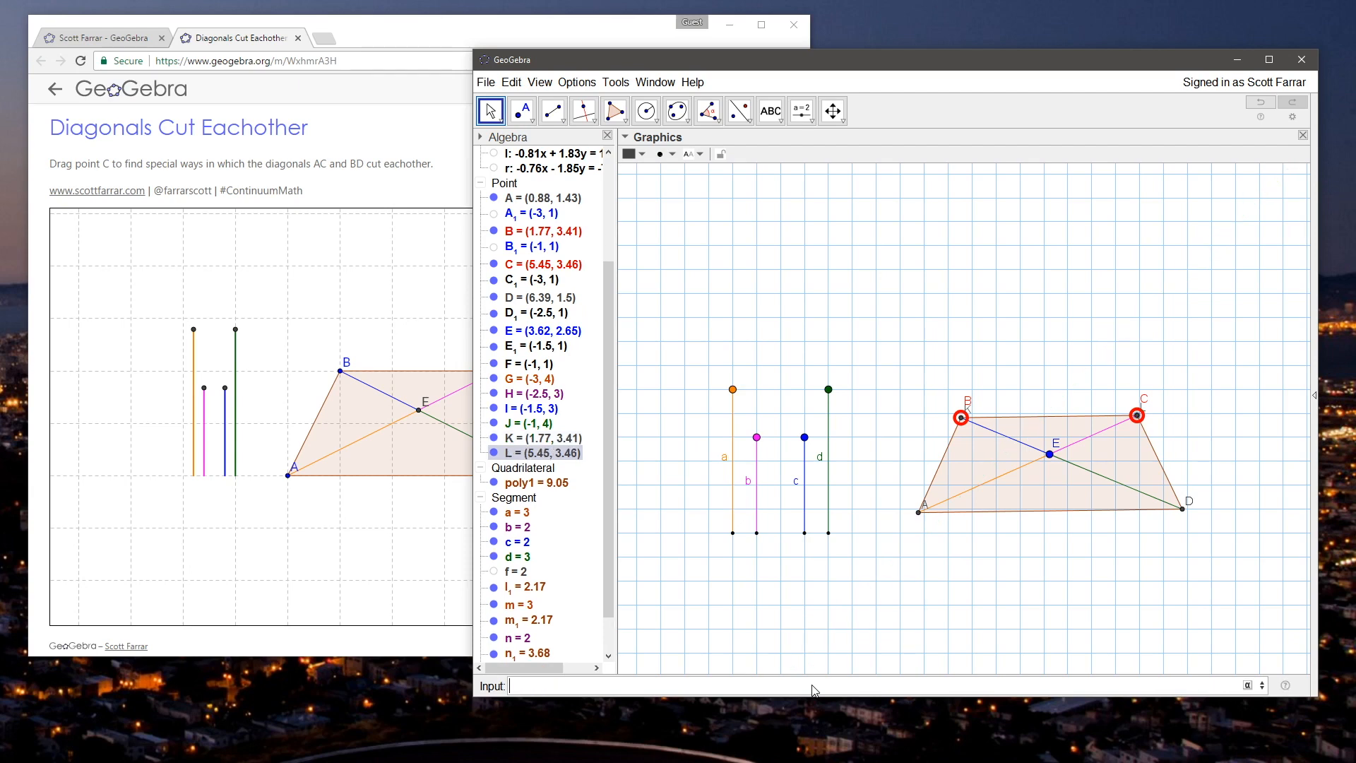
Step: Rename the dependent point on B as B_1 and the dependent point on C as C_1
right_click(554, 439)
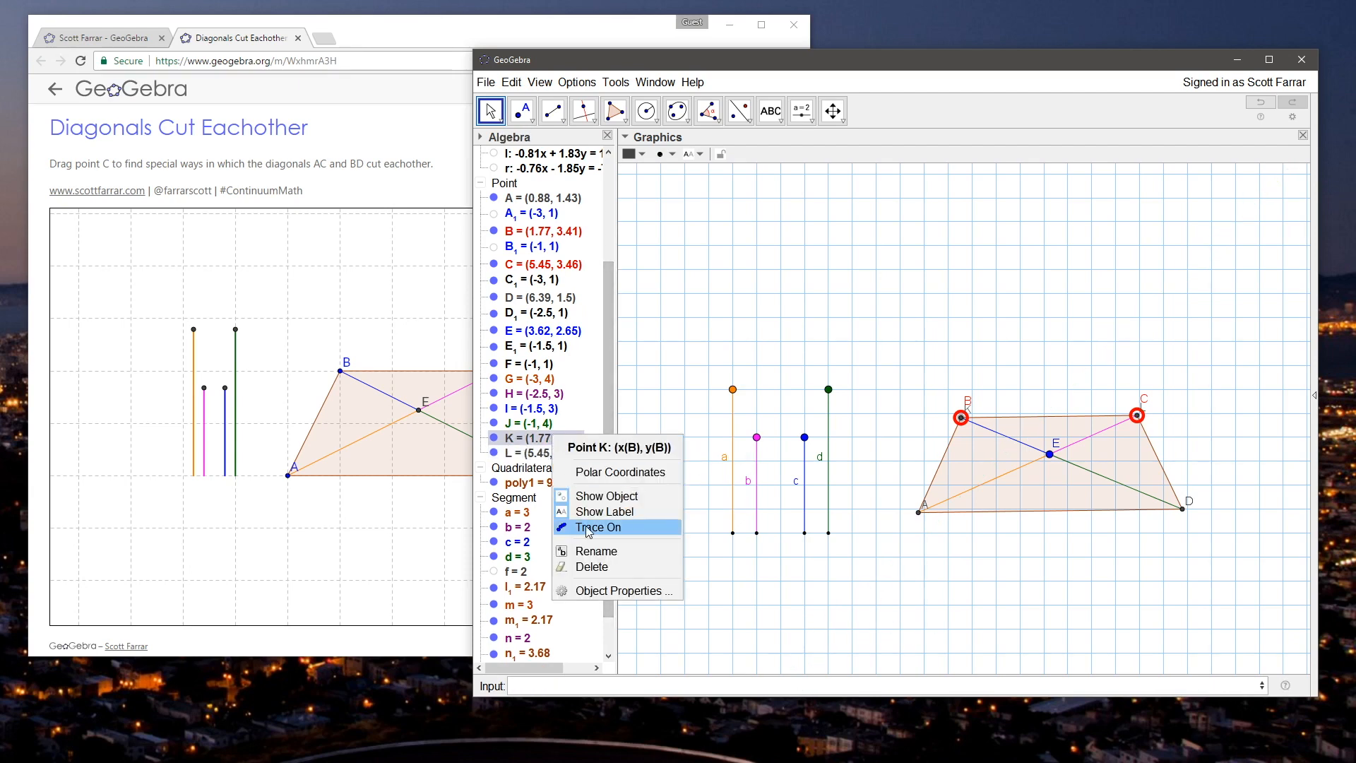
click(594, 549)
text(B_1)
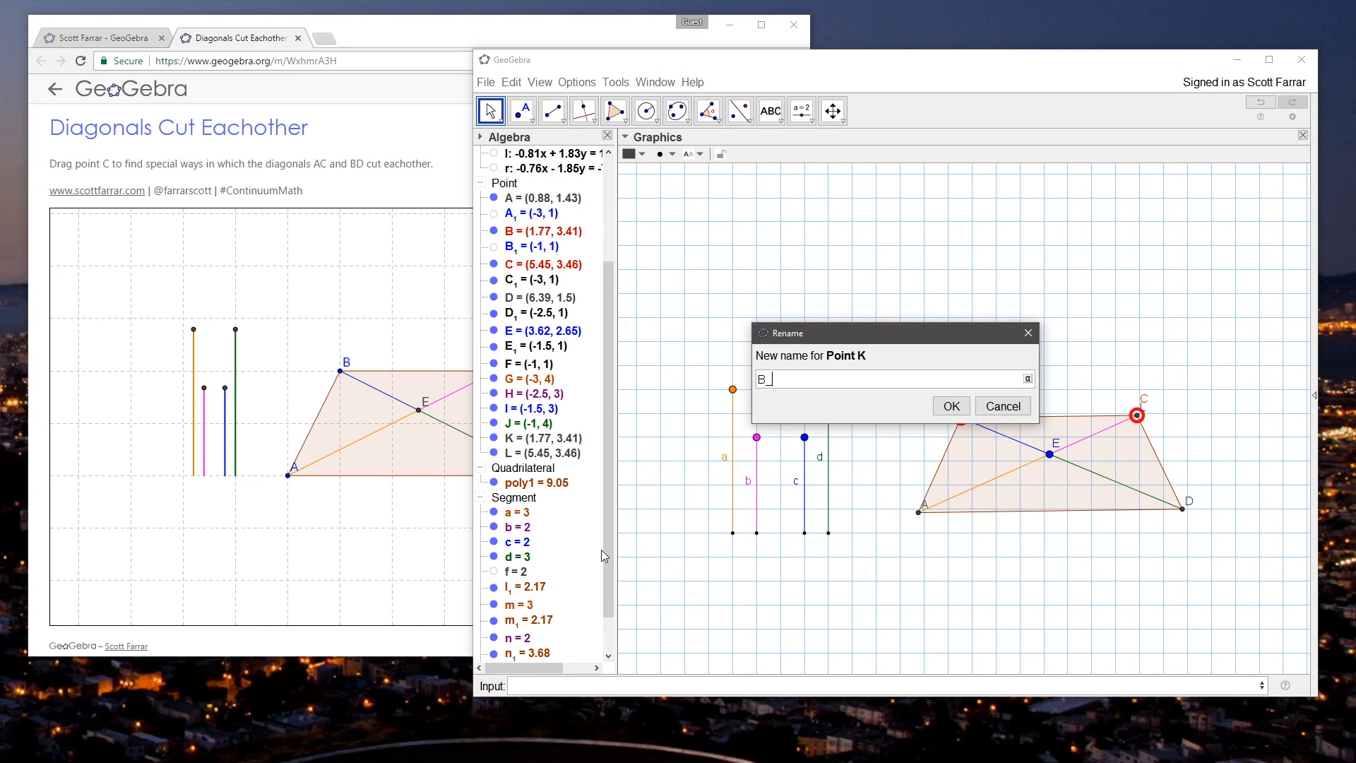
key(Return)
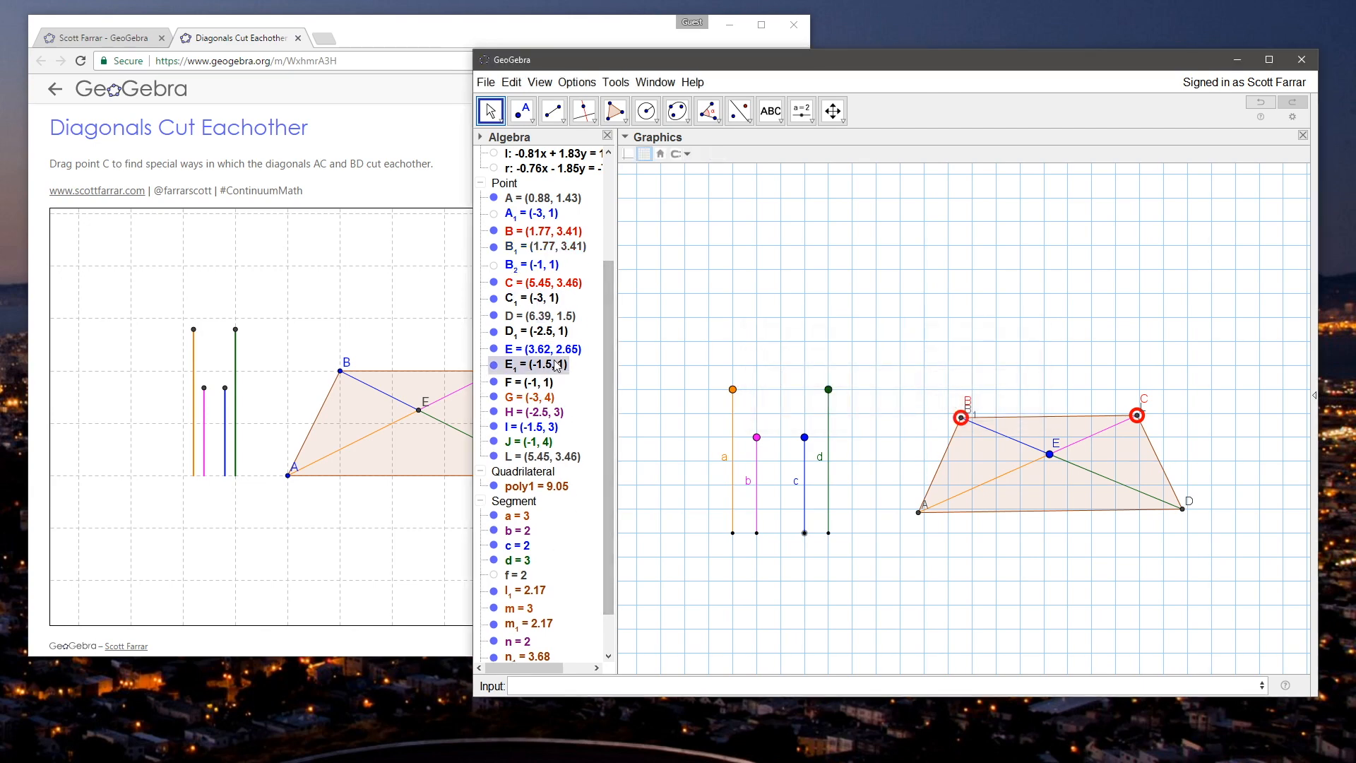
right_click(554, 456)
click(596, 570)
text(C)
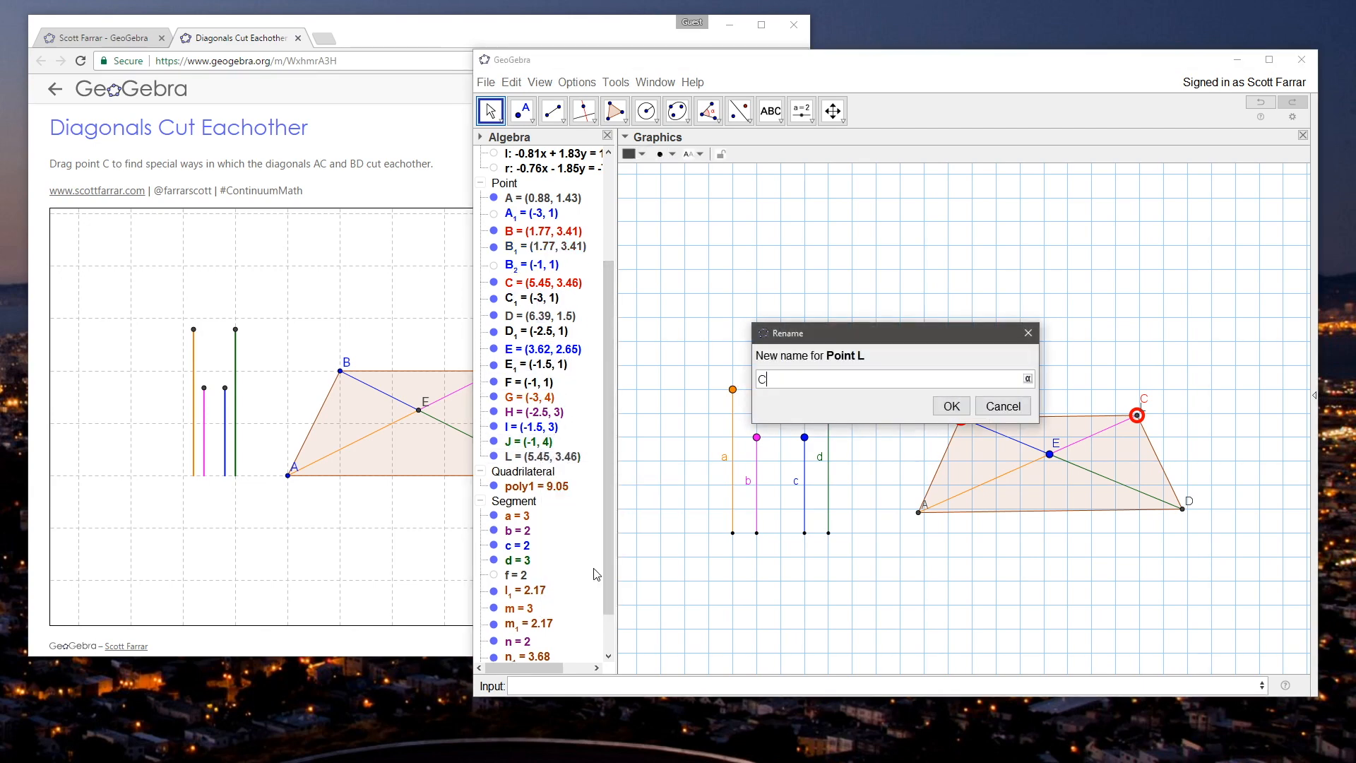
text(_1)
key(Return)
Step: Color the dependent point B_1 blue
click(531, 254)
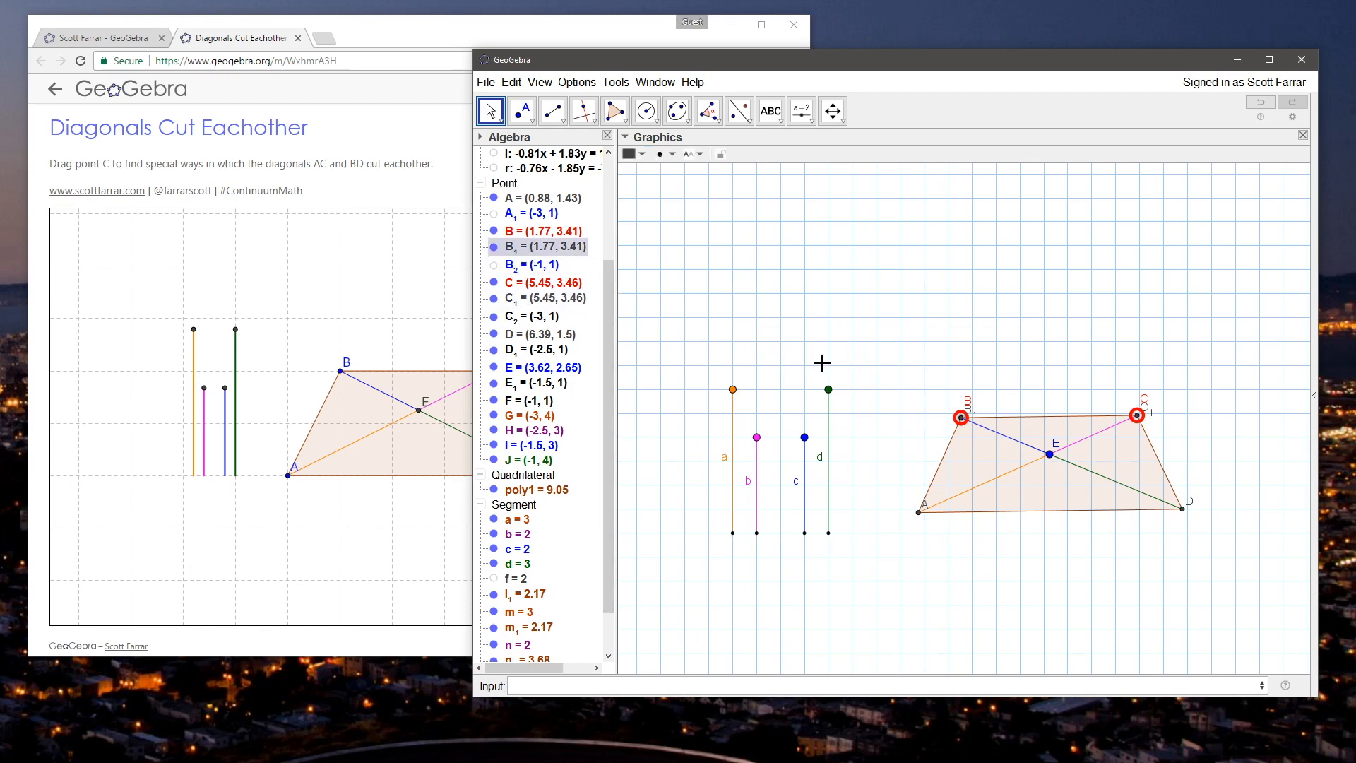
click(639, 154)
click(719, 171)
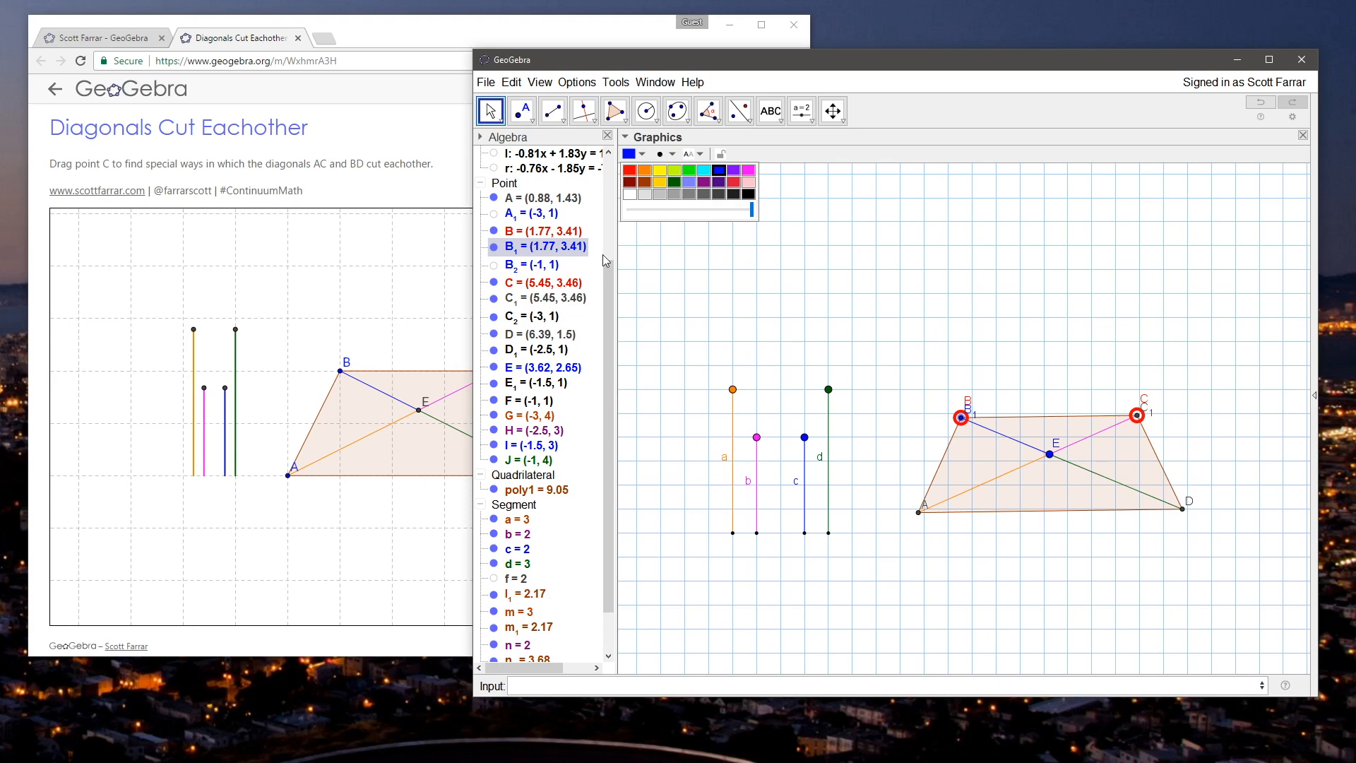
right_click(543, 260)
click(607, 333)
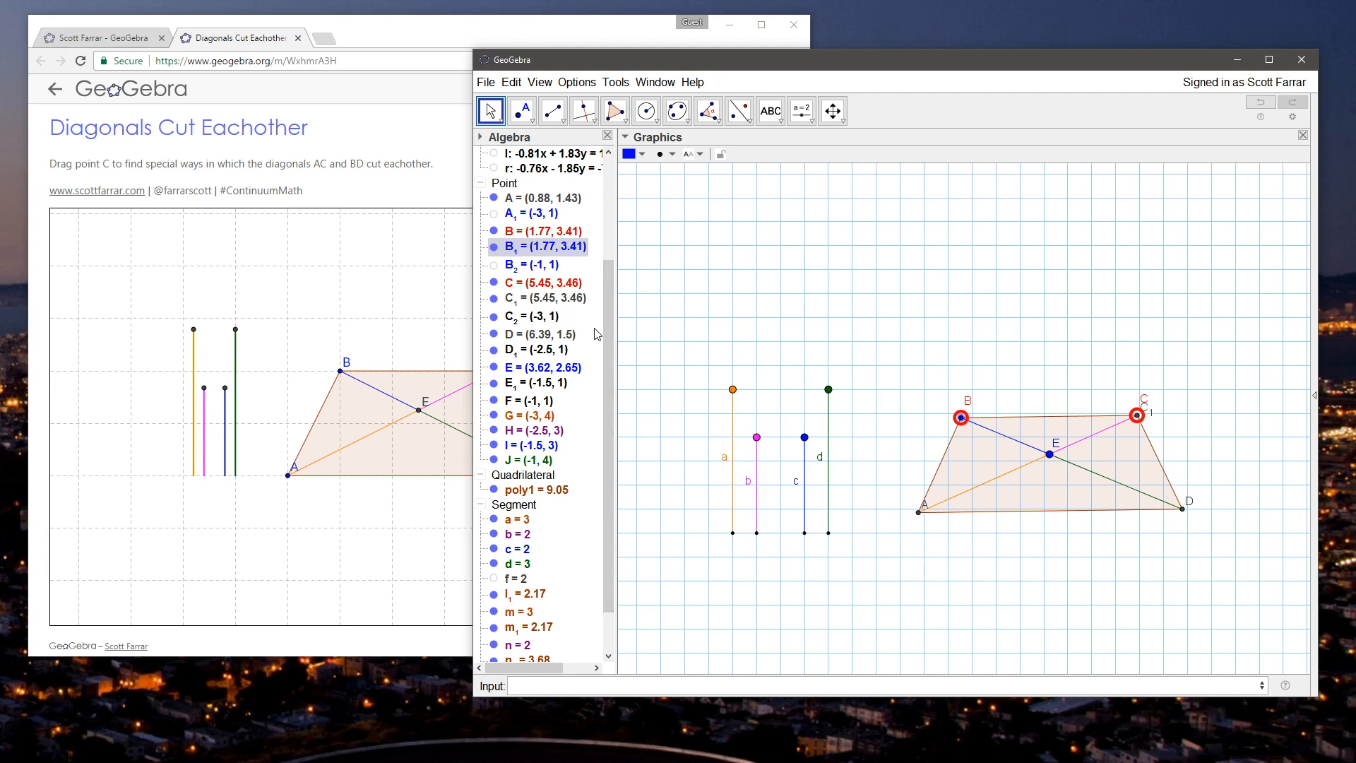
right_click(550, 250)
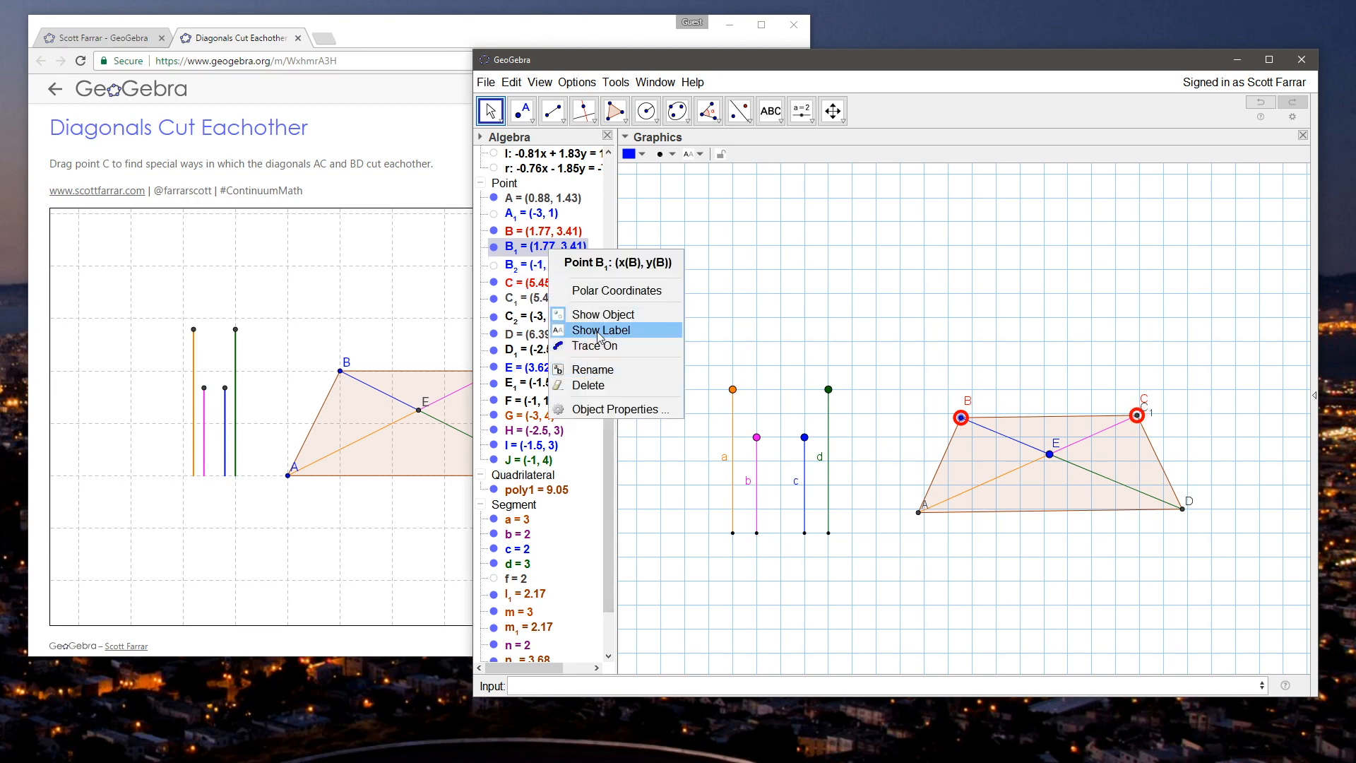
click(598, 330)
Step: Give B_1 the caption B, show that caption as its label, and hide the original point B's label
right_click(535, 249)
click(615, 409)
click(798, 307)
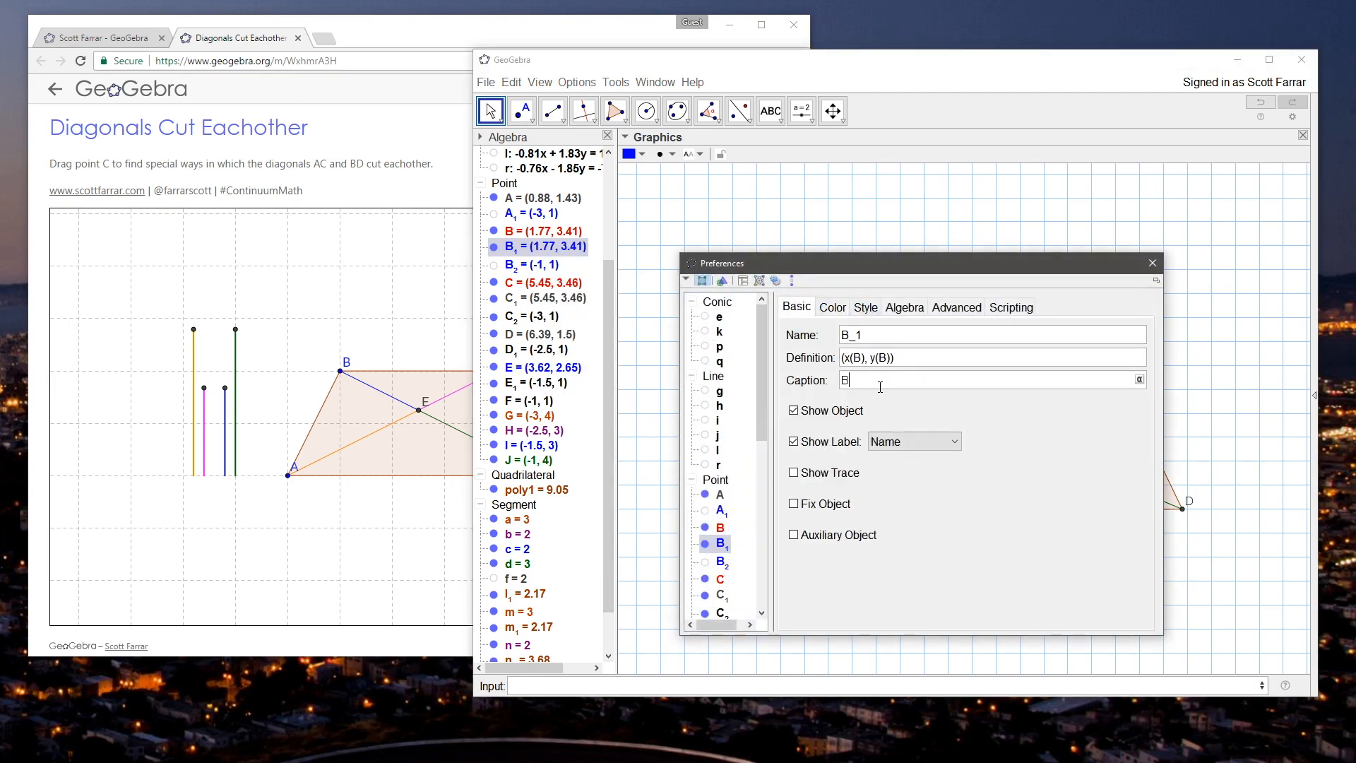
click(1152, 264)
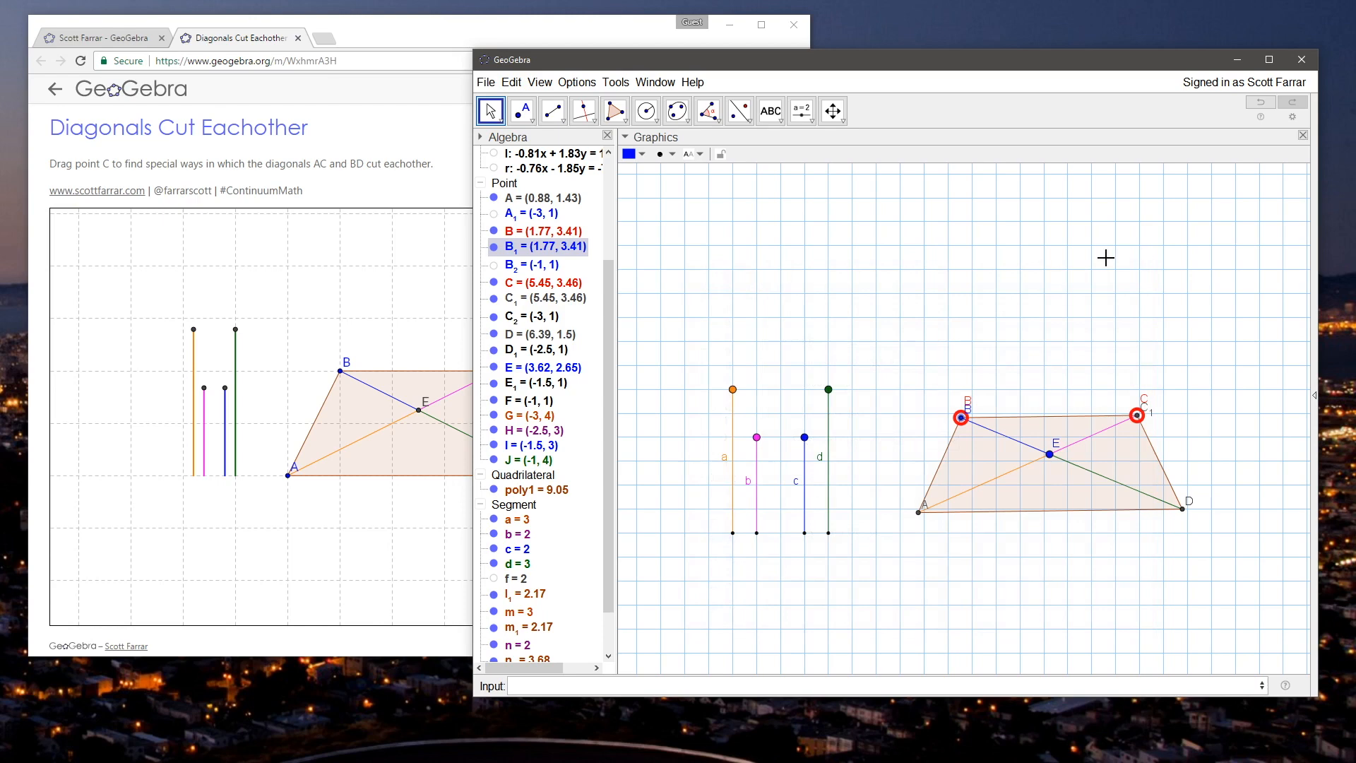
right_click(537, 232)
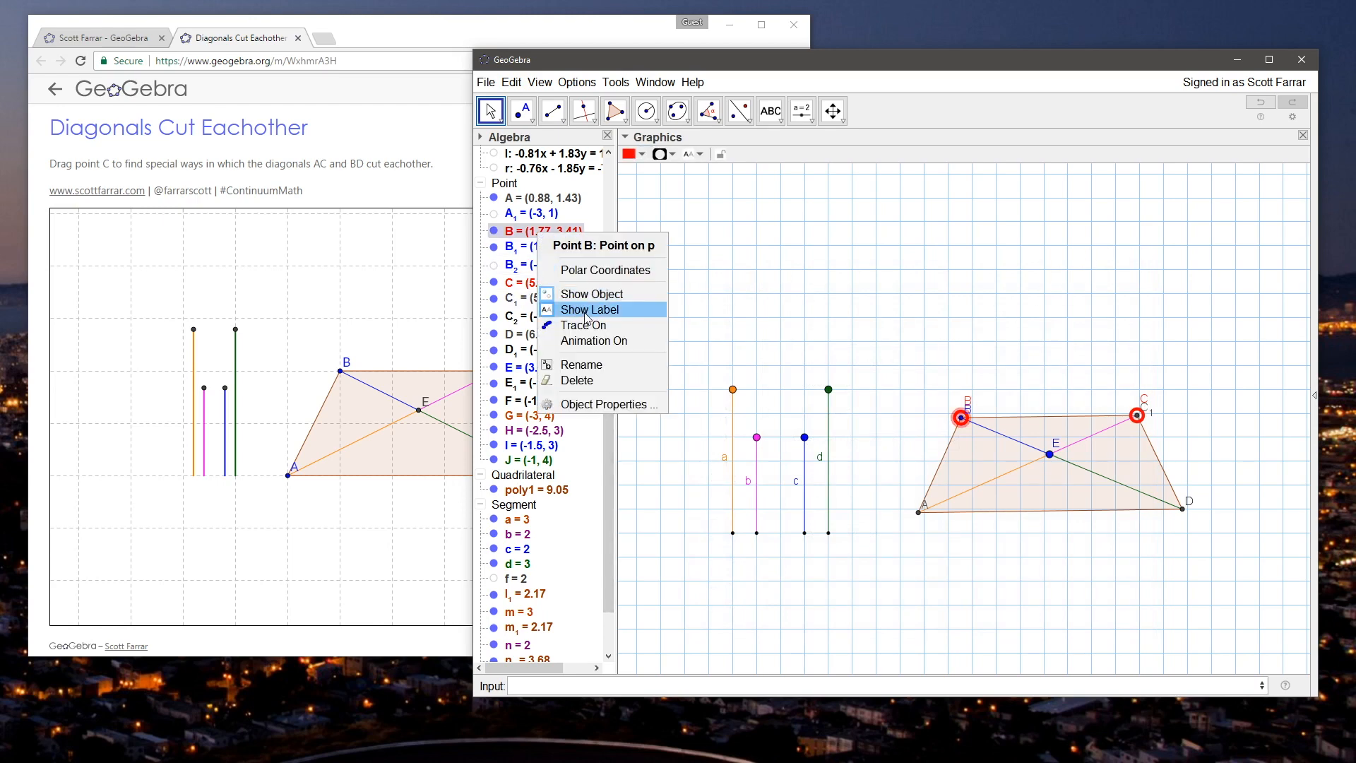
click(585, 315)
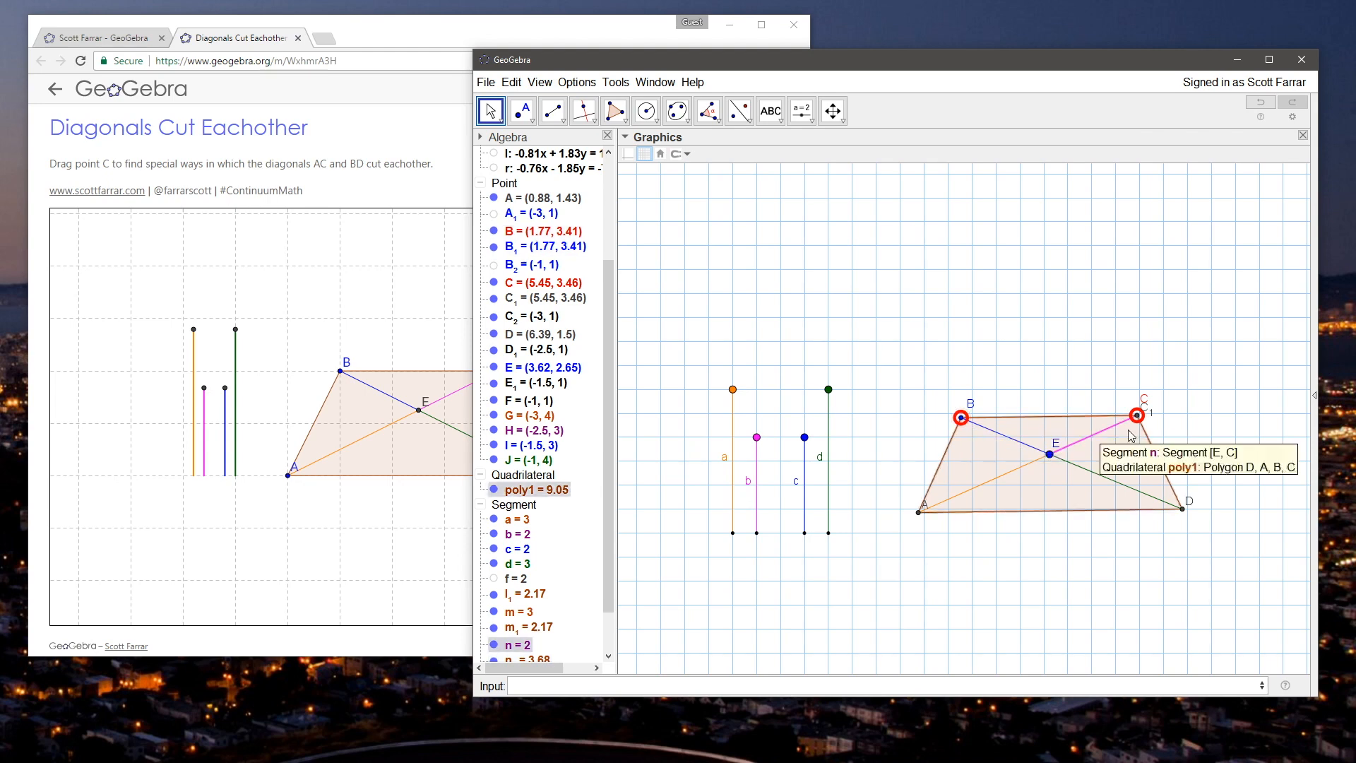
right_click(524, 299)
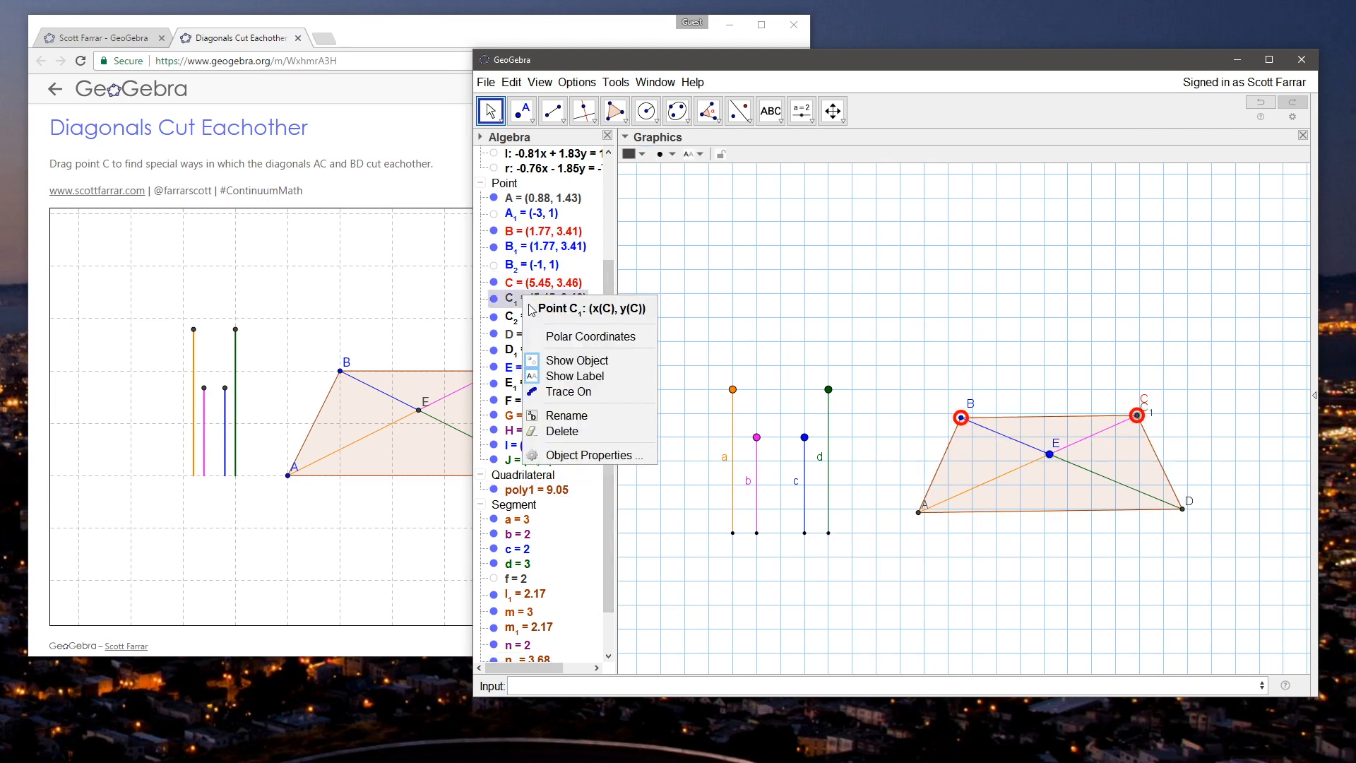
click(588, 455)
click(832, 306)
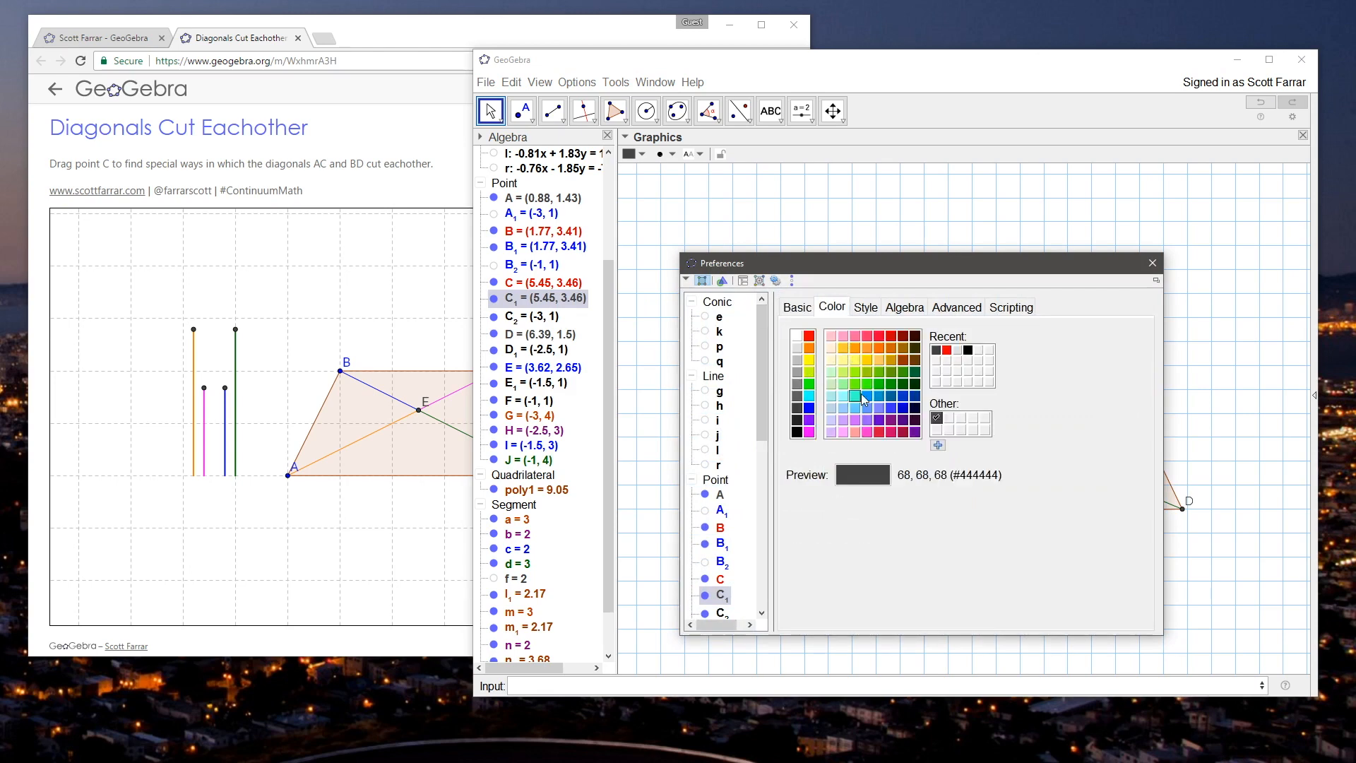
click(1152, 264)
Step: Color the dependent point C_1 magenta and set its label to use the caption C
click(632, 154)
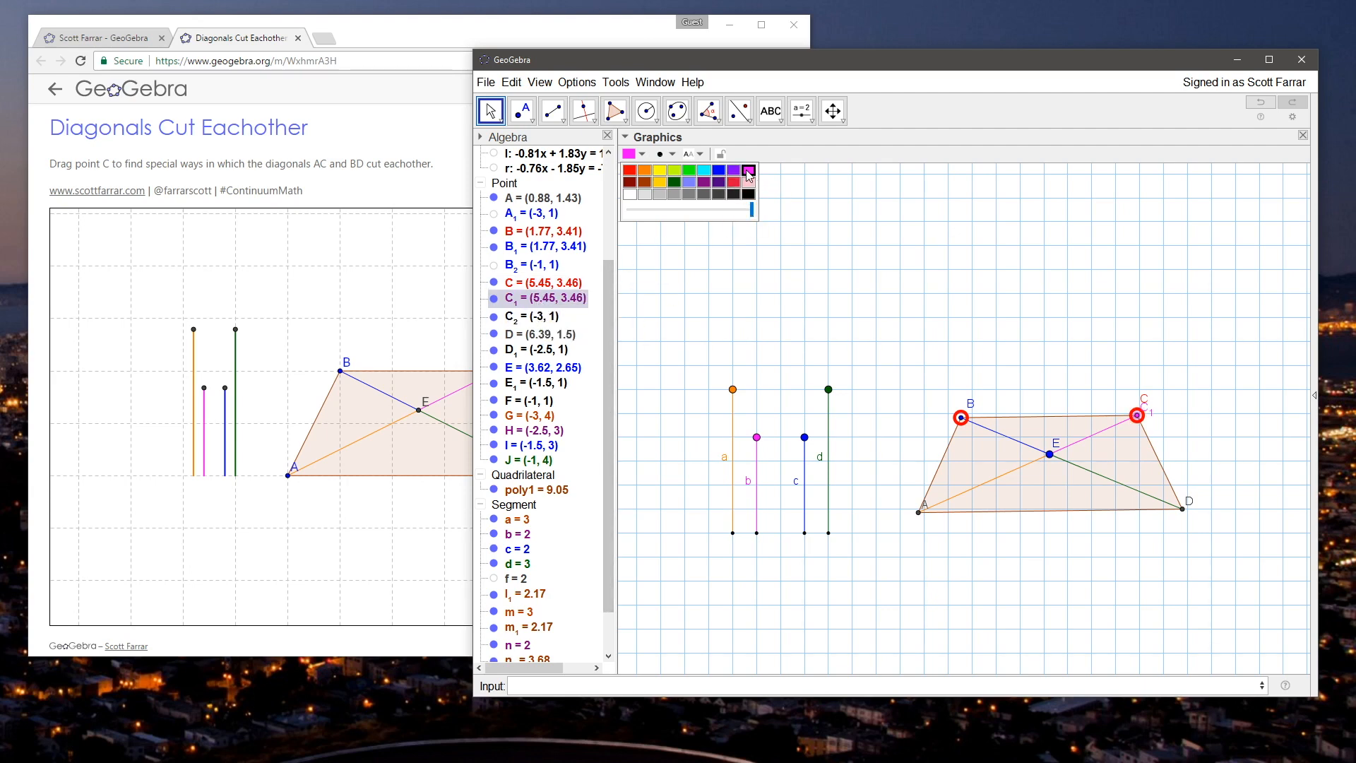
right_click(540, 302)
click(583, 469)
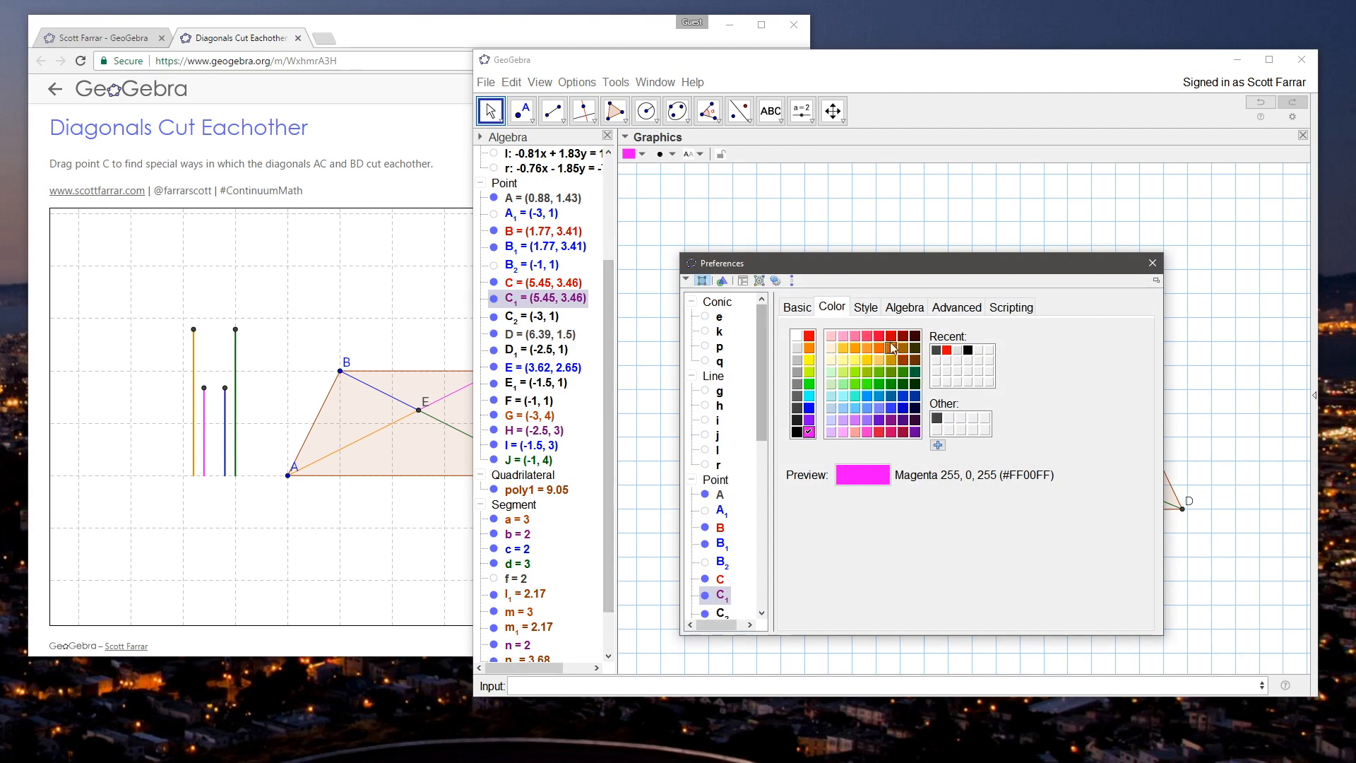
click(809, 310)
click(832, 441)
click(883, 441)
click(1027, 438)
click(1149, 260)
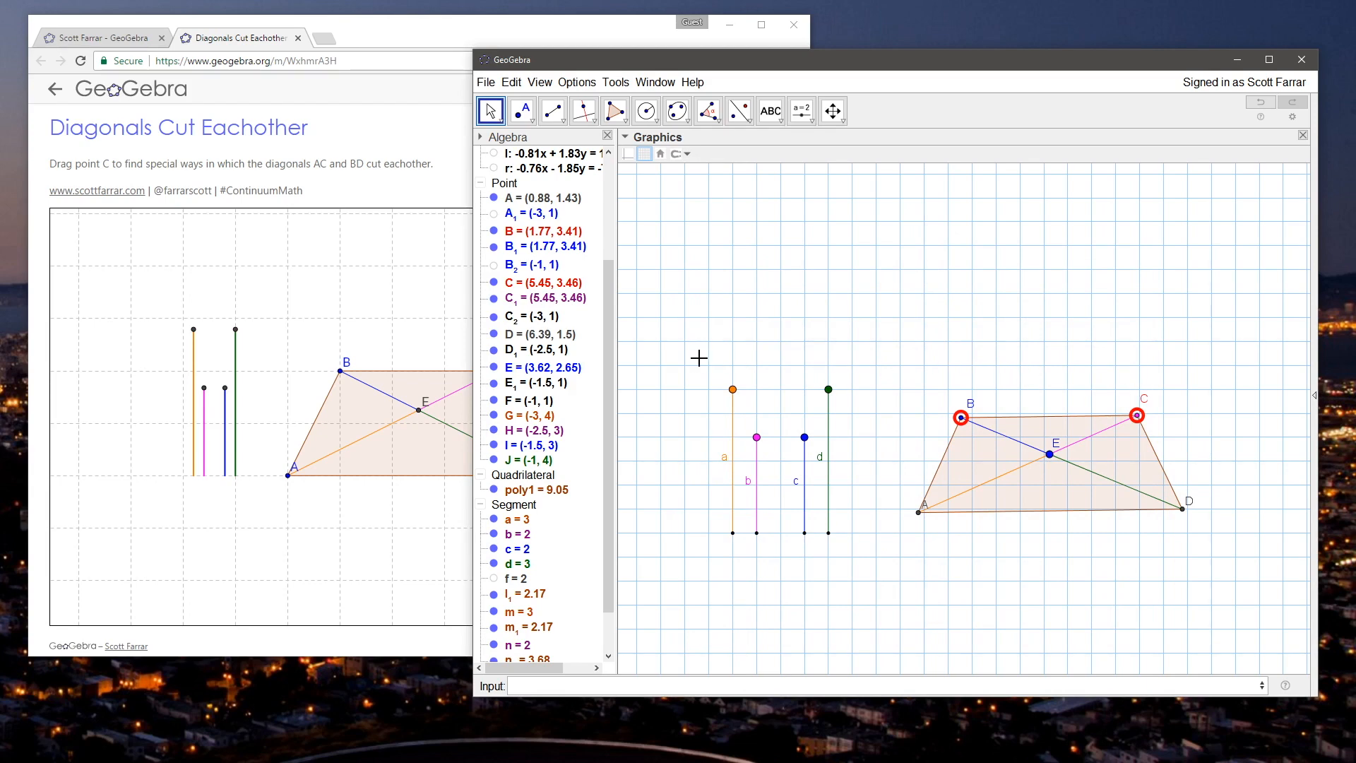
Step: Hide the original point C's label and show the label of C_1
right_click(530, 286)
click(588, 361)
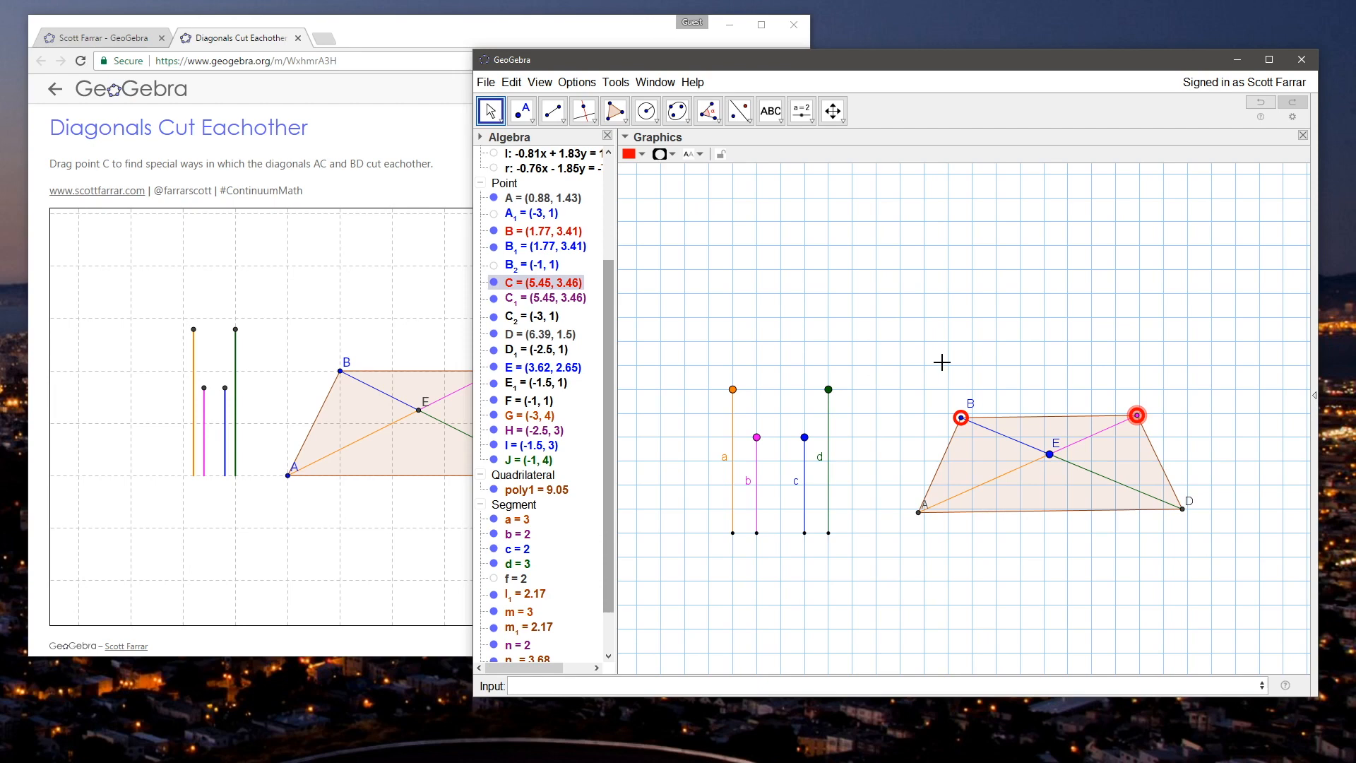
click(535, 306)
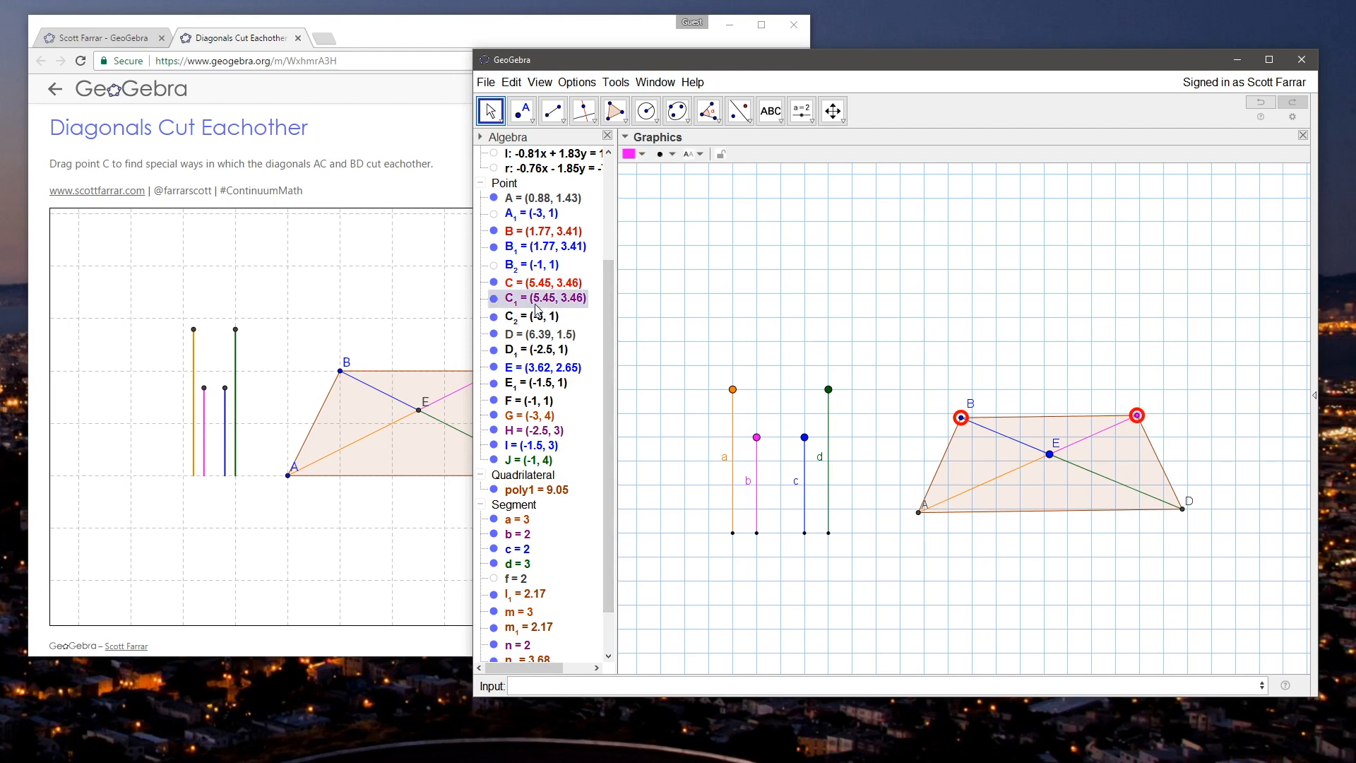
right_click(535, 309)
click(588, 387)
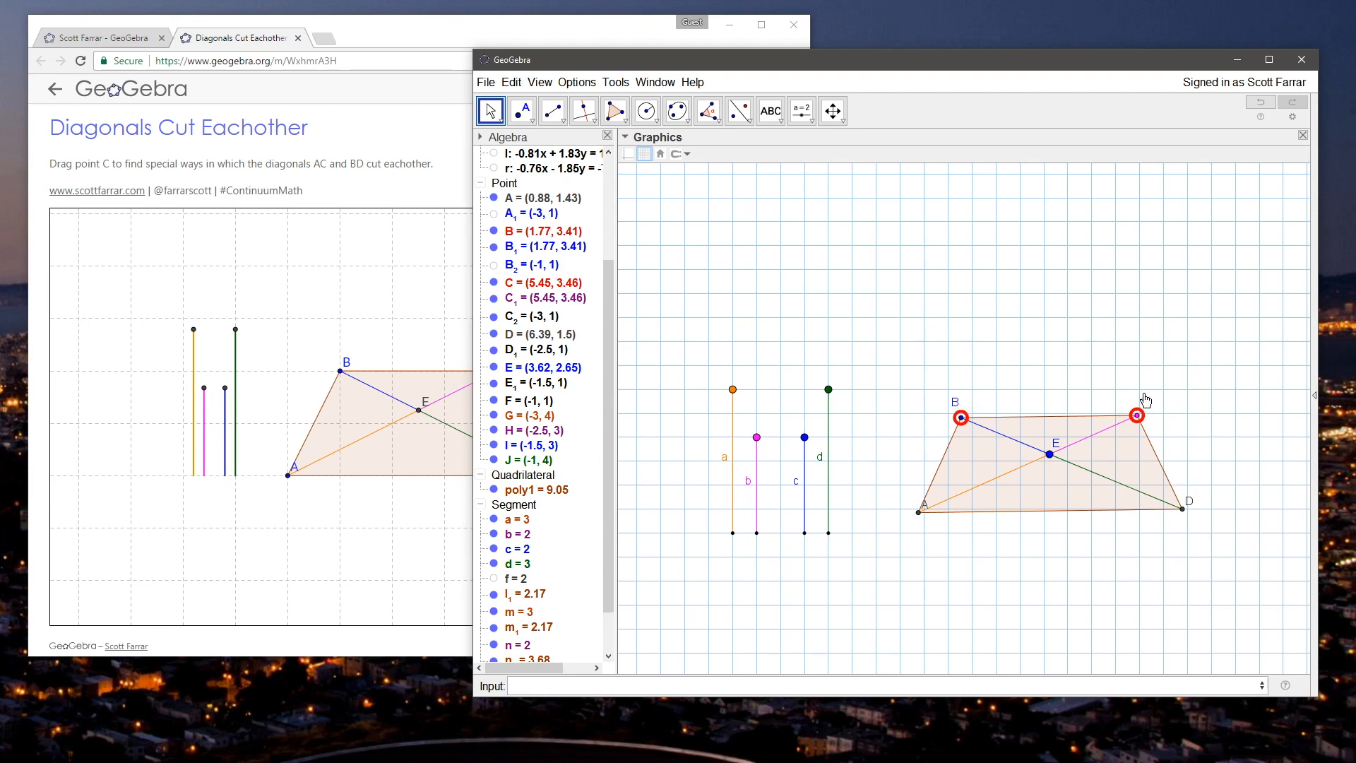
Step: Hide the labels of the four vertical control segments a, b, c and d
right_click(729, 456)
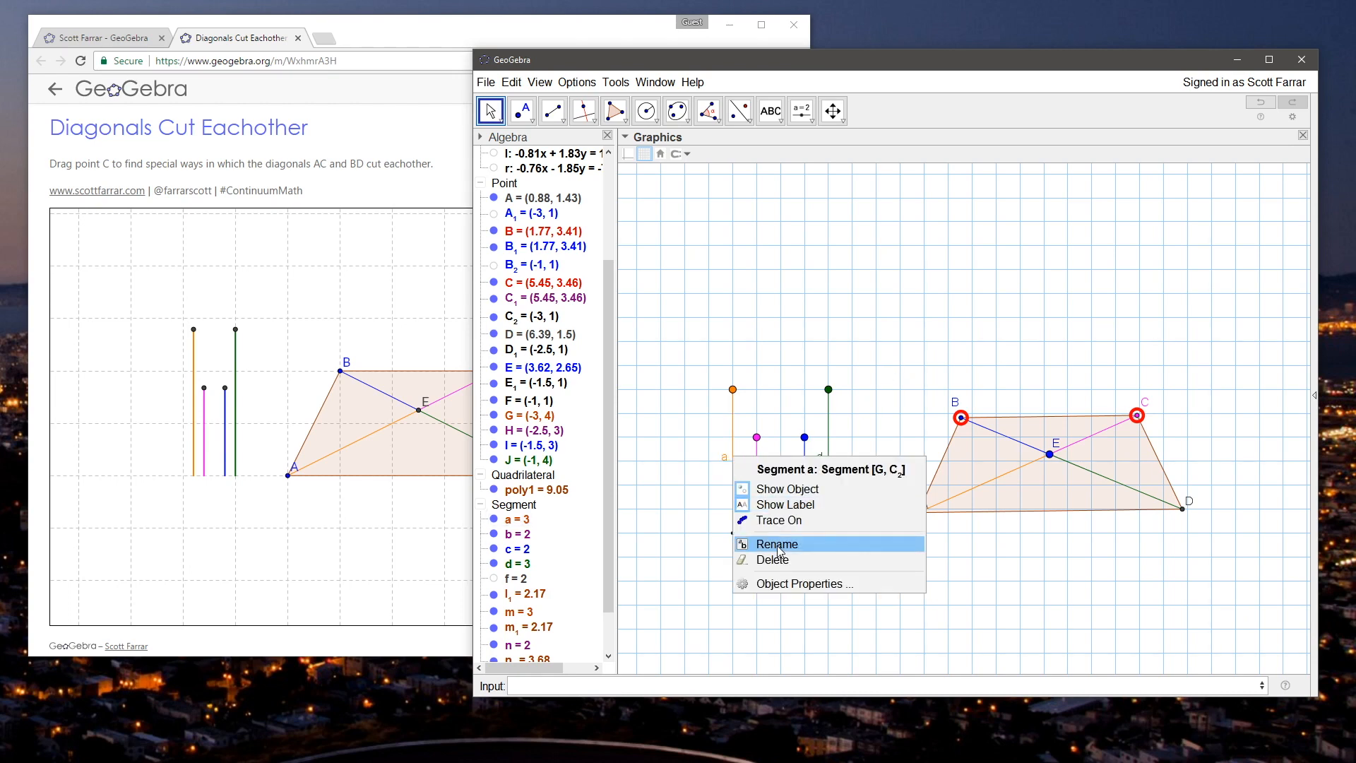
click(796, 504)
right_click(753, 474)
click(816, 523)
right_click(808, 485)
click(851, 528)
right_click(829, 468)
click(881, 509)
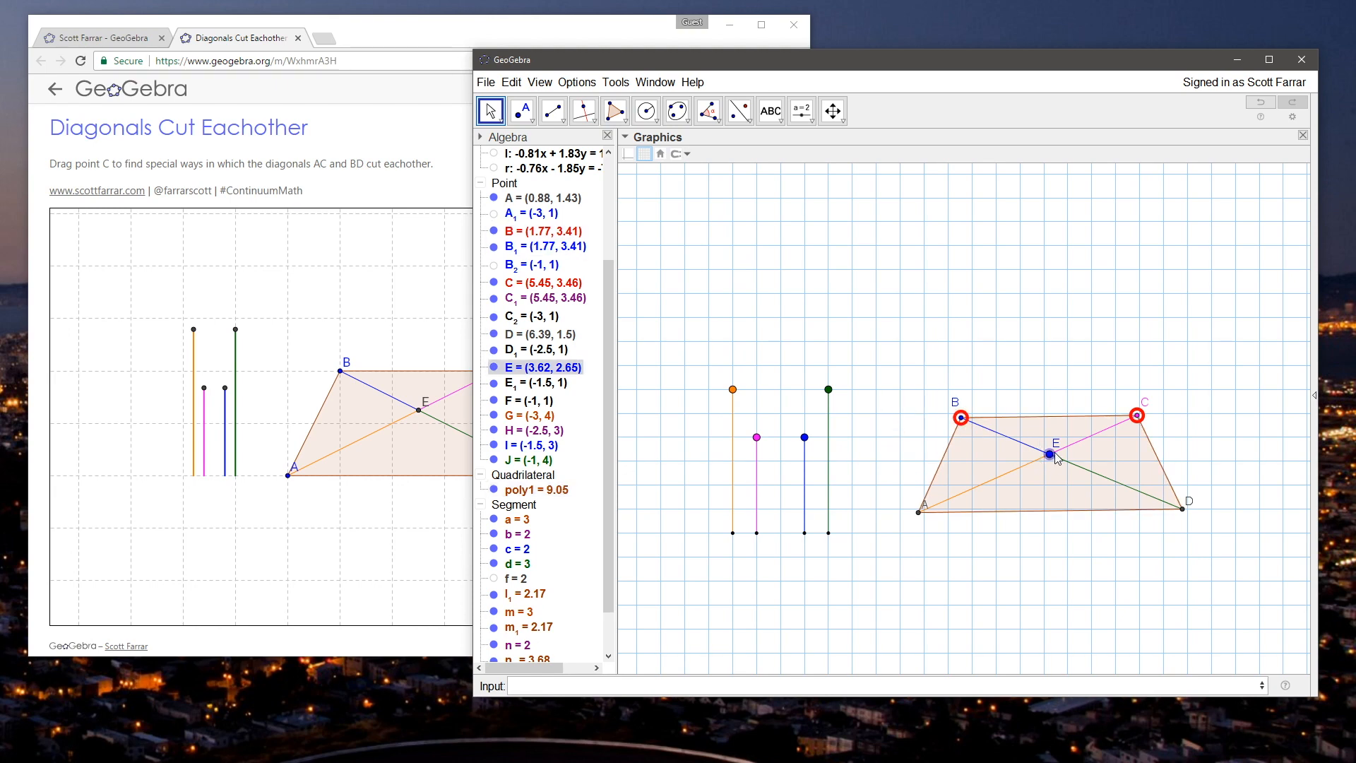
Step: Move the intersection point E to about (3.5, 2.5), shifting the whole quadrilateral
mouse_move(1050, 463)
mouse_down()
mouse_move(1029, 456)
mouse_move(1044, 466)
mouse_up()
click(998, 351)
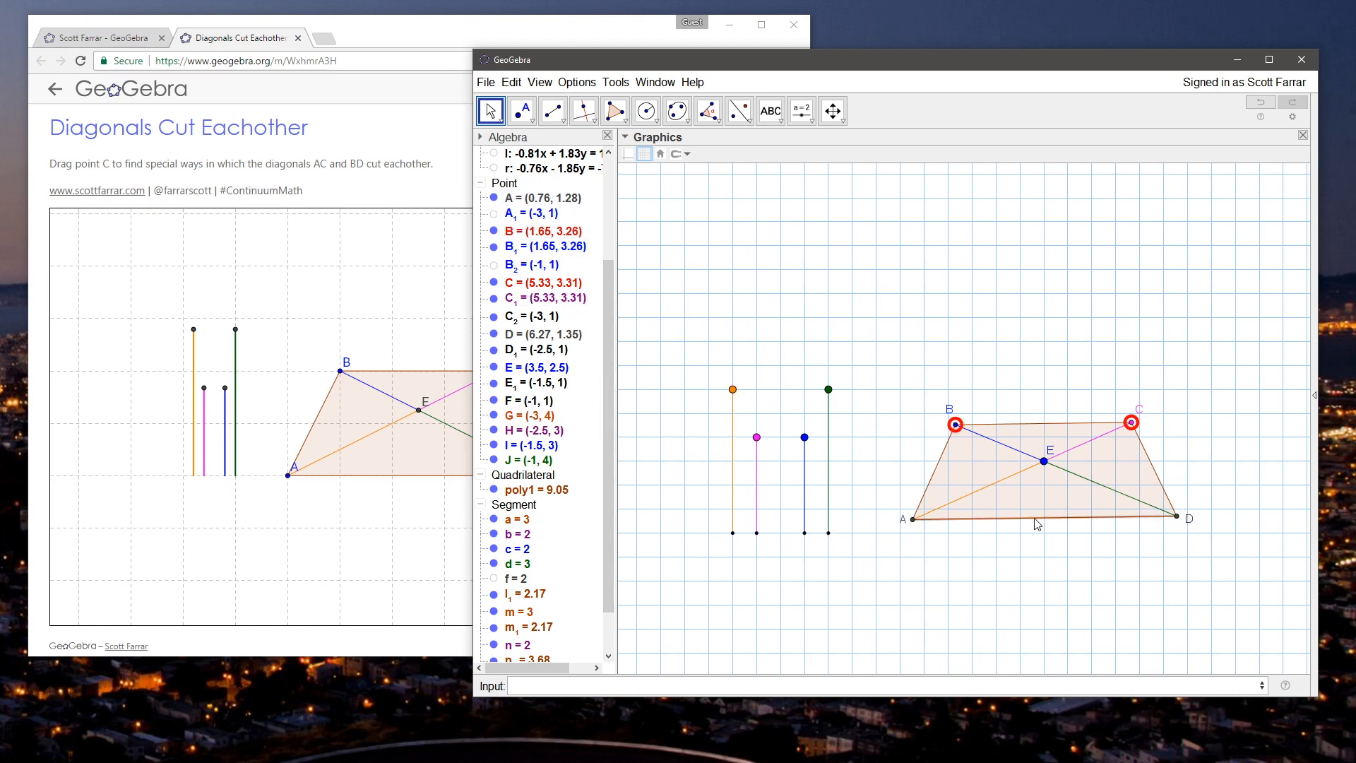
Step: Color the four base points of the vertical control segments, C_2, D_1, E_1 and F, blue
mouse_move(704, 524)
mouse_down()
mouse_move(780, 537)
mouse_move(759, 516)
mouse_move(709, 509)
mouse_up()
click(1047, 447)
drag(730, 536, 820, 493)
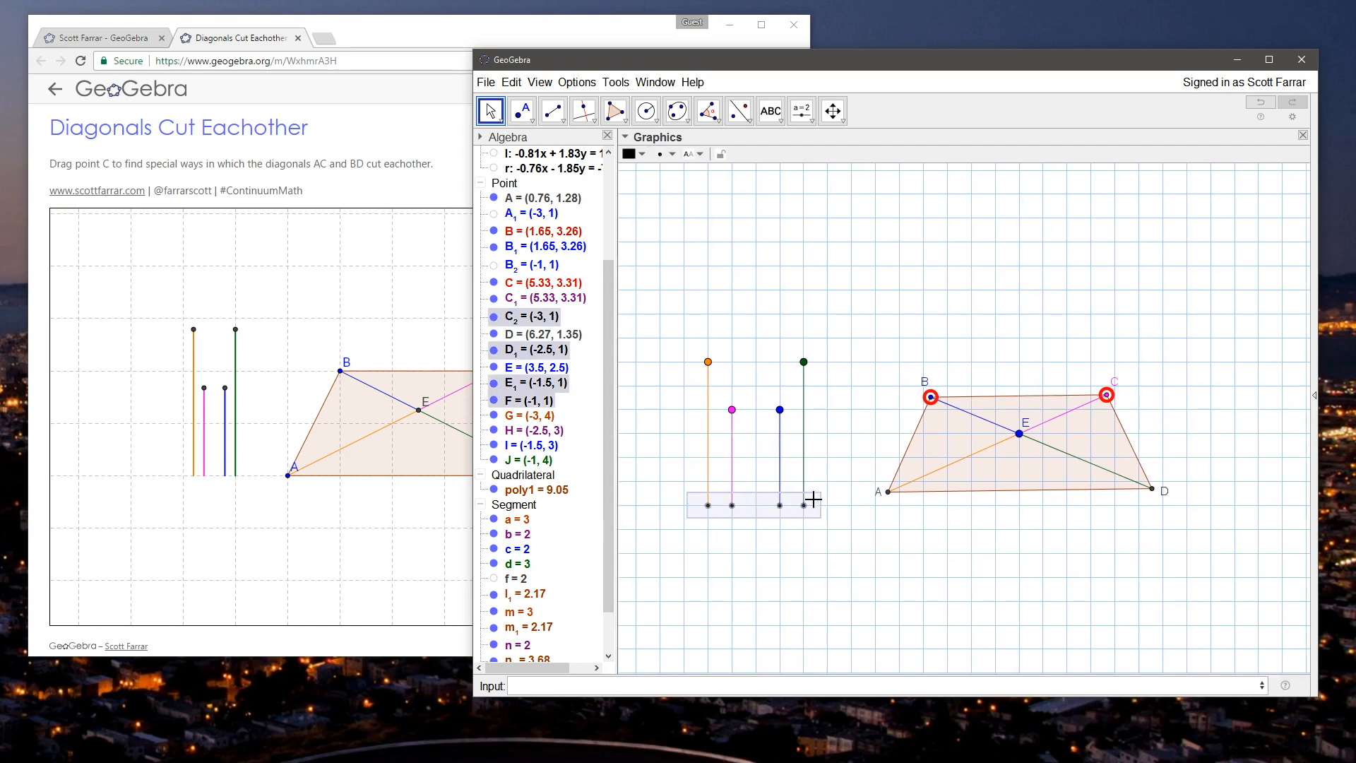
right_click(514, 390)
click(565, 542)
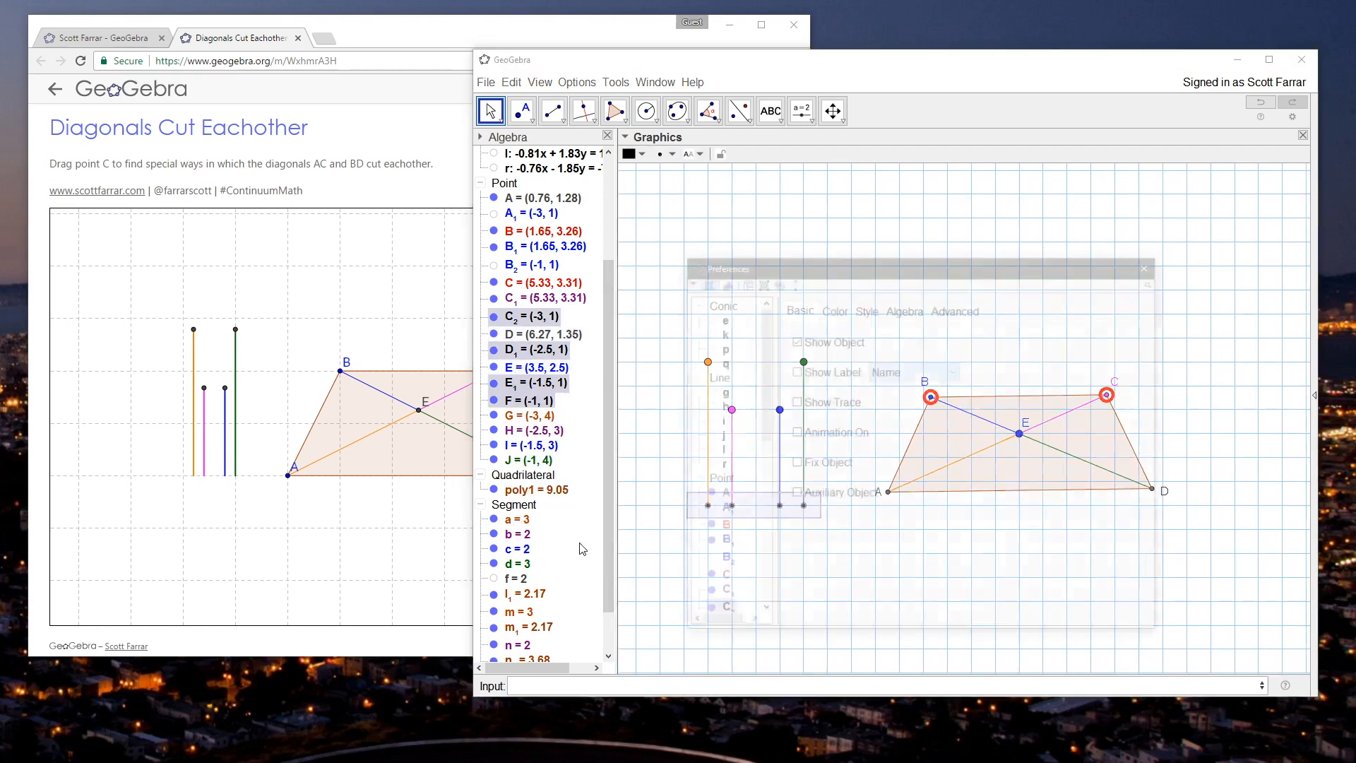
click(831, 307)
click(809, 408)
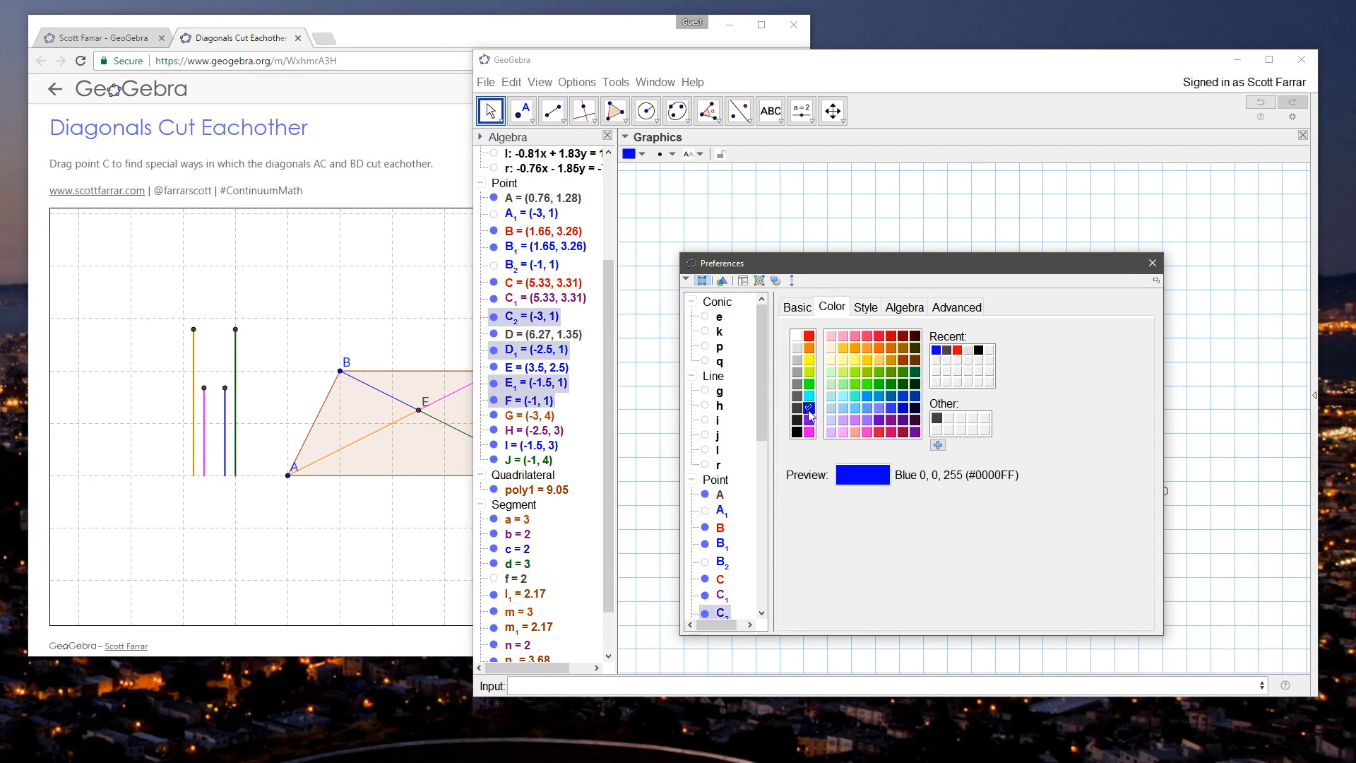
Step: Set the point size of the four base points to 3
drag(812, 263, 1037, 237)
click(1089, 281)
drag(1032, 330, 1054, 330)
drag(1321, 240, 1197, 243)
click(1253, 242)
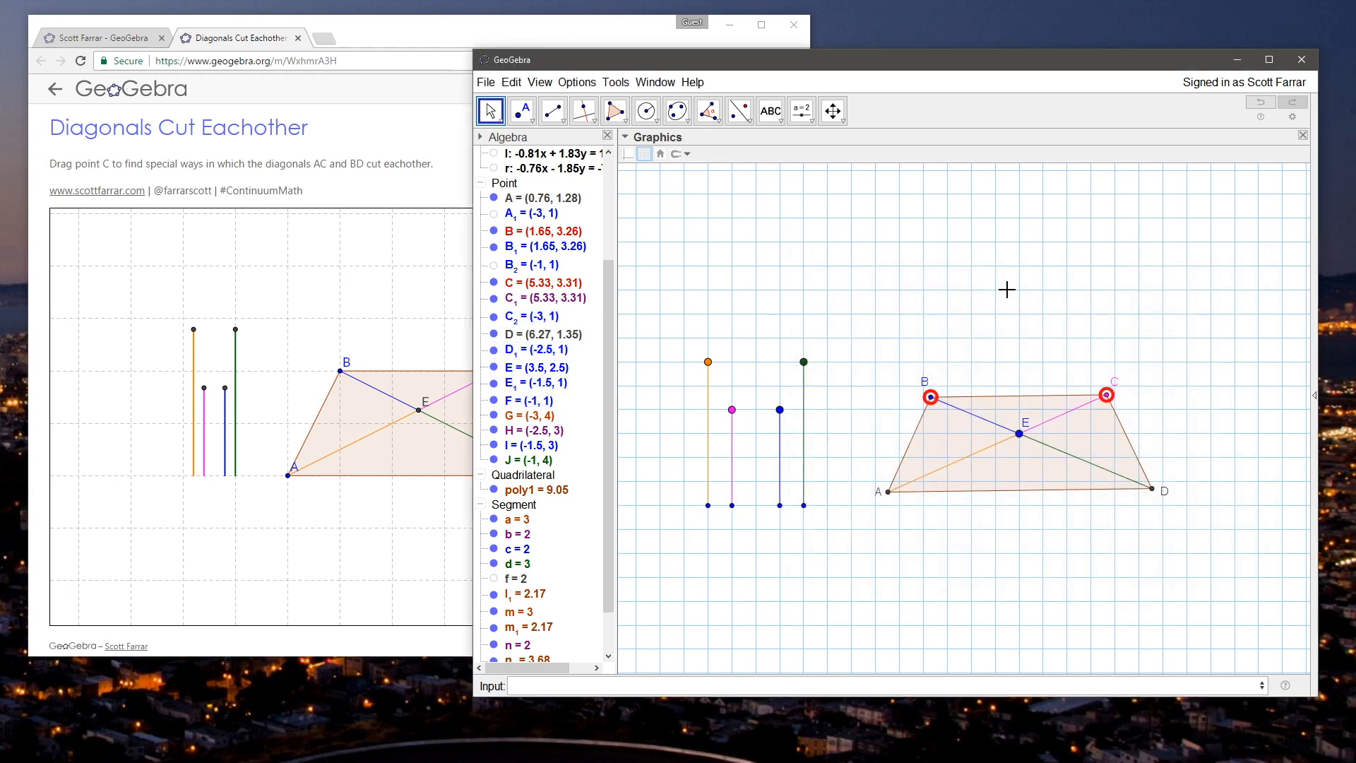
Step: Reduce the point size of the diagonals' intersection point E
click(1019, 433)
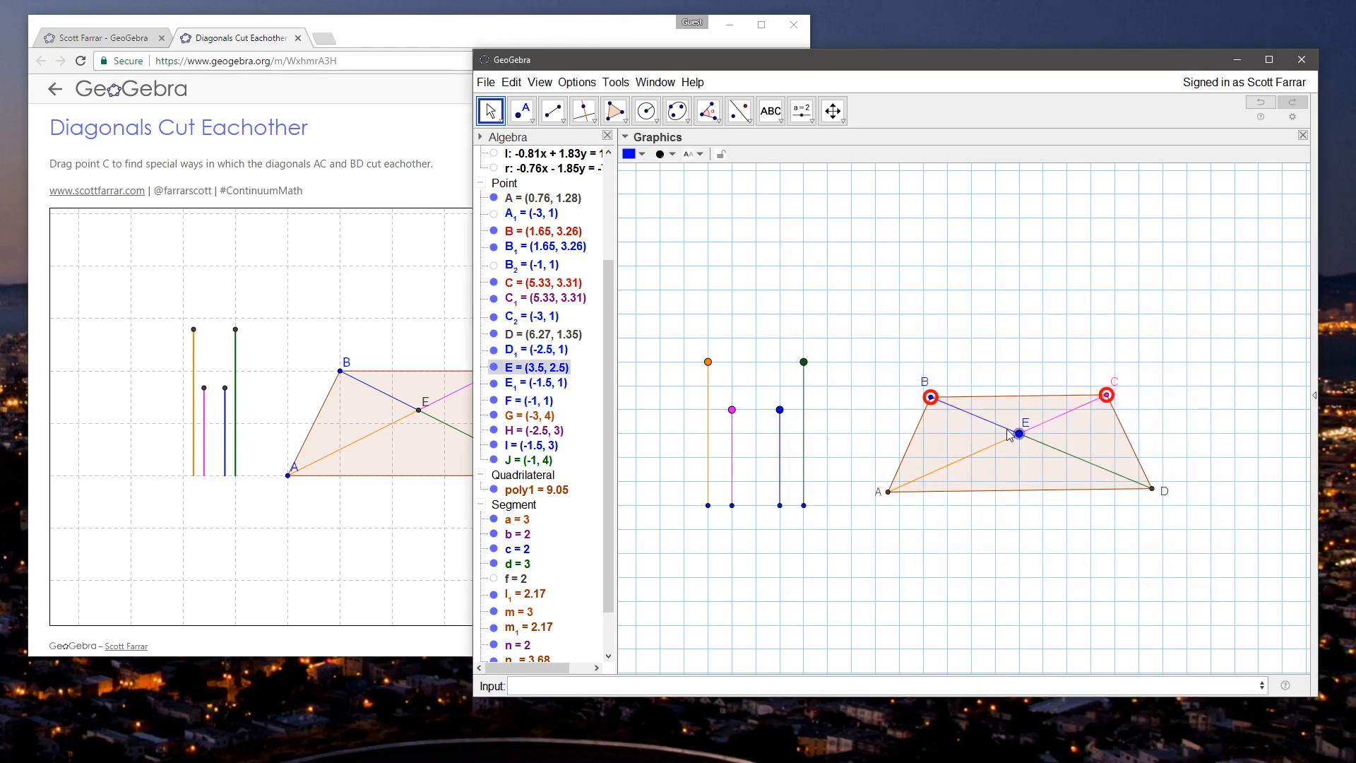
click(641, 154)
click(667, 154)
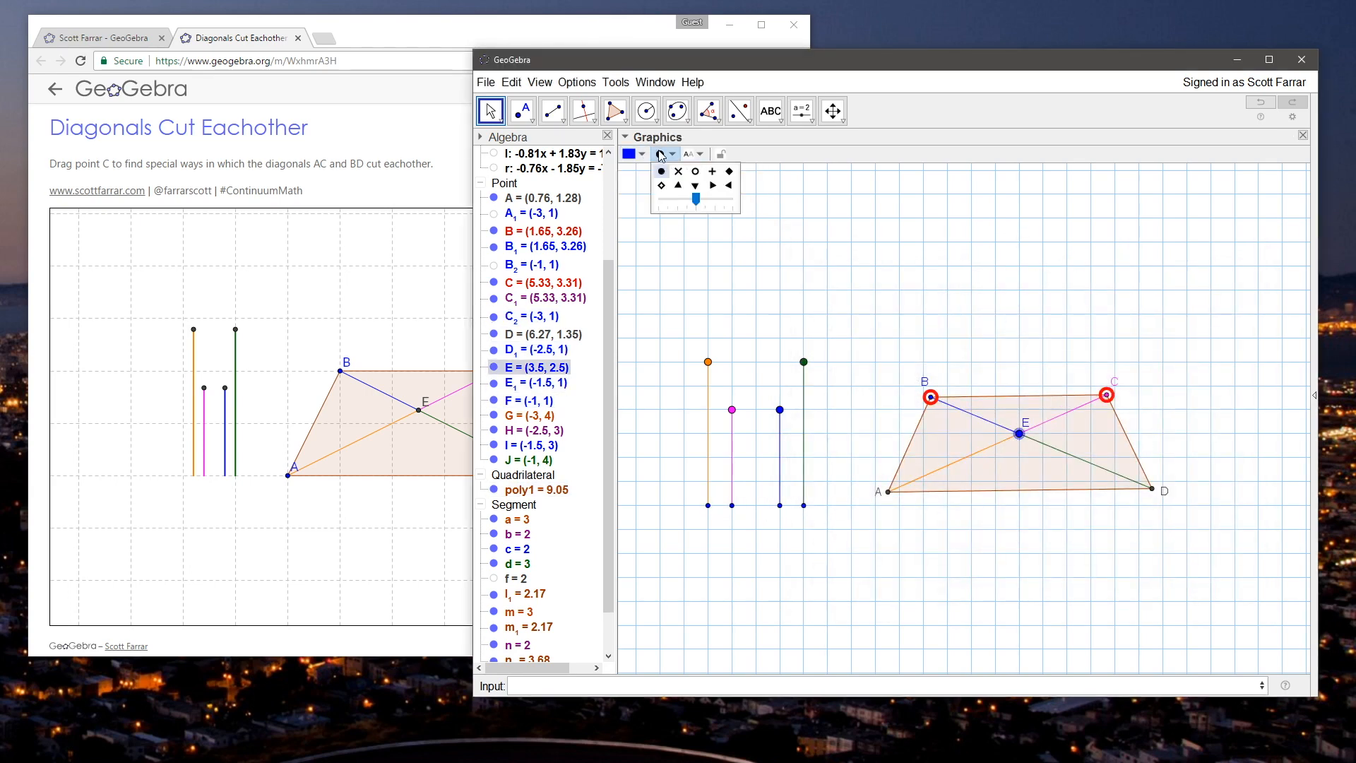
drag(696, 201, 683, 202)
click(962, 264)
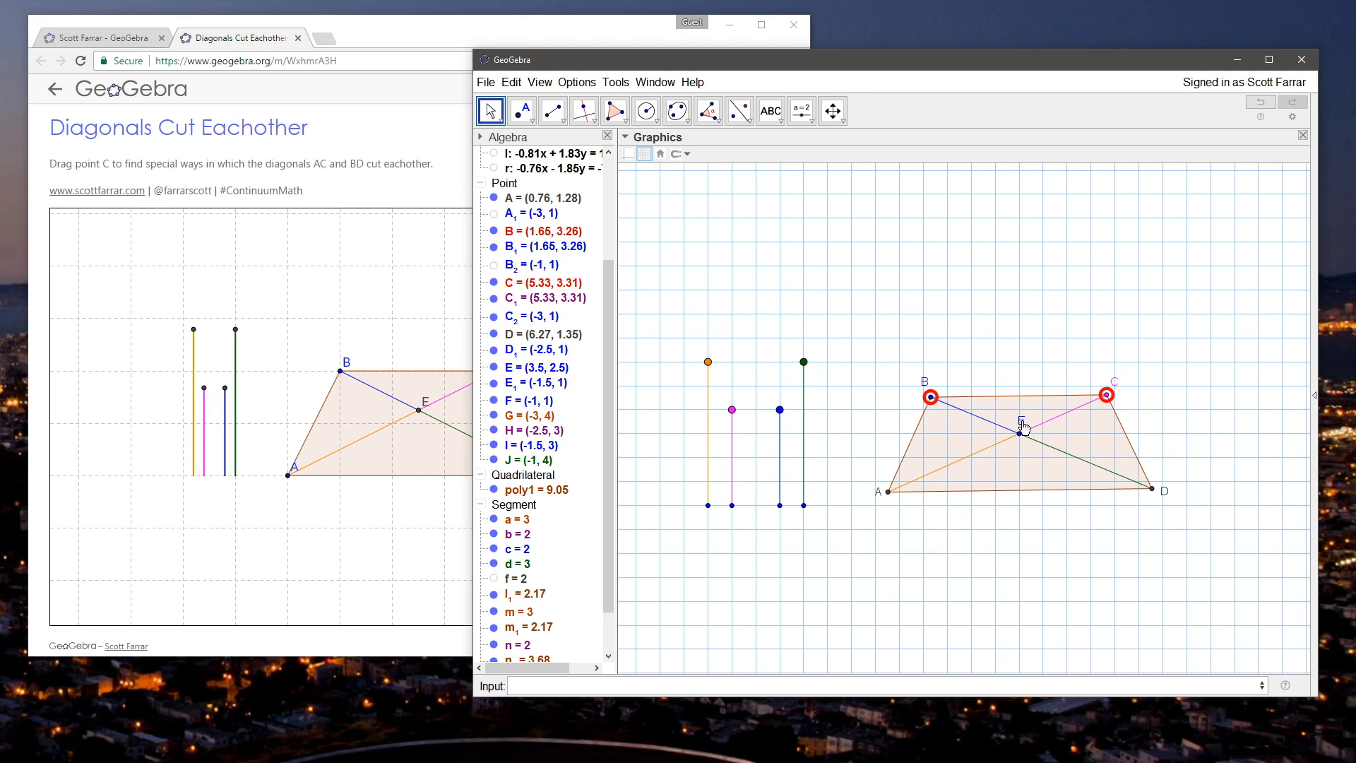
Step: Test the quadrilateral by moving B to about (1.74, 3.44) and C to about (5.34, 3.29)
drag(1004, 331, 996, 343)
drag(922, 410, 925, 402)
drag(1079, 382, 1098, 408)
click(946, 353)
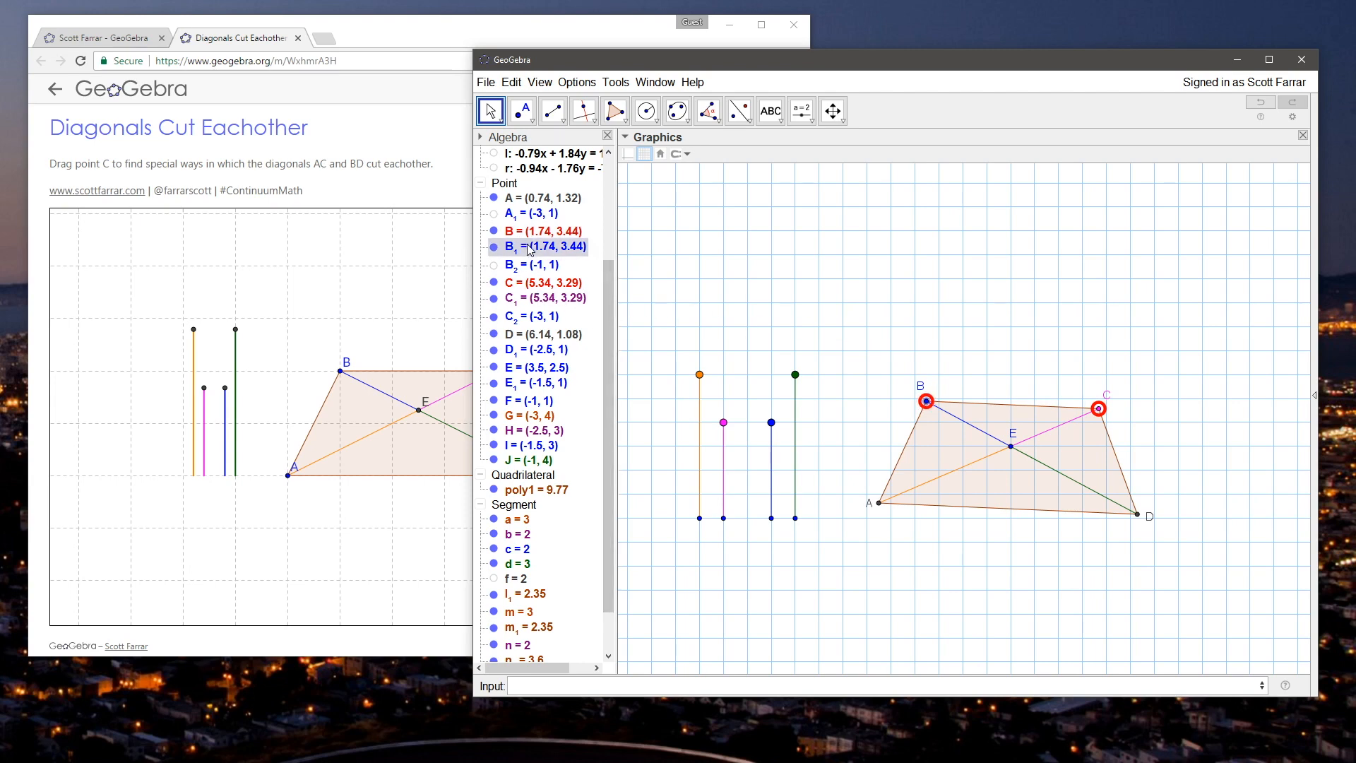
Step: Turn off Selection Allowed for the dependent points B_1 and C_1
click(538, 247)
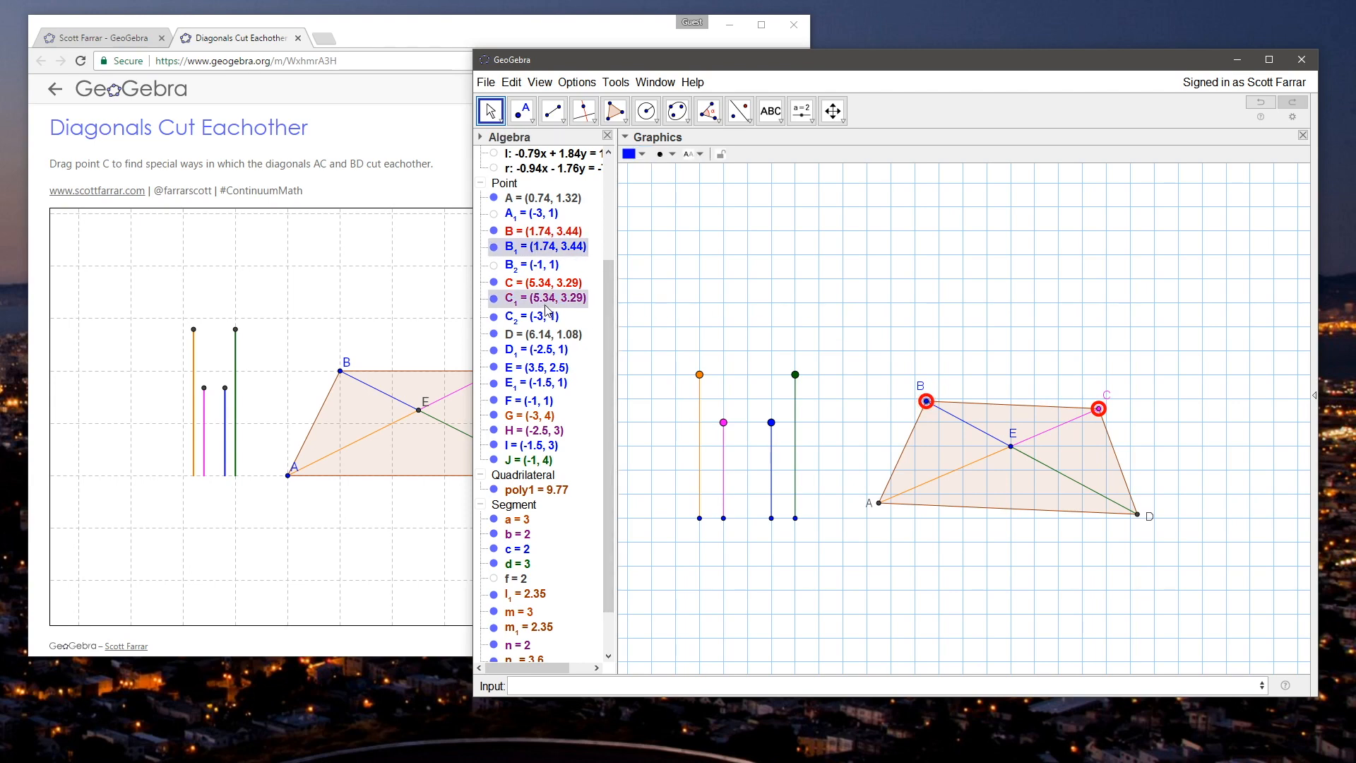
right_click(544, 307)
click(618, 445)
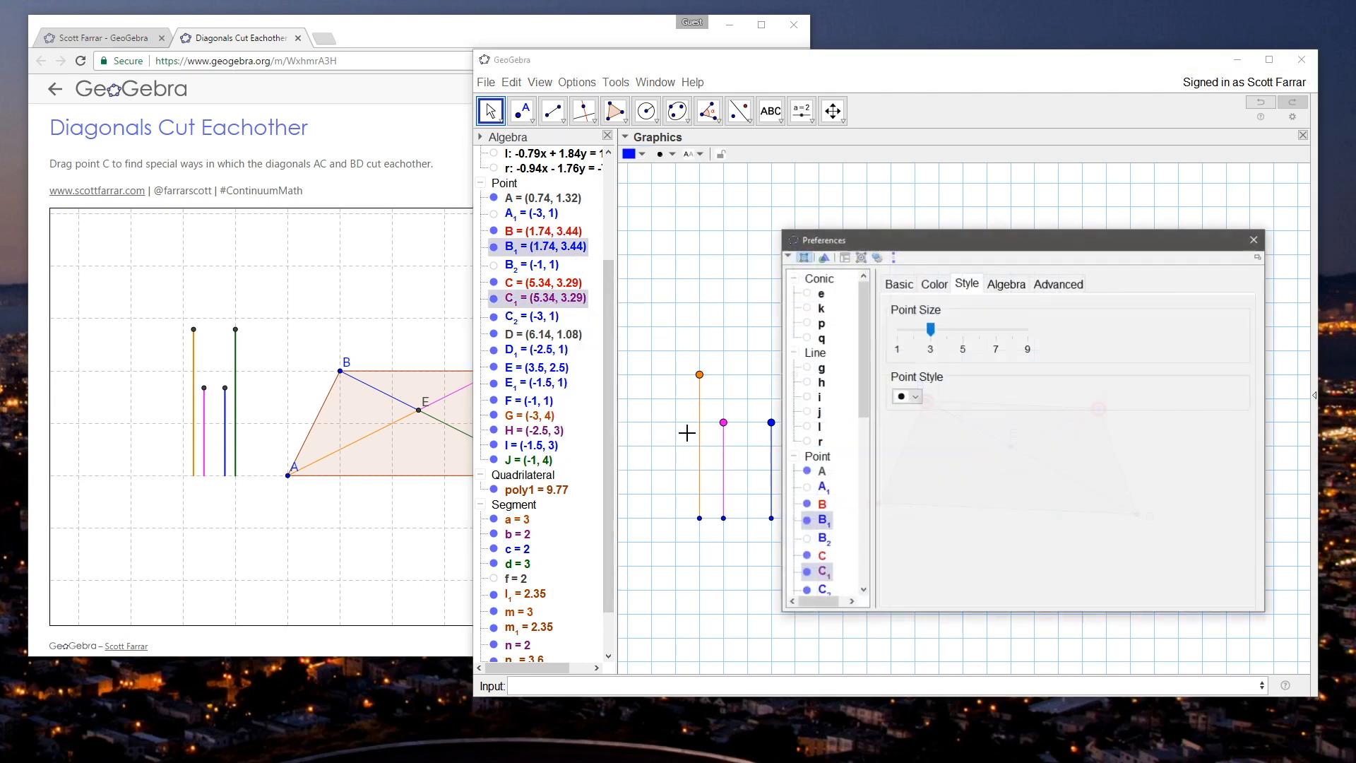
click(1017, 286)
click(1052, 285)
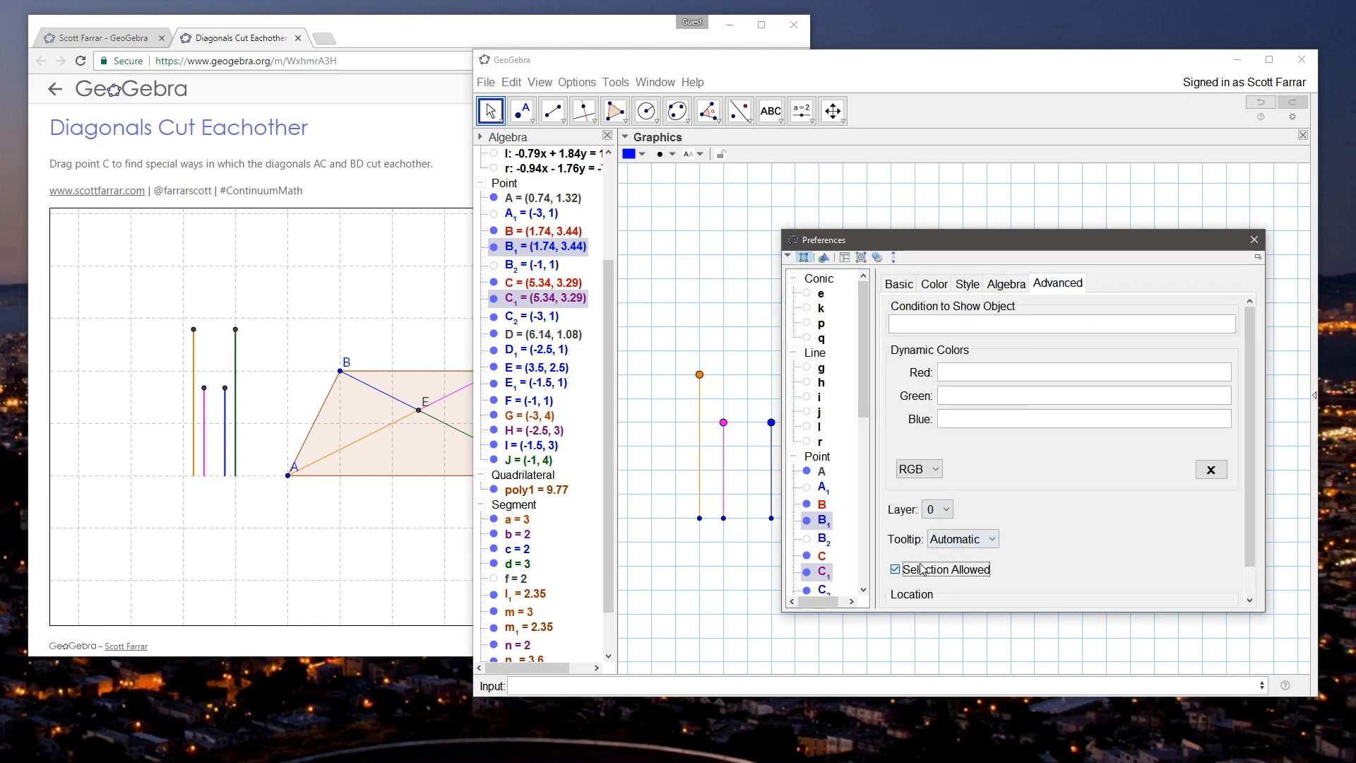
click(1254, 239)
Step: Test moving the original points B to about (1.7, 3.38) and C to about (5.32, 3.34)
drag(925, 406, 930, 413)
mouse_move(1100, 410)
mouse_down()
mouse_move(1093, 397)
mouse_move(1099, 408)
mouse_up()
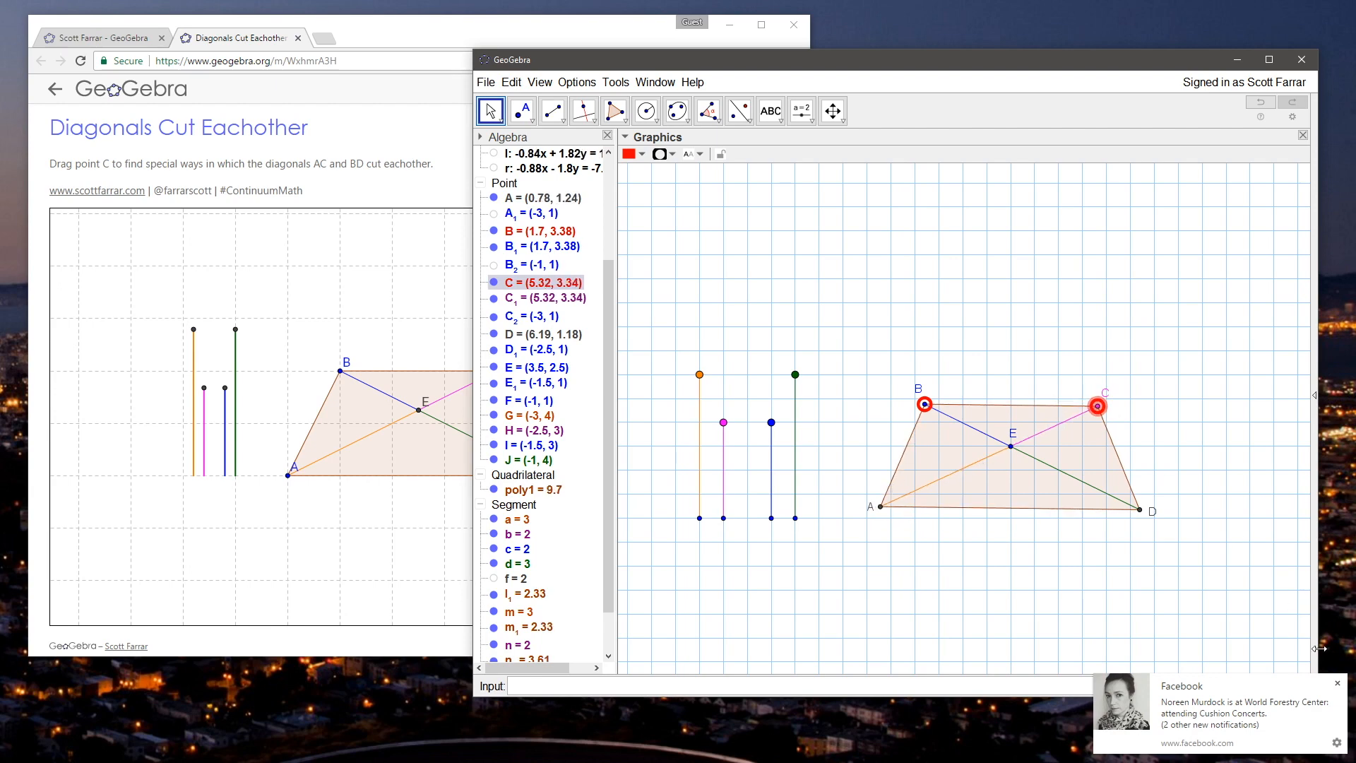
click(1336, 685)
click(1213, 528)
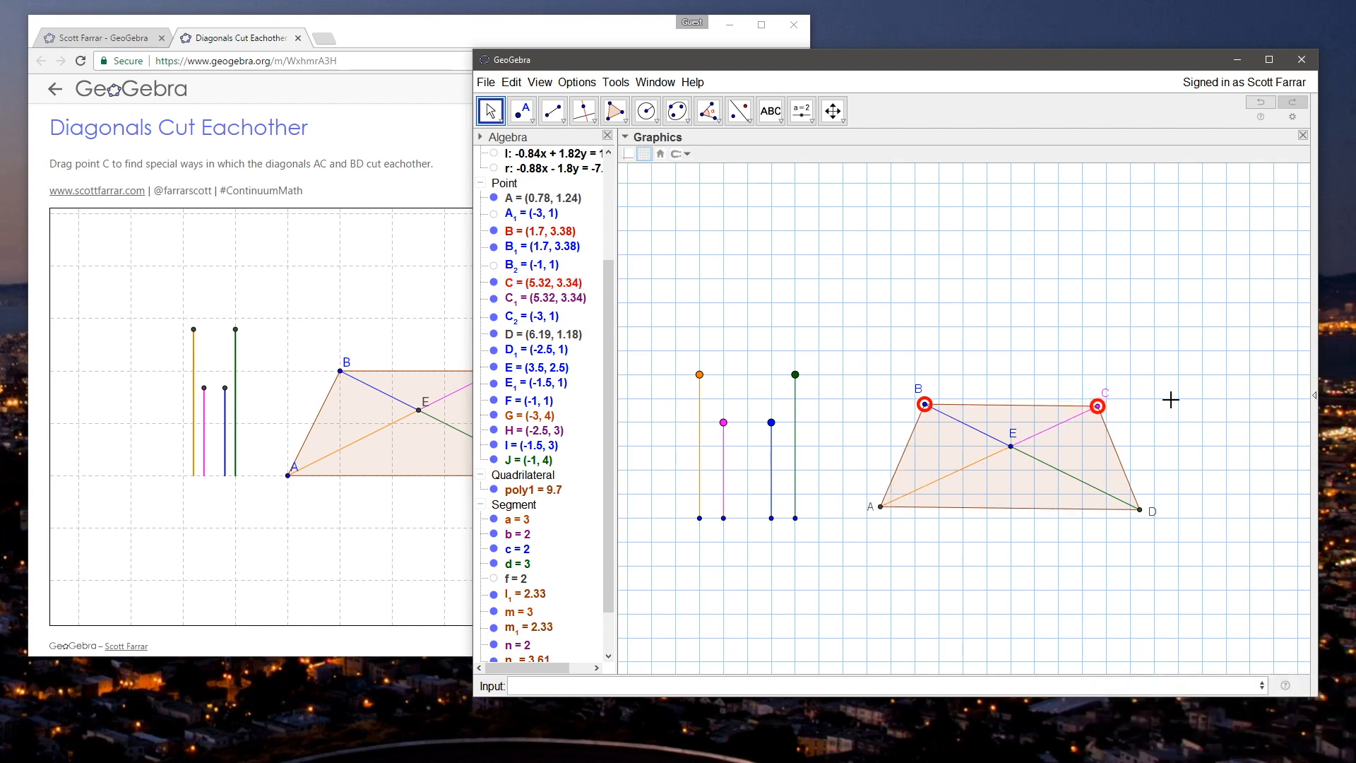
Step: Move B to about (1.61, 3.15) and C to about (5.39, 3.16) so the quadrilateral approximates a trapezoid
drag(923, 64, 848, 52)
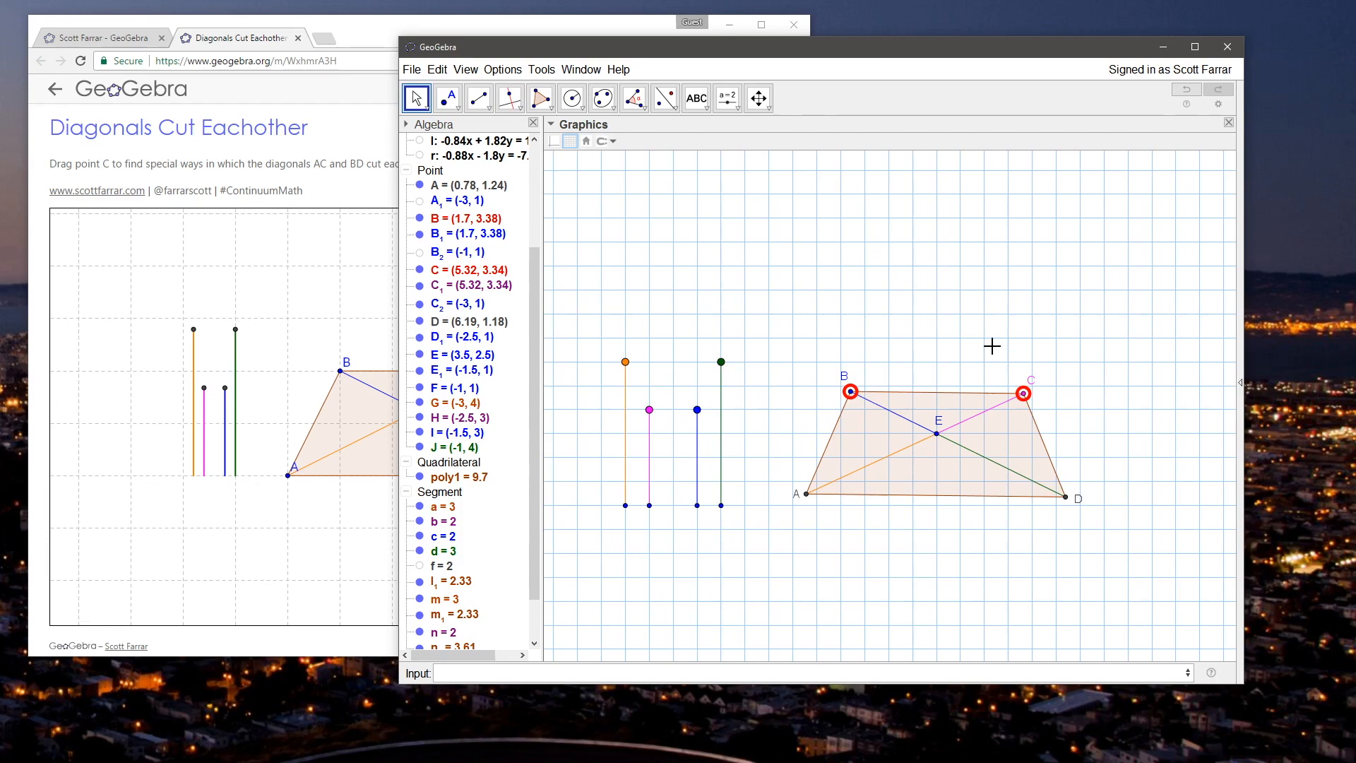
drag(872, 53, 849, 45)
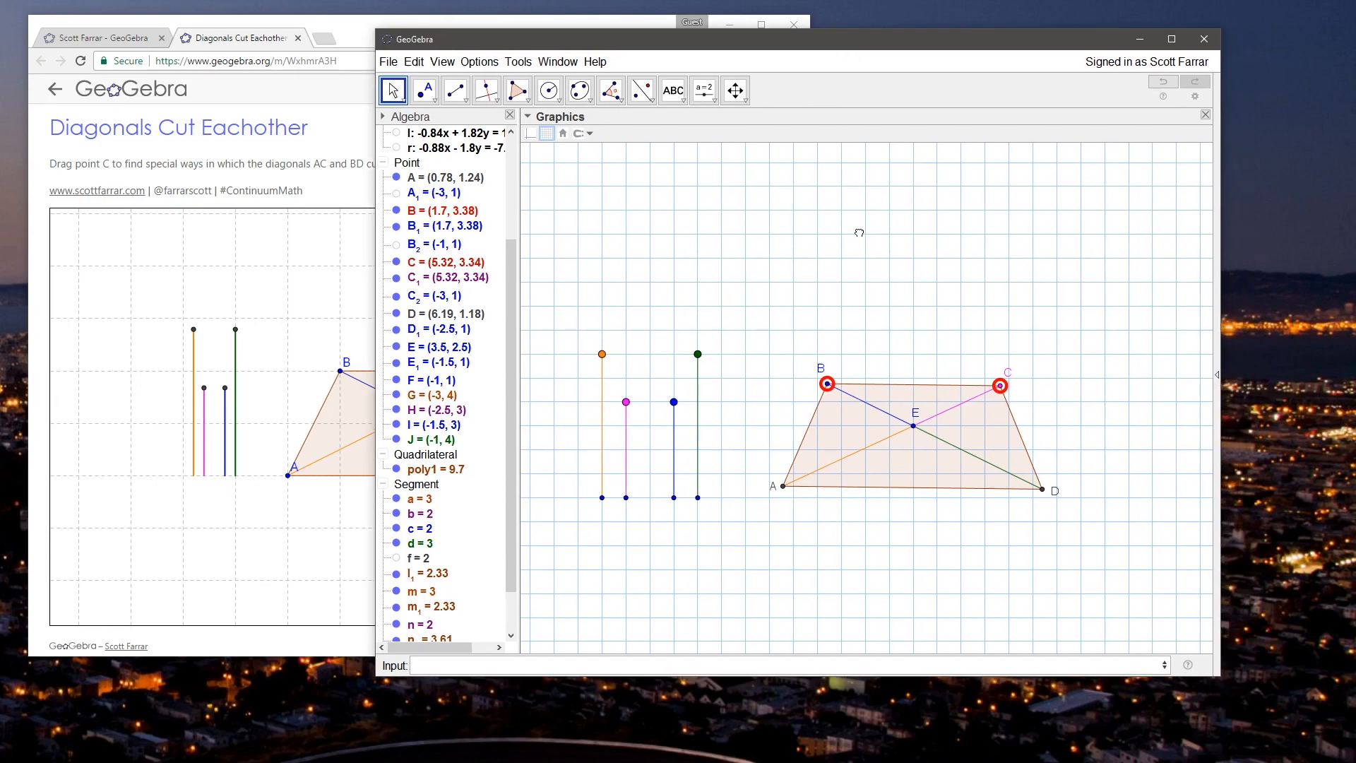
drag(828, 385, 823, 396)
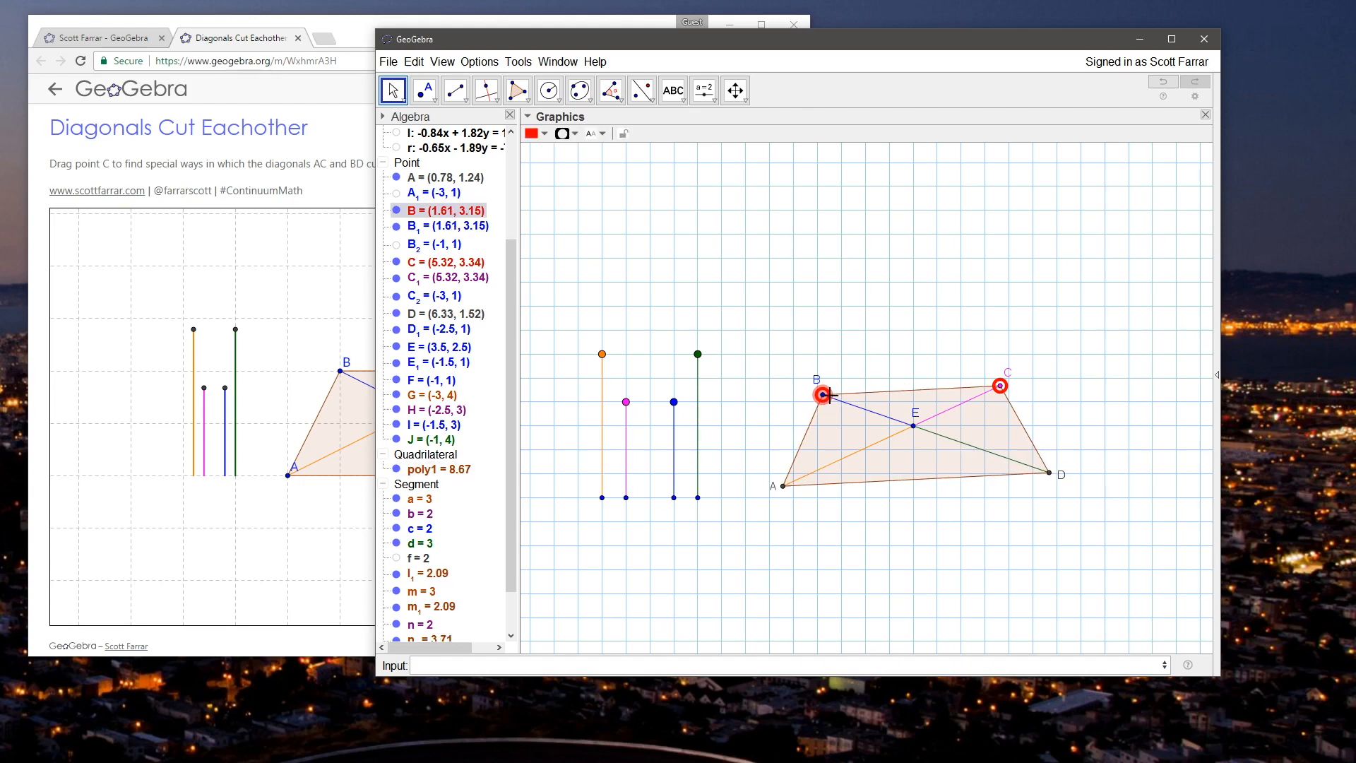
drag(1000, 385, 1004, 394)
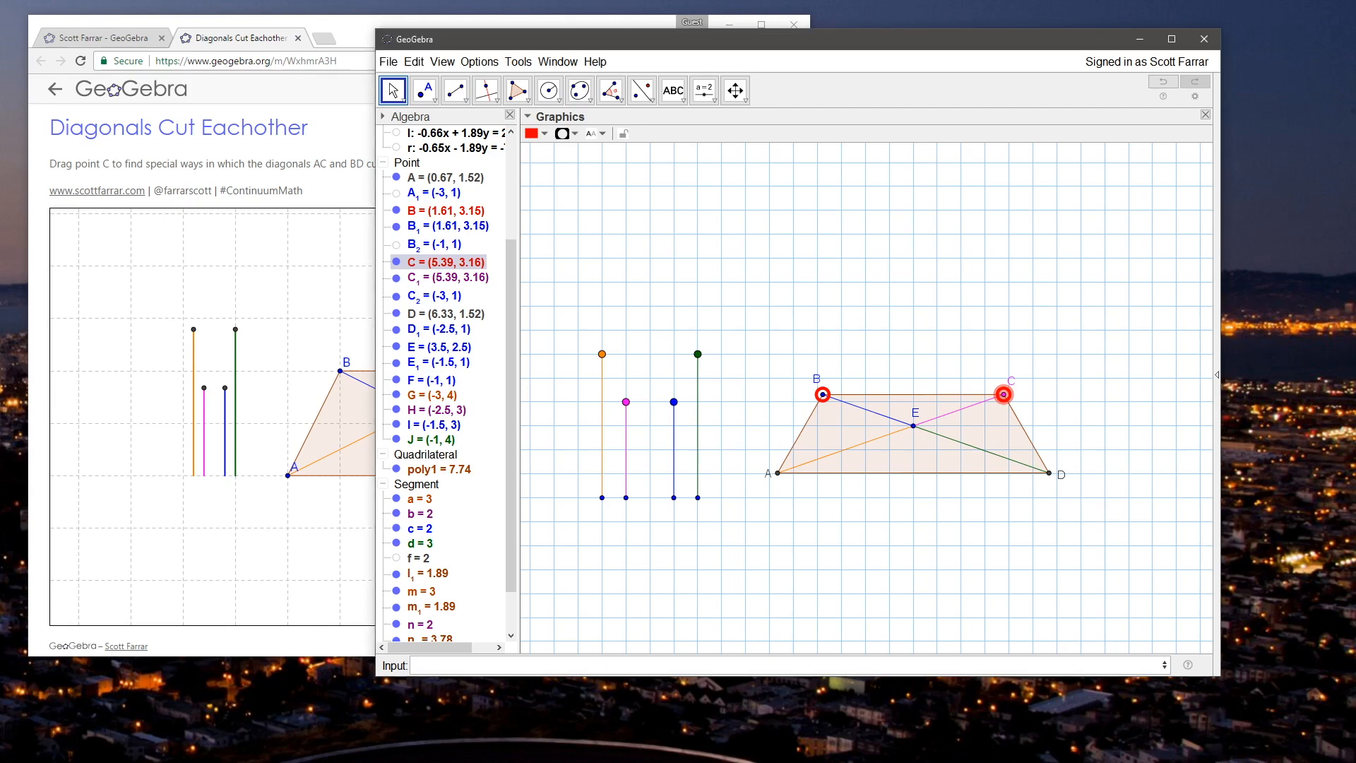
Step: Test the construction by moving B to about (1.63, 3.21) and lengthening segment c to 2.5
click(922, 262)
mouse_move(823, 394)
mouse_down()
mouse_move(837, 371)
mouse_move(824, 393)
mouse_up()
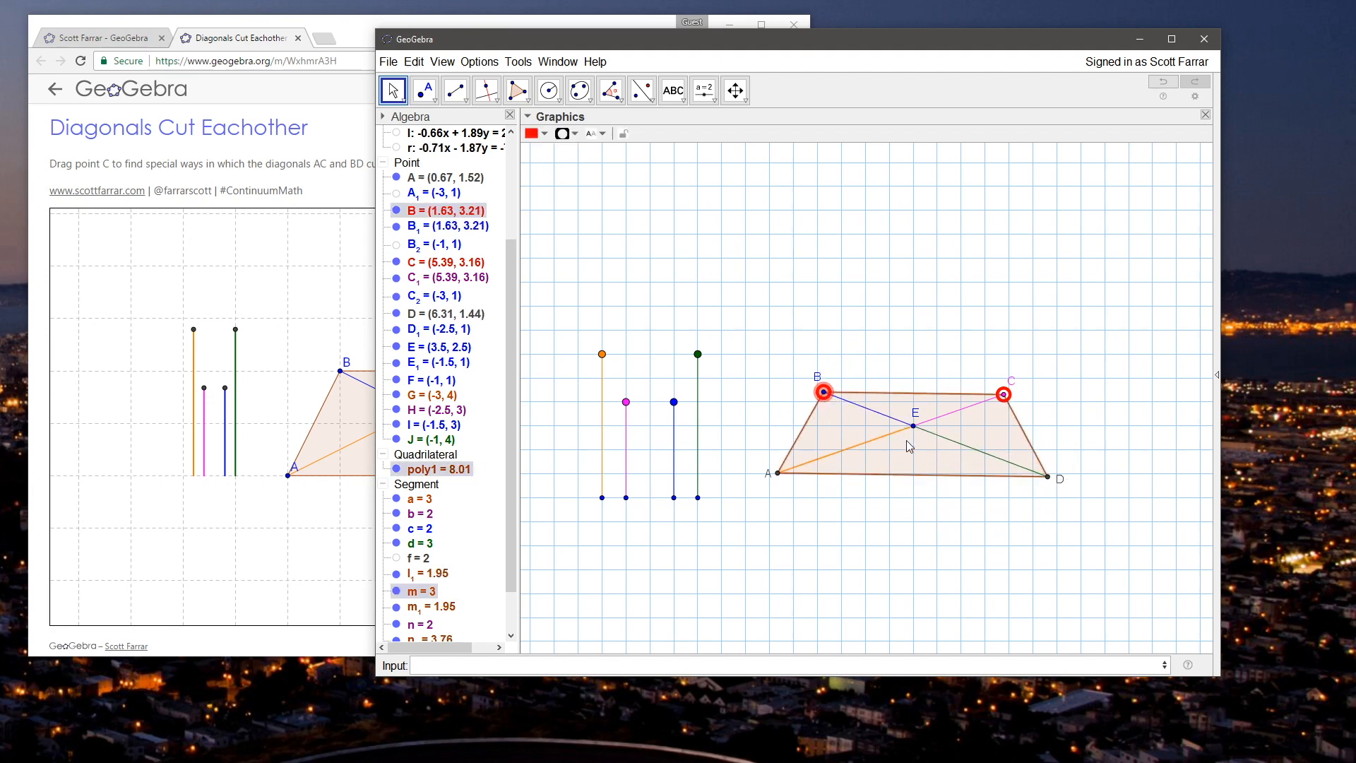
click(851, 508)
mouse_move(673, 401)
mouse_down()
mouse_move(675, 339)
mouse_move(669, 604)
mouse_move(676, 385)
mouse_up()
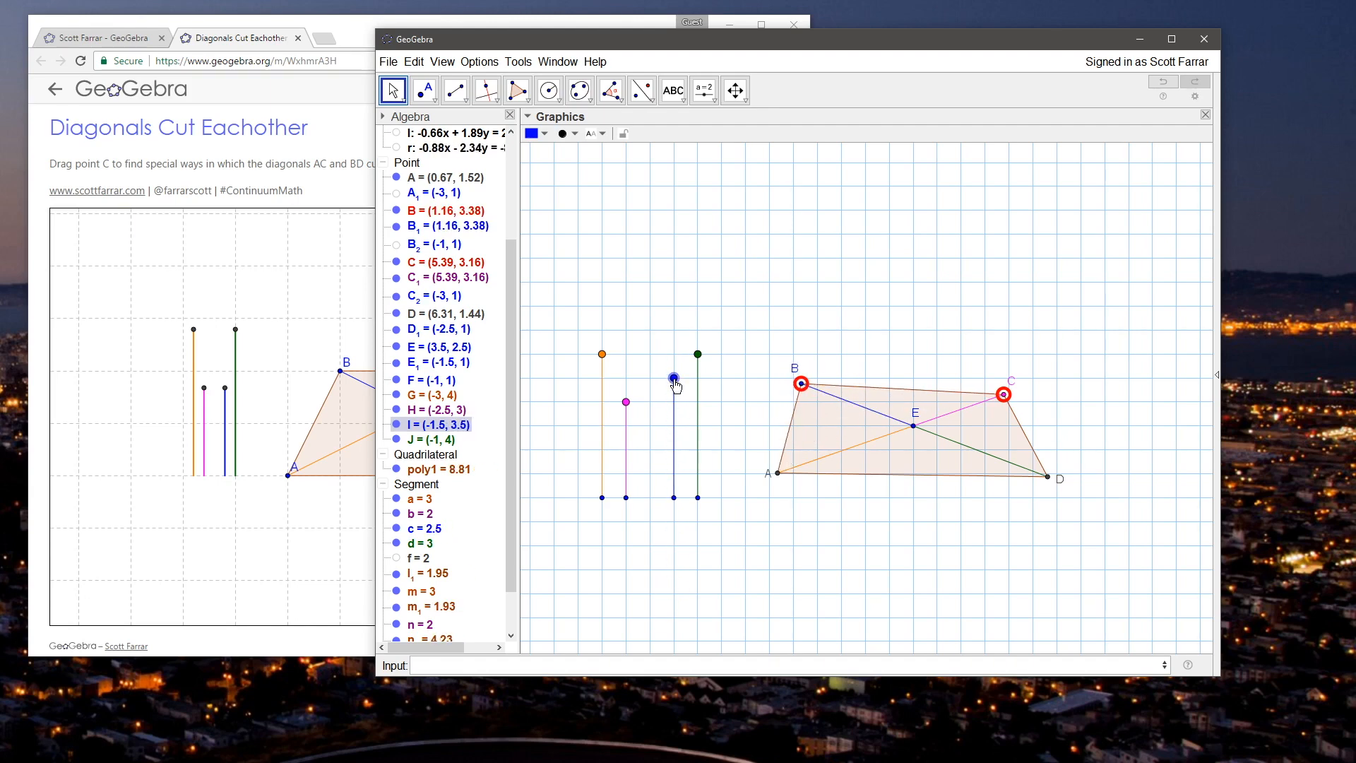
mouse_move(632, 328)
mouse_down()
mouse_move(658, 325)
mouse_move(639, 320)
mouse_up()
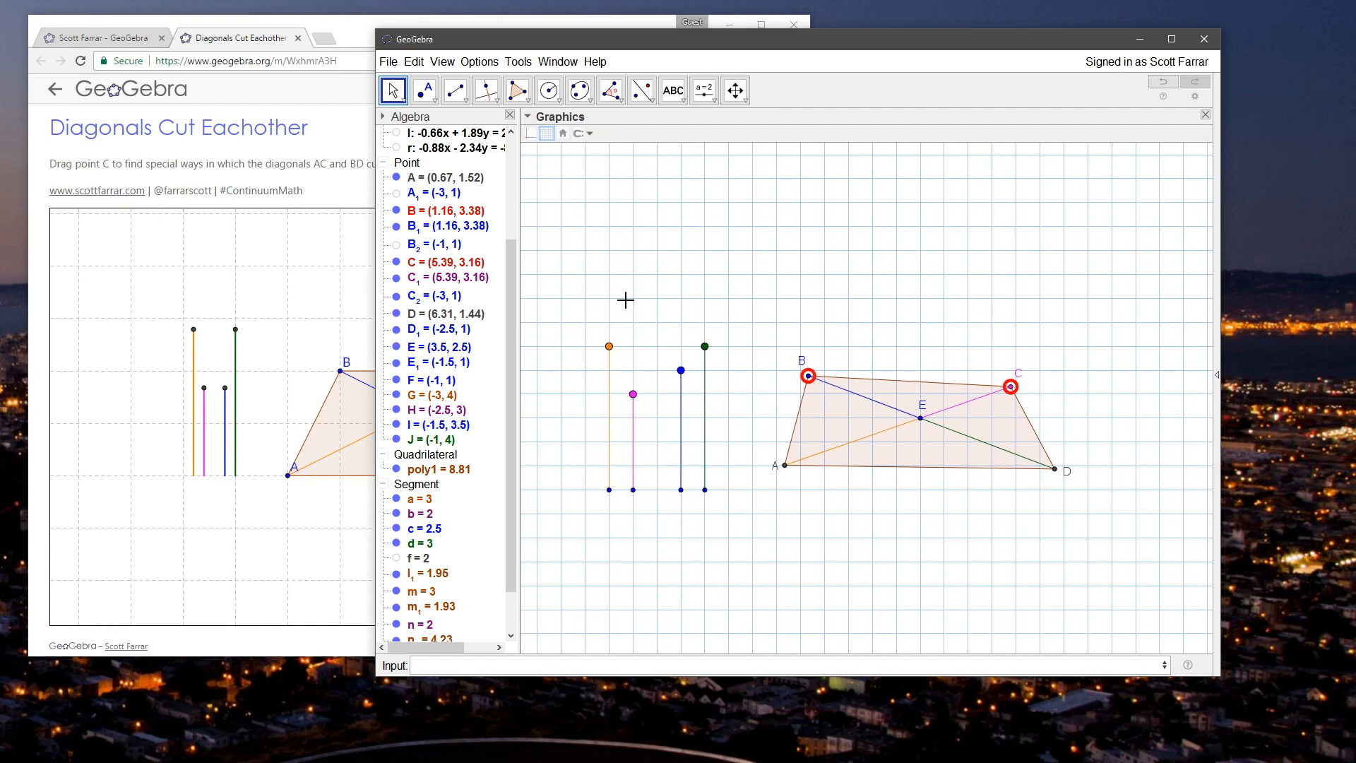
Step: Show the hidden vertical lines g, h, i and j and the base segment f
scroll(507, 260, up, 3)
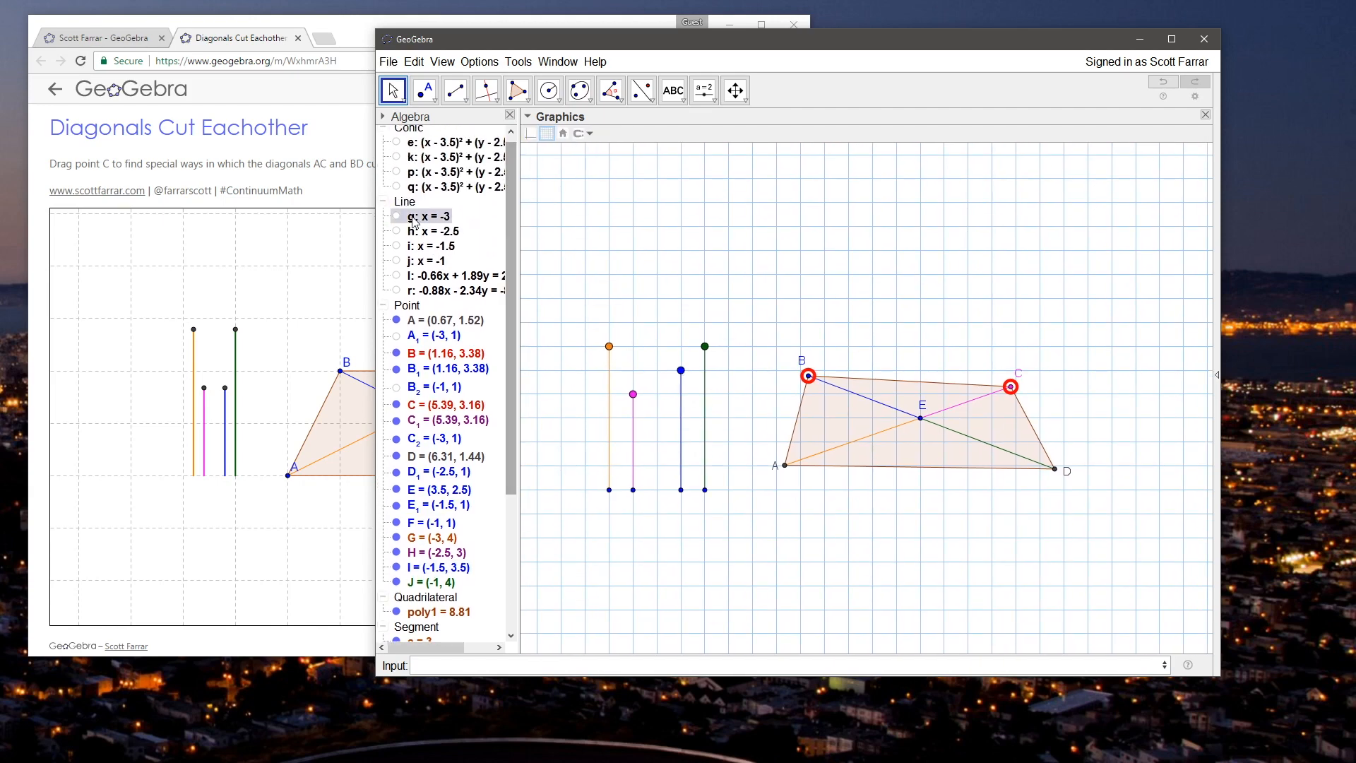
click(396, 216)
click(396, 231)
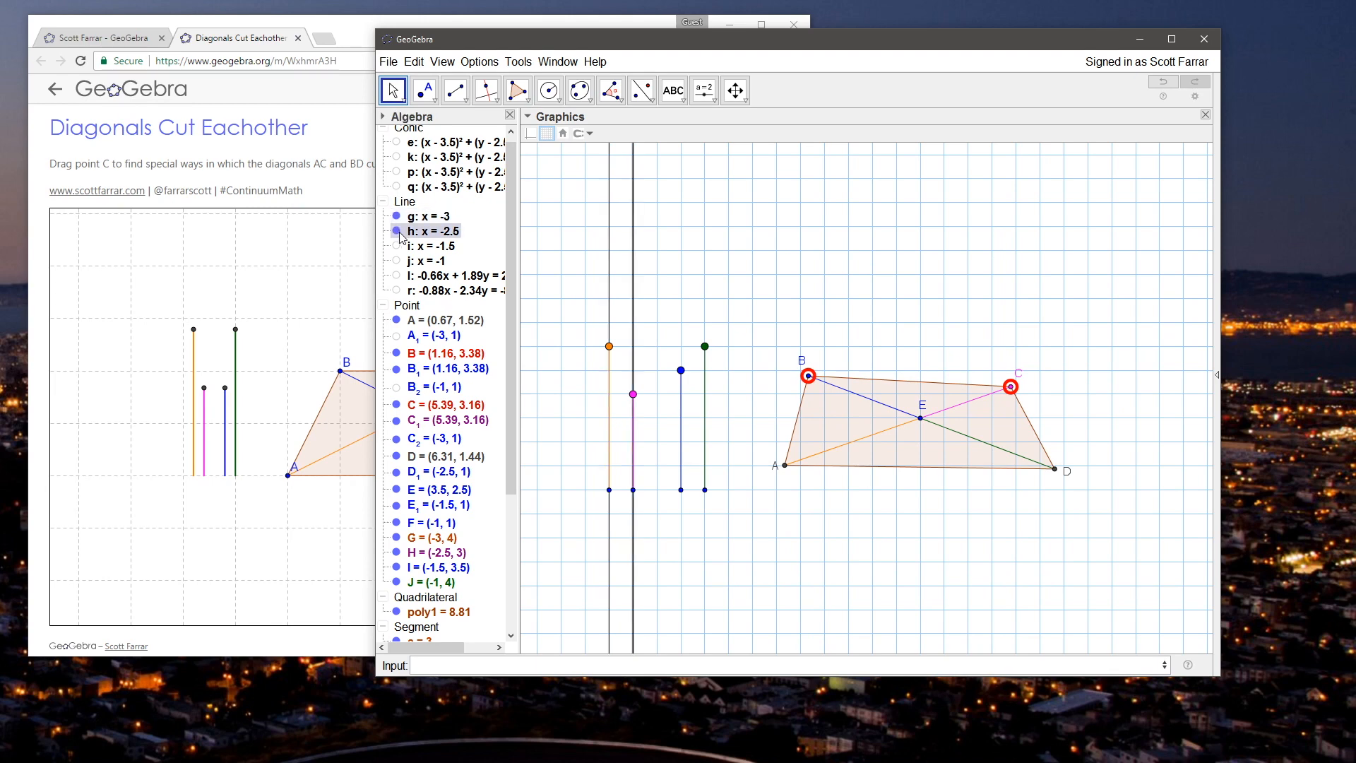
click(396, 246)
click(396, 261)
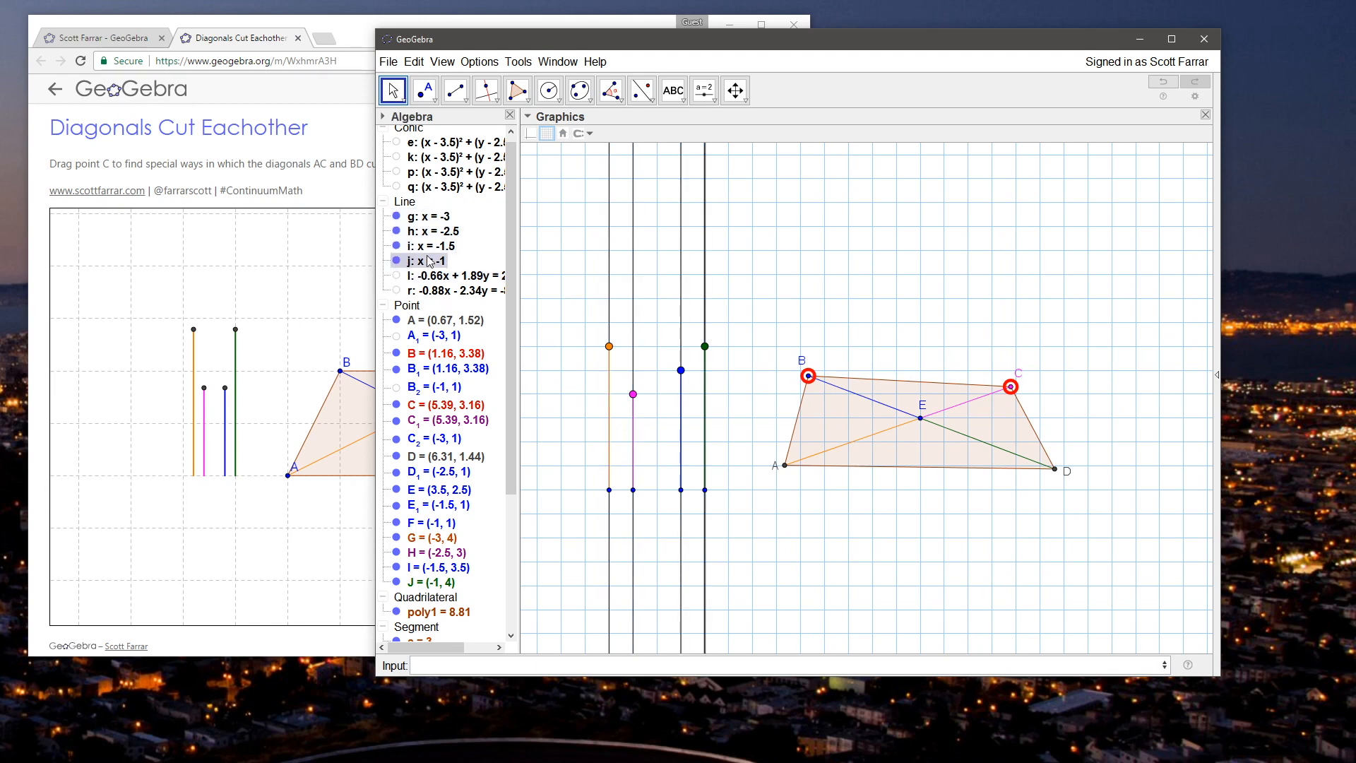
drag(507, 351, 510, 499)
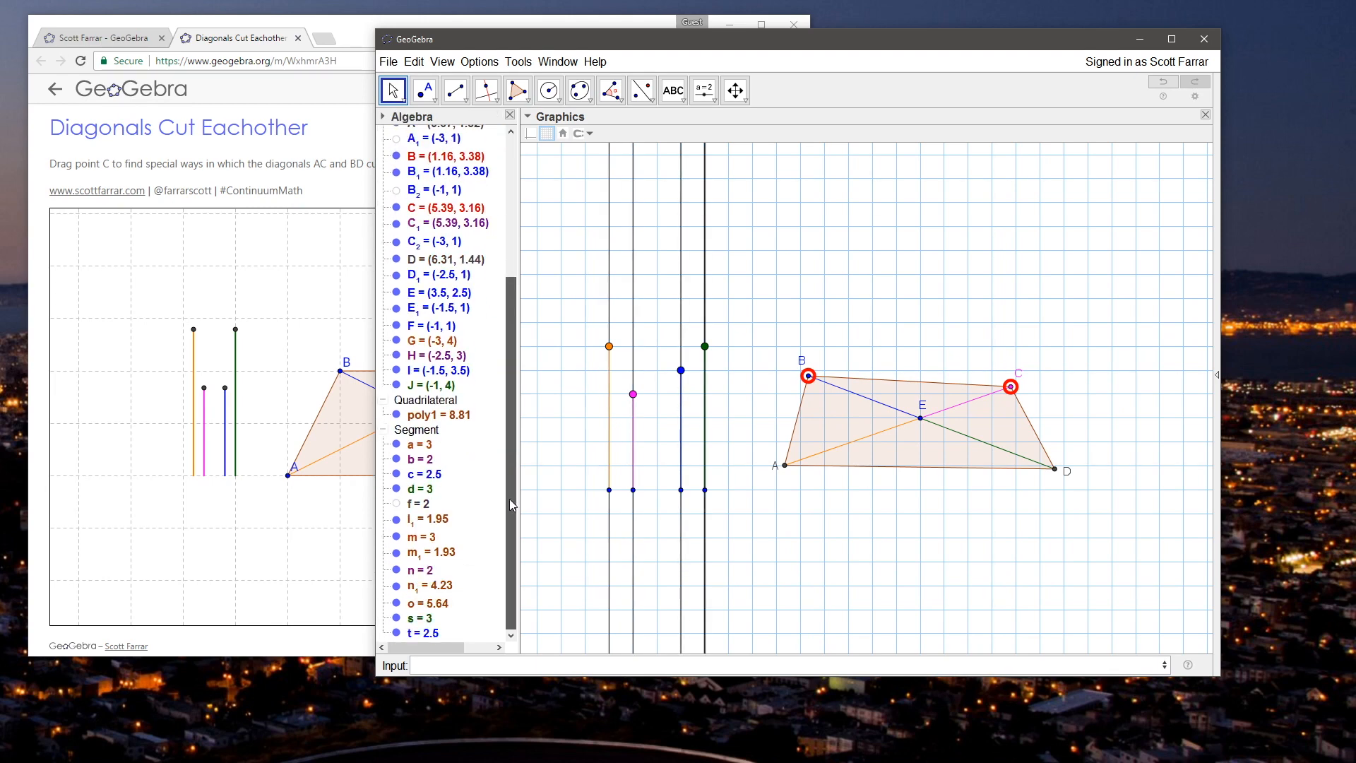
click(396, 503)
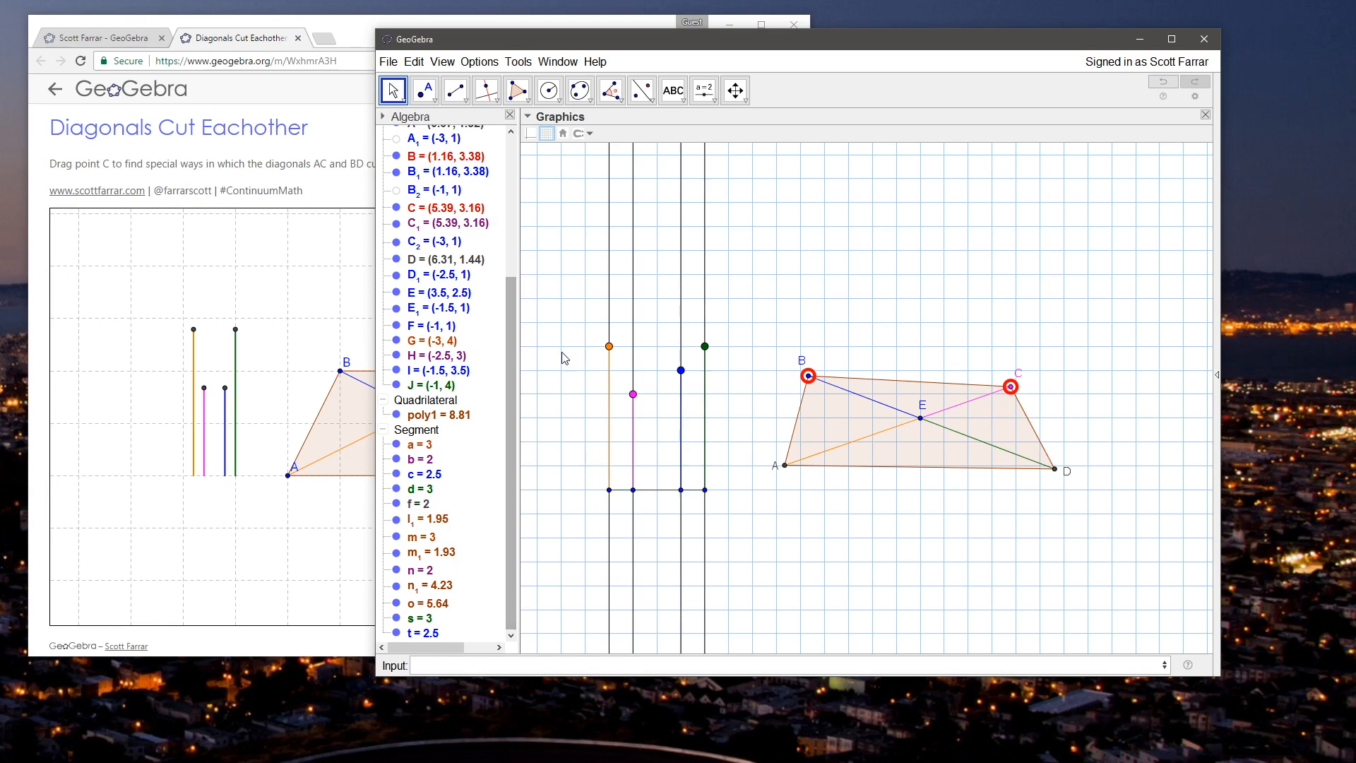
Step: Construct four upward rays from base points C_2, D_1, E_1 and F along the vertical lines g, h, i and j
click(455, 91)
click(608, 489)
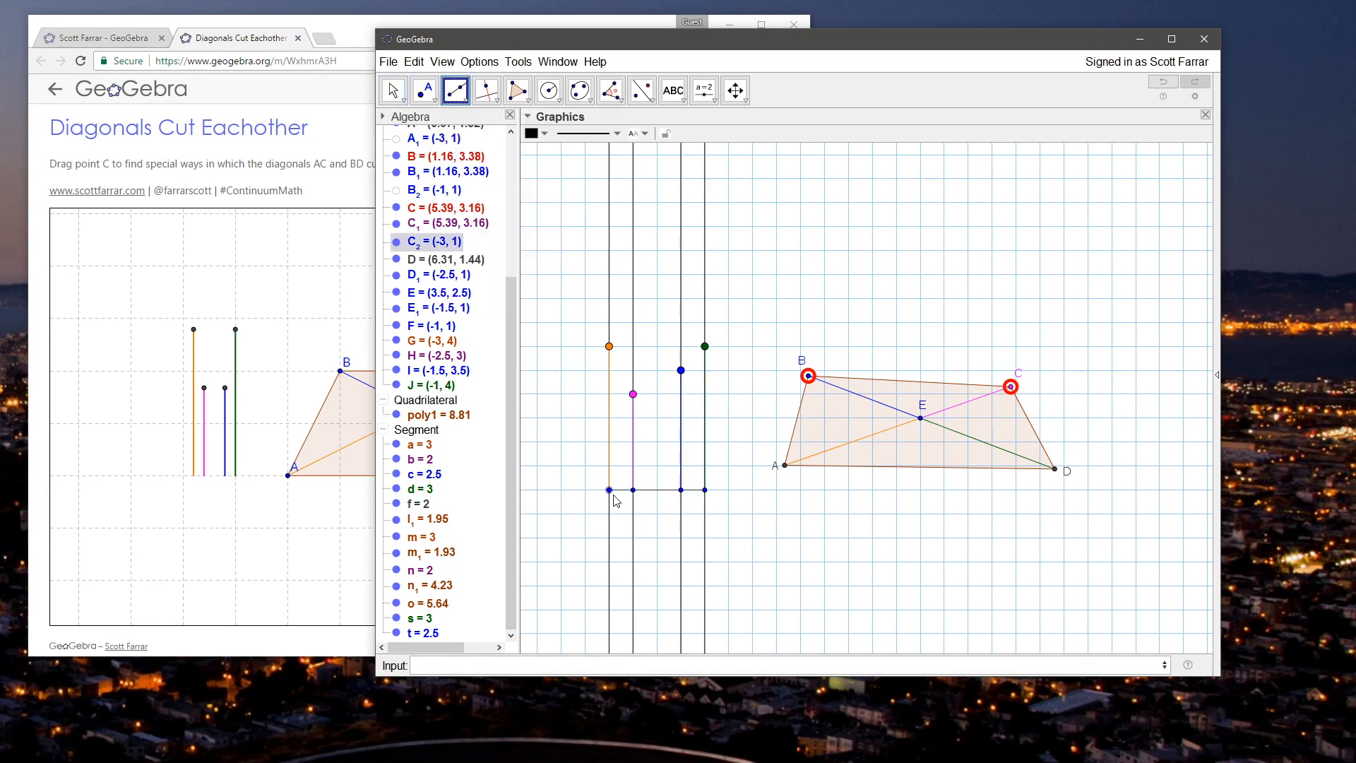
click(608, 322)
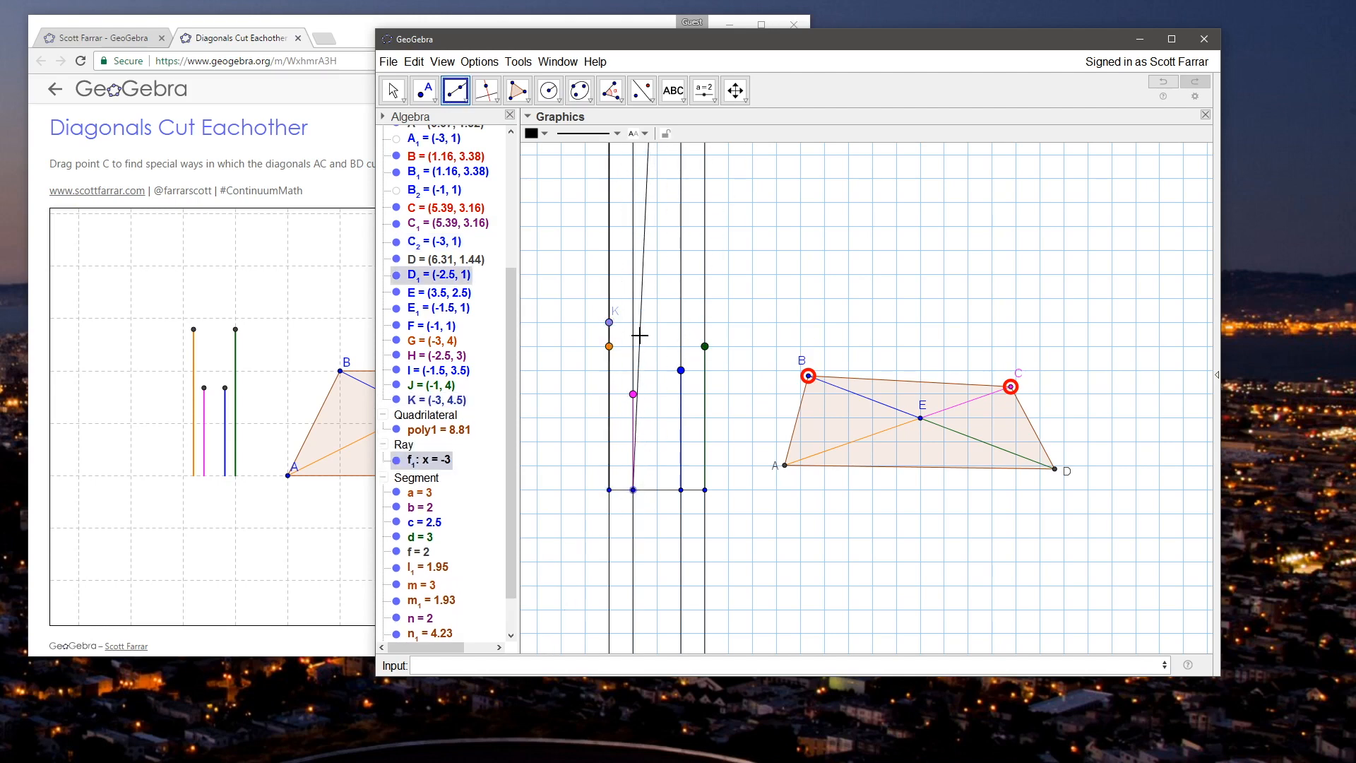
click(633, 333)
click(681, 490)
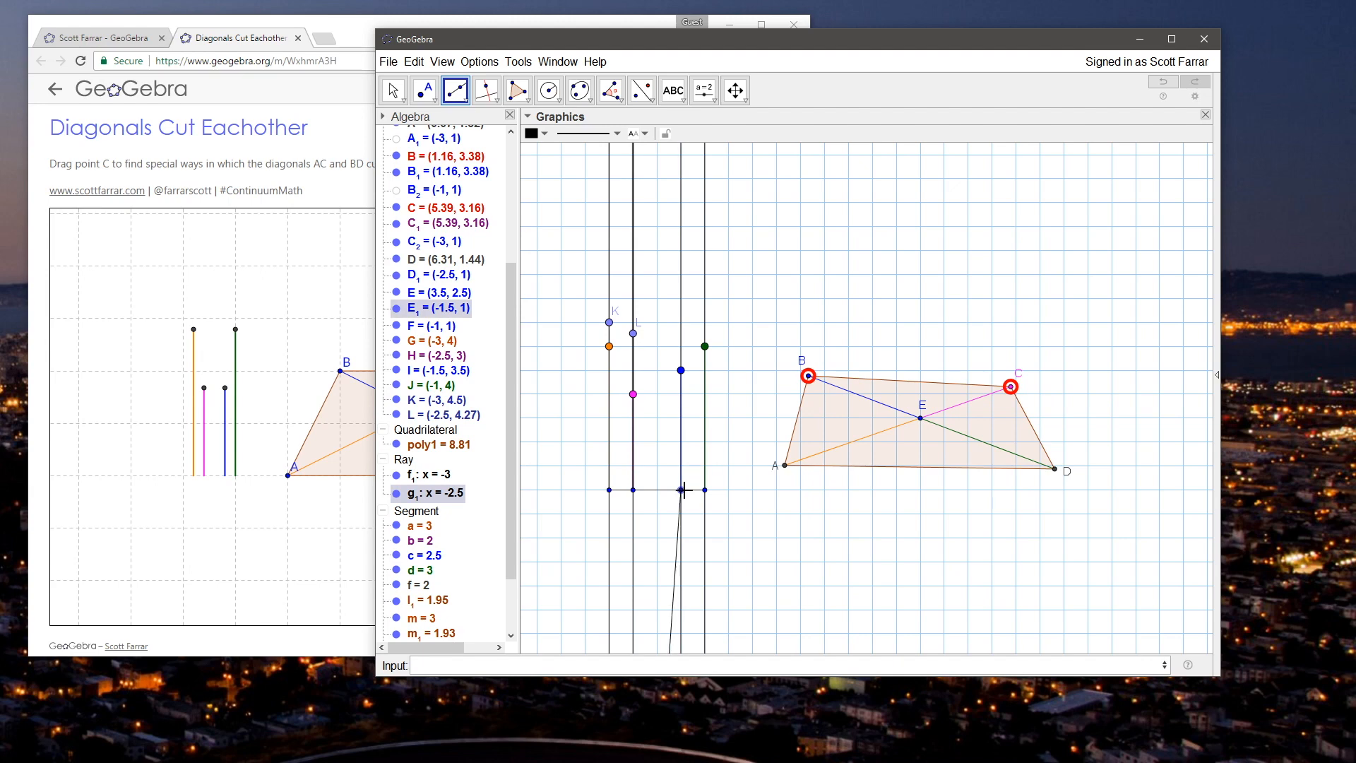
click(681, 331)
click(705, 489)
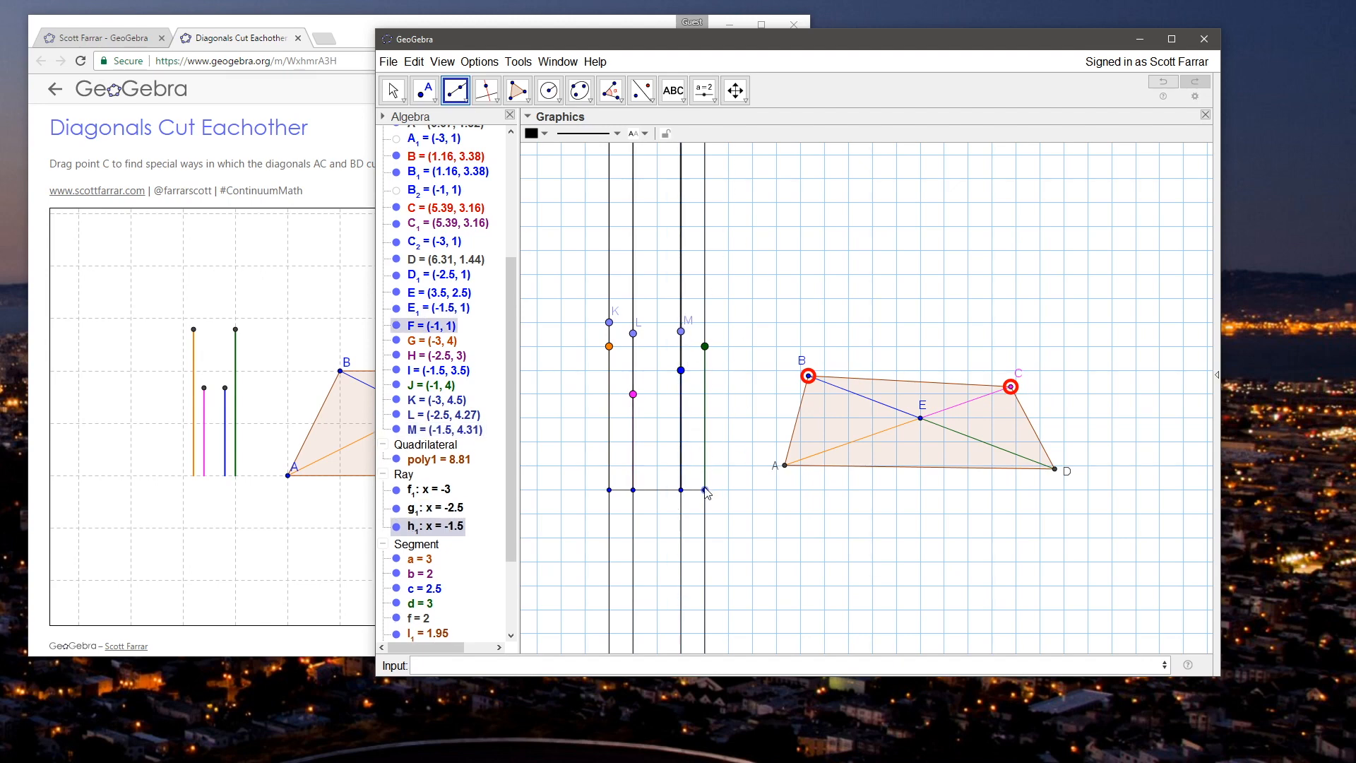
click(704, 294)
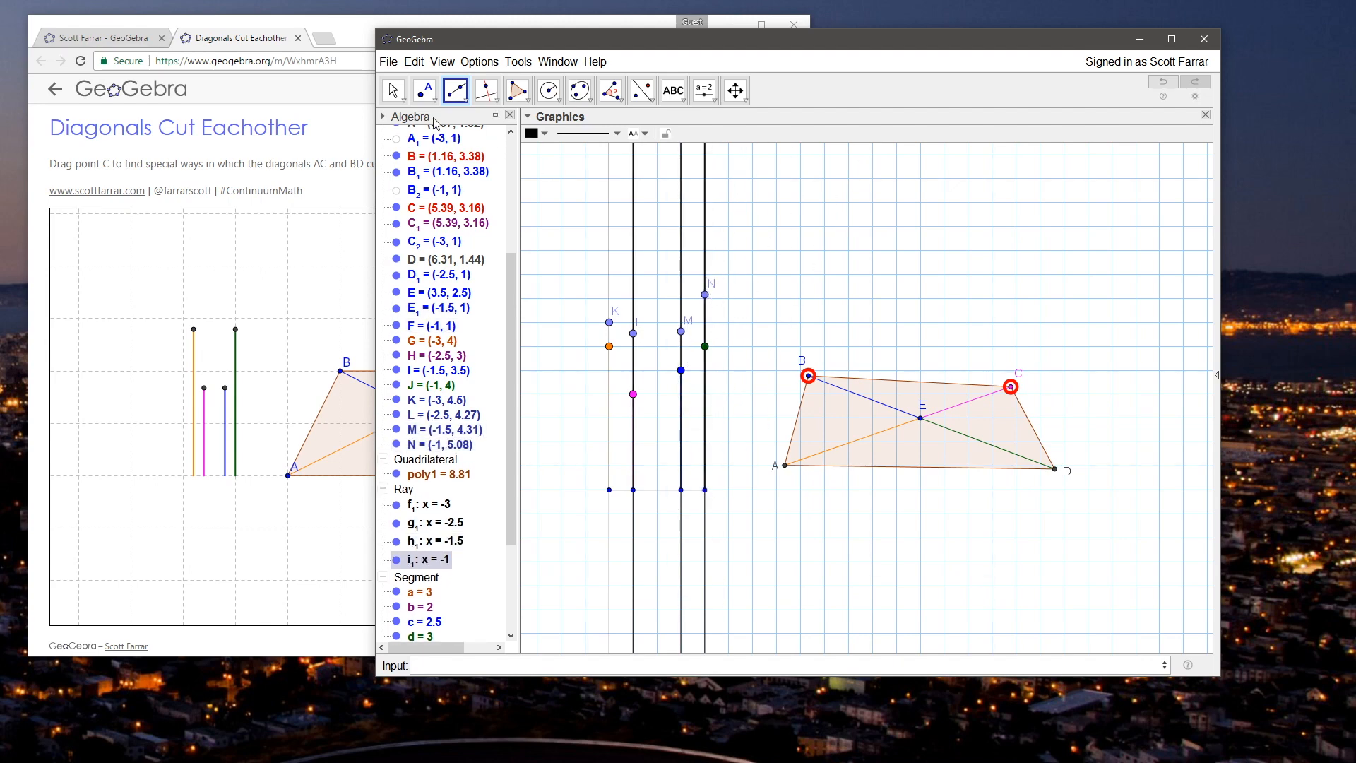
Step: Hide the full vertical lines g, h, i and j, leaving the four rays shown
key(Escape)
right_click(610, 531)
click(675, 615)
right_click(634, 546)
click(699, 631)
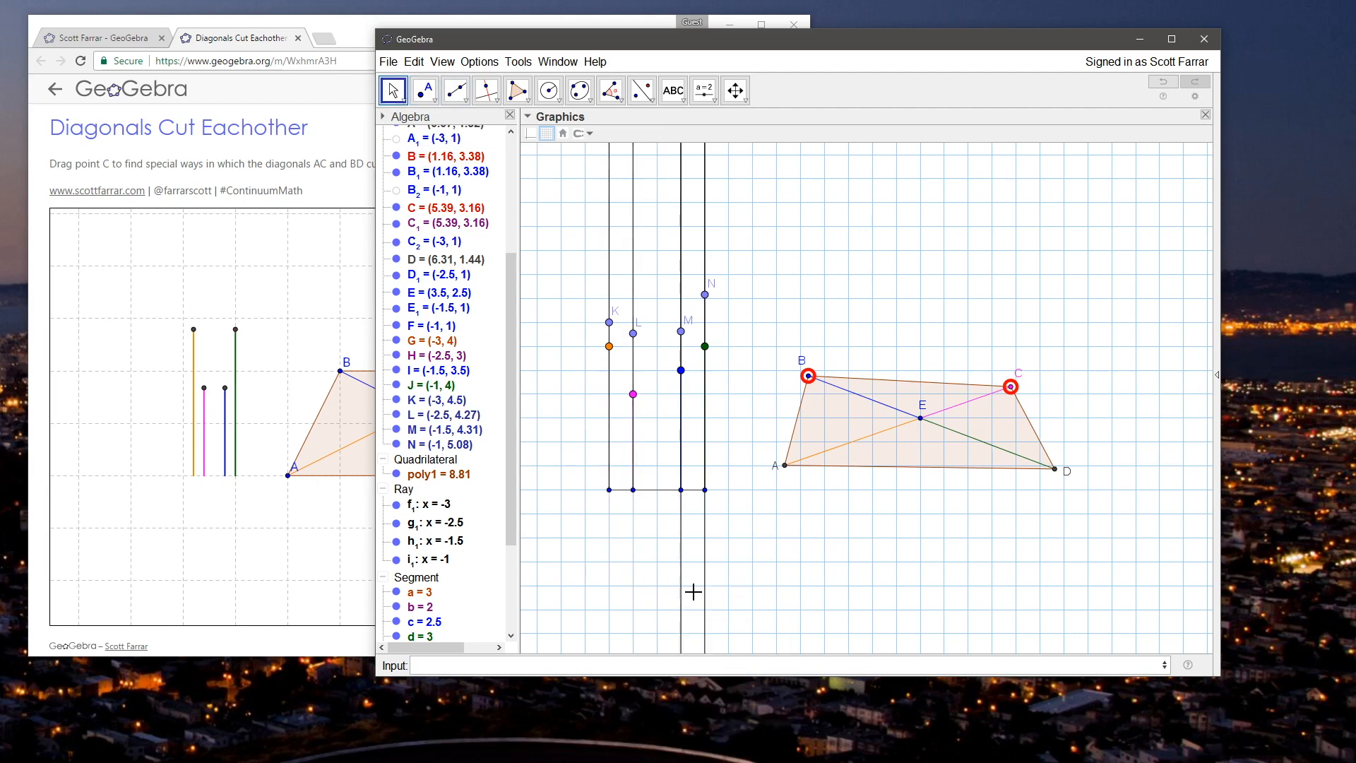
right_click(681, 550)
click(752, 634)
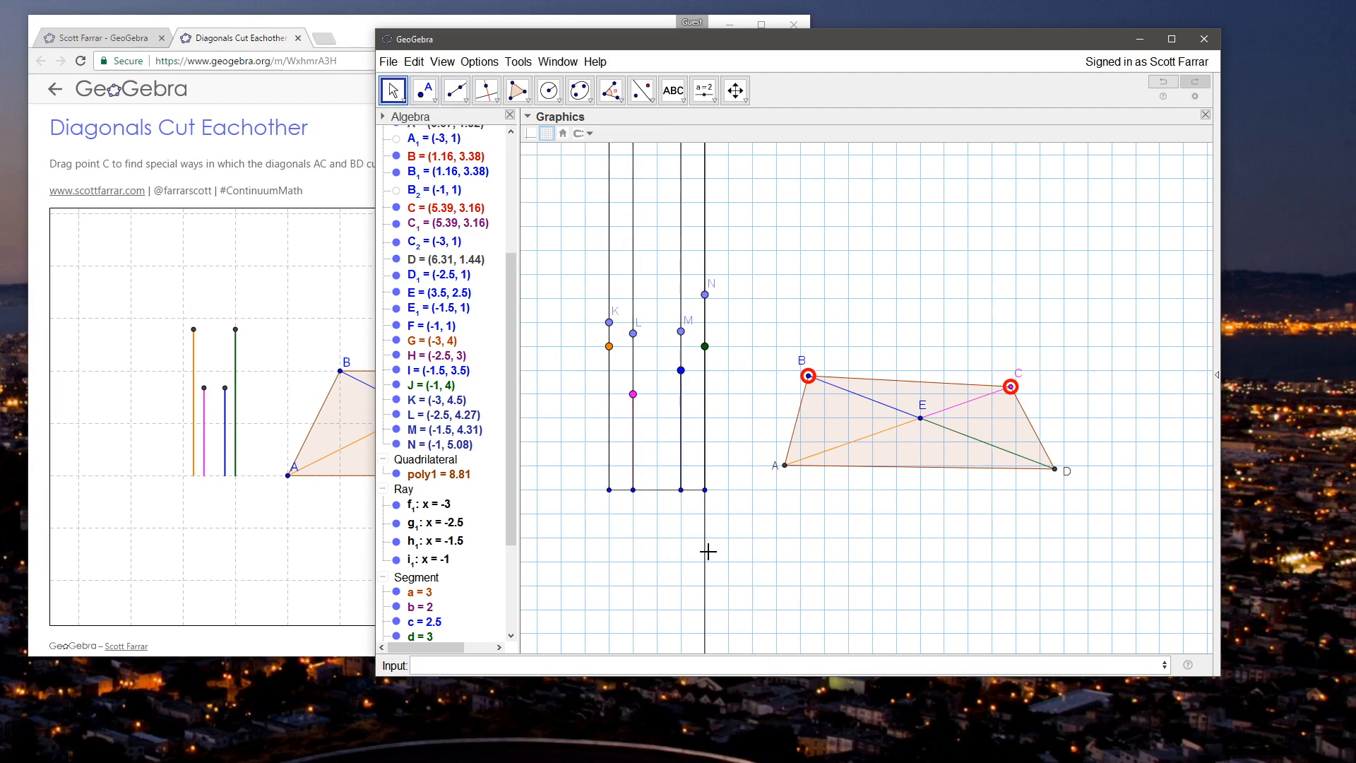
right_click(704, 493)
click(710, 577)
Step: Test point G at (-3, 3.25), and detach points G, H, I and J from their vertical lines
drag(609, 346, 611, 389)
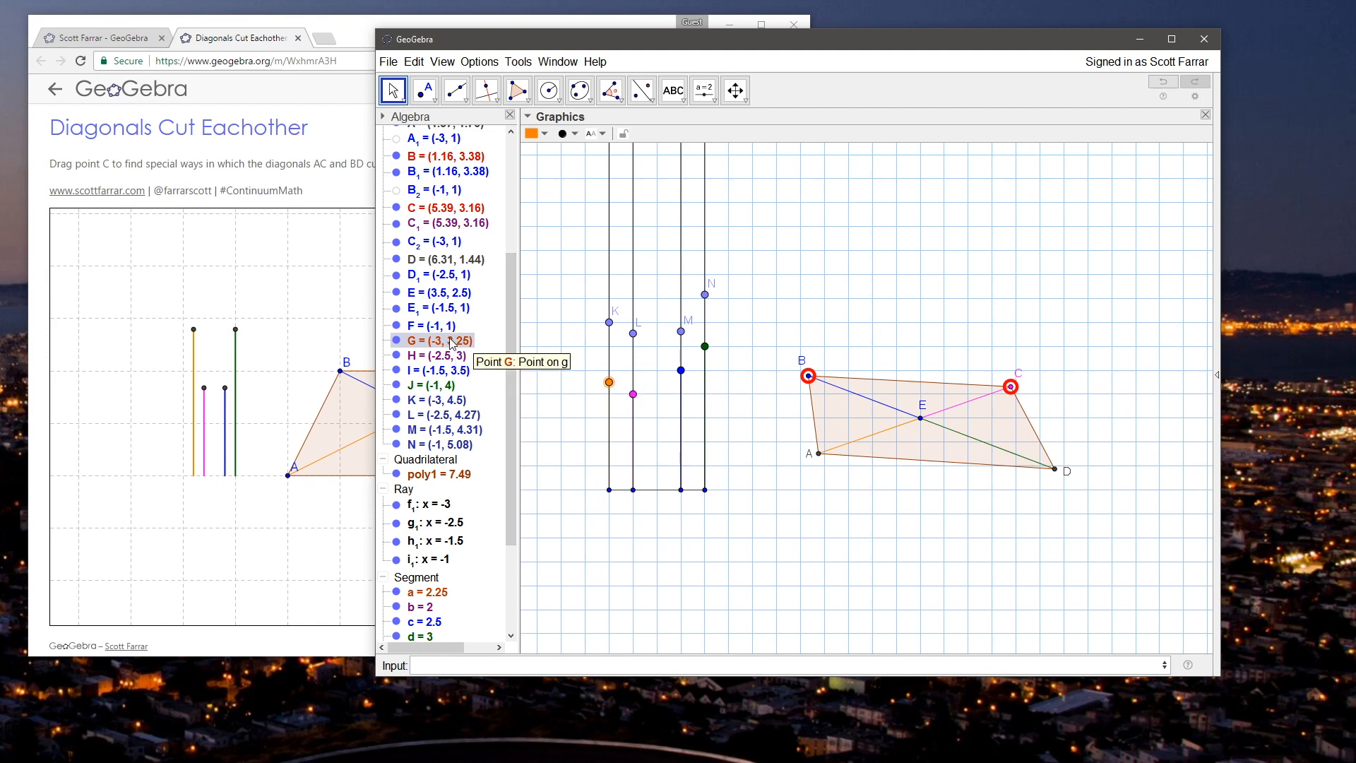
click(424, 91)
click(452, 146)
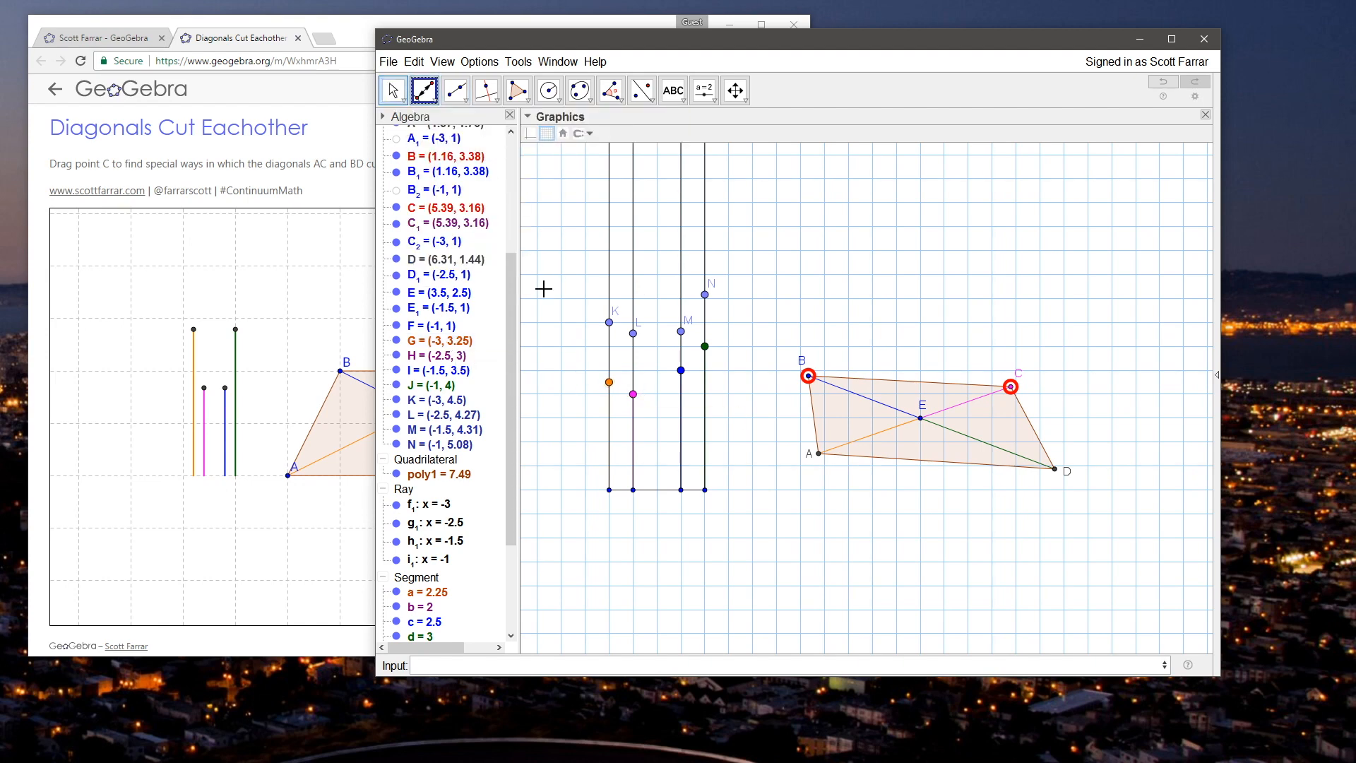
click(607, 385)
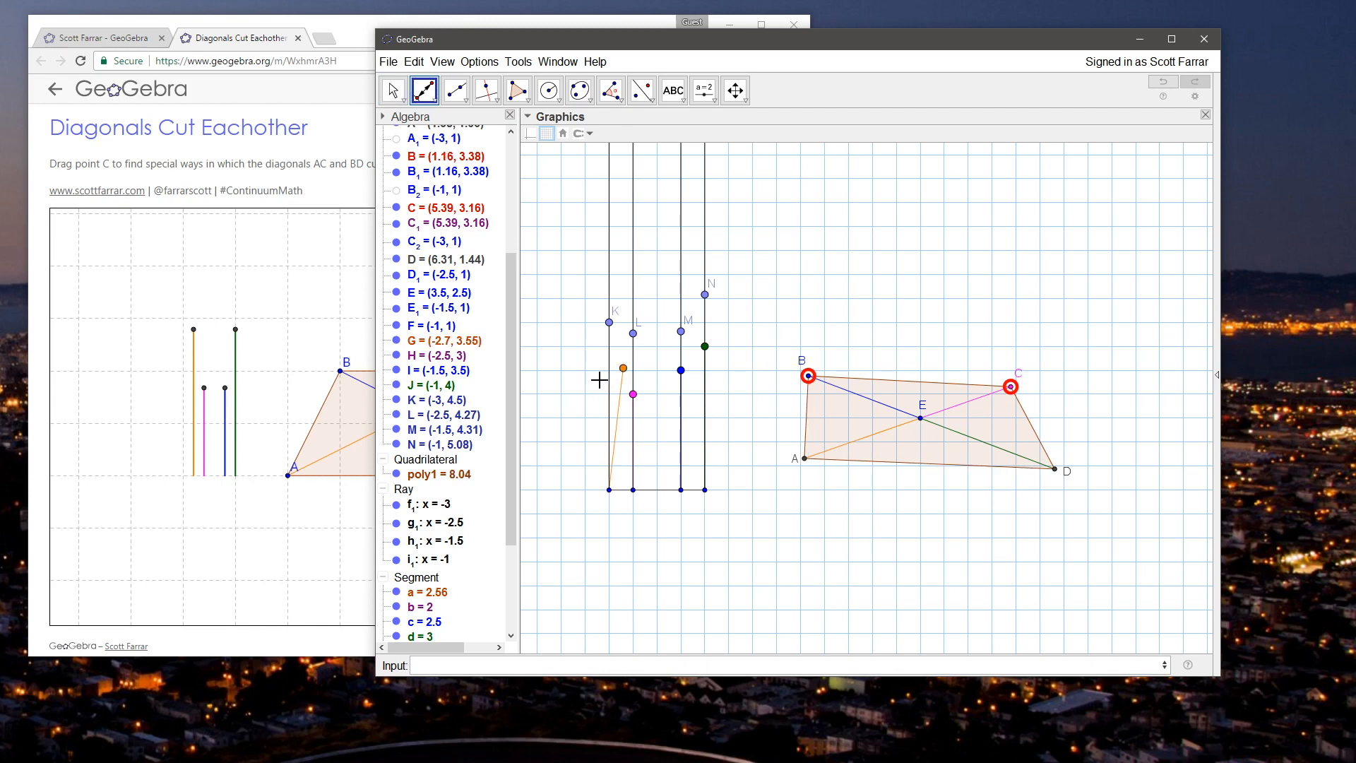
click(632, 394)
click(681, 370)
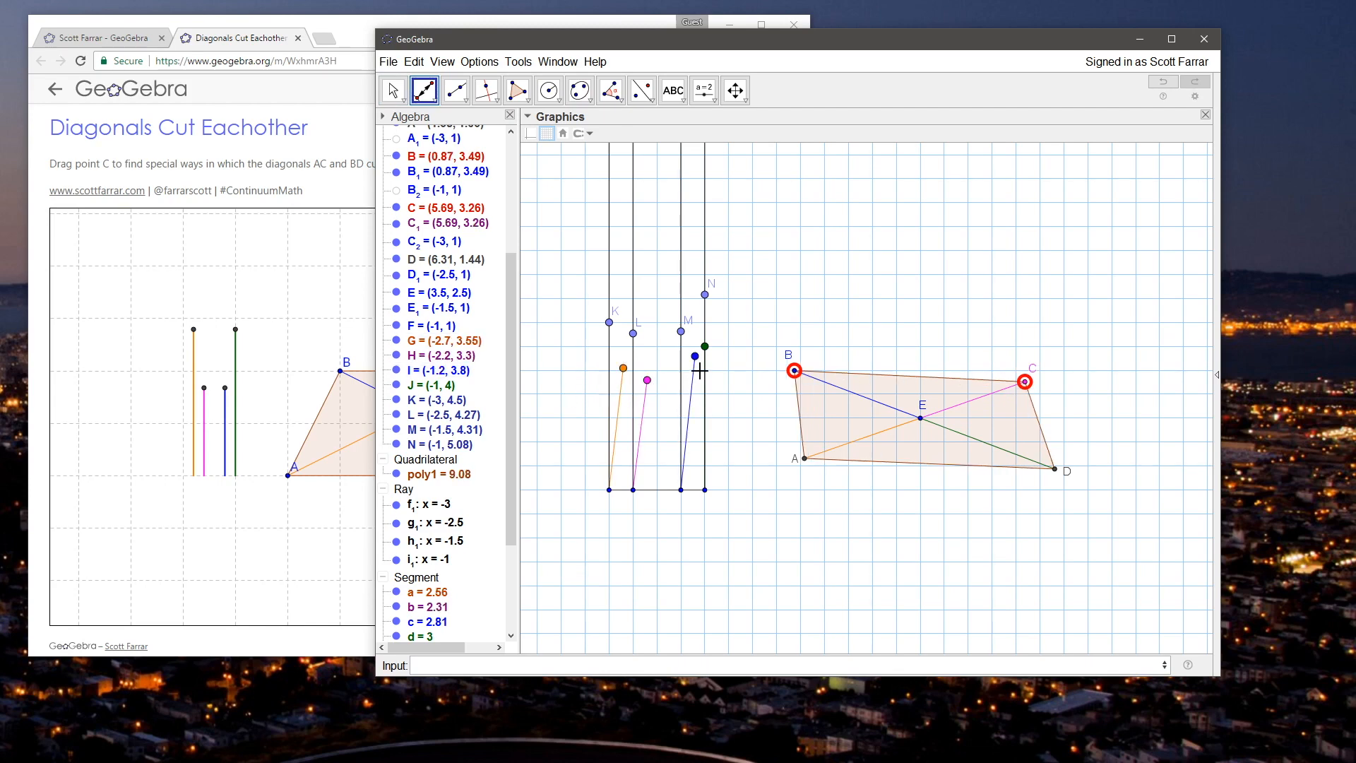
click(705, 352)
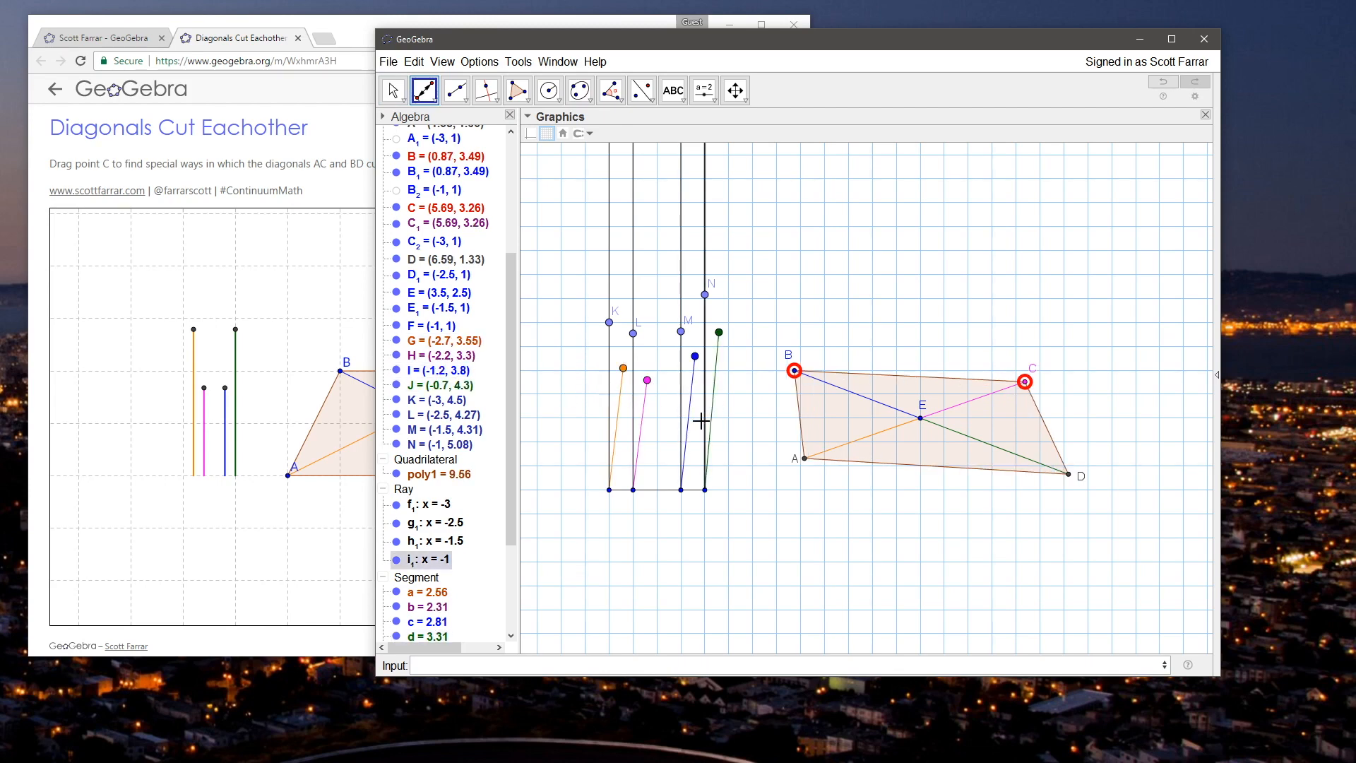
Step: Attach points G, H, I and J to the rays f_1, g_1, h_1 and i_1 respectively
click(621, 368)
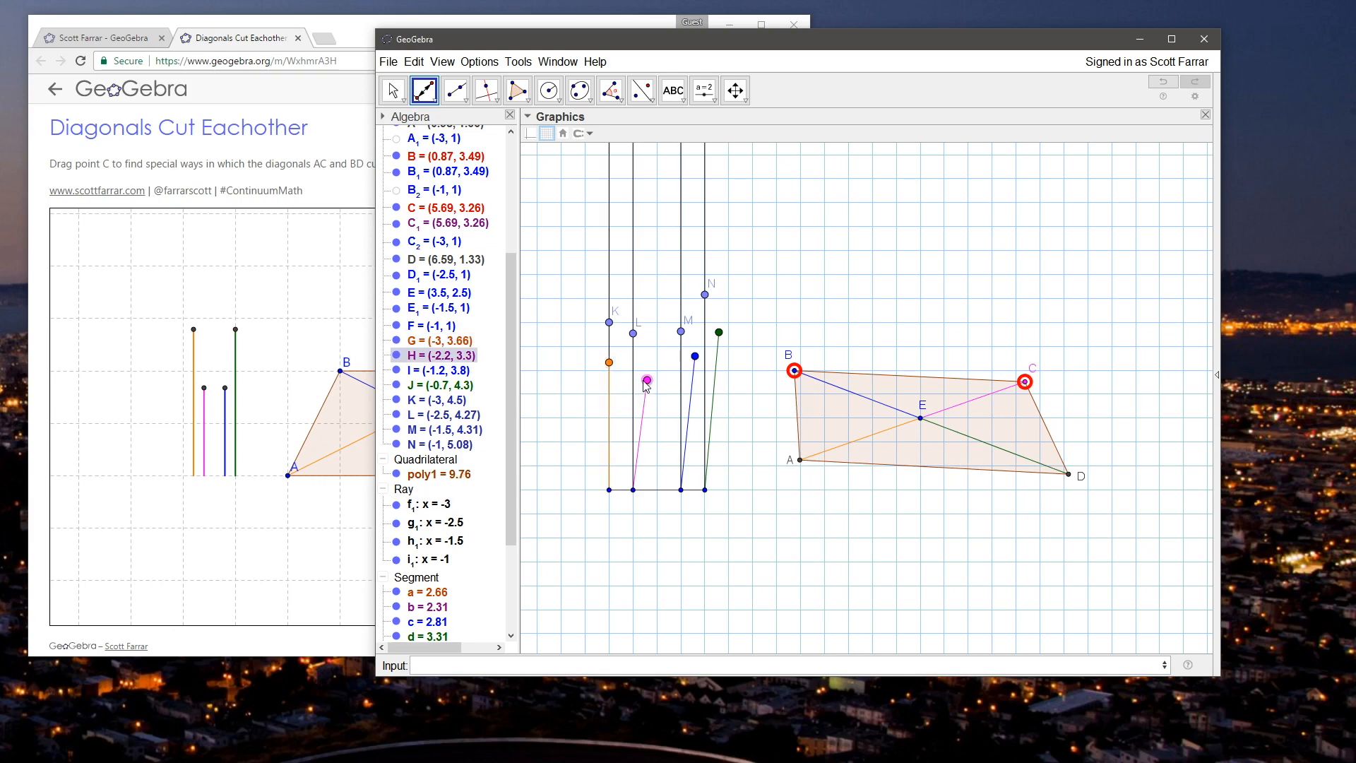
click(633, 377)
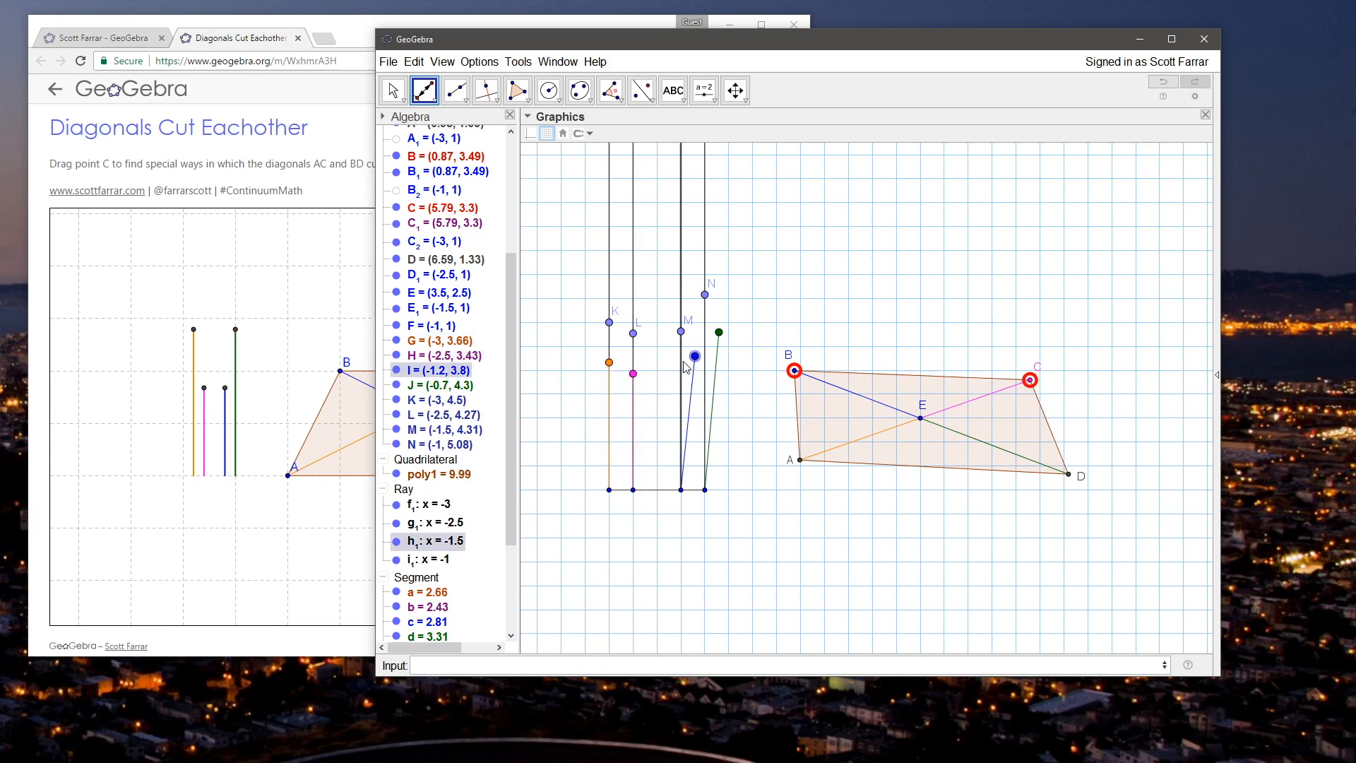
click(684, 361)
click(713, 337)
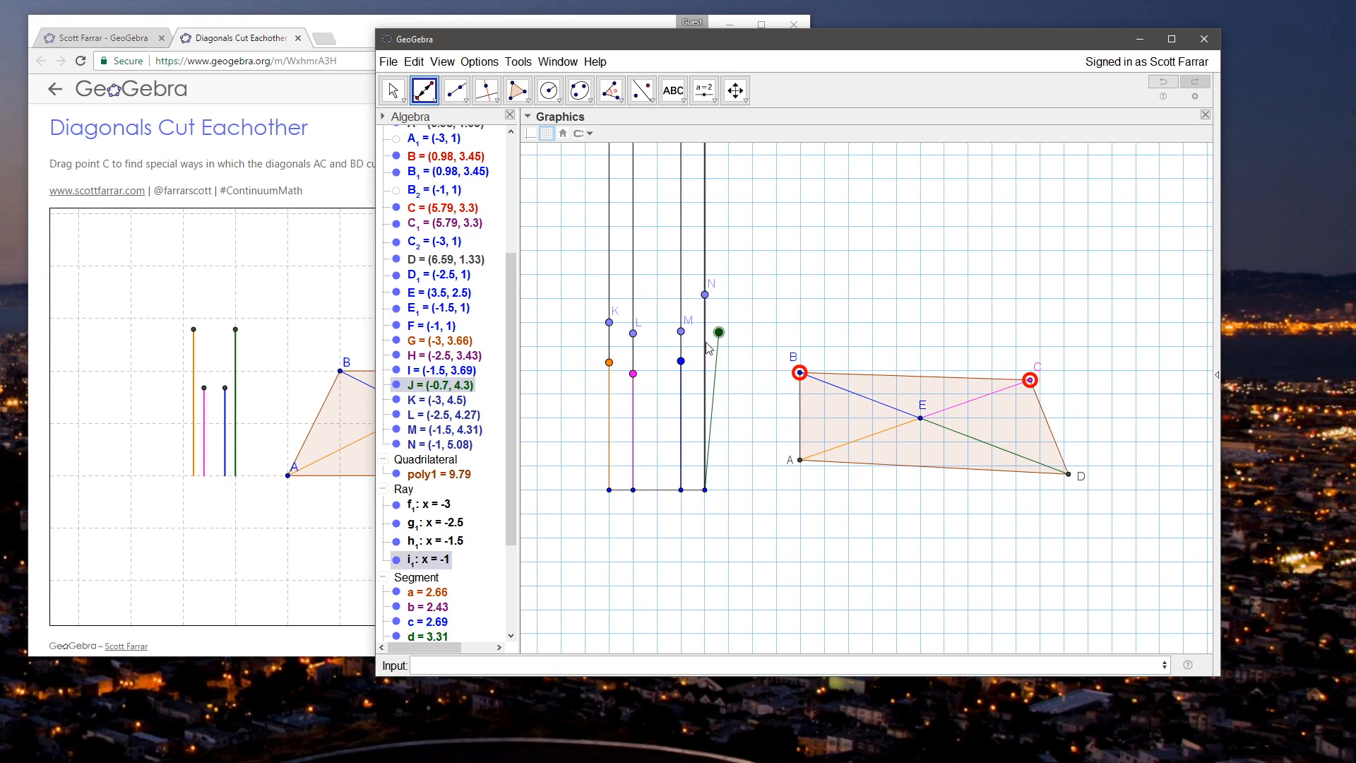
click(393, 91)
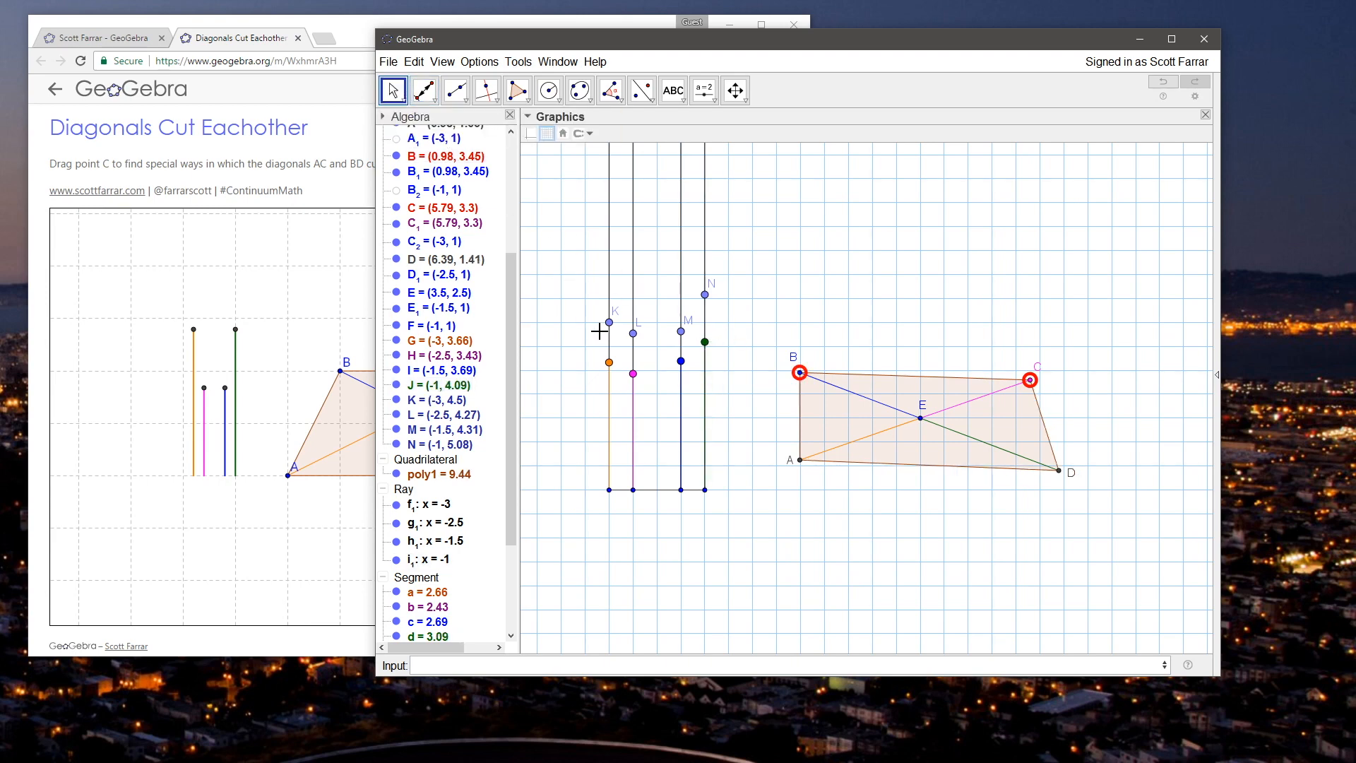
Step: Hide the helper points K, L, M and N and the rays f_1, g_1, h_1 and i_1
click(445, 402)
shift+click(434, 443)
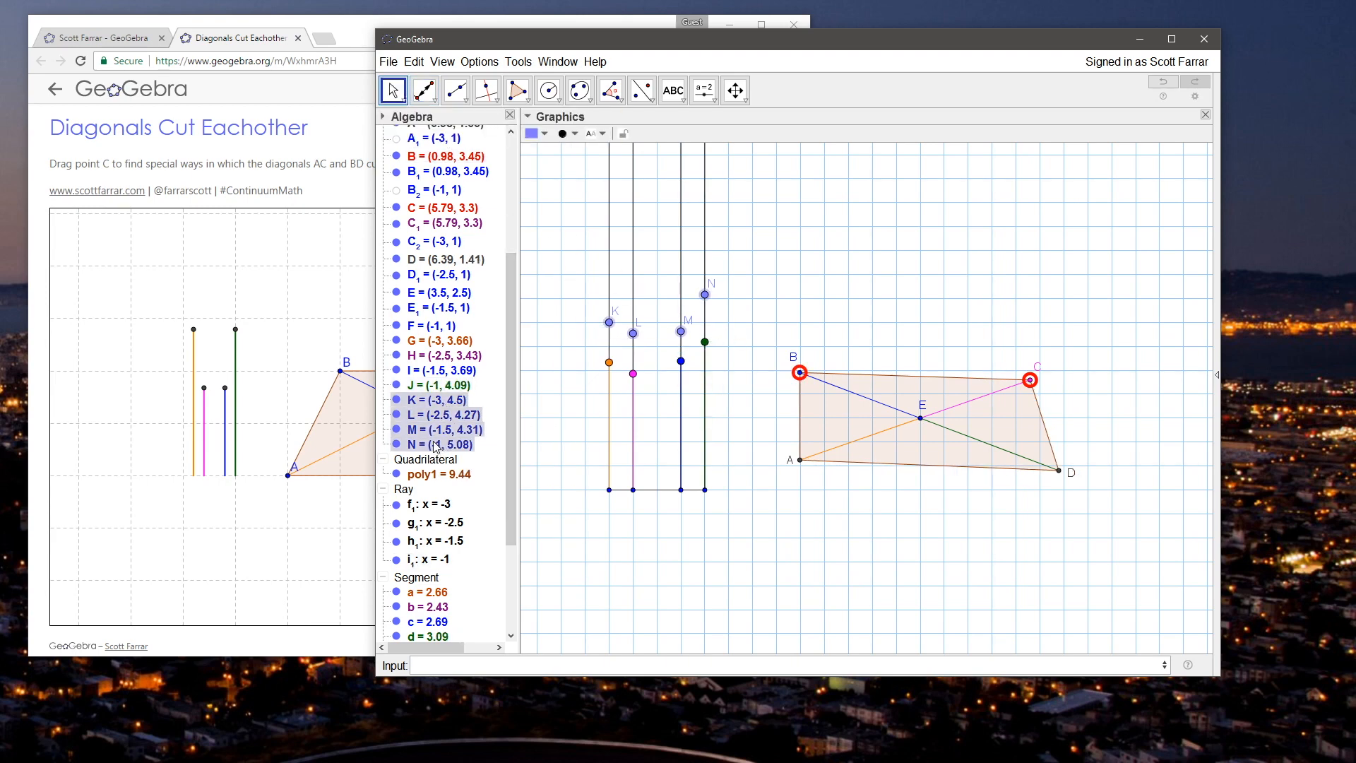
right_click(434, 446)
click(479, 503)
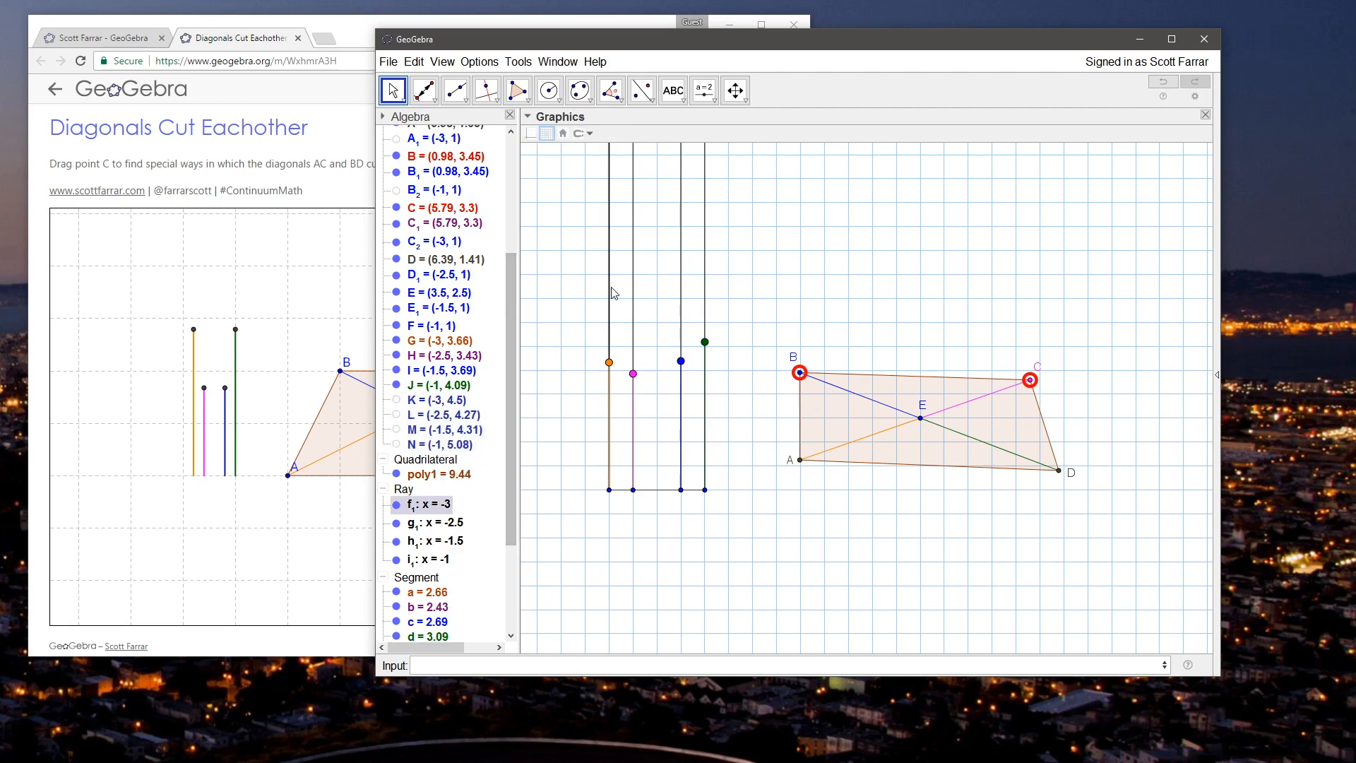
shift+click(428, 558)
right_click(401, 494)
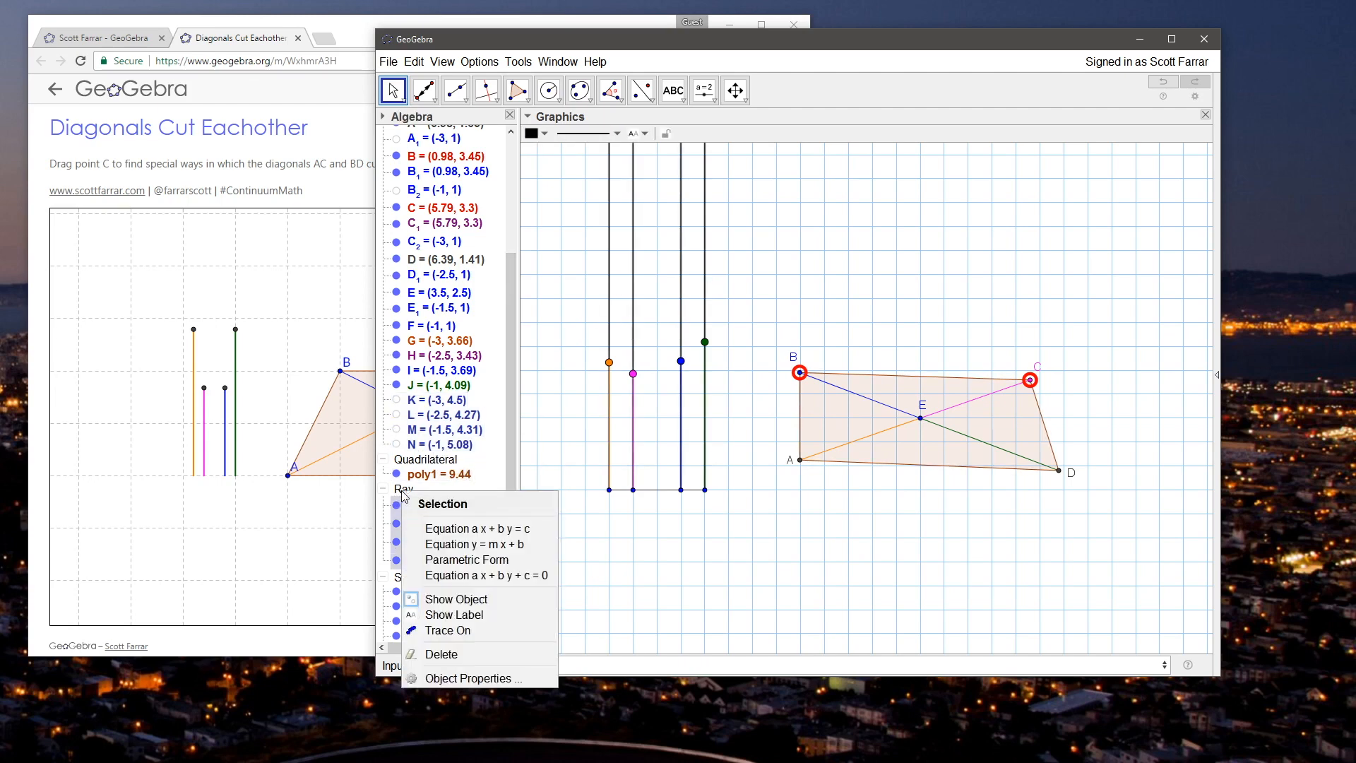
click(434, 596)
Step: Adjust the upper endpoints so segments a and b are 2.5 and segments c and d are 2
drag(609, 362, 679, 398)
drag(704, 345, 682, 399)
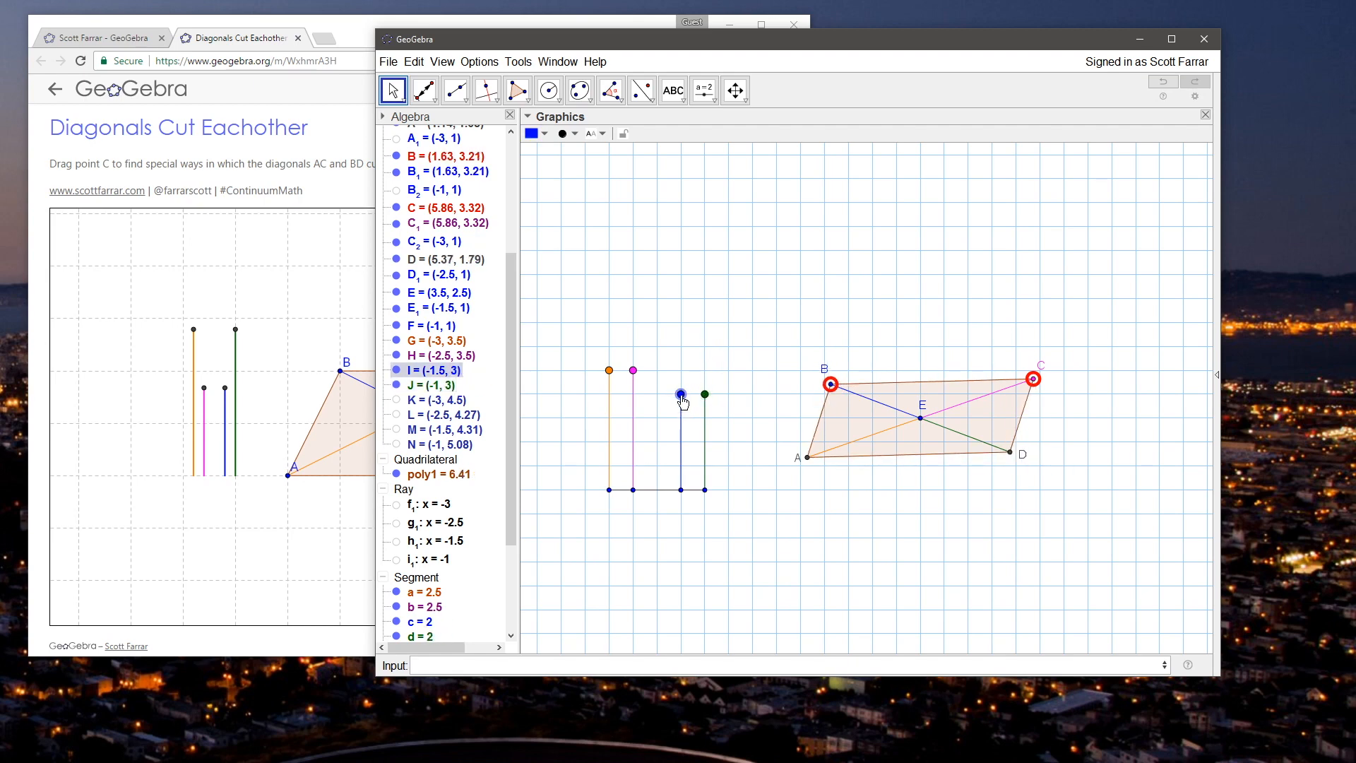
click(737, 359)
Step: Move the diagonals' intersection E to (3, 2) and vertex C to about (5.39, 2.72)
click(916, 440)
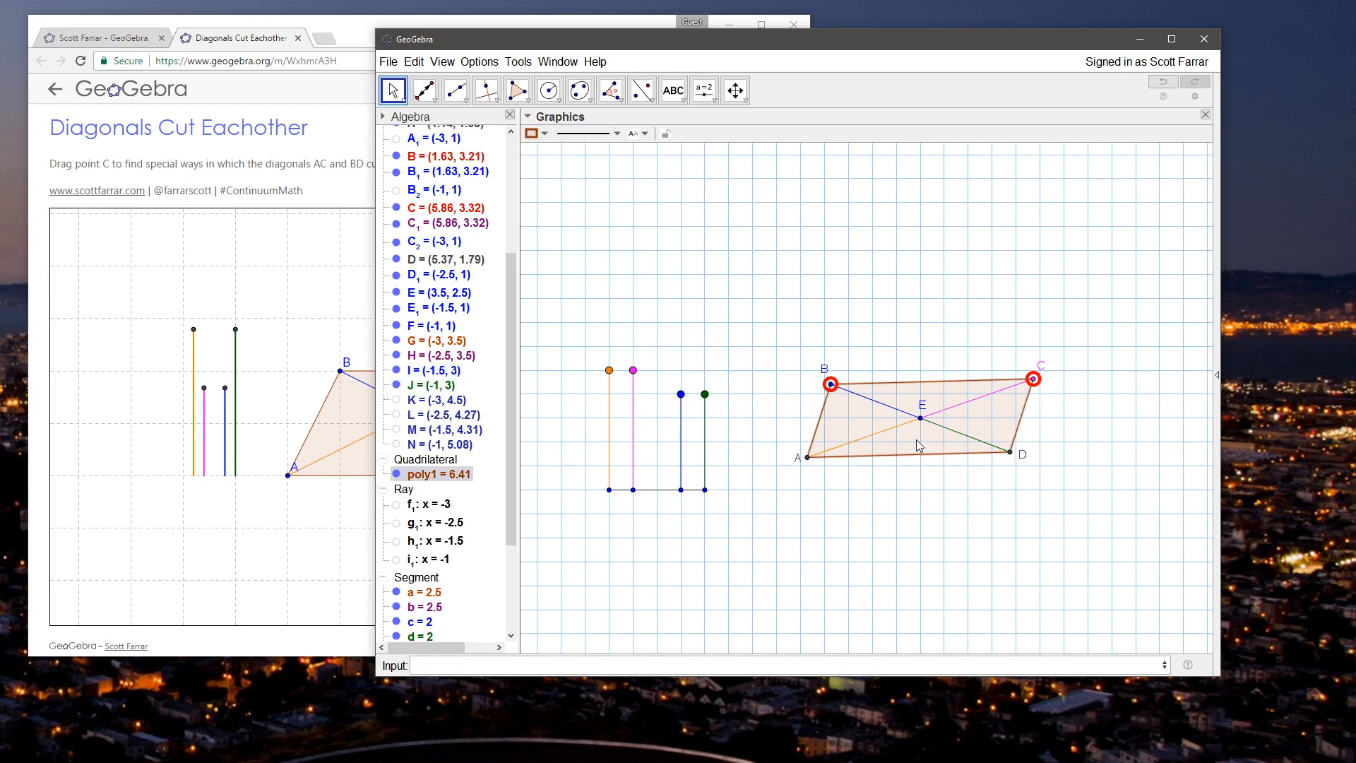
mouse_move(921, 418)
mouse_down()
mouse_move(942, 427)
mouse_move(895, 424)
mouse_move(905, 436)
mouse_up()
click(896, 456)
click(893, 483)
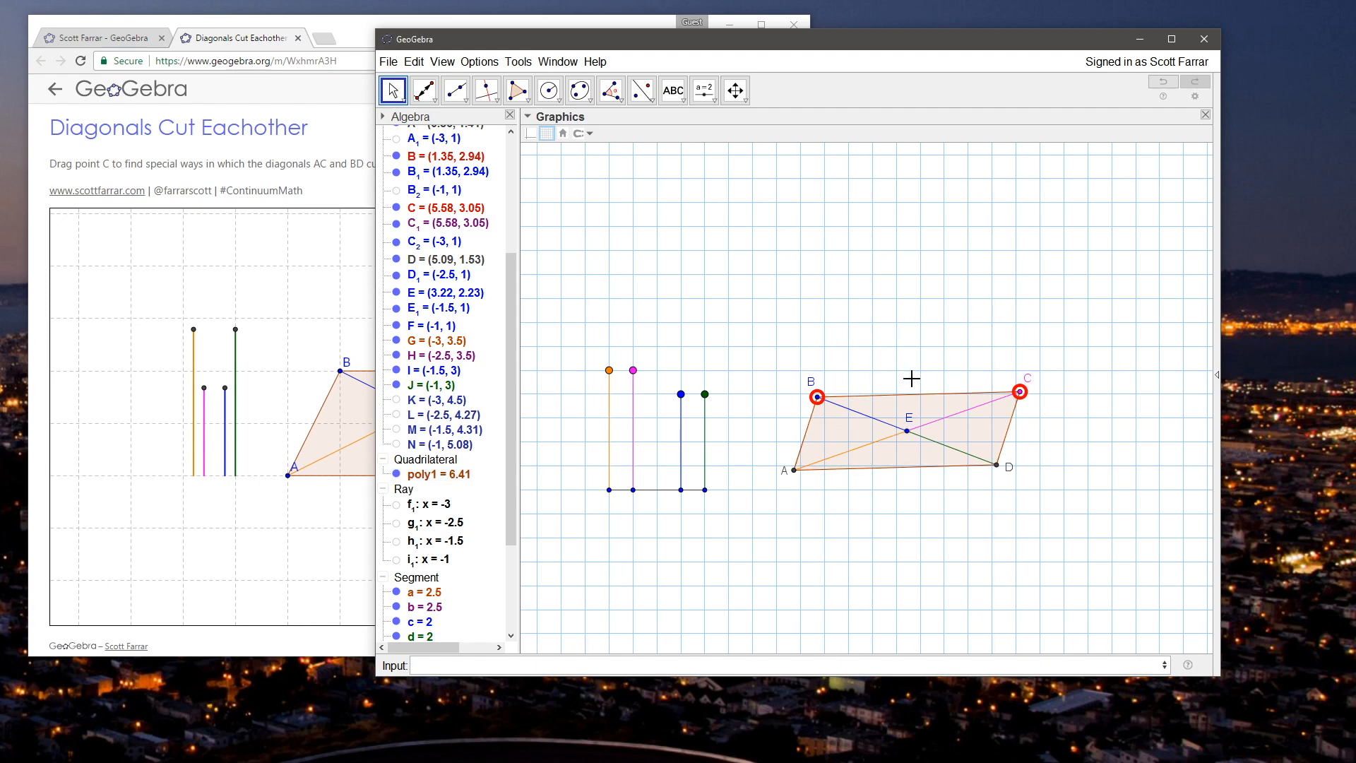
drag(906, 430, 897, 443)
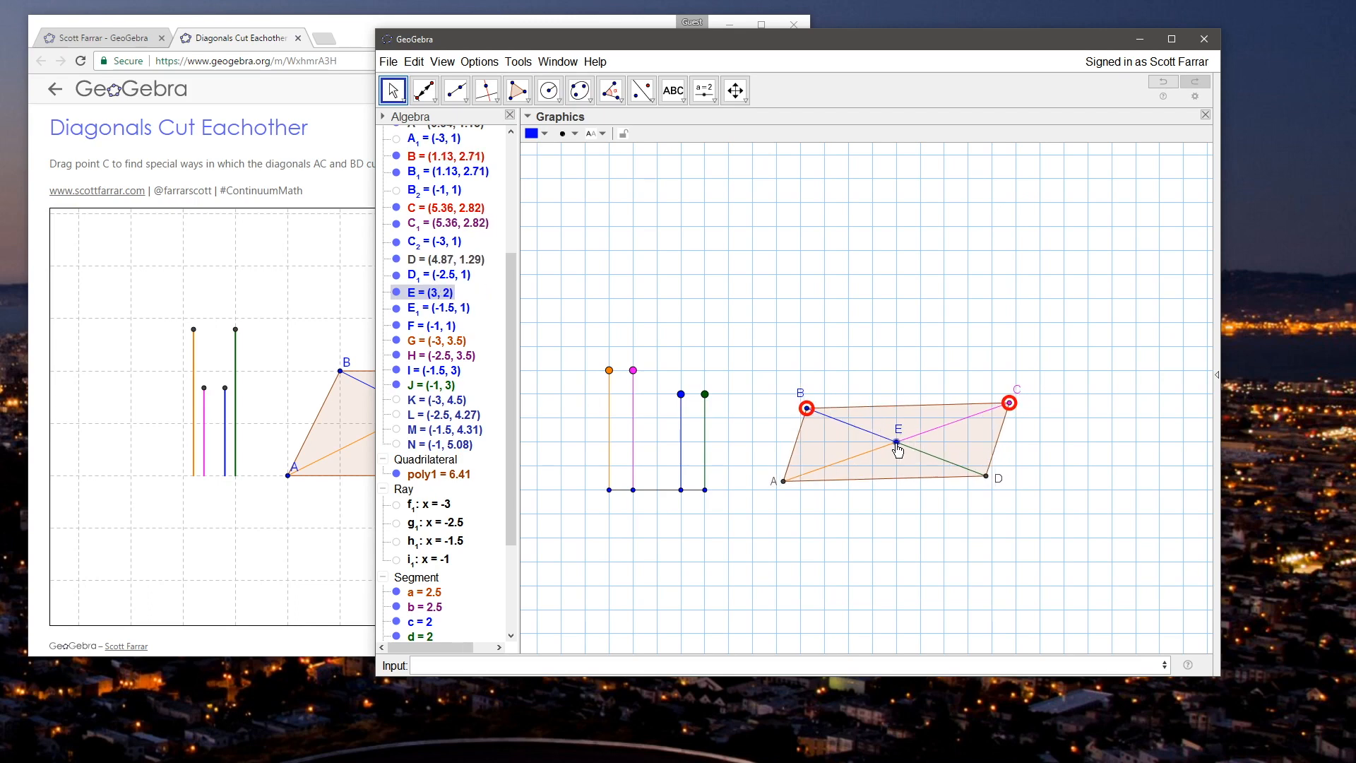
mouse_move(1009, 403)
mouse_down()
mouse_move(938, 323)
mouse_move(1014, 415)
mouse_move(994, 420)
mouse_up()
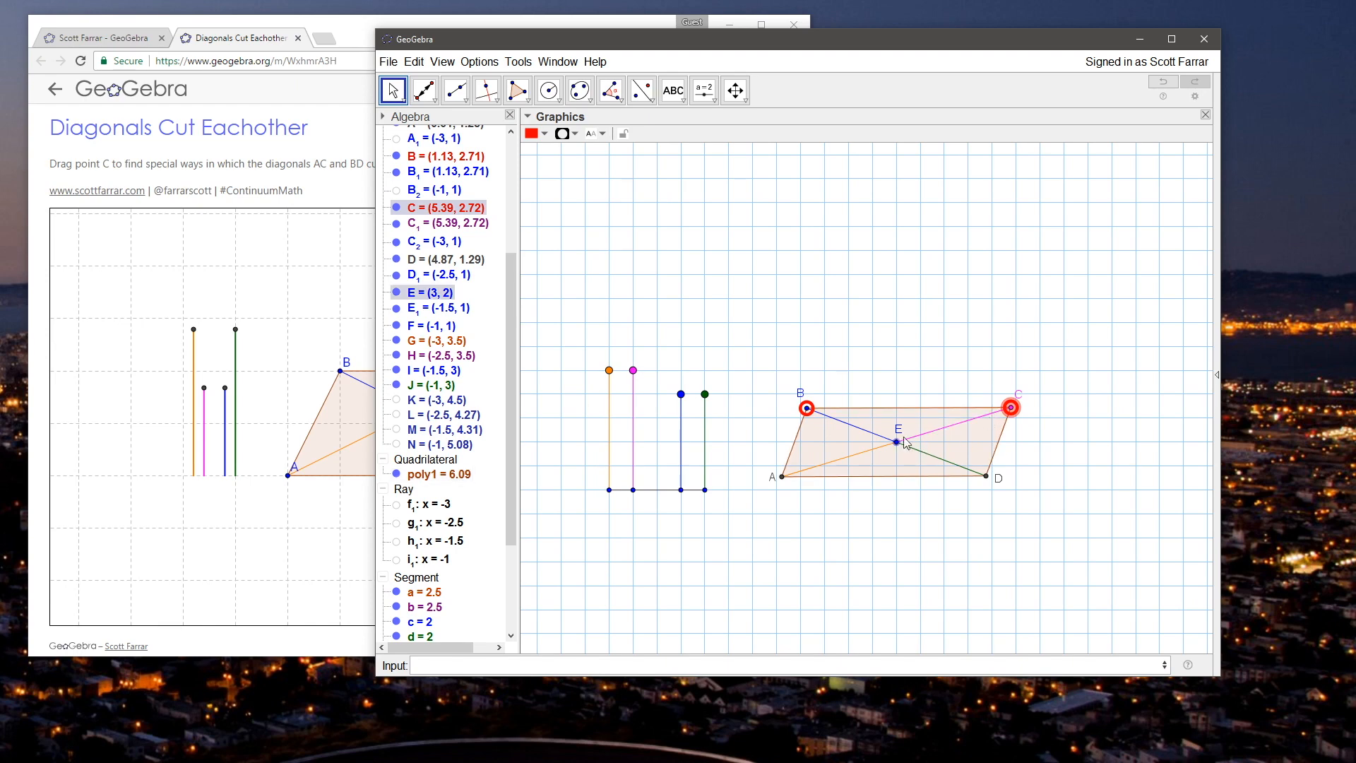
Step: Reposition the quadrilateral by moving E to about (3.19, 2.42)
click(927, 345)
drag(918, 329, 917, 339)
drag(896, 452, 930, 431)
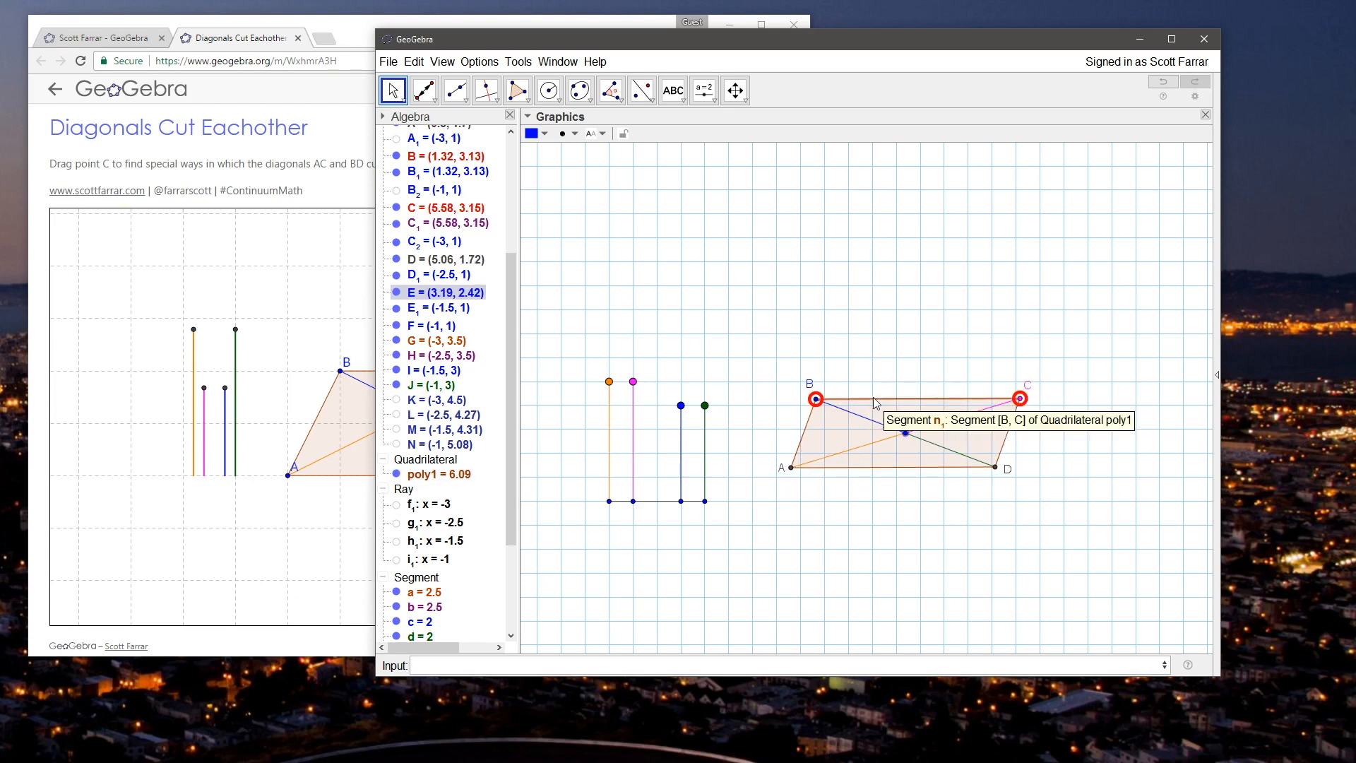
Step: Flatten the parallelogram by moving B to about (1.27, 2.98) and C to about (5.61, 3.04)
mouse_move(1022, 404)
mouse_down()
mouse_move(877, 372)
mouse_move(904, 365)
mouse_move(1017, 396)
mouse_up()
drag(816, 399, 823, 432)
mouse_move(1010, 409)
mouse_down()
mouse_move(935, 346)
mouse_move(990, 387)
mouse_move(992, 415)
mouse_up()
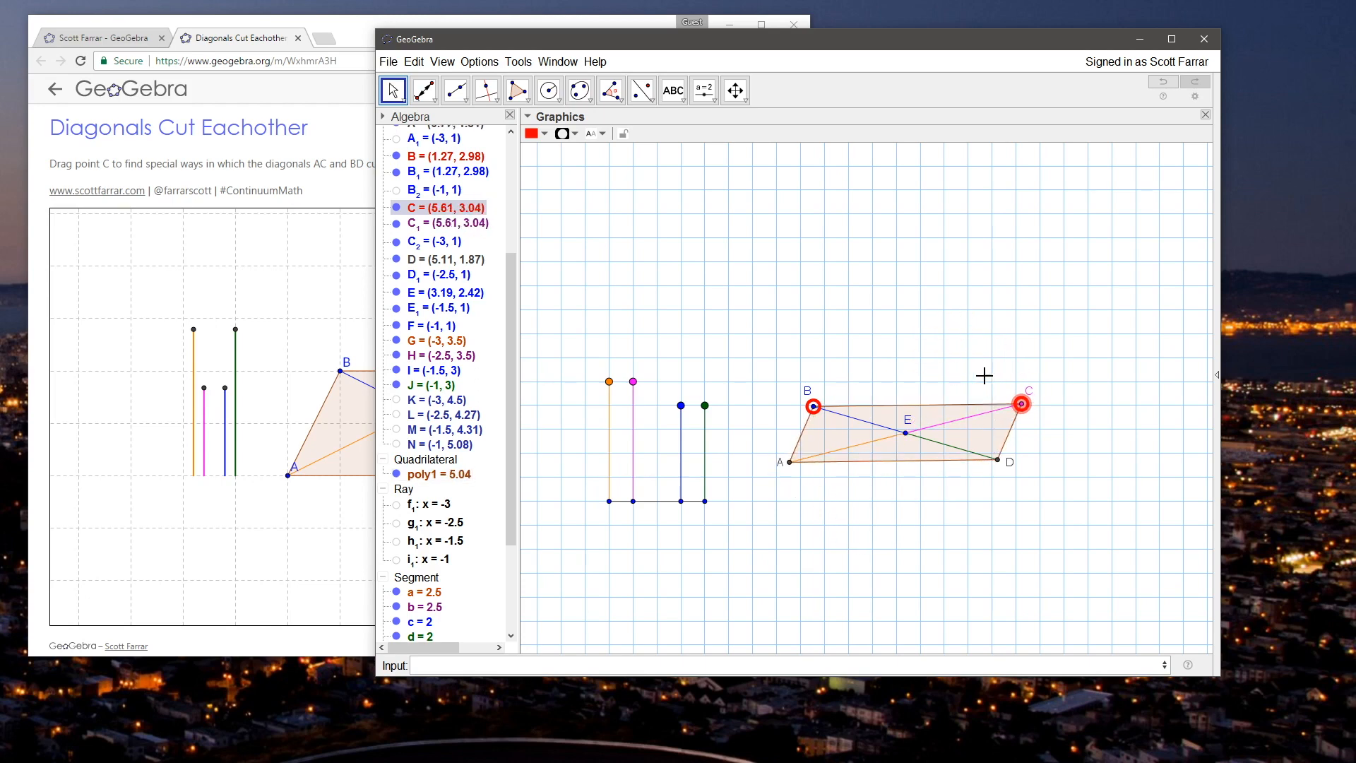
click(1061, 317)
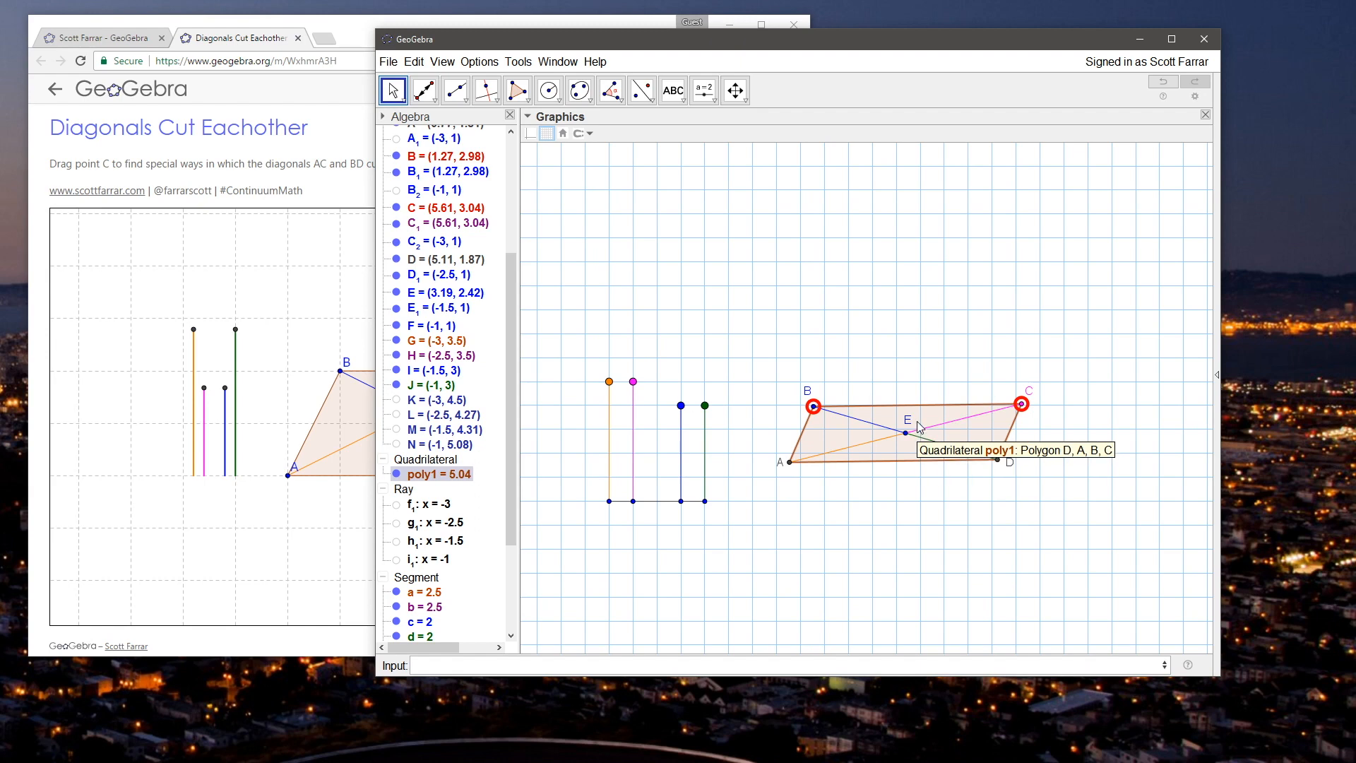
Step: Reposition E to about (3.25, 2.19) and C to about (5.63, 2.96), checking point B's object properties in between
drag(920, 420, 923, 431)
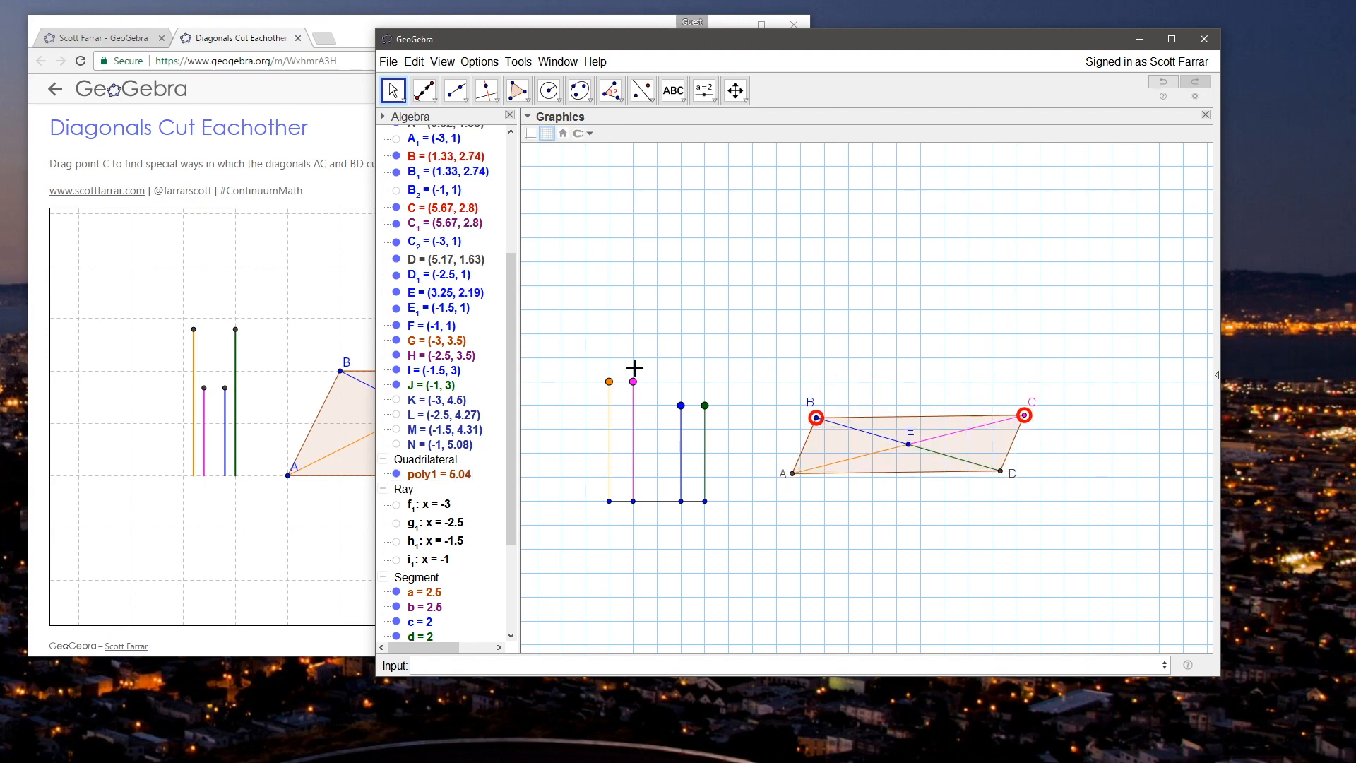
right_click(817, 419)
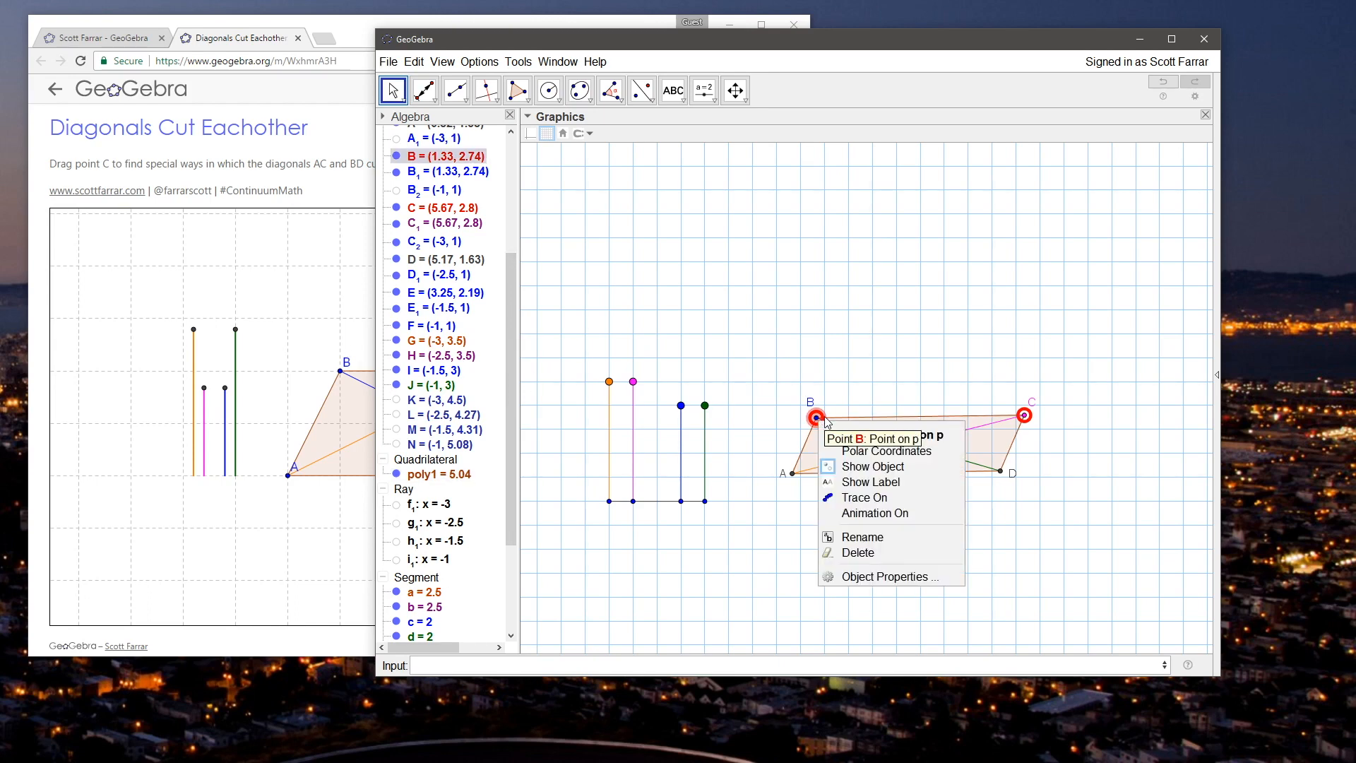
click(928, 586)
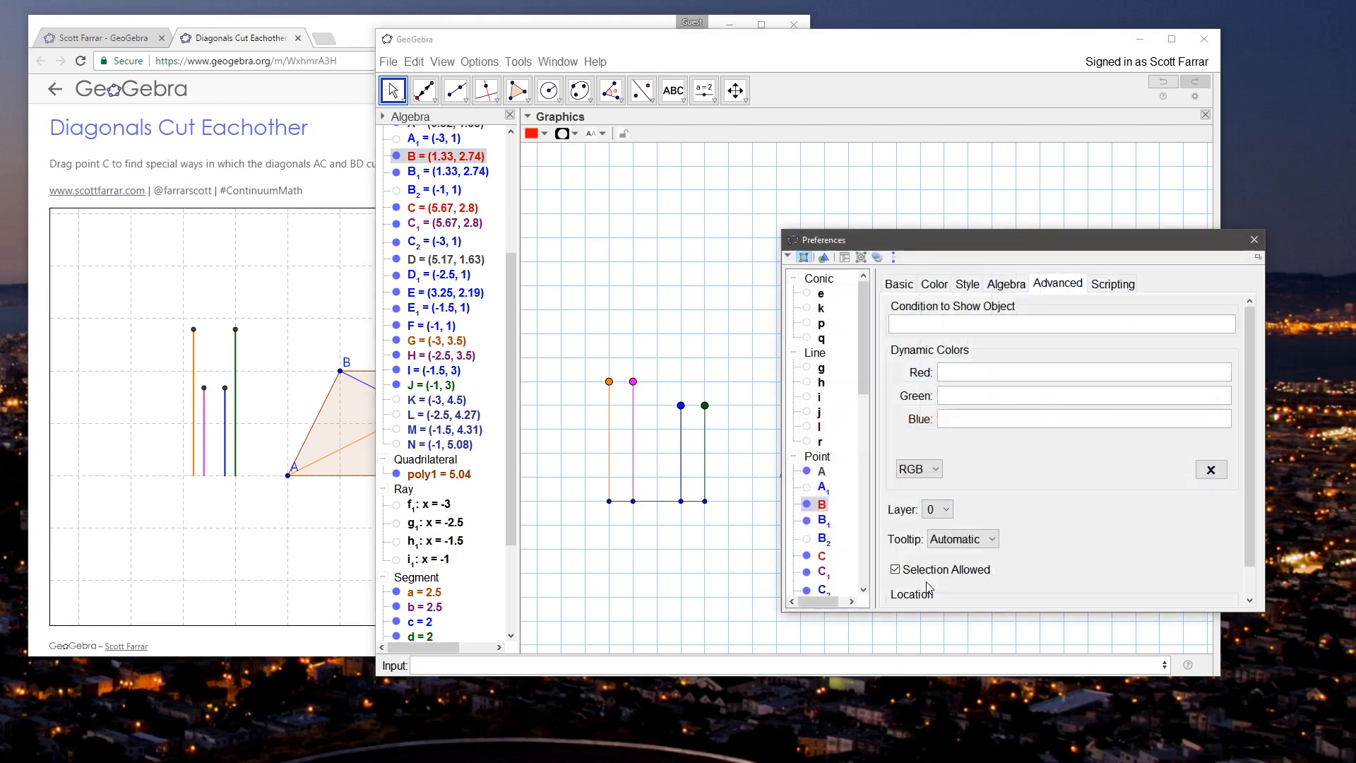
click(1253, 240)
mouse_move(1026, 415)
mouse_down()
mouse_move(962, 336)
mouse_move(908, 563)
mouse_move(1017, 497)
mouse_move(962, 337)
mouse_move(894, 559)
mouse_move(977, 351)
mouse_move(1019, 402)
mouse_move(1006, 418)
mouse_up()
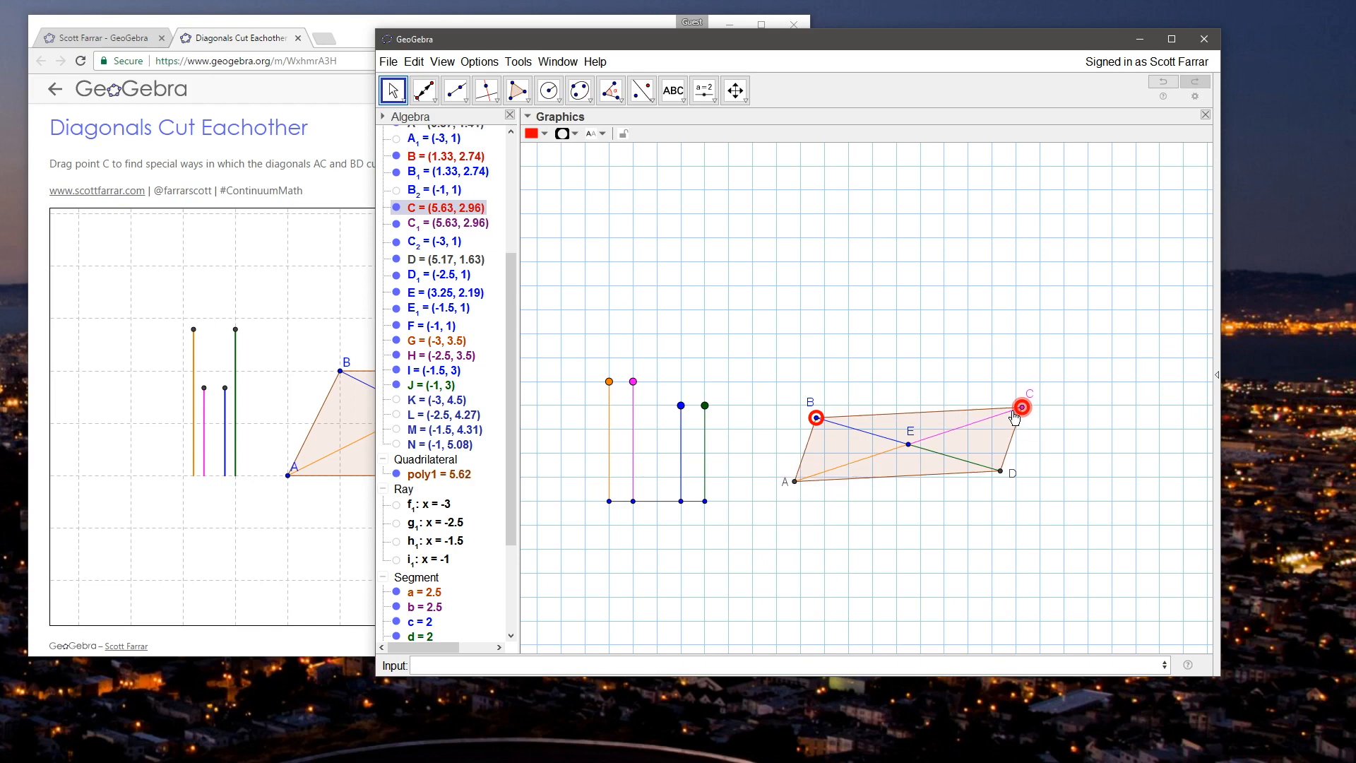
Step: Switch to the browser and examine how the reference applet's diagonals and length bars respond when vertex C moves
click(365, 37)
mouse_move(497, 376)
mouse_down()
mouse_move(583, 395)
mouse_move(536, 378)
mouse_move(558, 360)
mouse_move(573, 380)
mouse_move(572, 355)
mouse_move(533, 367)
mouse_move(560, 373)
mouse_move(597, 346)
mouse_move(560, 338)
mouse_move(618, 368)
mouse_move(597, 379)
mouse_move(550, 359)
mouse_move(571, 391)
mouse_move(536, 343)
mouse_move(558, 378)
mouse_move(493, 347)
mouse_move(492, 360)
mouse_up()
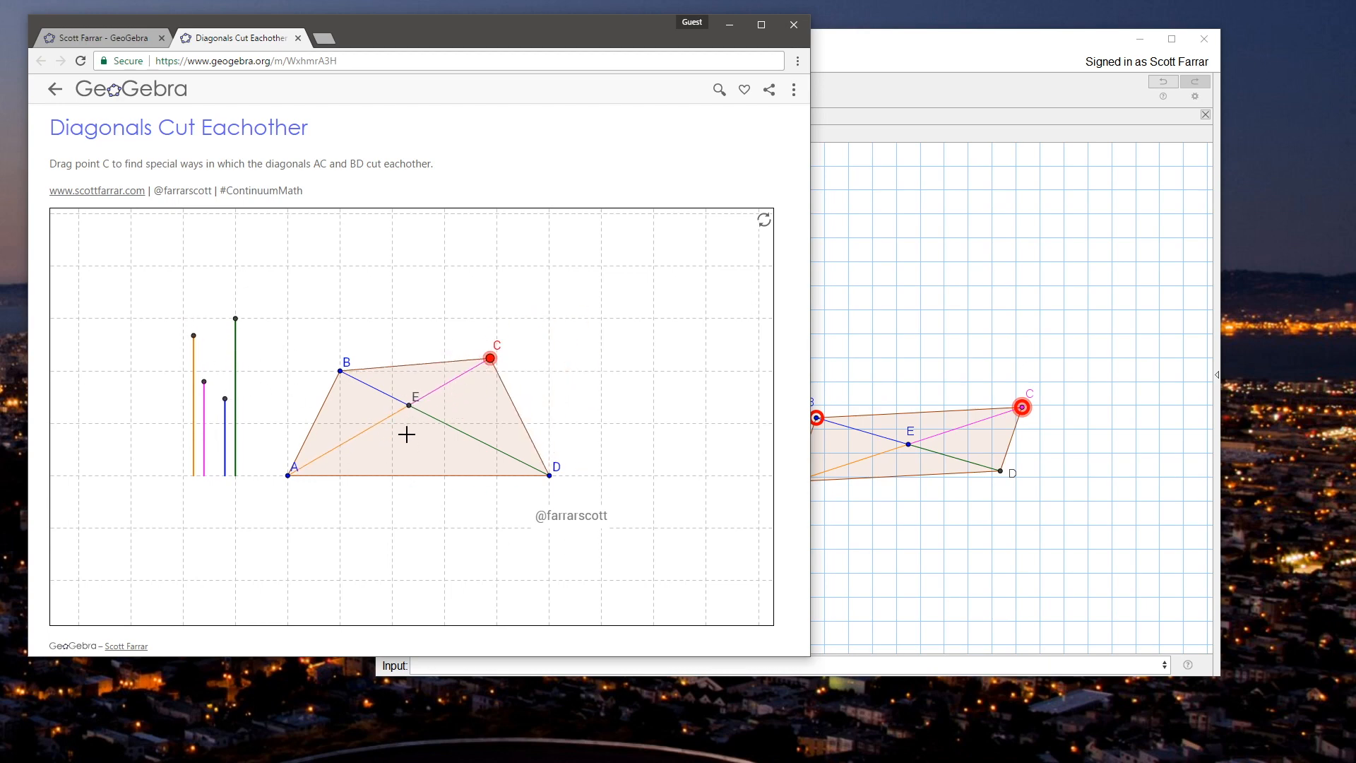
mouse_move(492, 362)
mouse_down()
mouse_move(501, 377)
mouse_move(516, 365)
mouse_move(557, 374)
mouse_move(490, 382)
mouse_move(494, 362)
mouse_move(484, 369)
mouse_up()
drag(343, 363, 362, 397)
drag(498, 399, 533, 391)
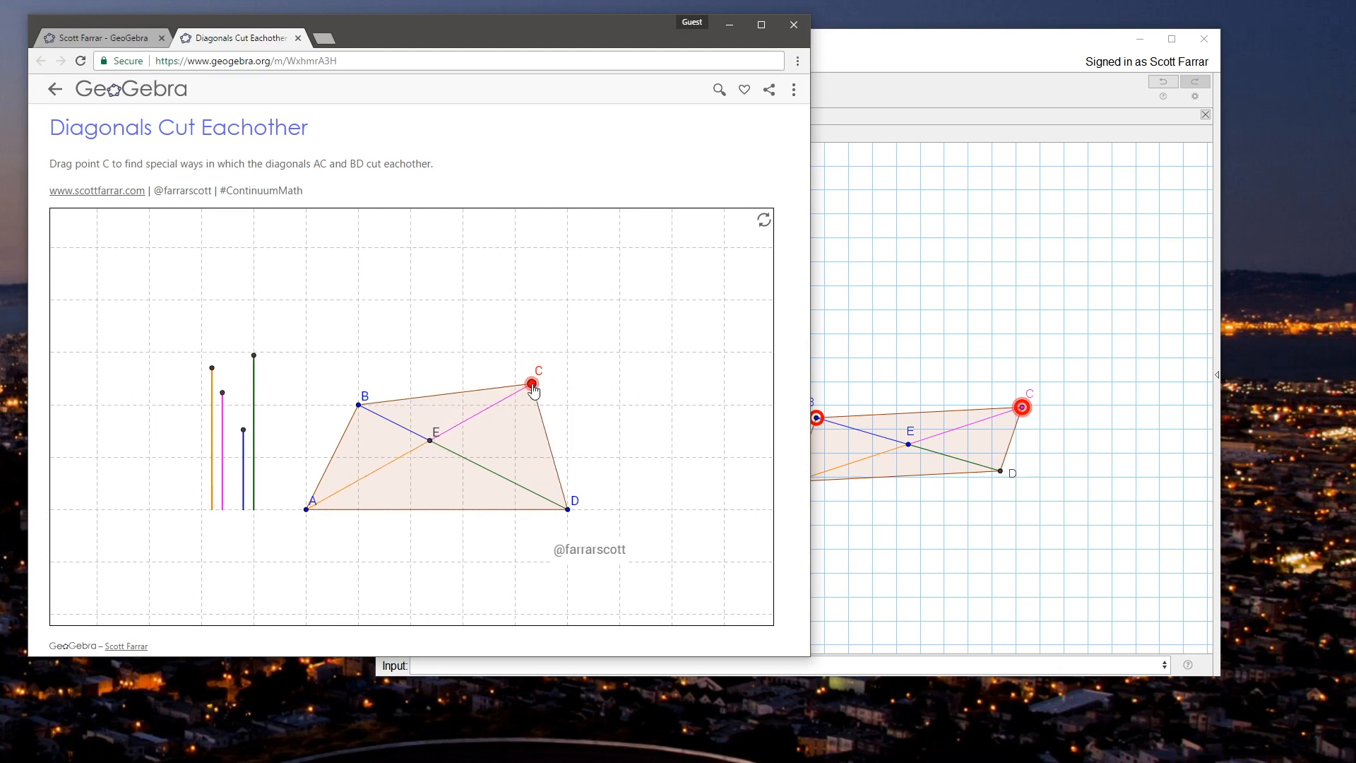
Step: Return to the GeoGebra construction and hide the red-ringed point B
click(965, 45)
click(907, 358)
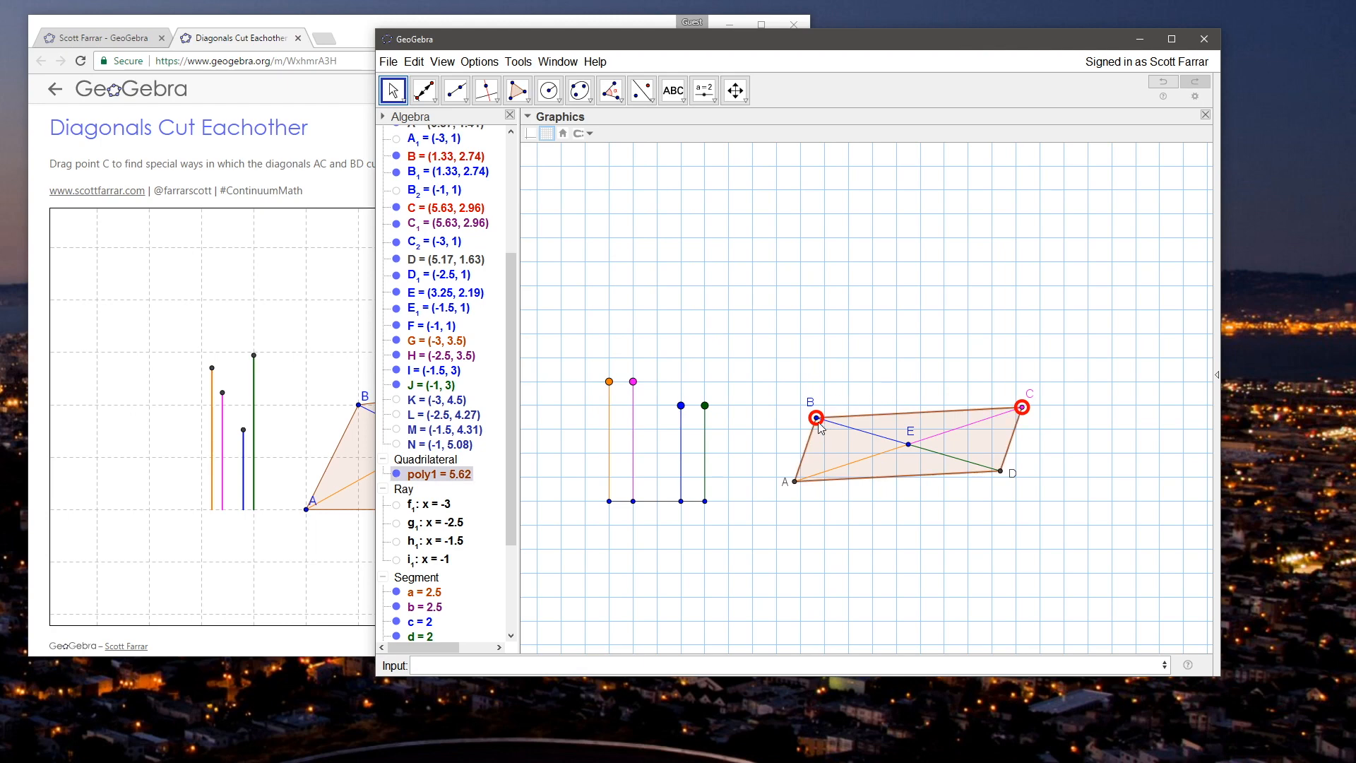
click(397, 159)
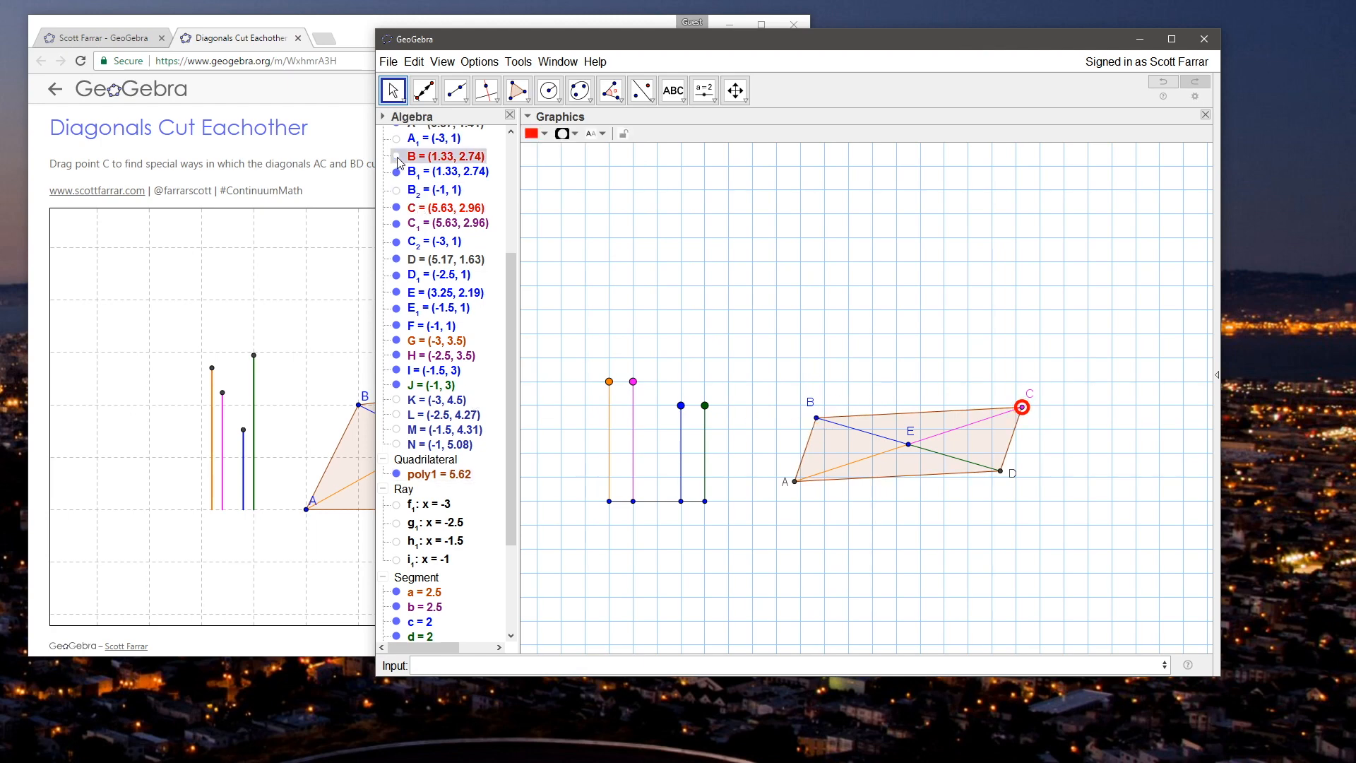
click(864, 368)
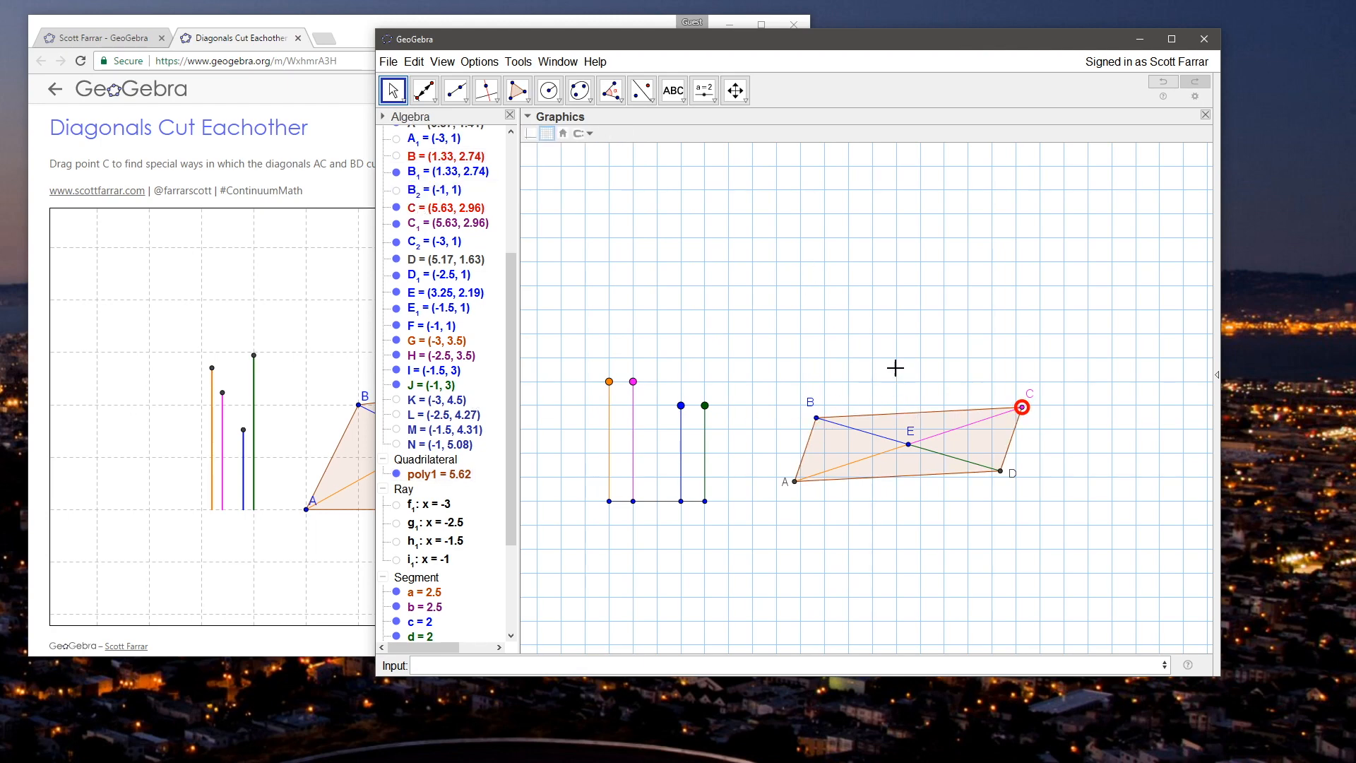
Step: Move the diagonals' intersection E to about (3.18, 2.01) and vertex C to about (5.58, 2.7)
drag(908, 443, 904, 453)
mouse_move(1018, 415)
mouse_down()
mouse_move(1024, 456)
mouse_move(844, 348)
mouse_move(990, 368)
mouse_move(1019, 419)
mouse_up()
drag(891, 396, 893, 408)
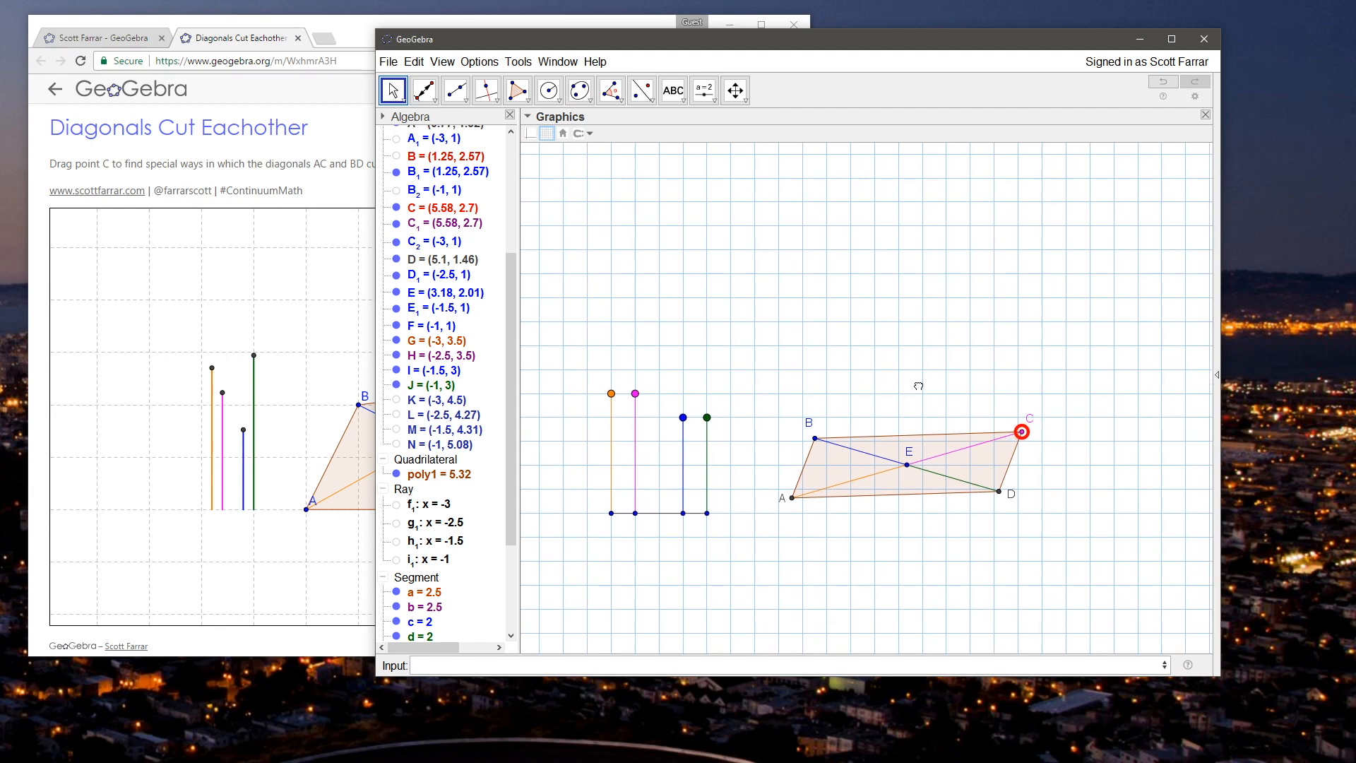
Step: Lengthen segments a, b, c and d to about 6, 4.12, 4.54 and 4.61, and move E to about (5.34, 3.07)
mouse_move(709, 421)
mouse_down()
mouse_move(726, 348)
mouse_move(710, 426)
mouse_up()
drag(634, 393, 657, 334)
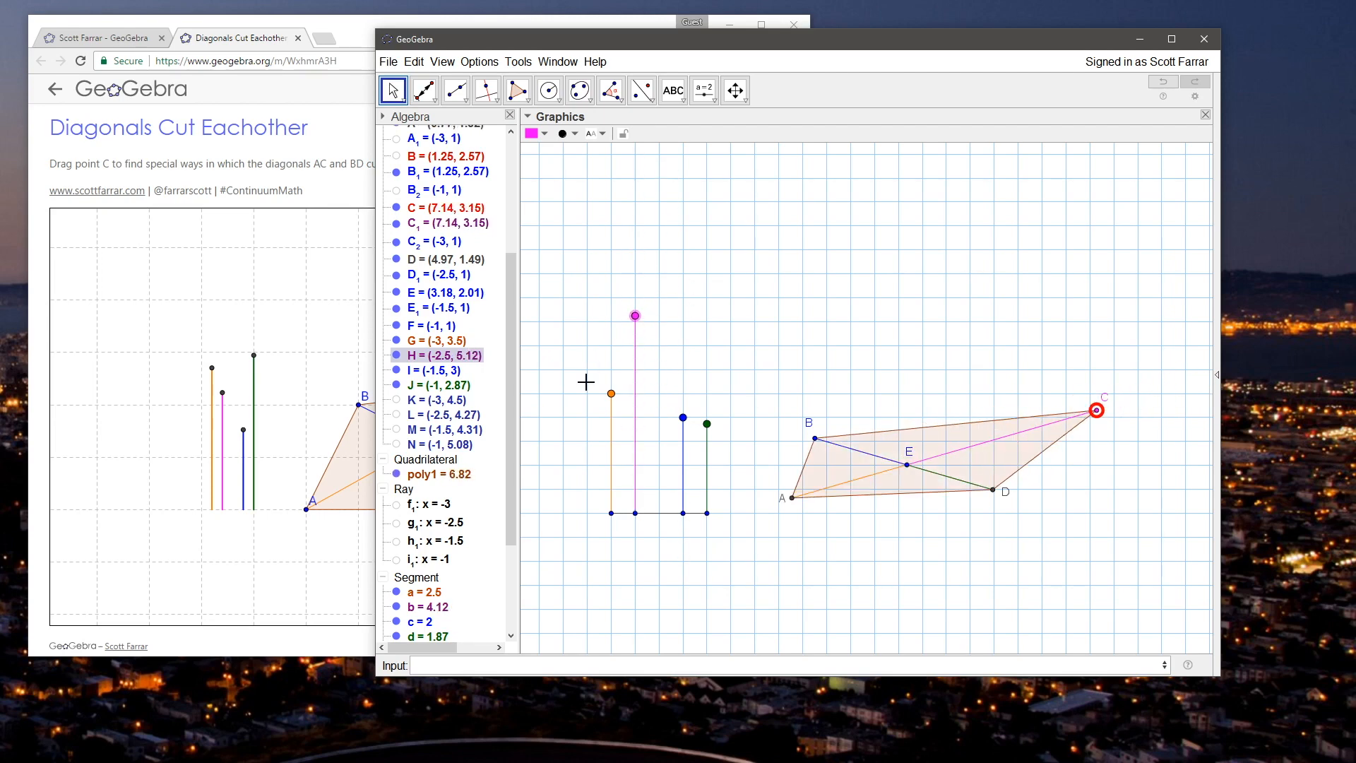
drag(611, 394, 612, 226)
drag(689, 424, 709, 296)
drag(915, 476, 1017, 426)
drag(952, 272, 906, 267)
drag(818, 270, 800, 289)
scroll(815, 282, down, 3)
scroll(813, 282, up, 2)
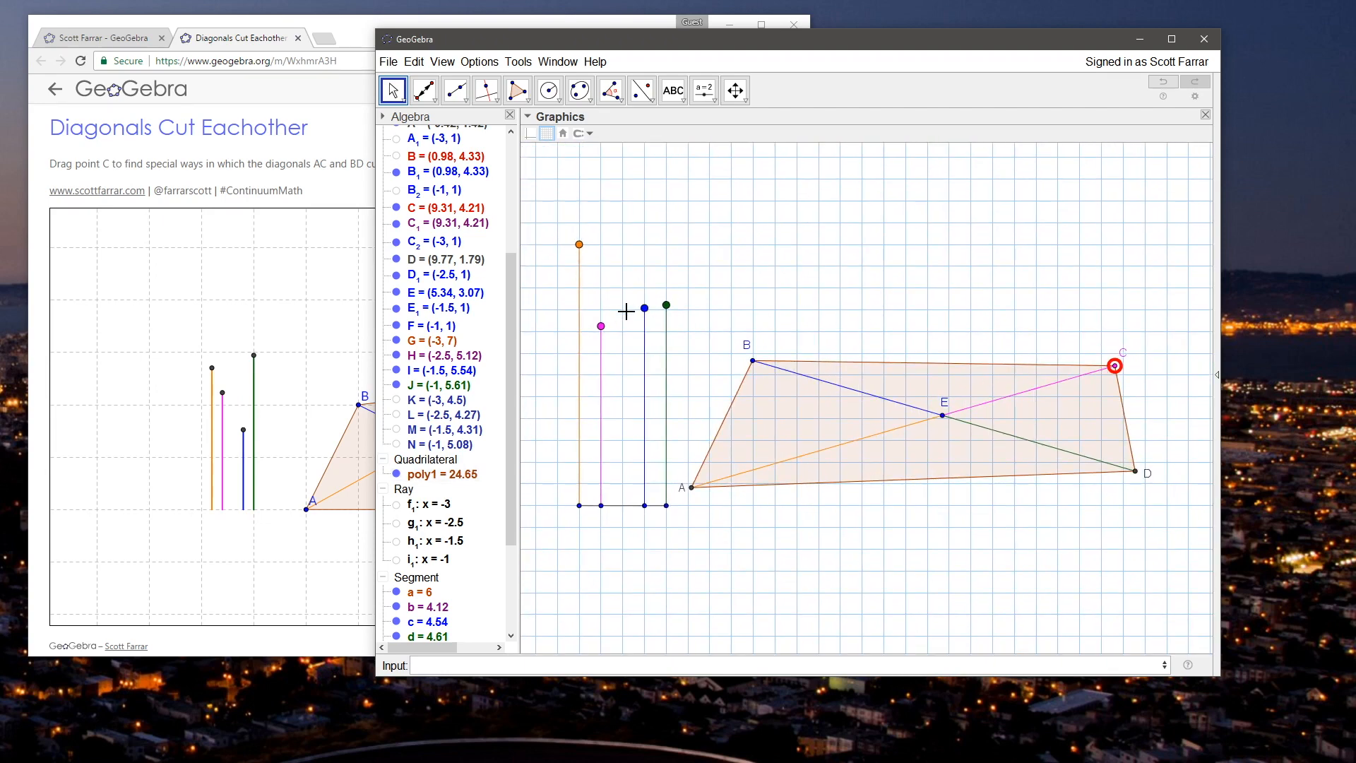
Step: Set segments a, b, c and d all to 2 with their upper endpoints
drag(606, 329, 603, 419)
drag(583, 247, 582, 418)
drag(644, 309, 645, 419)
drag(667, 306, 665, 433)
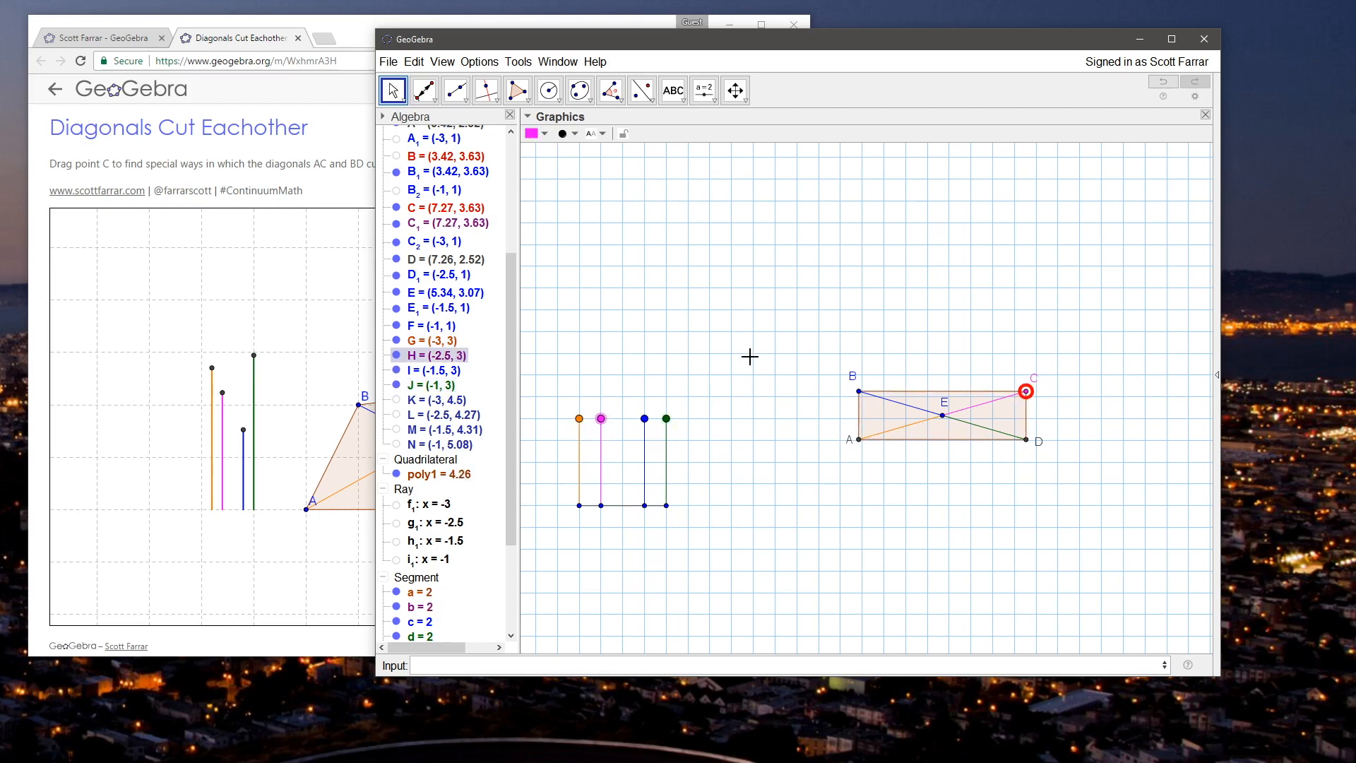
click(749, 358)
Step: Move the diagonals' intersection E to (3, 2) and vertex C to about (4.87, 2.72)
drag(944, 417, 841, 469)
mouse_move(923, 438)
mouse_down()
mouse_move(823, 375)
mouse_move(769, 415)
mouse_move(852, 376)
mouse_move(911, 410)
mouse_move(925, 472)
mouse_move(779, 500)
mouse_move(883, 399)
mouse_move(917, 452)
mouse_up()
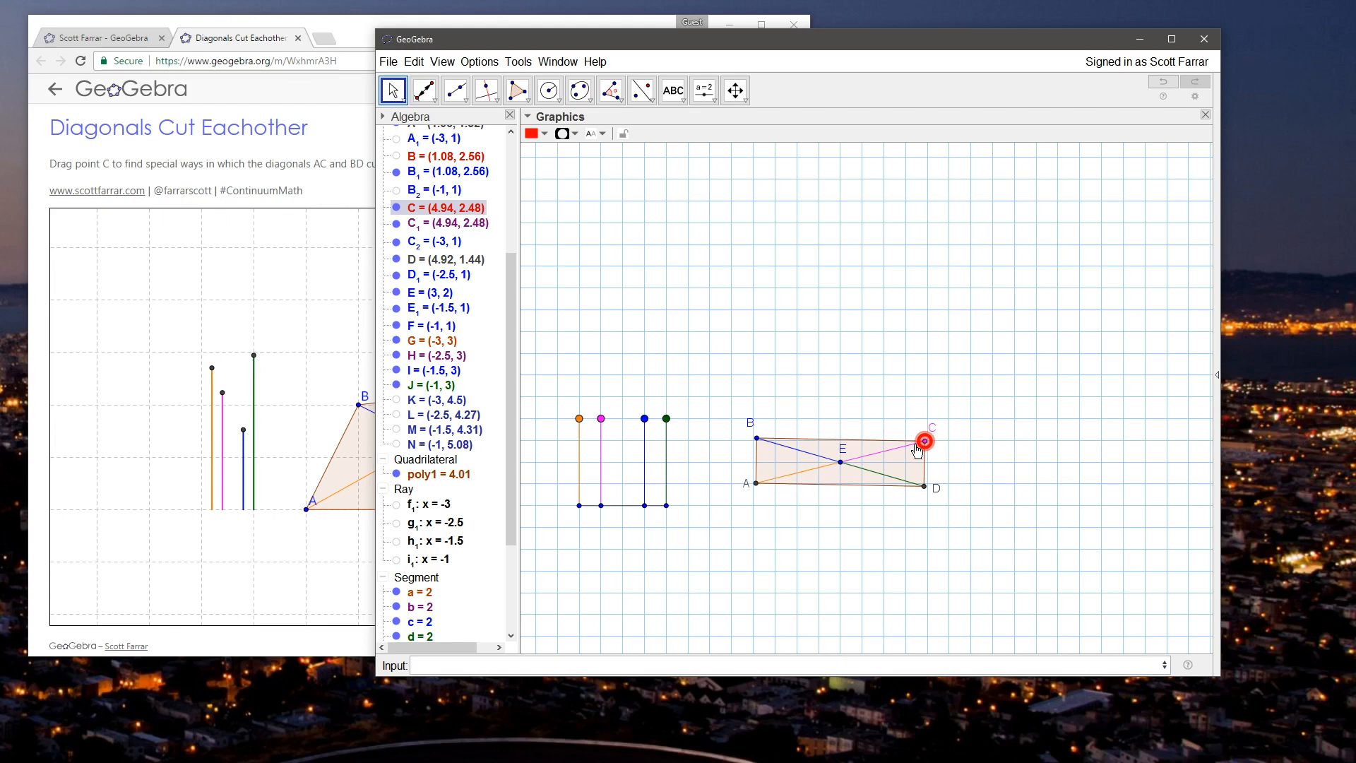
mouse_move(917, 450)
mouse_down()
mouse_move(892, 398)
mouse_move(818, 390)
mouse_move(862, 391)
mouse_move(907, 418)
mouse_move(908, 441)
mouse_up()
click(831, 369)
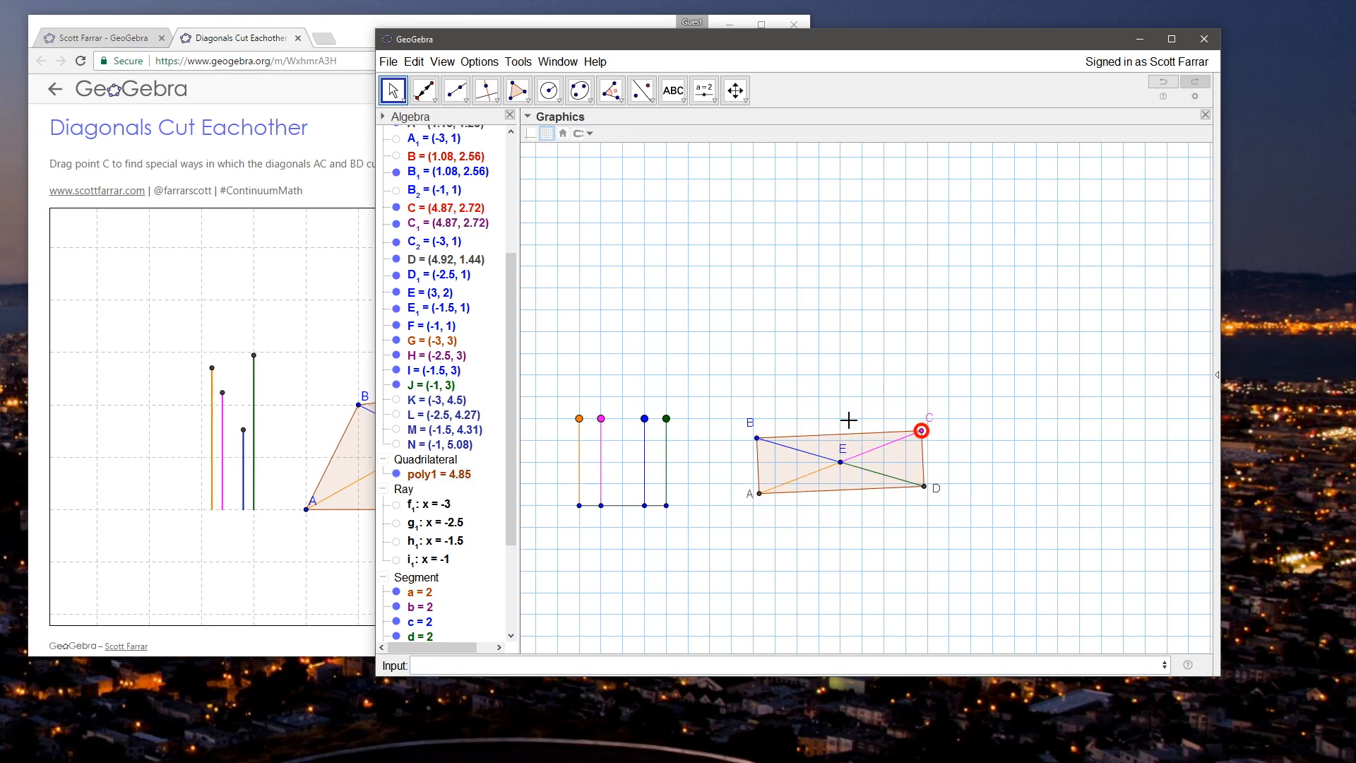
Step: Rotate diagonal AC about E by moving vertex C to about (4.92, 2.54)
mouse_move(841, 463)
mouse_down()
mouse_move(863, 466)
mouse_move(840, 463)
mouse_up()
click(810, 399)
click(841, 462)
drag(922, 430, 929, 439)
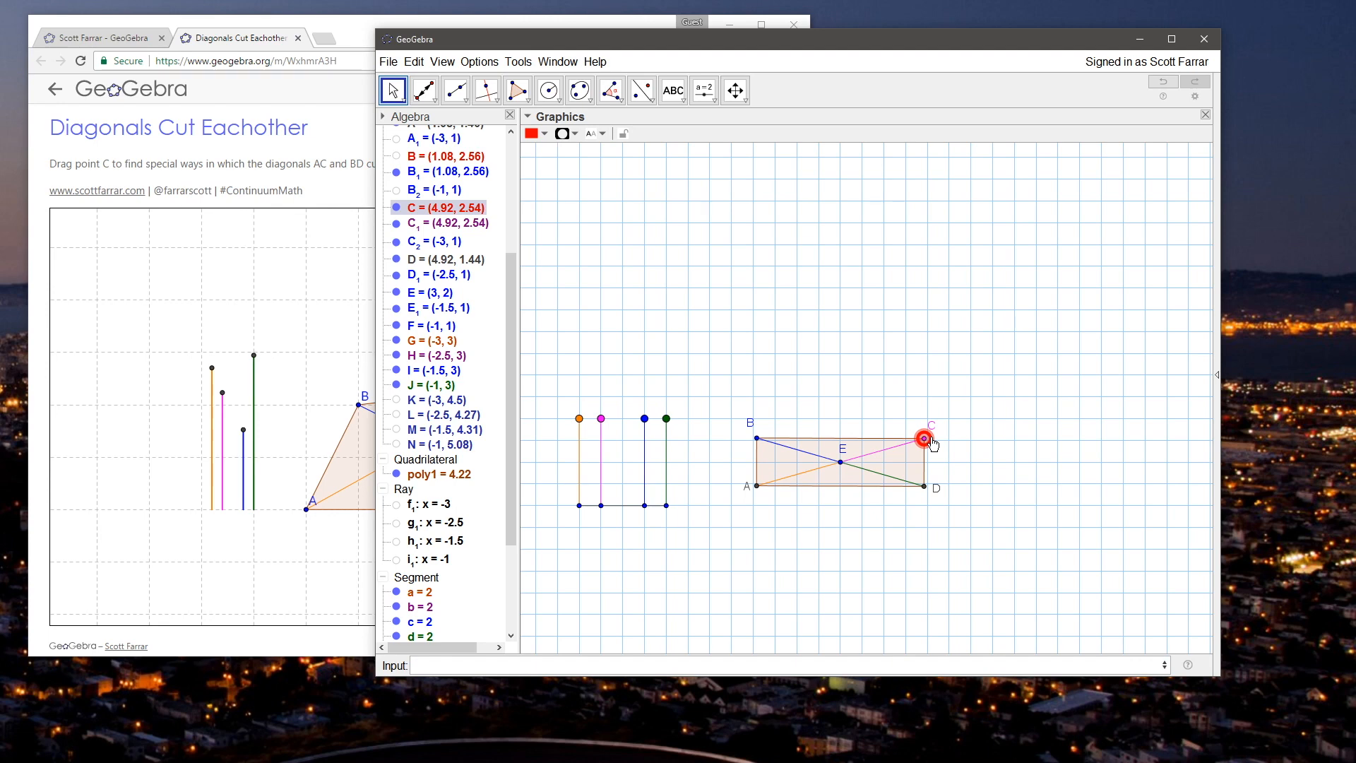
mouse_move(932, 443)
mouse_down()
mouse_move(809, 383)
mouse_move(923, 445)
mouse_up()
Step: Make the two parts of diagonal BD unequal, with segment c about 4.72 and segment d about 0.97
drag(609, 421, 623, 289)
mouse_move(922, 438)
mouse_down()
mouse_move(888, 395)
mouse_move(838, 401)
mouse_move(911, 435)
mouse_move(918, 454)
mouse_move(839, 381)
mouse_move(922, 446)
mouse_up()
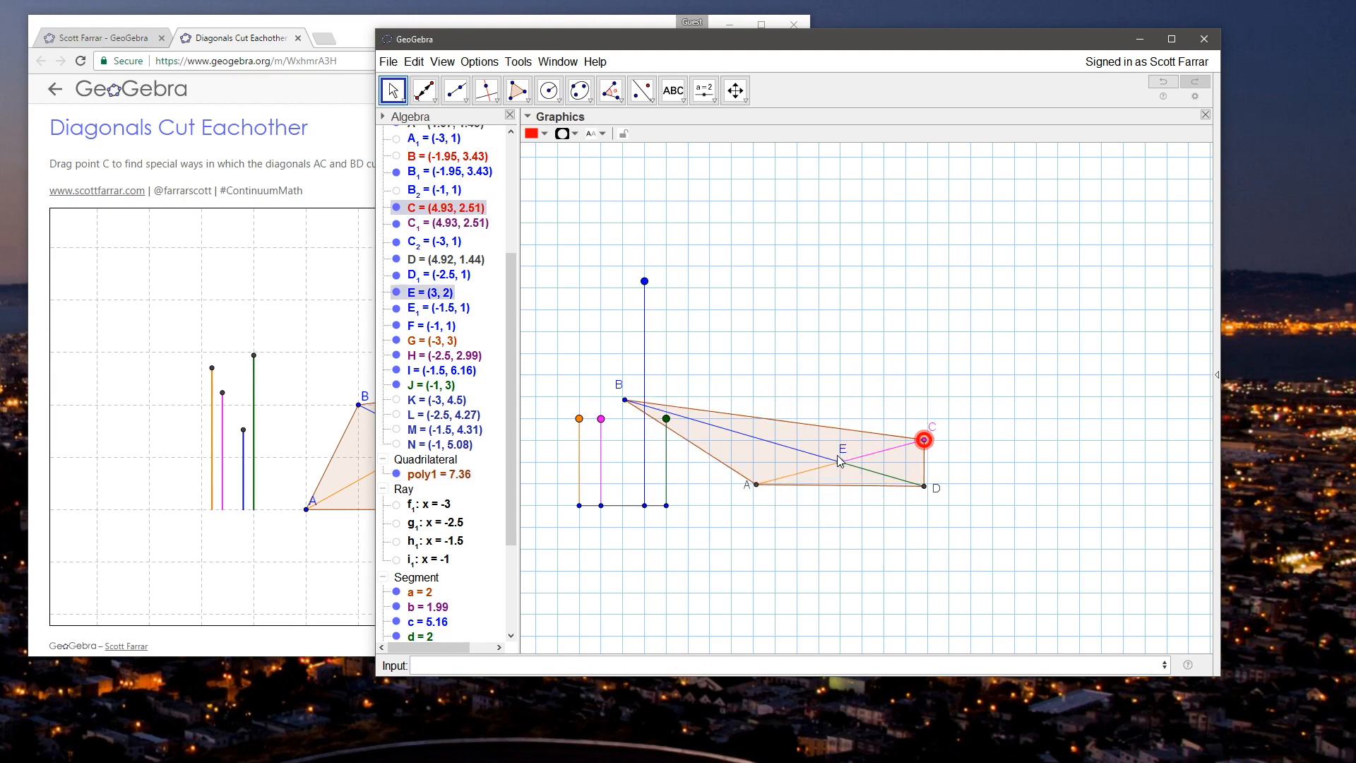
drag(645, 283, 670, 471)
drag(652, 426, 626, 337)
Step: Set segments a and b to 2.5 and segments c and d to 1.5, and move C to about (5.46, 2.46)
drag(605, 432, 601, 404)
drag(579, 419, 606, 406)
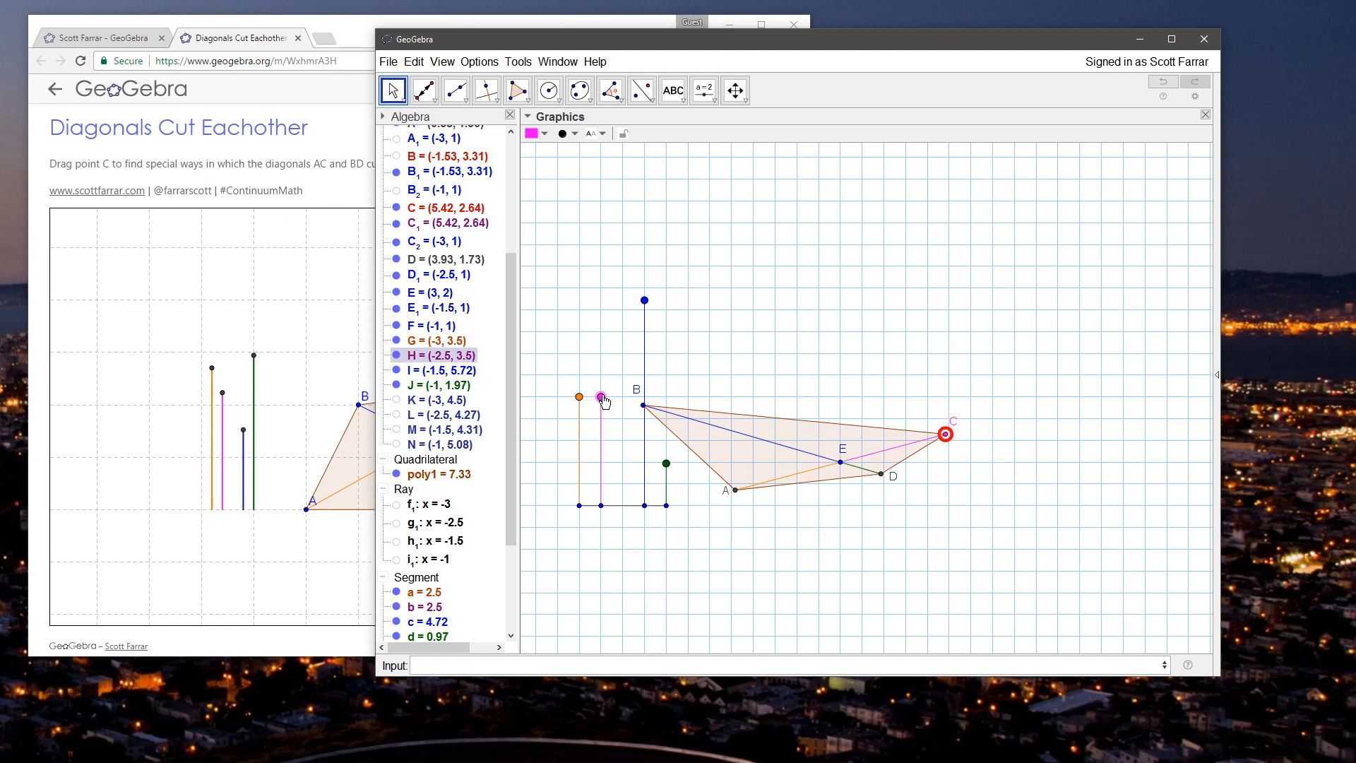
drag(644, 301, 666, 476)
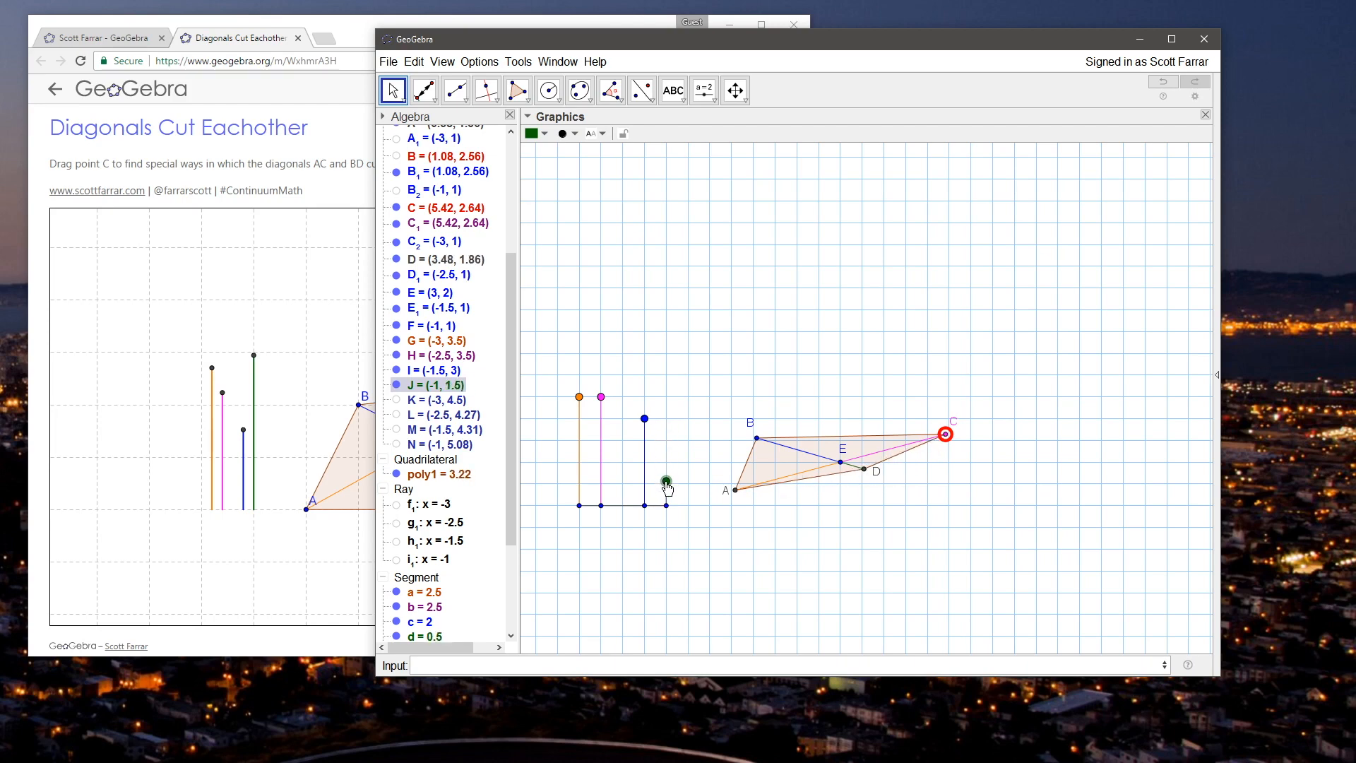
mouse_move(646, 420)
mouse_down()
mouse_move(652, 492)
mouse_move(651, 451)
mouse_move(667, 445)
mouse_move(646, 437)
mouse_up()
mouse_move(945, 435)
mouse_down()
mouse_move(911, 416)
mouse_move(945, 449)
mouse_up()
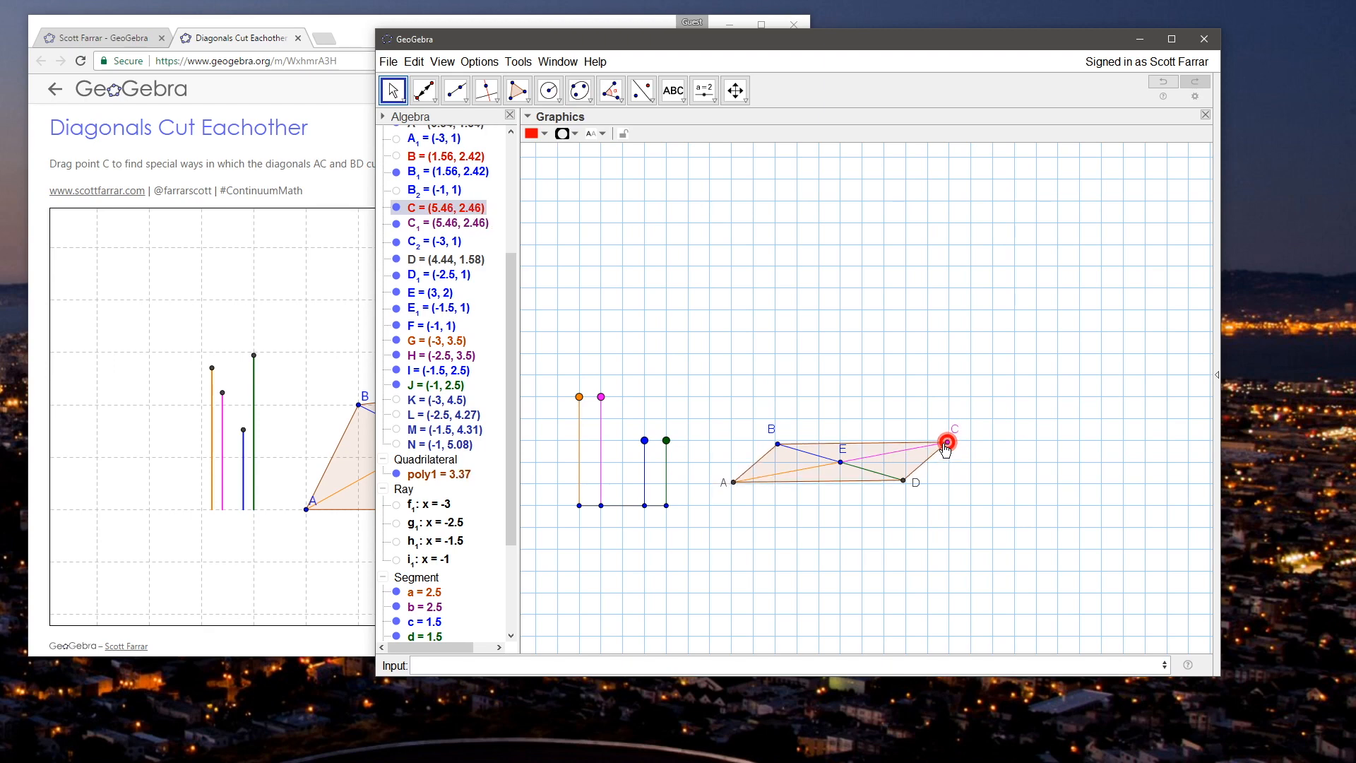
Step: Reposition the parallelogram by moving E to about (3.38, 1.65) and C to about (5.82, 2.16)
drag(870, 384, 896, 396)
drag(869, 481, 885, 495)
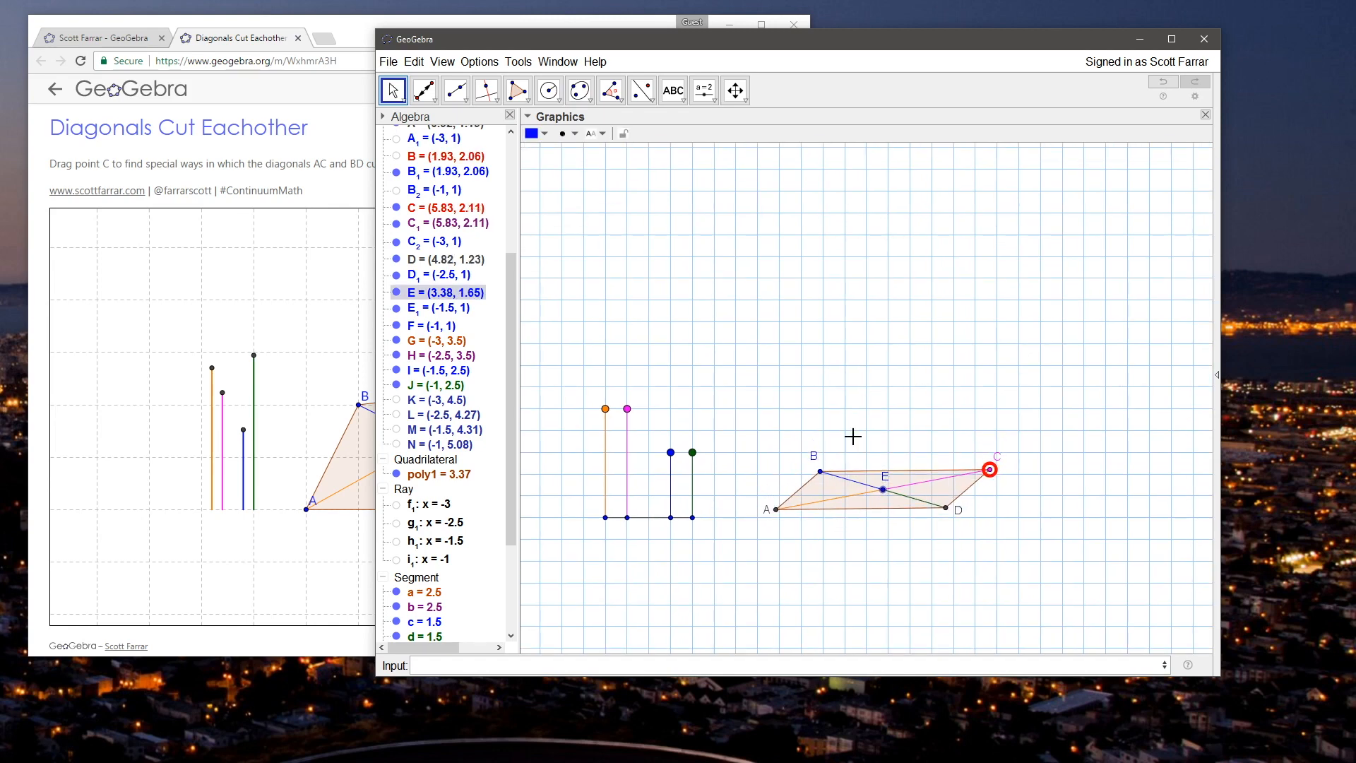
drag(845, 411, 831, 388)
drag(911, 408, 946, 410)
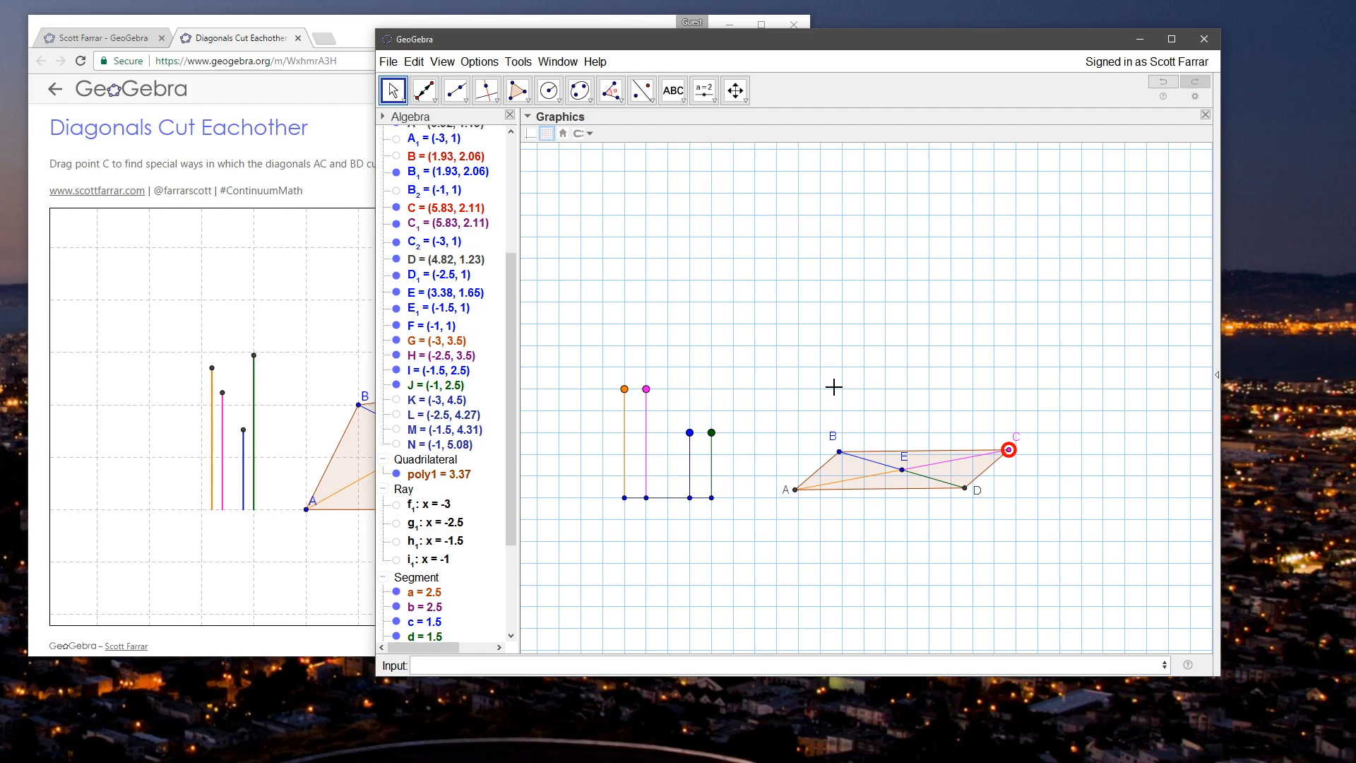
drag(833, 387, 816, 387)
drag(990, 450, 986, 457)
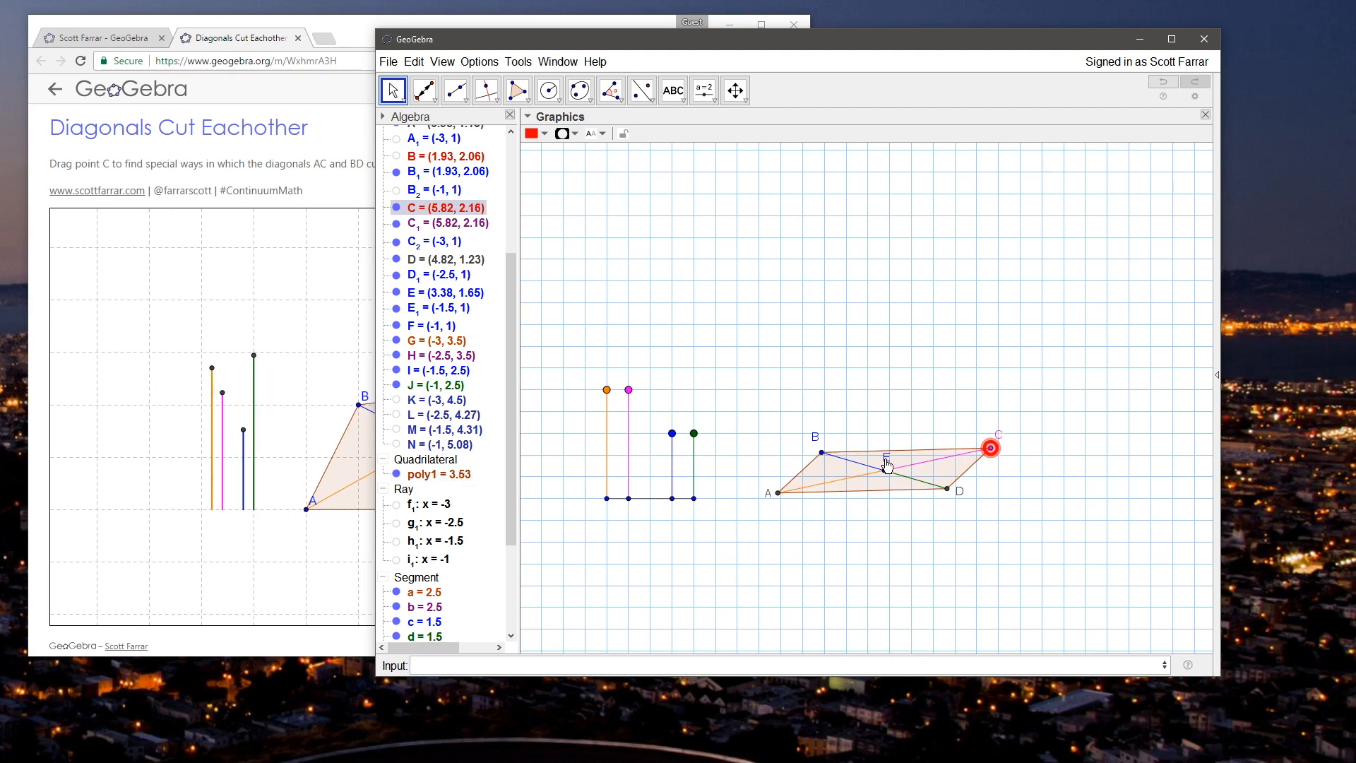
click(869, 396)
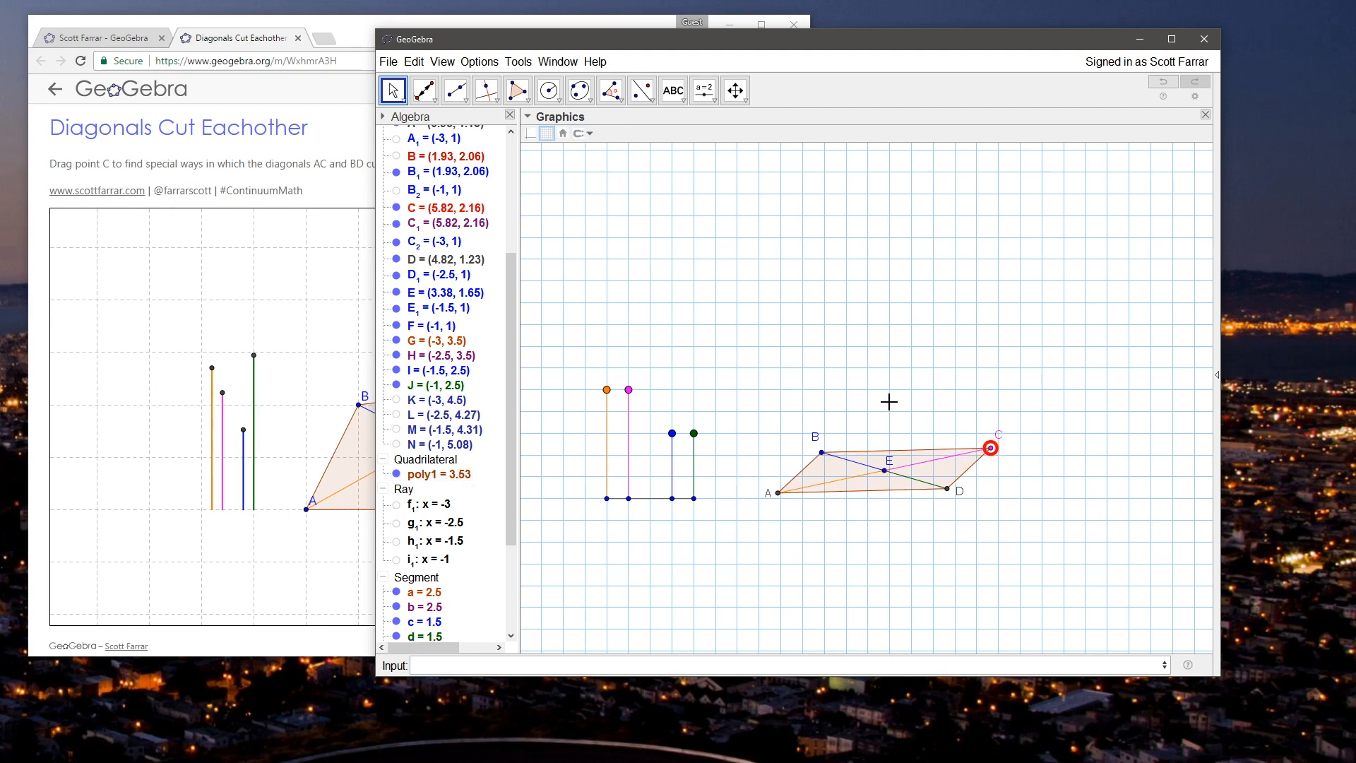
Step: Set segments c and d to 1 and segment a to 2.5, and nudge C to about (5.82, 2.15)
mouse_move(672, 433)
mouse_down()
mouse_move(672, 447)
mouse_move(694, 435)
mouse_move(695, 455)
mouse_move(672, 450)
mouse_up()
drag(608, 397, 608, 374)
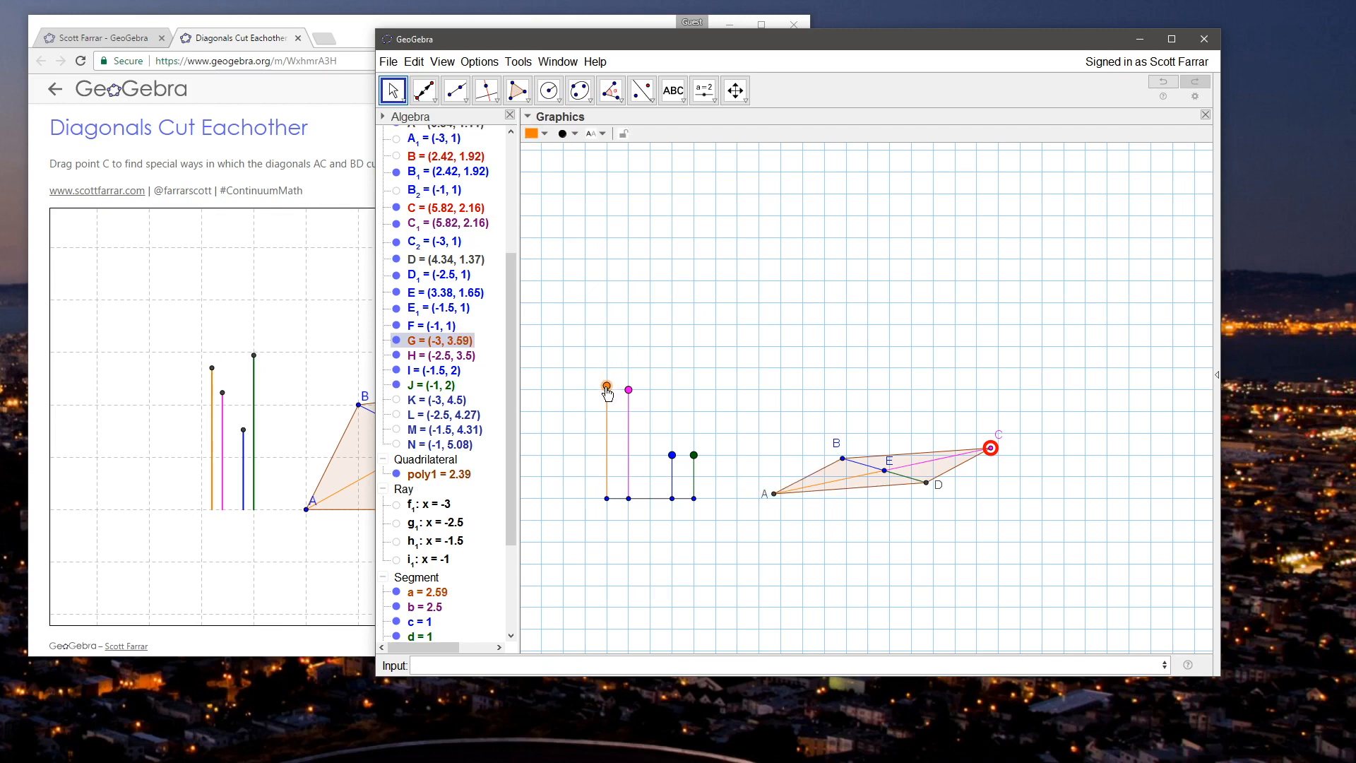
click(619, 395)
mouse_move(990, 460)
mouse_down()
mouse_move(977, 426)
mouse_move(979, 459)
mouse_up()
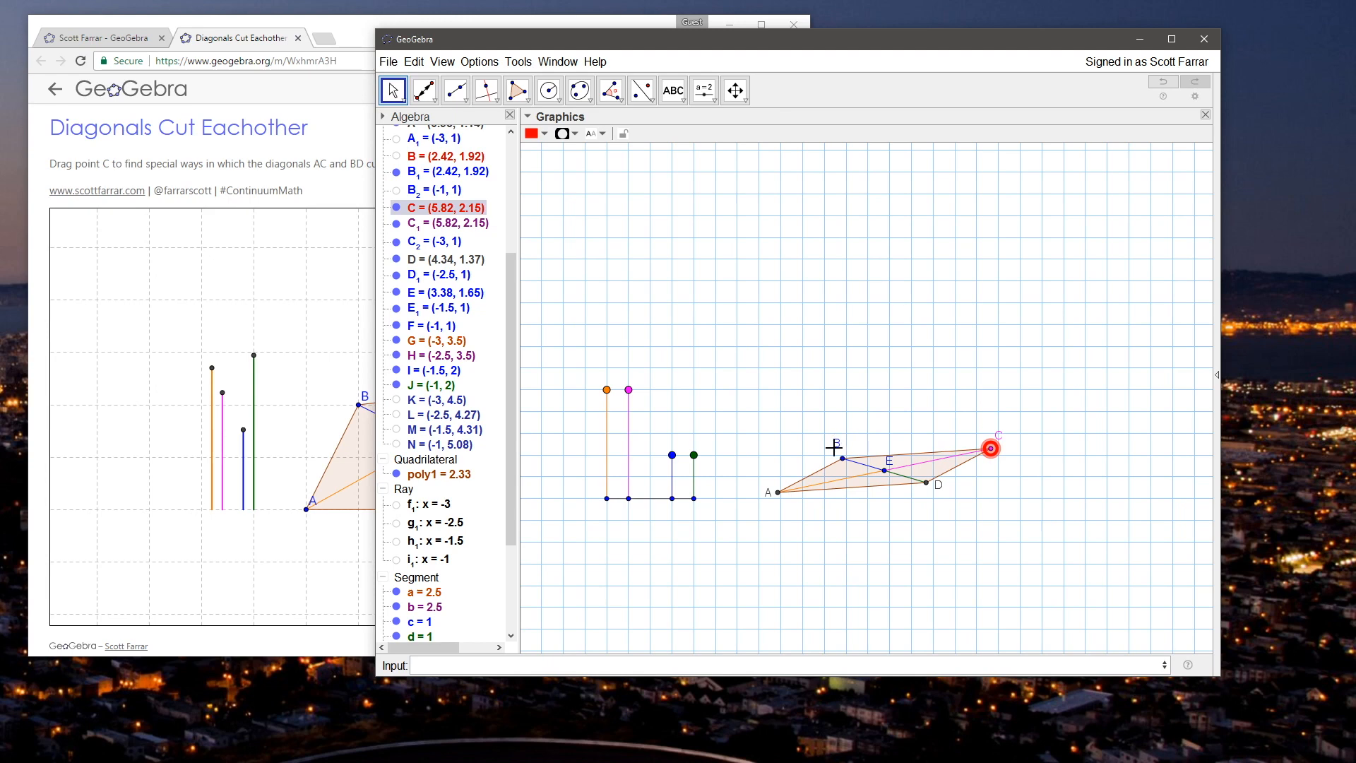
Step: Set segments b and c to about 2.01 and segment d to 2.5
drag(672, 454, 671, 436)
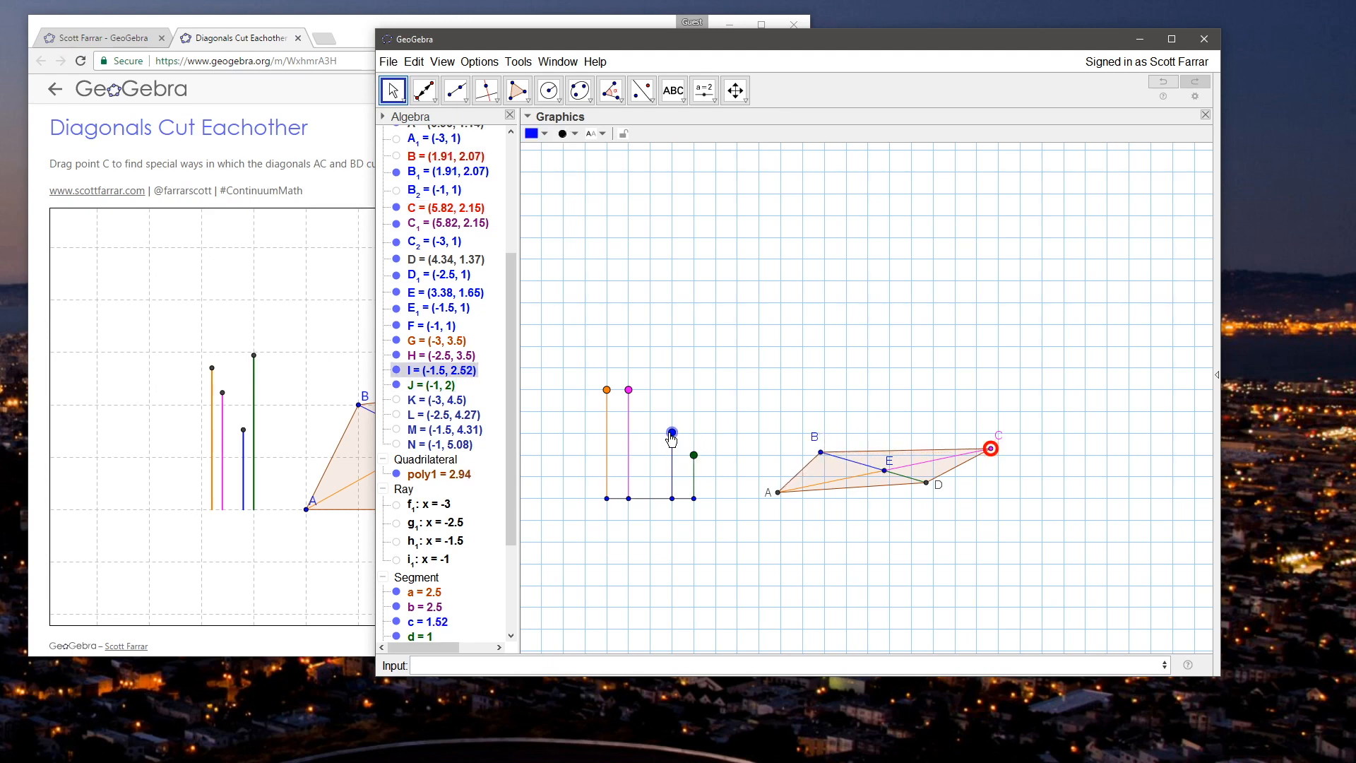
drag(674, 437, 699, 419)
click(792, 415)
drag(629, 391, 696, 391)
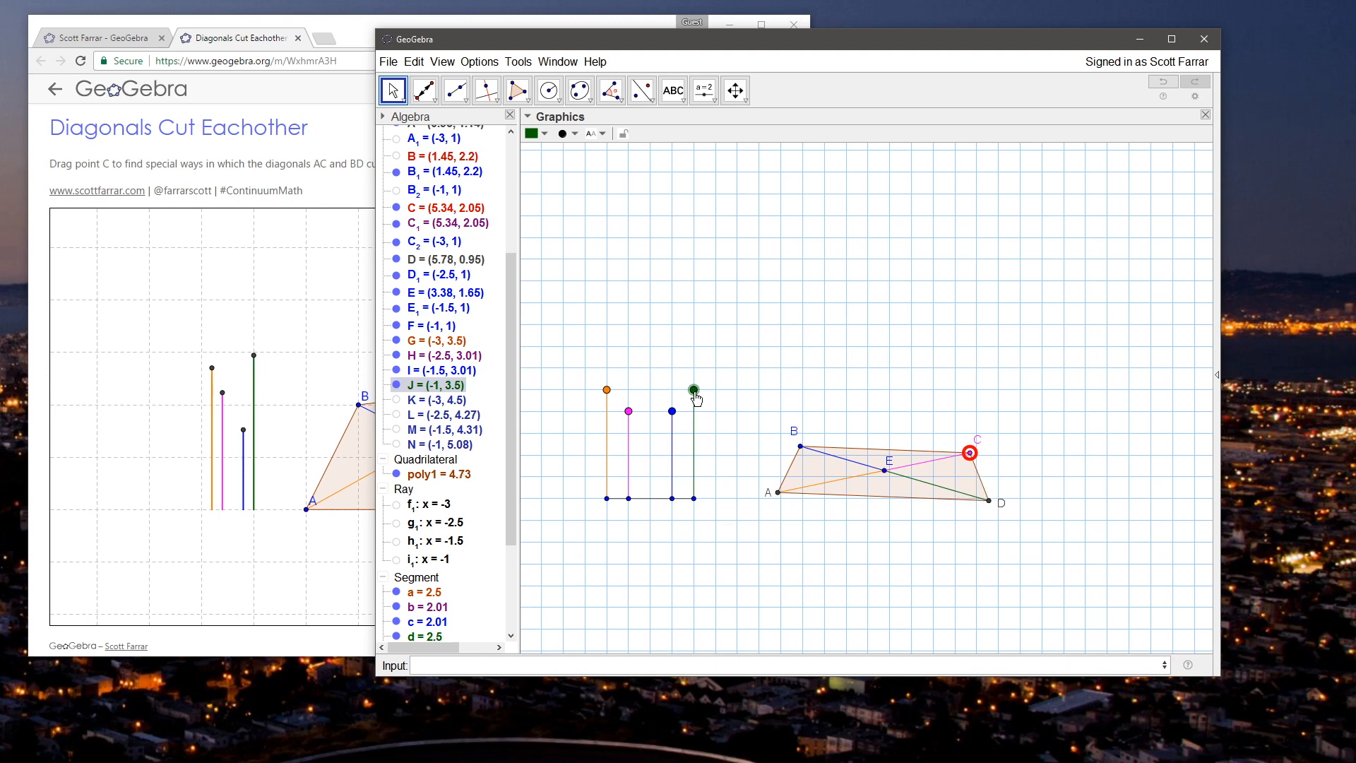
Step: Make BC parallel to AD by adjusting C, and move E to about (3.68, 2.21)
drag(969, 452, 965, 450)
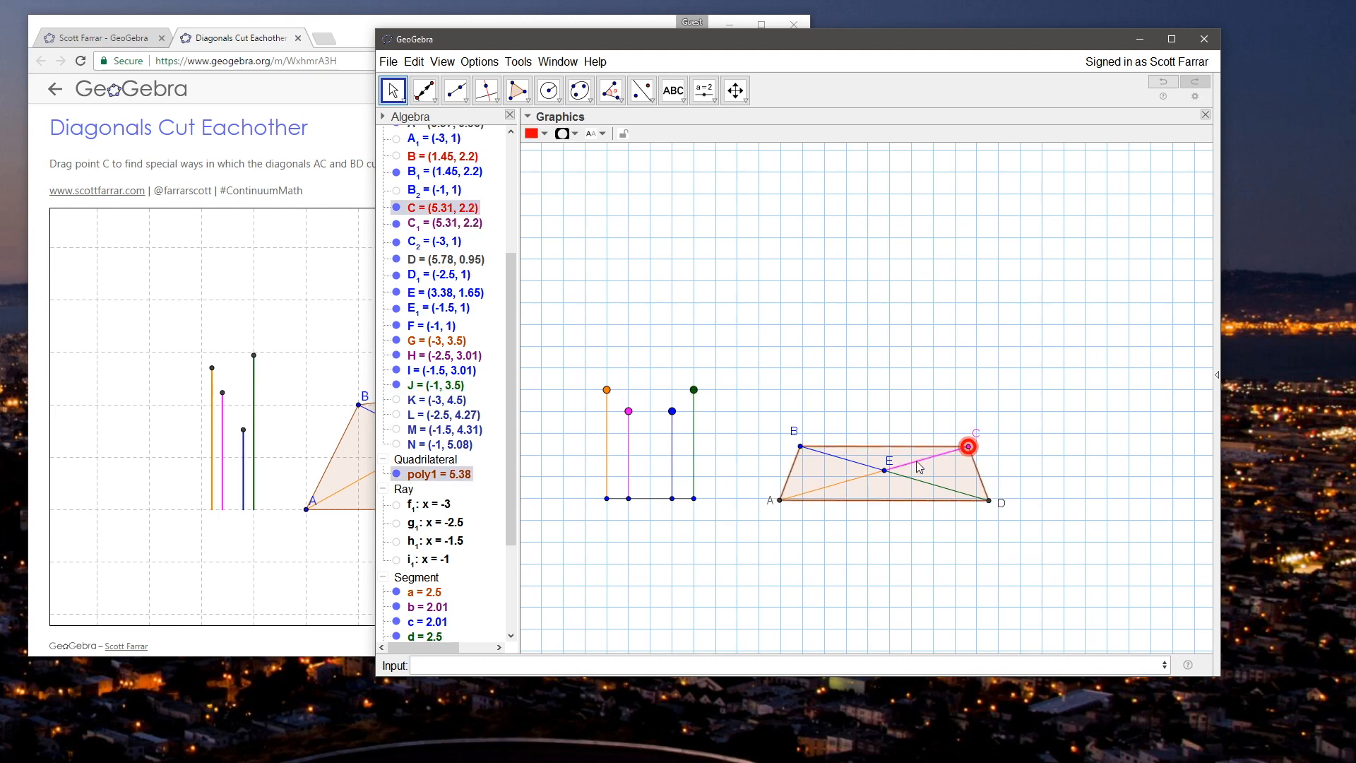
drag(884, 470, 899, 452)
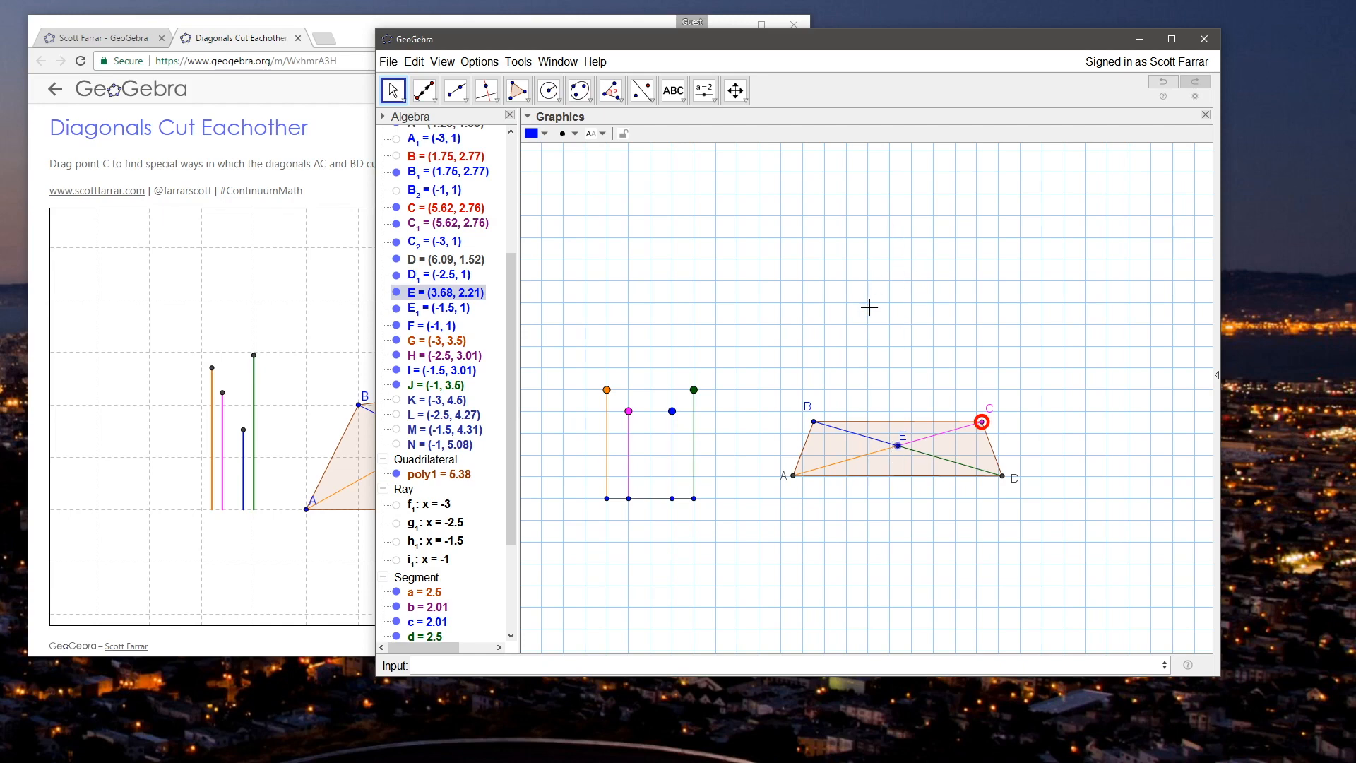
click(866, 353)
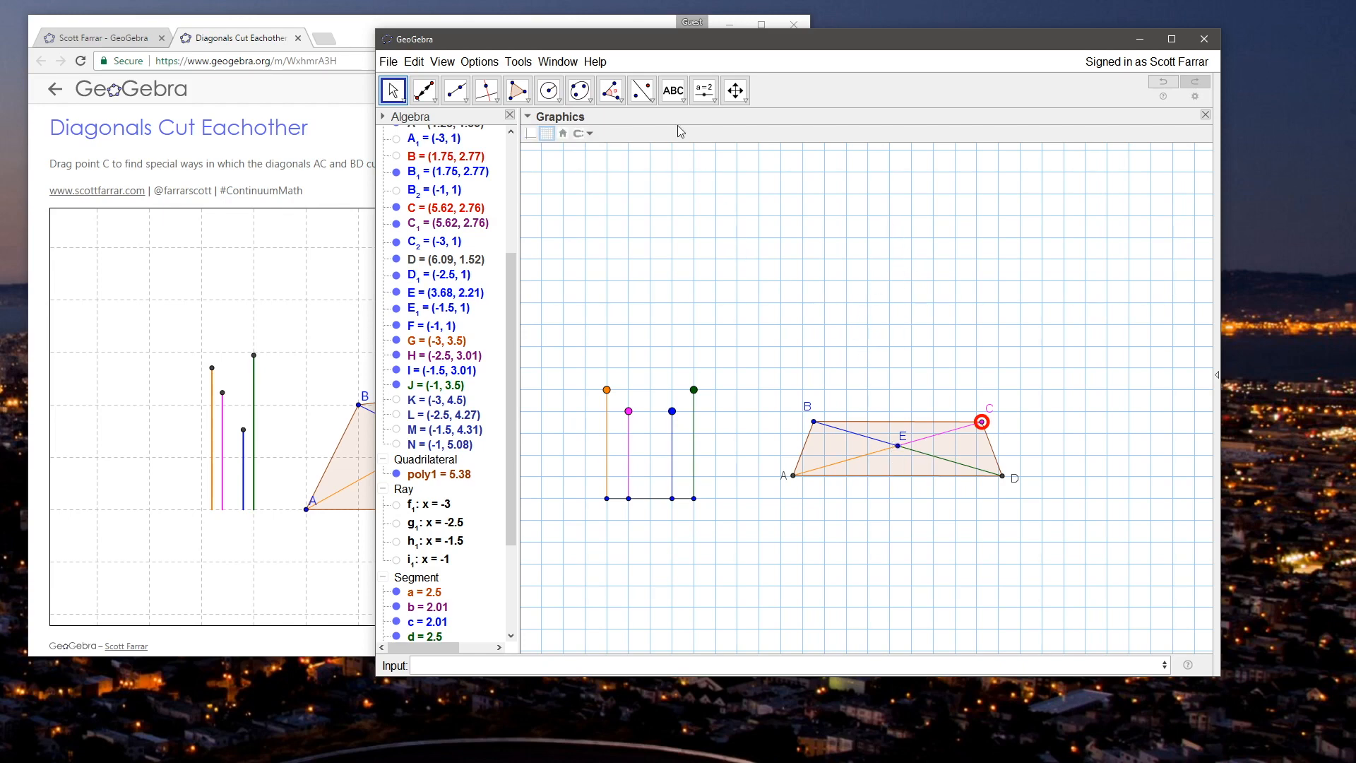
Step: Add the text "diagonals" and center it just below the four length segments
click(673, 90)
click(694, 546)
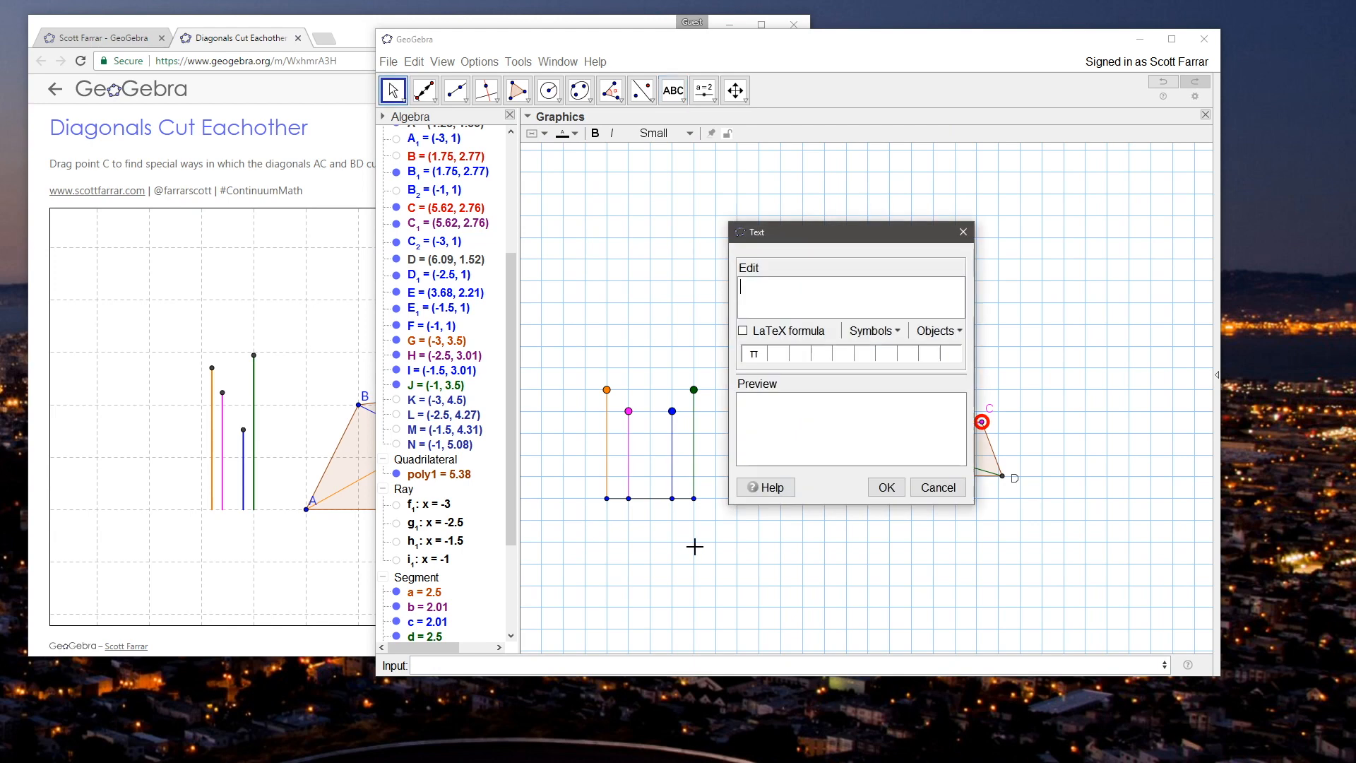
text(dai)
text(gonals)
click(886, 487)
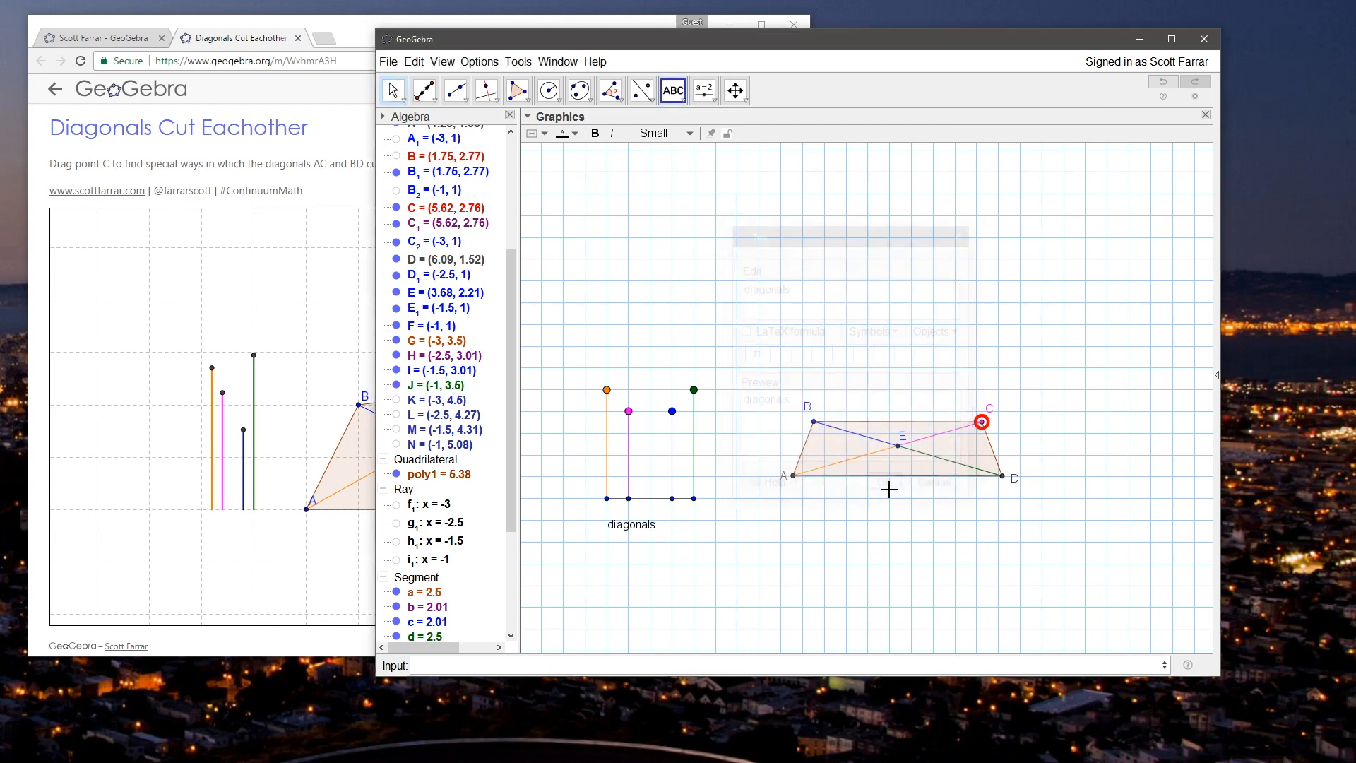
click(393, 89)
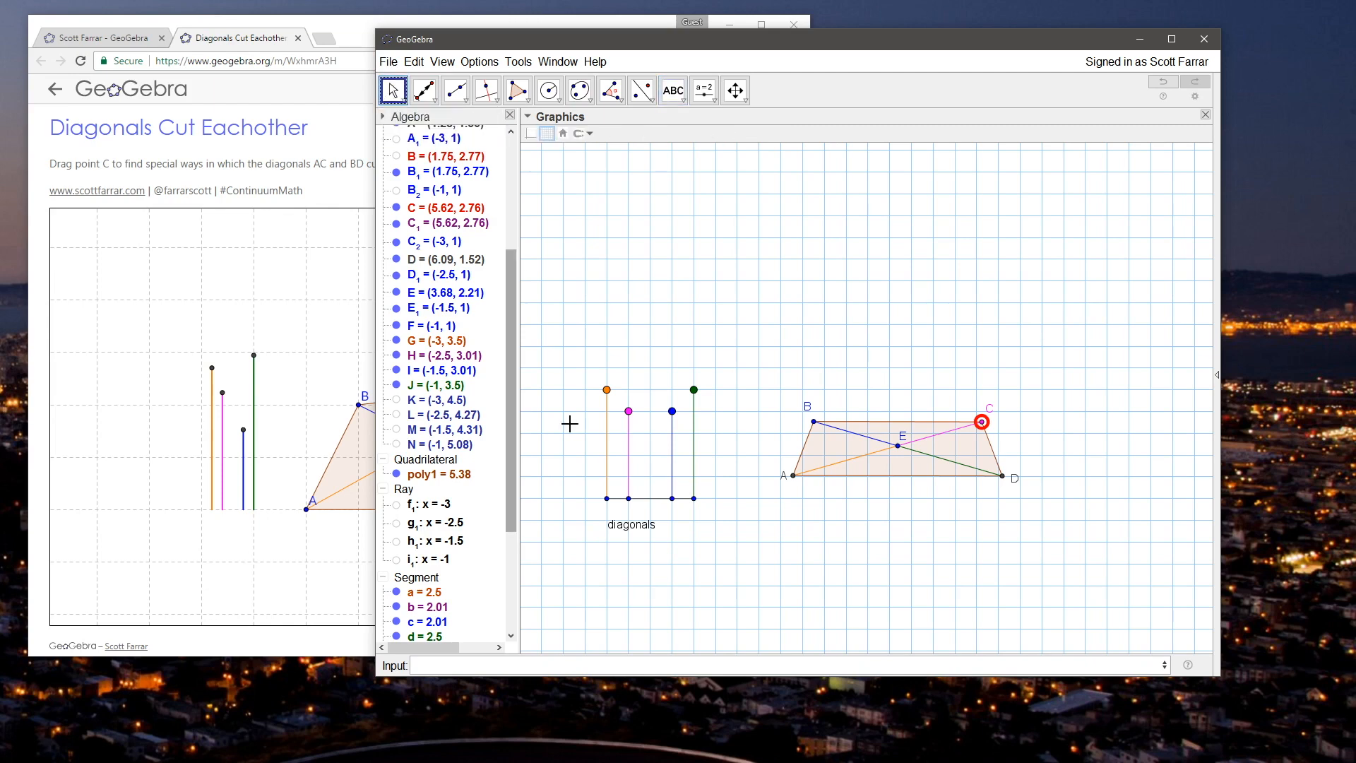
drag(621, 526, 640, 520)
click(659, 316)
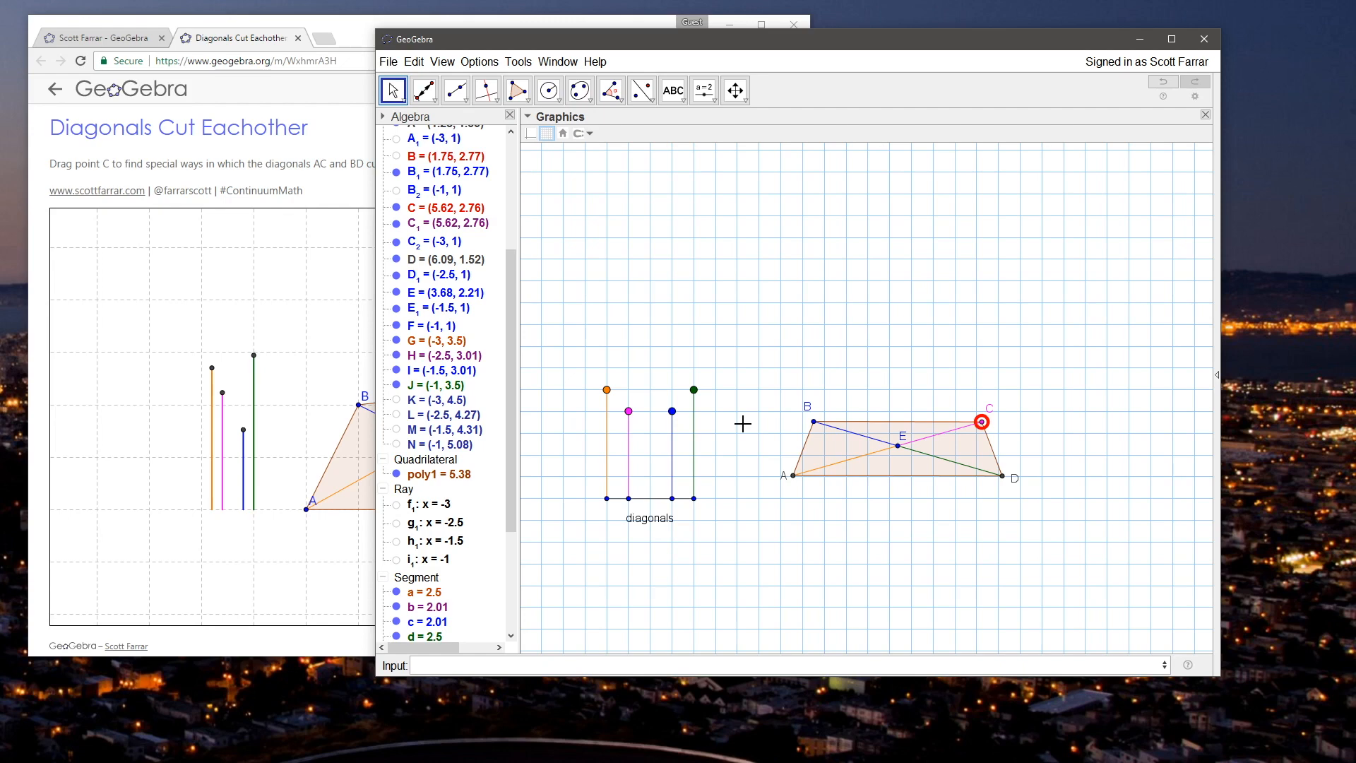
Step: In the browser's Diagonals Cut Eachother applet, test several positions of C ending with an isosceles trapezoid, then return to GeoGebra
click(265, 40)
drag(87, 133, 214, 135)
click(248, 136)
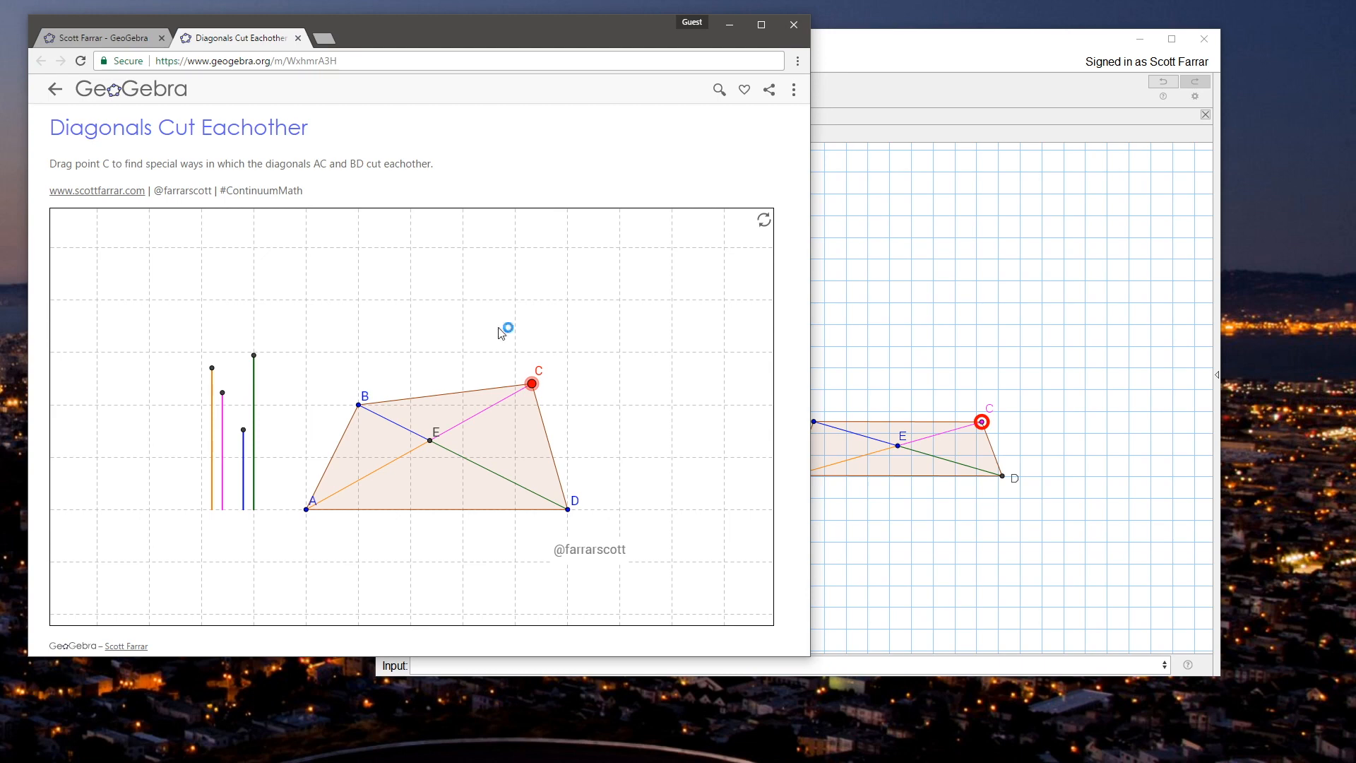
drag(532, 385, 578, 488)
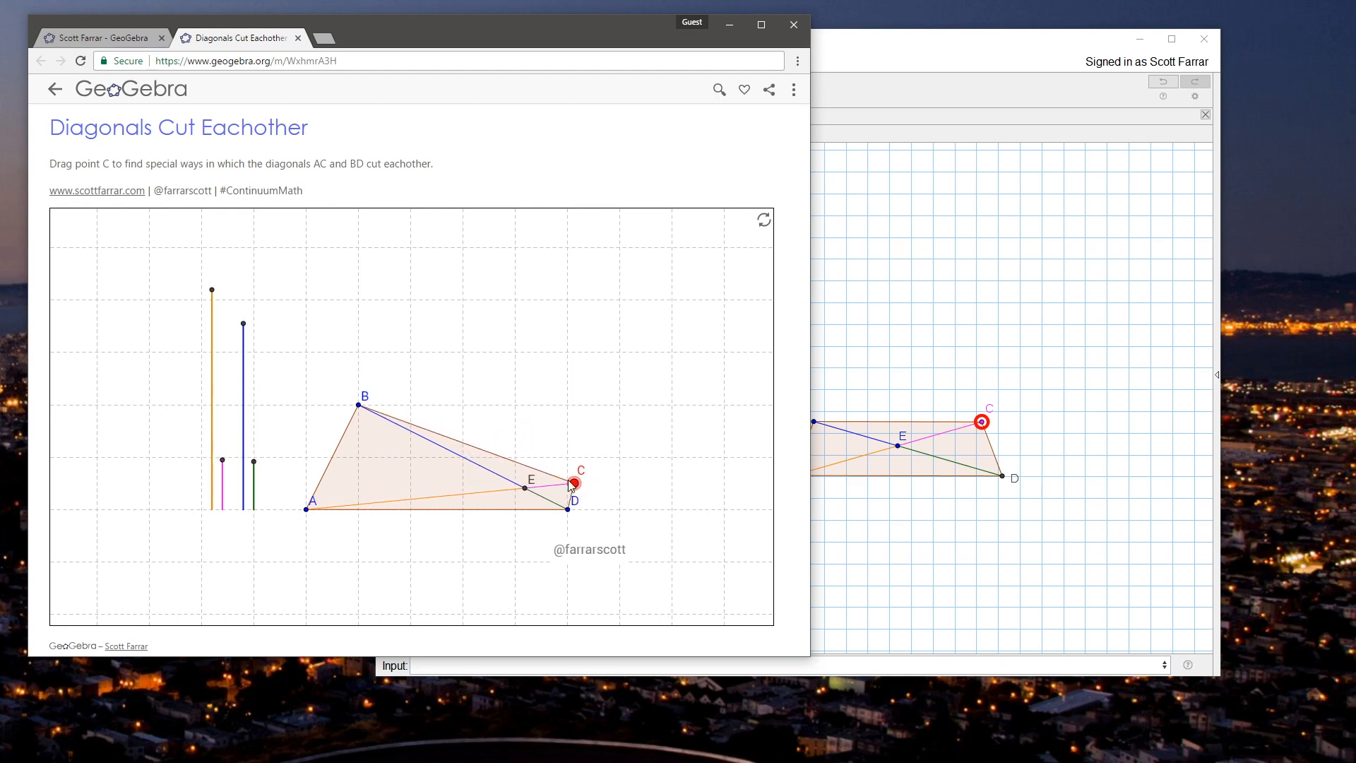
drag(571, 489, 482, 436)
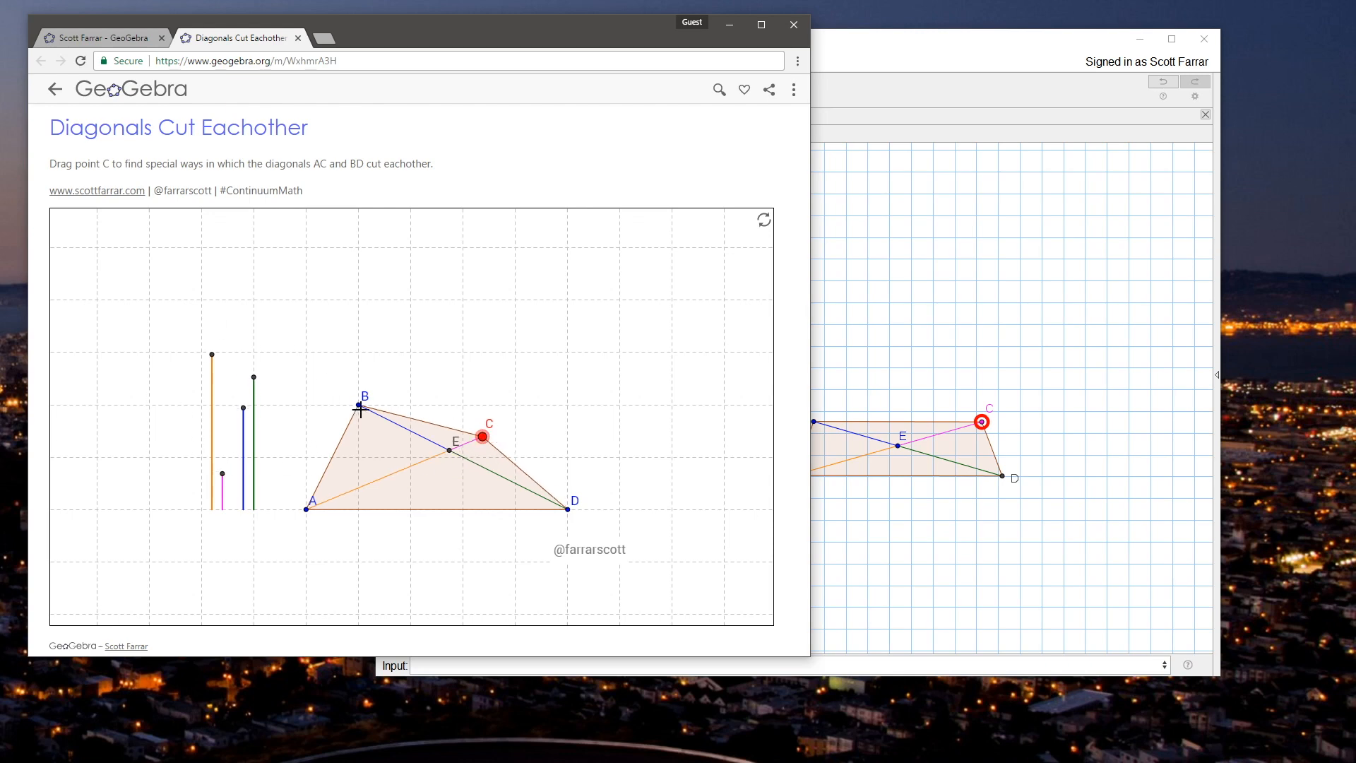
drag(487, 436, 492, 409)
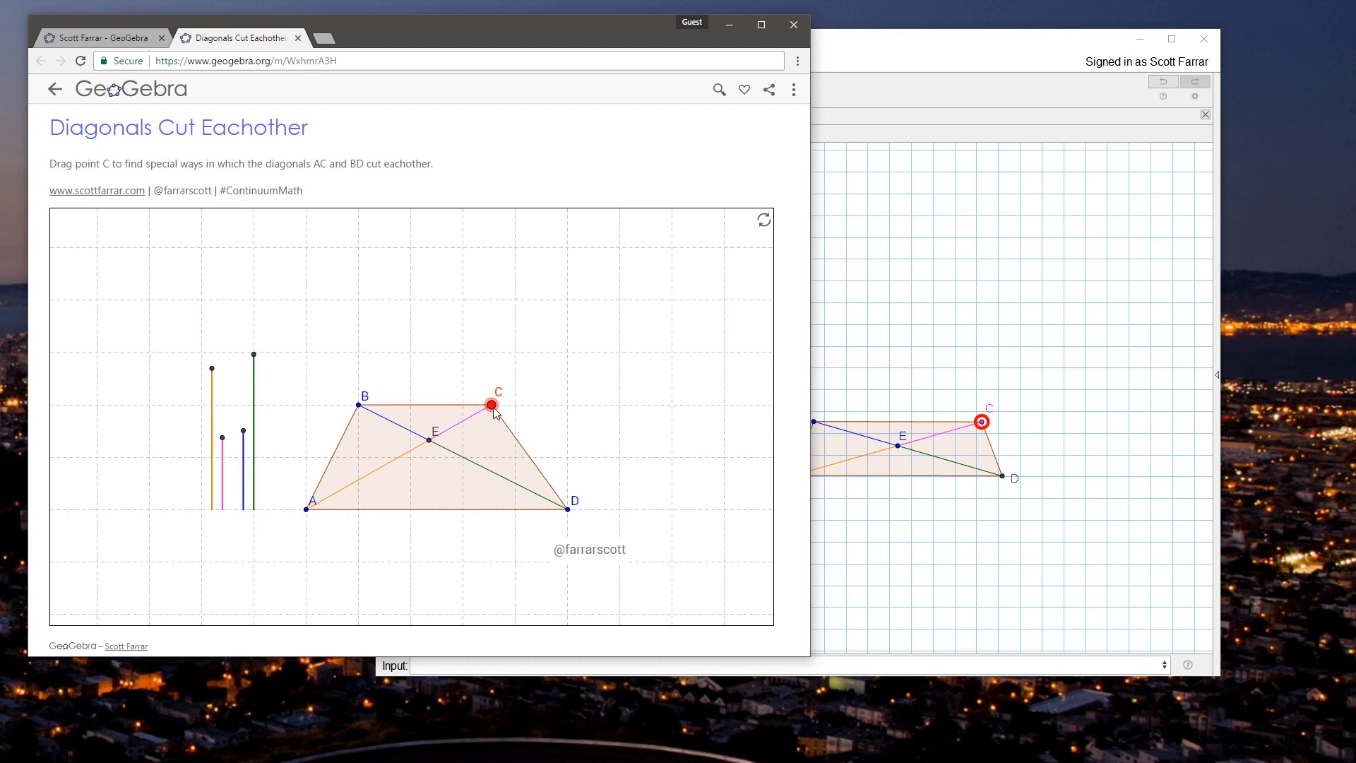
mouse_move(492, 407)
mouse_down()
mouse_move(586, 420)
mouse_move(573, 483)
mouse_move(616, 526)
mouse_move(536, 480)
mouse_move(457, 545)
mouse_move(383, 406)
mouse_move(382, 459)
mouse_move(358, 390)
mouse_move(526, 418)
mouse_move(517, 408)
mouse_move(551, 463)
mouse_move(465, 400)
mouse_move(500, 426)
mouse_move(515, 412)
mouse_up()
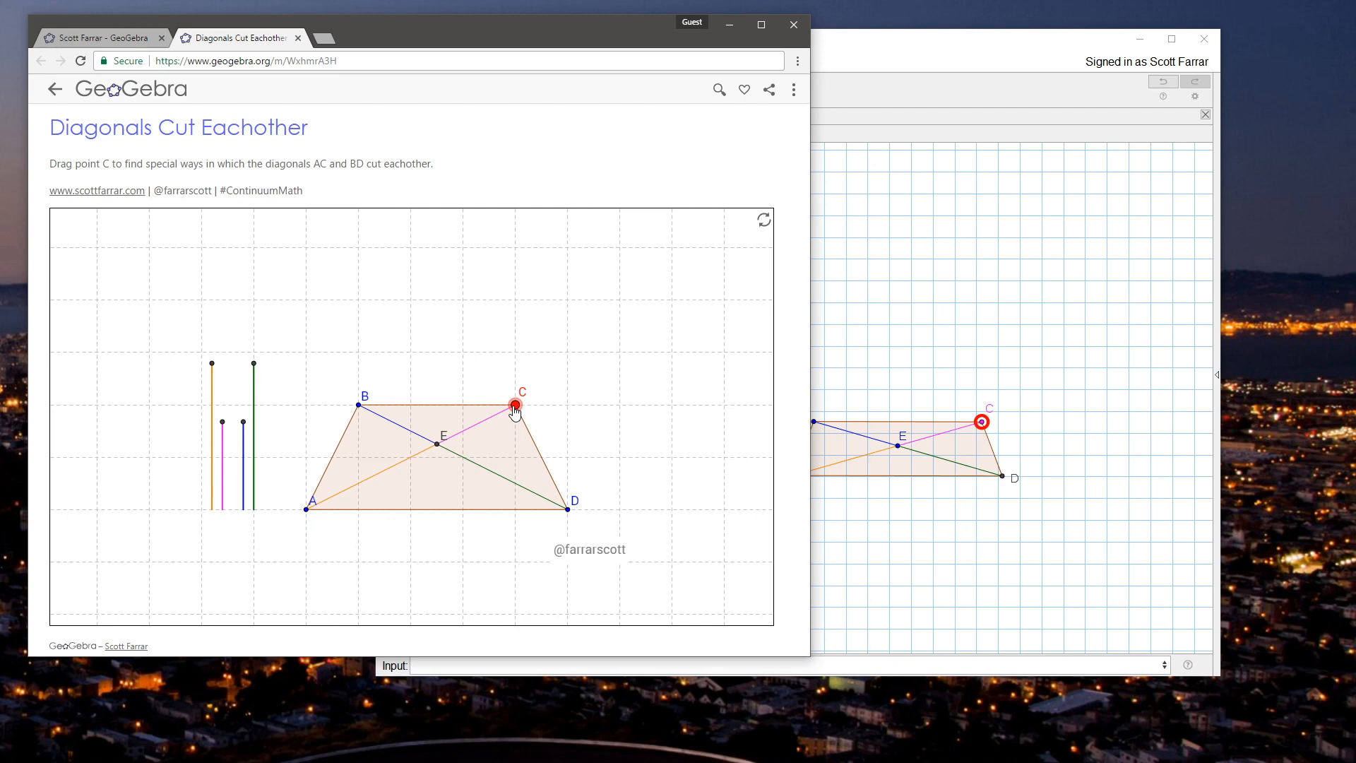
click(950, 66)
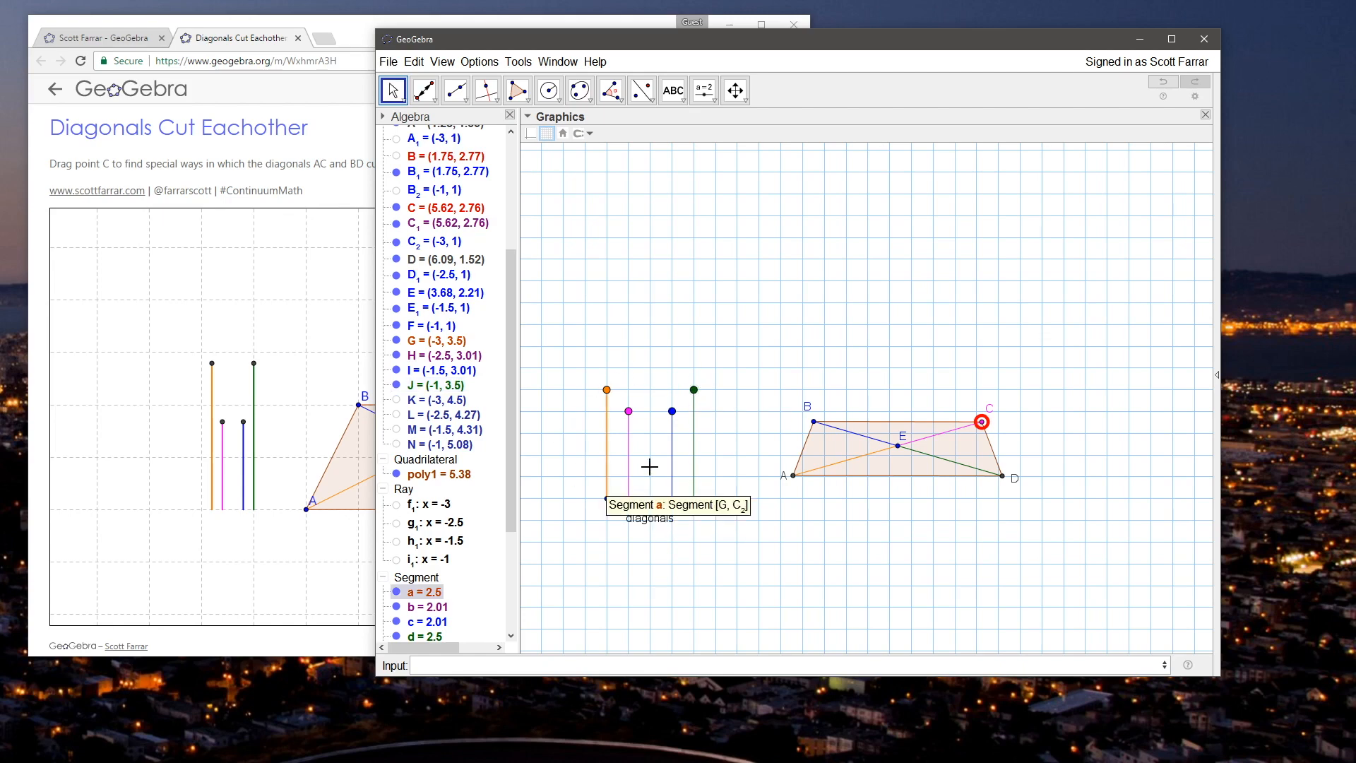
click(606, 389)
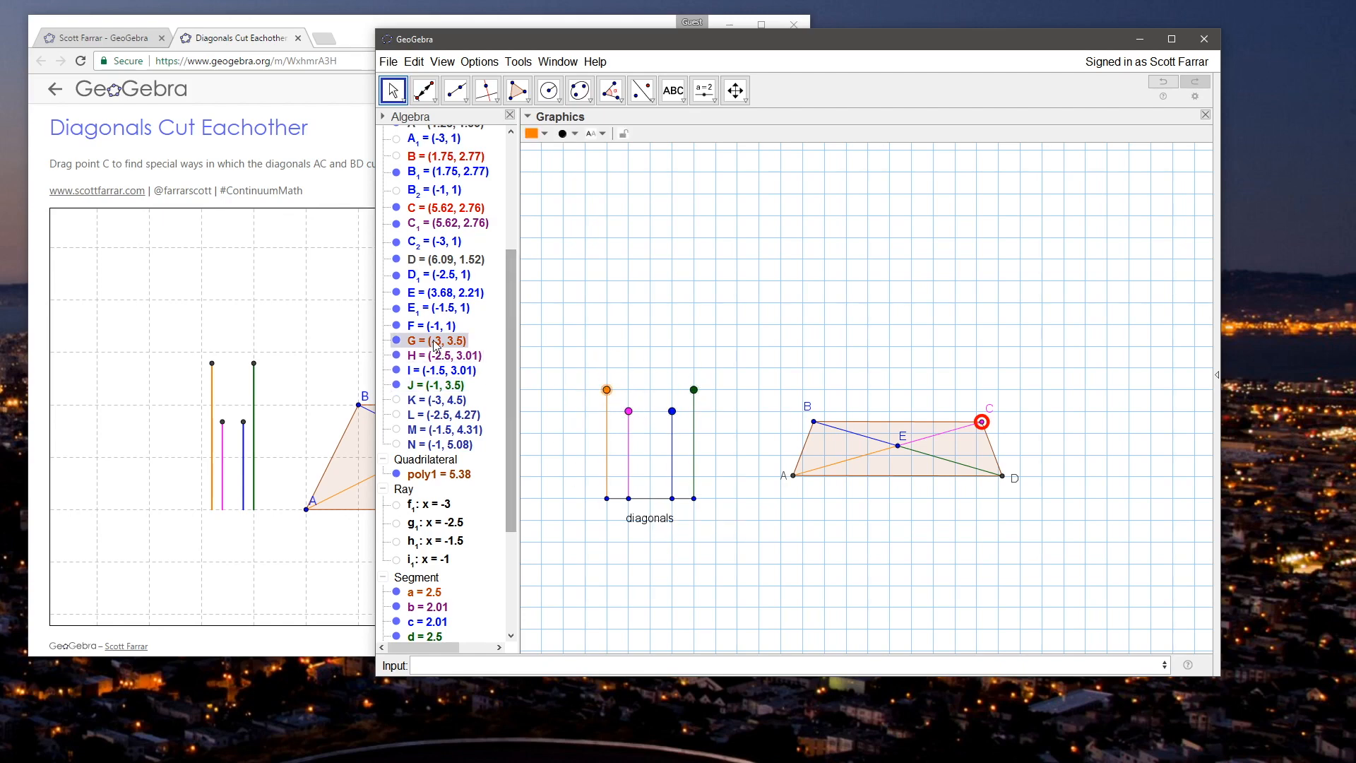
shift+click(423, 385)
click(623, 376)
click(606, 389)
shift+click(436, 381)
right_click(436, 382)
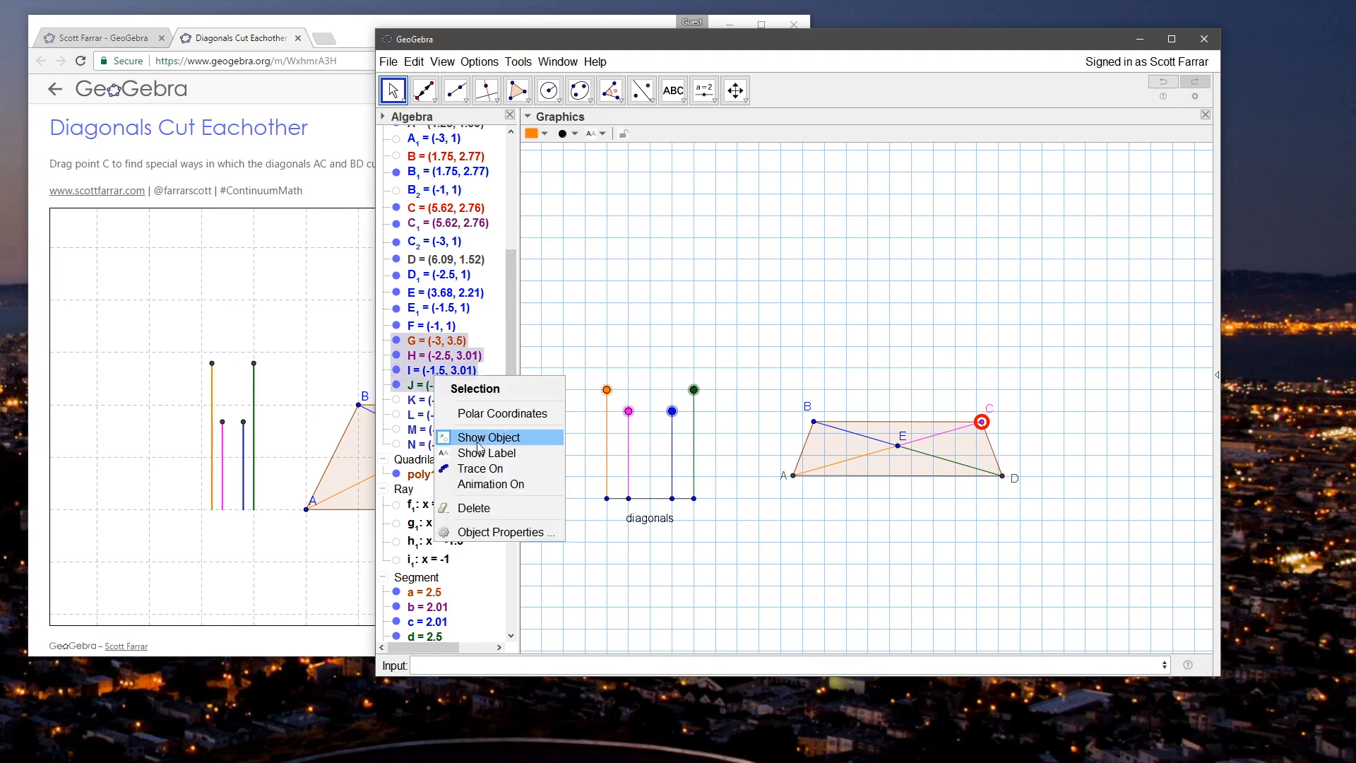
click(617, 283)
Step: Give points G, H, I and J the hollow-circle point style and a slightly larger point size
click(422, 346)
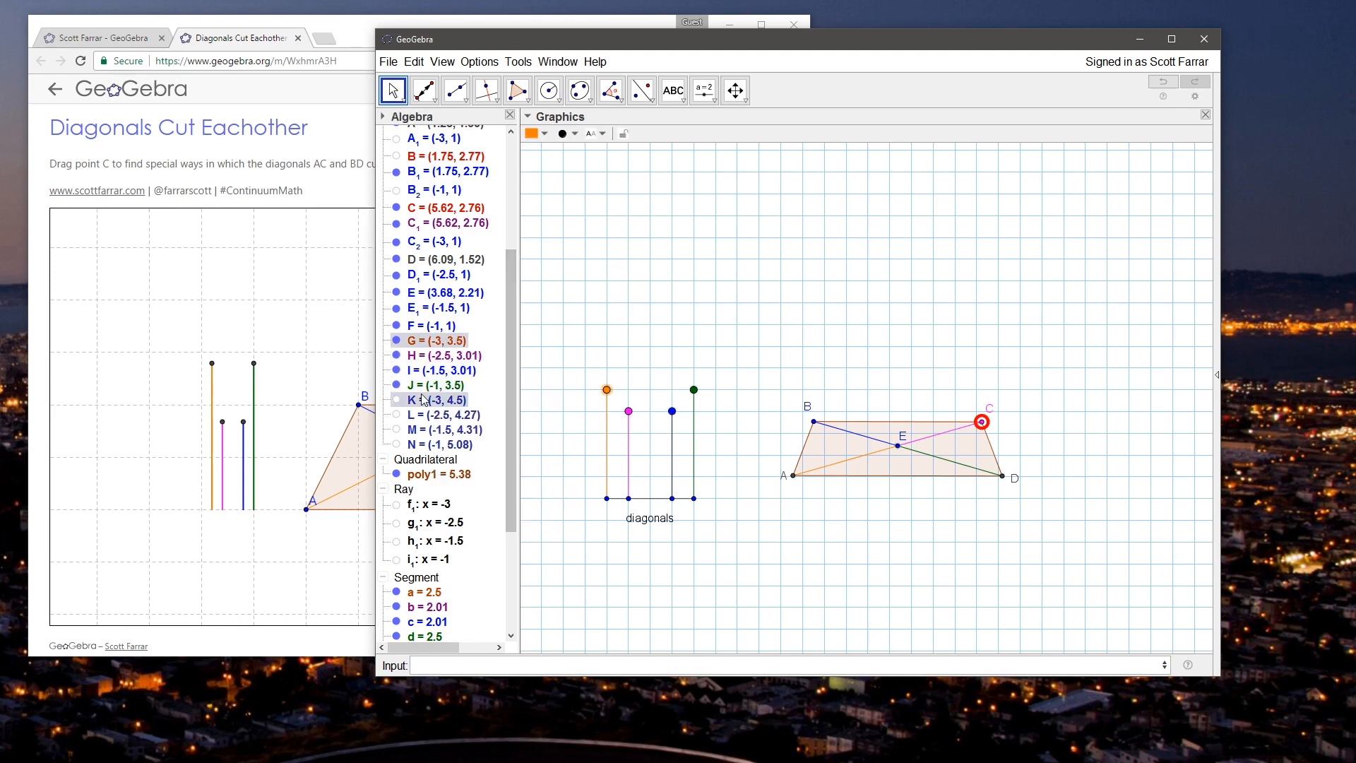
shift+click(432, 384)
click(565, 134)
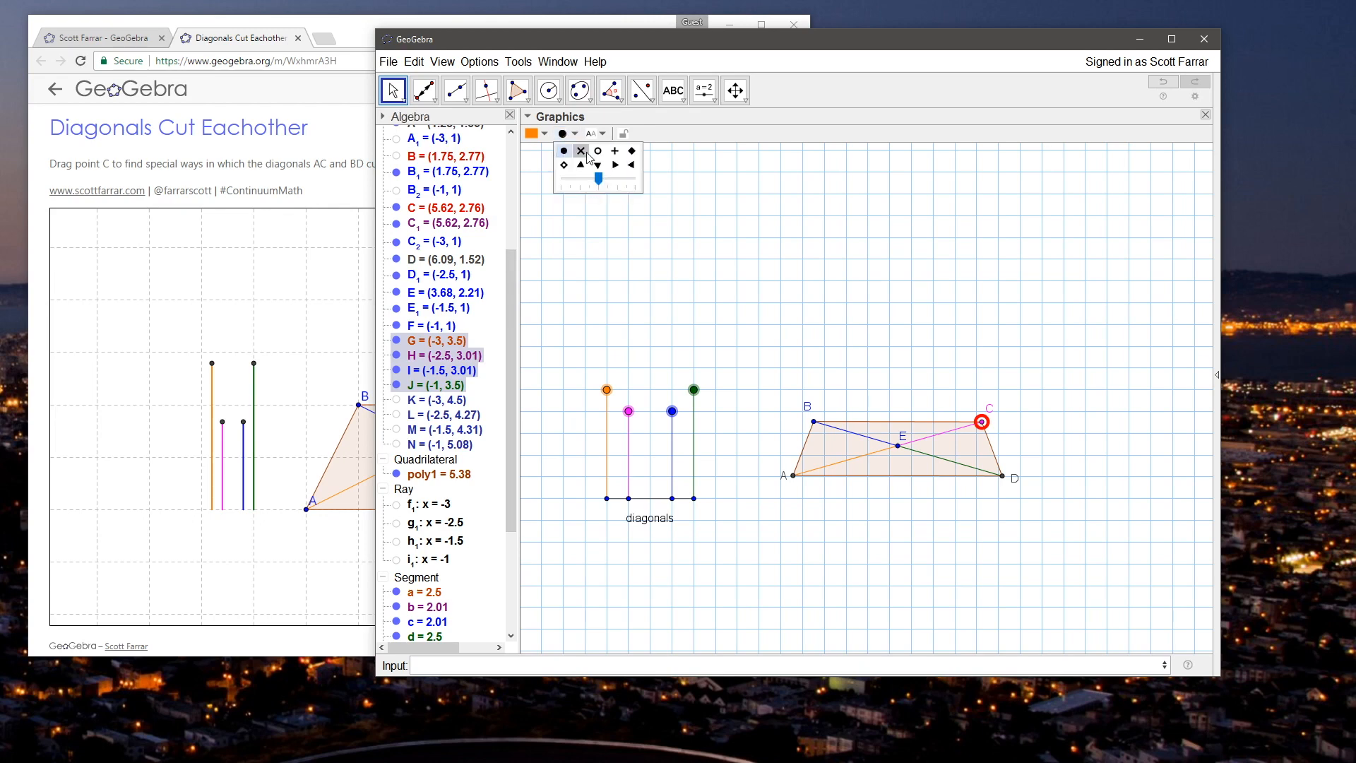
click(597, 150)
drag(599, 180, 615, 183)
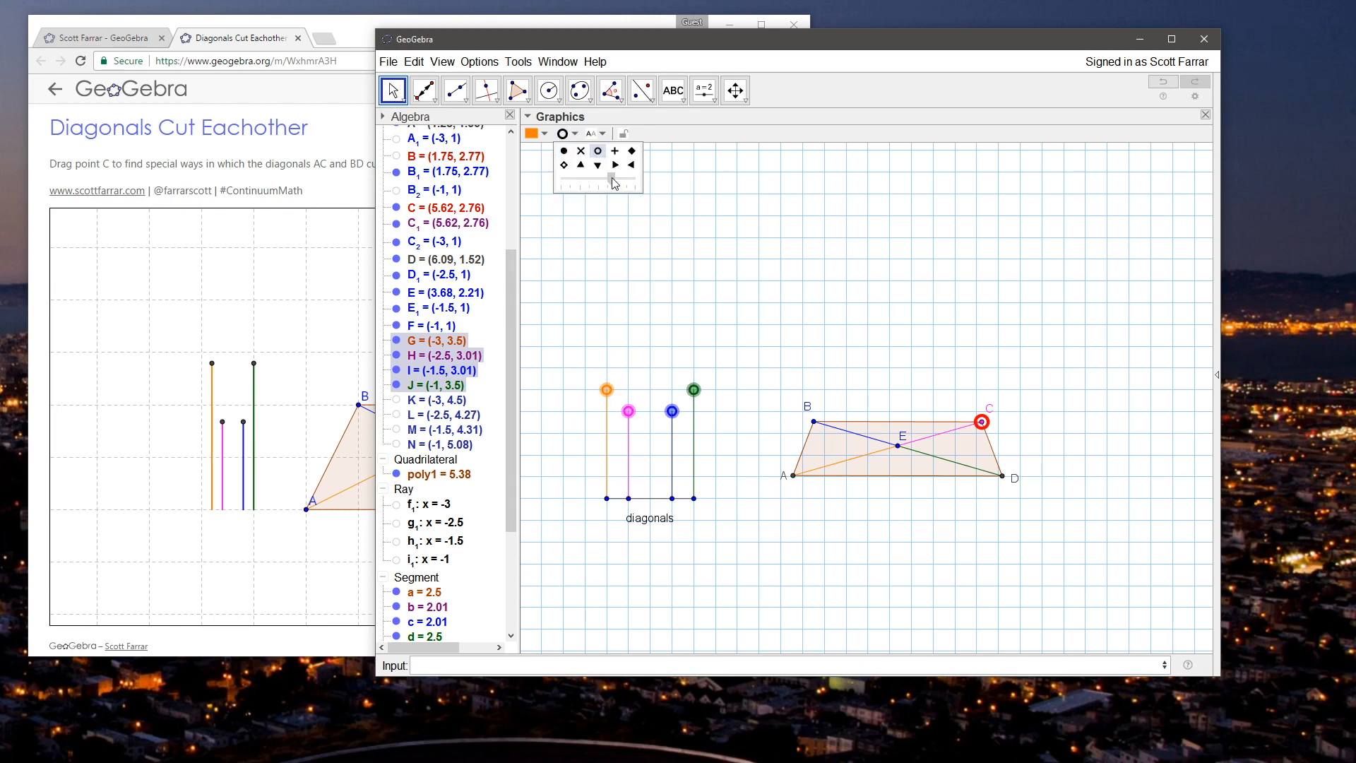
click(664, 305)
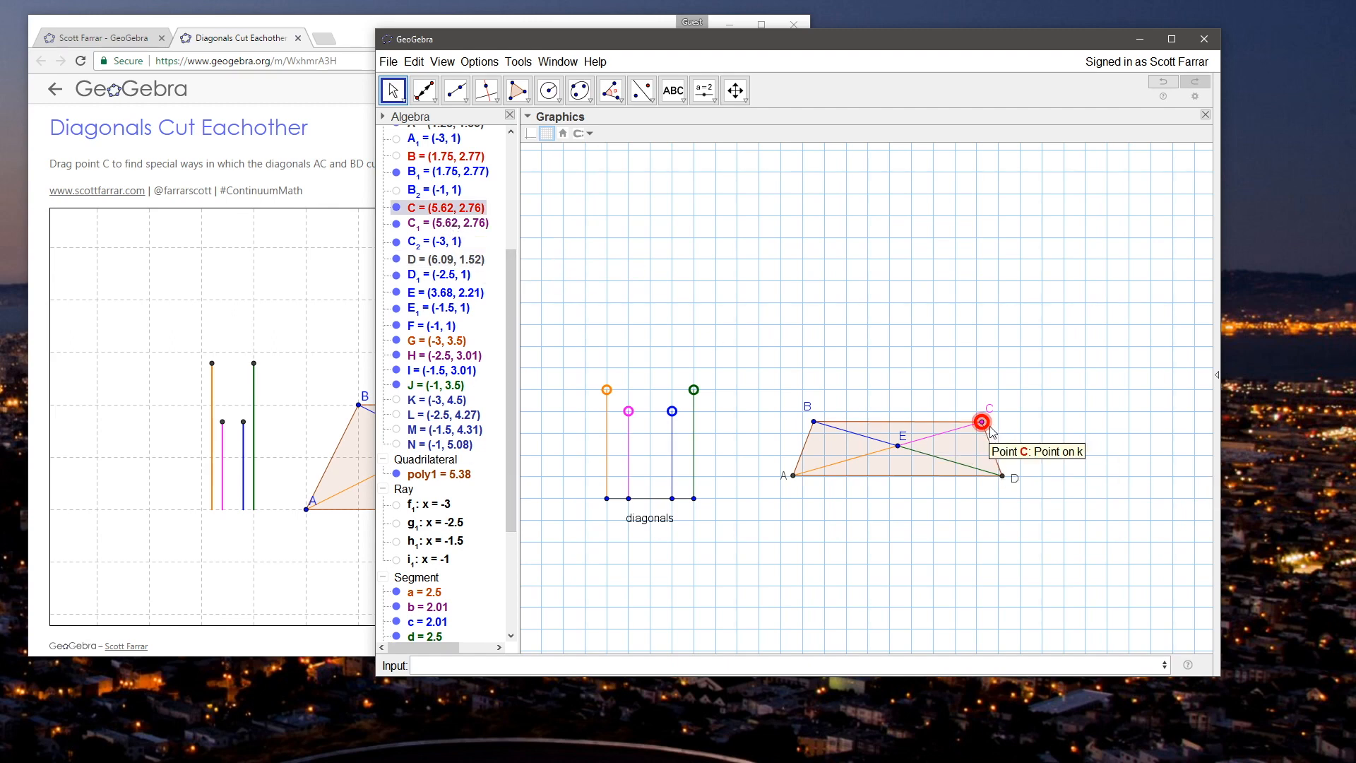
Step: Start saving the construction and go to the ContinuumMath folder inside Dropbox (Personal)
click(389, 62)
click(406, 169)
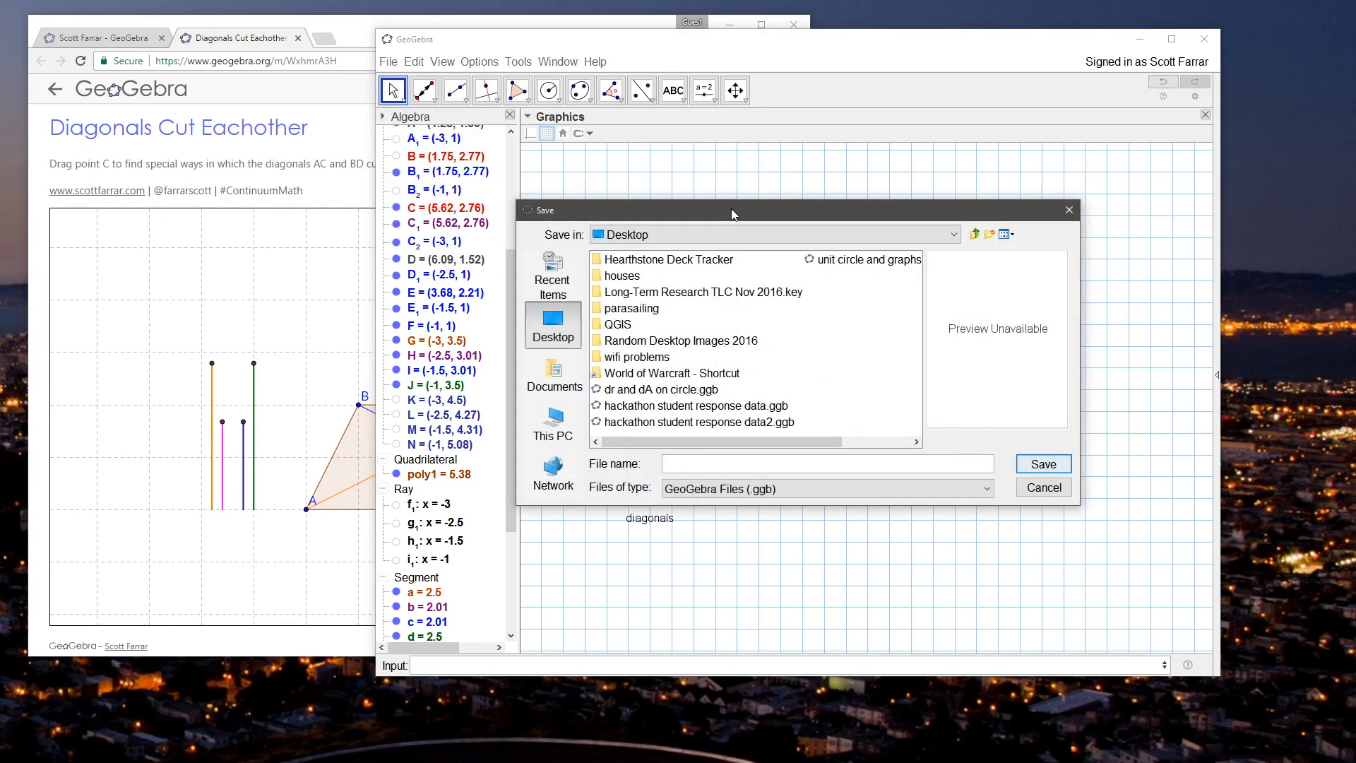
drag(602, 186, 557, 178)
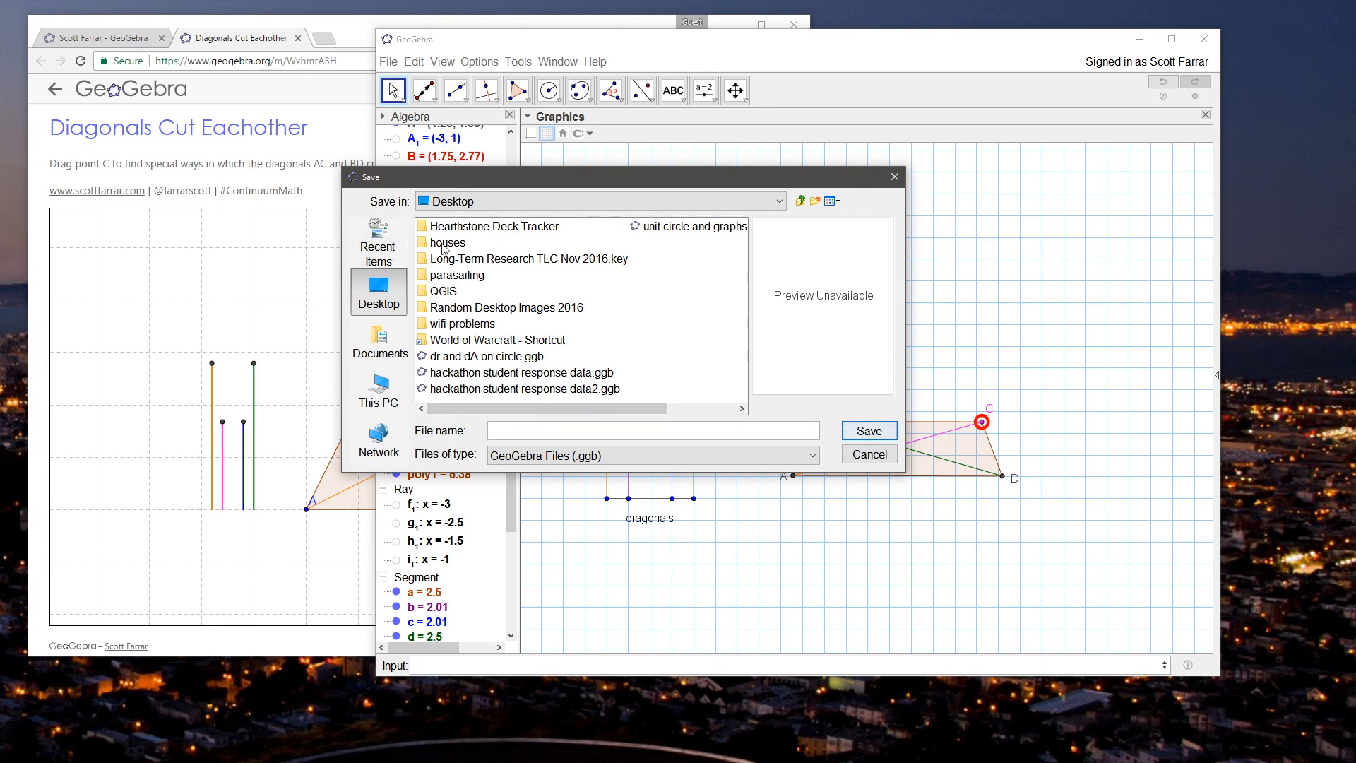
click(800, 201)
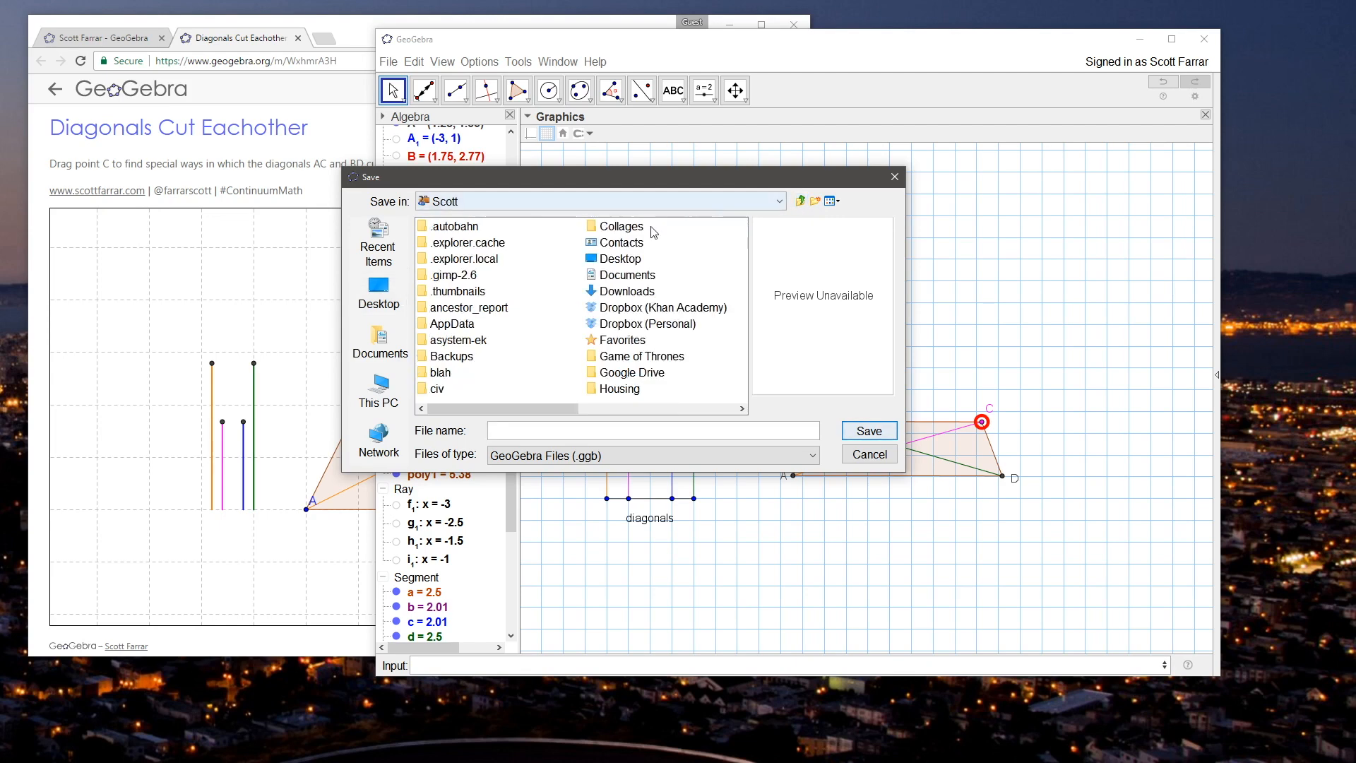
double_click(640, 325)
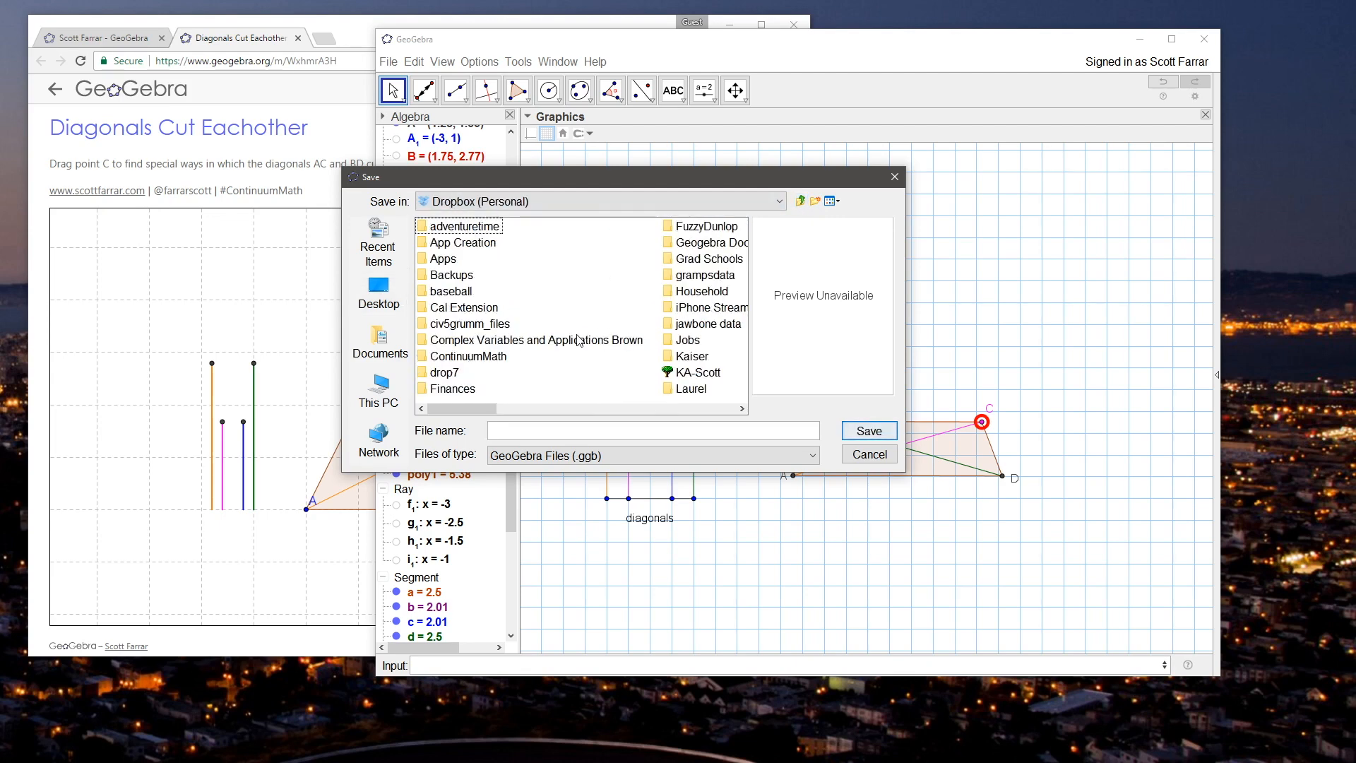
click(577, 338)
click(498, 354)
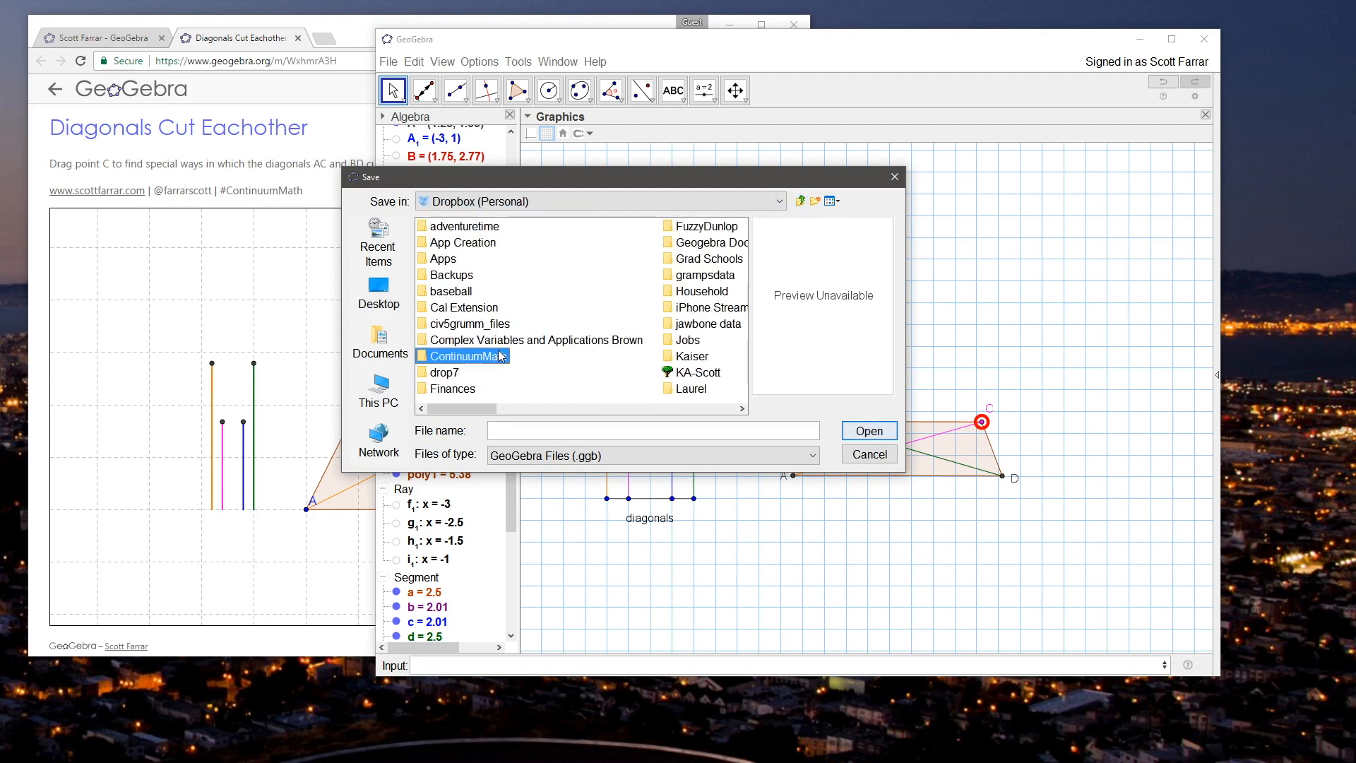
click(498, 355)
double_click(430, 356)
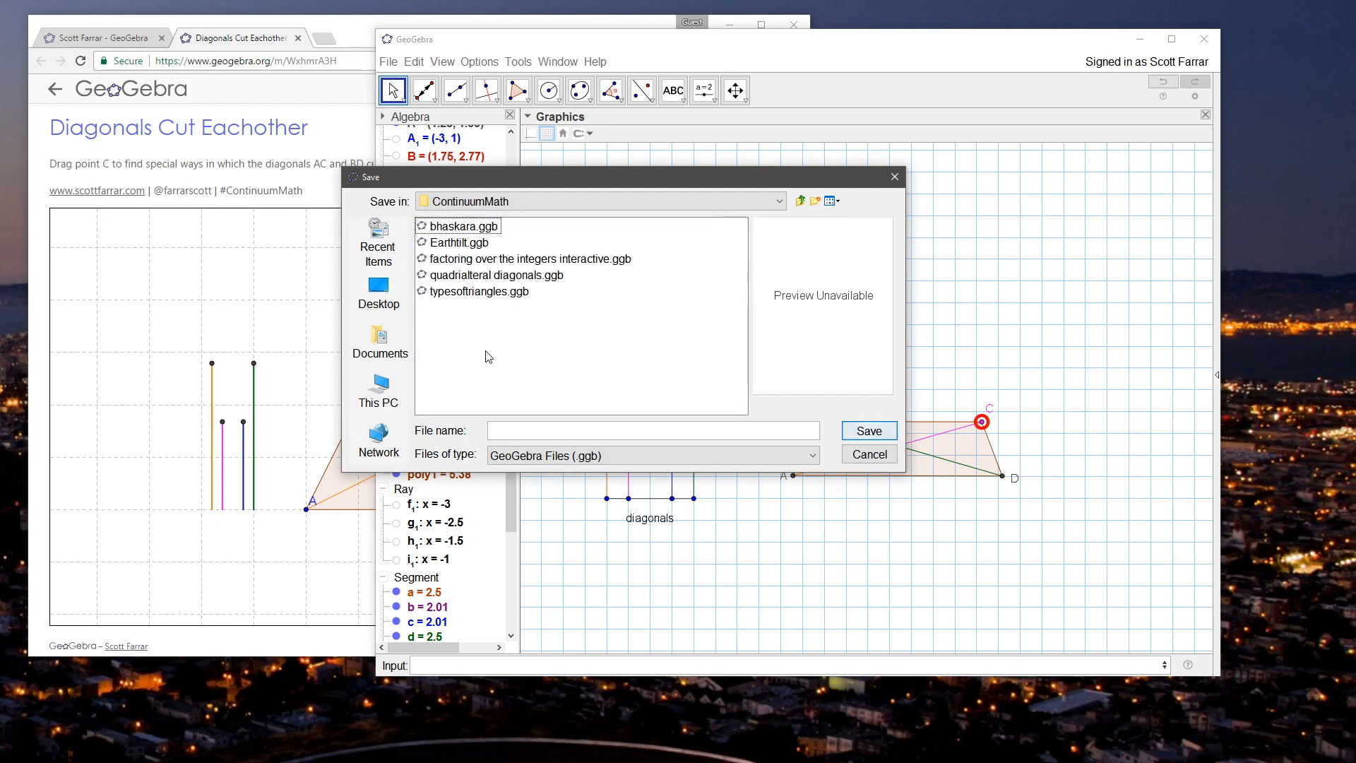
Step: Name the file "Diagonals cut version two" and save it
click(544, 428)
text(Diagonals cut)
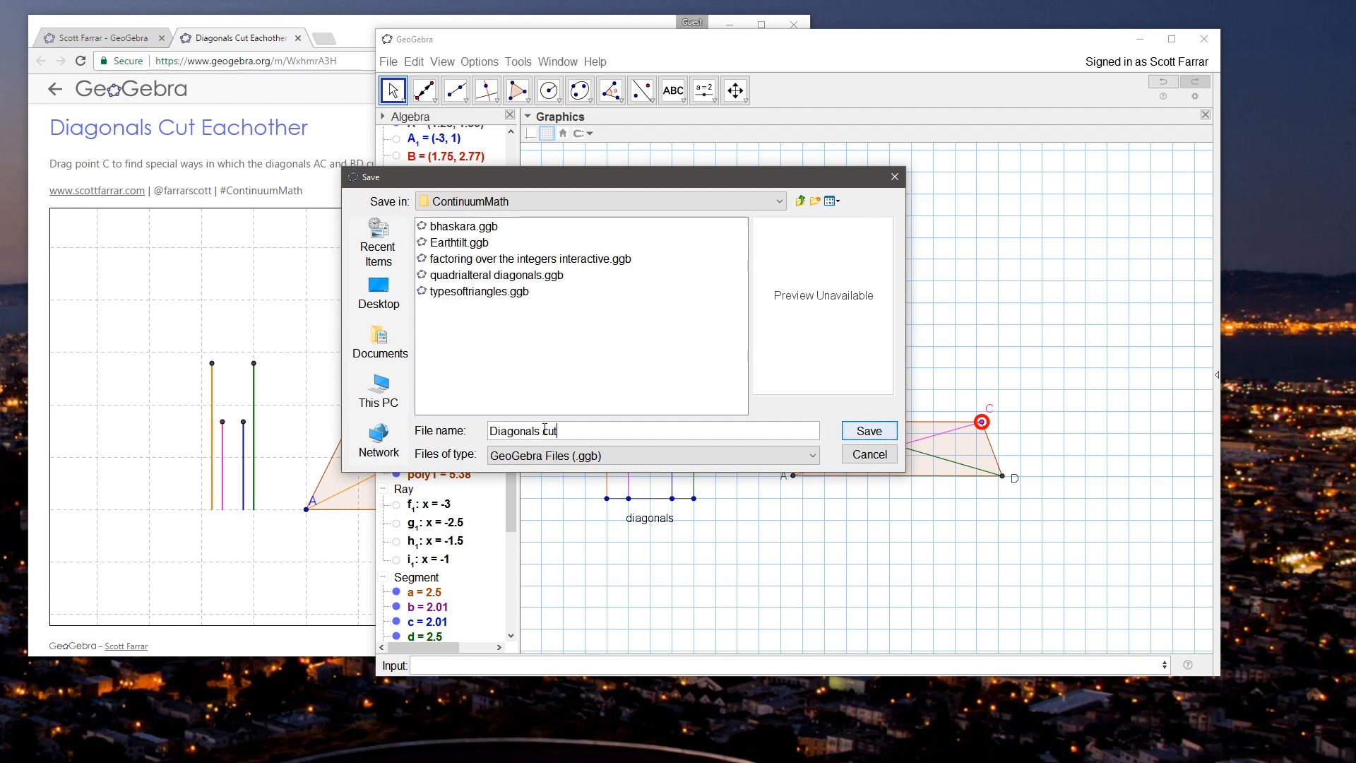
text( version two)
key(Return)
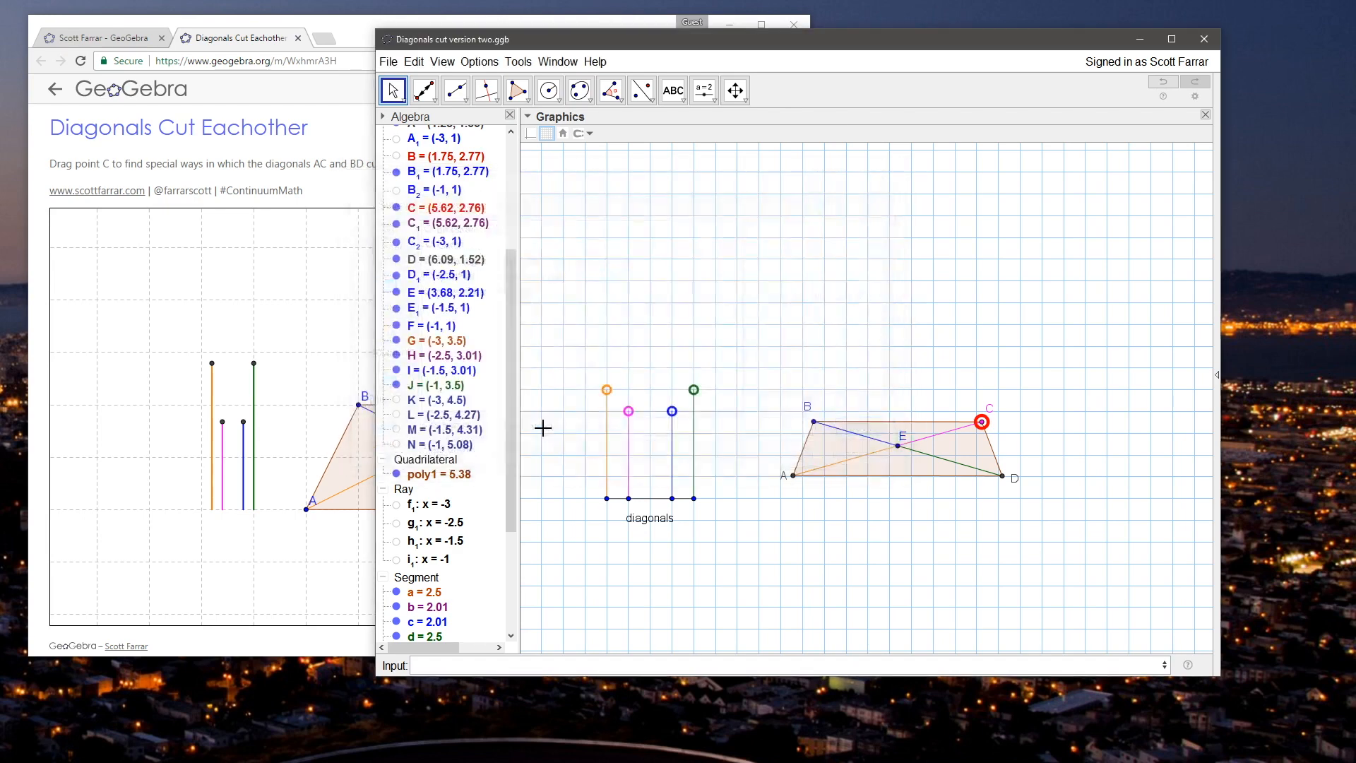
Step: Test the quadrilateral by setting segment d to about 2.64 and moving C to about (5.57, 2.9)
click(399, 86)
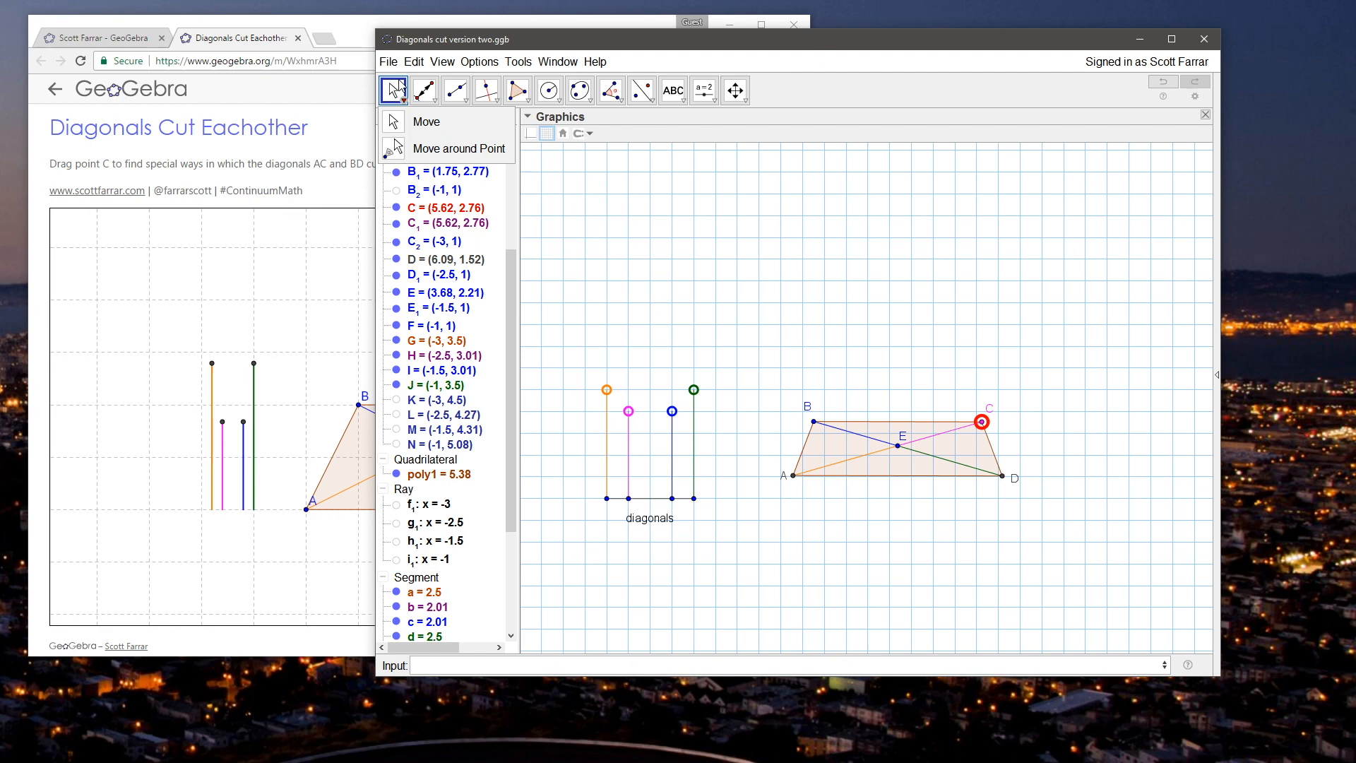
click(732, 40)
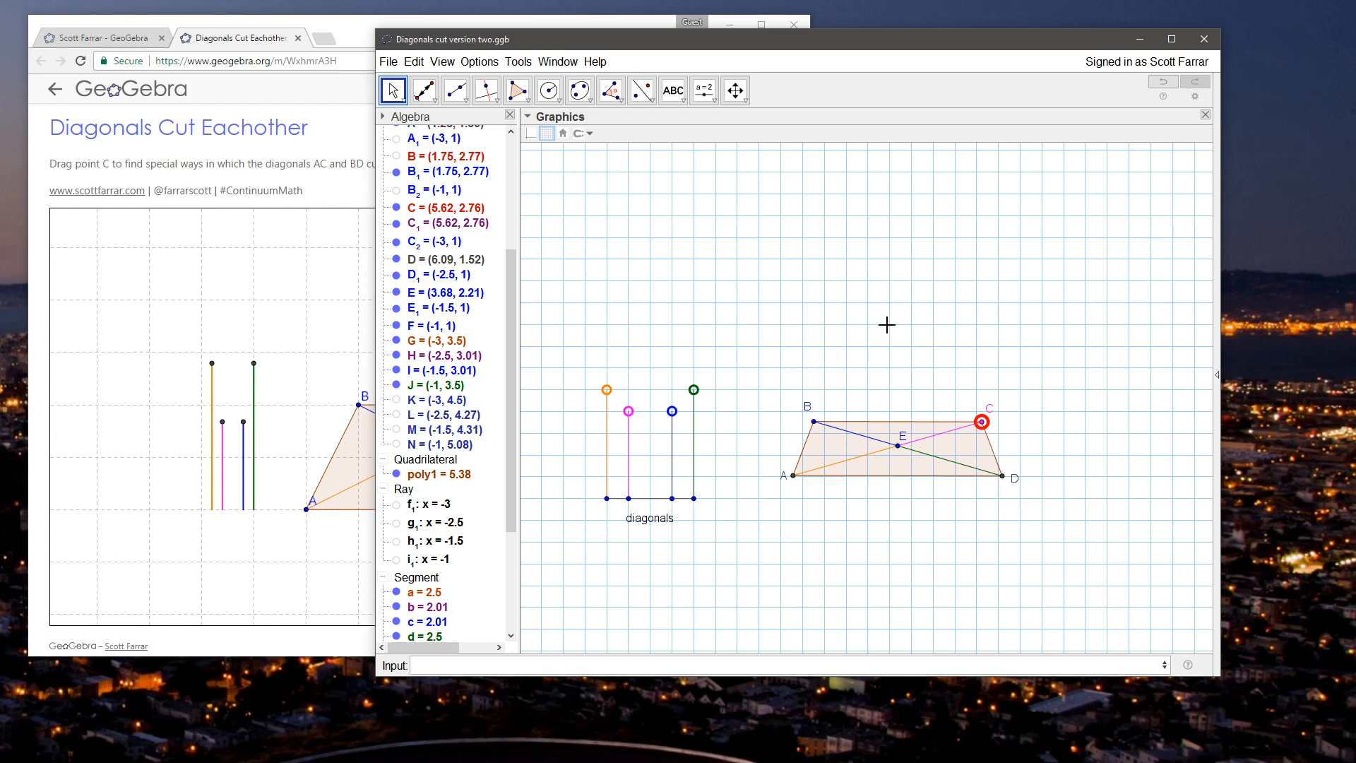
click(982, 422)
mouse_move(981, 421)
mouse_down()
mouse_move(926, 363)
mouse_move(984, 427)
mouse_up()
mouse_move(693, 389)
mouse_down()
mouse_move(696, 375)
mouse_move(699, 396)
mouse_up()
drag(983, 424, 947, 381)
drag(694, 392, 699, 387)
drag(962, 370, 997, 422)
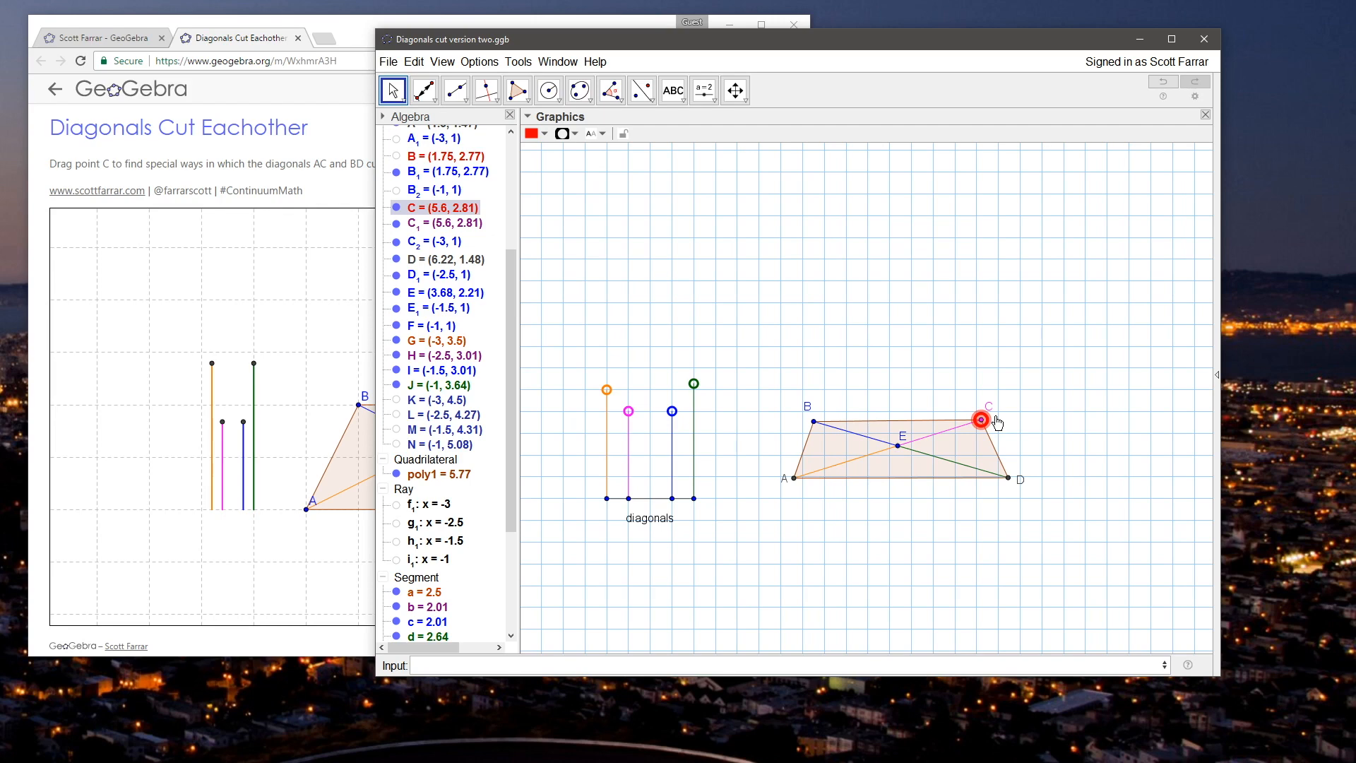
drag(997, 422, 989, 419)
click(941, 374)
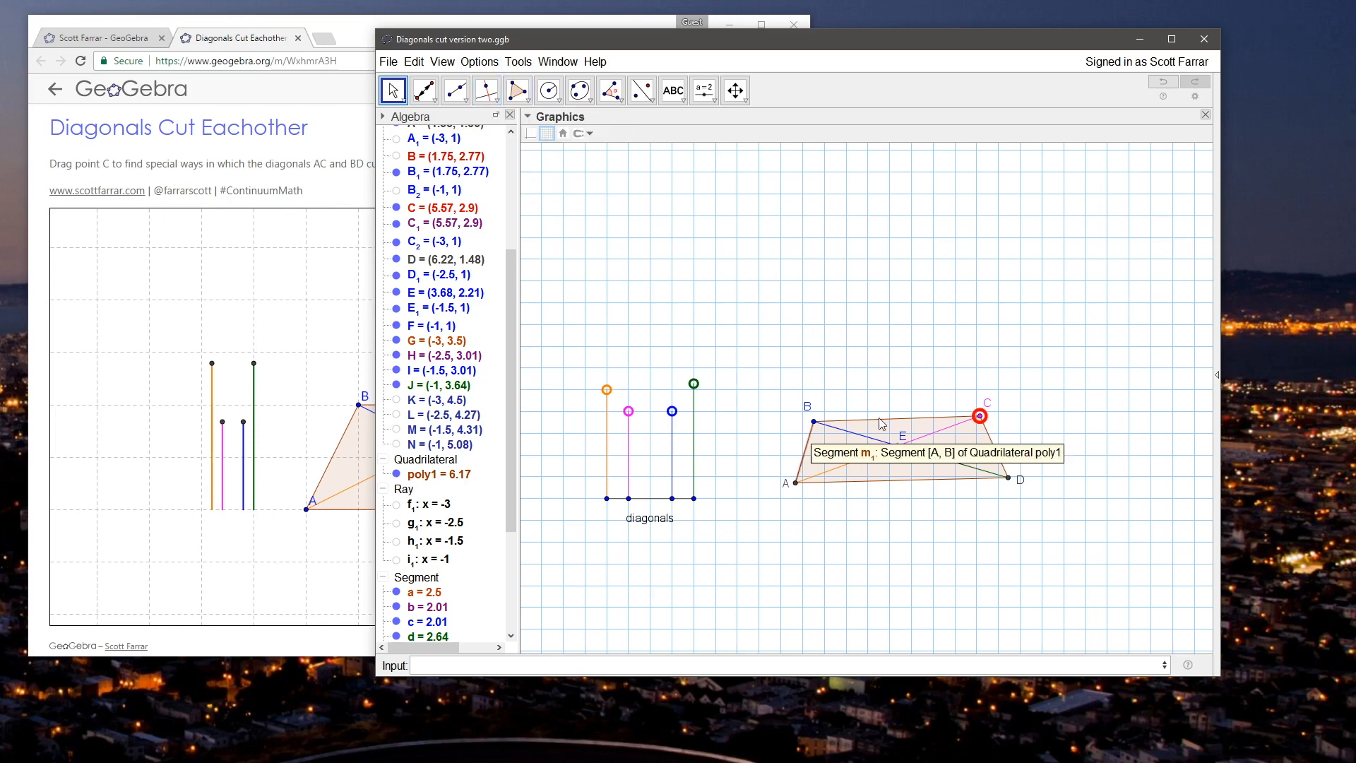
Step: Move C to about (4.64, 3.98) and set segment d to about 2.56
drag(991, 408, 939, 369)
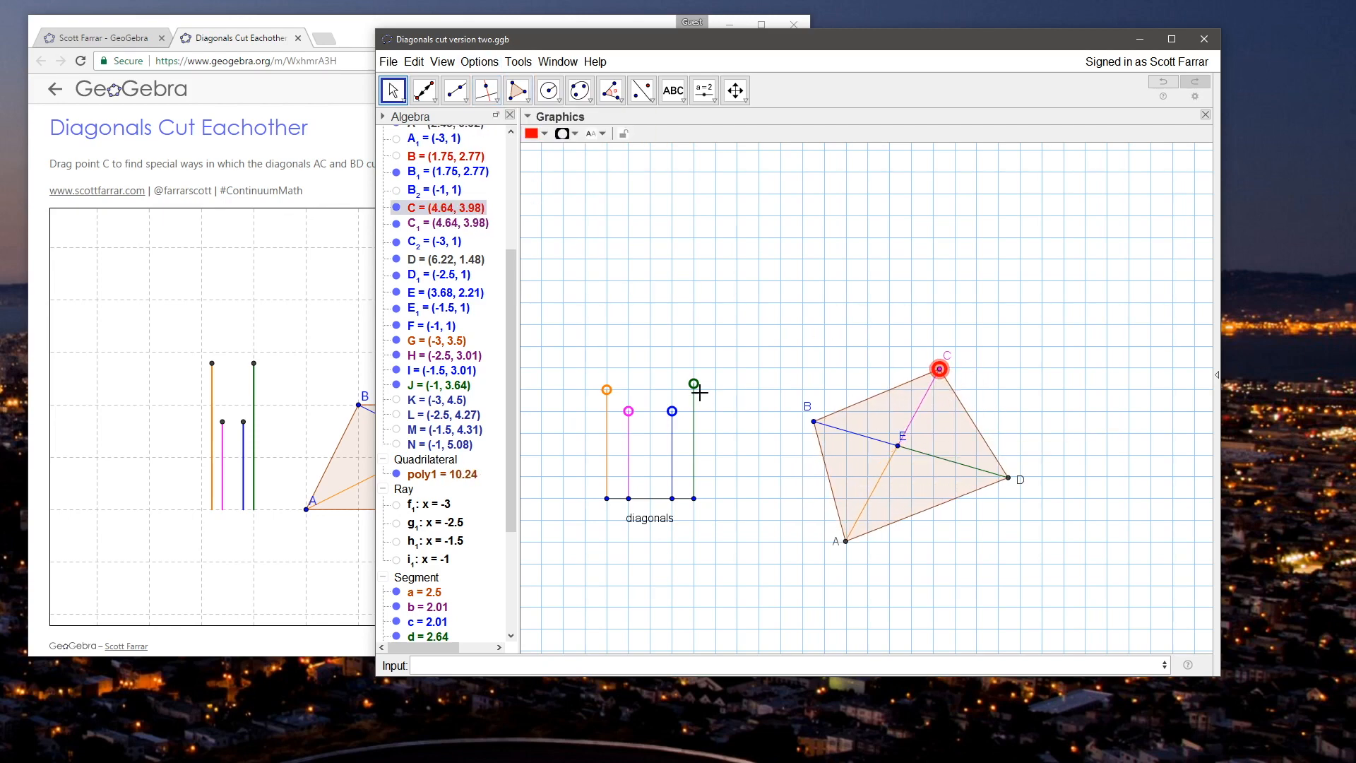
click(695, 385)
drag(701, 394, 701, 397)
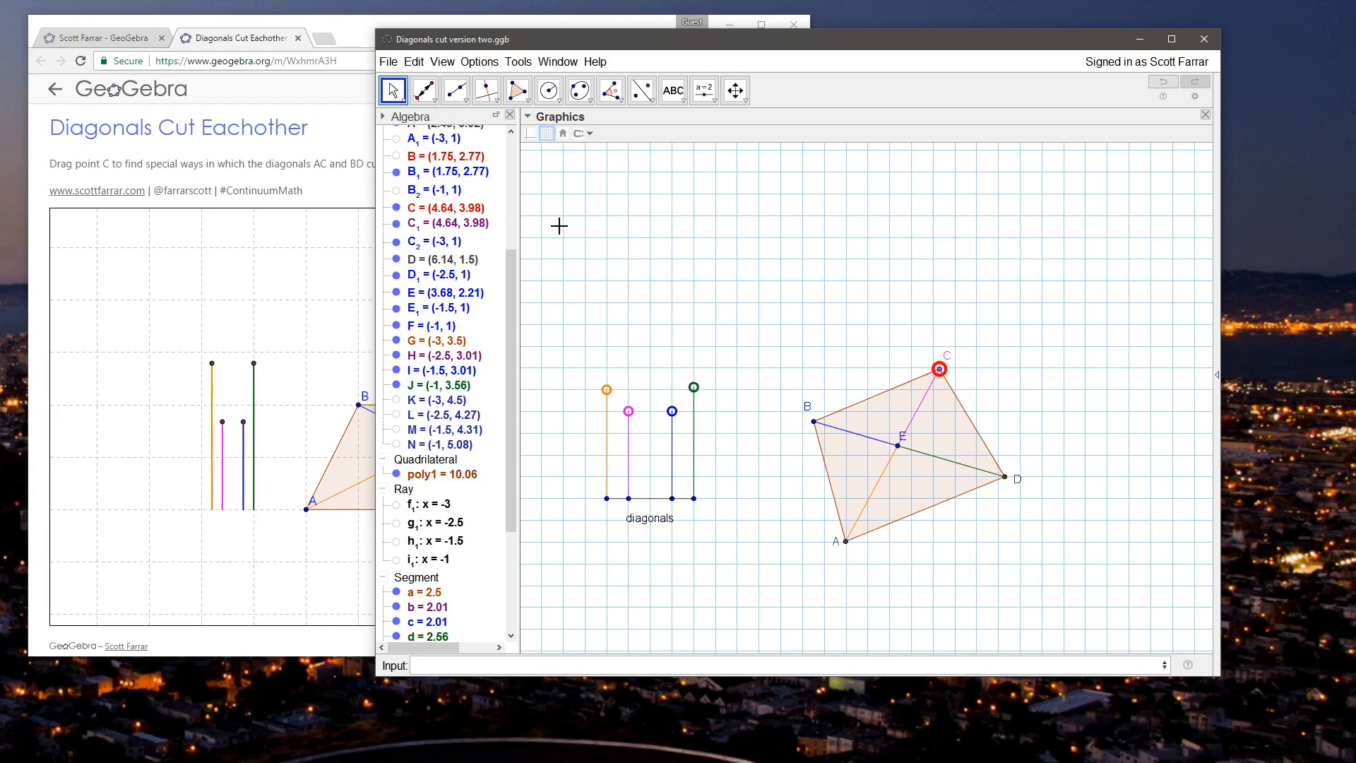
click(492, 100)
click(526, 147)
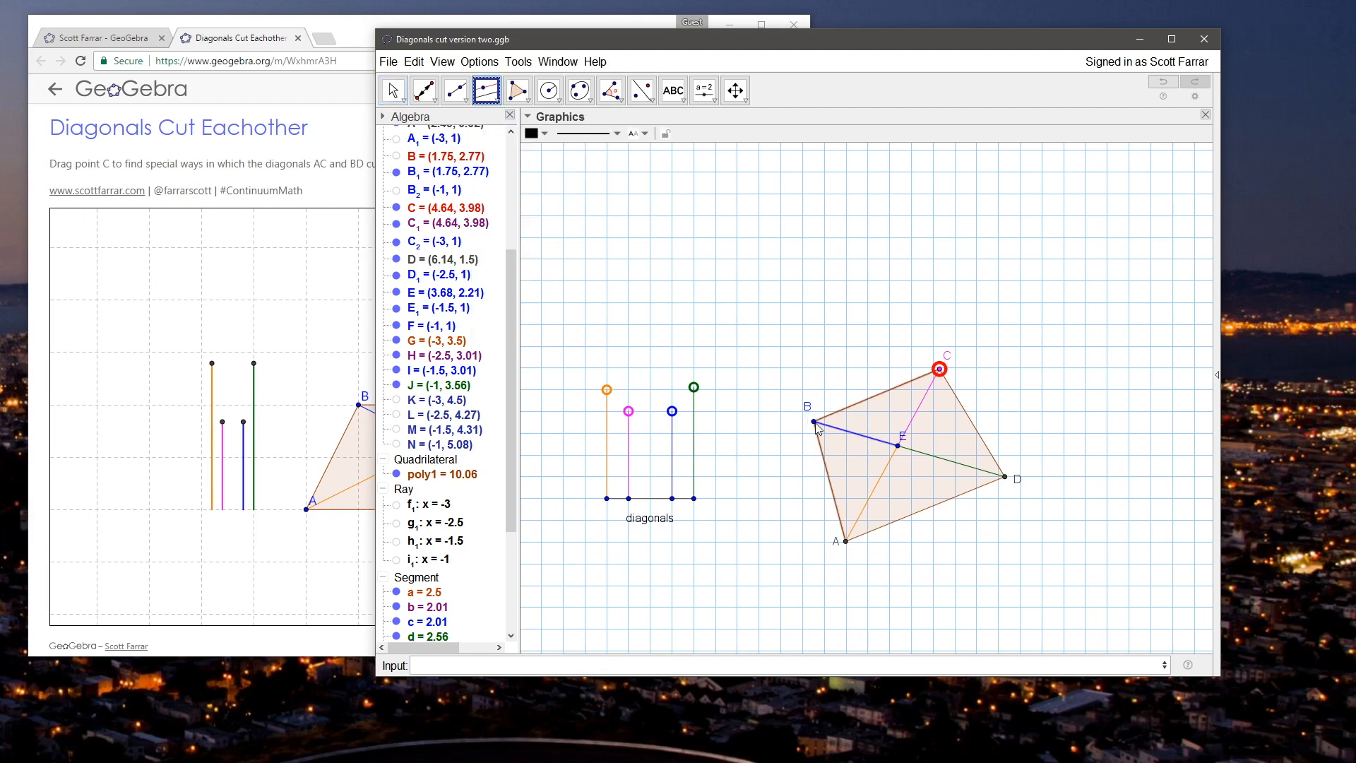
click(654, 498)
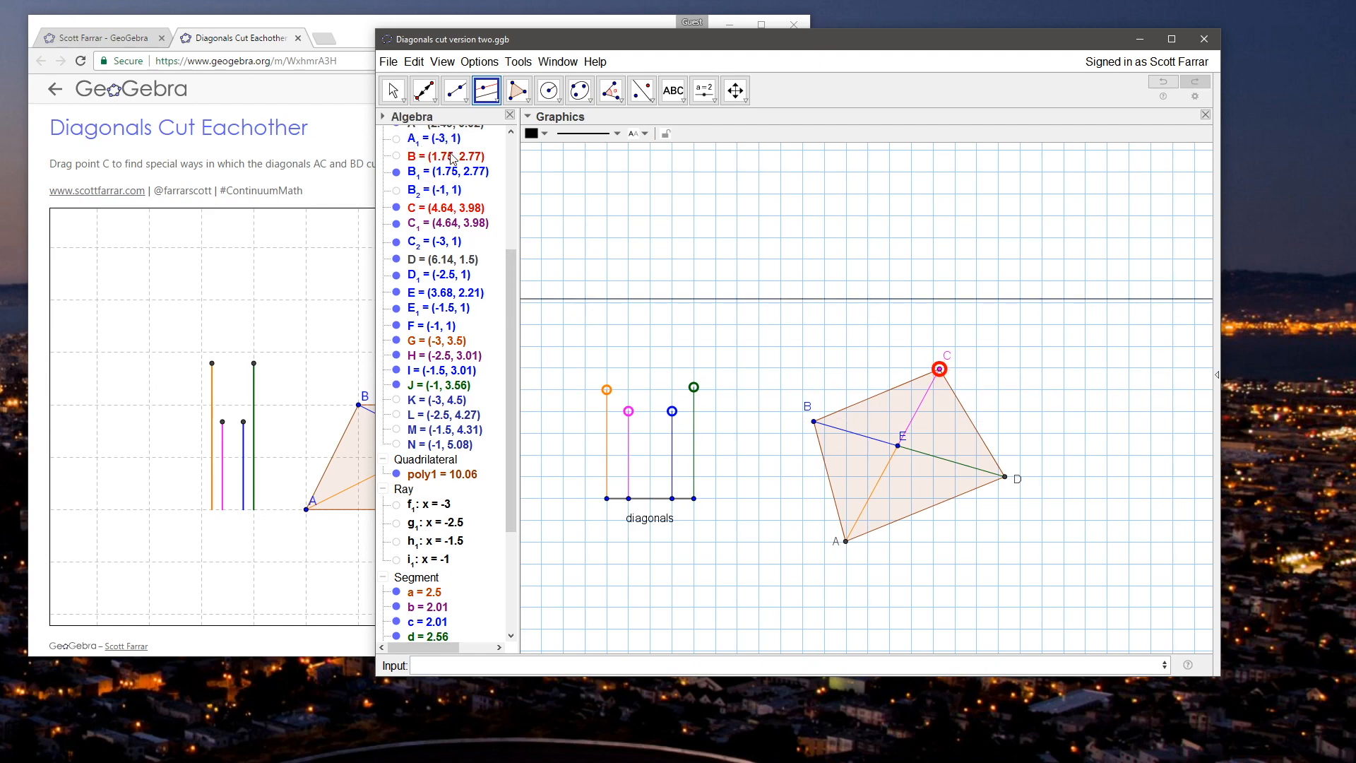
right_click(791, 305)
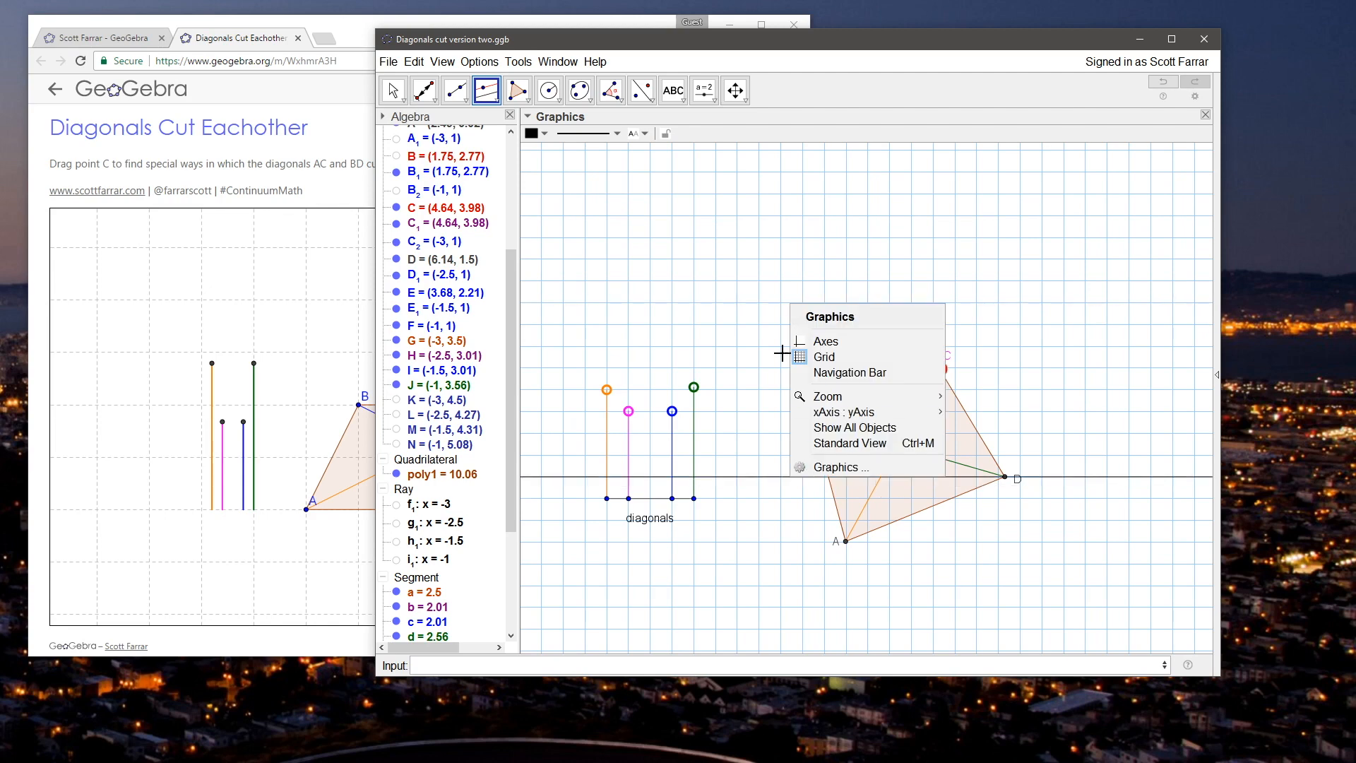
click(393, 91)
Step: Create a line through point B parallel to the x-axis by entering the Line command with B and xAxis
click(733, 665)
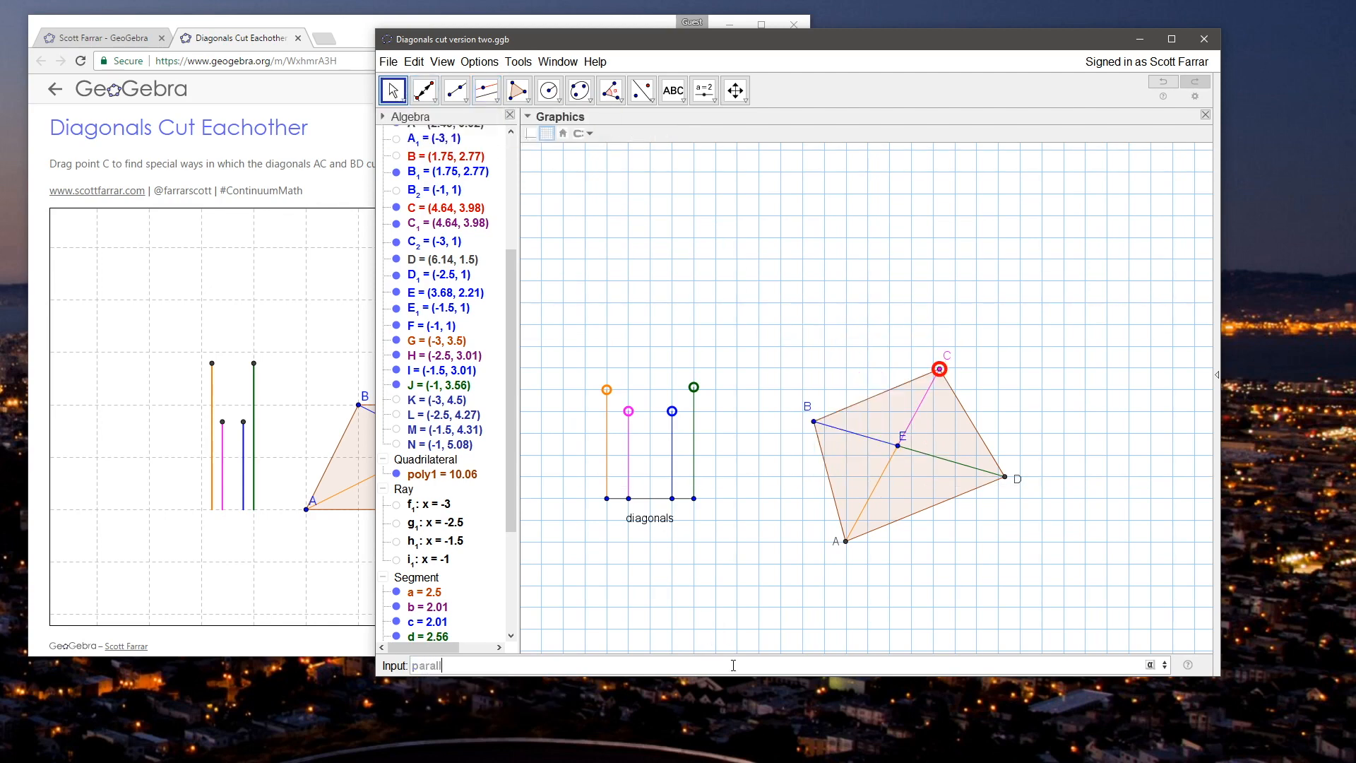
text(paralle)
key(BackSpace)
key(BackSpace)
key(BackSpace)
key(BackSpace)
key(BackSpace)
key(BackSpace)
key(BackSpace)
text(lio)
key(BackSpace)
text(ne)
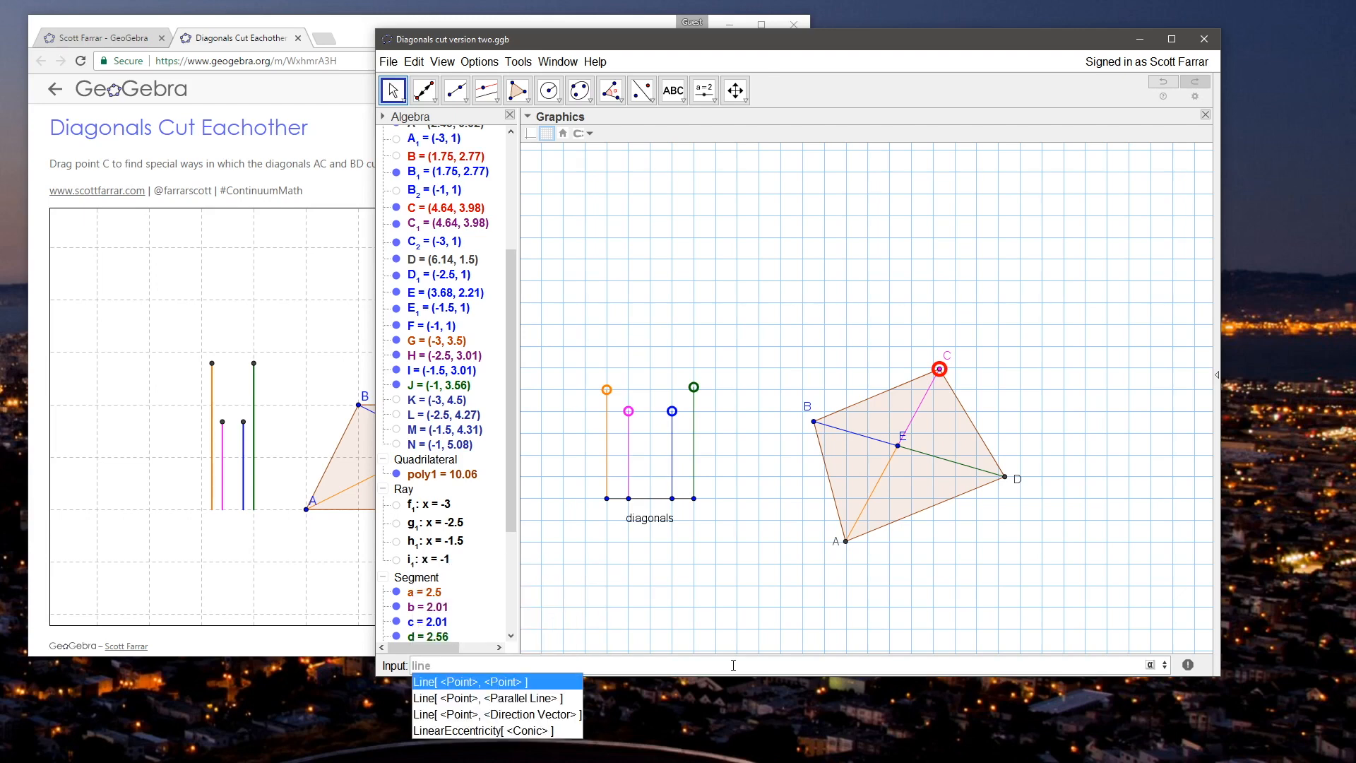
text([)
key(BackSpace)
text(()
key(BackSpace)
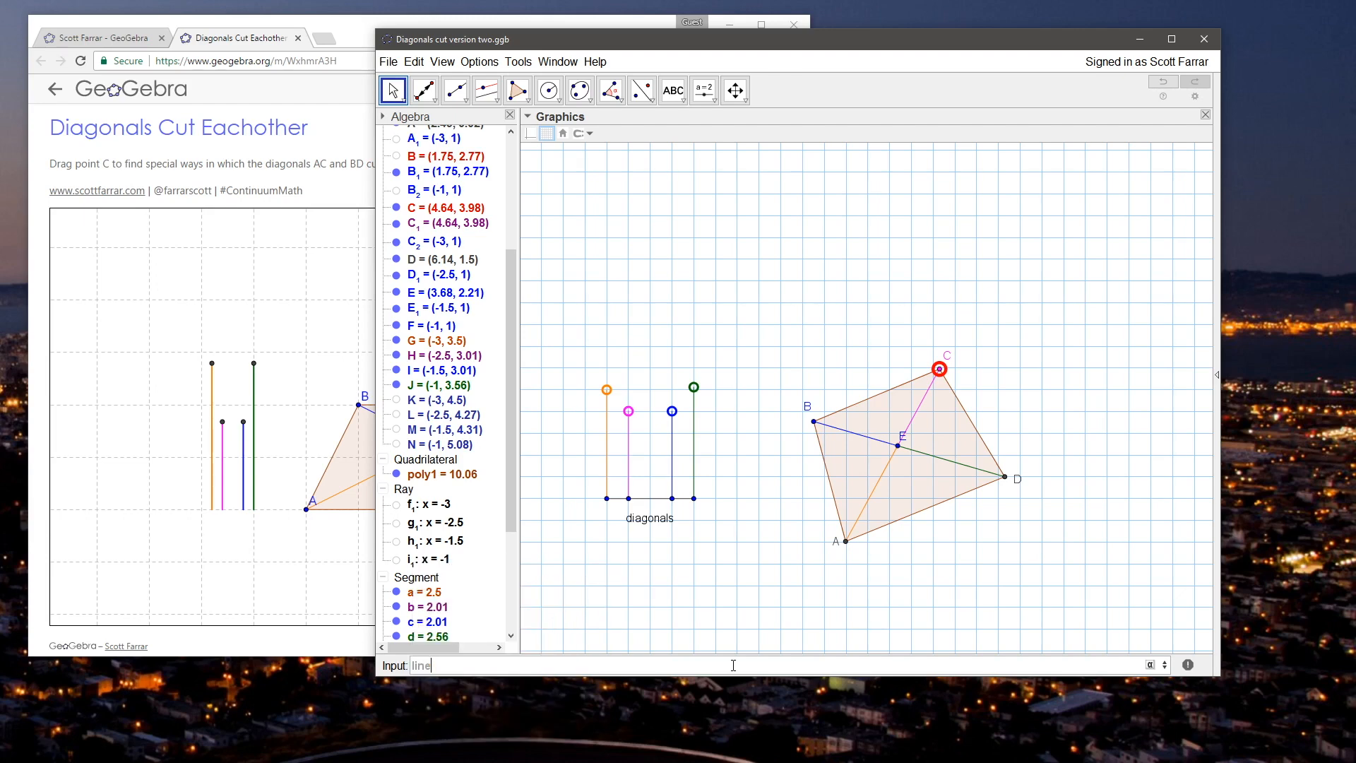
key(Down)
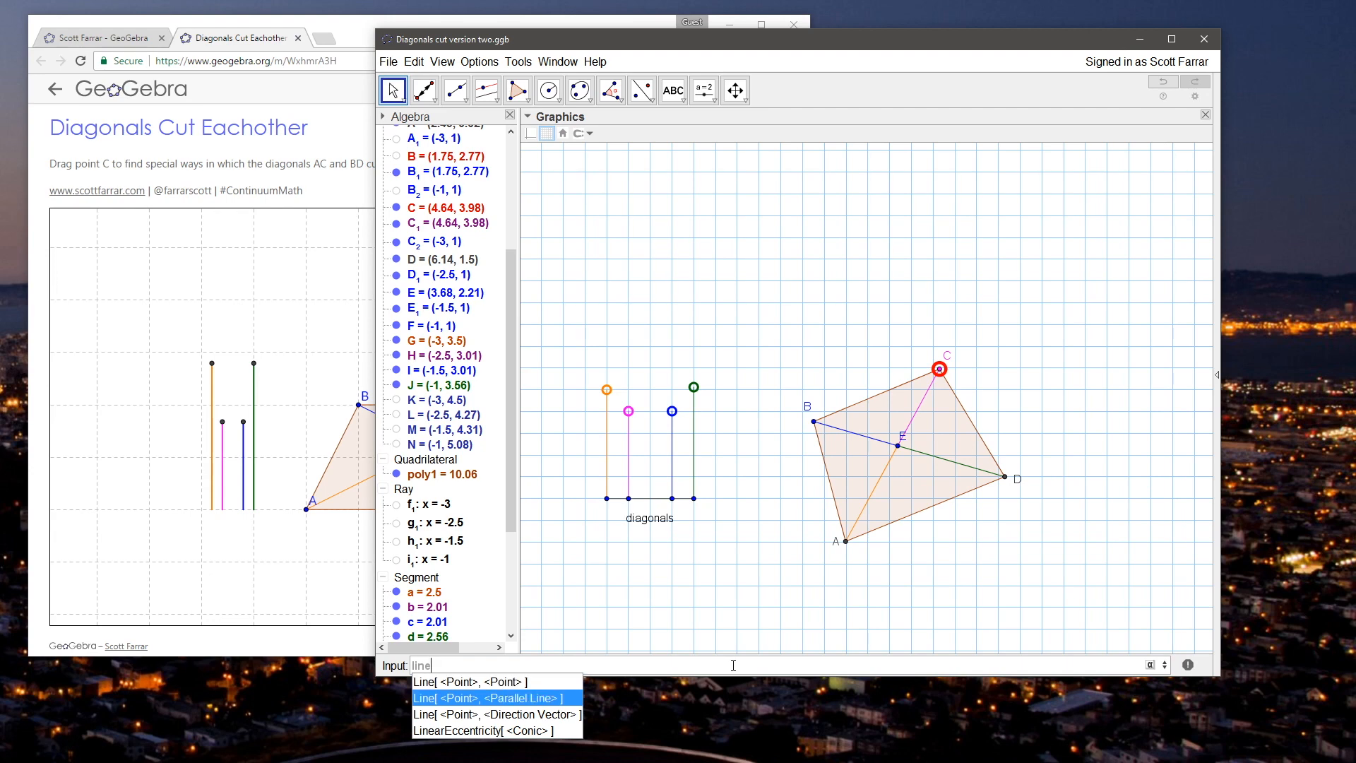
key(Return)
text(B)
key(Tab)
text(xAxis)
key(Return)
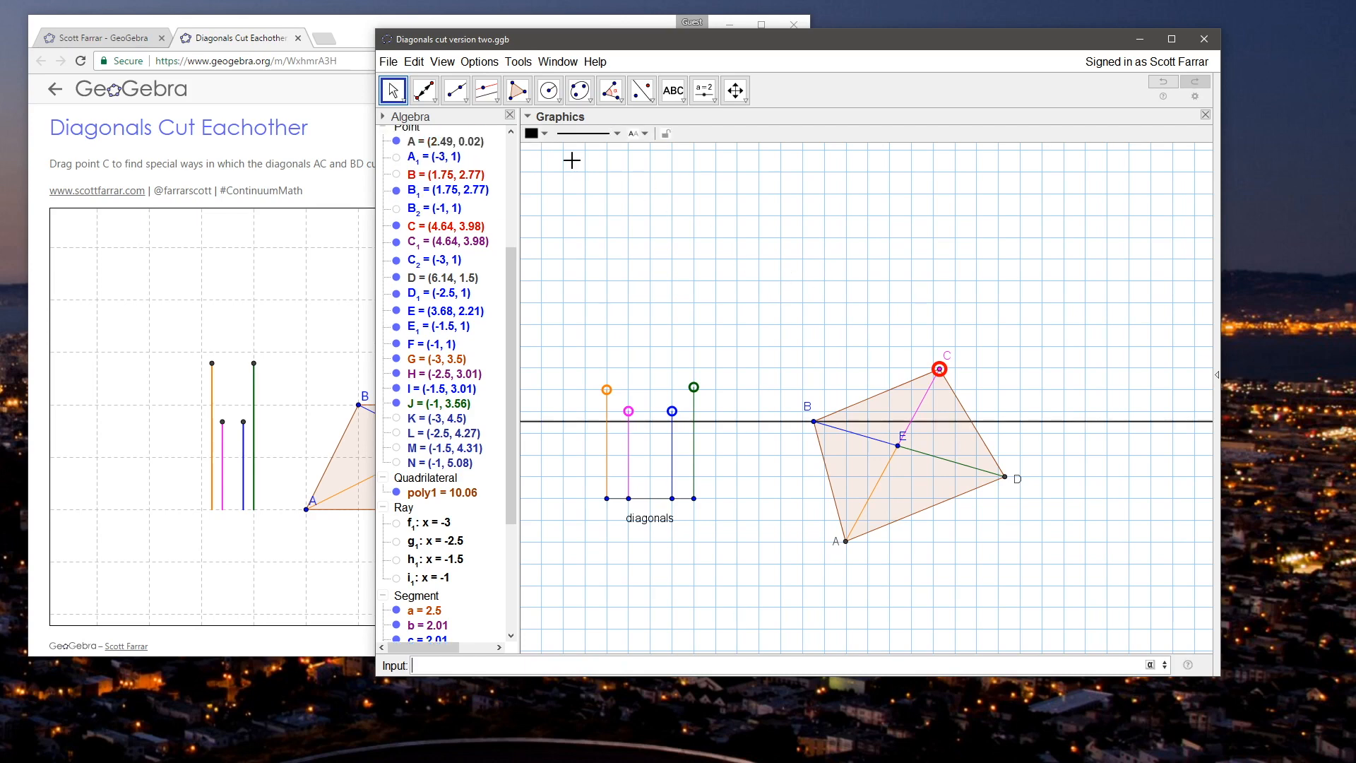
click(403, 88)
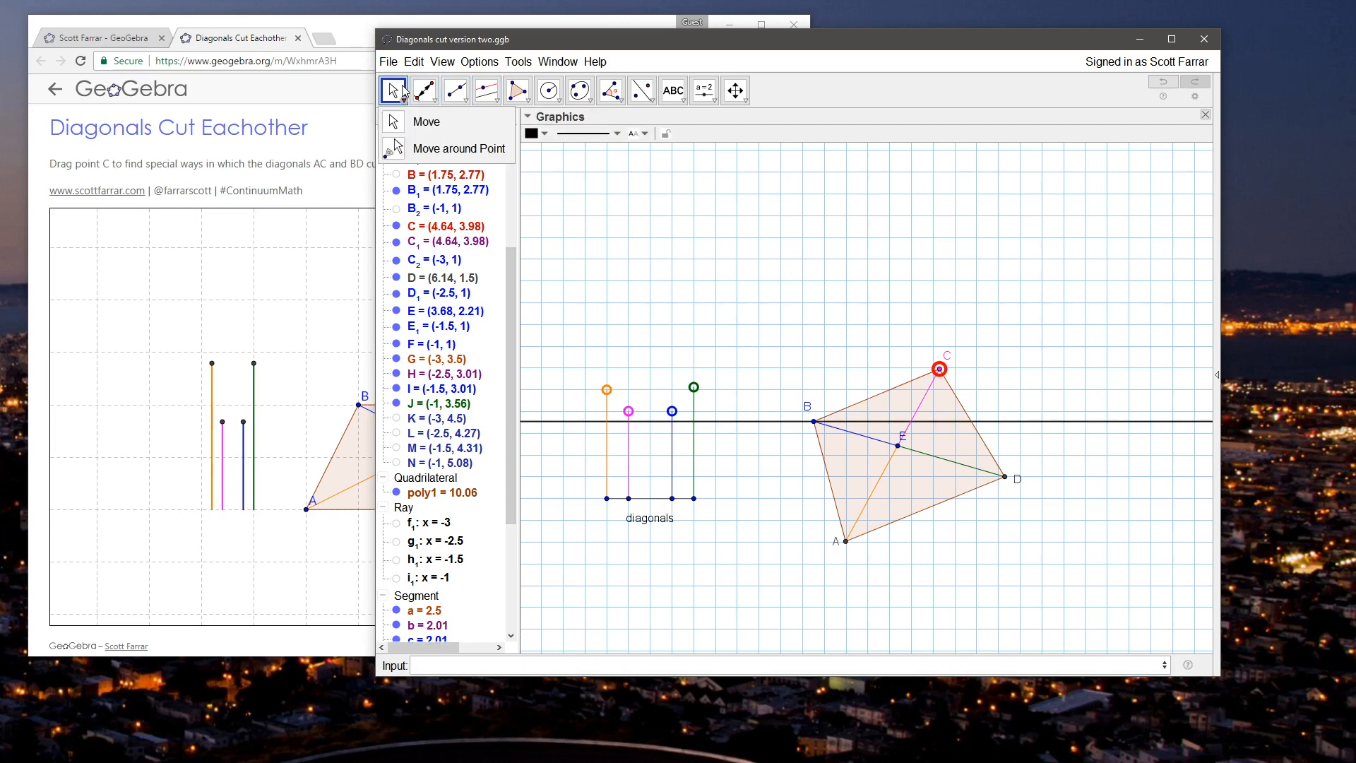
Step: Test the quadrilateral by moving C to about (4.94, 3.78) and back to about (4.01, 4.2)
click(848, 296)
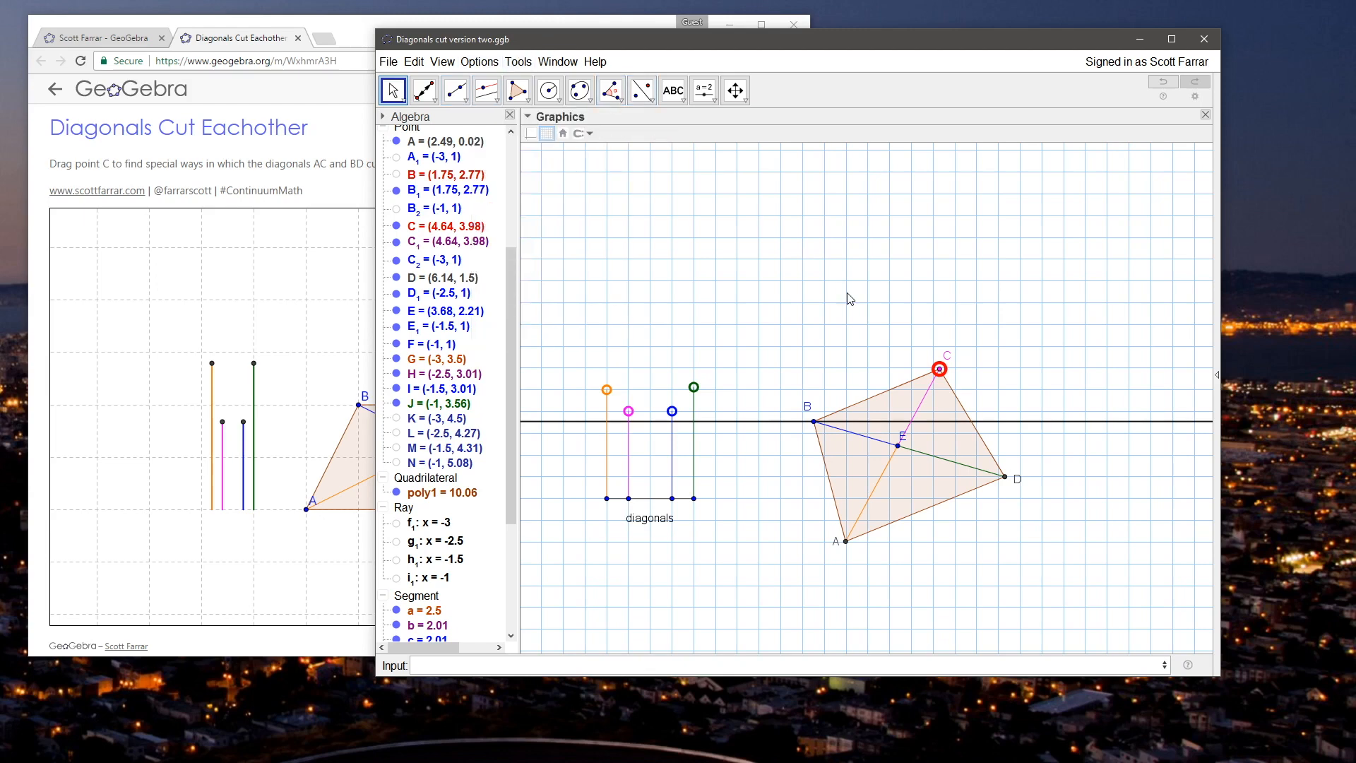
mouse_move(939, 371)
mouse_down()
mouse_move(985, 431)
mouse_move(952, 378)
mouse_up()
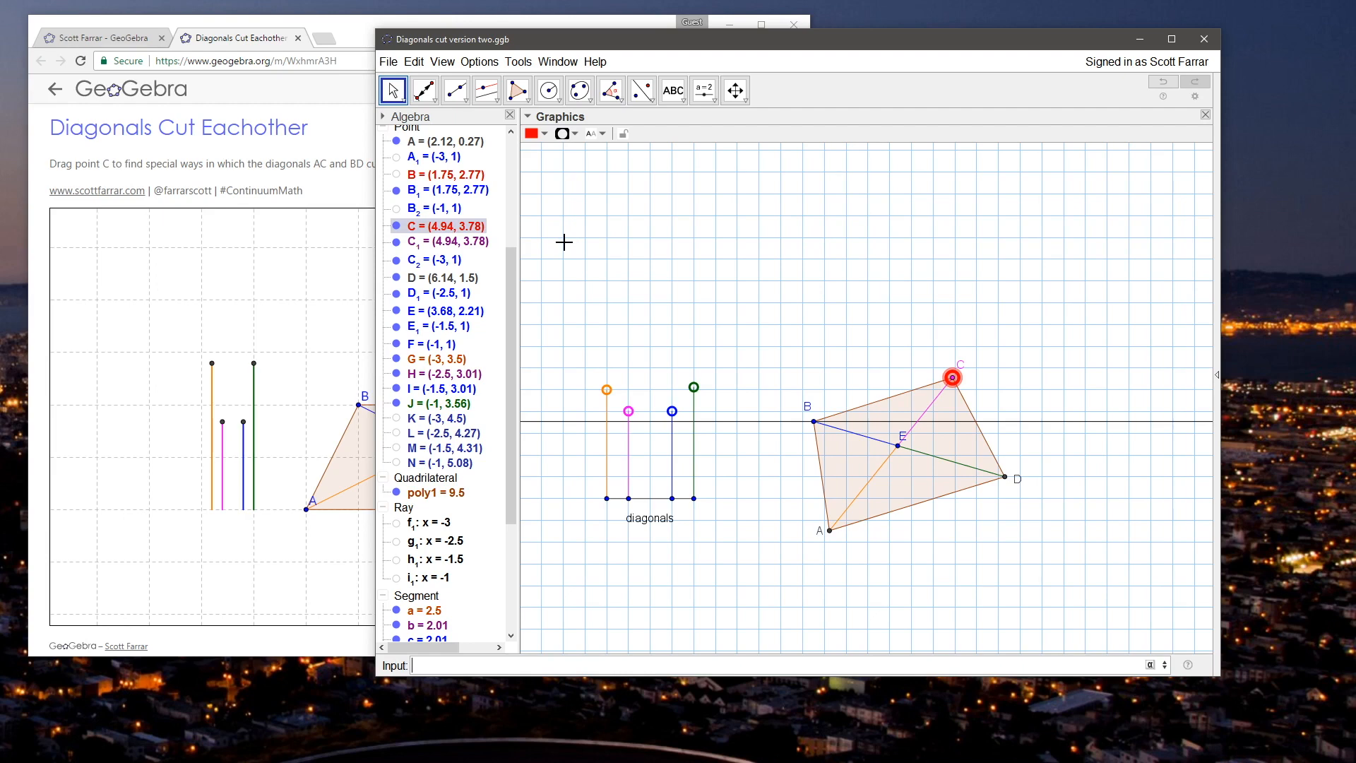
click(699, 231)
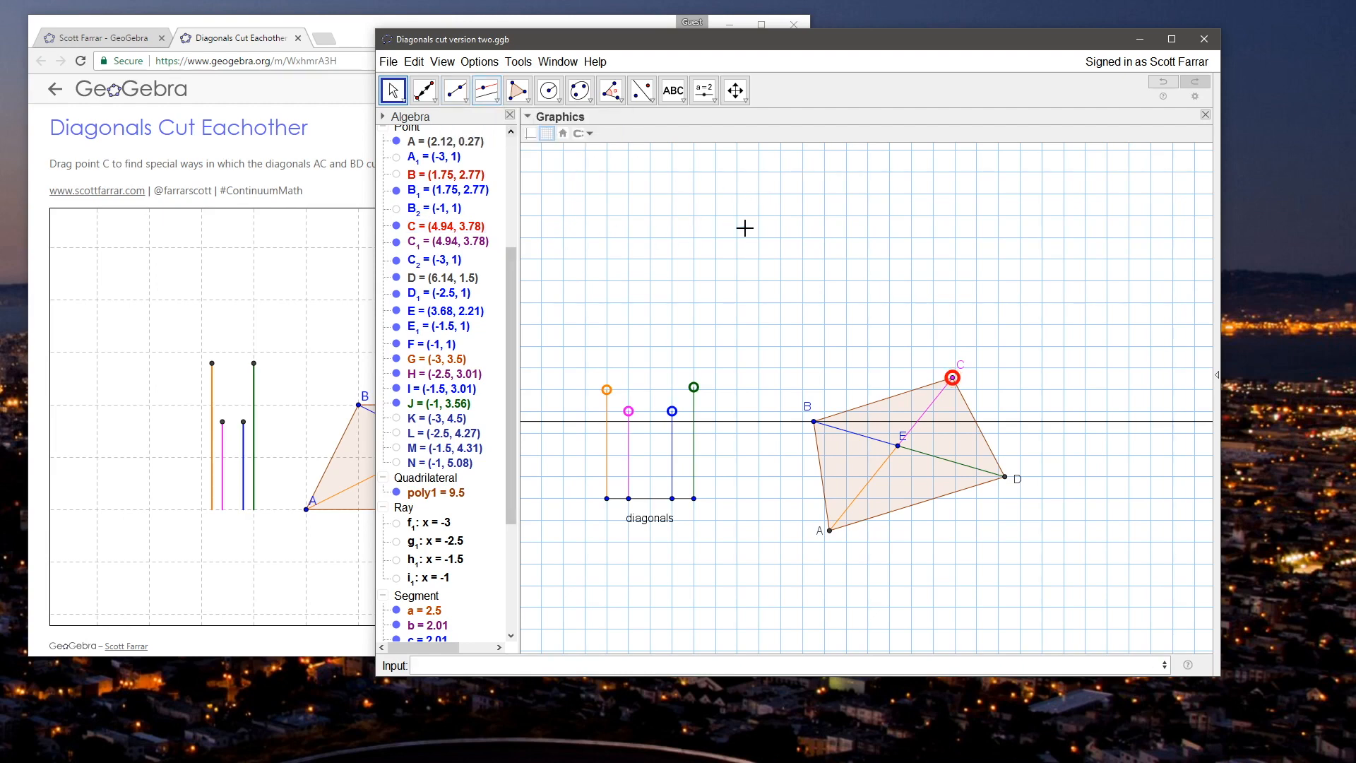
drag(950, 378, 902, 357)
Step: Show the hidden circle p centred at E and move C to about (4.18, 4.16)
drag(513, 270, 502, 164)
click(392, 252)
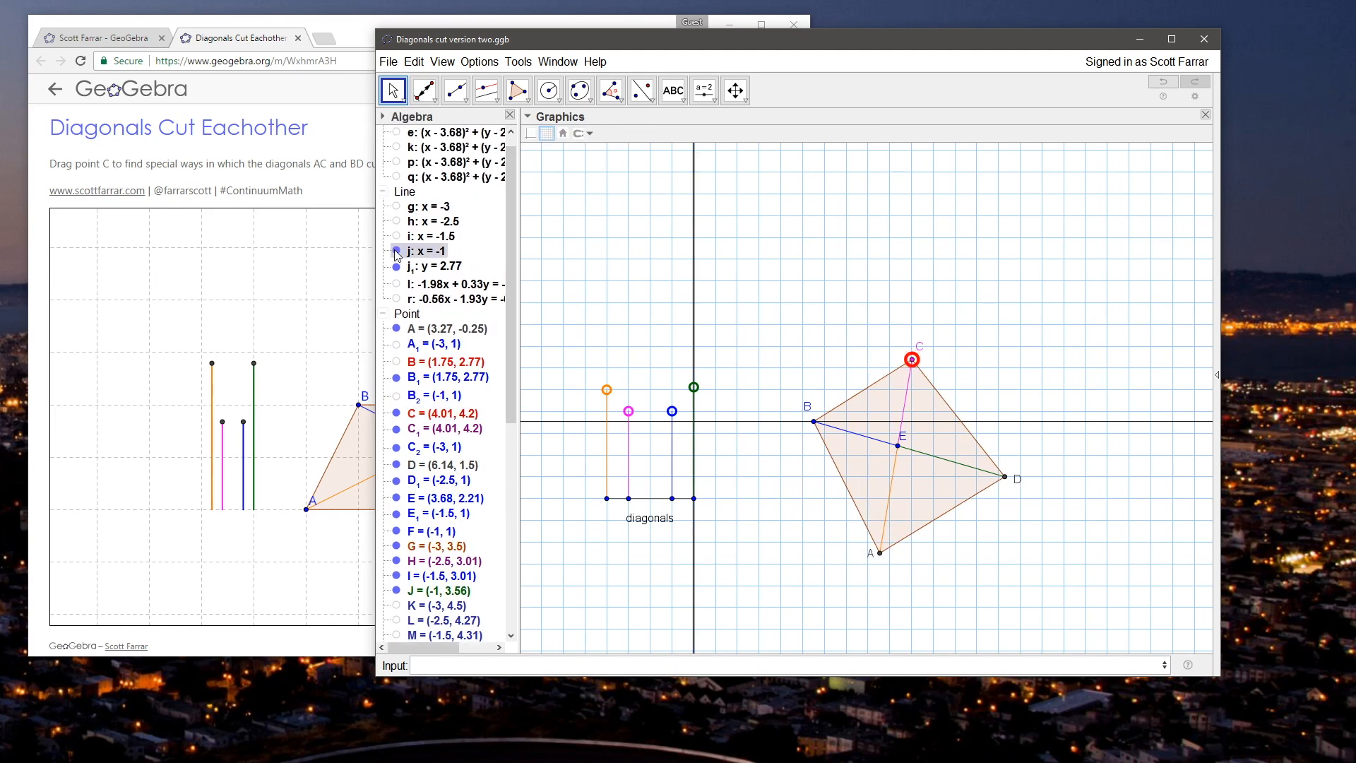
scroll(447, 281, up, 1)
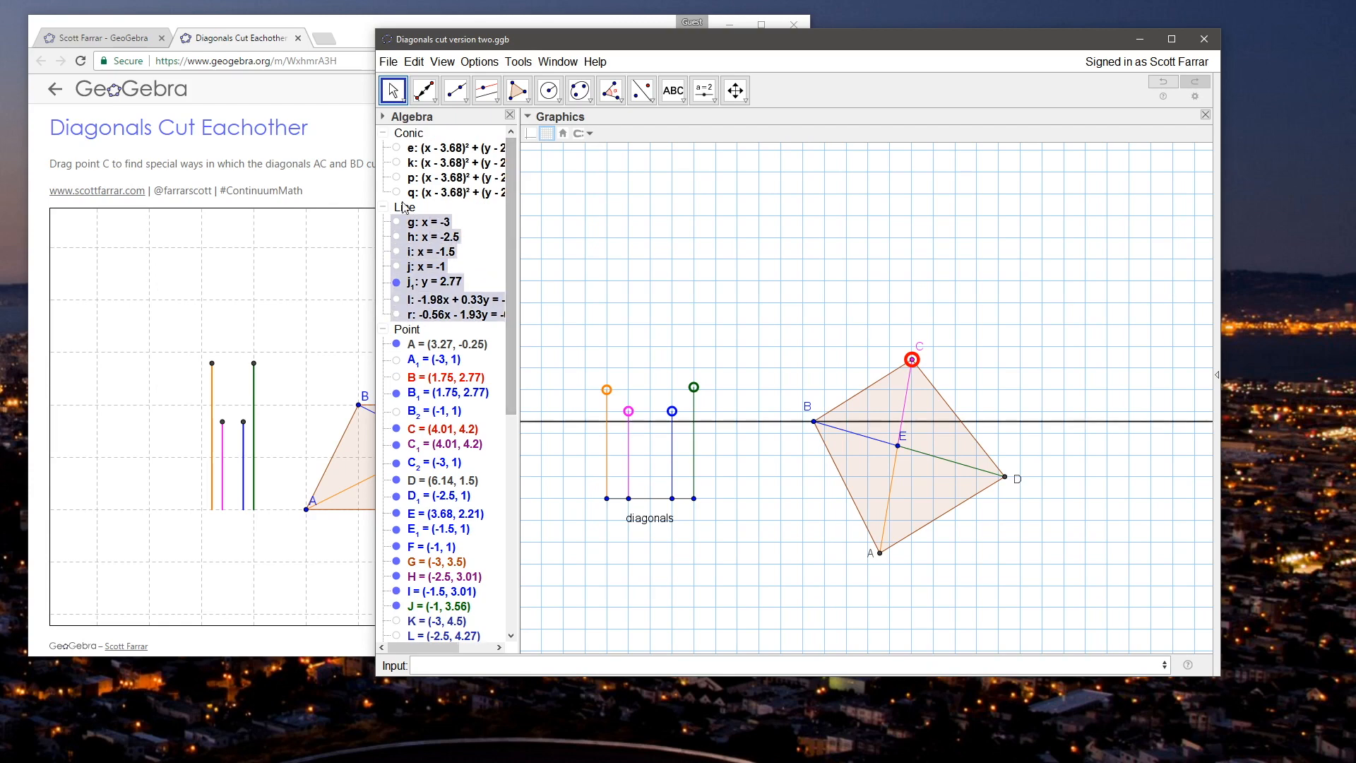
click(396, 193)
click(396, 191)
click(396, 178)
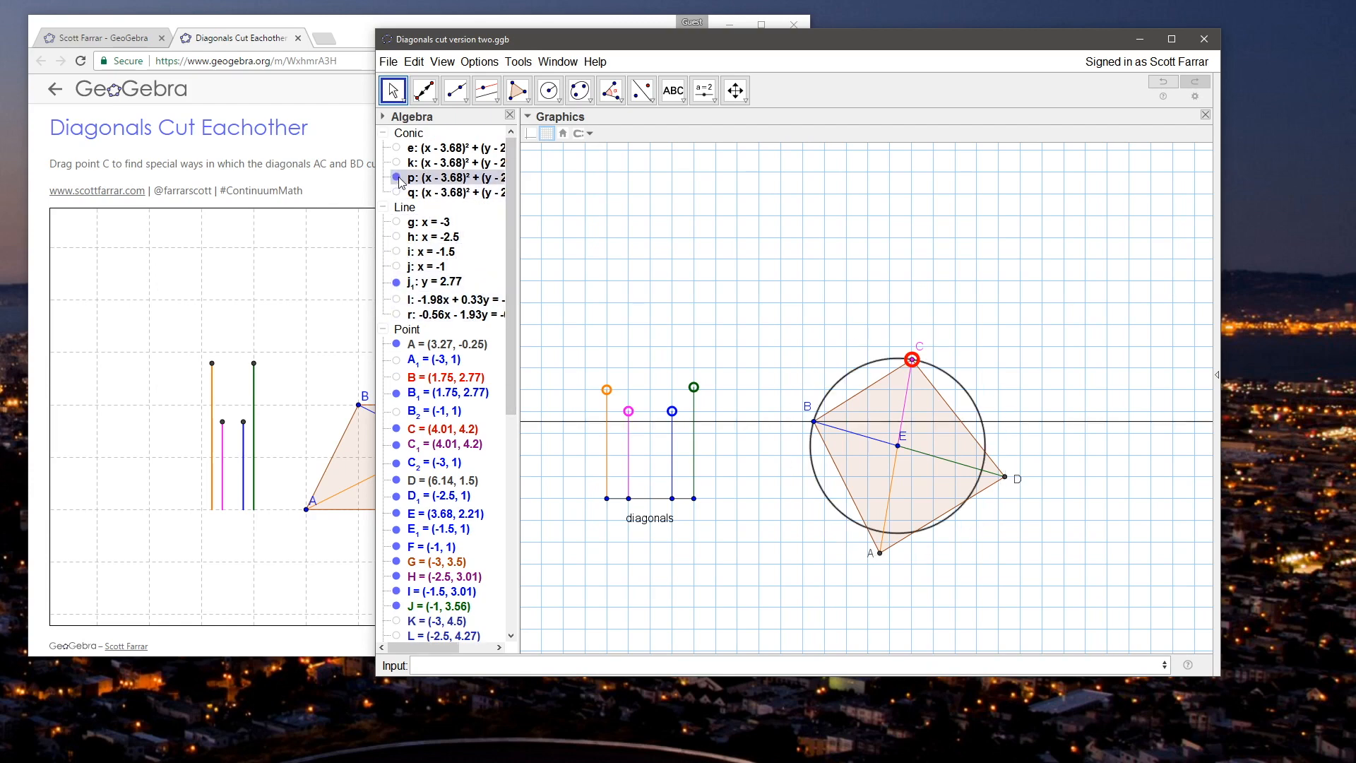
mouse_move(912, 359)
mouse_down()
mouse_move(979, 413)
mouse_move(903, 364)
mouse_move(919, 365)
mouse_up()
Step: Place a point at the intersection of circle p and the horizontal line, opposite B
click(423, 91)
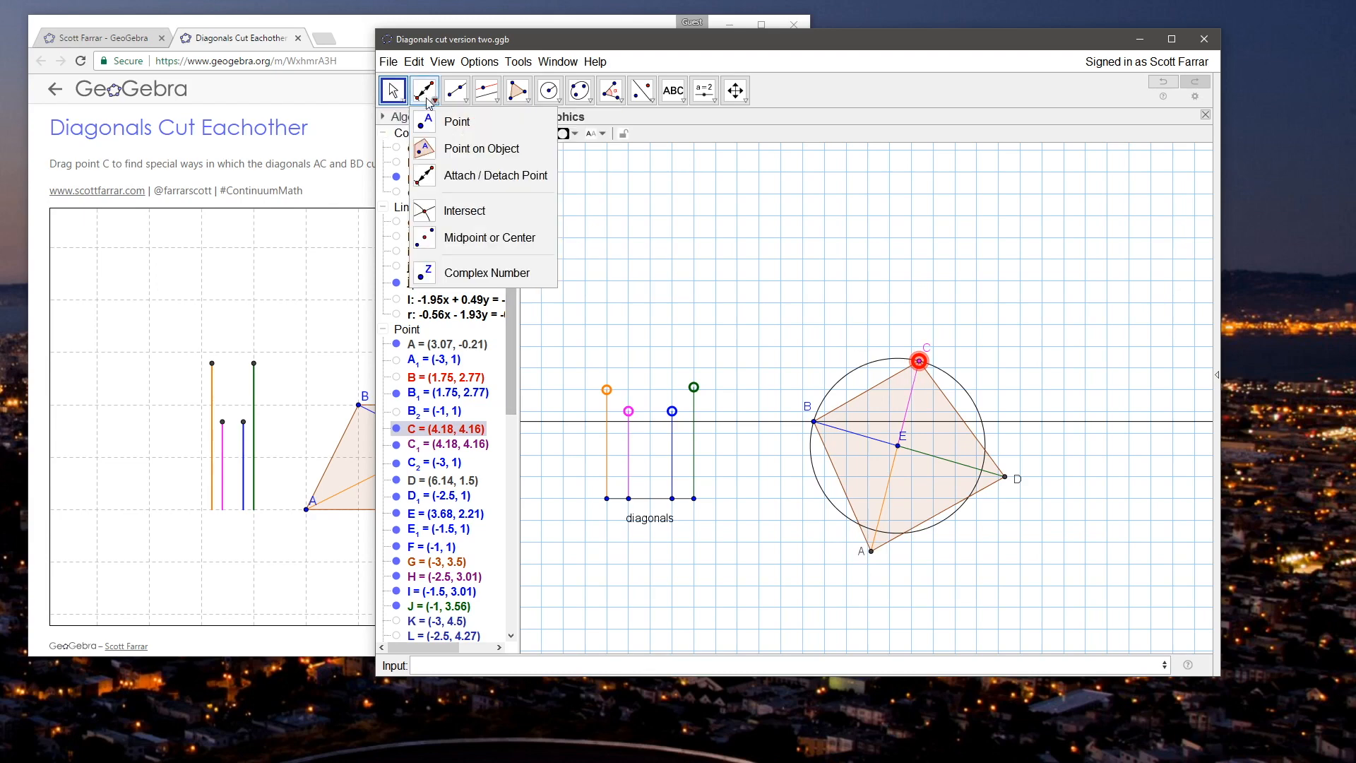
click(984, 424)
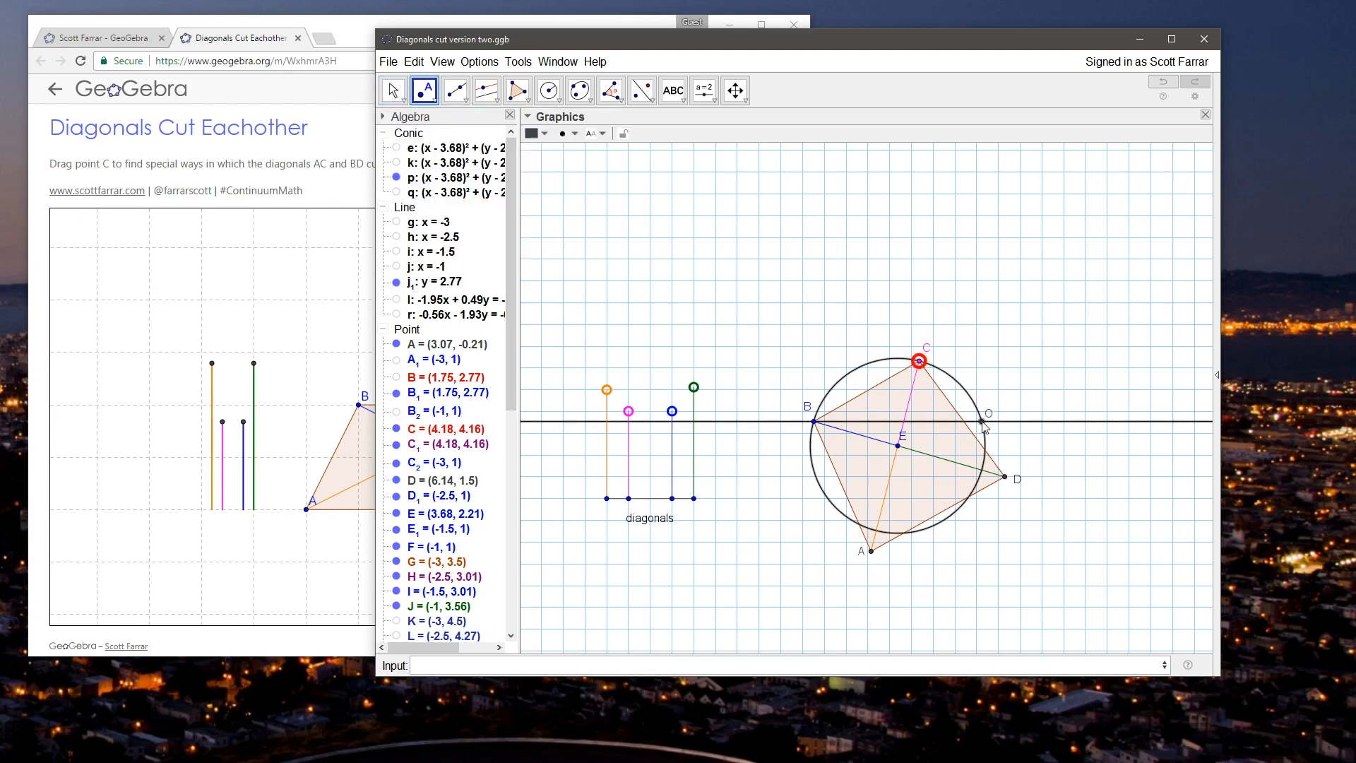
click(394, 90)
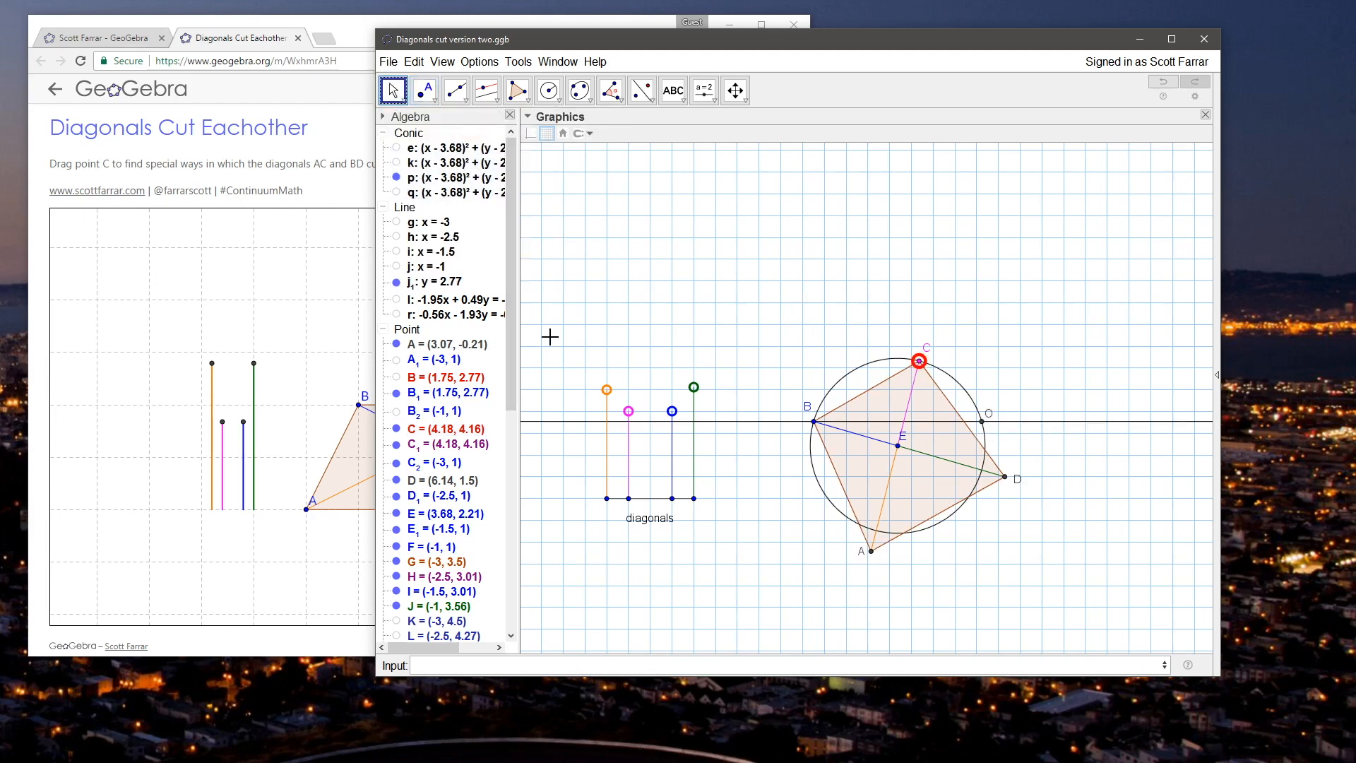
Step: Rename the new intersection point O as C_i
scroll(494, 332, down, 4)
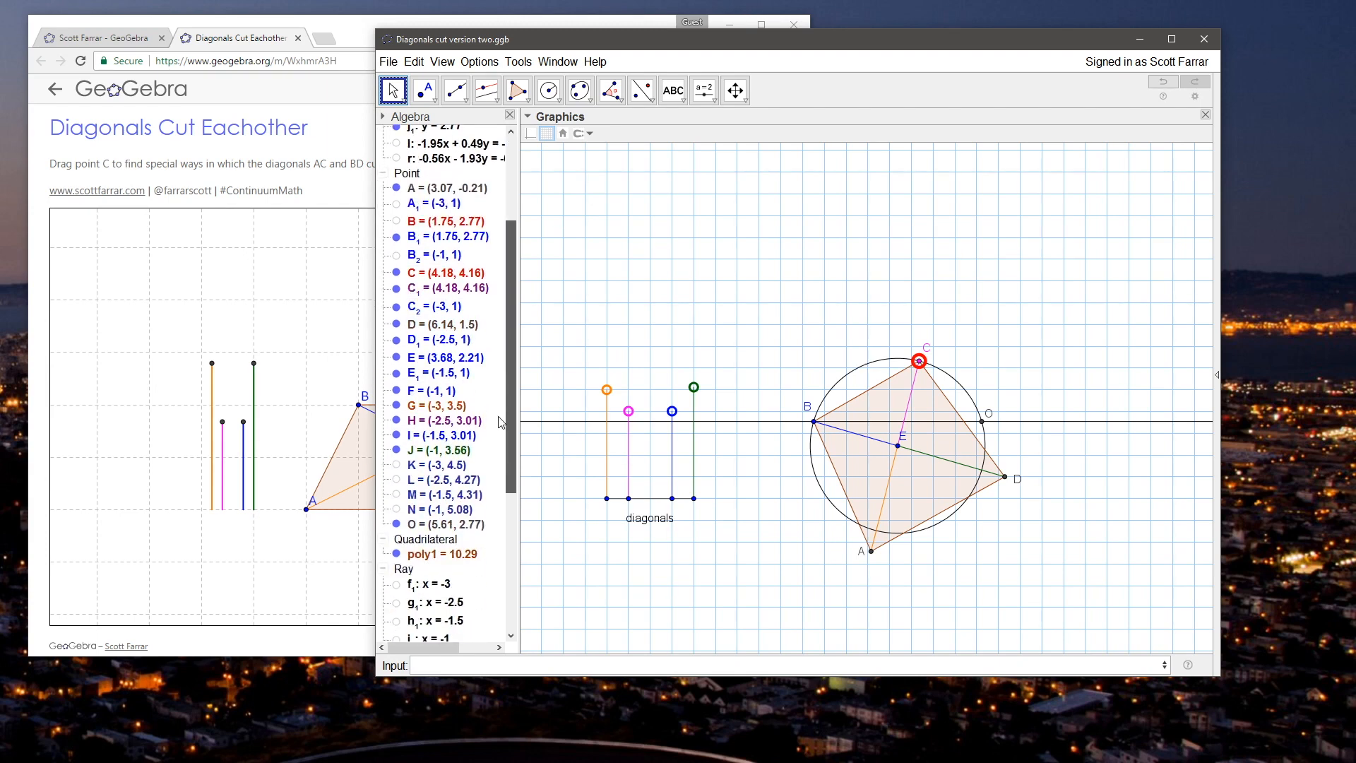
scroll(499, 423, down, 6)
scroll(503, 459, up, 4)
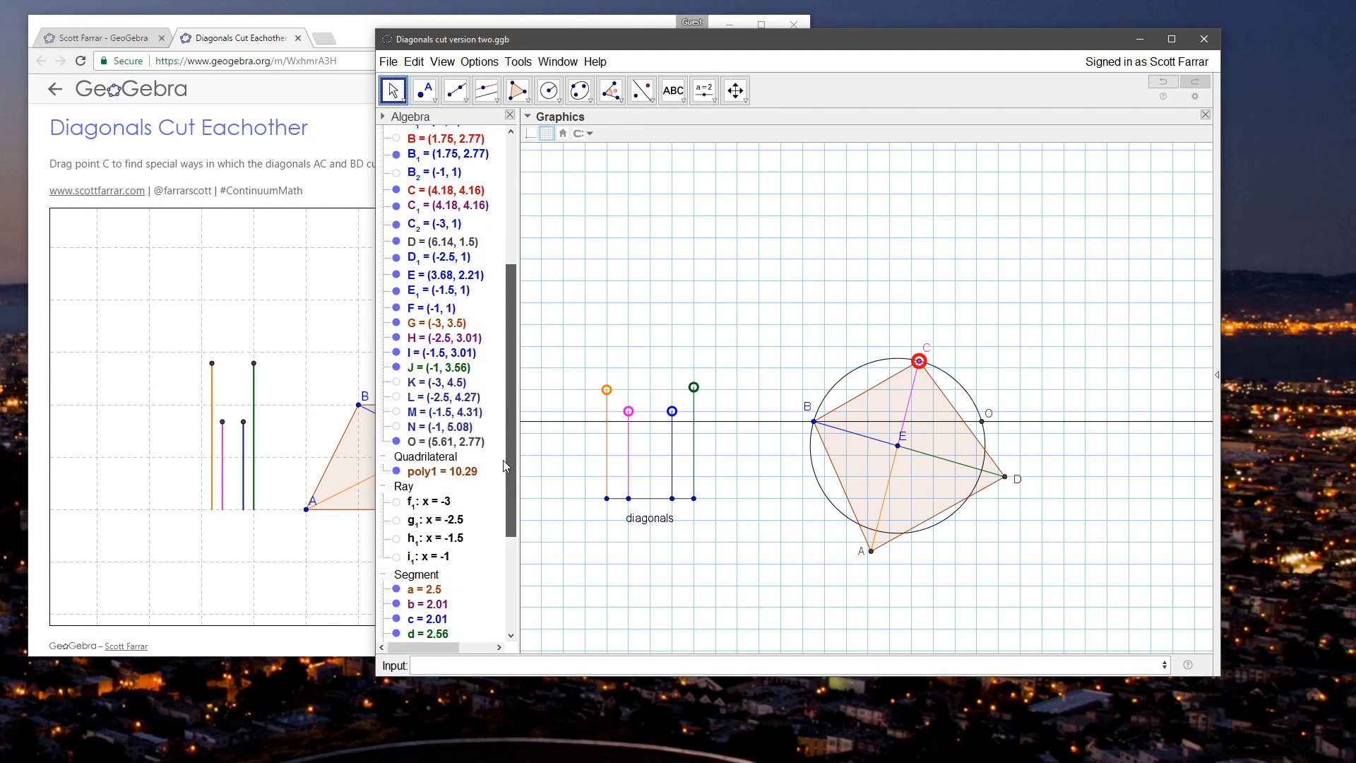
right_click(441, 448)
click(494, 559)
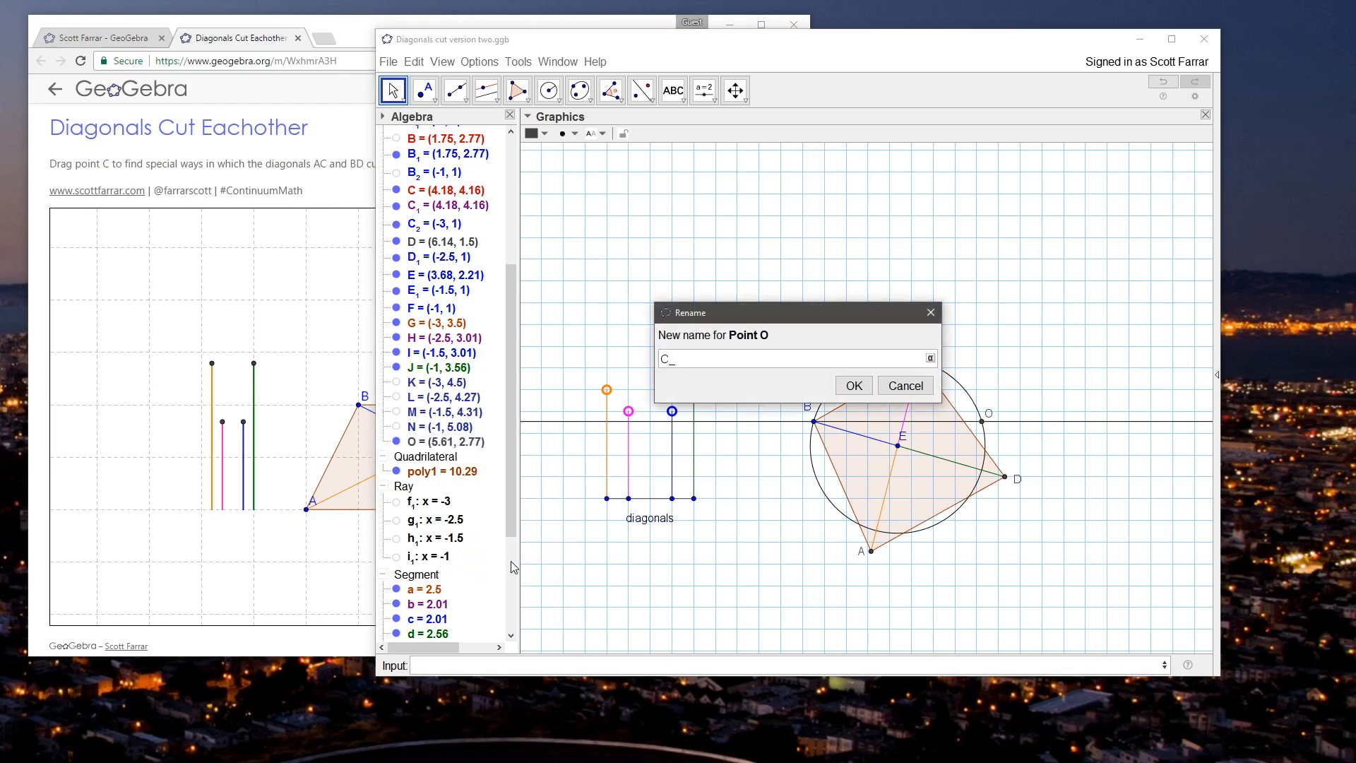
text(C_i)
key(Return)
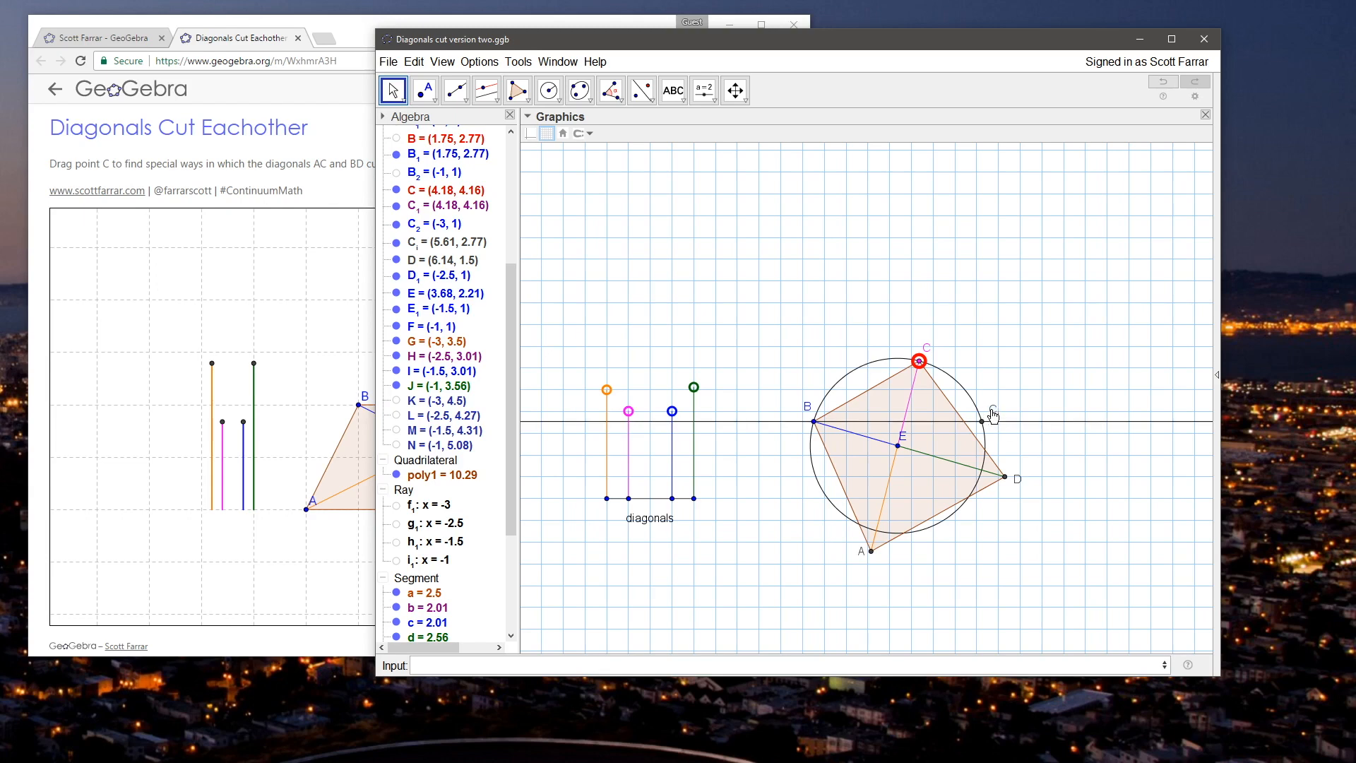
Step: Test the construction by setting segment d to 2.5, moving C to about (5.13, 4.08) and E to about (3.85, 2.54)
click(922, 365)
drag(918, 362, 962, 387)
drag(694, 387, 696, 398)
mouse_move(962, 387)
mouse_down()
mouse_move(984, 421)
mouse_move(955, 378)
mouse_up()
drag(901, 448, 906, 432)
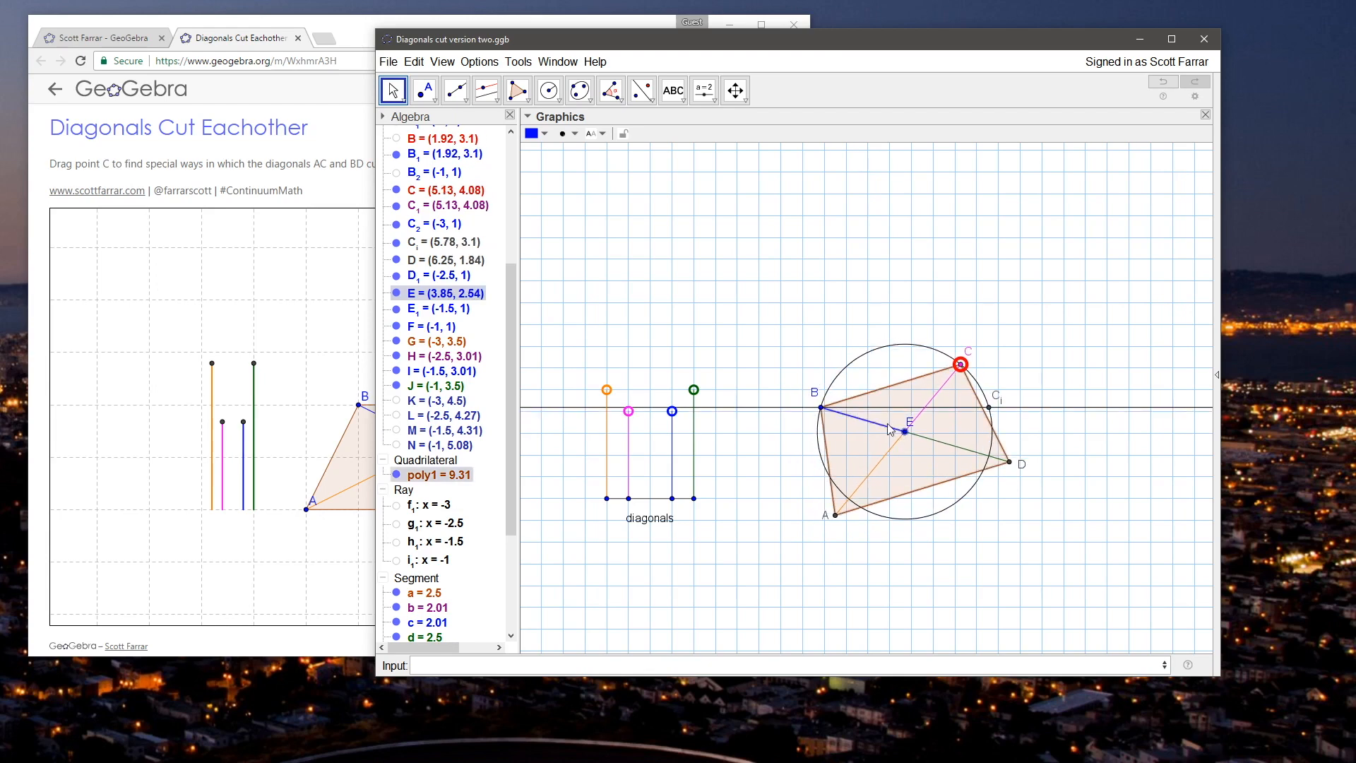
Step: Hide the circle centred at E
click(847, 327)
right_click(874, 356)
click(918, 393)
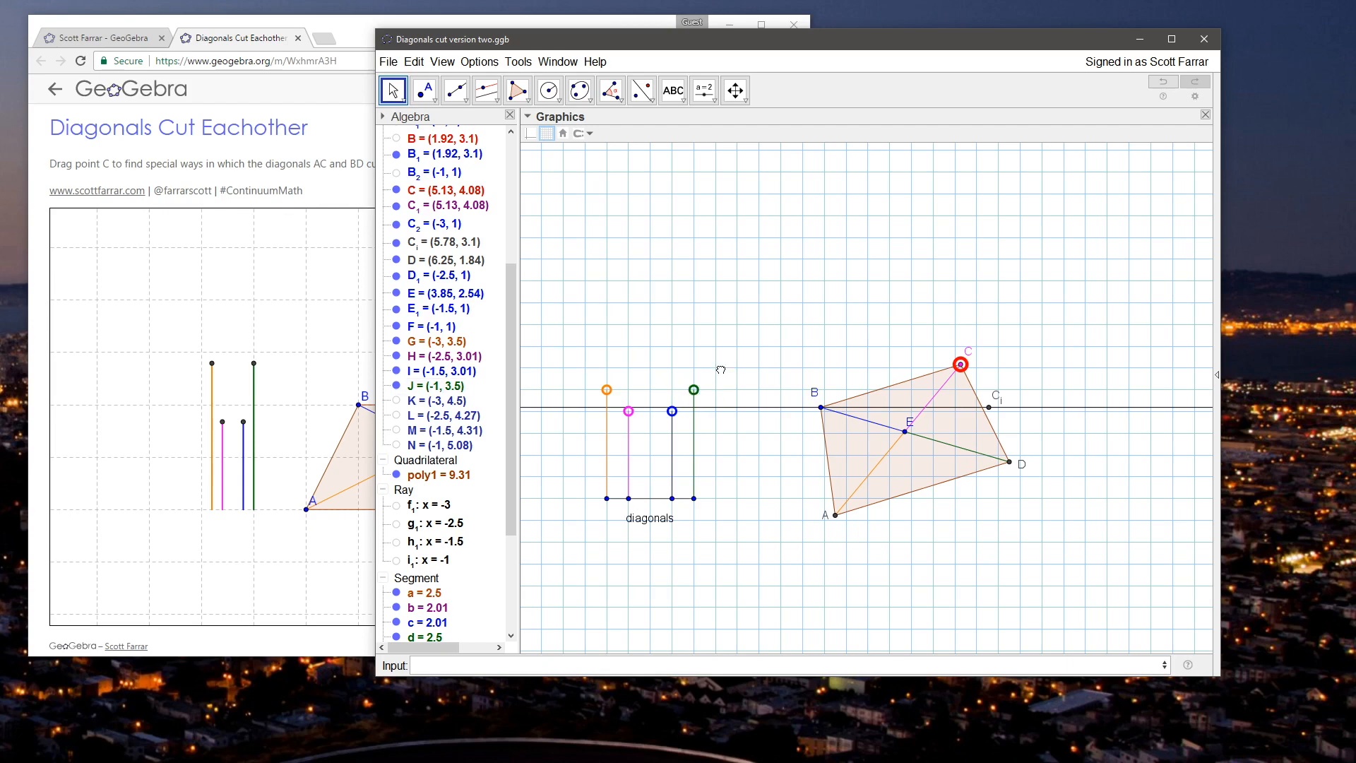
Step: Give point J, the upper end of segment d, an On Update script that sets C to C_i with SetValue[C,C_i]
right_click(700, 392)
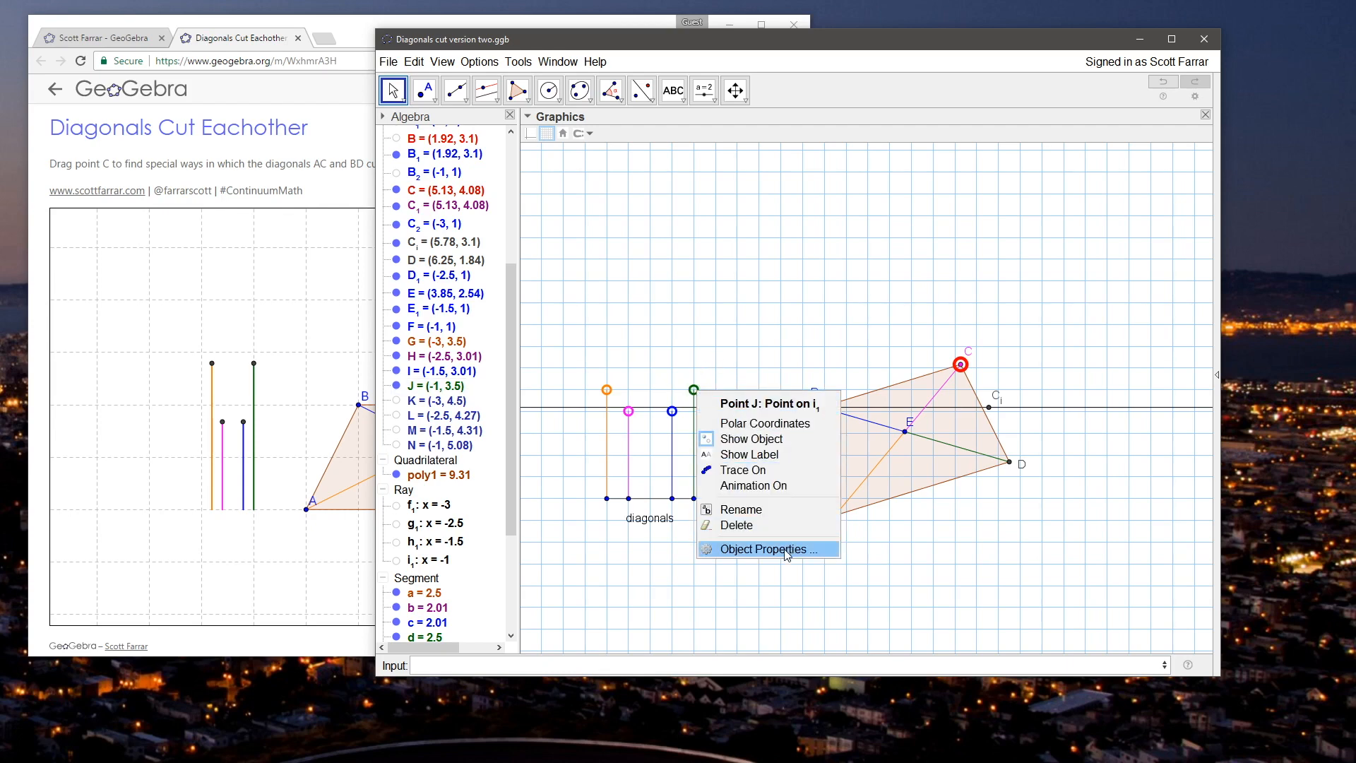
click(781, 550)
click(1112, 284)
click(962, 307)
drag(980, 248, 572, 265)
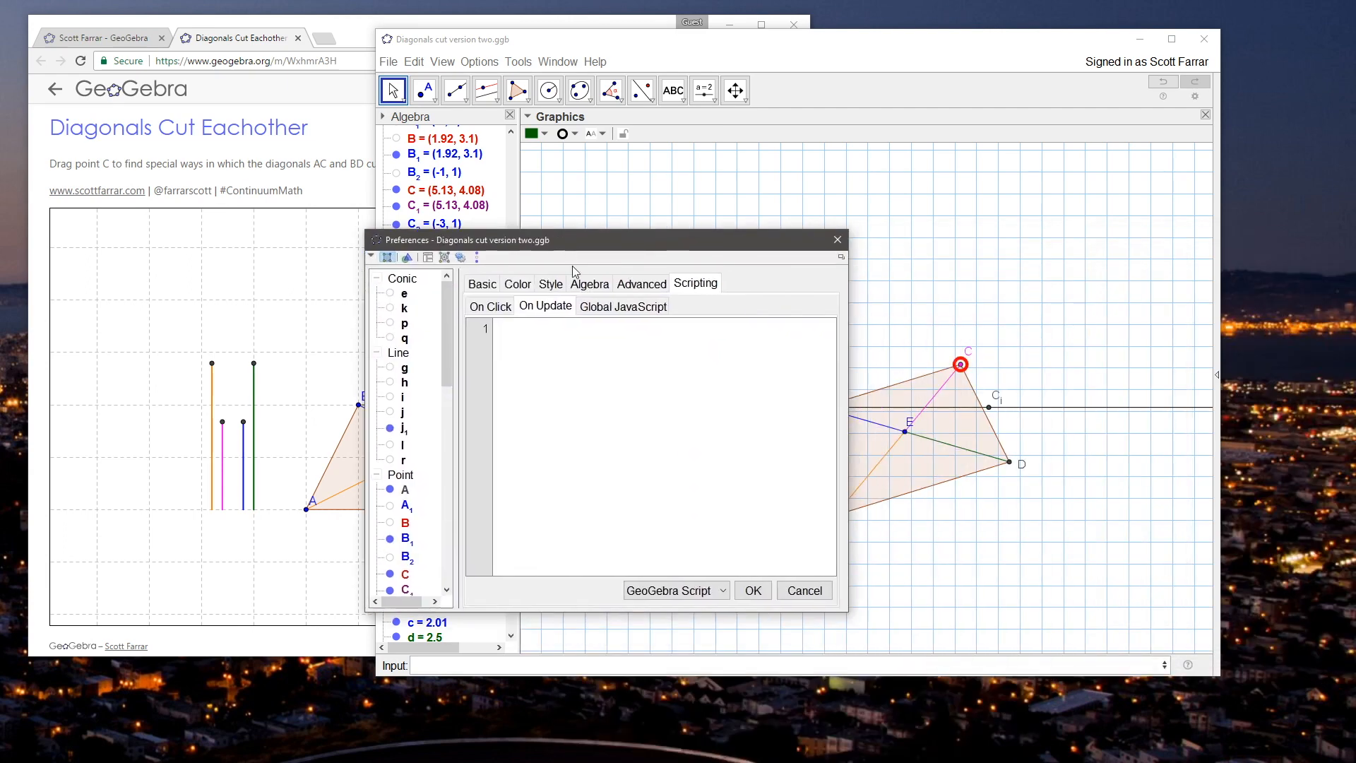
text(ue[C,C_i])
click(752, 590)
click(838, 240)
Step: Test the script by setting segment d to about 3.13, and hide point C_i and the horizontal line through B
drag(694, 390, 695, 362)
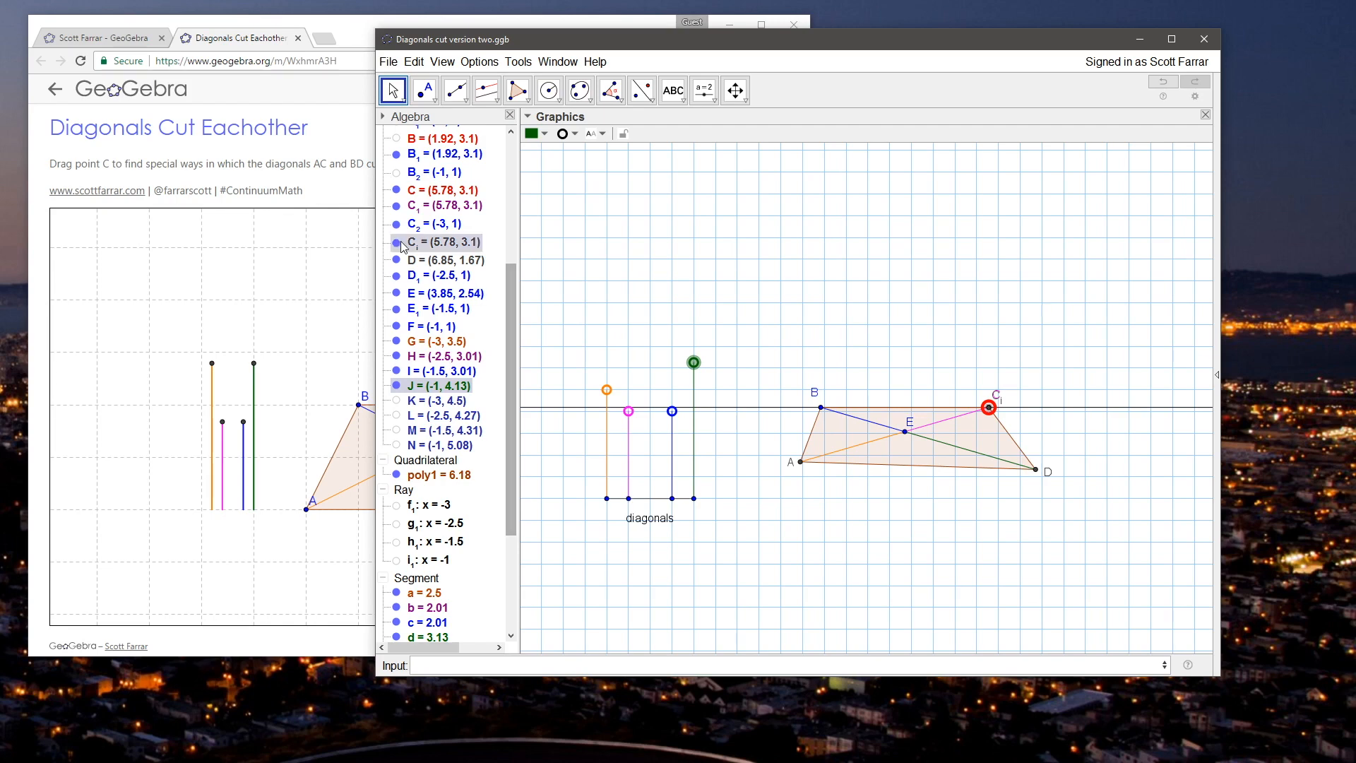
right_click(751, 408)
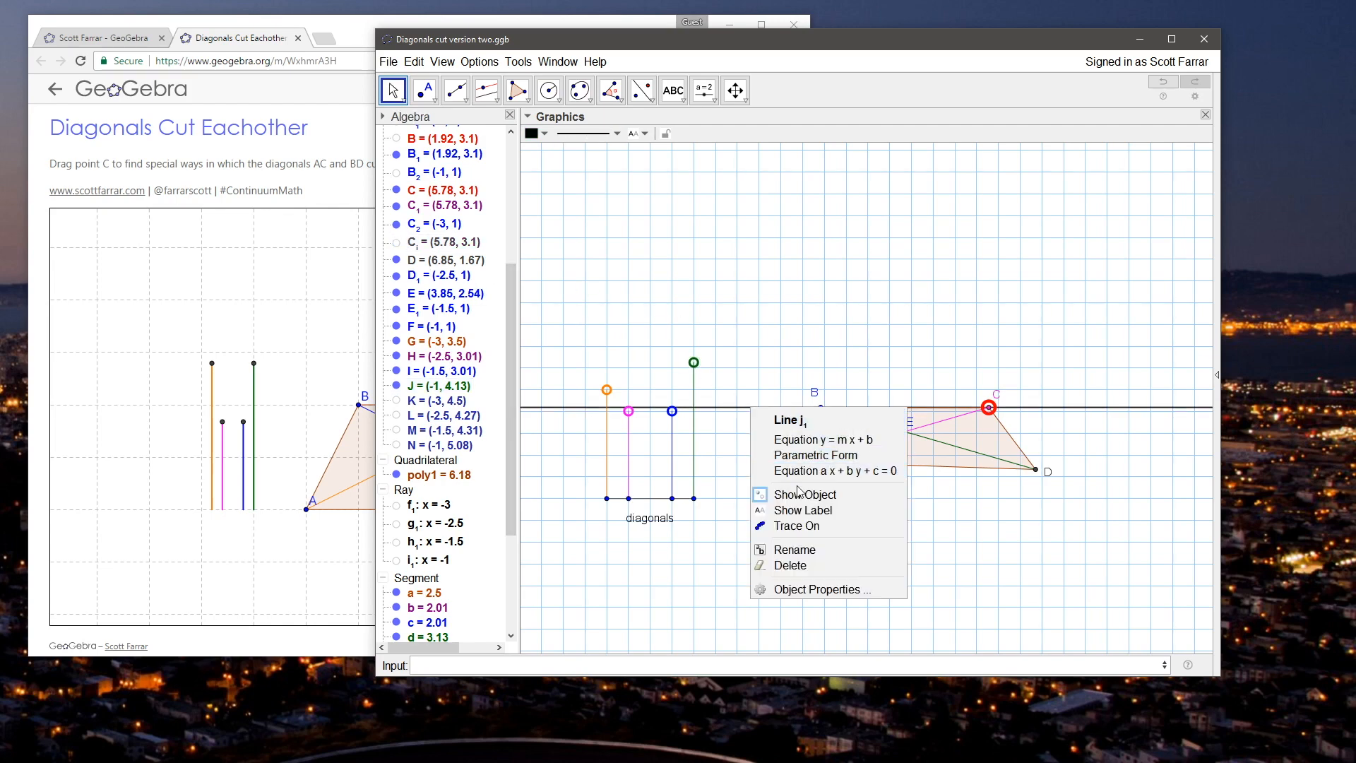
click(805, 495)
Step: Test the script again by moving C off the horizontal, setting segment d to about 4.6, and moving C to about (5.69, 3.33)
drag(988, 408, 947, 363)
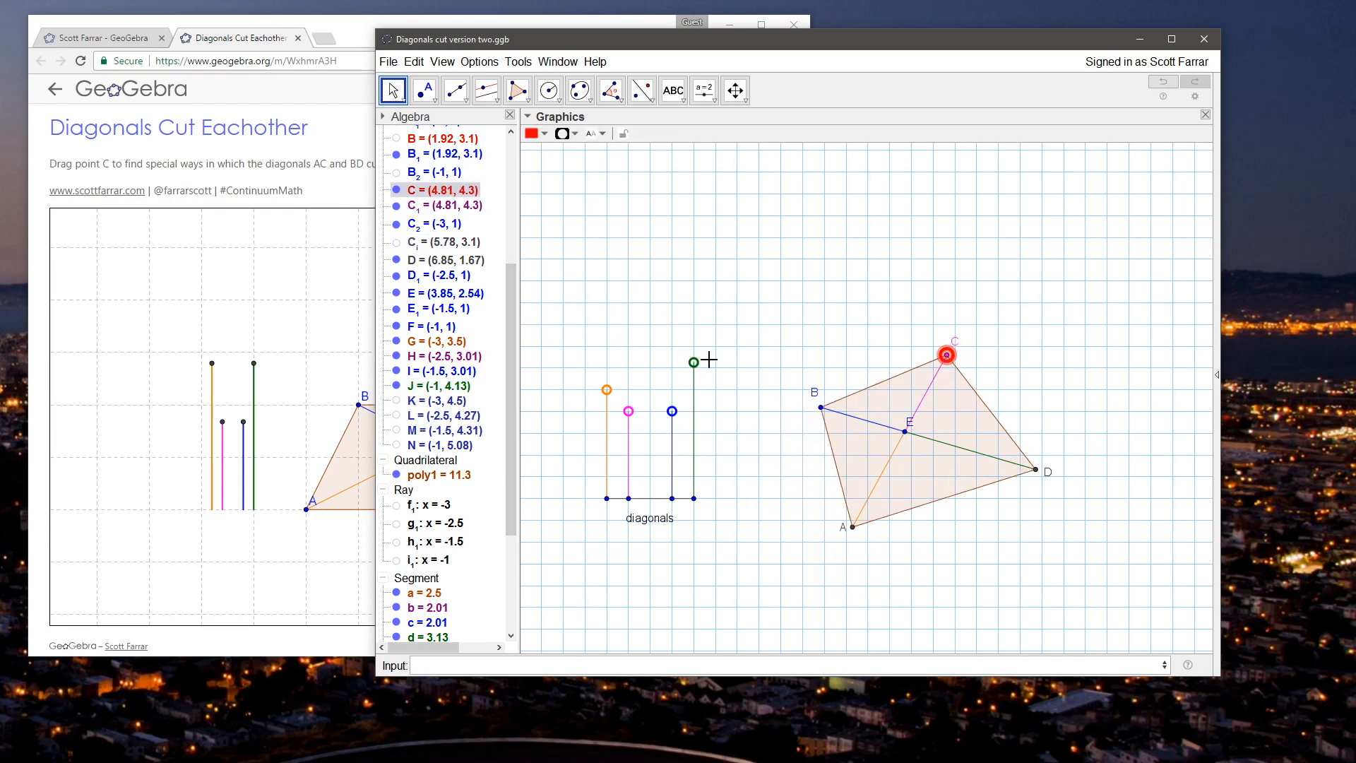
drag(699, 366, 707, 305)
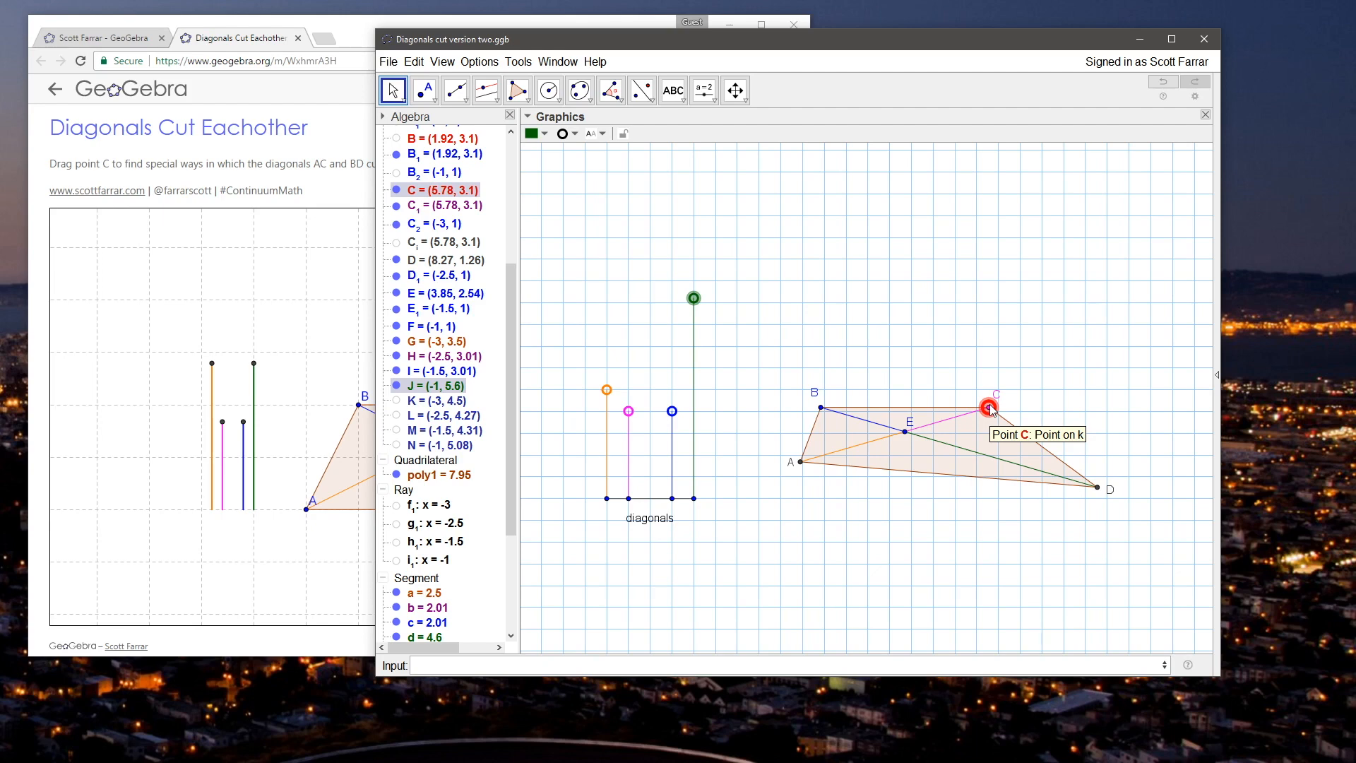
mouse_move(991, 410)
mouse_down()
mouse_move(966, 359)
mouse_move(993, 396)
mouse_up()
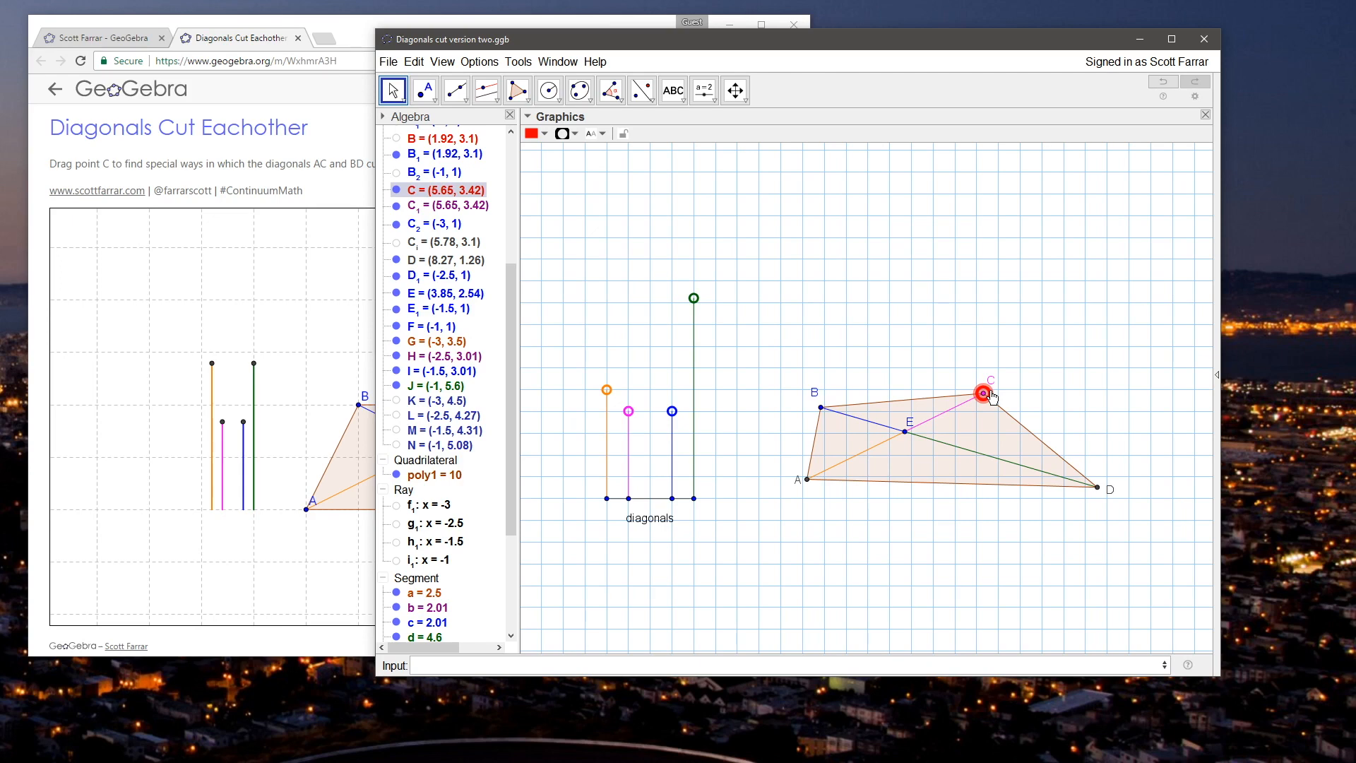
drag(993, 397, 999, 401)
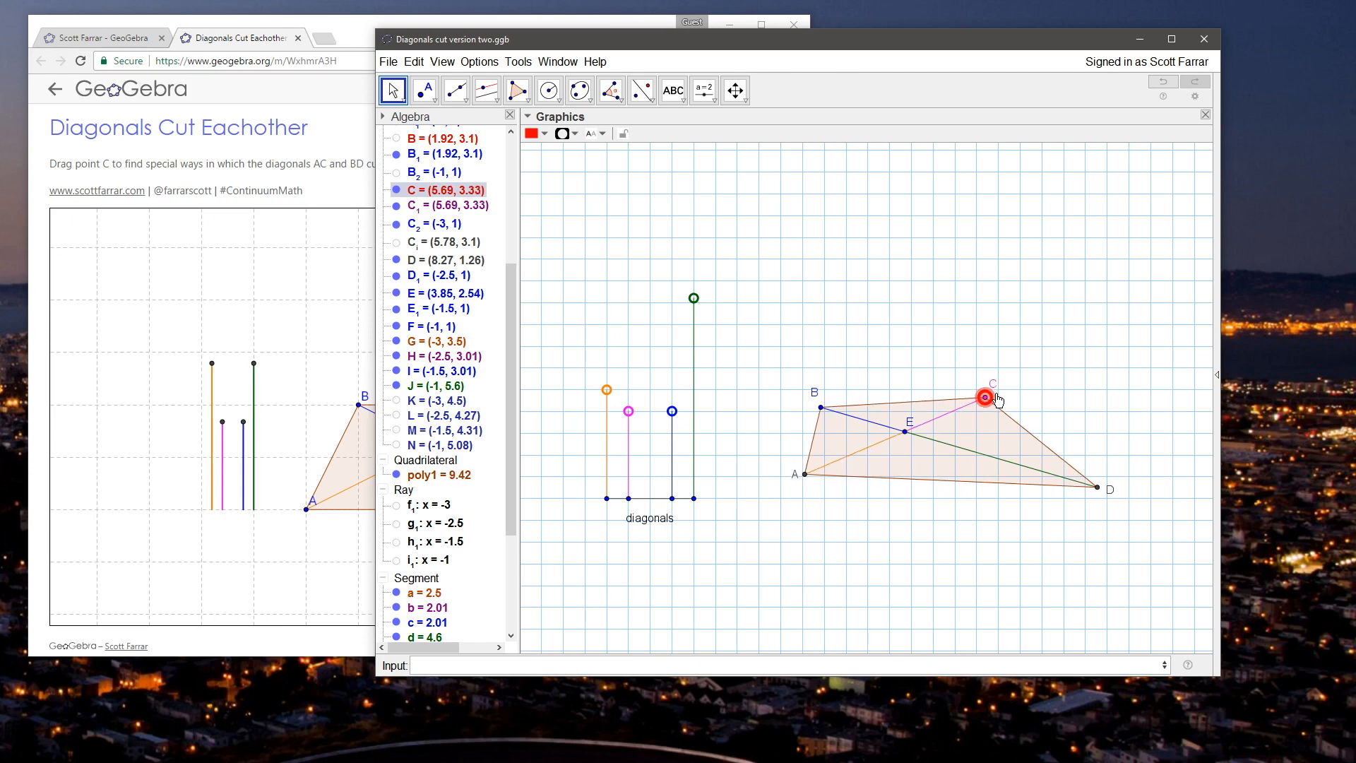
click(950, 346)
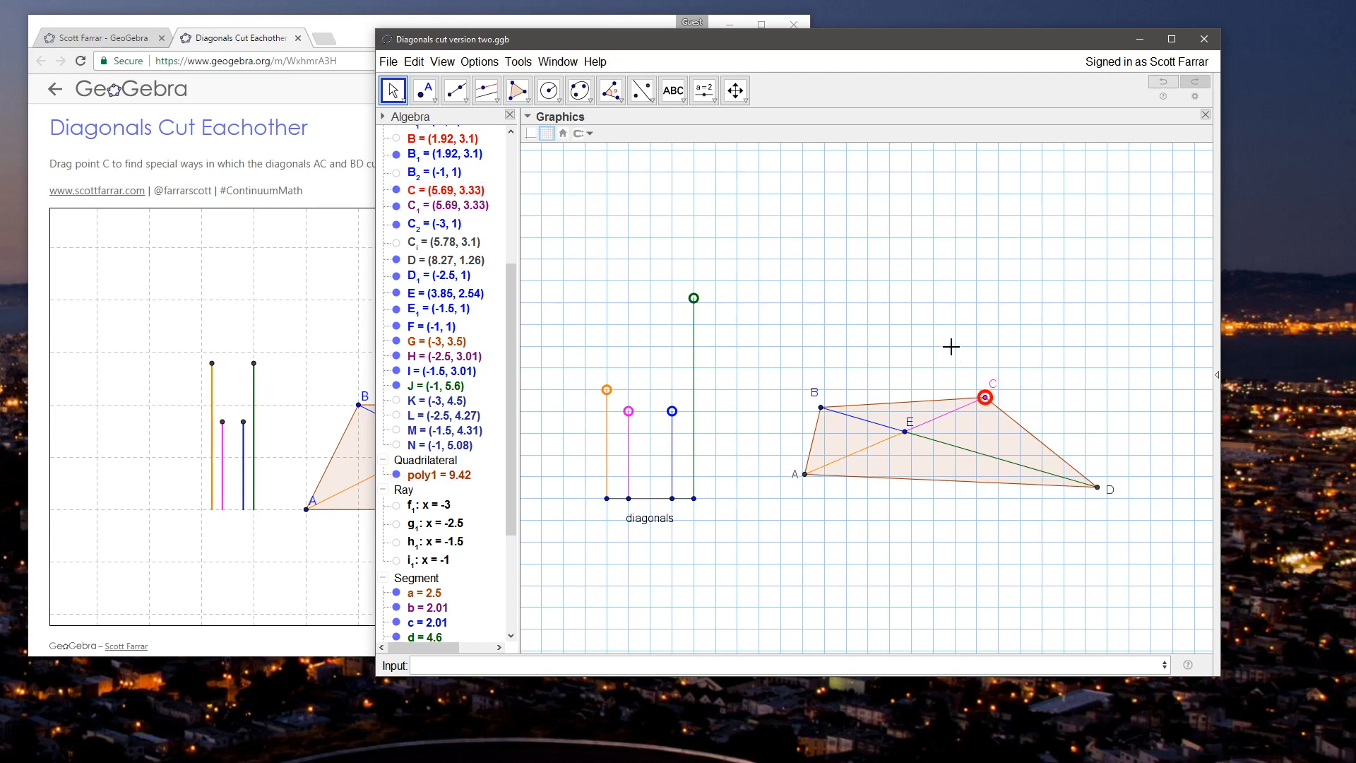
Step: Show circle p and point C_i again and move C to about (5.09, 4.11)
drag(511, 295, 512, 168)
click(397, 178)
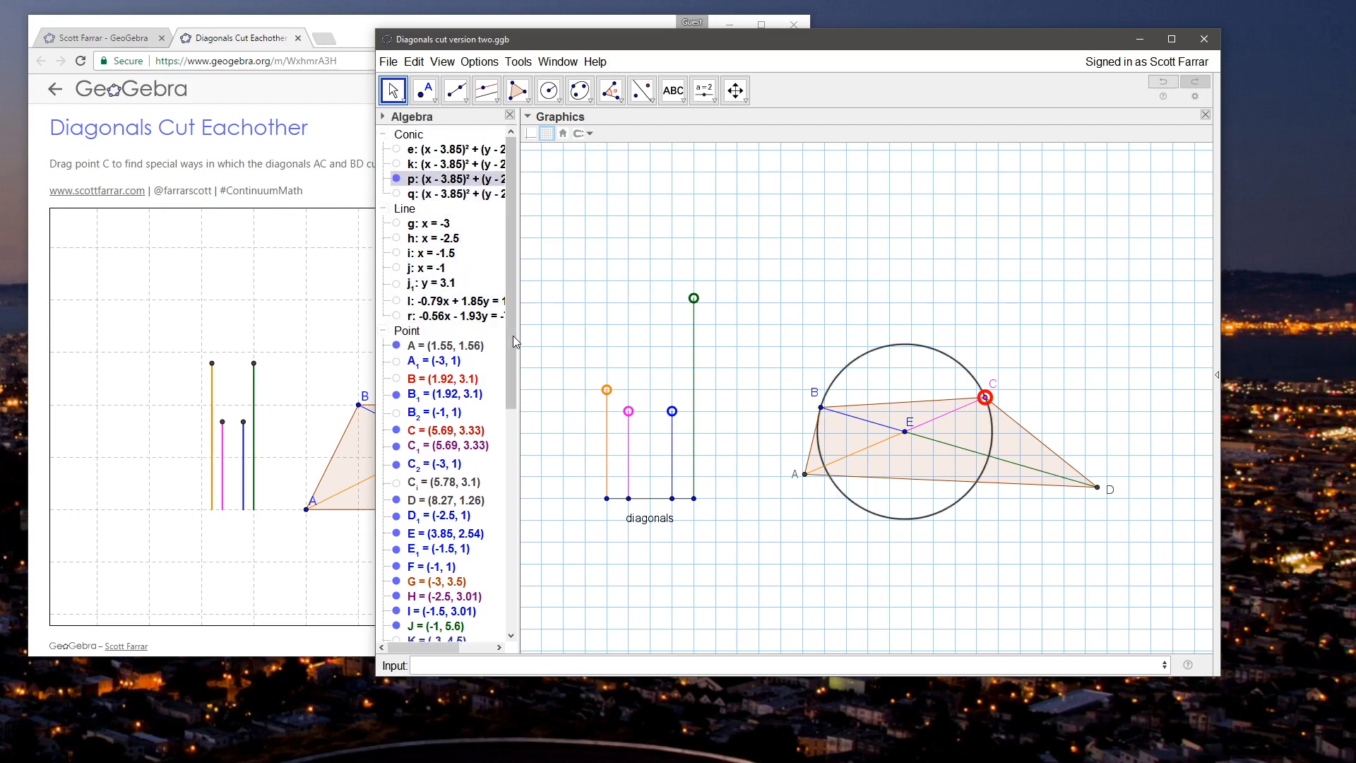
drag(513, 336, 510, 382)
click(396, 393)
drag(985, 396, 959, 363)
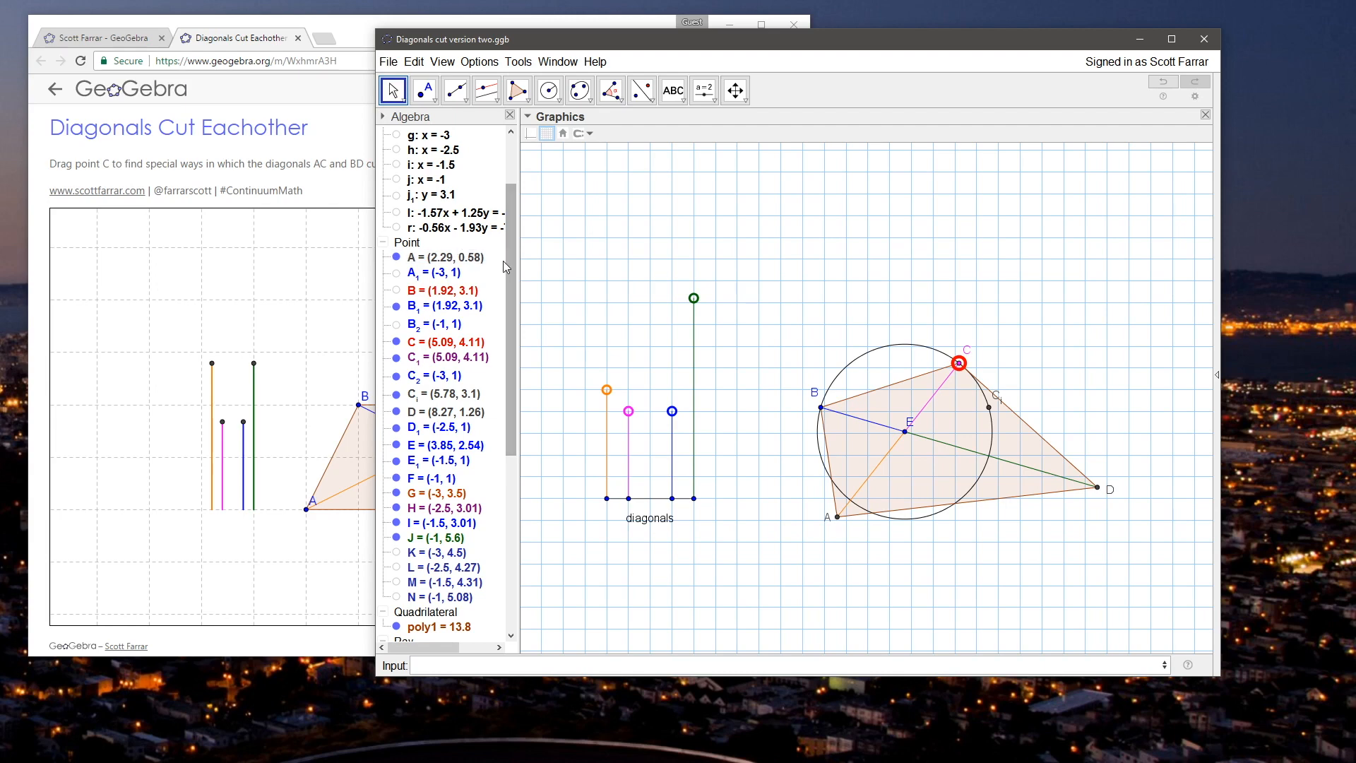
Step: Show the horizontal line through B again and move C to about (4.59, 4.41)
drag(510, 260, 511, 433)
scroll(494, 495, up, 10)
click(396, 299)
click(397, 299)
click(397, 282)
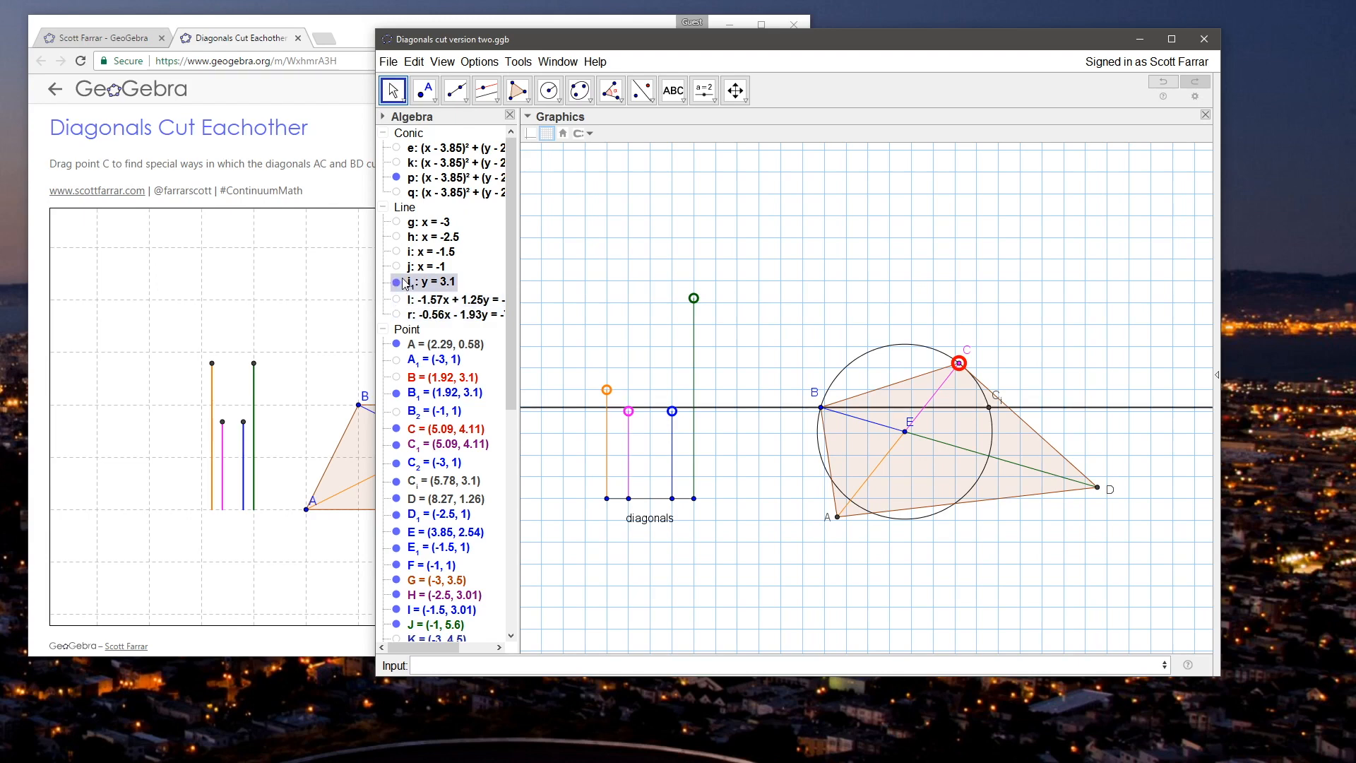
click(960, 365)
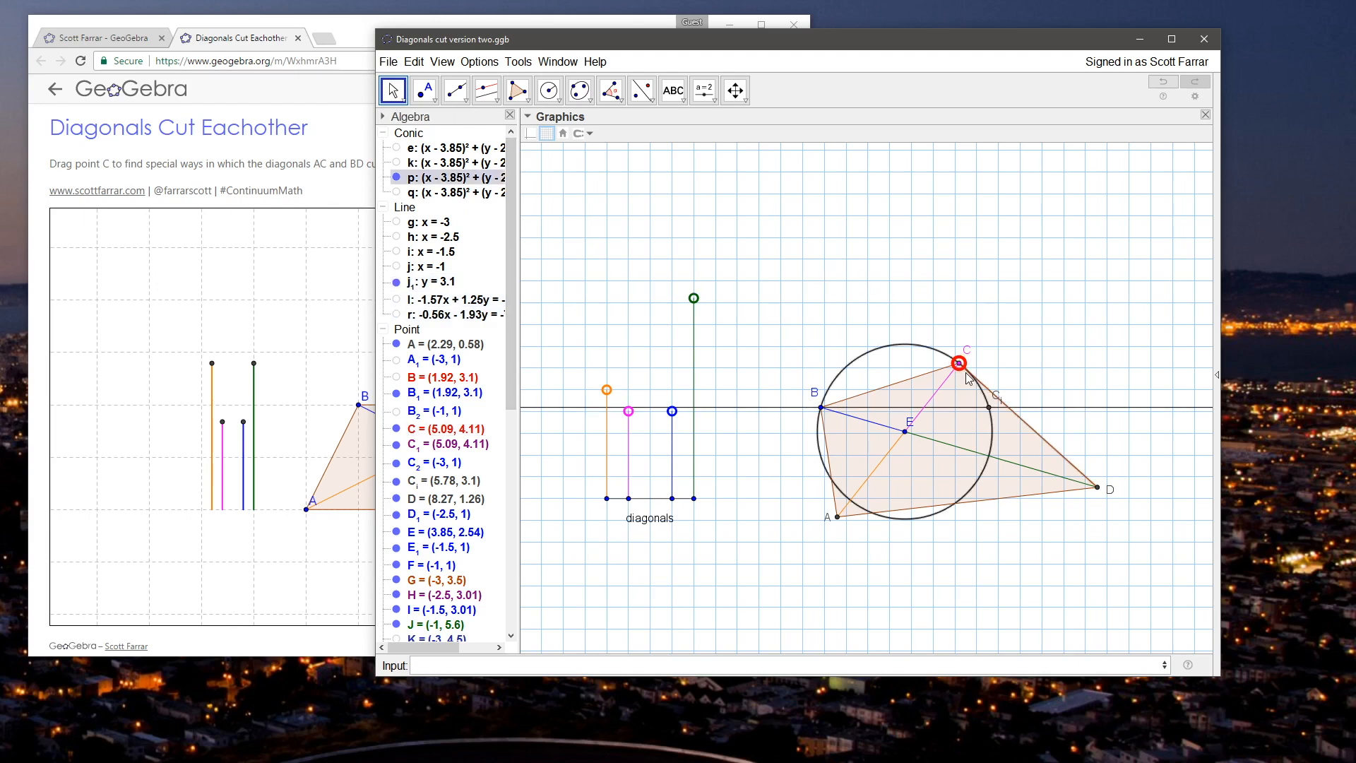
drag(966, 372, 937, 350)
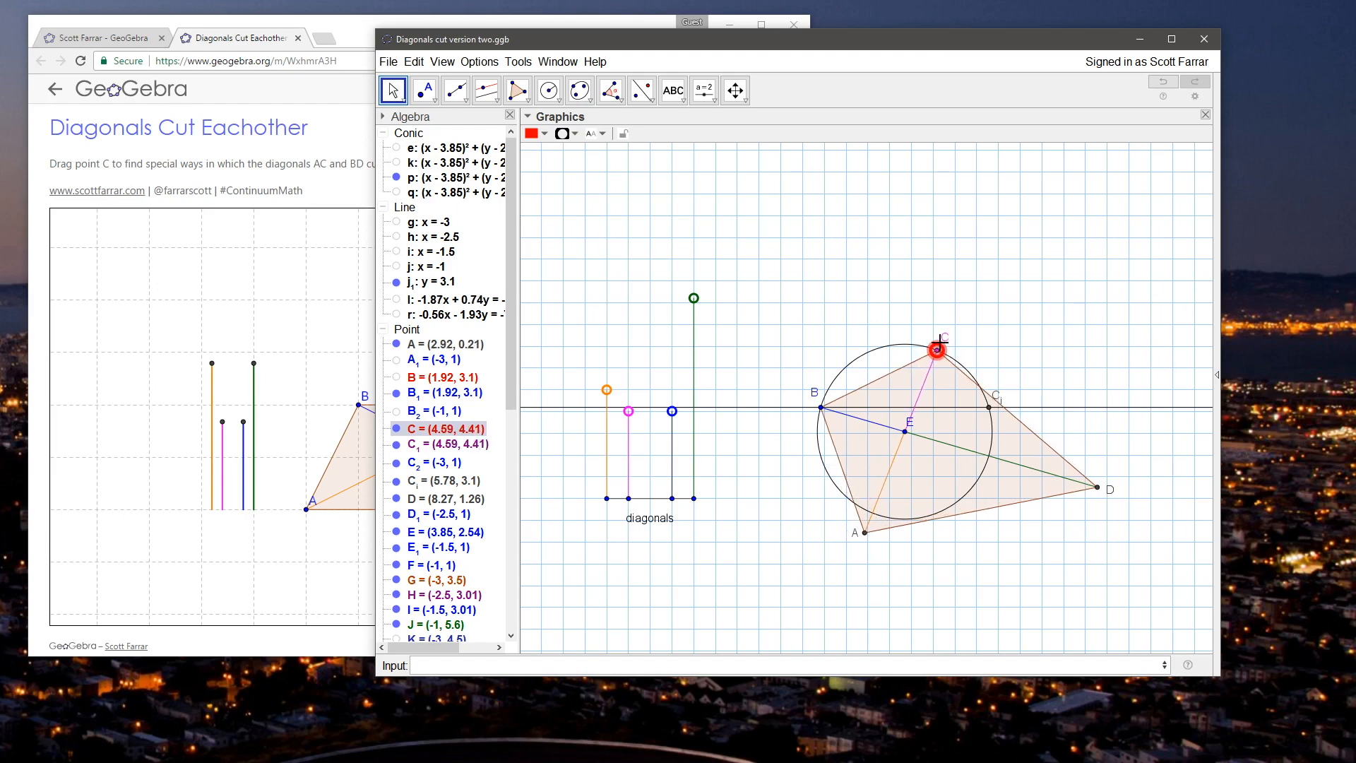
Step: Create the angle from C_i to C with its vertex at E
click(618, 100)
click(989, 408)
click(905, 431)
click(937, 351)
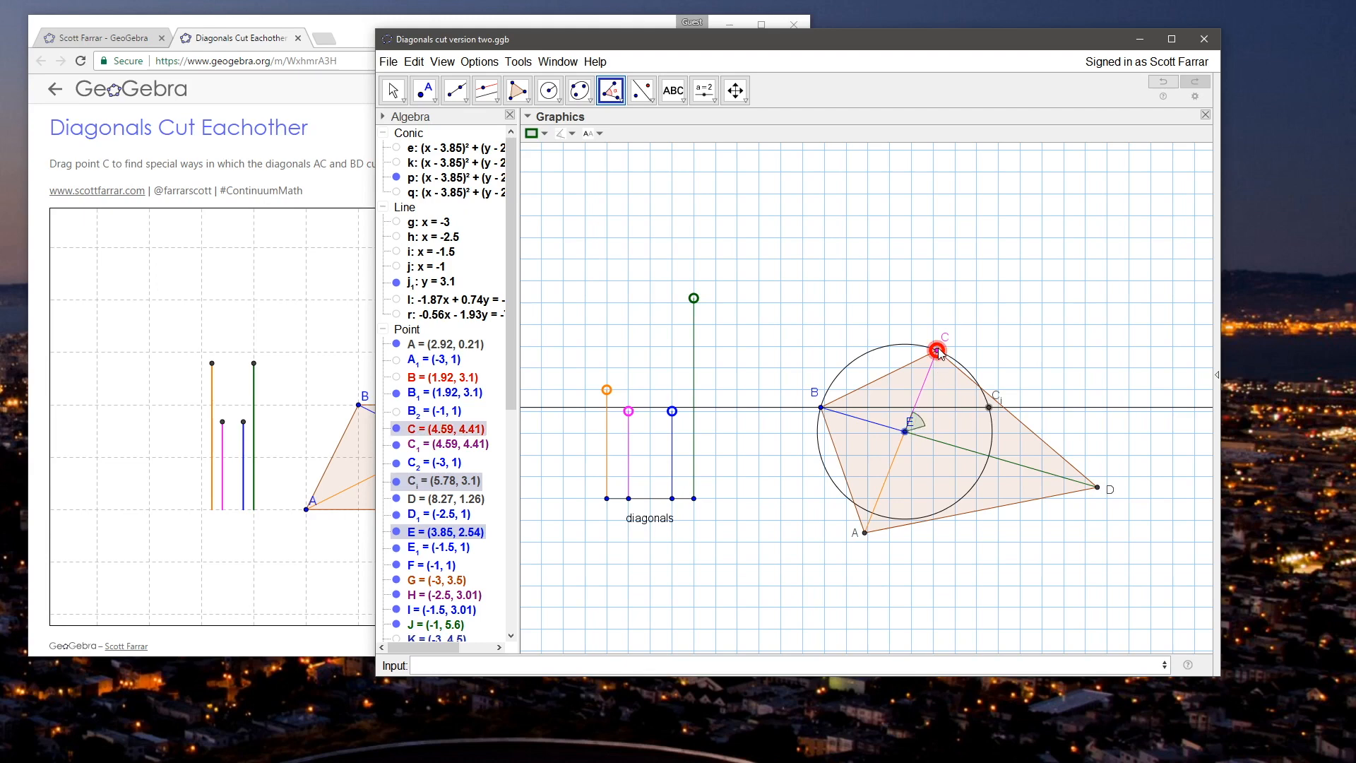
click(937, 351)
click(393, 90)
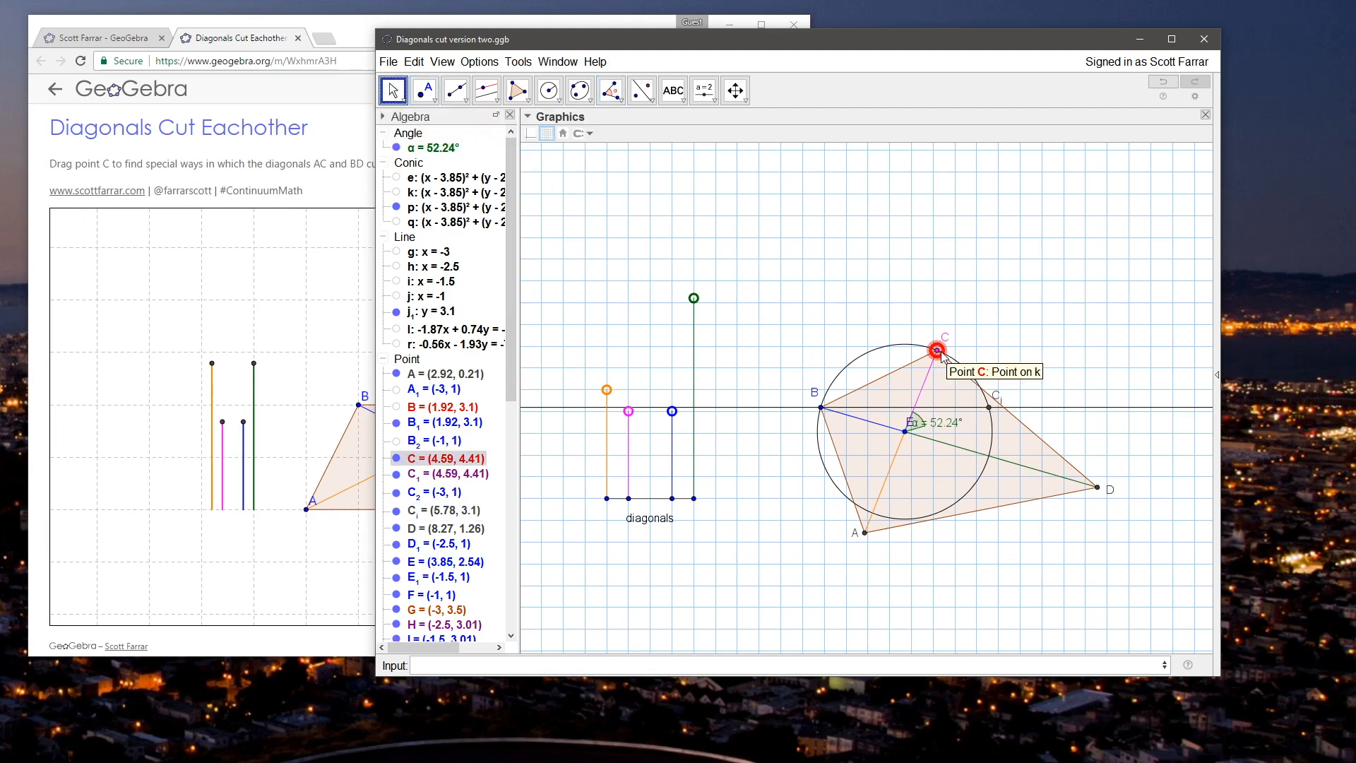
click(628, 659)
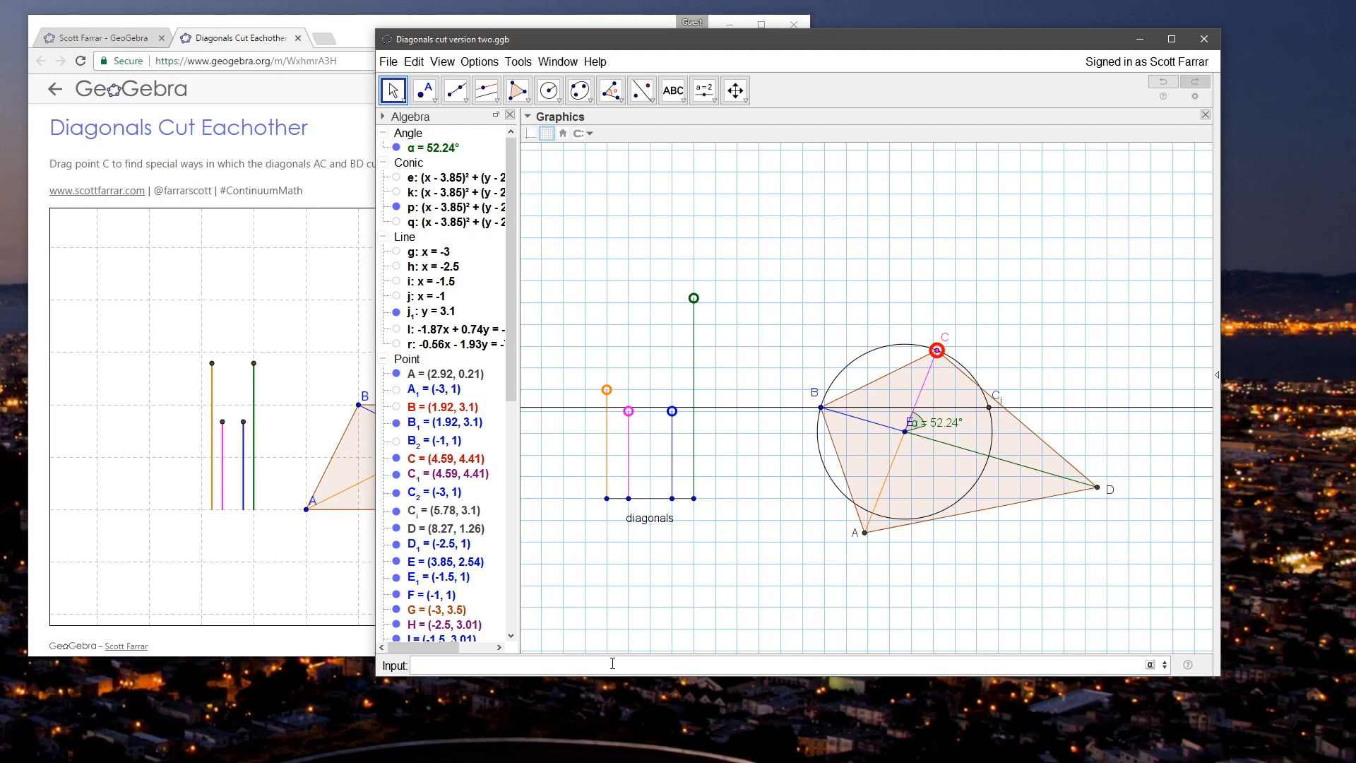
text(rotate)
key(Return)
text(C_i)
key(Tab)
key(Left)
key(Left)
key(Left)
key(BackSpace)
text(i)
key(Tab)
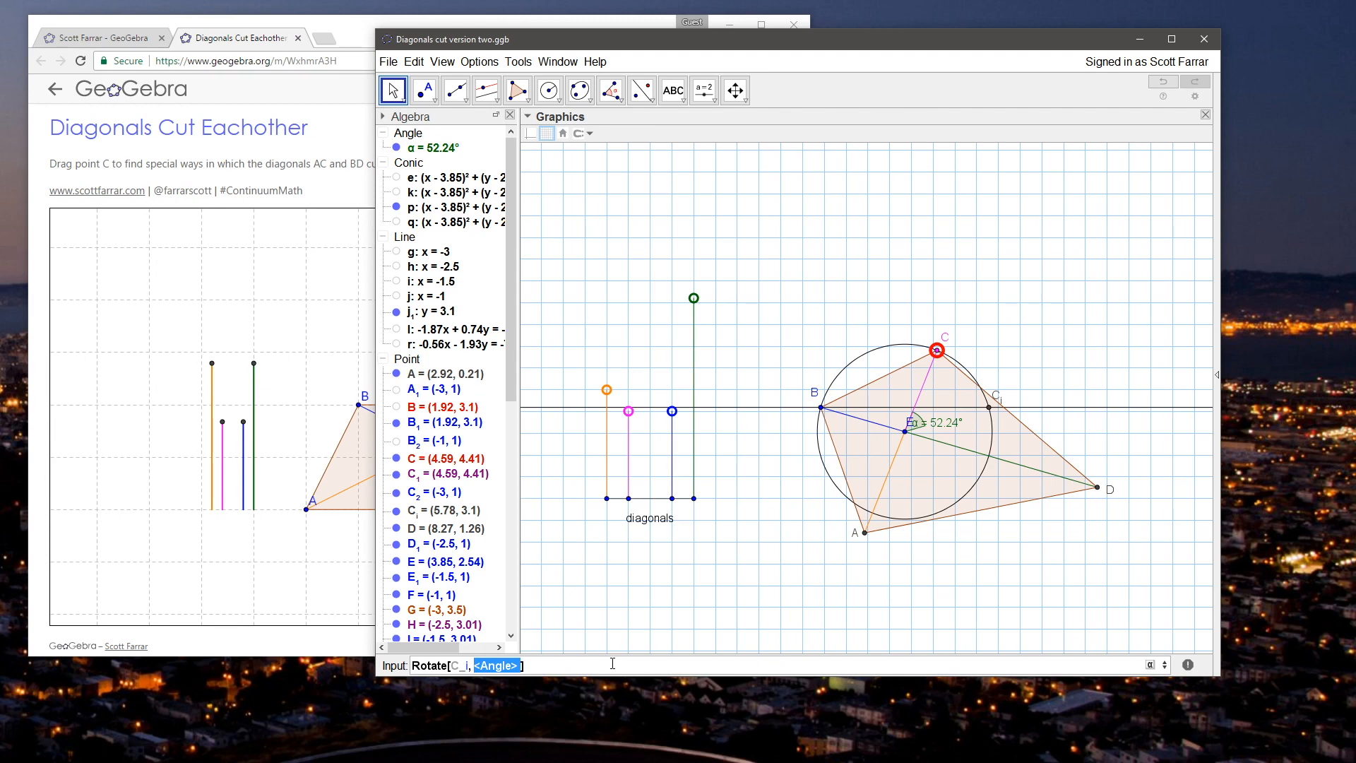
key(End)
key(shift+Home)
key(BackSpace)
Step: Start a new angle slider in the empty area above the quadrilateral and name it Crotate
click(704, 91)
click(709, 94)
click(720, 120)
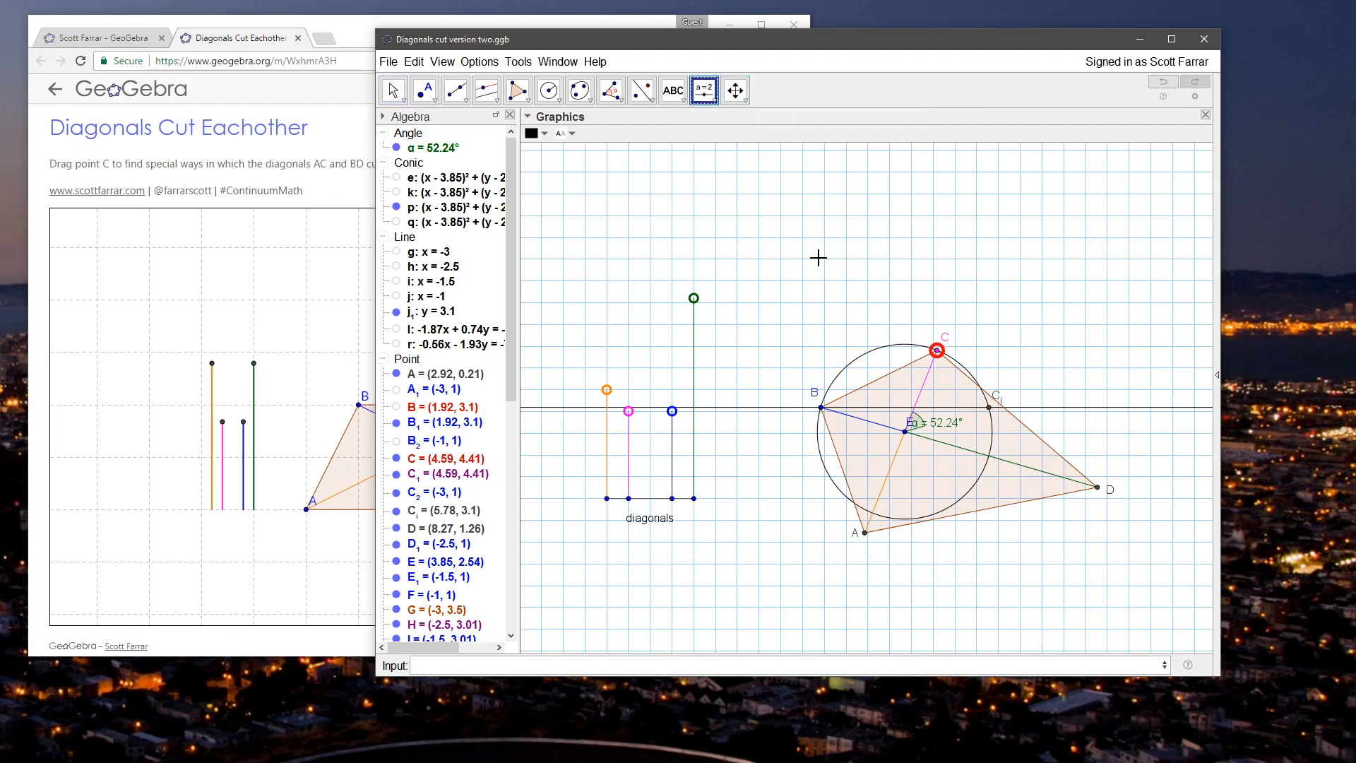
click(820, 223)
click(658, 316)
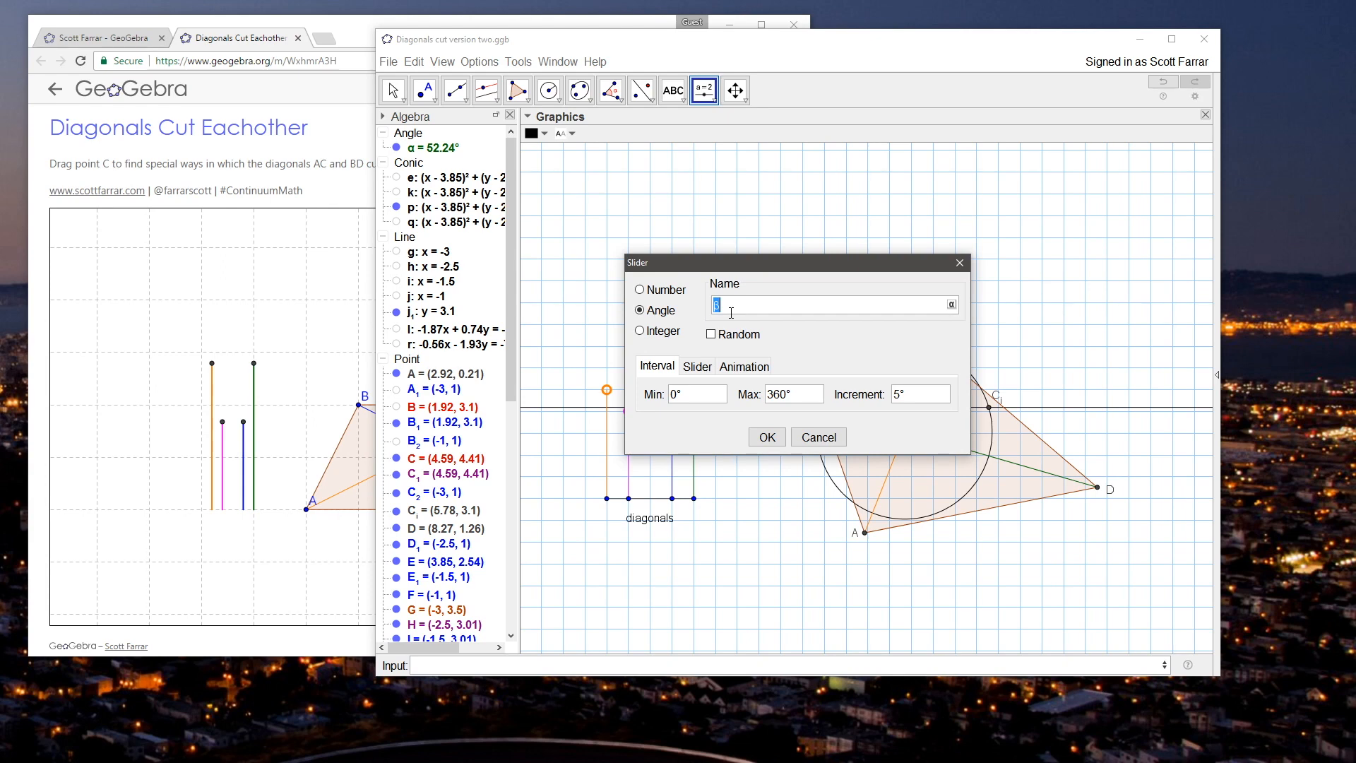
drag(785, 262, 611, 256)
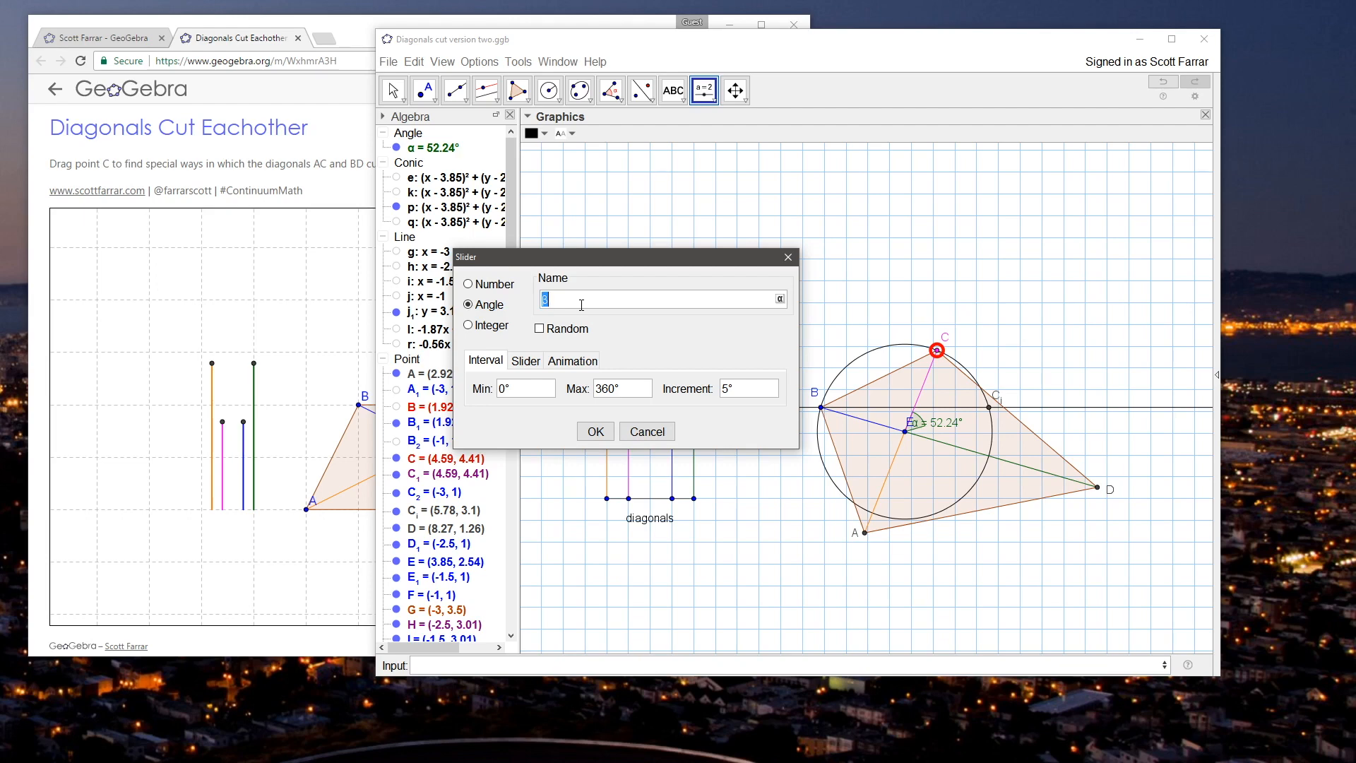
text(Crotate)
click(550, 301)
key(Delete)
text(R)
key(BackSpace)
text(r)
key(Delete)
text(c)
key(Delete)
text(R)
key(BackSpace)
text(C)
key(BackSpace)
text(r)
Step: Clear the maximum value of the Crotate slider
click(611, 390)
drag(613, 394, 583, 399)
key(Left)
key(Delete)
key(Delete)
key(BackSpace)
key(BackSpace)
text(al)
key(BackSpace)
key(BackSpace)
Step: Insert an α symbol in the input bar, copy it as the slider's maximum, and clear the input bar
click(1163, 665)
click(1192, 666)
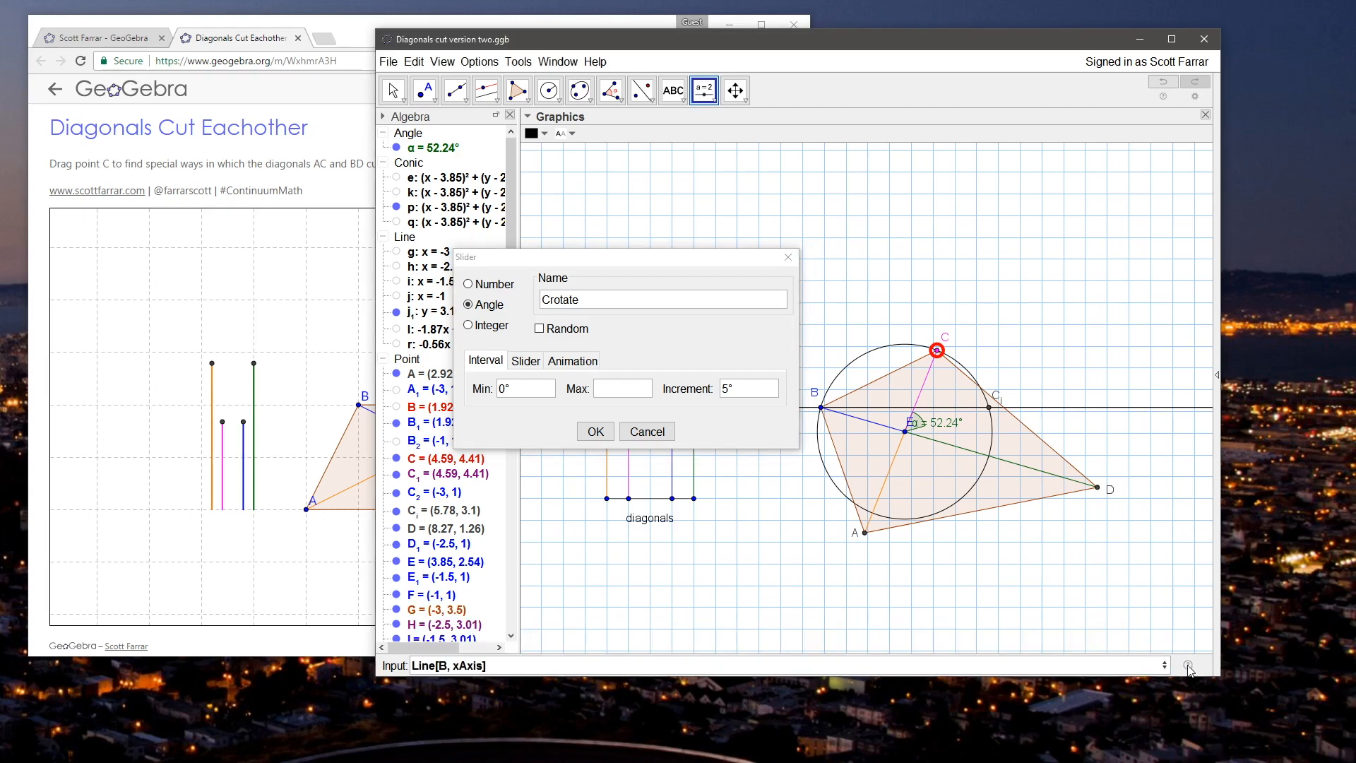
click(1138, 666)
drag(491, 665, 404, 665)
key(BackSpace)
text(alpha)
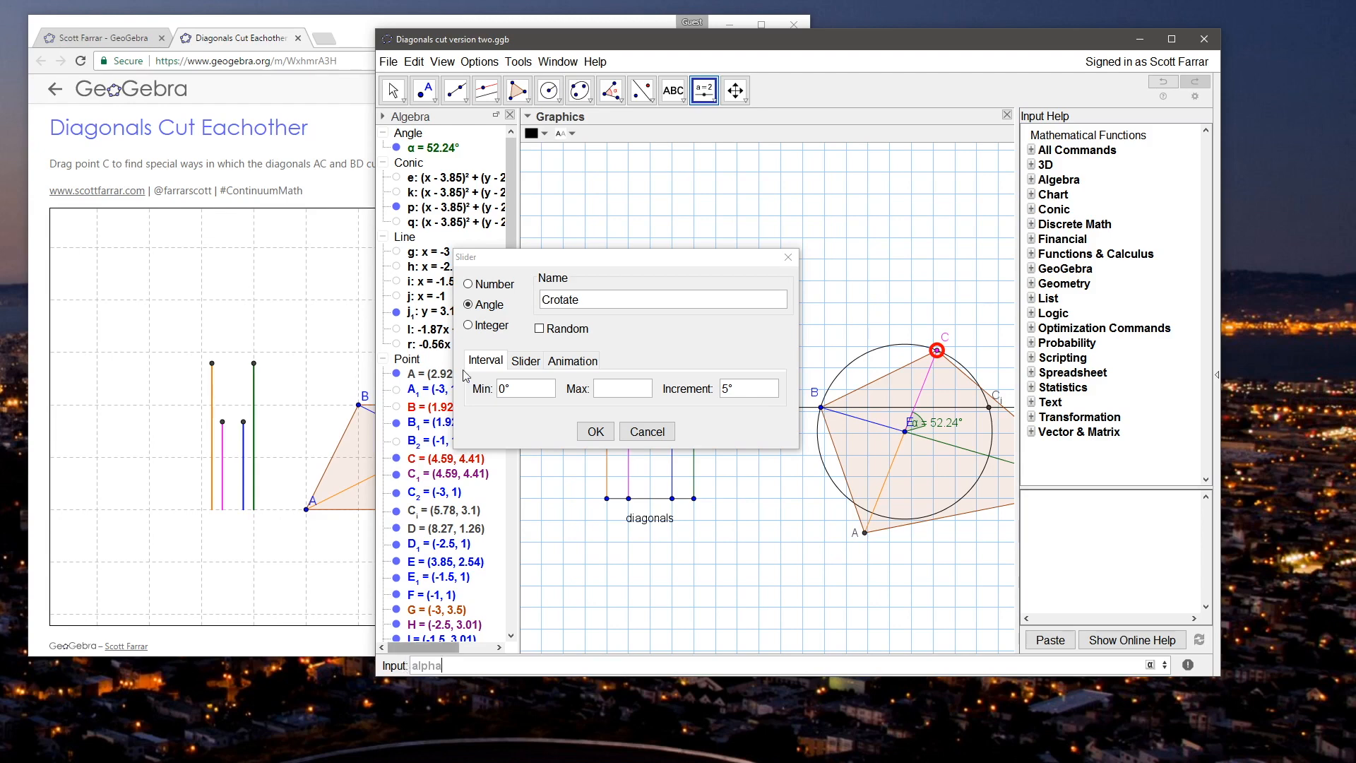
click(1149, 665)
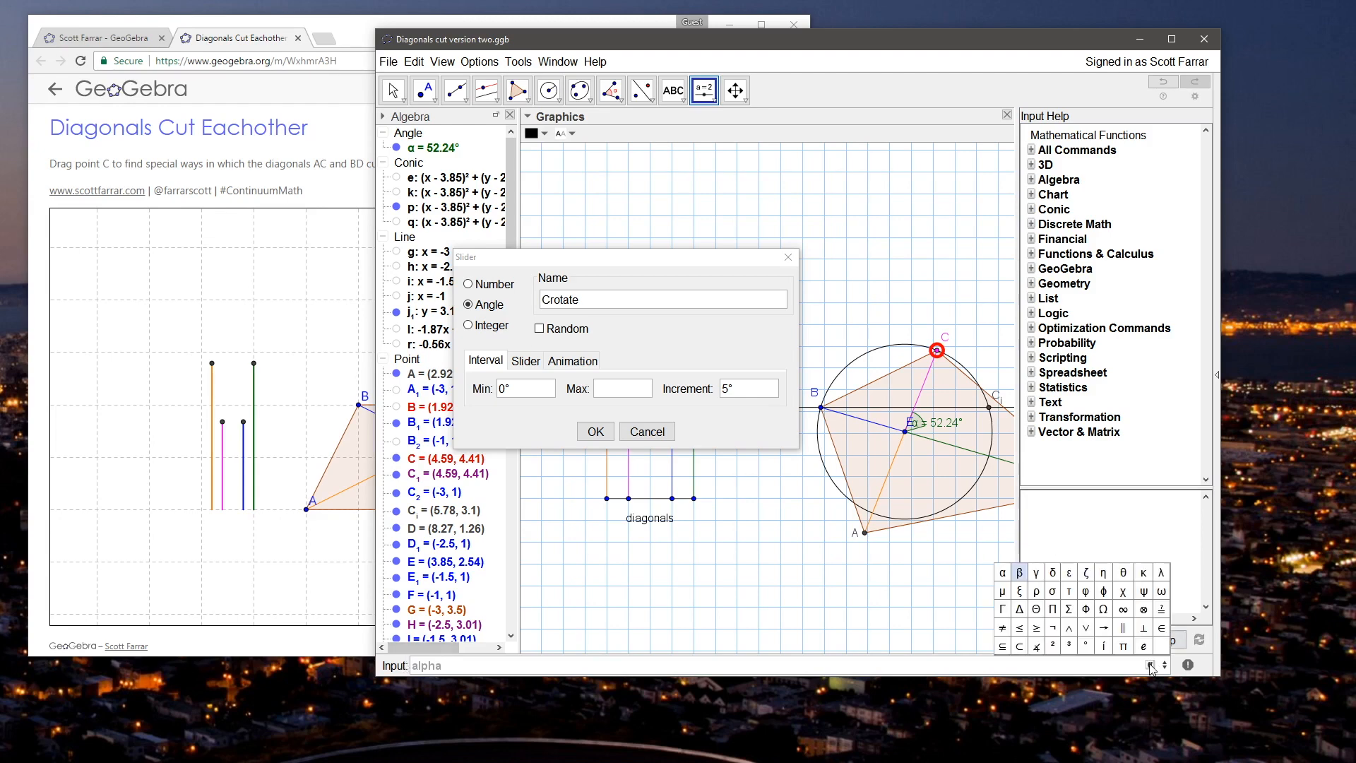
click(1002, 572)
key(shift+Left)
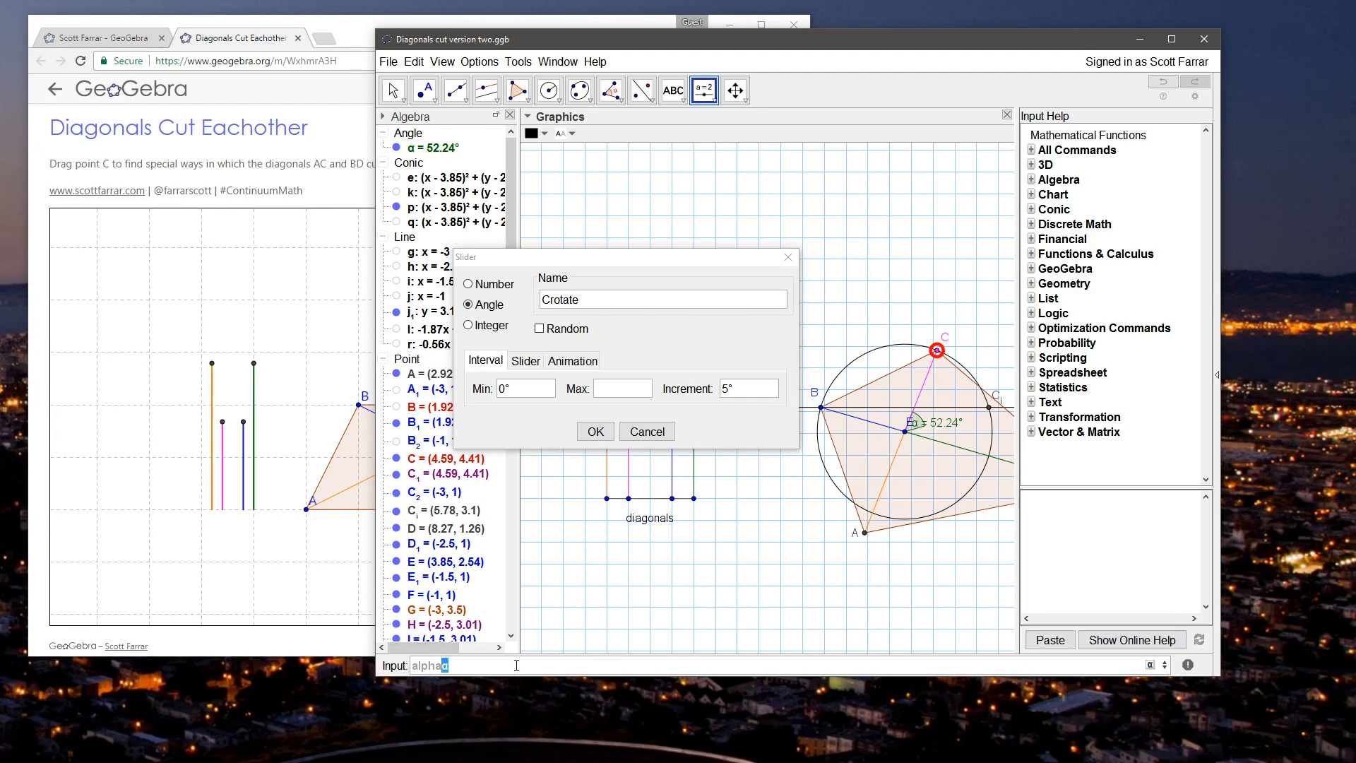
click(635, 393)
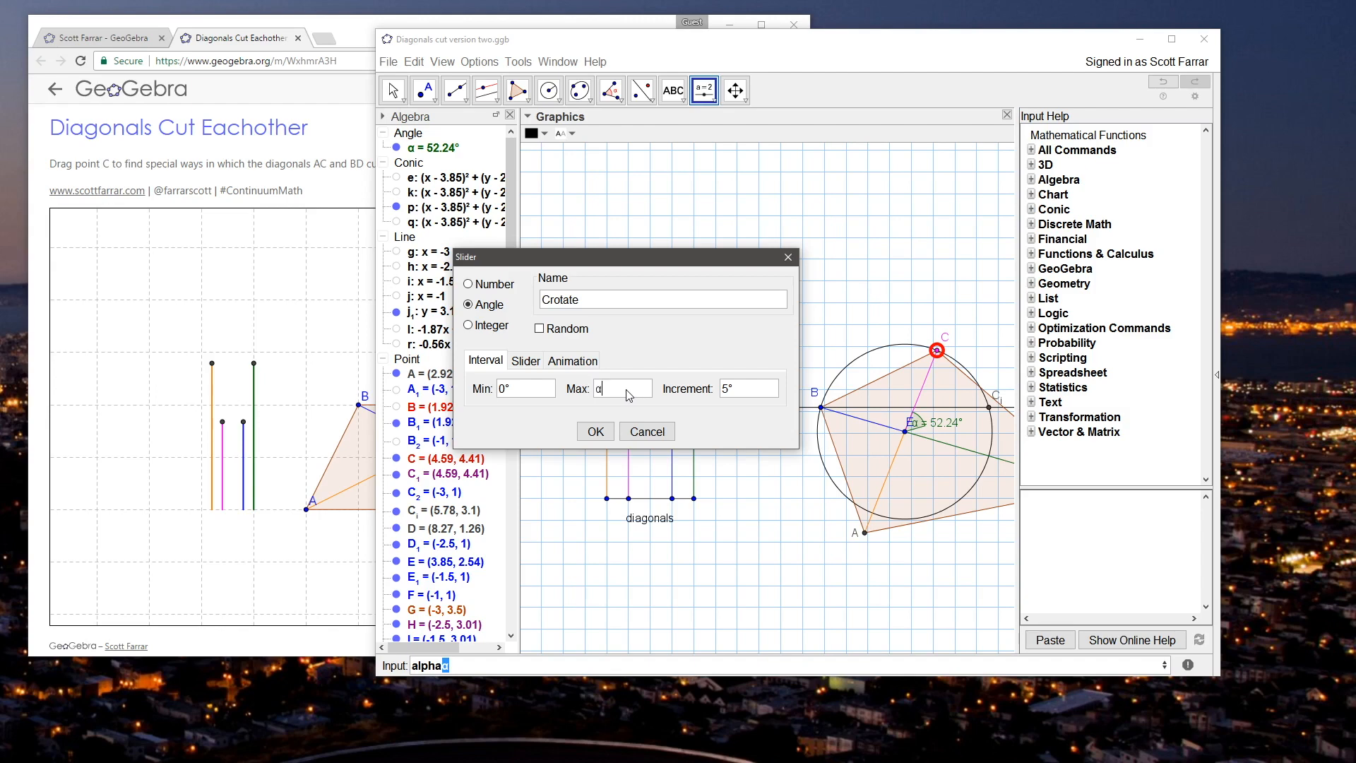
drag(477, 664, 393, 660)
key(BackSpace)
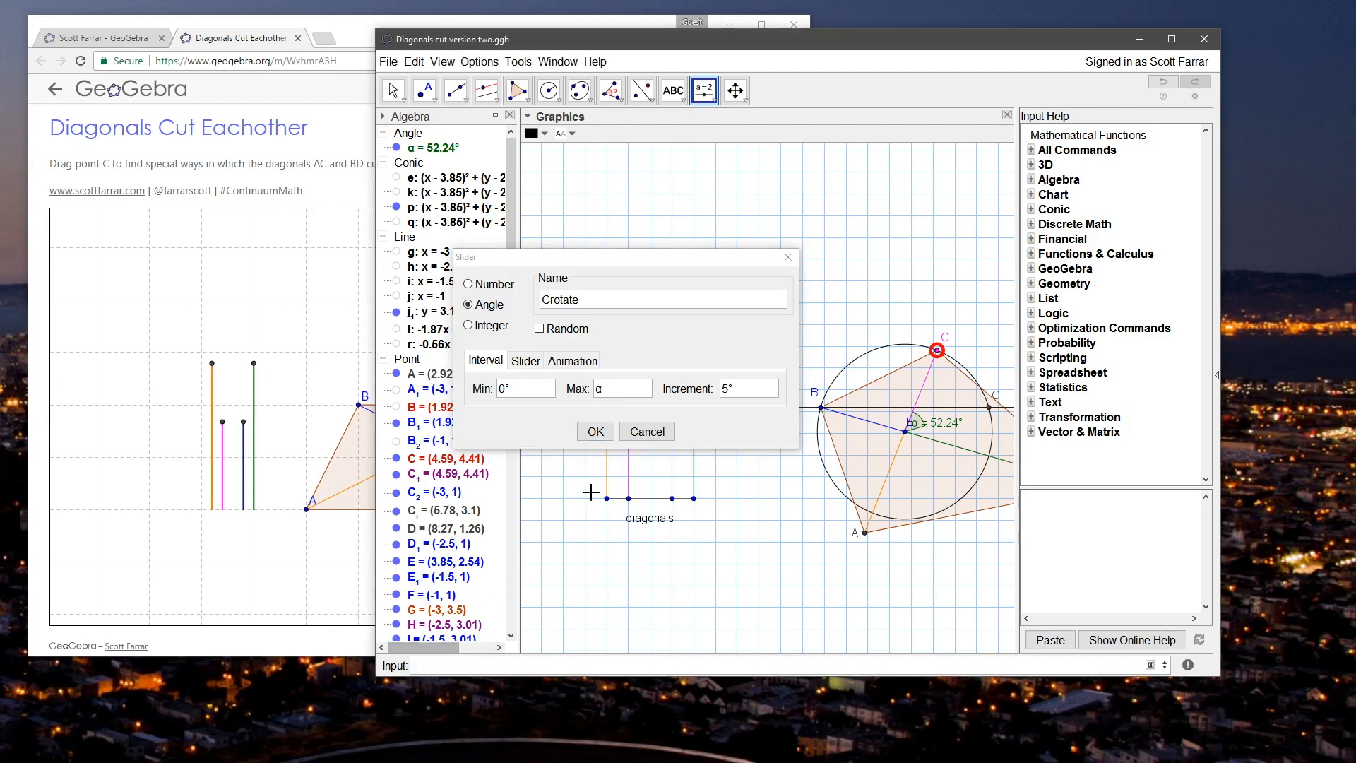
click(625, 390)
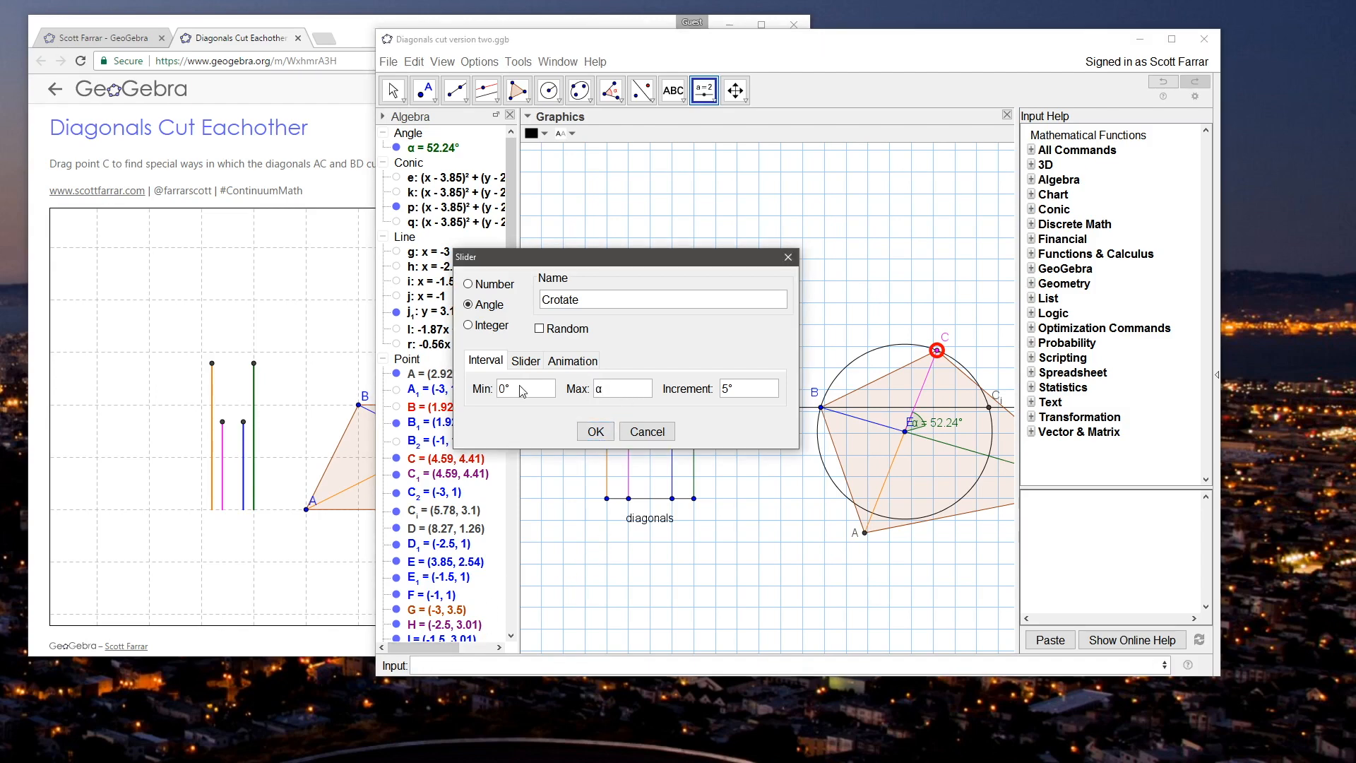
Step: Set the slider's increment to 1° and create the Crotate slider
click(737, 391)
drag(728, 390, 721, 391)
text(1)
click(595, 432)
key(Escape)
Step: Test the slider's range by setting Crotate to 52° and moving C to about (3.56, 4.53)
drag(893, 299, 786, 289)
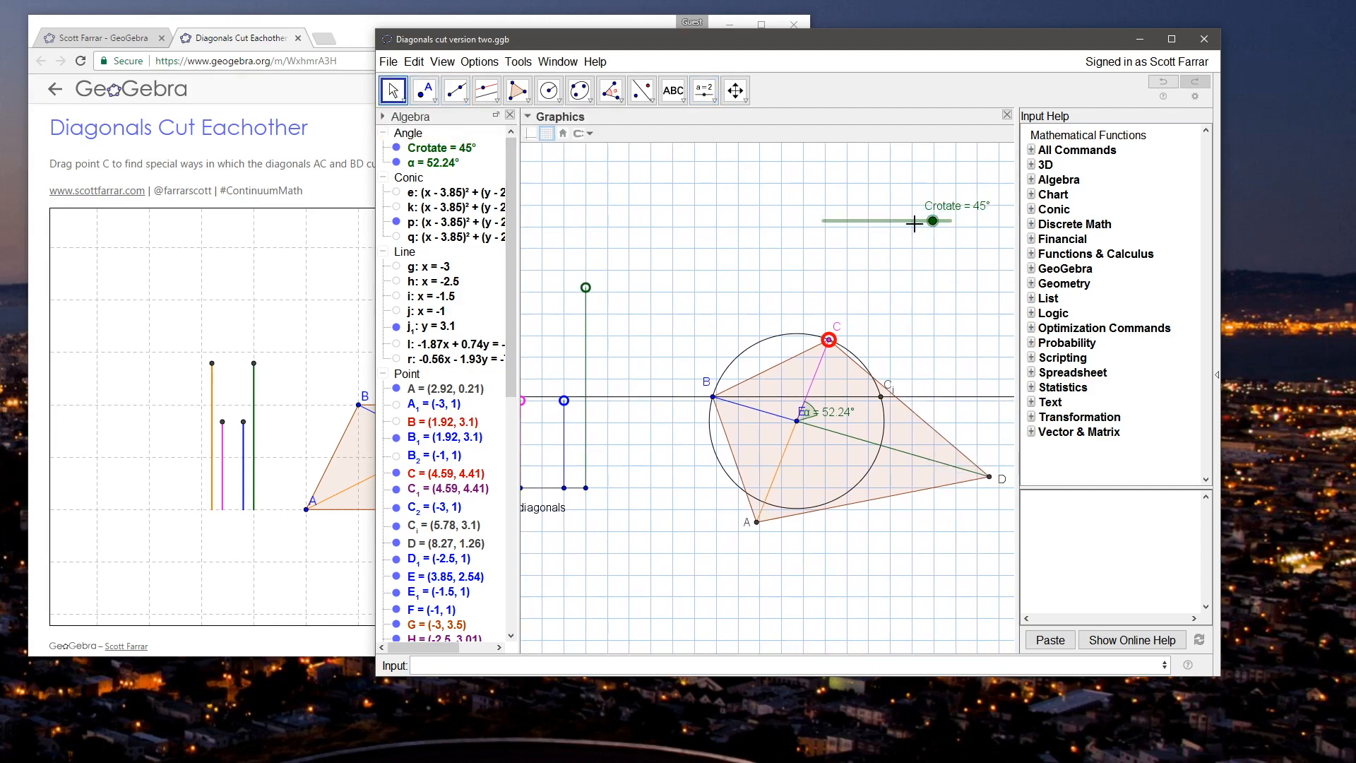
drag(938, 227, 977, 223)
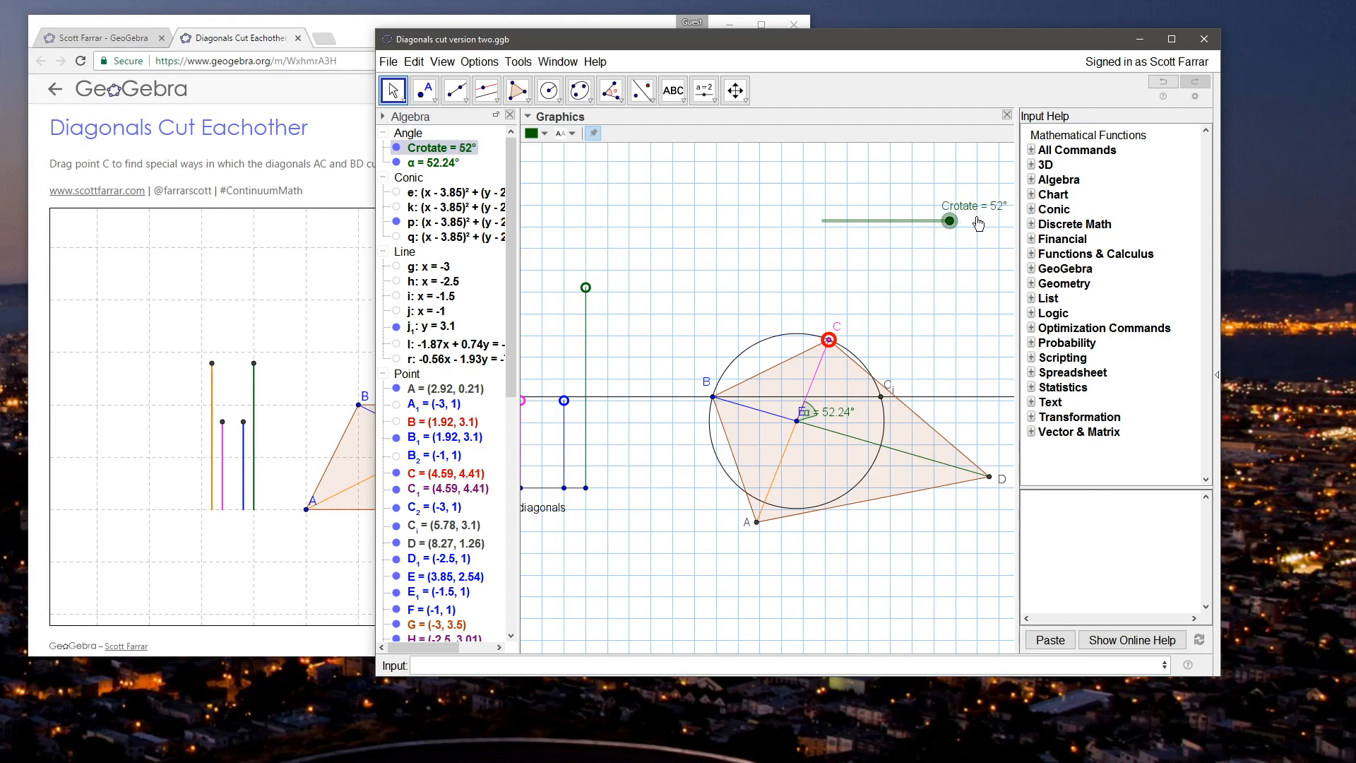
drag(829, 340, 790, 370)
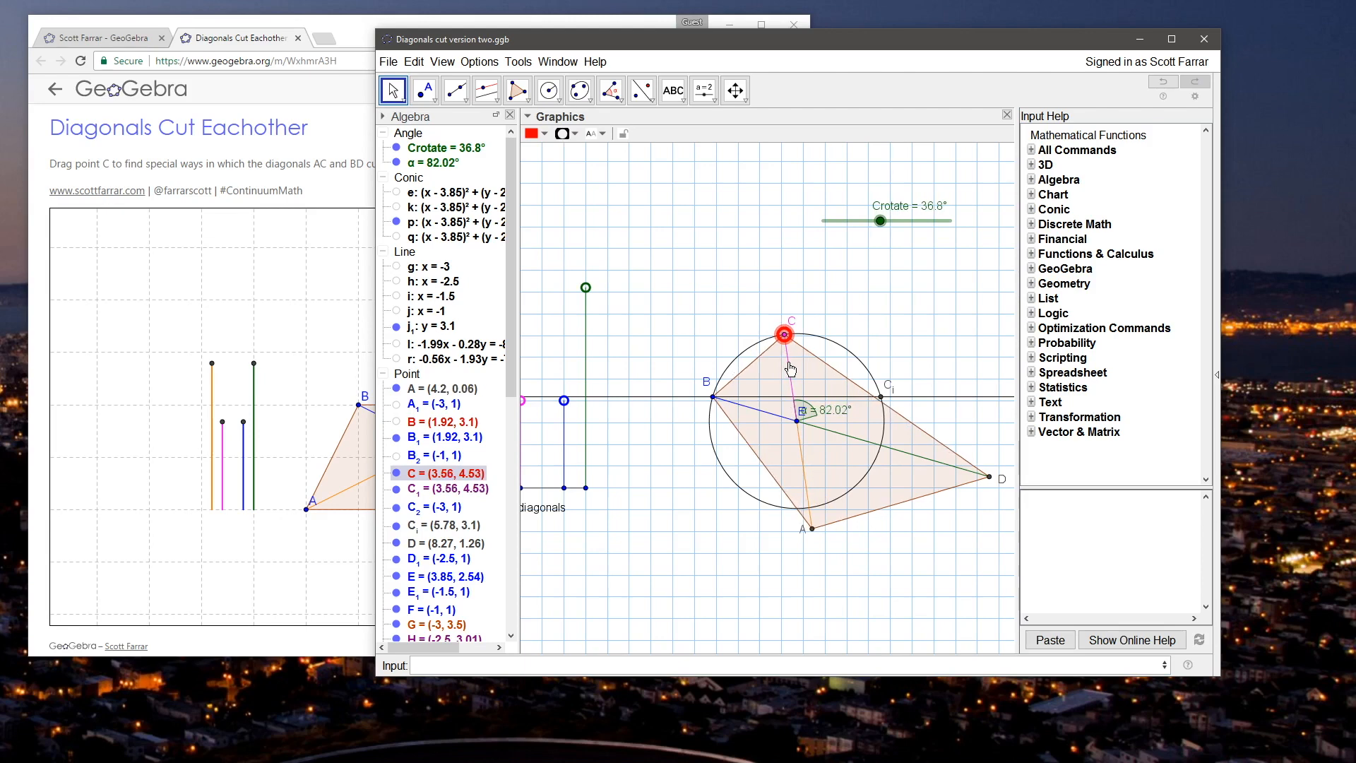
click(738, 275)
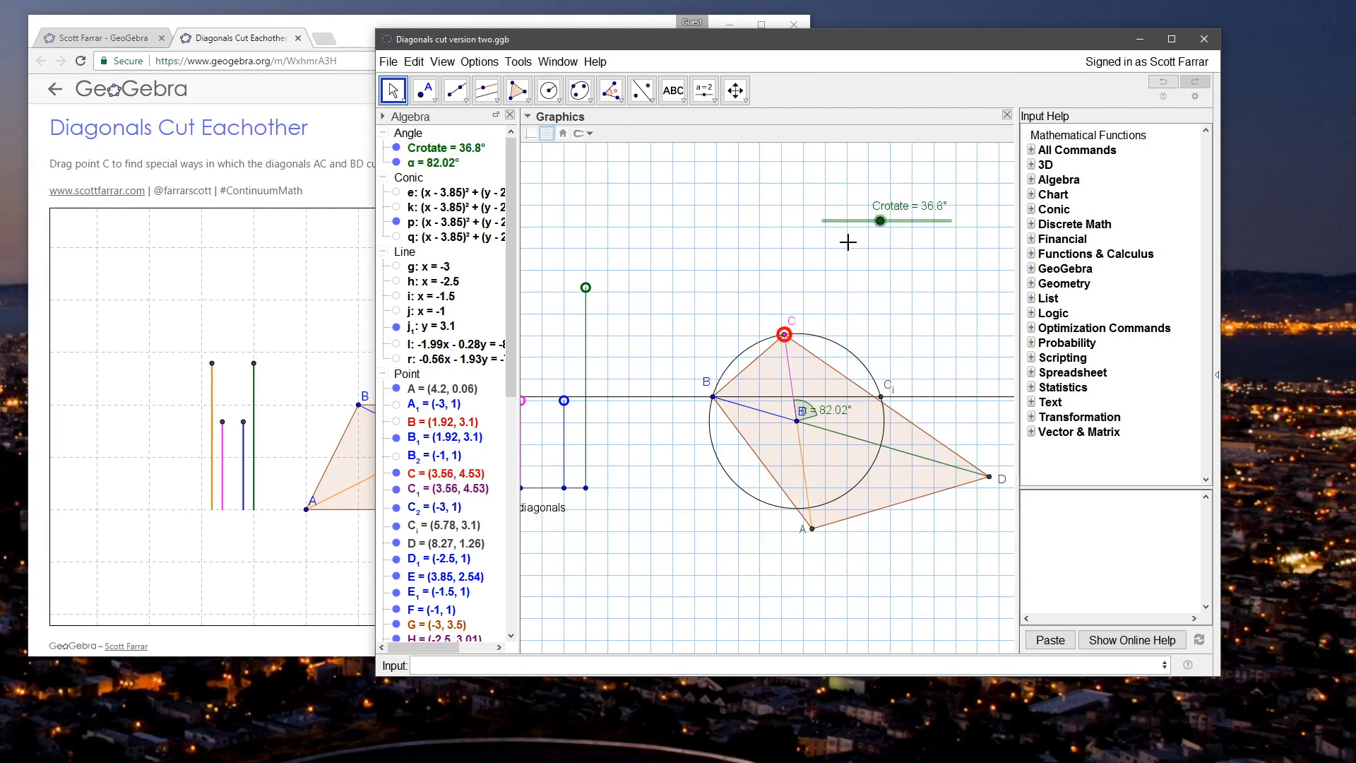
Step: Create a point by rotating C_i by the angle Crotate with the Rotate command
click(710, 668)
text(rotate))
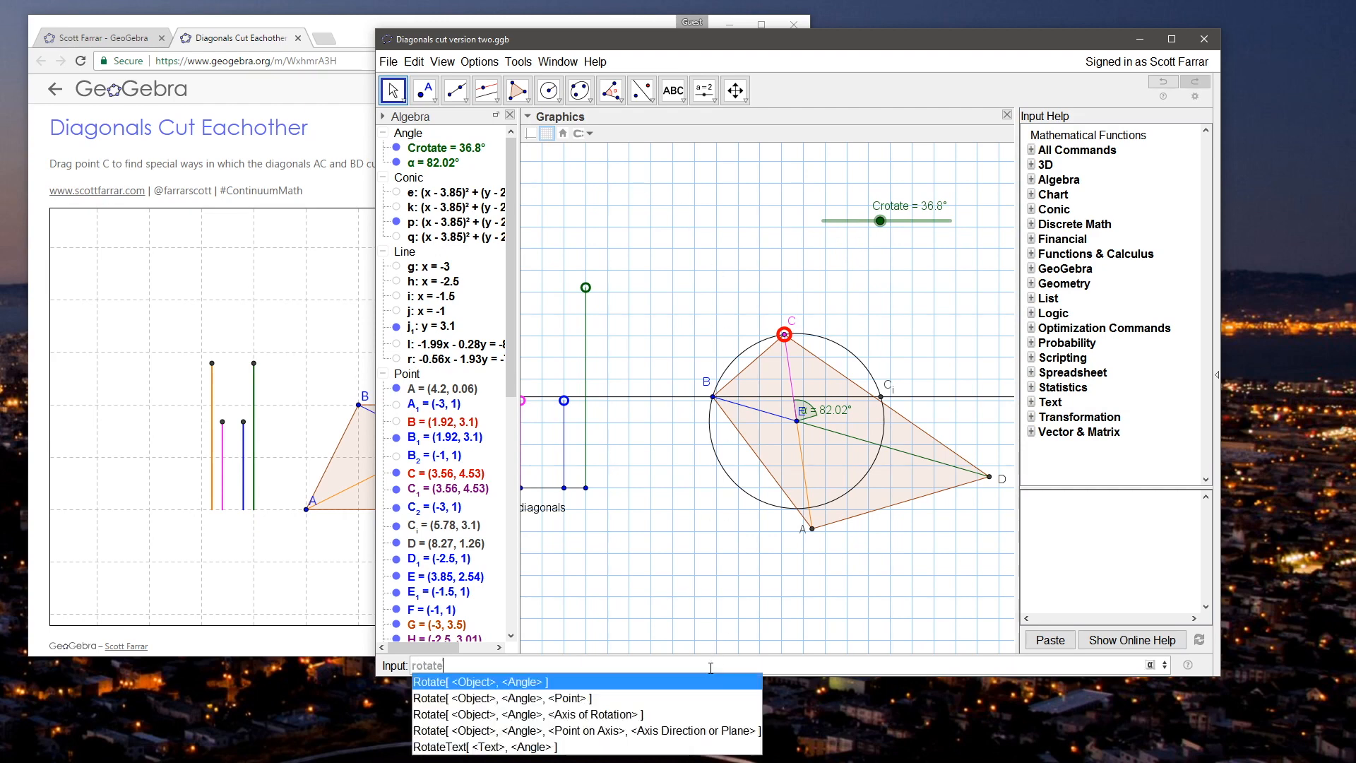
key(BackSpace)
text())
key(BackSpace)
text([C_i,)
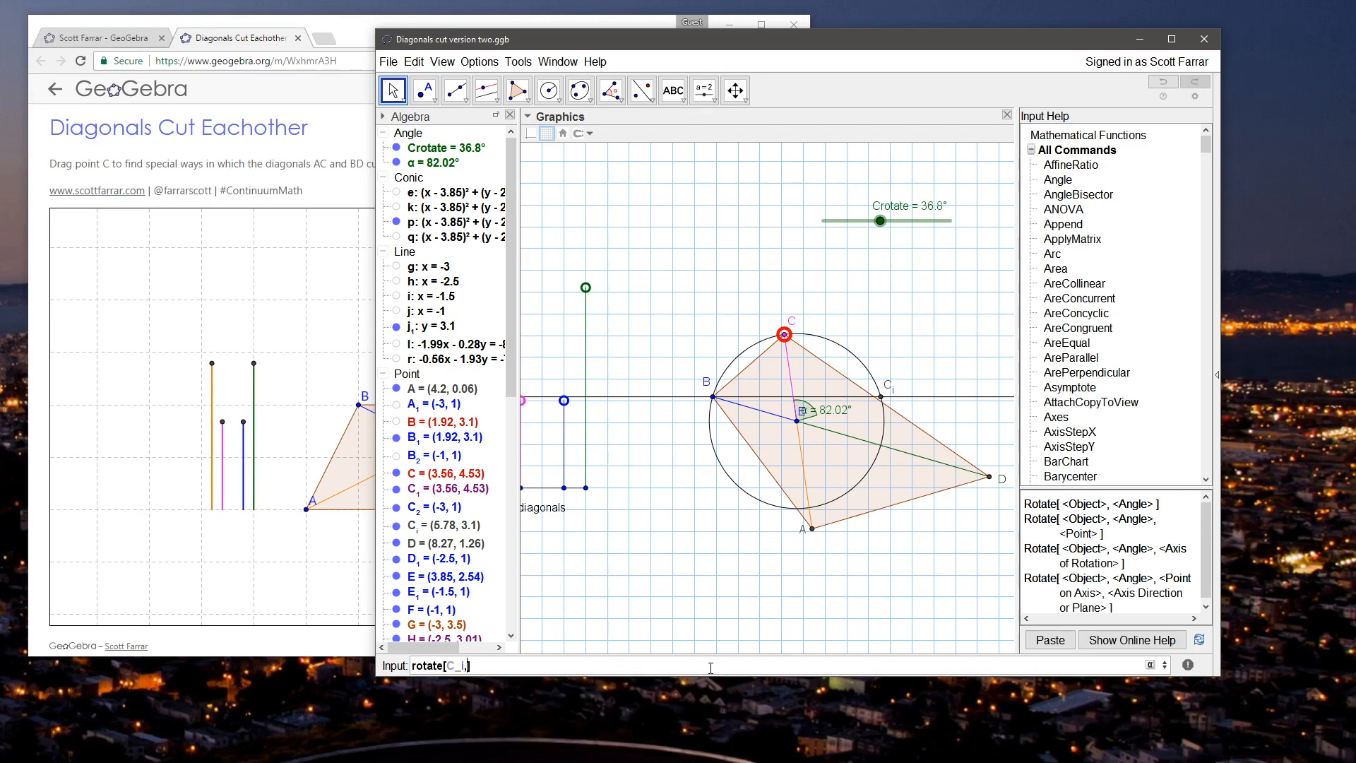
text(te)
key(Return)
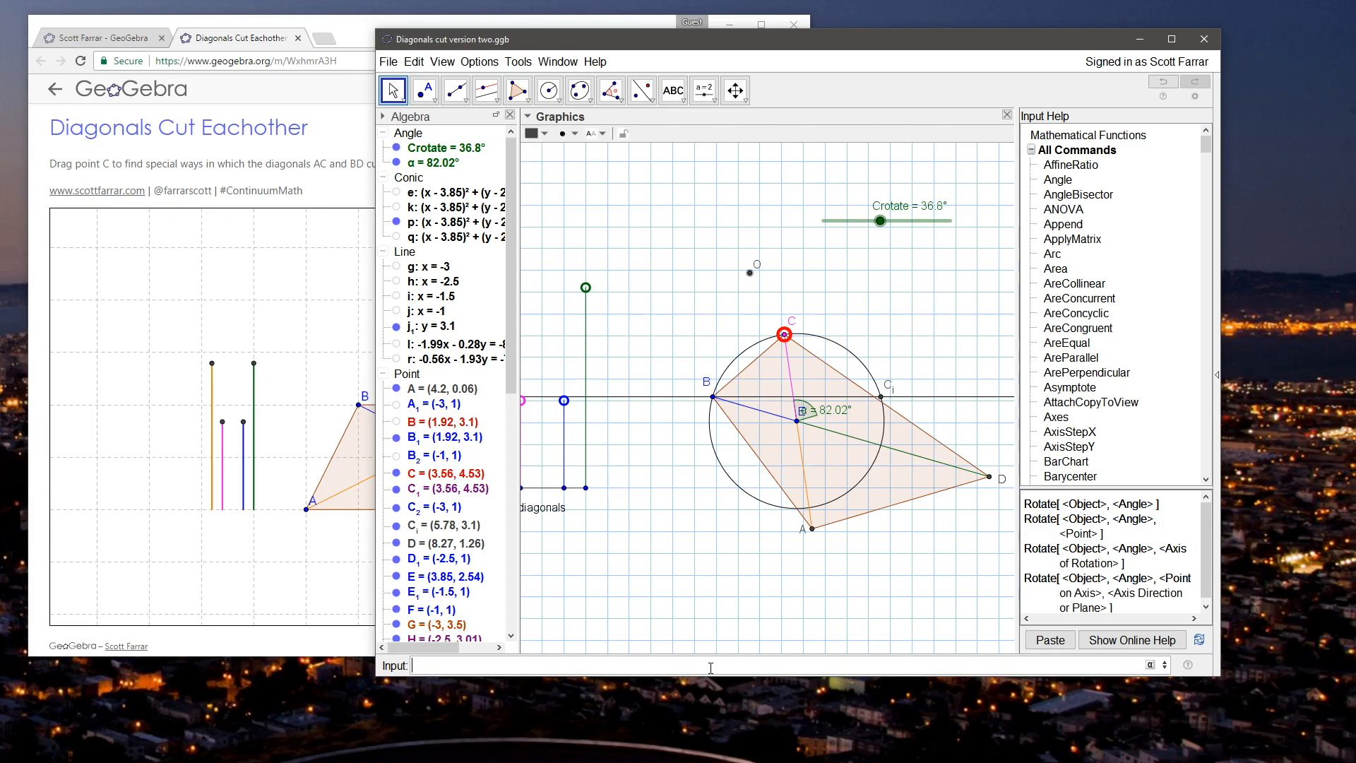
Step: Move C to about (3.97, 4.54) and redefine point O as Rotate[C_i, Crotate,E]
click(397, 90)
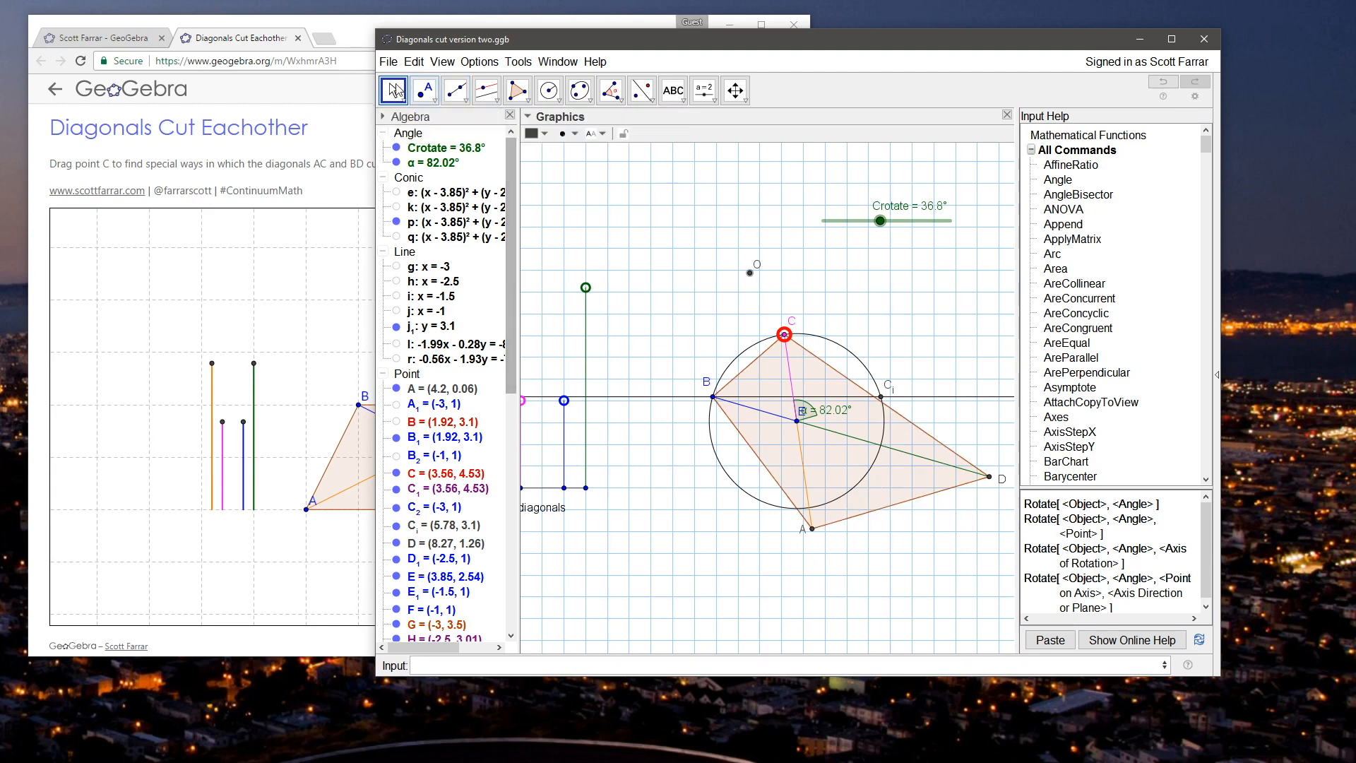
mouse_move(783, 335)
mouse_down()
mouse_move(825, 338)
mouse_move(802, 333)
mouse_up()
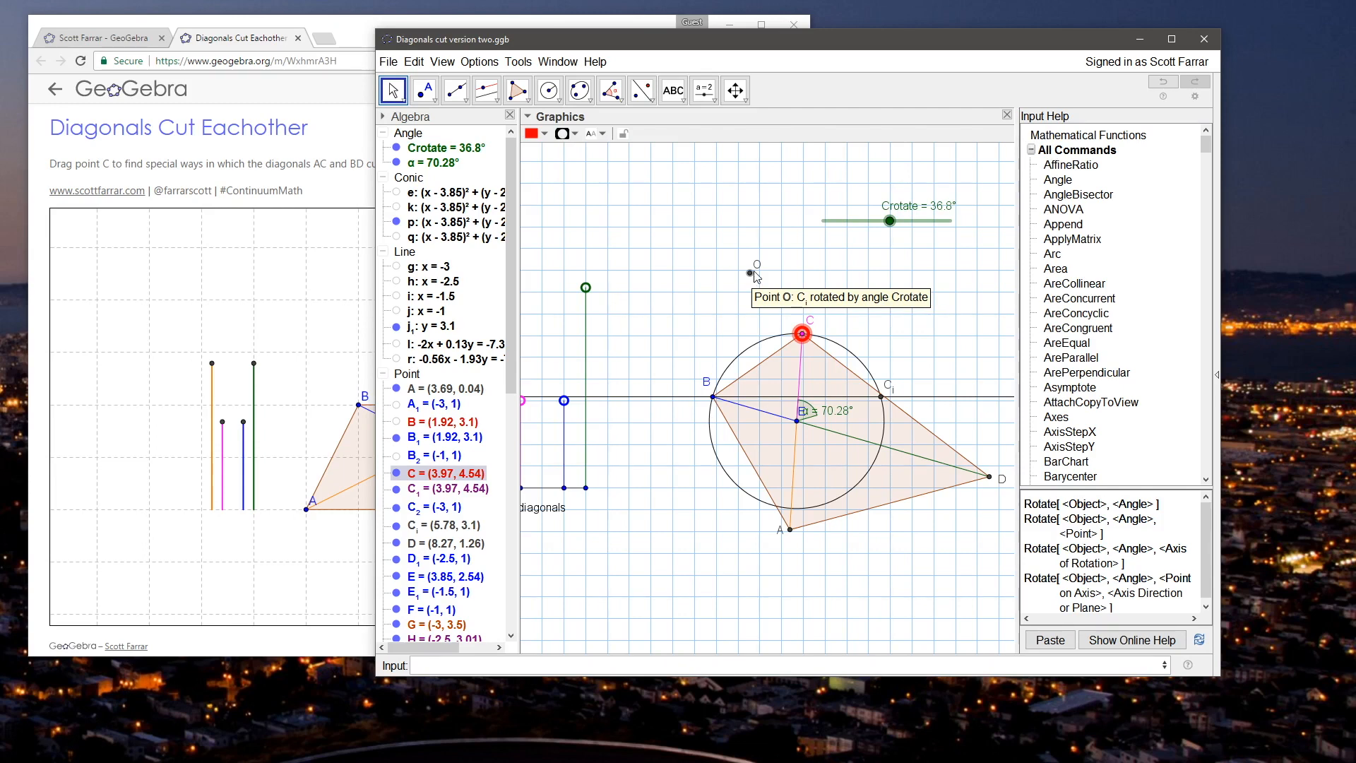
click(742, 273)
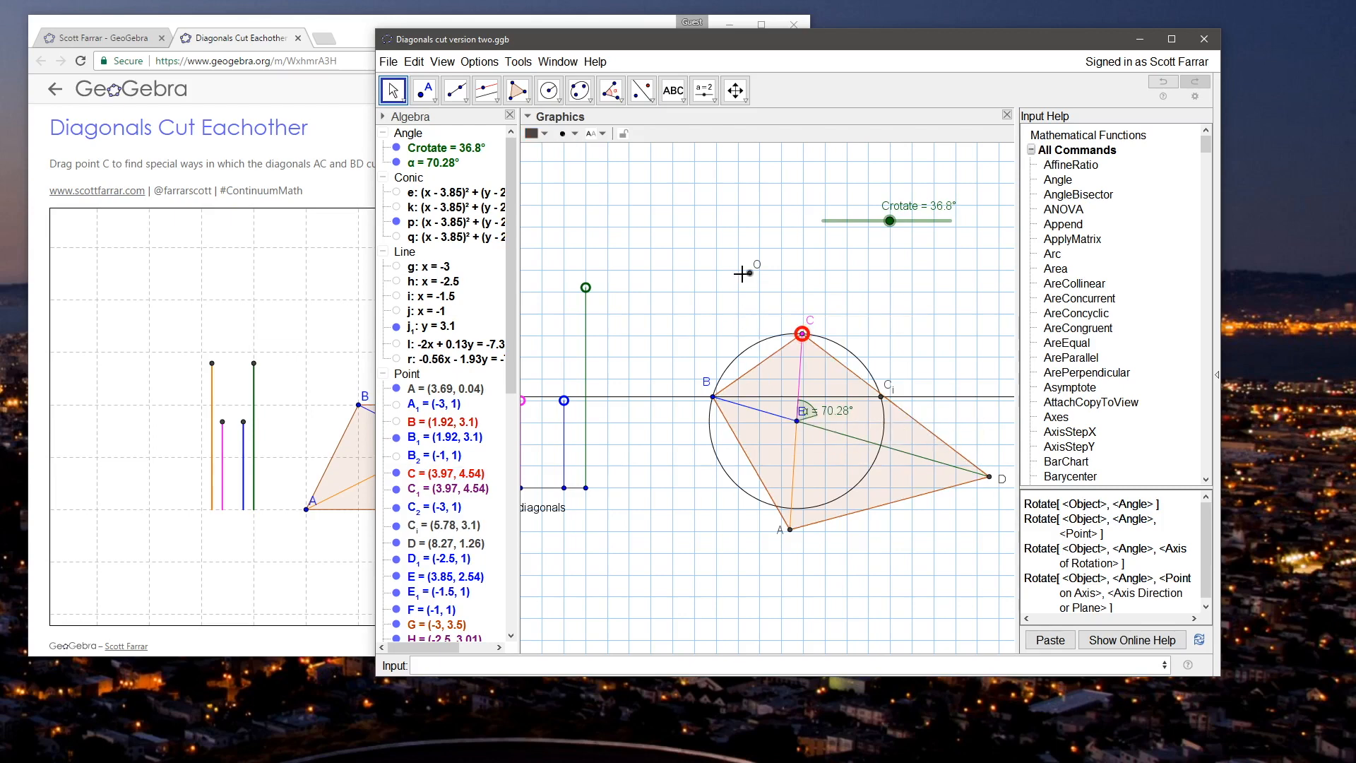
double_click(750, 273)
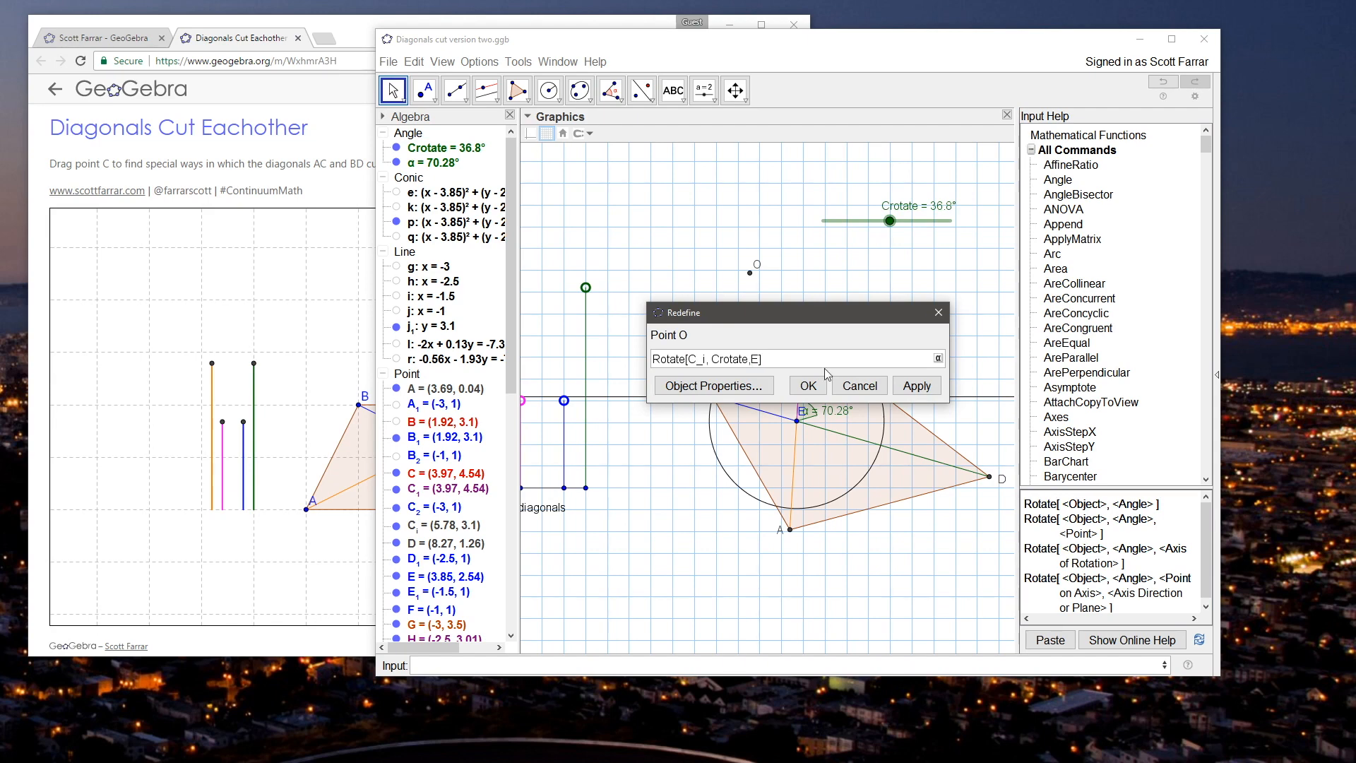
click(807, 386)
Step: Rename the rotated point O as C_r
click(851, 353)
right_click(852, 355)
click(904, 449)
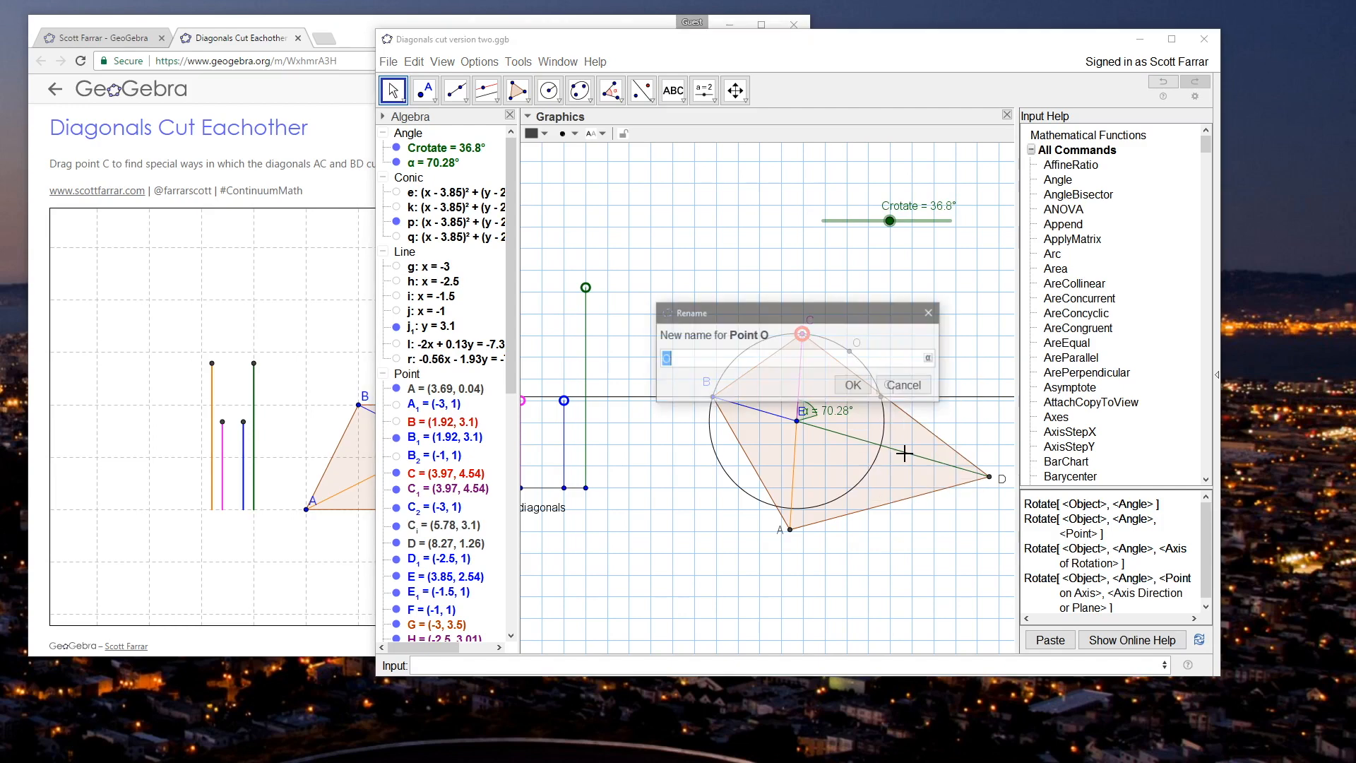
text(C_r)
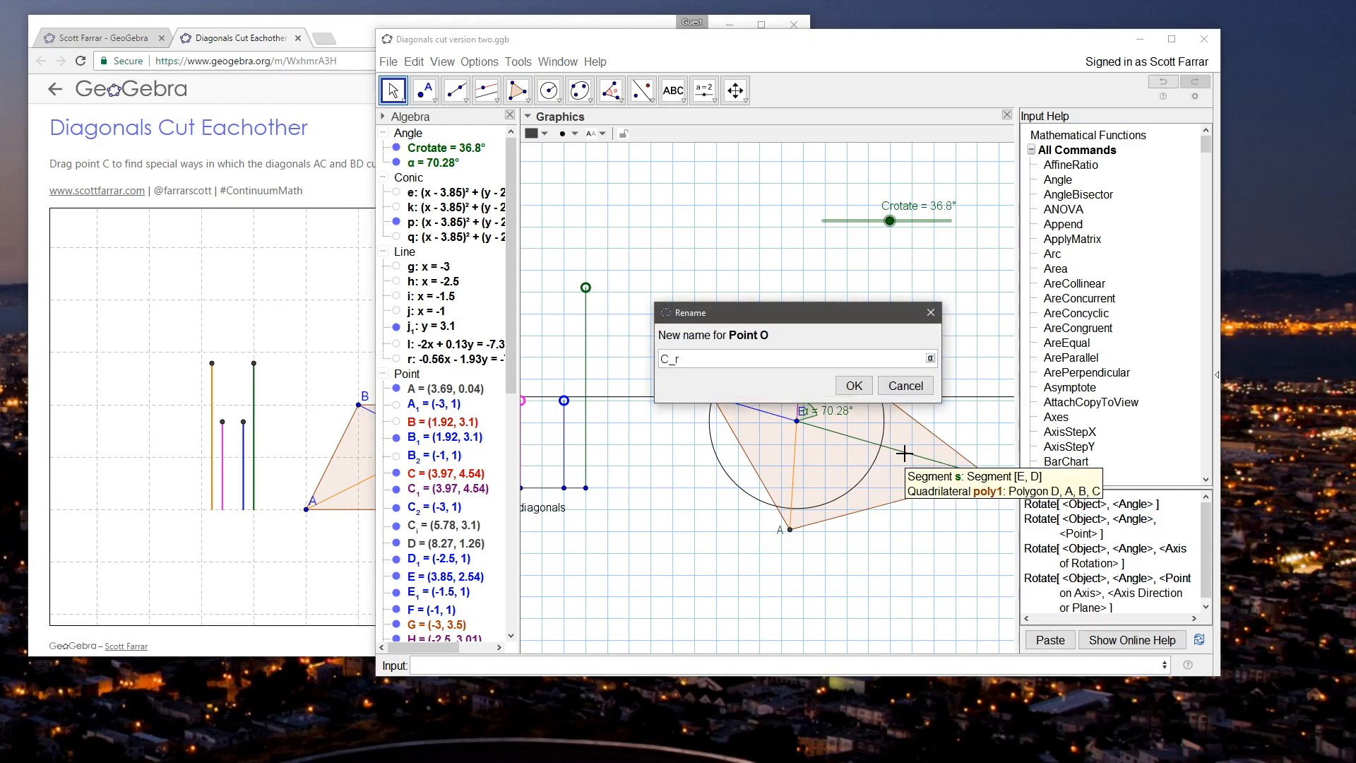
key(Return)
click(386, 95)
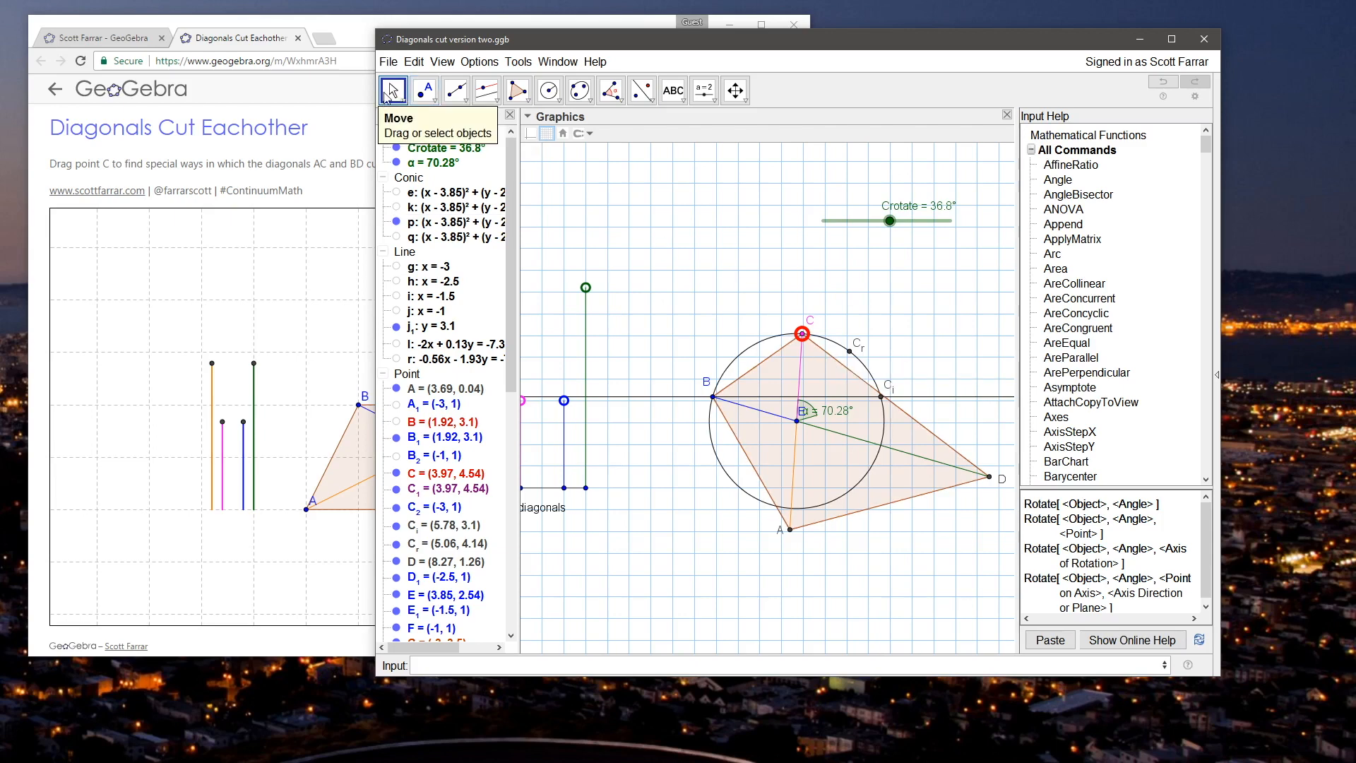
Step: Test C_r by setting Crotate to 42°, moving C to about (4.09, 4.53), and setting Crotate to 51°
mouse_move(890, 221)
mouse_down()
mouse_move(973, 231)
mouse_move(794, 238)
mouse_move(965, 233)
mouse_move(825, 230)
mouse_move(945, 227)
mouse_move(901, 233)
mouse_up()
drag(805, 337, 810, 335)
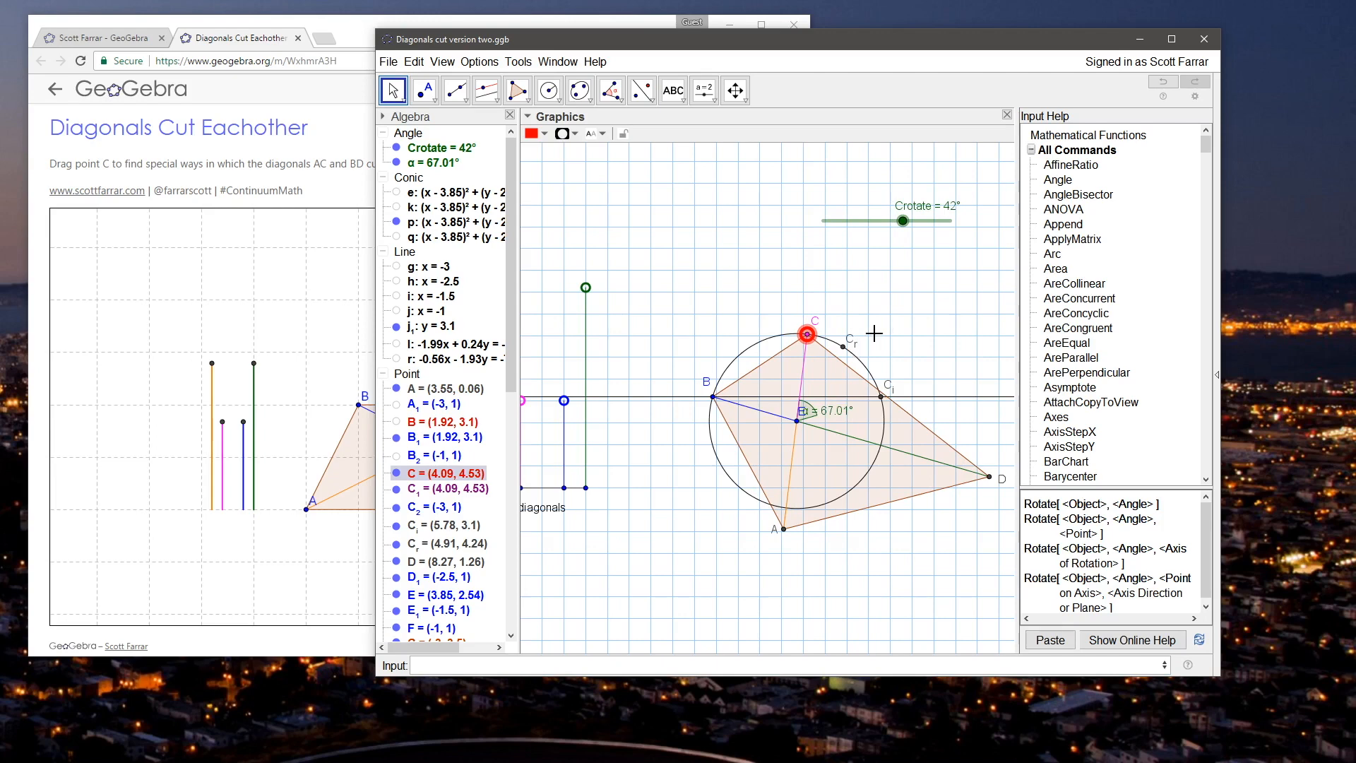
click(891, 307)
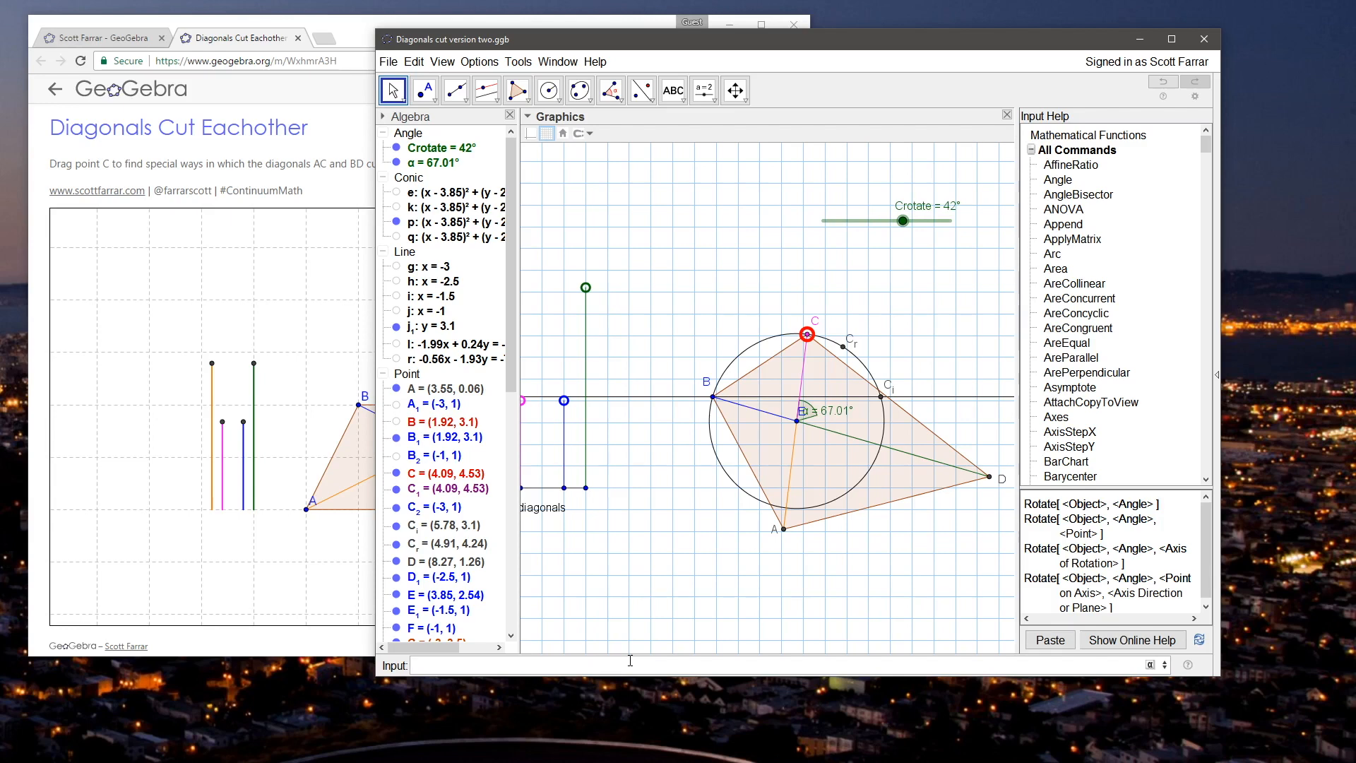
drag(903, 220, 951, 220)
drag(1064, 240, 921, 243)
click(807, 294)
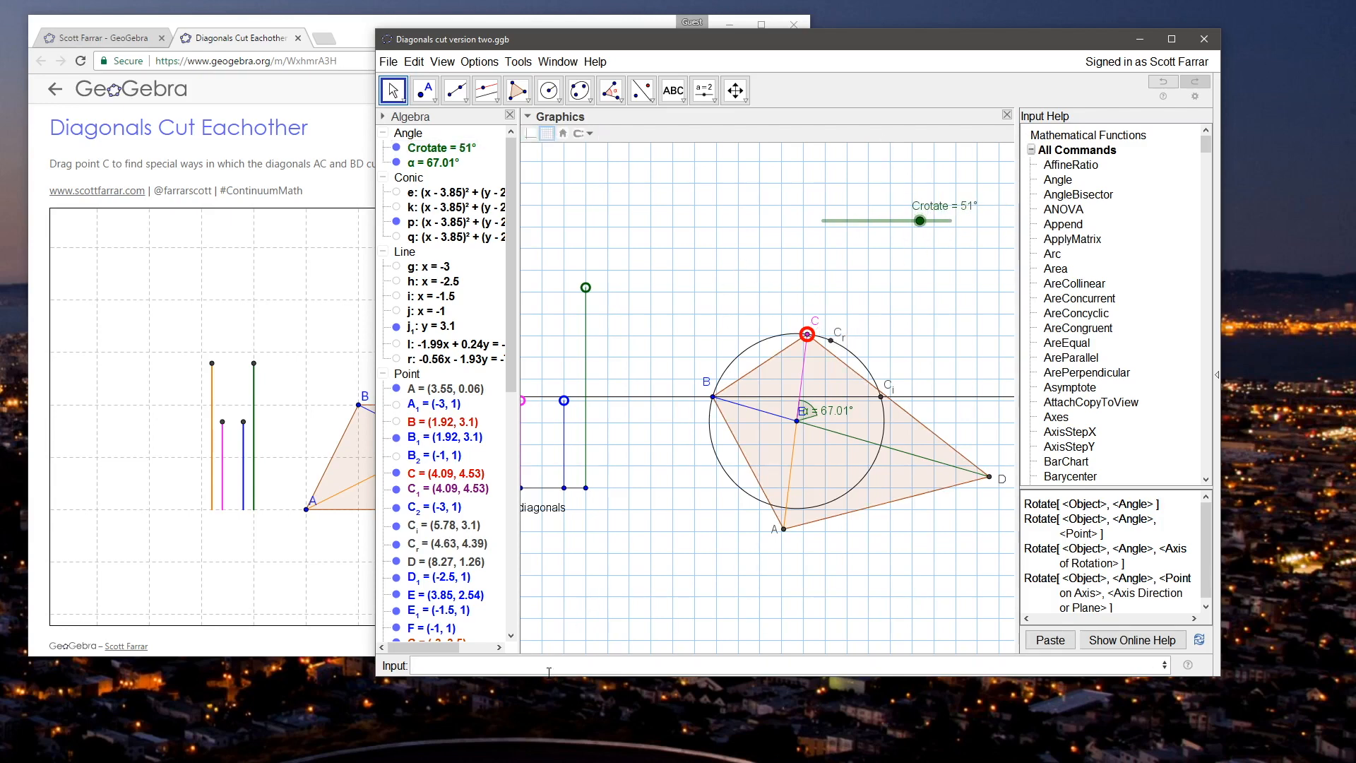
Step: Add the On Update script SetValue[Crotate,α] to point C
right_click(806, 332)
click(847, 484)
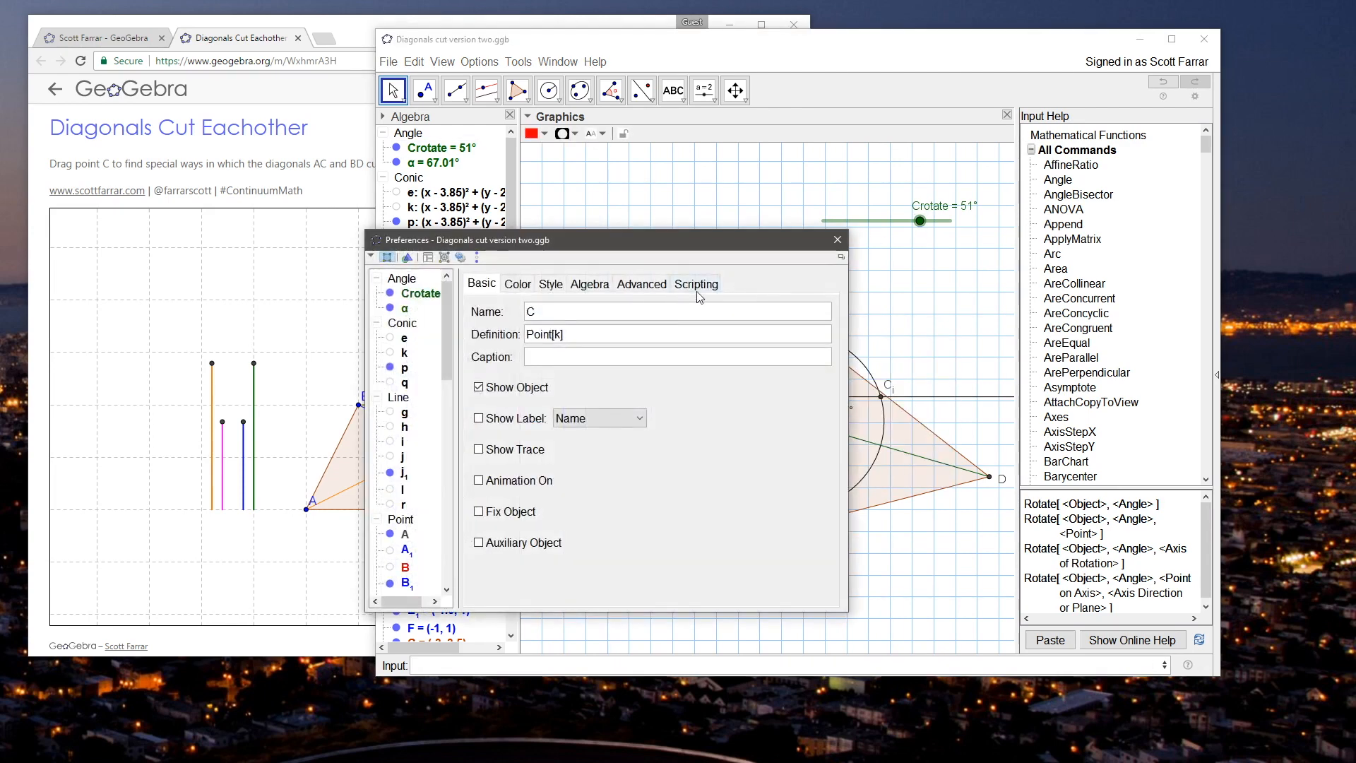
click(684, 286)
text(set)
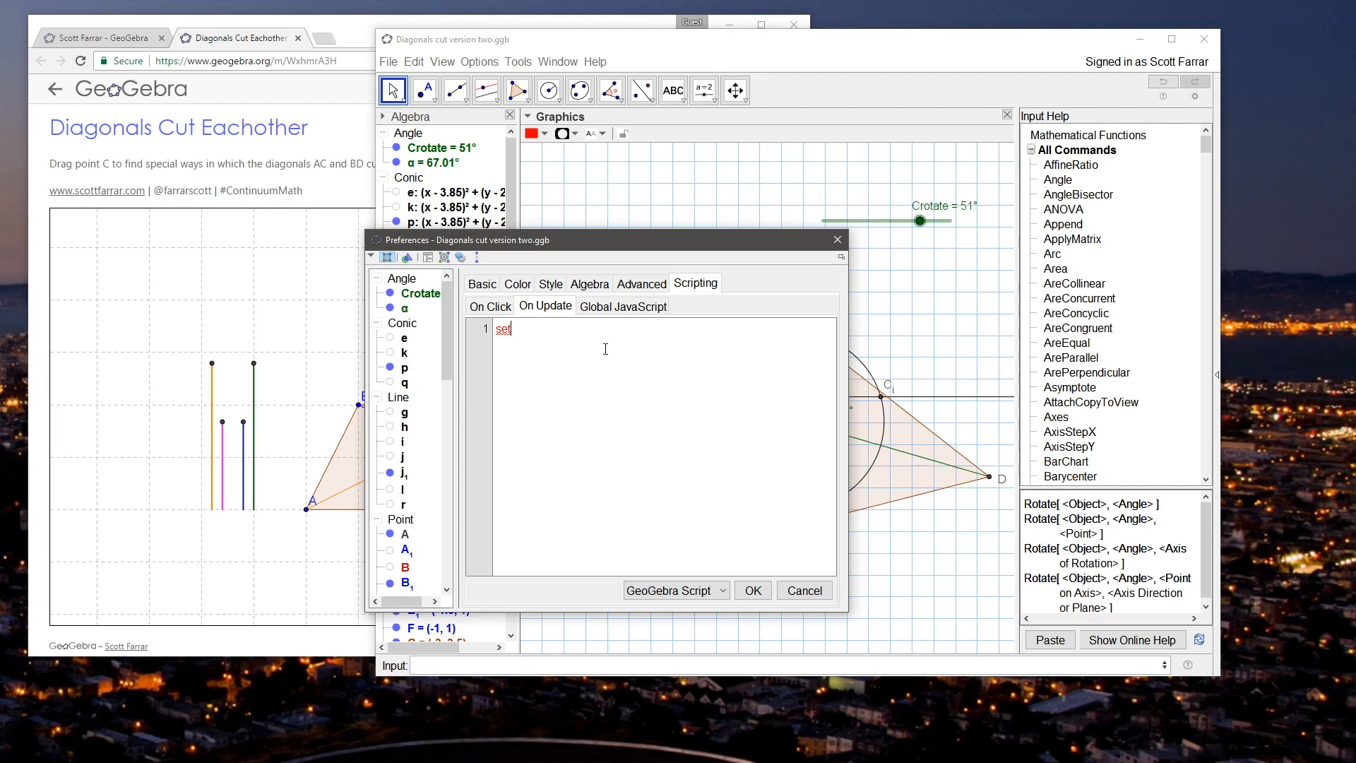
text(Value[Crotate,α])
click(837, 239)
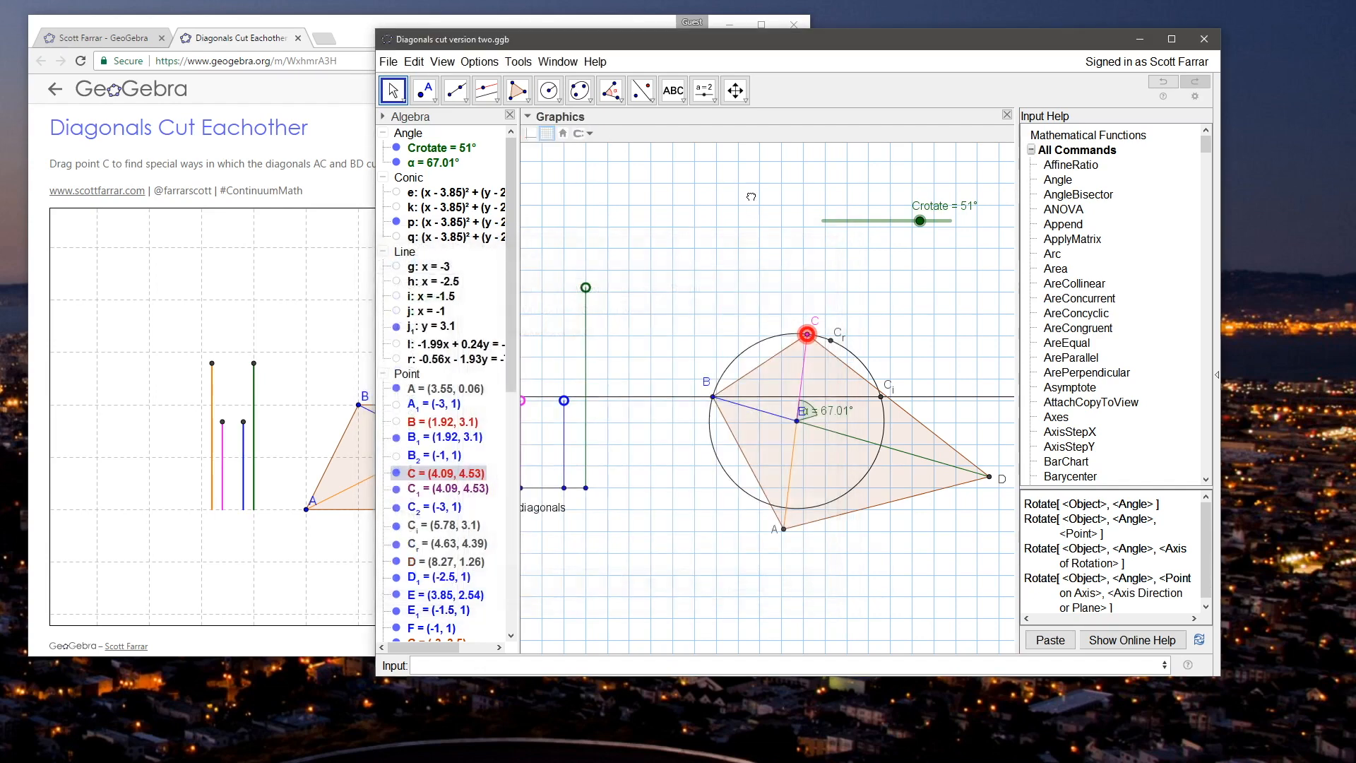
Step: Test the script by moving C to about (4.31, 4.49) and slightly adjusting the green diagonal control
drag(807, 336, 836, 347)
mouse_move(587, 293)
mouse_down()
mouse_move(587, 320)
mouse_move(584, 291)
mouse_up()
drag(882, 401, 816, 339)
click(747, 304)
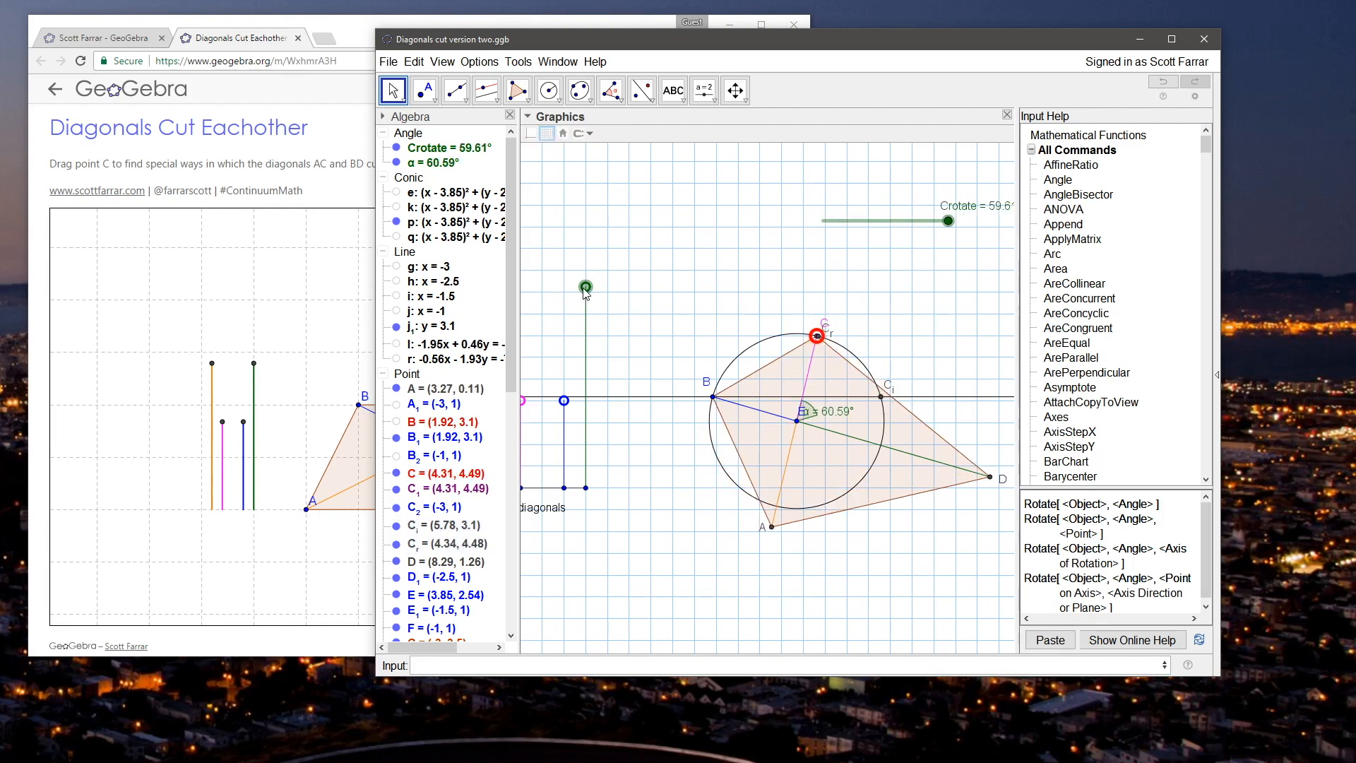
Step: Remove SetValue[C,C_i] from the On Update script of the green diagonal control point
right_click(586, 286)
click(618, 443)
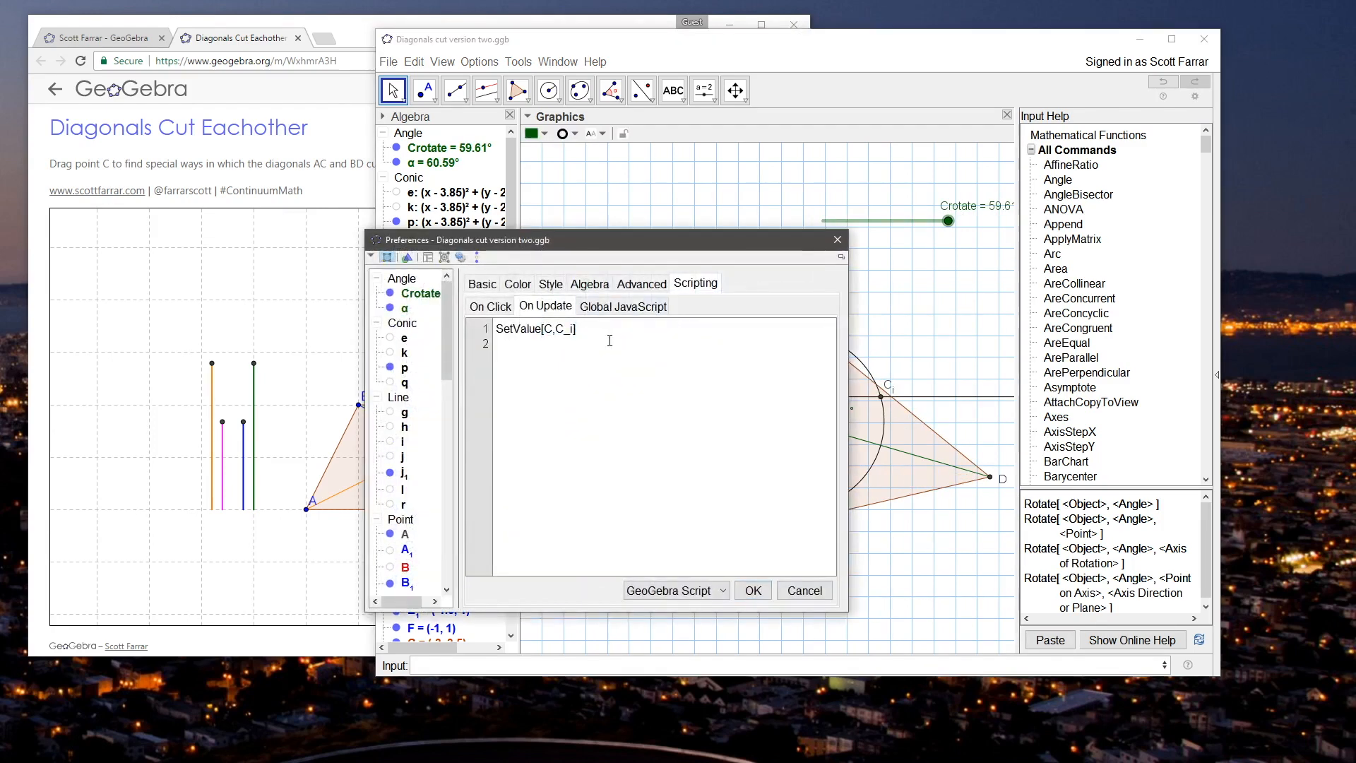
drag(605, 329, 498, 328)
key(ctrl+x)
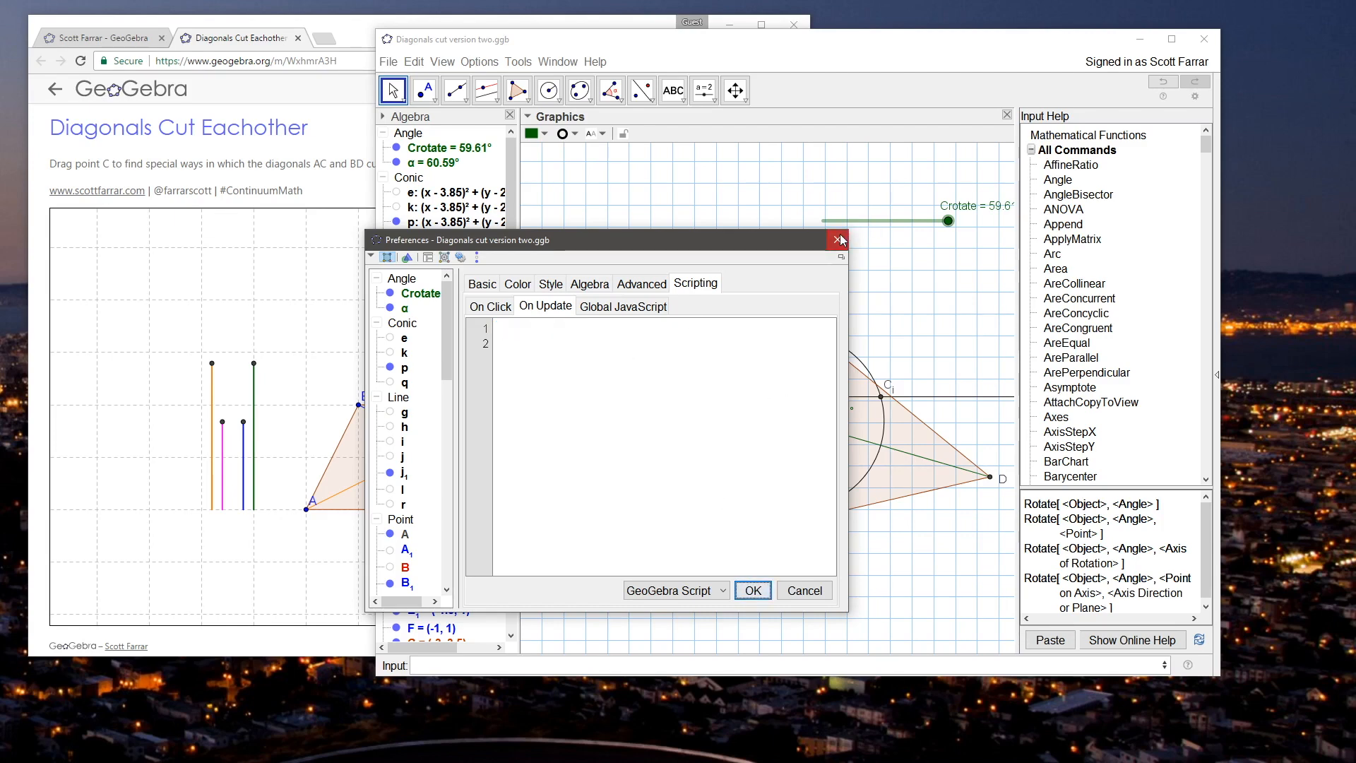
click(753, 591)
Step: Hide the Crotate slider in the graphics view
drag(661, 213, 667, 225)
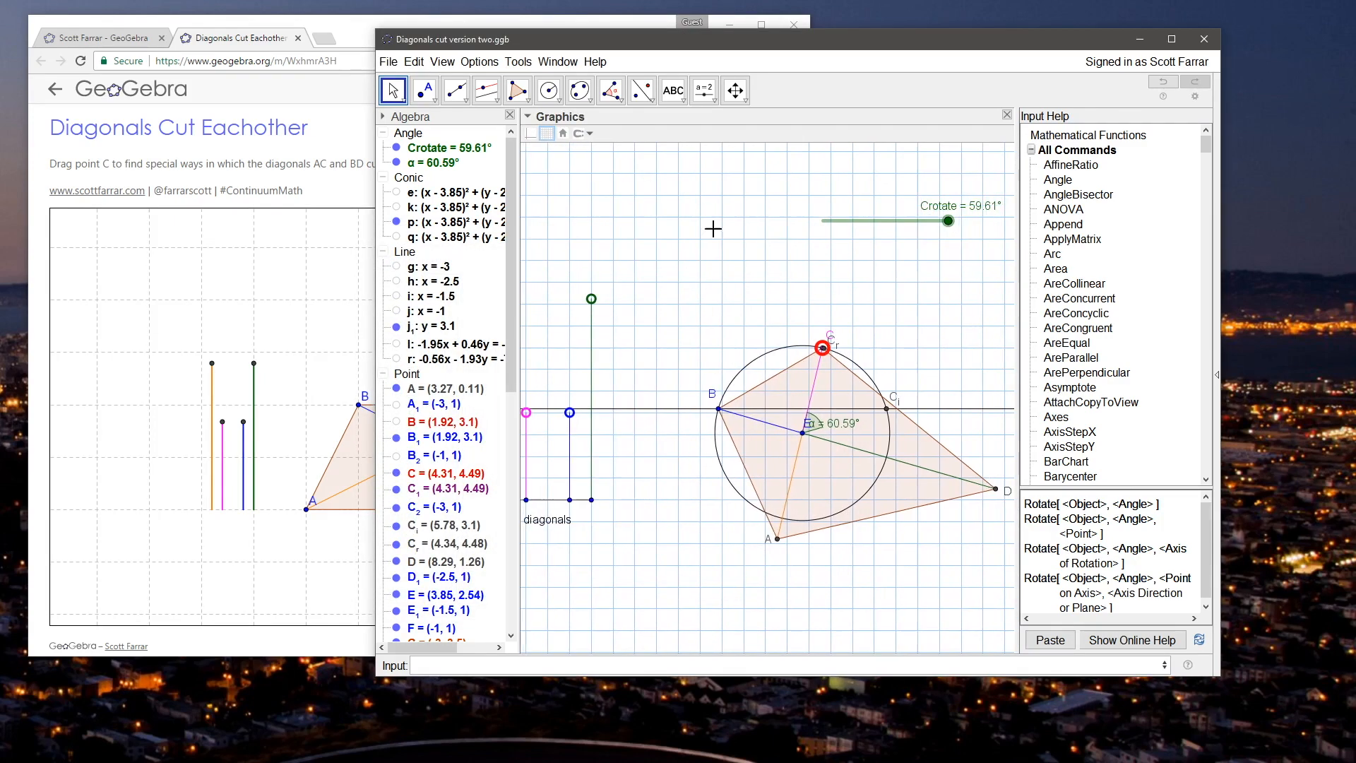
right_click(875, 223)
click(922, 259)
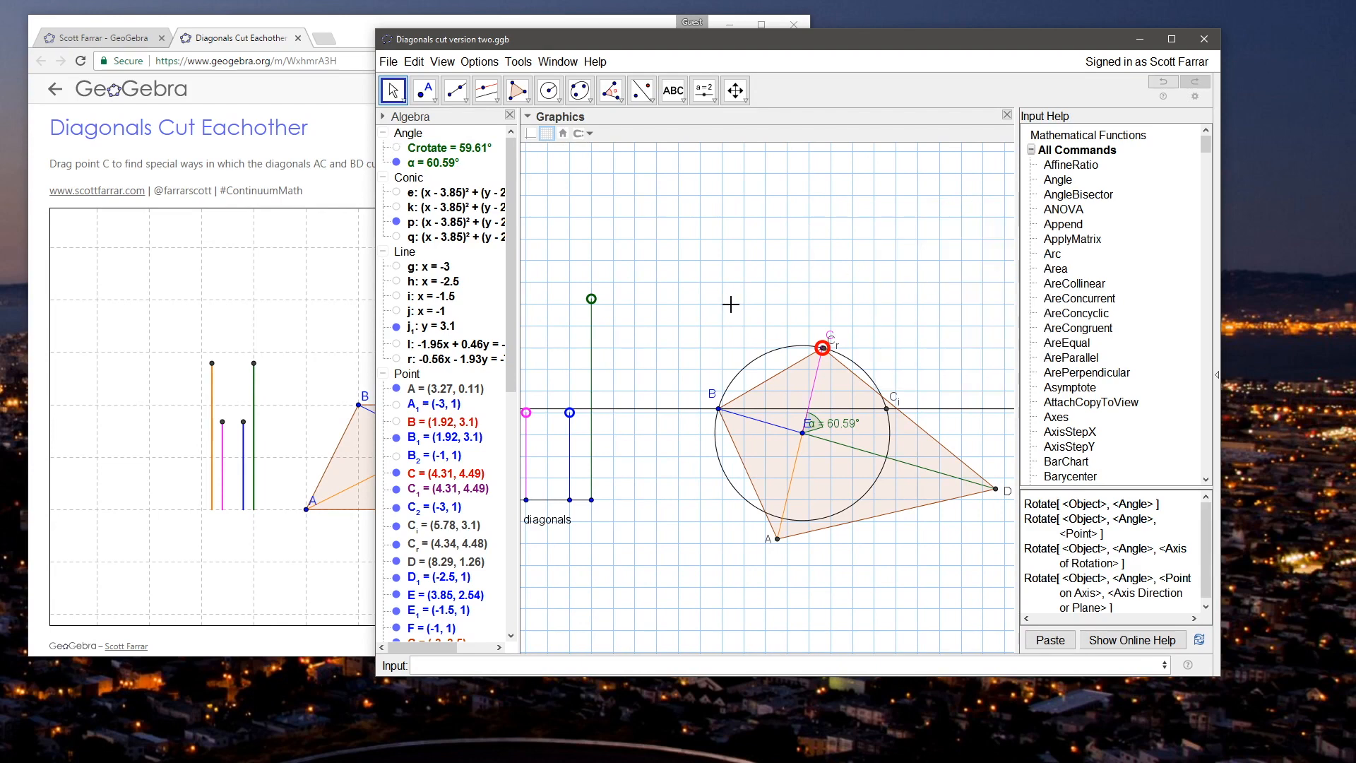
Step: Close the input help and move point C along the circle to about (4.44, 4.46)
drag(729, 303, 735, 303)
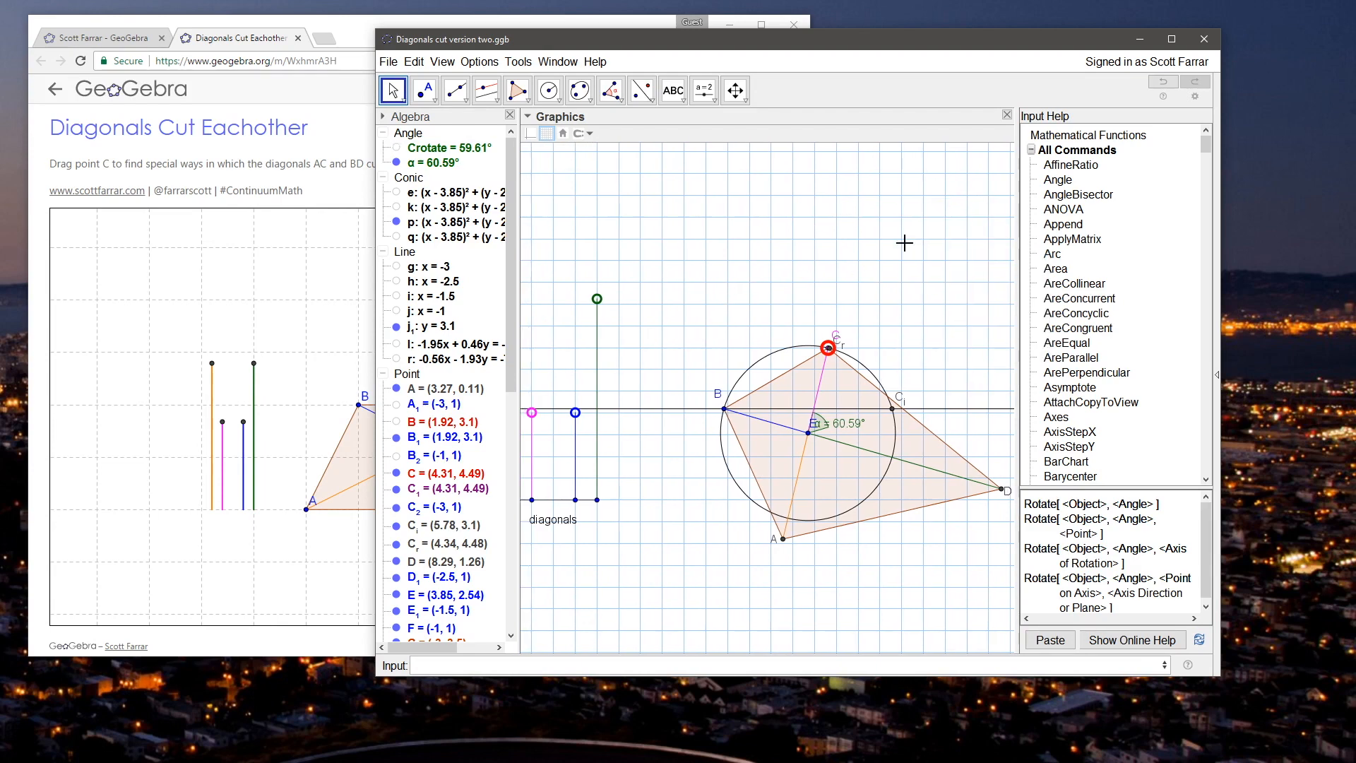
click(1189, 665)
drag(939, 249, 1007, 235)
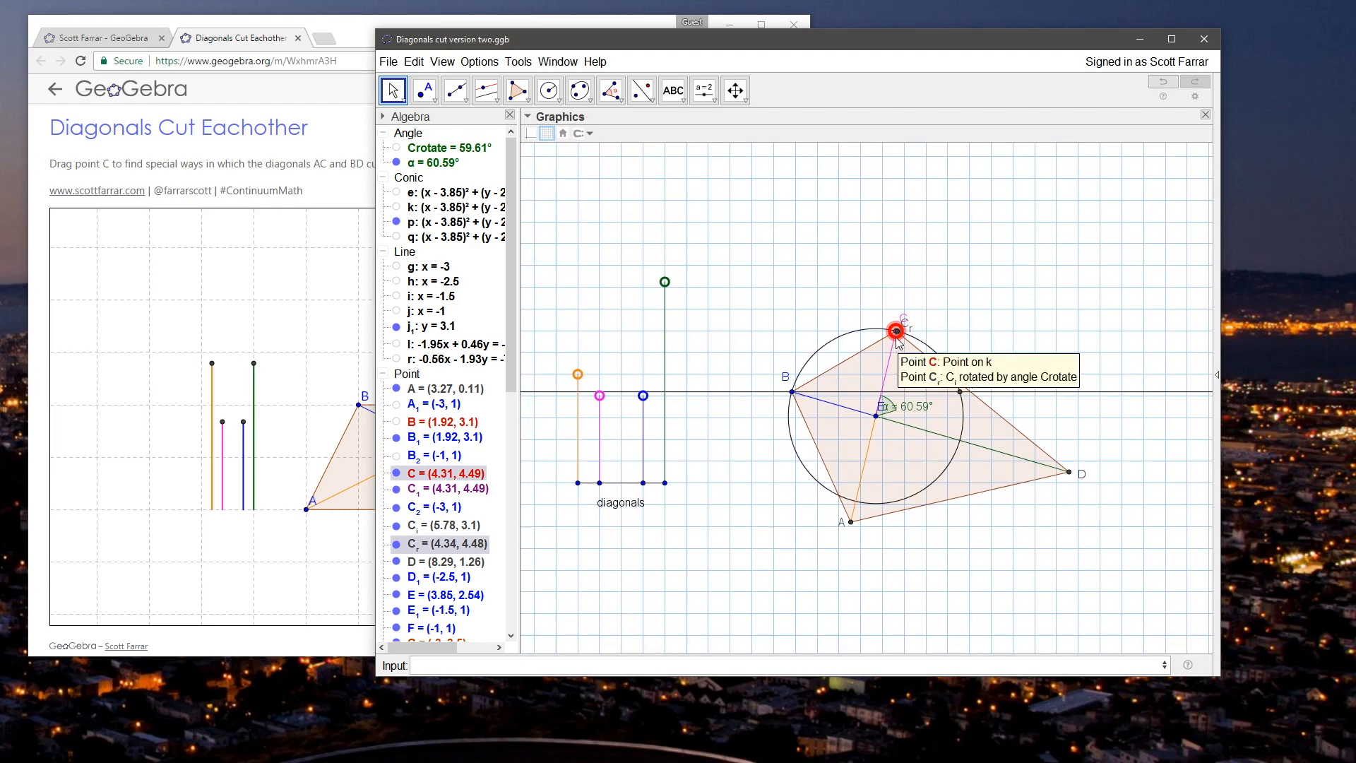
drag(896, 339, 904, 340)
click(872, 300)
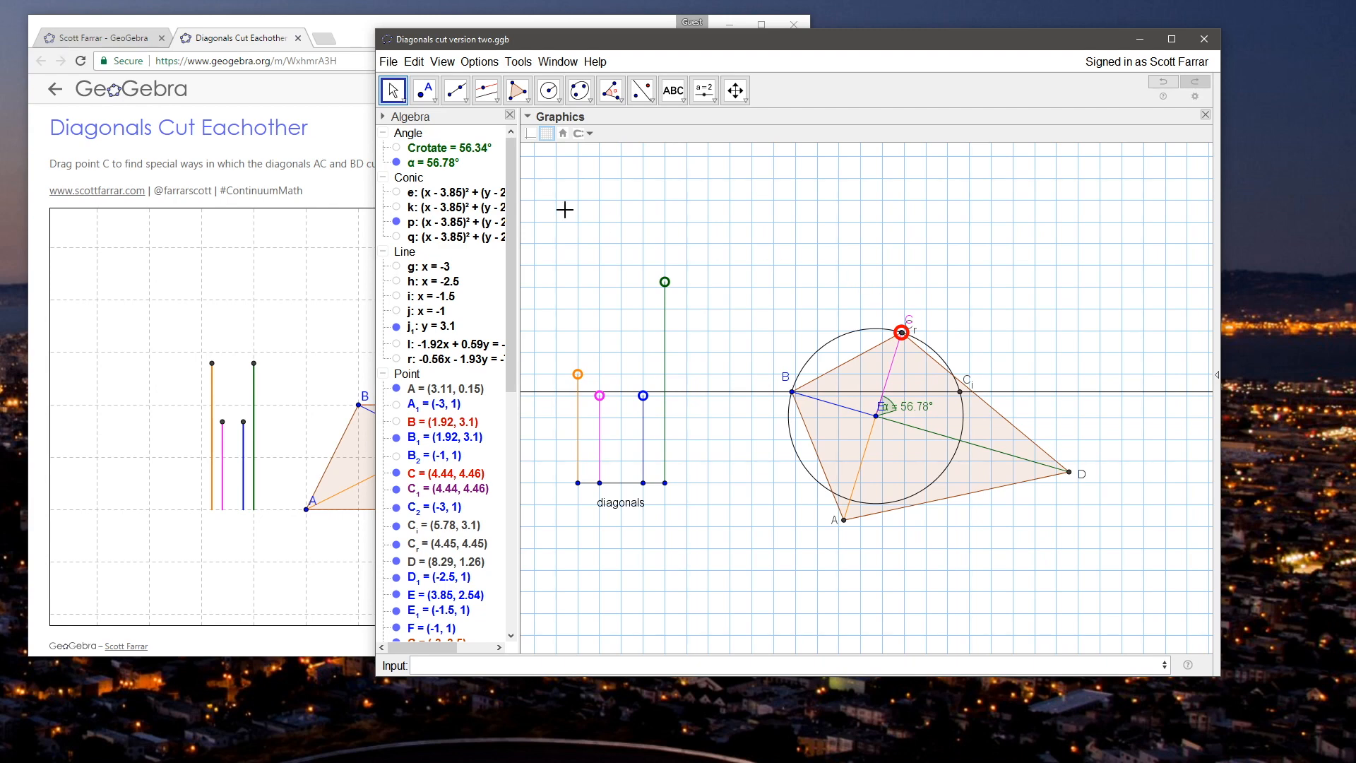
Step: Show the Crotate slider and set its animation speed to -1 with repeat mode Increasing (Once)
right_click(442, 148)
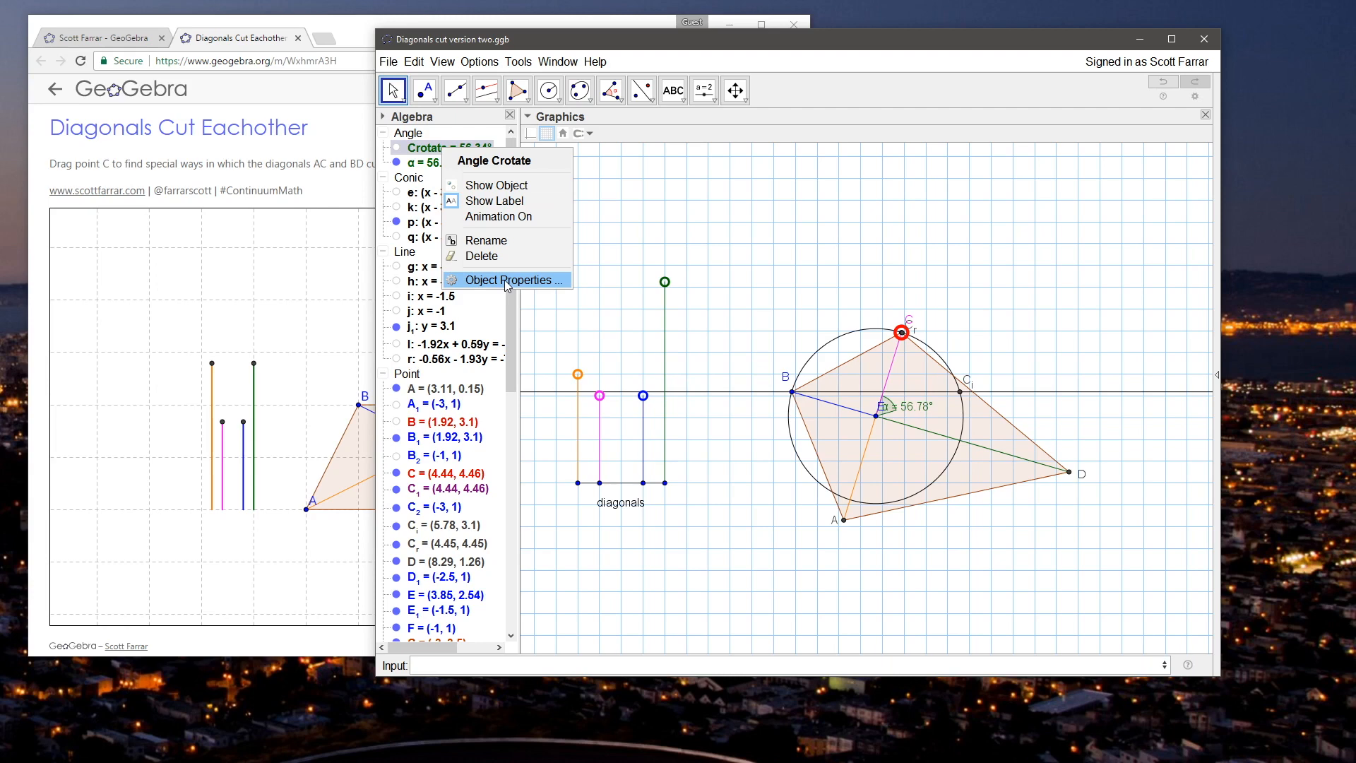
click(494, 185)
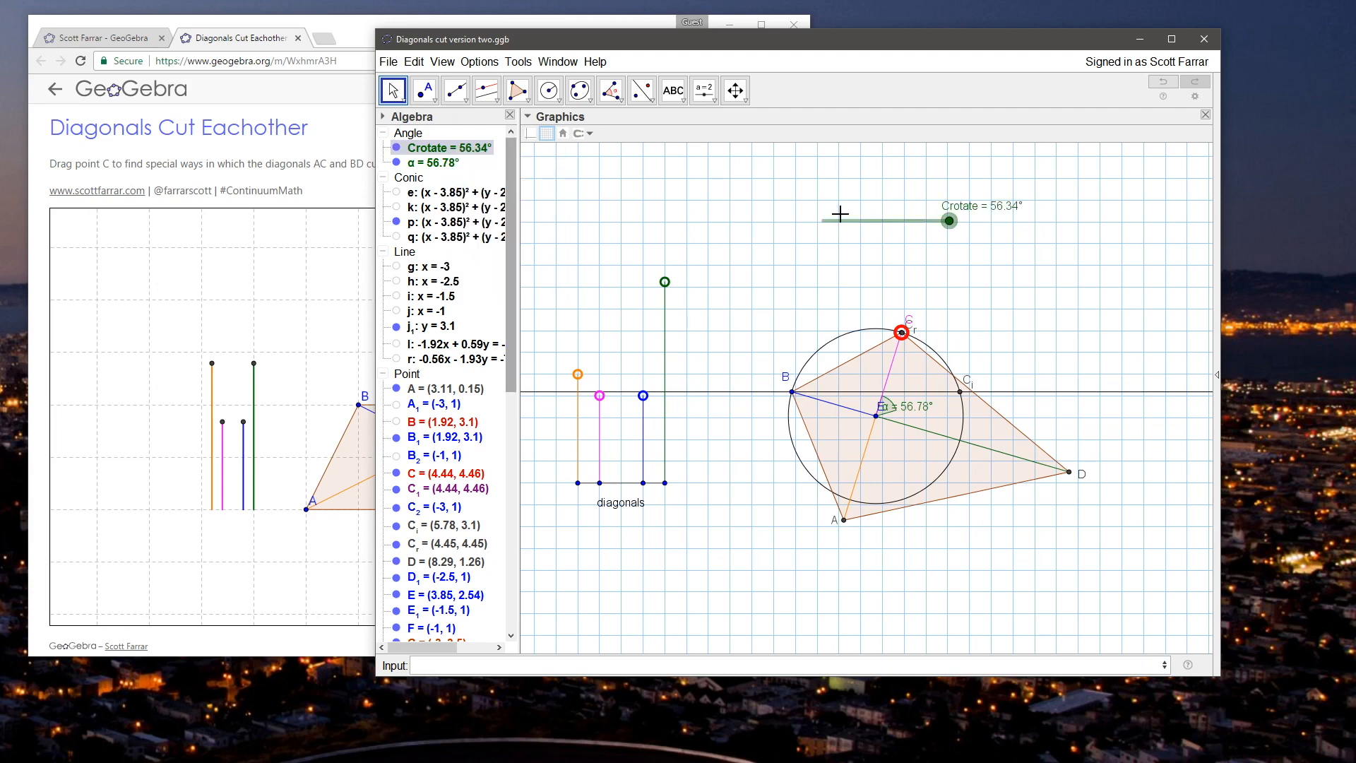
right_click(867, 221)
click(975, 378)
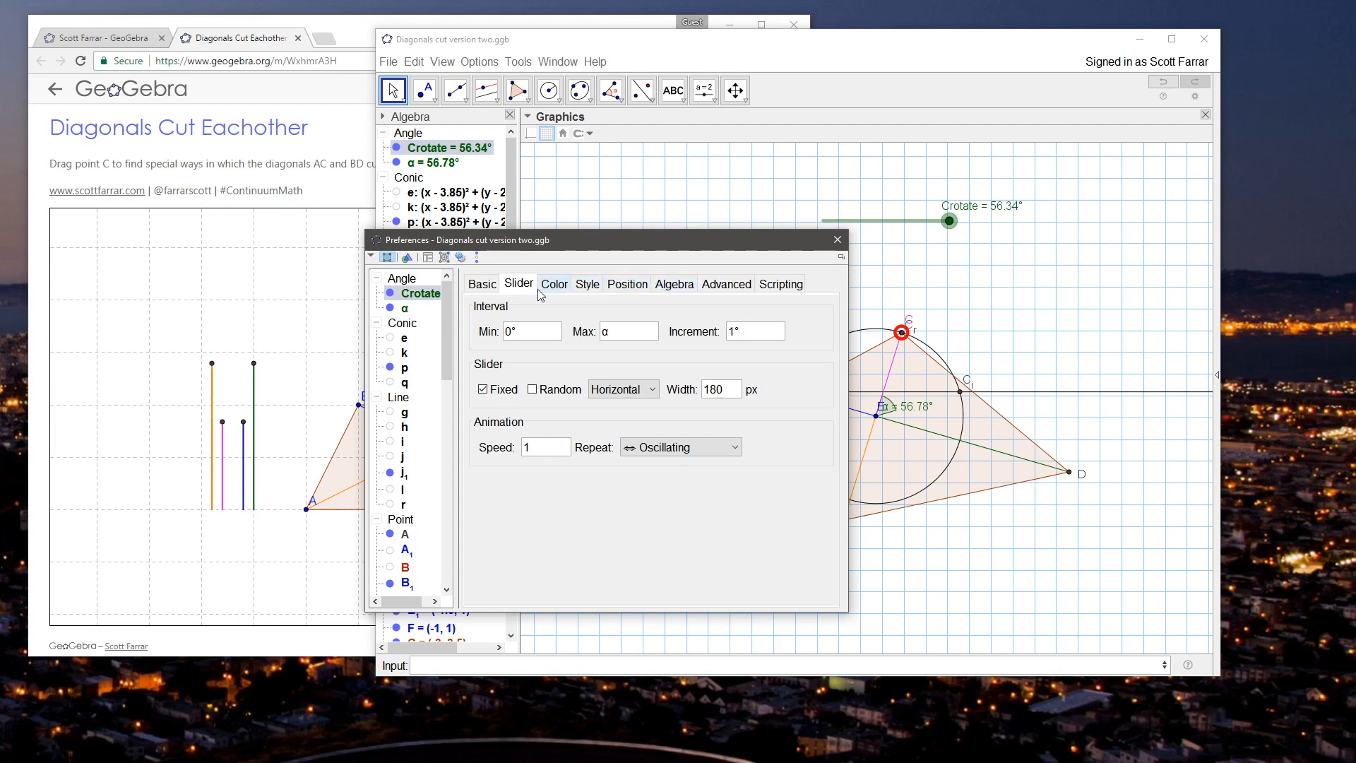
click(626, 450)
click(668, 498)
click(682, 447)
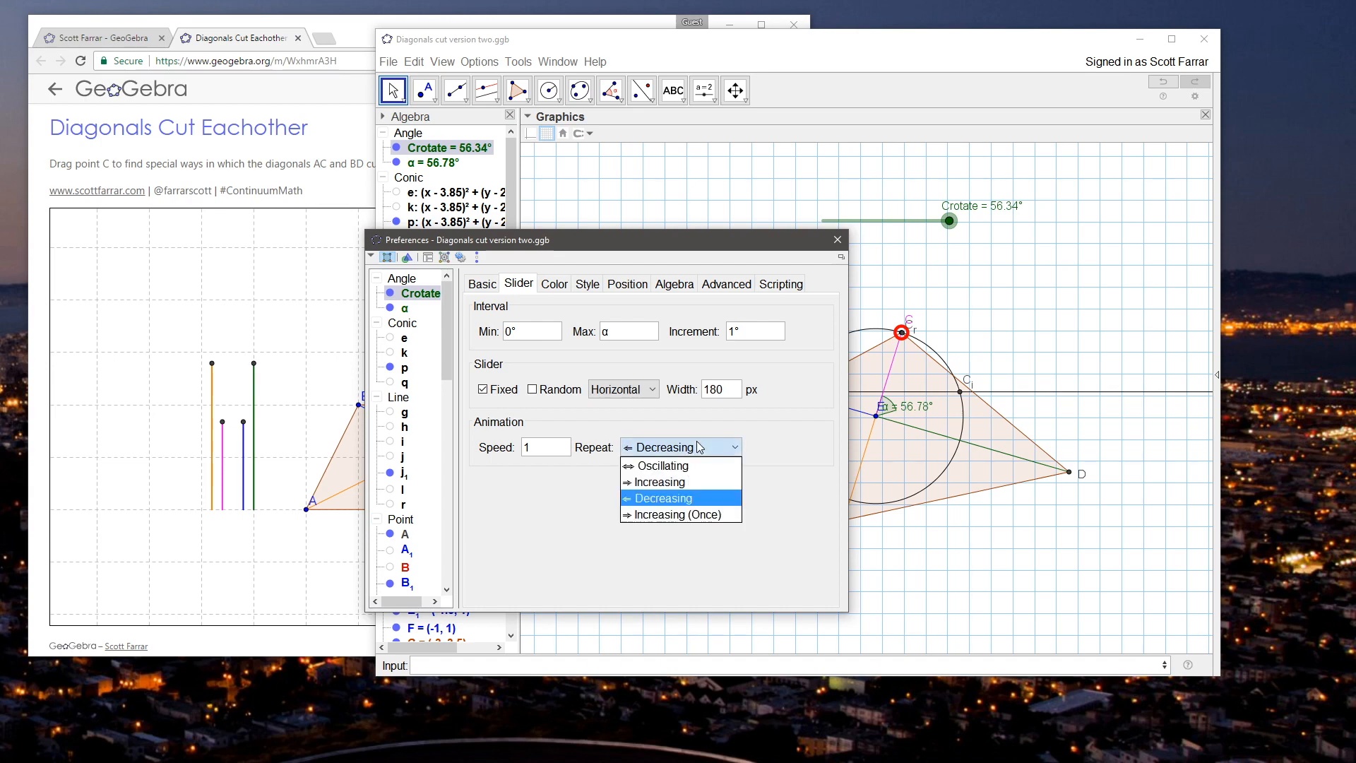
click(732, 445)
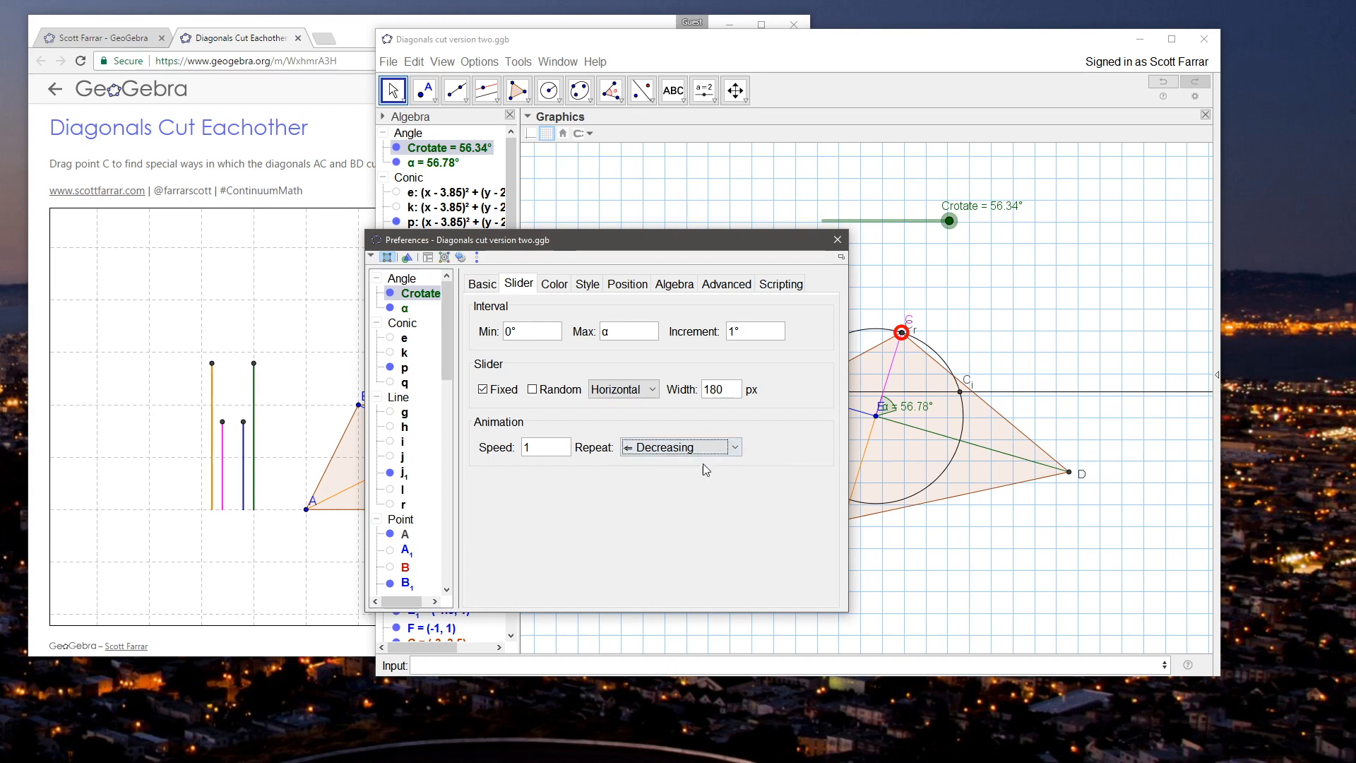
click(736, 446)
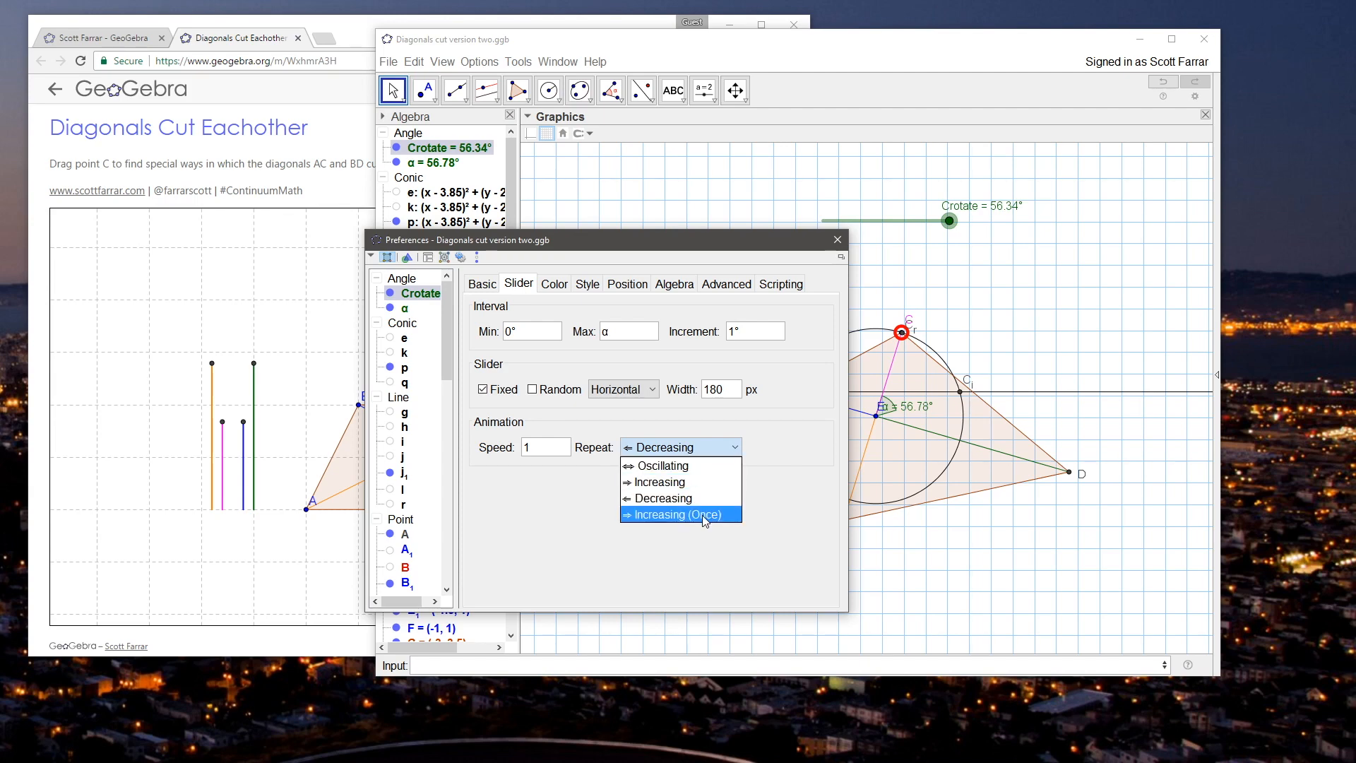
click(678, 514)
click(551, 452)
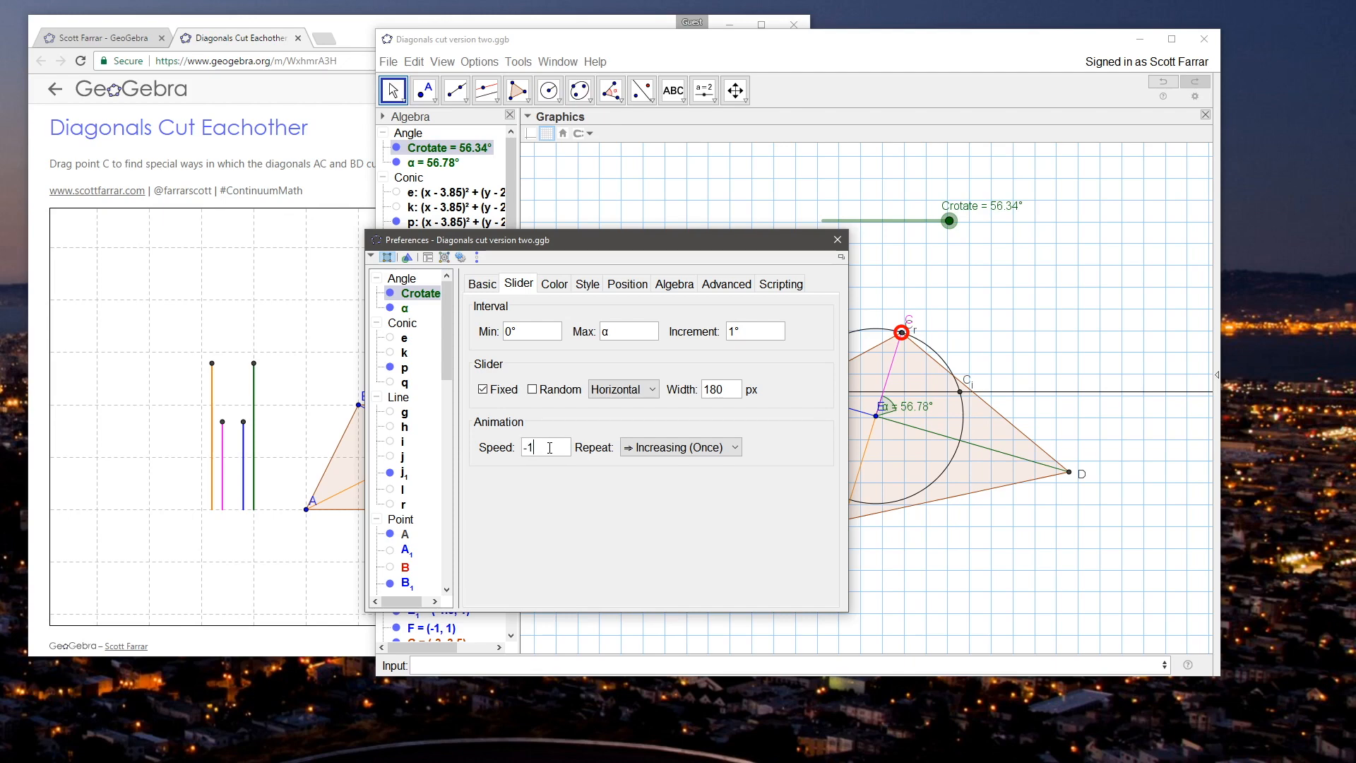
click(838, 240)
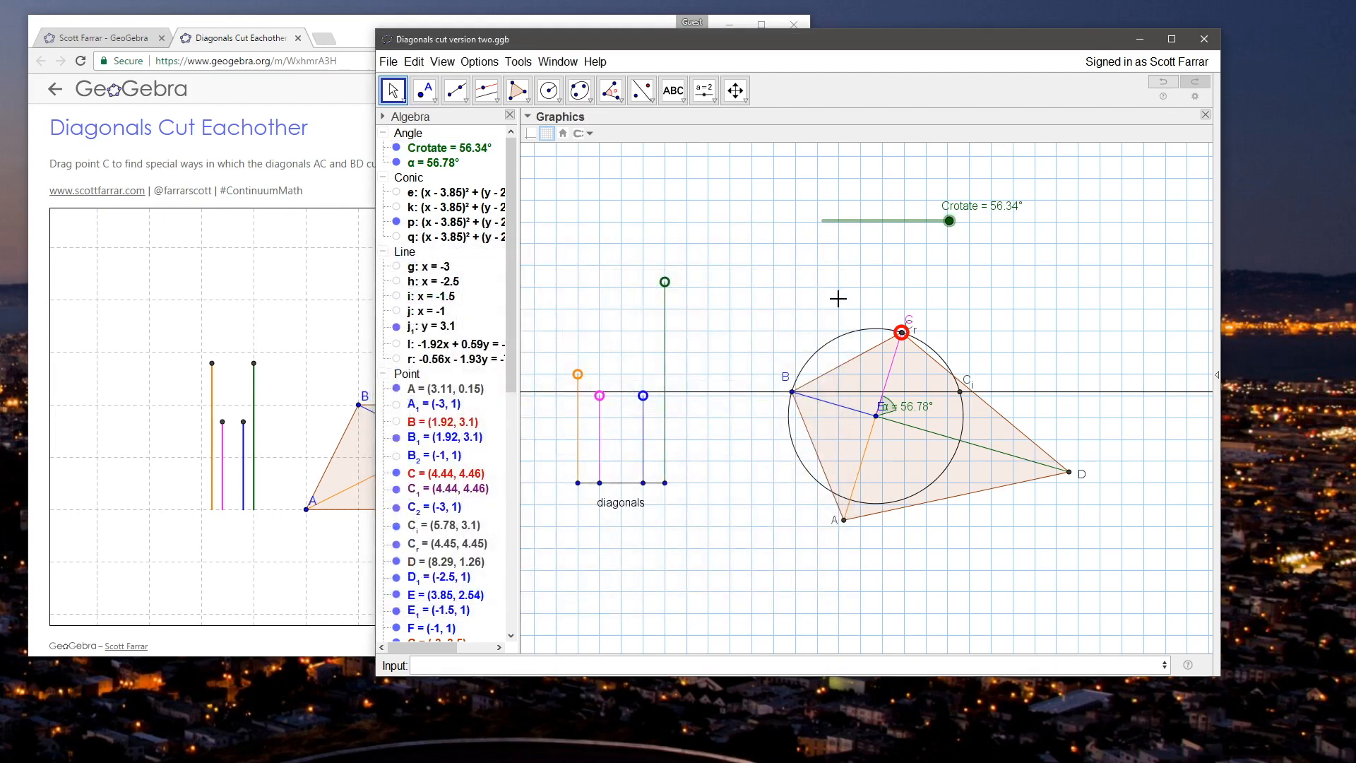
Step: Test the Crotate slider's animation and set its speed to -10
right_click(949, 221)
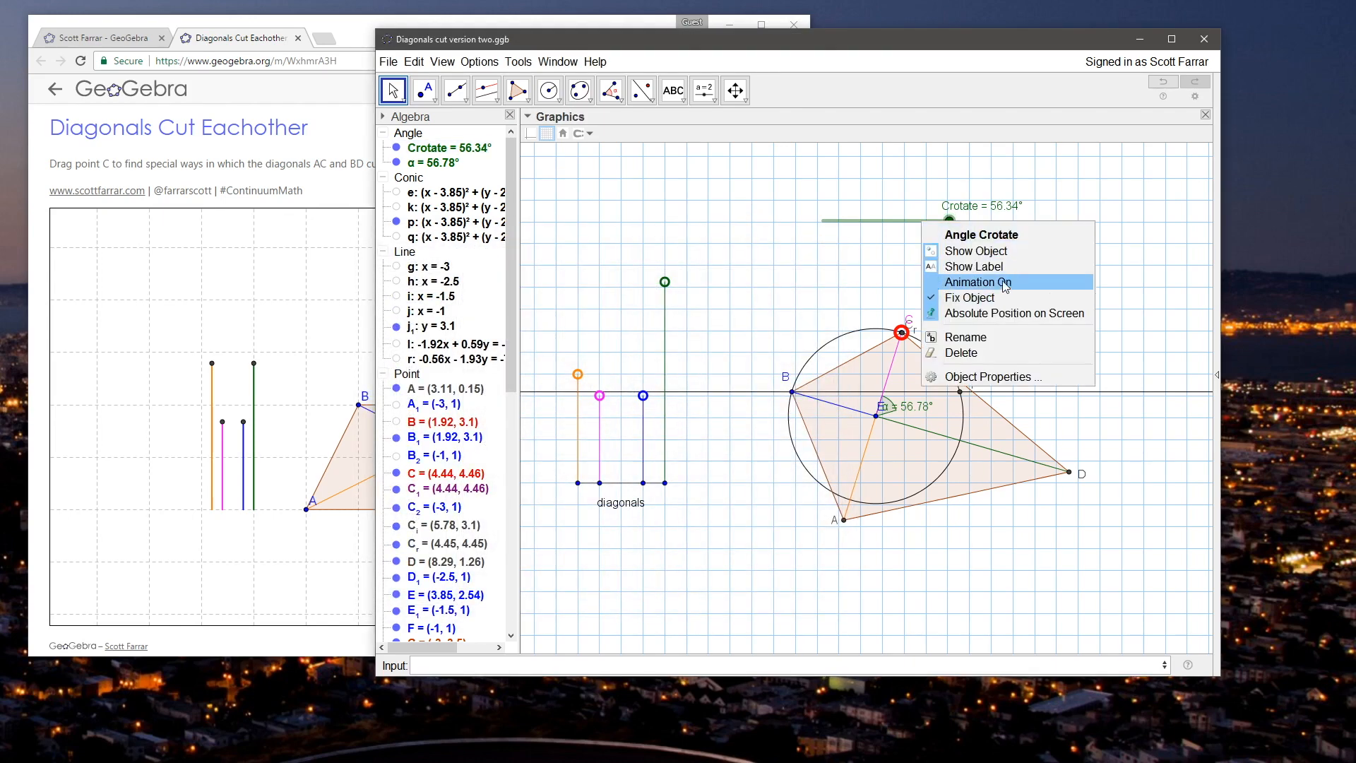
click(1052, 278)
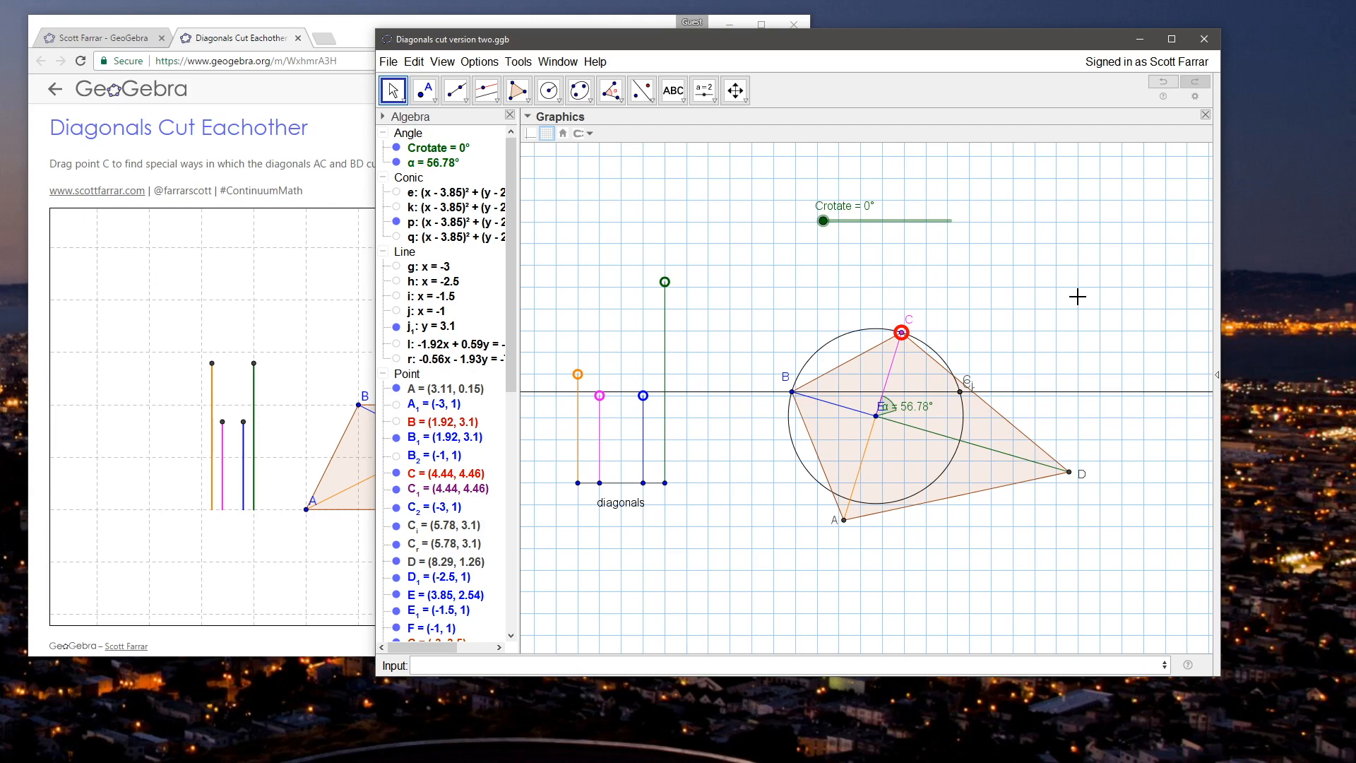
right_click(868, 221)
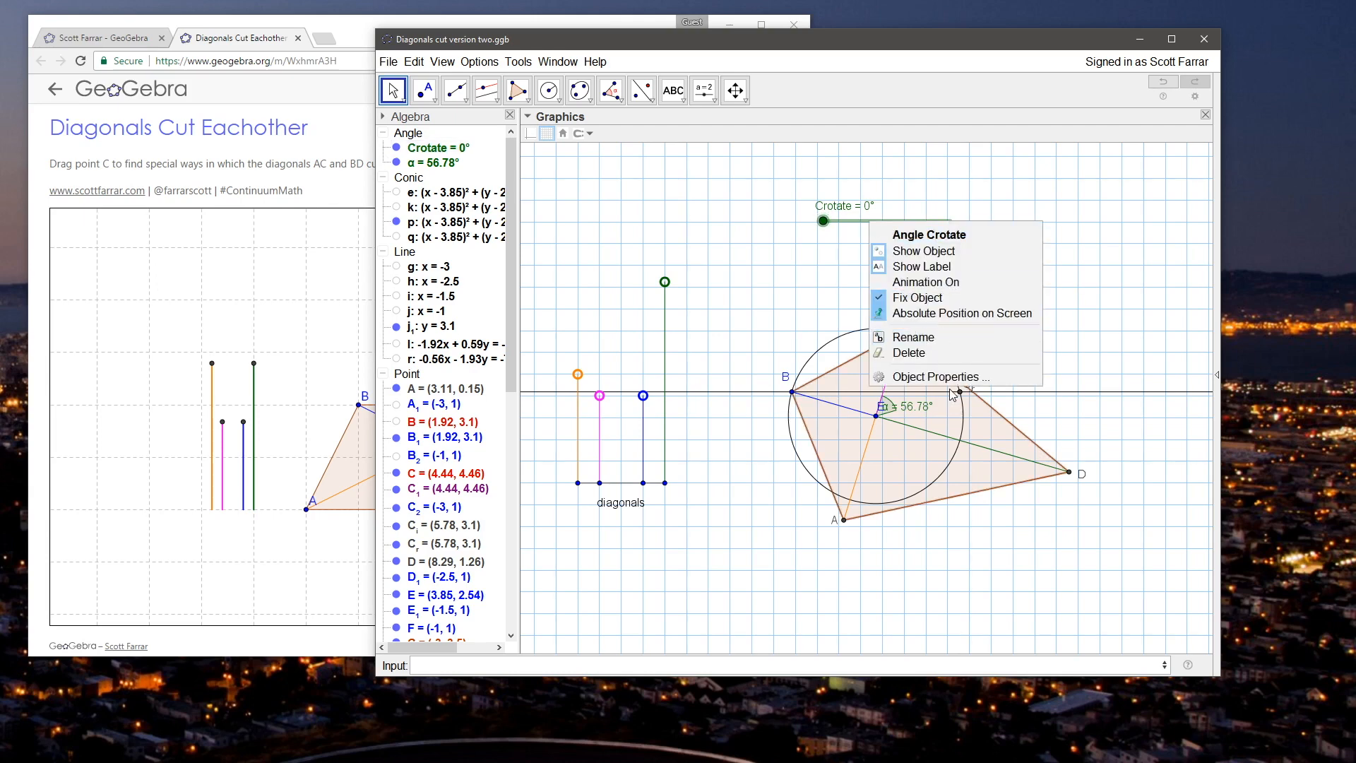
click(953, 385)
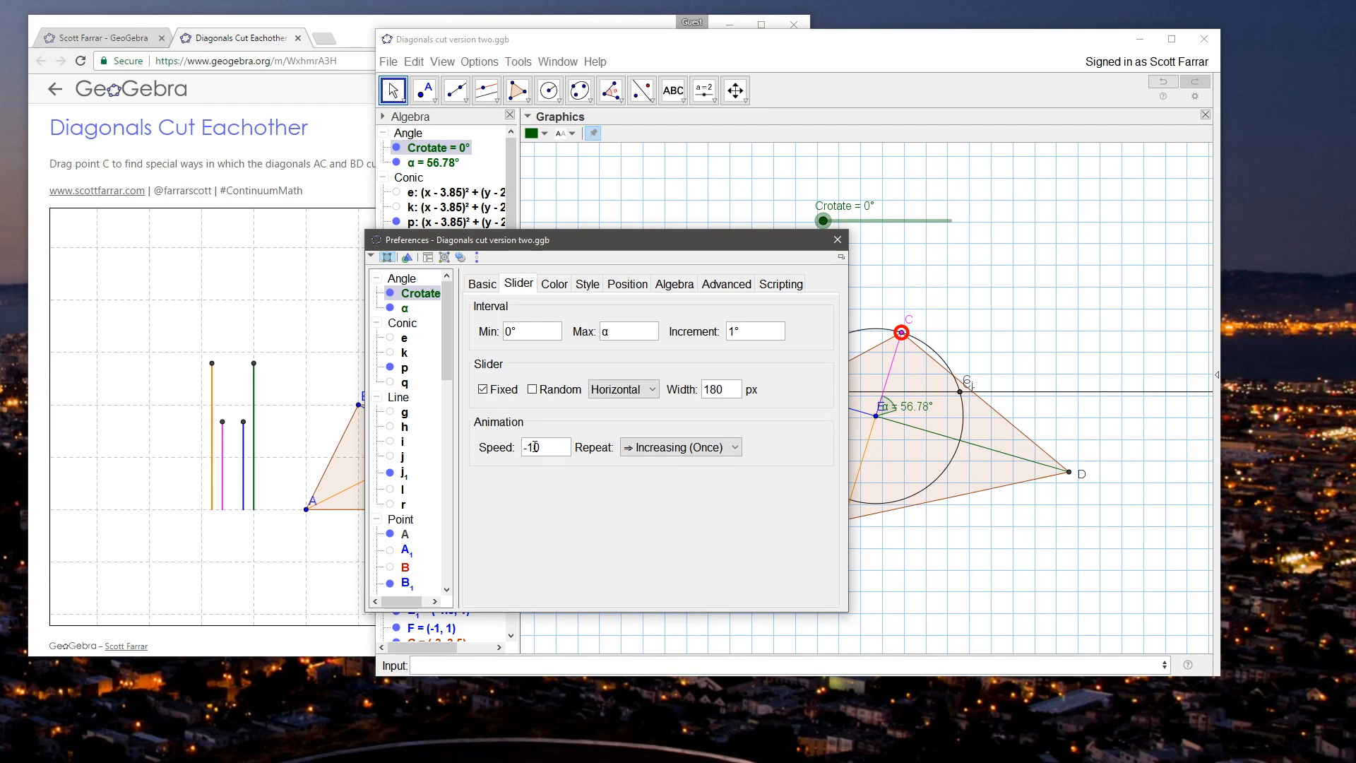
click(838, 242)
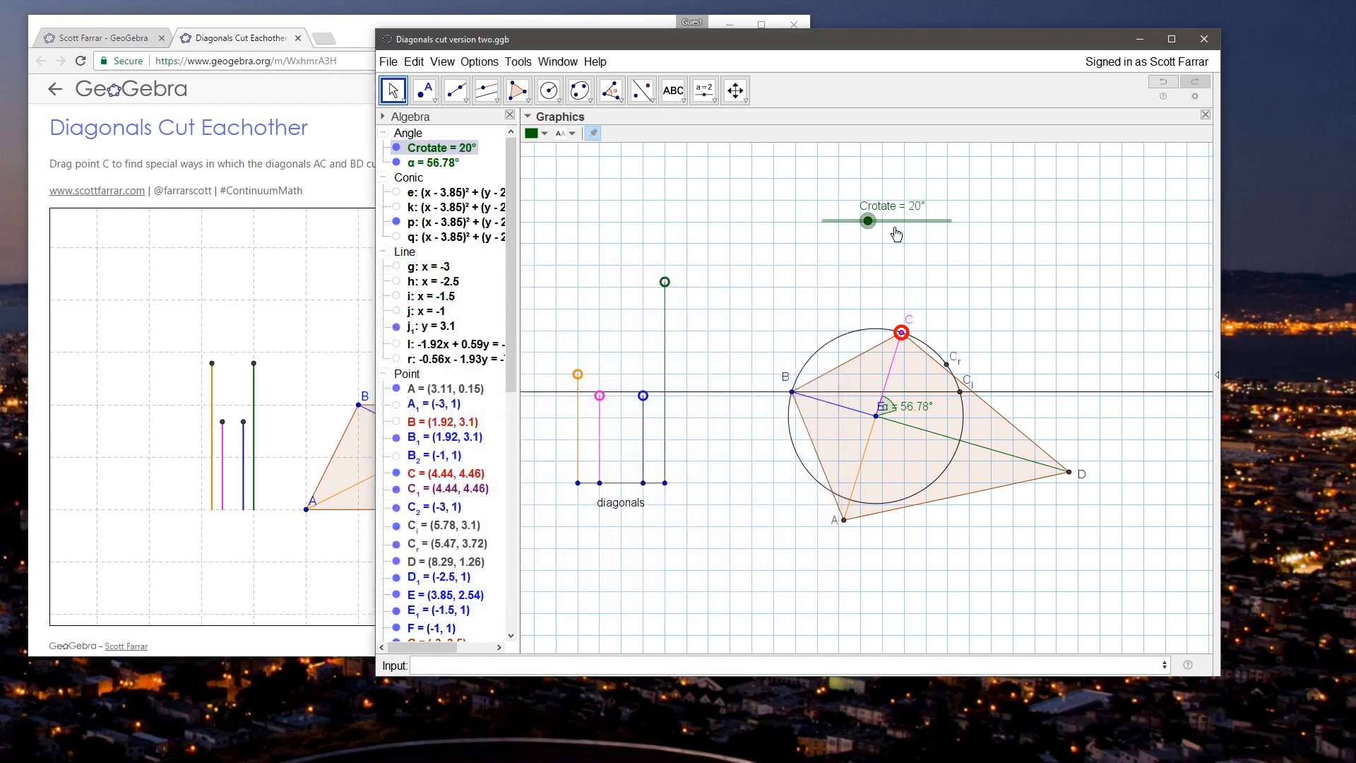
Step: Run the Crotate animation again from the slider's maximum and return the slider to 56.78°
right_click(915, 219)
click(907, 226)
right_click(906, 226)
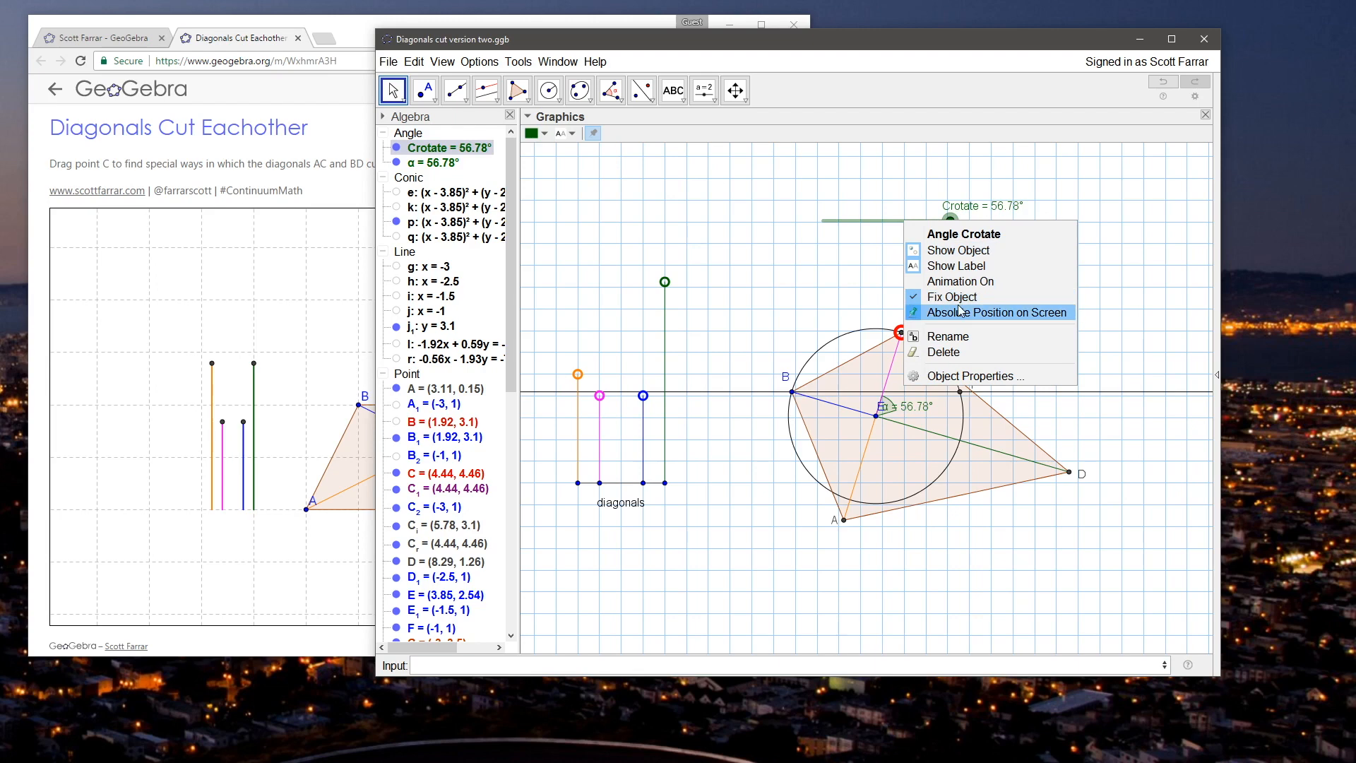
click(940, 282)
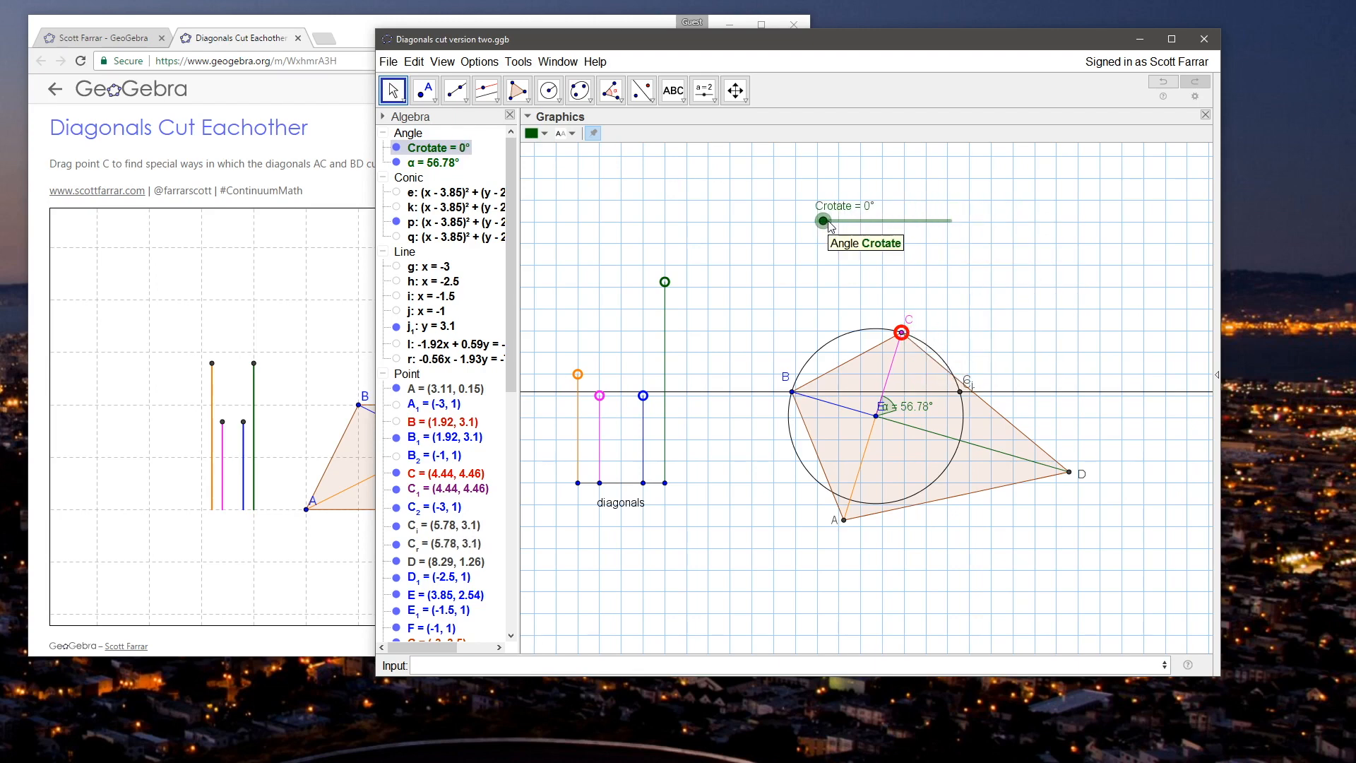
drag(823, 221, 949, 220)
click(768, 236)
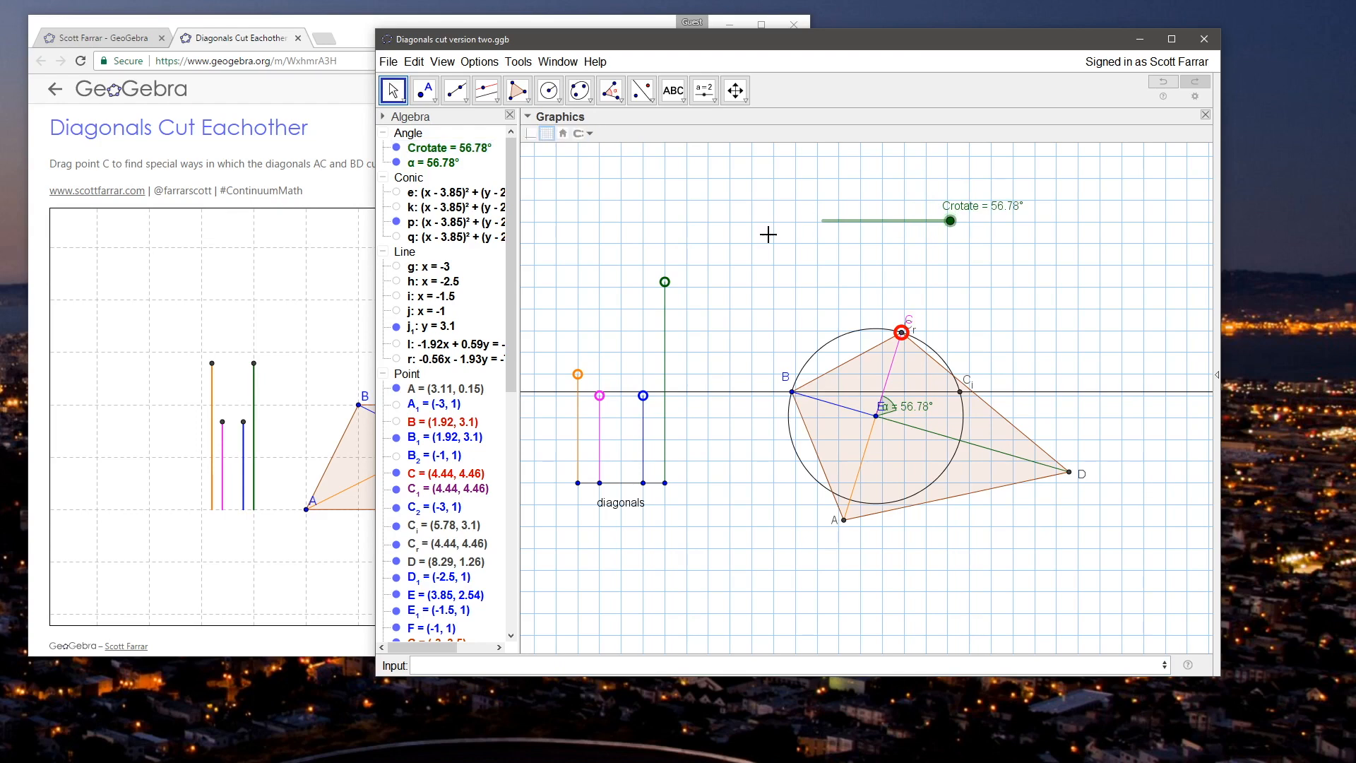
Step: Add the On Update script StartAnimation[Crotate] to the green diagonal control point
right_click(664, 282)
click(703, 441)
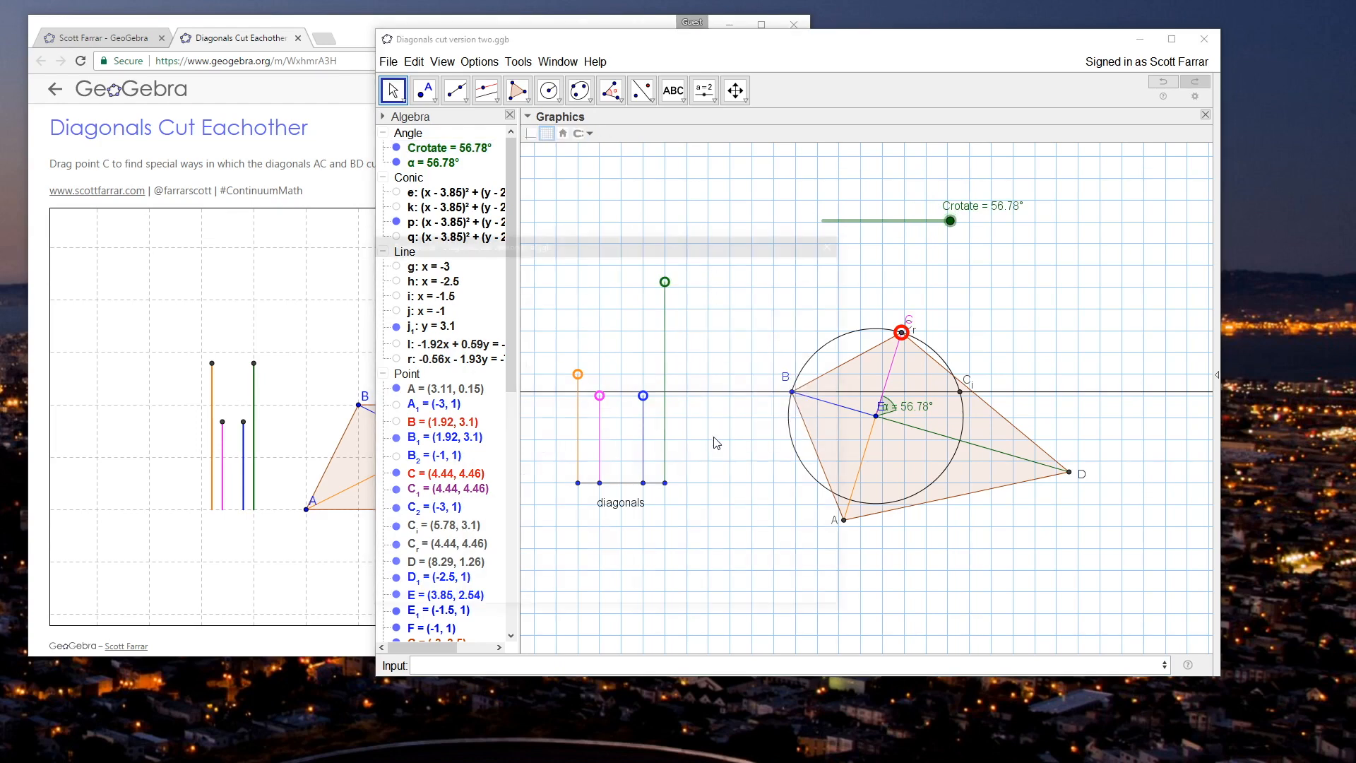
click(695, 283)
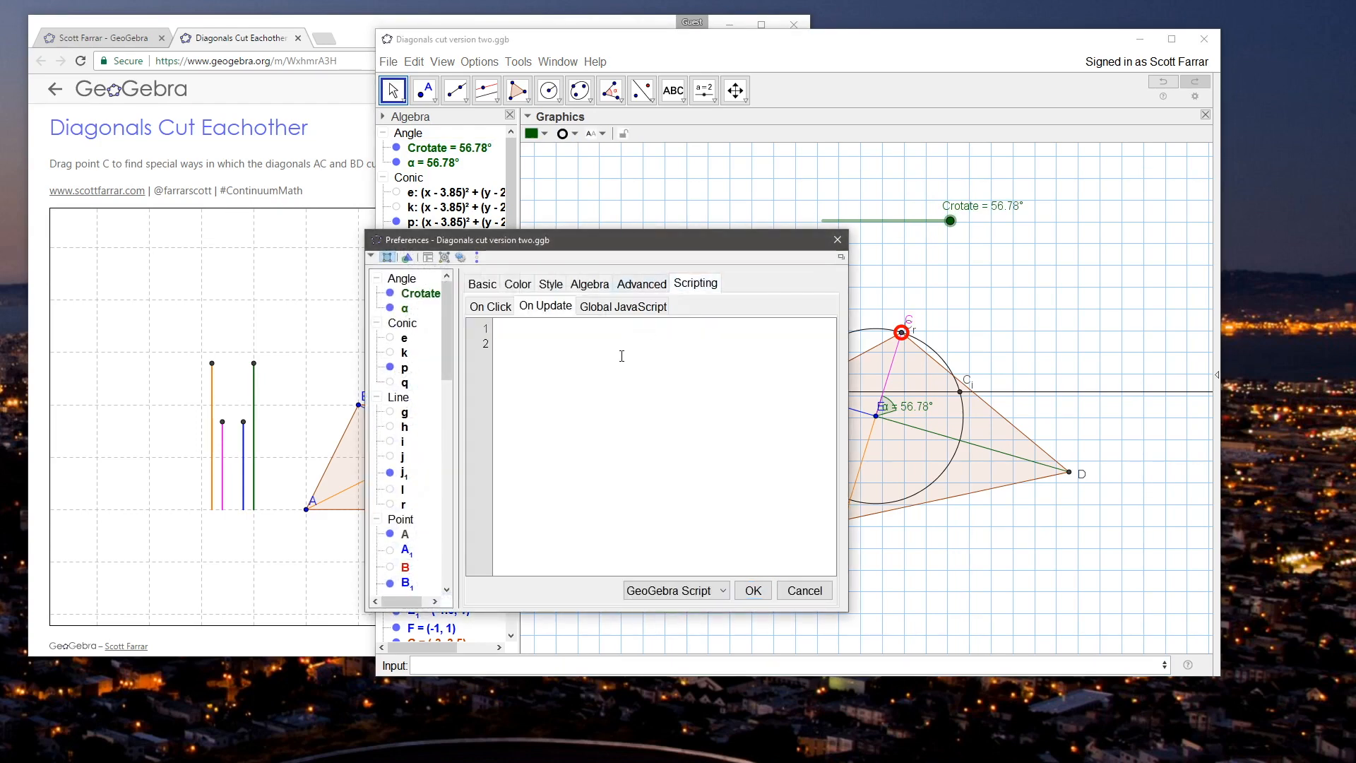
text(s)
key(BackSpace)
text(StartAnimation[Crotate)
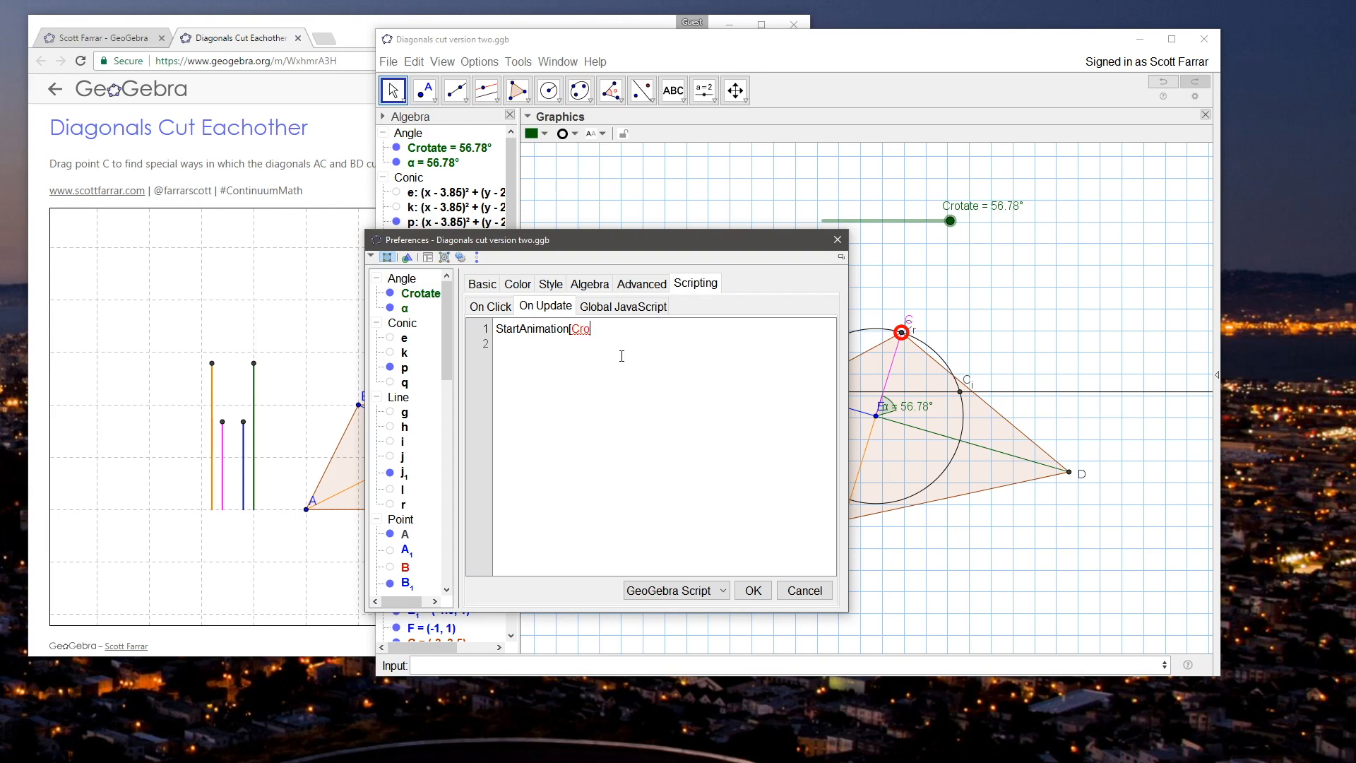
click(753, 590)
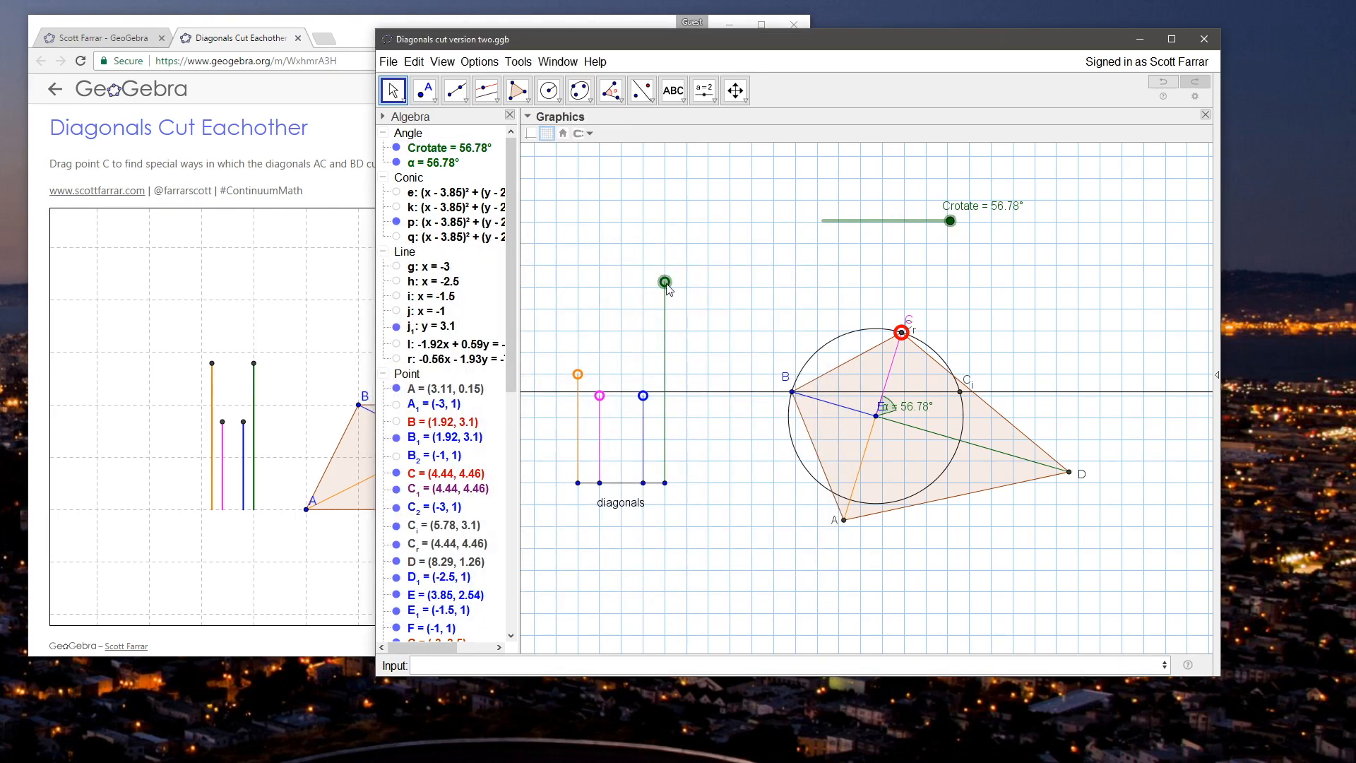
Step: Test the script by shortening the green diagonal until D is at about (7.94, 1.35), and reset Crotate to 56.78°
drag(657, 282, 654, 312)
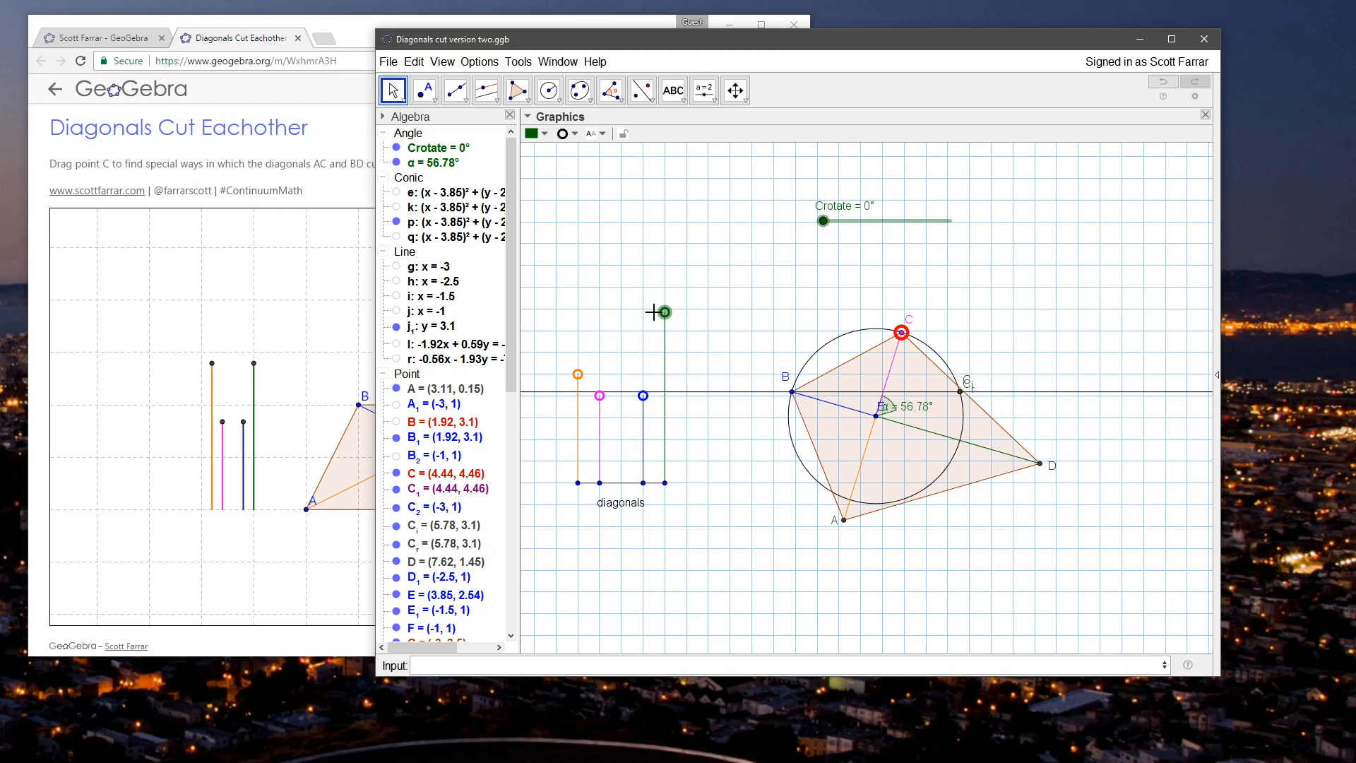
mouse_move(663, 312)
mouse_down()
mouse_move(663, 294)
mouse_move(669, 304)
mouse_up()
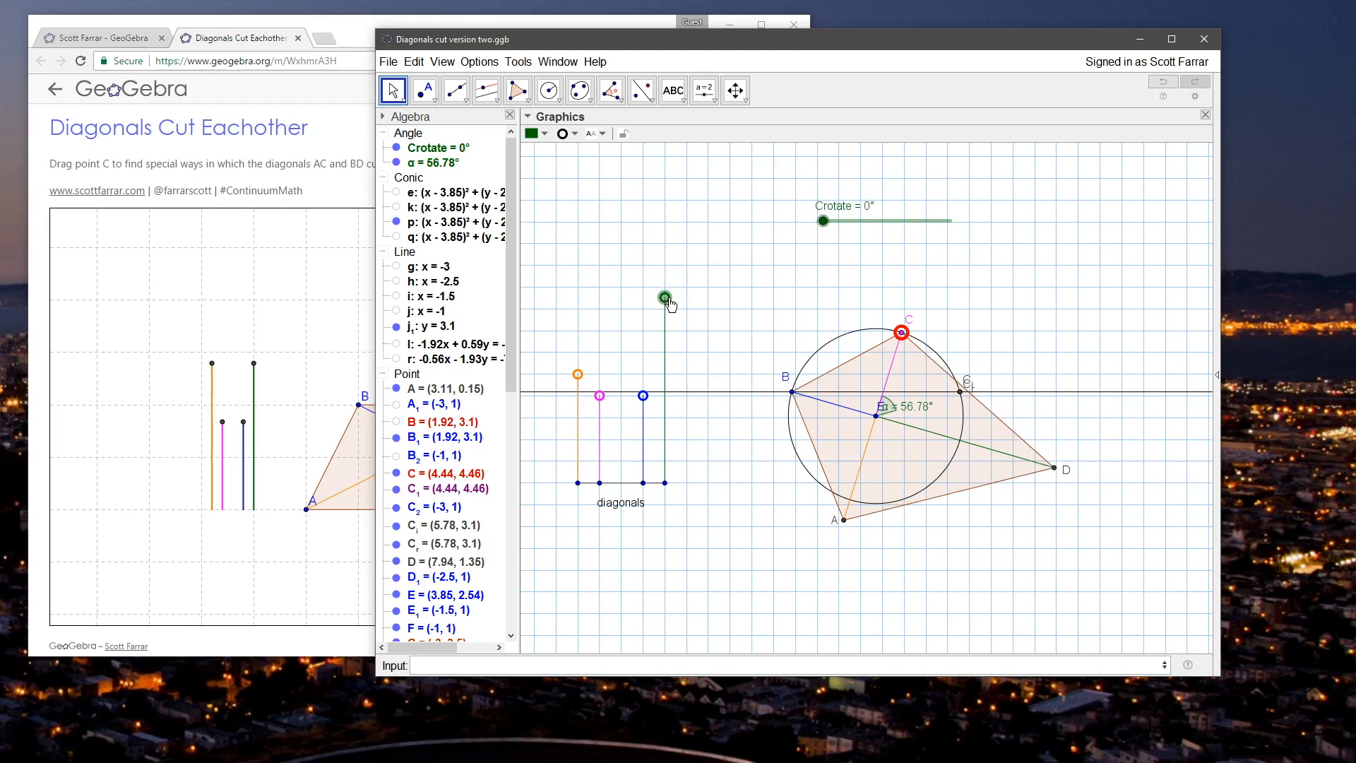
right_click(705, 300)
click(688, 286)
drag(824, 220, 950, 221)
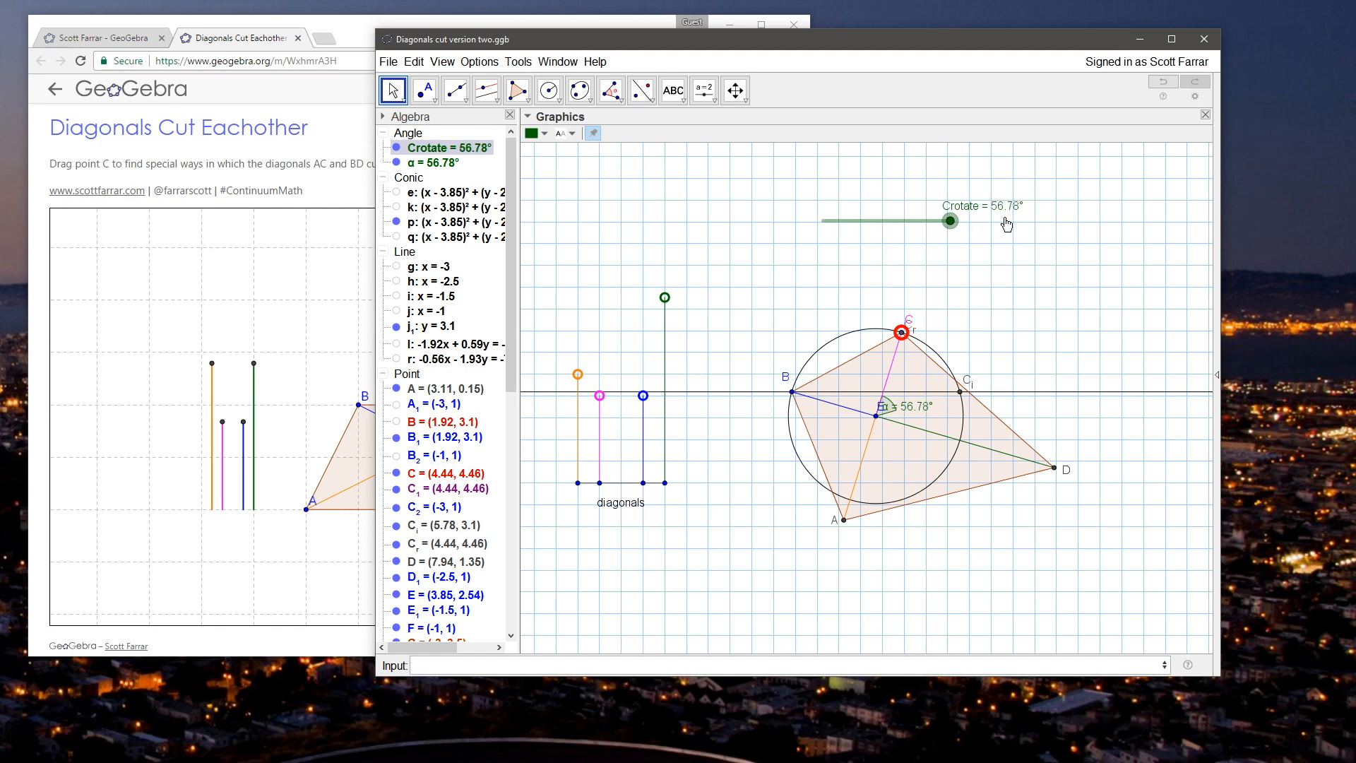
Step: Open the green diagonal control point's On Update script for editing below the StartAnimation line
right_click(665, 297)
click(706, 453)
click(634, 328)
click(627, 345)
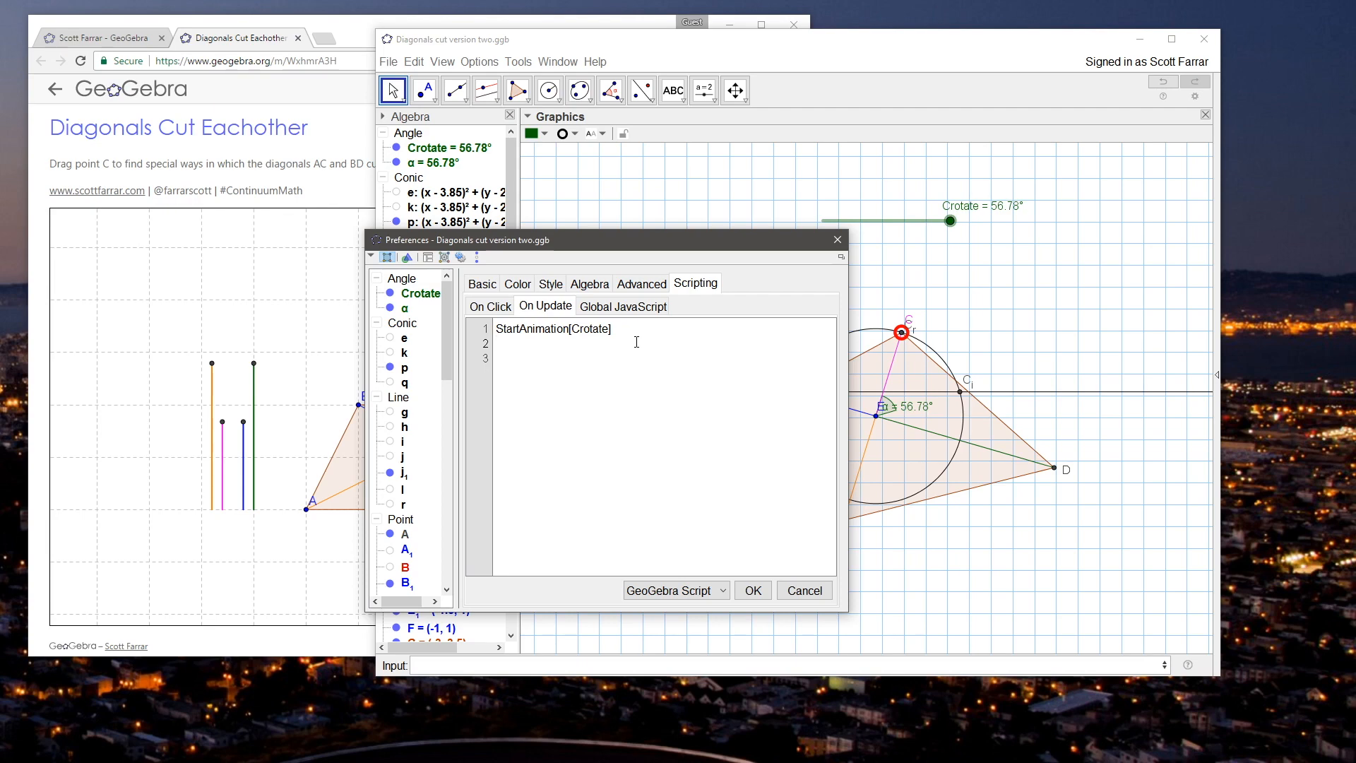
Step: Close the script editor, widen the GeoGebra window, and move point C along the circle to about (4.5, 4.44)
click(838, 239)
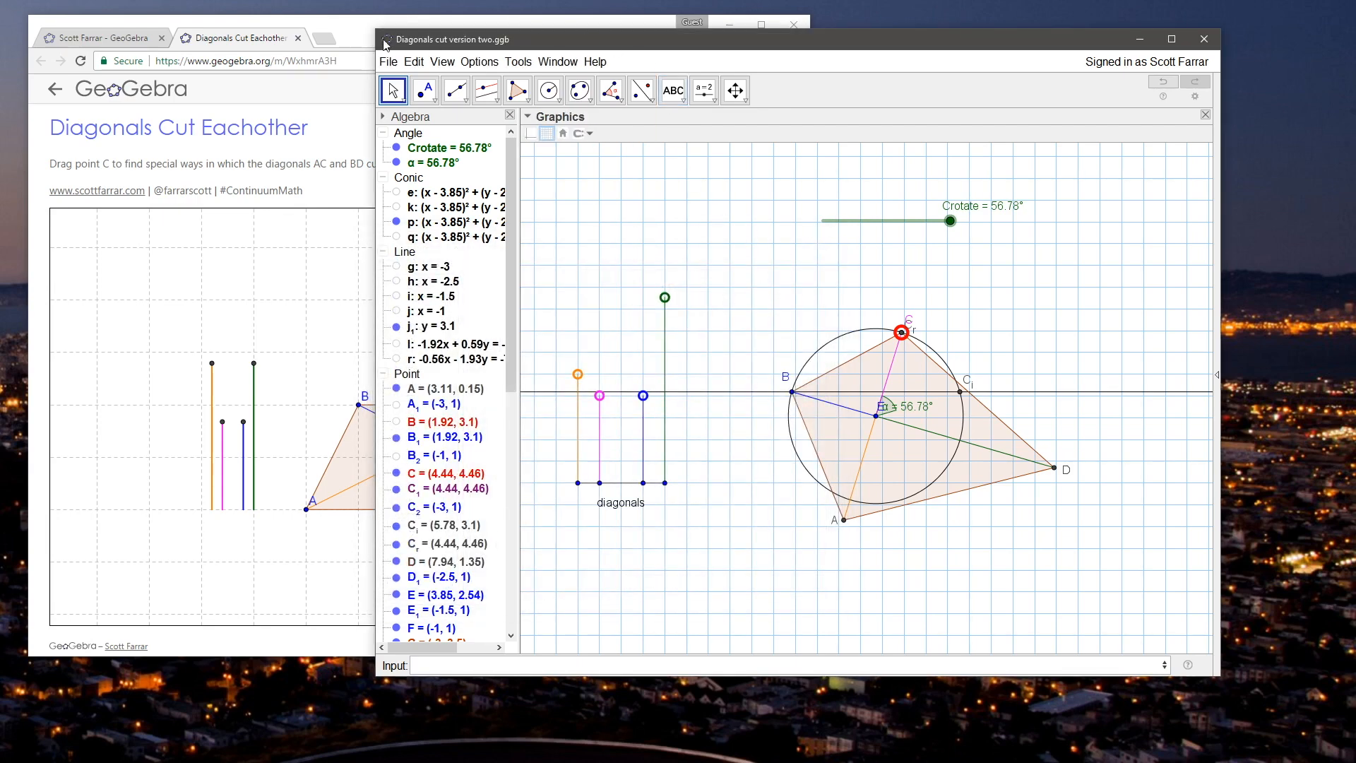
drag(375, 30, 212, 32)
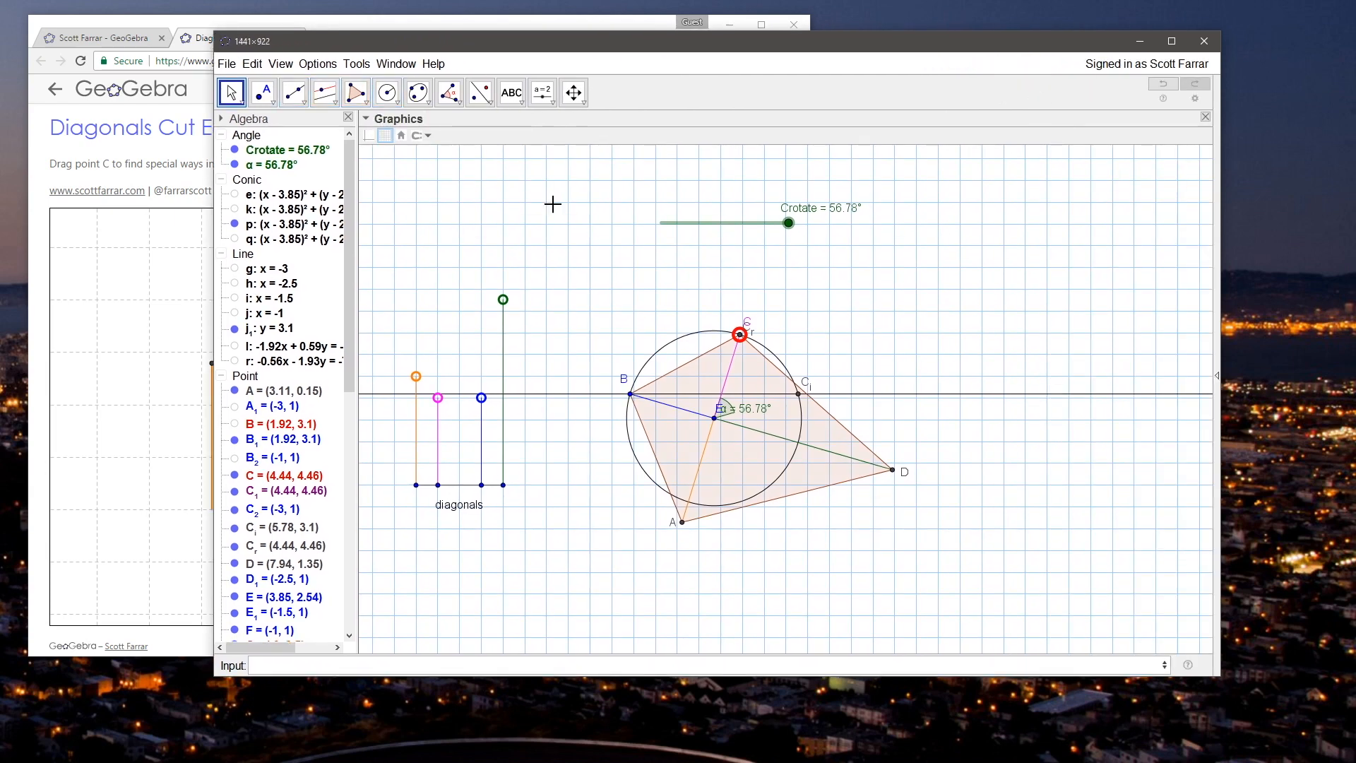
drag(617, 251, 670, 256)
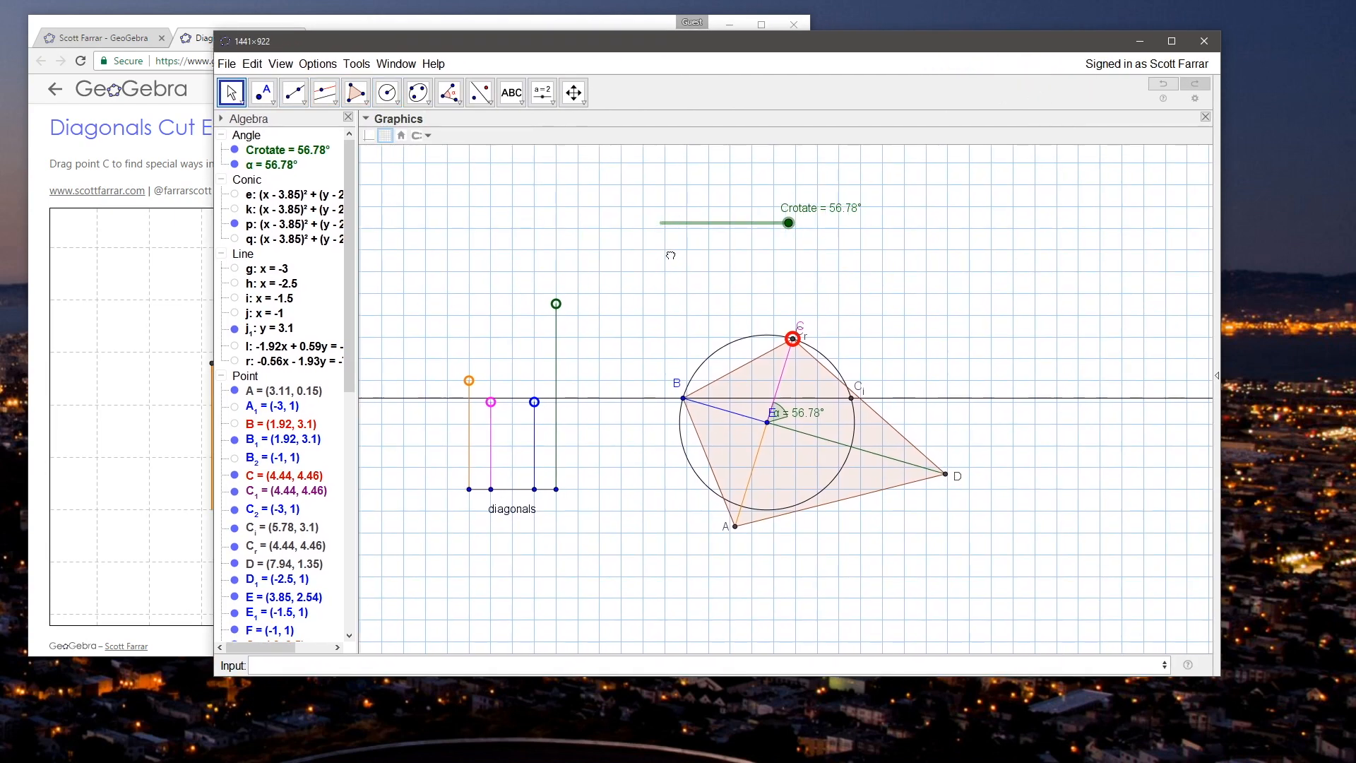
mouse_move(792, 338)
mouse_down()
mouse_move(774, 340)
mouse_move(795, 339)
mouse_up()
click(635, 303)
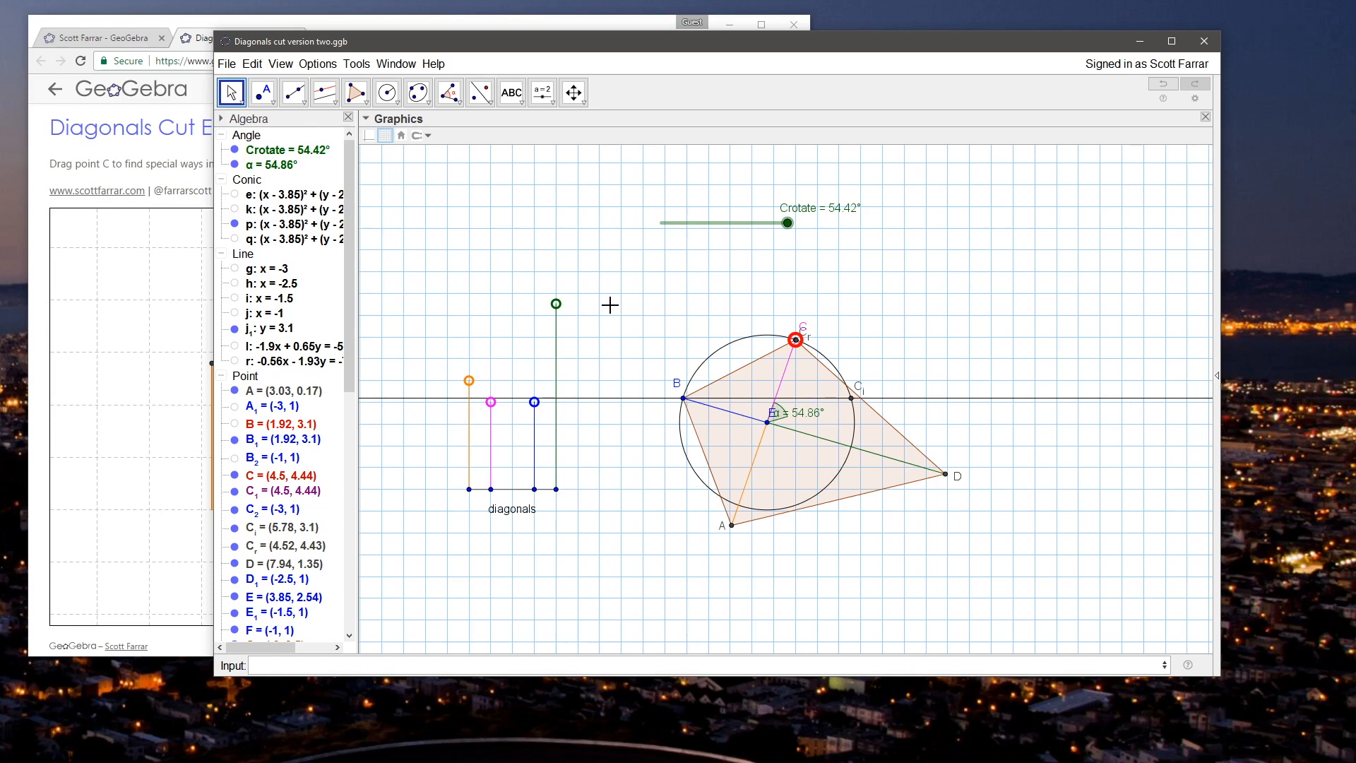
Step: Try to create a quadrilateral with the command polygon[A,B,Crotate,D]
click(471, 666)
text(poly)
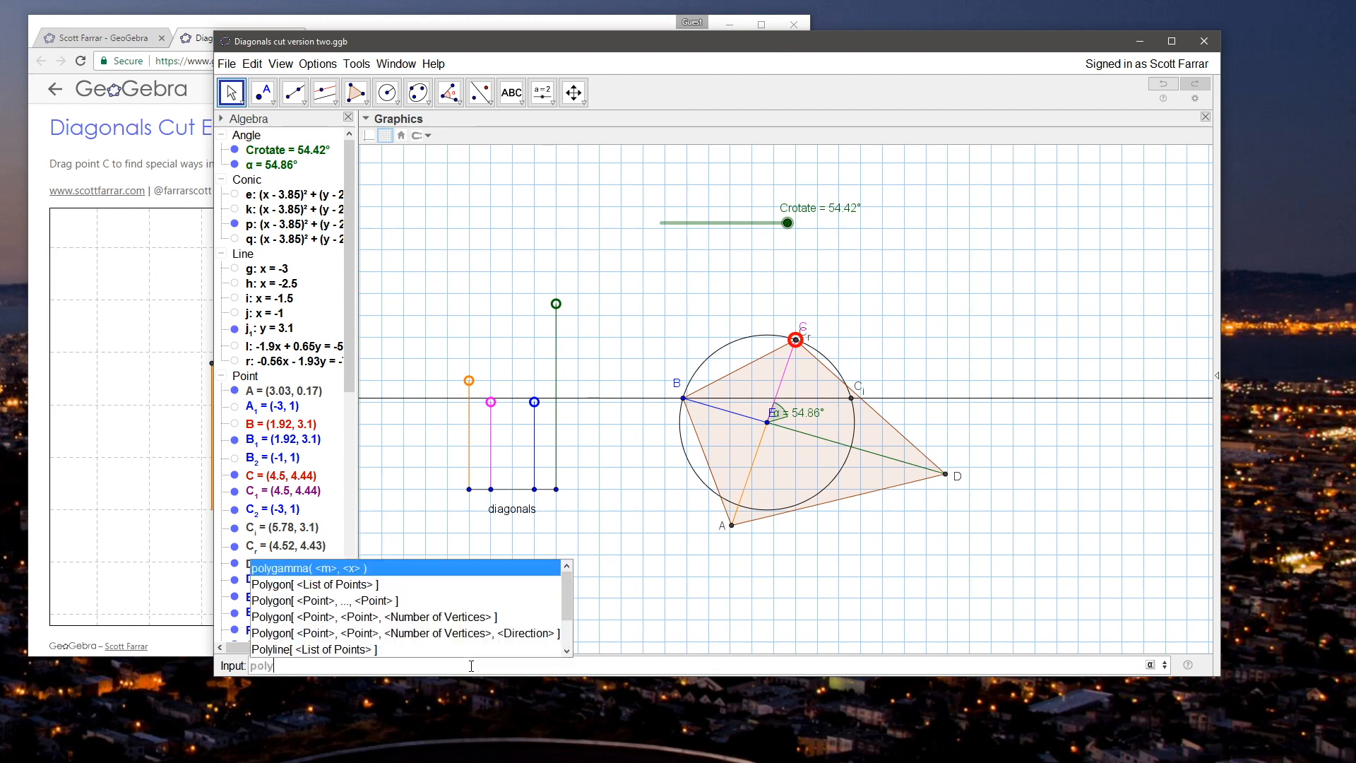
text(gon)
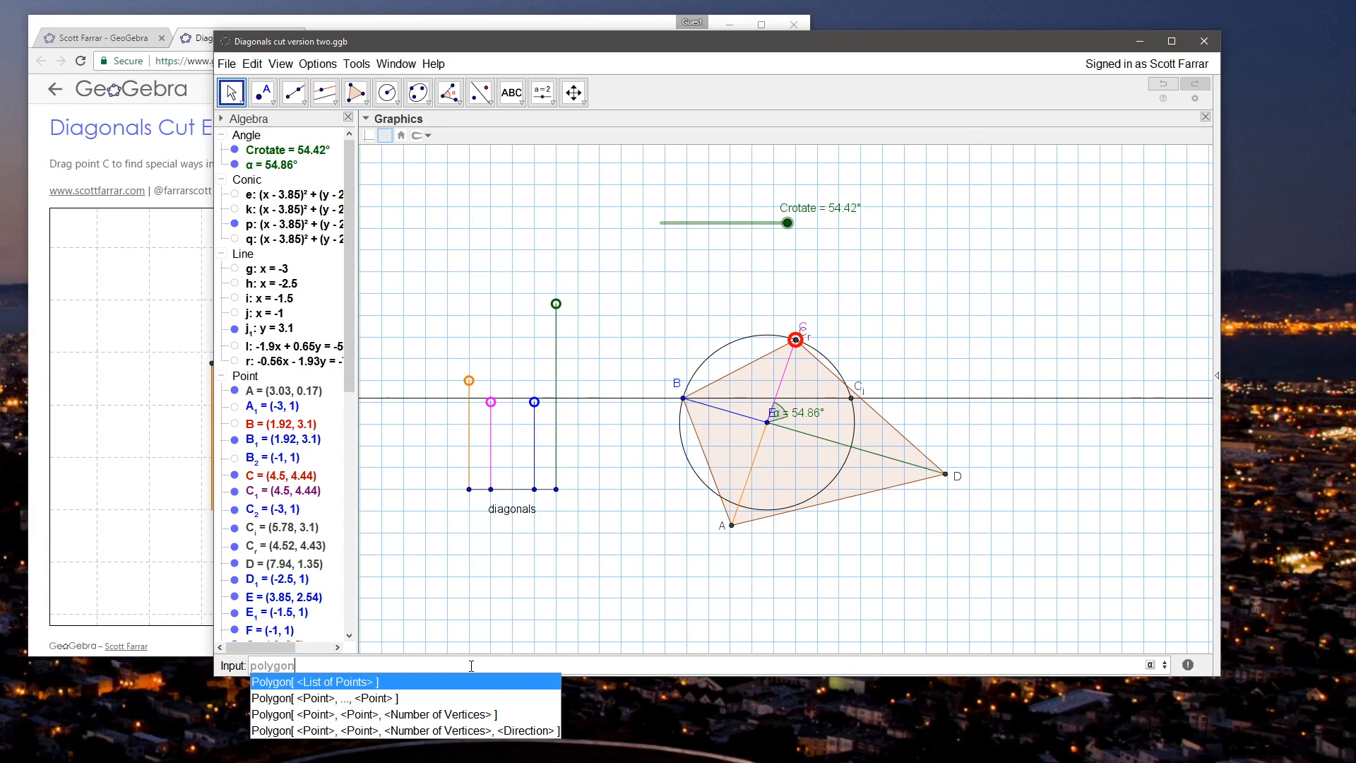
text([)
text(A,B,Crota)
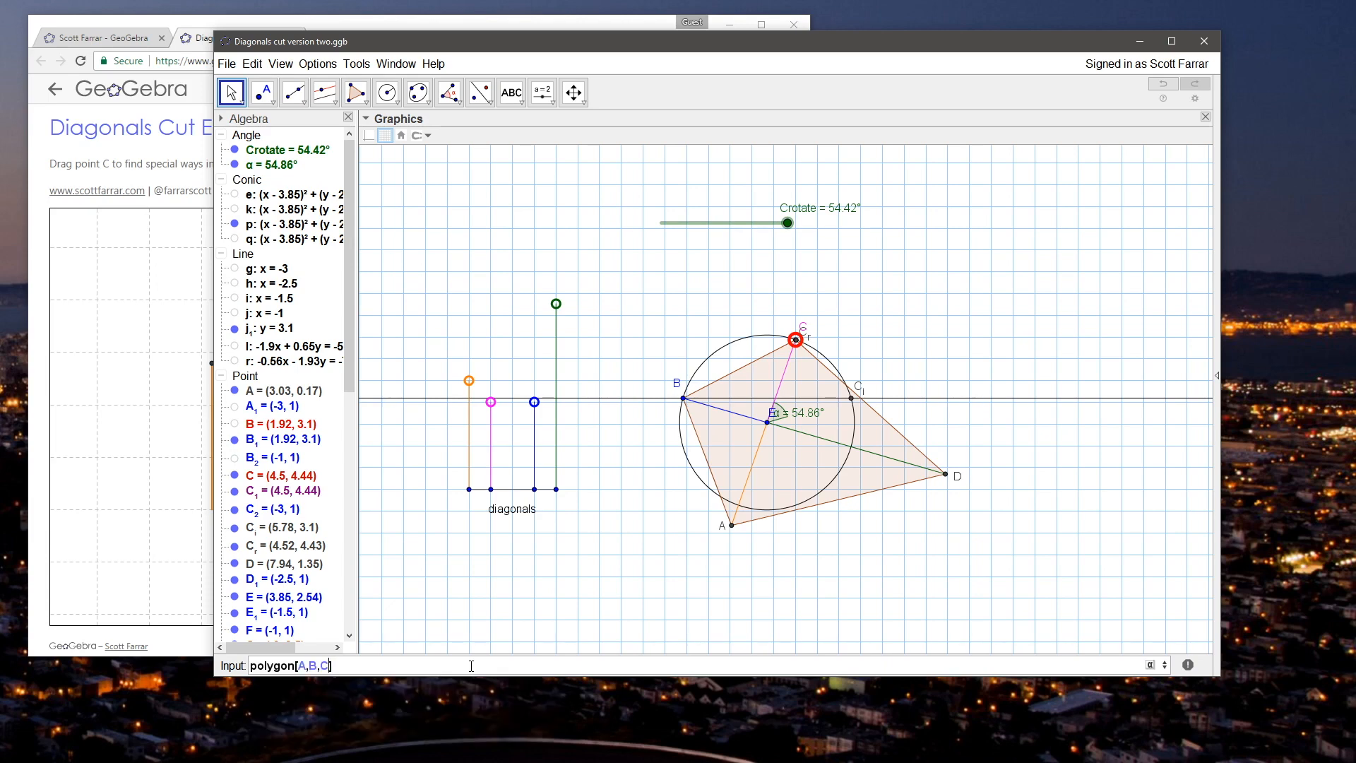
text(te,D)
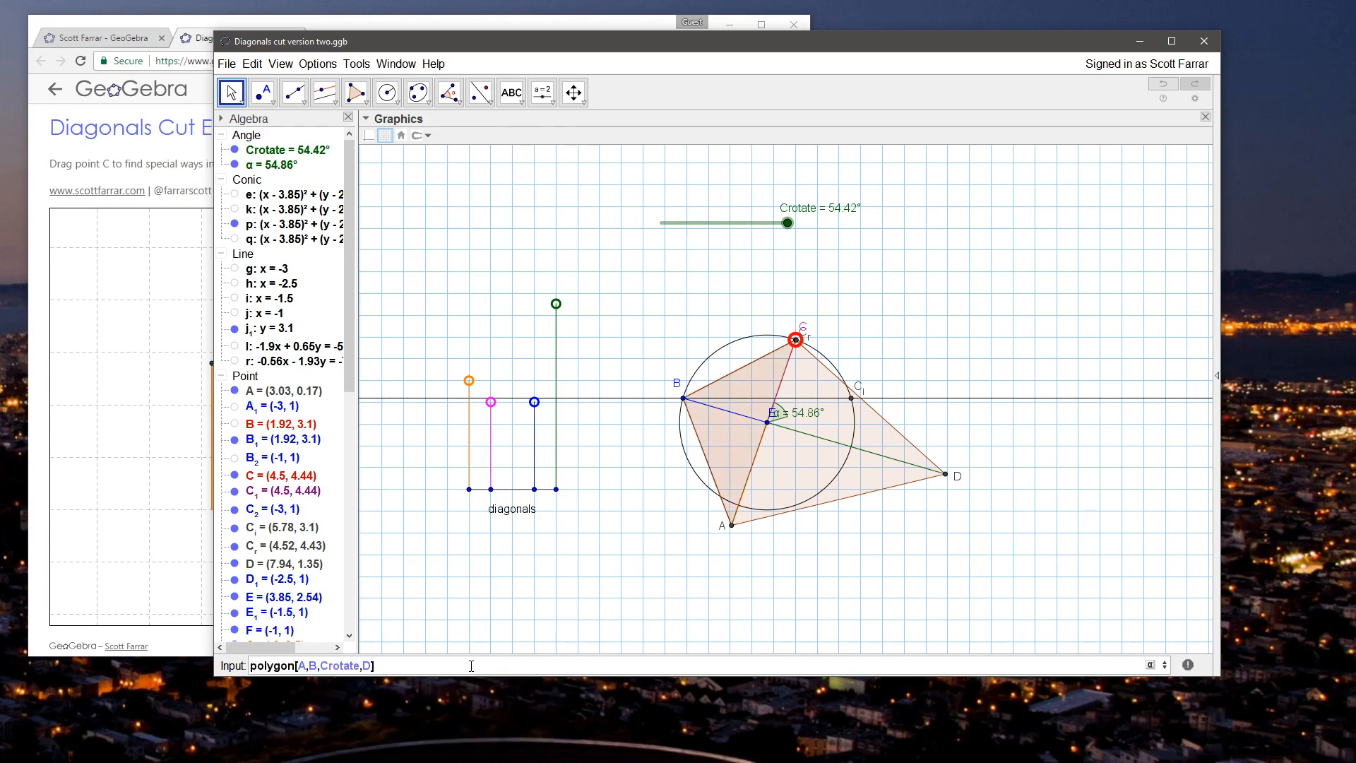
key(Return)
click(639, 432)
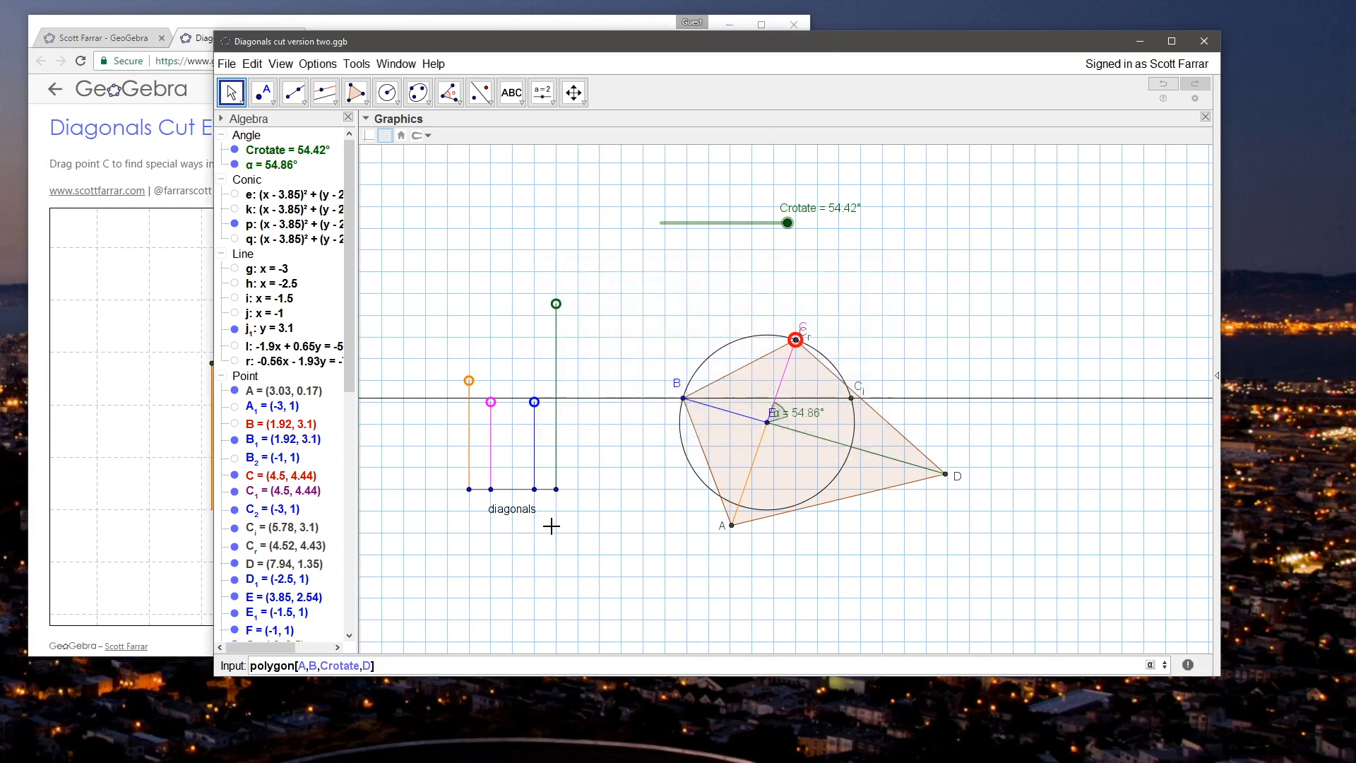
Step: Replace Crotate with C_r in the polygon command and create the quadrilateral polygon[A,B,C_r,D]
click(358, 668)
key(BackSpace)
key(BackSpace)
key(BackSpace)
key(BackSpace)
key(BackSpace)
key(BackSpace)
text(_r)
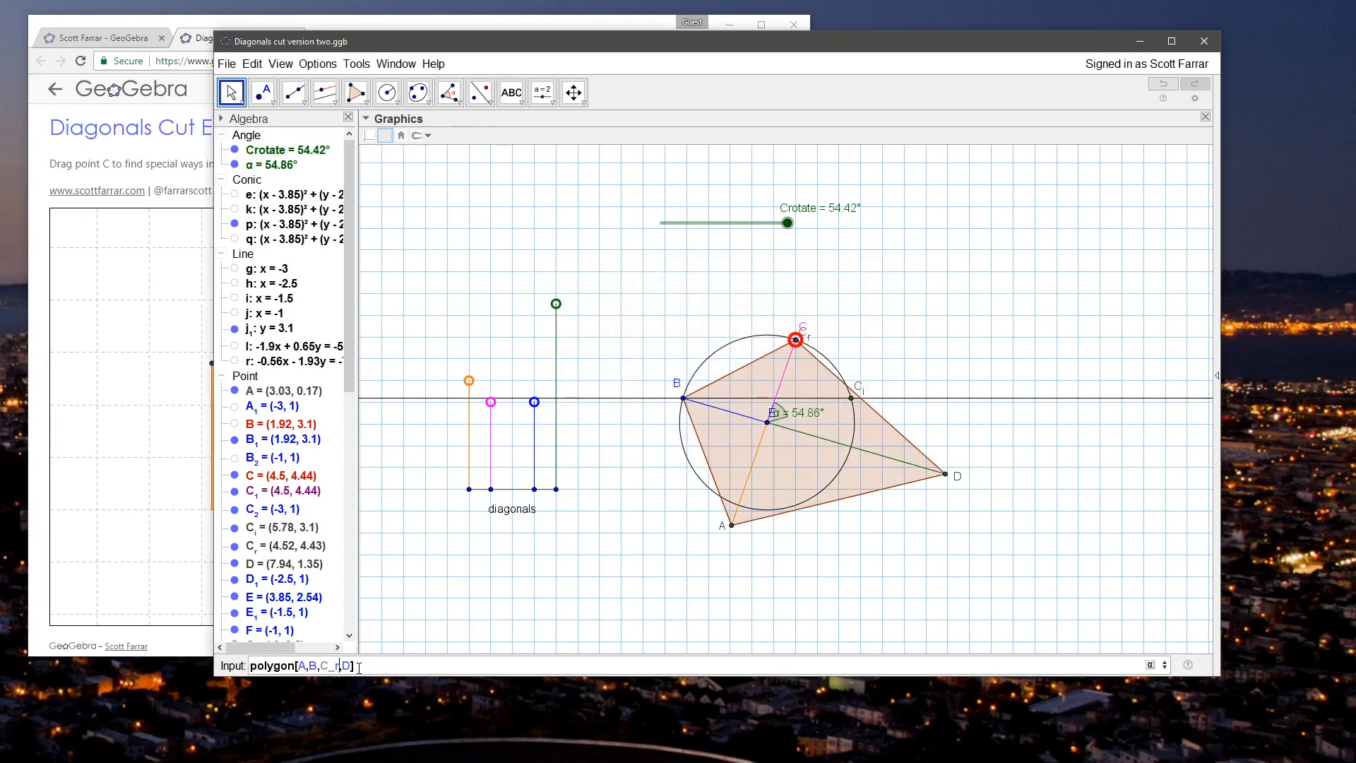
key(Return)
click(475, 255)
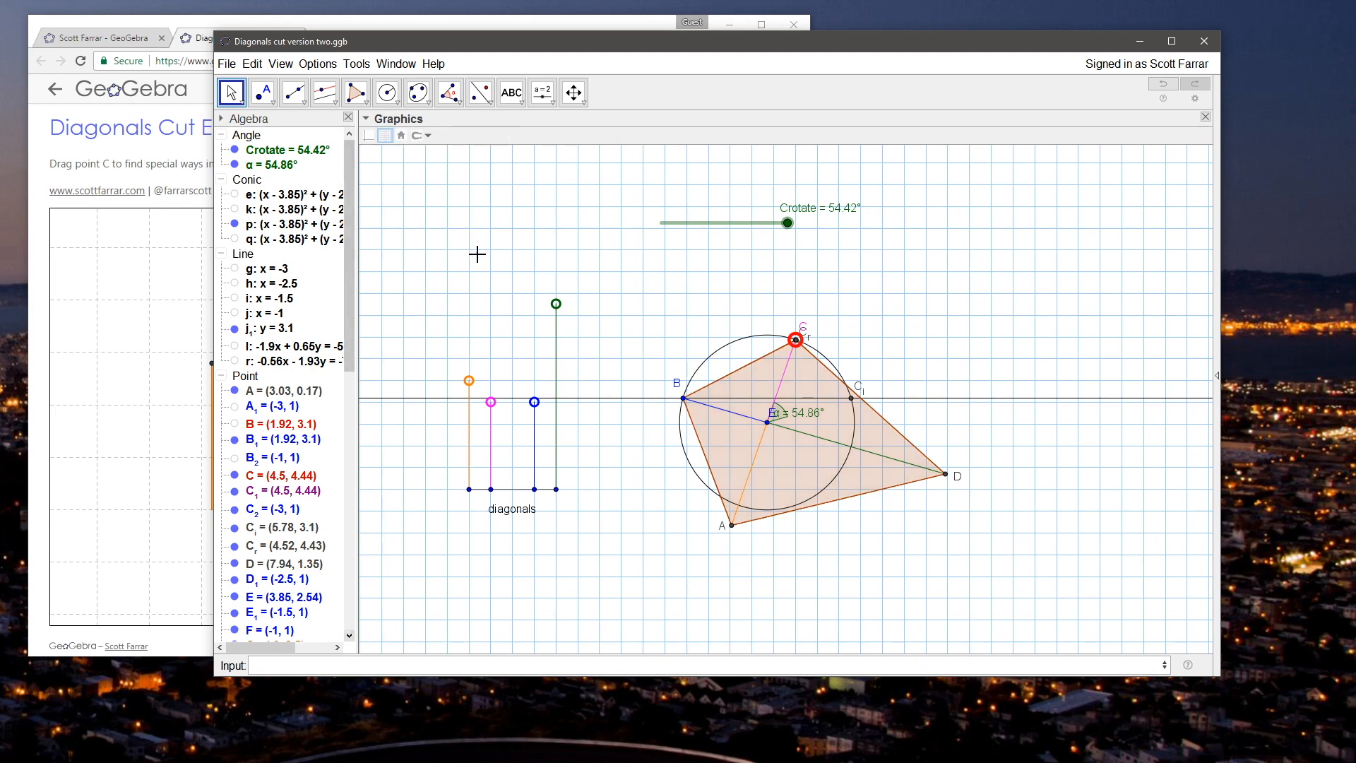
Step: Rename the new quadrilateral poly2 as animPoly
drag(349, 341, 340, 547)
right_click(276, 302)
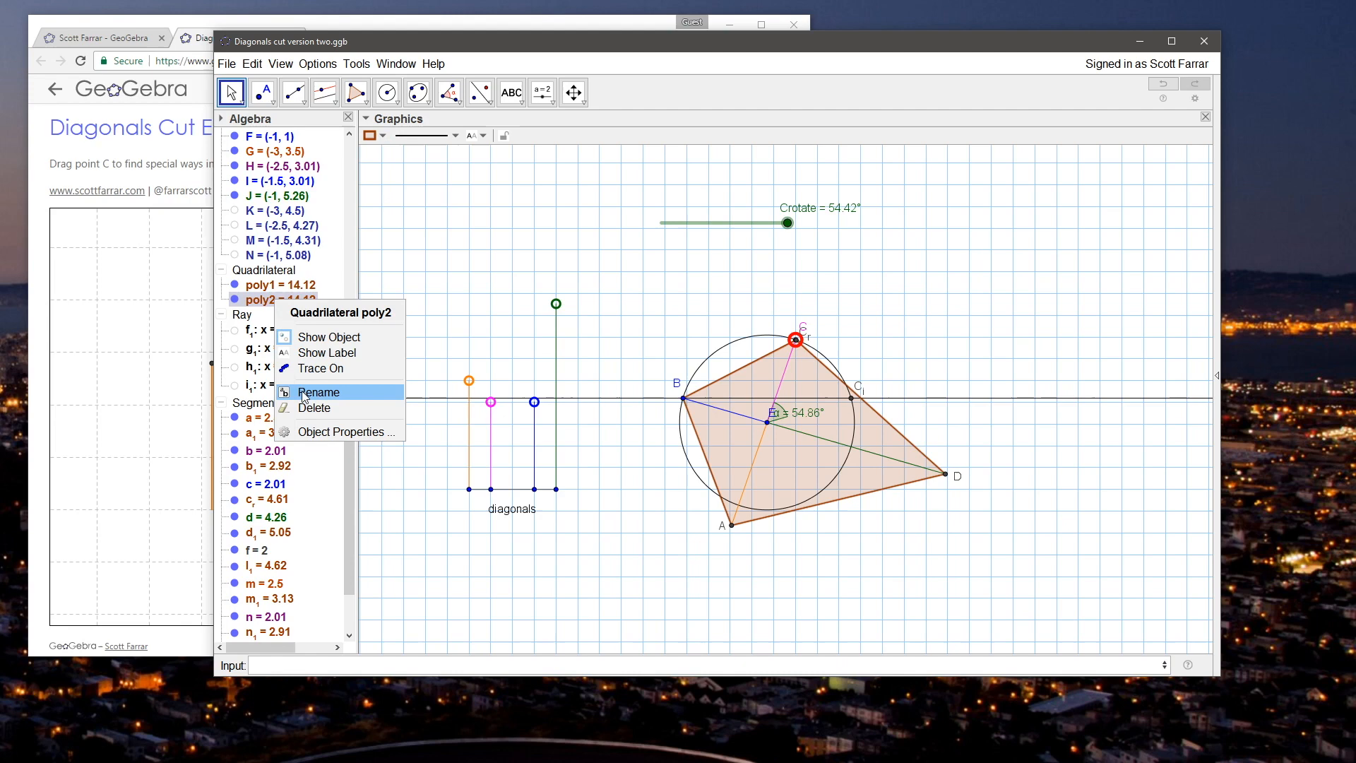
click(306, 394)
text(animPoly)
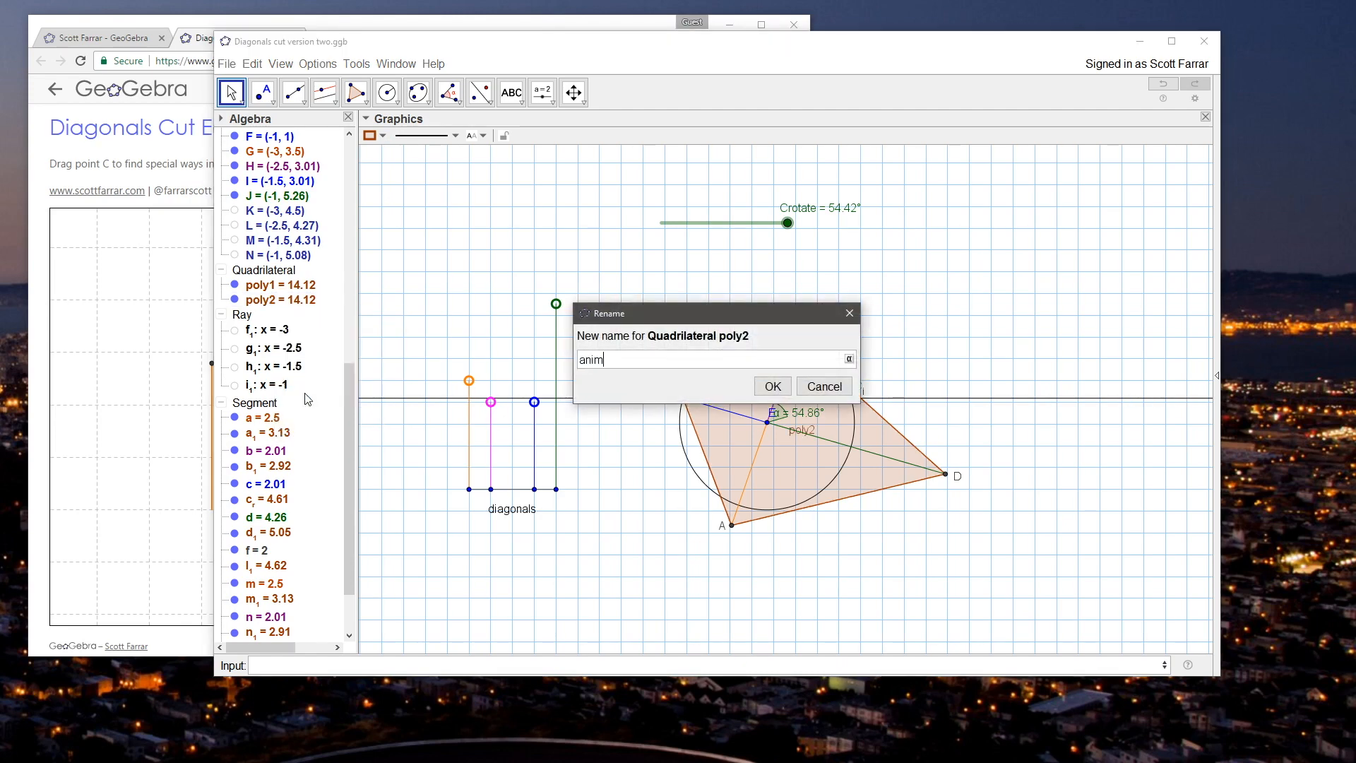
key(Return)
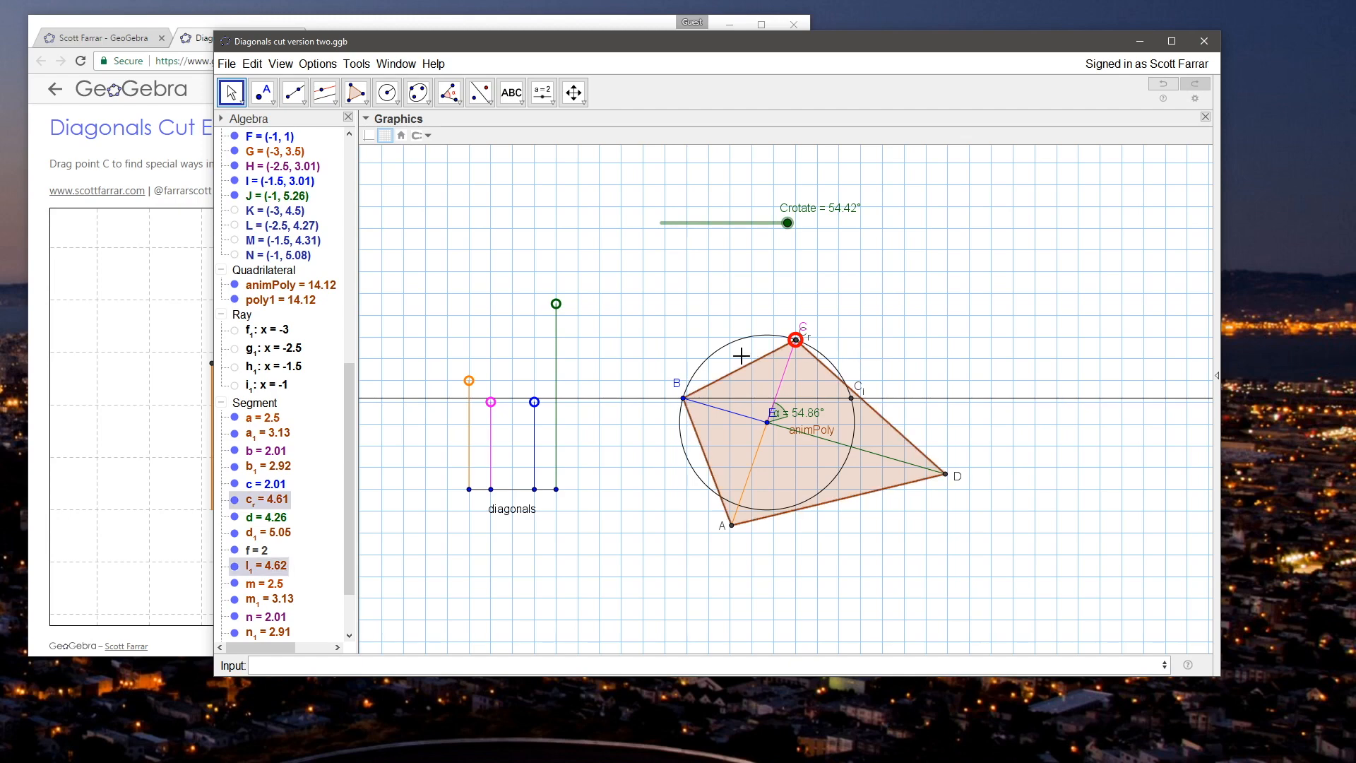
Step: Try to give animPoly the condition to show object 0<C_rotate<α
click(288, 286)
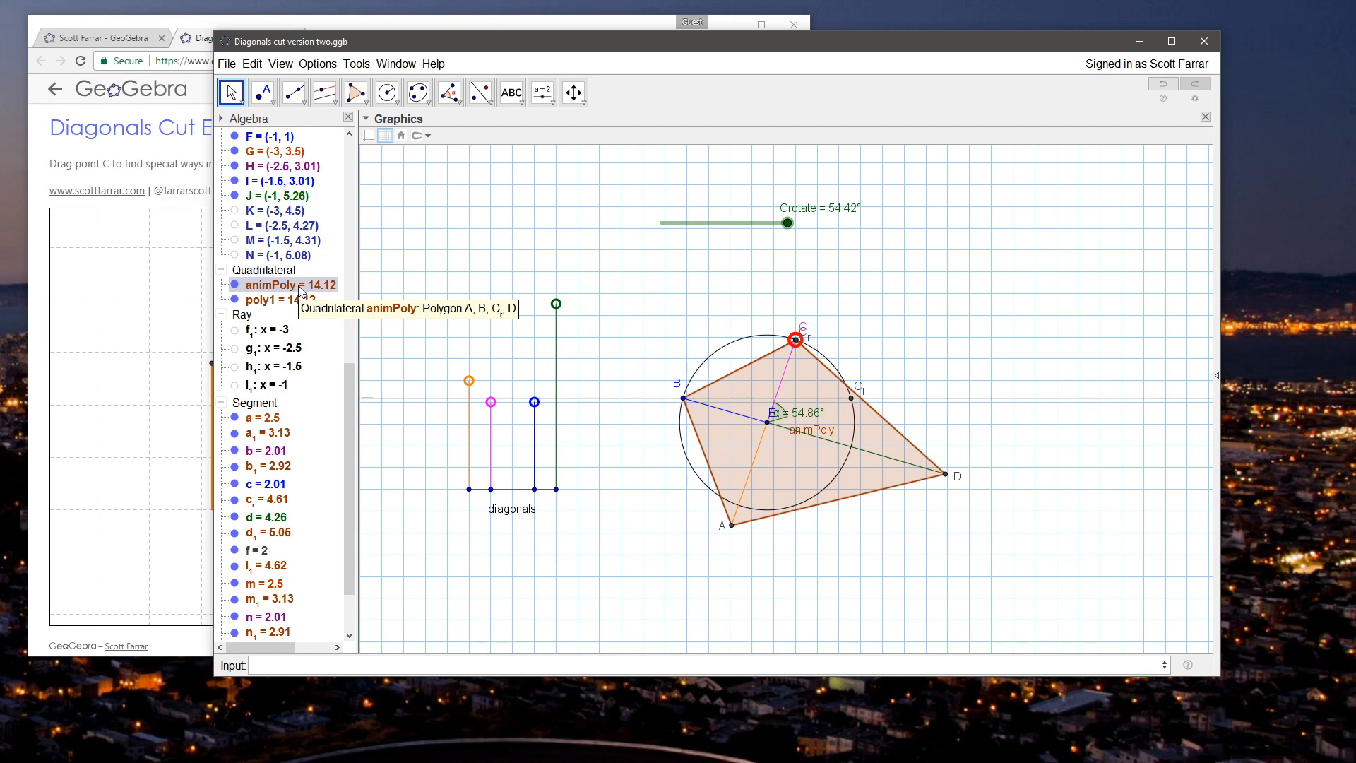
right_click(299, 290)
click(337, 418)
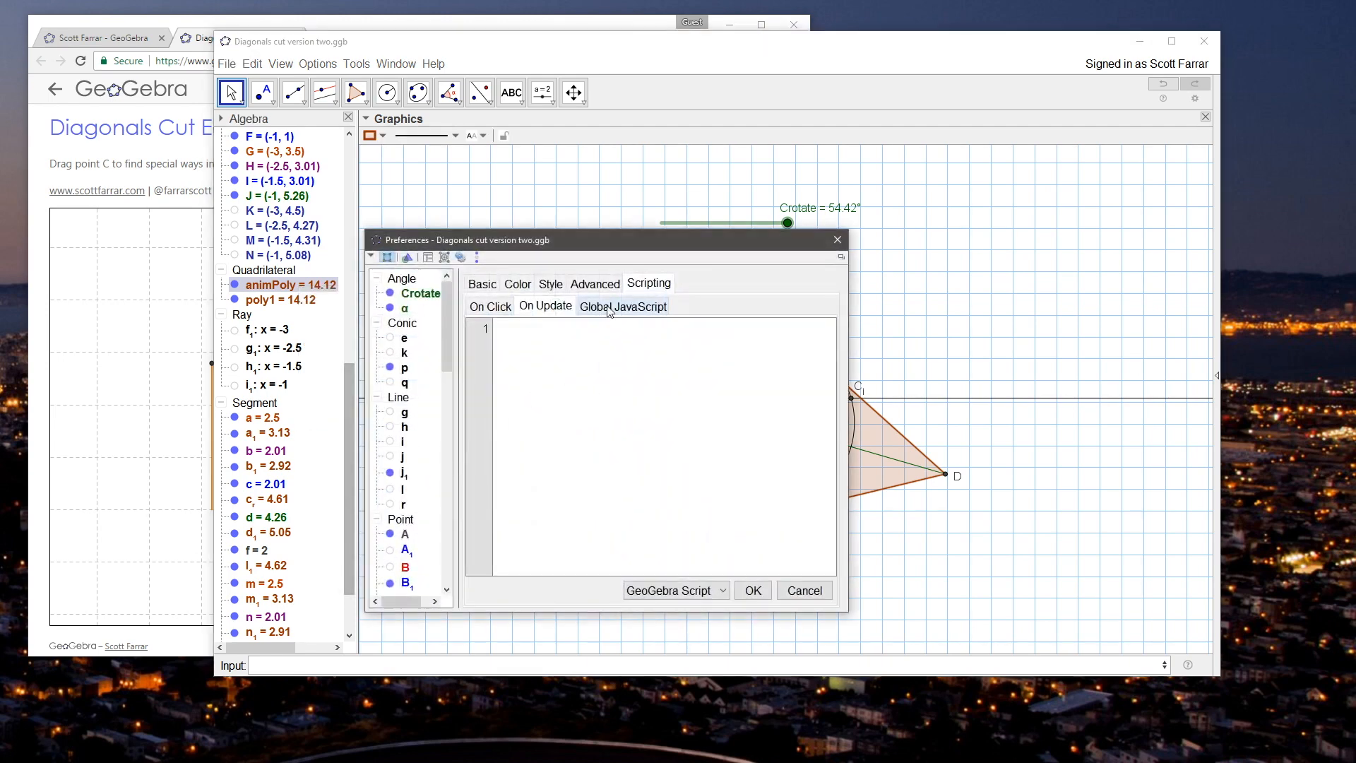
click(486, 285)
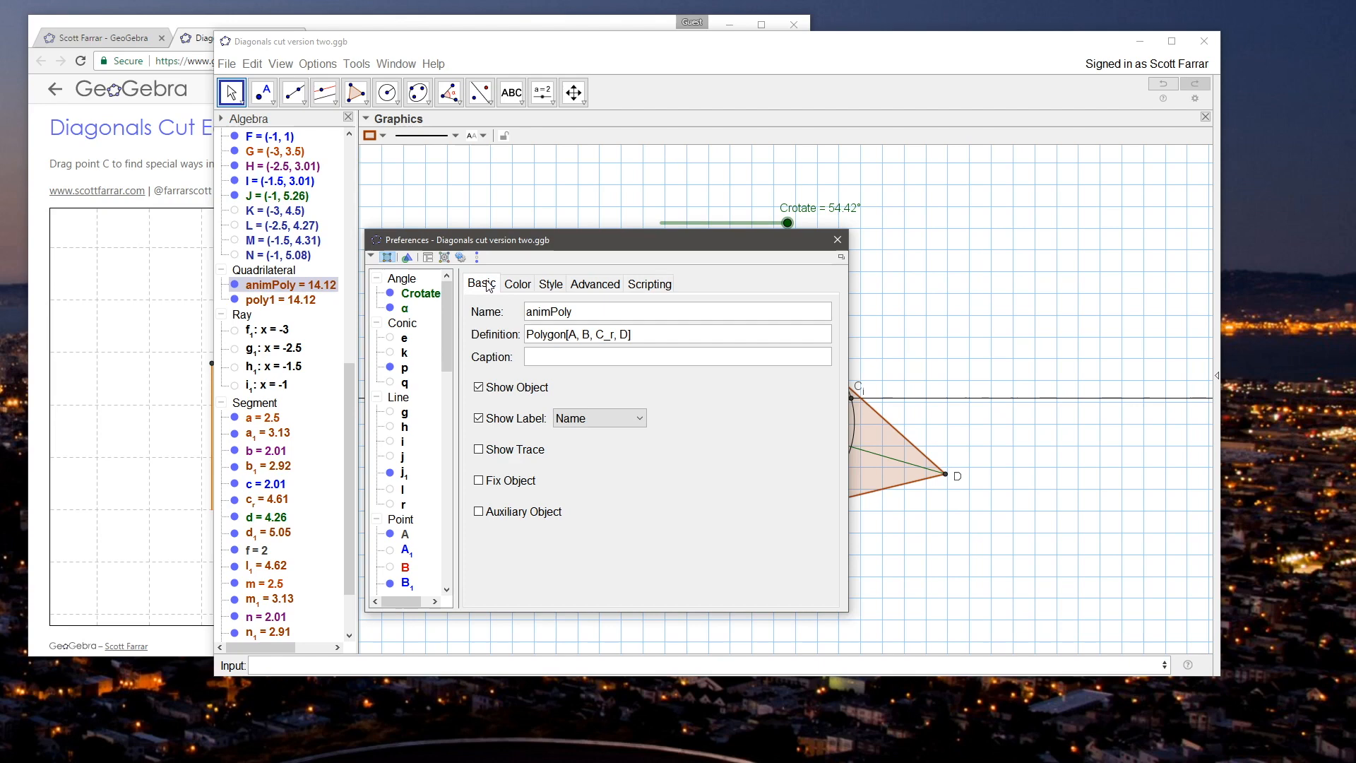
click(592, 285)
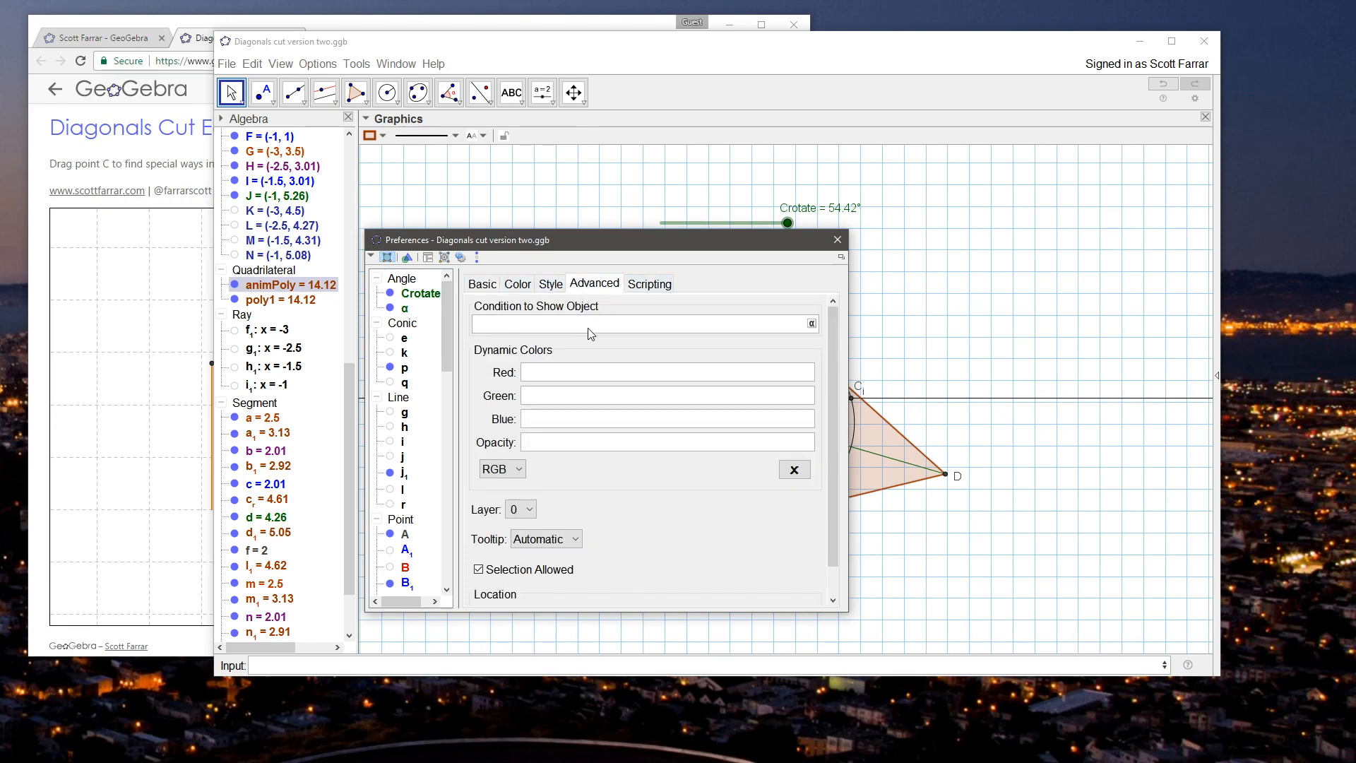
text(c_rotate<)
key(Home)
text(<0)
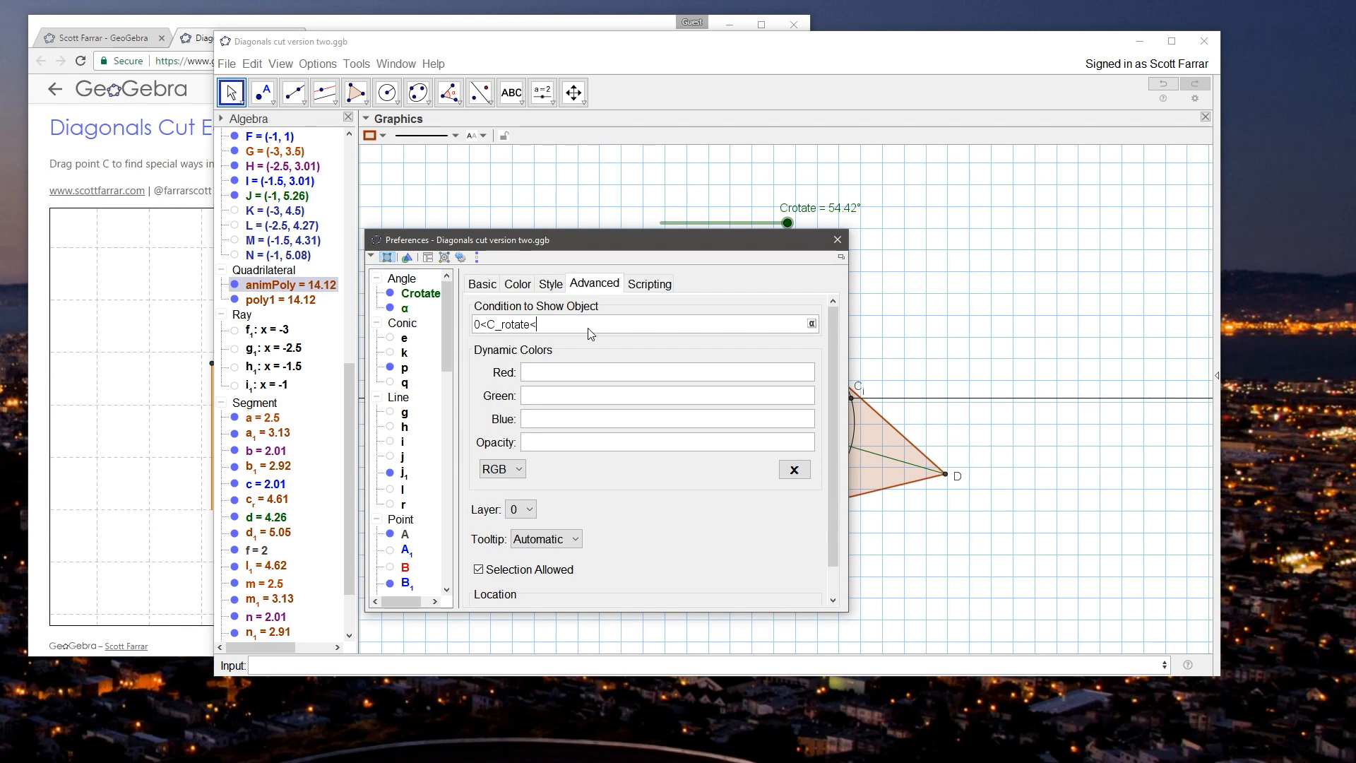
text(α)
key(Return)
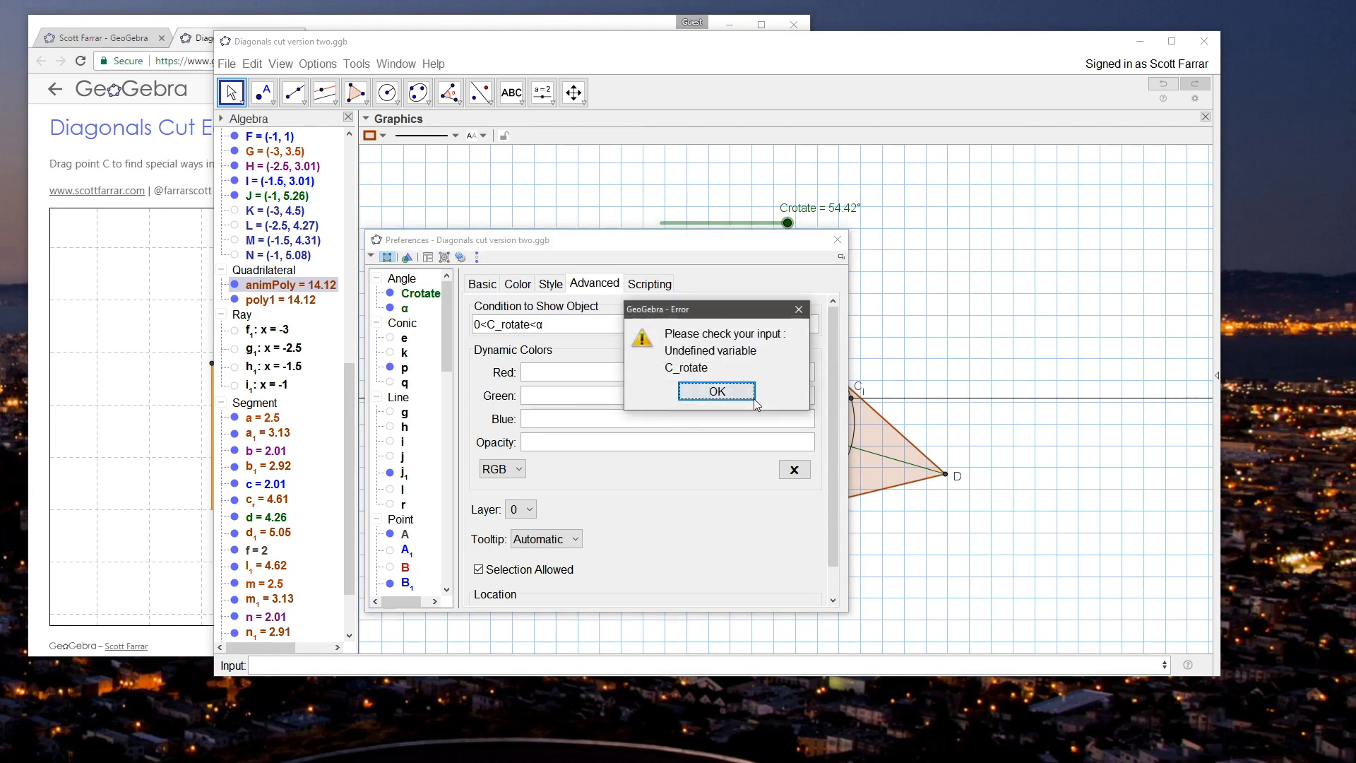
click(715, 389)
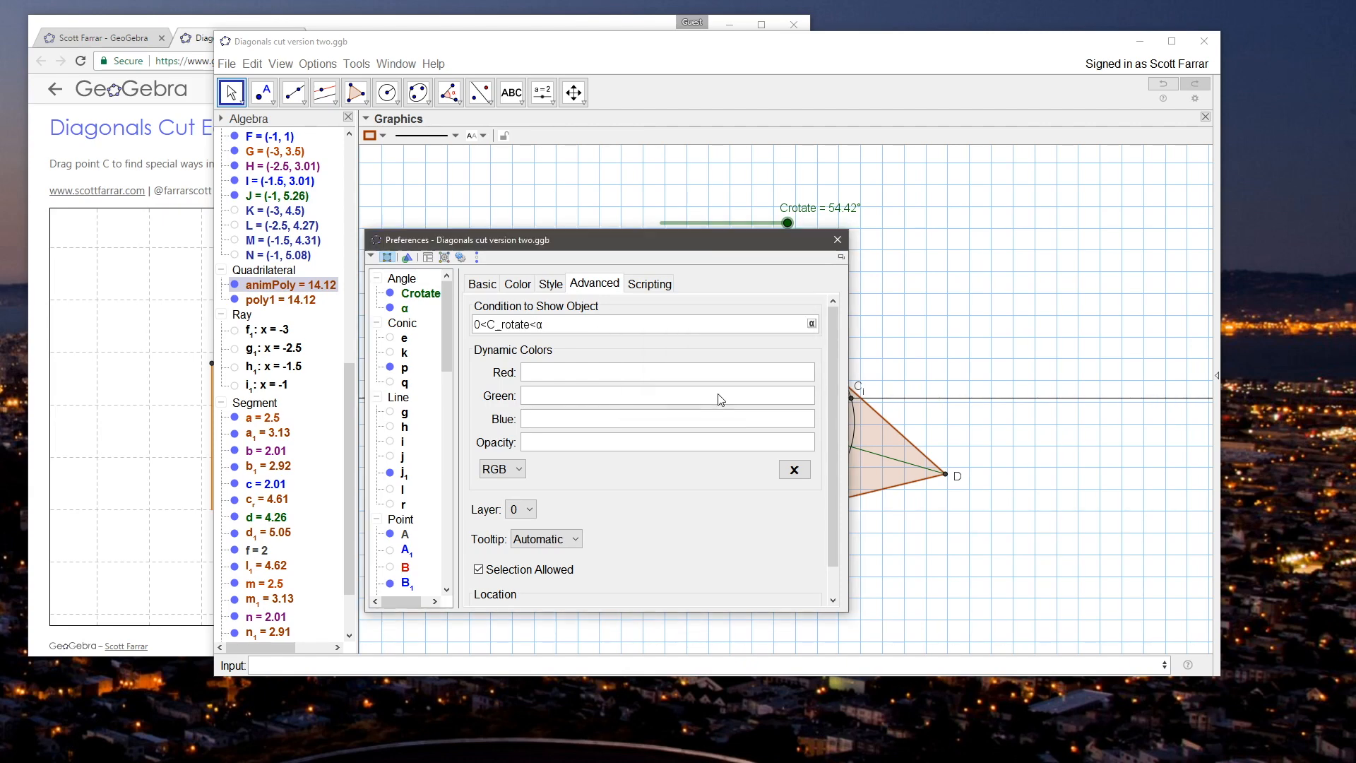
Step: Correct animPoly's condition to show object to 0<Crotate<α and close its properties
click(502, 325)
key(BackSpace)
key(Return)
click(837, 240)
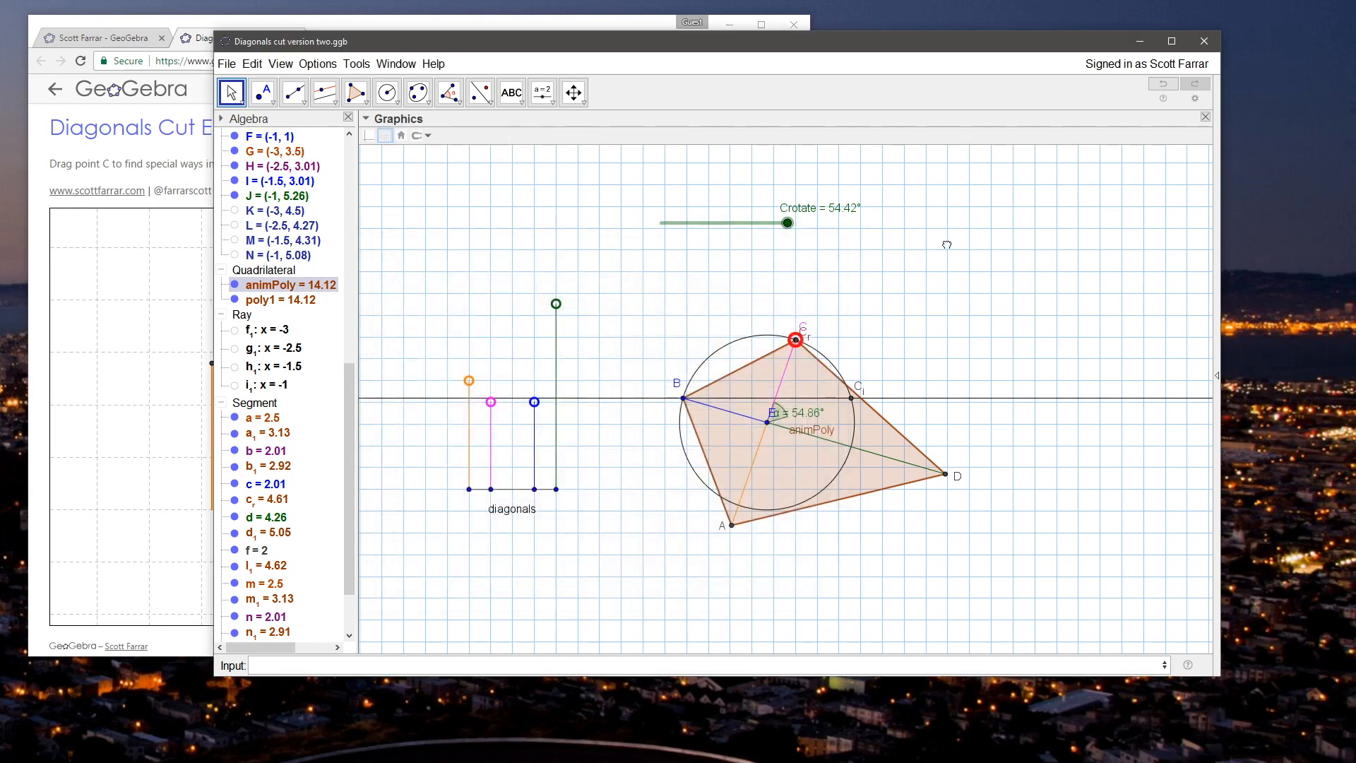
Step: Test animPoly's visibility condition by moving the Crotate slider to 31°
drag(789, 226, 734, 222)
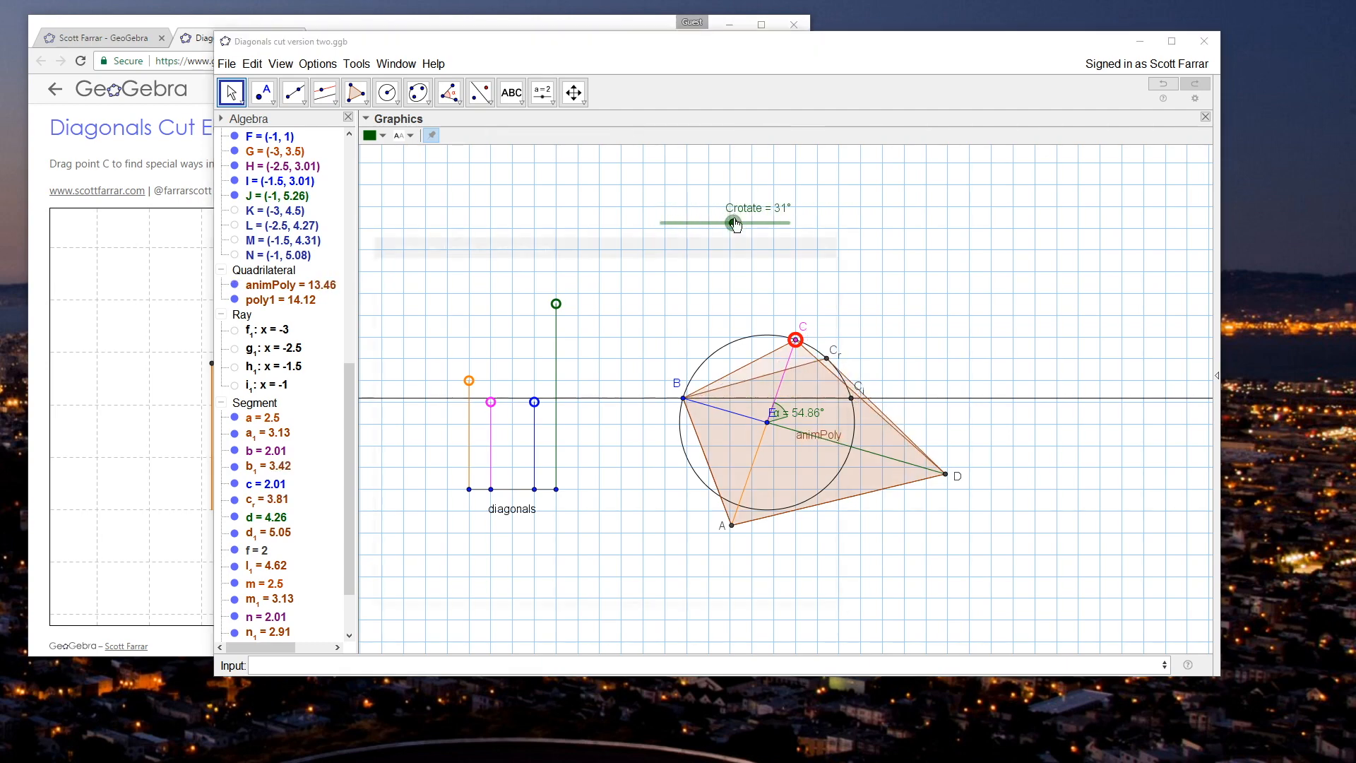
double_click(733, 222)
click(835, 244)
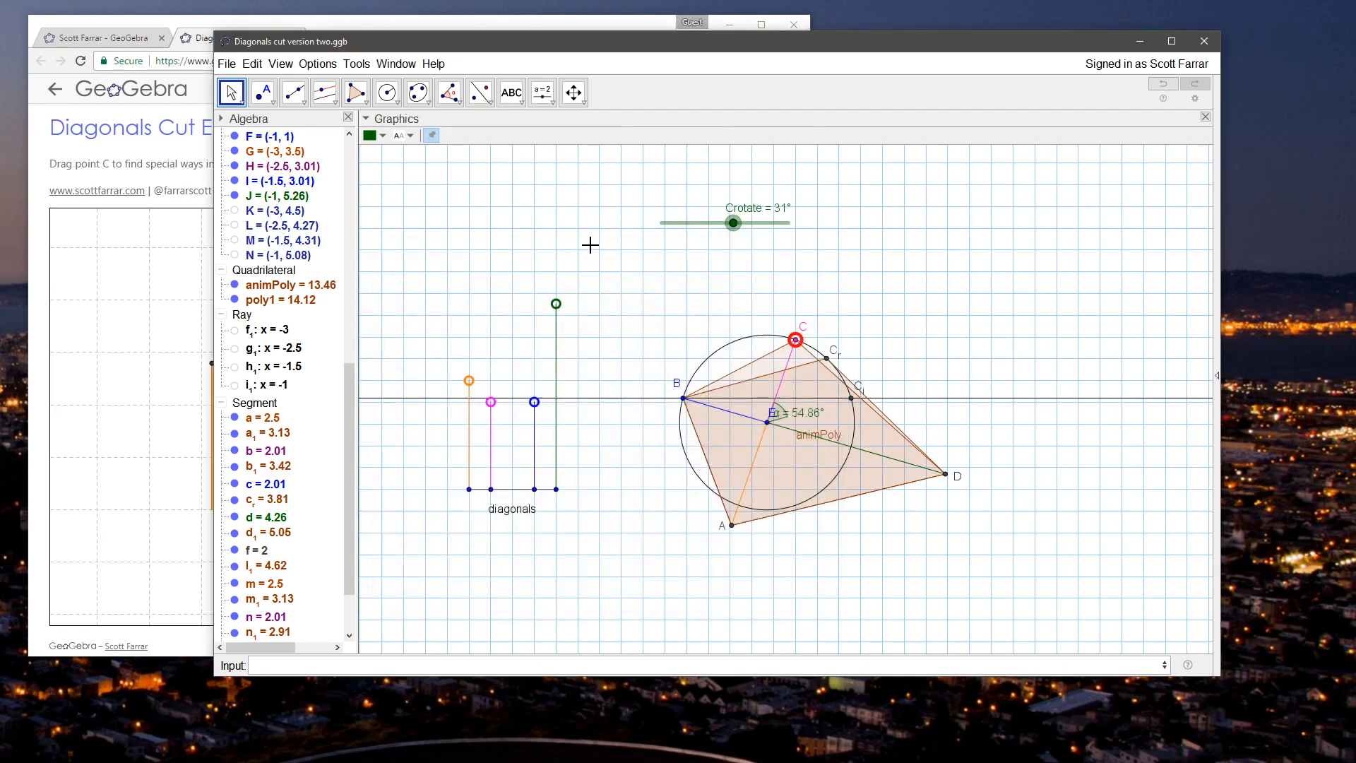
Step: Try to give the original quadrilateral poly1 the condition to show object Crotate == 0 || (Croate-α)<.5
right_click(768, 364)
click(830, 485)
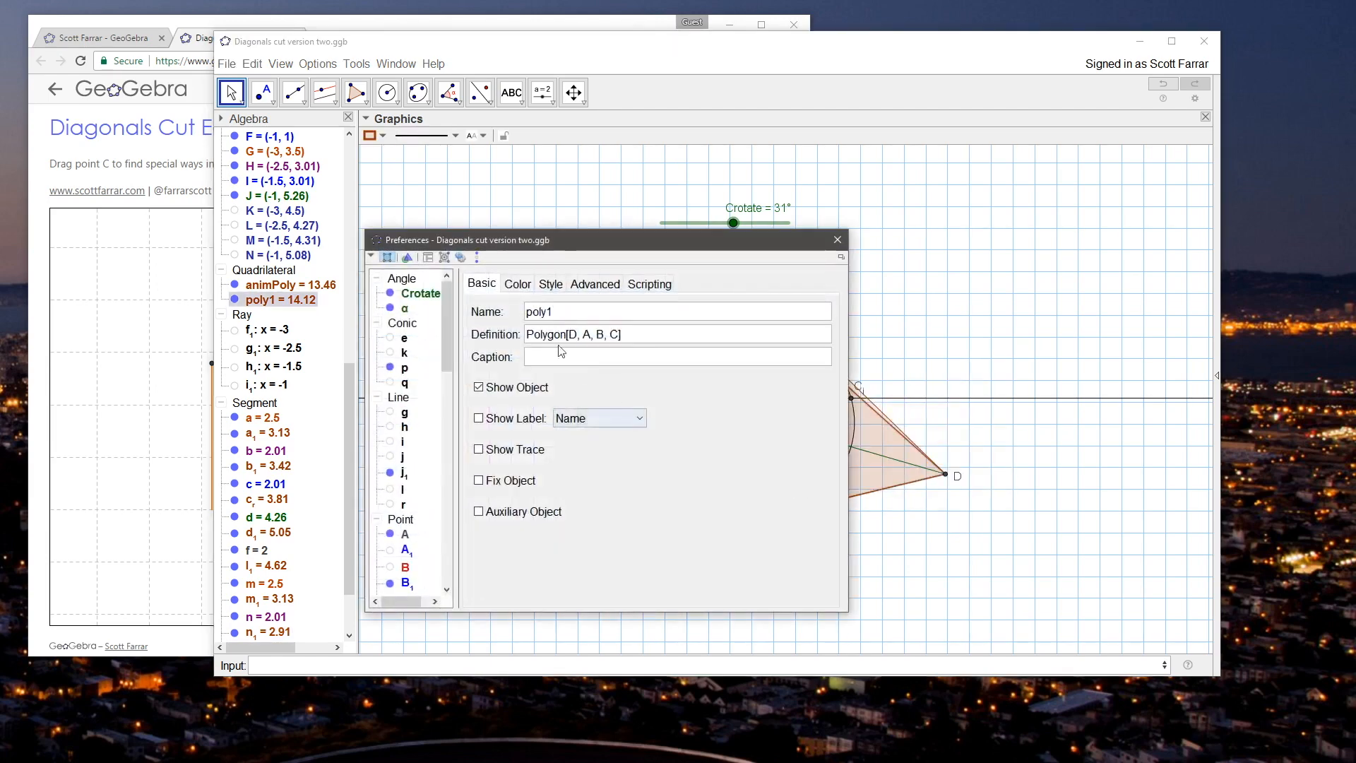
click(593, 284)
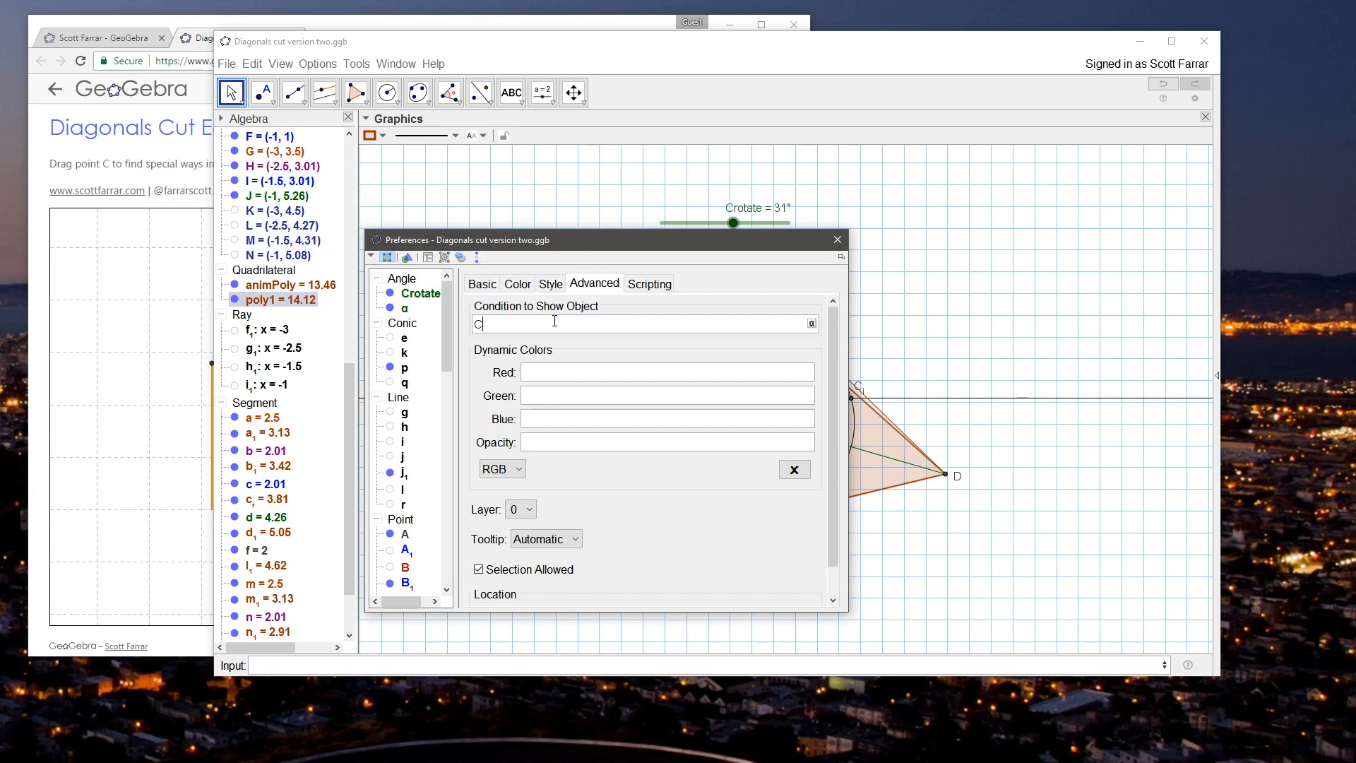
text(Crotate)
text( =)
text(= 0)
text( || )
text(Croate)
text(-)
text(al)
key(BackSpace)
key(BackSpace)
key(alt+a)
text(<.5)
key(Left)
key(Left)
key(Left)
text()()
key(End)
key(Return)
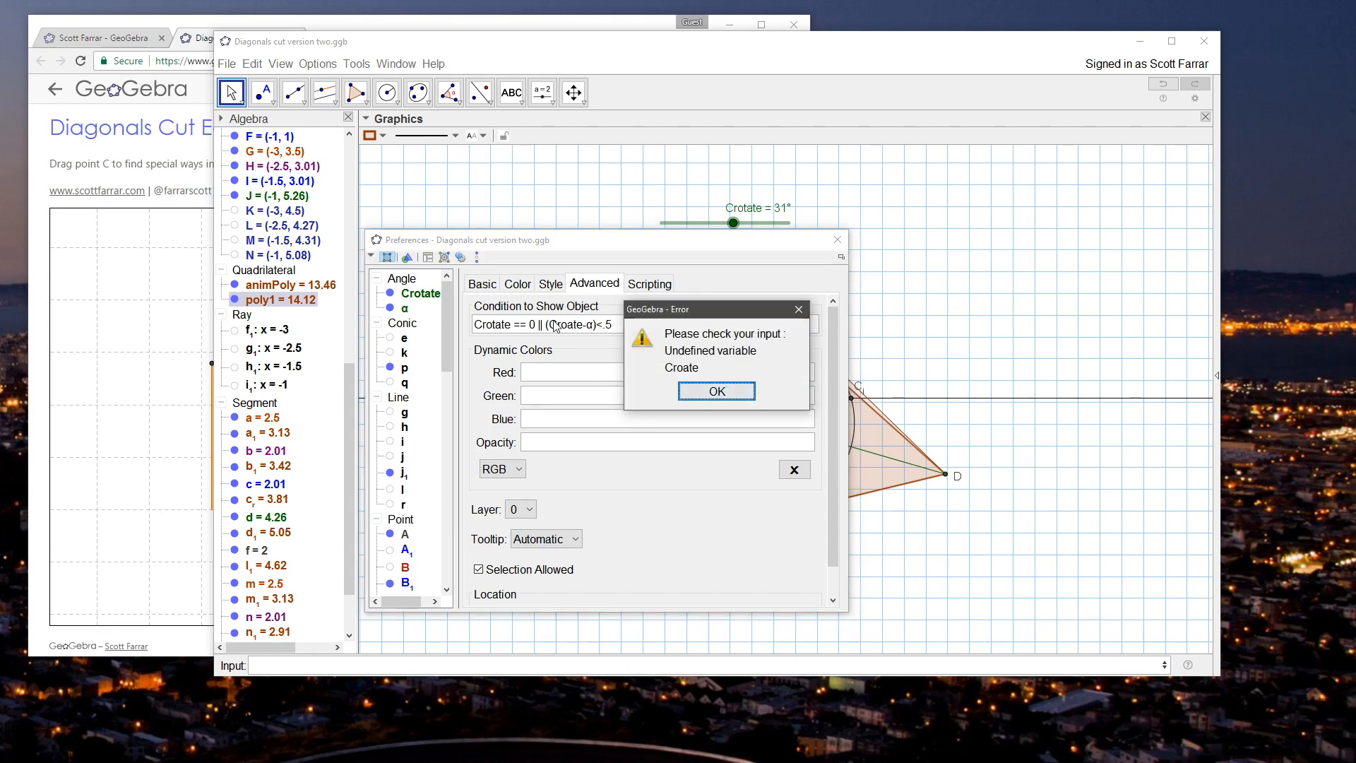
key(Return)
Step: Correct Croate to Crotate in poly1's visibility condition, and test it with the Crotate slider at 0° and 27°
click(564, 324)
text(t)
key(Return)
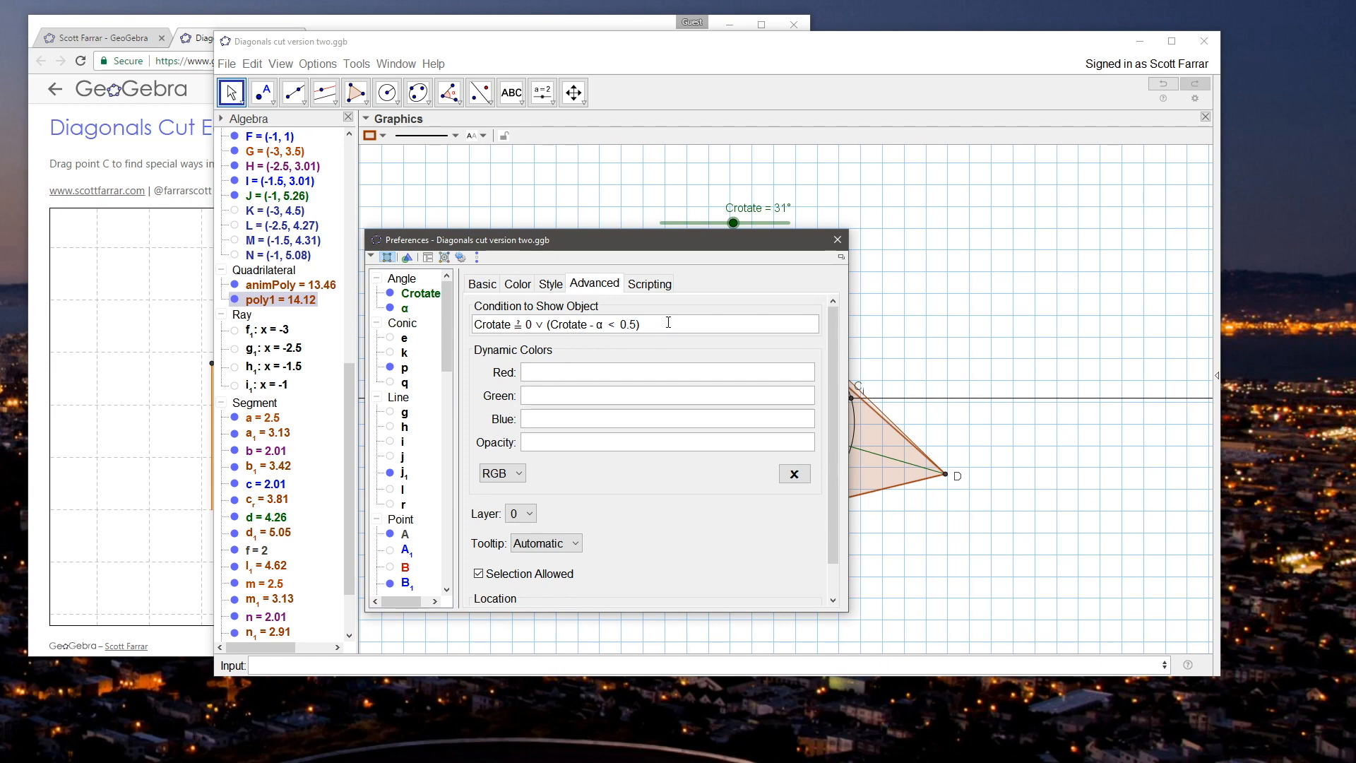
click(837, 239)
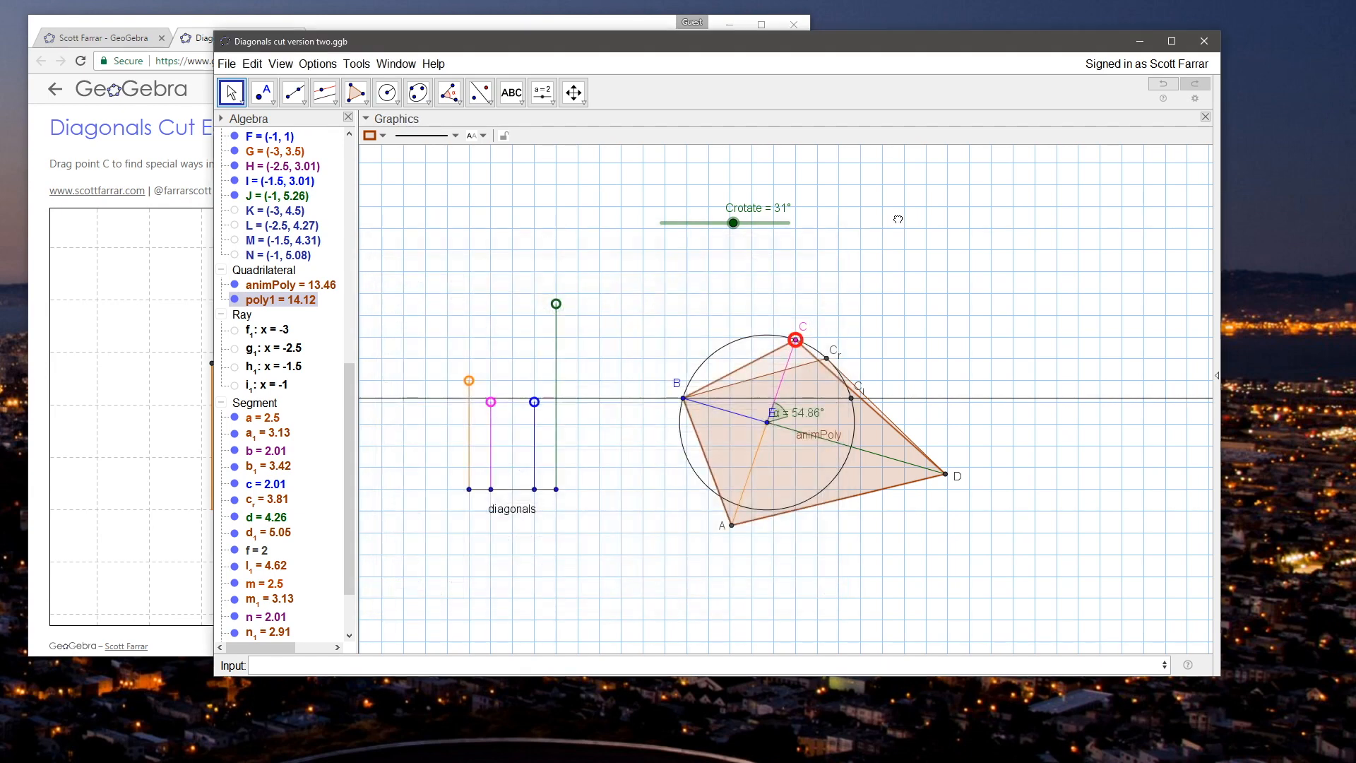
drag(734, 223, 658, 216)
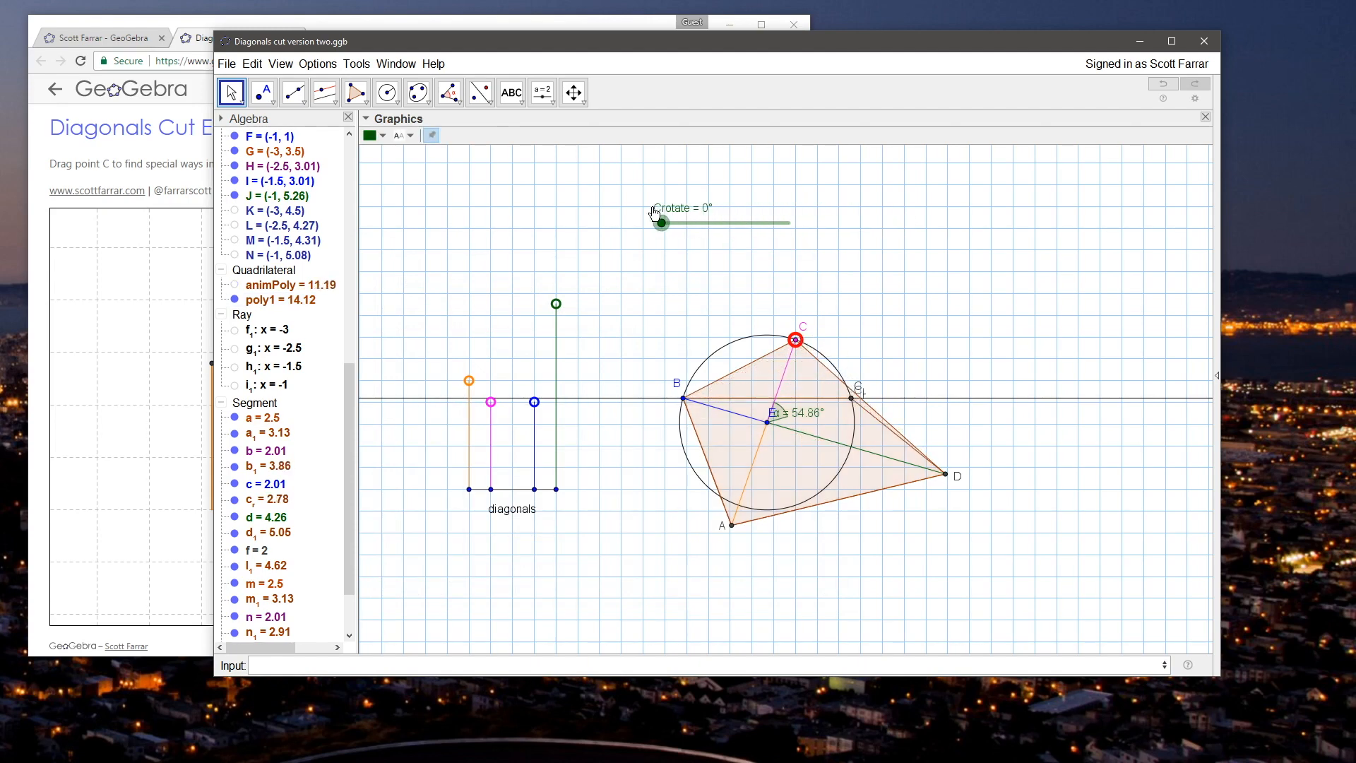
drag(667, 207, 724, 223)
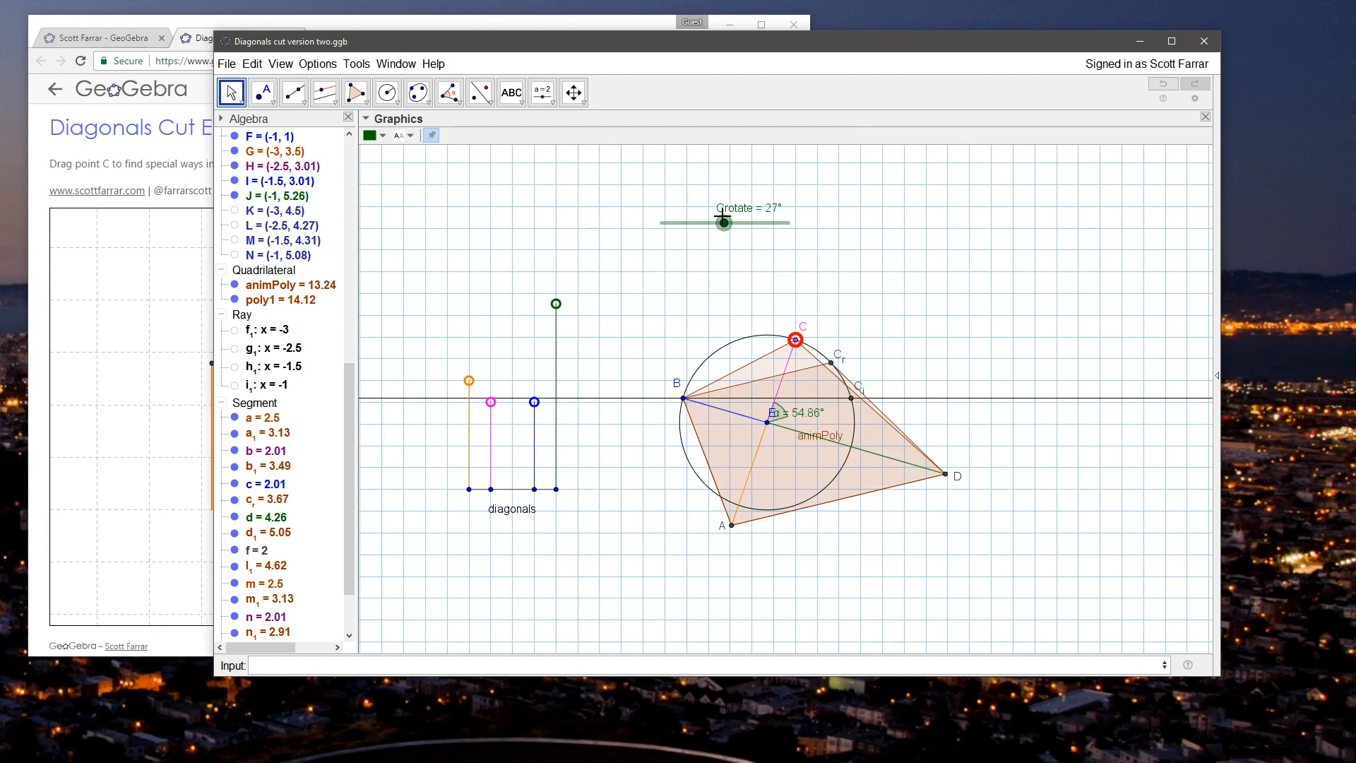
Step: Add a degree symbol after 0.5 in poly1's visibility condition, and test it by moving the Crotate slider to 23°
right_click(766, 369)
click(821, 476)
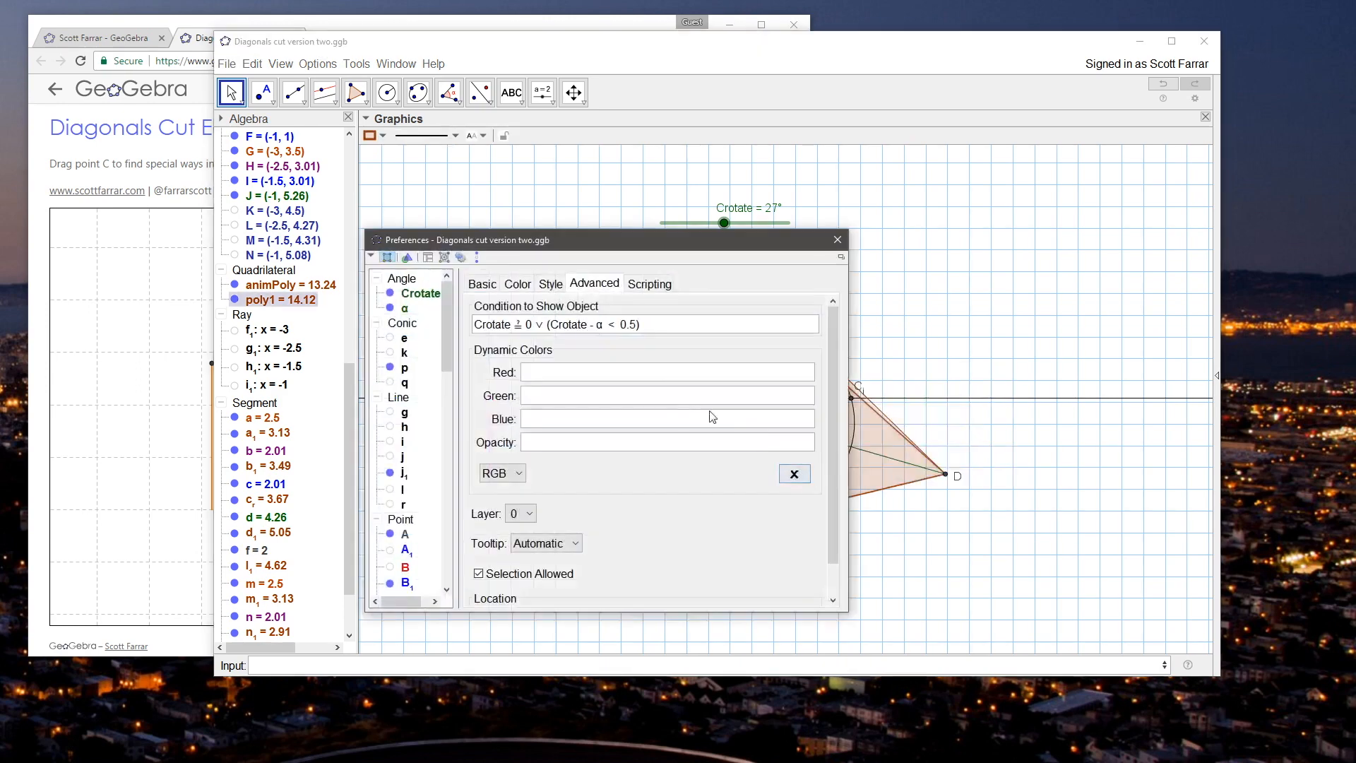
click(637, 324)
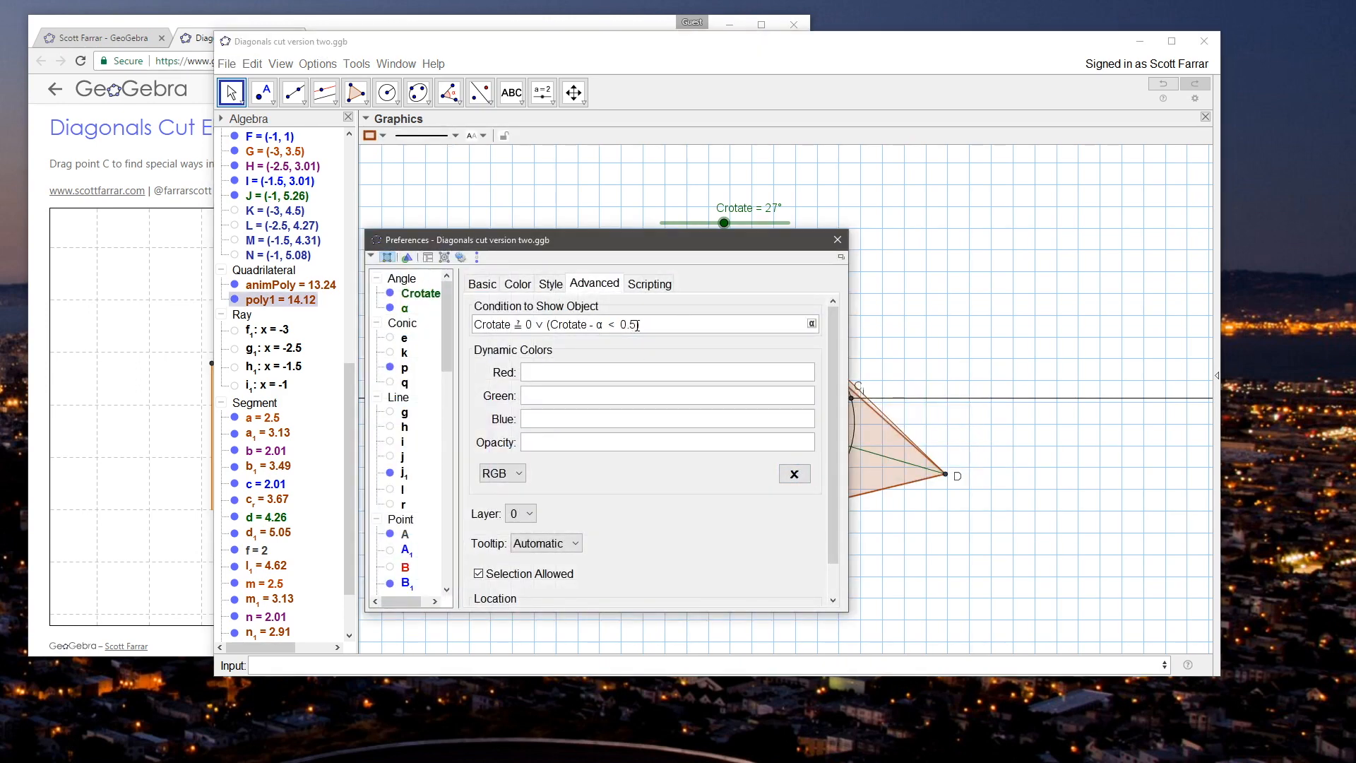
click(810, 323)
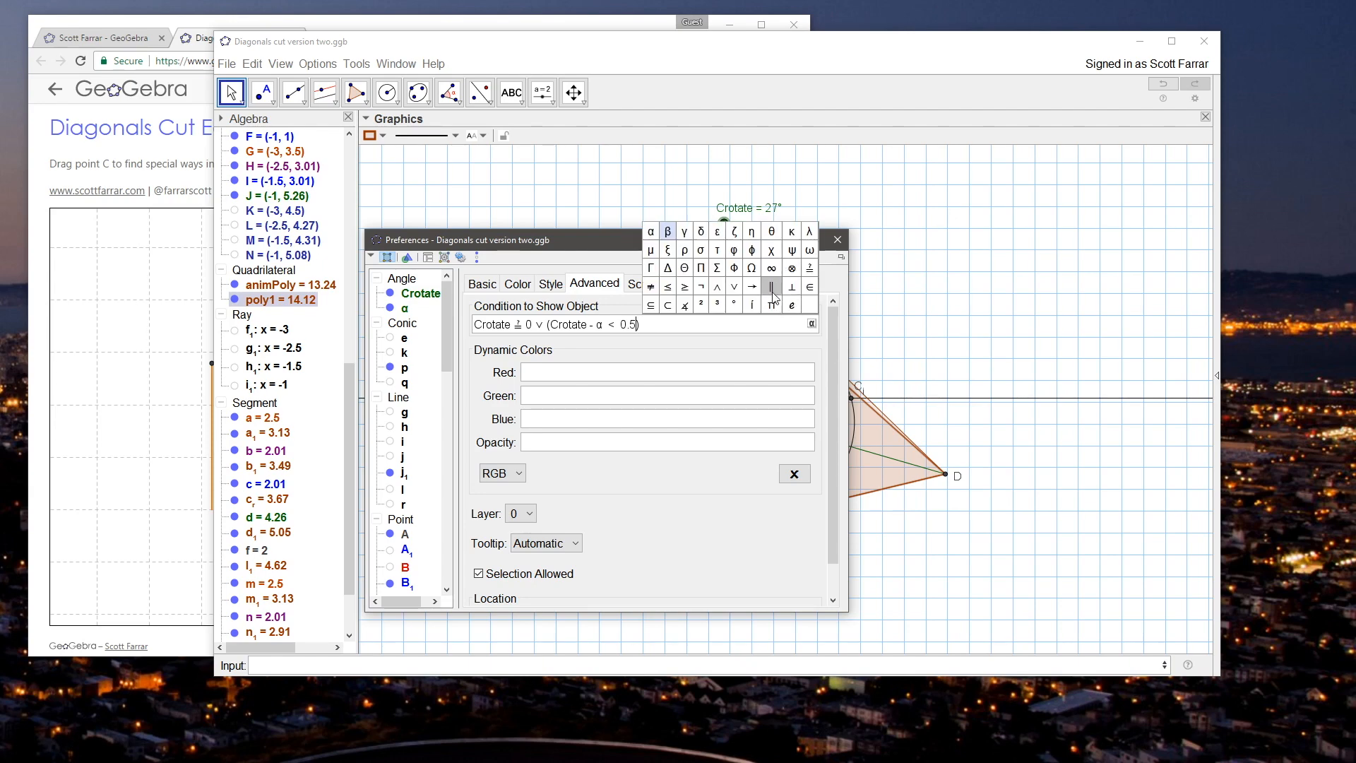
click(734, 304)
key(Return)
click(837, 239)
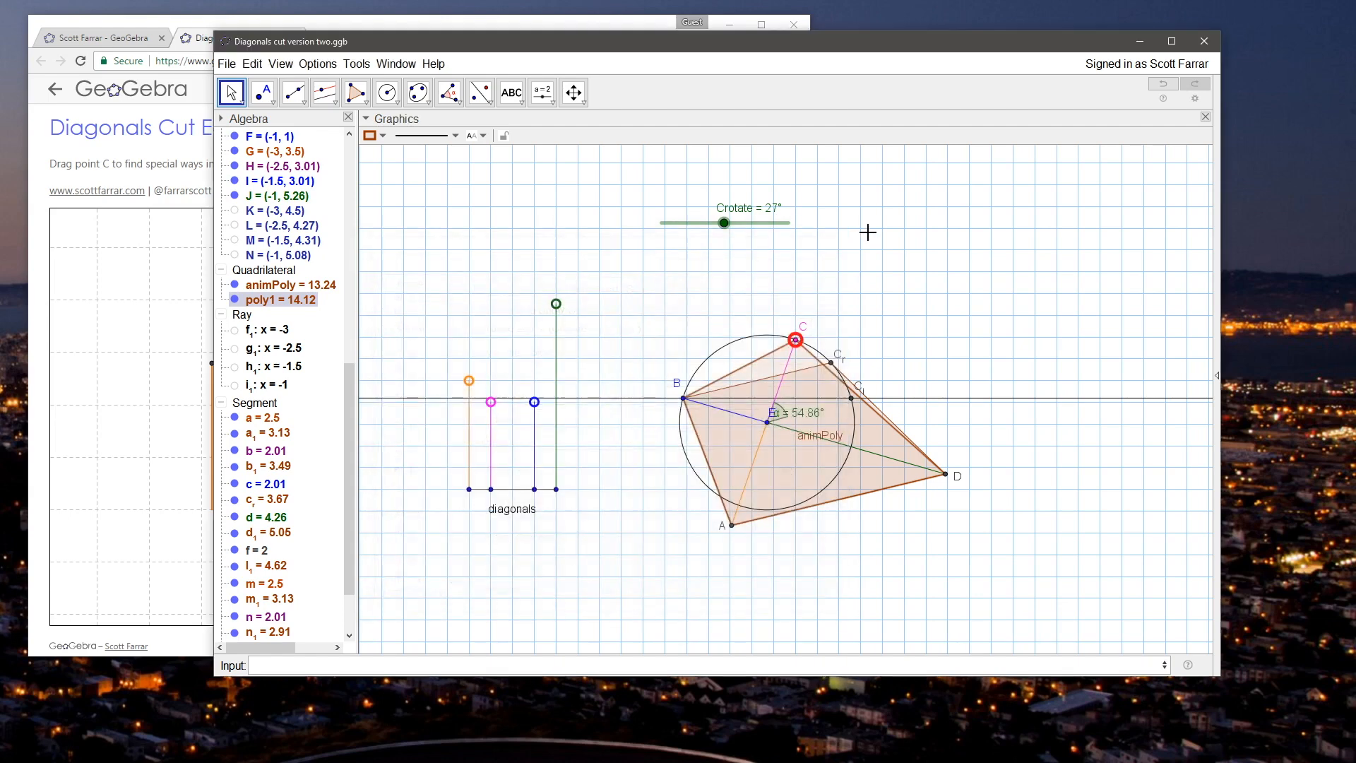
mouse_move(724, 222)
mouse_down()
mouse_move(754, 222)
mouse_move(620, 209)
mouse_move(713, 207)
mouse_up()
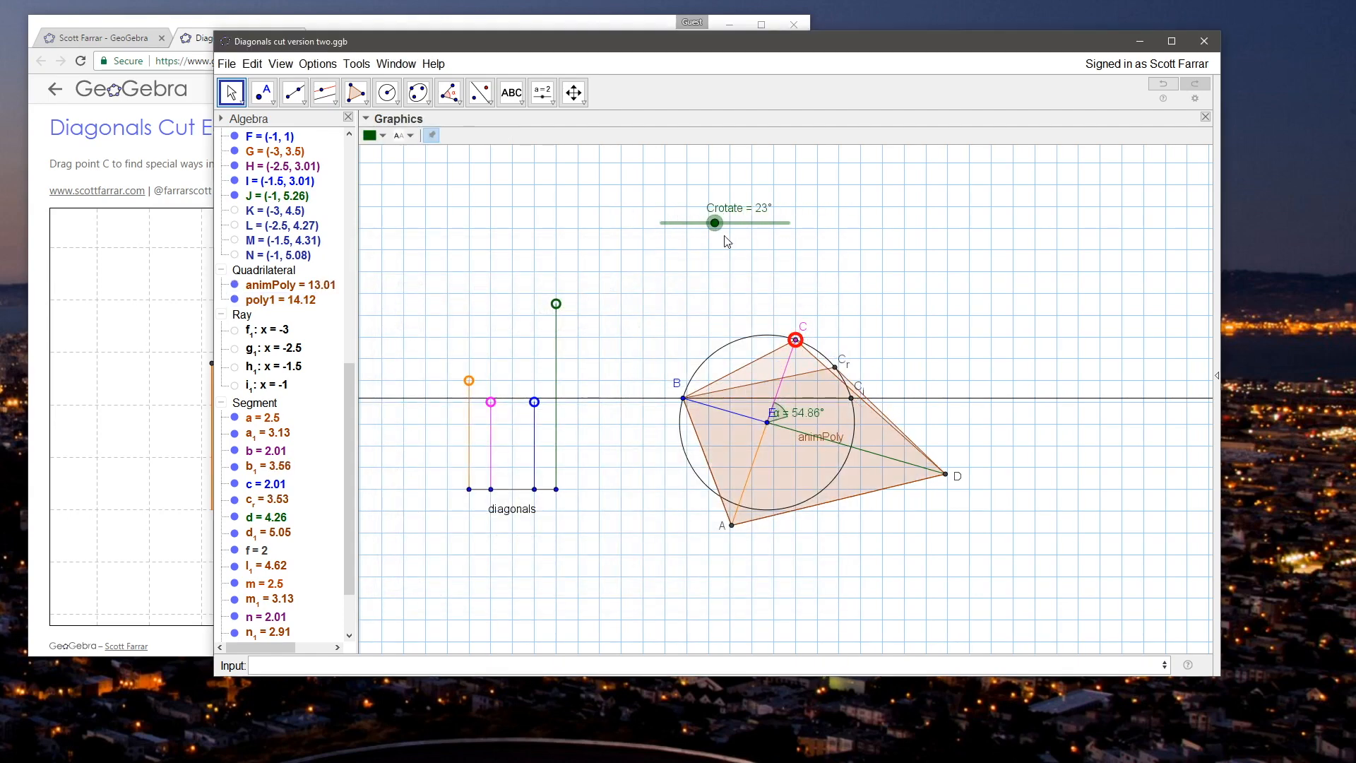
Step: Open poly1's condition to show object and check the Crotate and α angles that it refers to
right_click(763, 367)
click(810, 477)
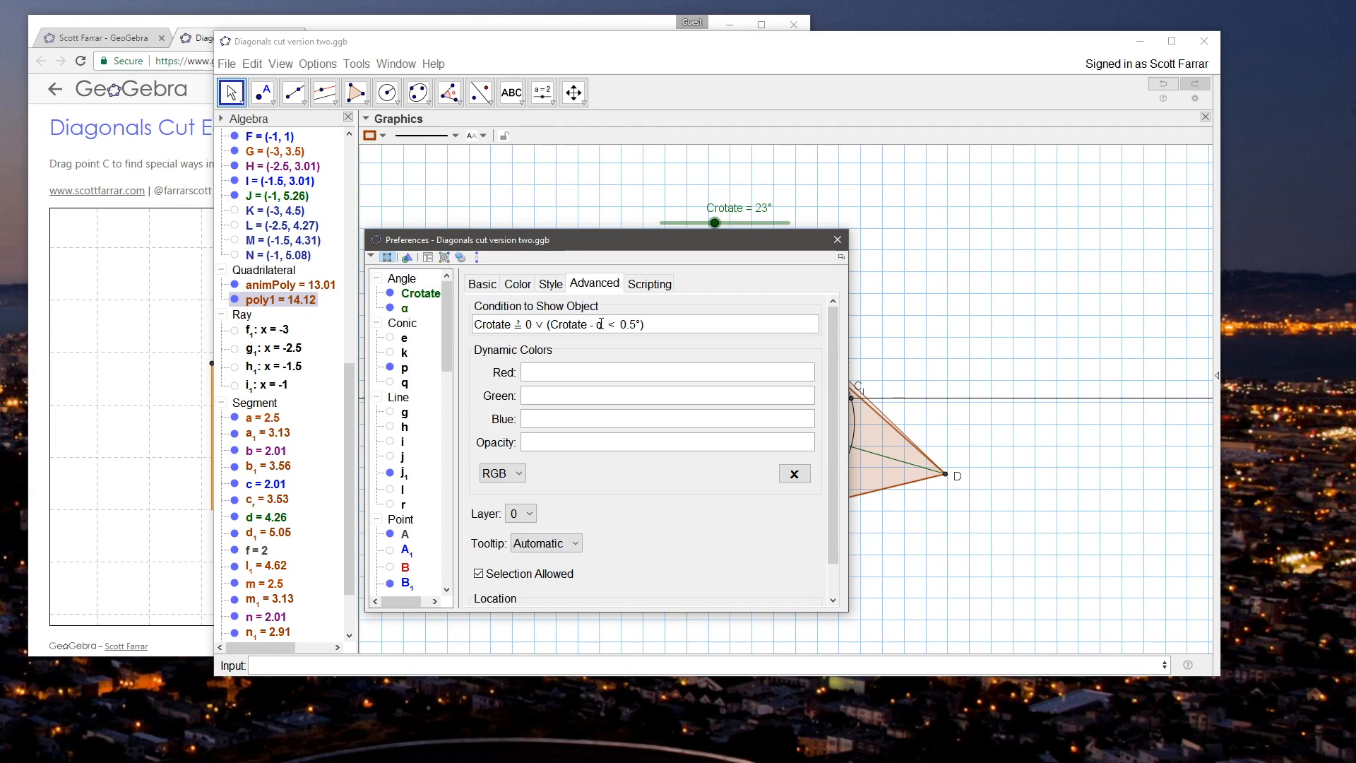
drag(346, 378, 357, 135)
click(282, 152)
click(291, 167)
click(294, 158)
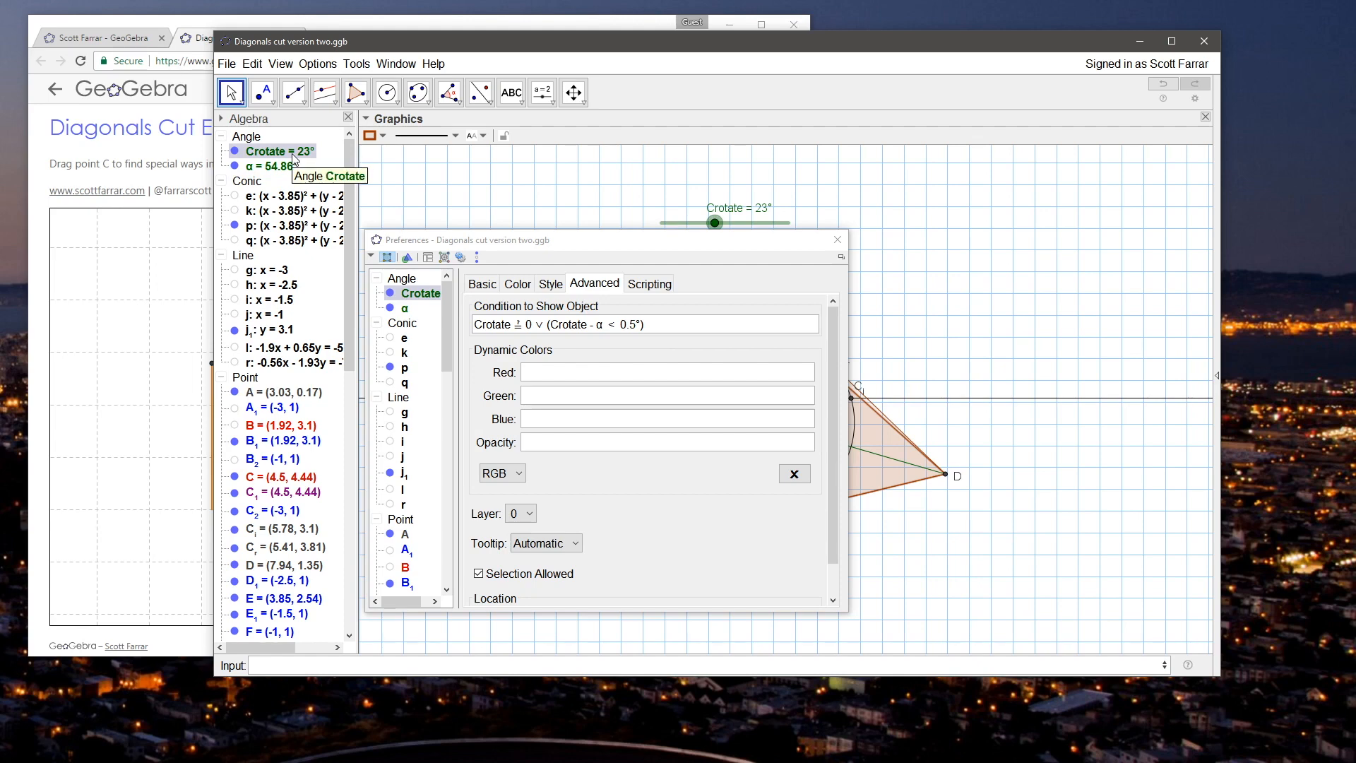
click(741, 238)
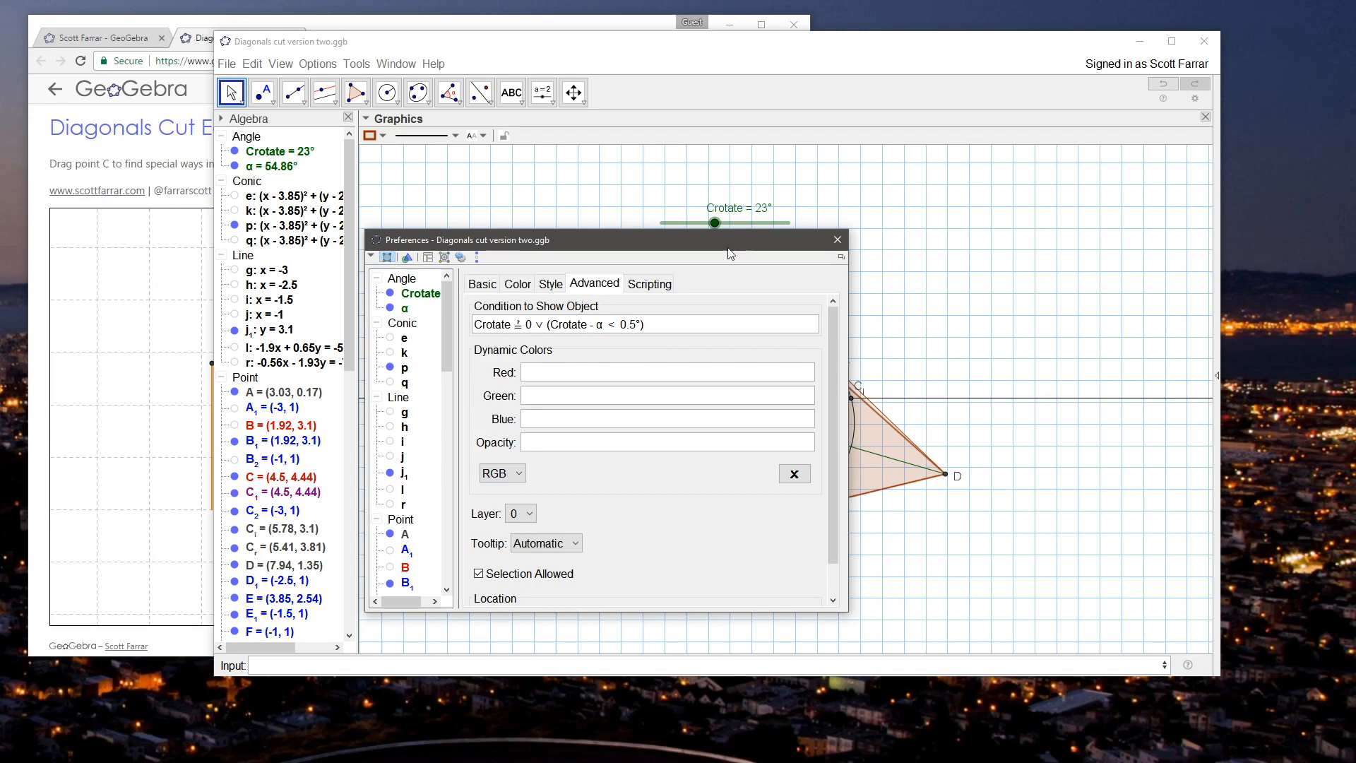
Step: Copy the comparison Crotate - α < 0.5° from poly1's visibility condition and enter it as a separate Boolean value
drag(550, 323, 685, 322)
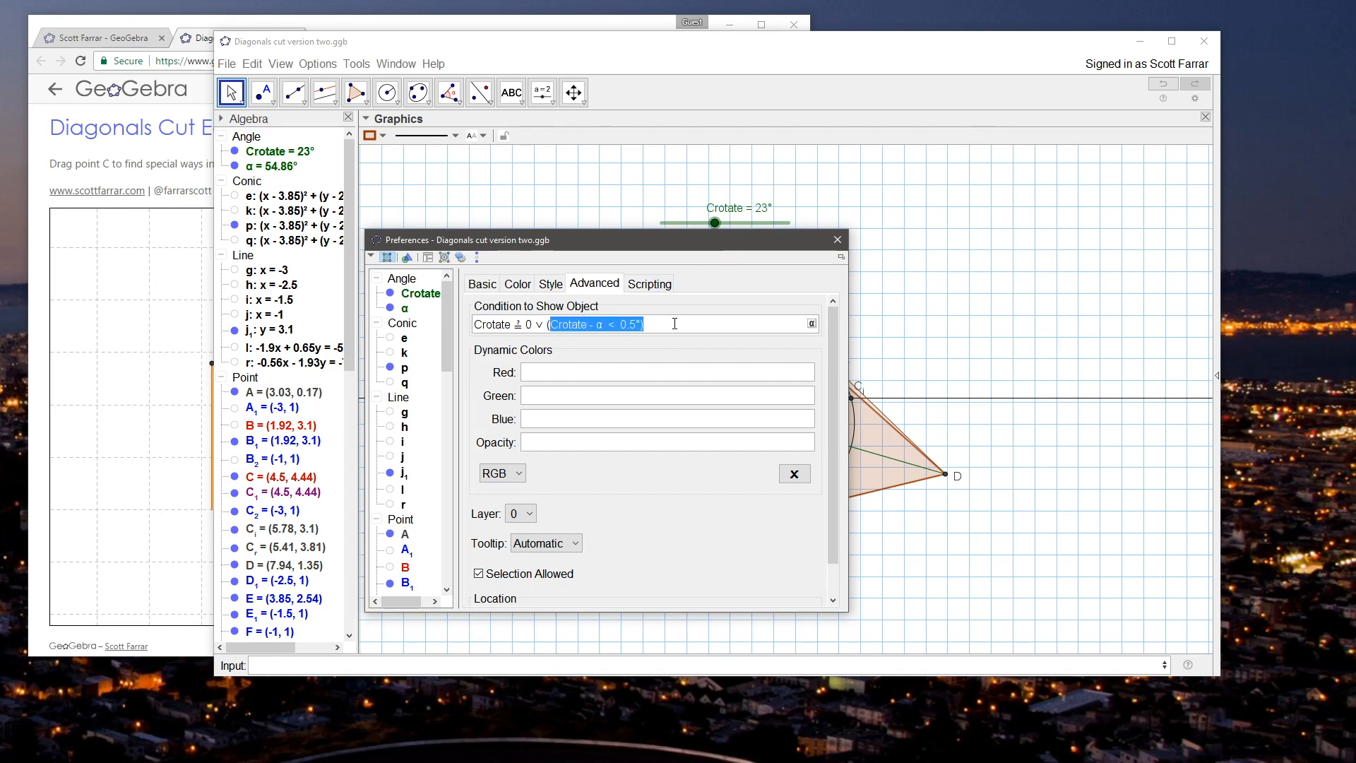
click(561, 324)
drag(551, 325, 645, 326)
key(ctrl+c)
click(837, 240)
key(ctrl+v)
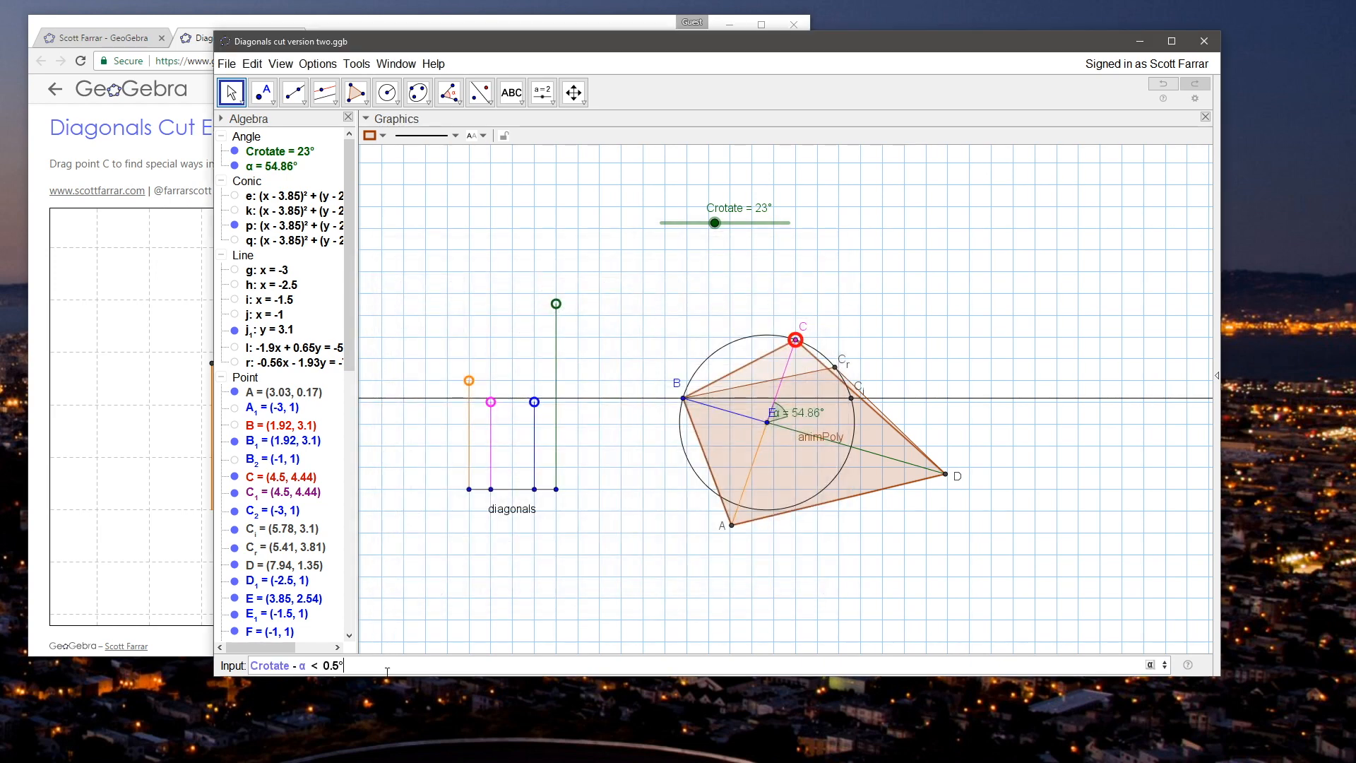
key(Return)
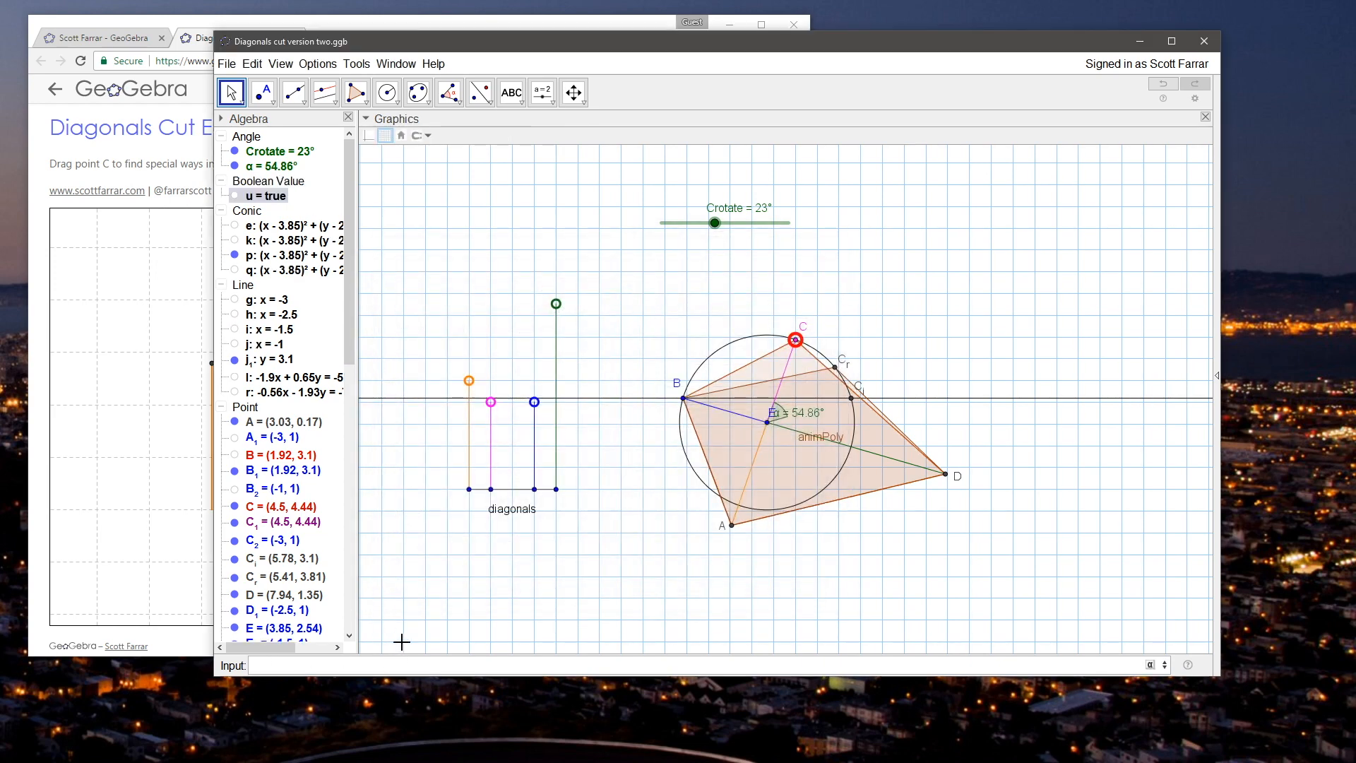
Step: Test Boolean value u by moving the Crotate slider to 41°, and check its value and definition
click(439, 242)
drag(715, 224, 756, 226)
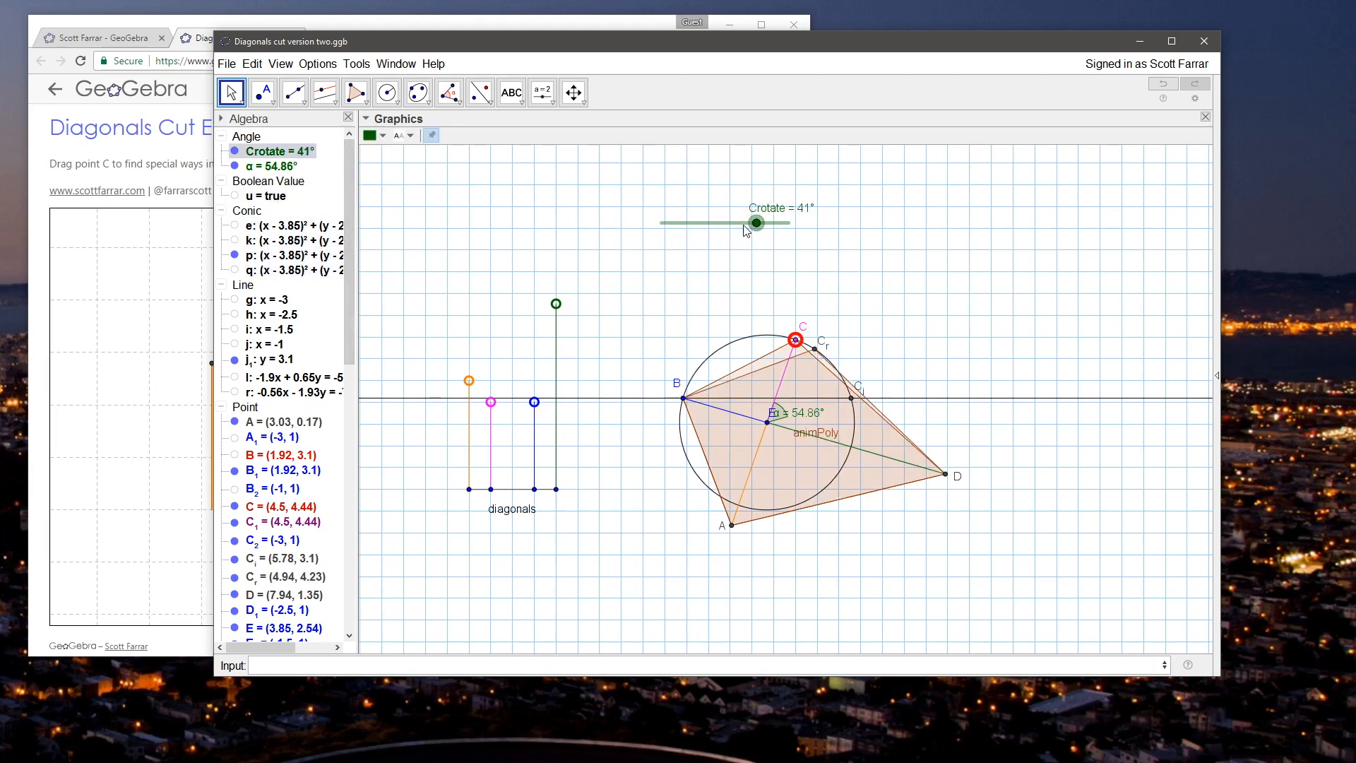
mouse_move(279, 207)
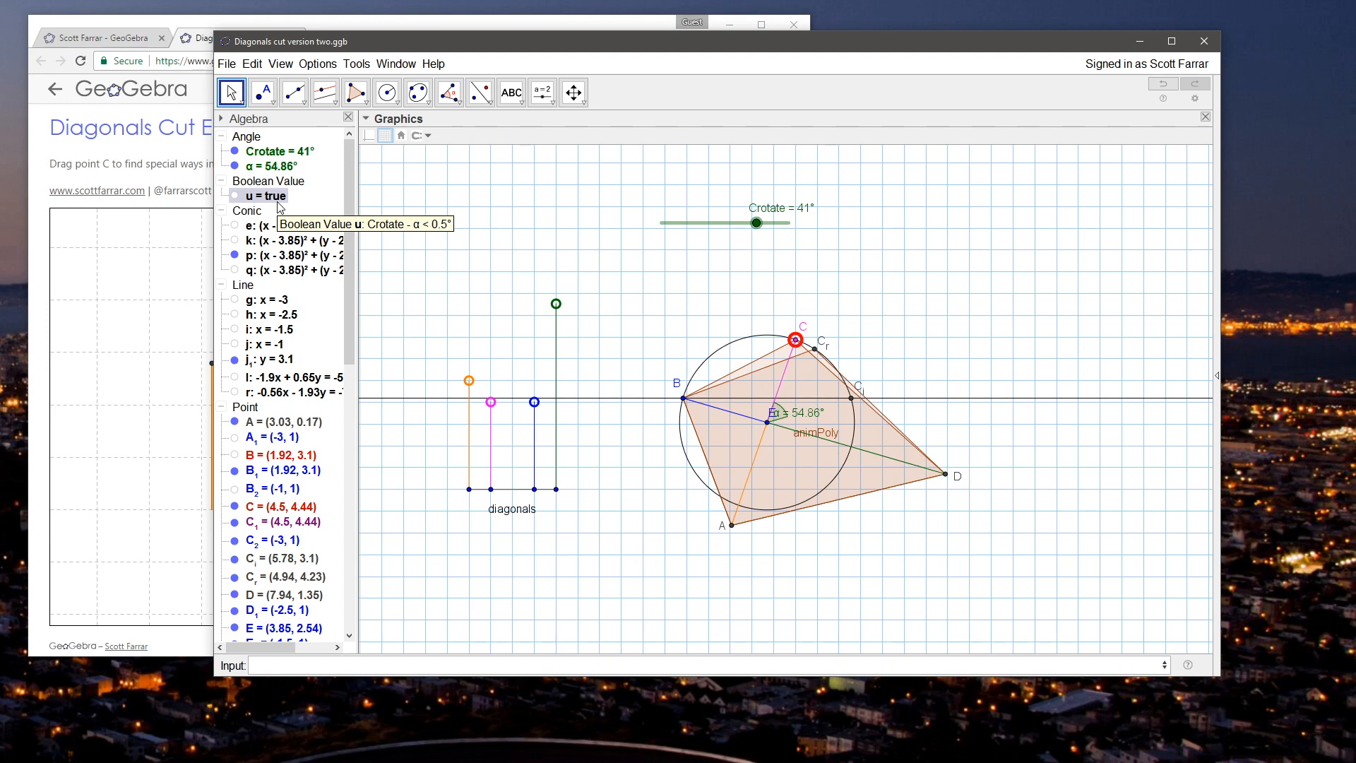
Step: Enter the expression Crotate - α as a separate angle to check its value, and delete that angle
click(405, 661)
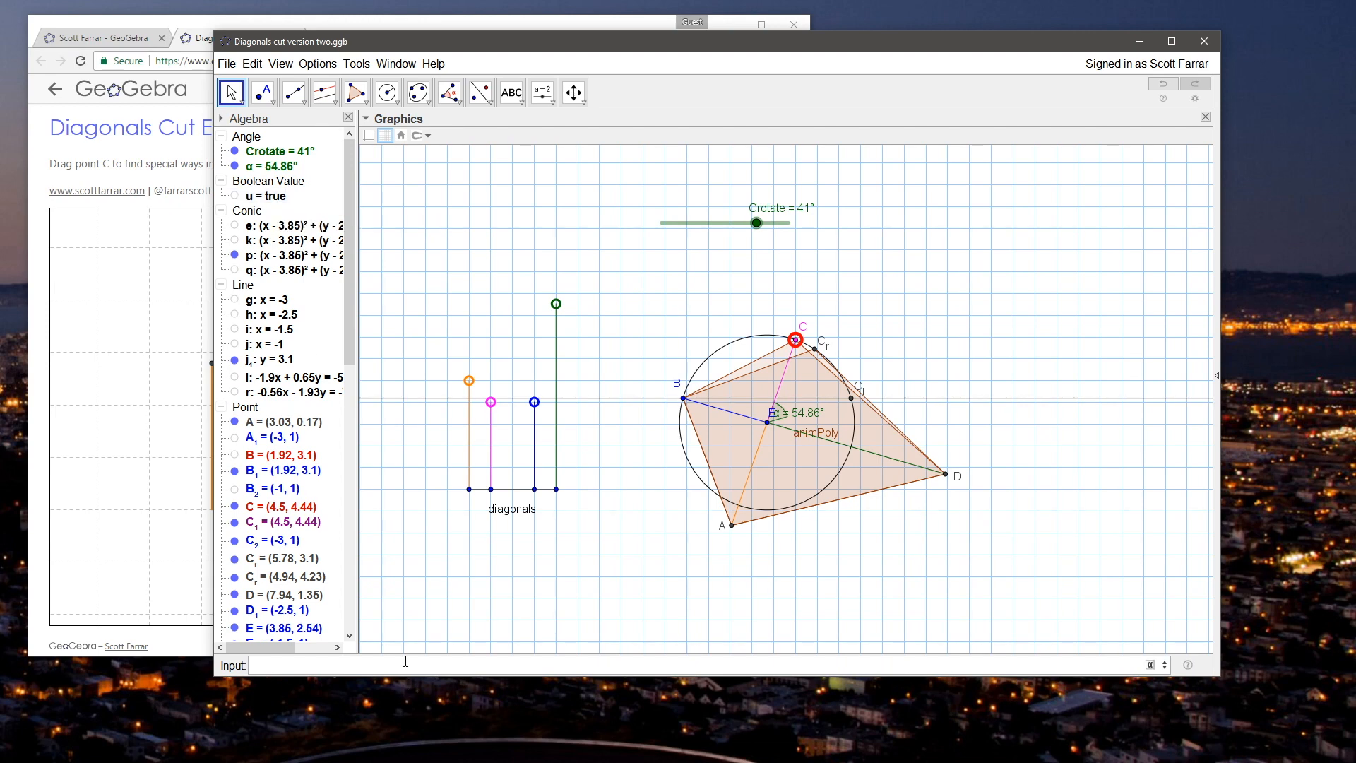
key(ctrl+v)
drag(306, 663, 454, 671)
key(BackSpace)
key(Return)
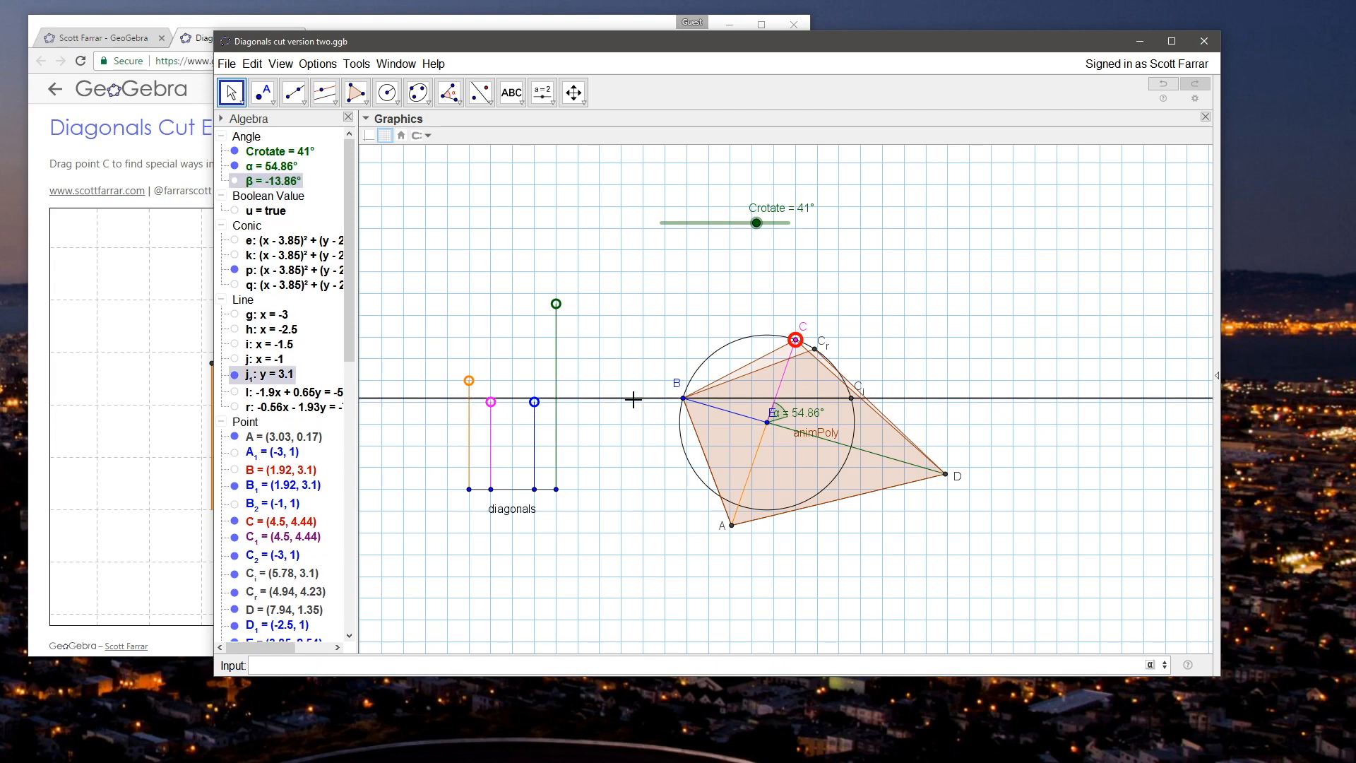
click(267, 185)
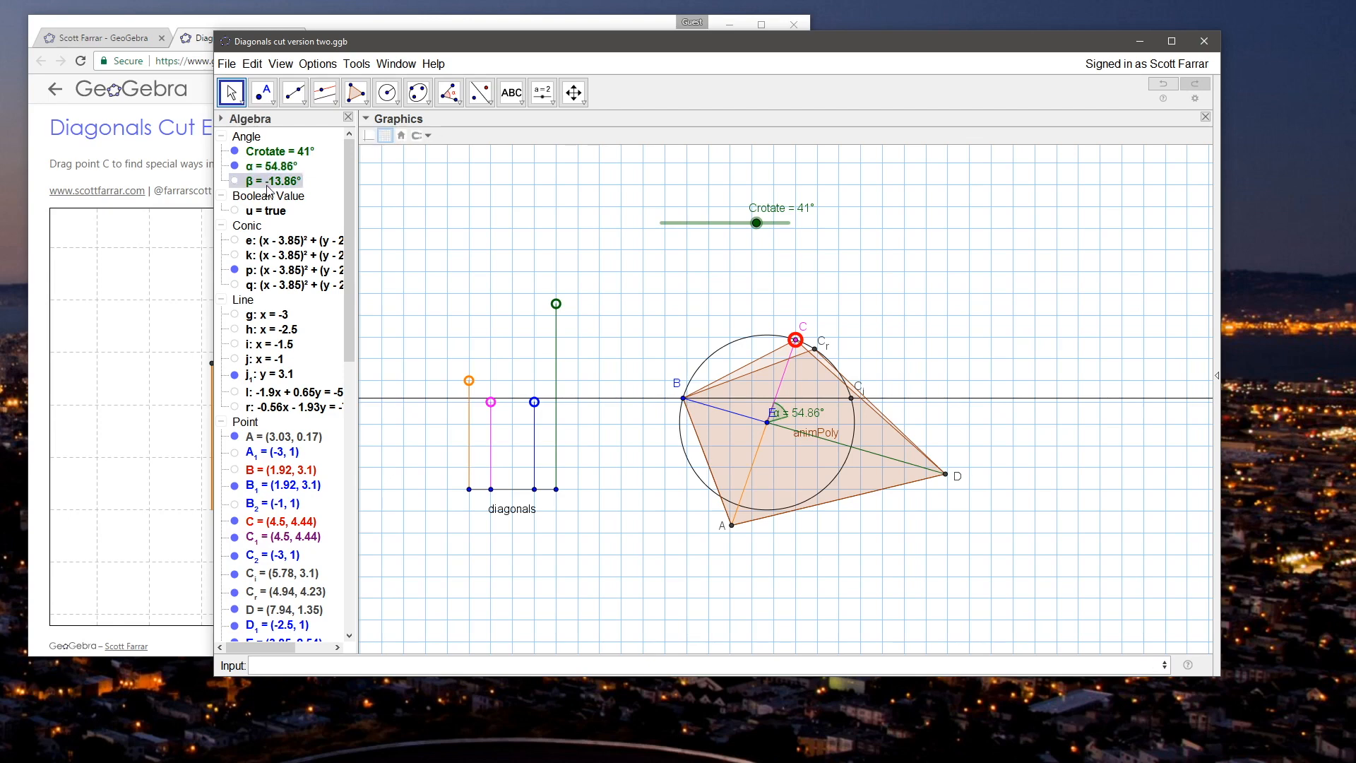
key(Delete)
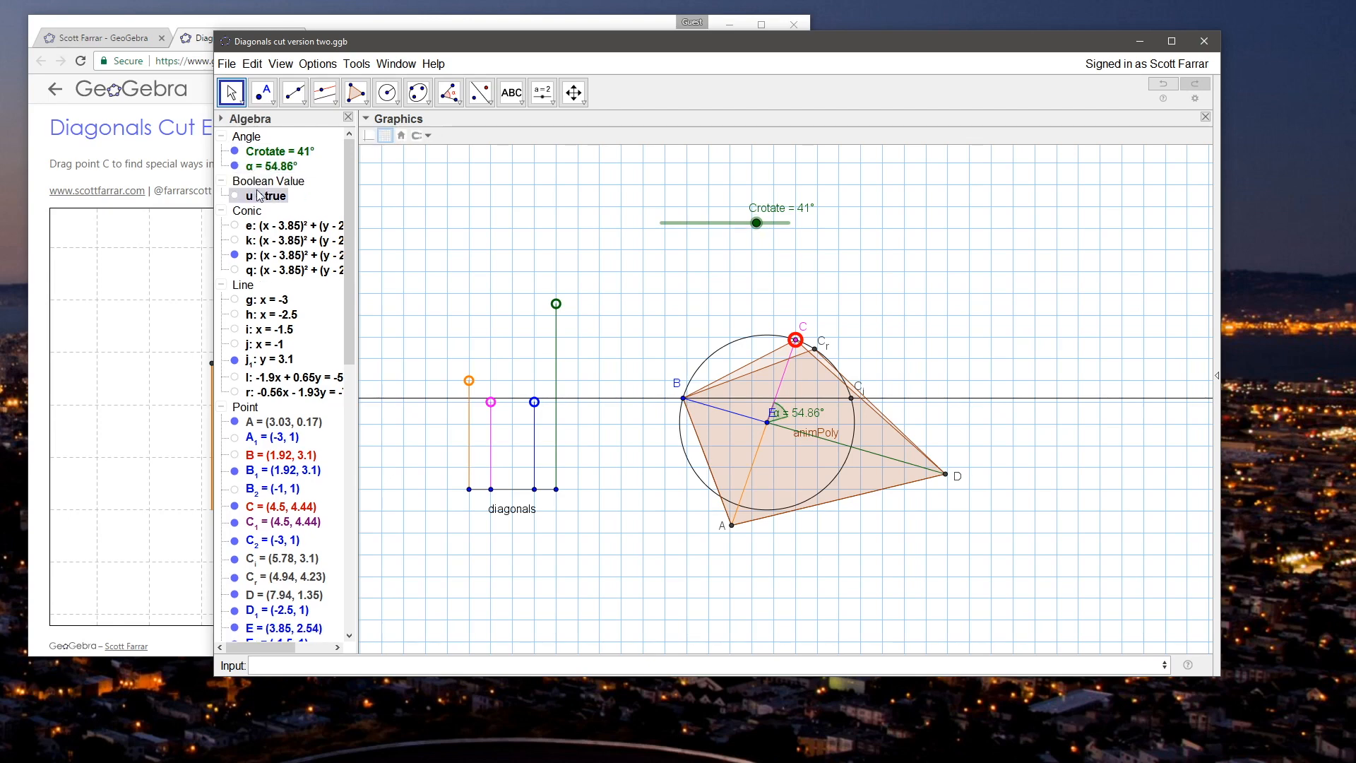
Step: Redefine Boolean value u as abs(Crotate - α) < 0.5°, and test it with the Crotate slider at 31°
double_click(261, 195)
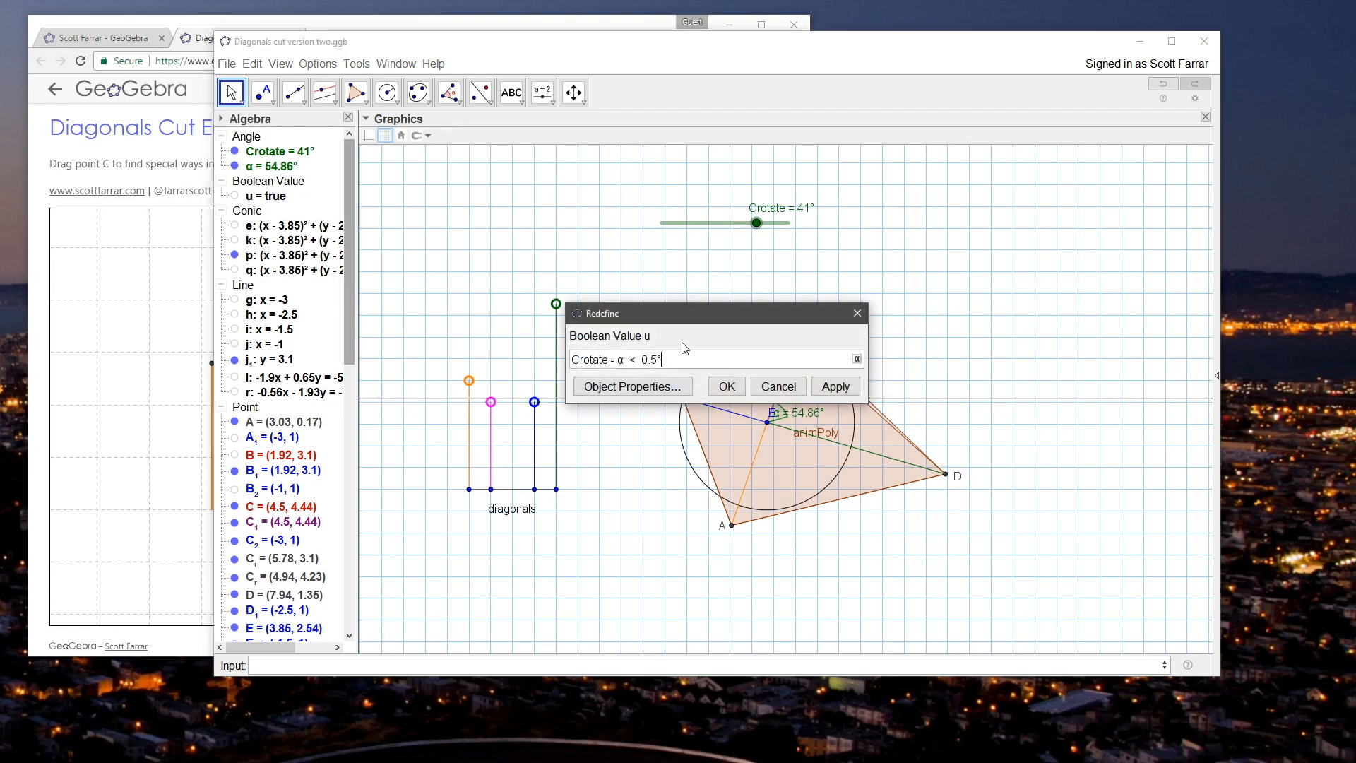
click(778, 386)
double_click(261, 195)
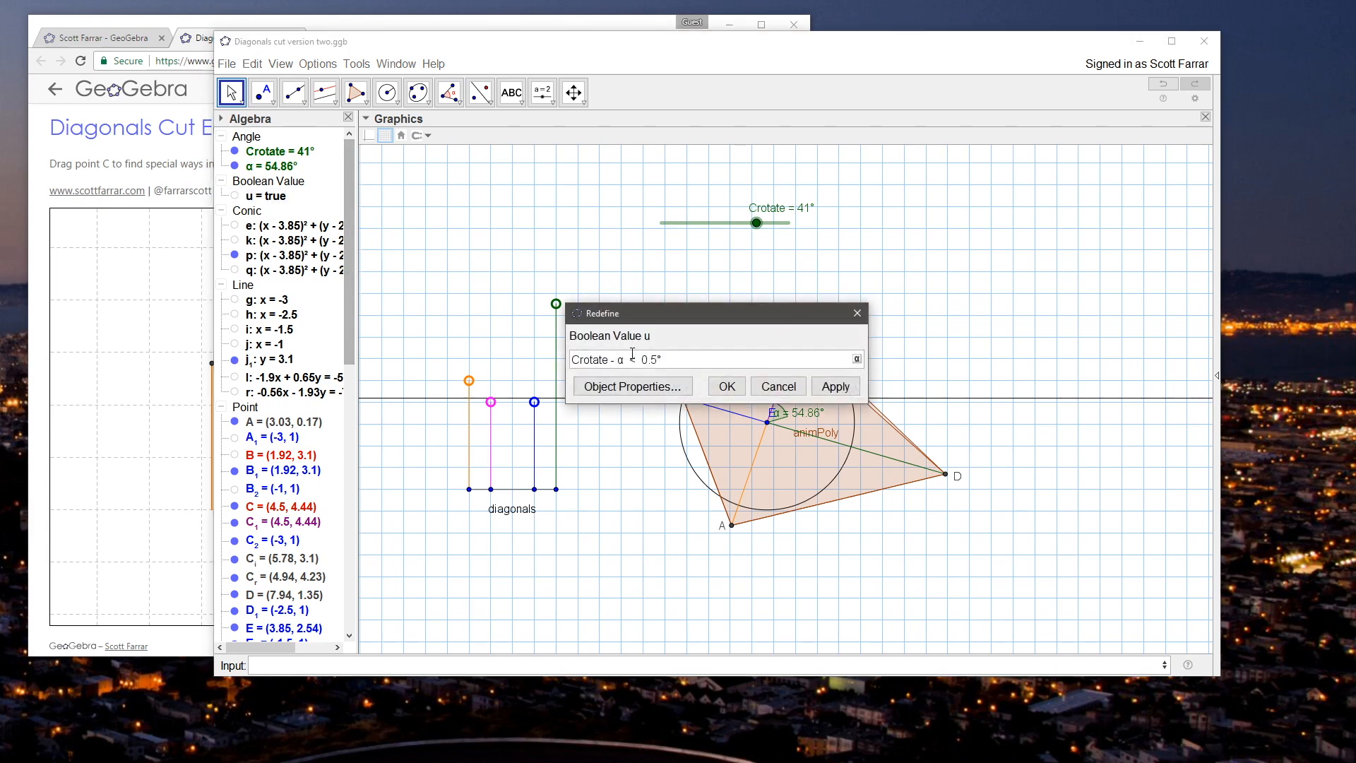
text(abs()
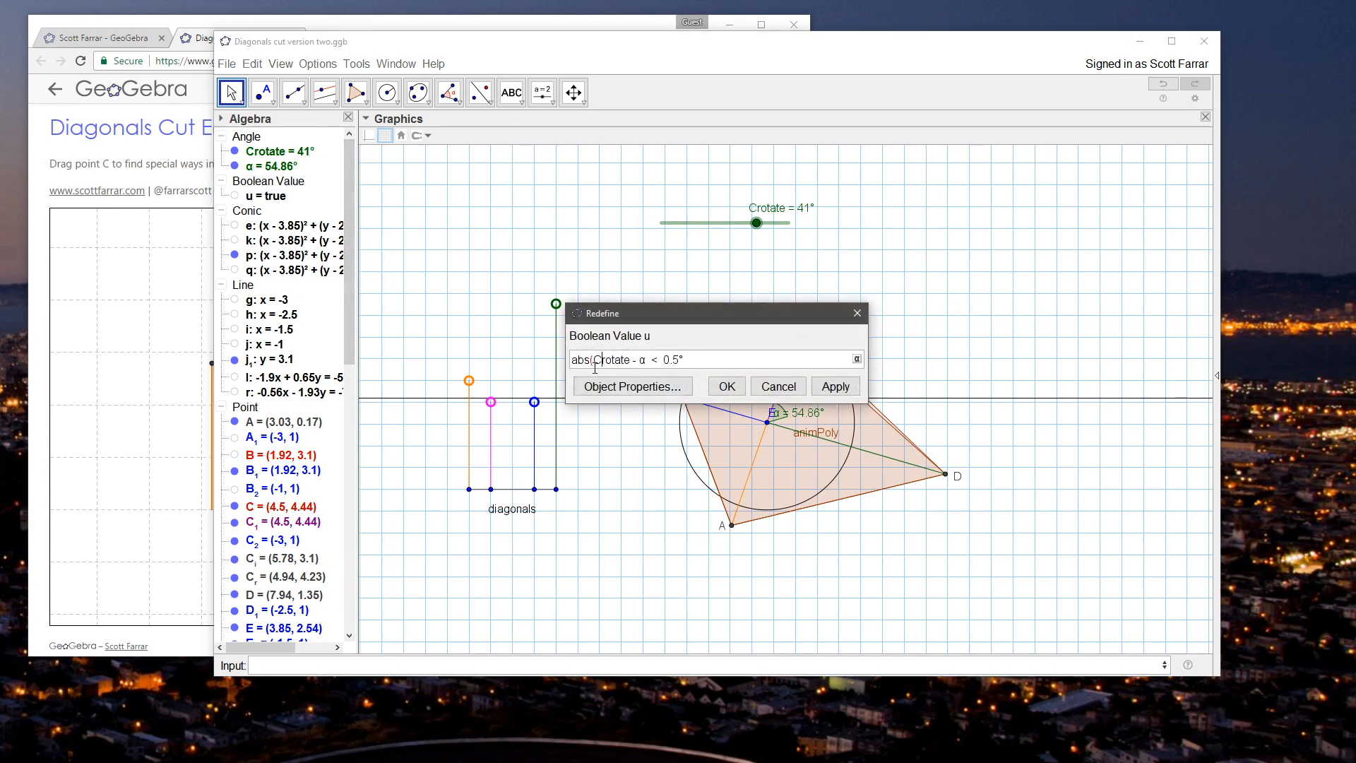
text())
key(Return)
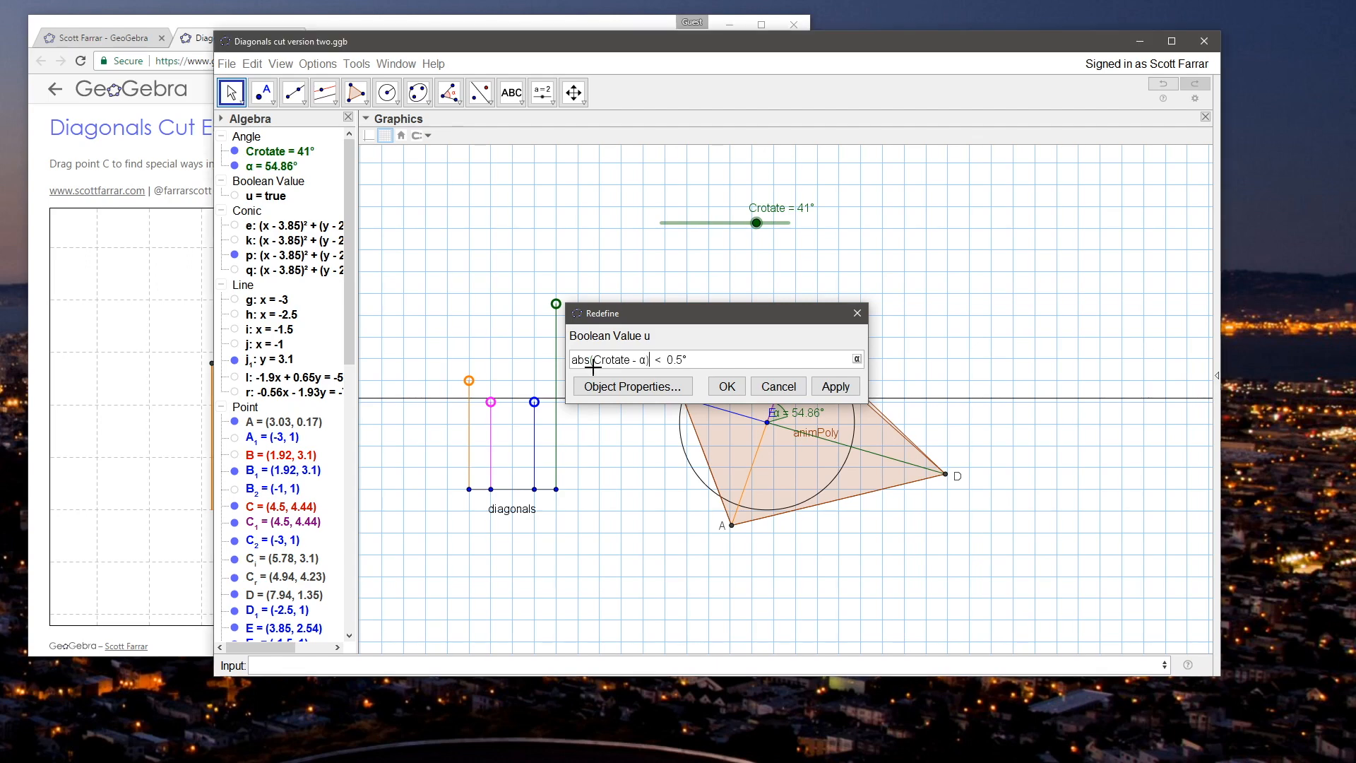
click(757, 232)
drag(759, 235, 733, 224)
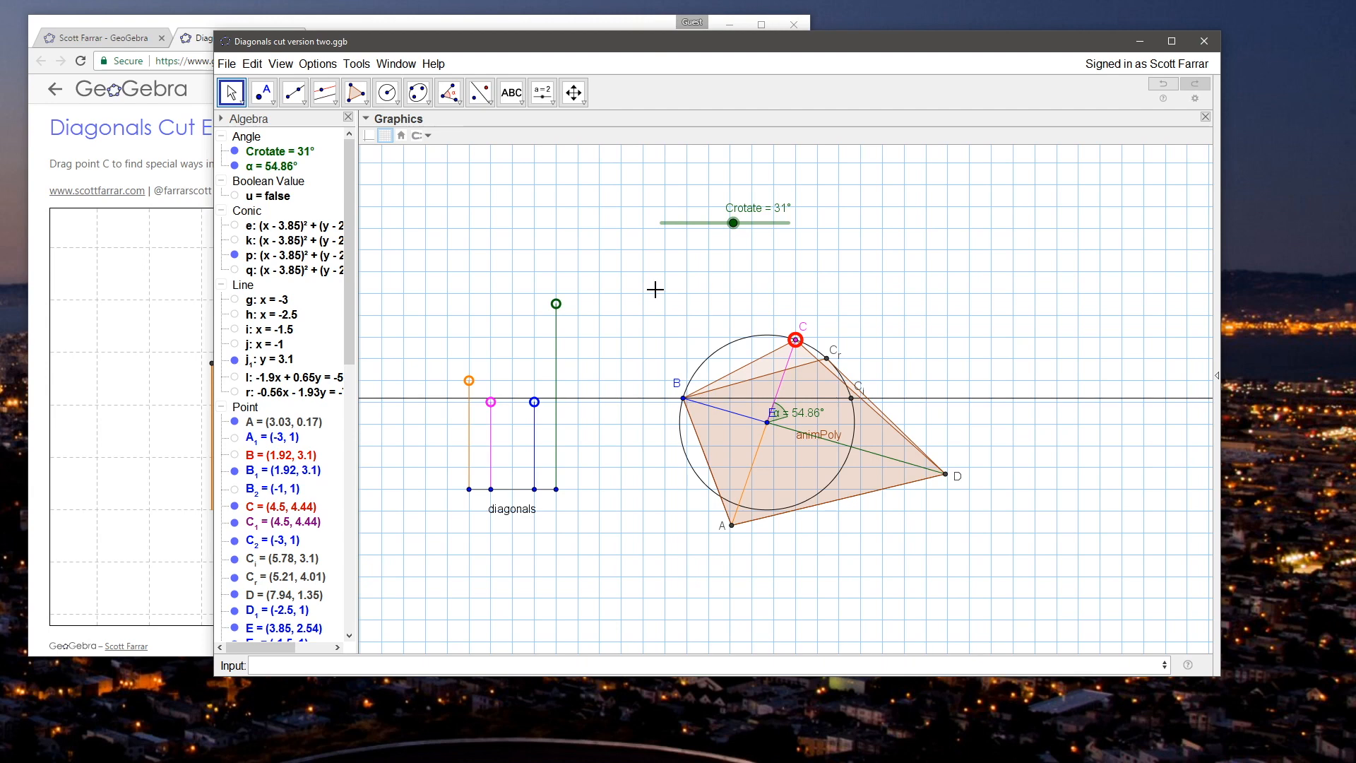
Step: Replace the bracketed comparison in poly1's visibility condition with u, so it reads Crotate == 0 ∨ u
right_click(761, 346)
click(812, 470)
drag(548, 324, 748, 324)
text(u)
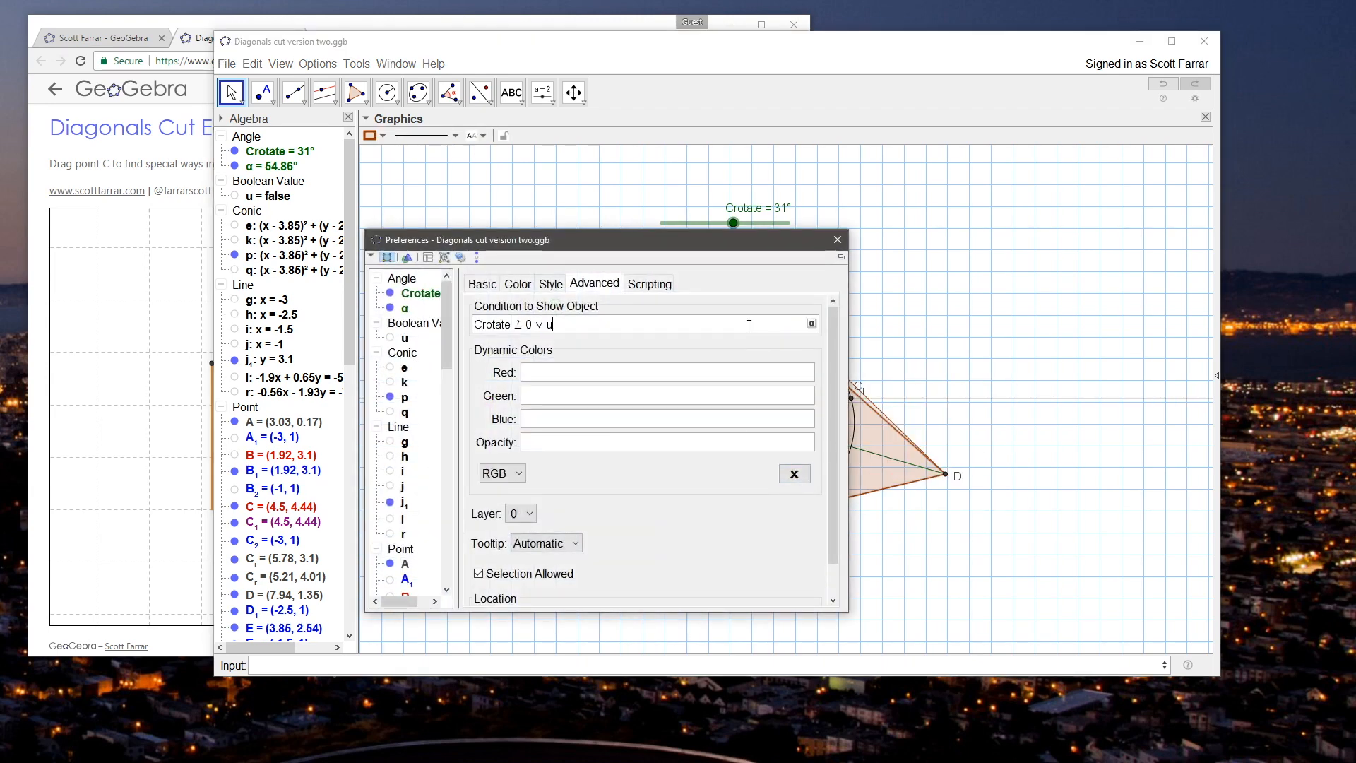
key(Return)
click(837, 238)
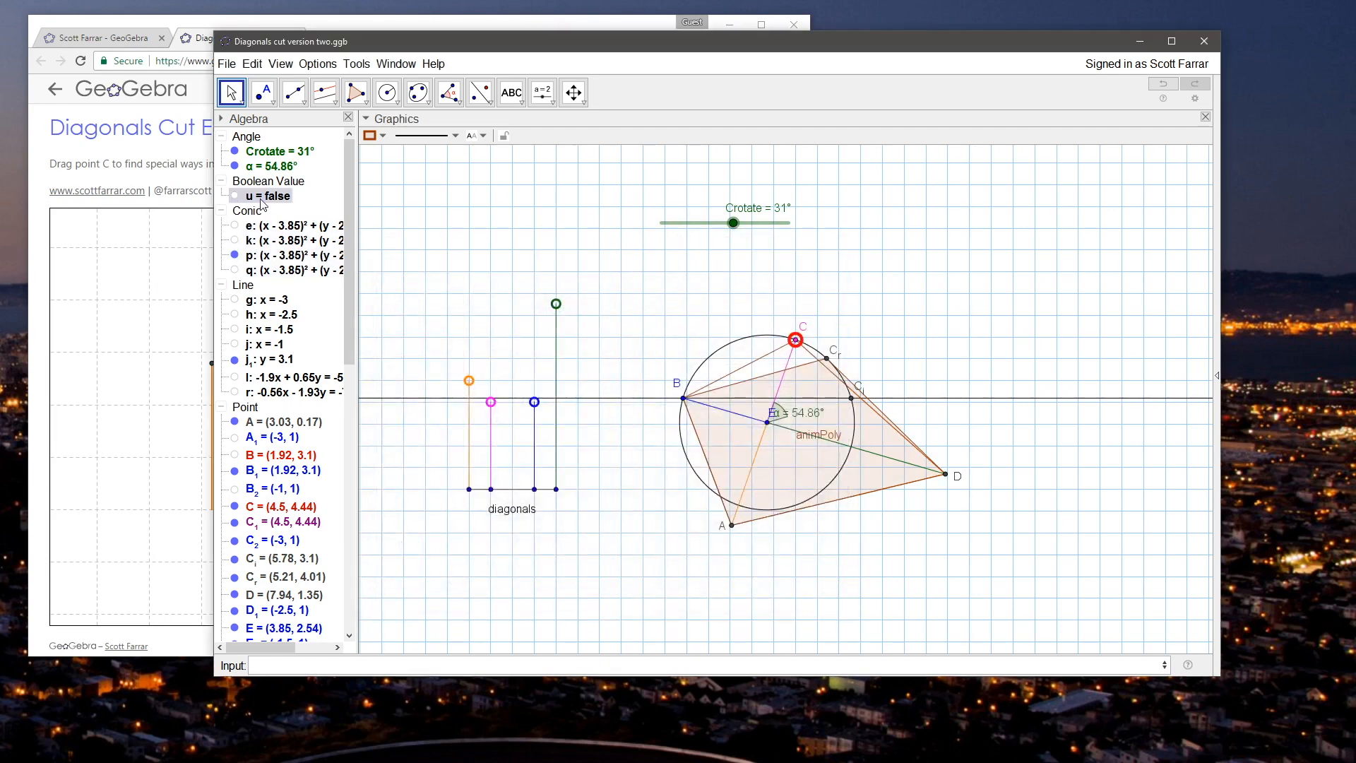
Step: Rename Boolean value u as CrotateCloseToAlpha
right_click(260, 196)
click(303, 261)
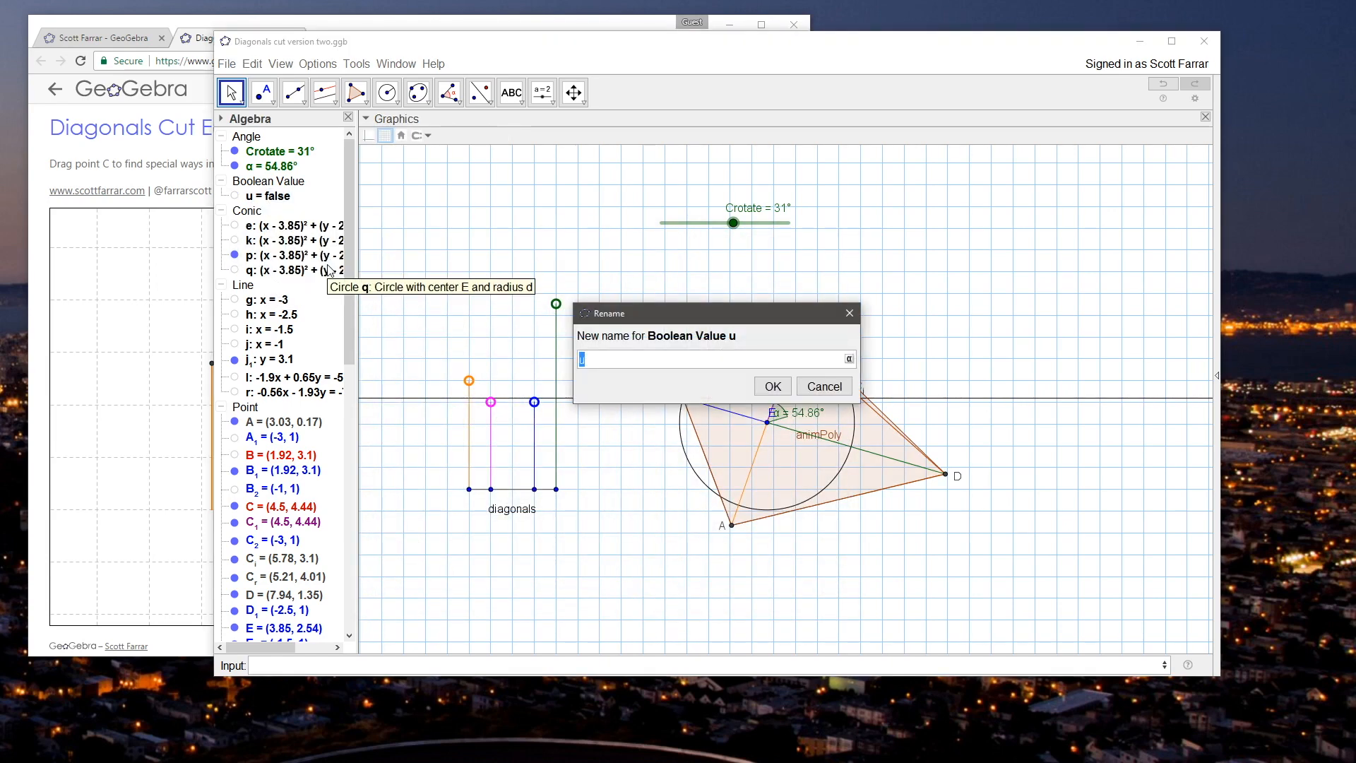
text(CrotateCloseToAlpha)
key(Return)
Step: Test the polygons' visibility with the Crotate slider at 54.86° and 23°, and widen the Algebra view to show full definitions
drag(733, 223, 833, 234)
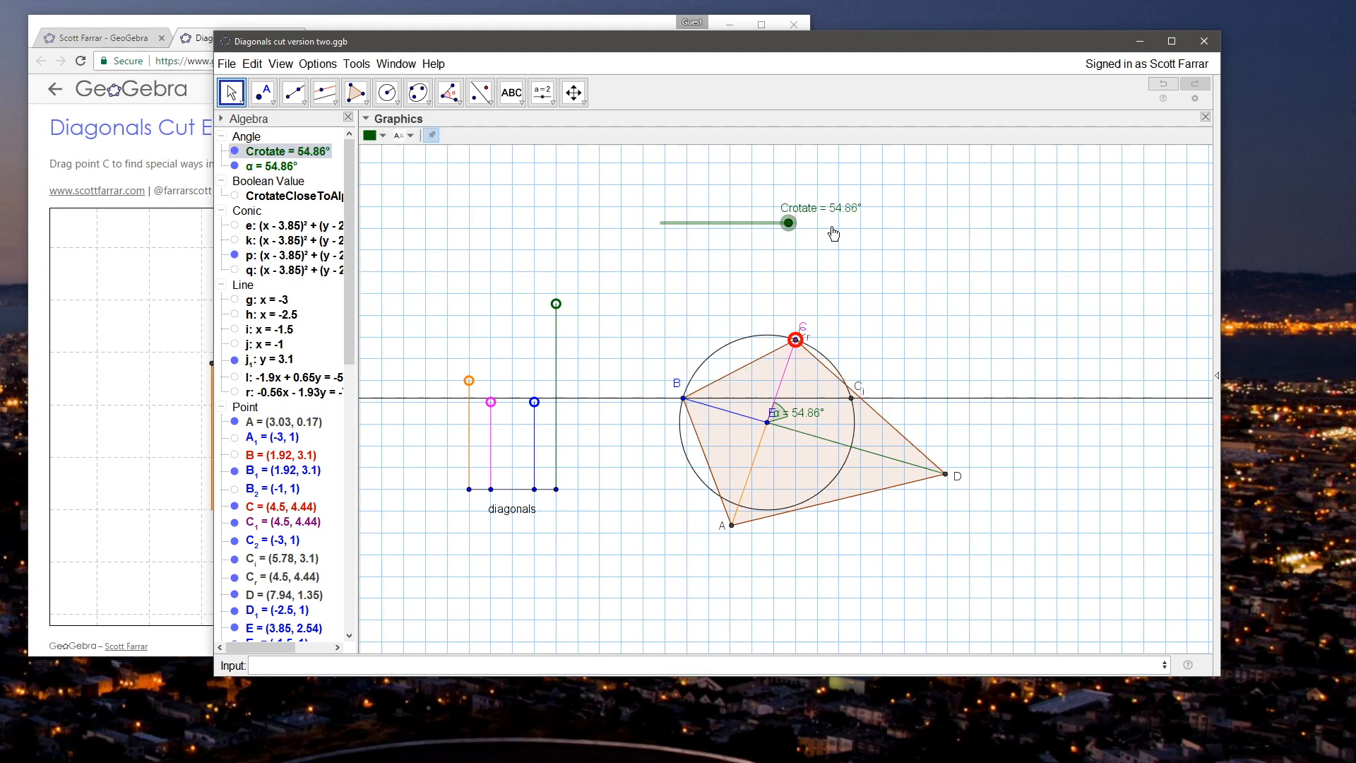
click(692, 255)
drag(359, 213, 455, 213)
drag(889, 223, 816, 221)
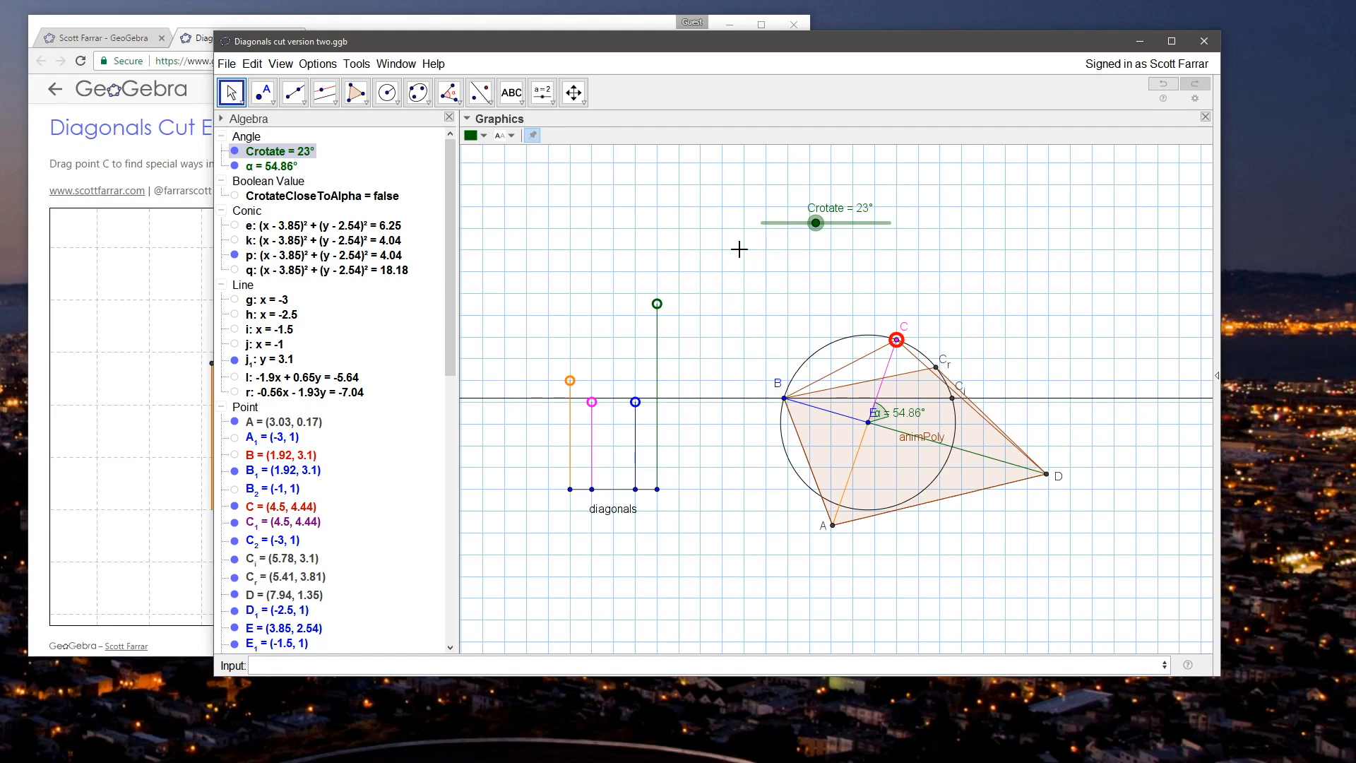
click(714, 257)
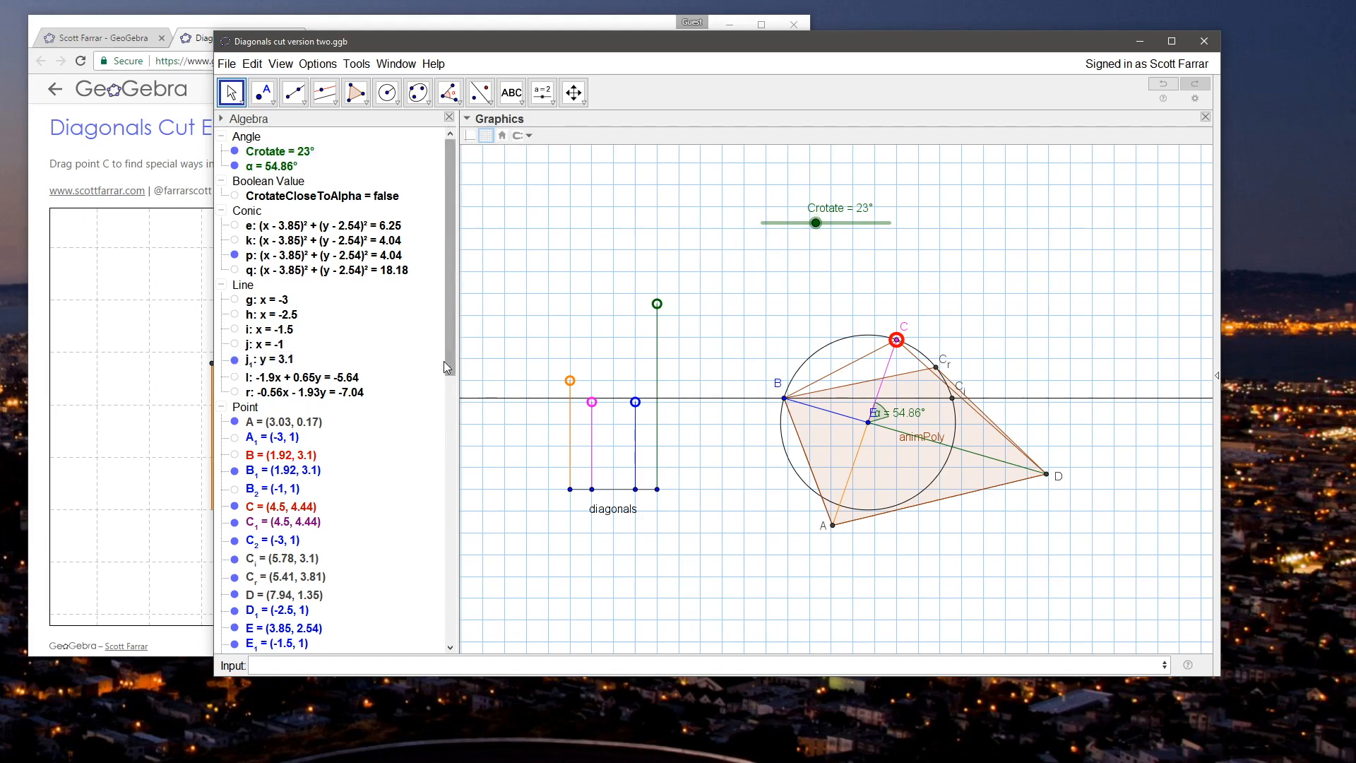
Step: Move the Crotate slider to 54.86°, and select quadrilateral poly1 with its color choices open
drag(450, 352, 446, 659)
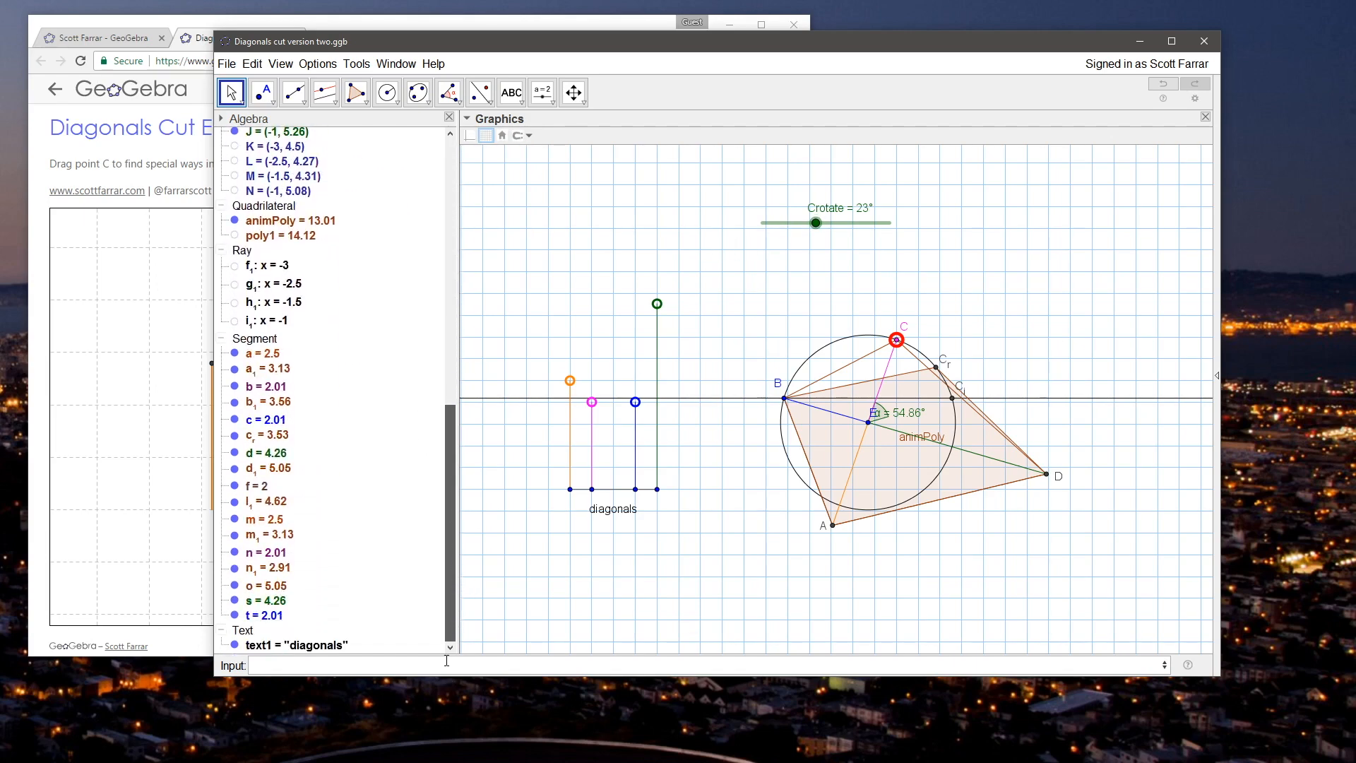
drag(816, 223, 976, 235)
click(294, 223)
click(270, 238)
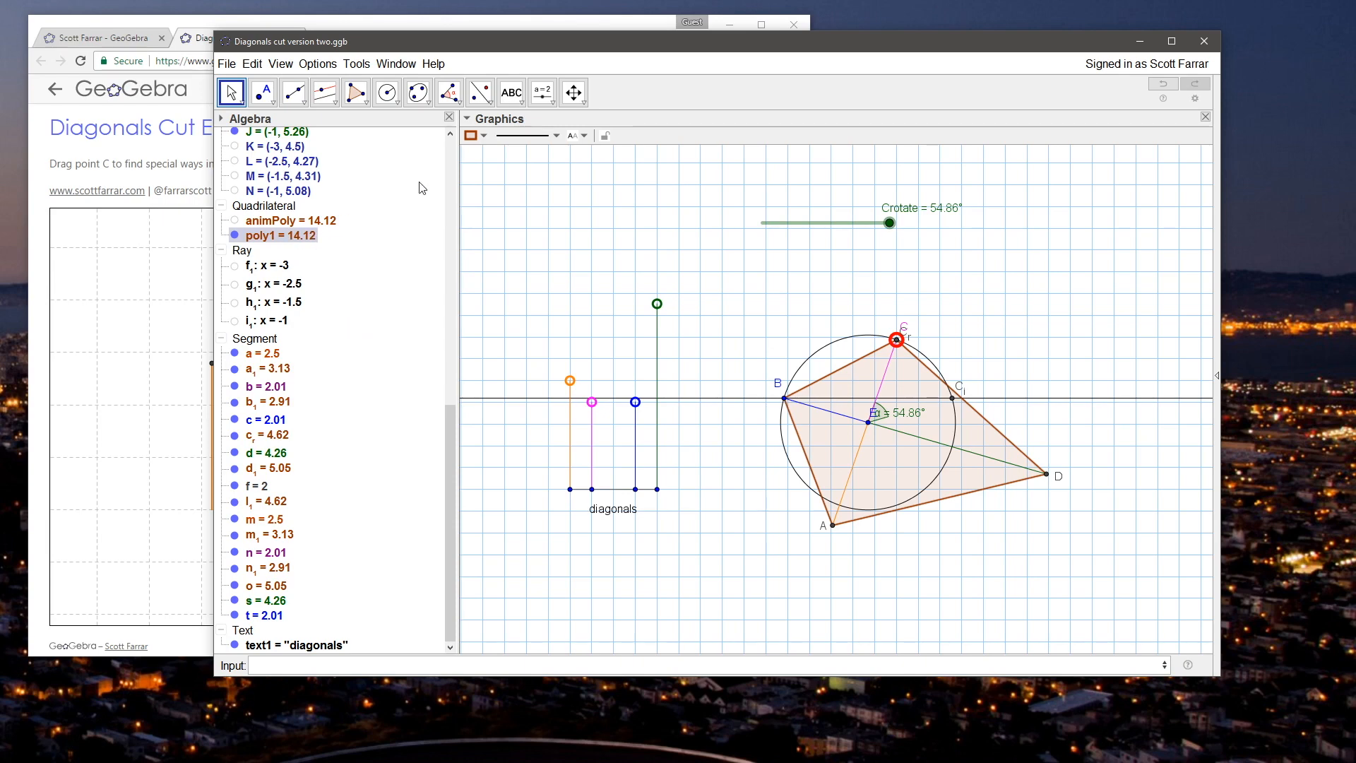
click(485, 139)
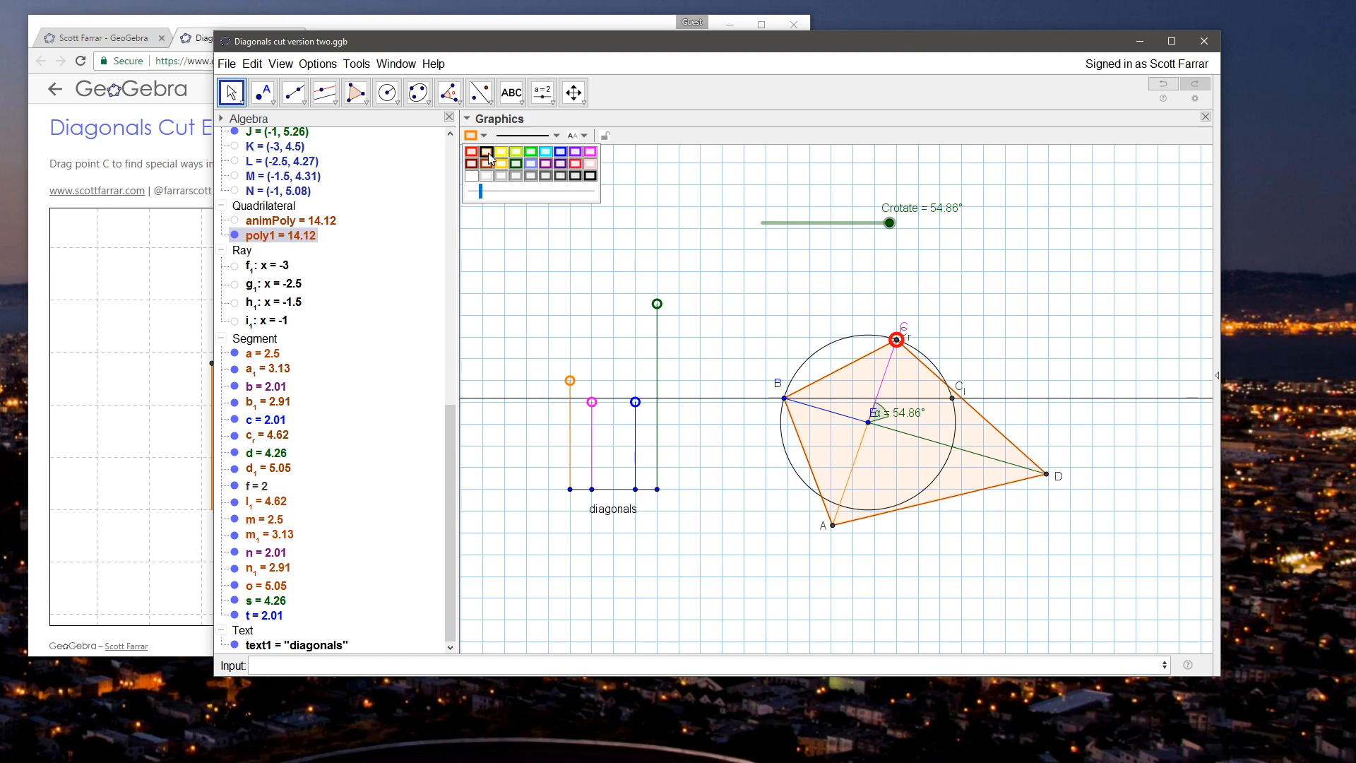
Step: Try purple, blue, magenta, dark green and light blue as the color of quadrilateral poly1
click(545, 165)
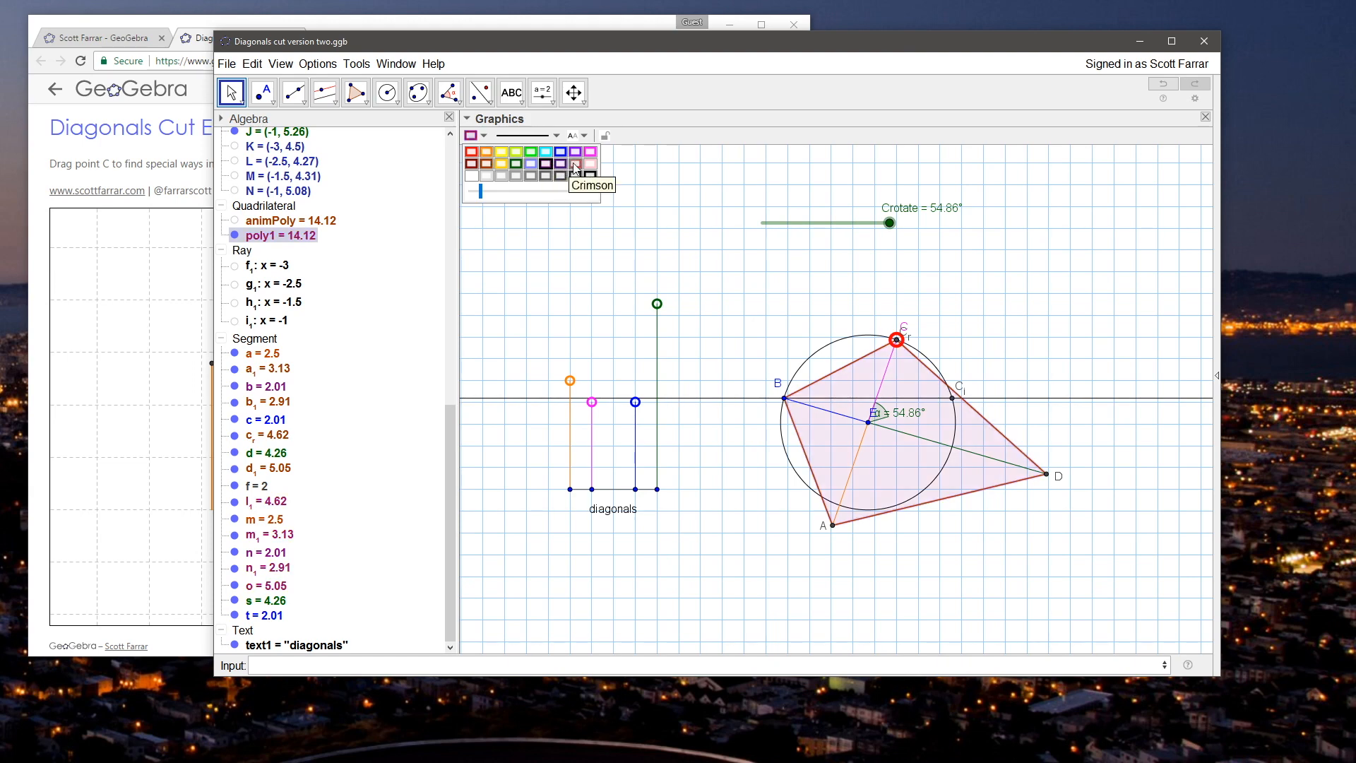
click(563, 150)
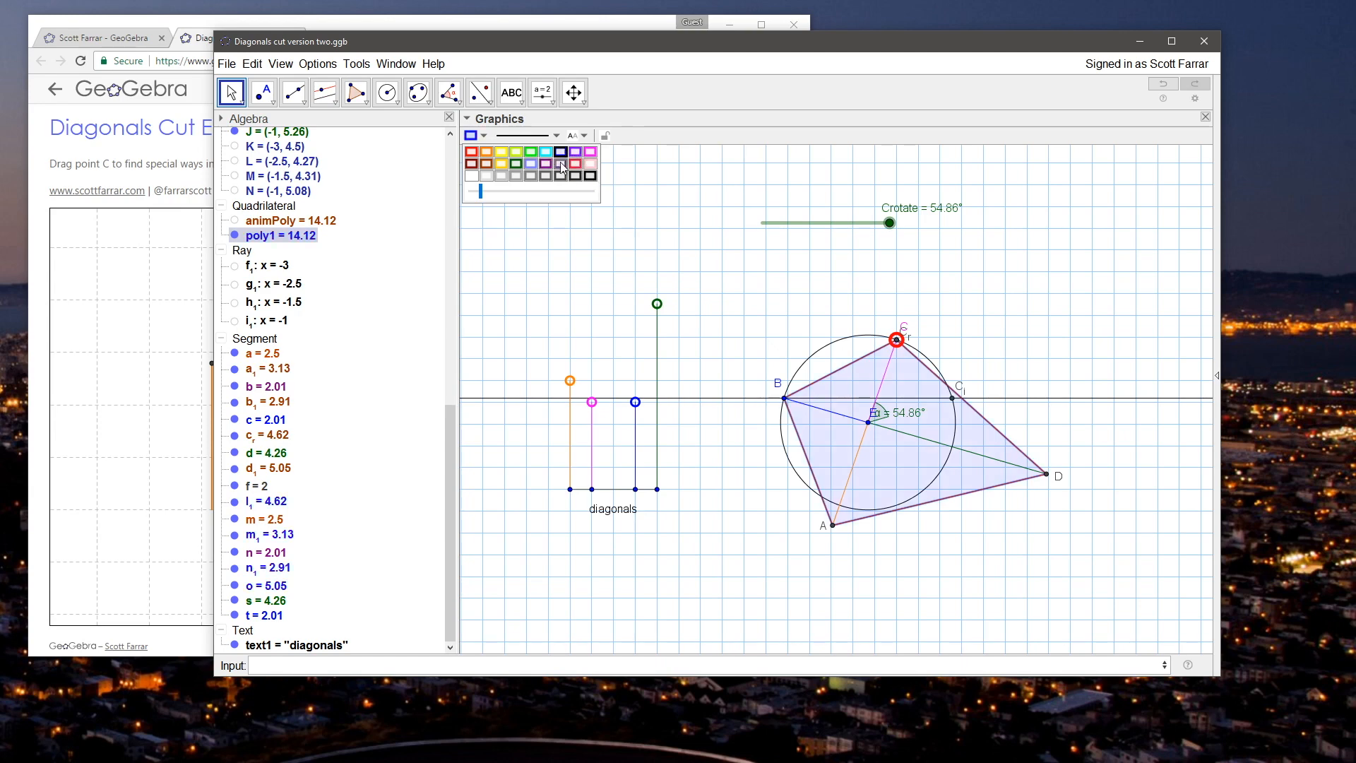
click(575, 176)
click(591, 152)
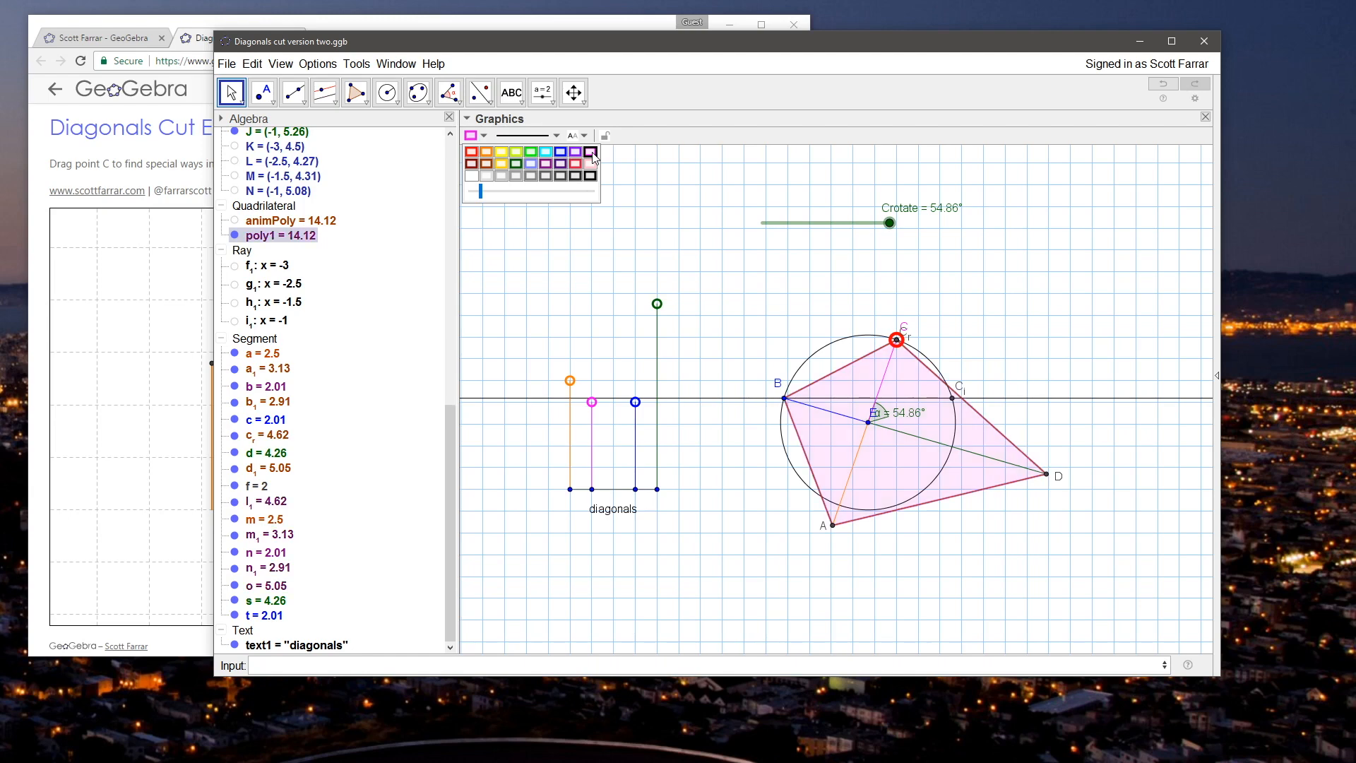
click(561, 152)
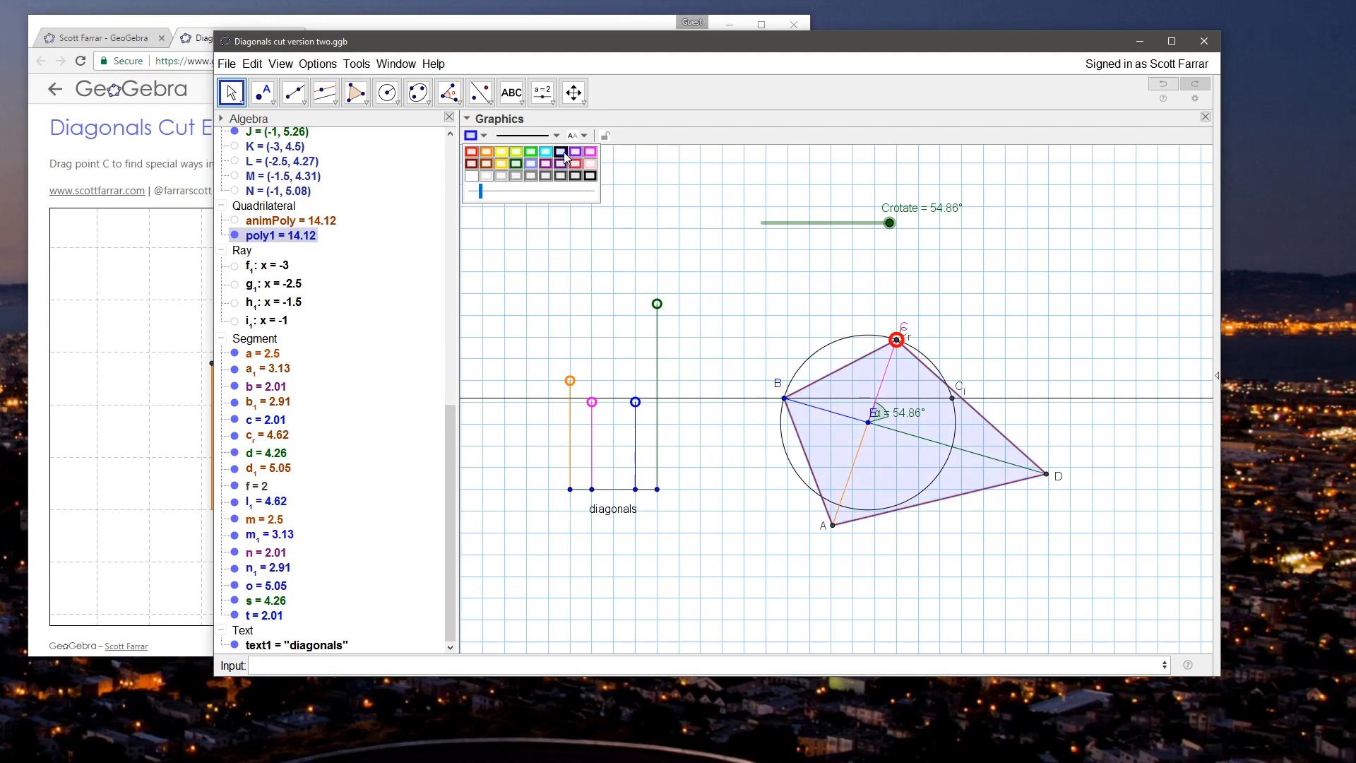
click(518, 163)
click(531, 164)
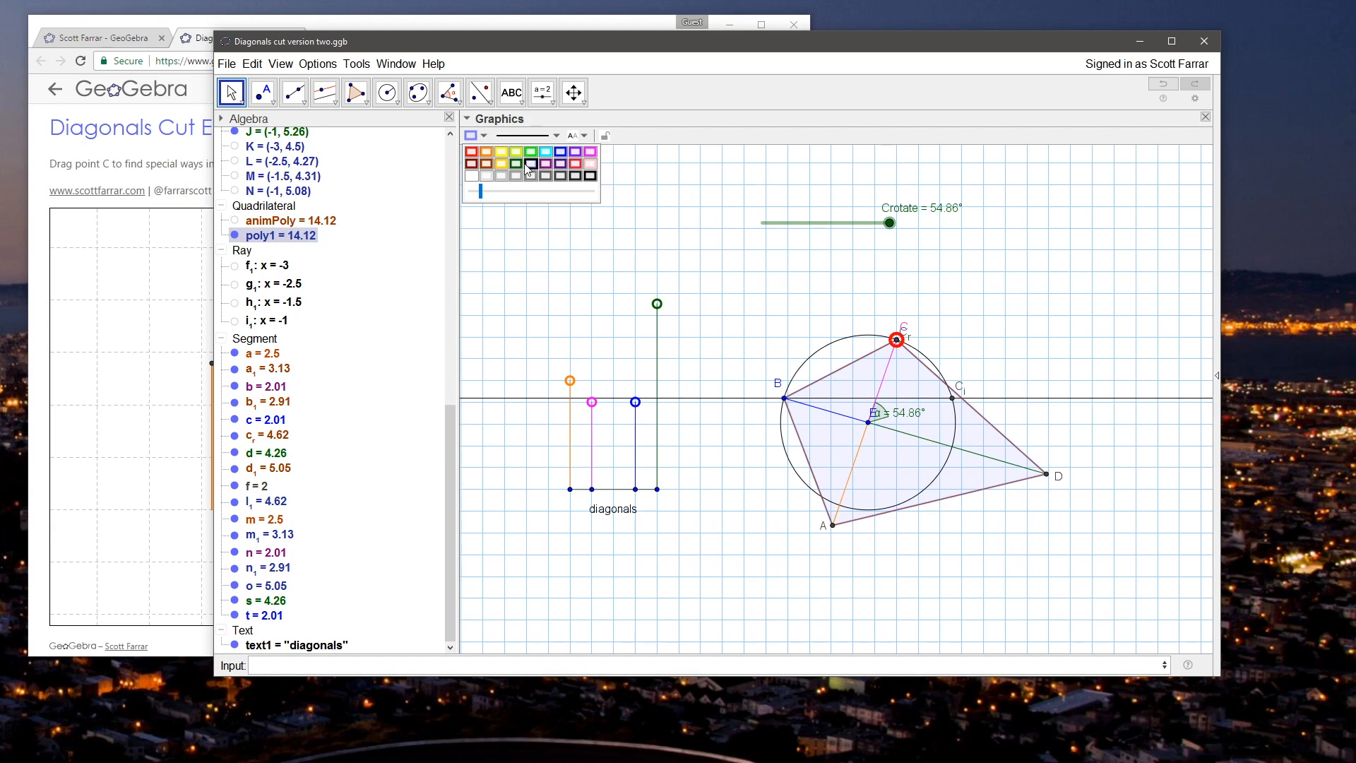
click(517, 166)
click(530, 165)
click(517, 165)
click(530, 166)
click(518, 165)
click(532, 165)
click(517, 166)
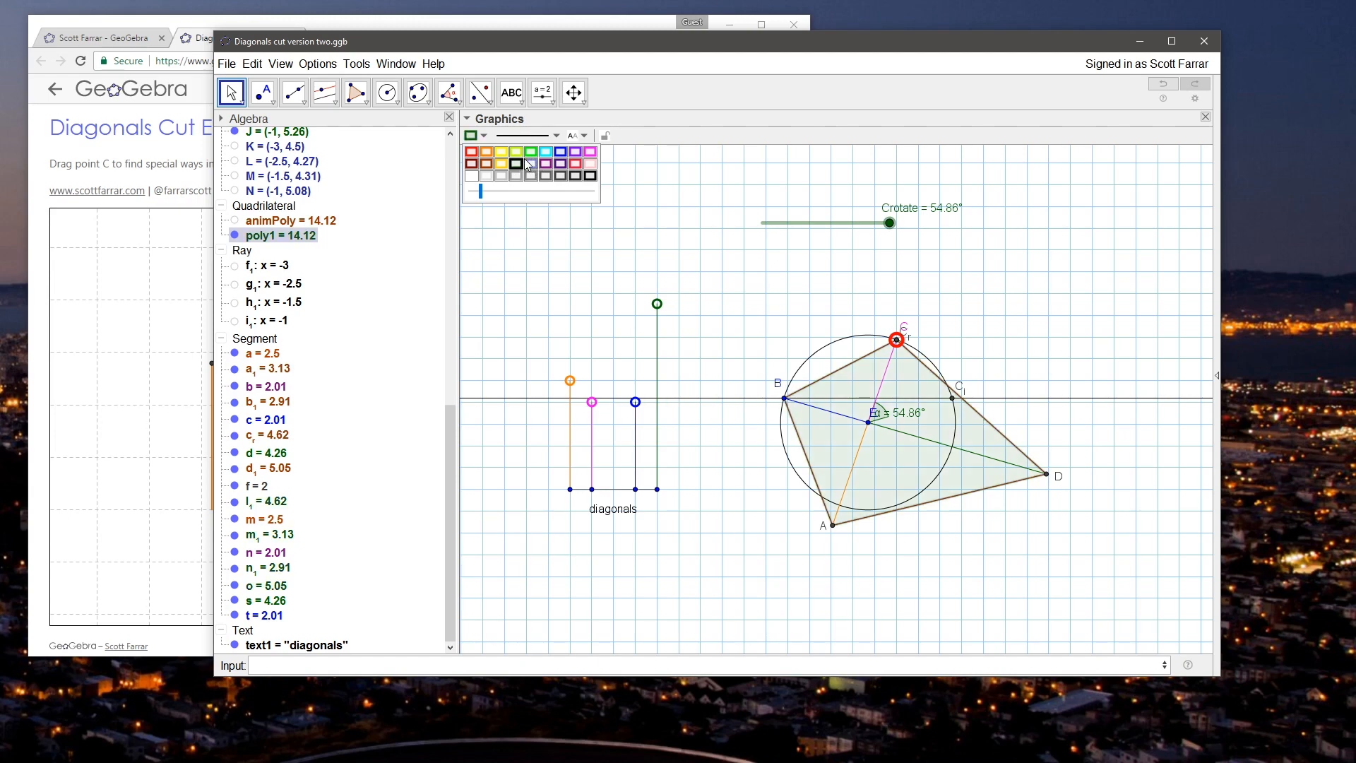
click(530, 164)
click(518, 165)
click(530, 164)
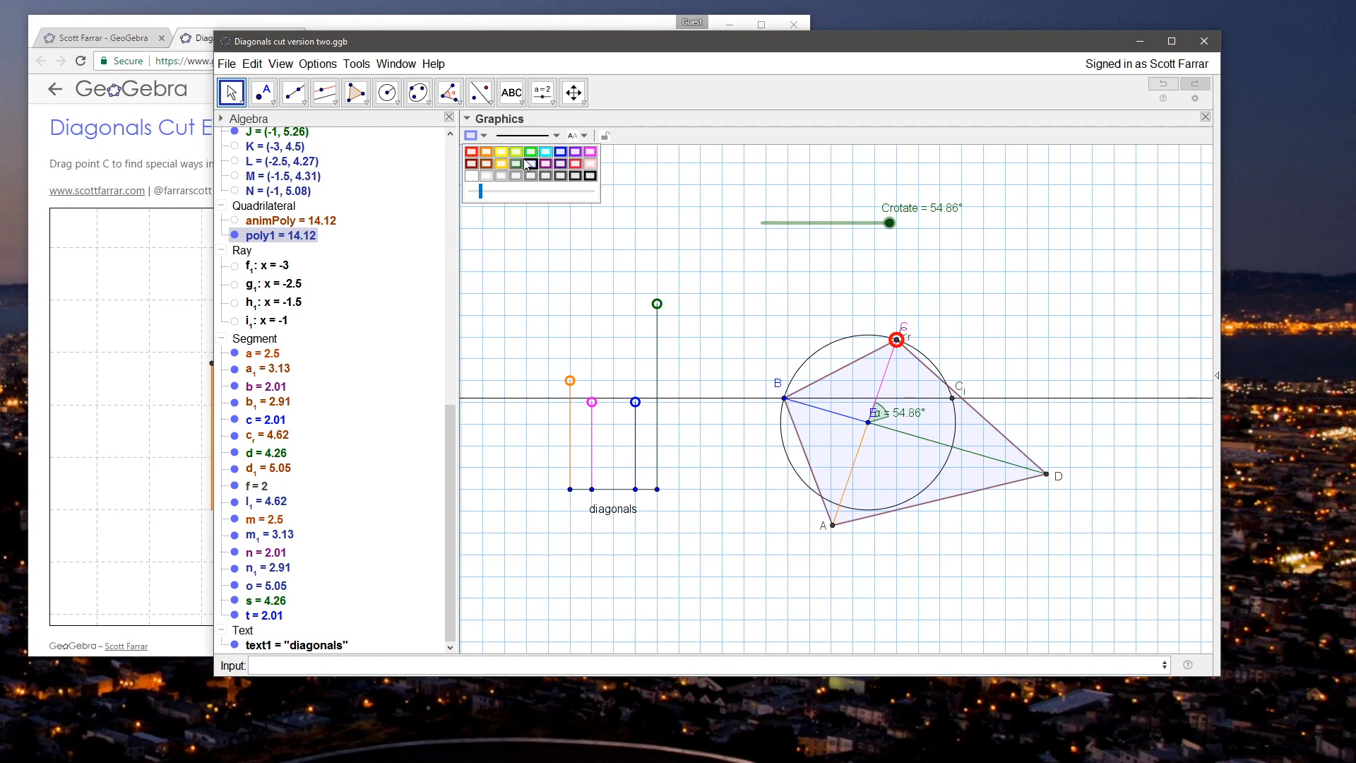
Step: Set the color of quadrilateral poly1 to red and deselect it
click(473, 154)
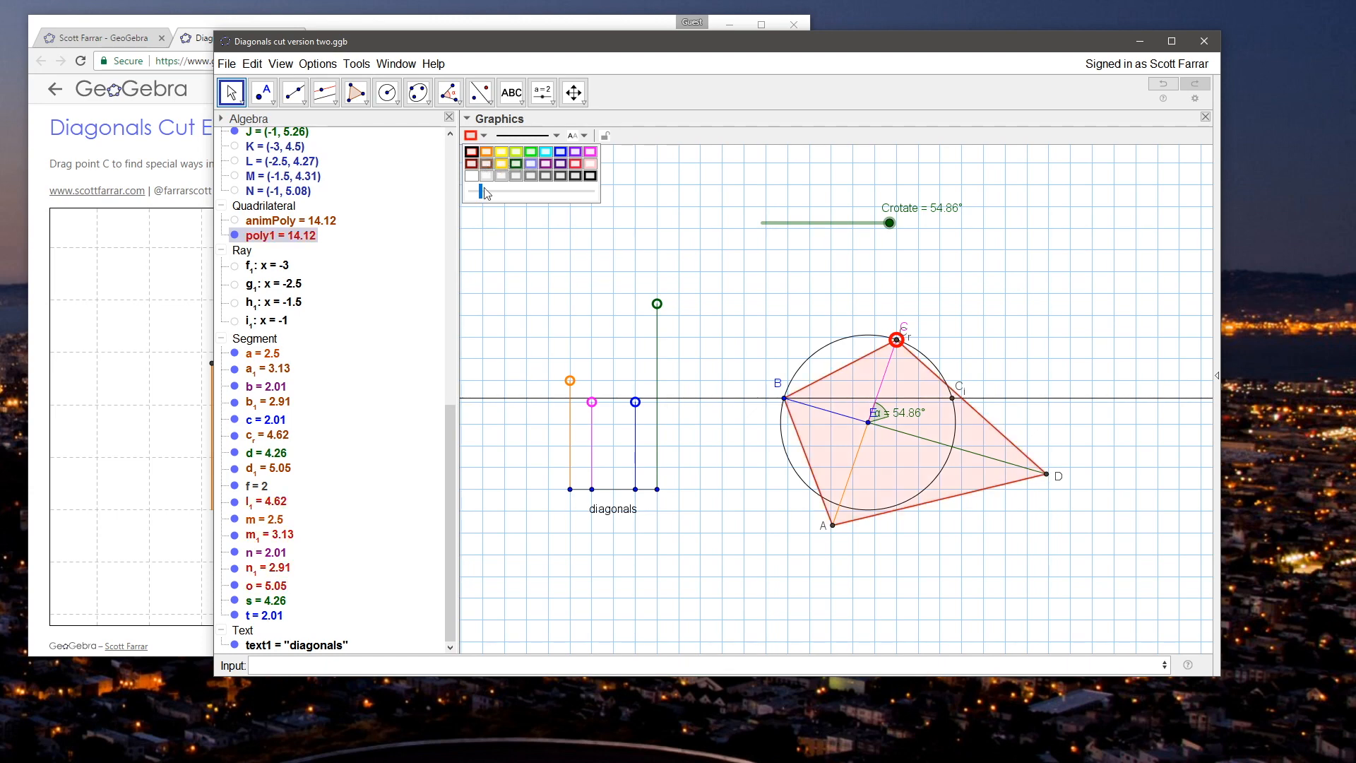
click(494, 233)
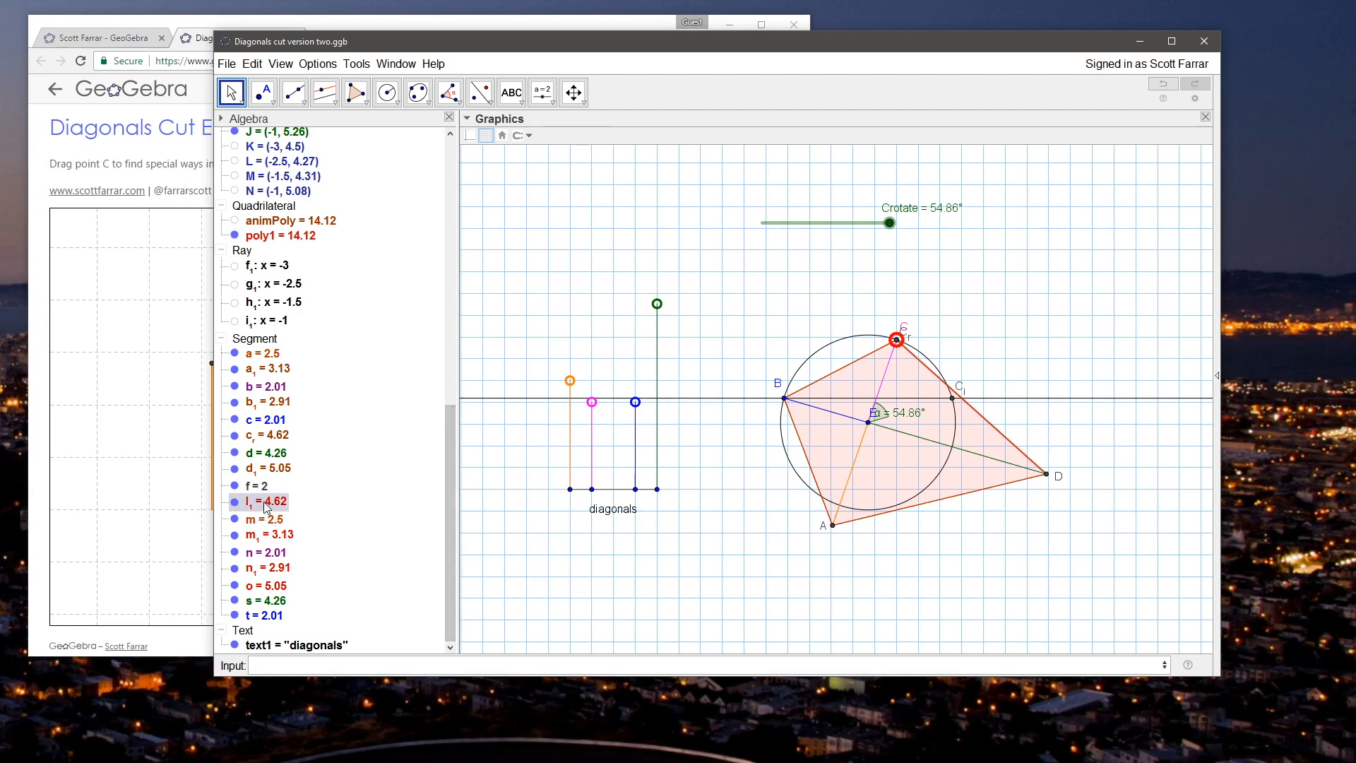
Step: Rename segment l₁ of quadrilateral poly1 as poly1leg1
right_click(266, 508)
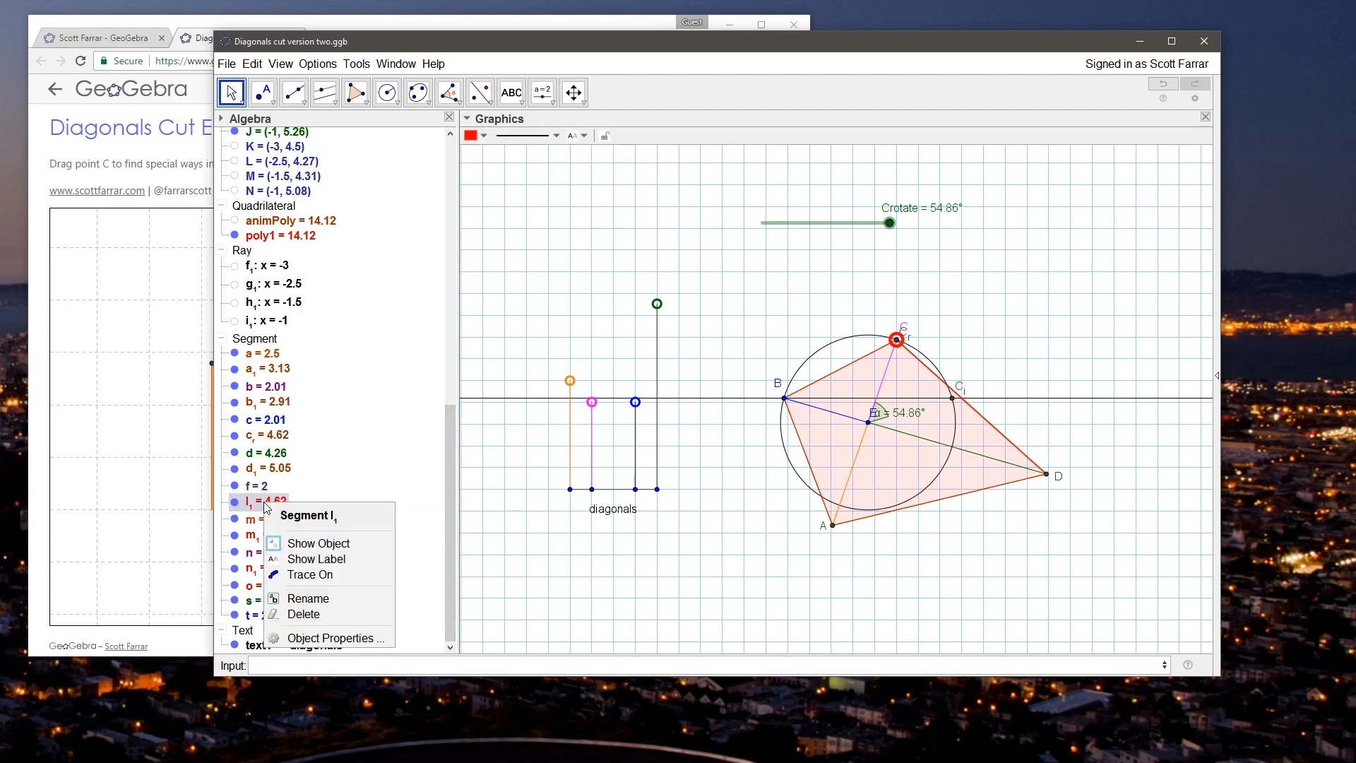
click(321, 600)
text(poly1leg1)
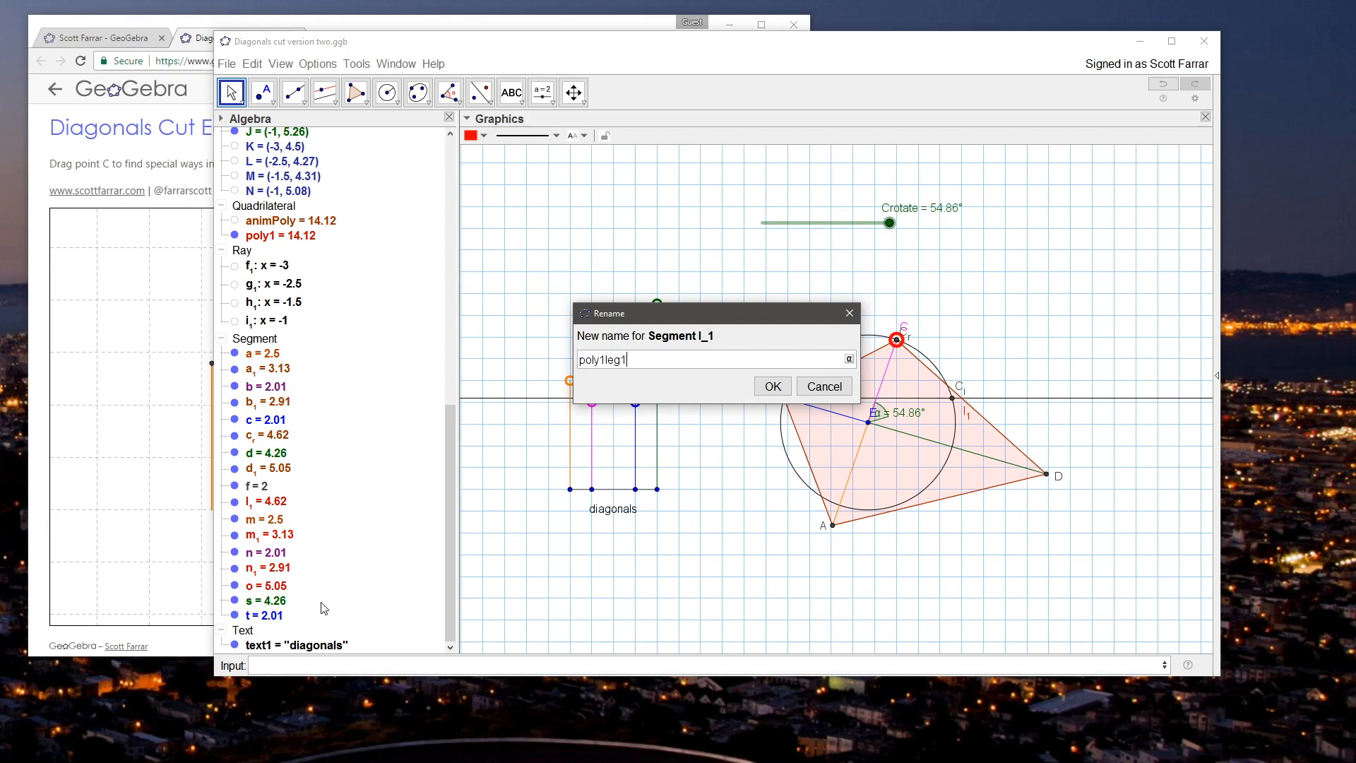
key(Return)
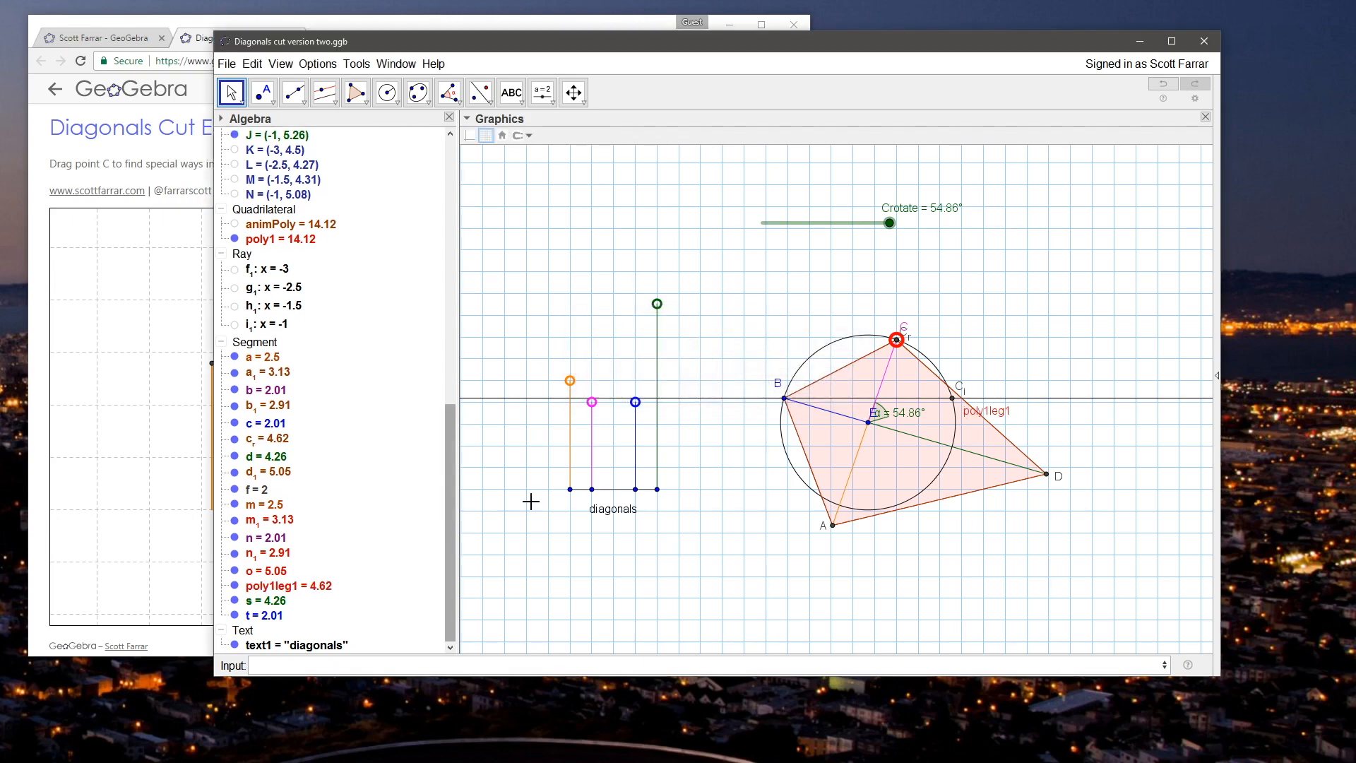
Step: Rename segment o, the side of poly1 between D and A, as poly1AD
right_click(256, 576)
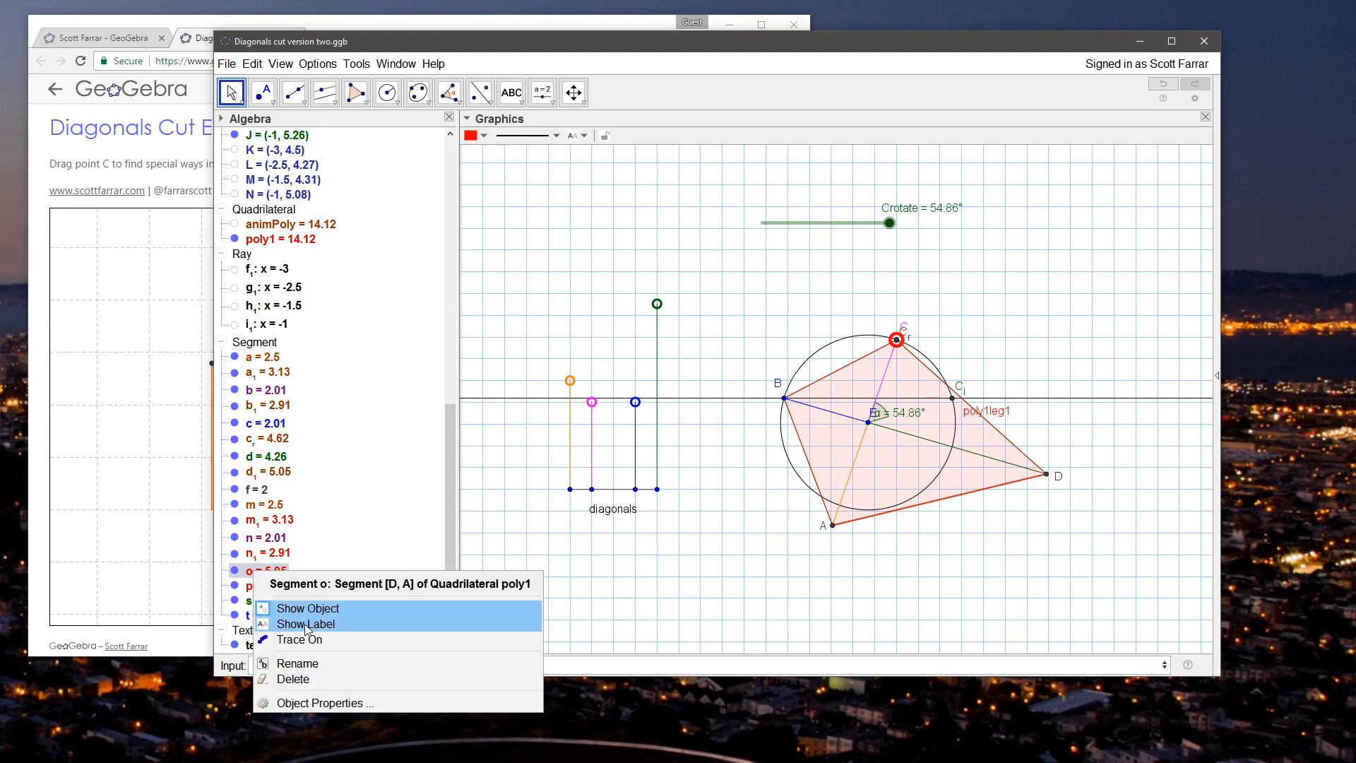
click(328, 668)
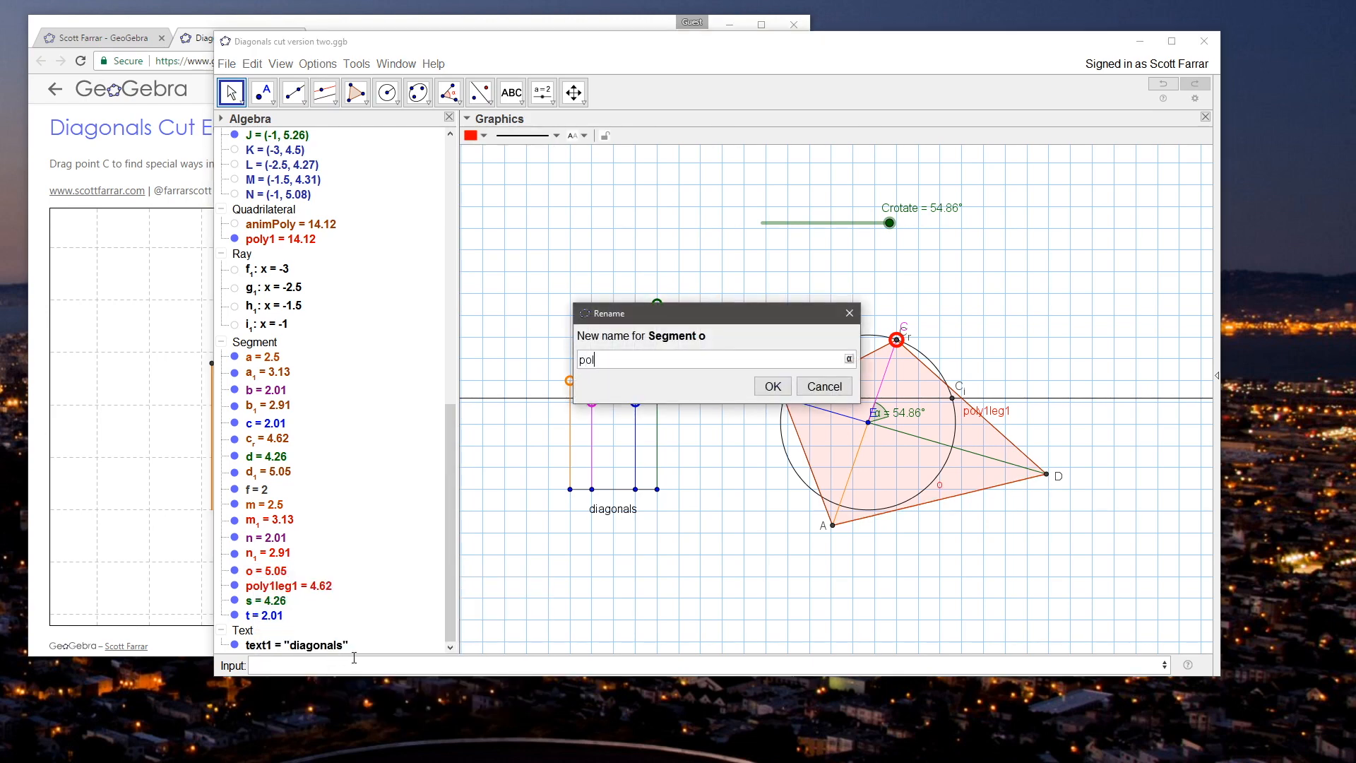
key(Return)
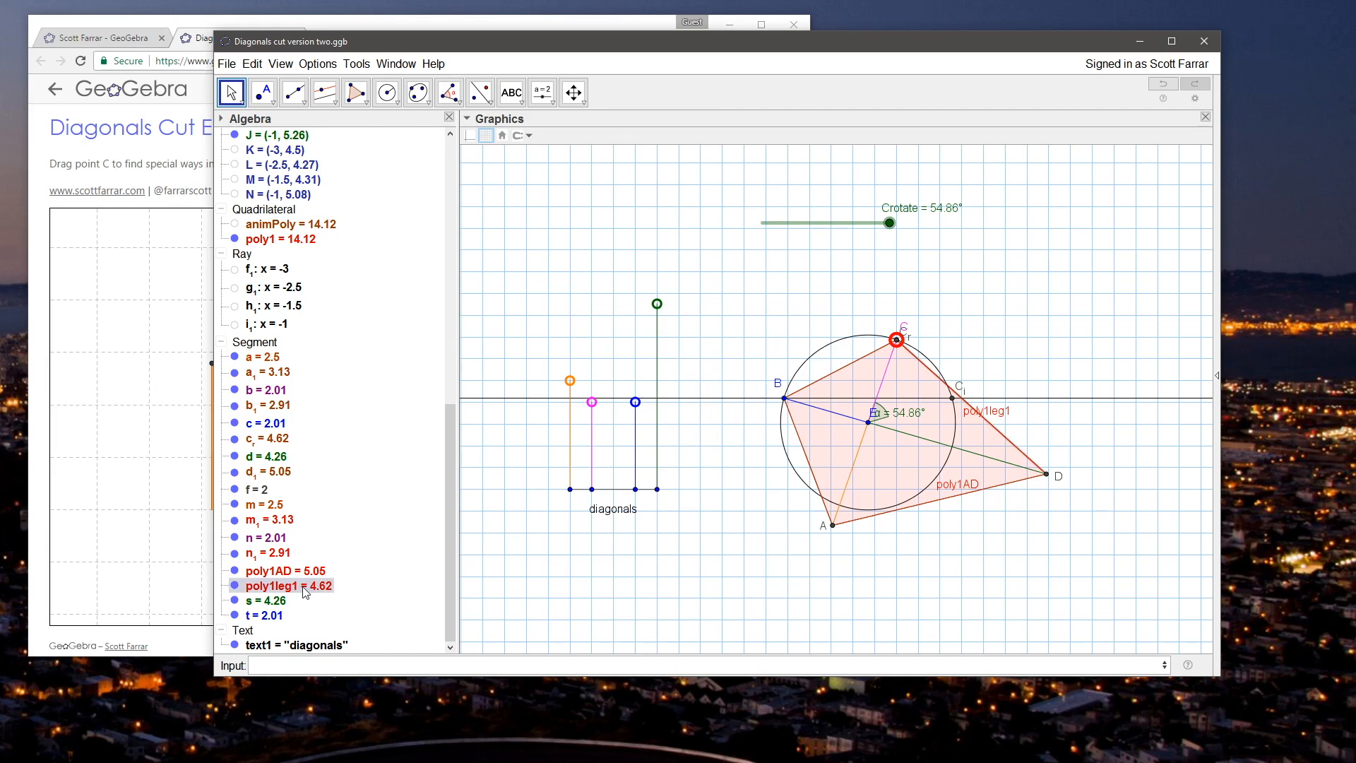
Step: Rename segment poly1leg1, the side between C and D, as poly1CD
right_click(305, 590)
click(368, 680)
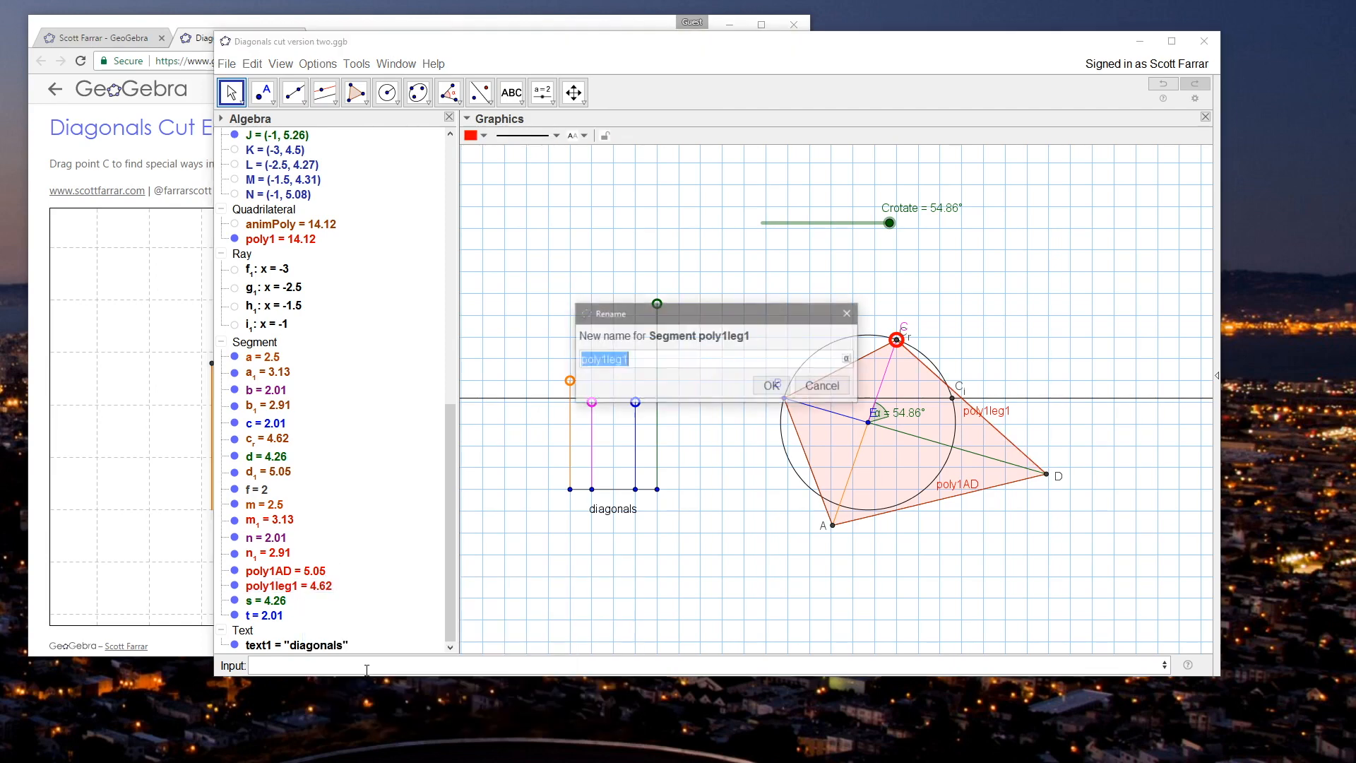
text(pol)
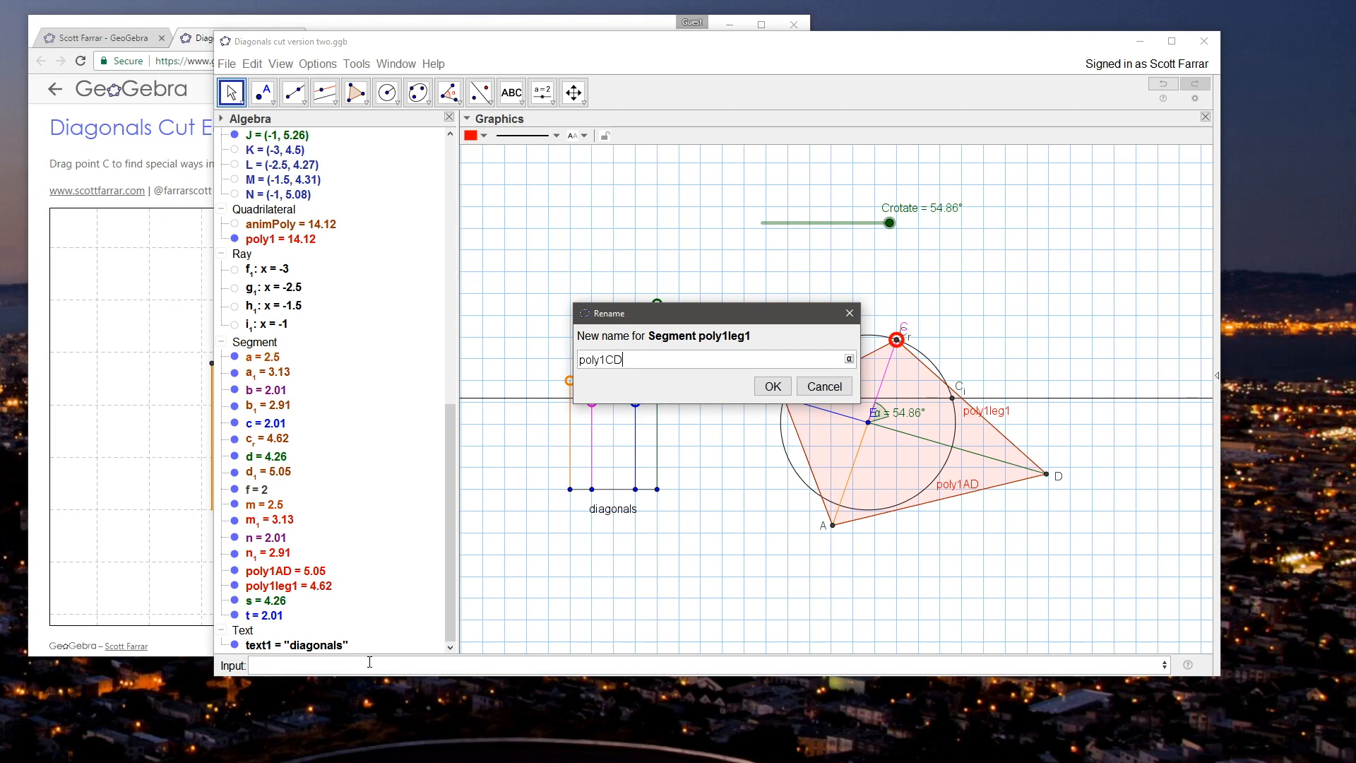
key(Return)
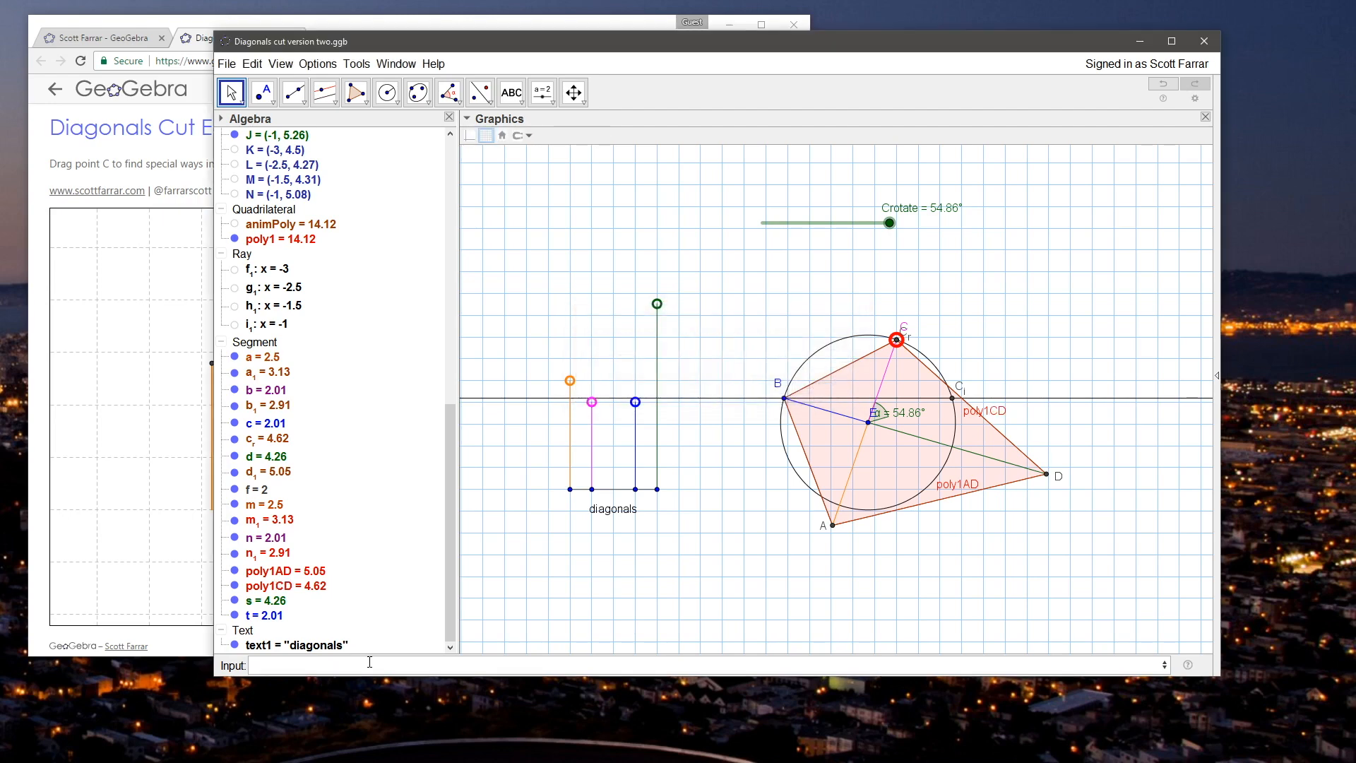
Step: Rename segment n₁, the side of poly1 between B and C, as poly1BC
right_click(277, 552)
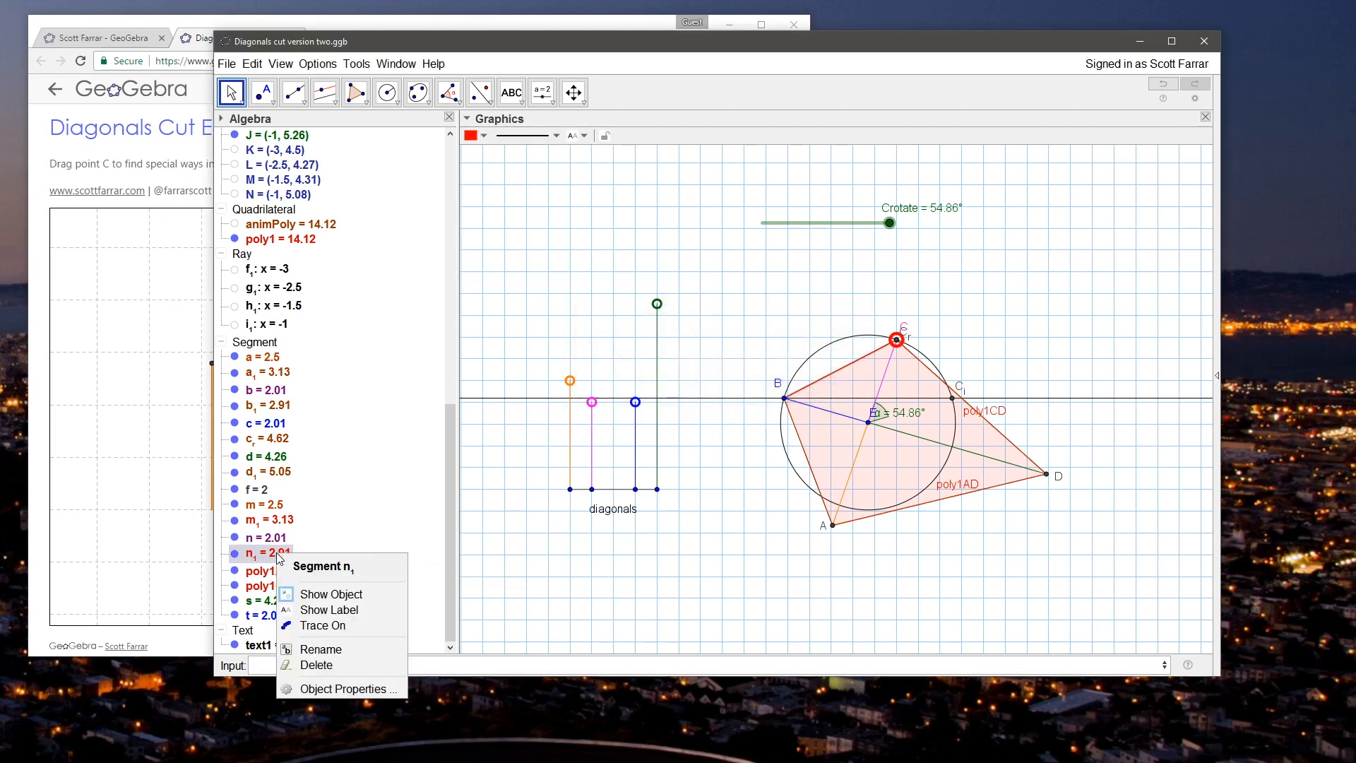
click(322, 648)
text([op)
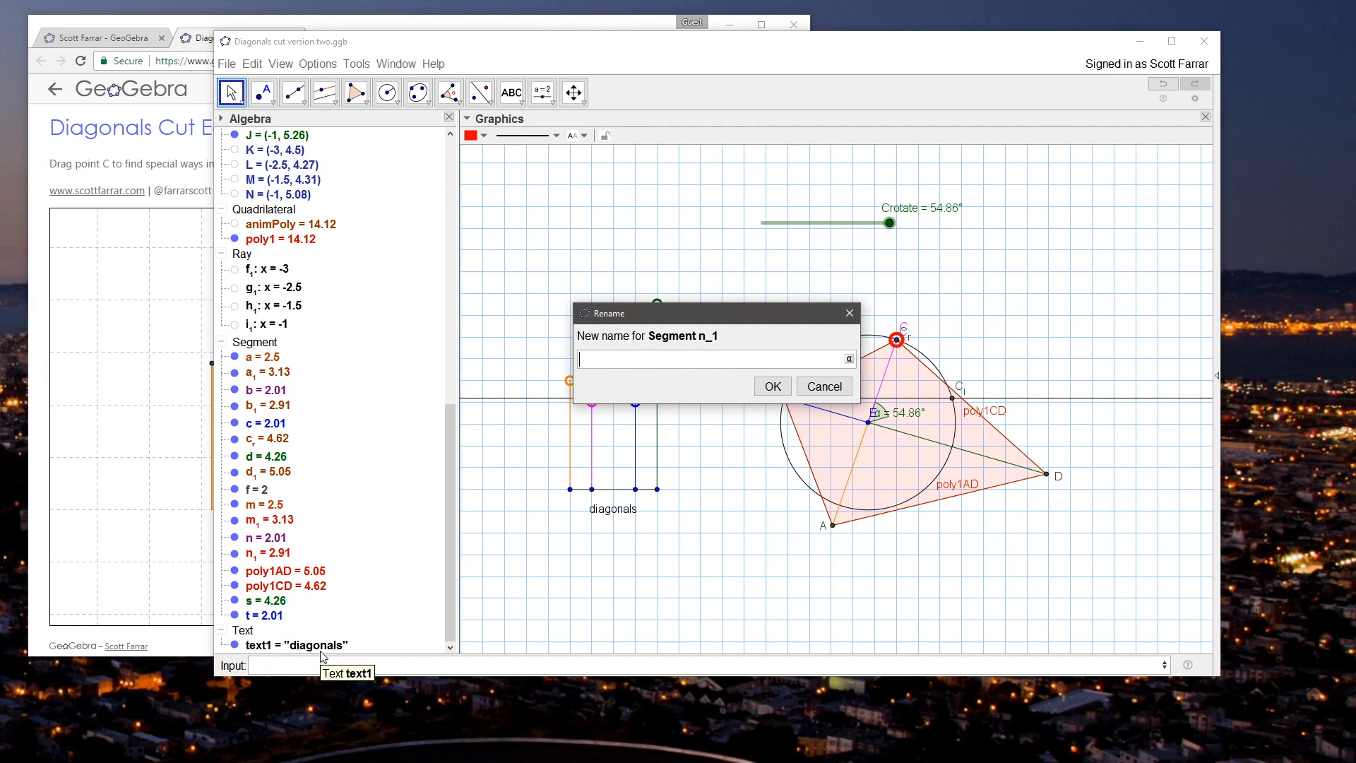
key(Return)
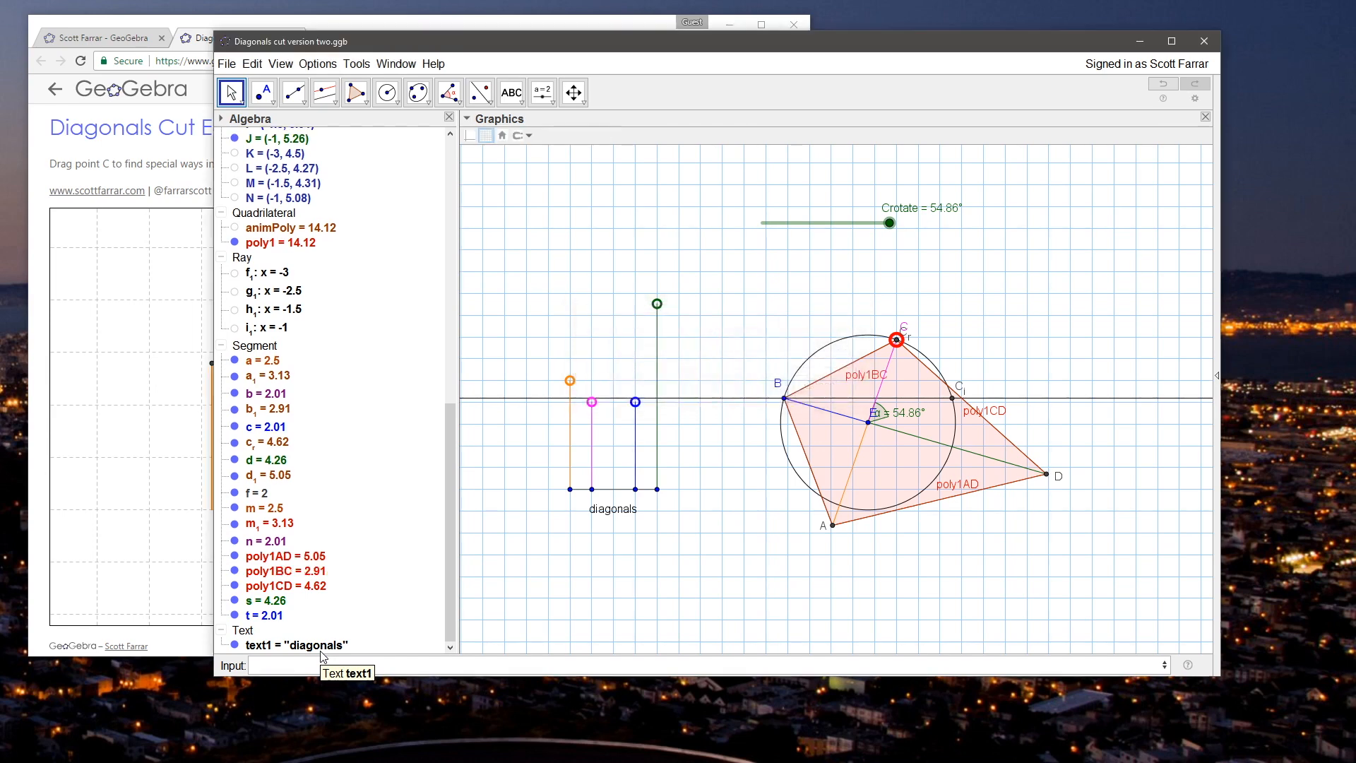
Step: Rename segment m₁, the side of poly1 between A and B, as poly1AB
right_click(279, 531)
click(318, 621)
text(p)
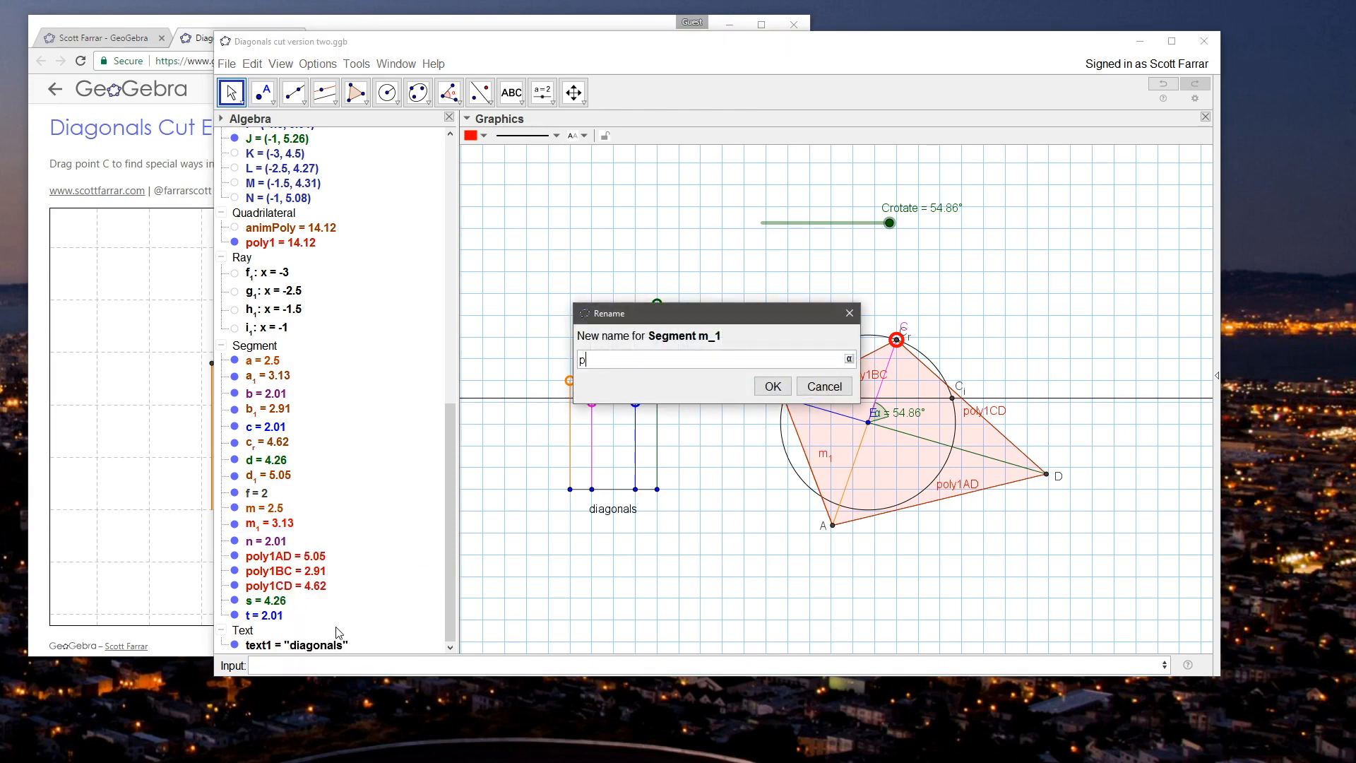
text(oly1AB)
key(Return)
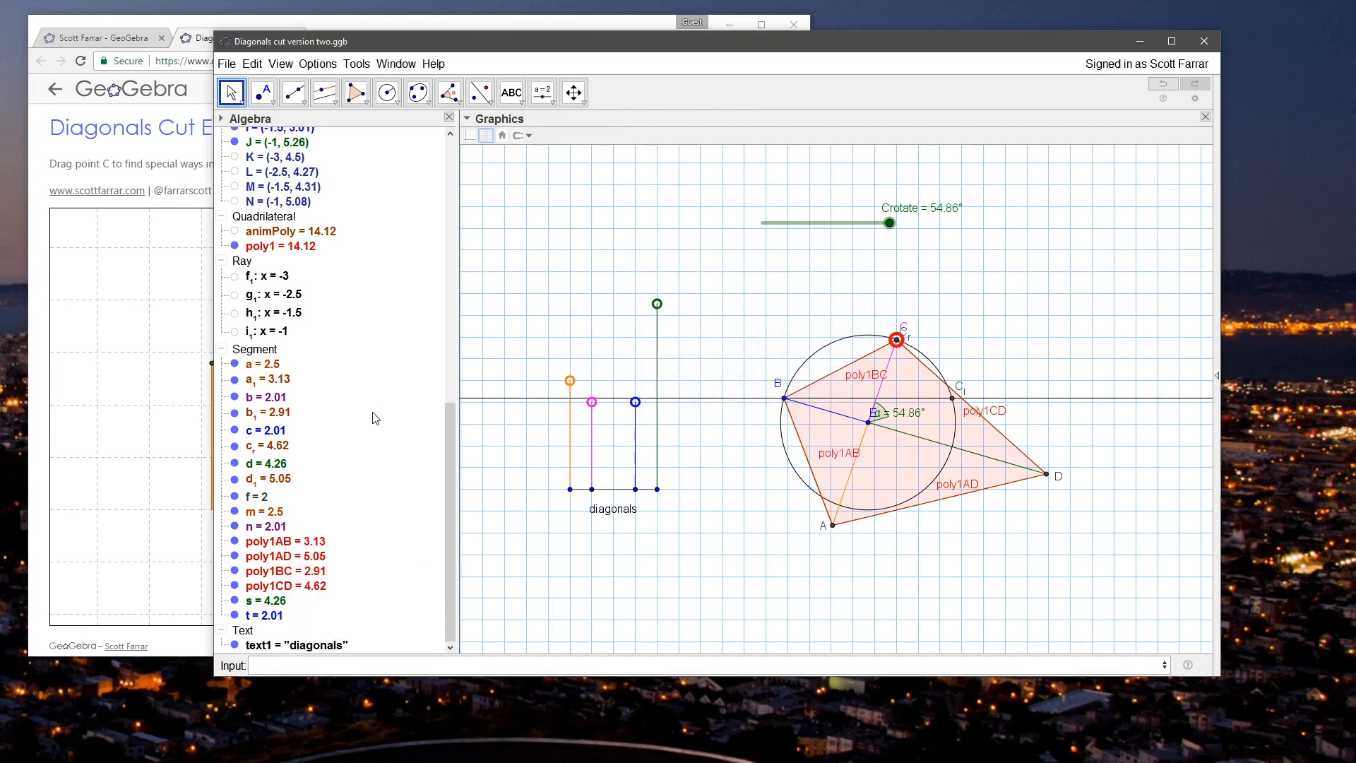
Step: Copy the condition to show object from the properties of quadrilateral poly1
click(329, 542)
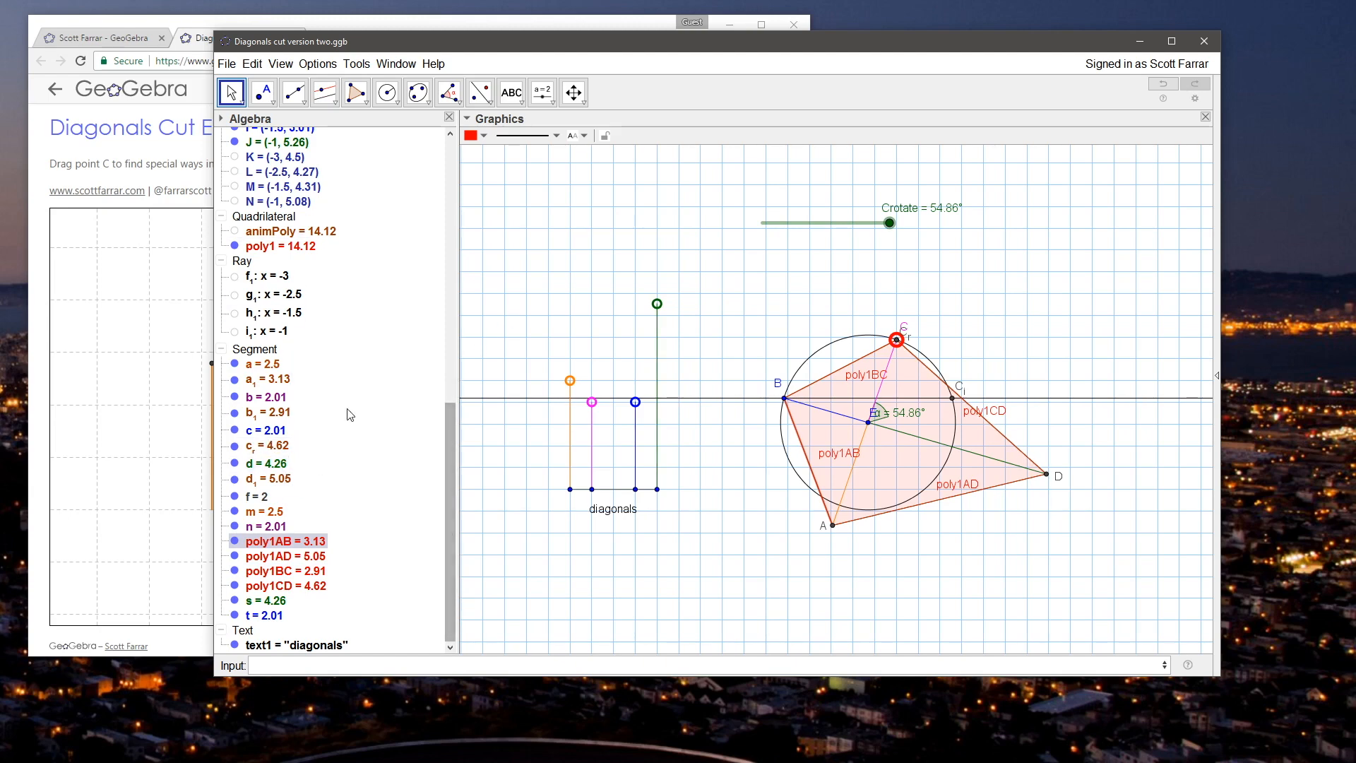
right_click(268, 247)
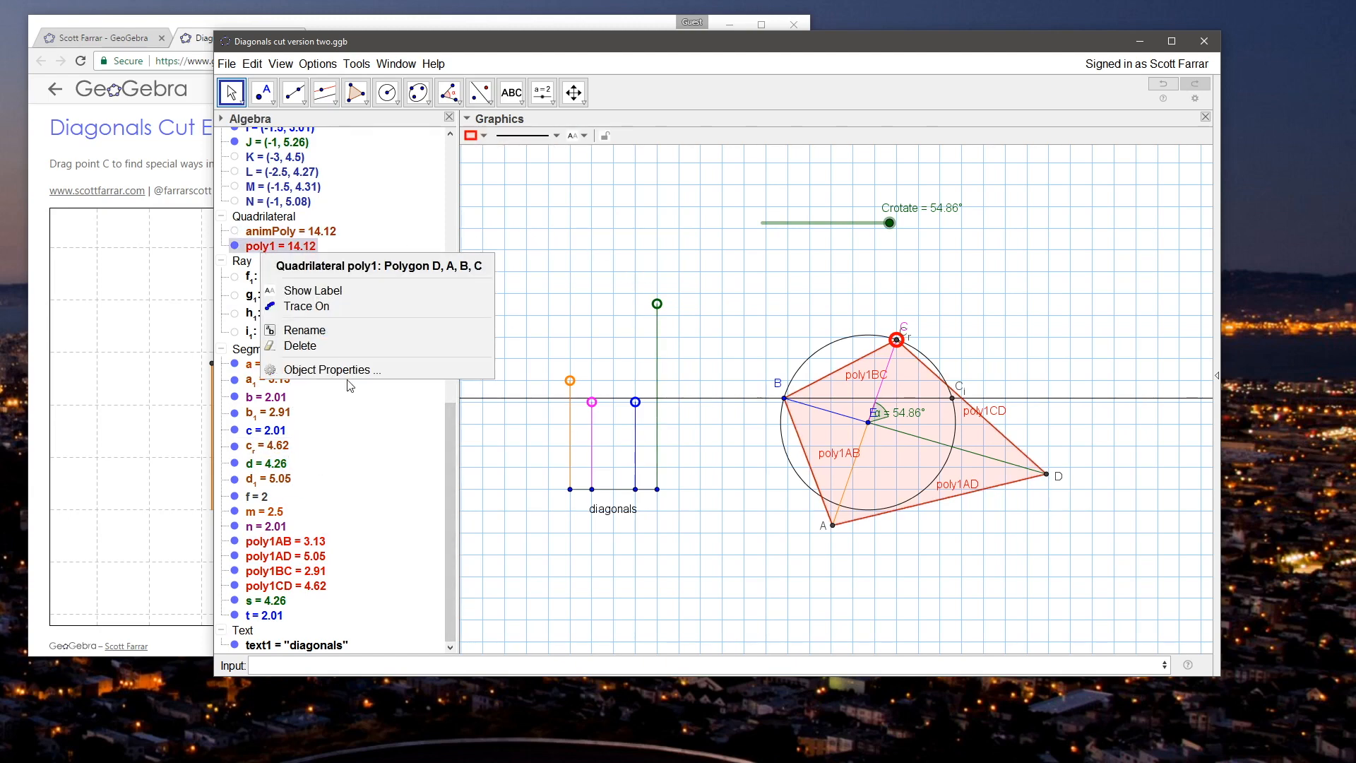
click(331, 369)
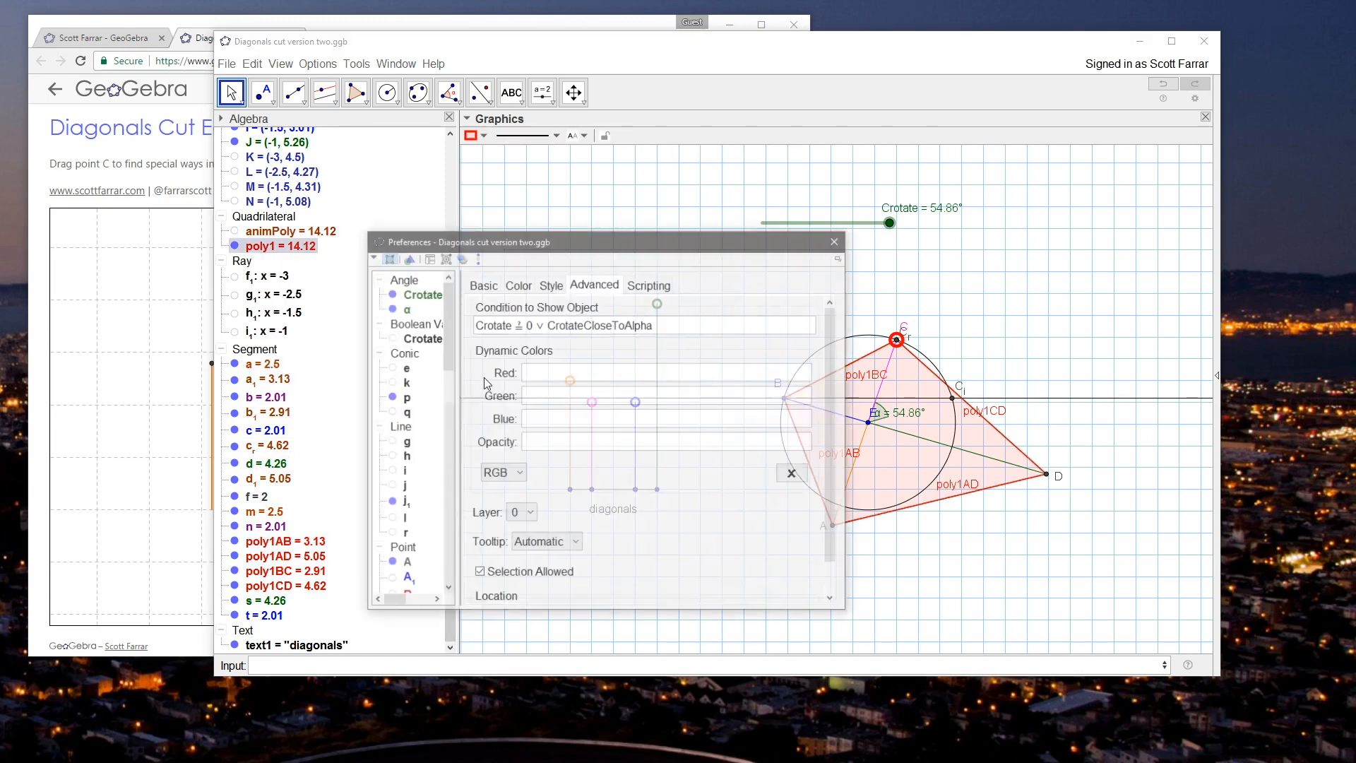
triple_click(671, 327)
key(ctrl+c)
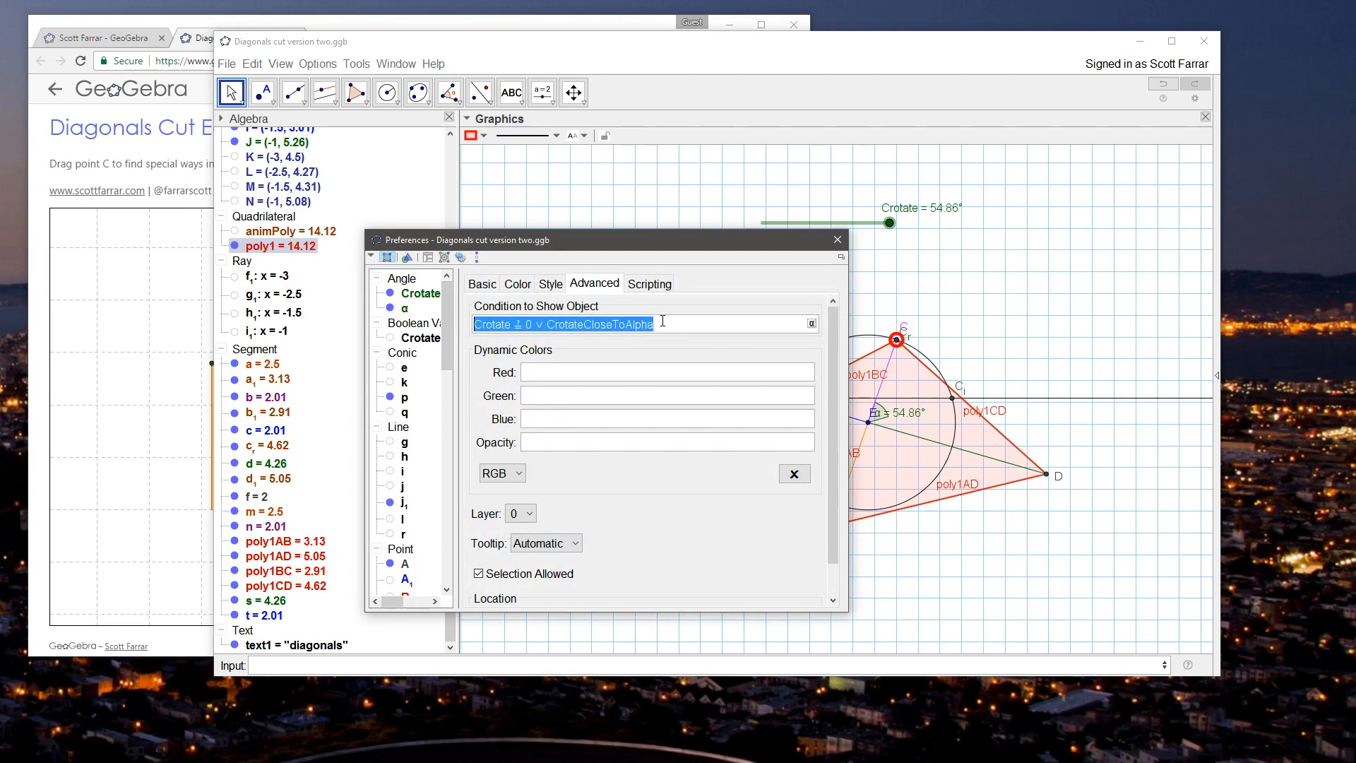
click(837, 240)
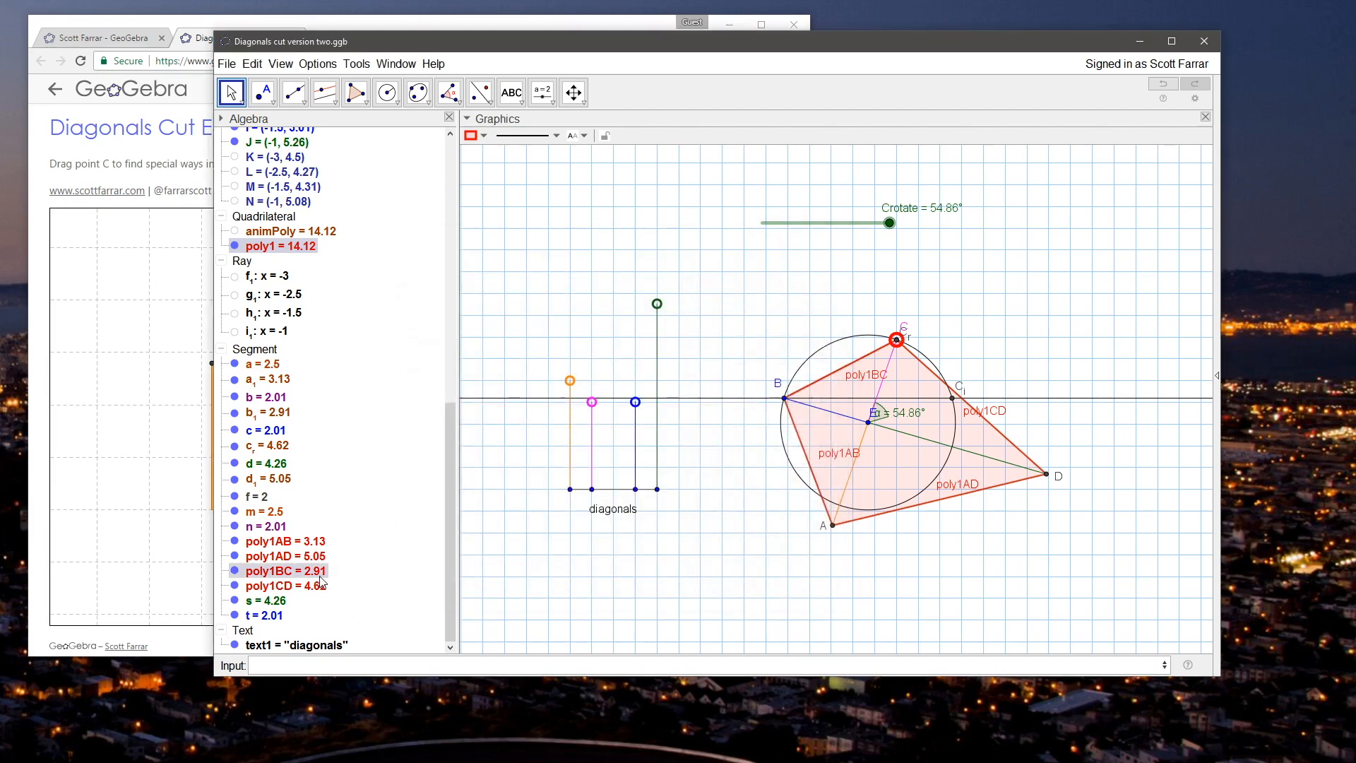
Step: Give the sides poly1AB, poly1AD, poly1BC and poly1CD the copied visibility condition, Crotate ≟ 0 ∨ CrotateCloseToAlpha
click(310, 542)
shift+click(308, 583)
right_click(308, 566)
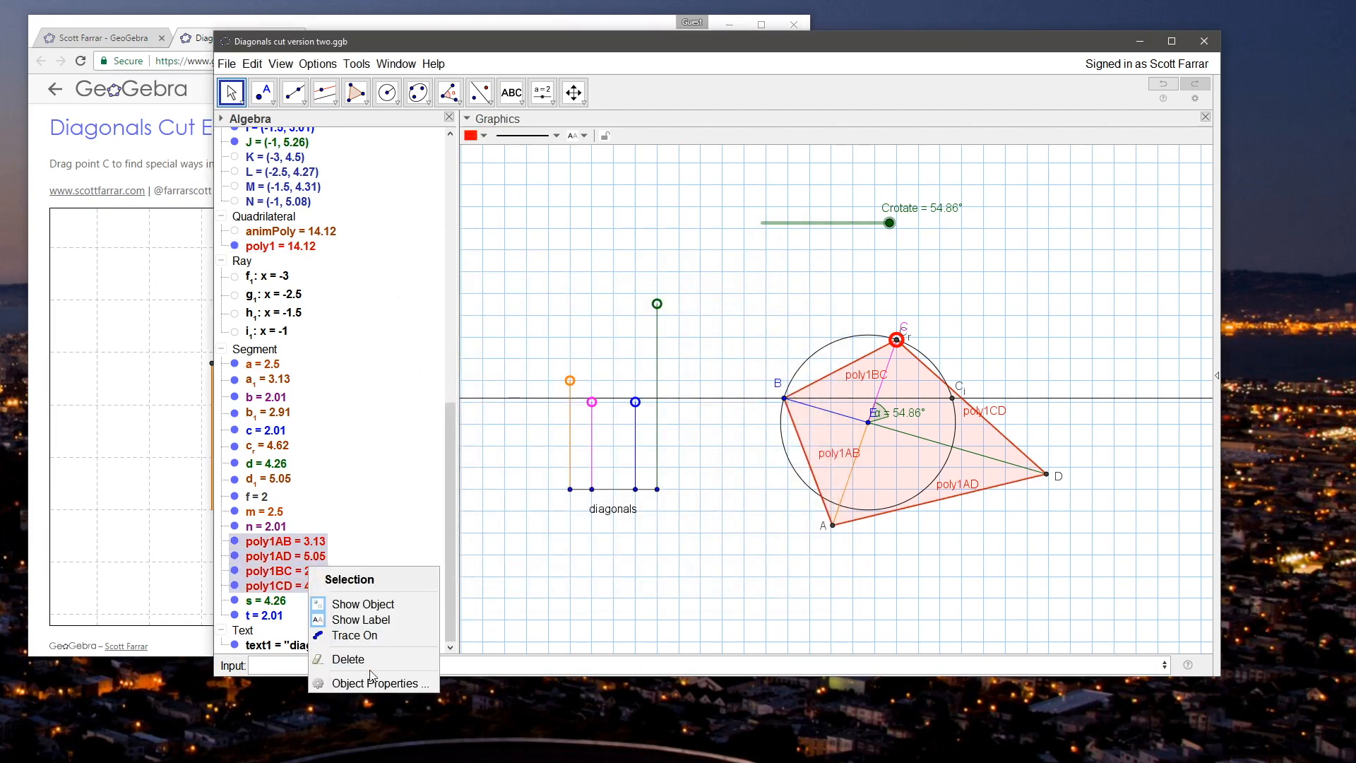
click(373, 679)
click(548, 284)
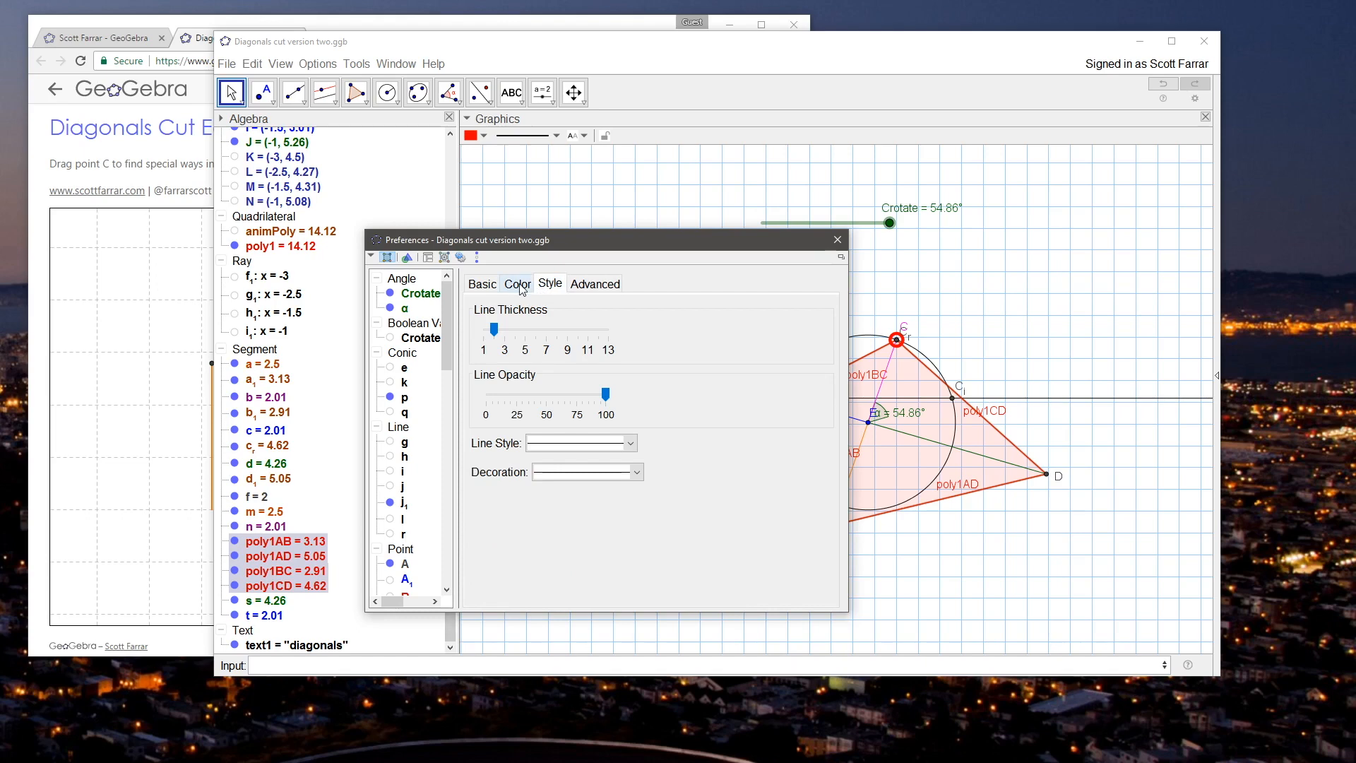
click(519, 285)
click(549, 285)
click(599, 285)
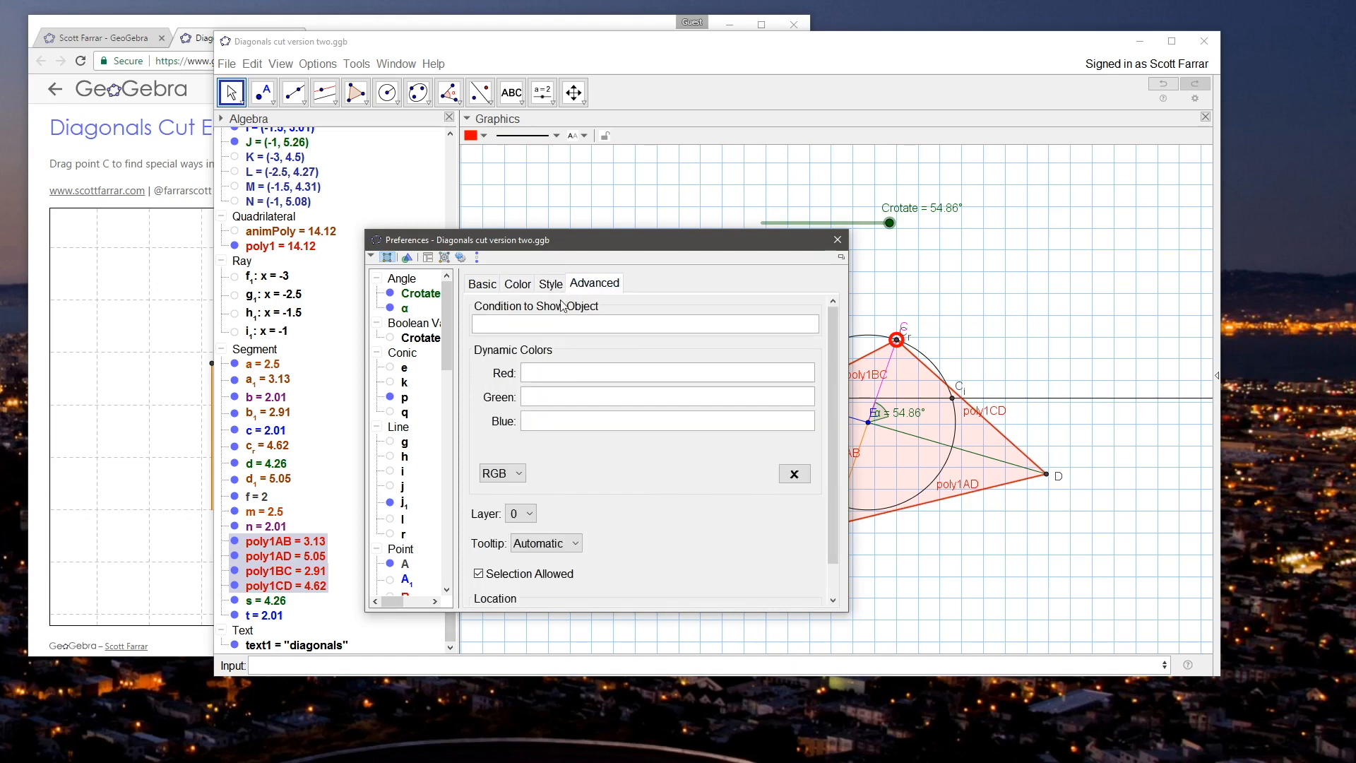
click(575, 326)
key(ctrl+v)
key(Return)
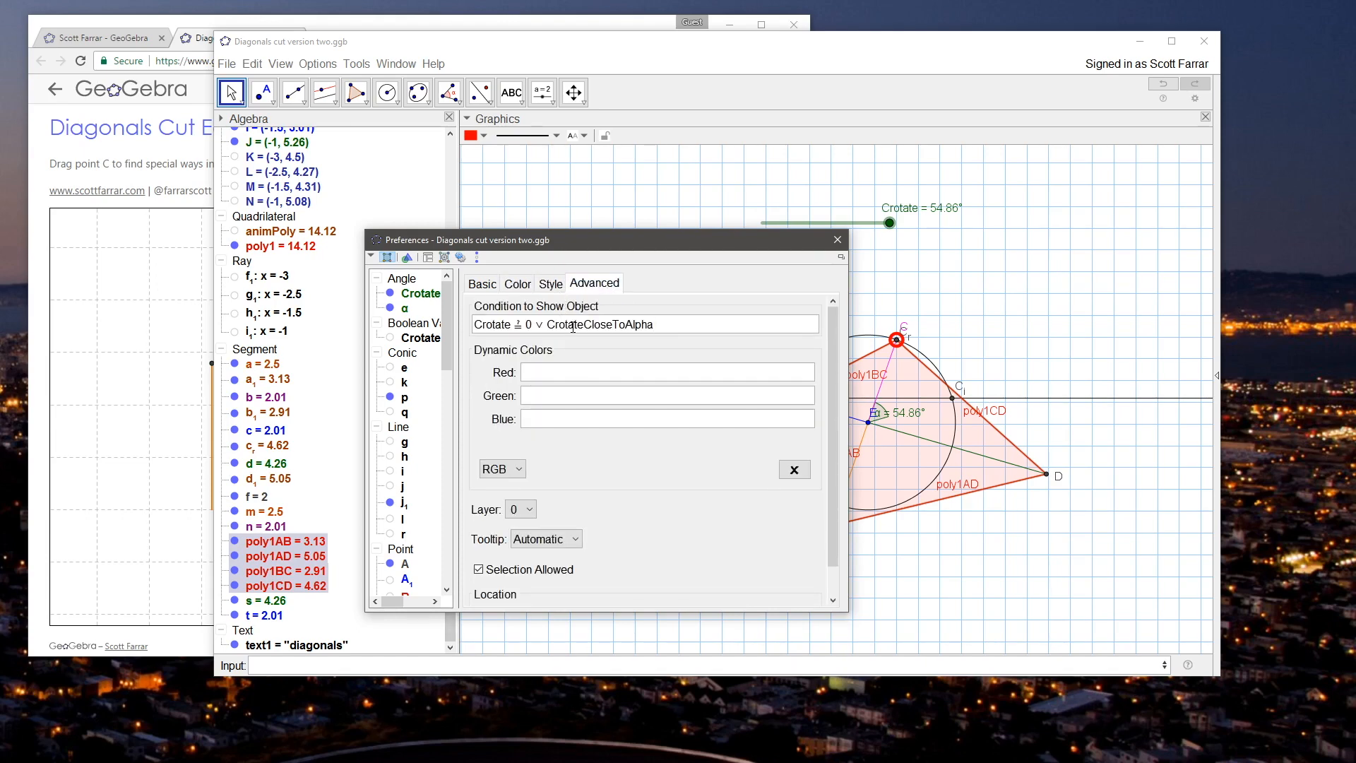
click(837, 240)
Step: Test the polygons' visibility with the Crotate slider at 45° and with the green length control J raised to (-1, 5.5)
mouse_move(889, 223)
mouse_down()
mouse_move(764, 211)
mouse_move(904, 213)
mouse_move(774, 205)
mouse_move(867, 229)
mouse_move(836, 222)
mouse_move(879, 226)
mouse_move(748, 207)
mouse_move(897, 219)
mouse_move(848, 219)
mouse_move(870, 219)
mouse_up()
click(683, 288)
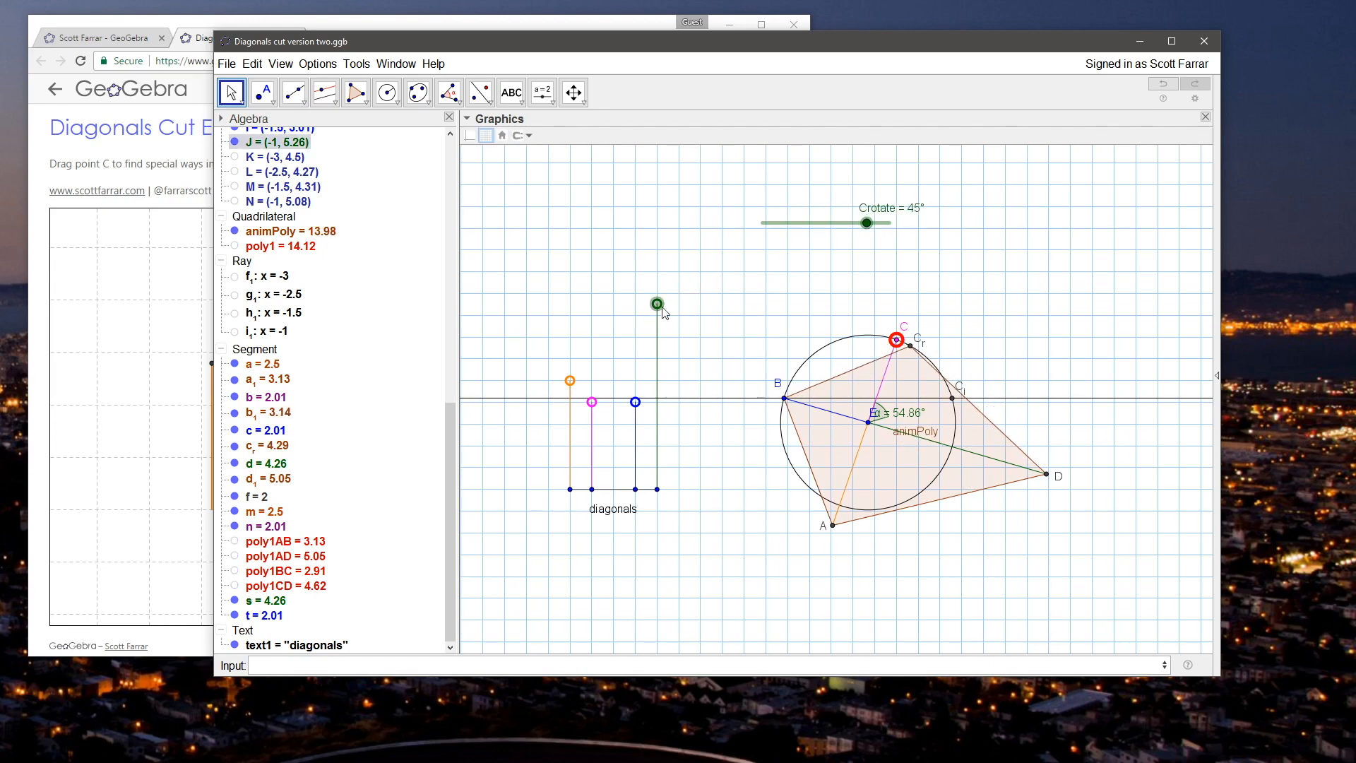
drag(660, 312, 660, 303)
click(701, 304)
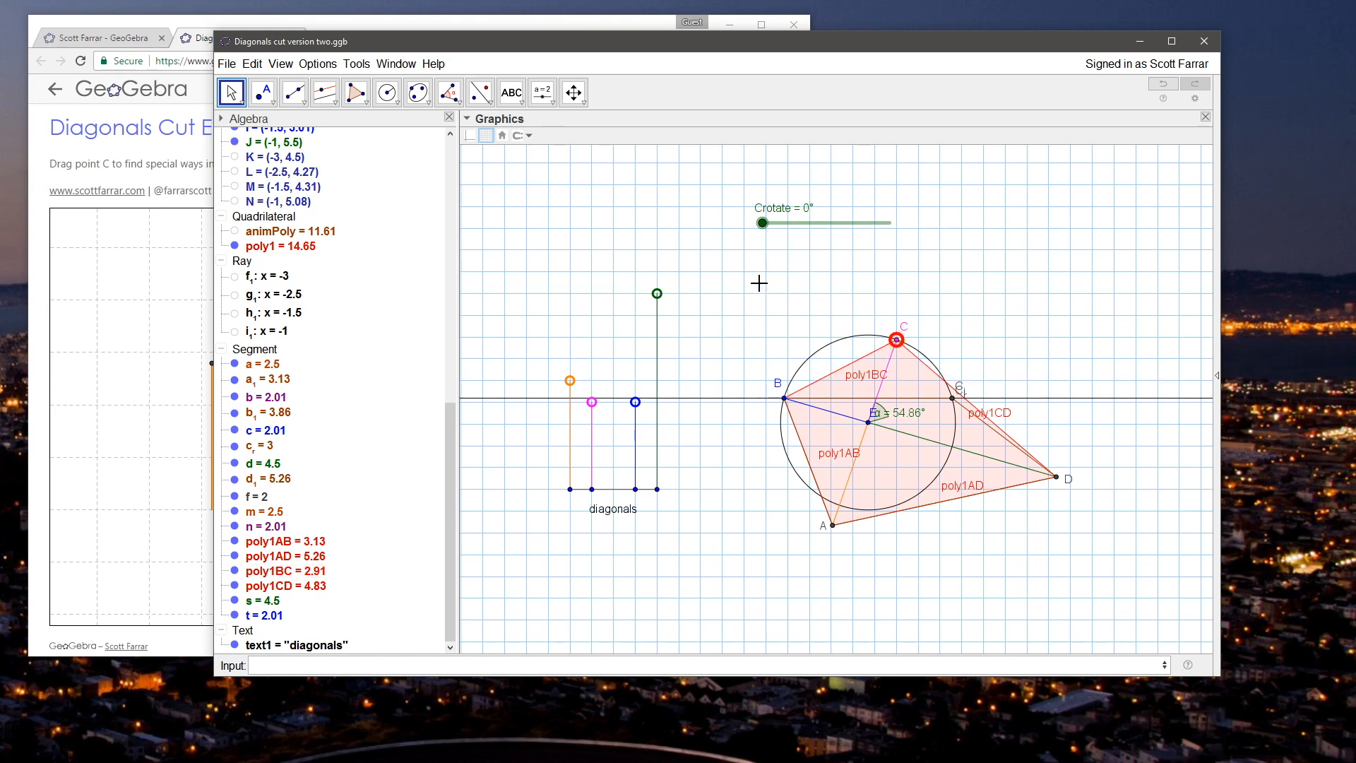
Step: Move point C around the circle until α is 38.59°, and lower the green length control J to (-1, 5.33)
mouse_move(900, 344)
mouse_down()
mouse_move(925, 357)
mouse_move(868, 336)
mouse_move(882, 336)
mouse_up()
mouse_move(667, 294)
mouse_down()
mouse_move(666, 277)
mouse_move(668, 302)
mouse_up()
click(719, 283)
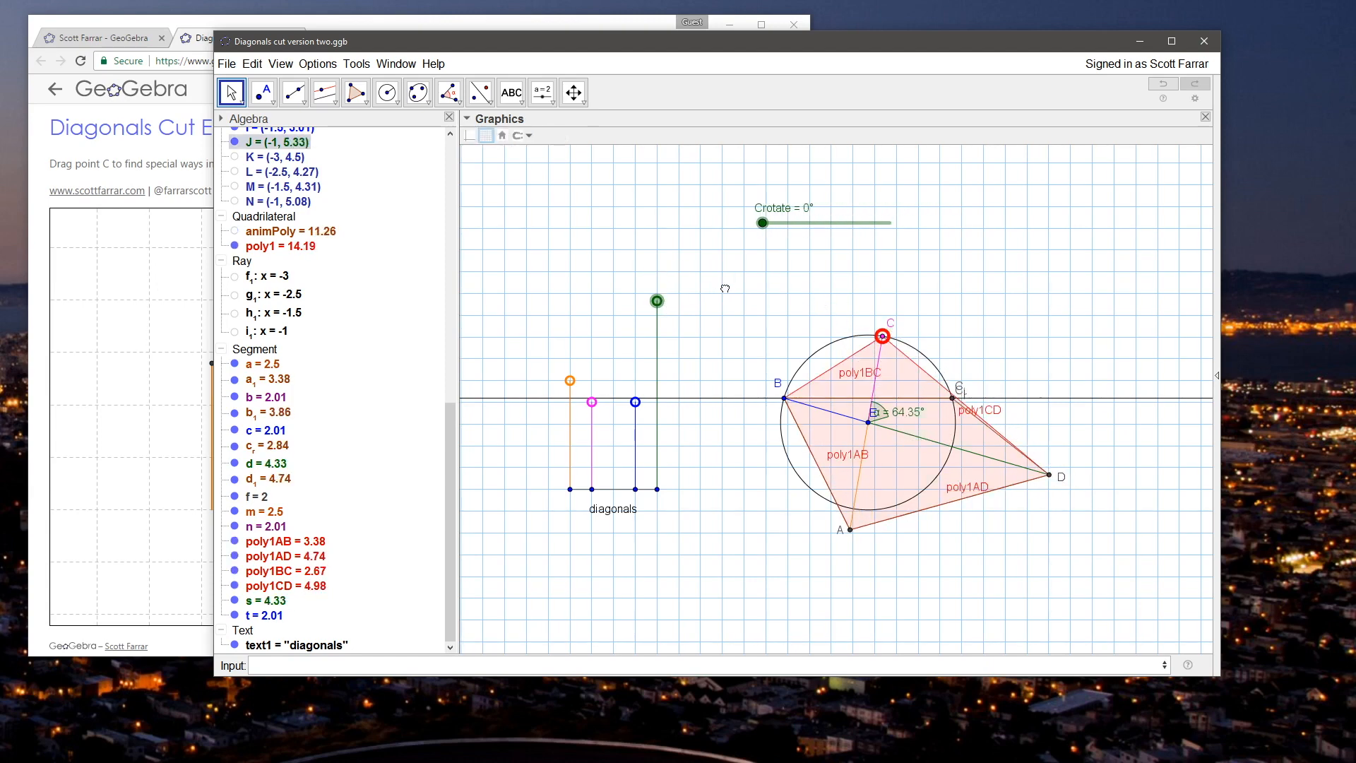
click(884, 339)
drag(887, 344, 923, 358)
Step: Hide the labels of the four sides poly1AB, poly1AD, poly1BC and poly1CD
click(295, 546)
shift+click(286, 585)
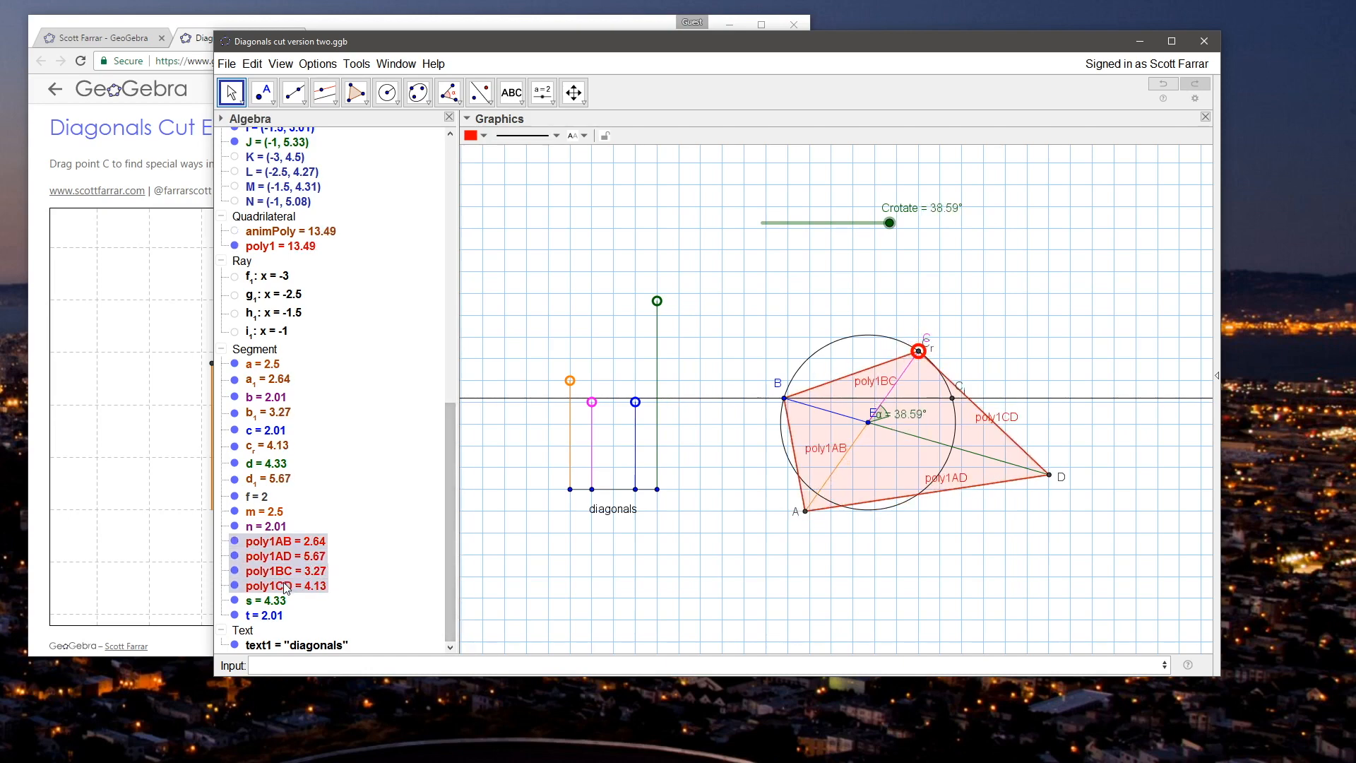
right_click(282, 582)
click(315, 620)
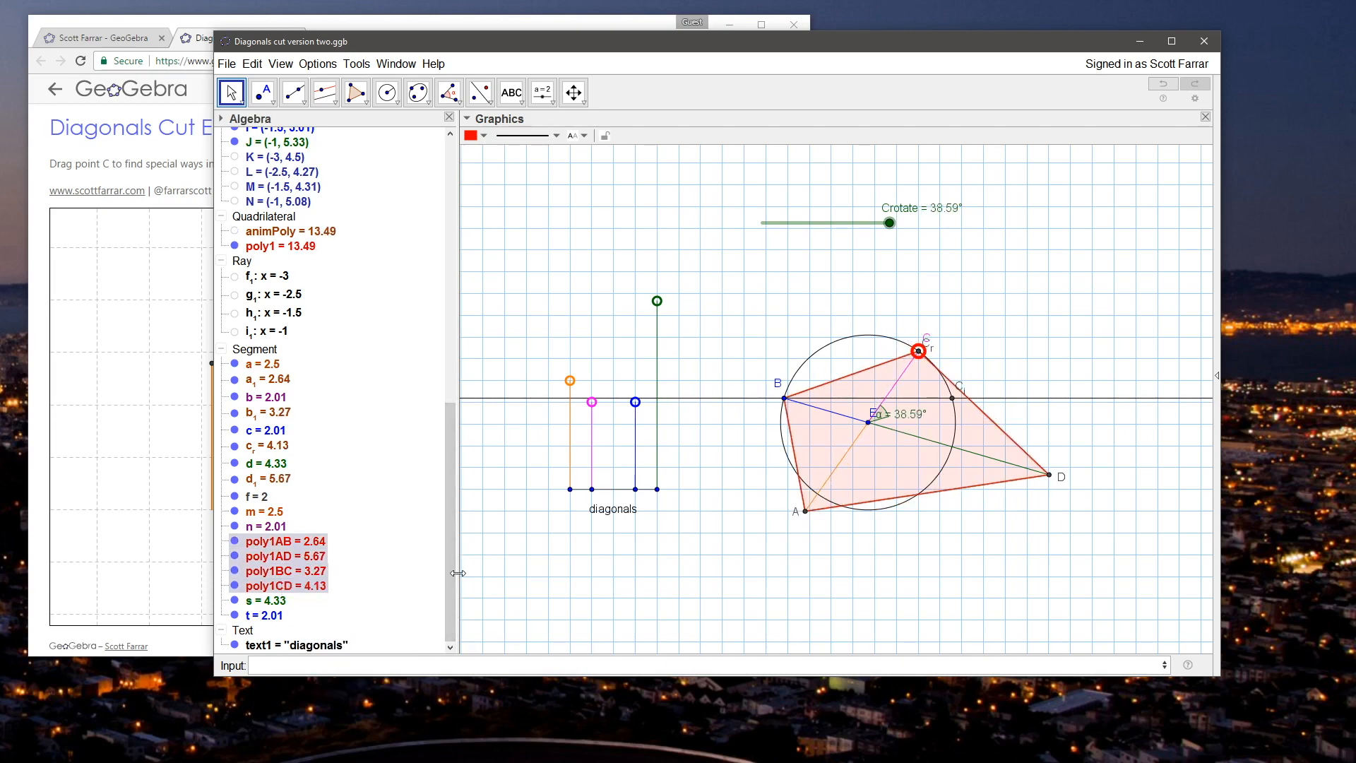
click(526, 306)
Step: Hide the construction helpers: angle α, the horizontal line j₁ through B, and circle p around E
drag(449, 404, 466, 141)
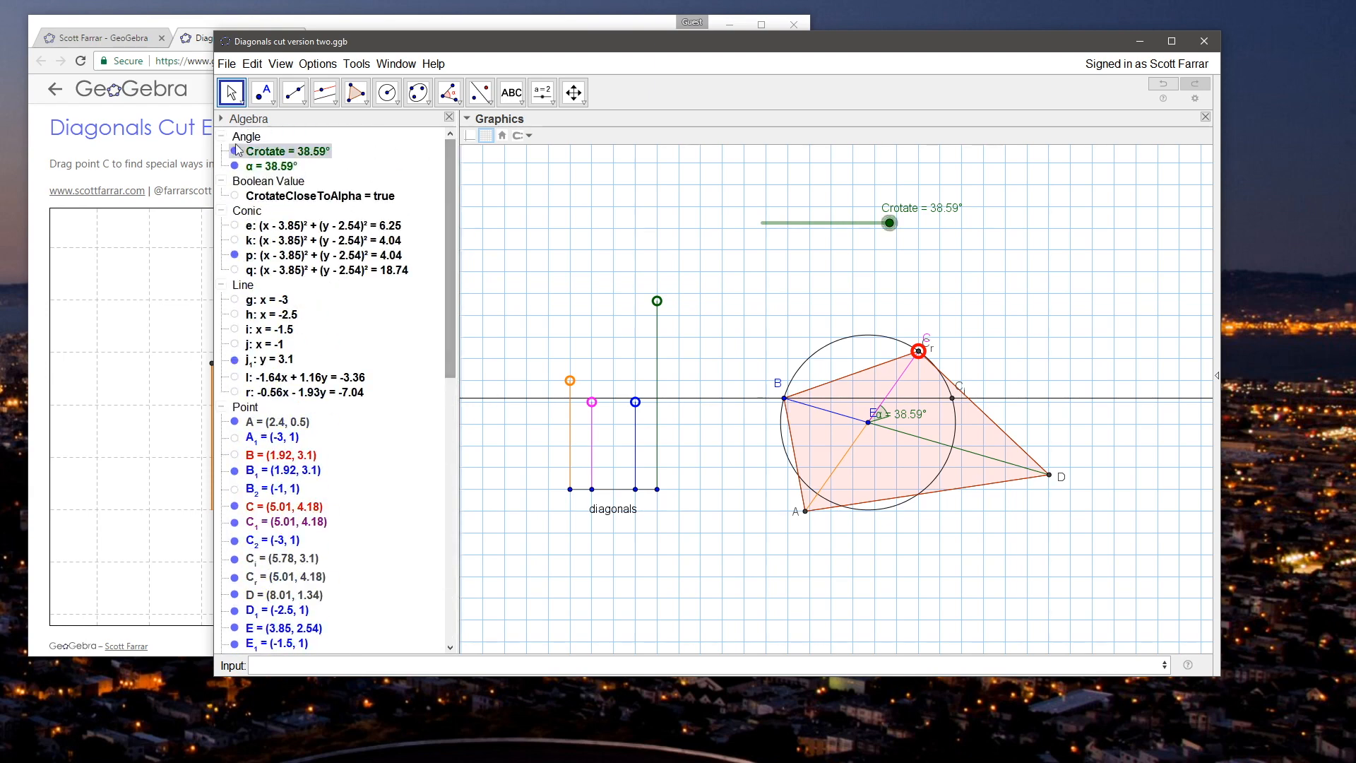
click(234, 166)
click(701, 256)
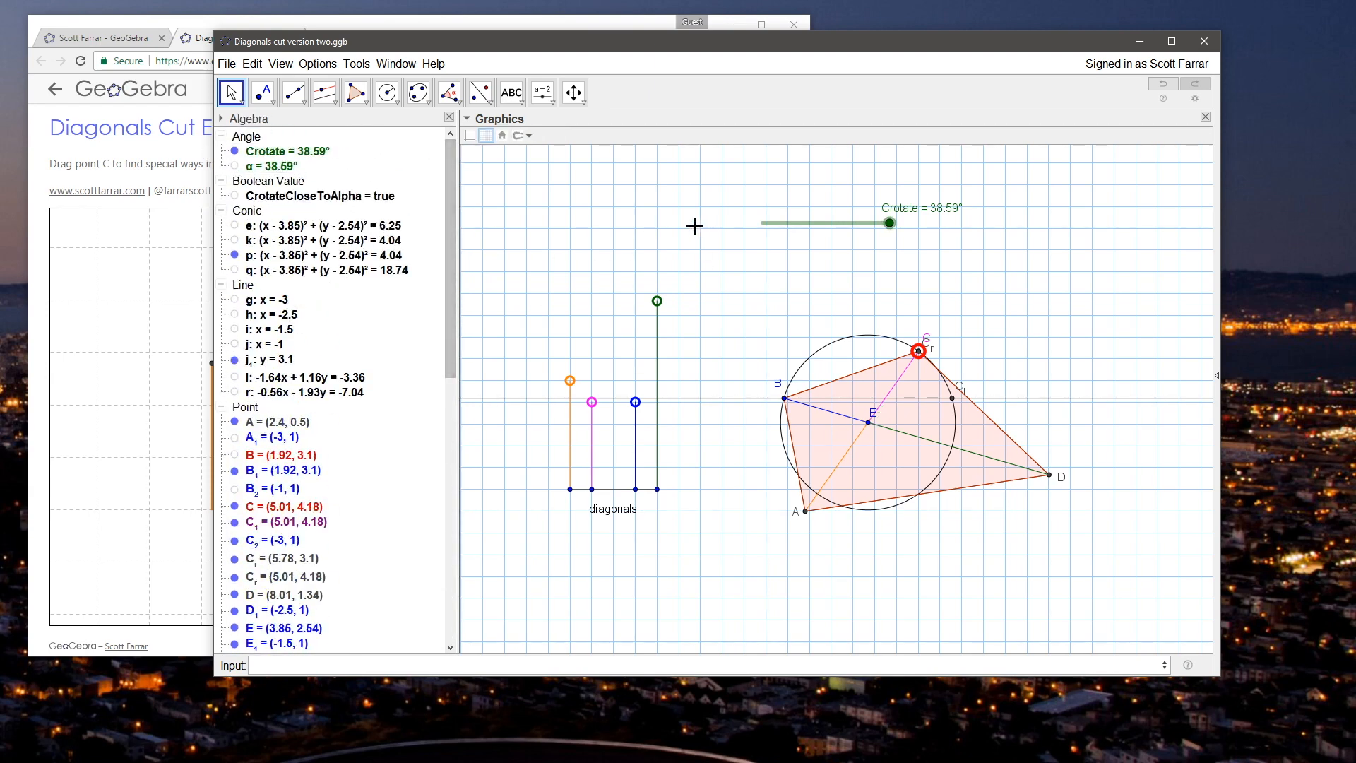
right_click(701, 400)
click(722, 486)
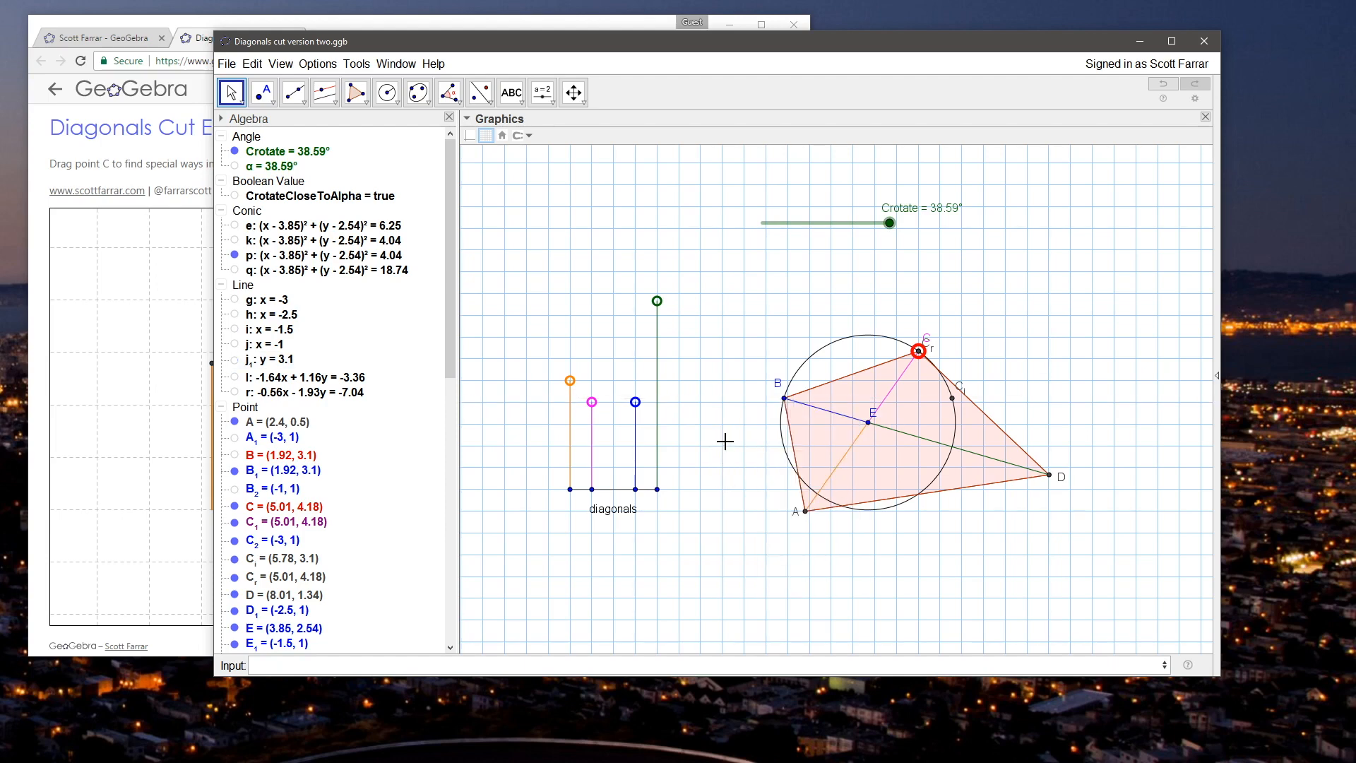
right_click(827, 341)
click(847, 387)
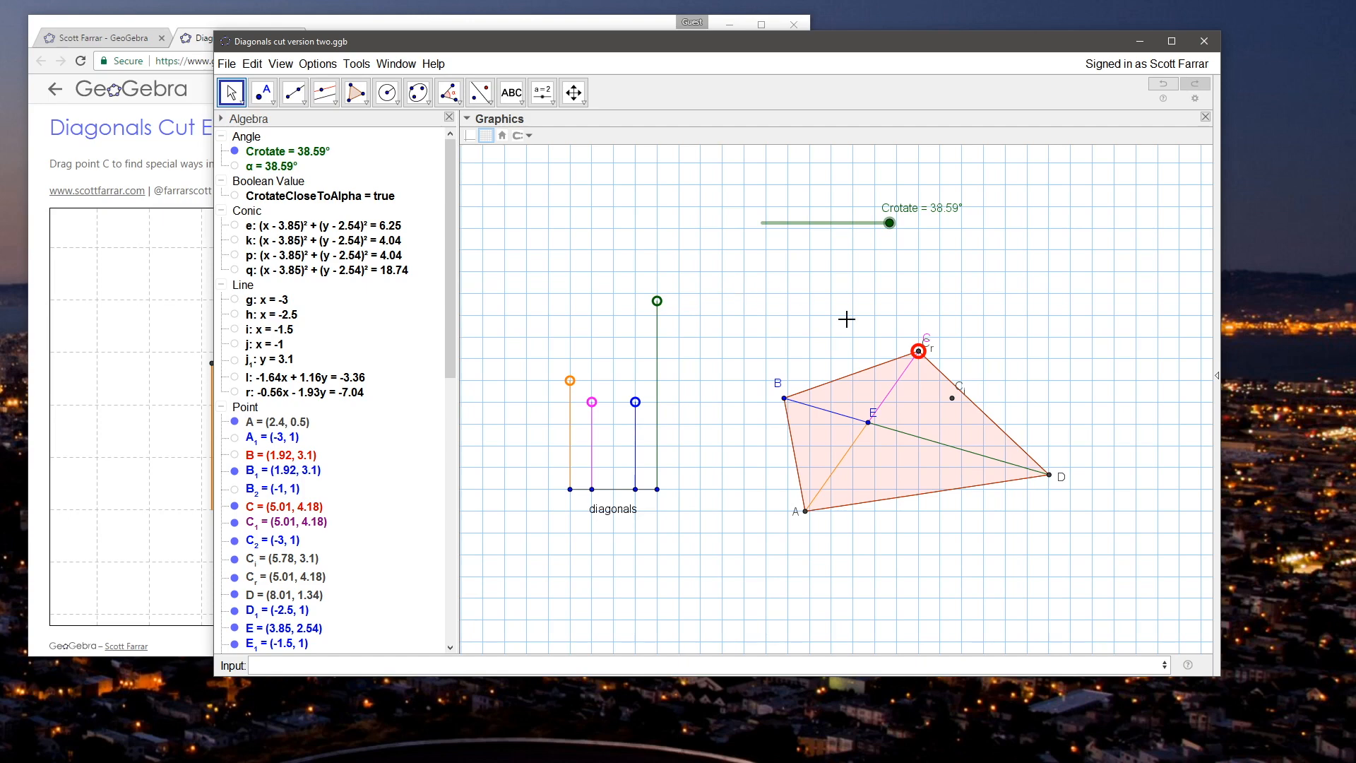
Step: Move point C to (4.16, 4.52) and set the Crotate slider to 39°
drag(917, 362, 882, 354)
click(718, 294)
drag(889, 223, 839, 235)
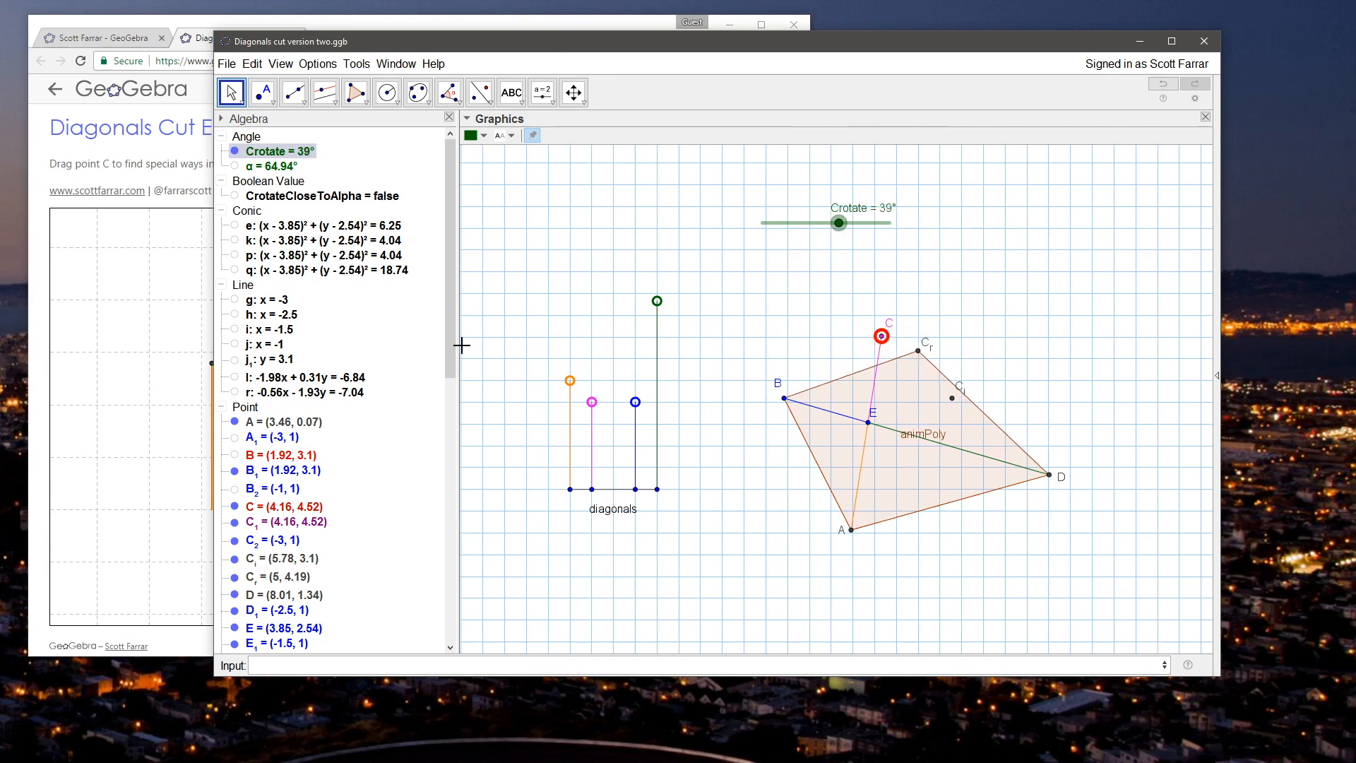
Step: Check the interval and animation settings in the Crotate slider's properties
drag(450, 329, 469, 444)
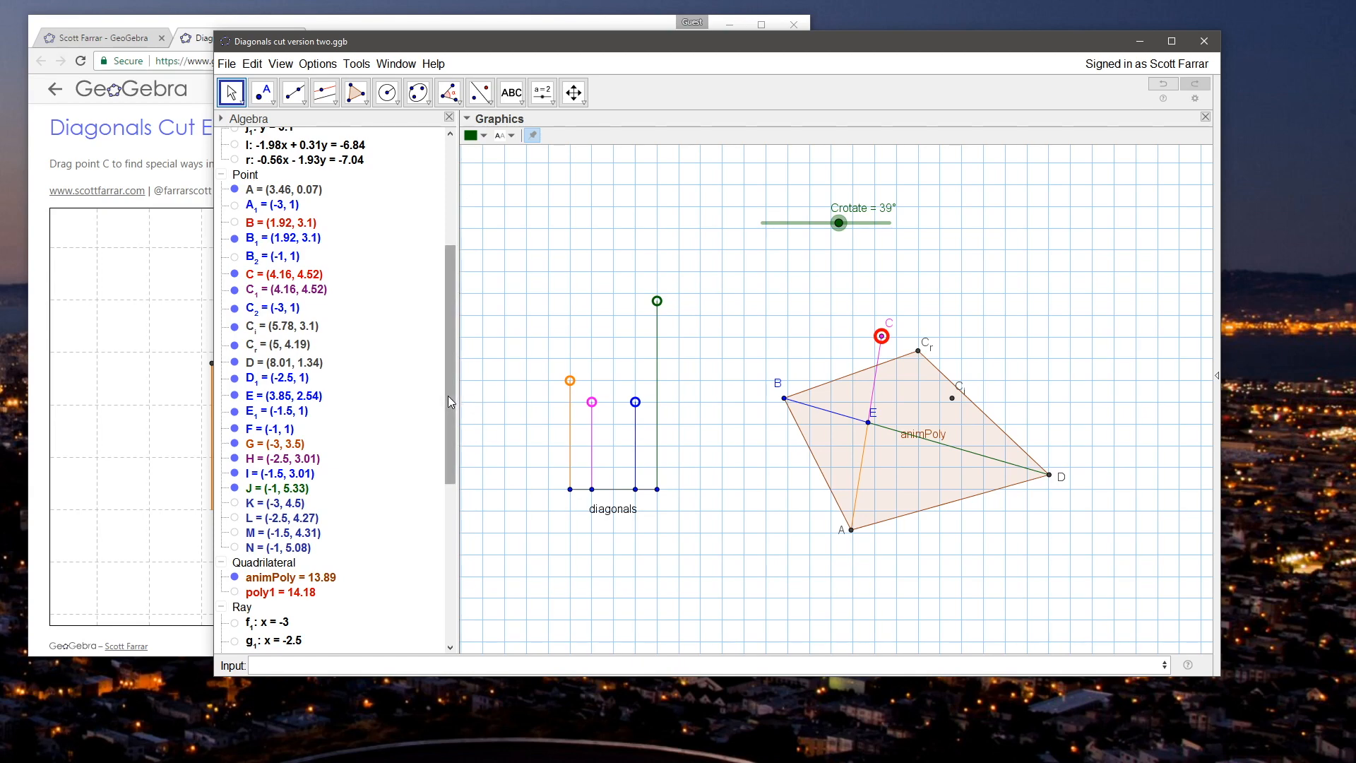
drag(447, 395, 450, 421)
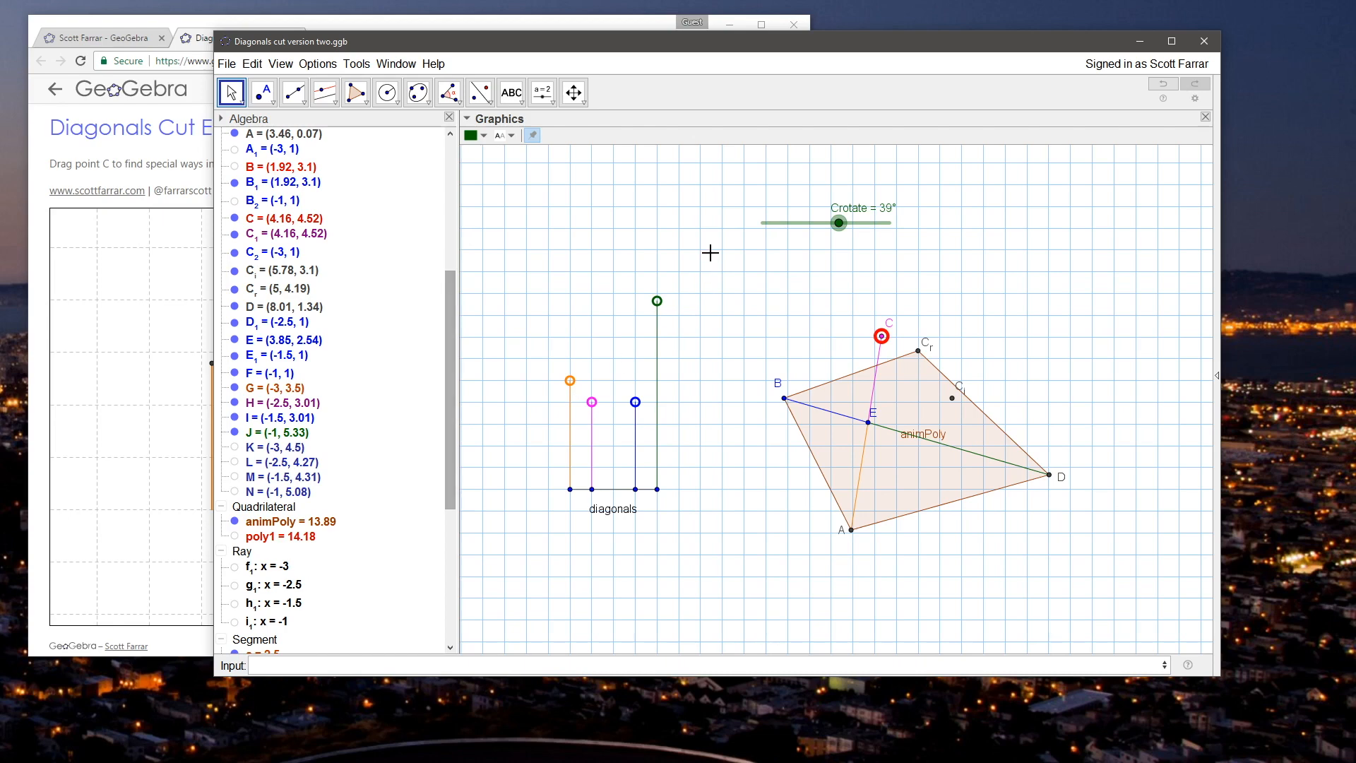
right_click(838, 223)
click(883, 380)
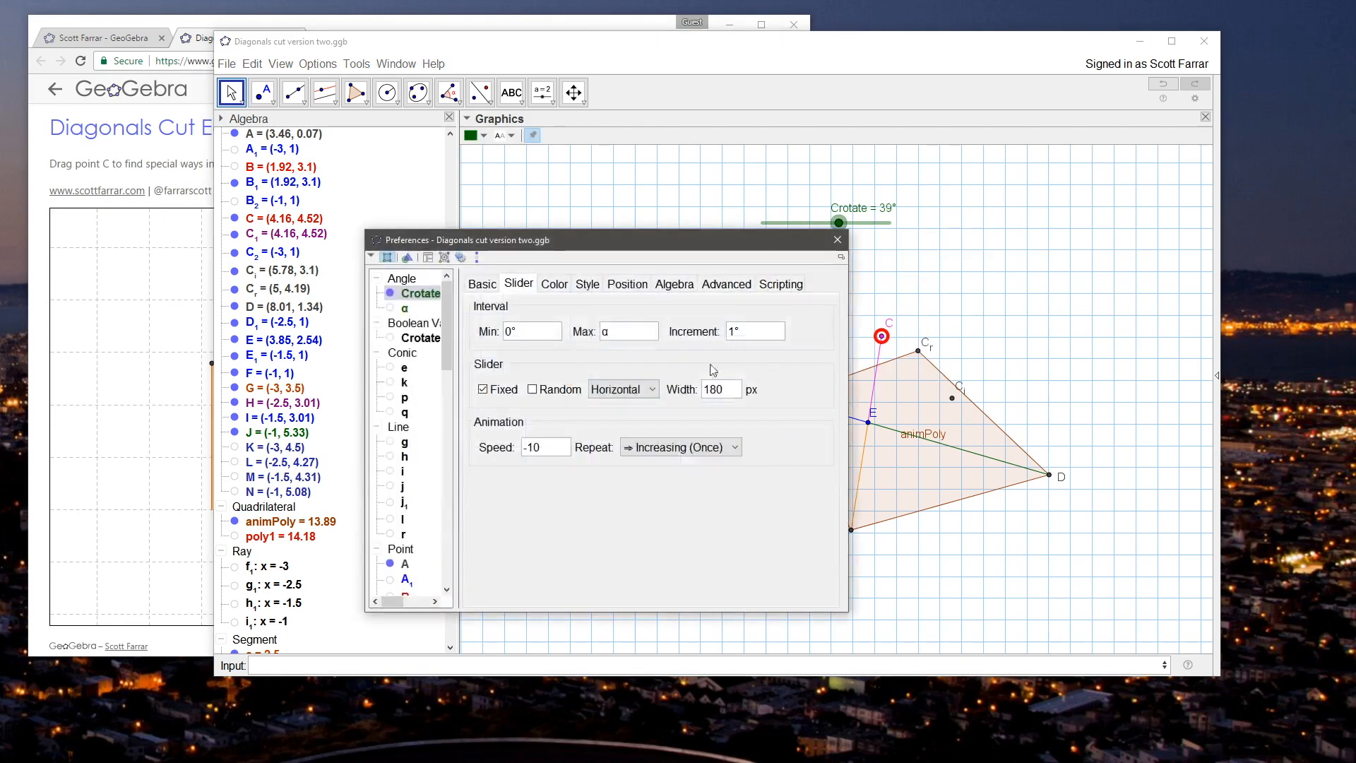
click(536, 449)
click(837, 239)
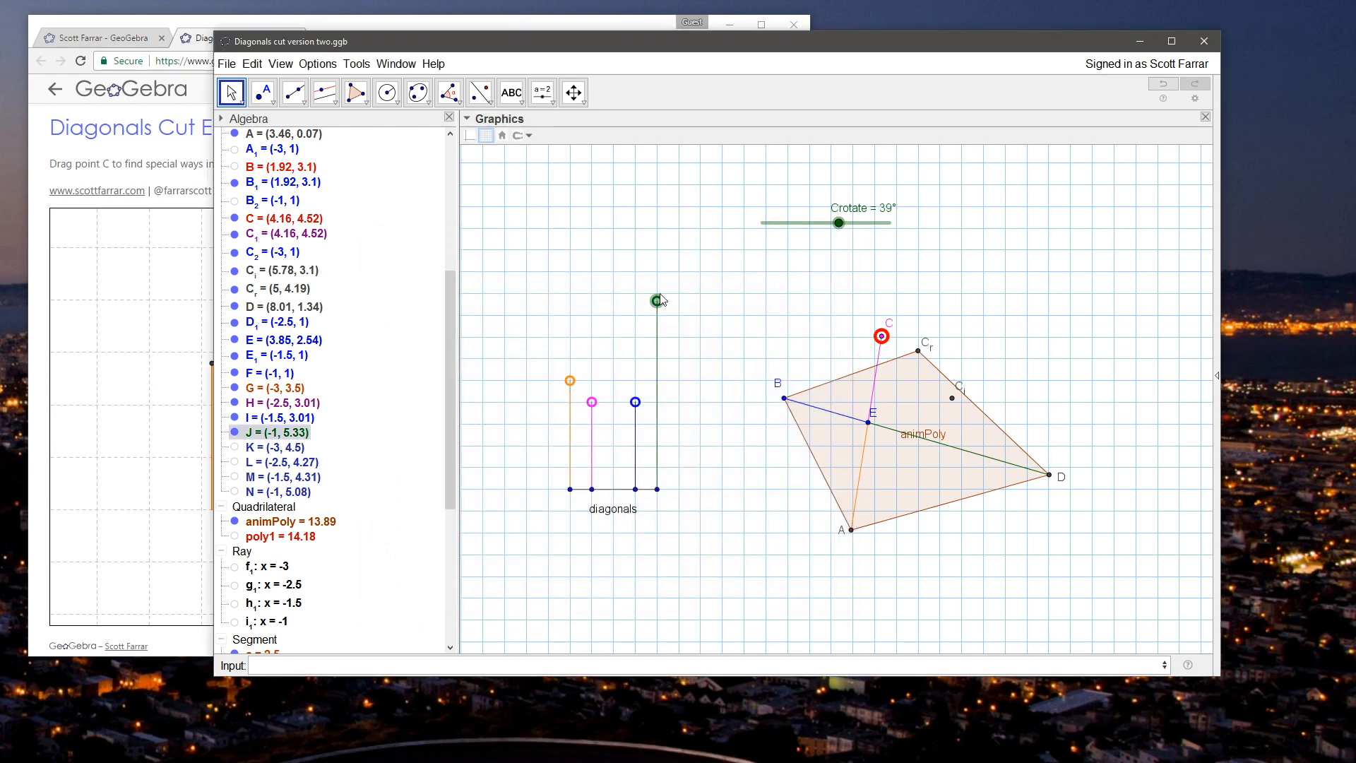
Step: Move the green length control J to (-1, 5.39) and set the Crotate slider's animation speed to -25
drag(657, 285, 656, 298)
right_click(794, 223)
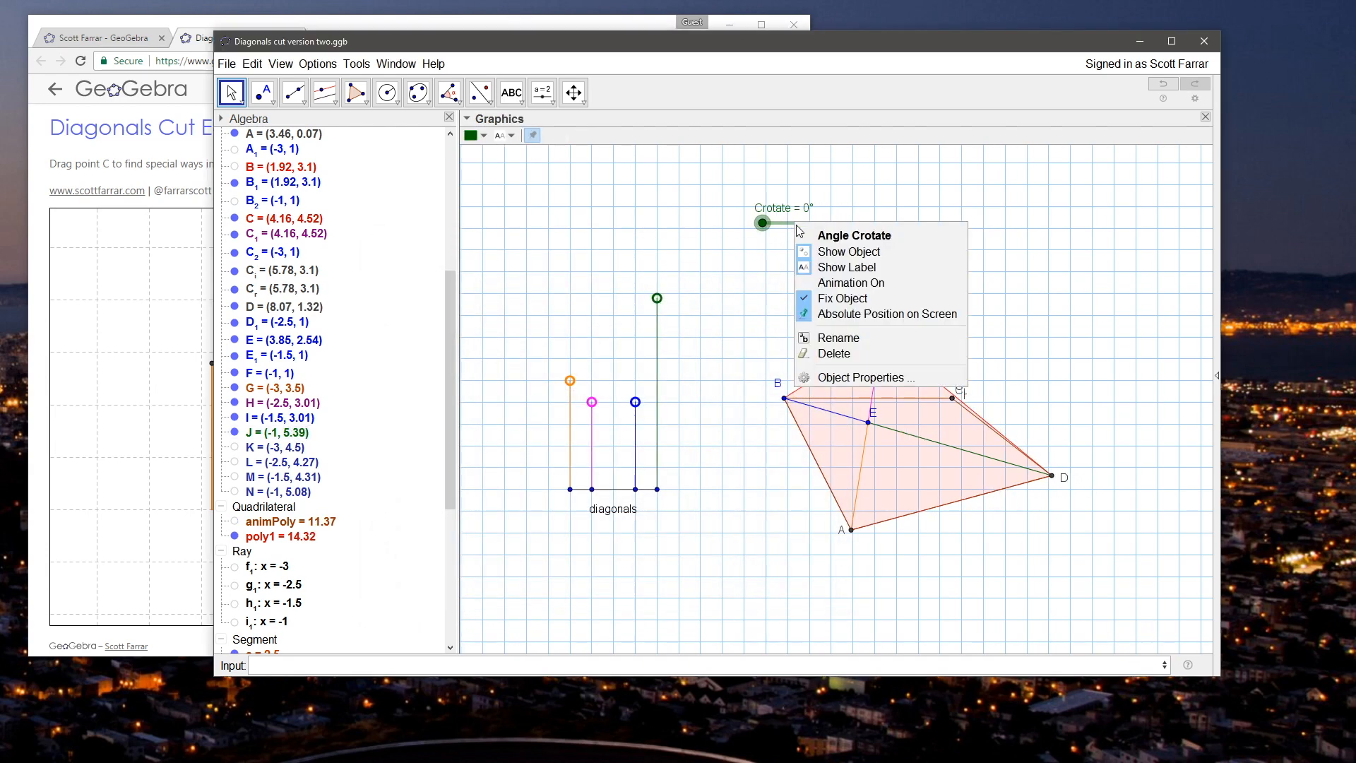
click(860, 377)
double_click(568, 447)
text(25)
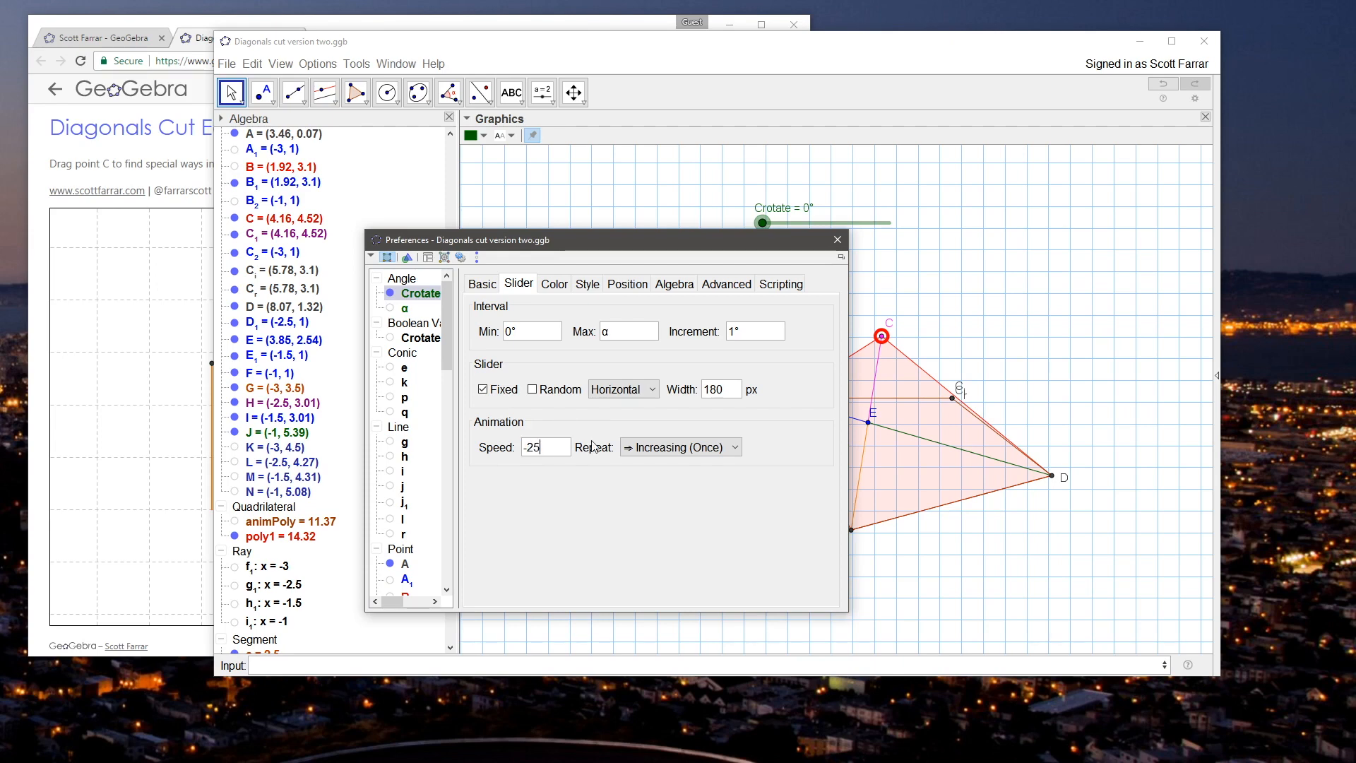
click(837, 239)
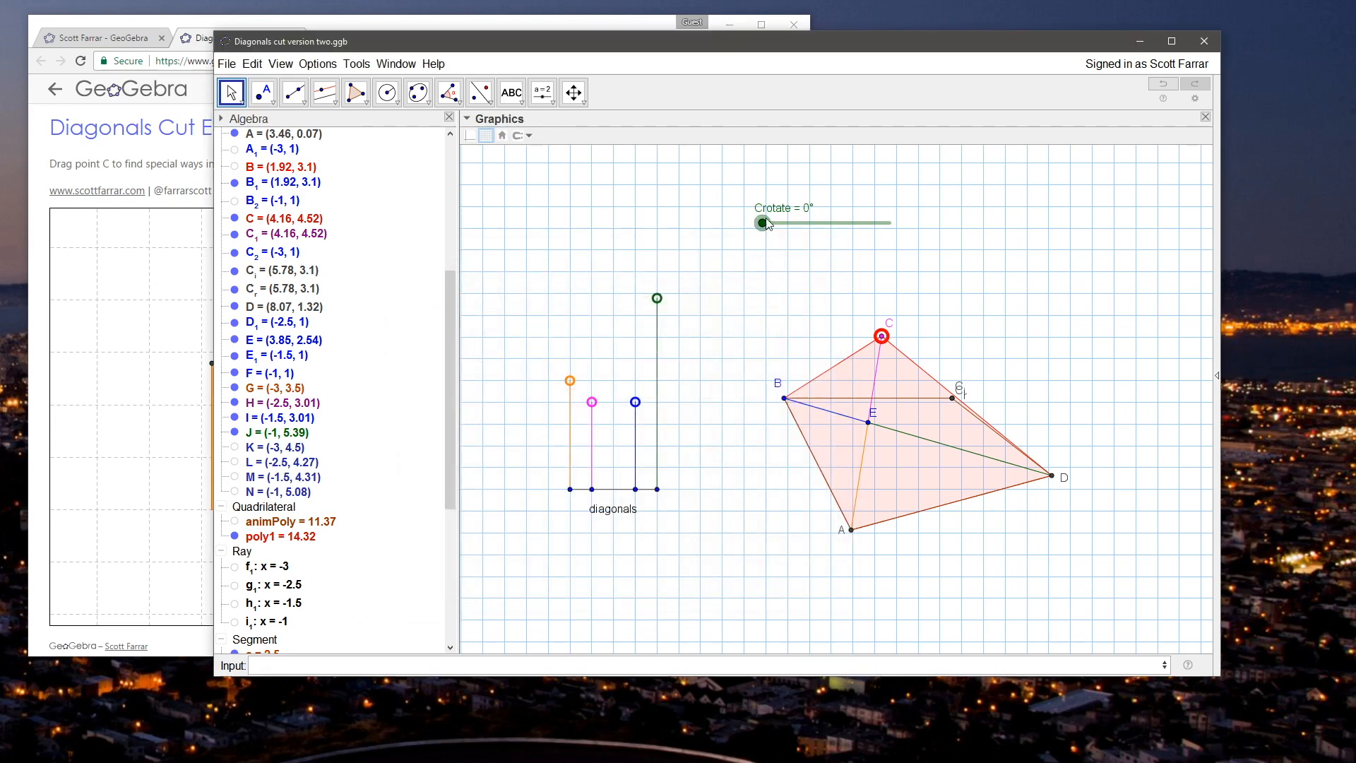
Step: Test the animation by moving point C to (4.62, 4.39) and lowering length control J to (-1, 4.78)
mouse_move(881, 337)
mouse_down()
mouse_move(858, 336)
mouse_move(901, 342)
mouse_up()
drag(657, 298, 657, 326)
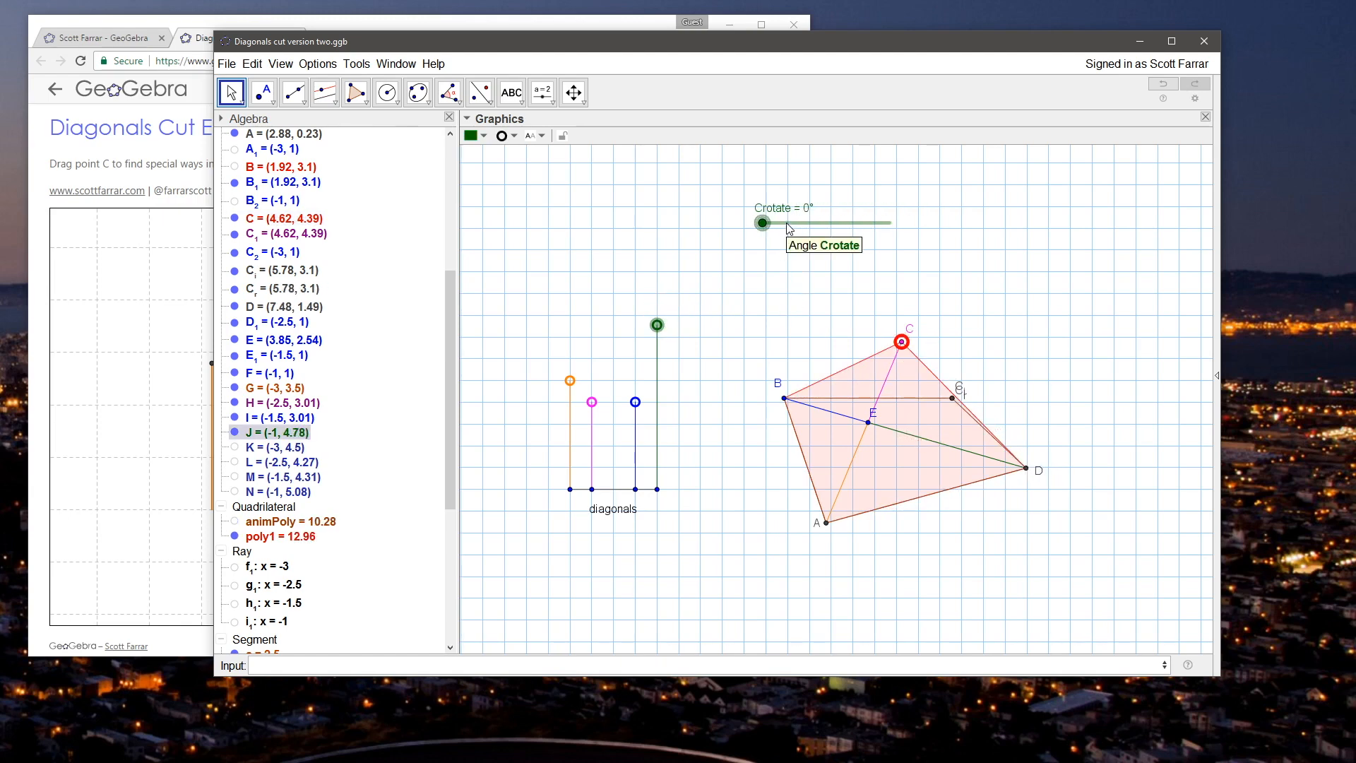
click(797, 317)
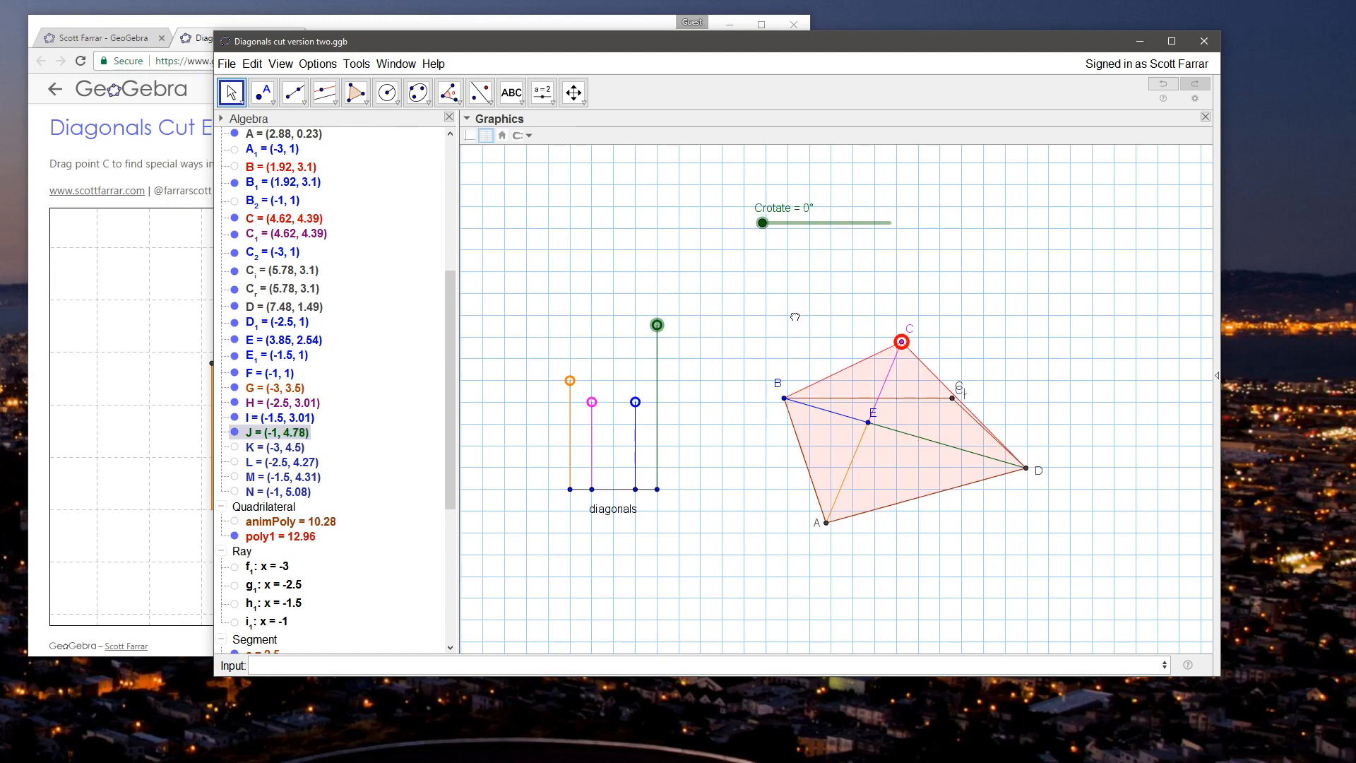
Step: Open the On Update script of the green length control J
right_click(657, 326)
click(723, 569)
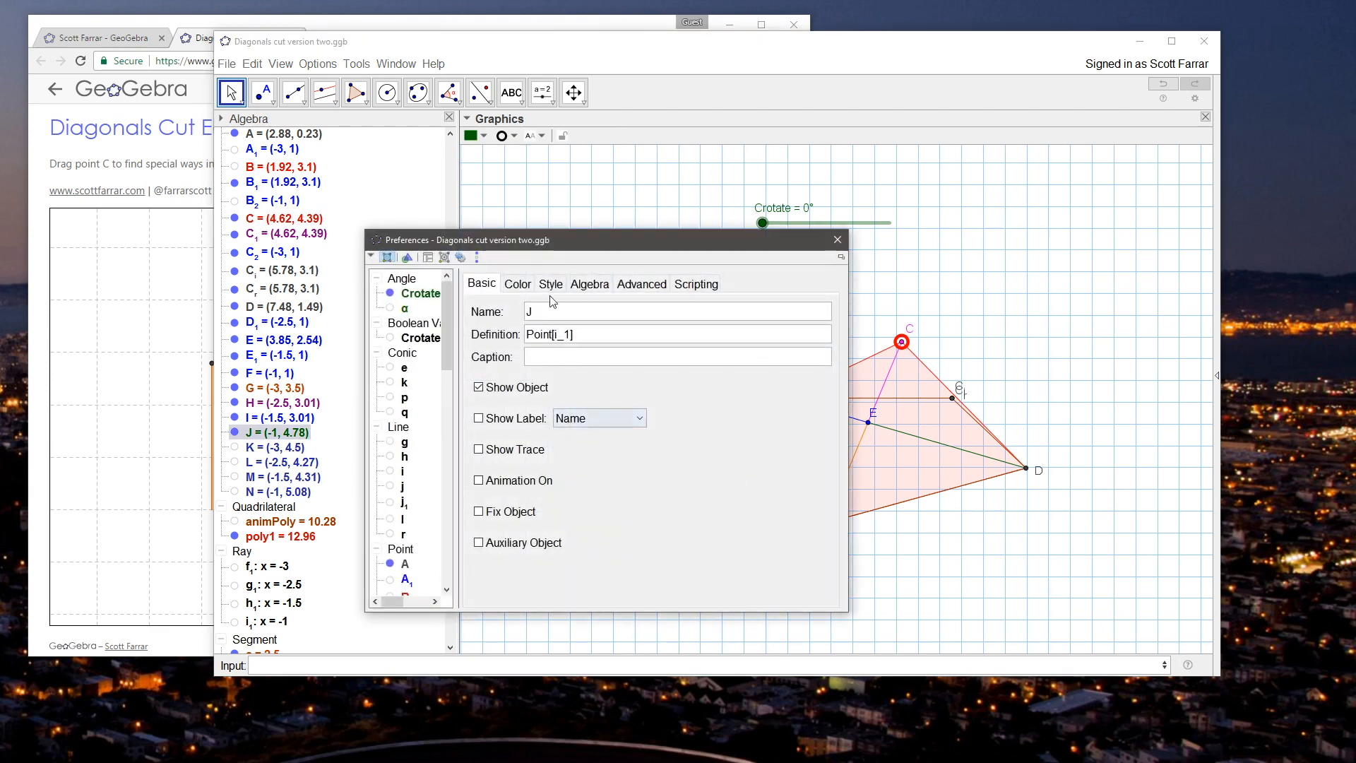
click(695, 283)
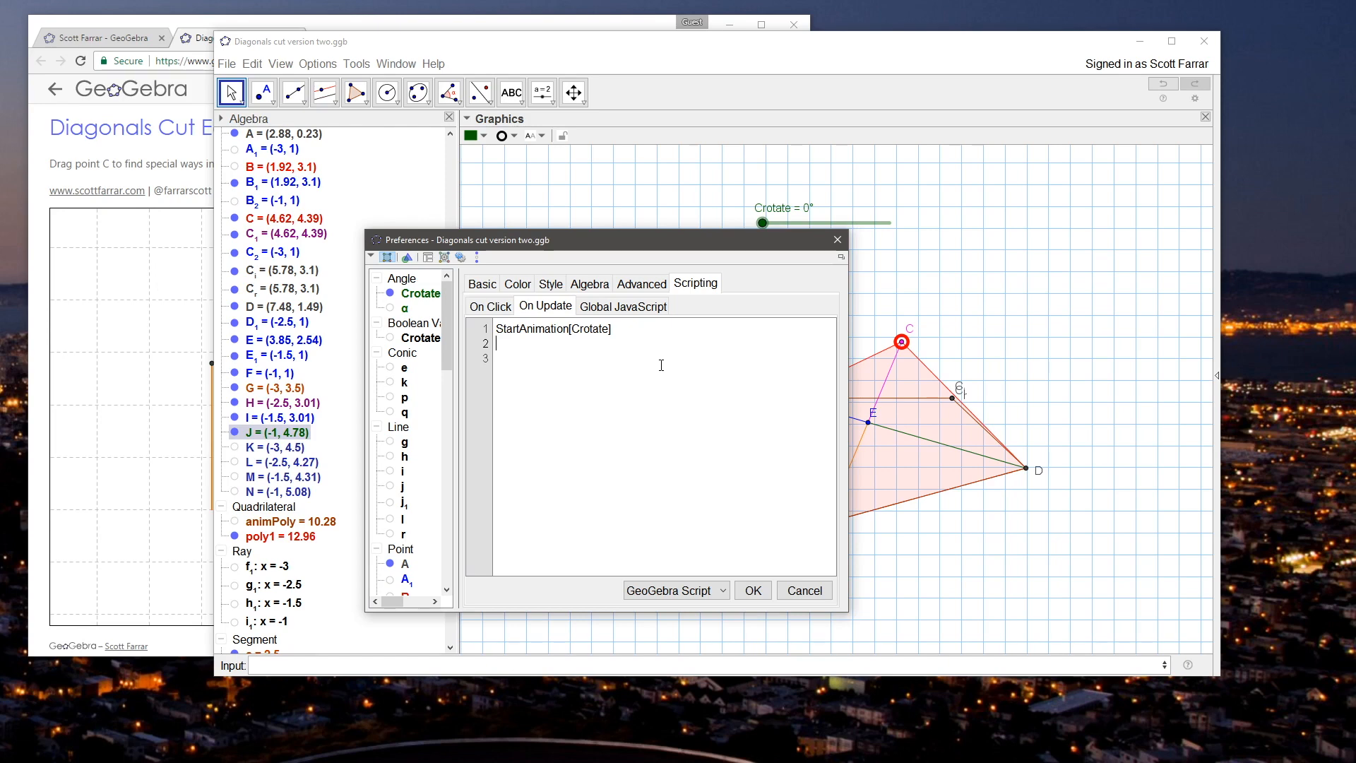
Step: Switch to the browser, search for "geogebra timer" and examine the Timer Example (How to Do) page
click(208, 44)
key(ctrl+t)
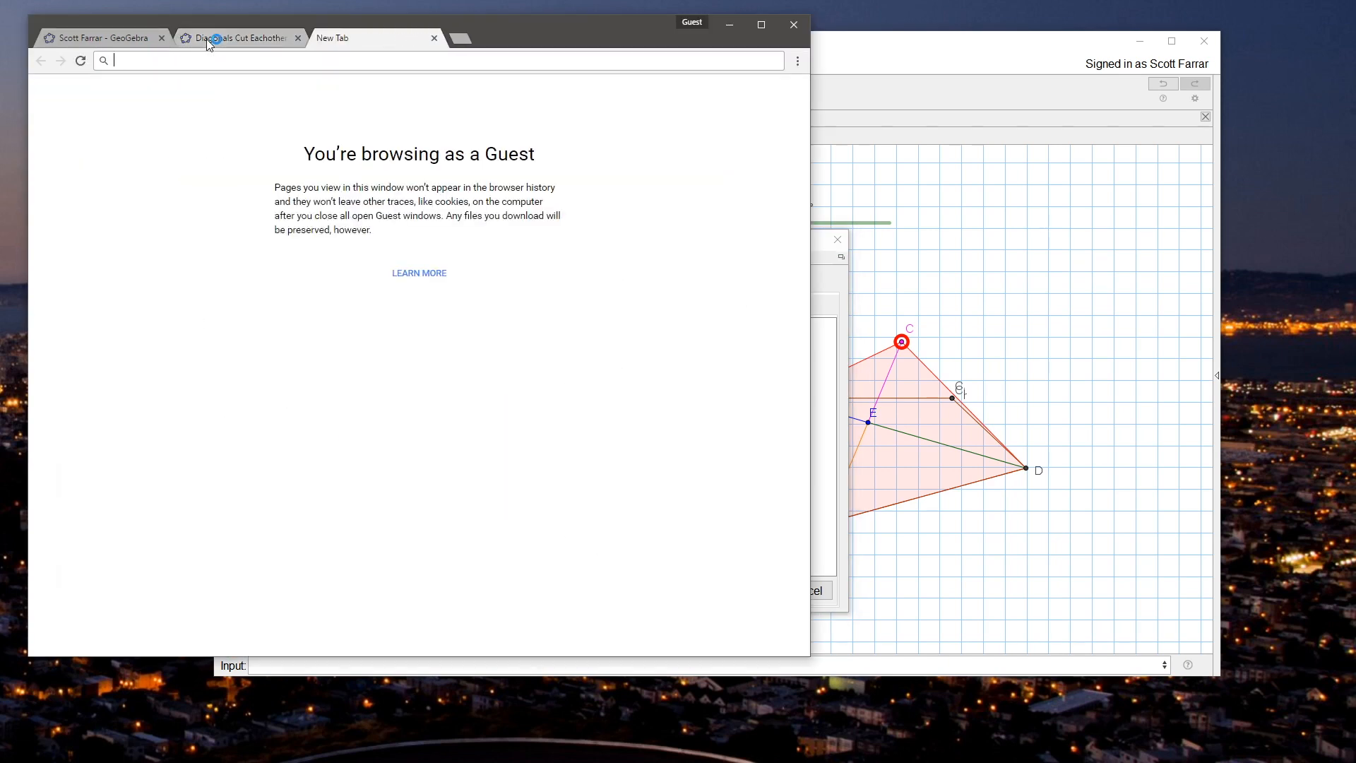
text(geogebra )
text(timer)
key(Return)
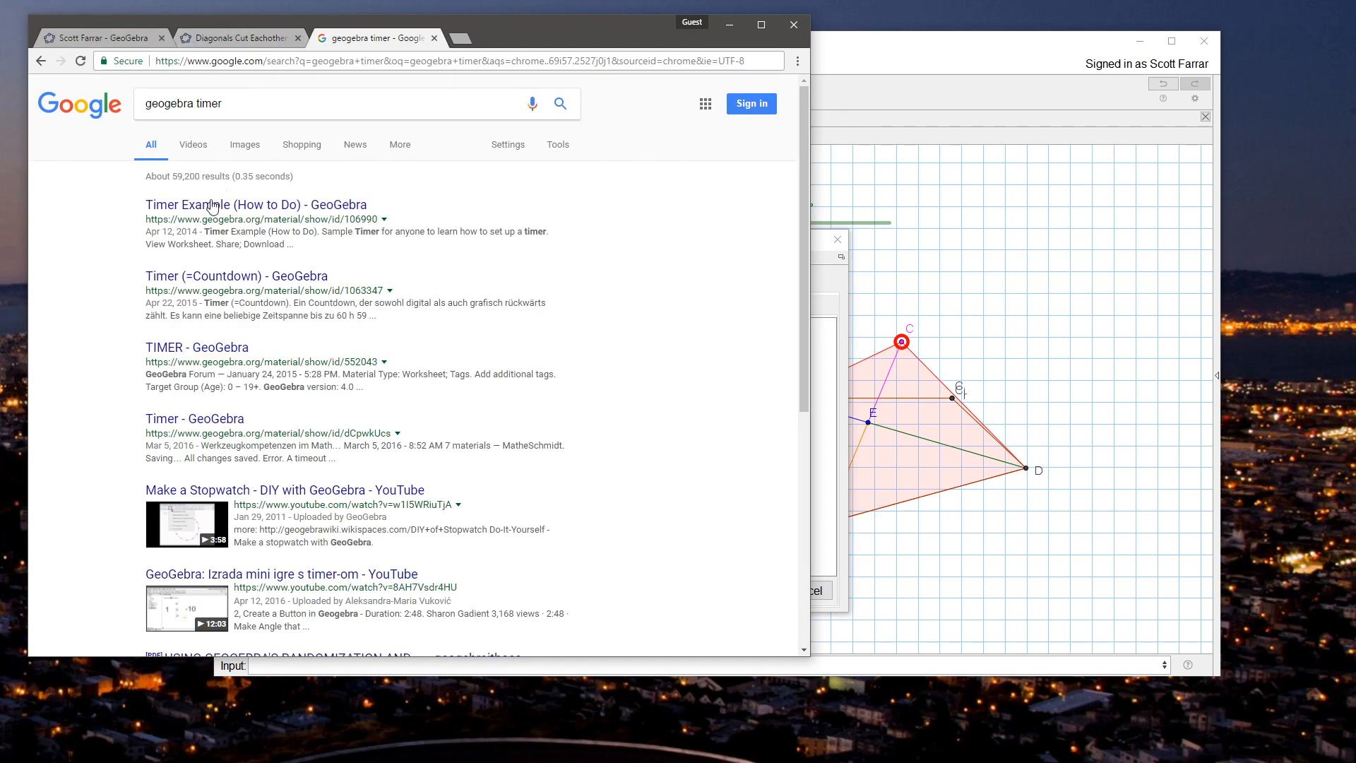
click(214, 205)
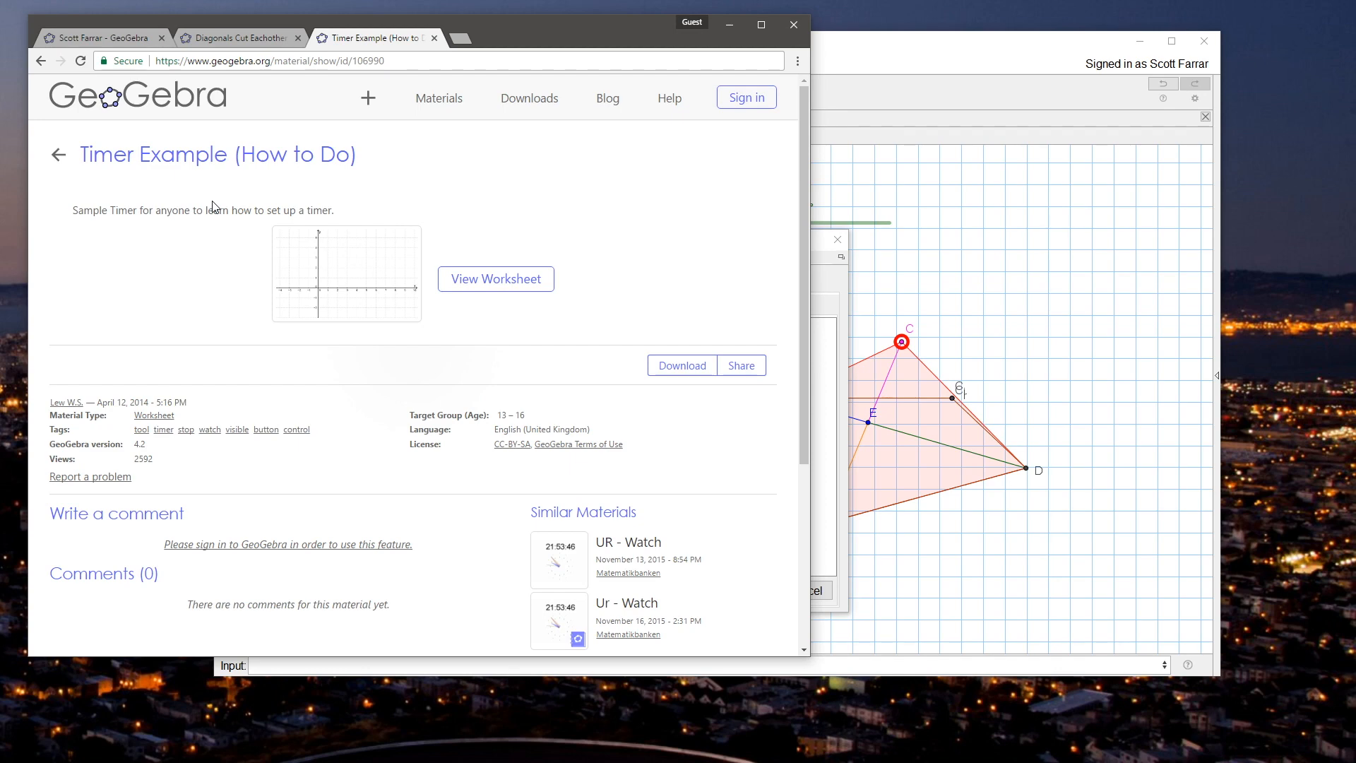
key(alt+Left)
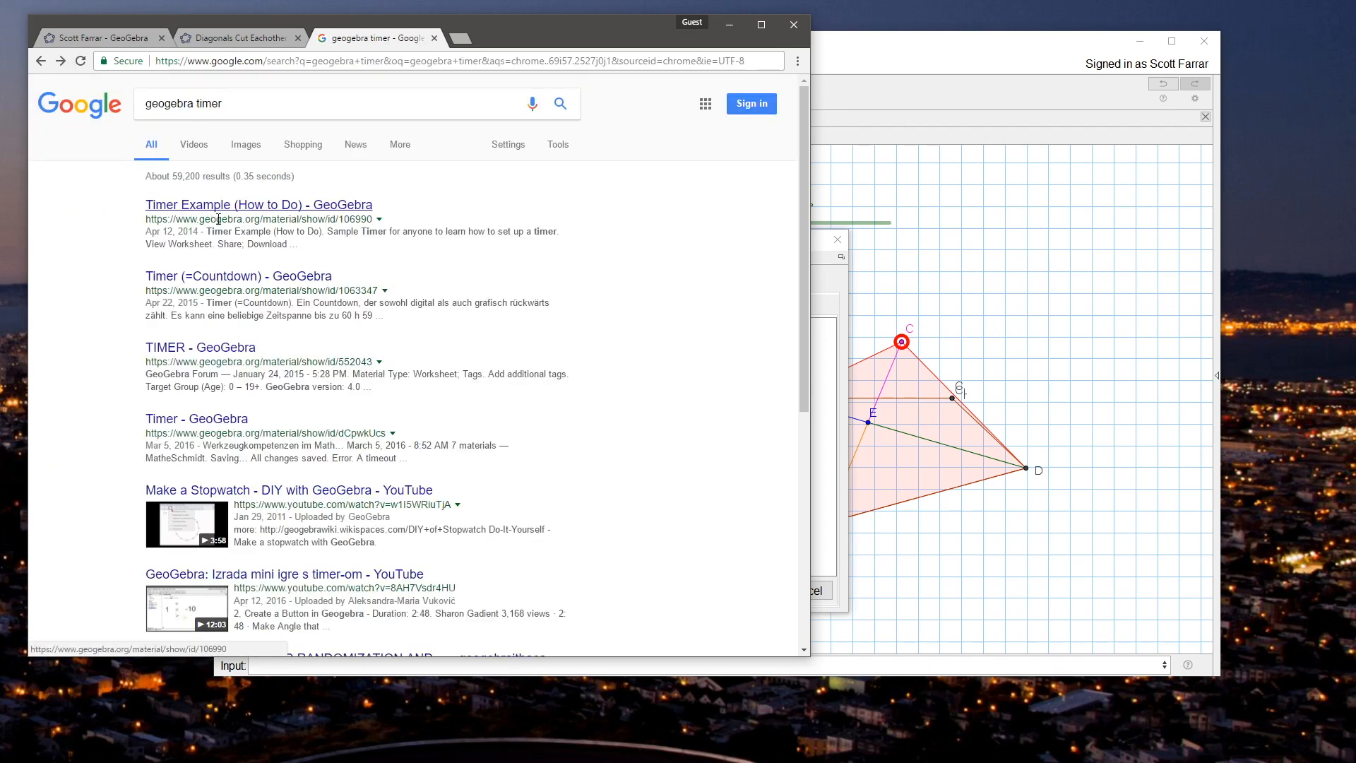
Step: Examine the Timer (=Countdown) search result with its page translated, and return to the results
click(221, 285)
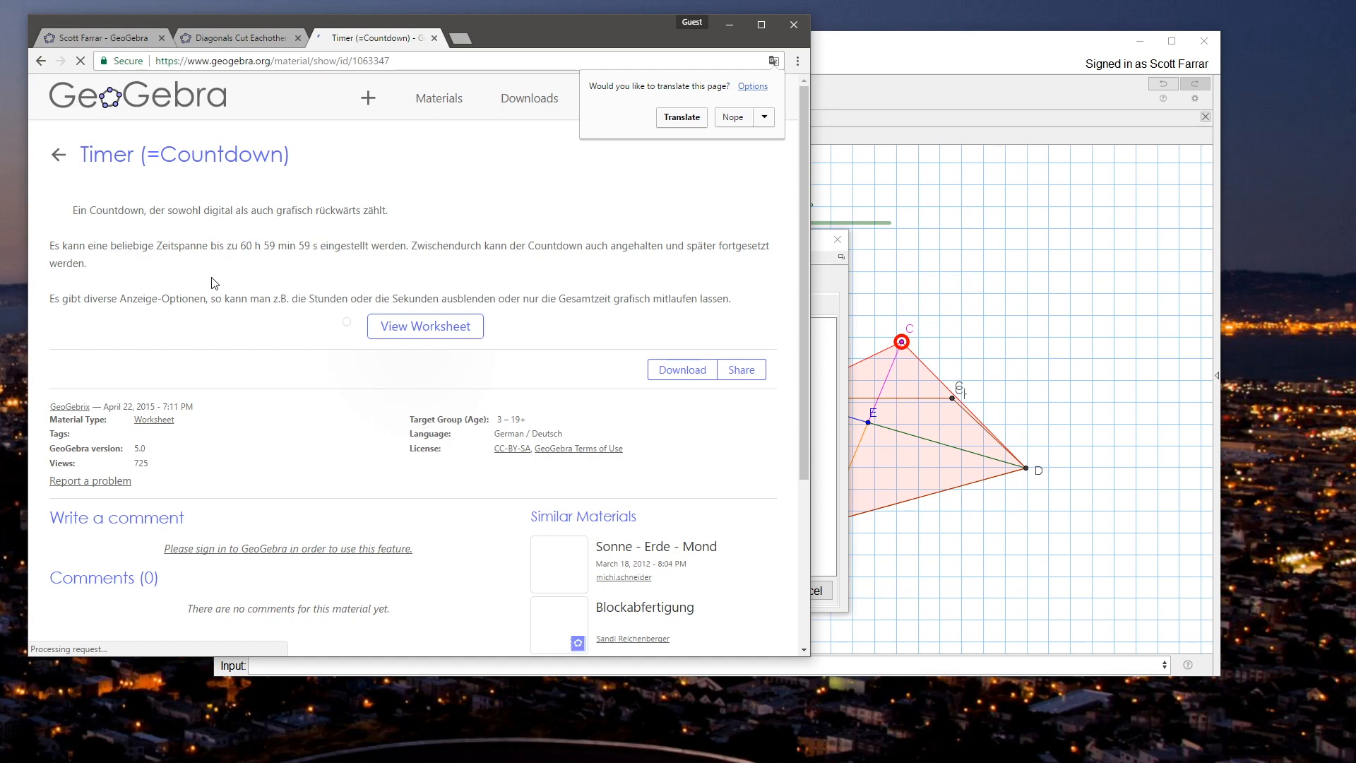
click(674, 123)
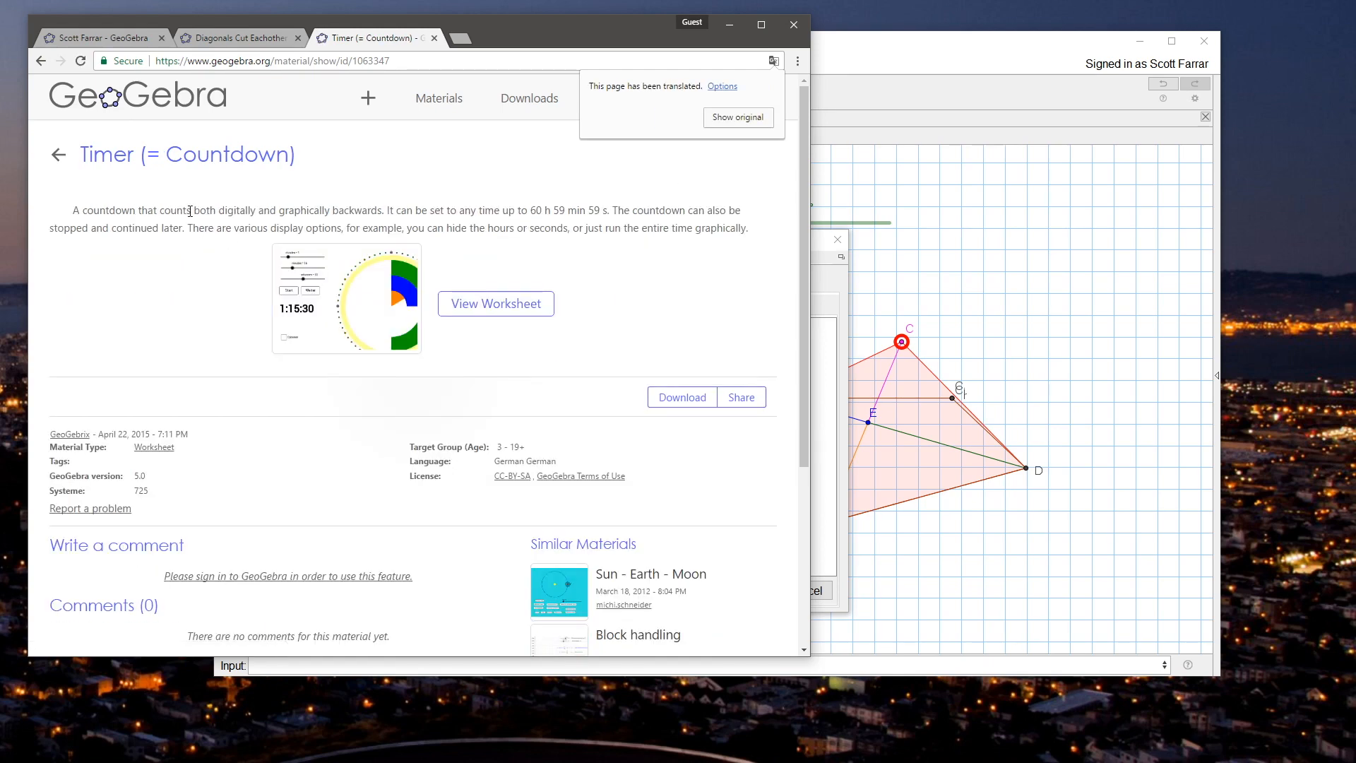
key(alt+Left)
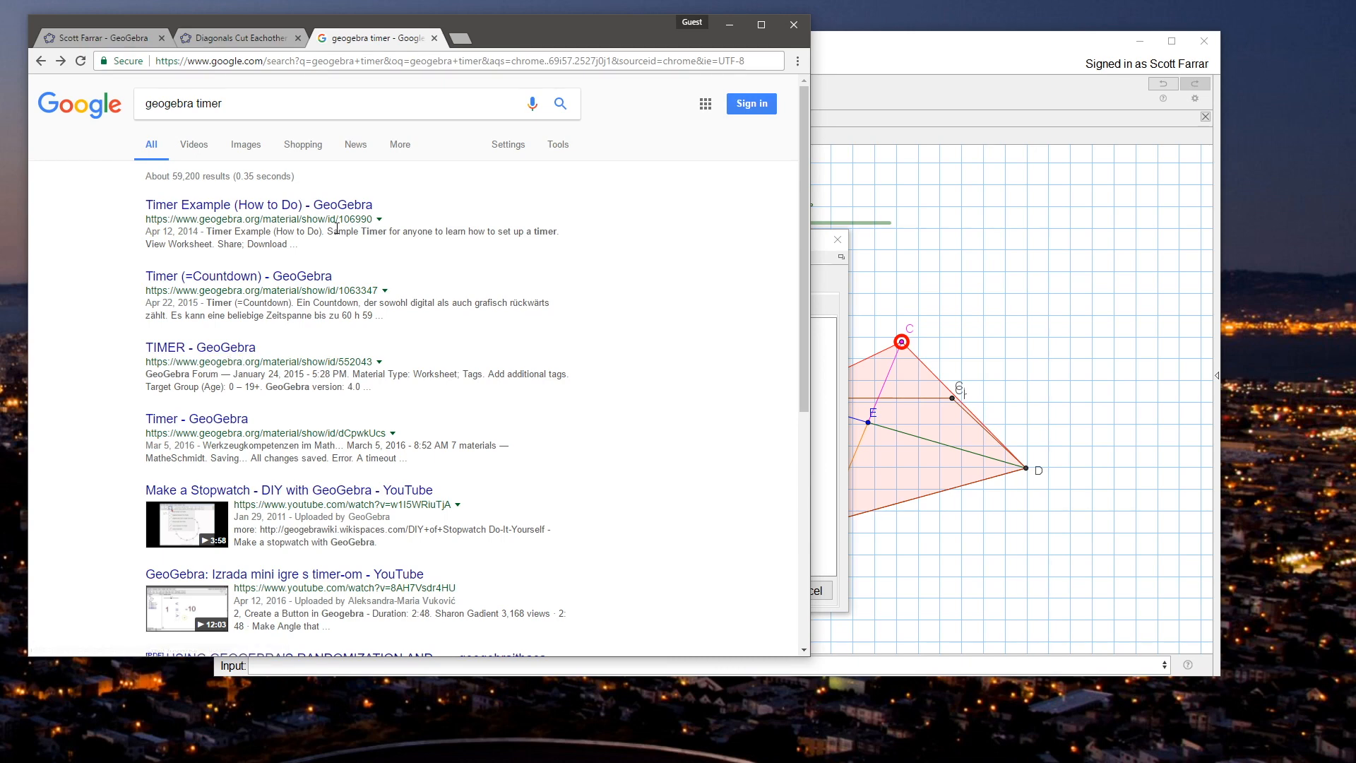
Step: Refine the web search to "geogebra timer command"
click(281, 112)
text(command)
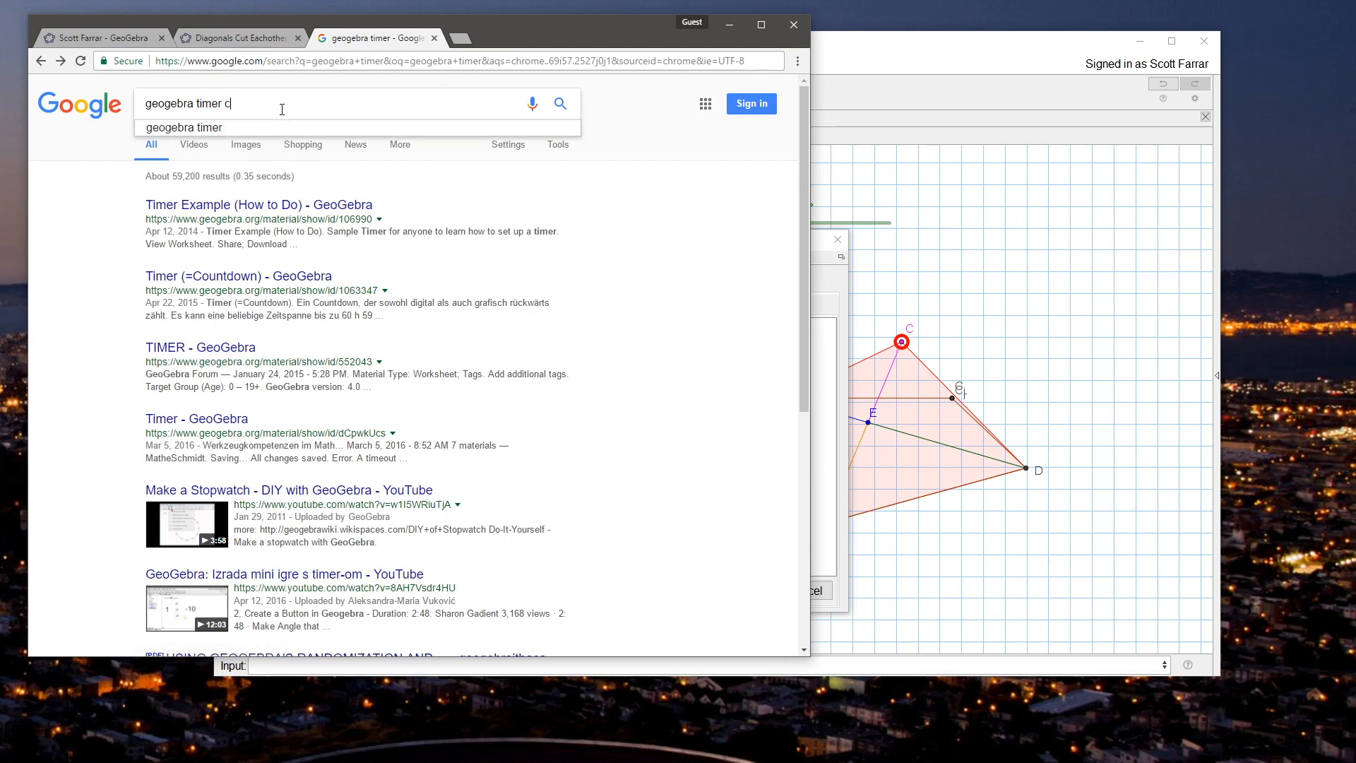
key(Return)
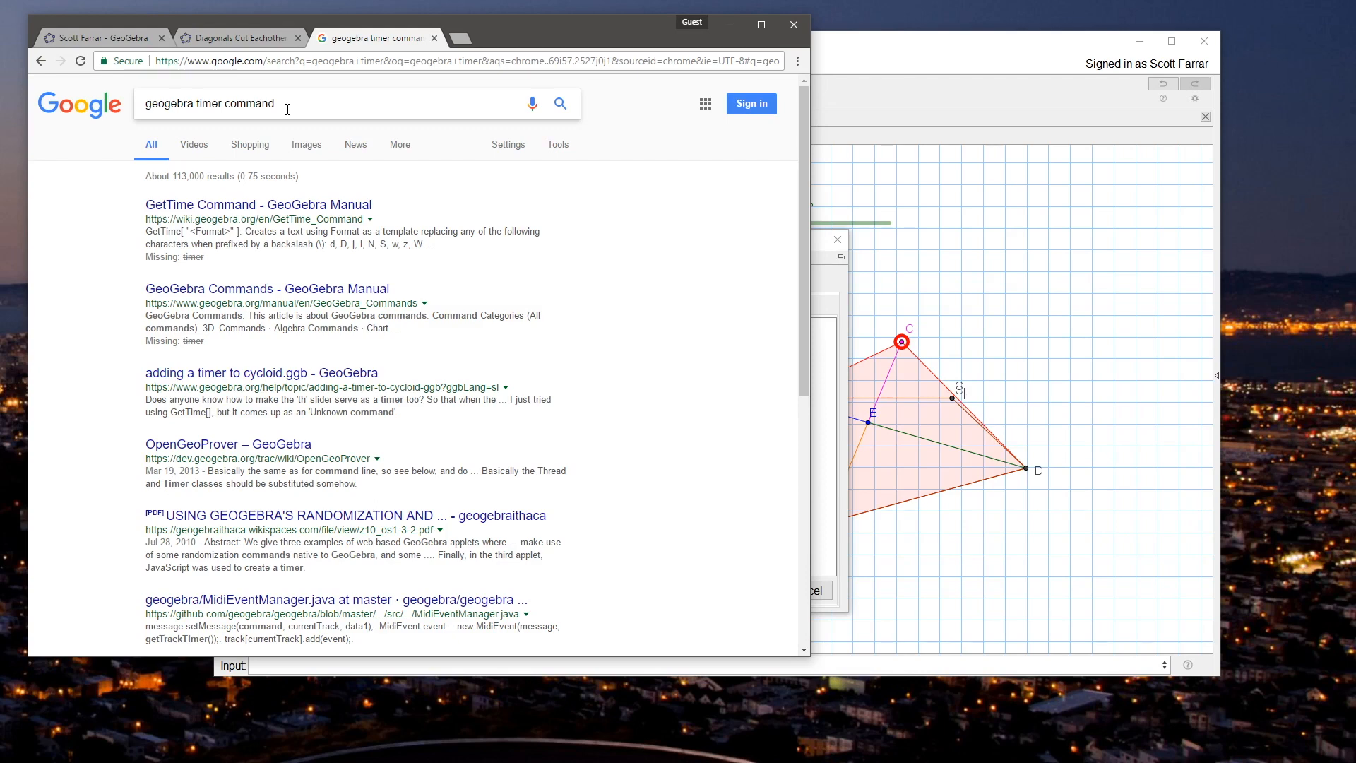
Step: Switch back to GeoGebra and add the line SetValue[C,C_r] to point J's On Update script
click(903, 61)
mouse_move(680, 245)
mouse_down()
mouse_move(627, 235)
mouse_move(624, 260)
mouse_move(700, 258)
mouse_up()
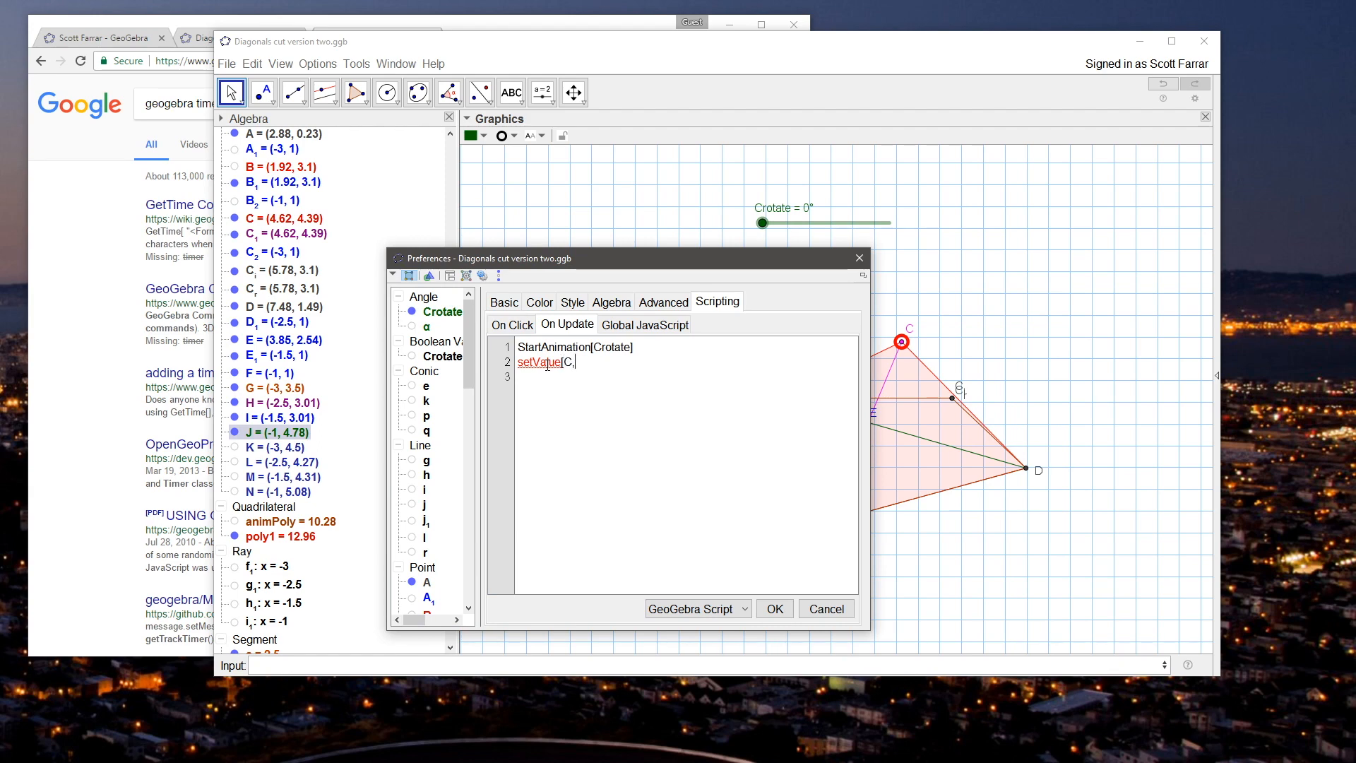
text(r)
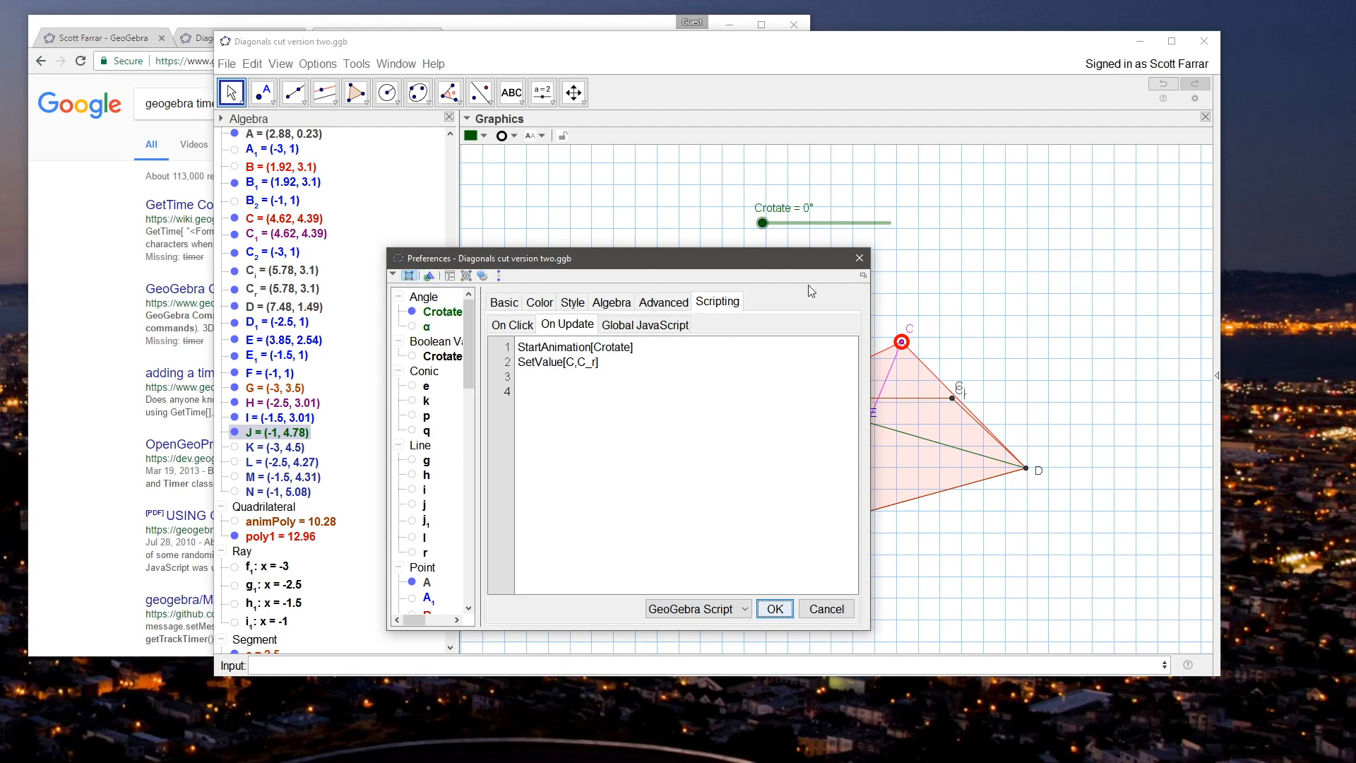
click(773, 610)
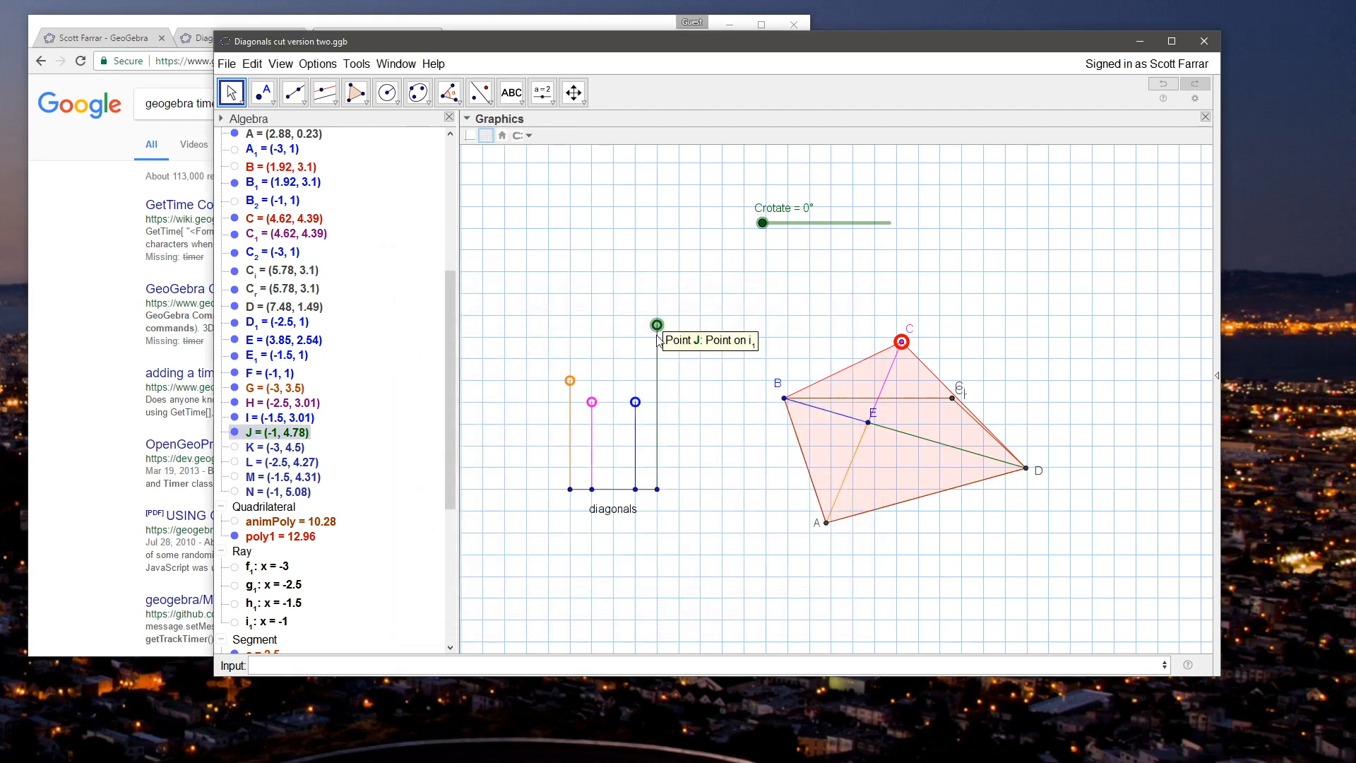
Step: Test the updated script by lowering length control J, and select Crotate among the algebra objects
drag(657, 326, 658, 351)
drag(445, 320, 442, 160)
click(275, 151)
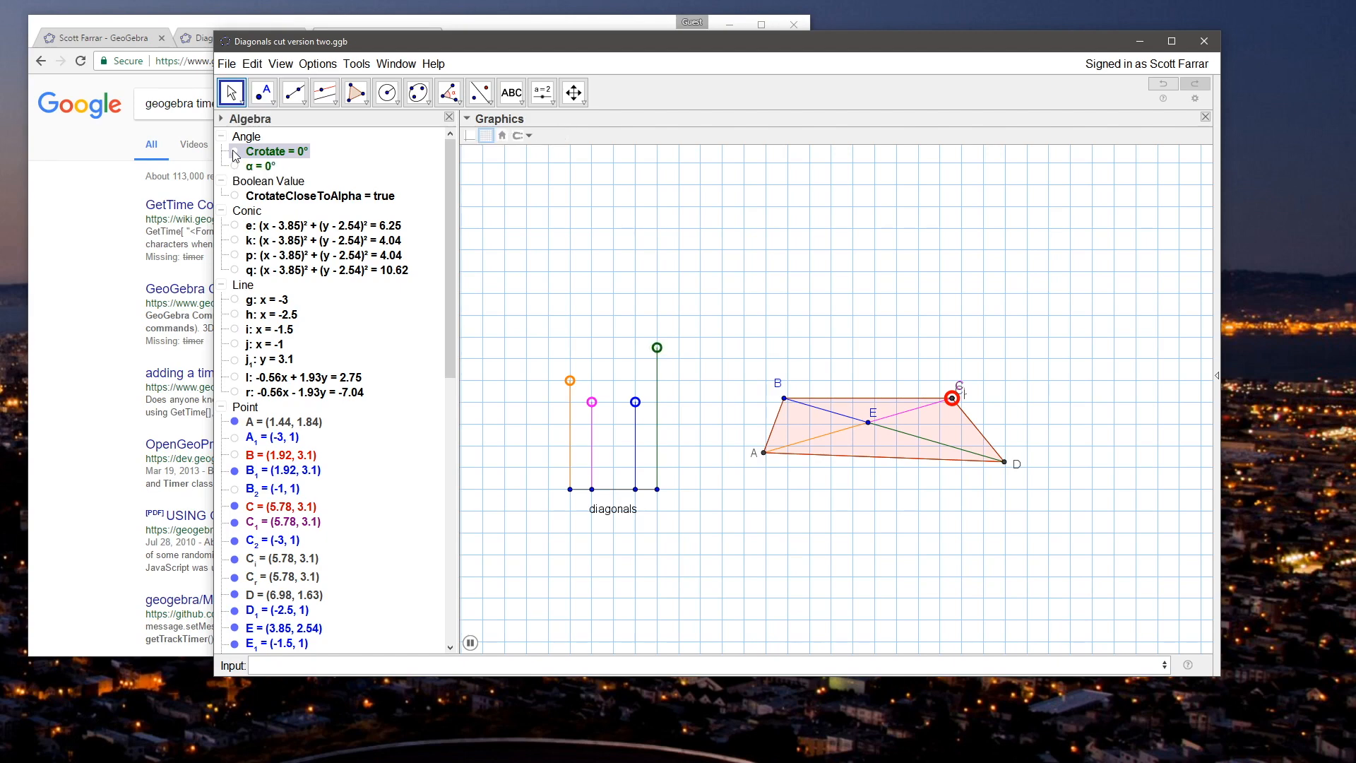
Step: Move point C to (4.61, 4.4) and show the Crotate slider
drag(952, 397, 893, 376)
click(609, 268)
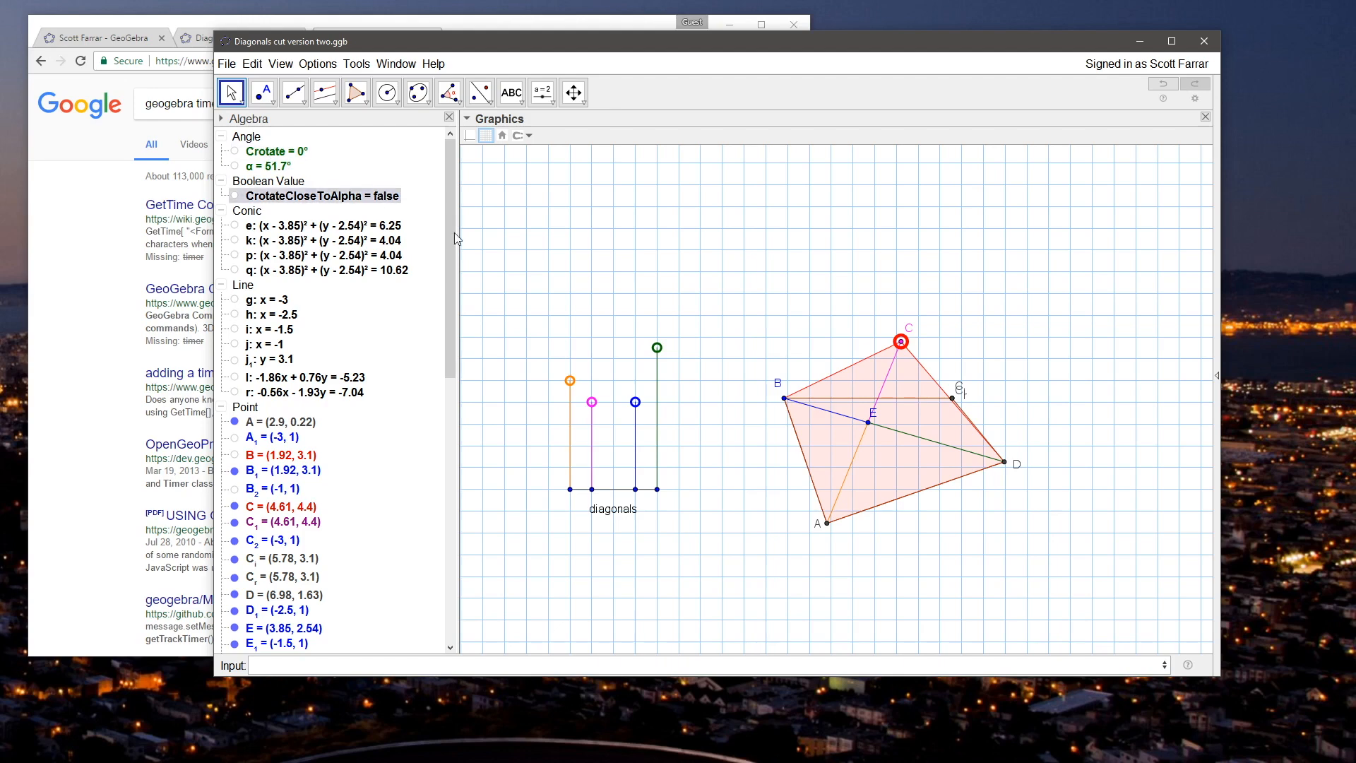
click(234, 150)
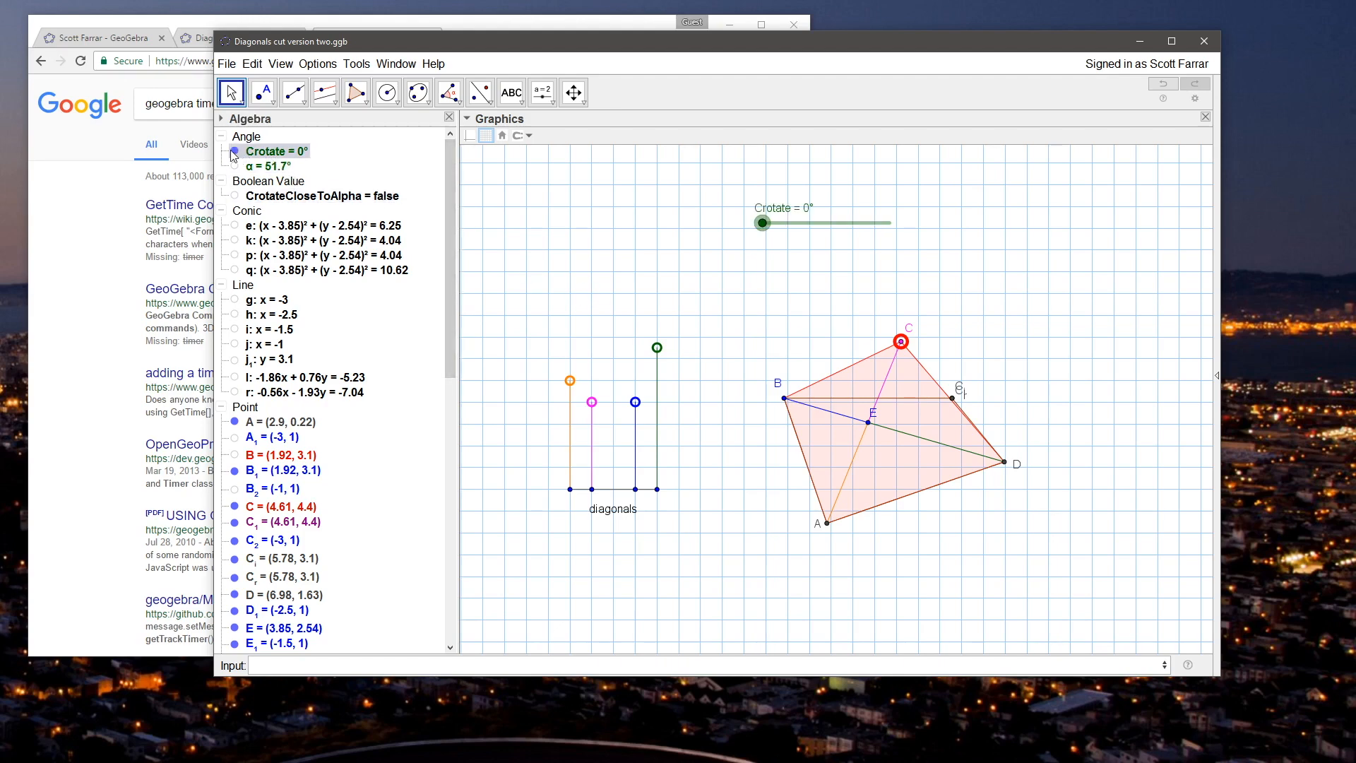
click(602, 224)
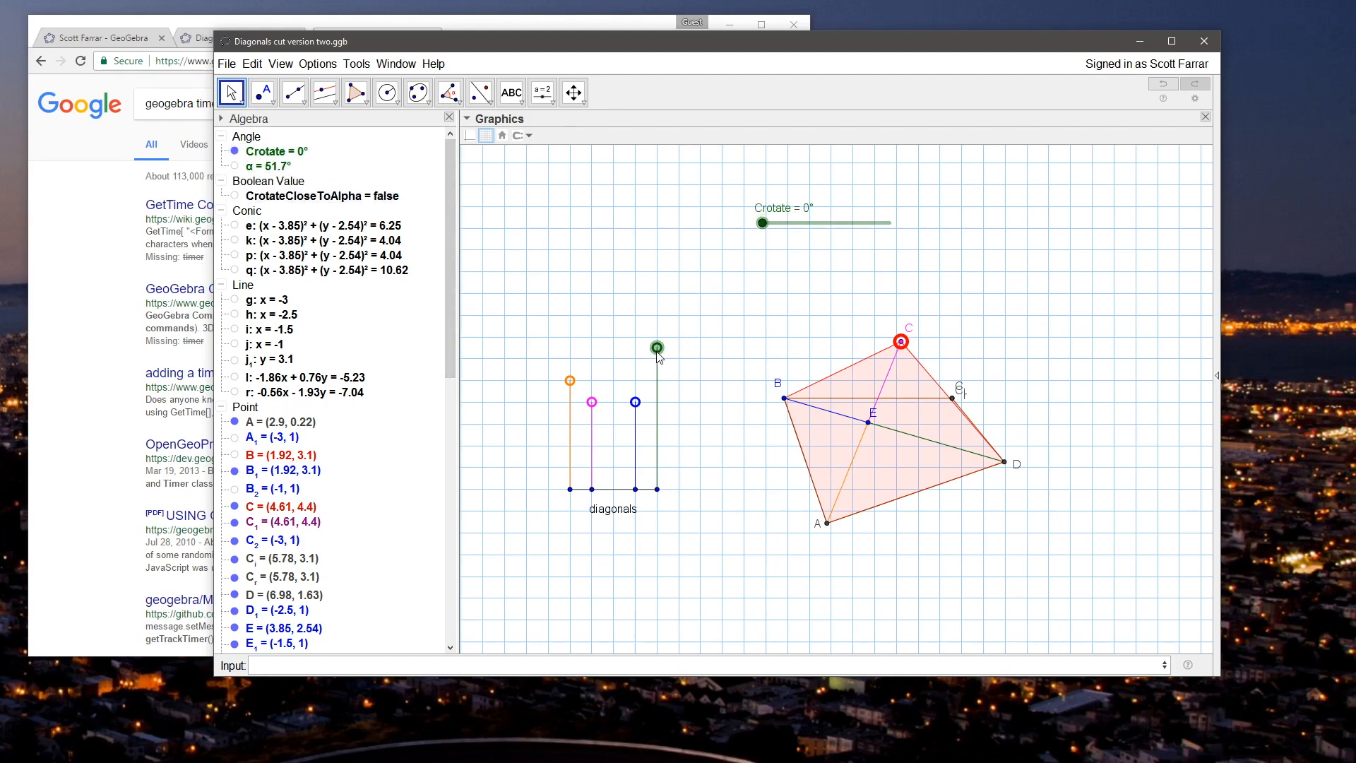
Step: Lower length control J to (-1, 3.77) and pull the overlapping labels at point C apart
drag(656, 353, 661, 375)
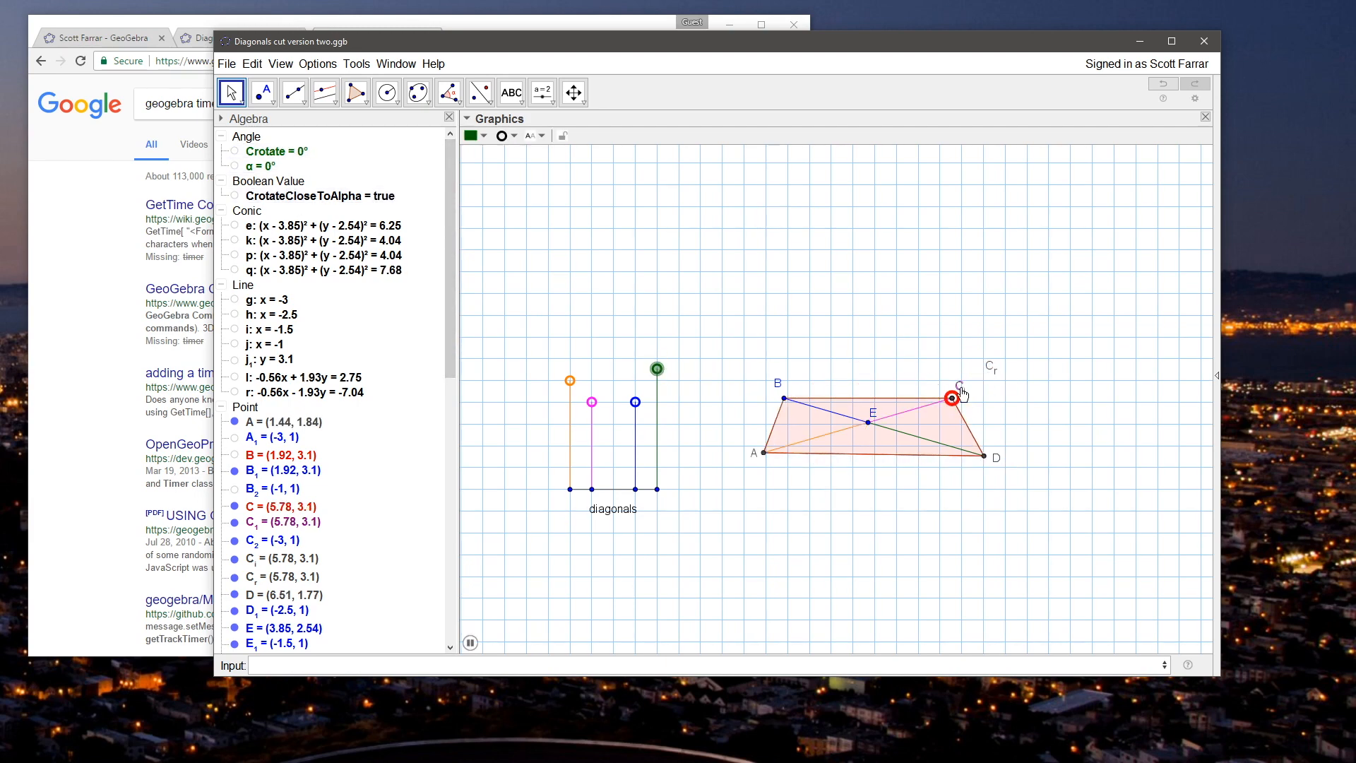
drag(975, 384, 959, 338)
click(645, 375)
drag(644, 378, 650, 372)
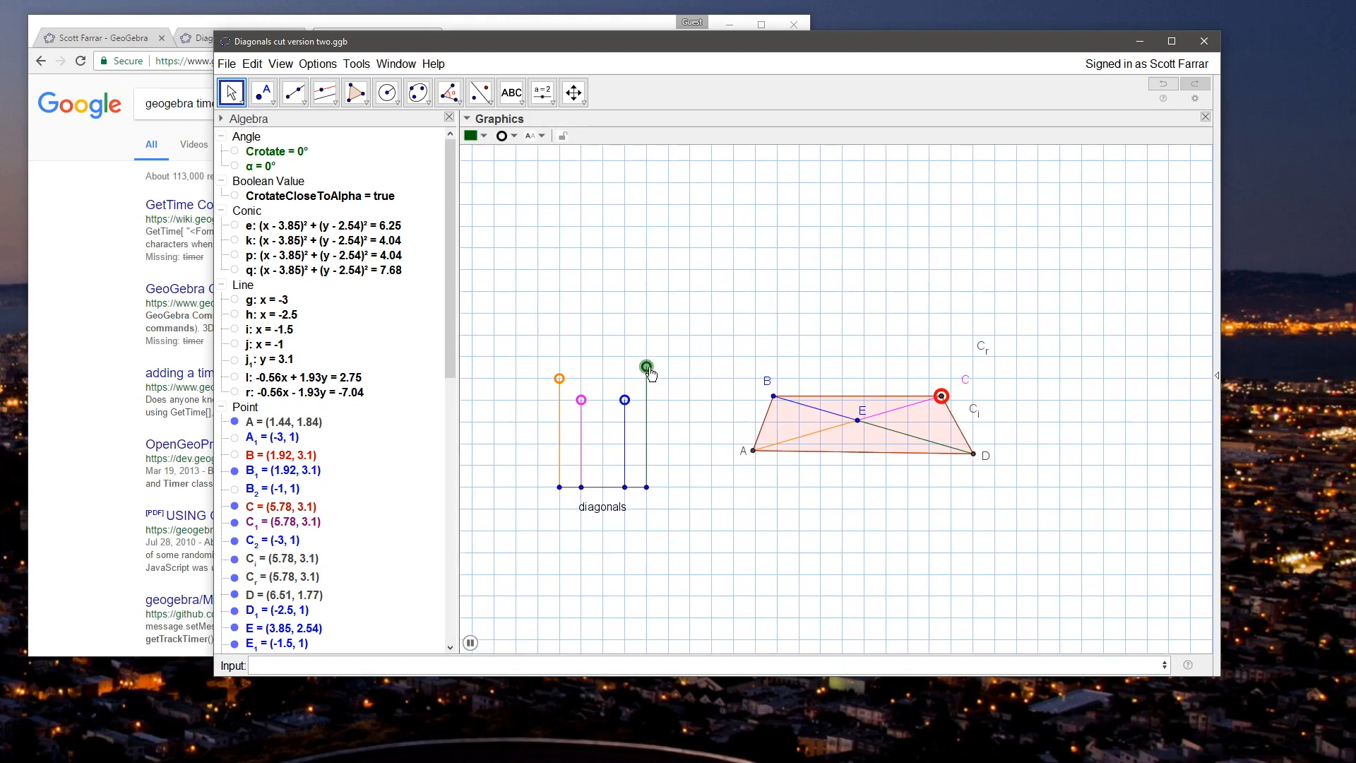
Step: Move point C to (4.58, 4.41) and check the slider settings of Crotate
drag(941, 395, 881, 360)
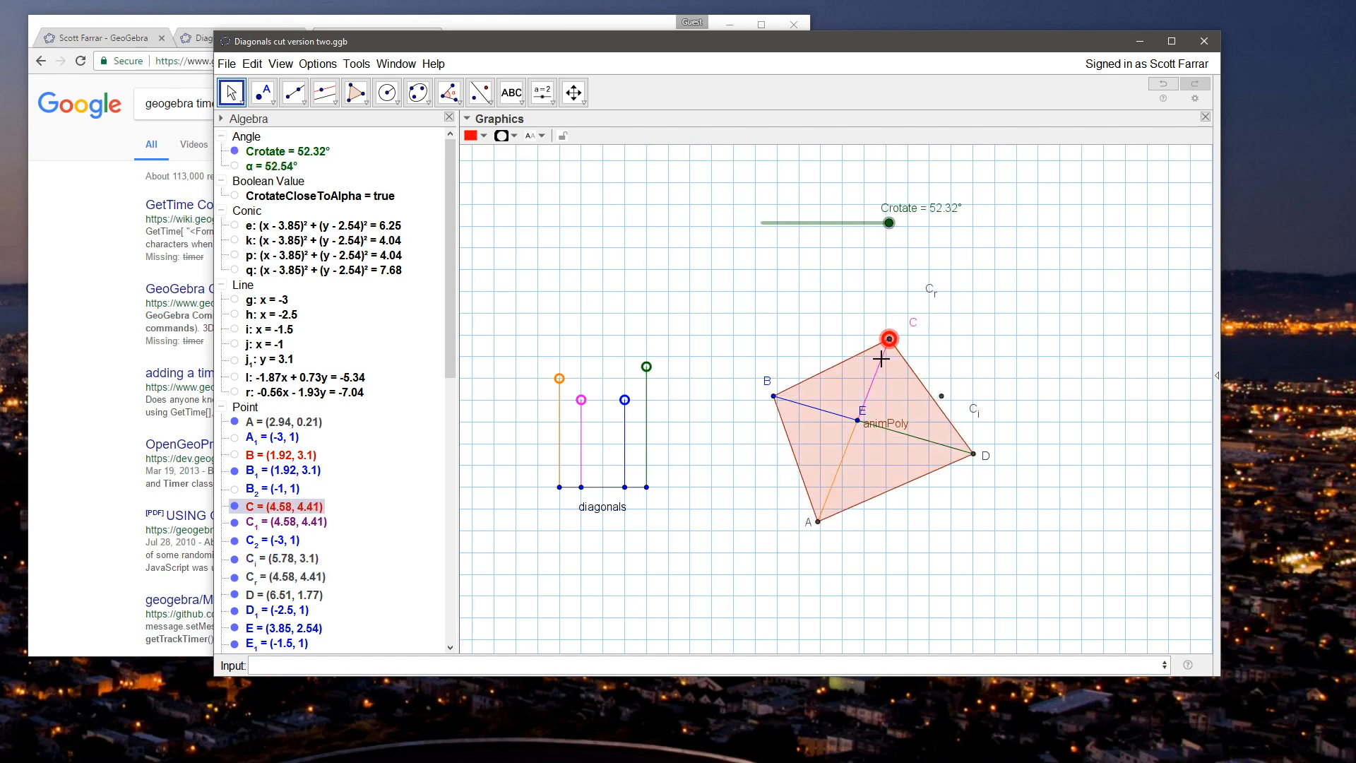
right_click(289, 156)
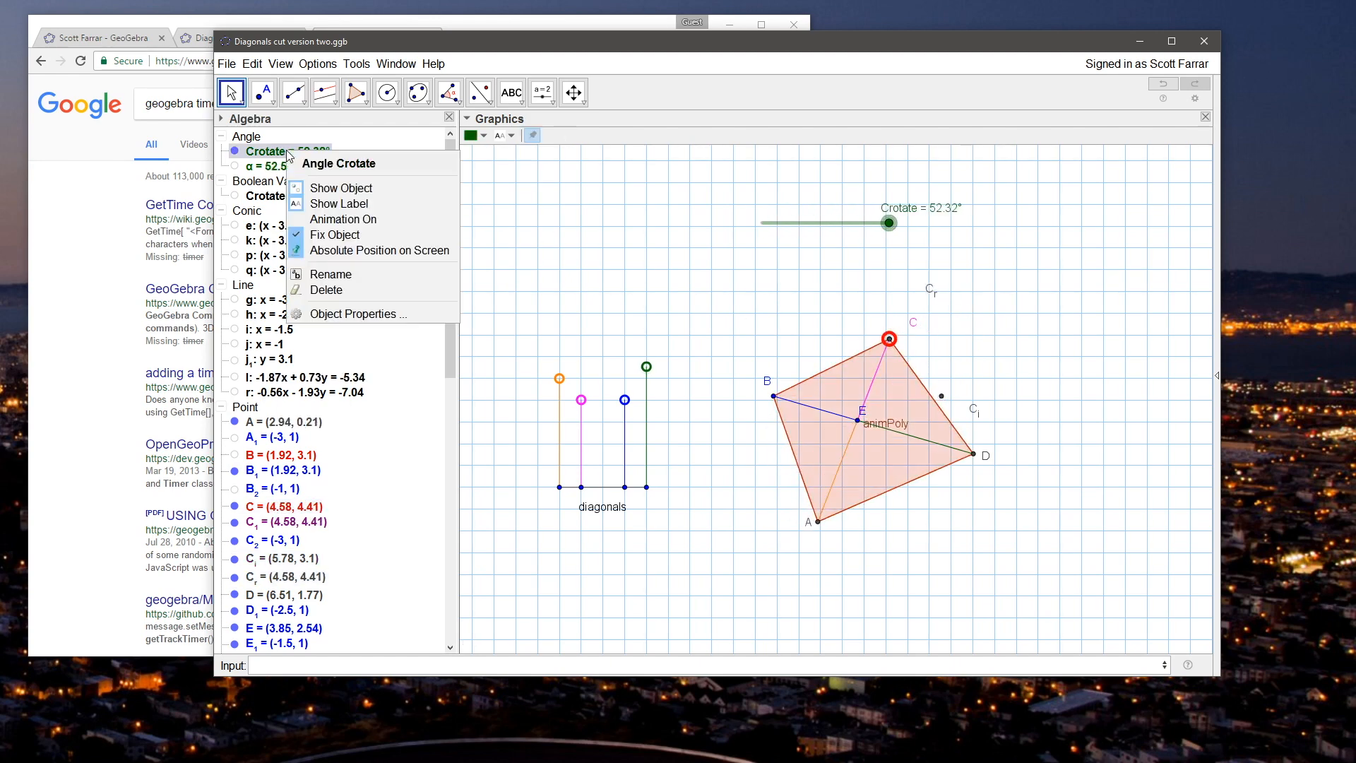
click(370, 312)
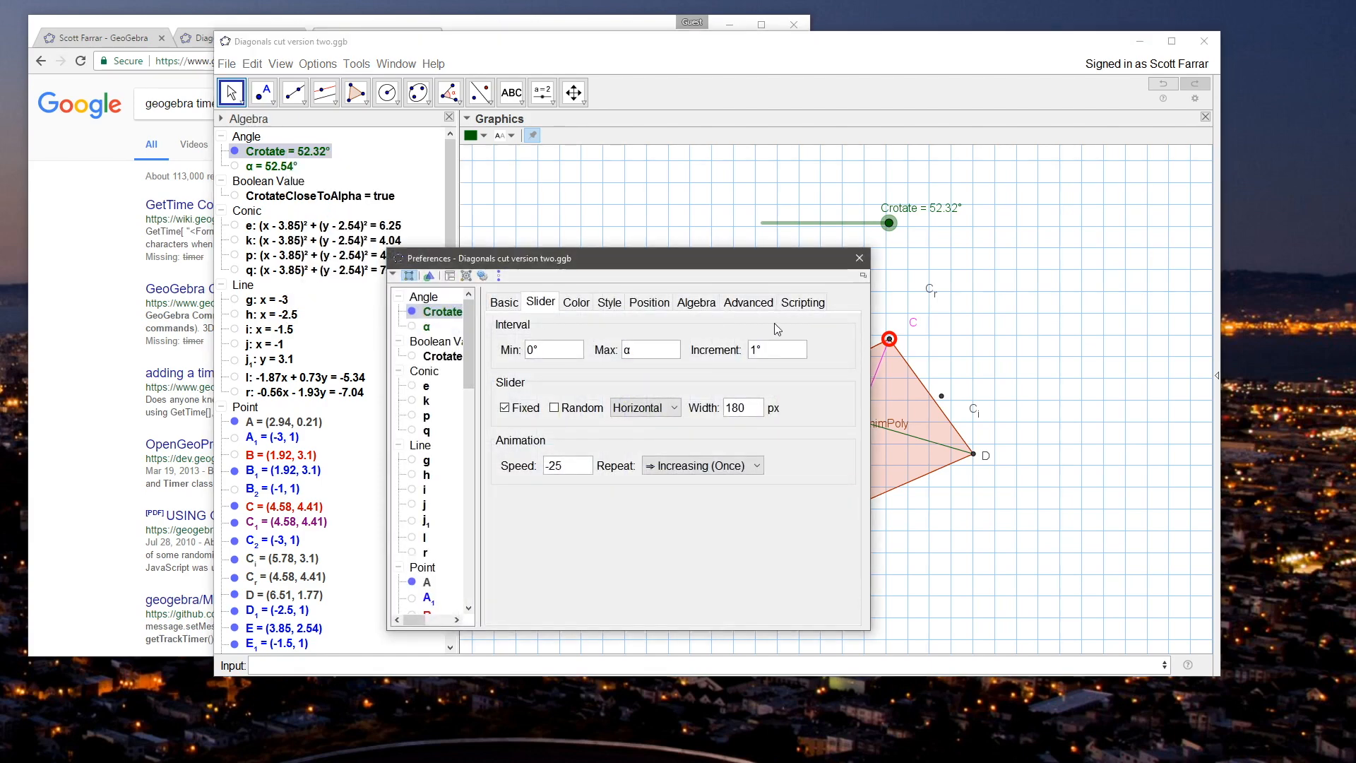
click(859, 258)
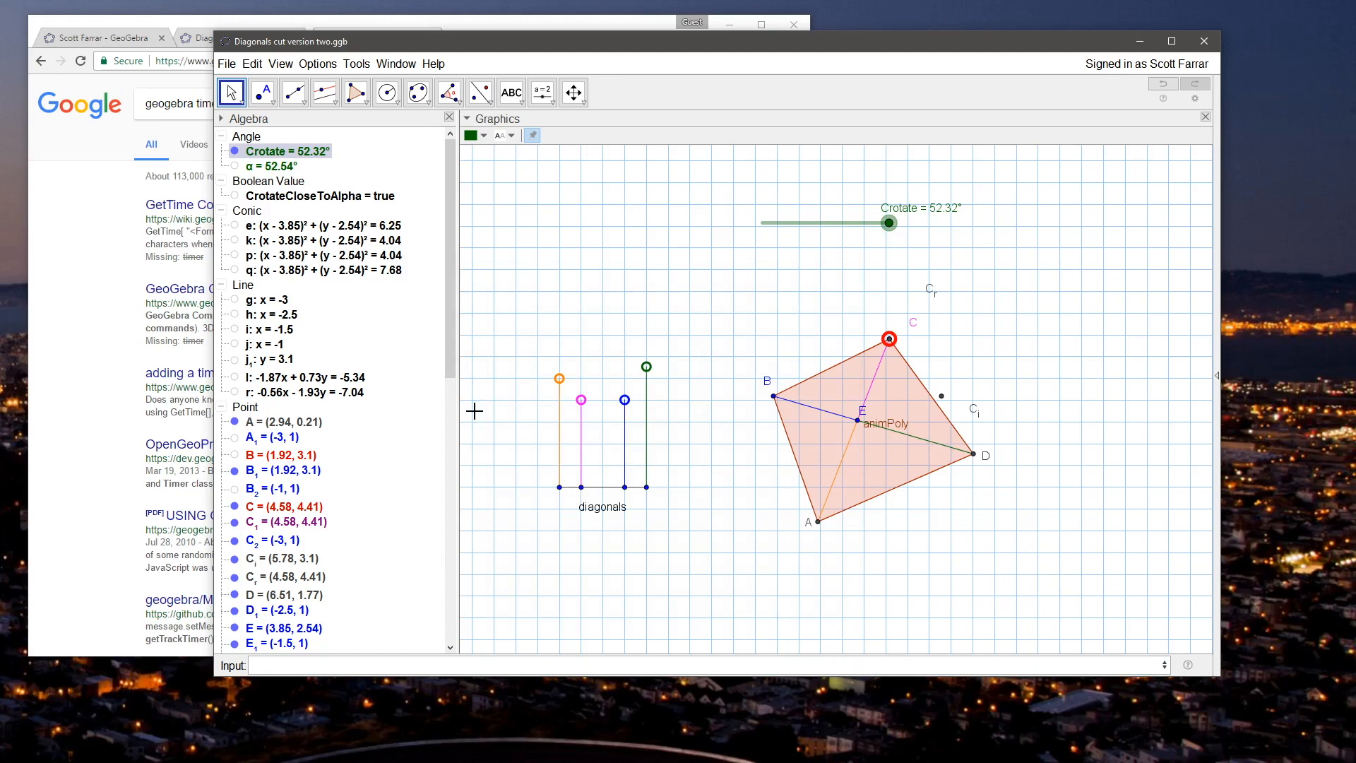
Step: Change the second line of length control J's update script to SetValue[C,C_i]
drag(446, 357, 447, 622)
click(281, 614)
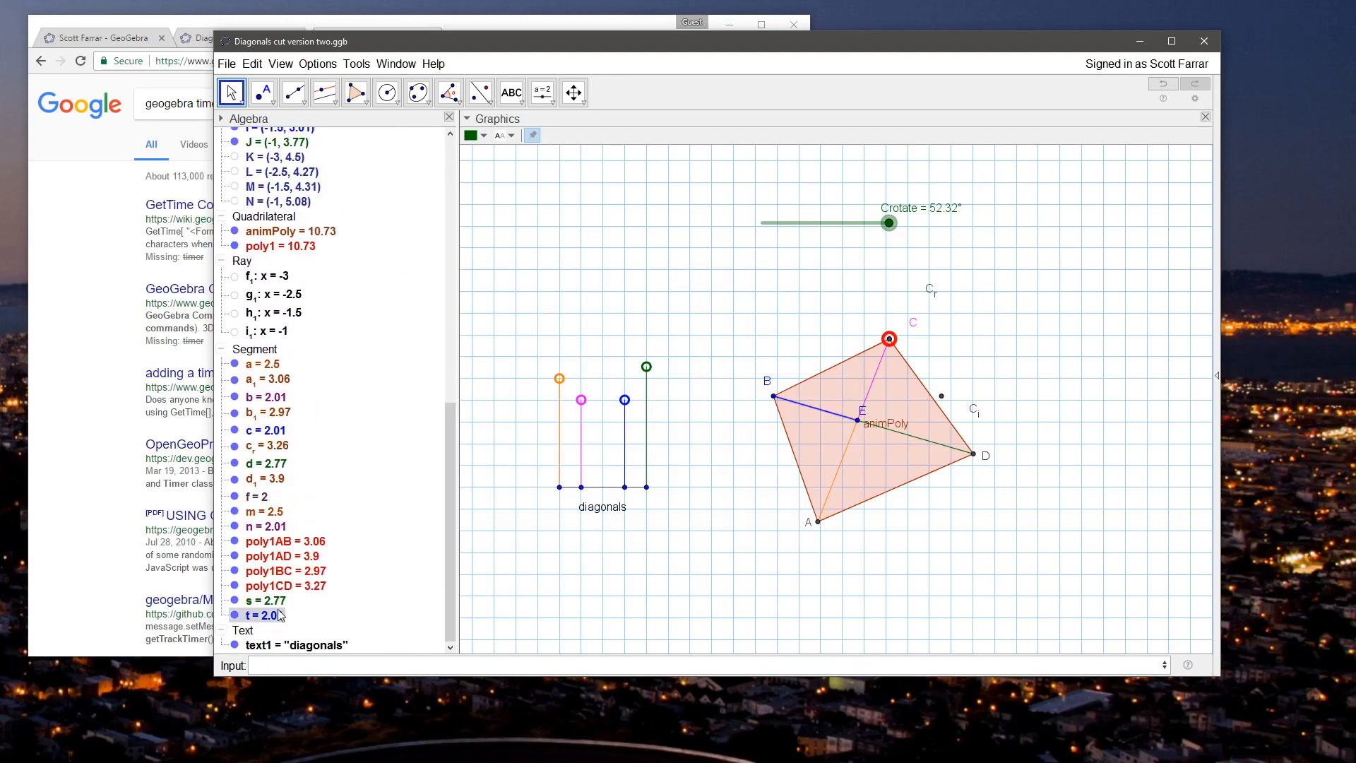
mouse_move(446, 507)
mouse_down()
mouse_move(444, 237)
mouse_move(446, 528)
mouse_up()
right_click(646, 366)
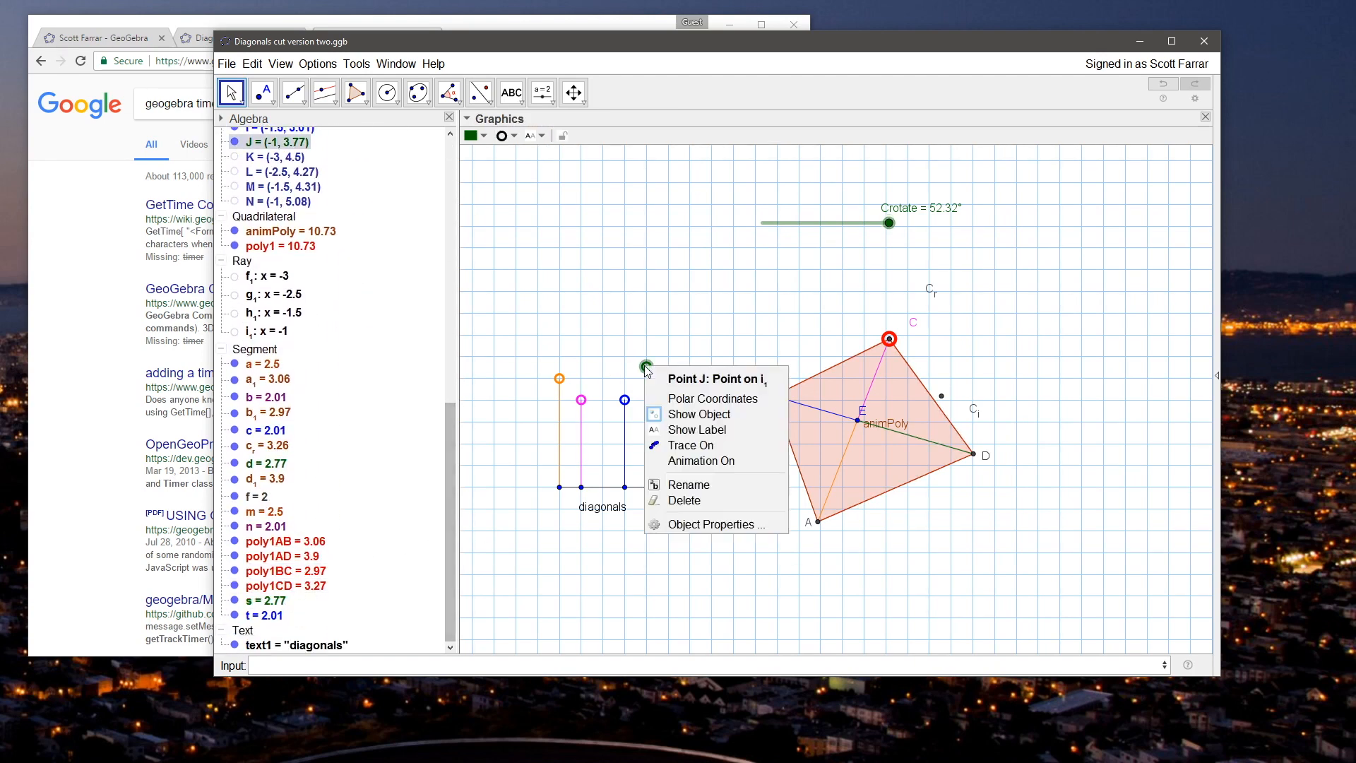
click(705, 524)
click(717, 302)
click(620, 364)
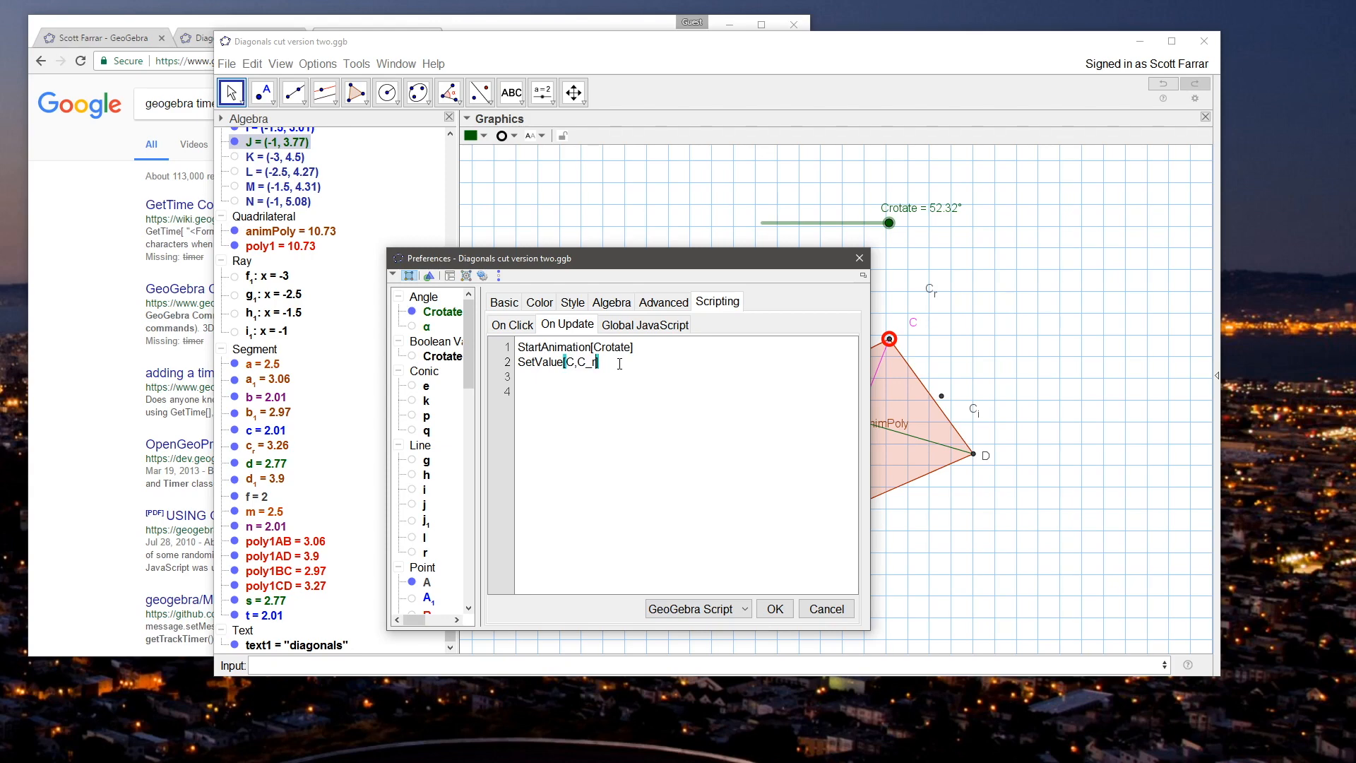
key(Return)
click(774, 609)
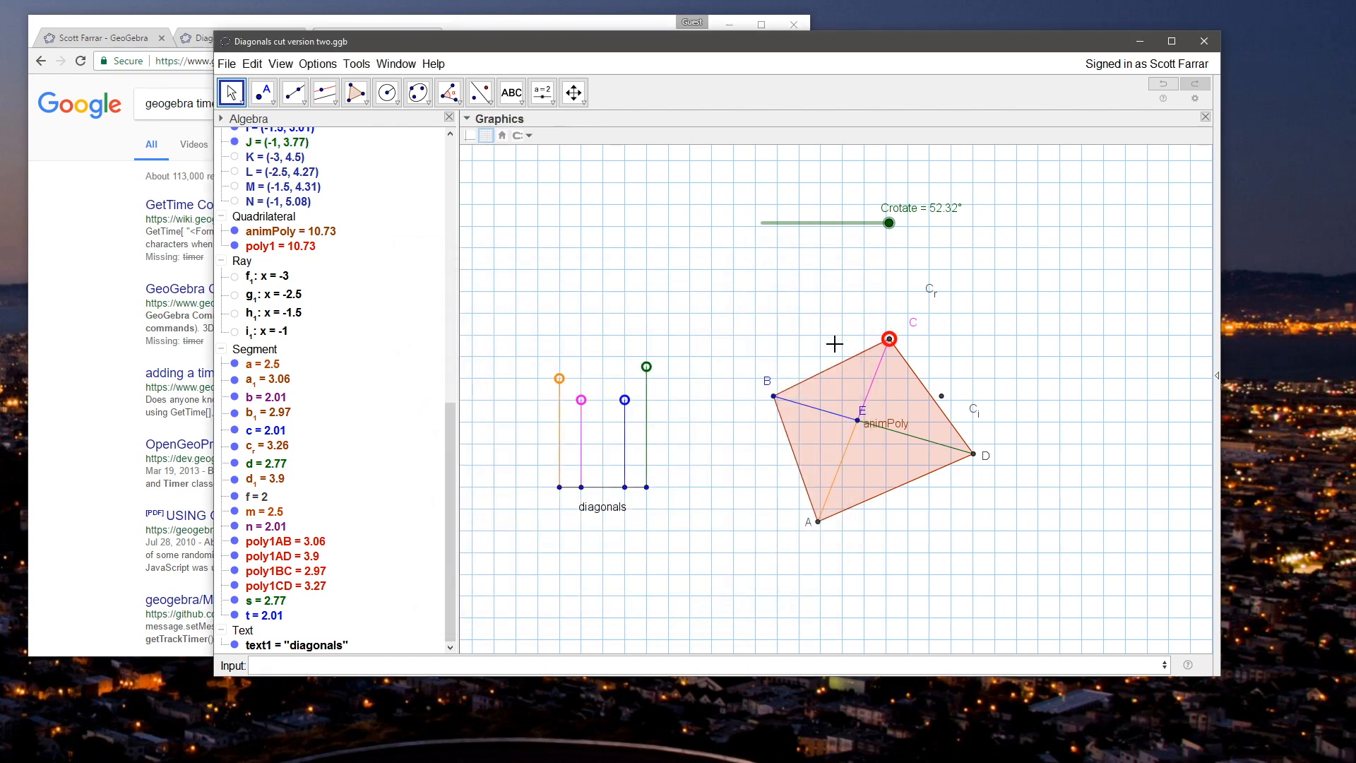
Step: Test the script by raising length control J to (-1, 4.21), and move point C to (5.35, 3.87)
drag(646, 366, 648, 353)
drag(450, 421, 437, 160)
click(266, 153)
drag(941, 396, 874, 340)
click(798, 310)
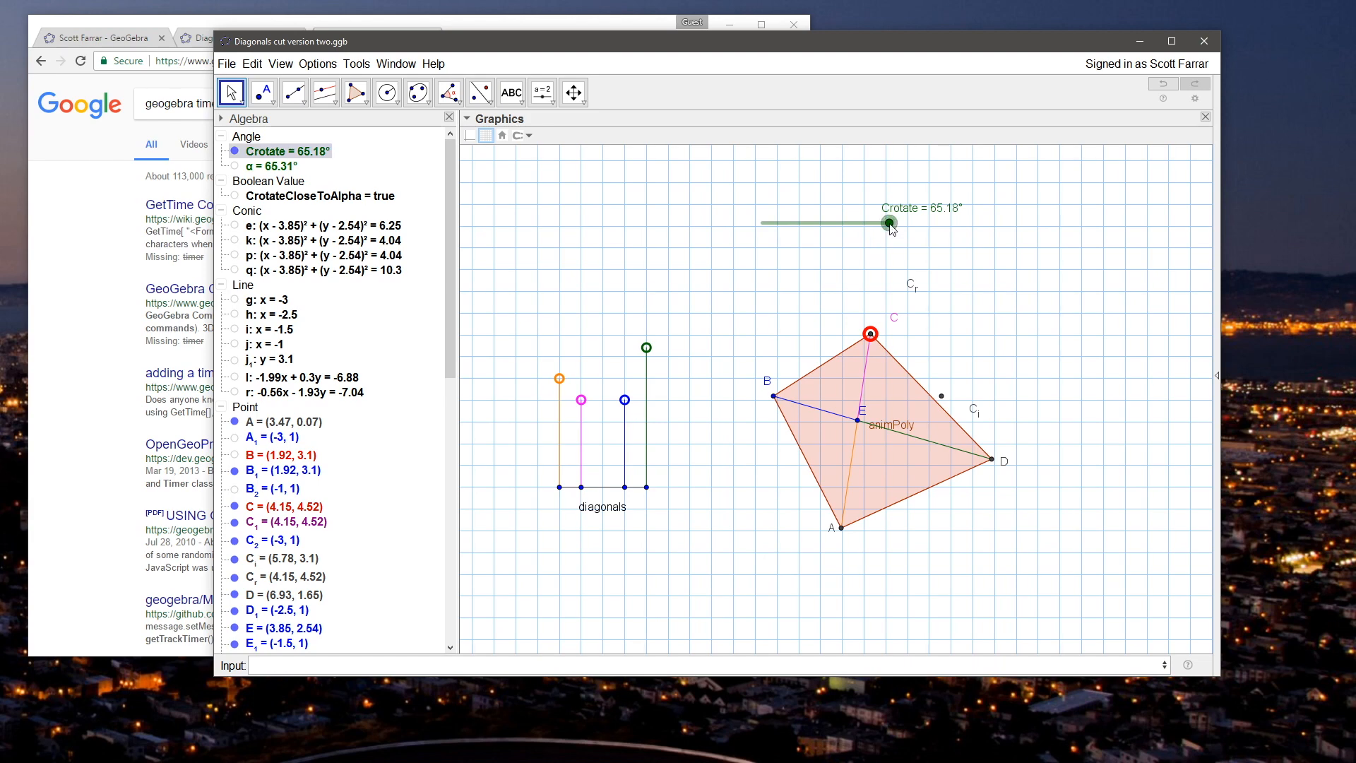
drag(871, 334, 925, 360)
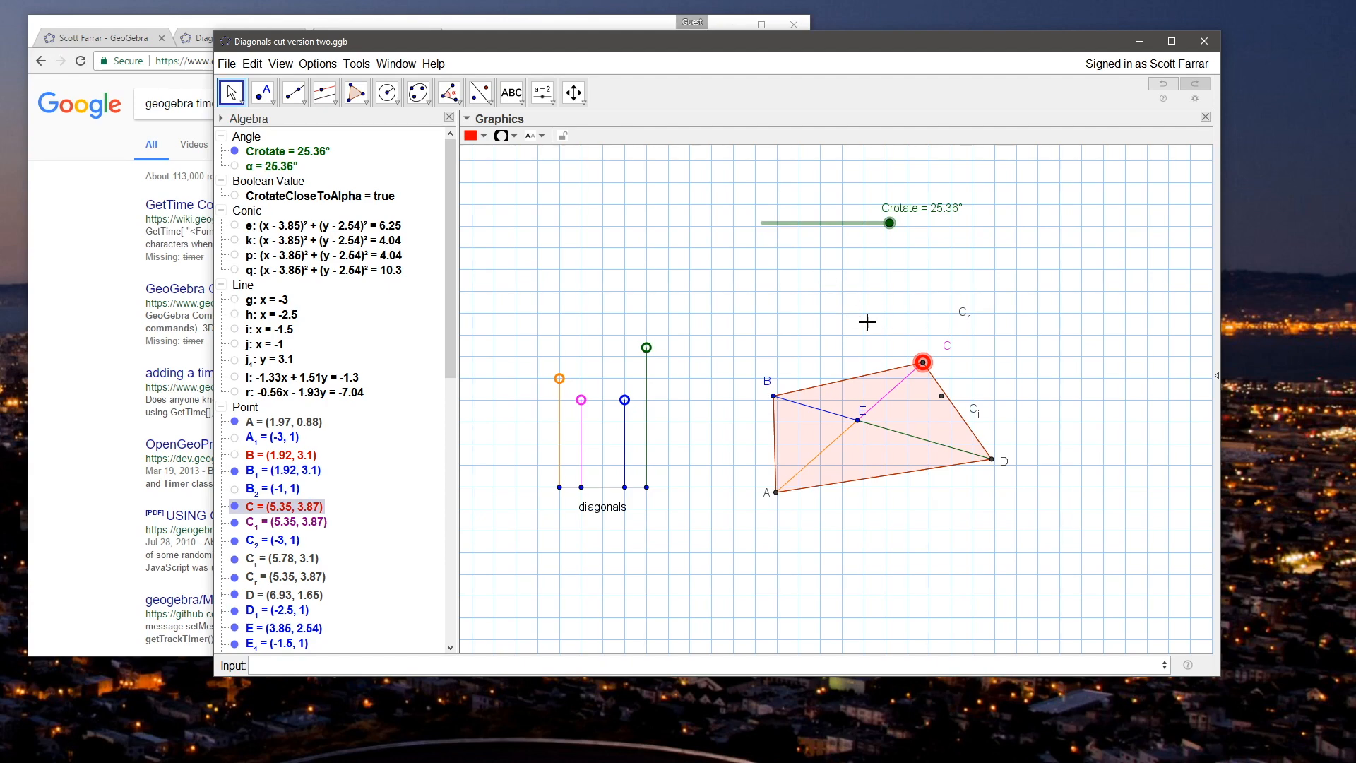
Step: Save the file and move point C to (5.02, 4.17)
click(226, 63)
click(244, 170)
click(550, 257)
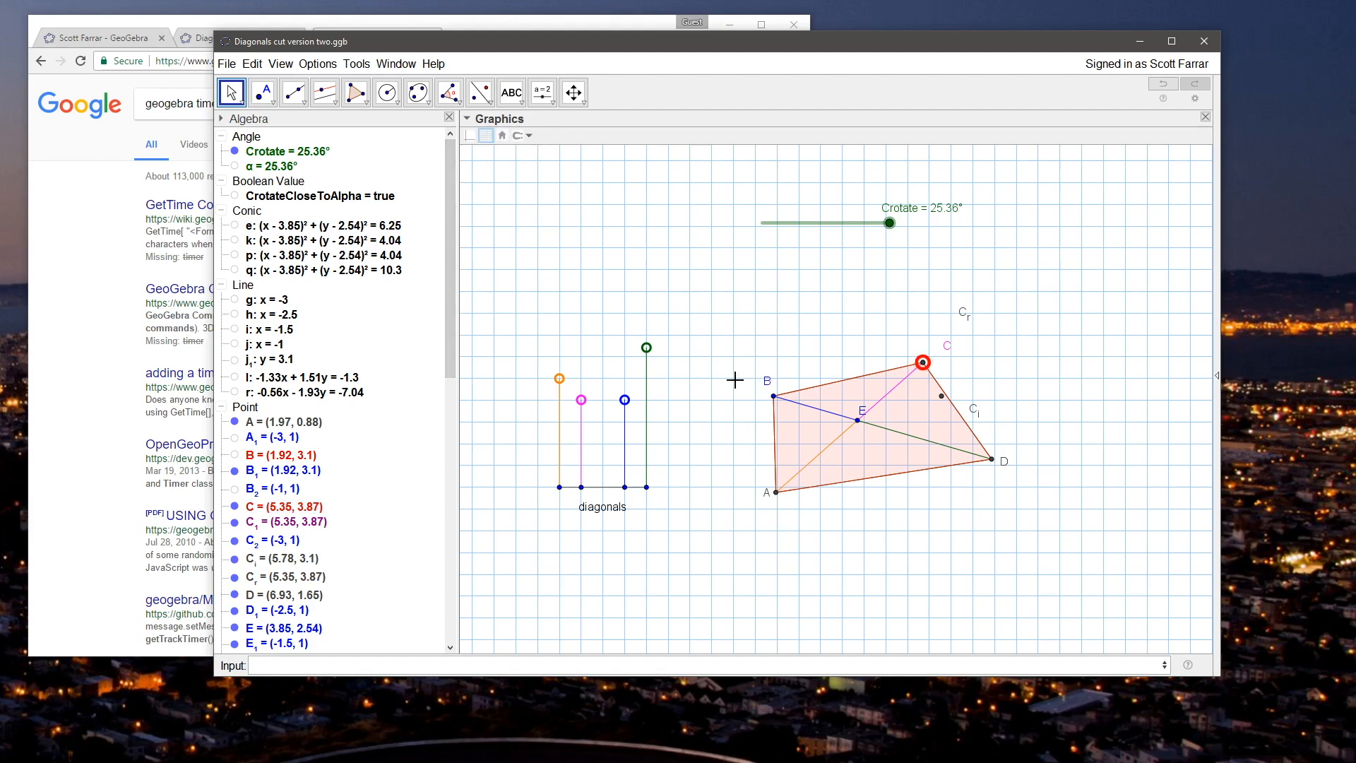
mouse_move(922, 362)
mouse_down()
mouse_move(939, 385)
mouse_move(898, 343)
mouse_move(945, 401)
mouse_move(898, 357)
mouse_move(916, 348)
mouse_up()
click(800, 326)
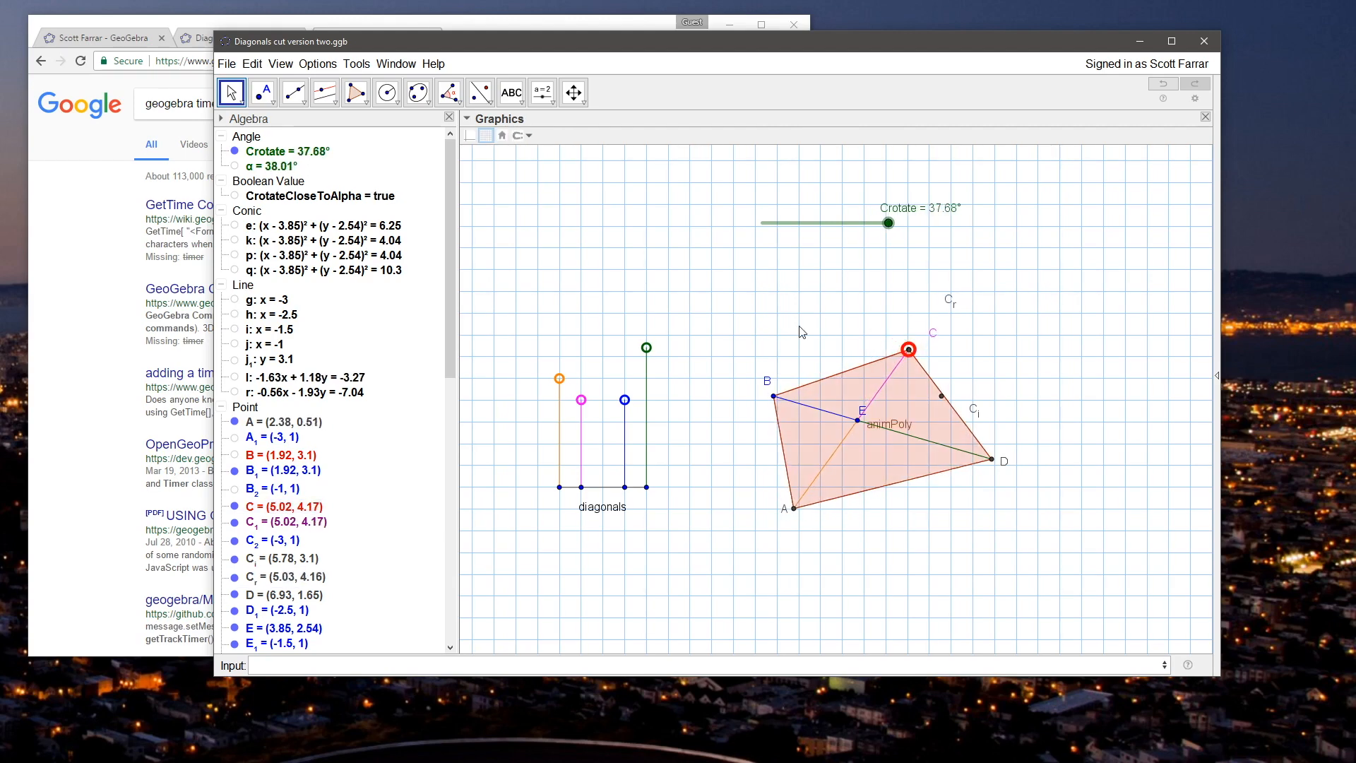
Step: Begin a Rotate command in the form that takes an object, an angle and an axis of rotation
drag(446, 344, 469, 605)
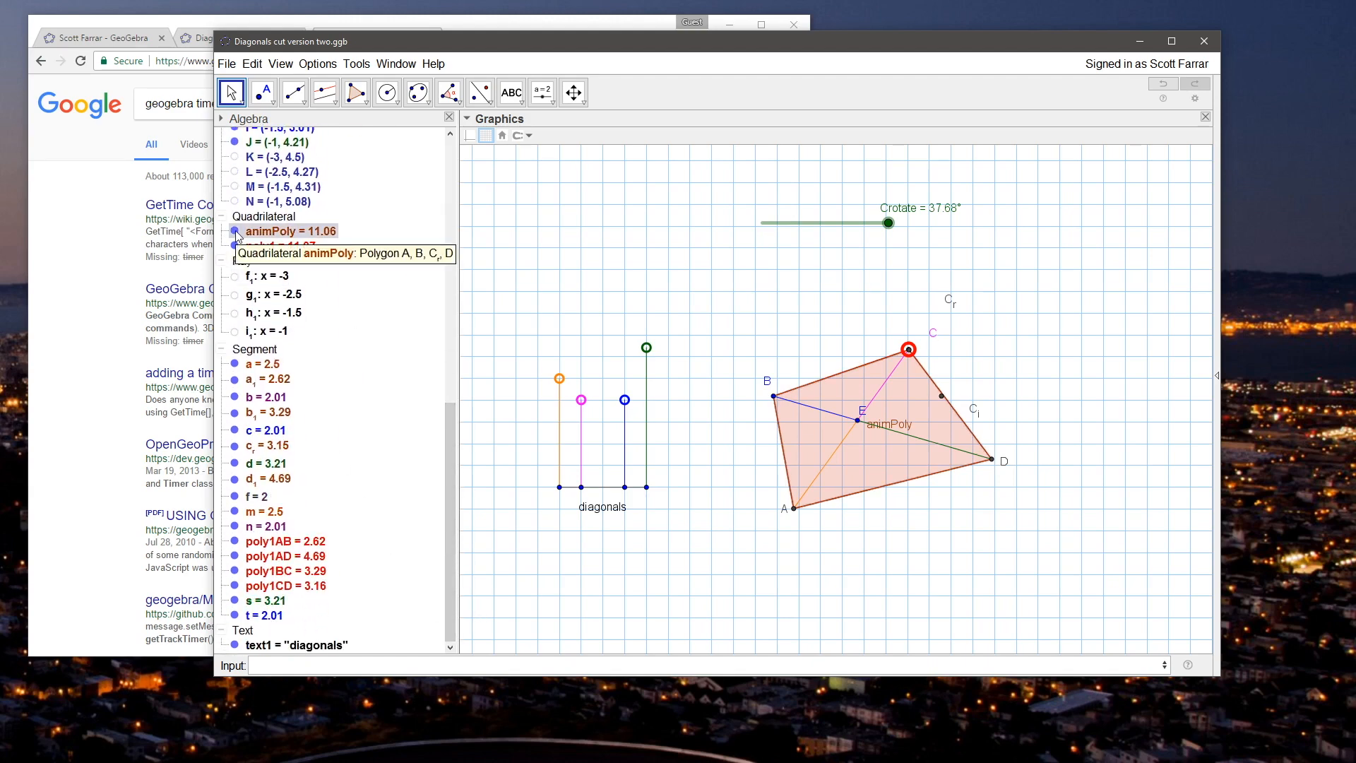
click(476, 670)
text(ro)
key(BackSpace)
key(BackSpace)
text(rot)
key(Down)
key(Down)
key(Return)
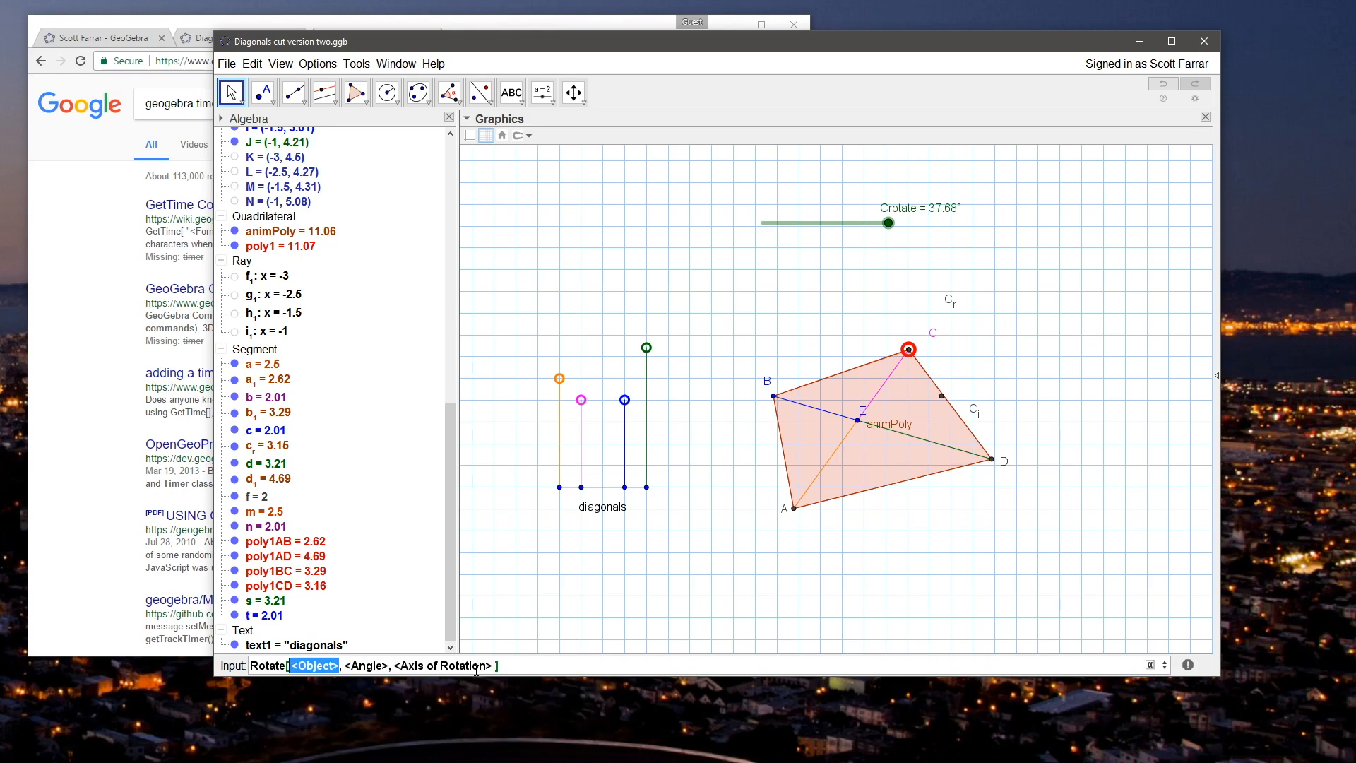
Step: Complete the command as Rotate[A, Crotate, E] to create a rotated copy of point A about E
text(A)
key(Tab)
text(alp)
key(BackSpace)
key(BackSpace)
key(BackSpace)
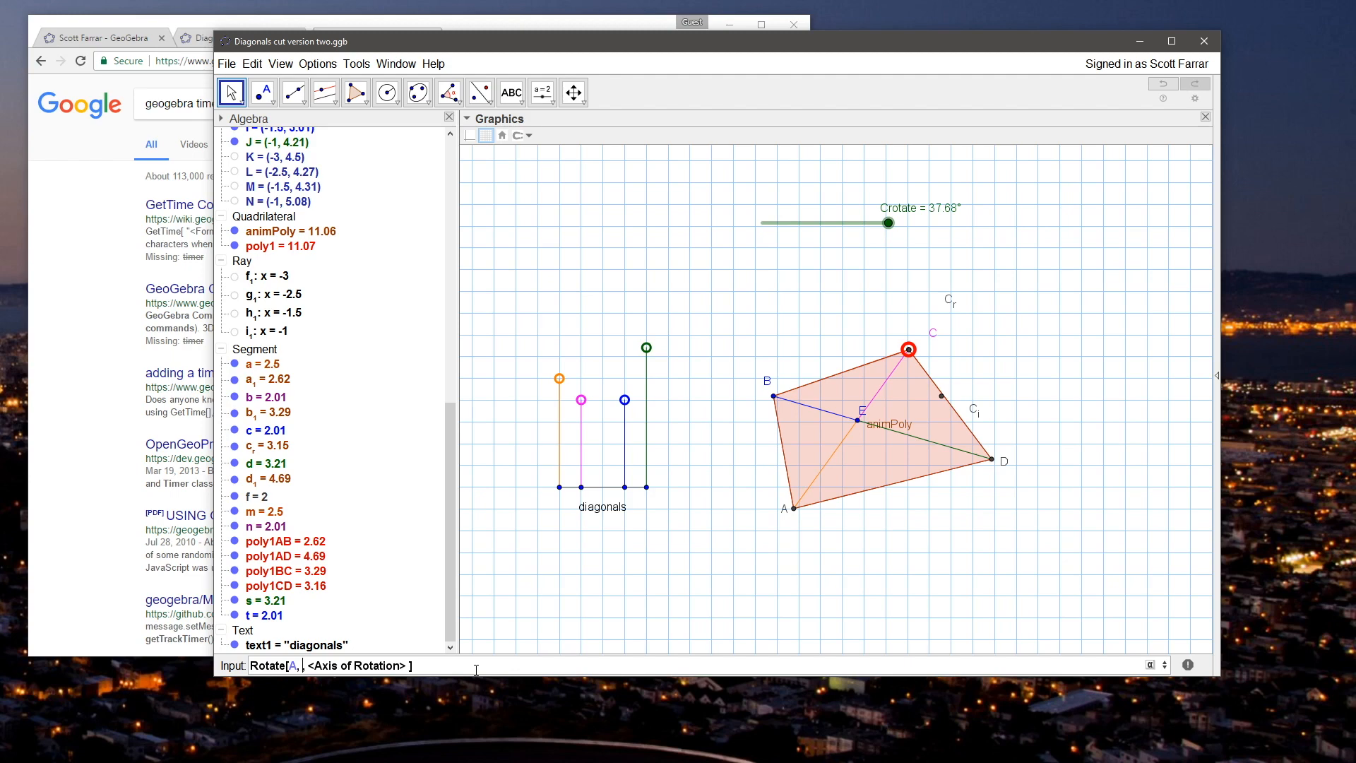
click(1149, 664)
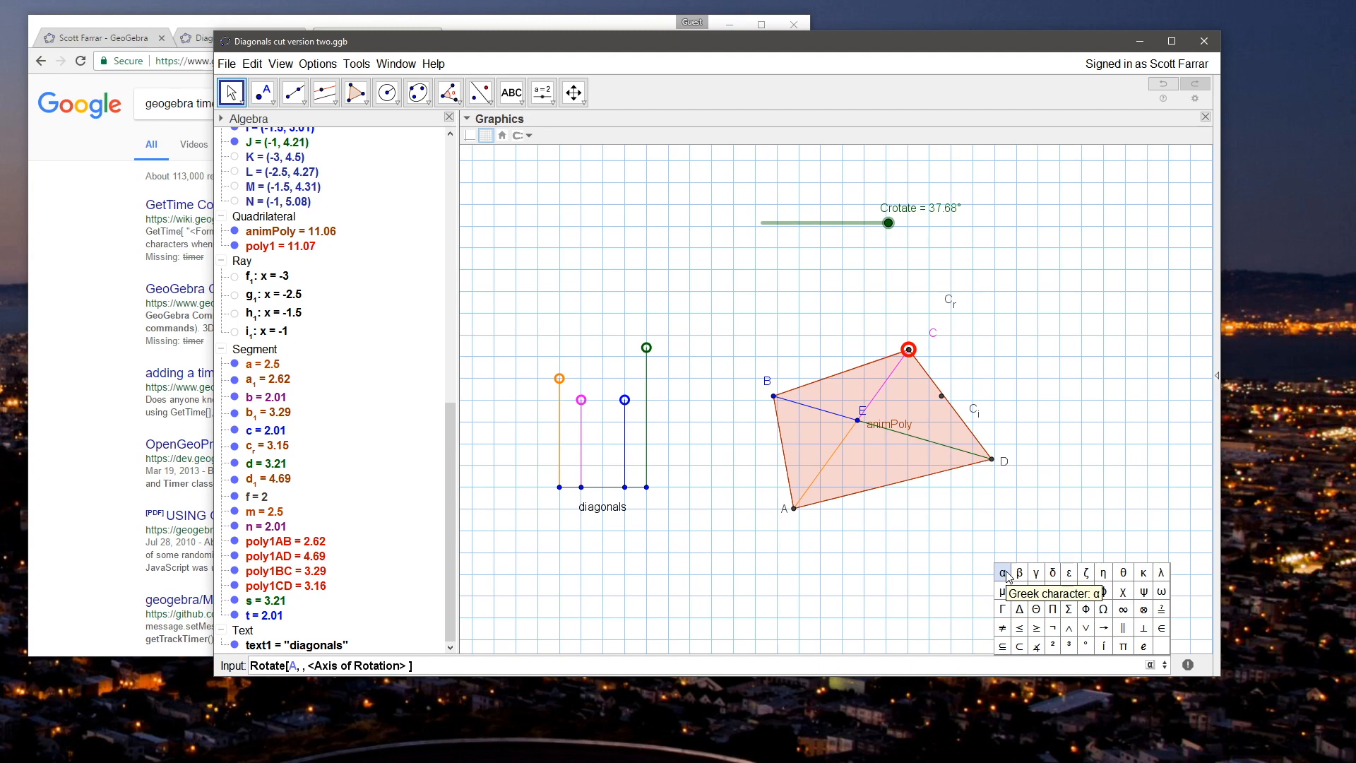
click(302, 665)
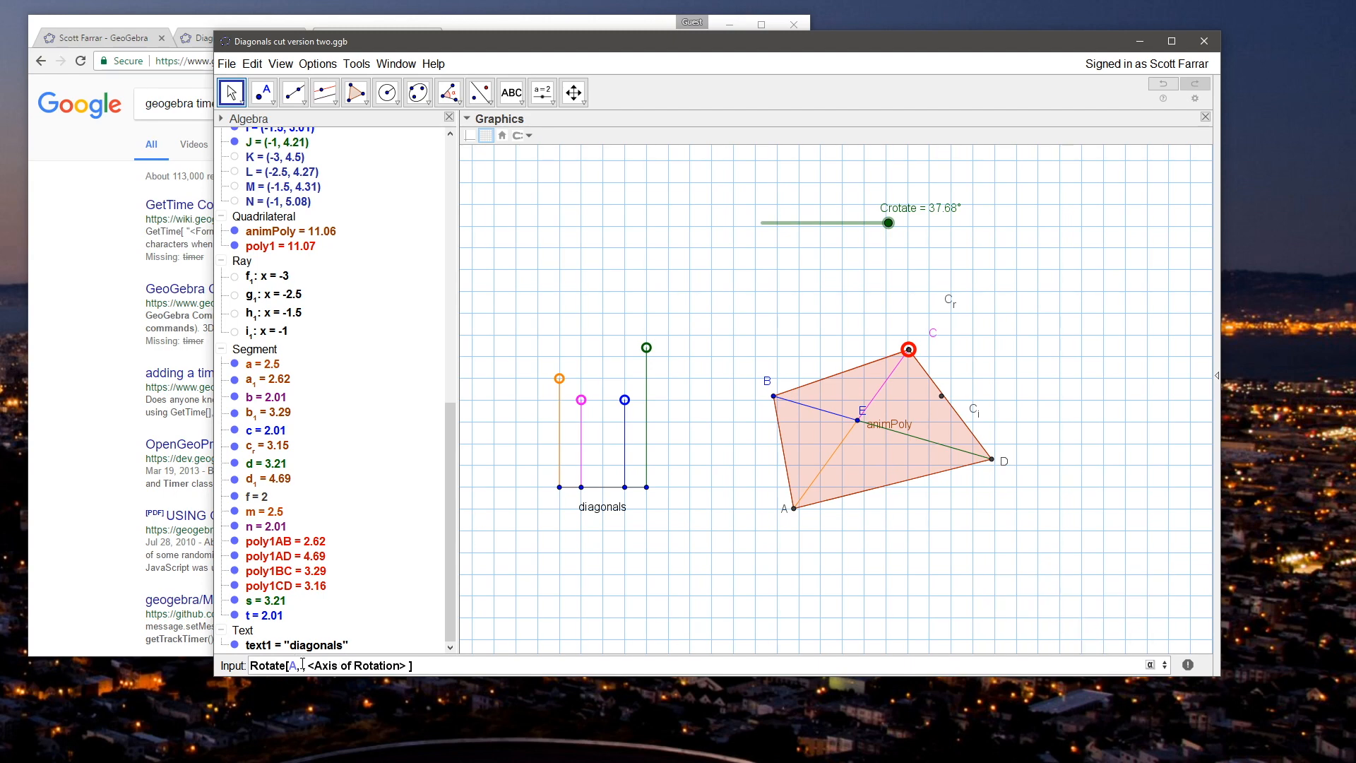
text(C)
text(rotate)
key(Tab)
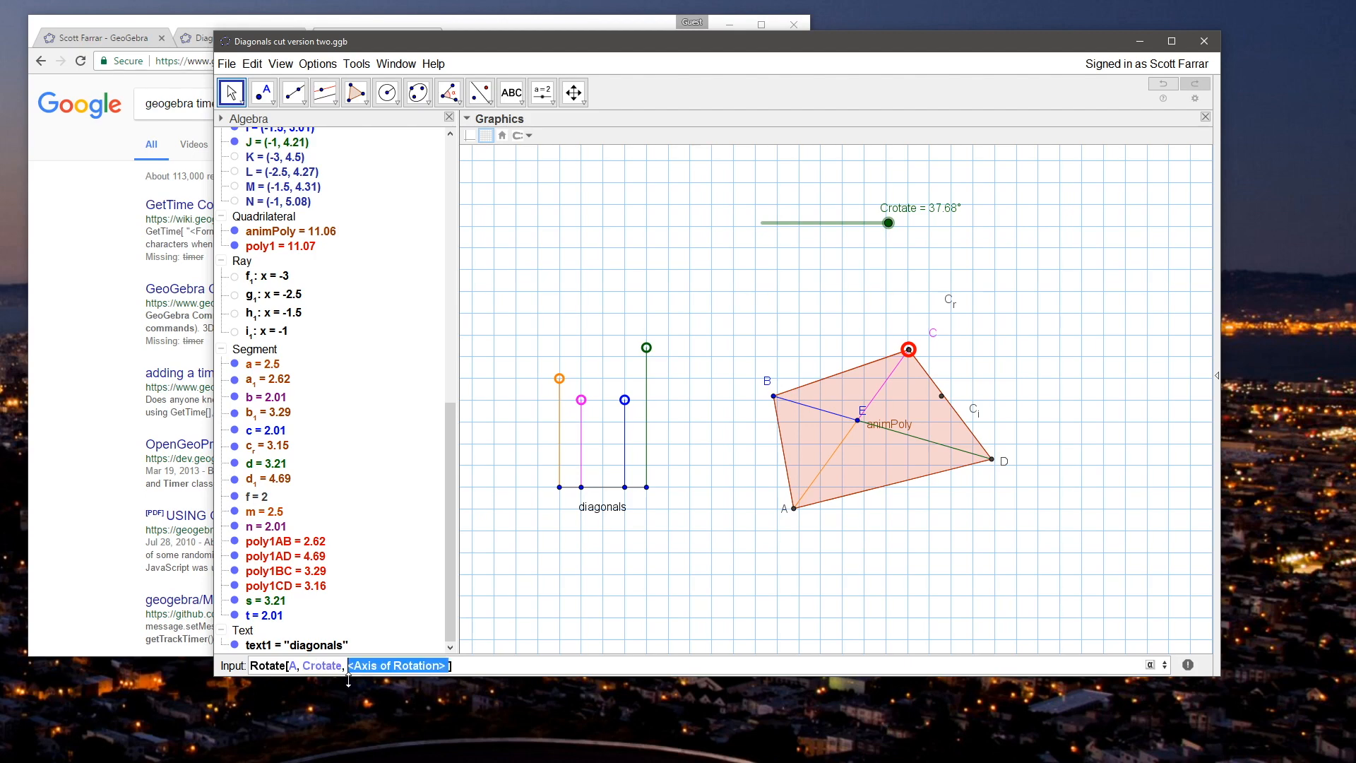
key(BackSpace)
key(Return)
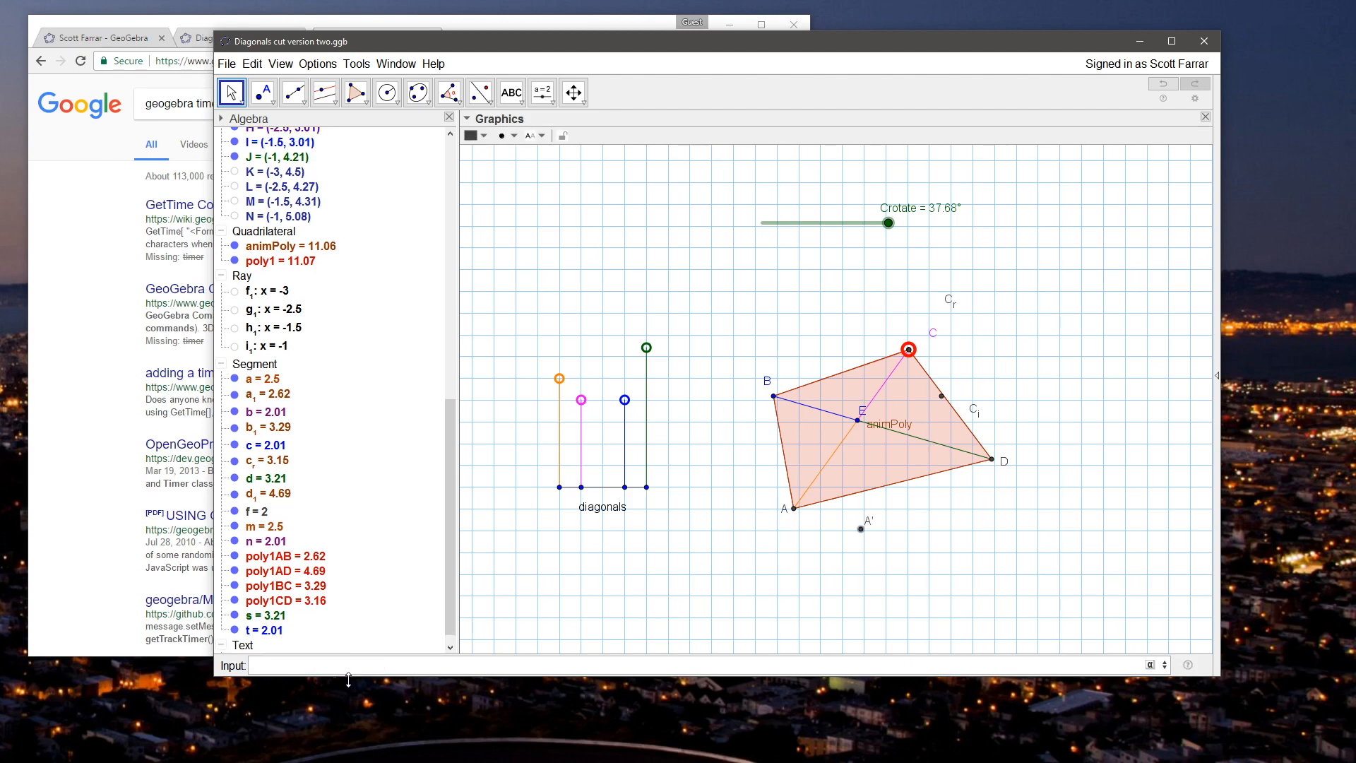
Step: Test the rotated point A' by moving point C nearer to C_i and setting Crotate to 18°
drag(908, 349, 947, 343)
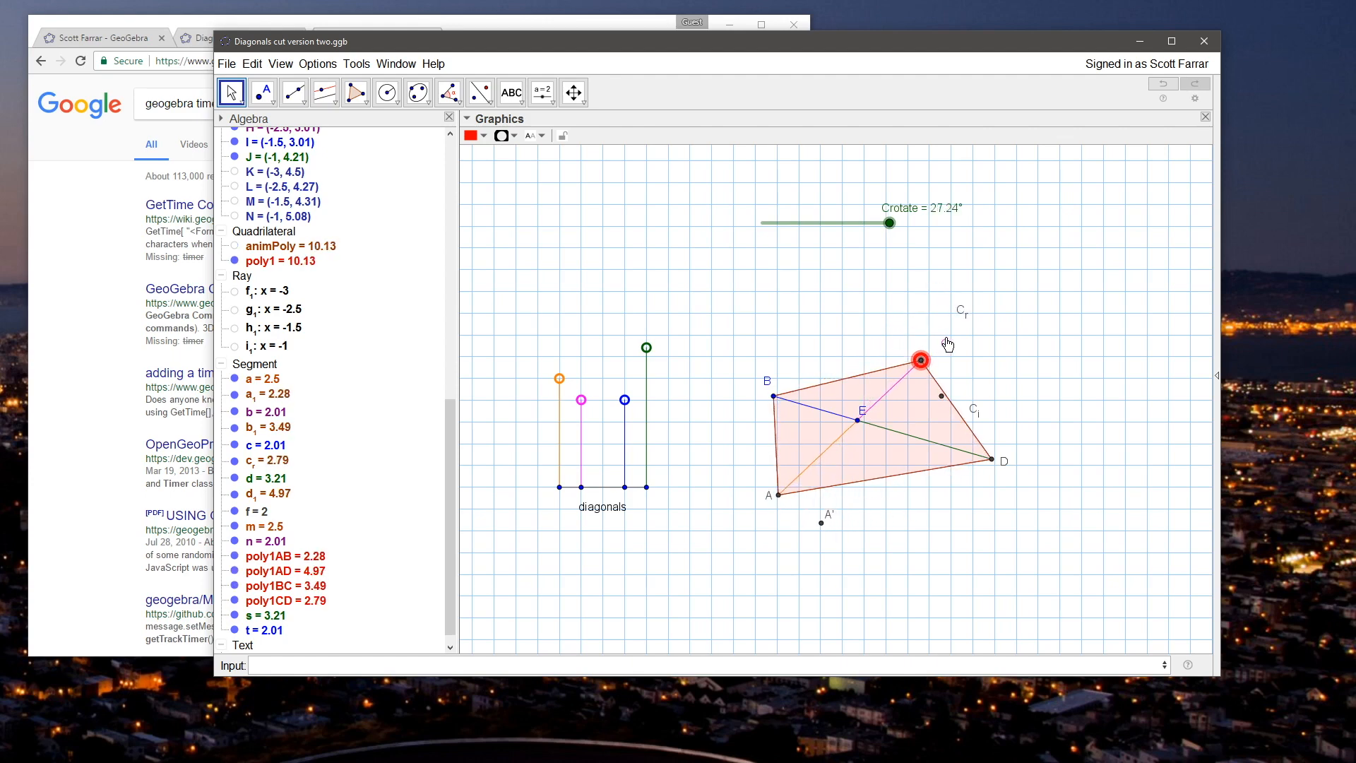
click(887, 333)
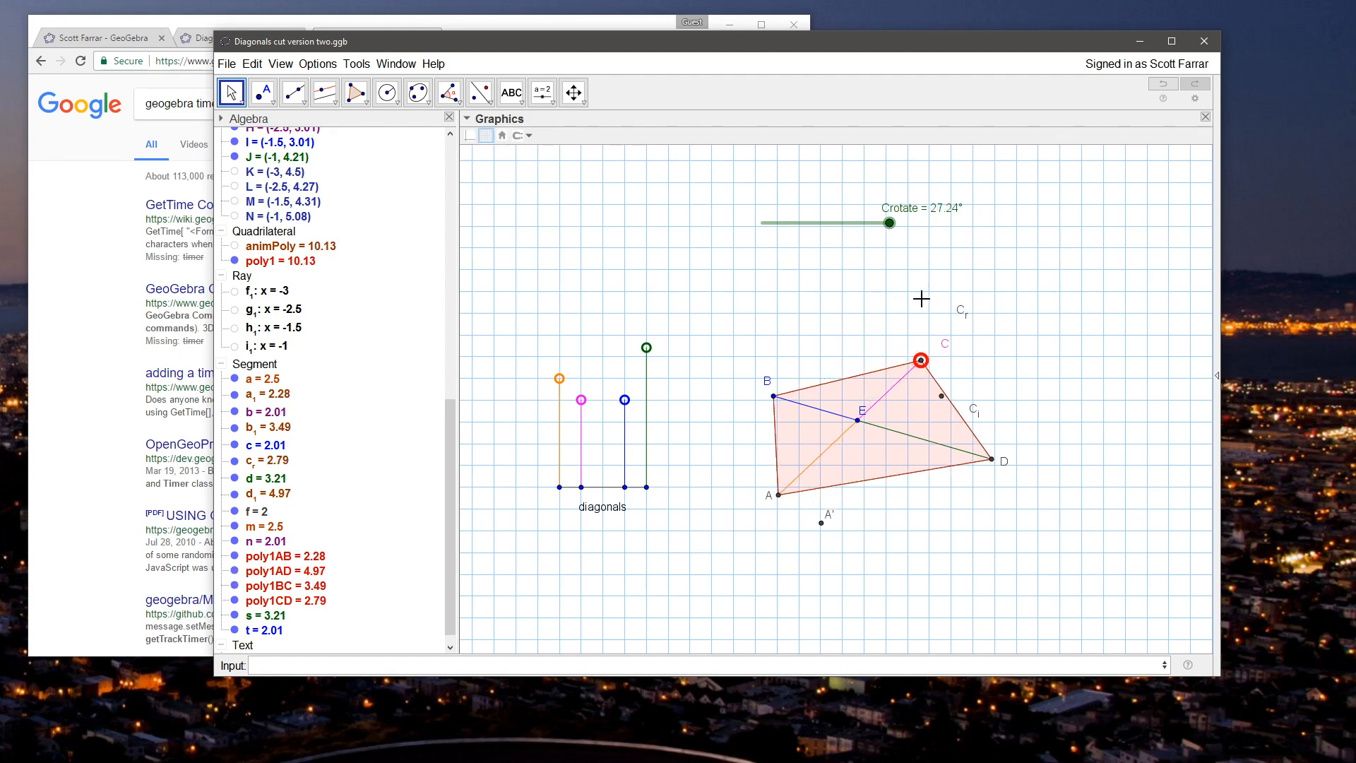
drag(888, 223, 848, 237)
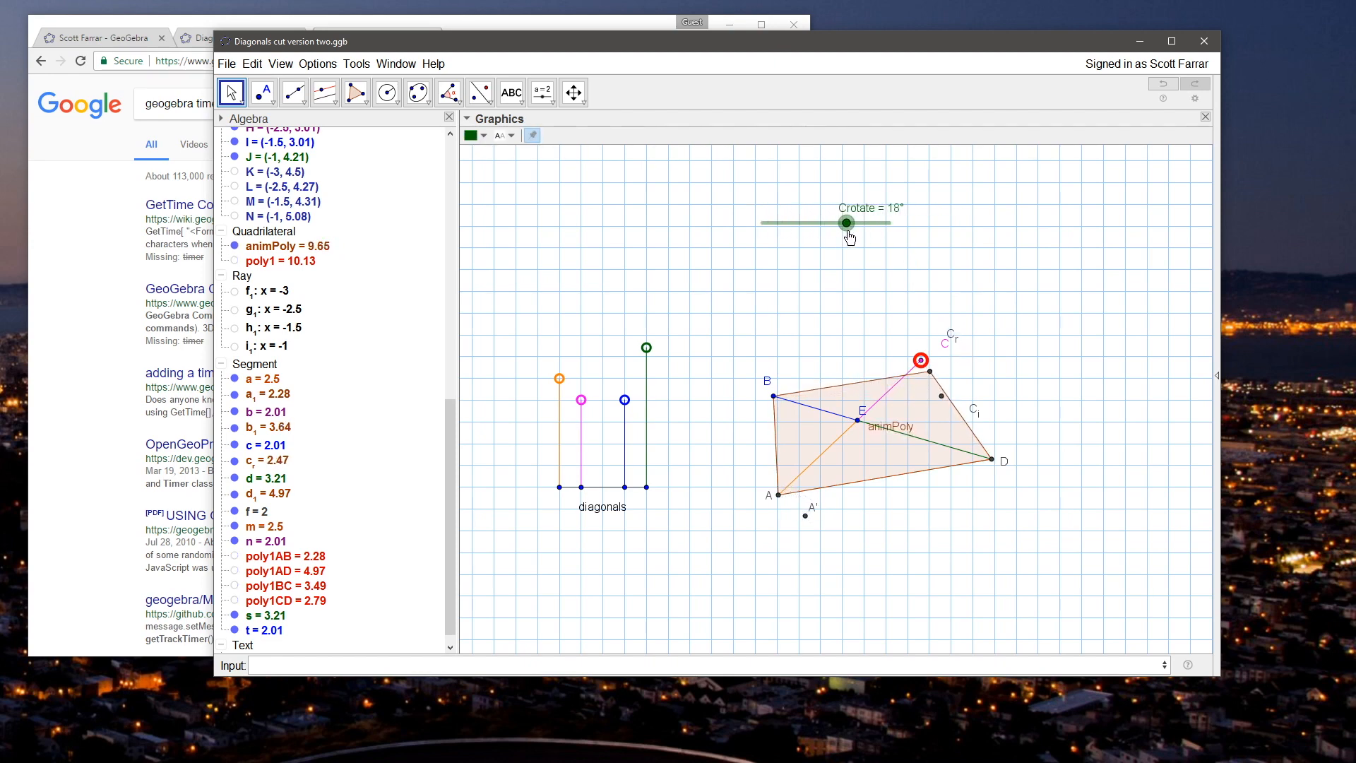
click(748, 439)
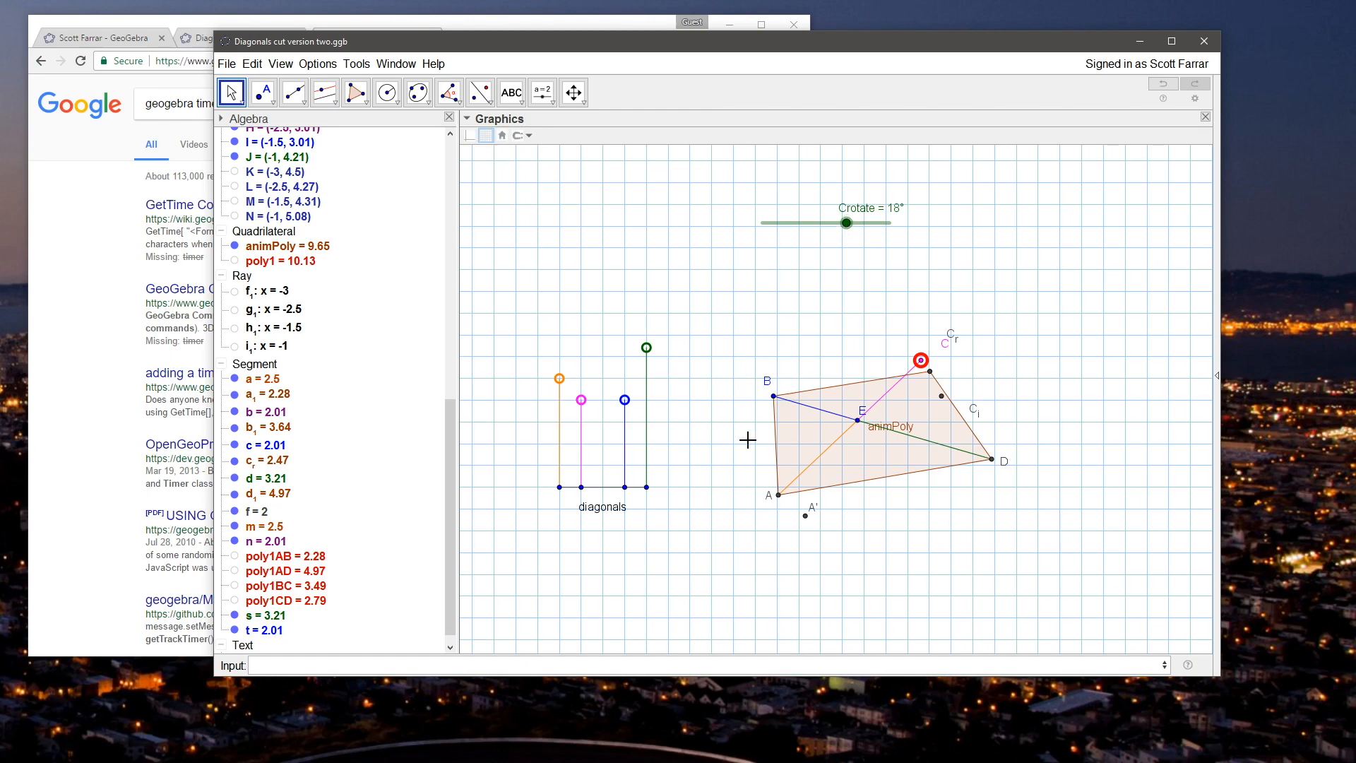
Step: Try redefining point A' as Rotate[A, -Crotate, E]
double_click(805, 517)
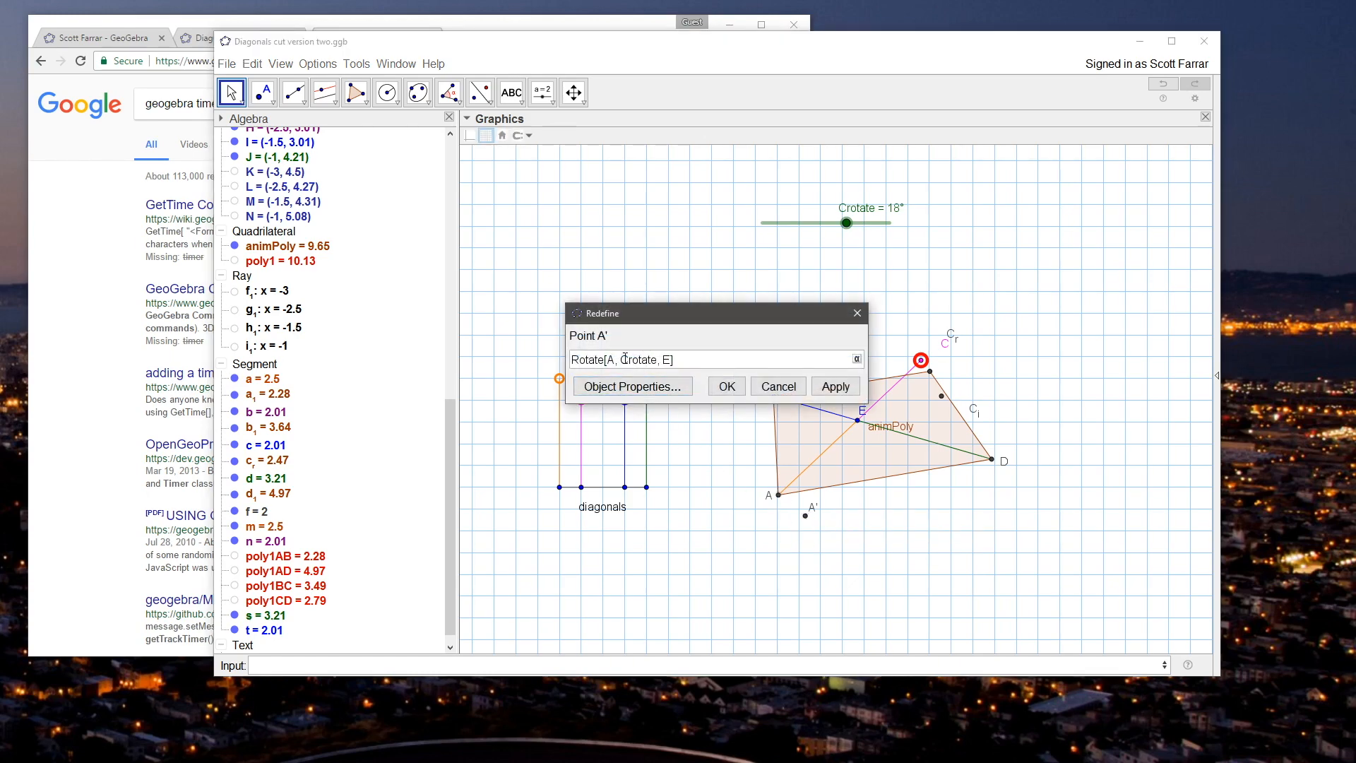
text(-)
key(Return)
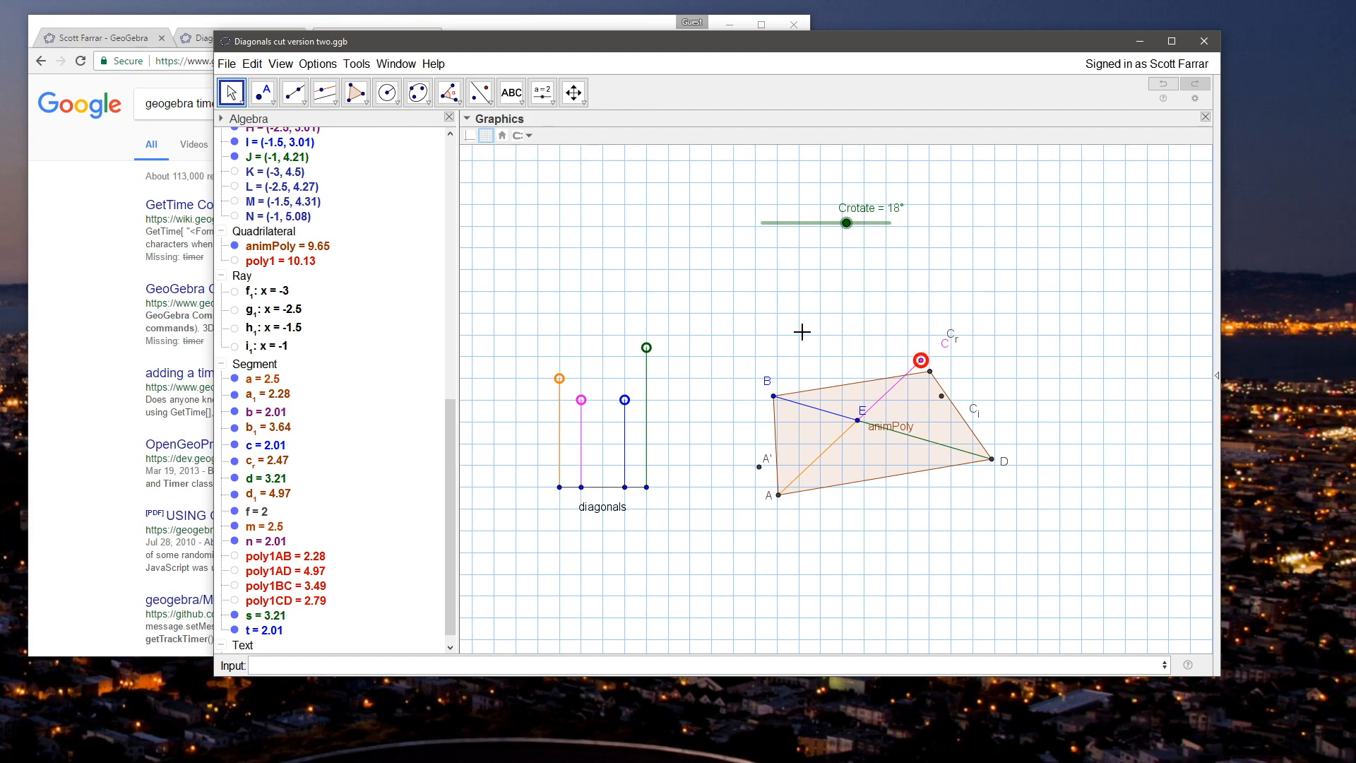
Step: Test the reversed rotation of A' by moving point C farther from C_i and lowering Crotate to 14°
drag(919, 363, 890, 345)
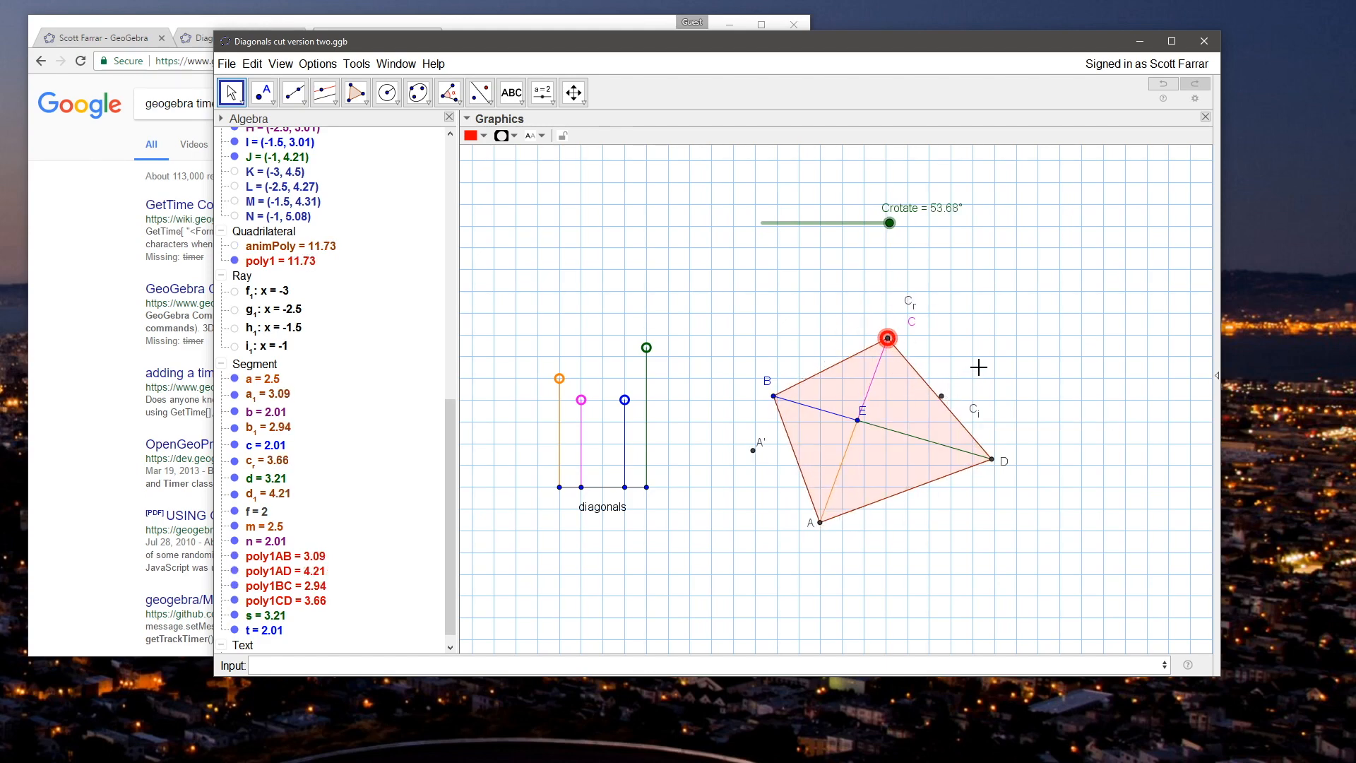
drag(889, 223, 840, 216)
drag(875, 216, 796, 215)
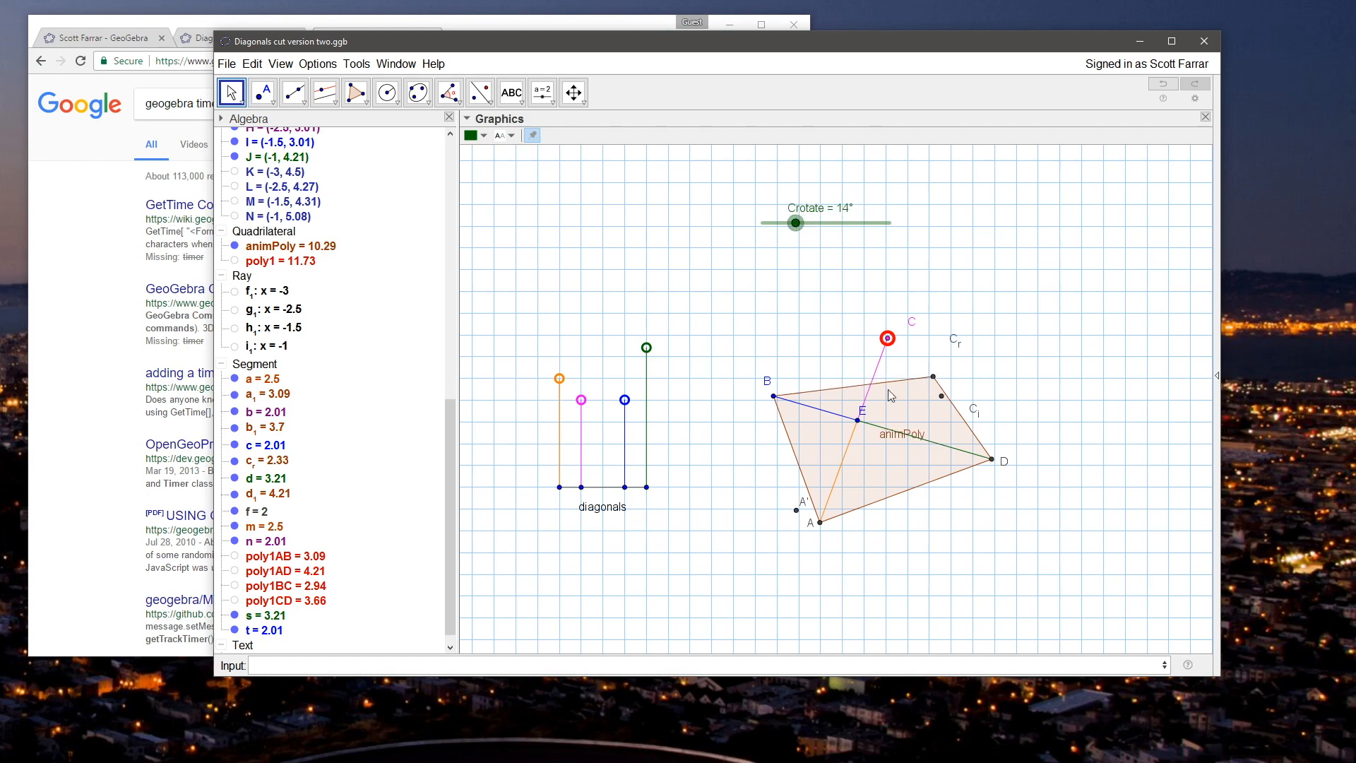
Step: Redefine point A' as Rotate[A, Crotate, E] again and lower Crotate to 0°
double_click(796, 509)
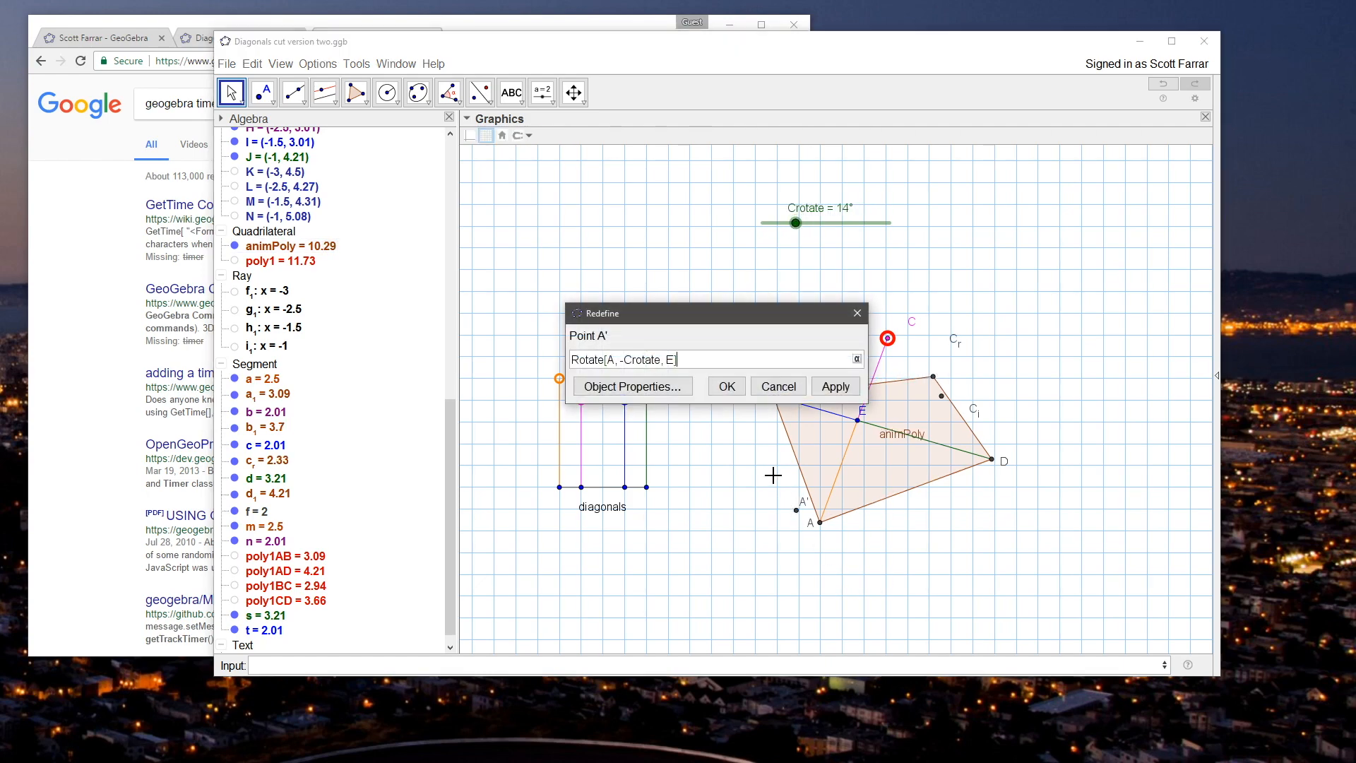
click(635, 360)
key(BackSpace)
key(Return)
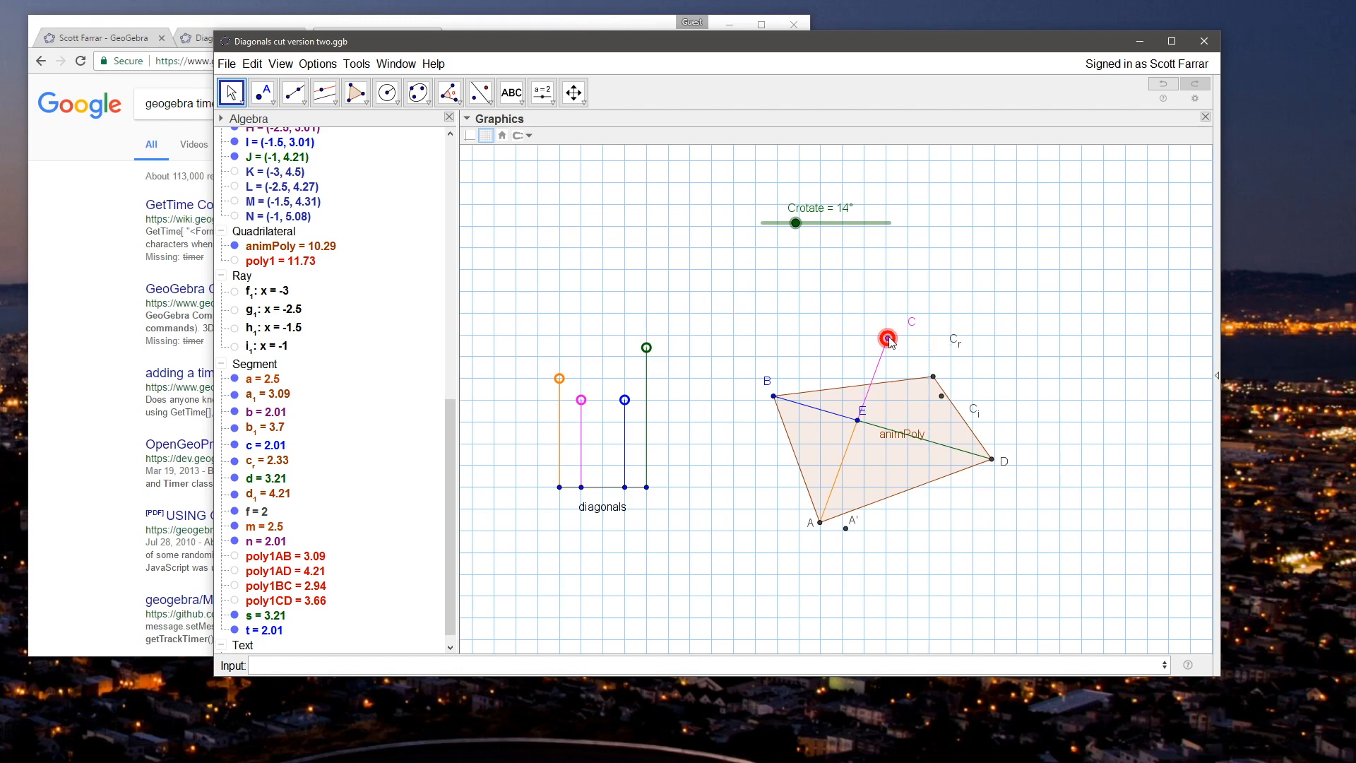
drag(795, 222, 703, 212)
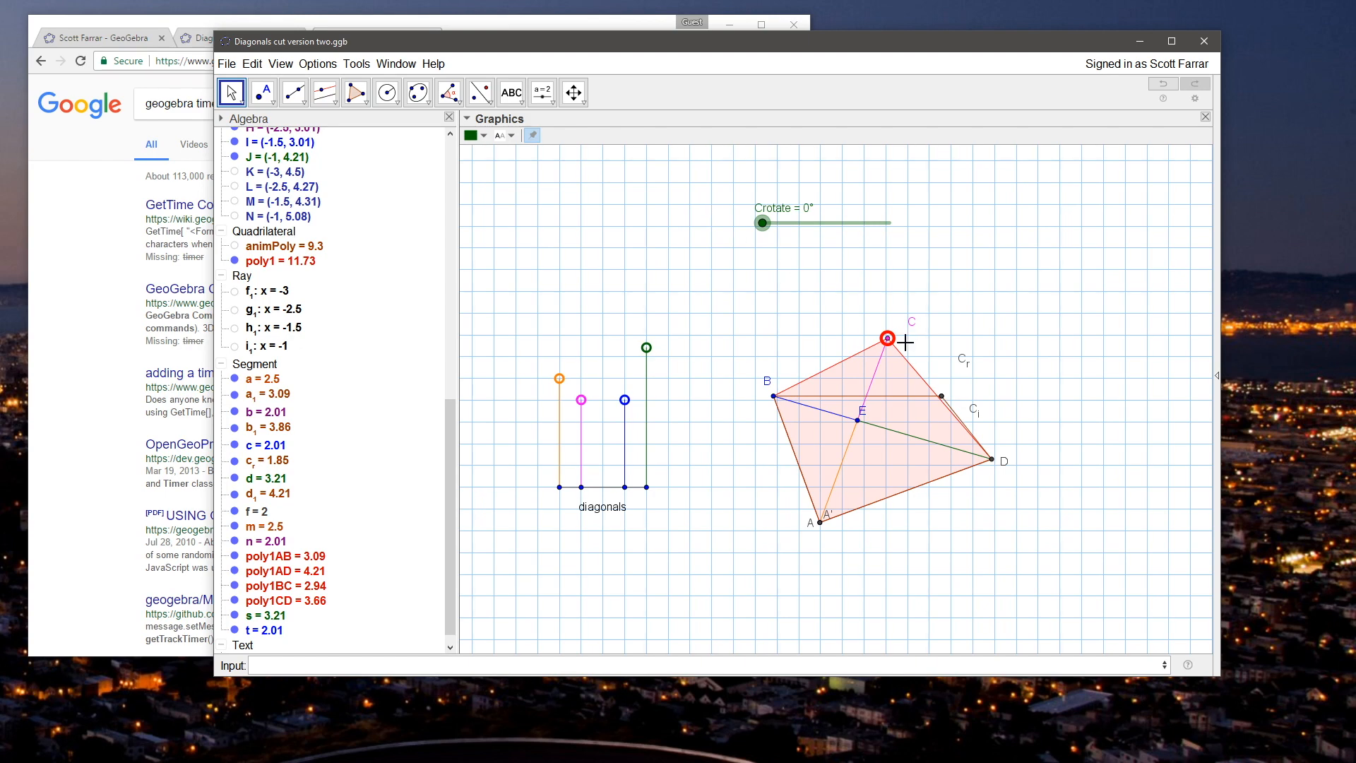
Step: Move point C to (5.35, 3.87) and place the C_i label closer to its point
drag(889, 350, 936, 352)
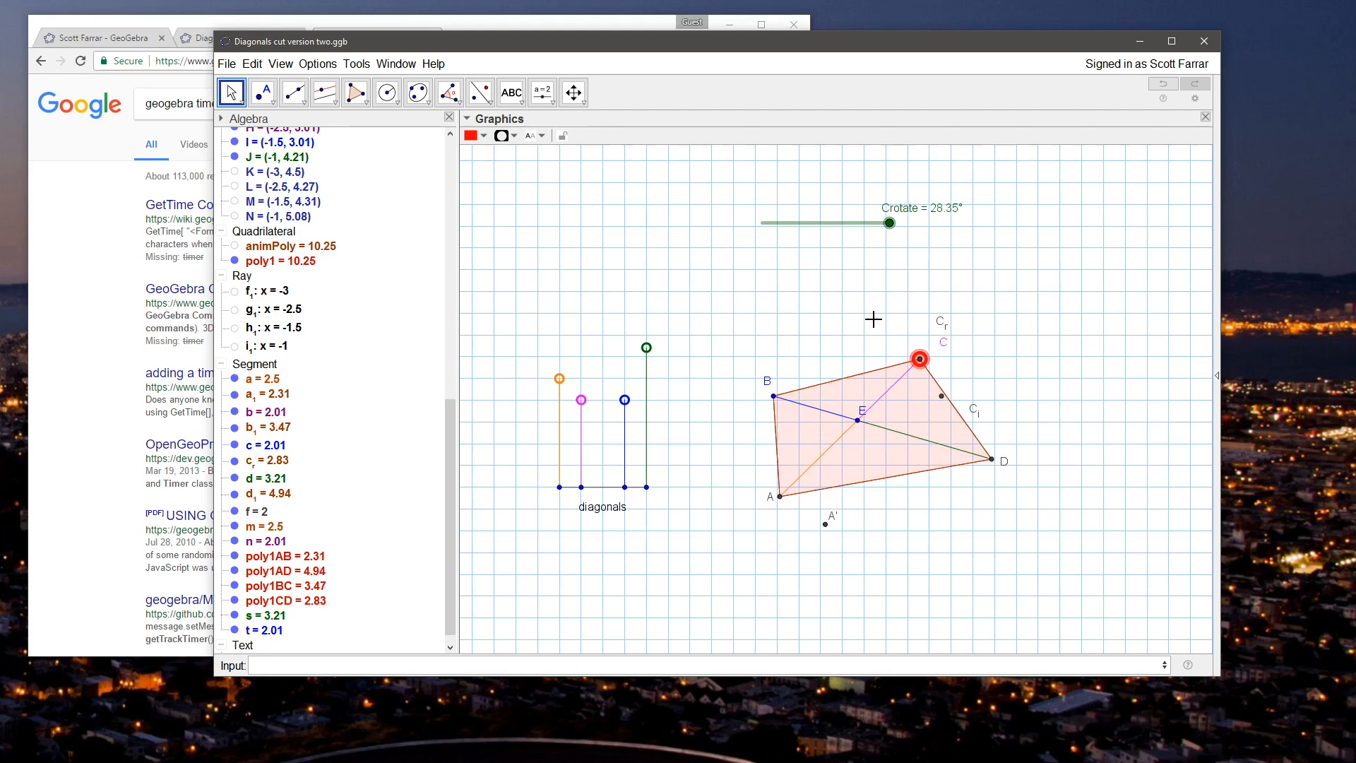
mouse_move(923, 365)
mouse_down()
mouse_move(898, 363)
mouse_move(932, 362)
mouse_up()
mouse_move(974, 414)
mouse_down()
mouse_move(955, 390)
mouse_move(959, 403)
mouse_up()
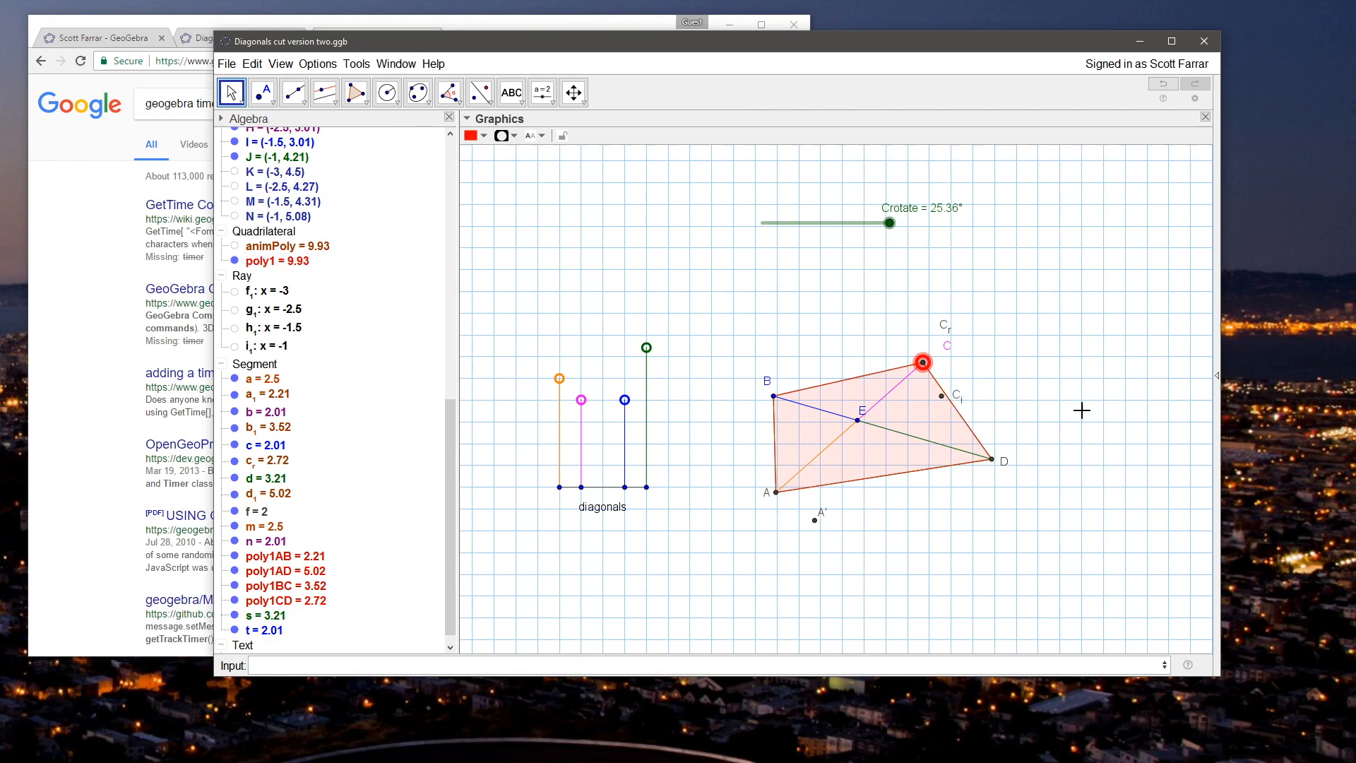
click(1038, 391)
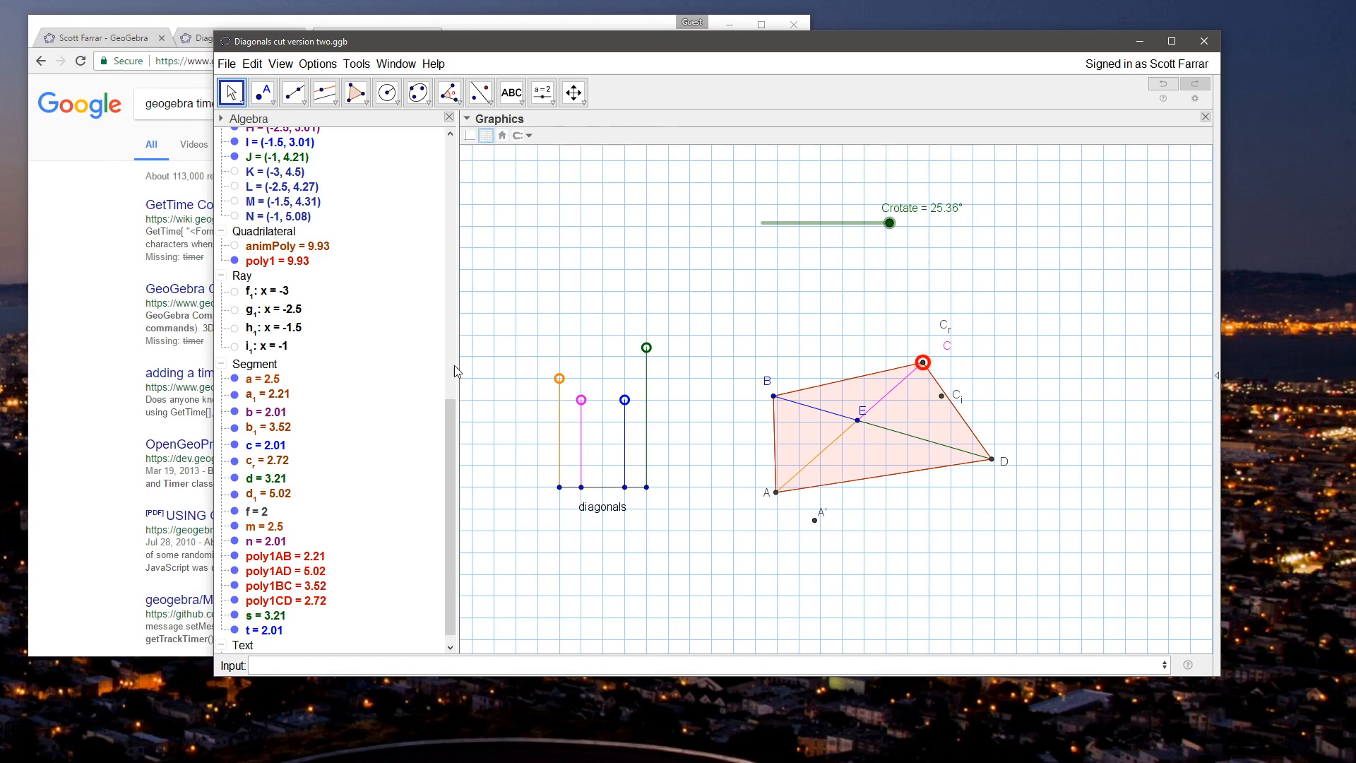
Step: Show the hidden circle p around E and the angle α
drag(445, 395, 446, 149)
click(234, 254)
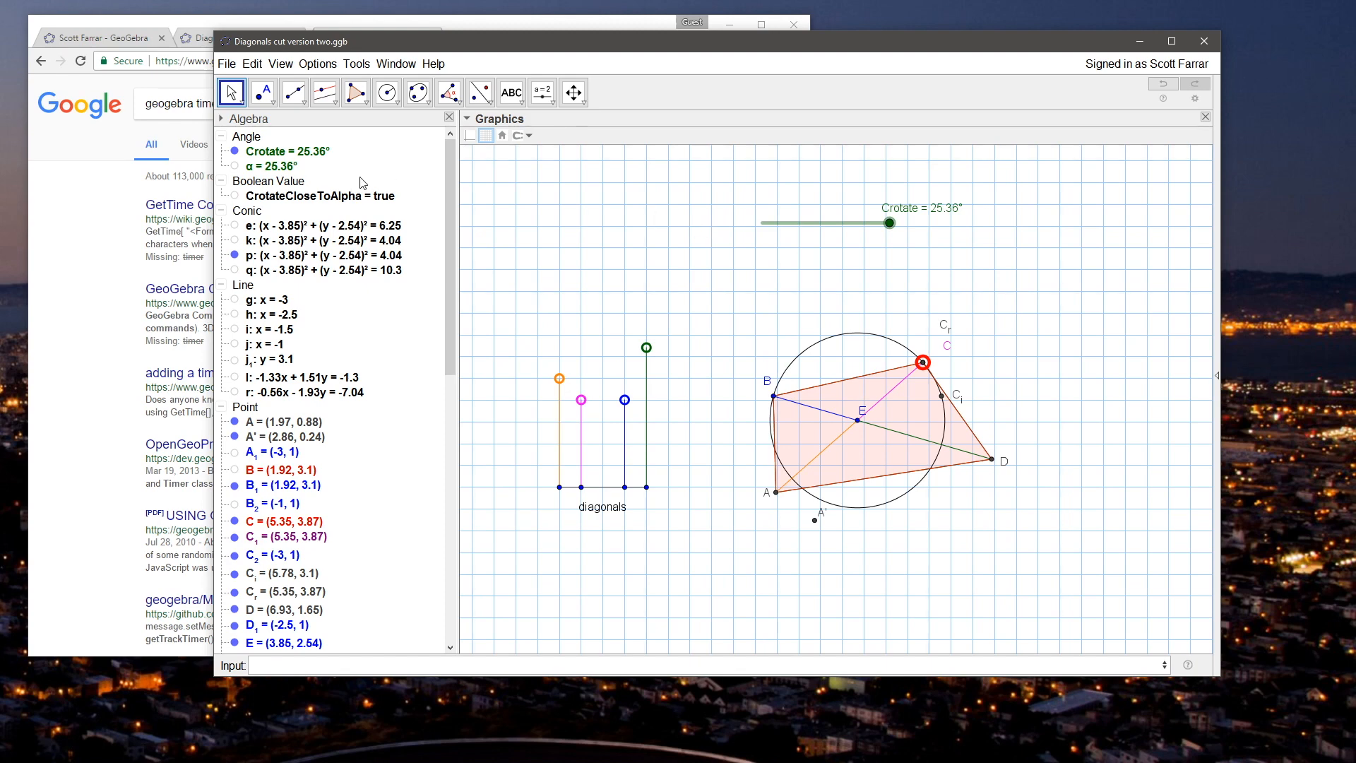
click(235, 166)
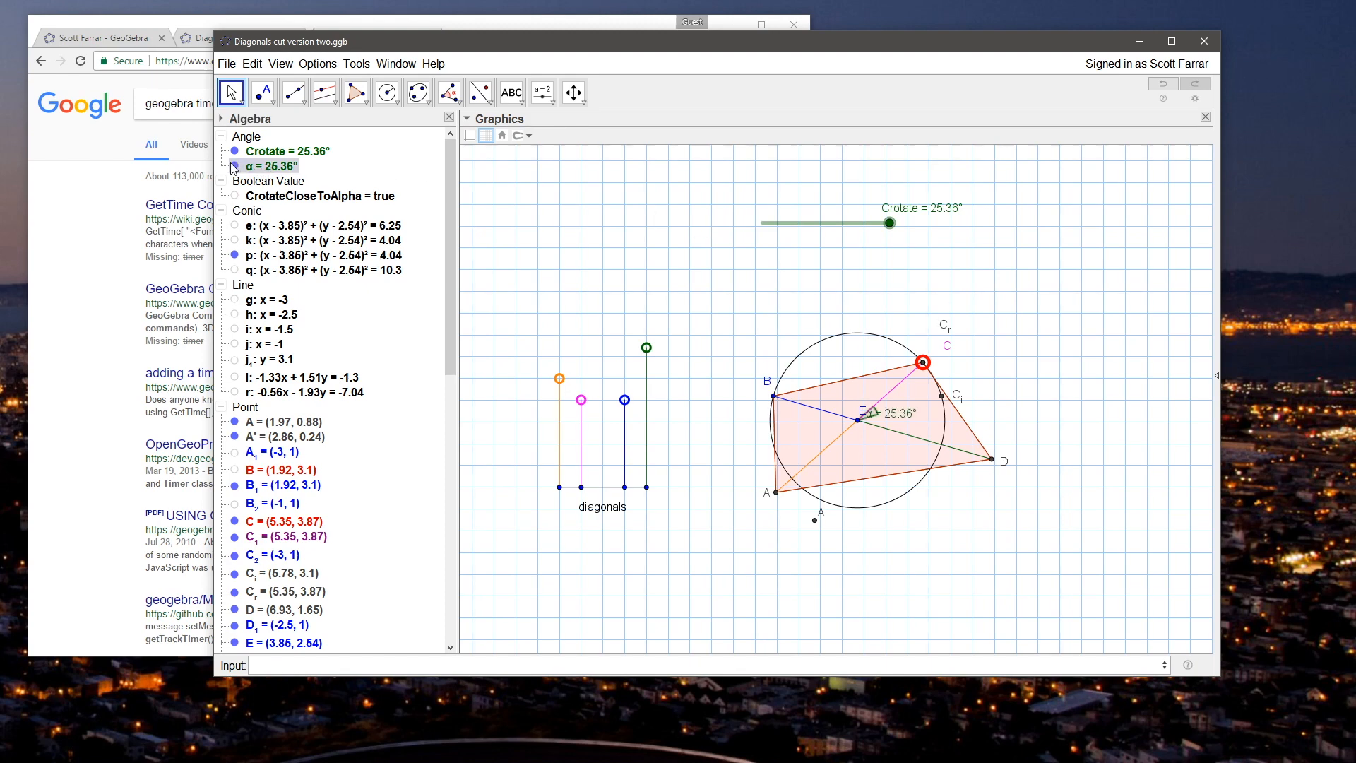
Step: Lower Crotate to 0° and raise it to 14° to compare the motion of C_r and A'
drag(889, 222, 762, 223)
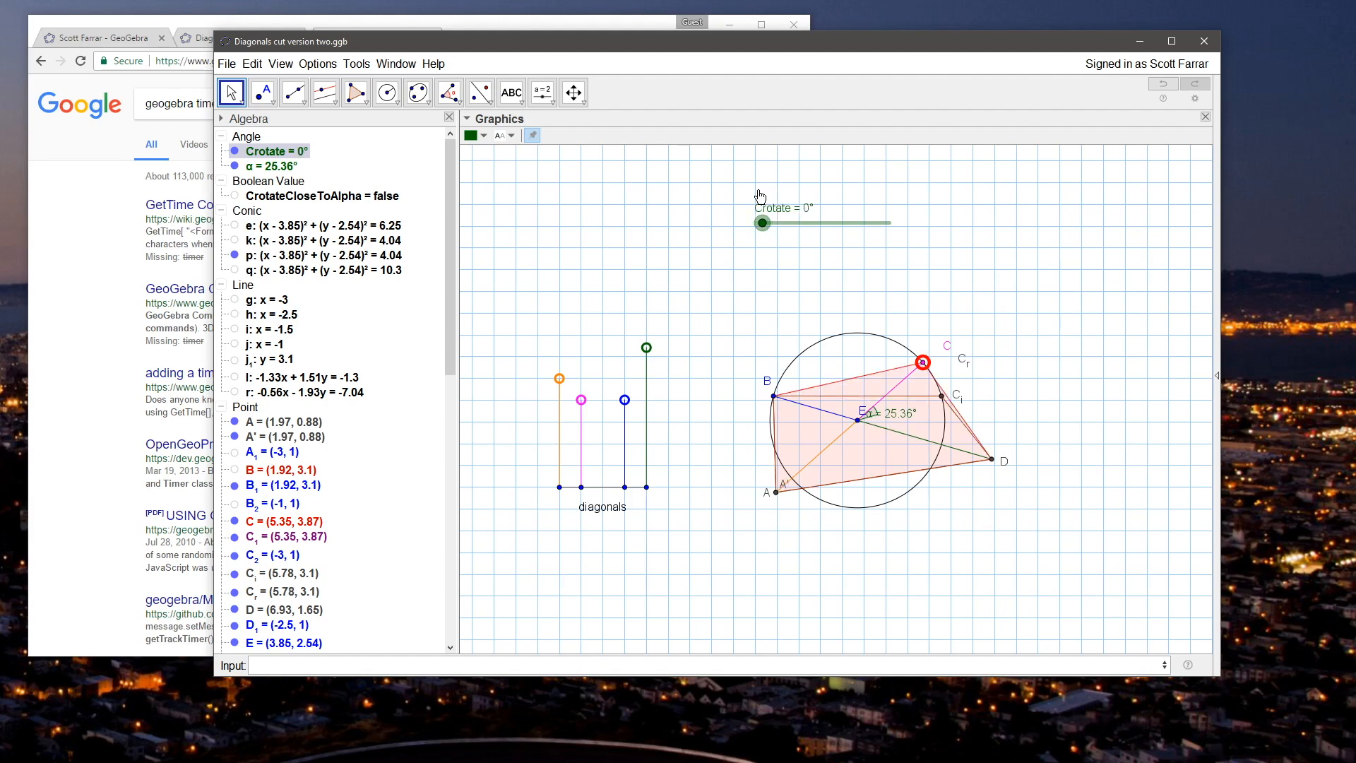
drag(763, 222, 838, 235)
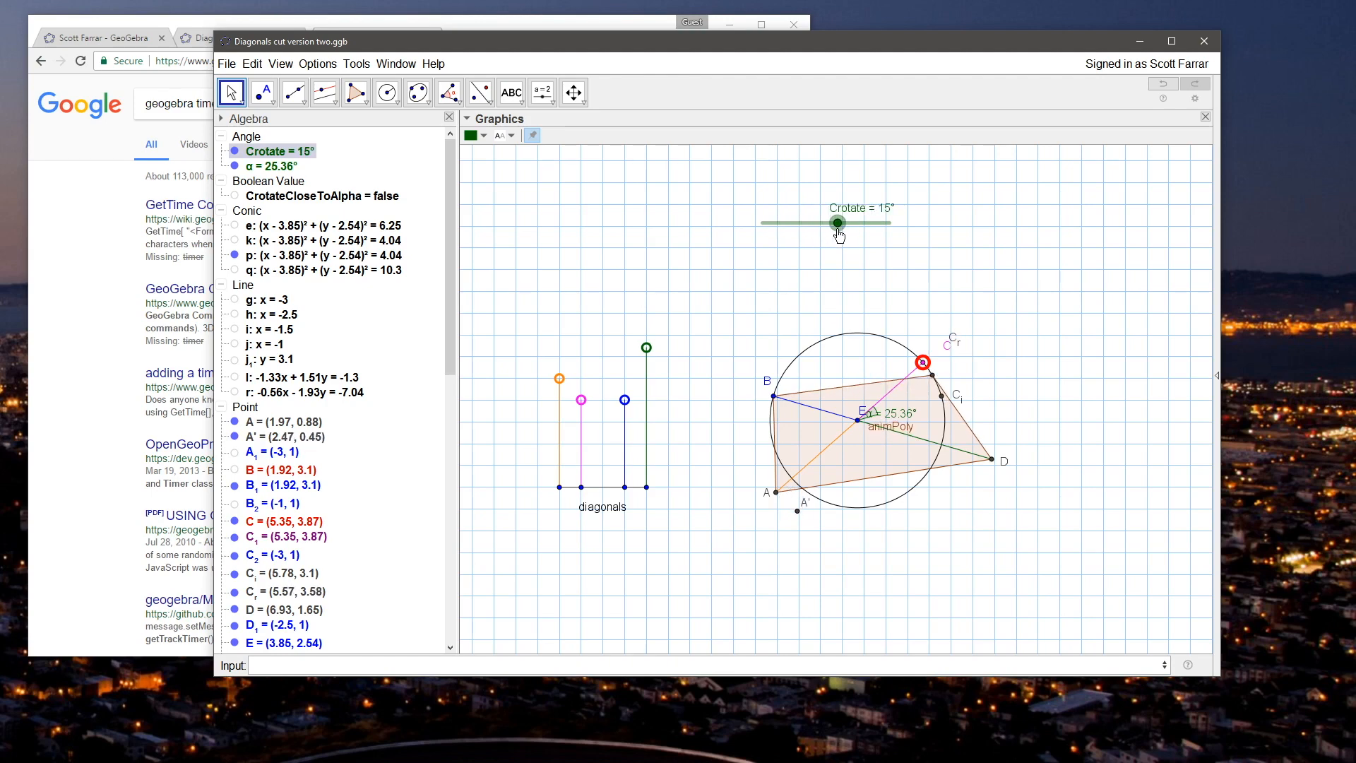
mouse_move(839, 235)
mouse_down()
mouse_move(856, 235)
mouse_move(805, 235)
mouse_move(833, 223)
mouse_up()
click(684, 317)
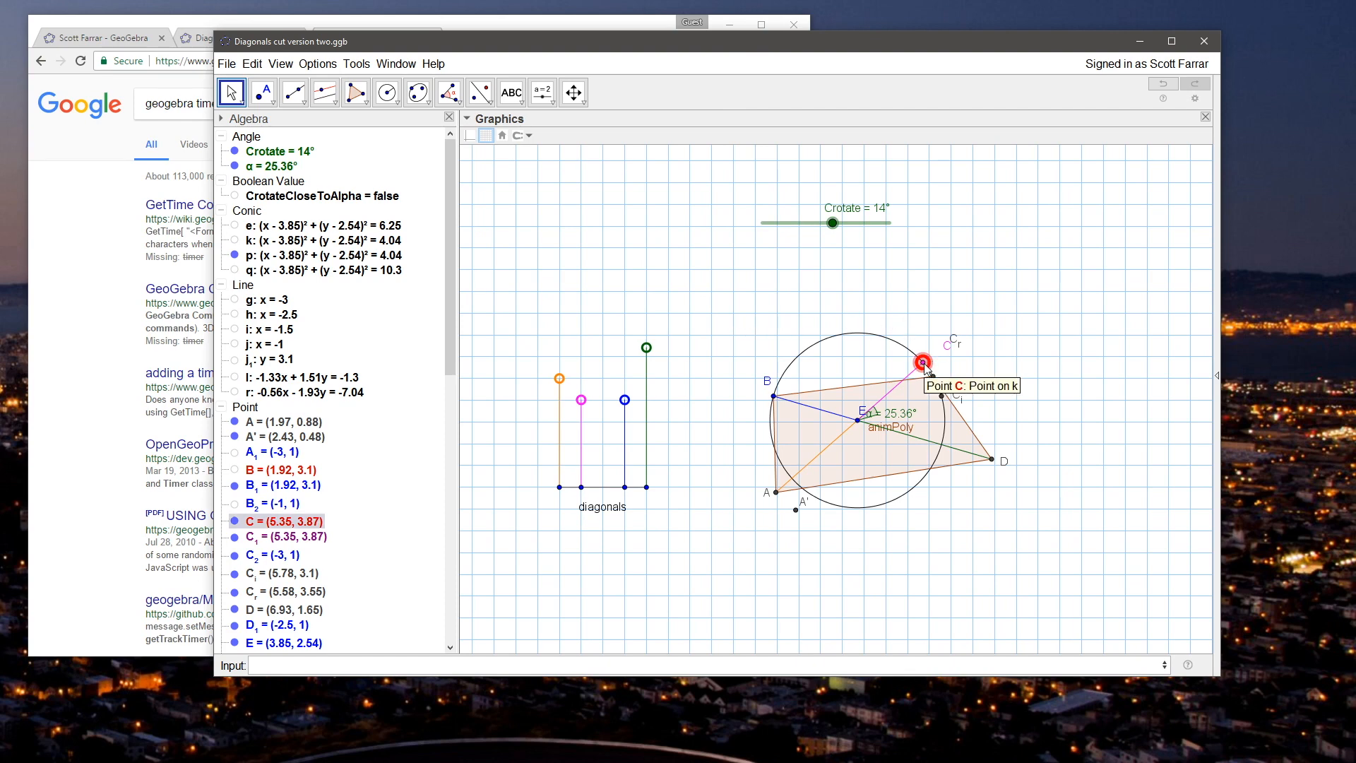
Step: Move point C along its circle to (4.84, 4.28) and redefine point A' as Rotate[A, -Crotate, E]
mouse_move(922, 363)
mouse_down()
mouse_move(886, 339)
mouse_move(946, 398)
mouse_move(891, 341)
mouse_move(945, 397)
mouse_move(908, 355)
mouse_up()
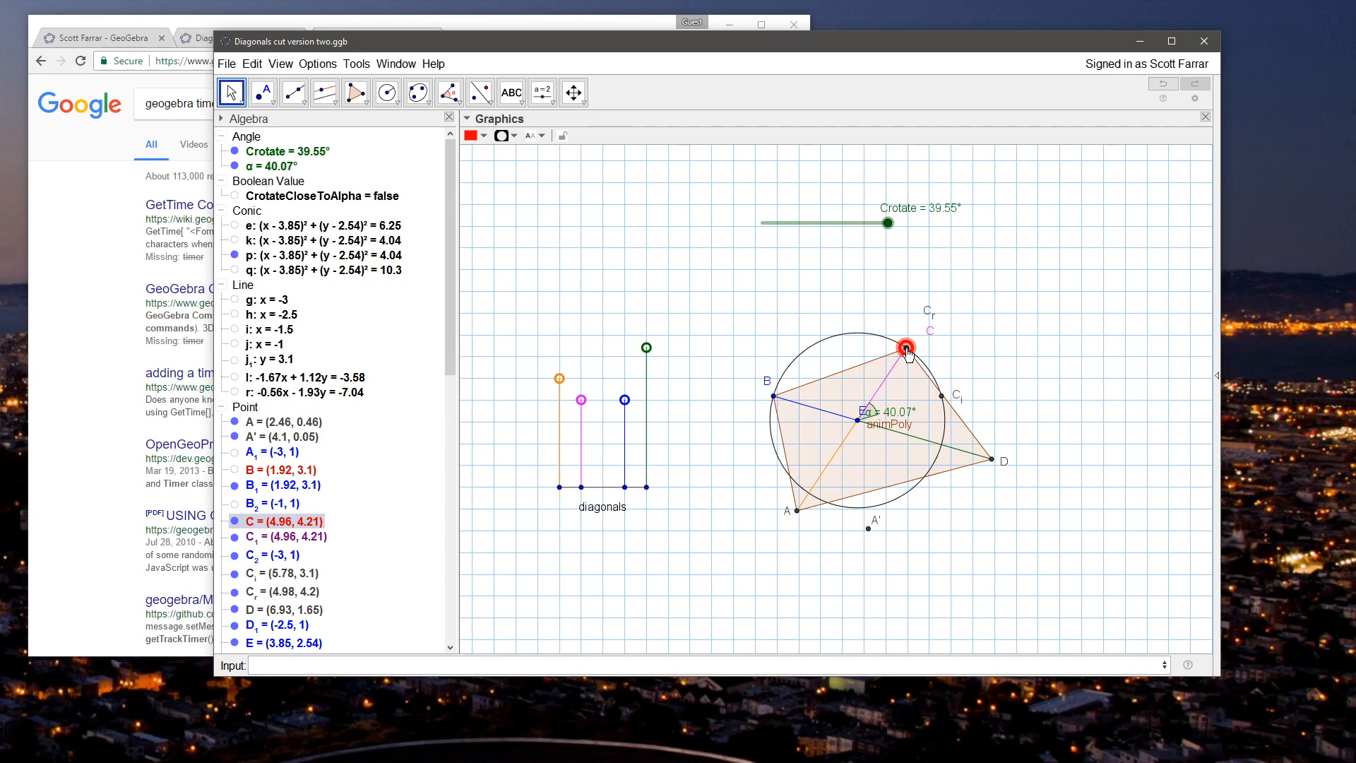
mouse_move(908, 354)
mouse_down()
mouse_move(933, 381)
mouse_move(901, 346)
mouse_up()
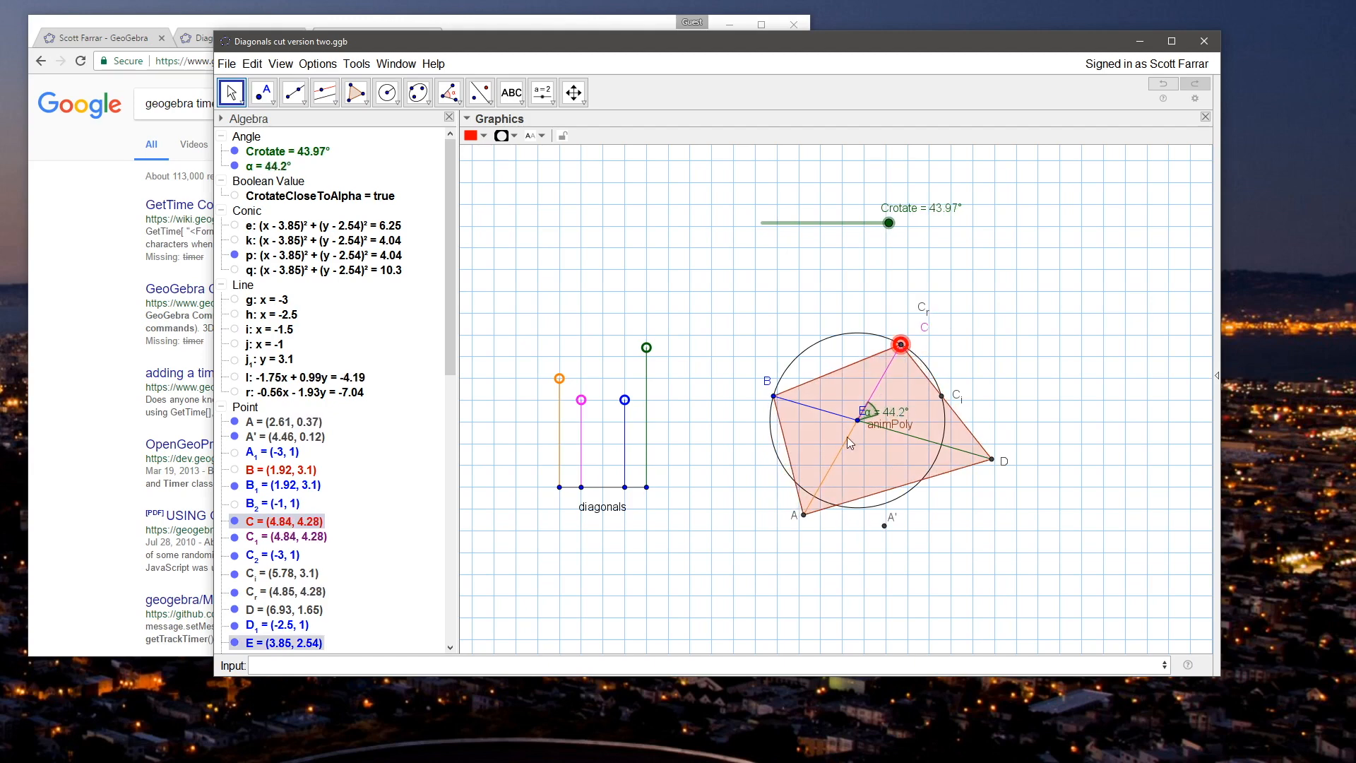
double_click(883, 527)
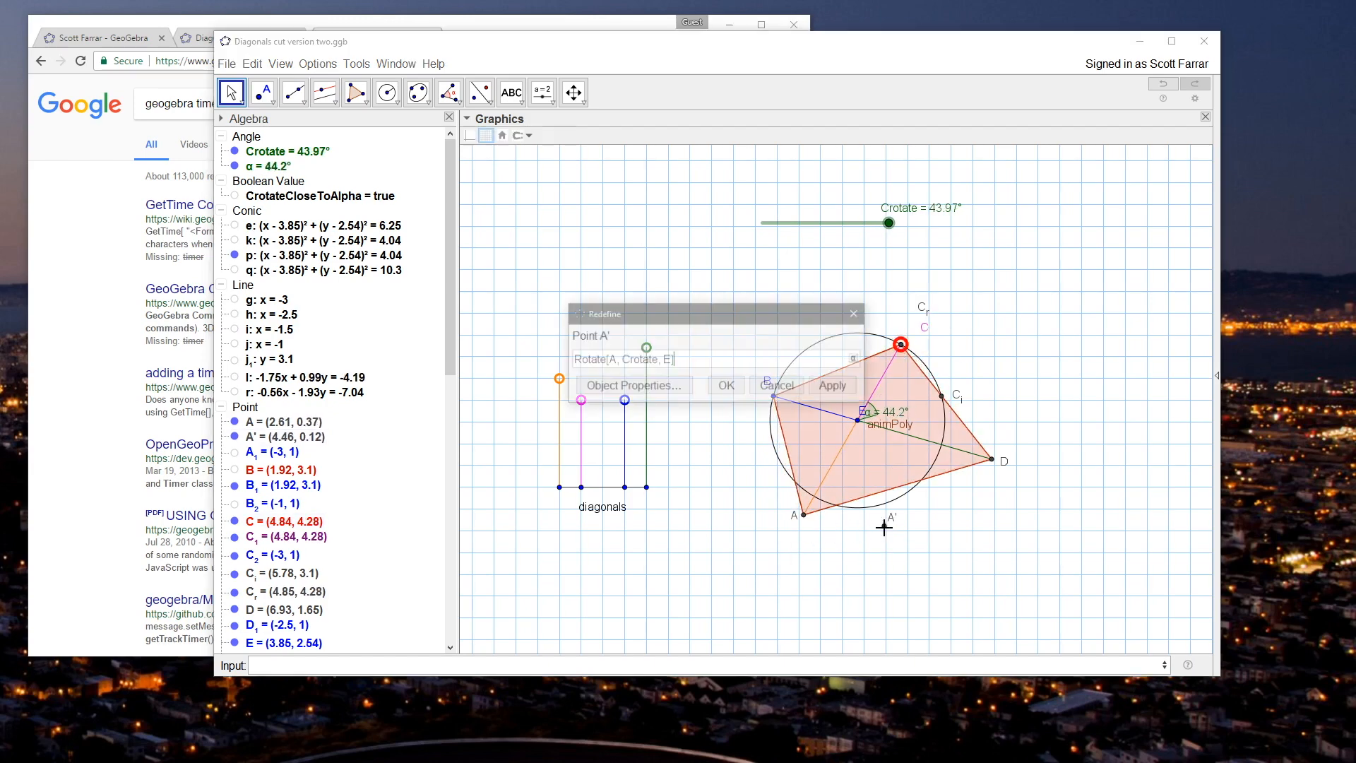
double_click(649, 360)
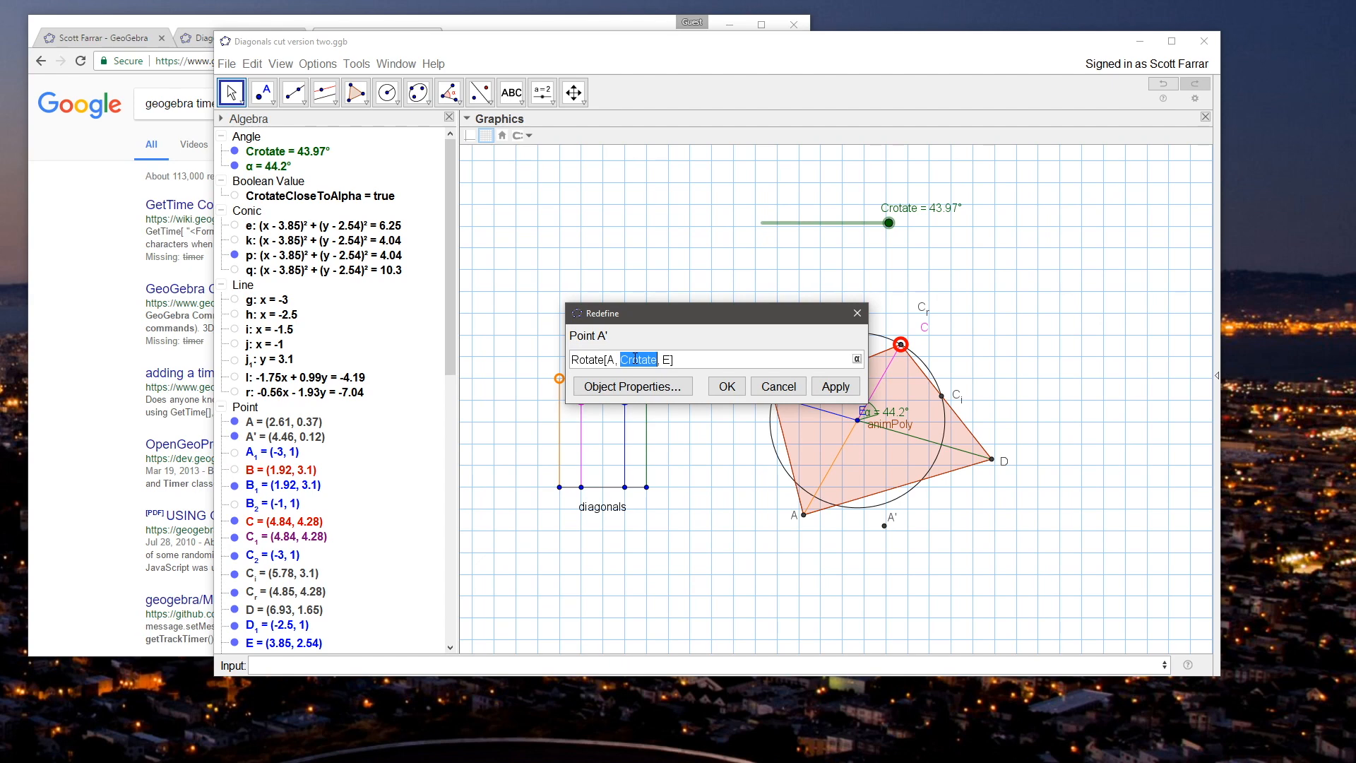
key(Left)
drag(635, 358, 637, 358)
click(622, 358)
text(-)
key(Return)
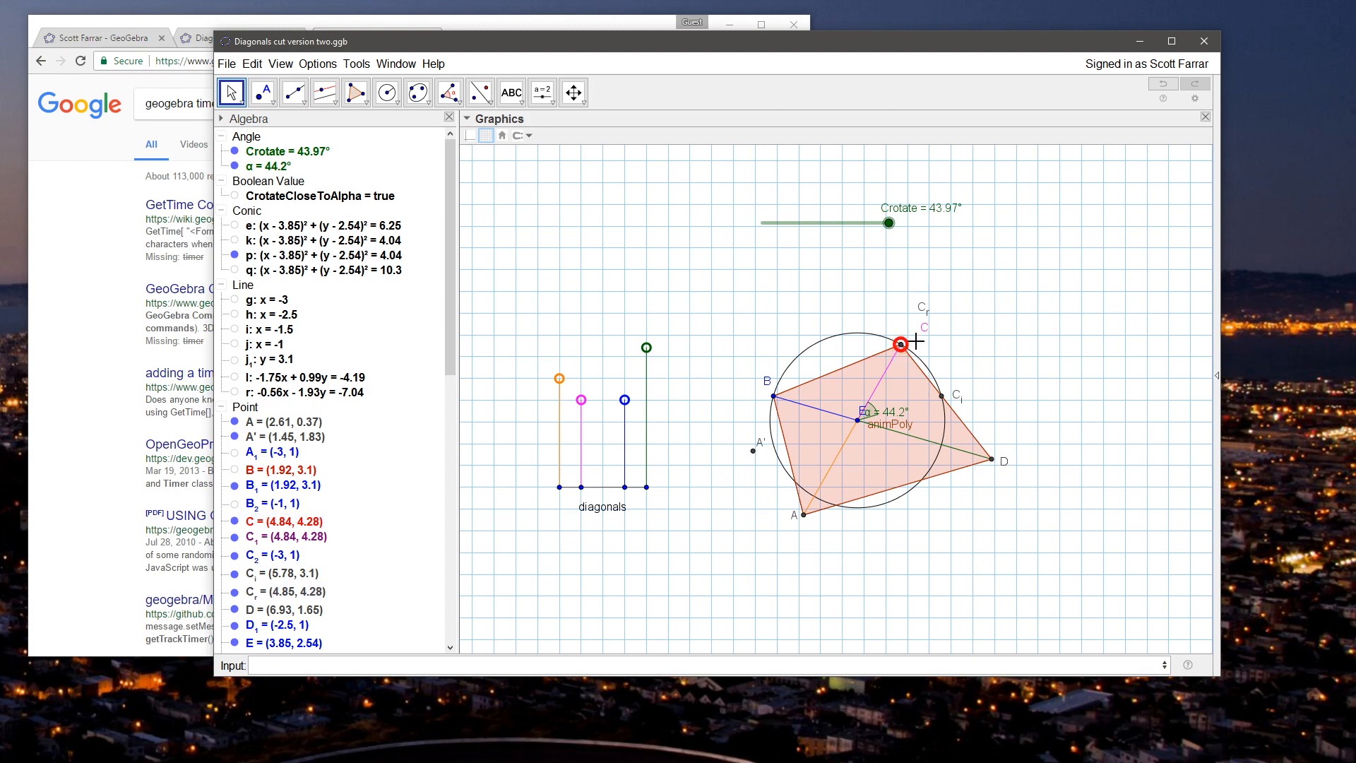
Step: Move point C to (4.44, 4.46) and lower Crotate to 26° to check how A' moves
drag(450, 350, 442, 661)
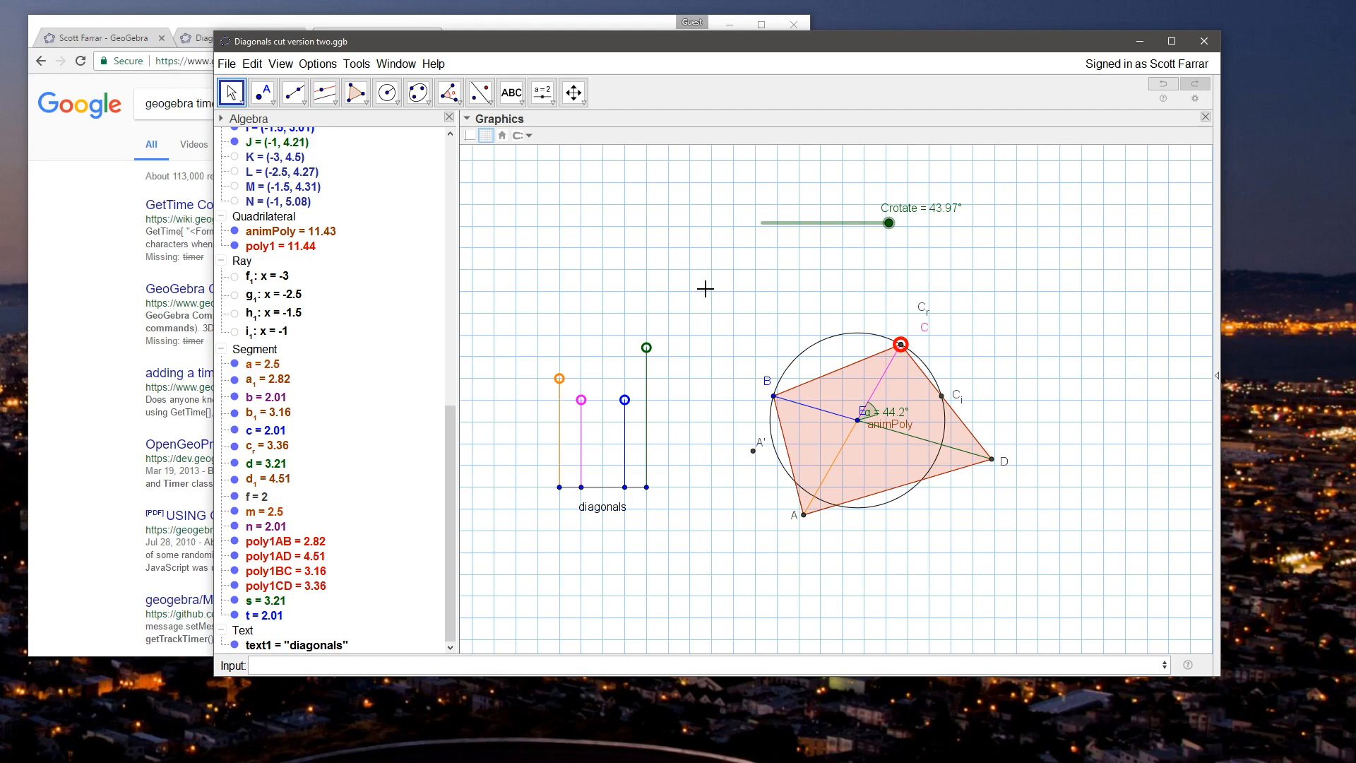
mouse_move(900, 345)
mouse_down()
mouse_move(823, 326)
mouse_move(901, 332)
mouse_move(928, 360)
mouse_move(867, 332)
mouse_move(823, 333)
mouse_move(905, 348)
mouse_move(869, 337)
mouse_move(893, 340)
mouse_move(915, 361)
mouse_move(884, 337)
mouse_up()
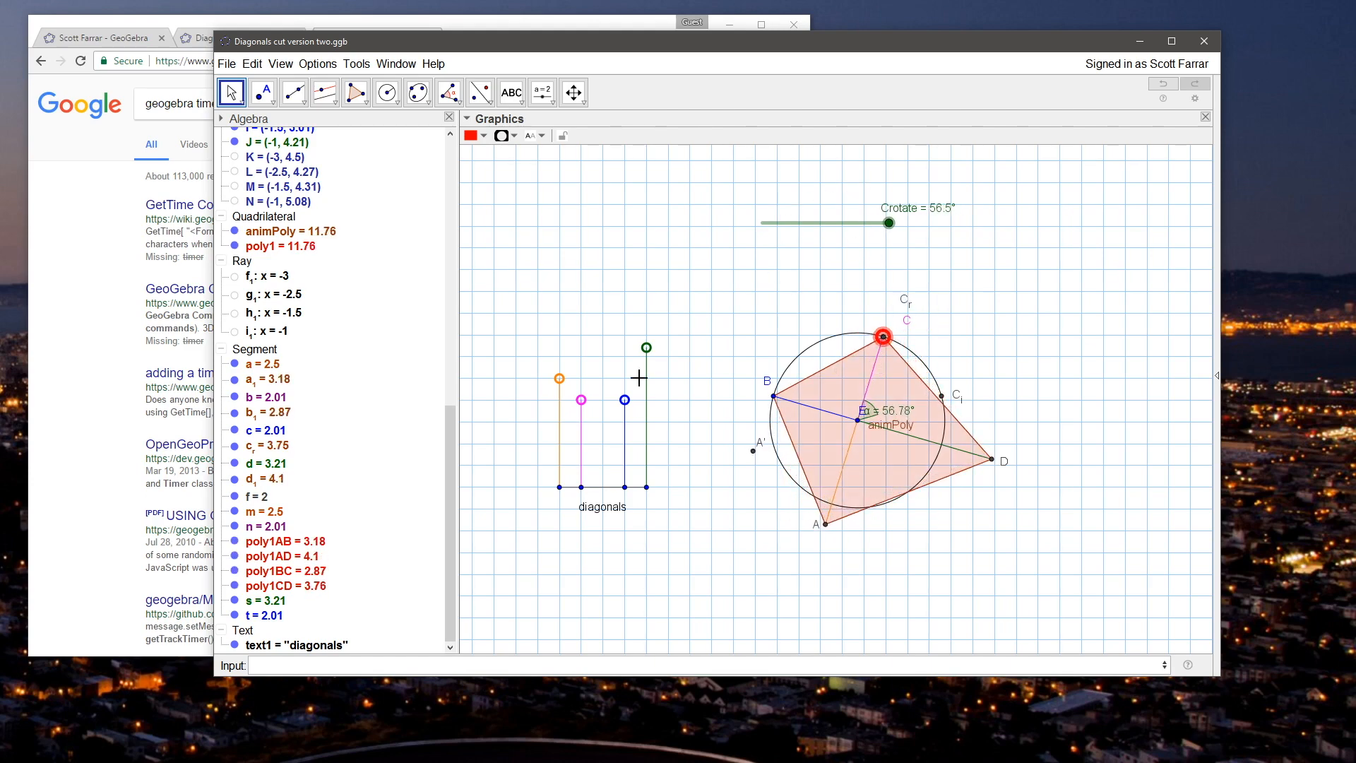
drag(889, 223, 821, 218)
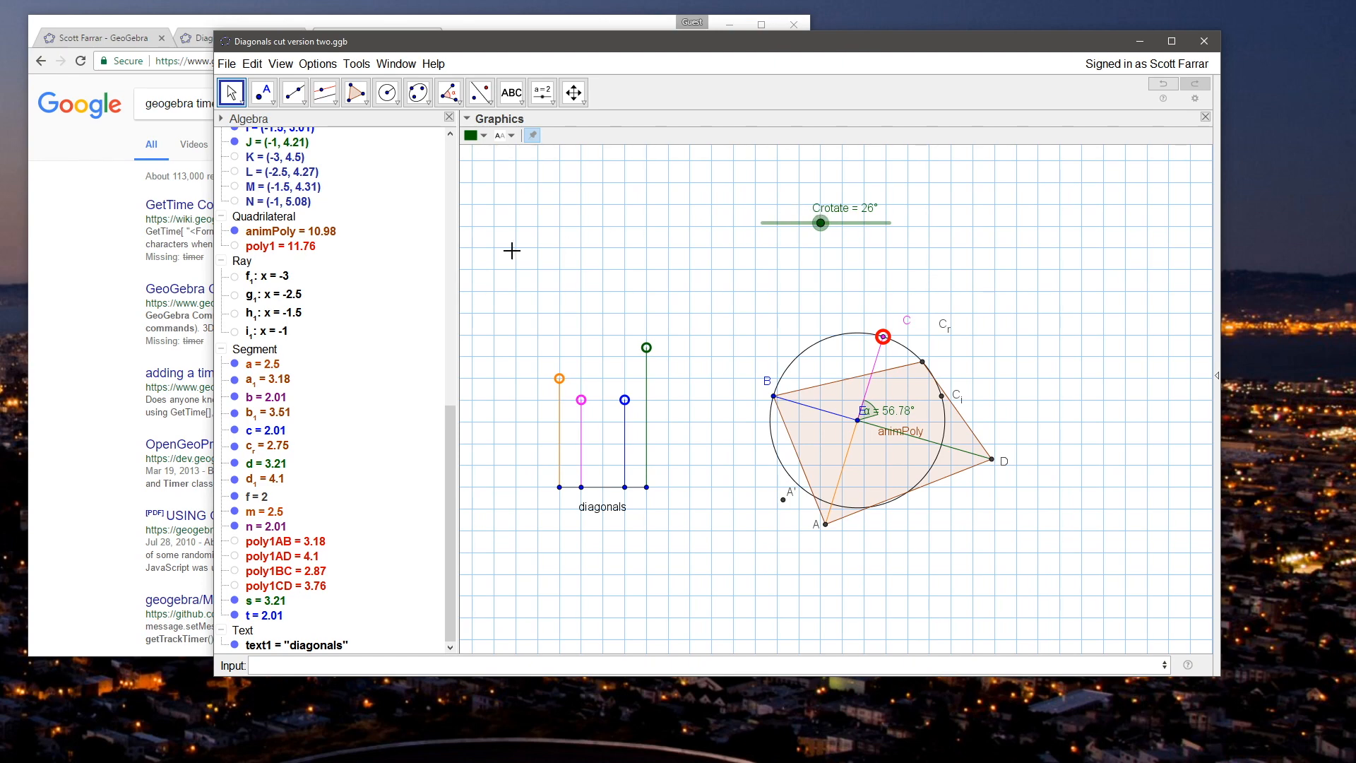
Step: Delete point A' and show the hidden circle e around E that passes through A
click(783, 499)
key(Delete)
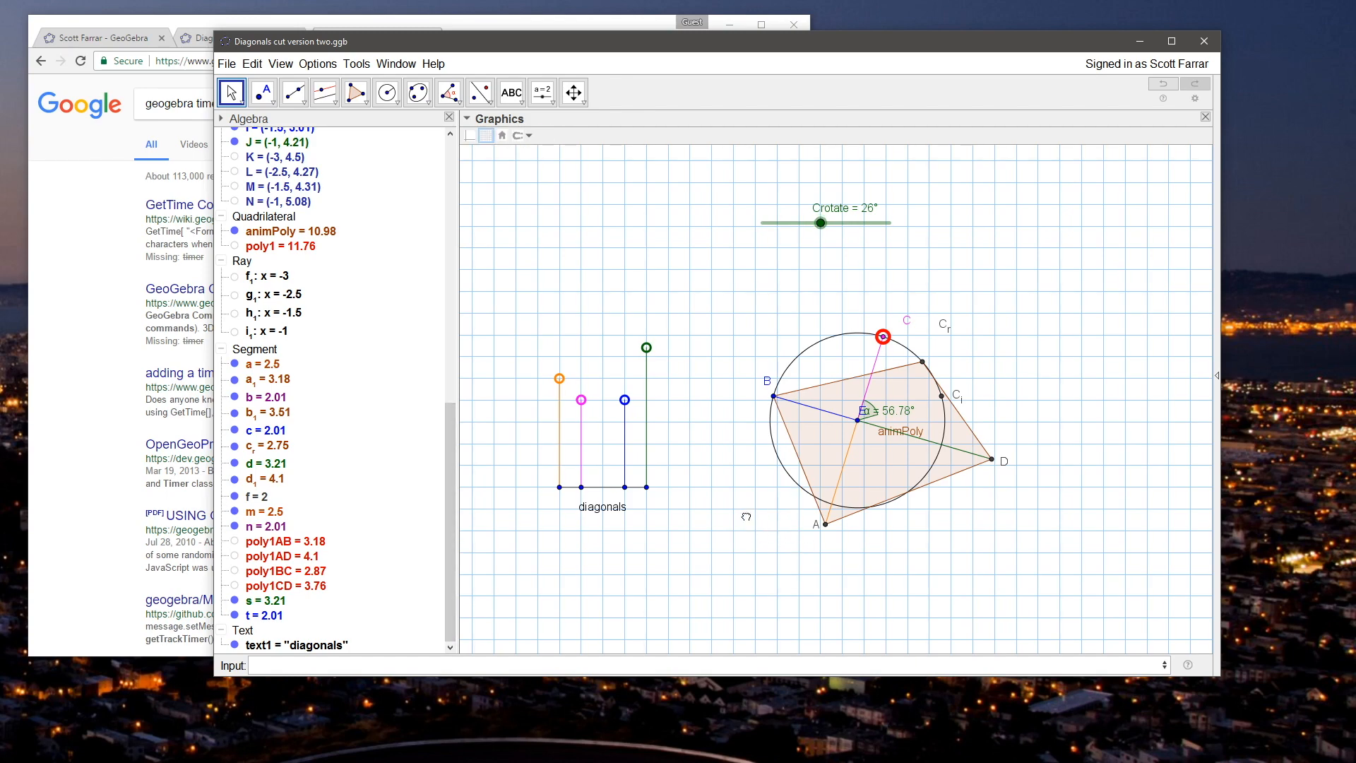
drag(452, 432, 456, 165)
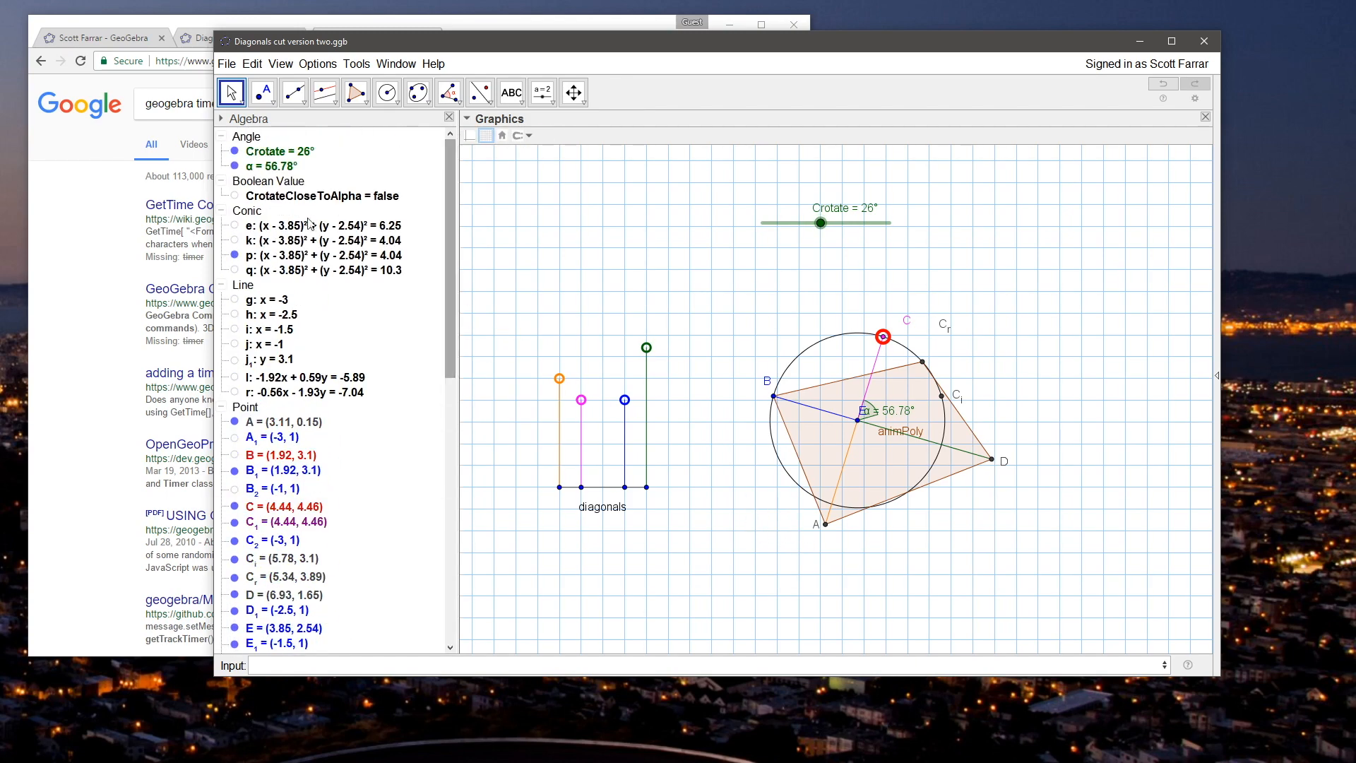
click(235, 270)
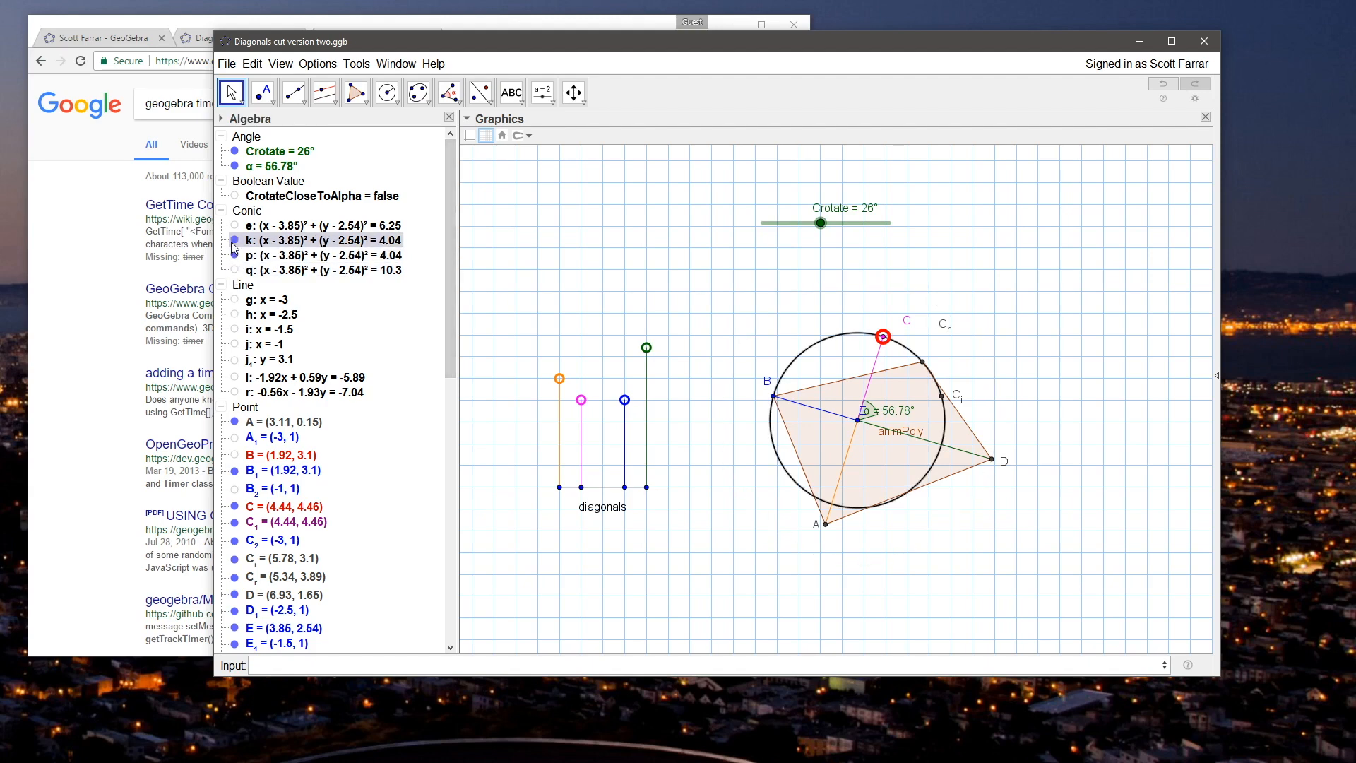
click(236, 225)
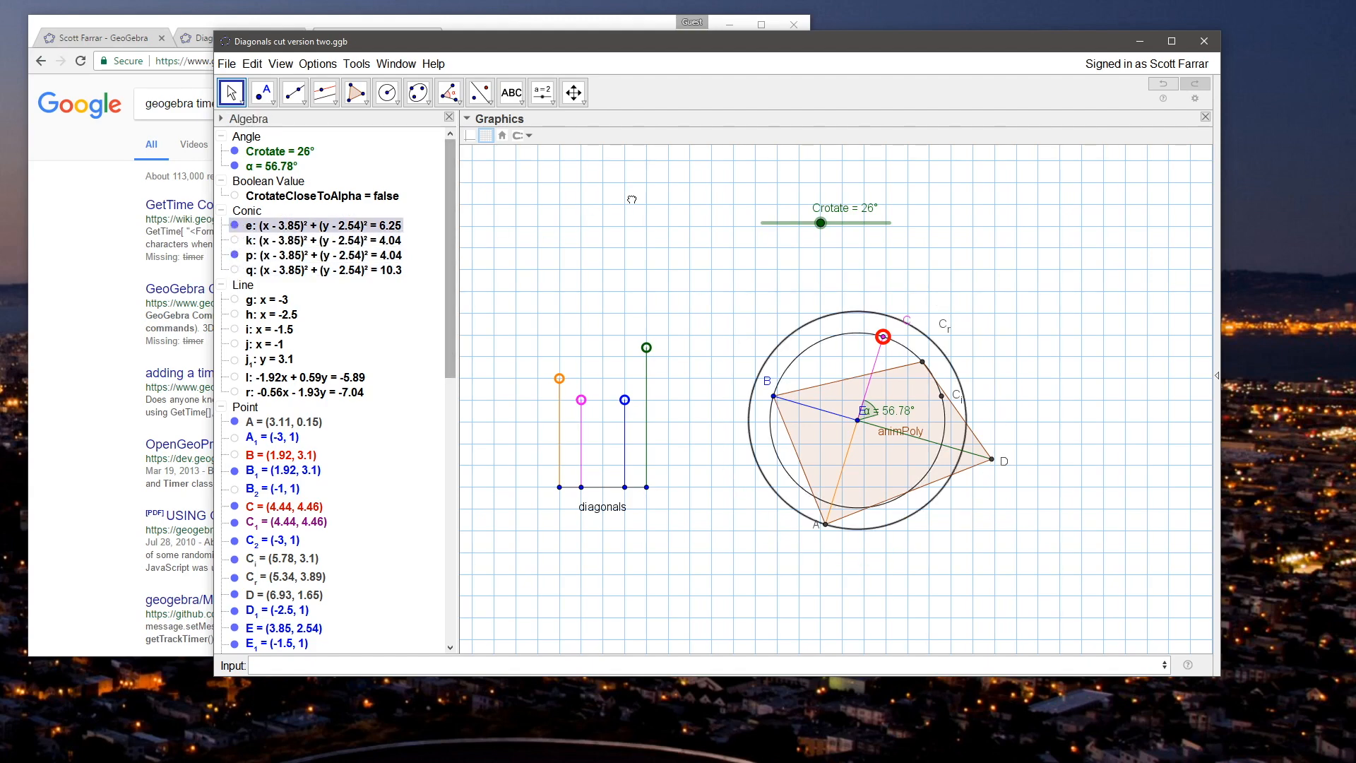
Step: Draw a line through point E and the rotated point C_r
click(295, 94)
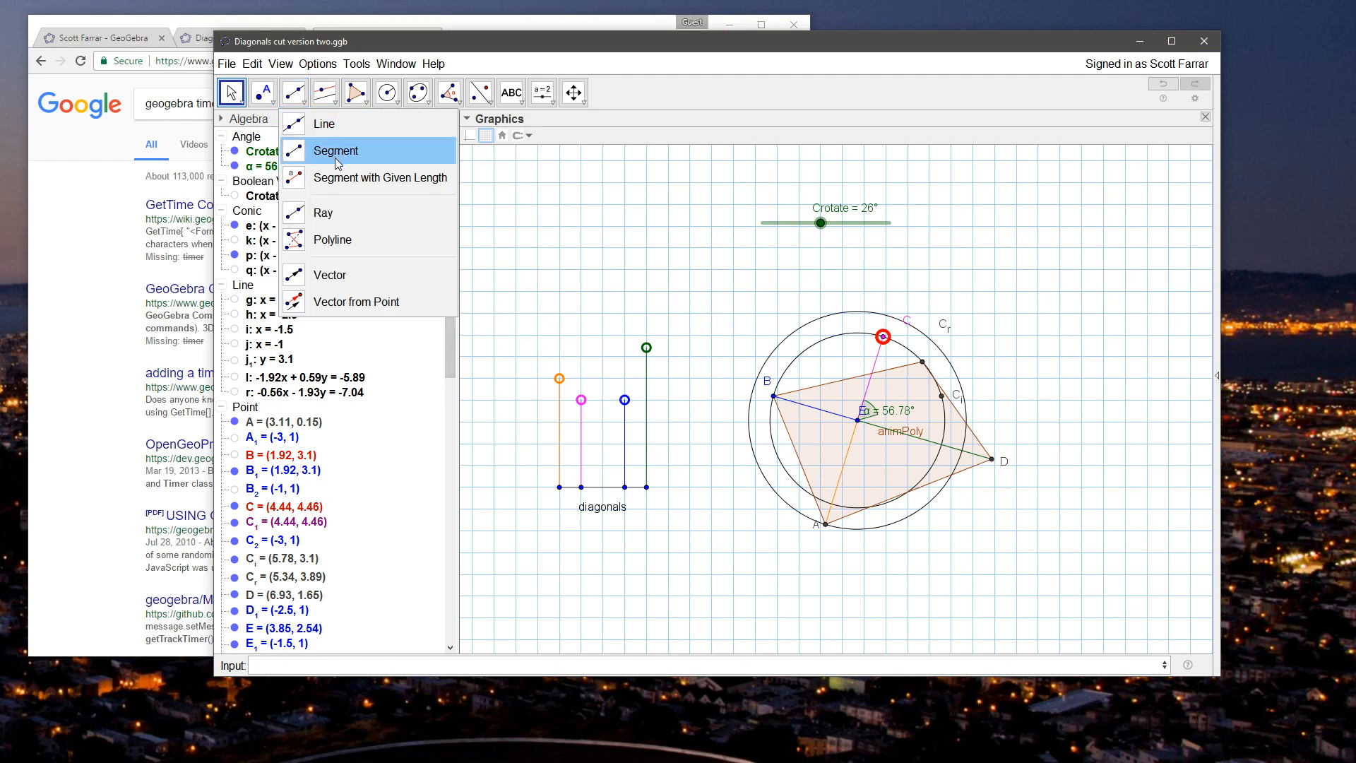
click(324, 124)
click(857, 420)
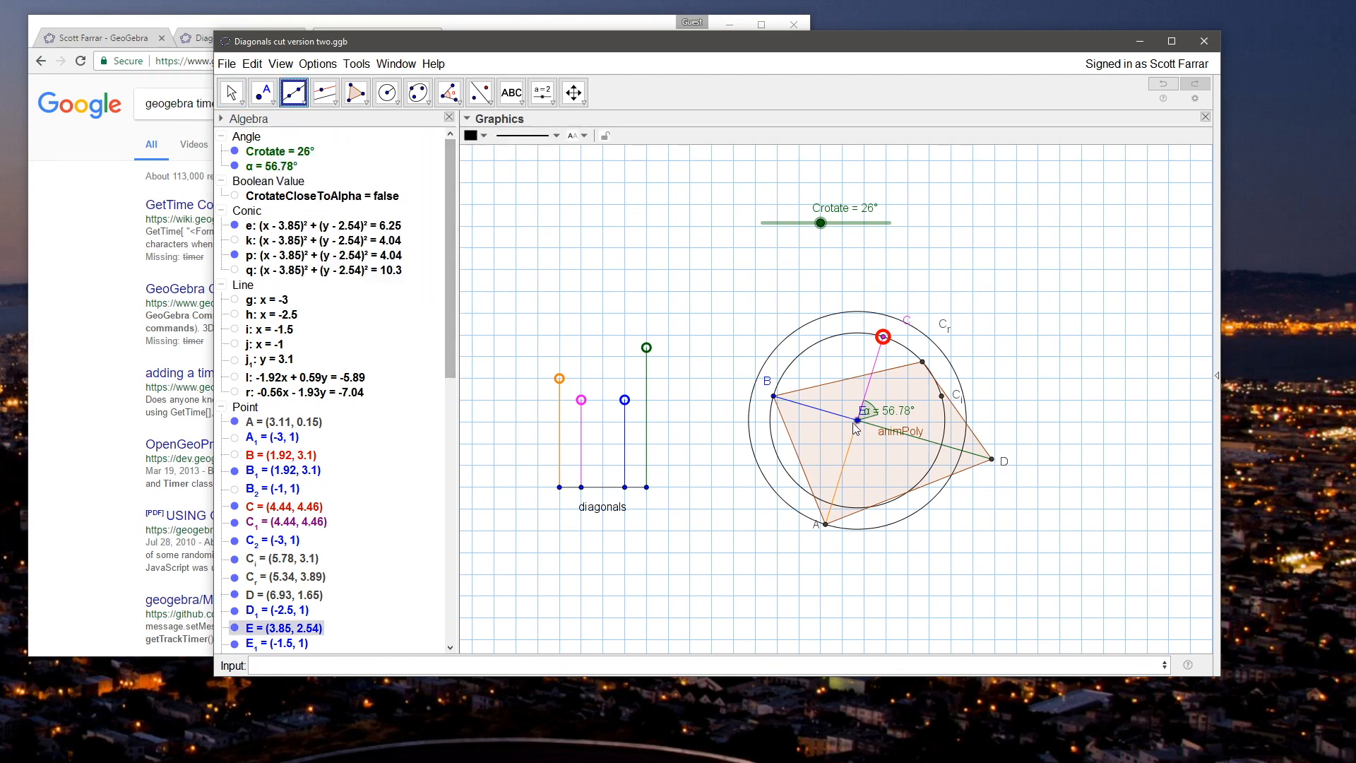
click(919, 367)
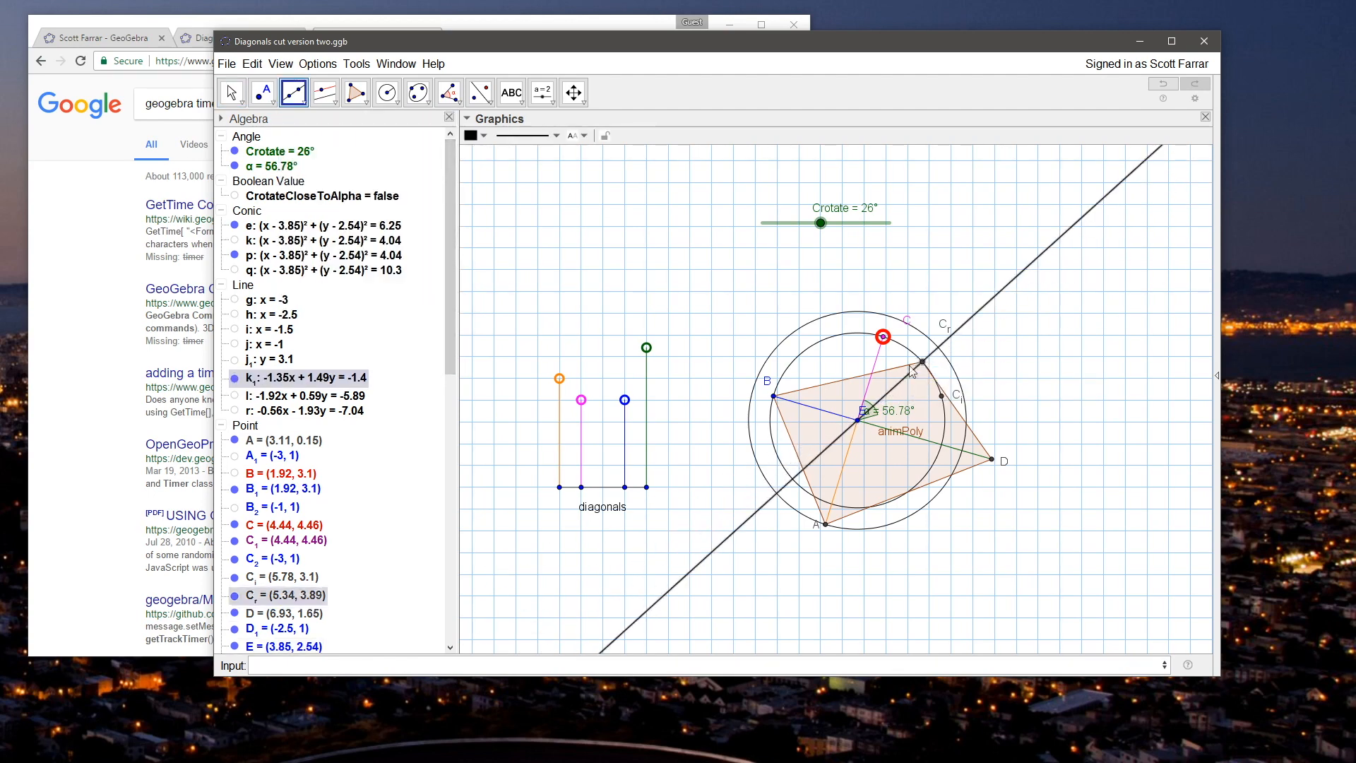
Step: Place a point where the new line meets circle e on the opposite side of E from C_r, and hide circle e
click(263, 93)
click(777, 493)
click(230, 92)
right_click(838, 319)
click(882, 373)
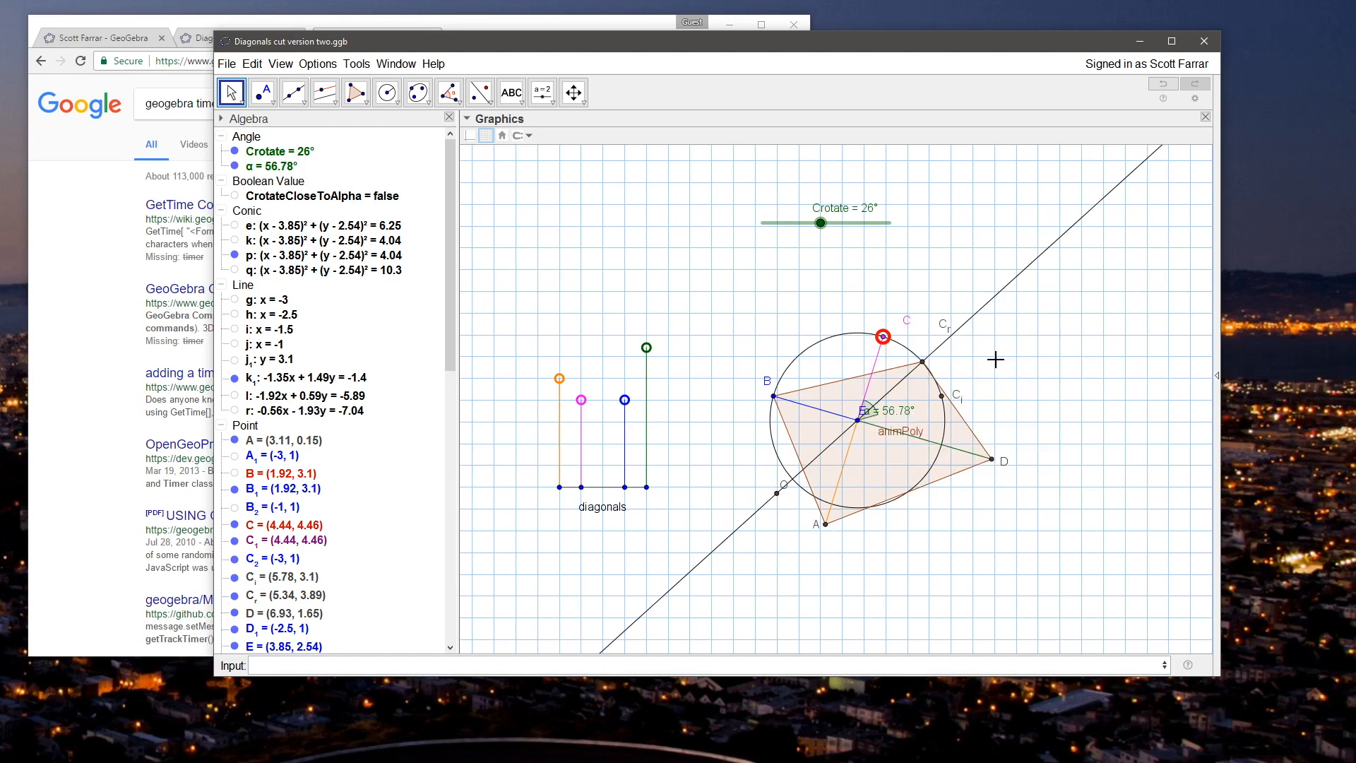
Step: Rename the new intersection point as A_r
right_click(777, 492)
click(826, 593)
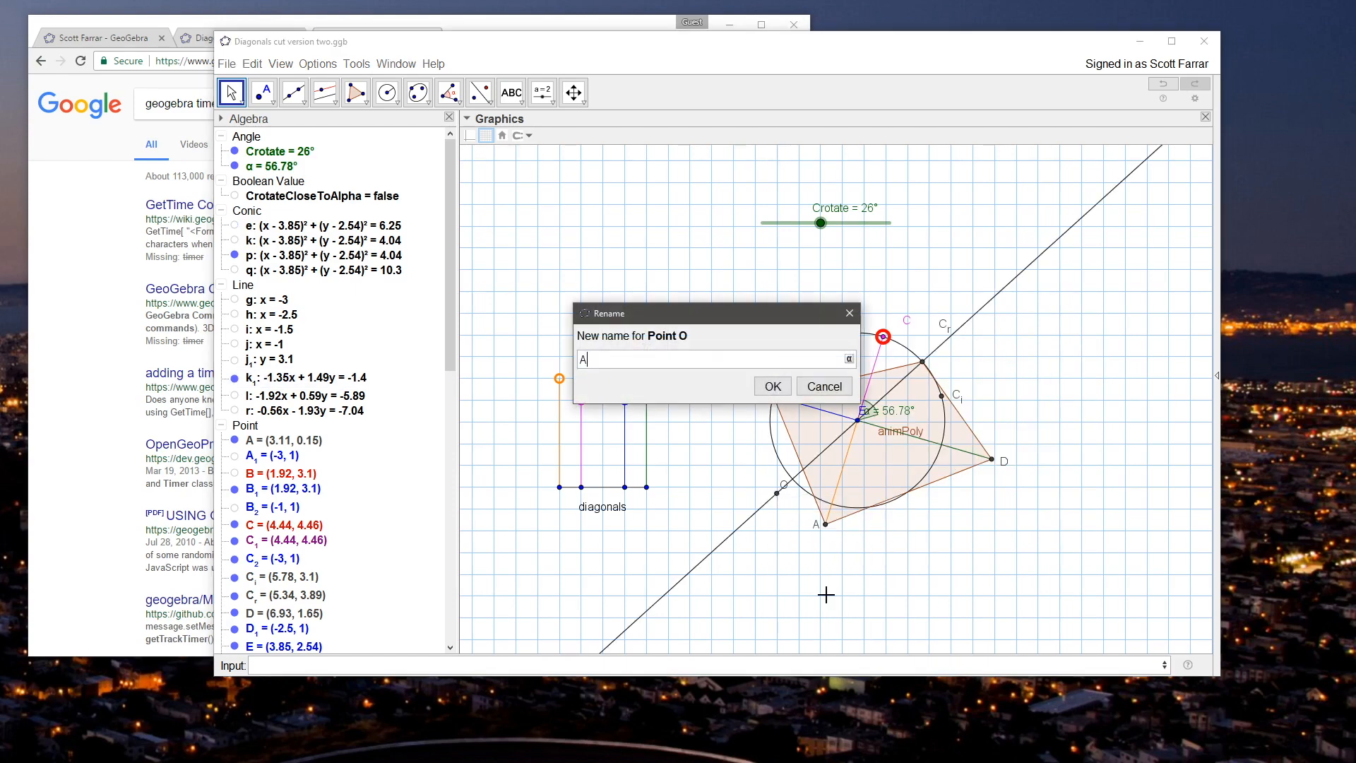
text(A_r)
key(Return)
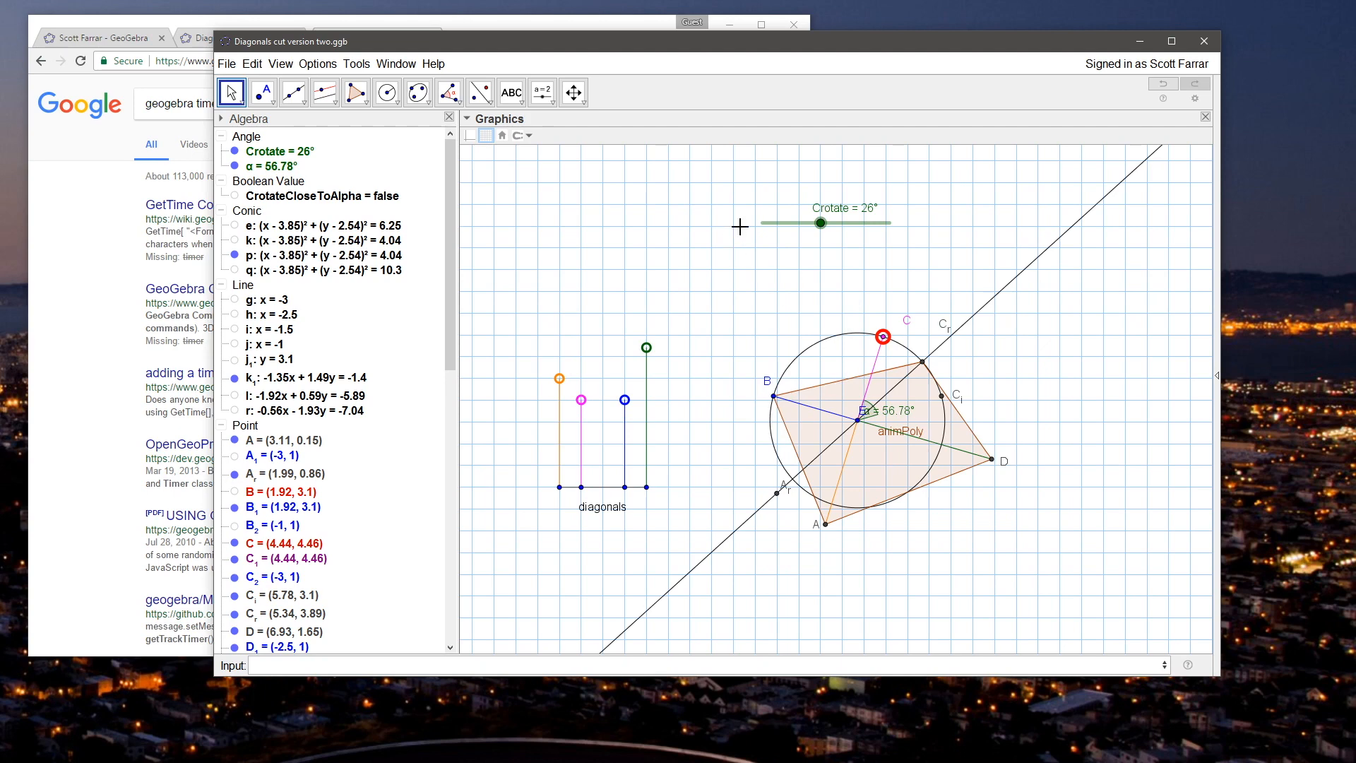
Step: Redefine the quadrilateral animPoly as Polygon[A_r, B, C_r, D]
drag(448, 344, 450, 607)
click(282, 245)
double_click(283, 245)
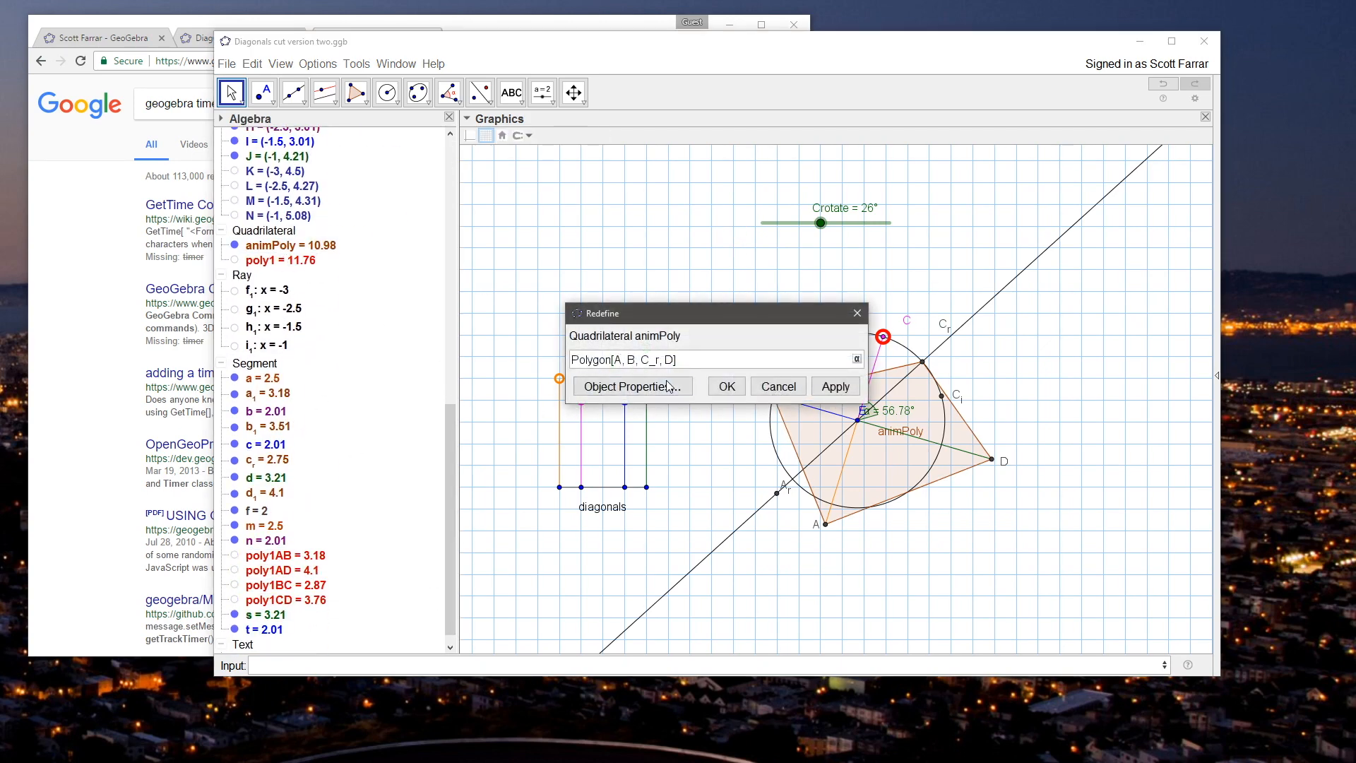
text(_r)
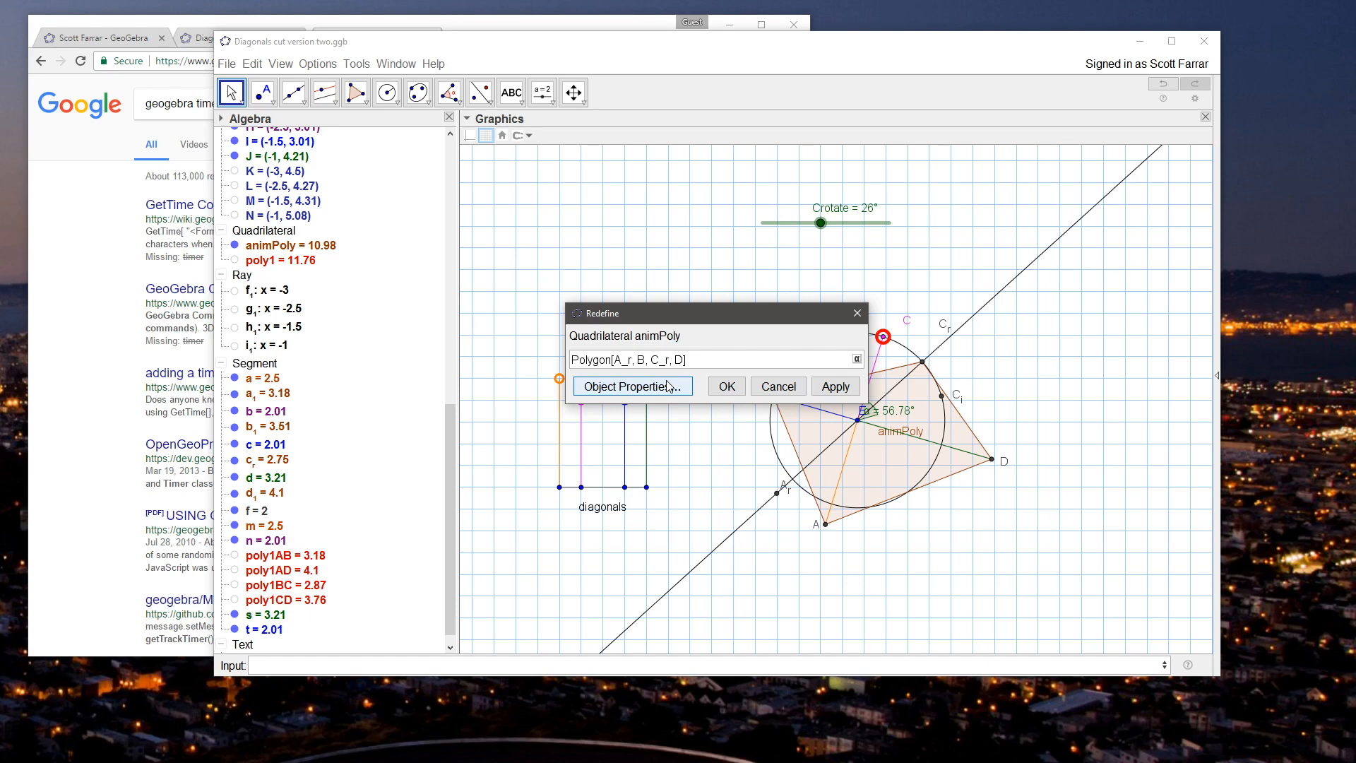
click(727, 387)
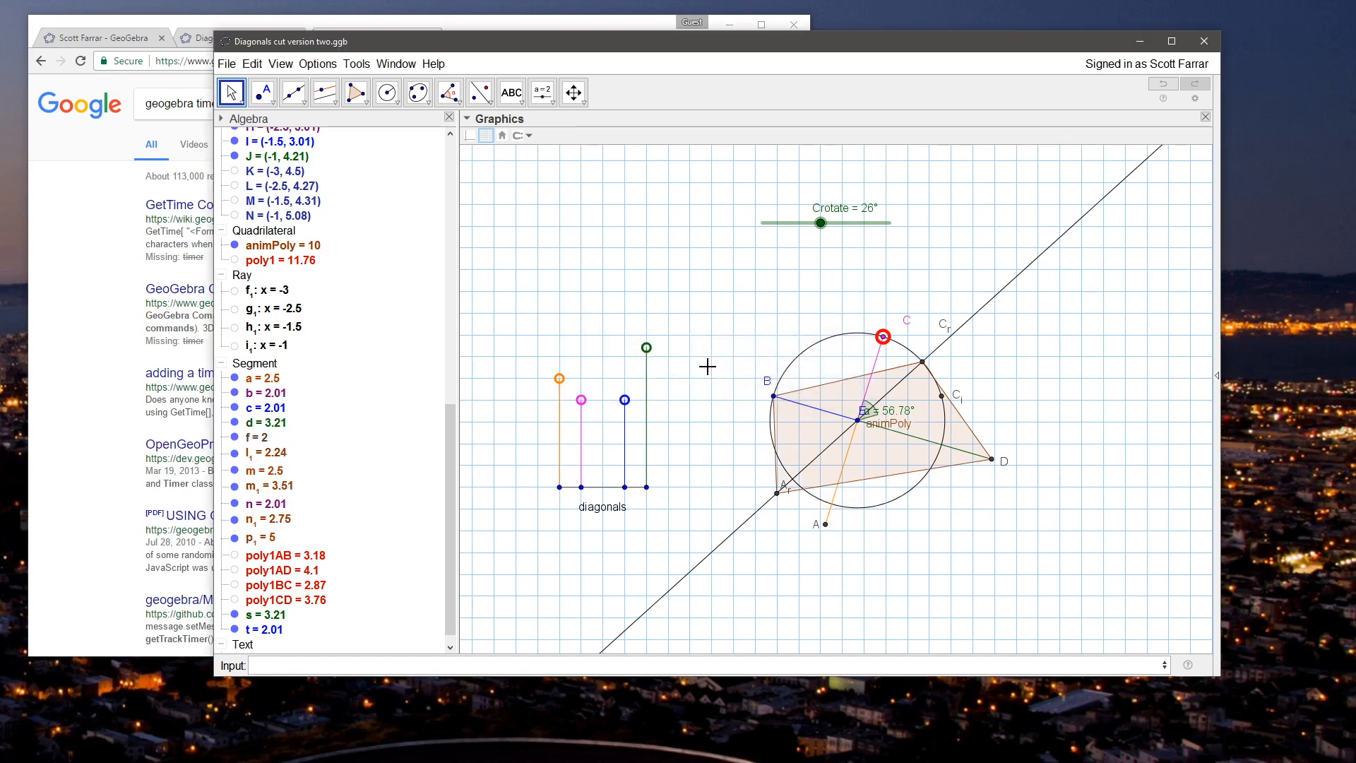
Step: Move point C slightly further up its circle, lower Crotate to 0° and raise it to 14° to check animPoly's motion
drag(885, 338, 875, 329)
drag(889, 222, 735, 216)
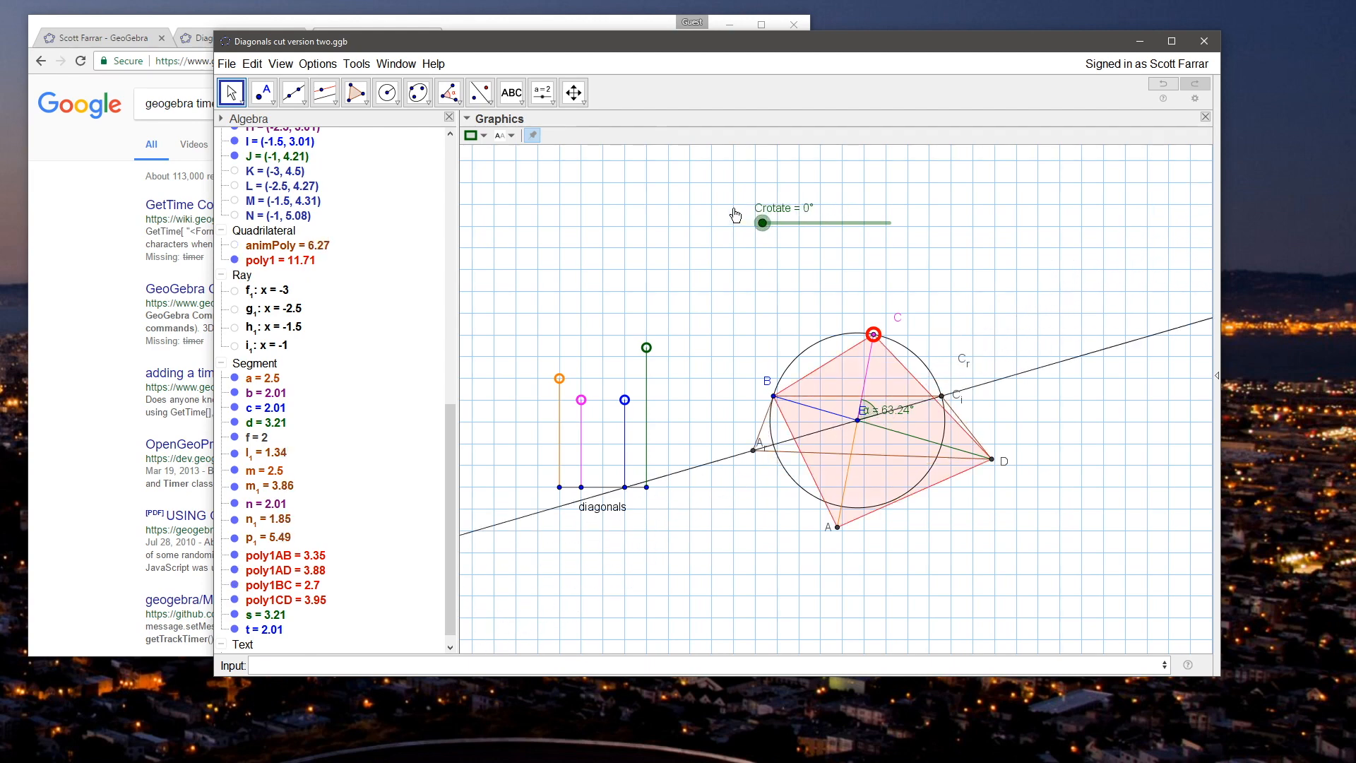
mouse_move(735, 216)
mouse_down()
mouse_move(874, 230)
mouse_move(834, 242)
mouse_move(790, 225)
mouse_move(735, 230)
mouse_up()
mouse_move(735, 224)
mouse_down()
mouse_move(833, 224)
mouse_move(748, 227)
mouse_up()
drag(762, 223, 790, 223)
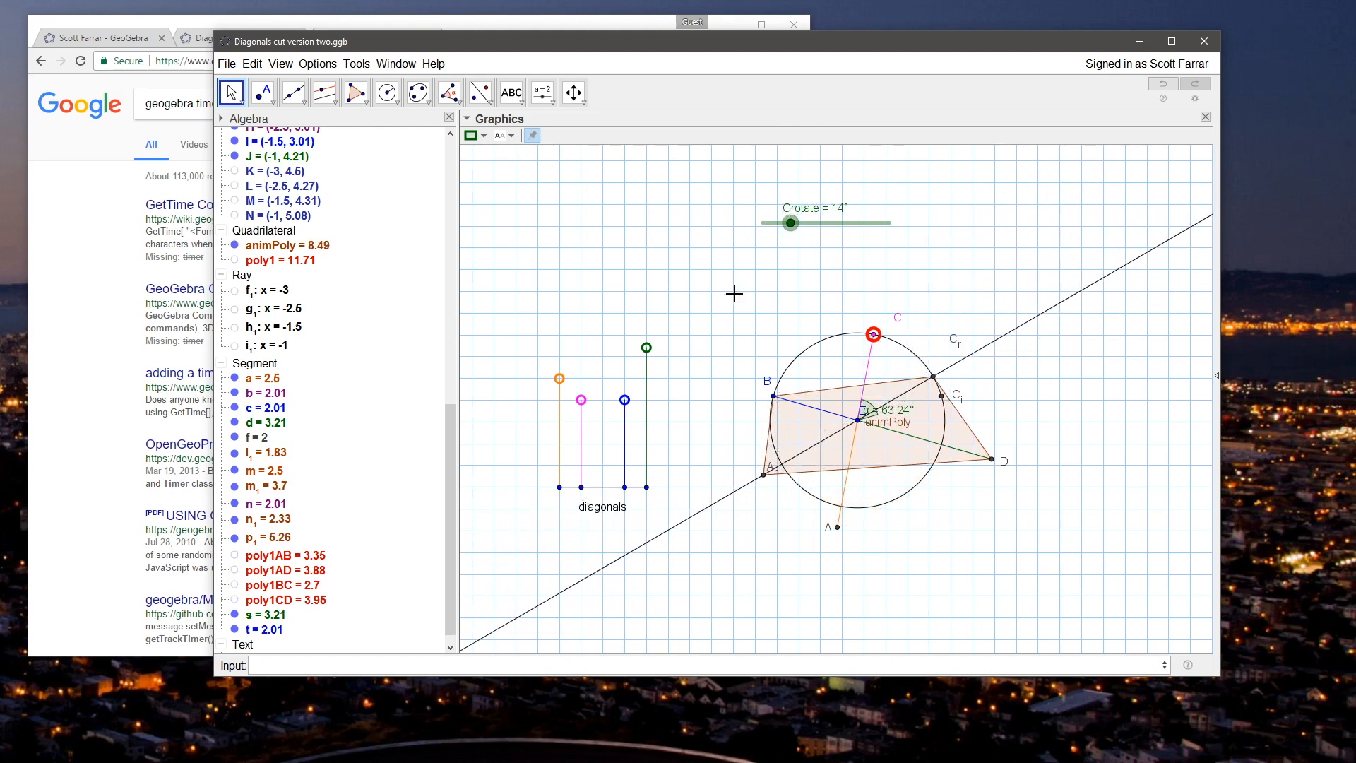
Step: Remove the SetValue[C,C_i] line from point J's On Update script and raise J to (-1, 4.86)
mouse_move(646, 350)
mouse_down()
mouse_move(645, 334)
mouse_move(646, 353)
mouse_up()
right_click(647, 352)
click(706, 510)
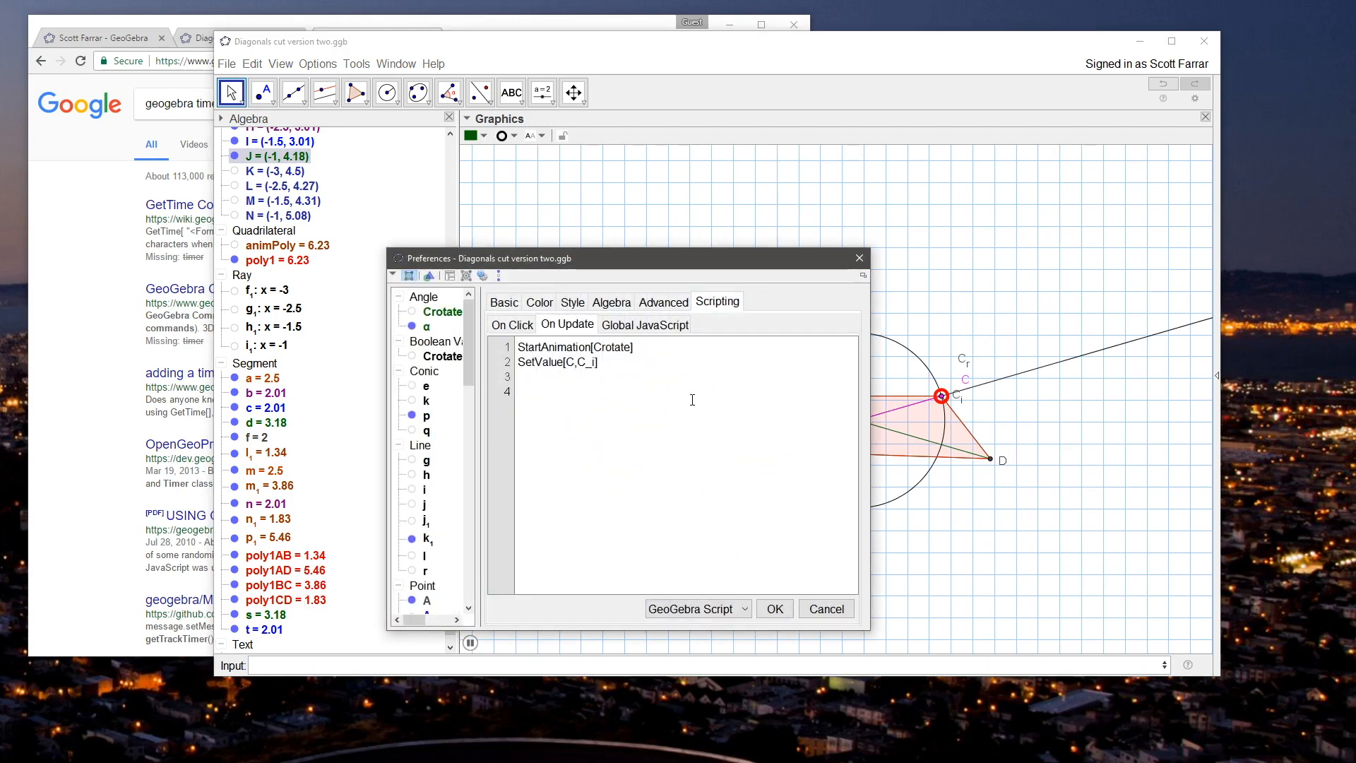
triple_click(618, 362)
key(BackSpace)
click(771, 607)
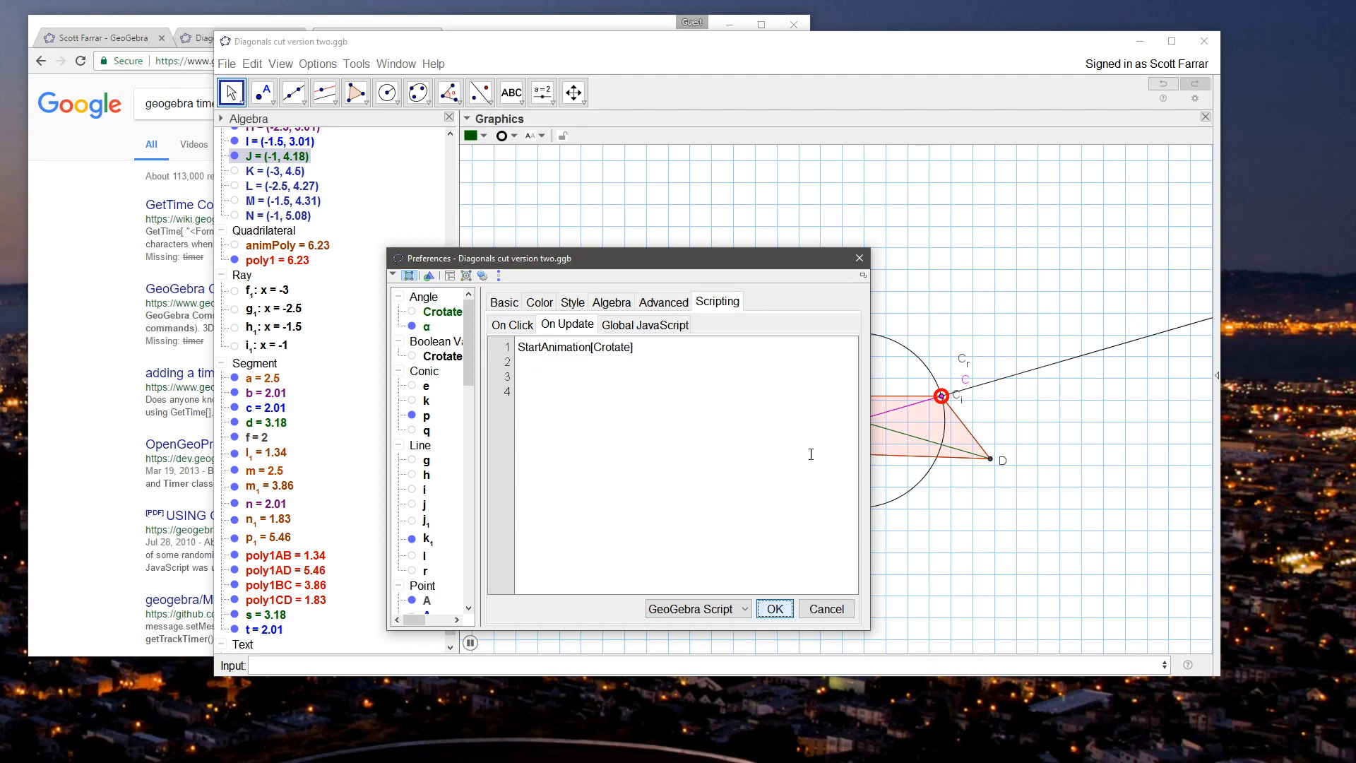
click(860, 257)
drag(646, 350, 647, 331)
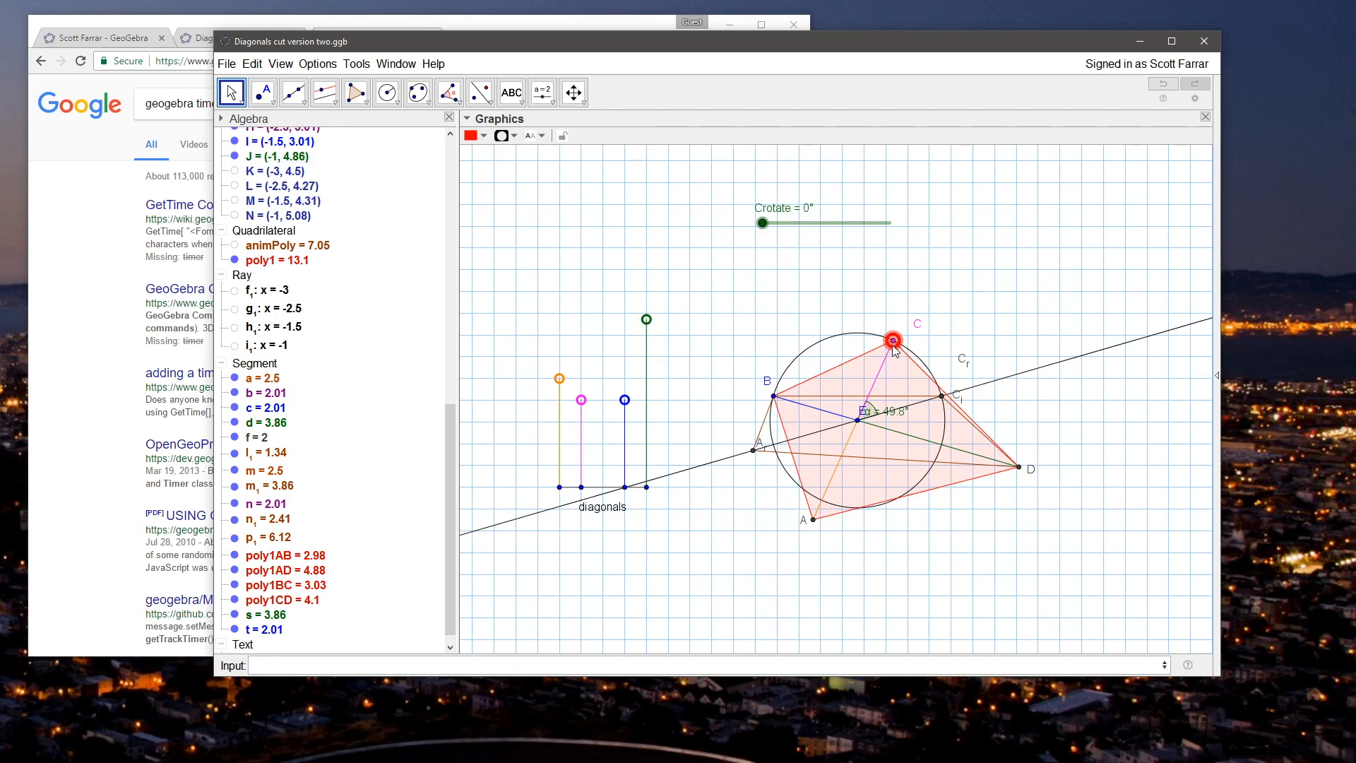
Step: Examine Crotate's slider interval and increment settings and the definition of angle α
right_click(811, 223)
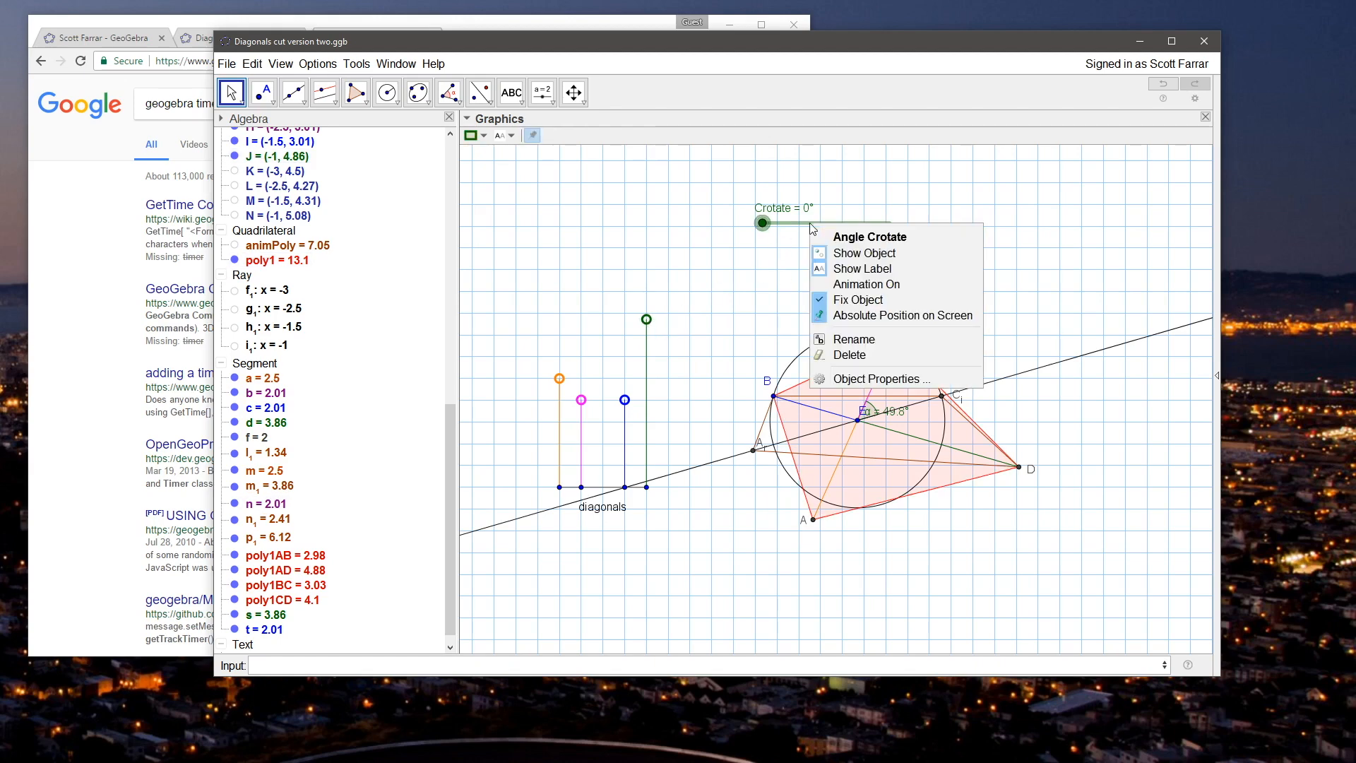
click(858, 376)
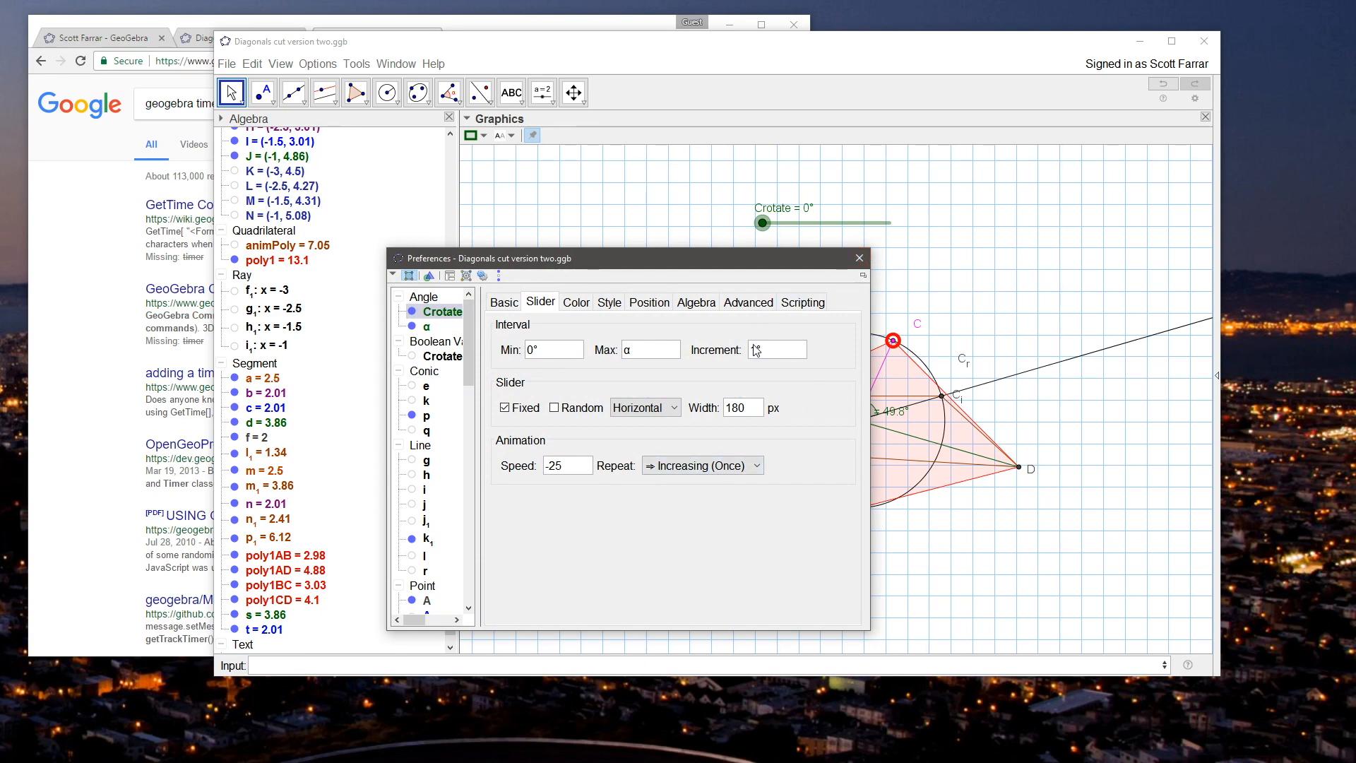
click(427, 326)
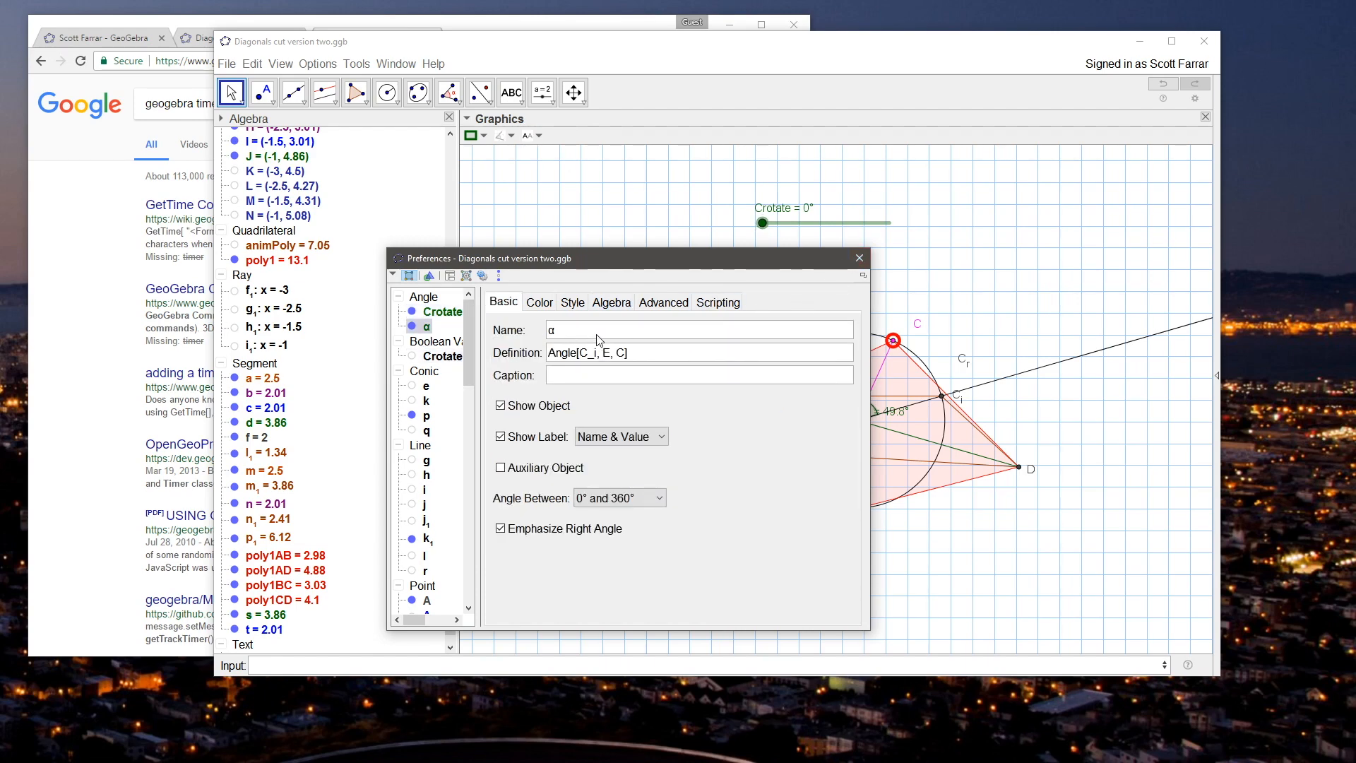
click(555, 356)
click(860, 258)
Step: Create a new object defined as floor(α), discarding the mistakenly pasted Crotate visibility condition
click(520, 663)
text(floor()
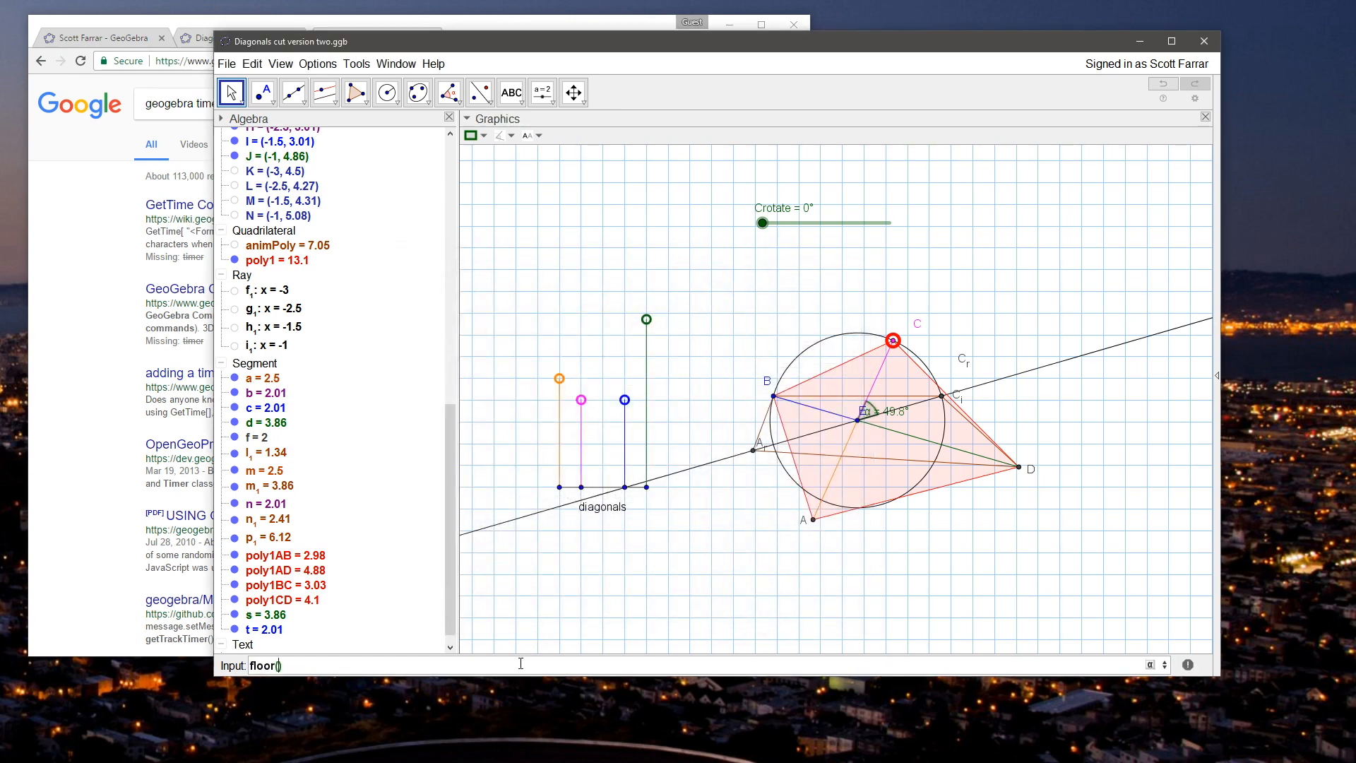
text(Crotate ≟ 0 ∨ CrotateCloseToAlpha)
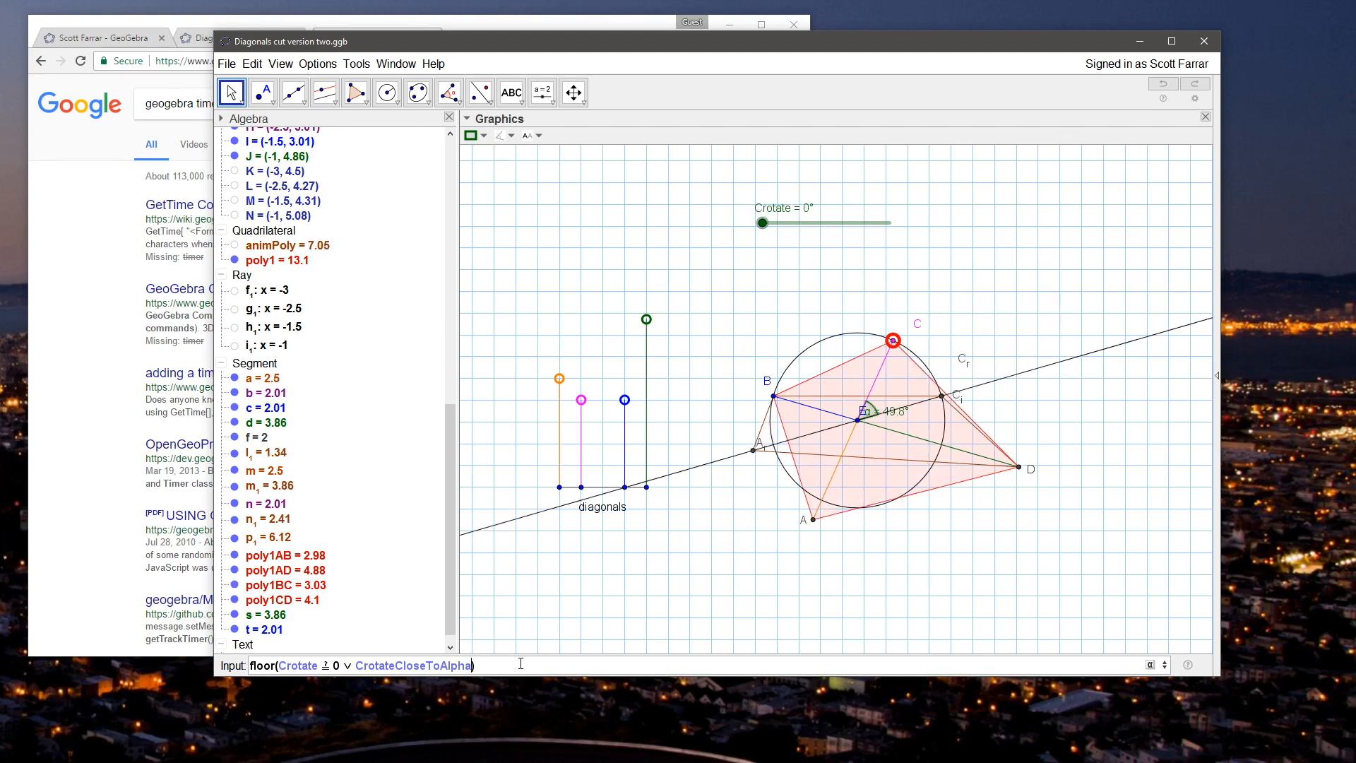
key(shift+Home)
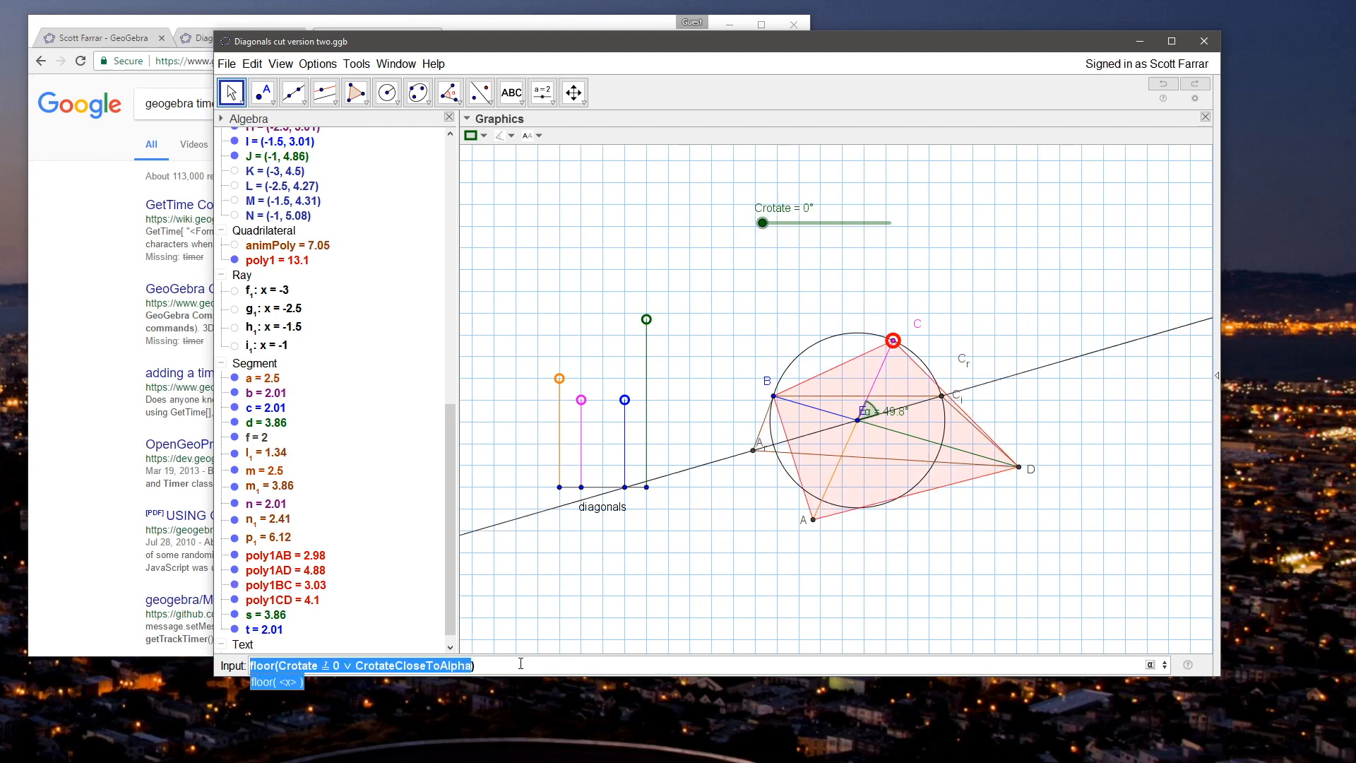
key(Right)
key(Right)
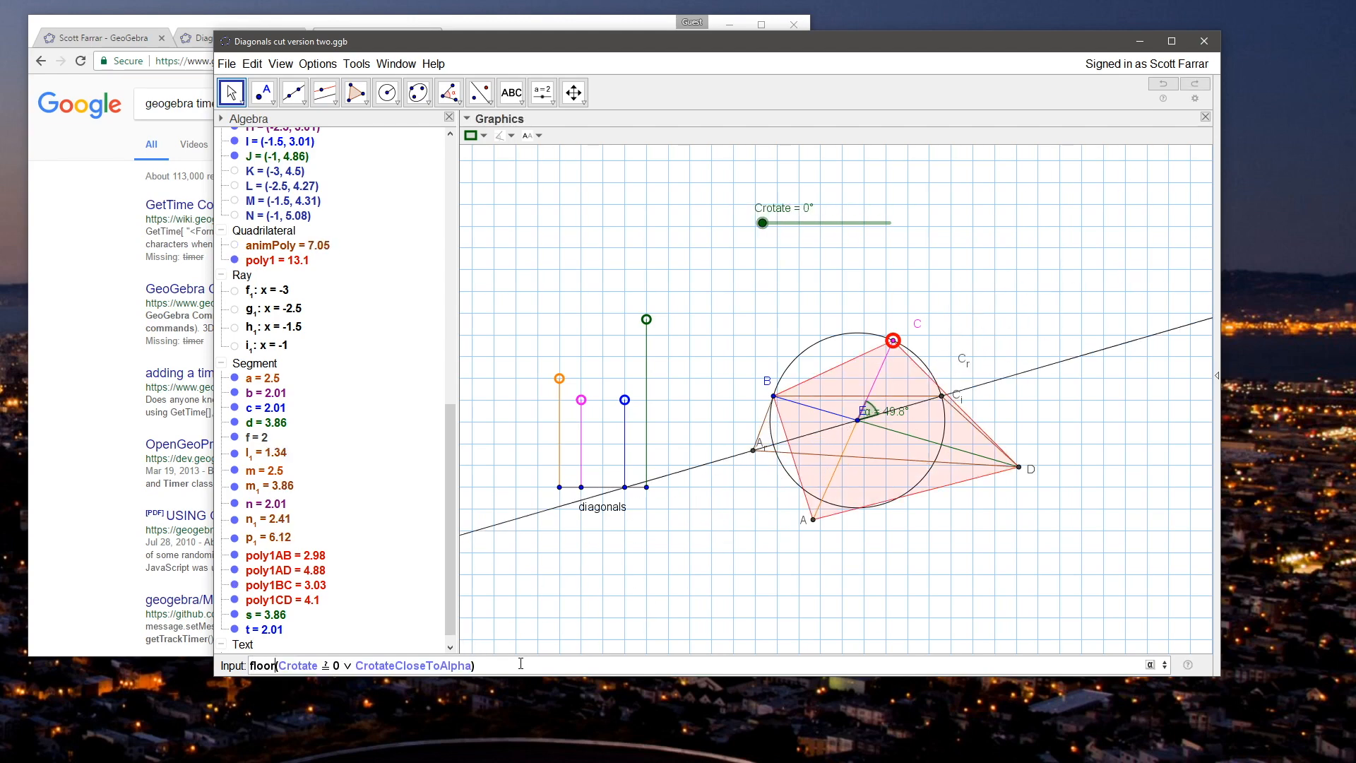
key(shift+End)
key(shift+Left)
key(Delete)
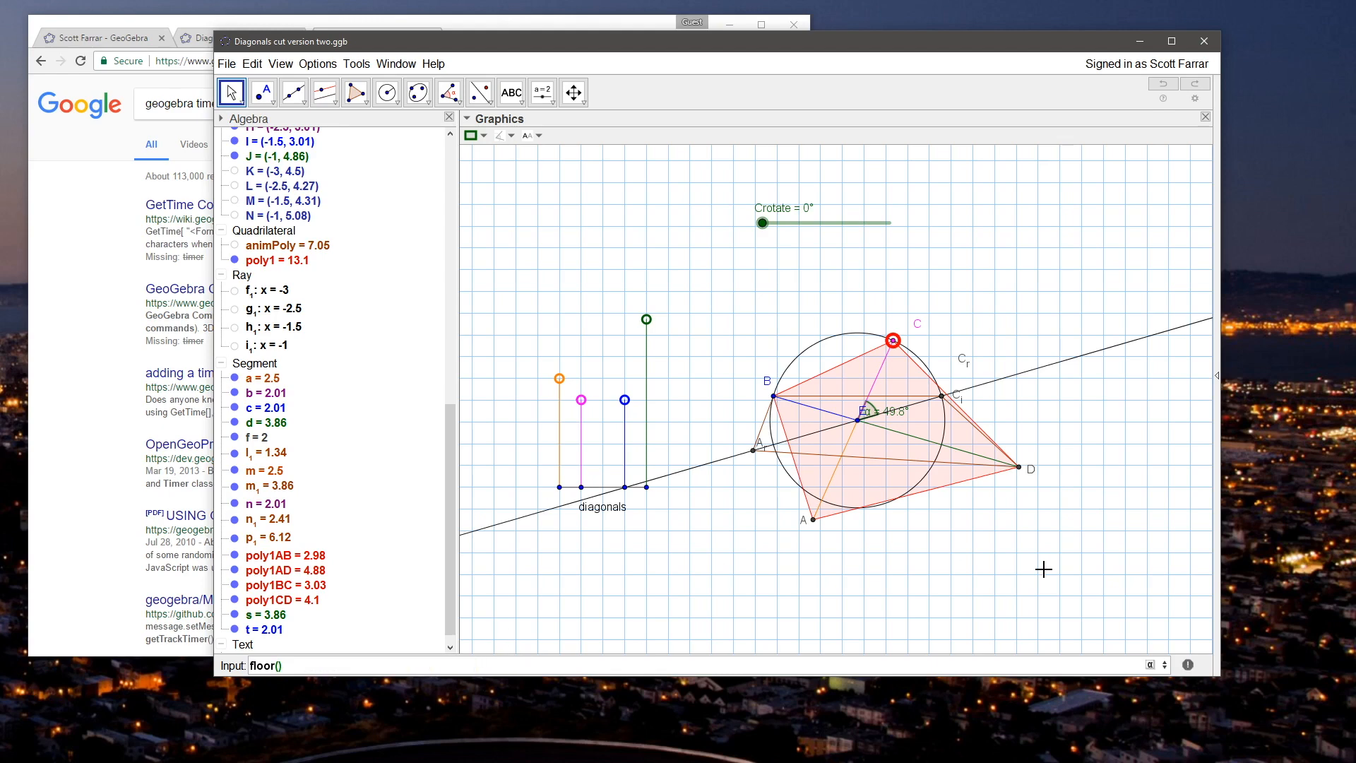
click(1151, 665)
click(1003, 575)
key(Return)
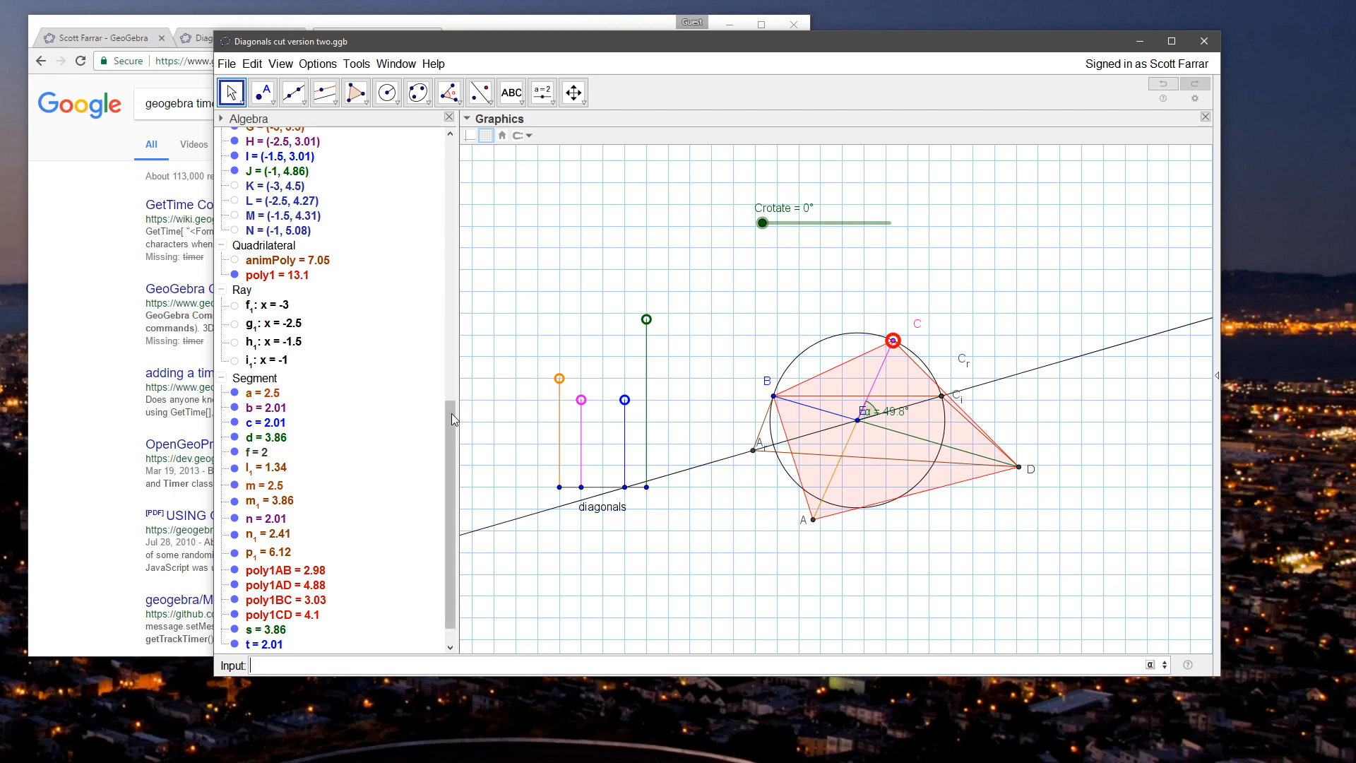
Step: Rename the angle defined as floor(α) to alfloor
drag(451, 413, 450, 151)
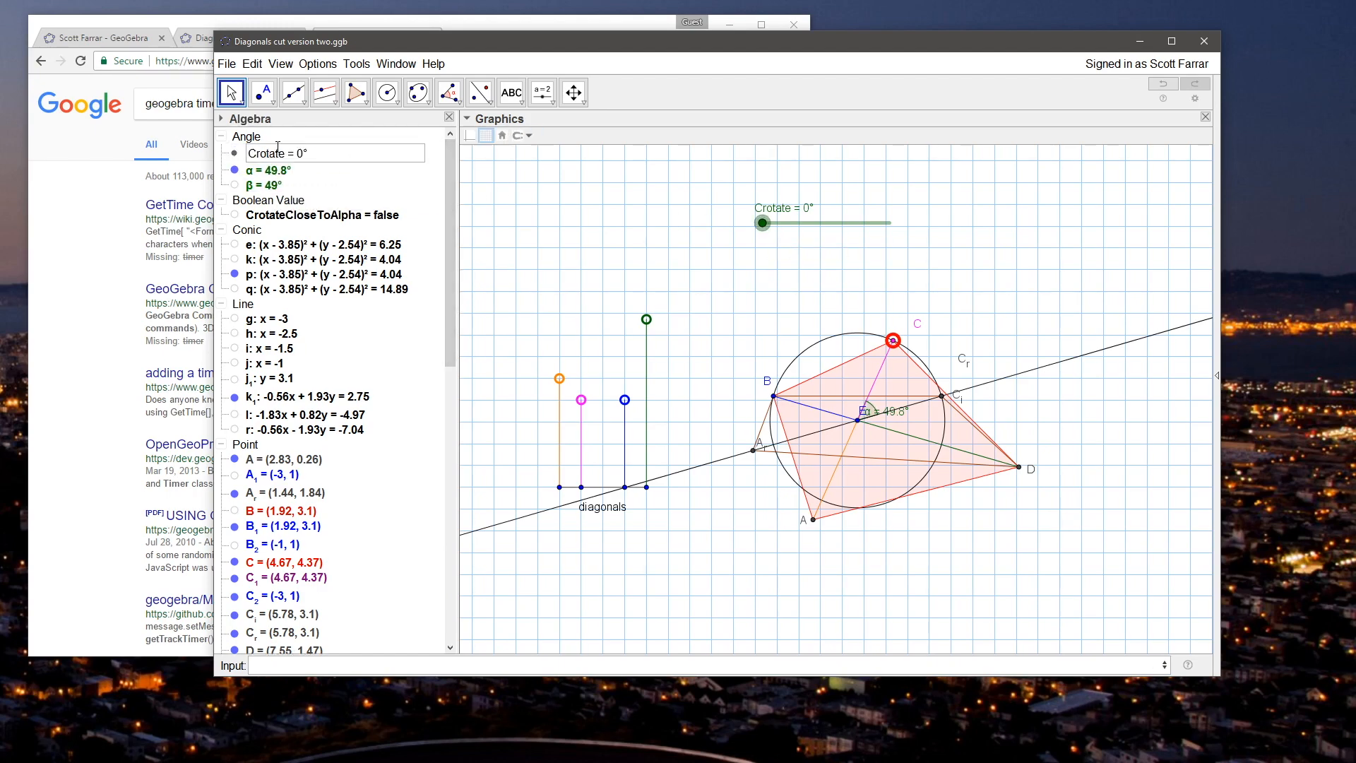
right_click(274, 159)
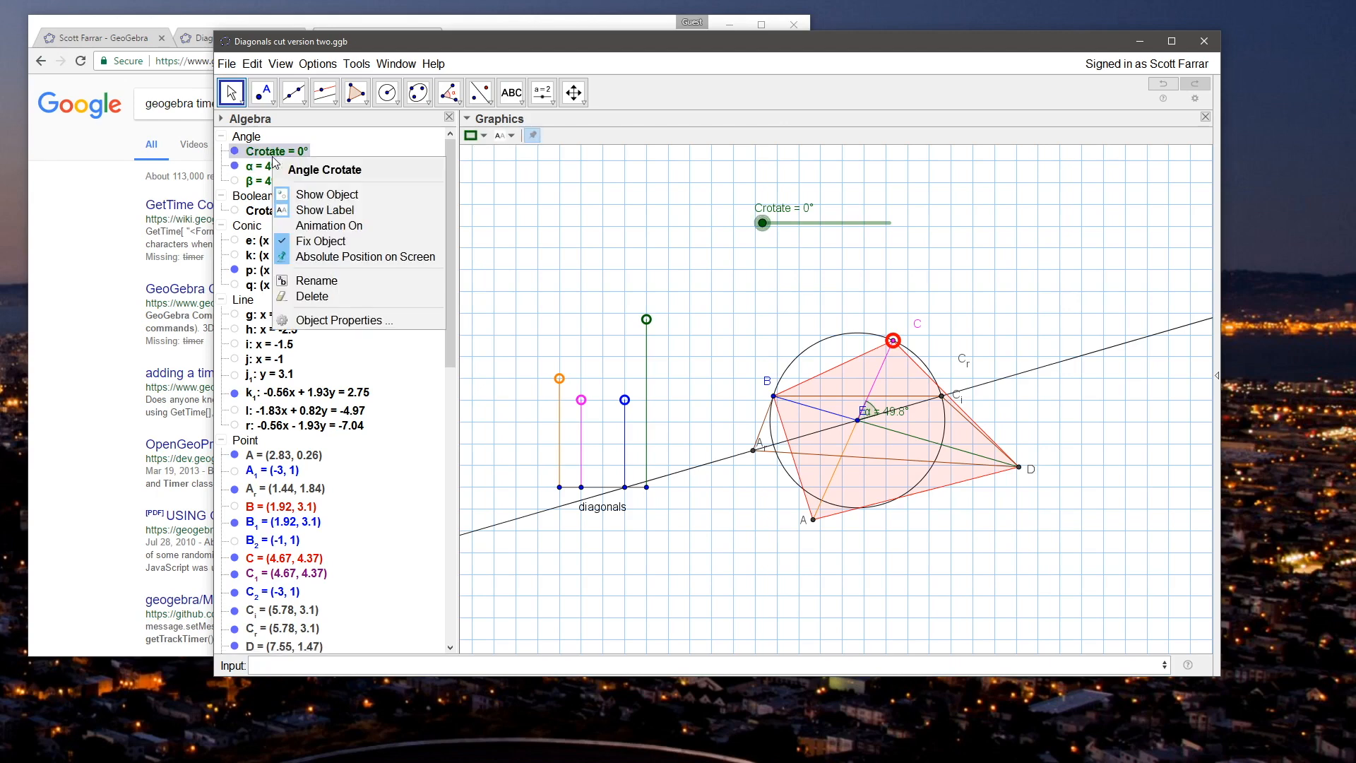
click(353, 321)
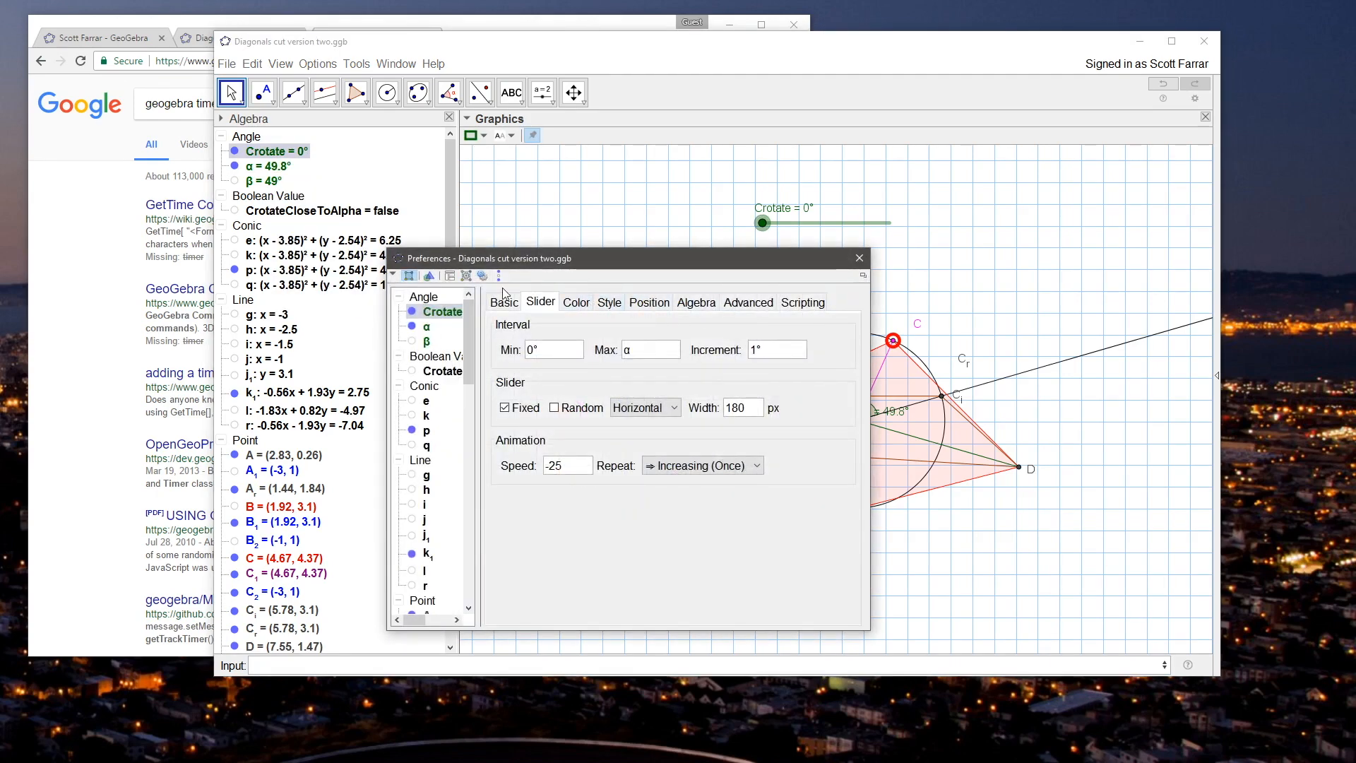
click(860, 258)
right_click(272, 181)
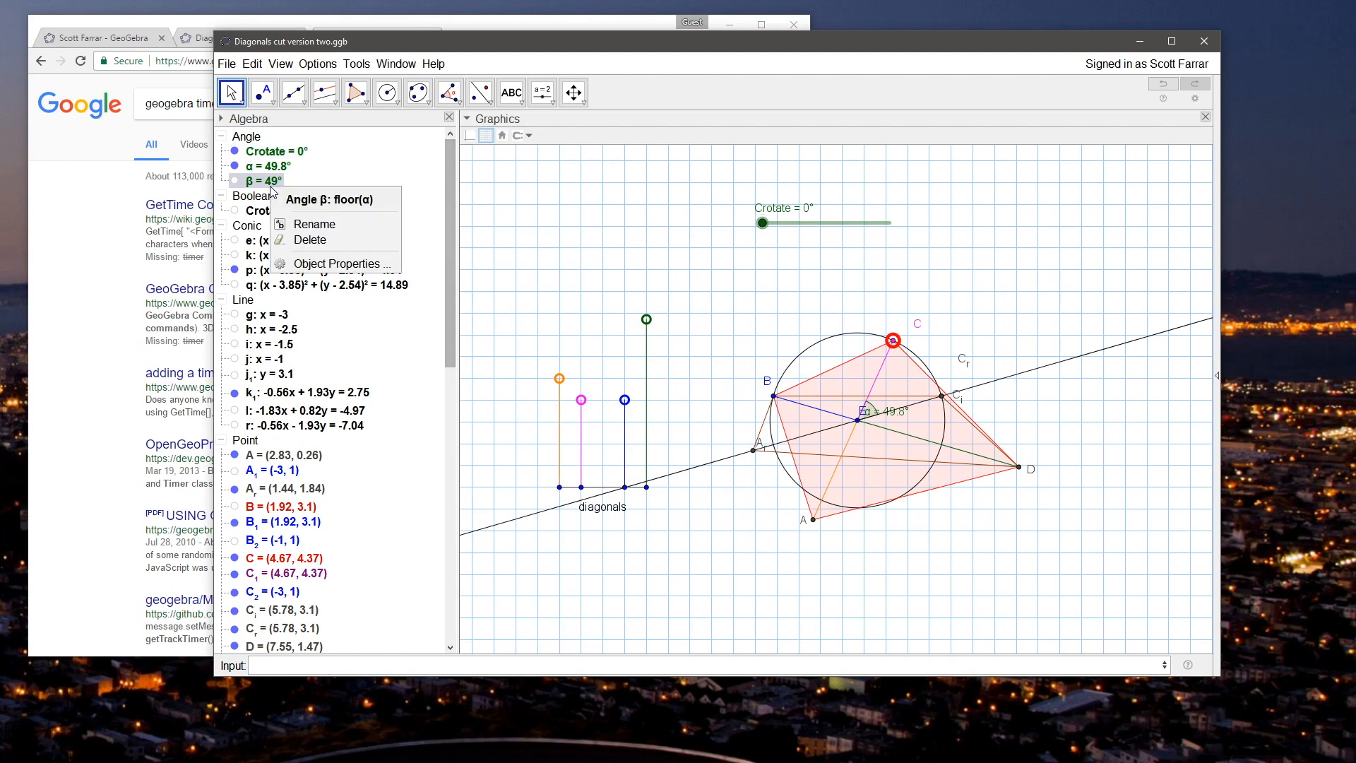
click(328, 226)
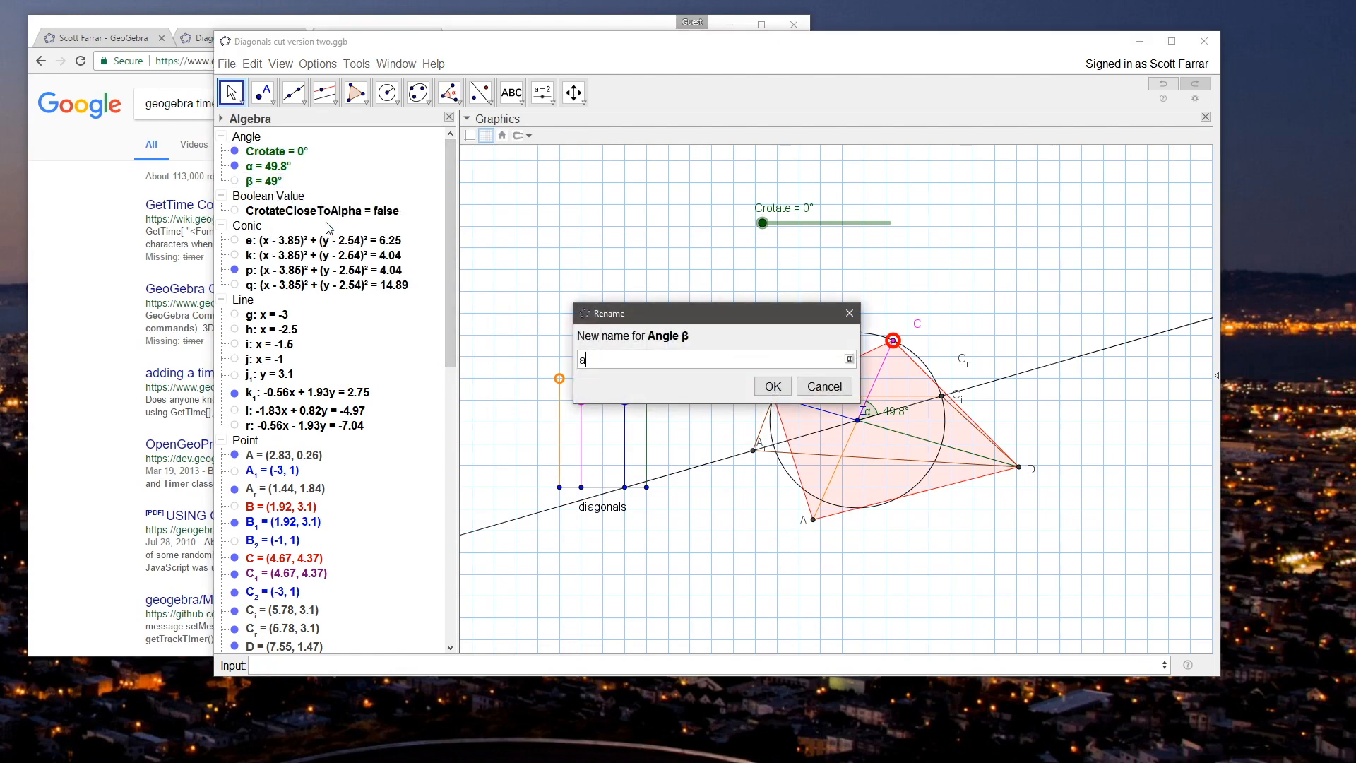
text(alfloor)
key(Return)
Step: Set the maximum of Crotate's slider interval to alfloor
right_click(267, 166)
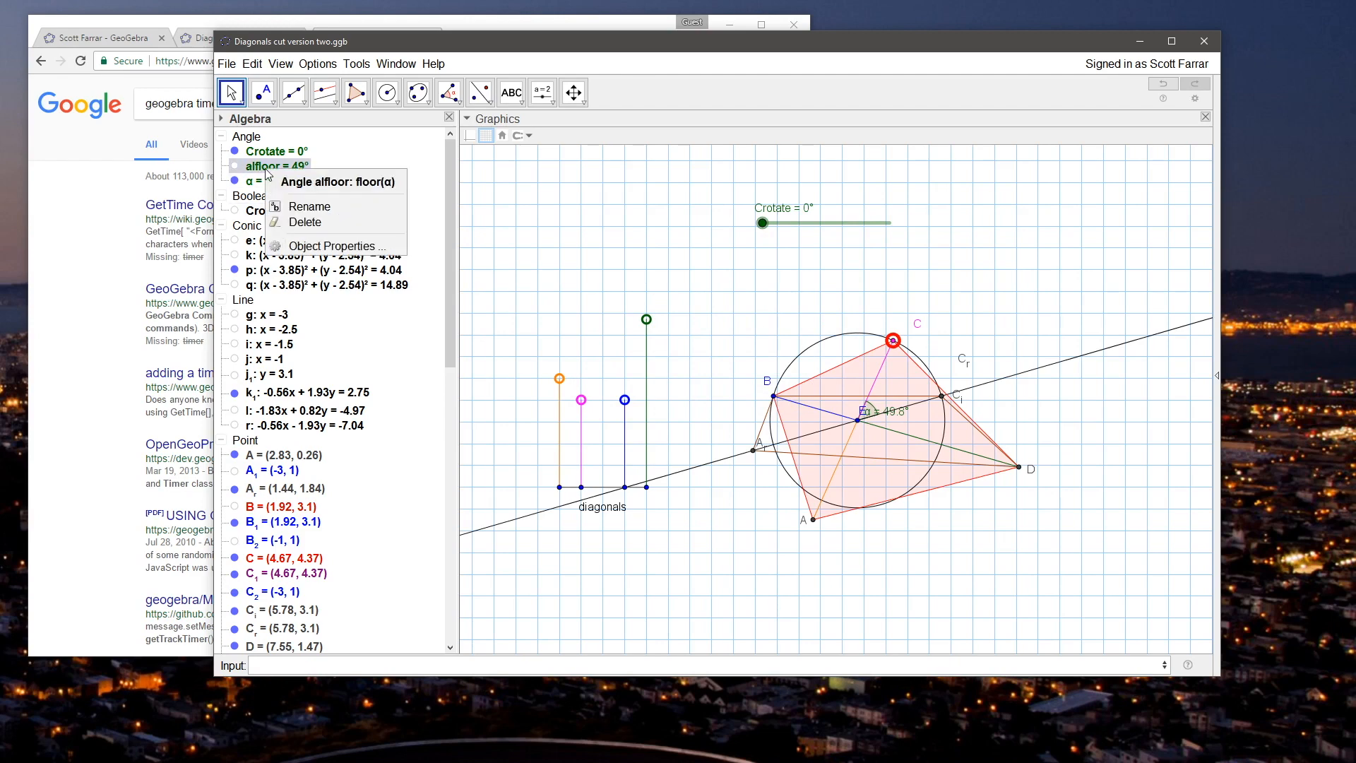
click(310, 243)
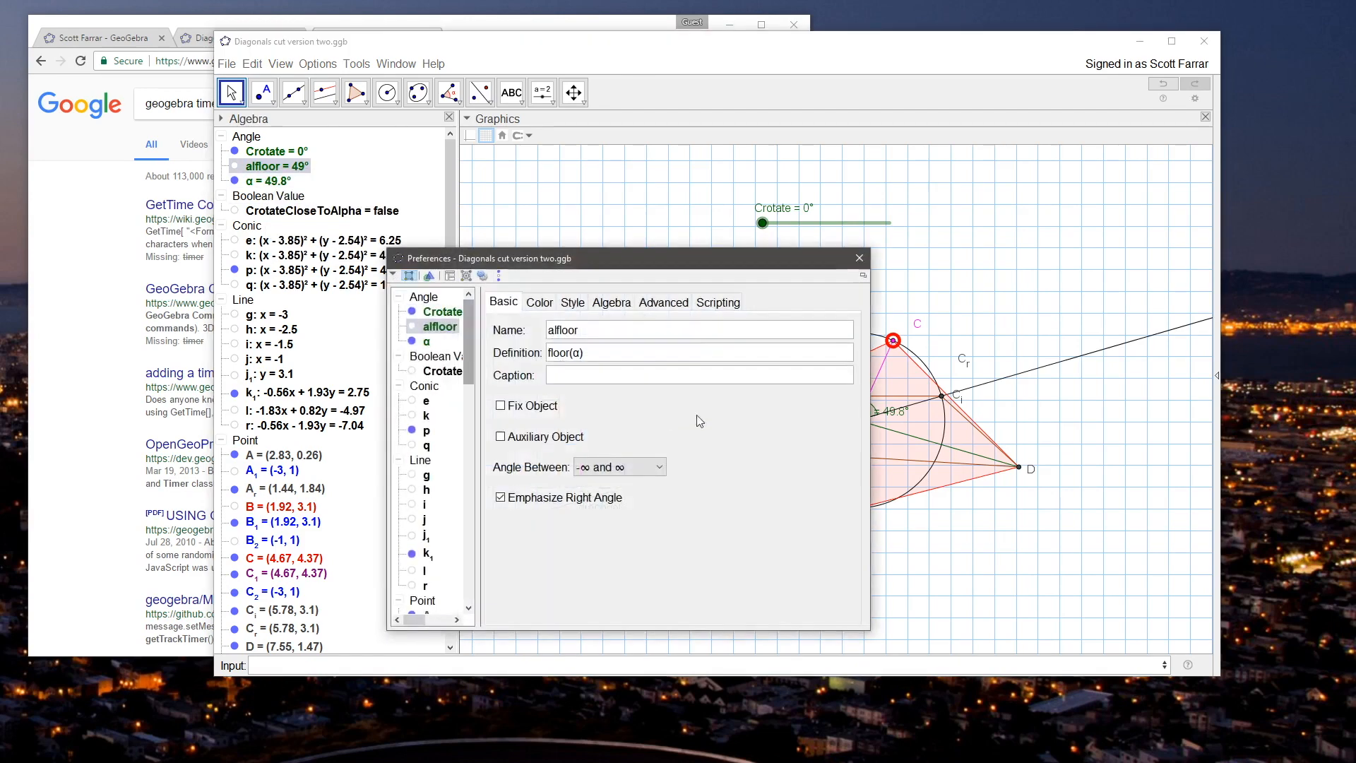
click(573, 303)
click(539, 305)
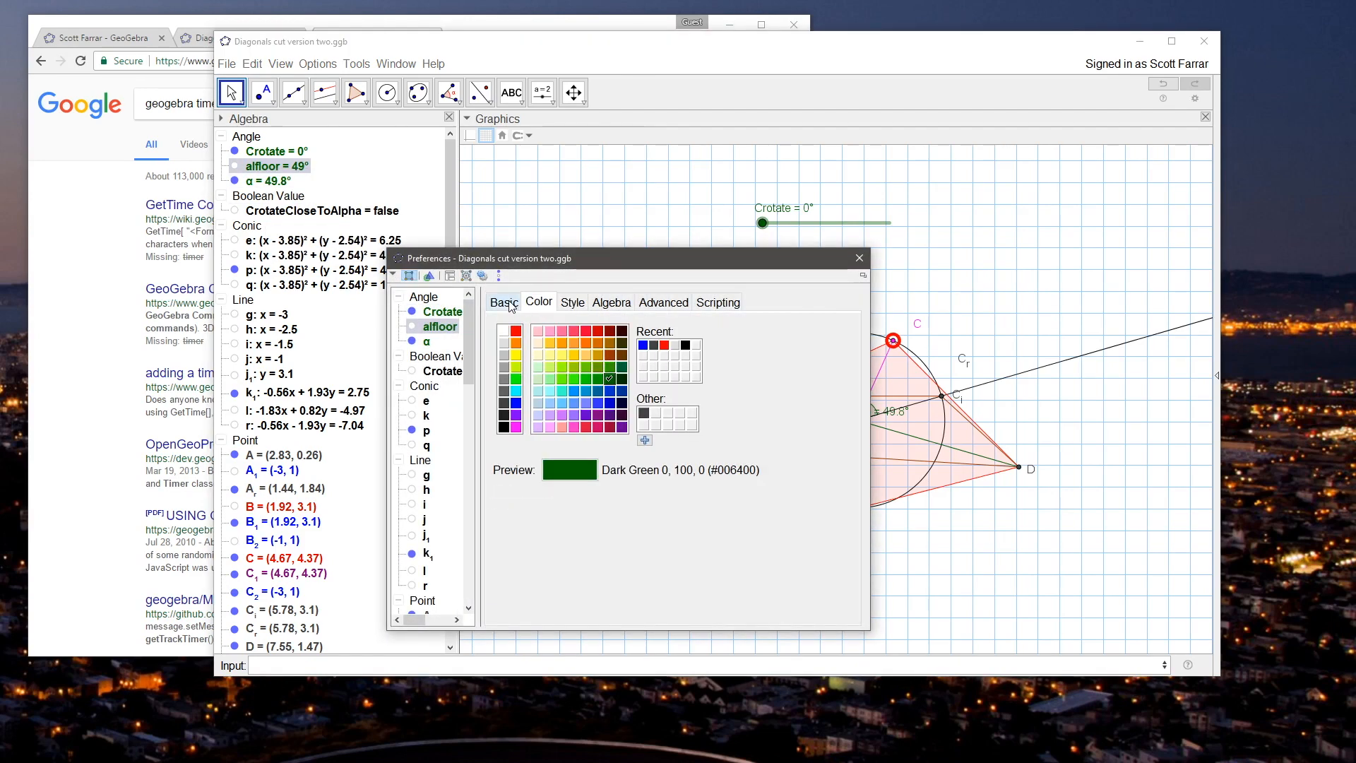
click(440, 312)
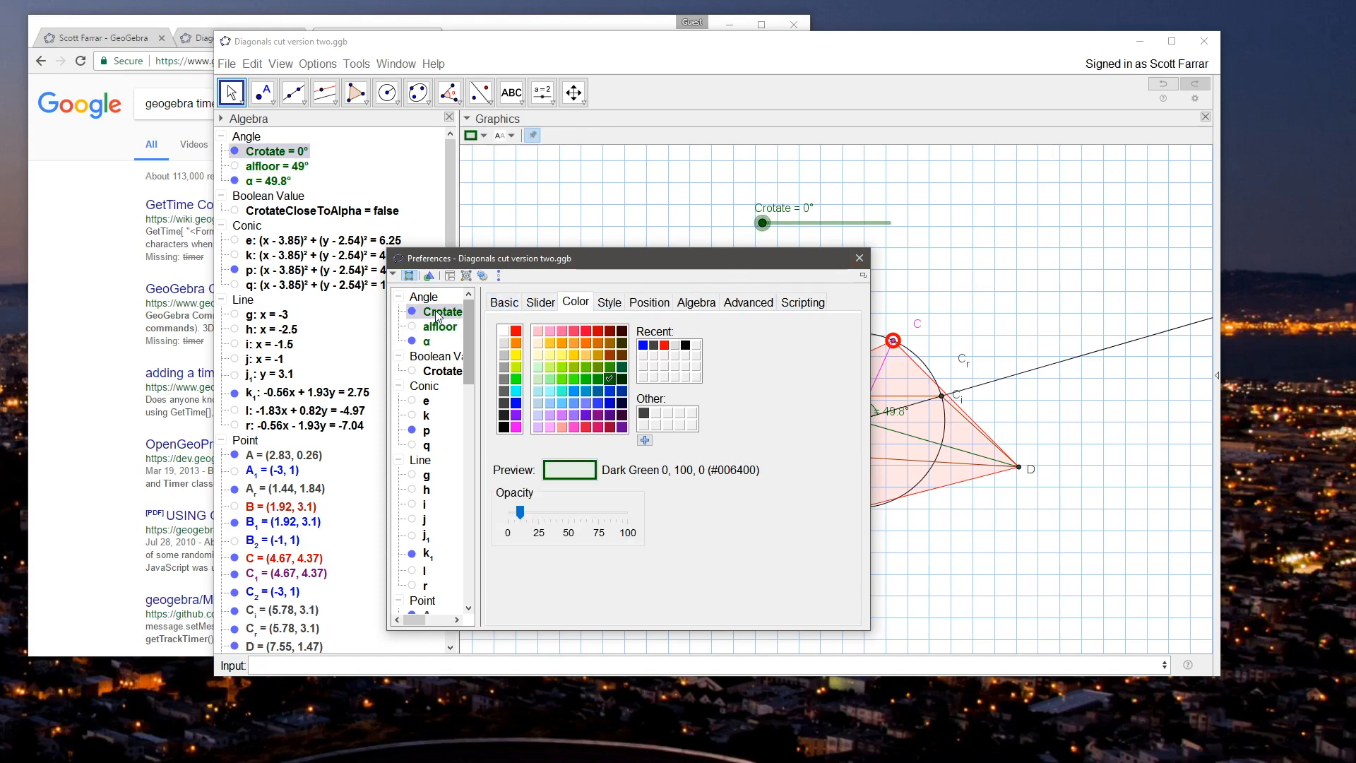
click(514, 303)
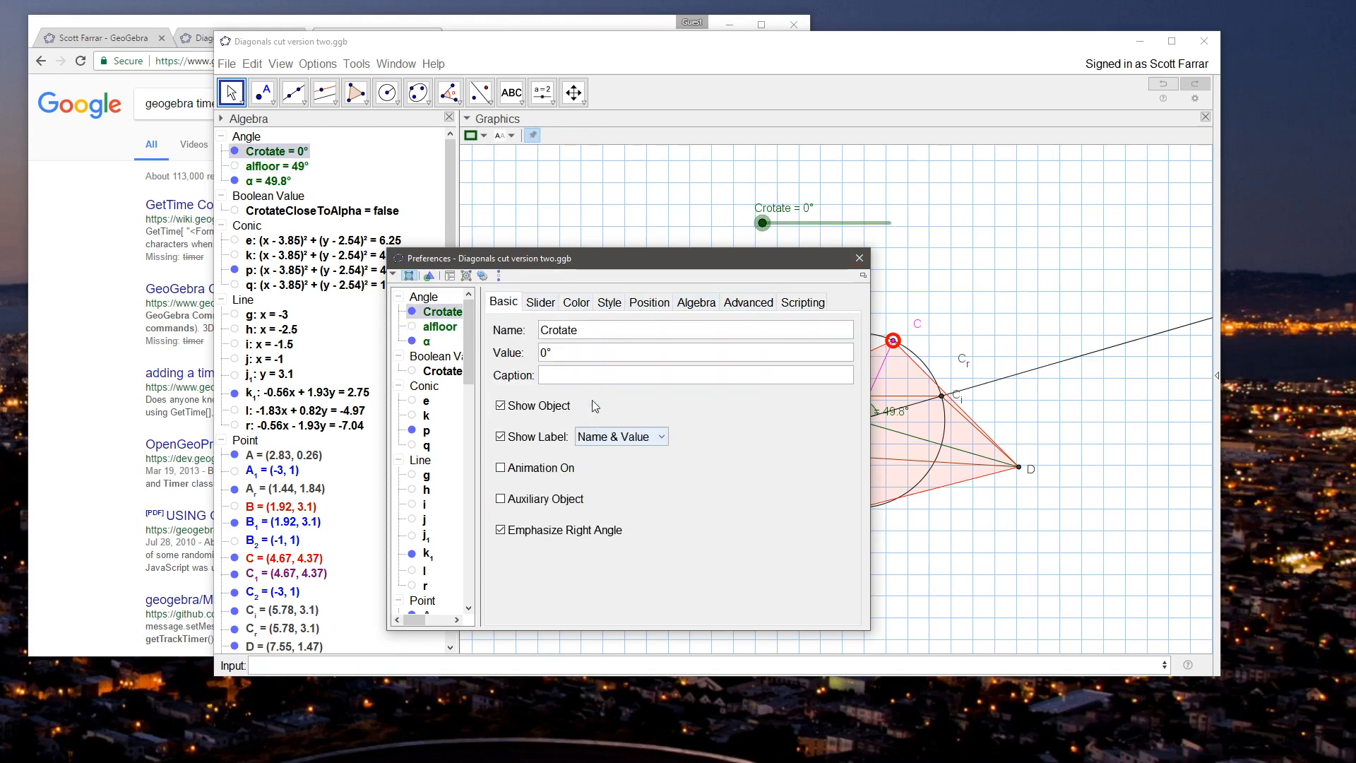
click(547, 306)
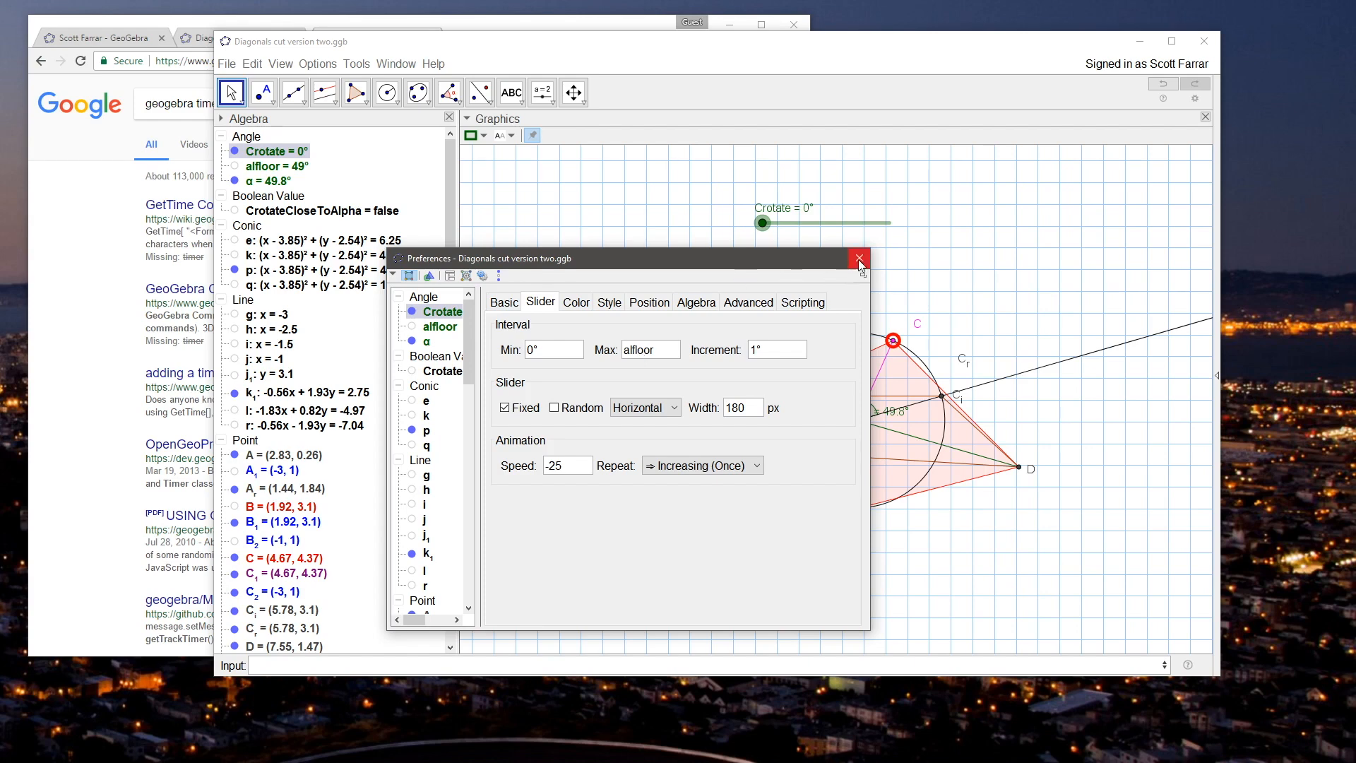
click(859, 258)
Step: Raise Crotate to 49°, shift point C slightly along its circle and lower J to (-1, 4.45) to test the slider limit
drag(771, 225, 959, 225)
click(732, 252)
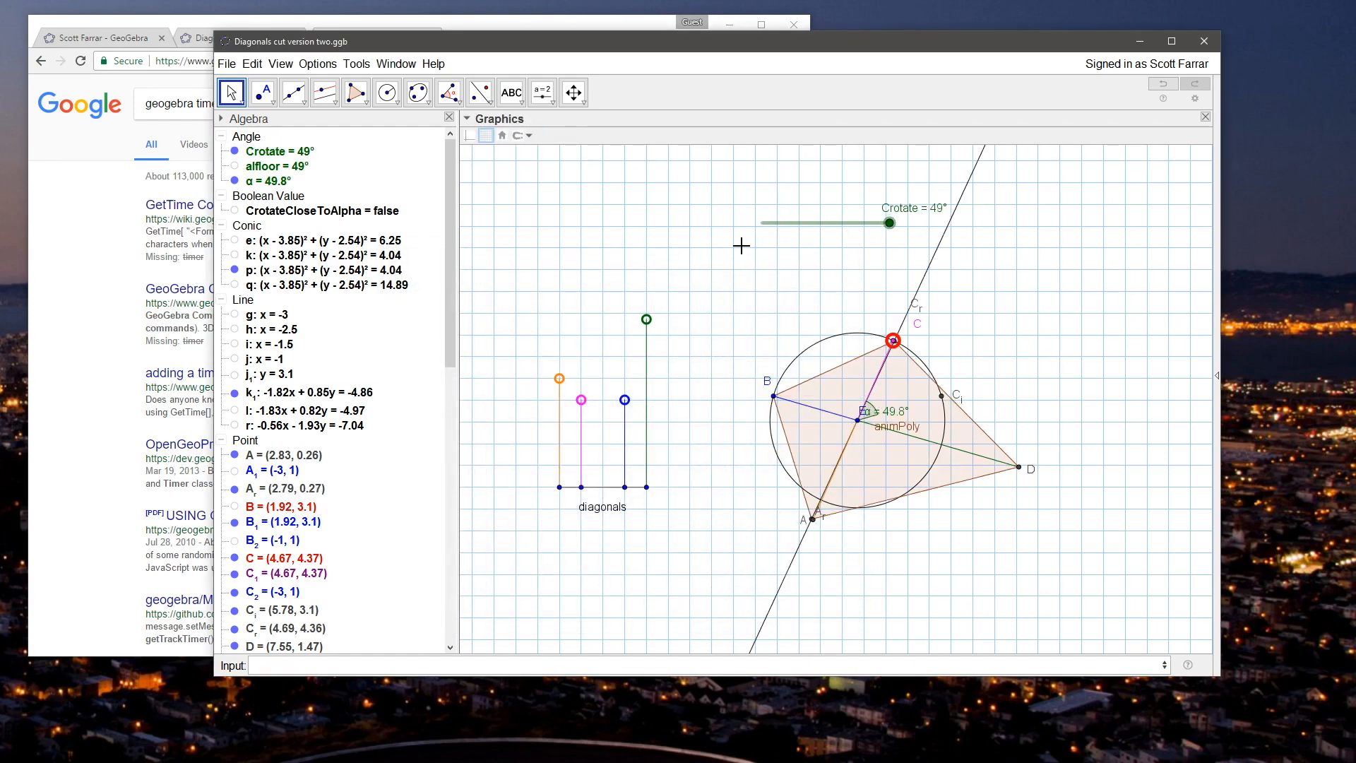
drag(893, 341, 886, 347)
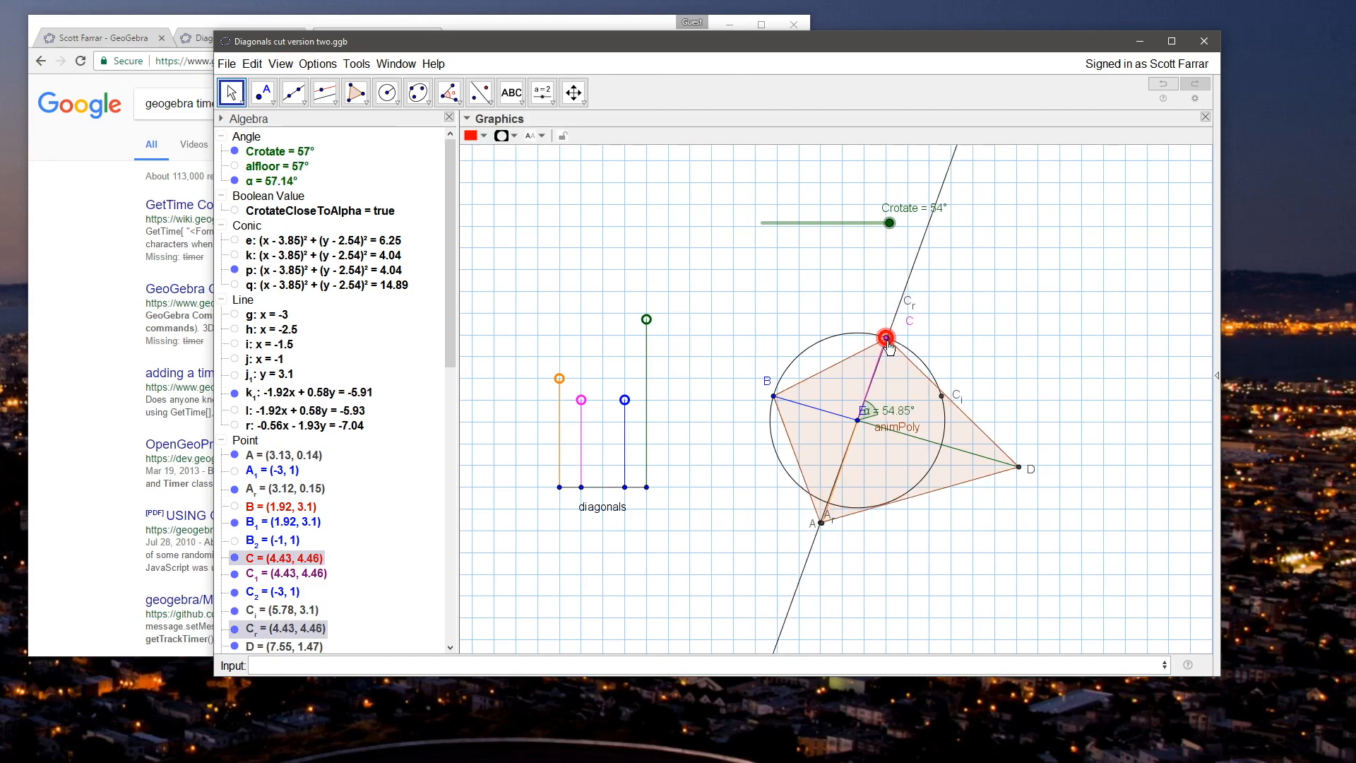
drag(646, 320, 654, 342)
click(688, 342)
Step: Reduce poly1's condition to show the object to CrotateCloseToAlpha by removing the Crotate and 0 comparison
drag(447, 346, 446, 654)
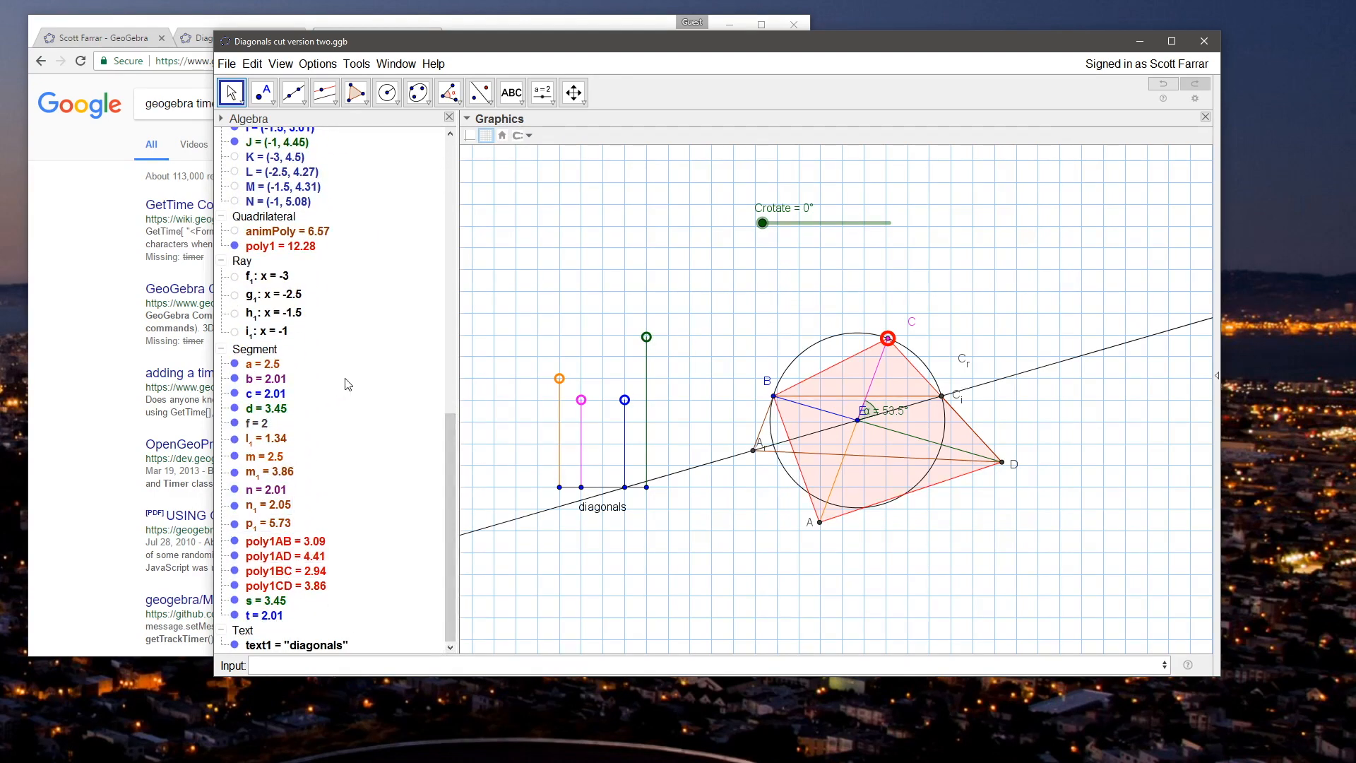
right_click(260, 247)
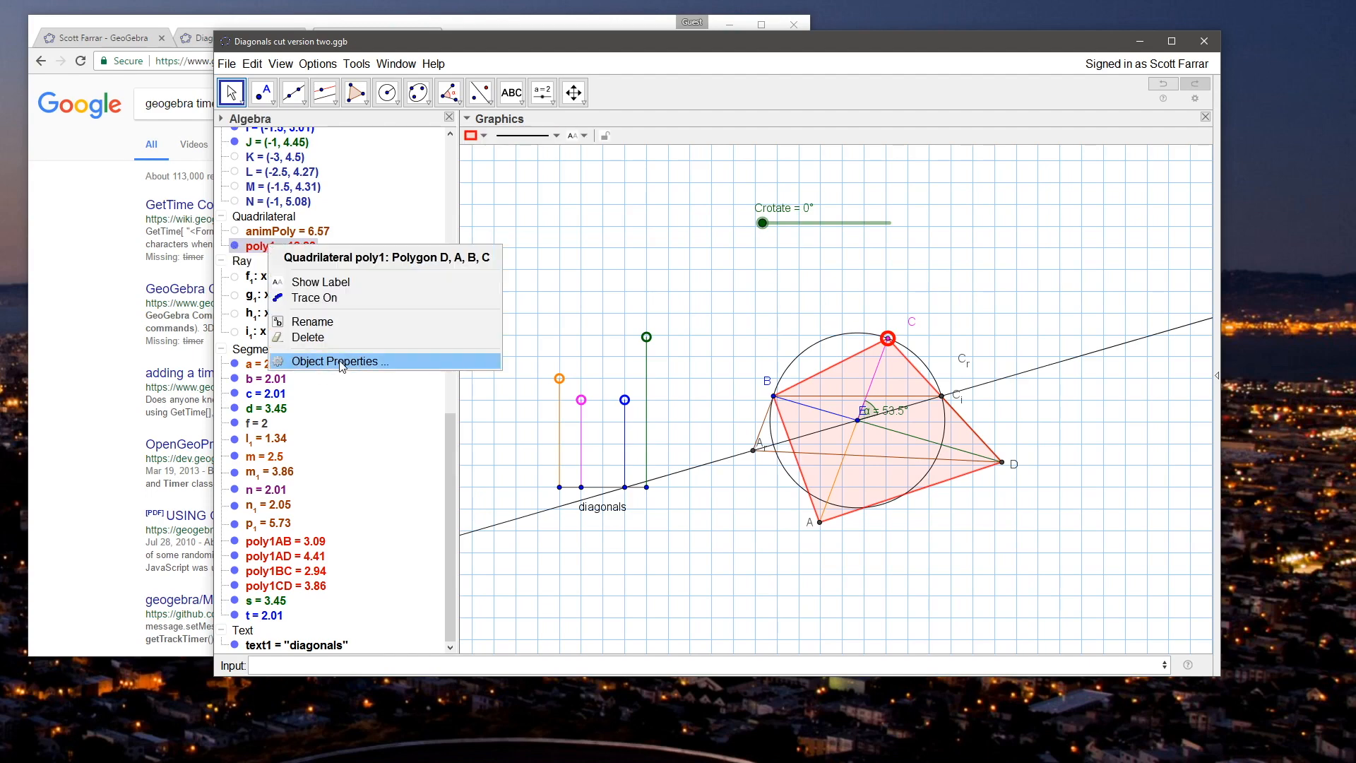
click(304, 362)
click(540, 302)
click(617, 302)
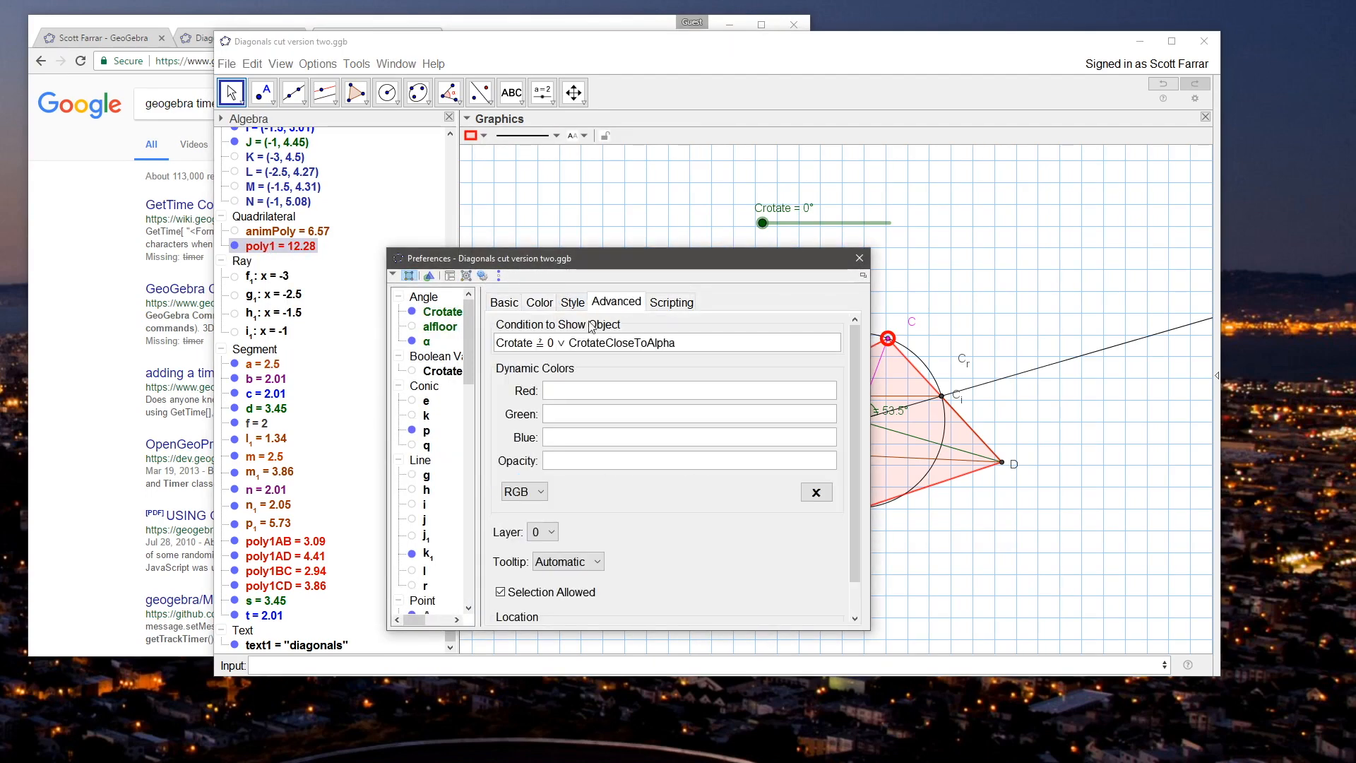
drag(565, 348, 484, 346)
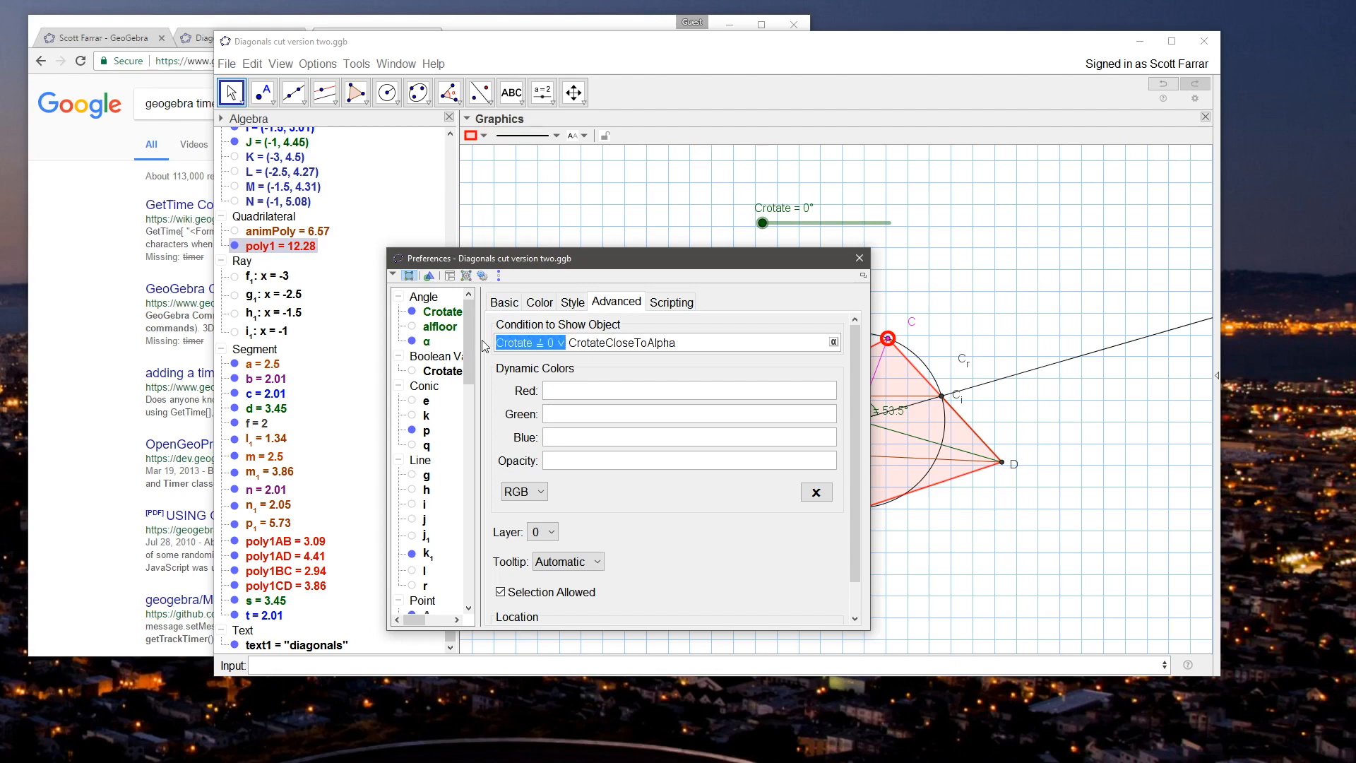
key(BackSpace)
key(Return)
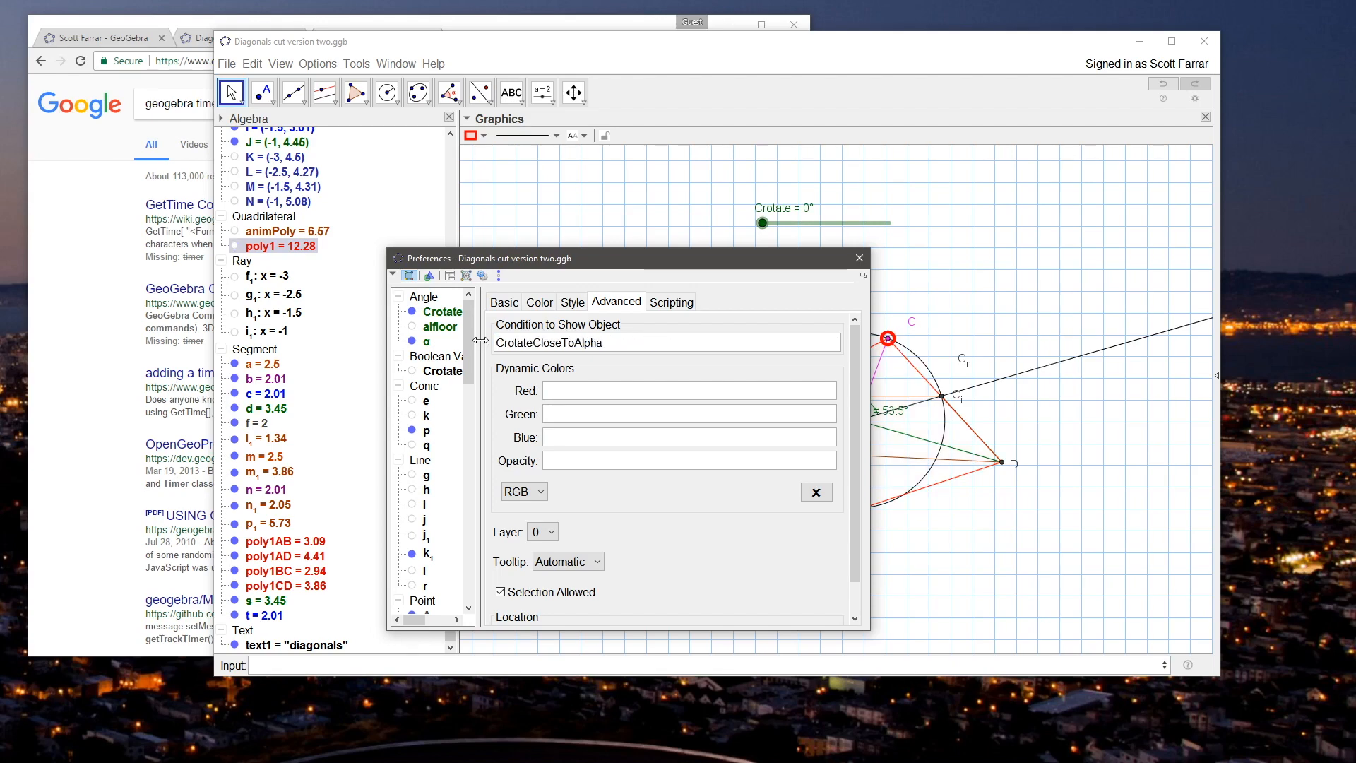
click(860, 259)
Step: Change animPoly's condition to show the object to Crotate < α by removing the lower bound
double_click(291, 233)
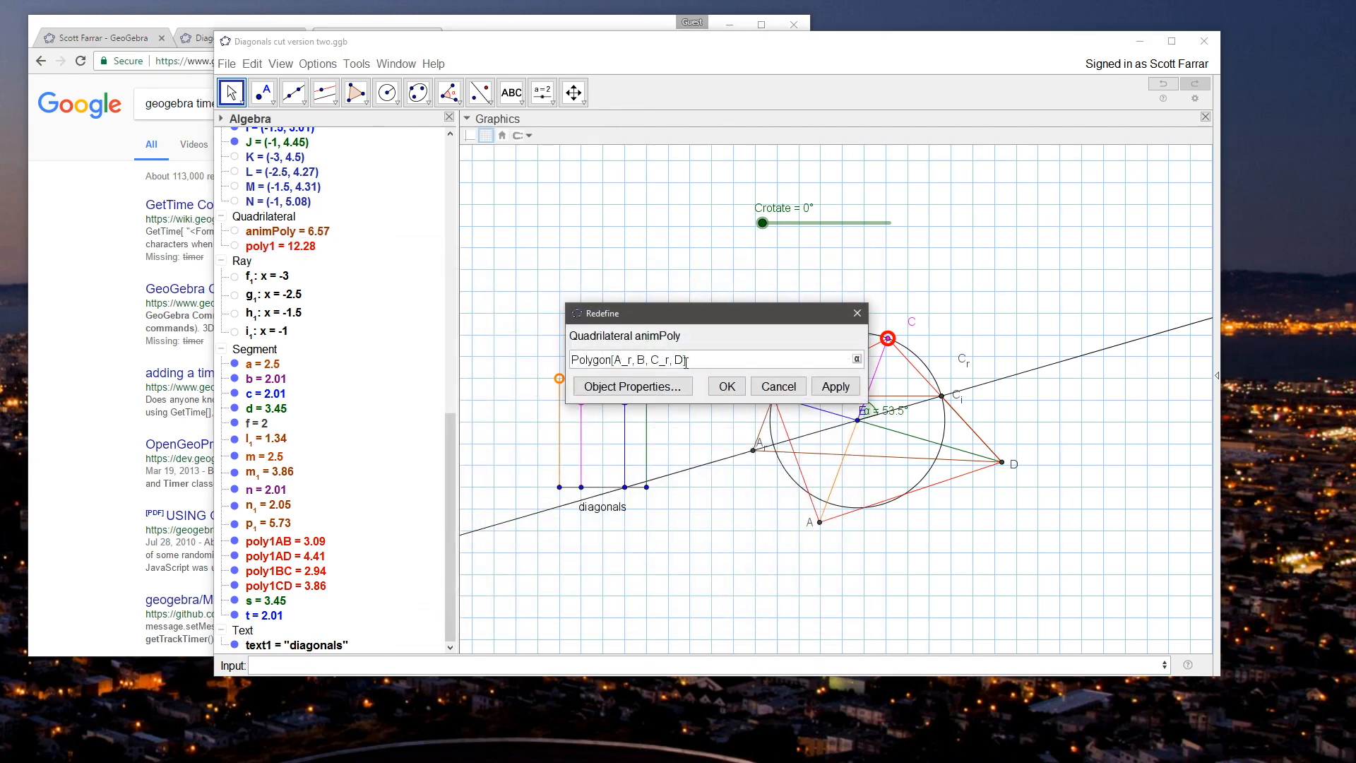
key(Escape)
right_click(311, 236)
click(395, 352)
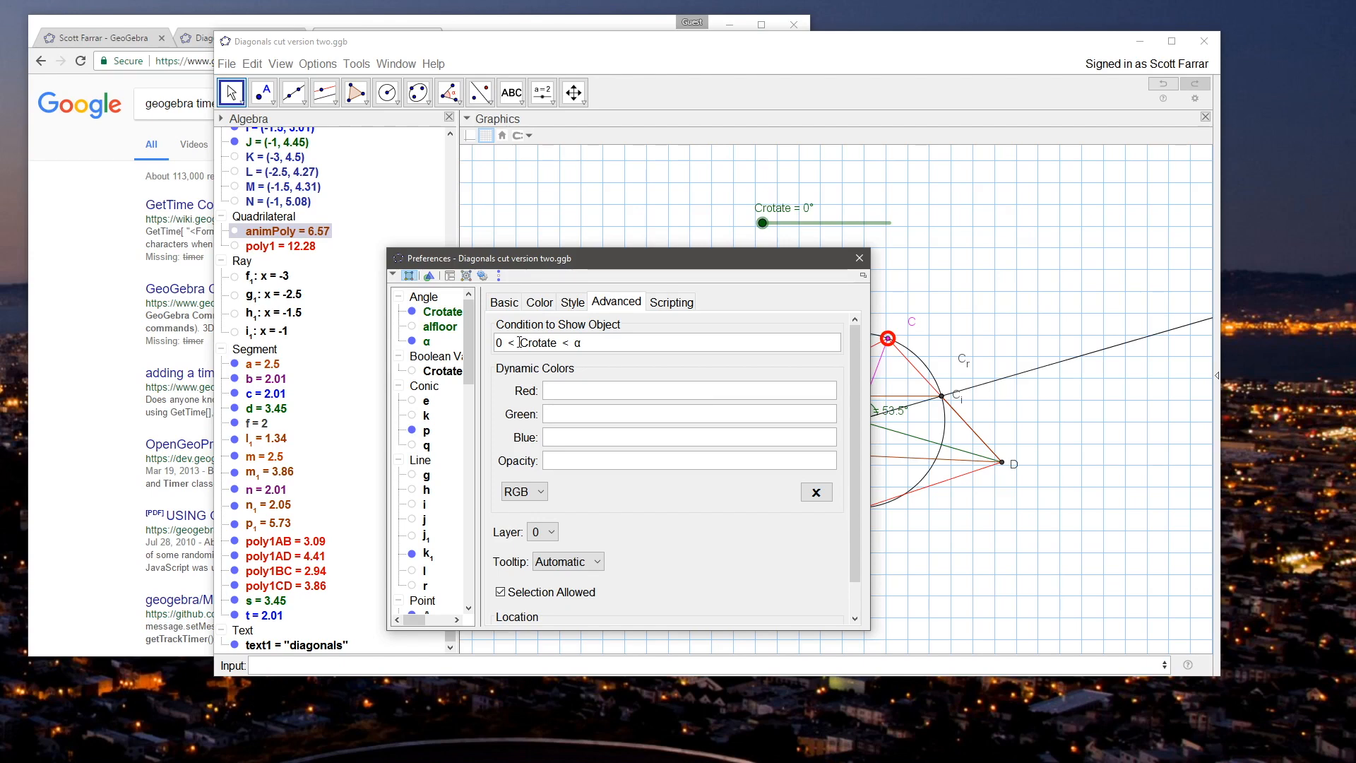
drag(520, 342, 457, 343)
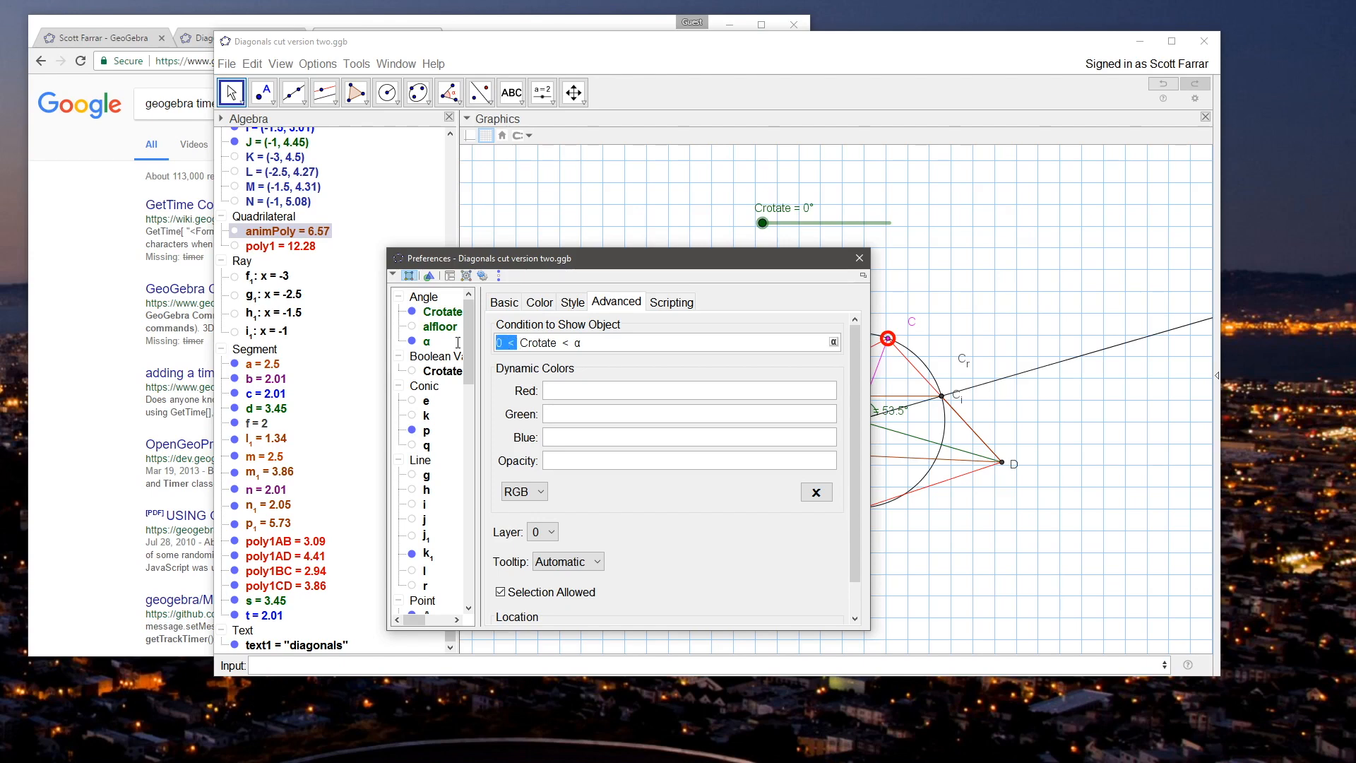
key(BackSpace)
key(Delete)
key(Return)
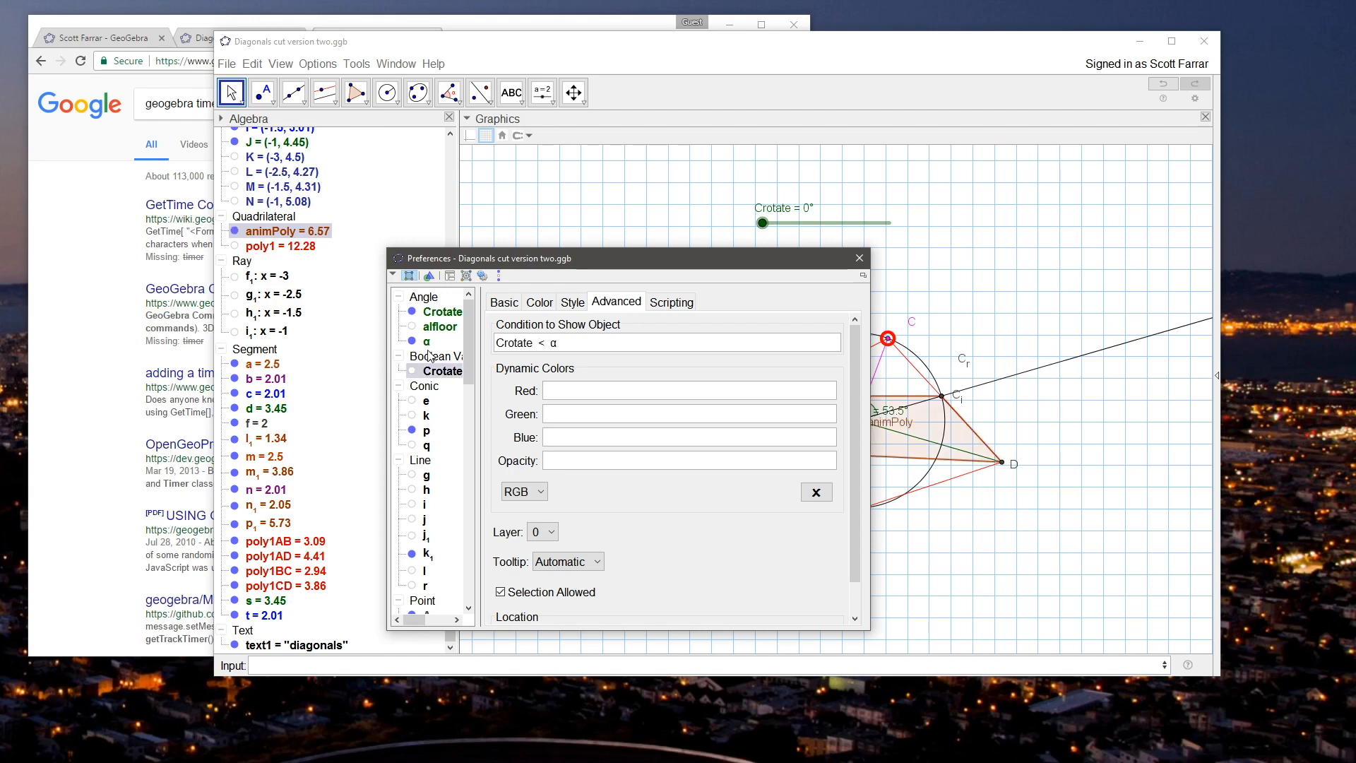
click(859, 258)
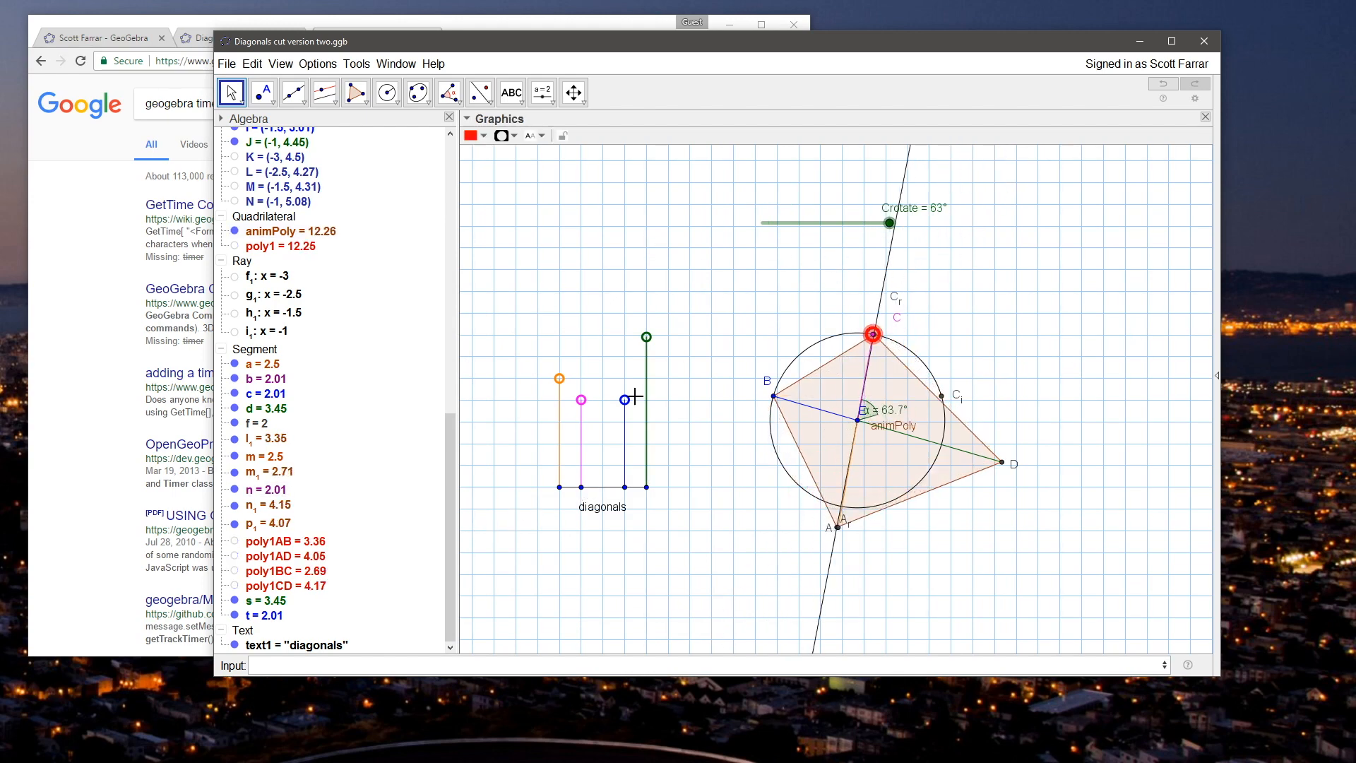
Step: Lower point J to (-1, 4) and move point C back and forth along its circle to check the polygons' display
click(647, 341)
drag(648, 346, 646, 358)
click(747, 311)
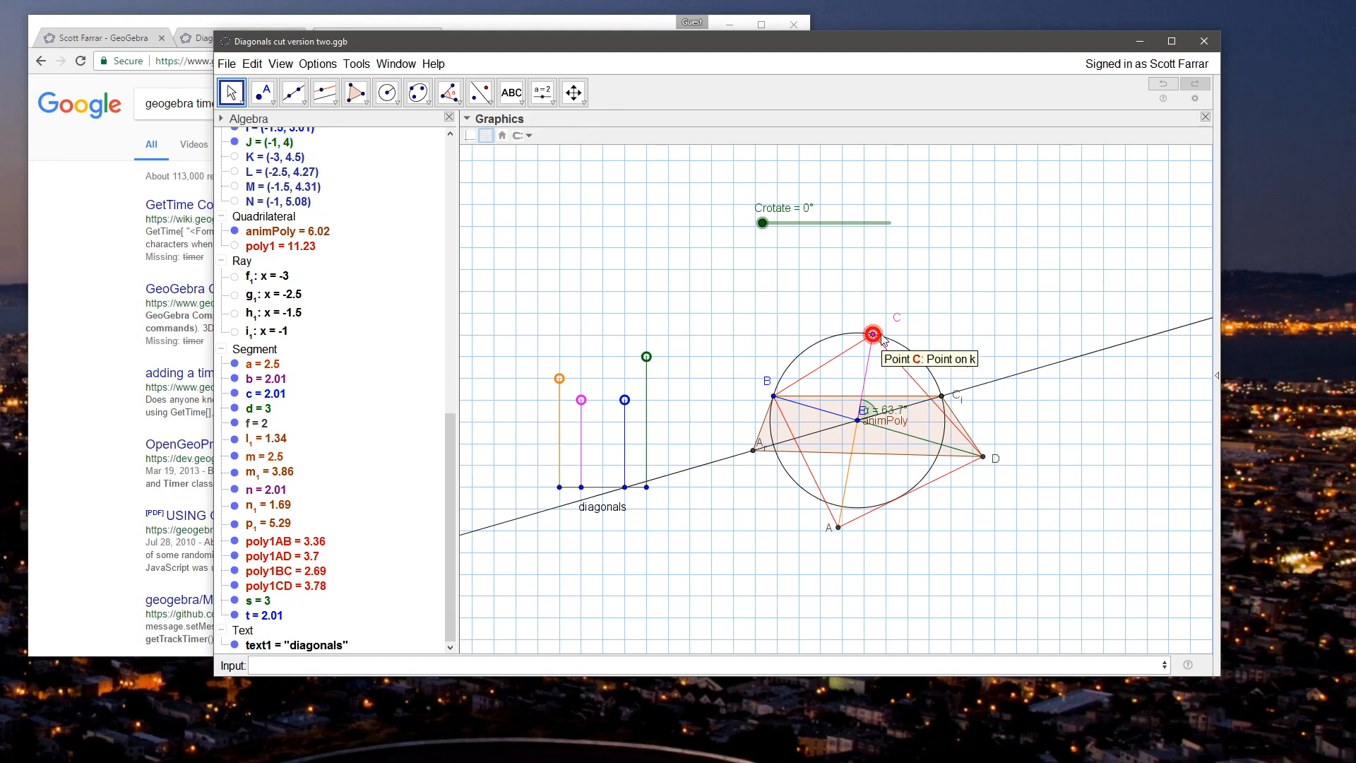
drag(872, 334, 947, 372)
drag(907, 341, 898, 330)
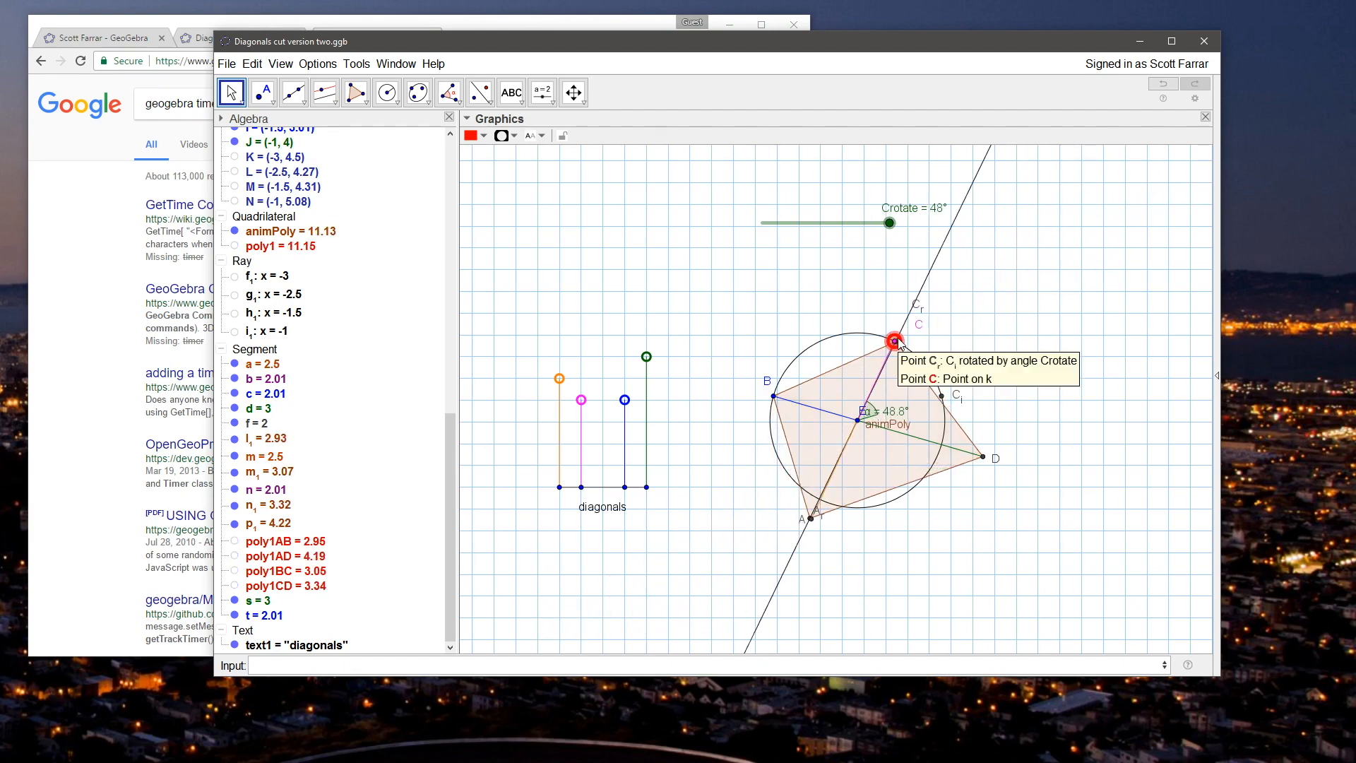
mouse_move(894, 343)
mouse_down()
mouse_move(930, 364)
mouse_move(887, 338)
mouse_up()
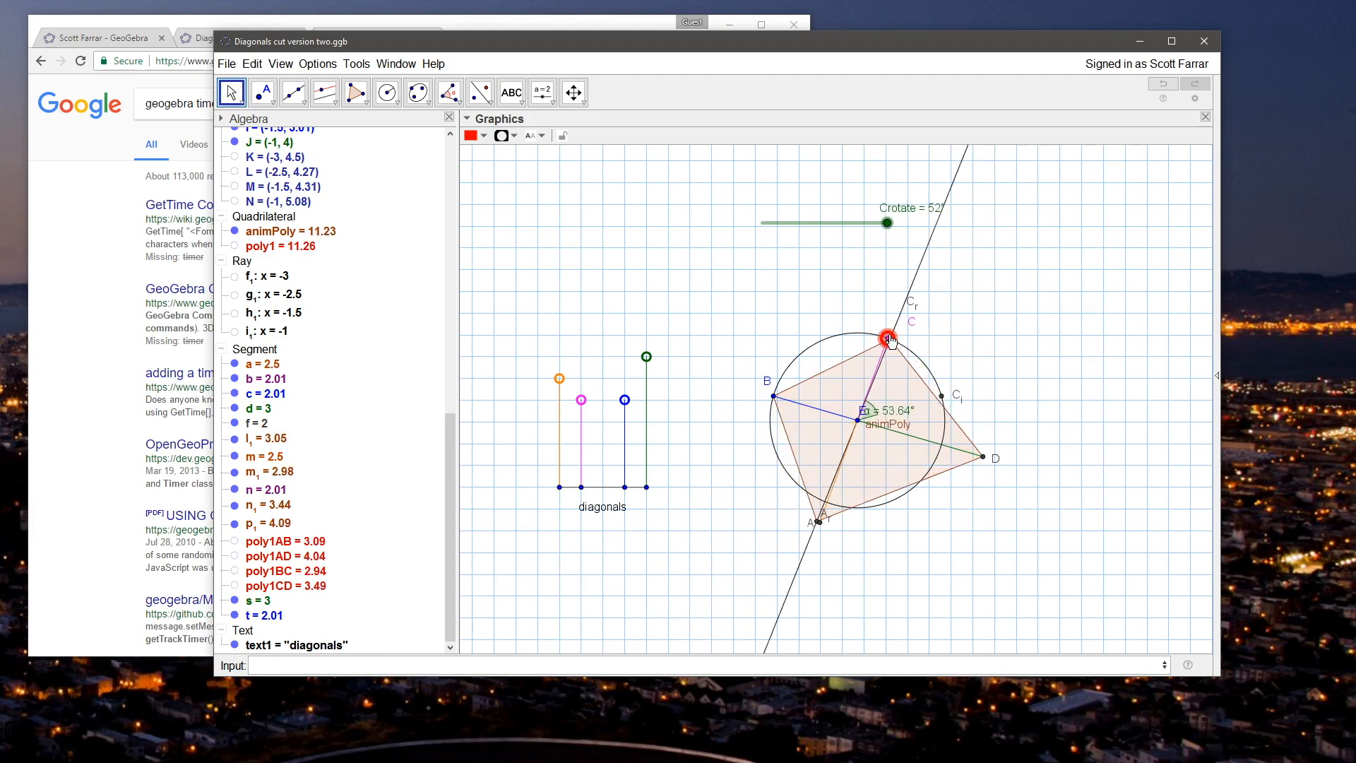
Step: Select animPoly and poly1 together and give both the same dark red color
click(286, 247)
right_click(286, 245)
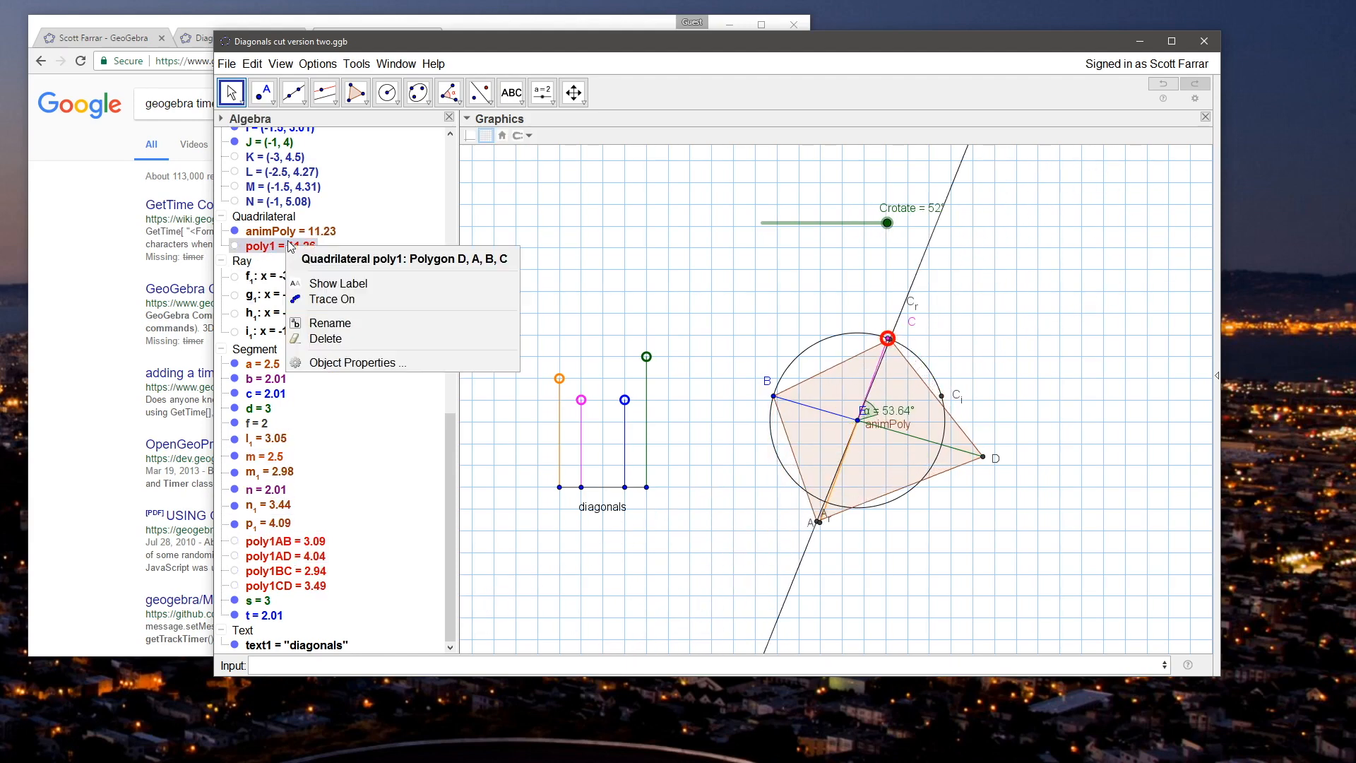
click(281, 233)
ctrl+click(279, 245)
right_click(272, 245)
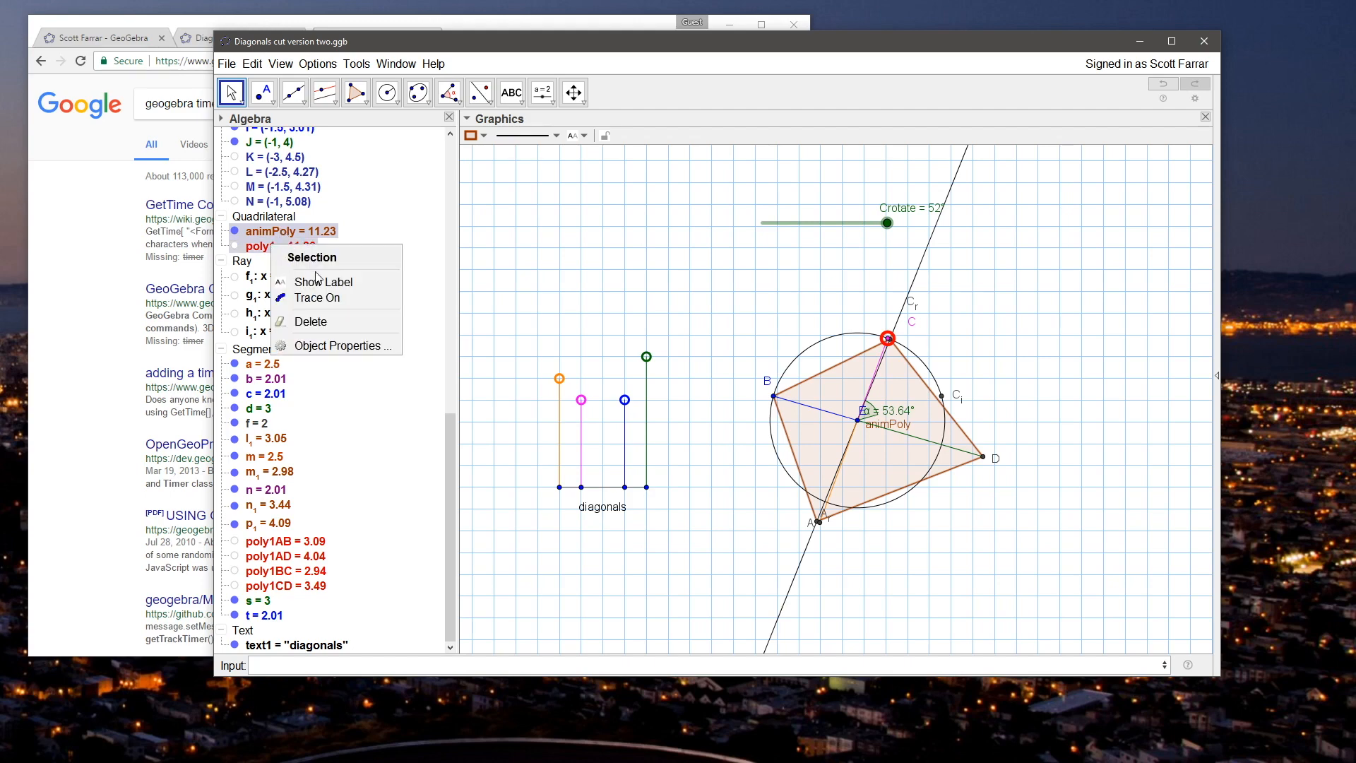
click(472, 135)
click(479, 164)
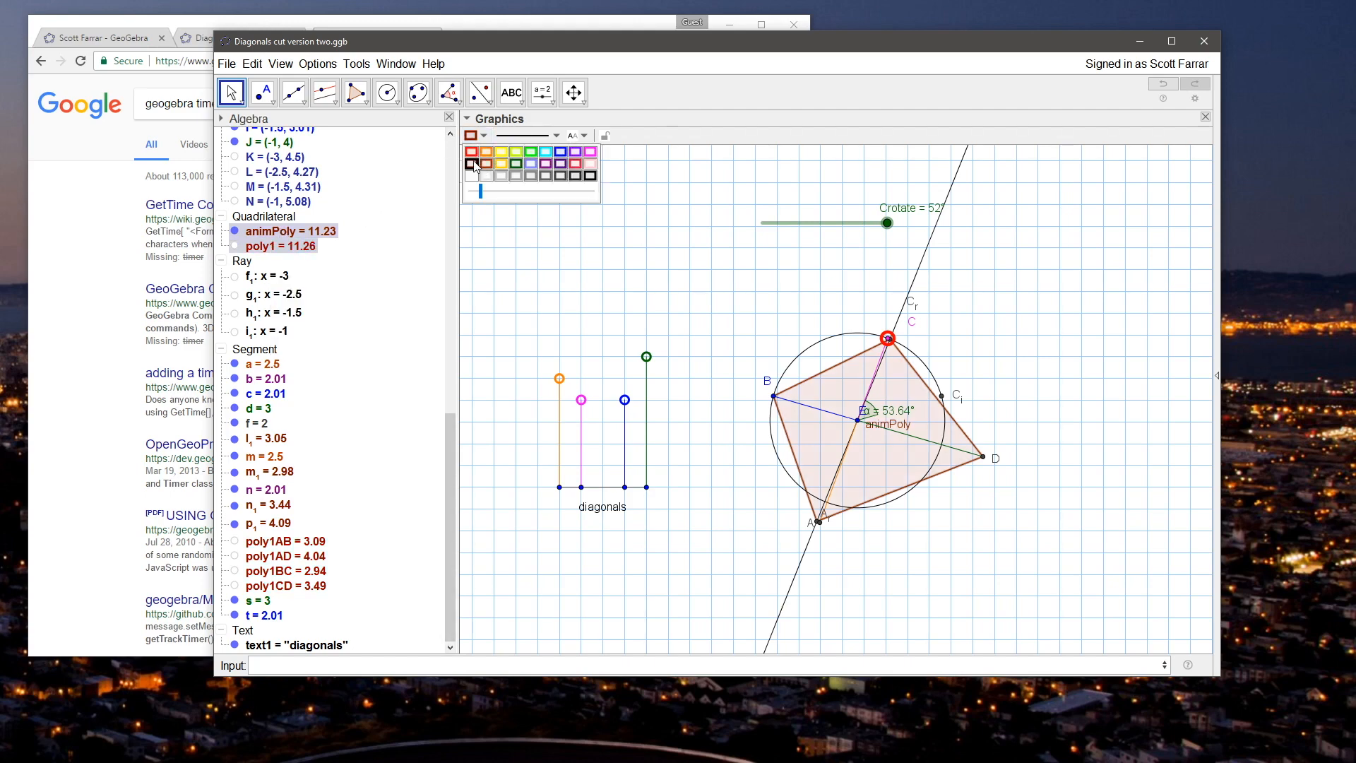
click(620, 306)
Step: Move point C slightly along its circle and raise point J to (-1, 4.44)
mouse_move(887, 339)
mouse_down()
mouse_move(923, 362)
mouse_move(877, 334)
mouse_move(839, 334)
mouse_move(899, 345)
mouse_move(932, 372)
mouse_move(882, 337)
mouse_up()
mouse_move(658, 356)
mouse_down()
mouse_move(650, 310)
mouse_move(662, 346)
mouse_up()
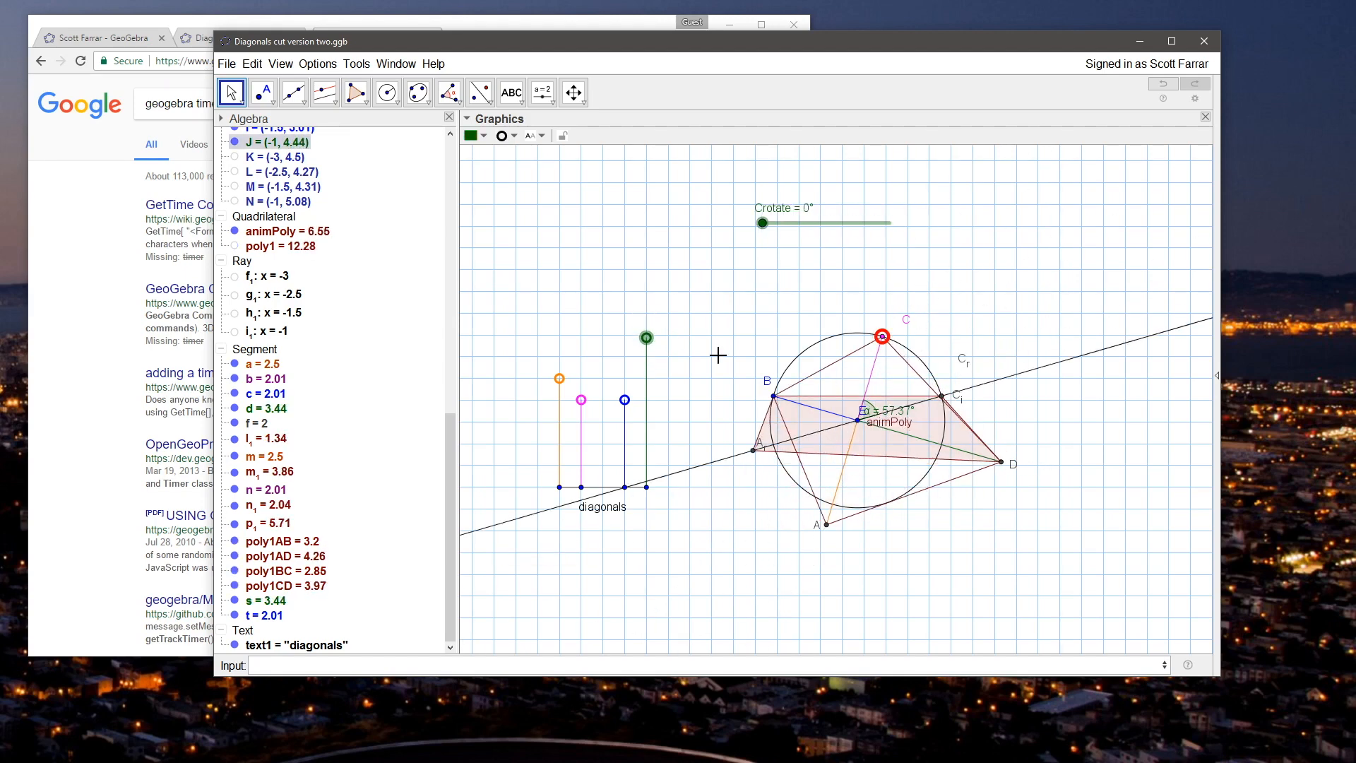
Step: Set the visibility condition of segments poly1AB, poly1AD, poly1BC and poly1CD to CrotateCloseToAlpha
click(238, 545)
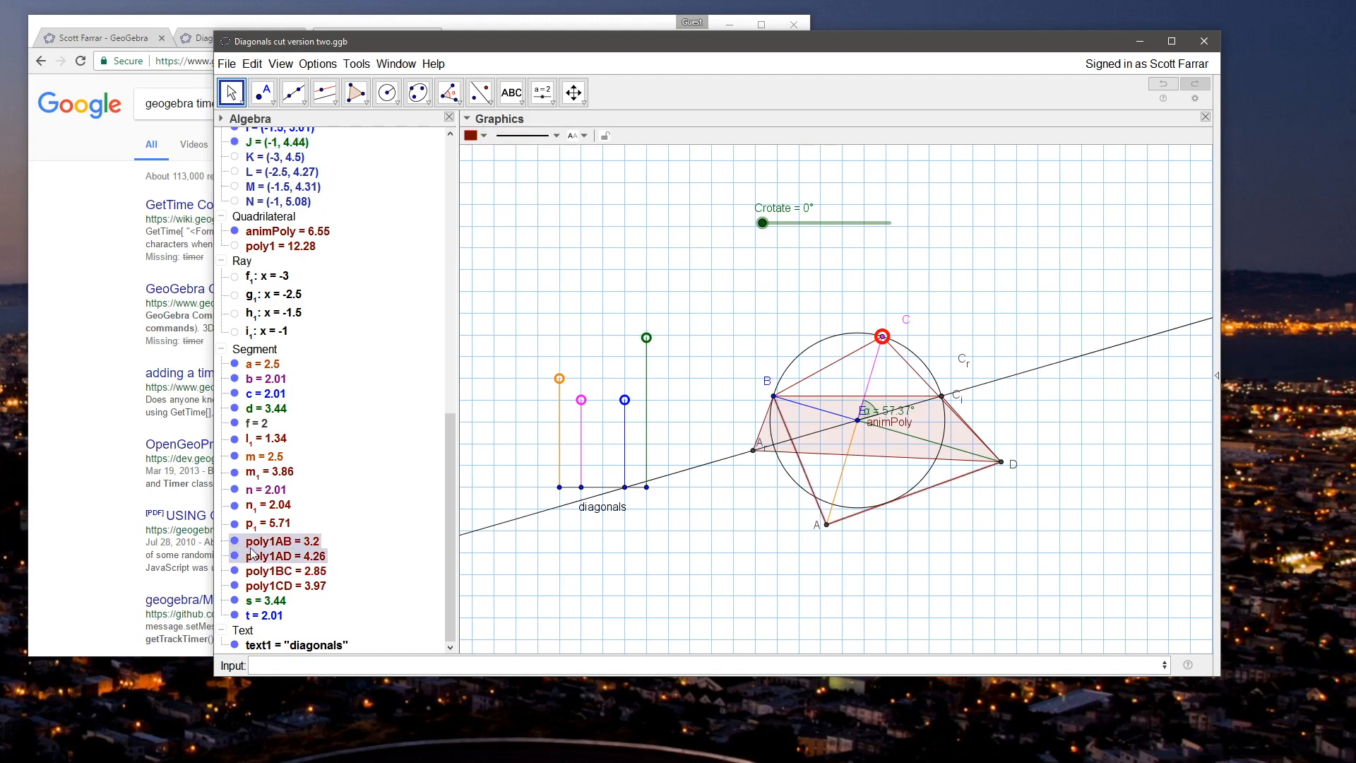
click(817, 272)
click(263, 543)
shift+click(287, 586)
right_click(289, 587)
click(359, 687)
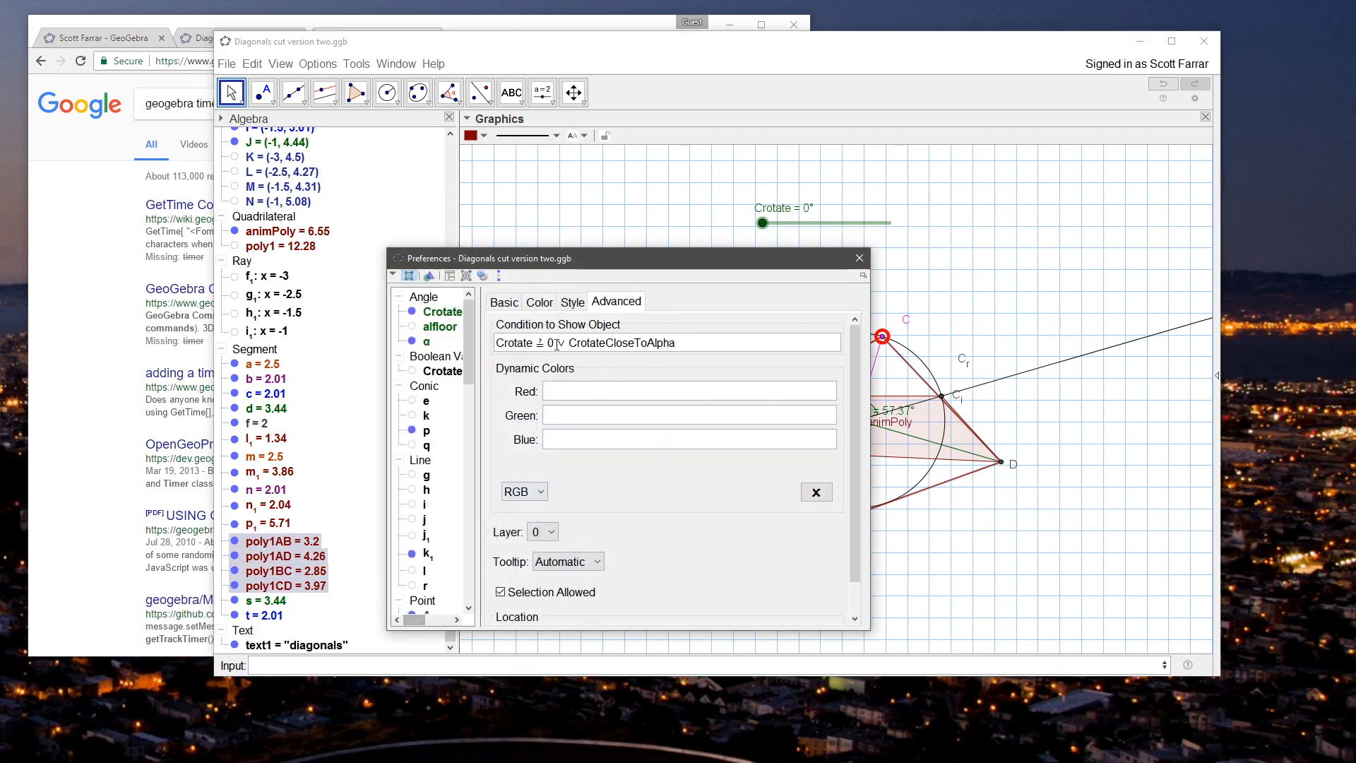
drag(571, 343, 485, 349)
key(Delete)
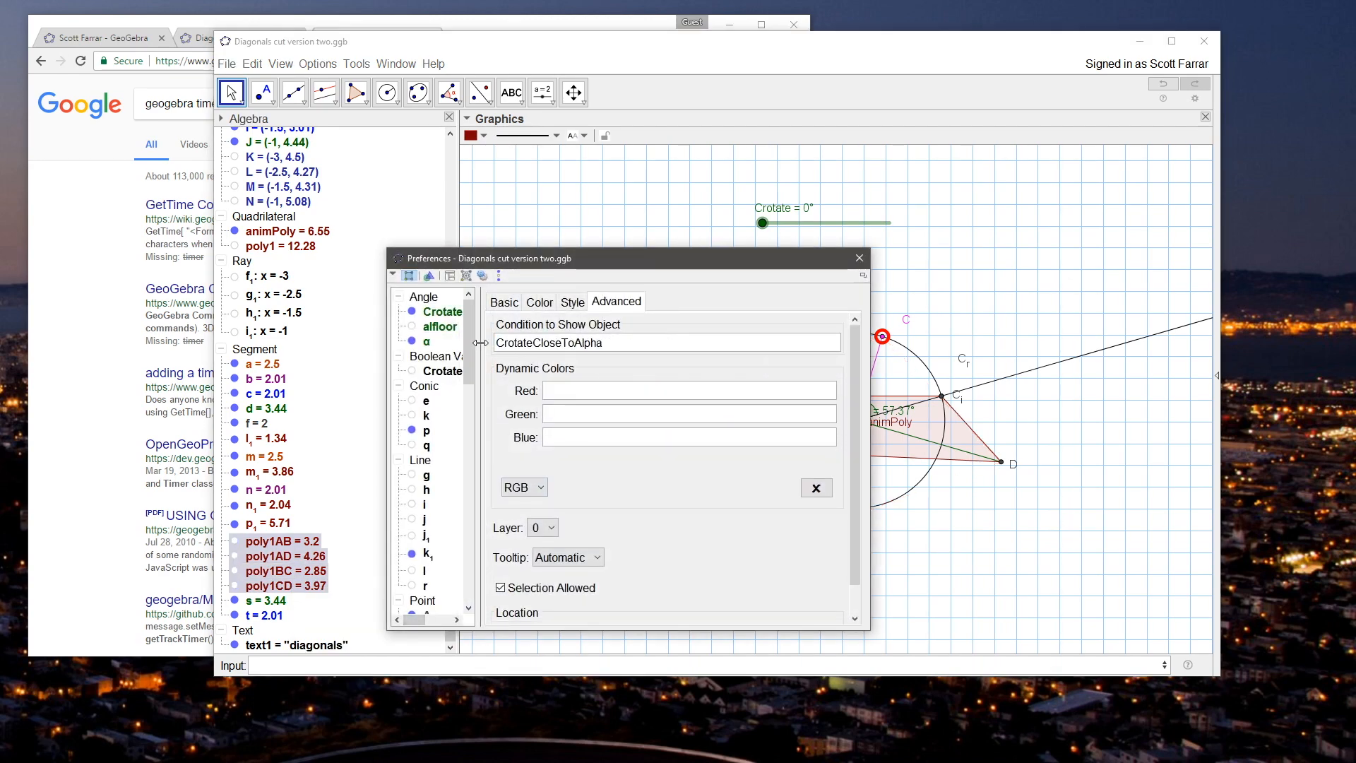
click(857, 256)
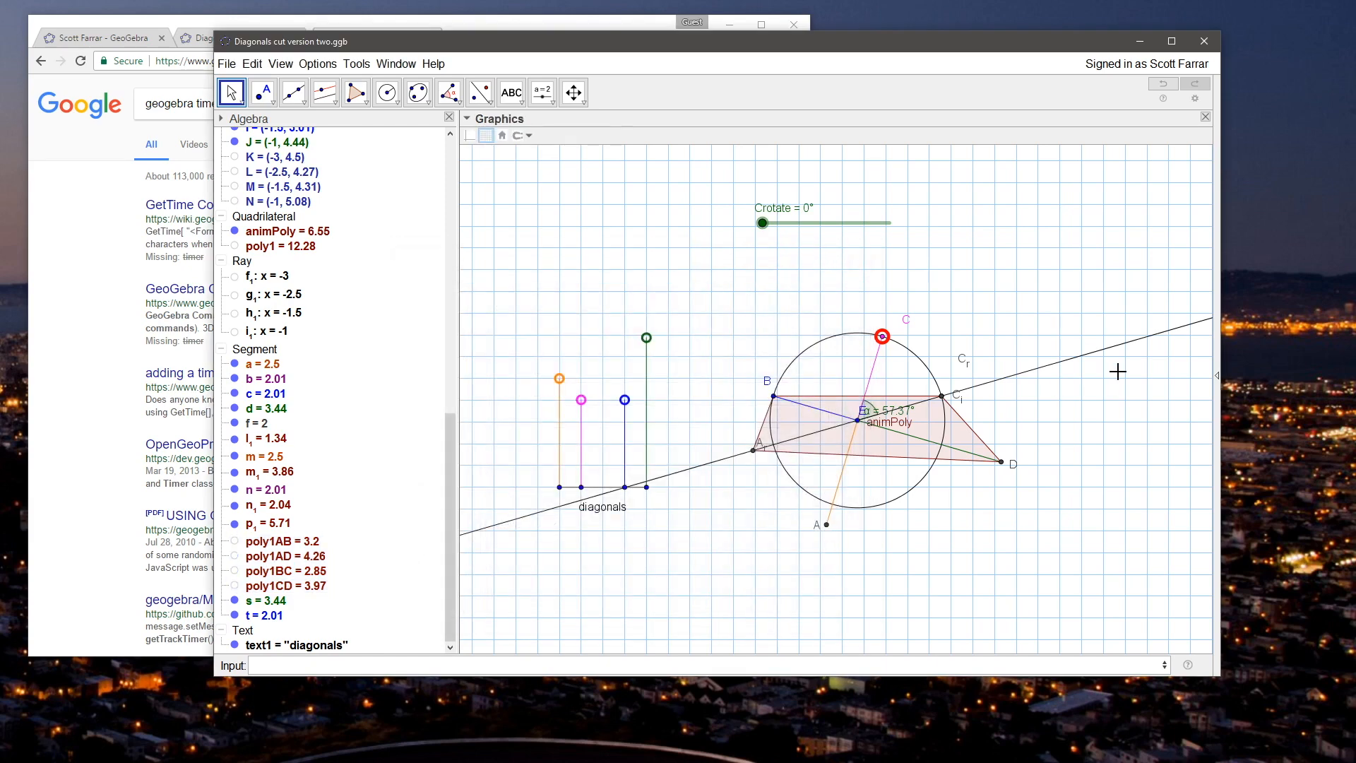
Step: Hide the line running through A_r and C_r
right_click(1068, 362)
click(1101, 446)
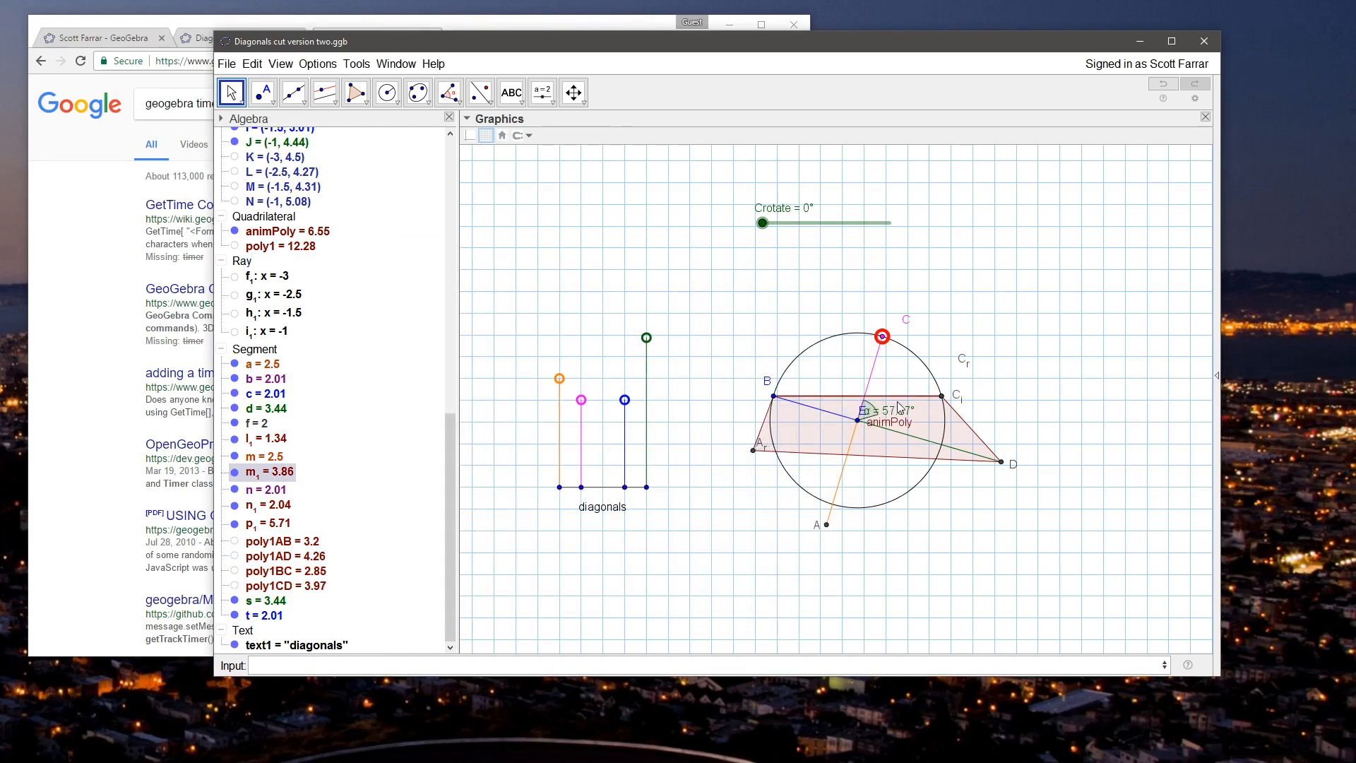
Step: Move point C along its circle to about (3.63, 4.53) and raise point J to (-1, 5.3) to test the animation
drag(880, 339, 851, 336)
drag(641, 341, 646, 301)
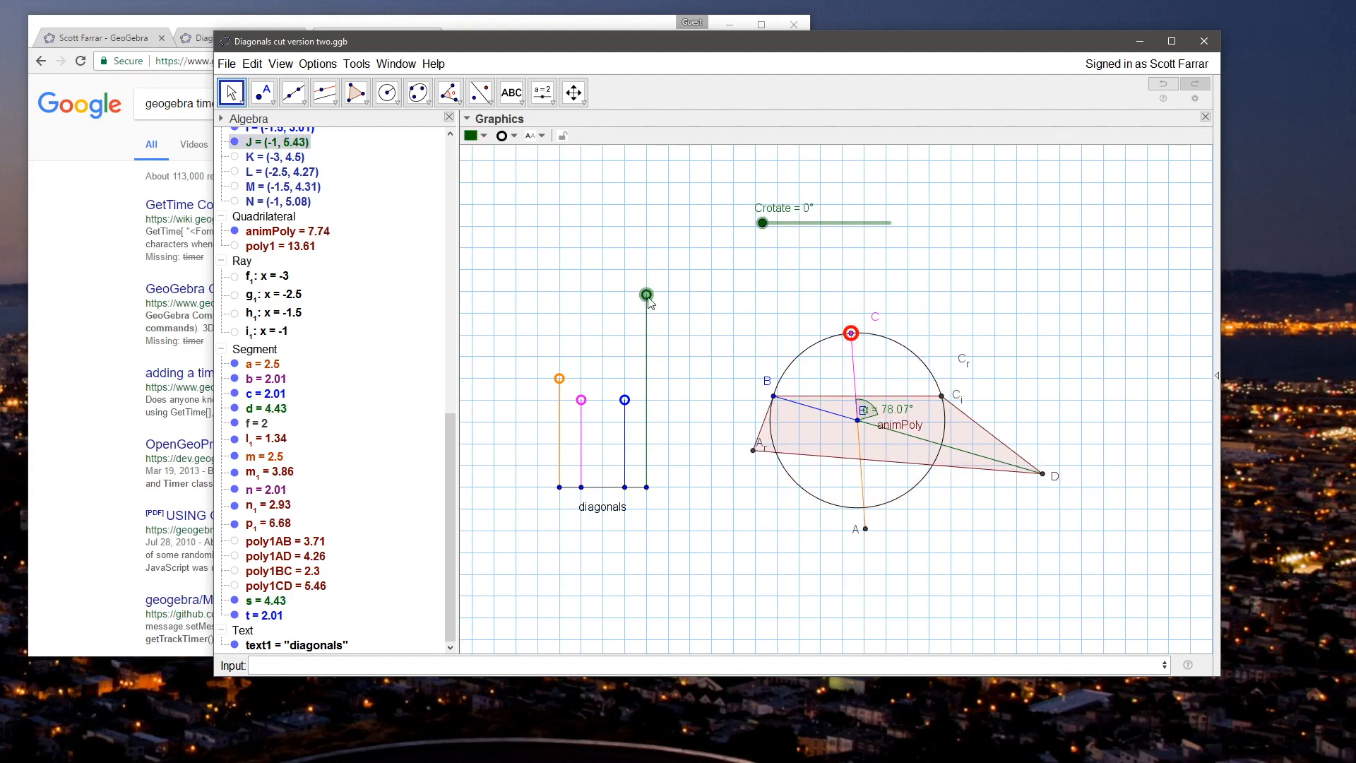
click(849, 335)
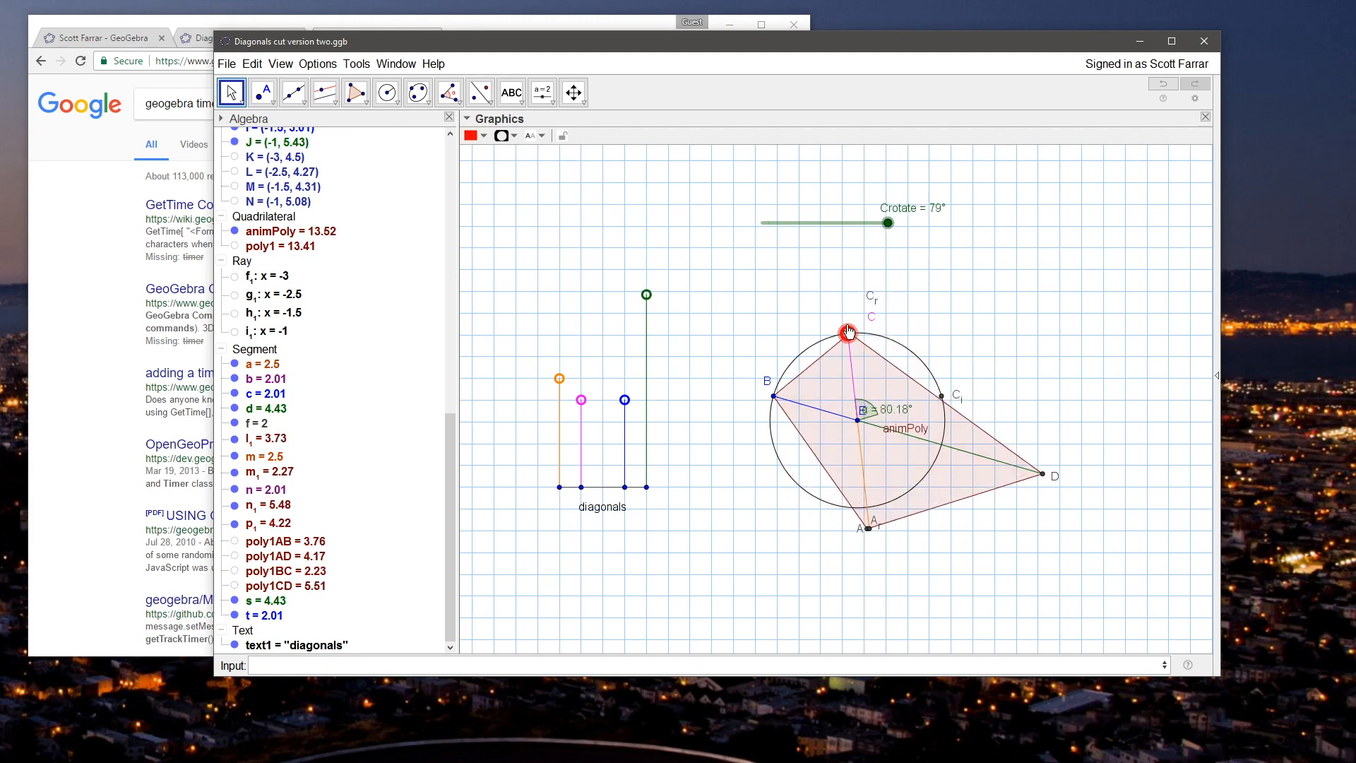
mouse_move(647, 295)
mouse_down()
mouse_move(650, 326)
mouse_move(651, 283)
mouse_move(651, 308)
mouse_up()
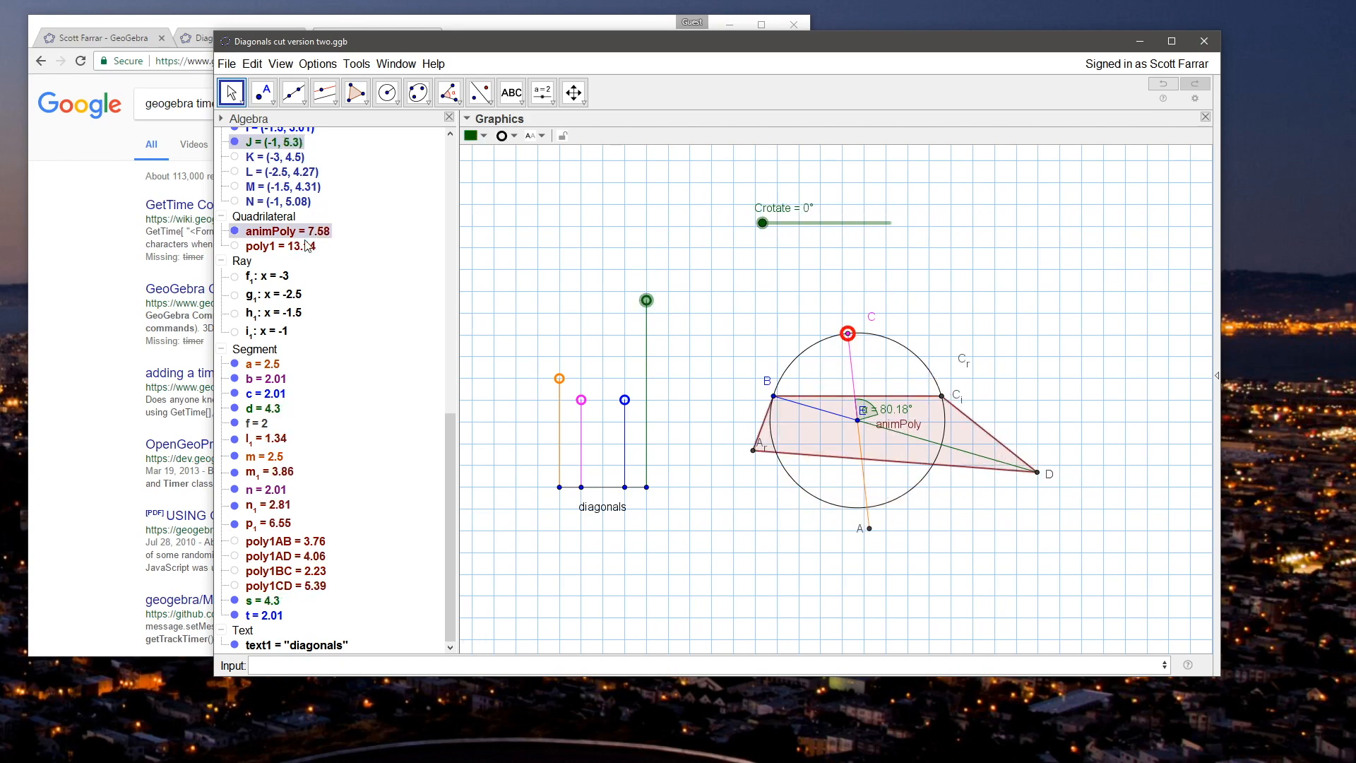
Step: Hide the label of animPoly and hide the angle α in the construction
right_click(291, 233)
click(359, 275)
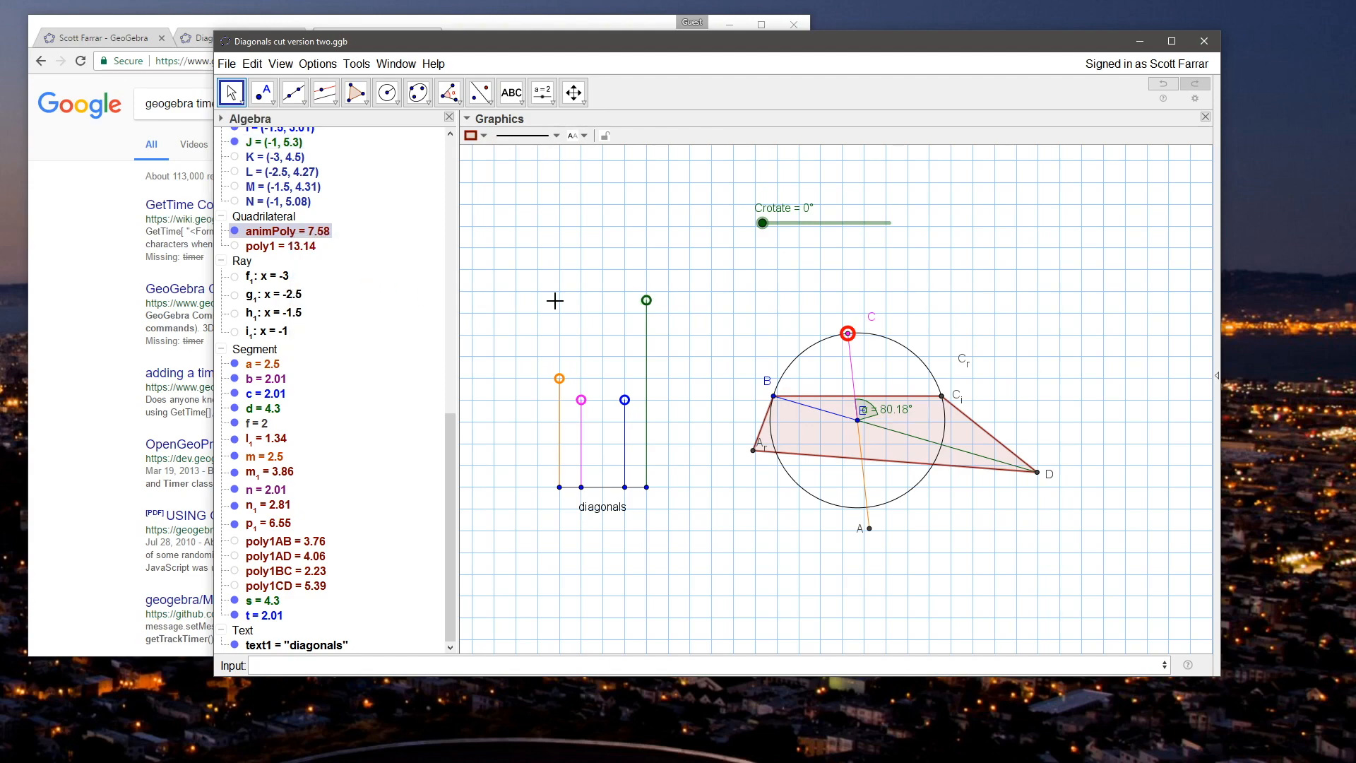
click(718, 252)
drag(453, 449, 436, 169)
click(235, 182)
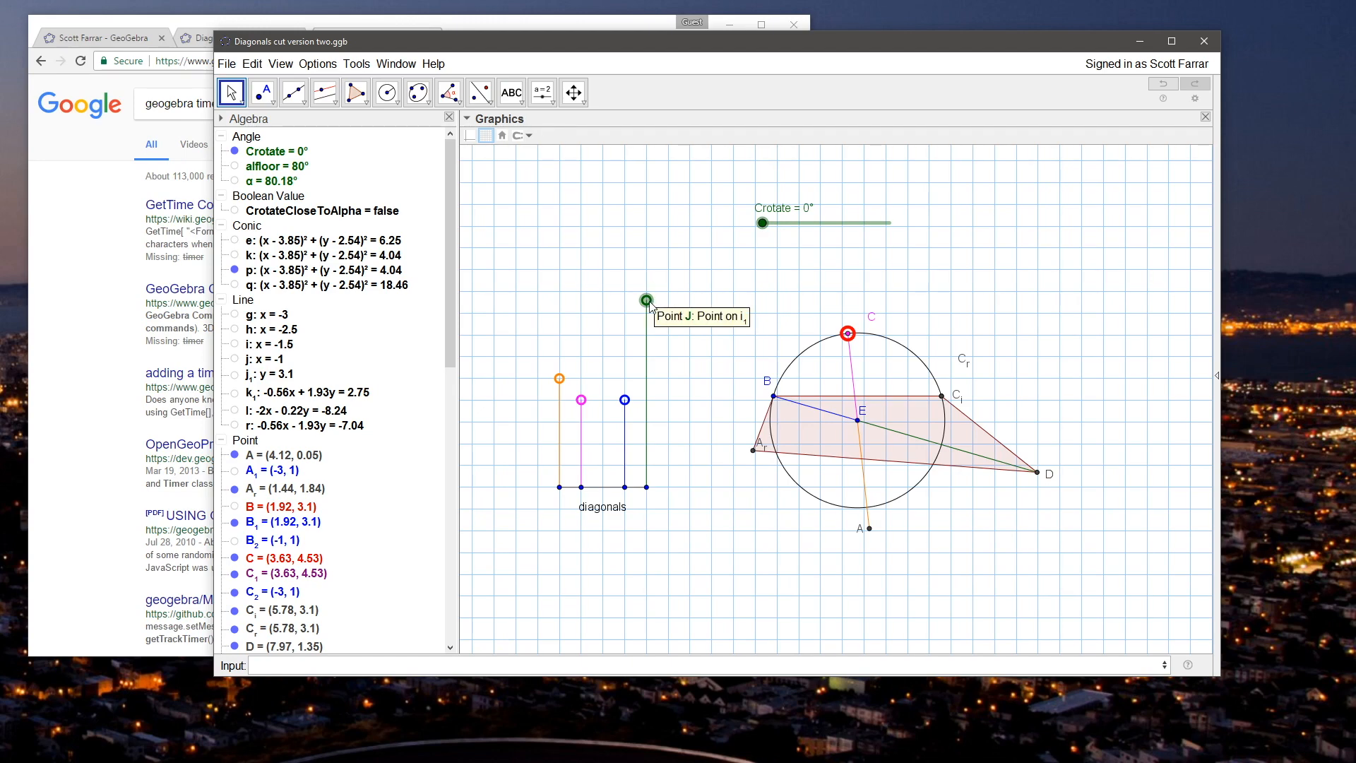
Step: Add the line If[Crotate=0,SetValue[C,C_i]] below StartAnimation[Crotate] in point J's On Update script
right_click(647, 301)
click(696, 466)
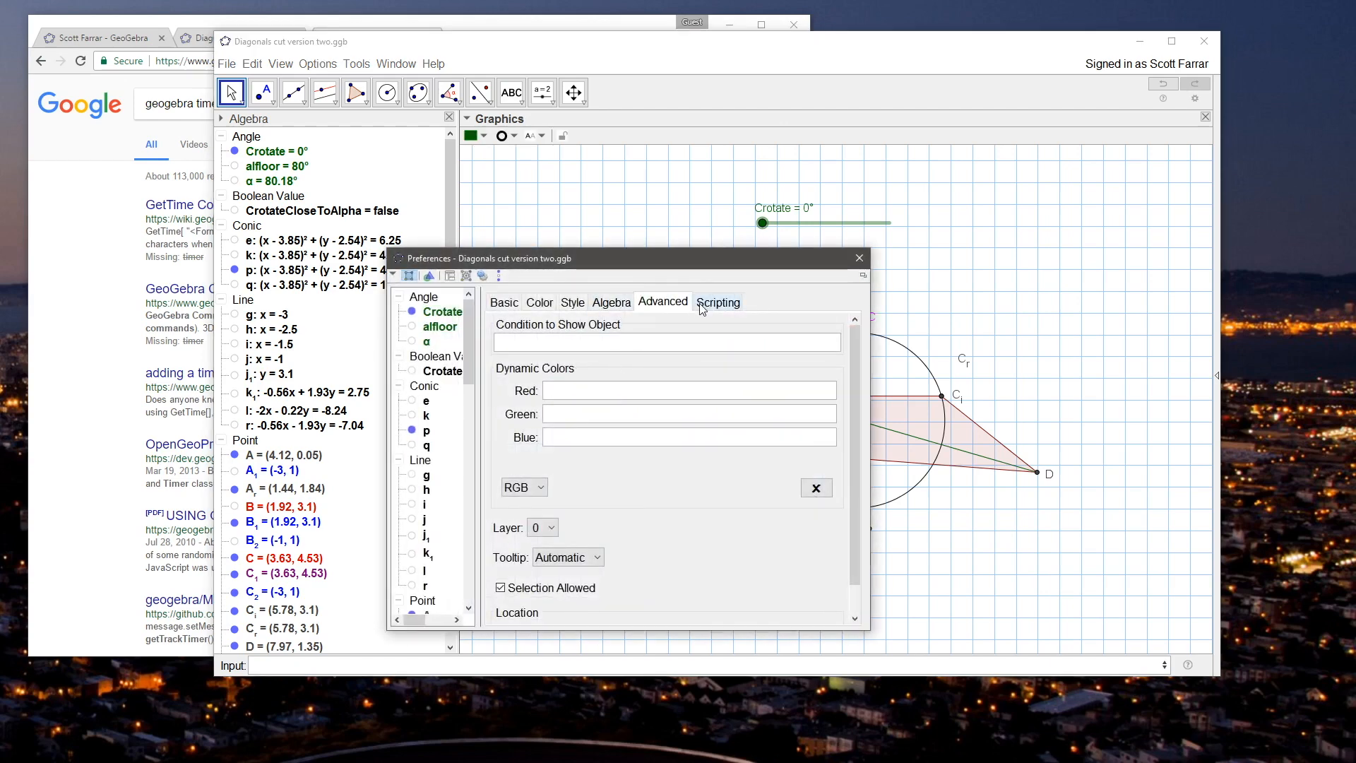
click(717, 303)
click(577, 384)
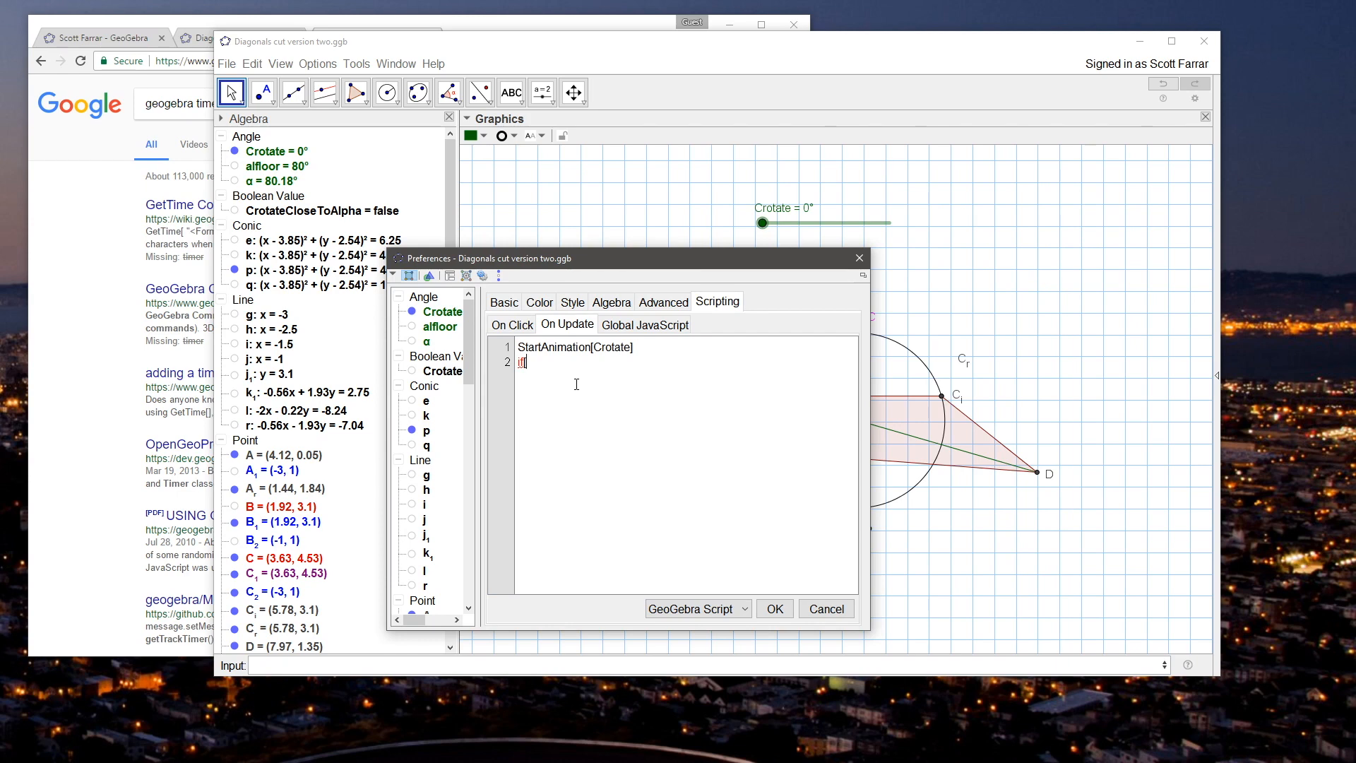
text(Crotate=0,setValue[C,C_i)
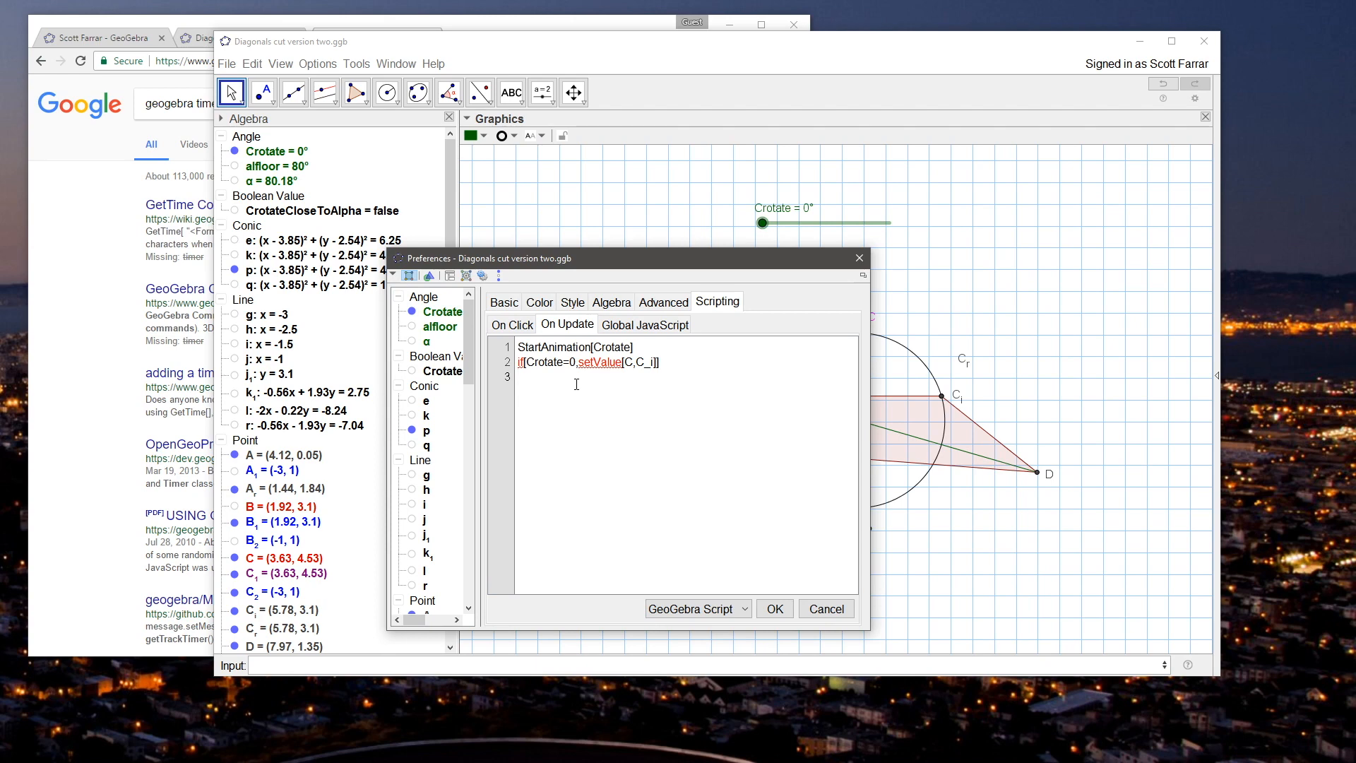
click(774, 608)
click(859, 257)
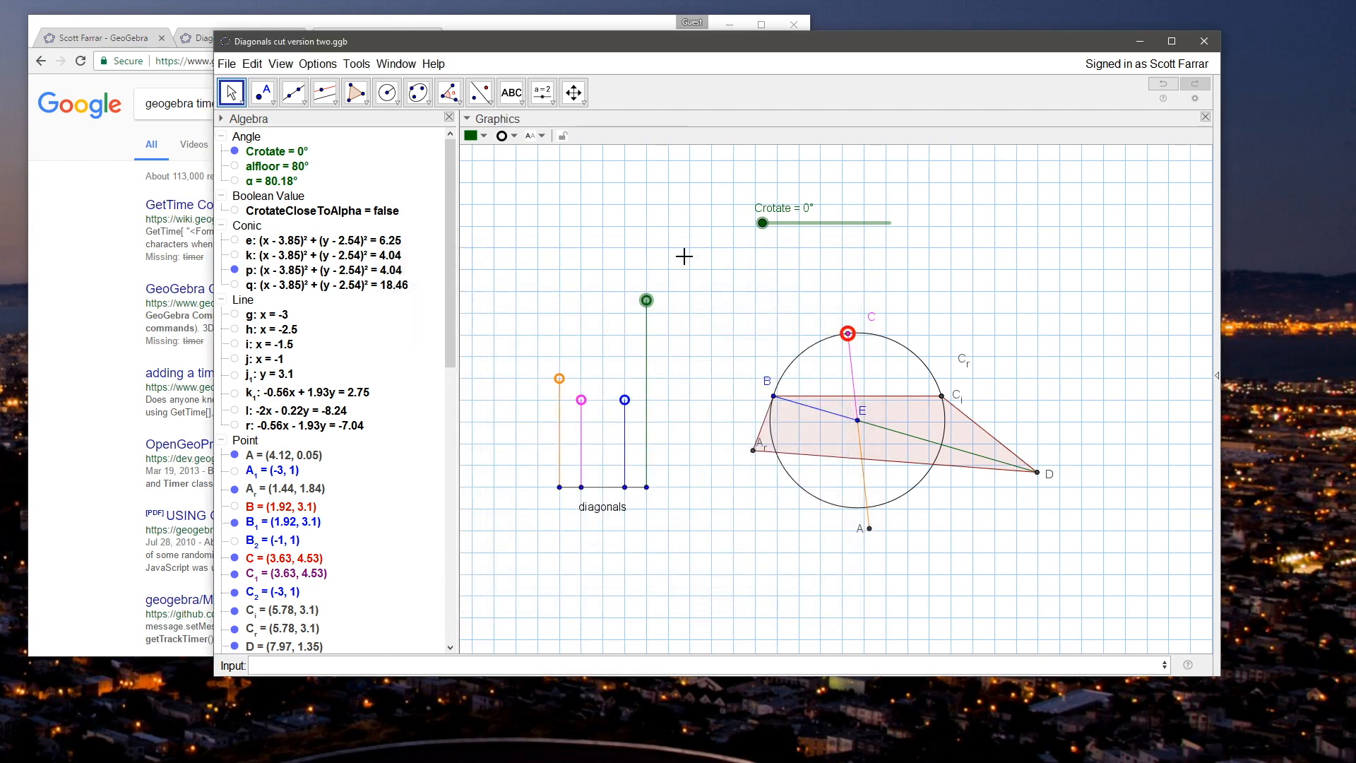
Step: Test point J's On Update script by nudging J, and correct its condition to Crotate==0
click(645, 303)
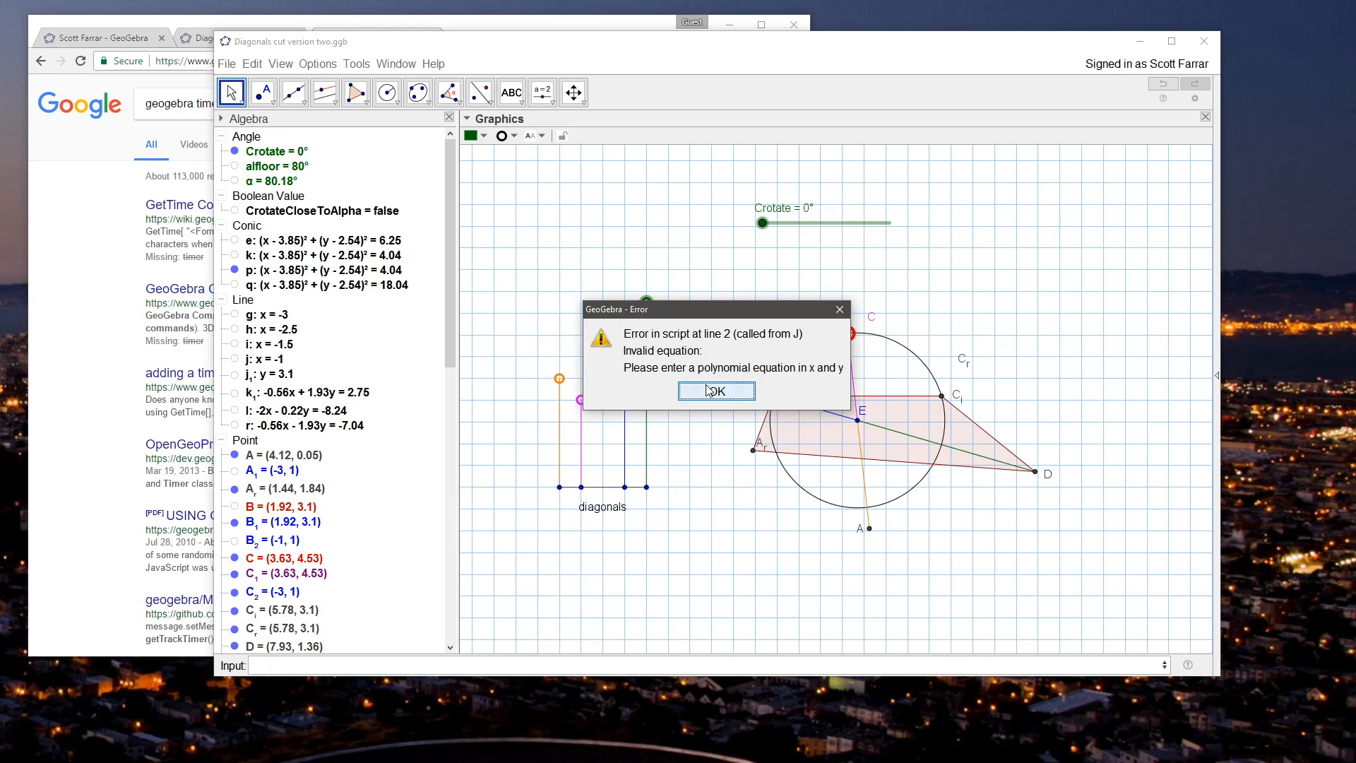
click(714, 390)
right_click(646, 302)
click(727, 462)
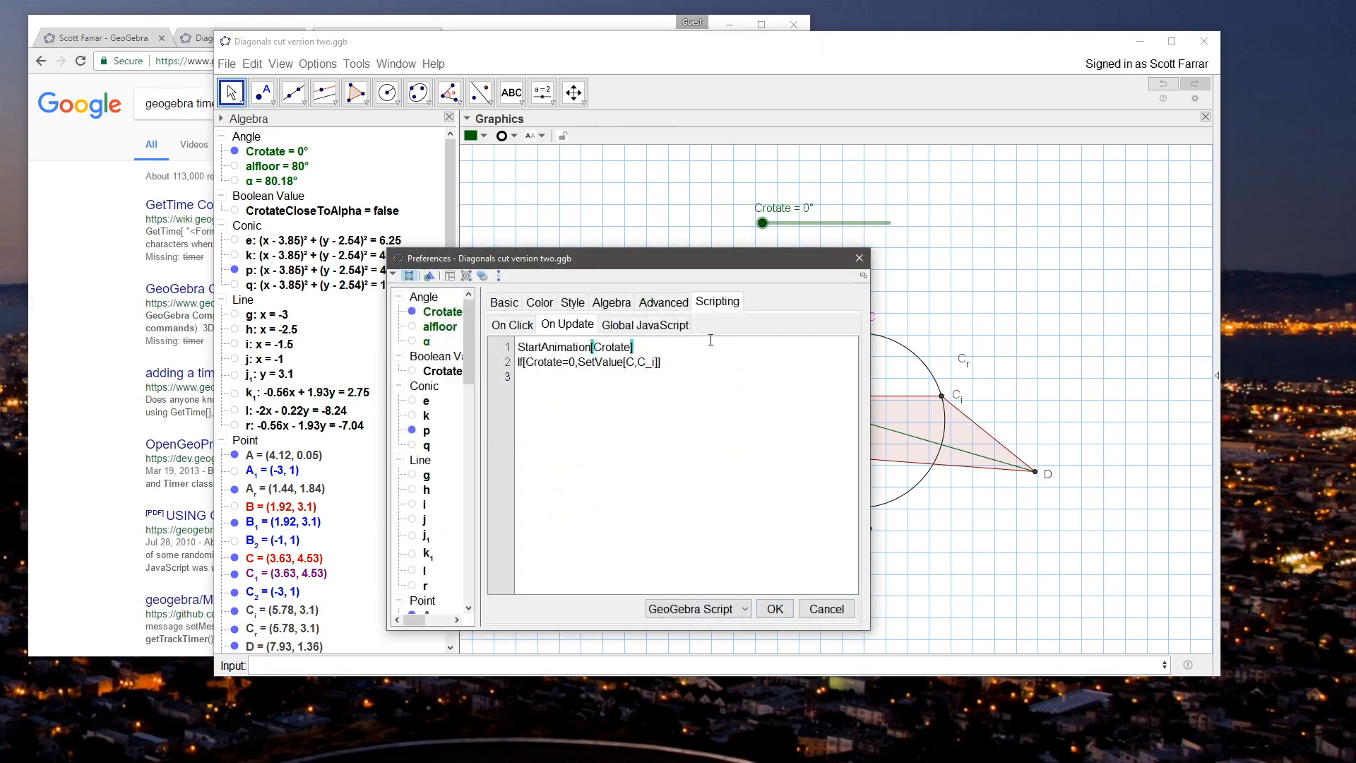
click(613, 364)
text(=)
key(Return)
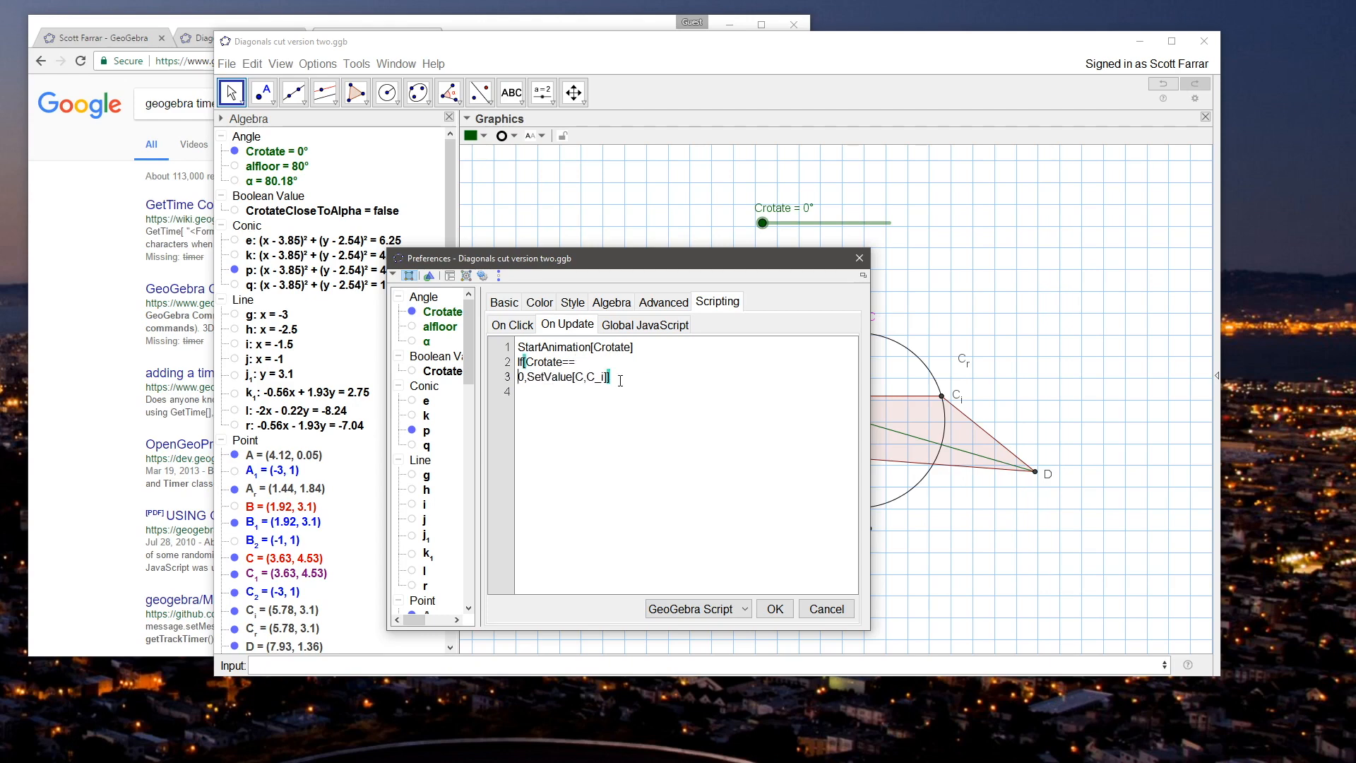
key(BackSpace)
click(775, 609)
click(860, 254)
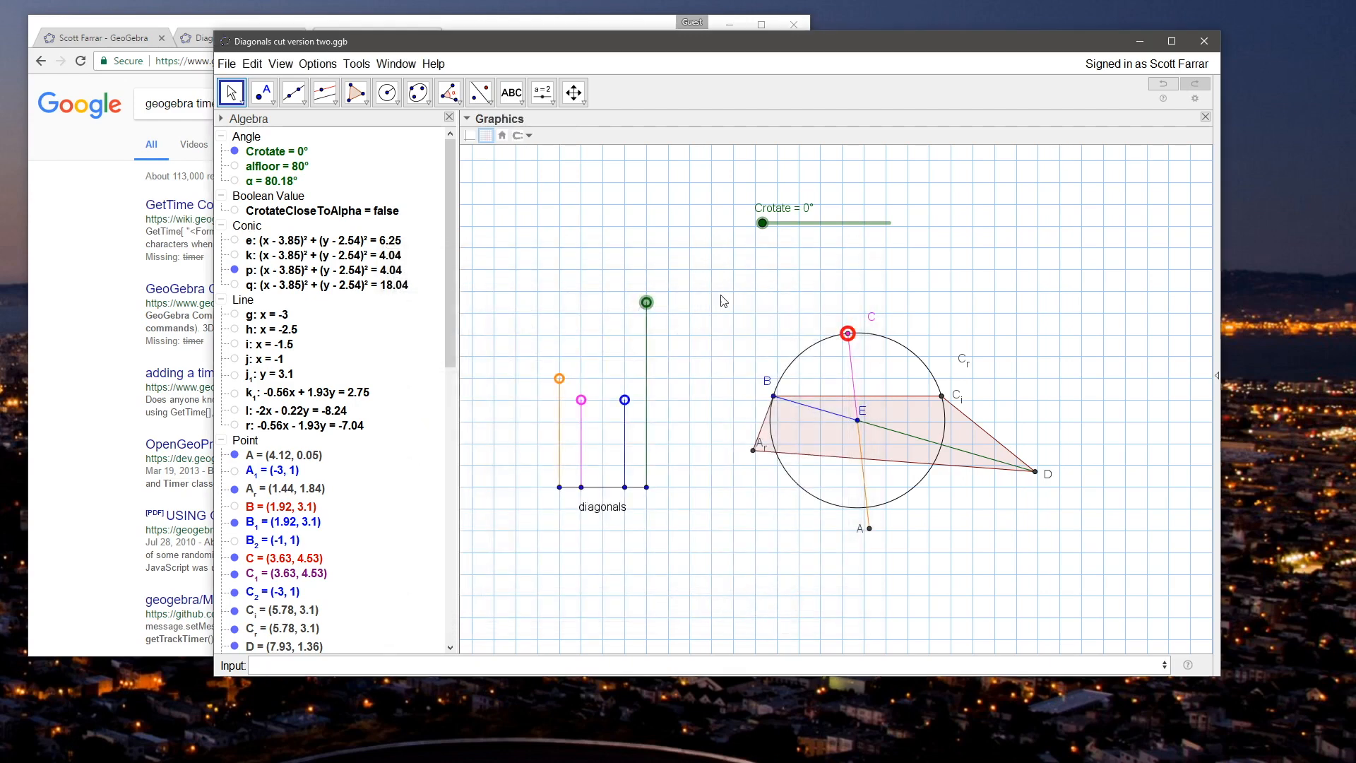
Step: Move point J along its ray to run the script, and move point C along its circle to about (4.88, 4.26)
drag(647, 303, 648, 362)
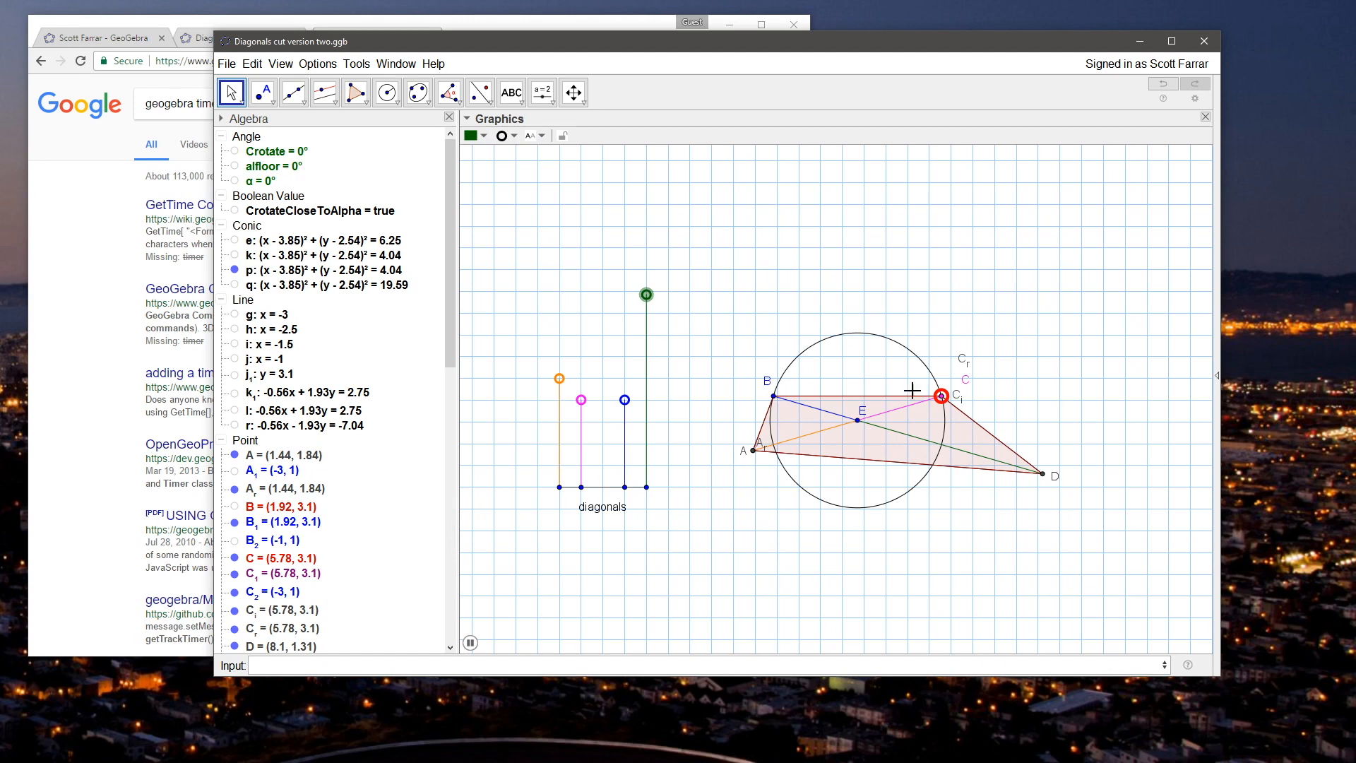
drag(941, 396, 853, 346)
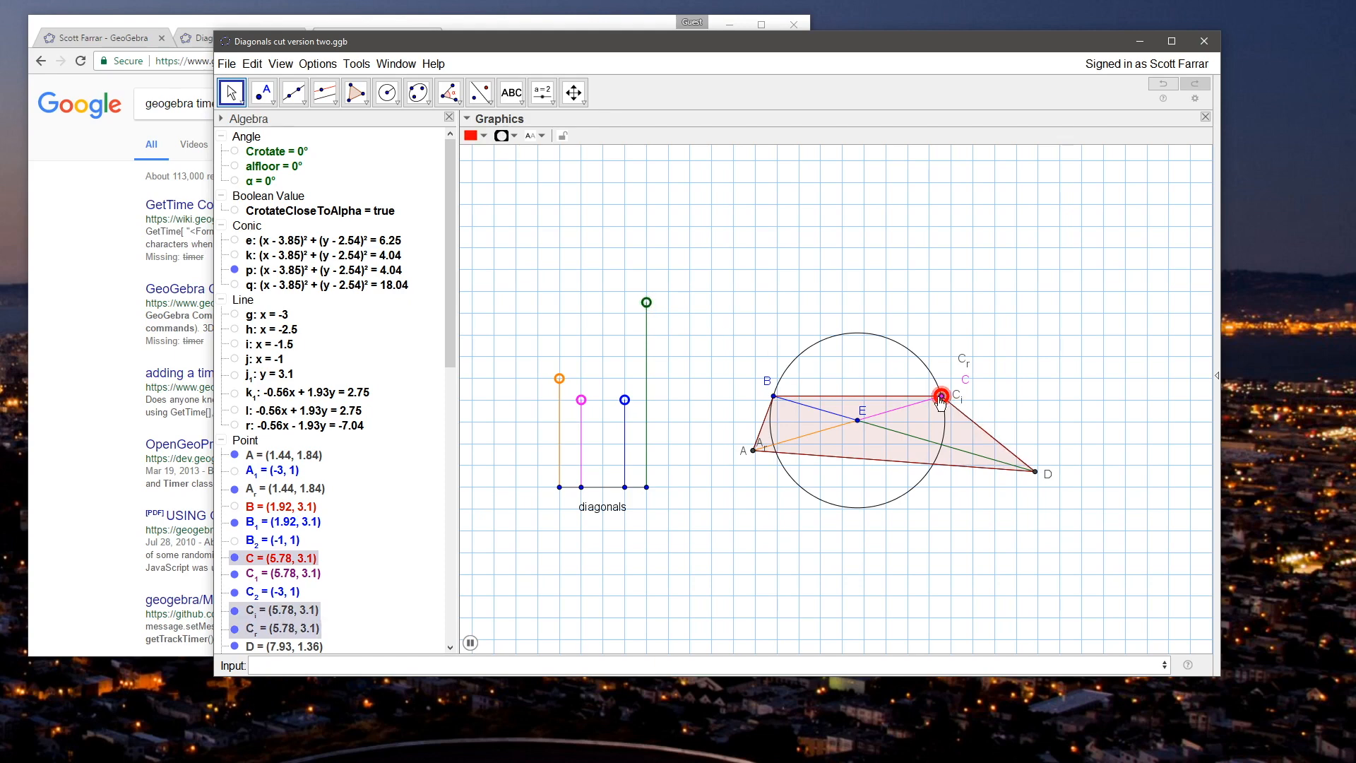
drag(942, 395, 902, 346)
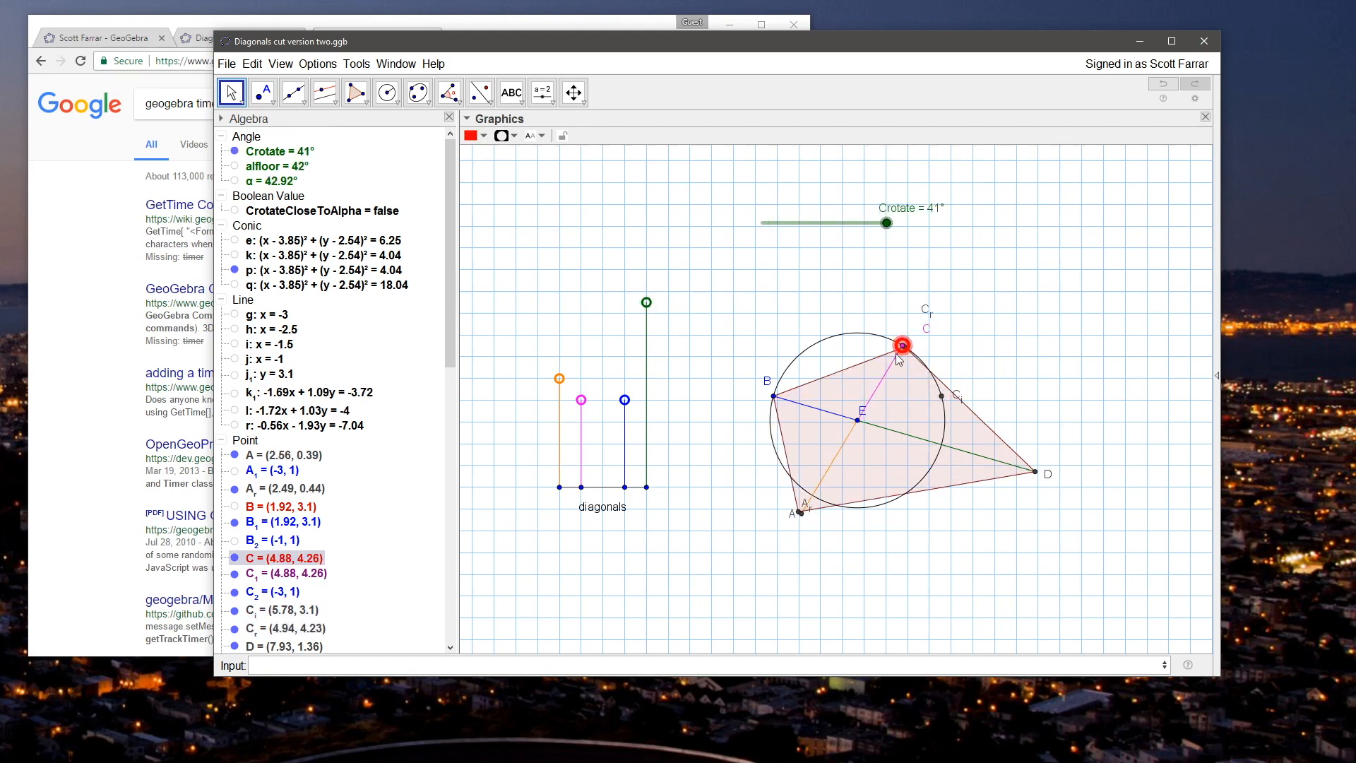
Step: Reopen point J's On Update script for editing at the Crotate==0 condition
right_click(647, 303)
click(728, 459)
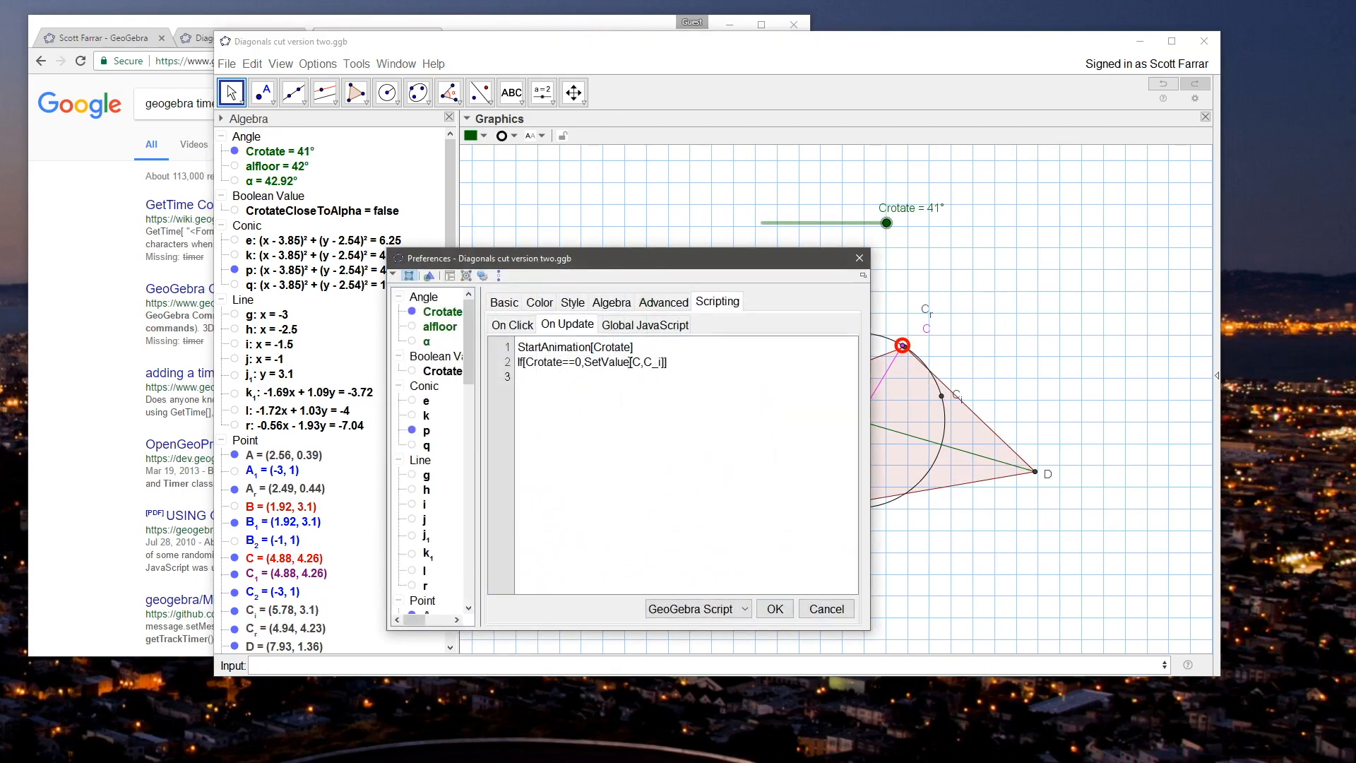
click(581, 362)
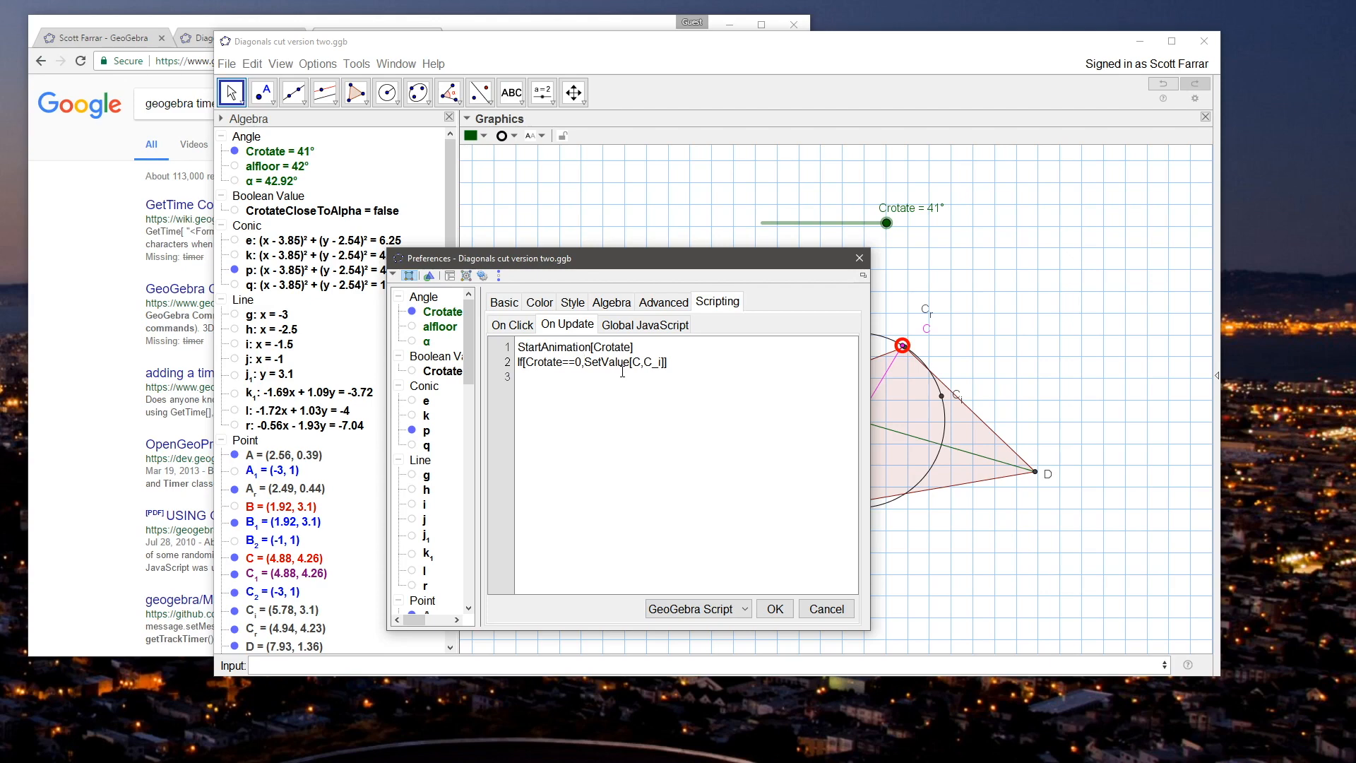
Step: Strip the Crotate==0 condition in point J's On Update script, leaving SetValue[C,C_i] as the second line
key(shift+Home)
key(BackSpace)
Step: Switch to the browser, search Google for "geogebra when command" and open the GeoGebra manual's Scripting Commands page
click(101, 273)
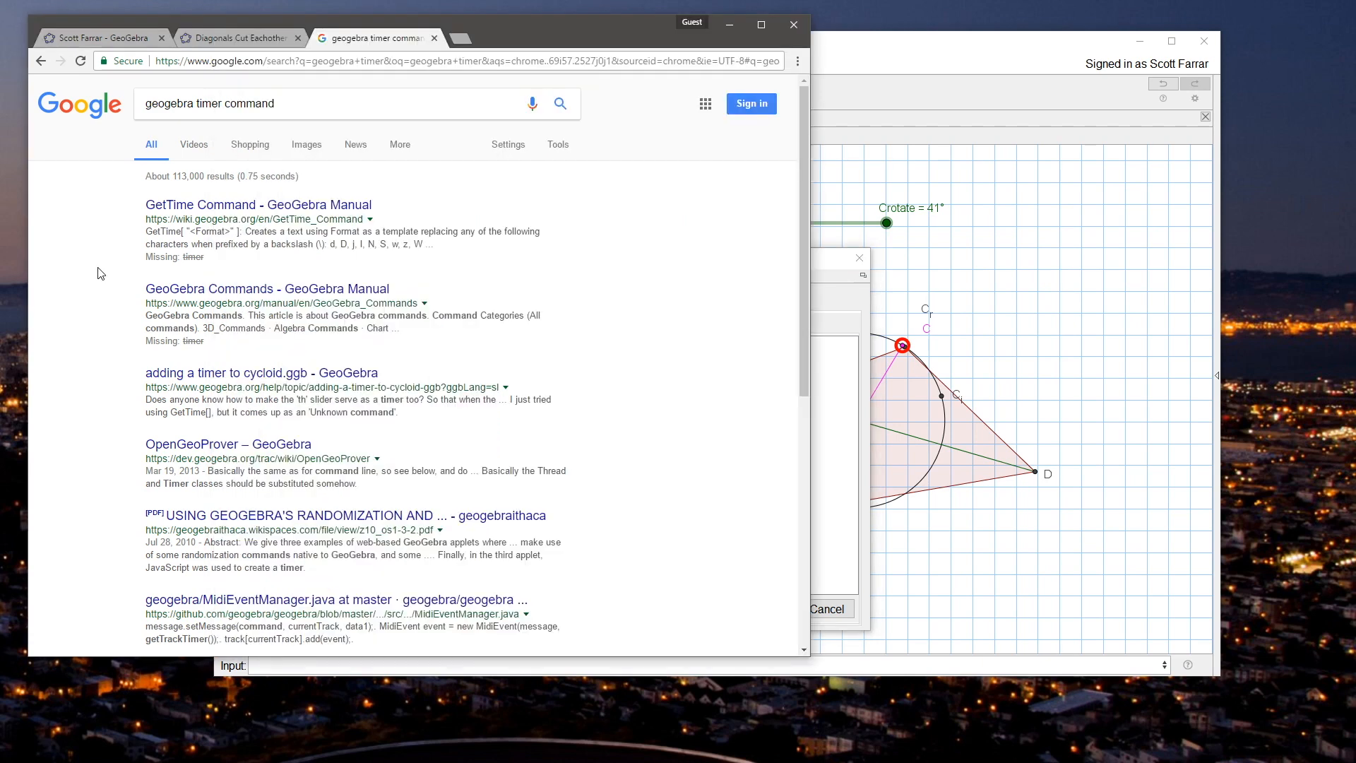
drag(198, 103, 385, 100)
text(when command)
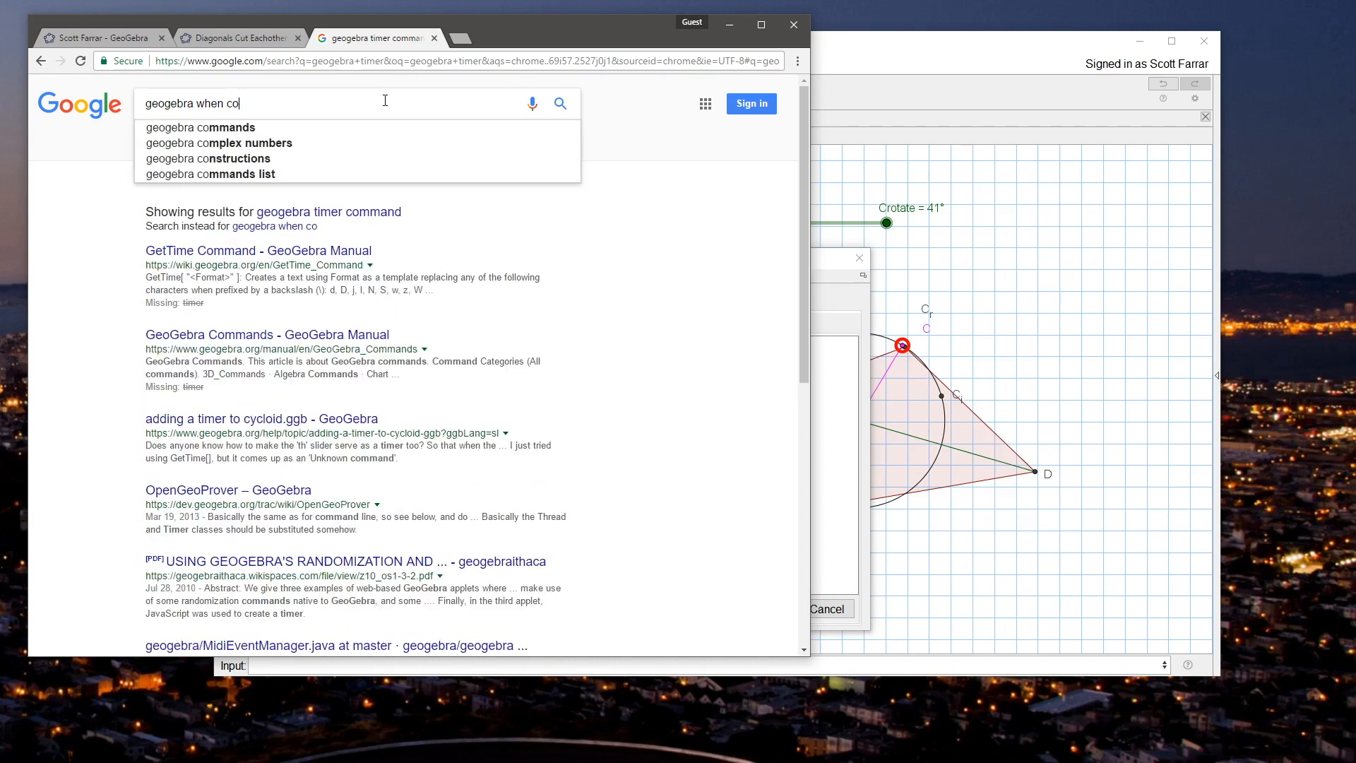
key(Return)
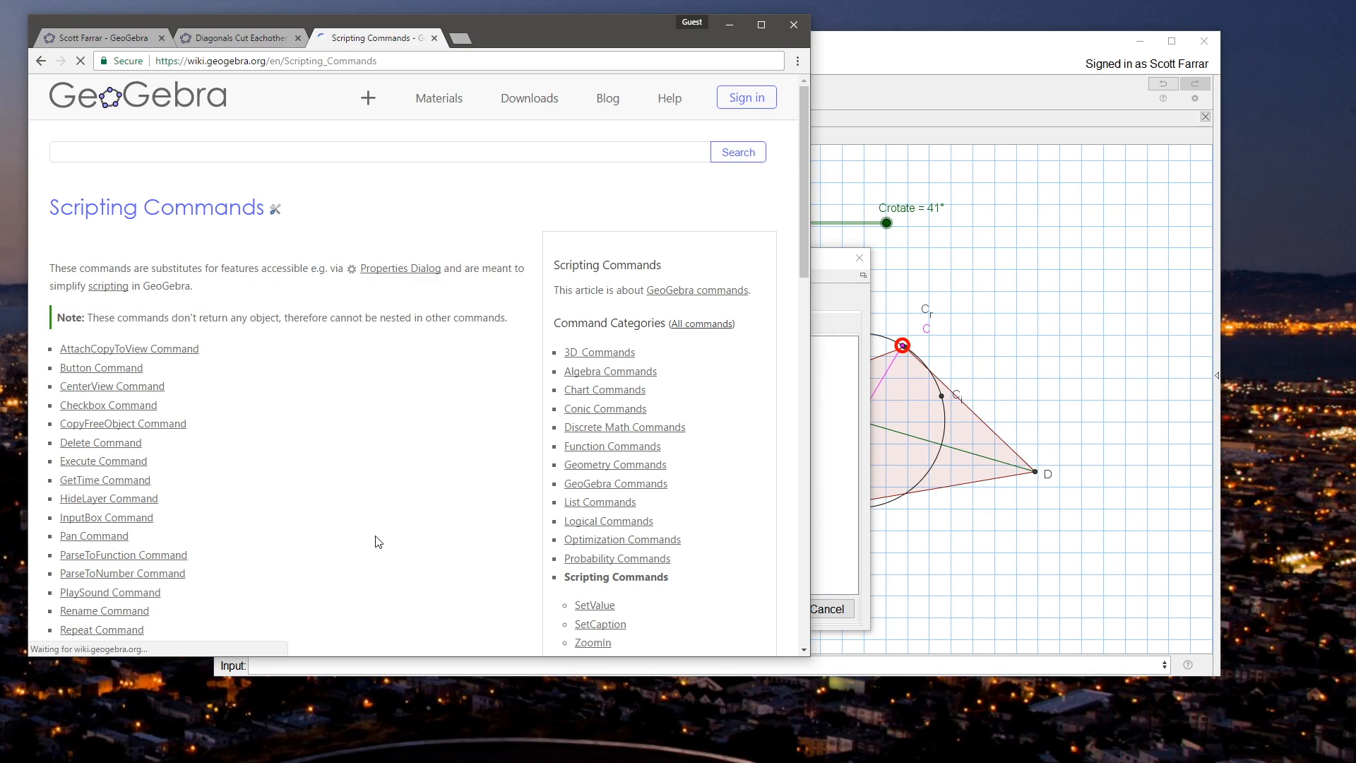
Step: Open the GetTime Command manual page in a new tab, read its syntax and return to the Scripting Commands list
scroll(378, 540, down, 2)
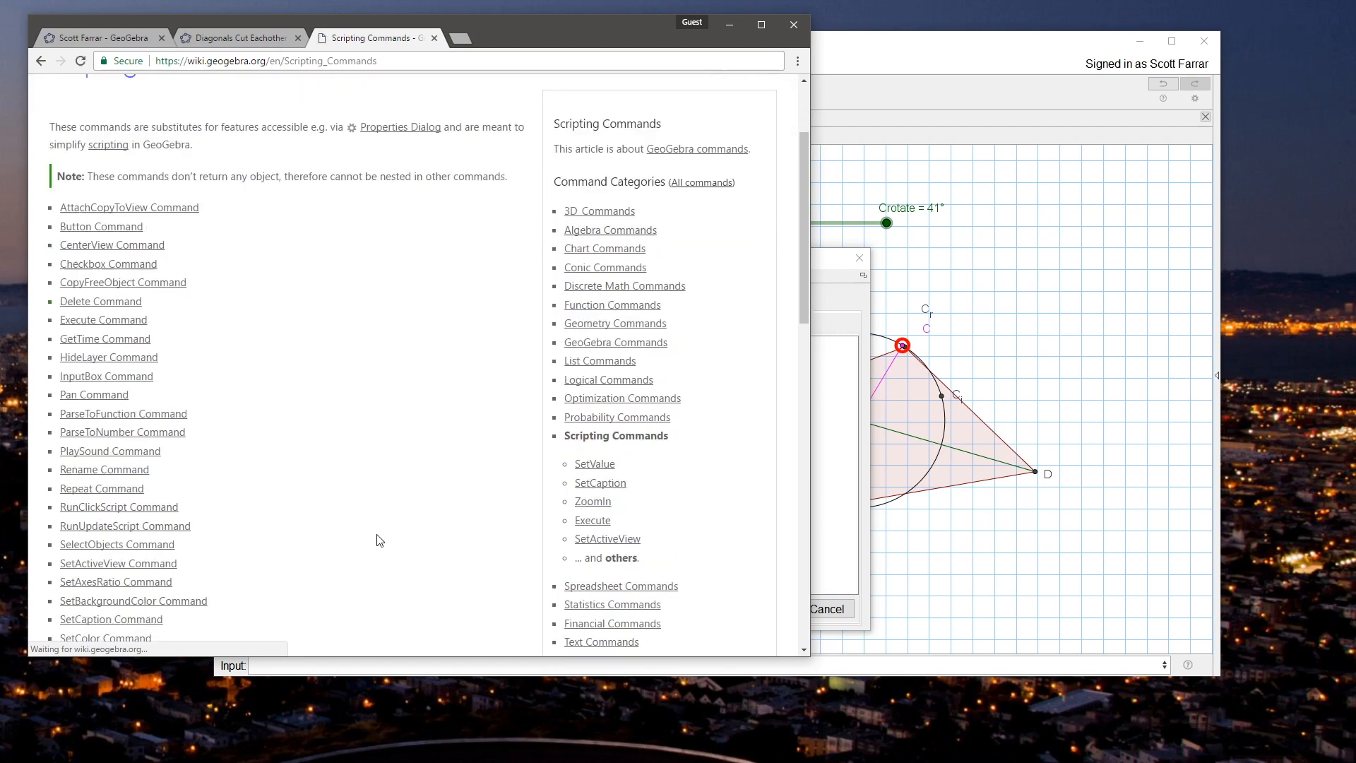
middle_click(100, 340)
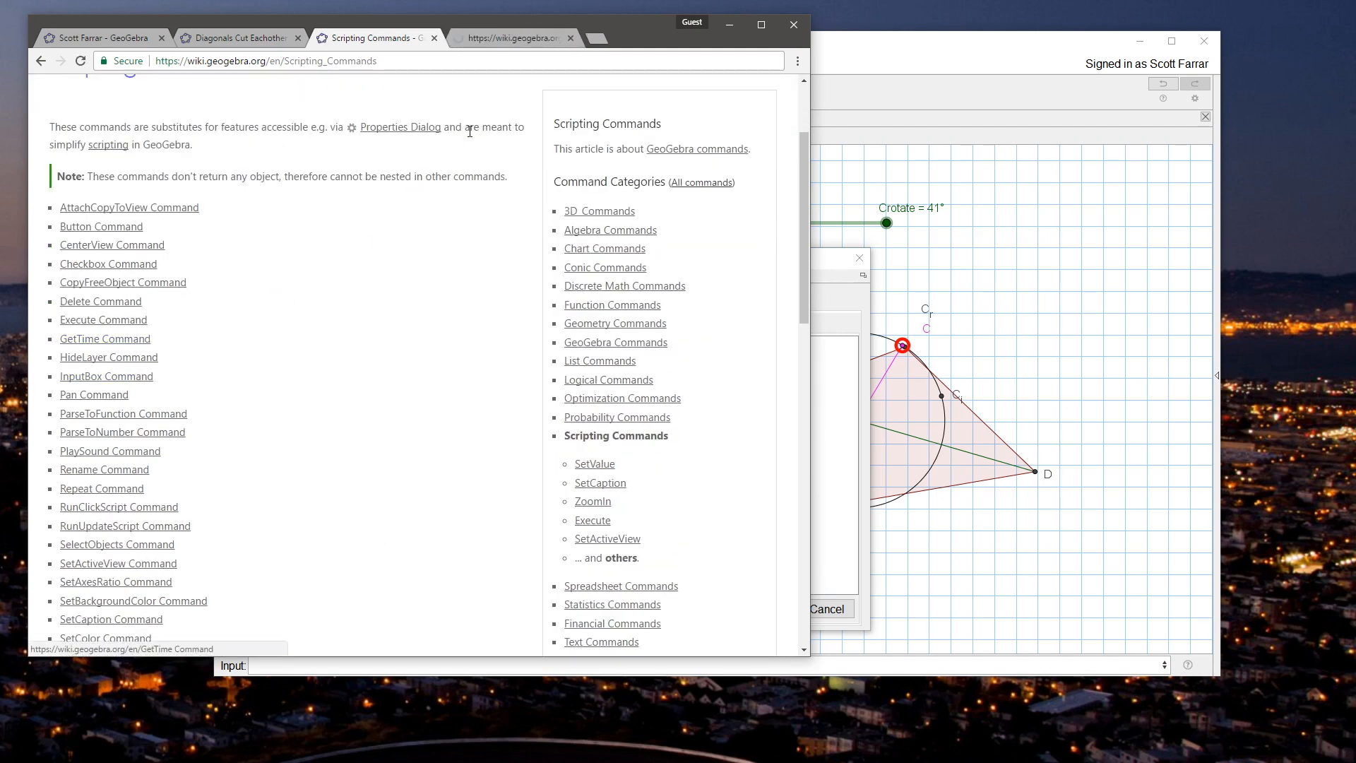
click(493, 31)
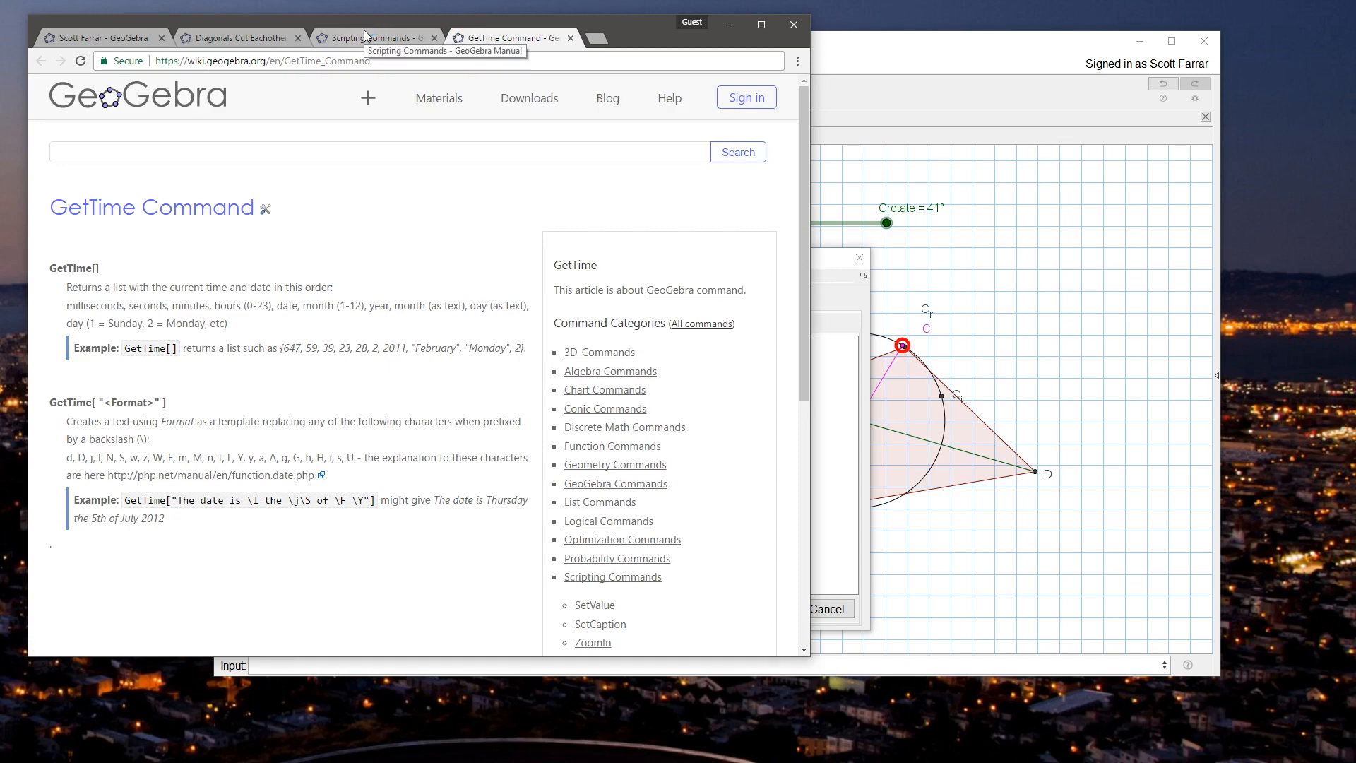
click(363, 33)
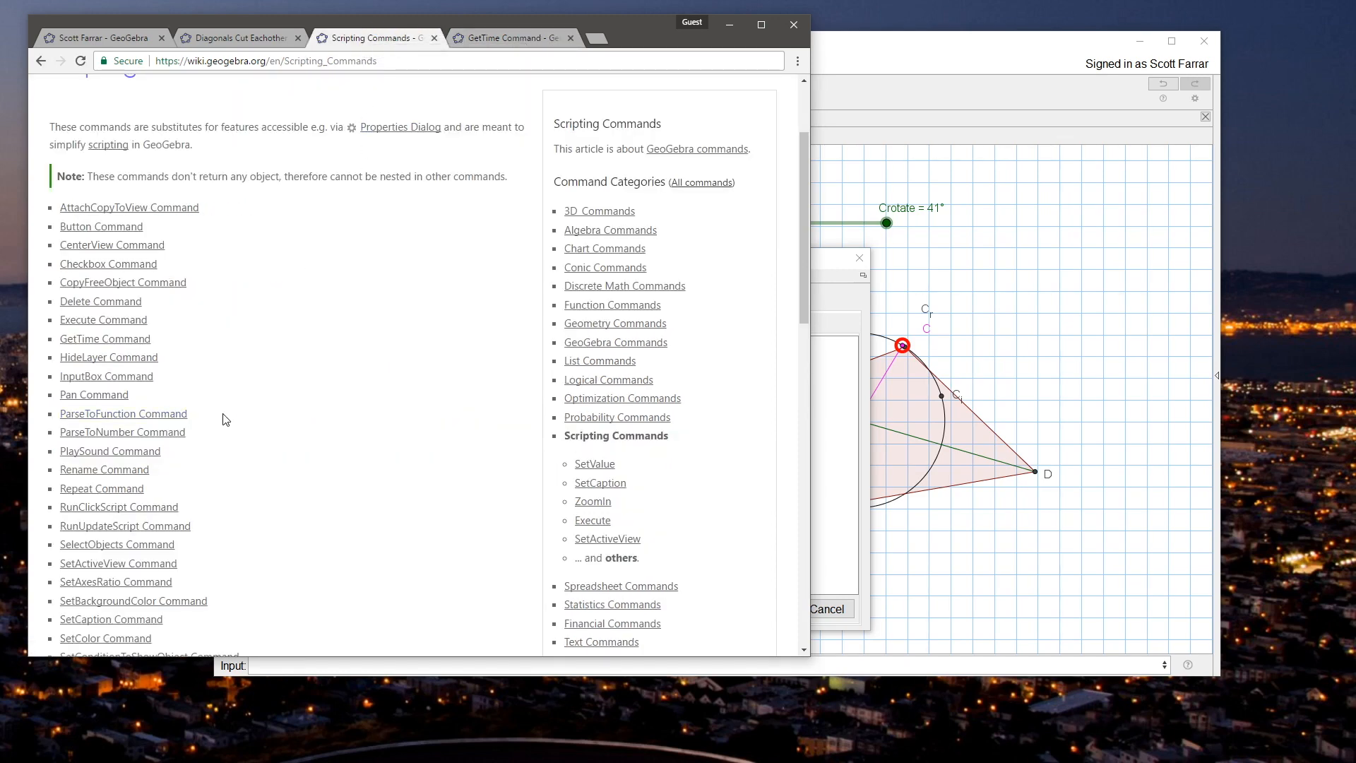
Step: Look through the Scripting Commands list and open the StartAnimation Command page in a new tab
scroll(240, 420, down, 1)
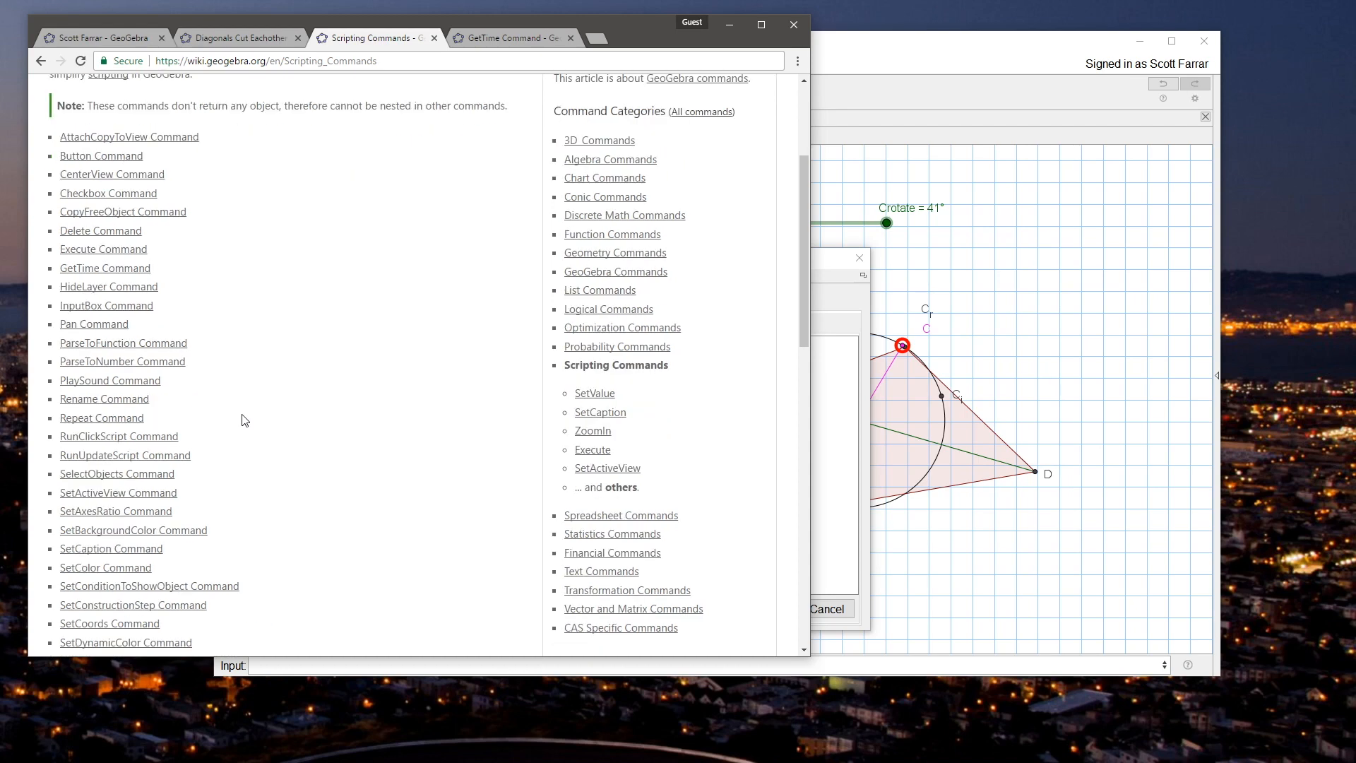
scroll(244, 421, down, 1)
scroll(244, 421, down, 1)
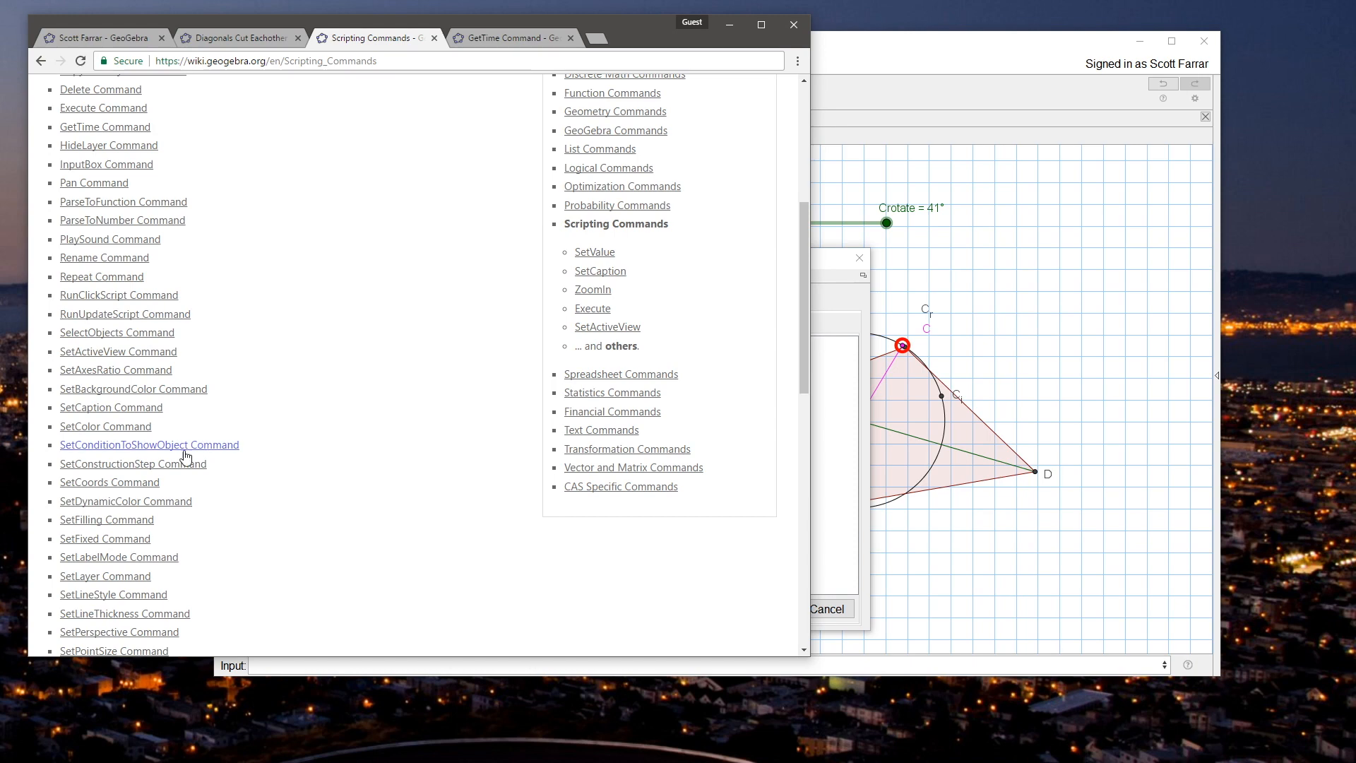
scroll(283, 456, down, 1)
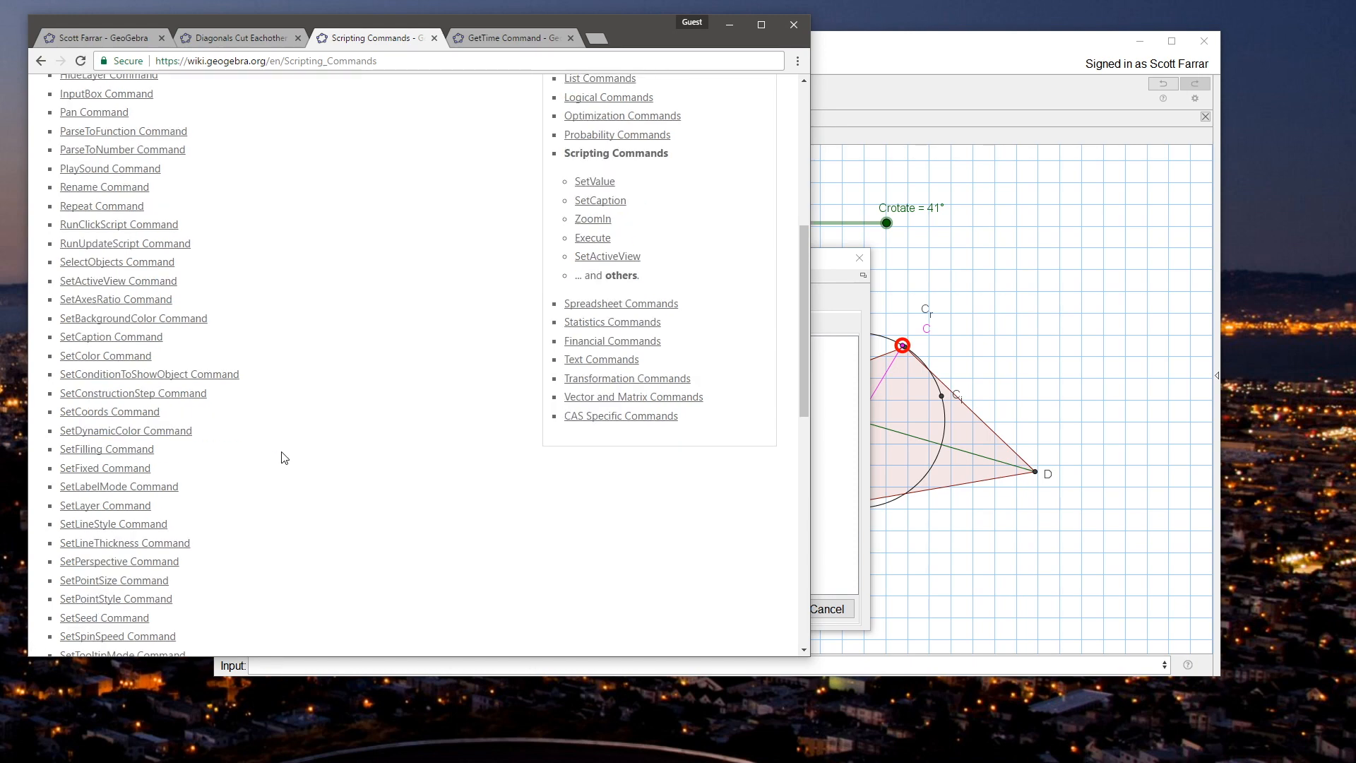
scroll(284, 457, down, 1)
scroll(284, 458, down, 1)
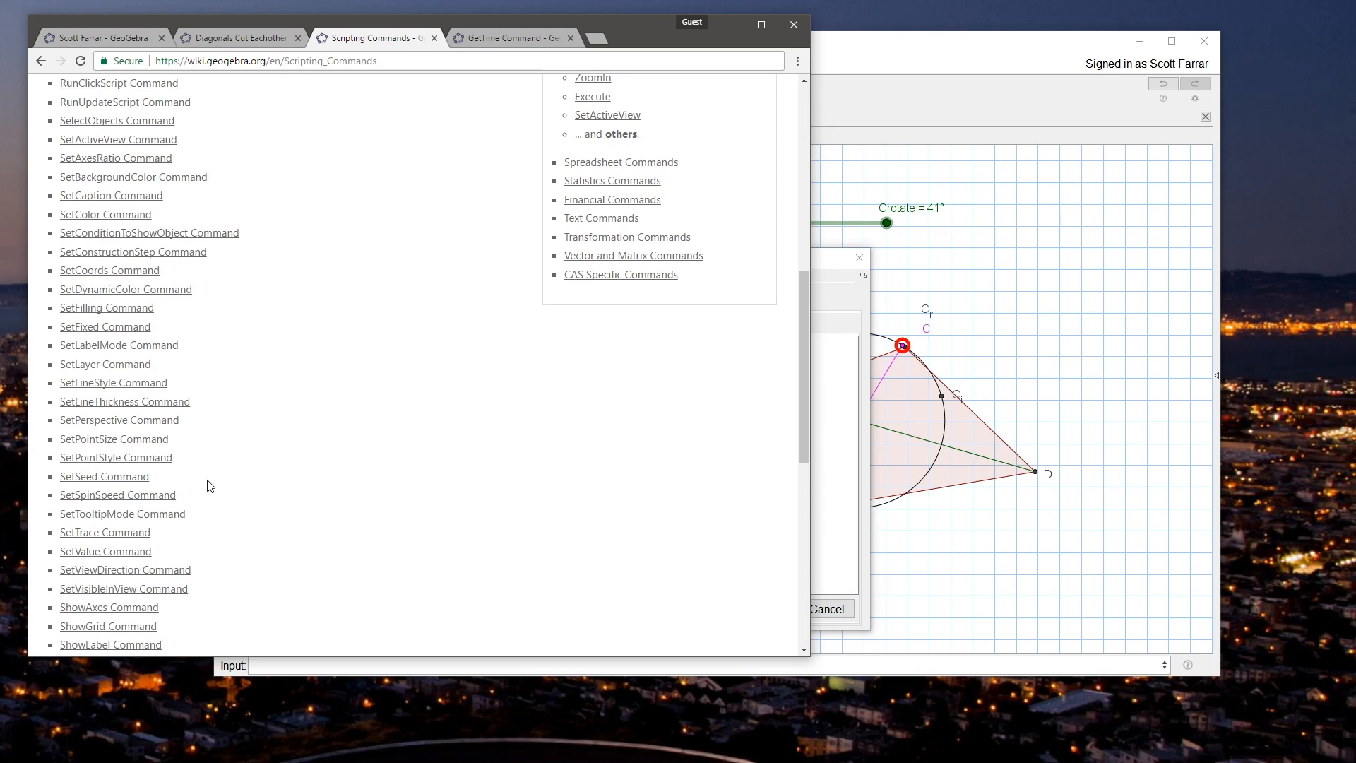
scroll(209, 486, down, 2)
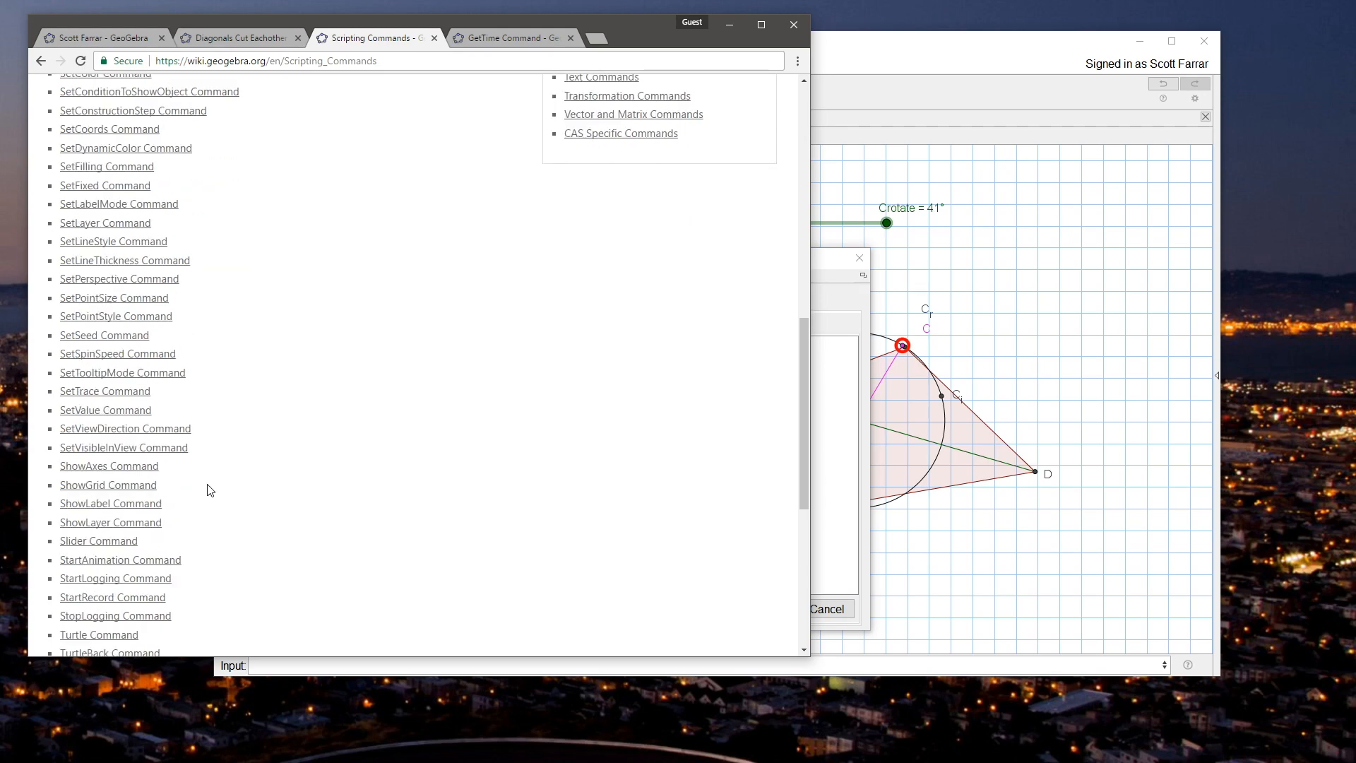
middle_click(141, 561)
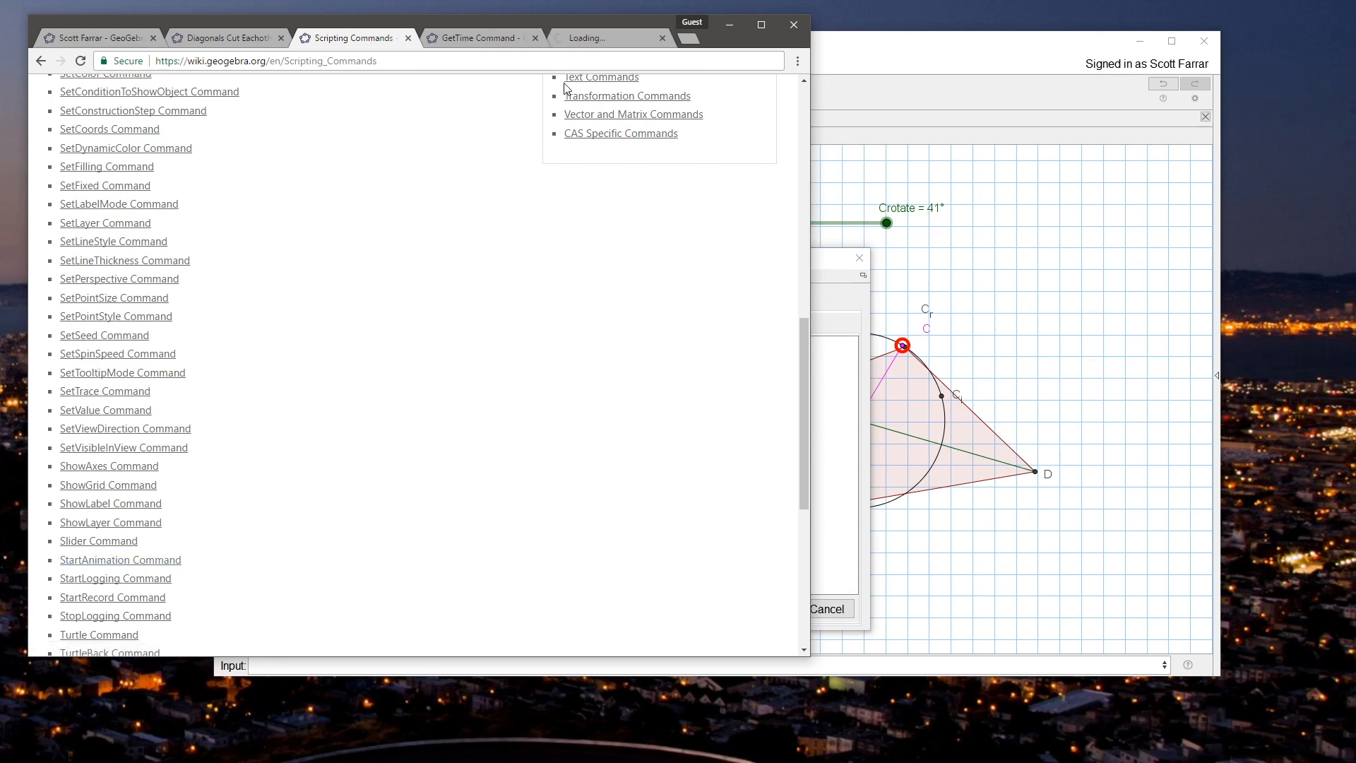
Step: Open the Turtle Command page from the list in a new tab and read its syntax
scroll(336, 404, down, 1)
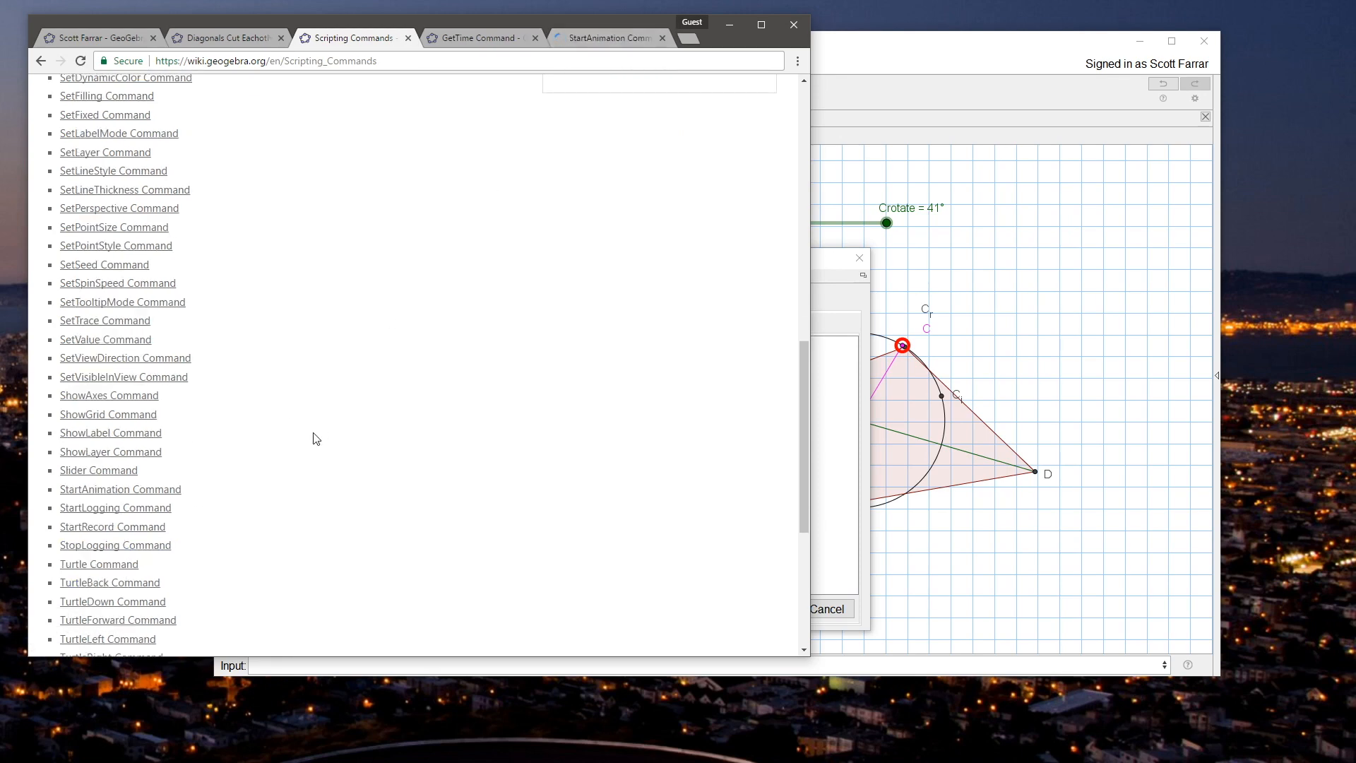
middle_click(99, 565)
click(616, 34)
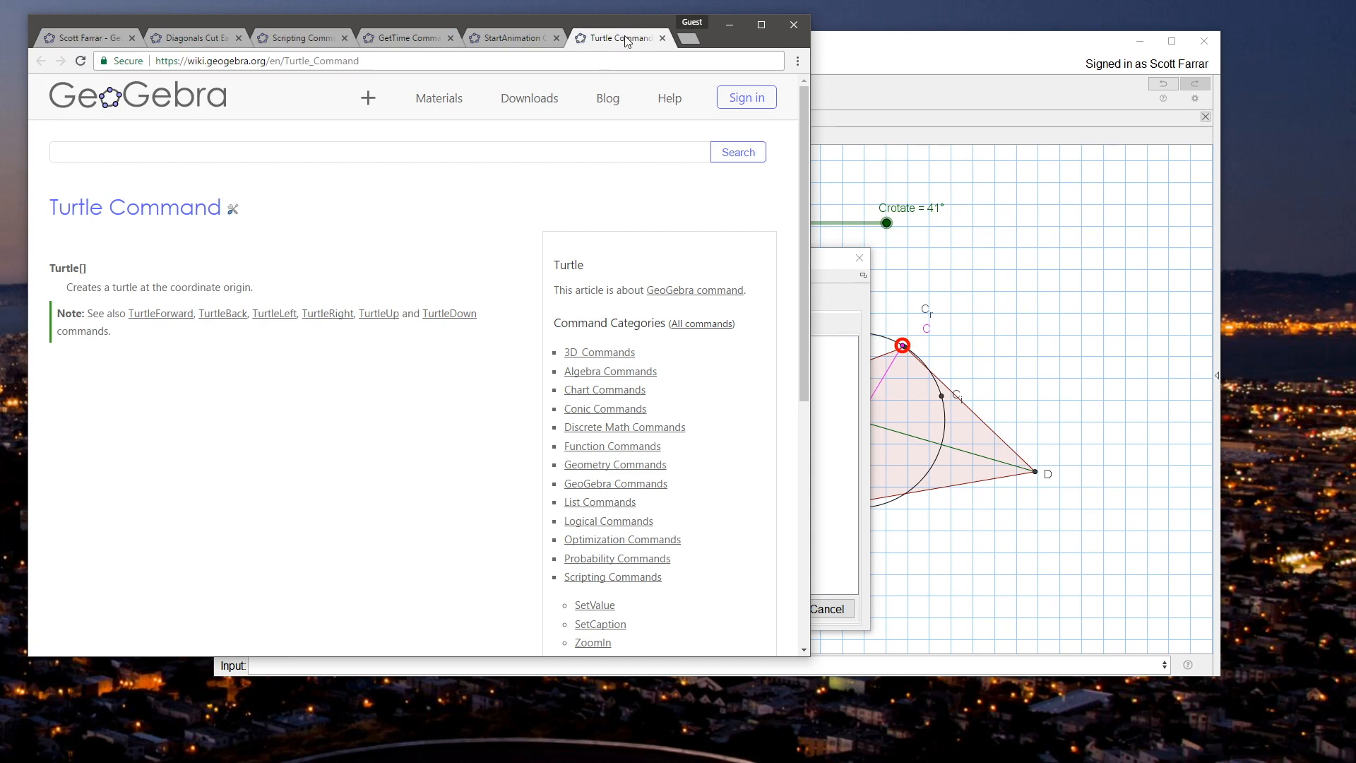
Step: Back in GeoGebra, discard the unsaved script edit, then delete the If line so point J's On Update script contains only StartAnimation[Crotate]
click(1030, 621)
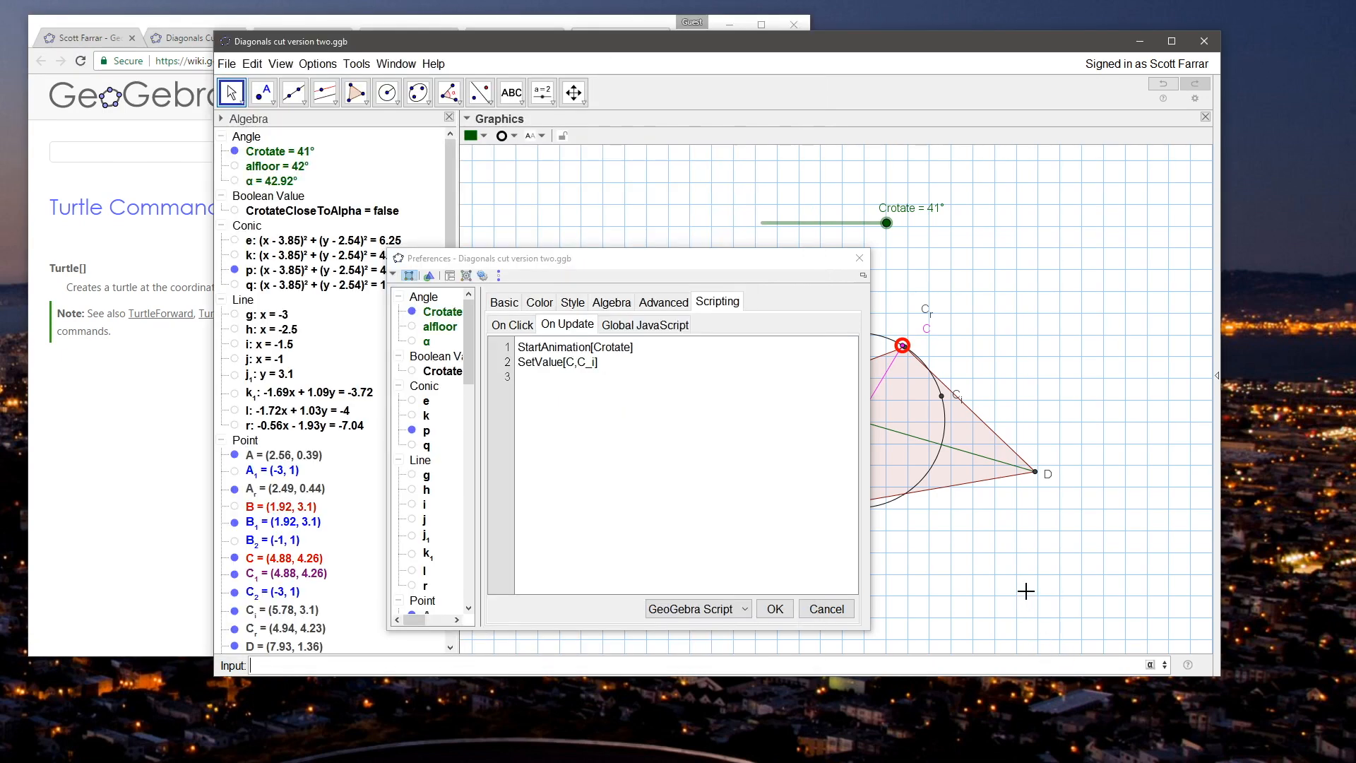
click(826, 608)
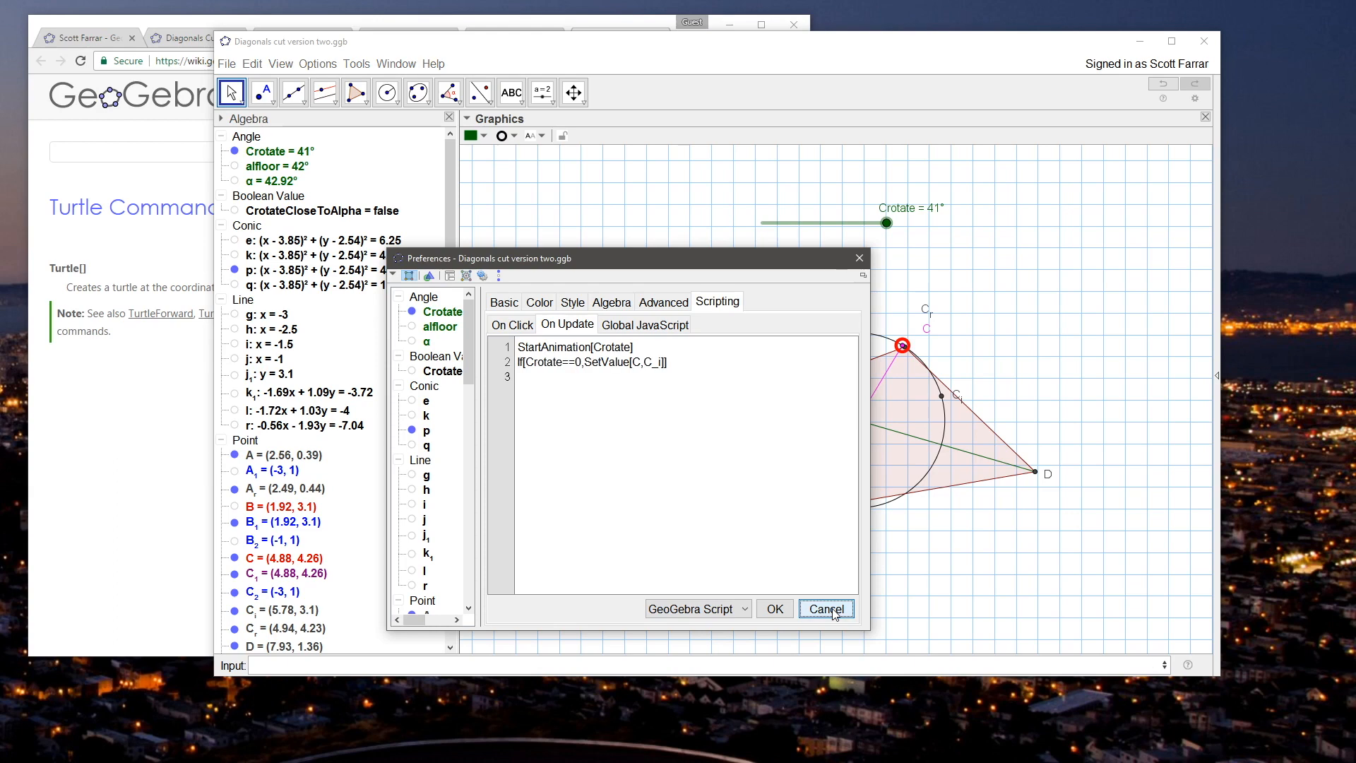
drag(667, 362, 514, 372)
key(BackSpace)
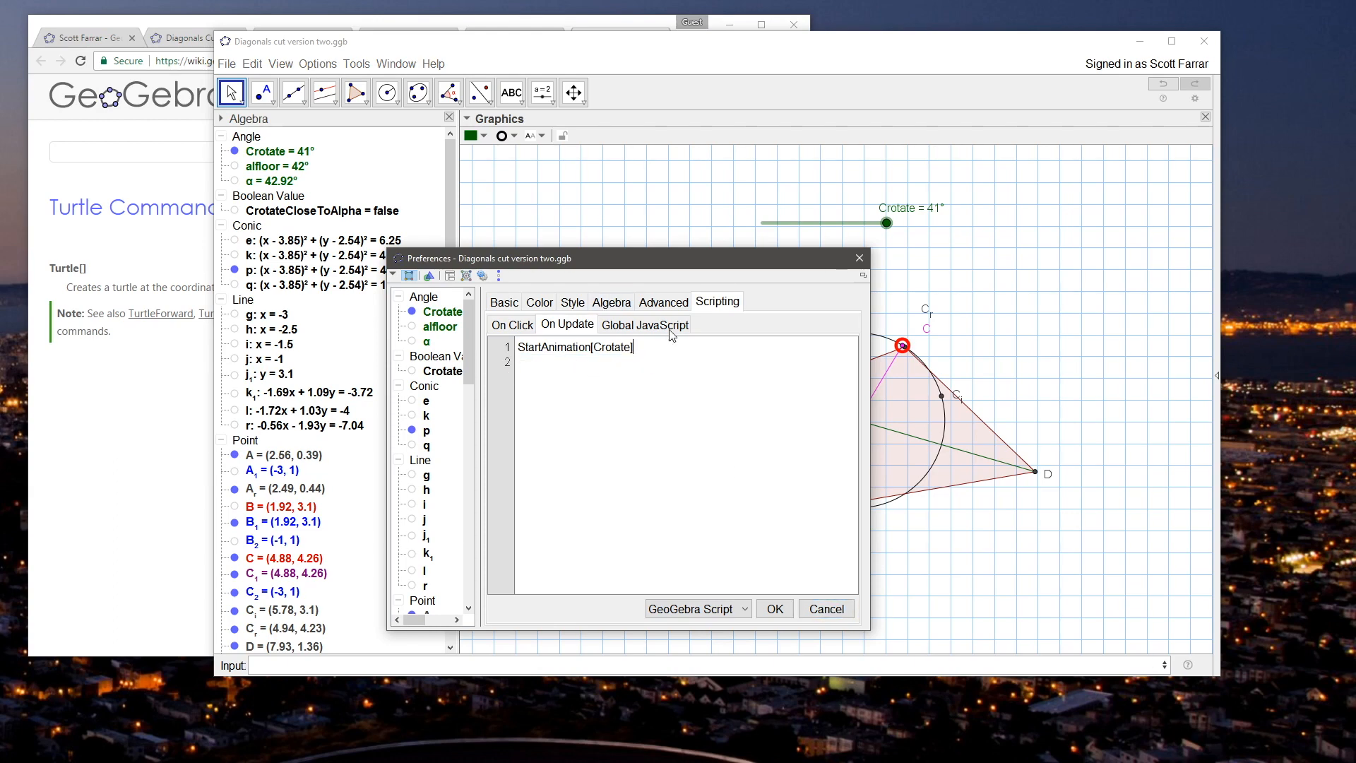
click(774, 609)
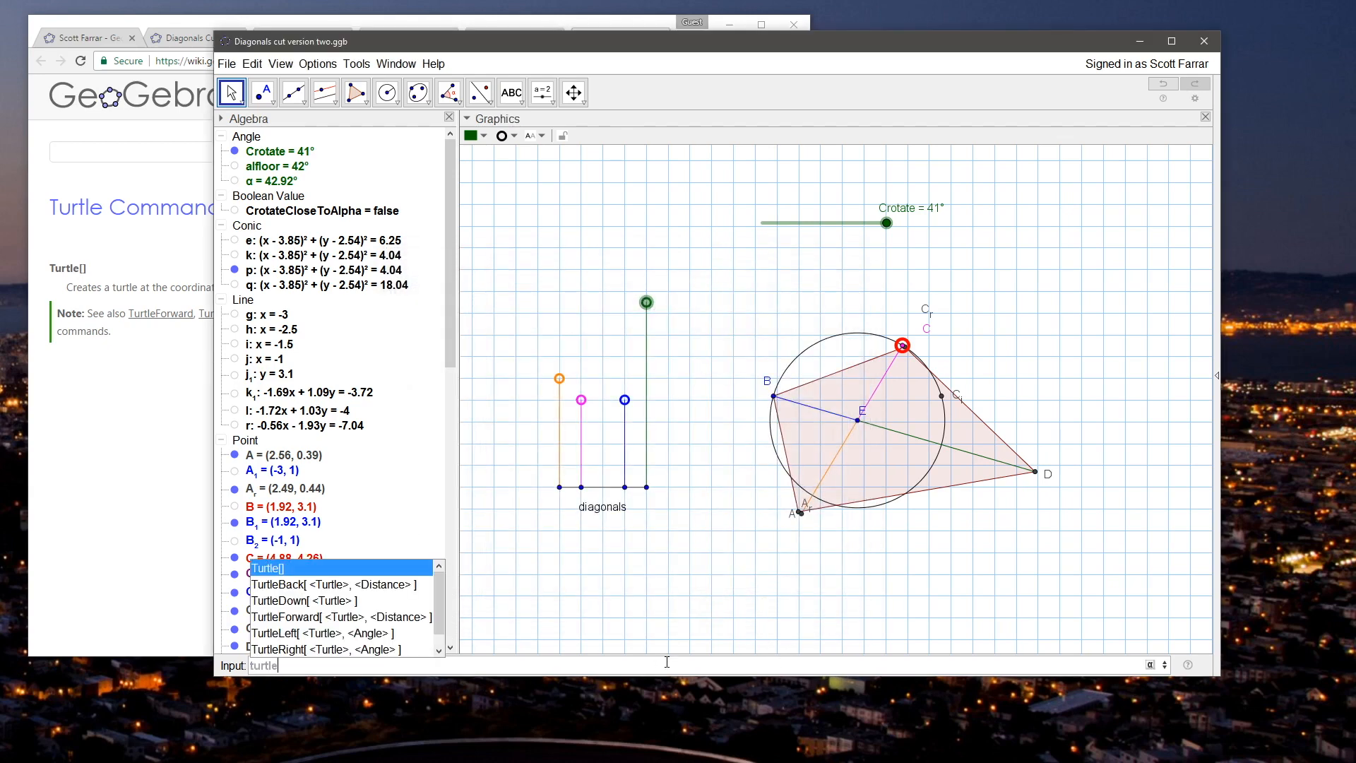
Step: Try creating a turtle with the Turtle[] command, and undo its creation
key(Return)
key(Return)
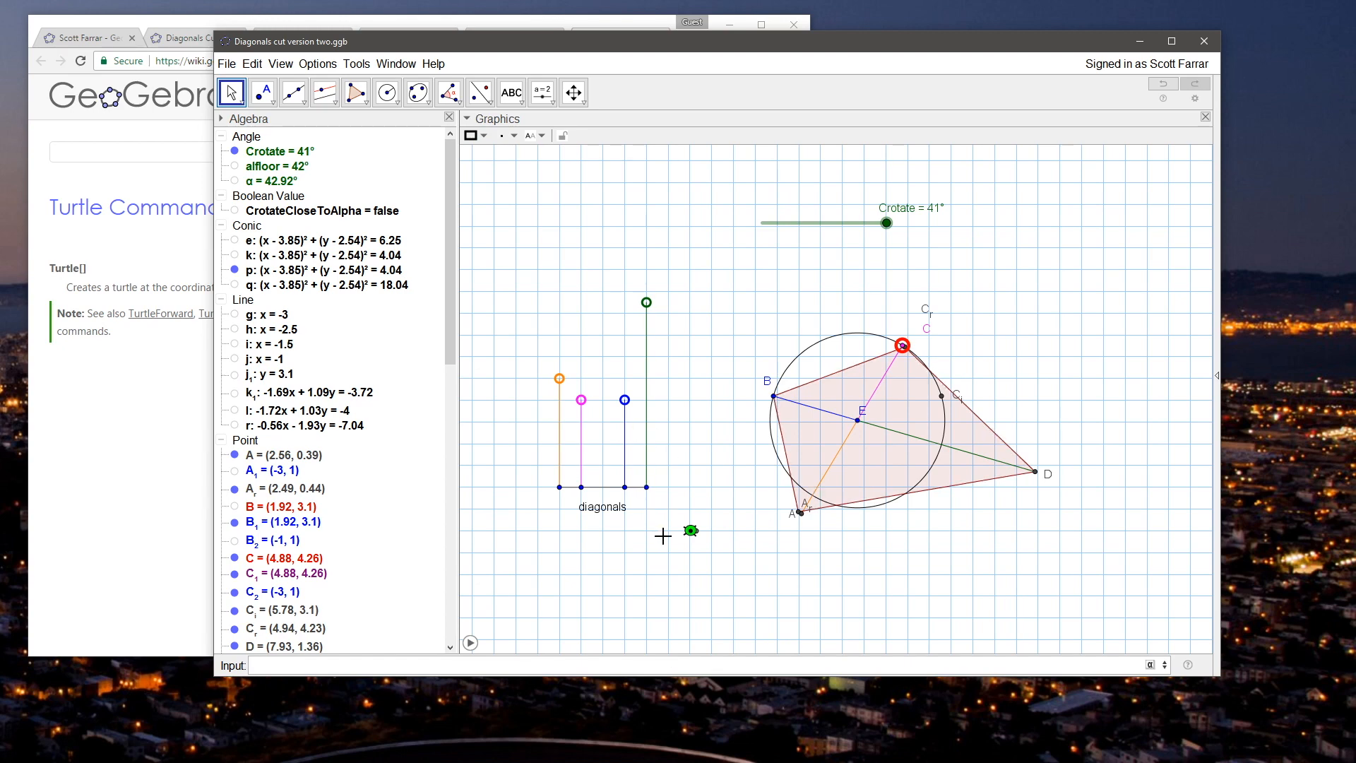
click(252, 63)
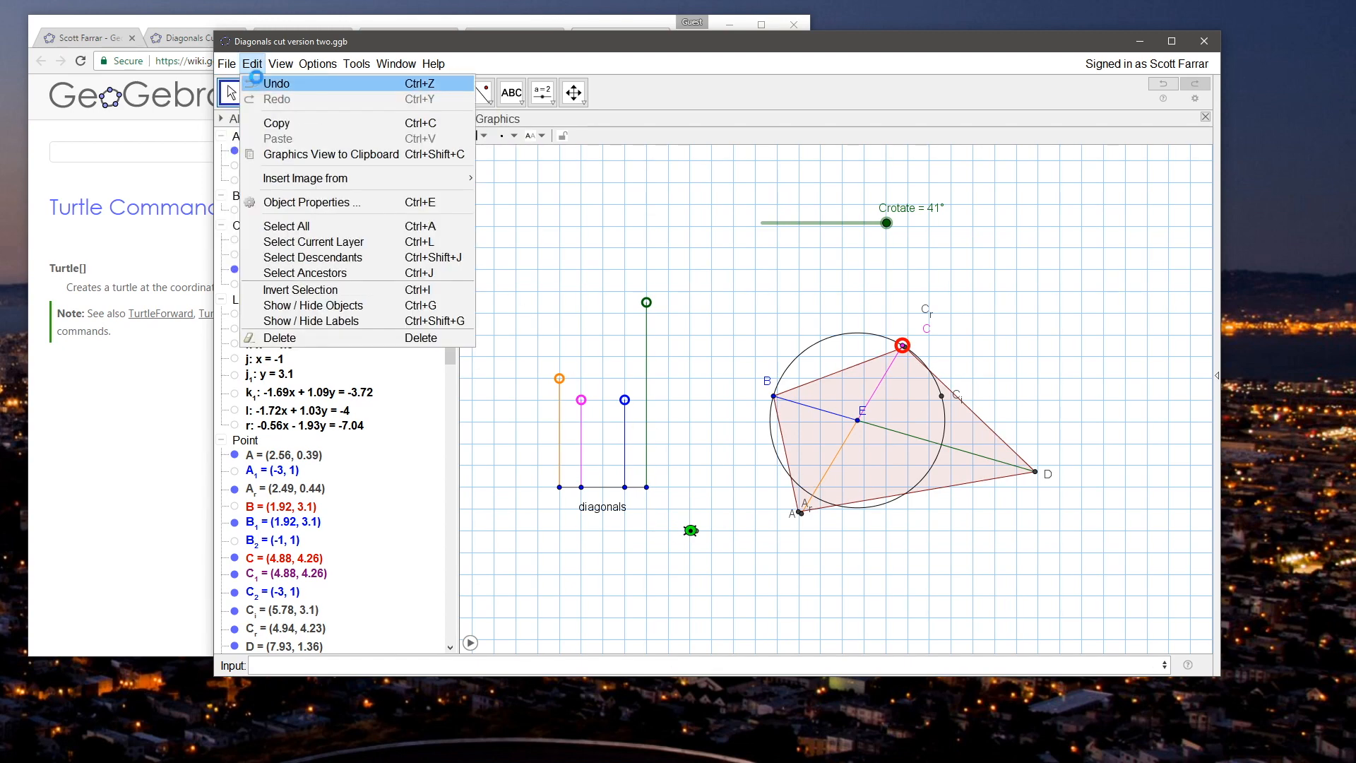
click(272, 82)
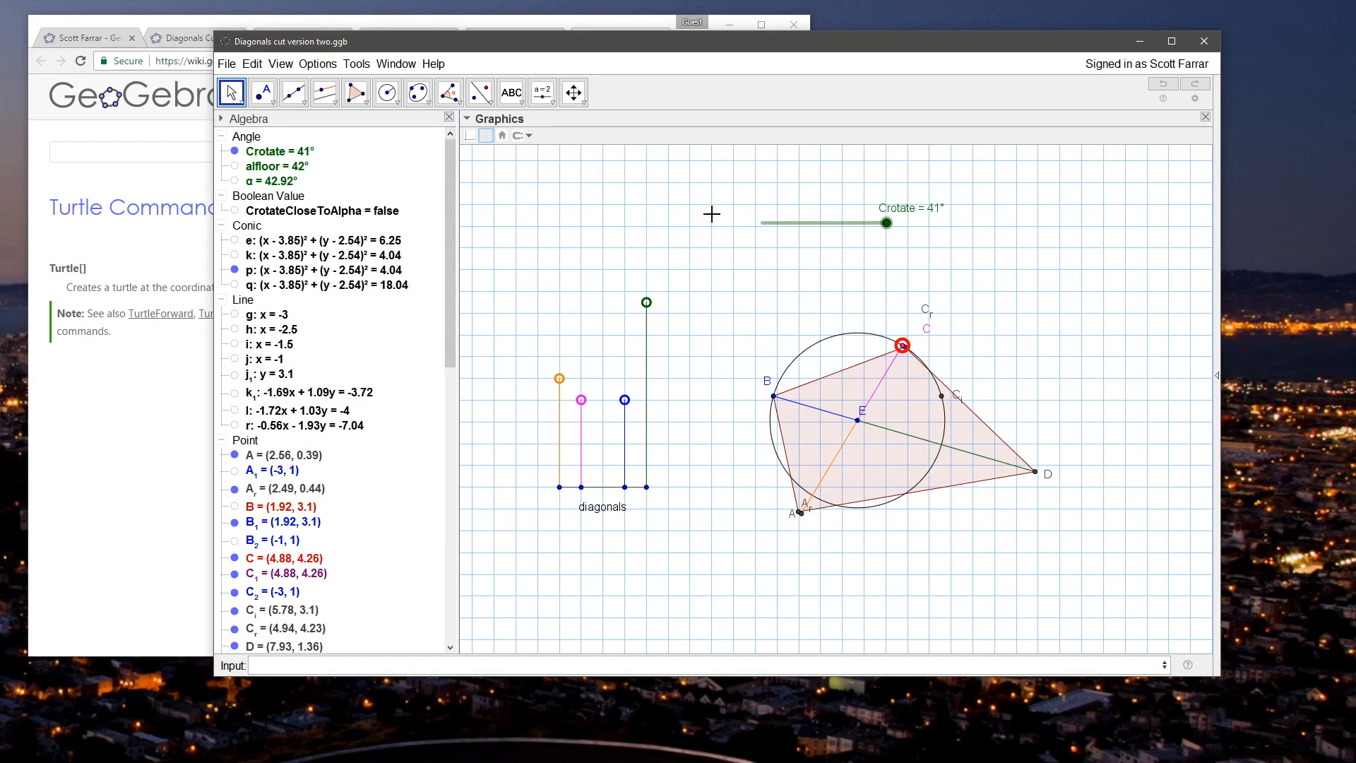
Step: Switch to the browser, close the Turtle page, read the StartAnimation command's syntax, and return to GeoGebra
click(122, 332)
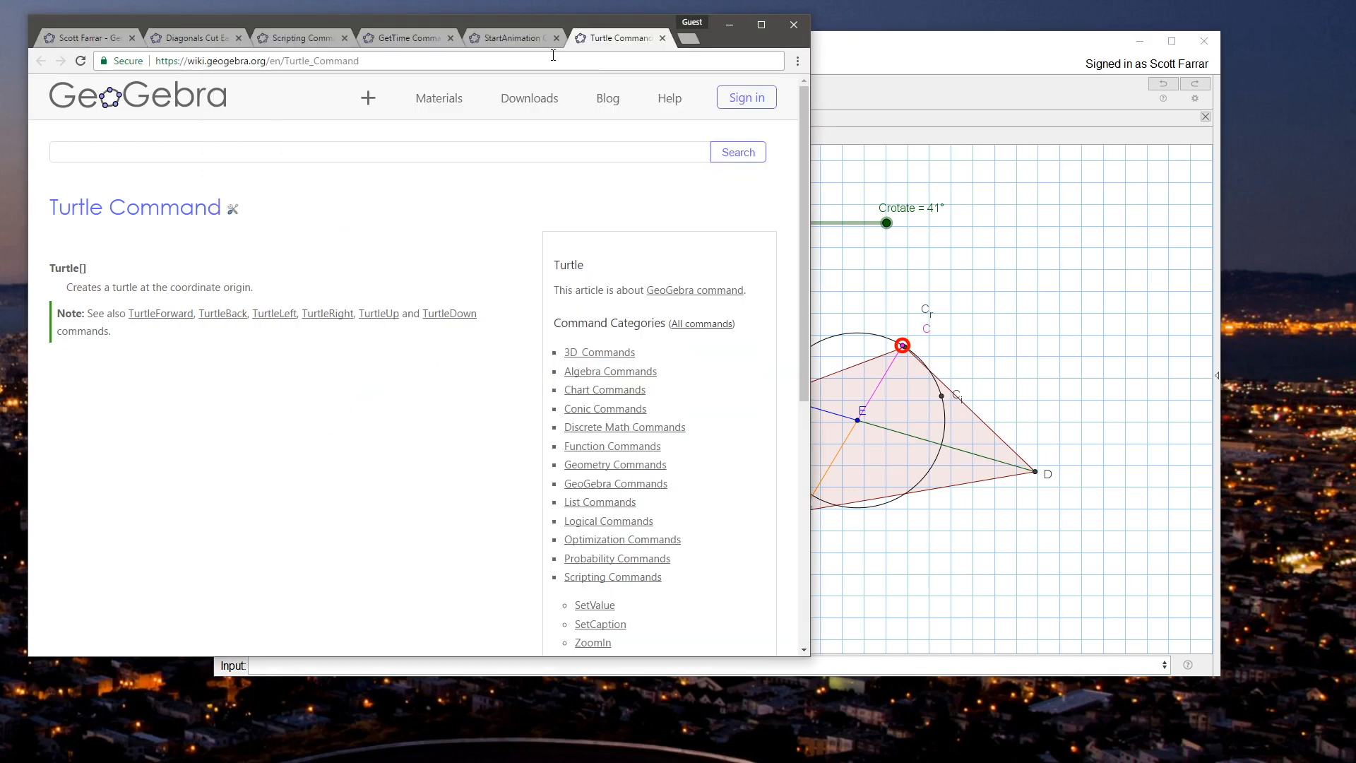
click(661, 38)
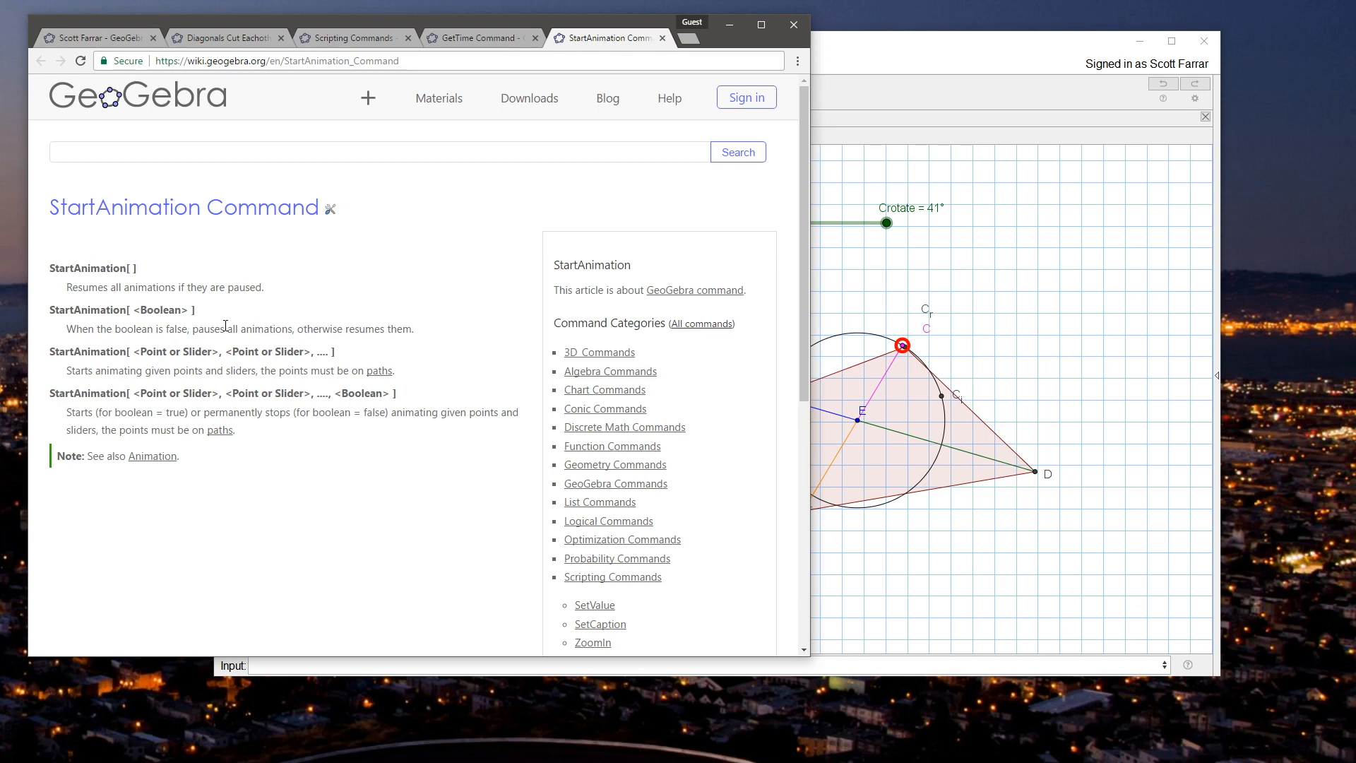
click(883, 55)
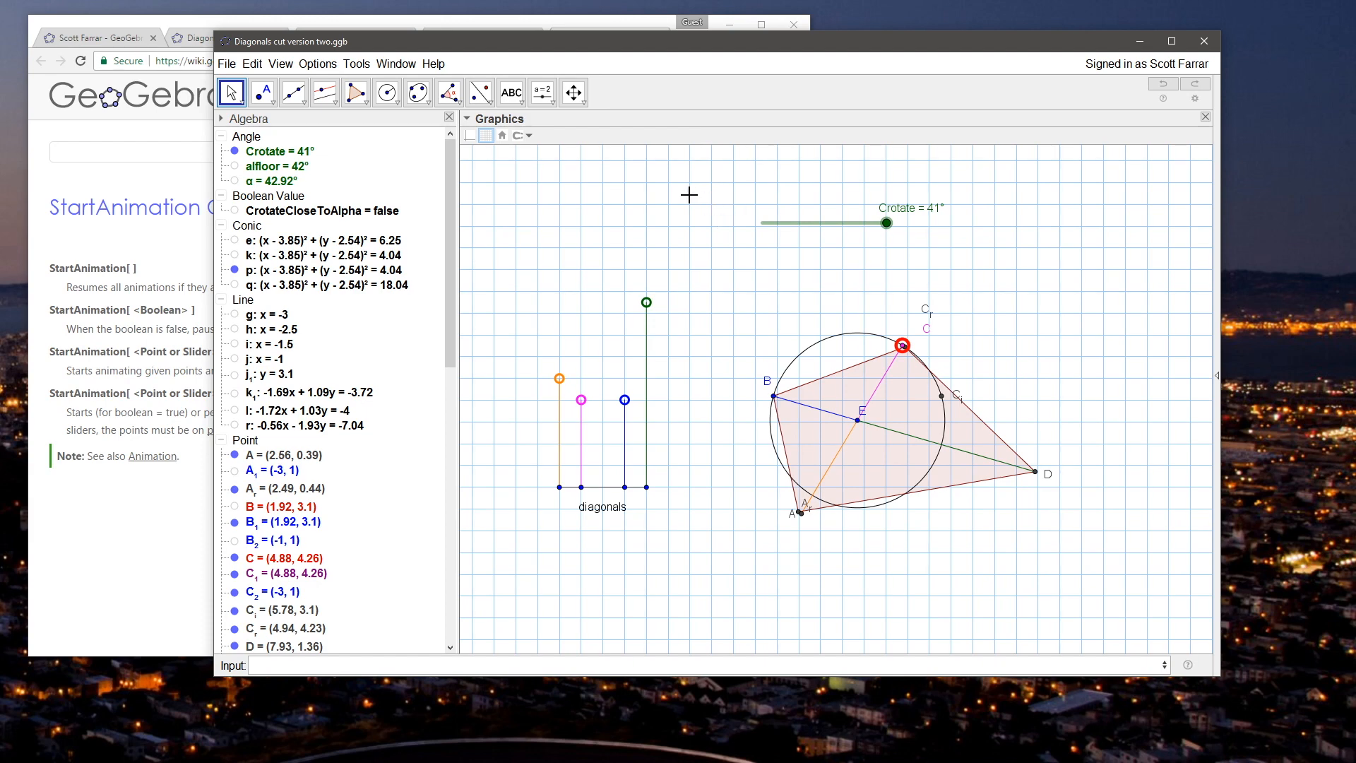
Step: Move the Crotate slider to its upper end at 42° to try out its stopping point
click(886, 223)
drag(886, 223, 923, 227)
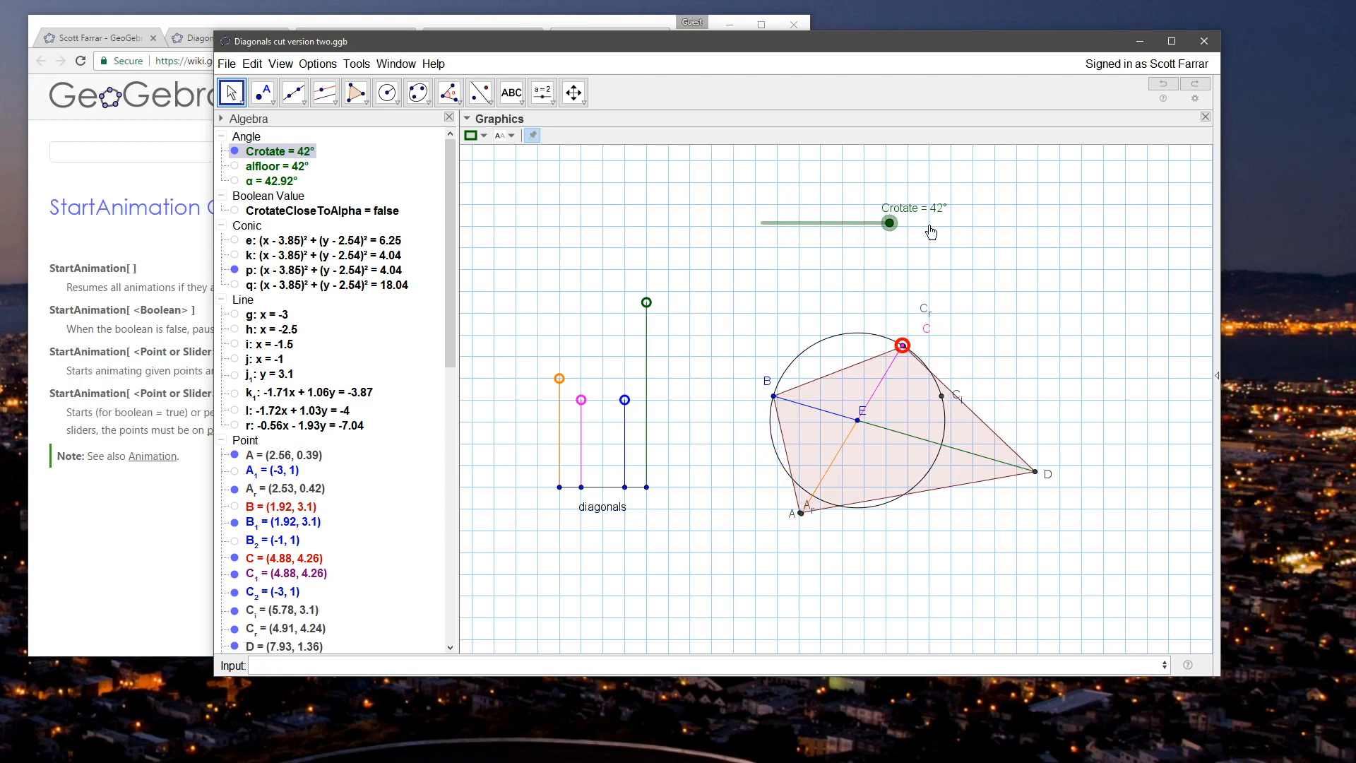
click(661, 217)
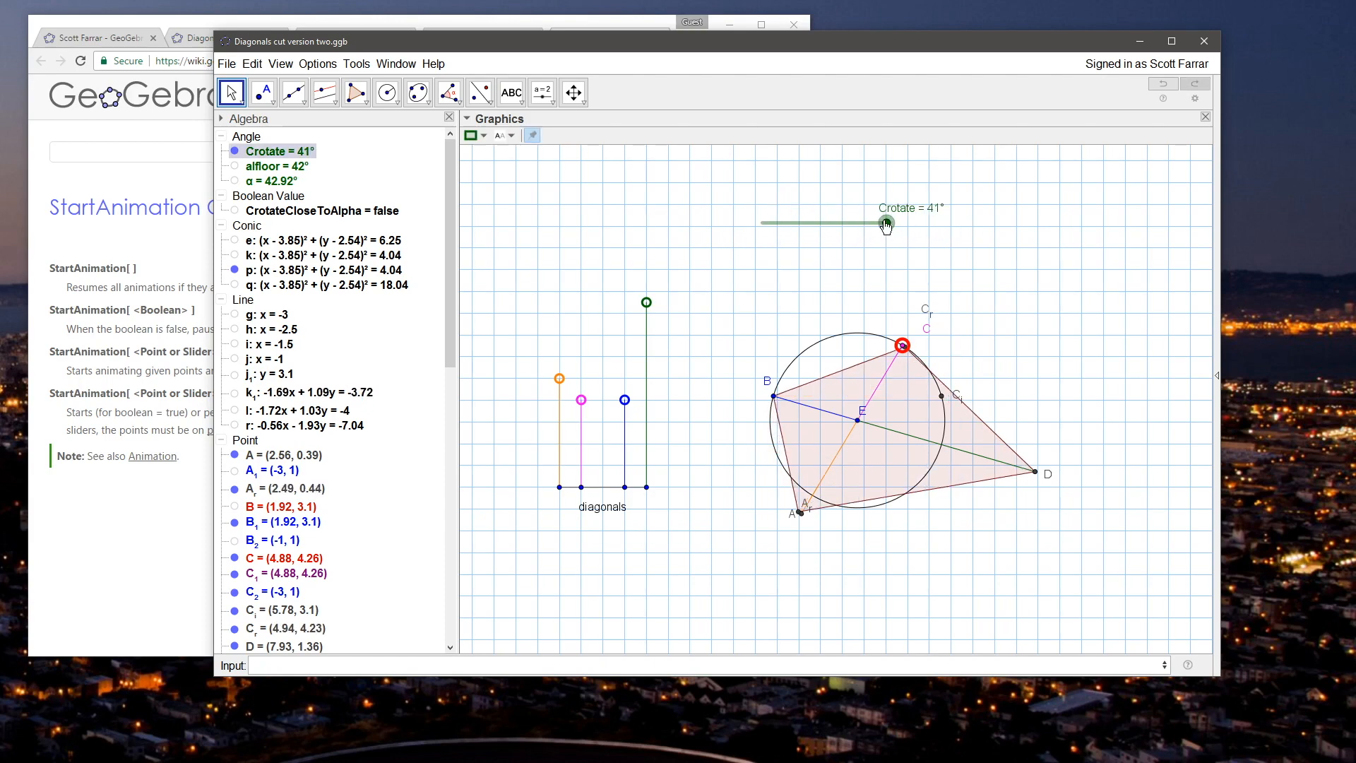
drag(889, 224, 967, 226)
click(979, 235)
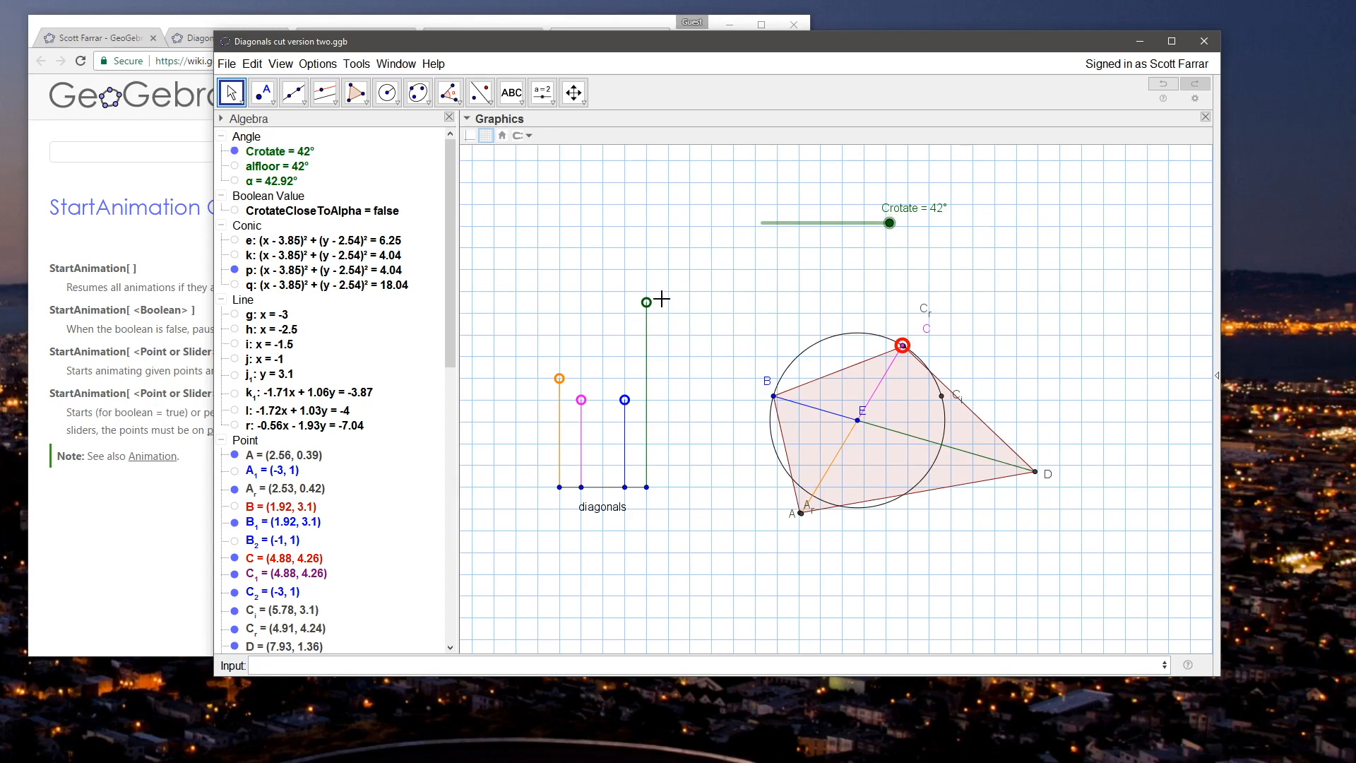
Step: Redefine the Boolean CrotateCloseToAlpha as abs(Crotate - alfloor) < 0.5°
mouse_move(338, 219)
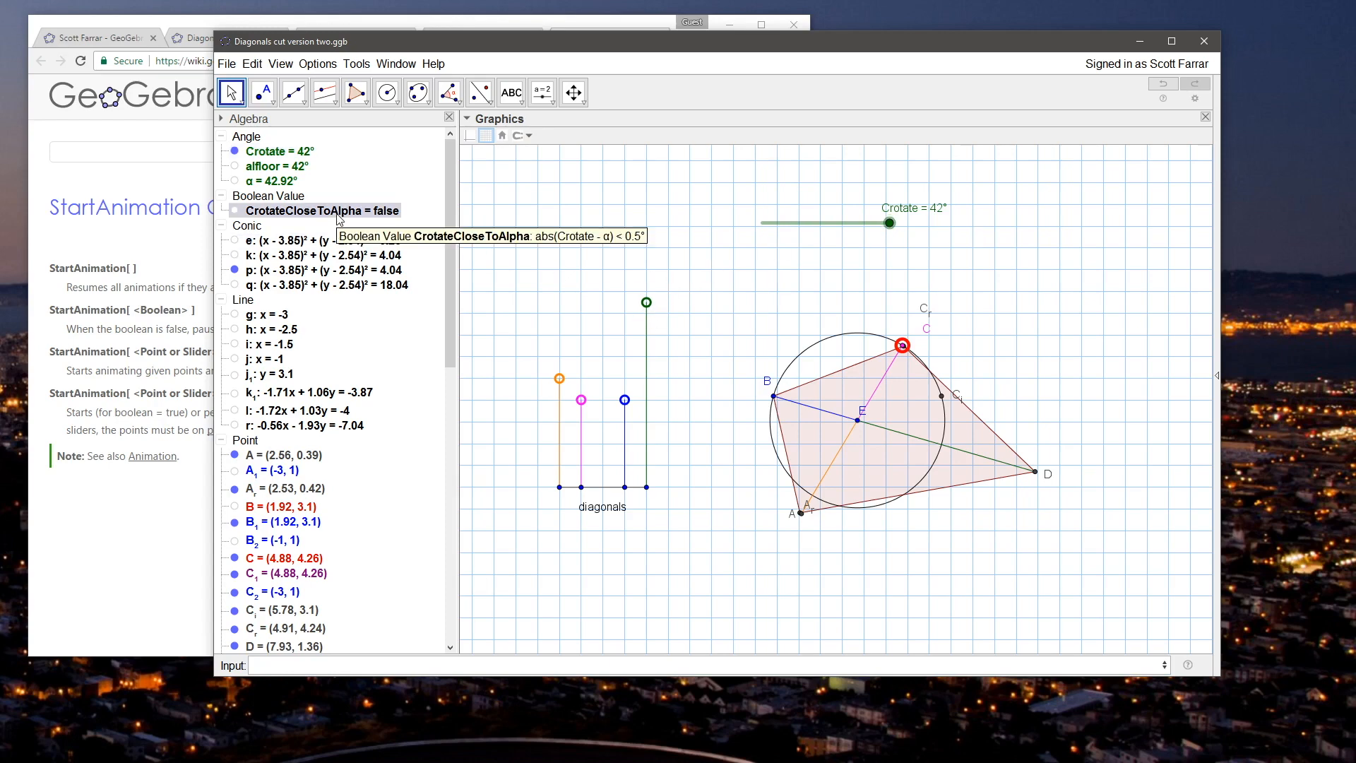
double_click(338, 214)
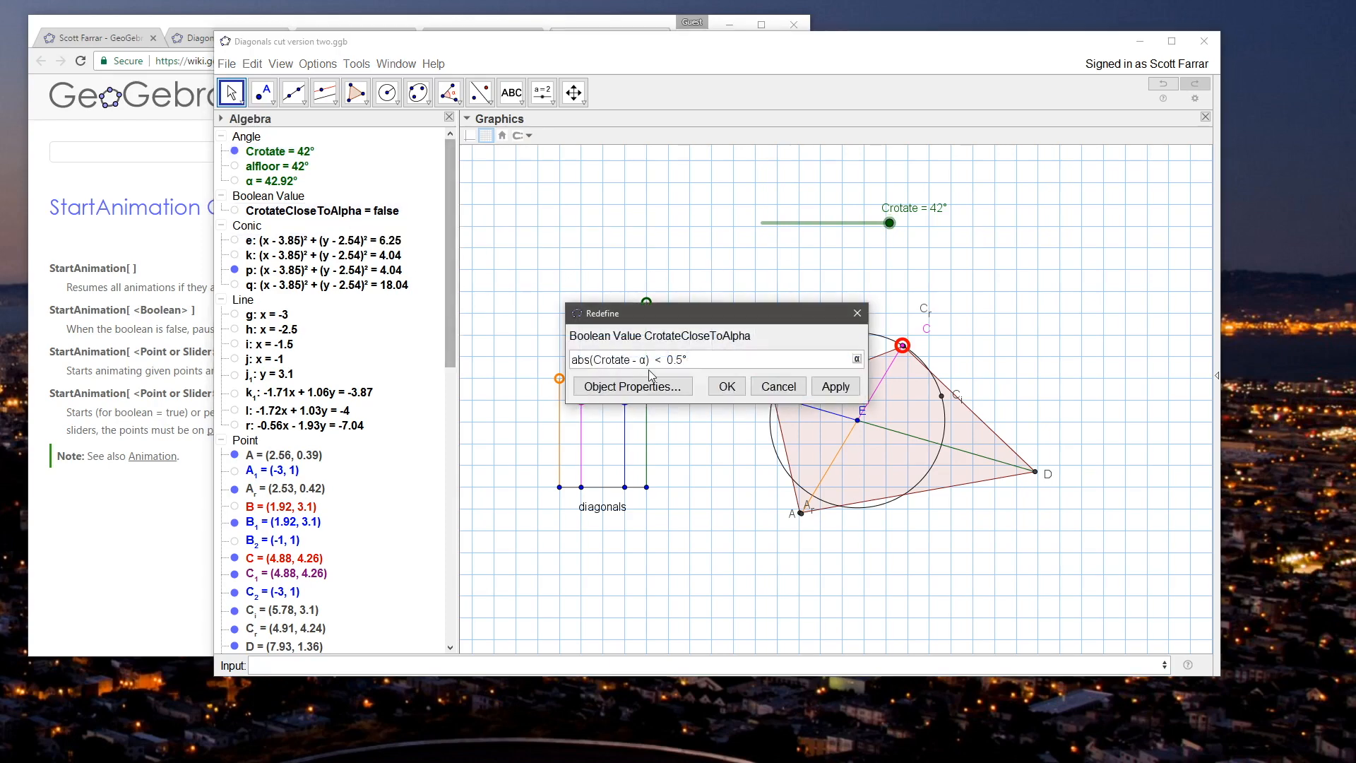
key(Delete)
text(a)
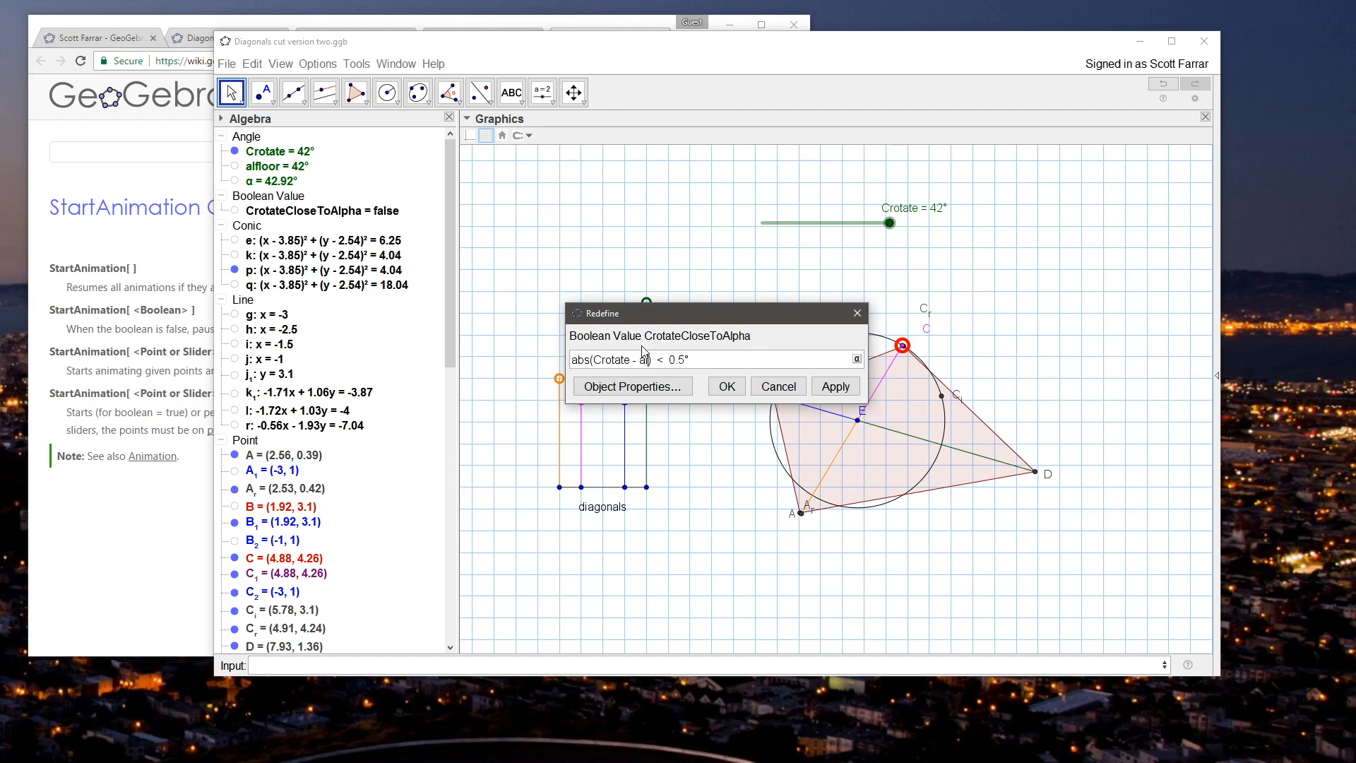
text(lfloor)
key(Return)
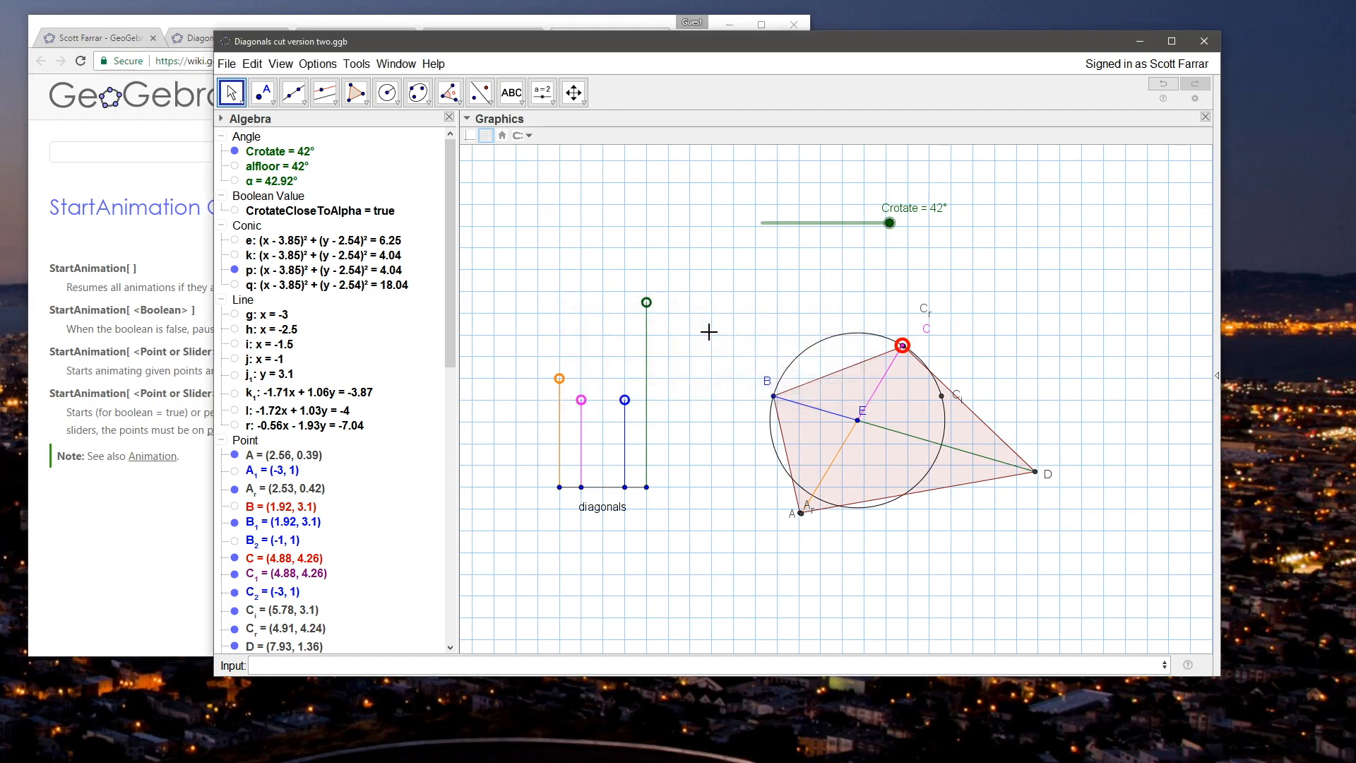
Step: Test the redefined Boolean by sliding Crotate away from its upper end, and lower the green diagonal's endpoint J slightly
click(889, 223)
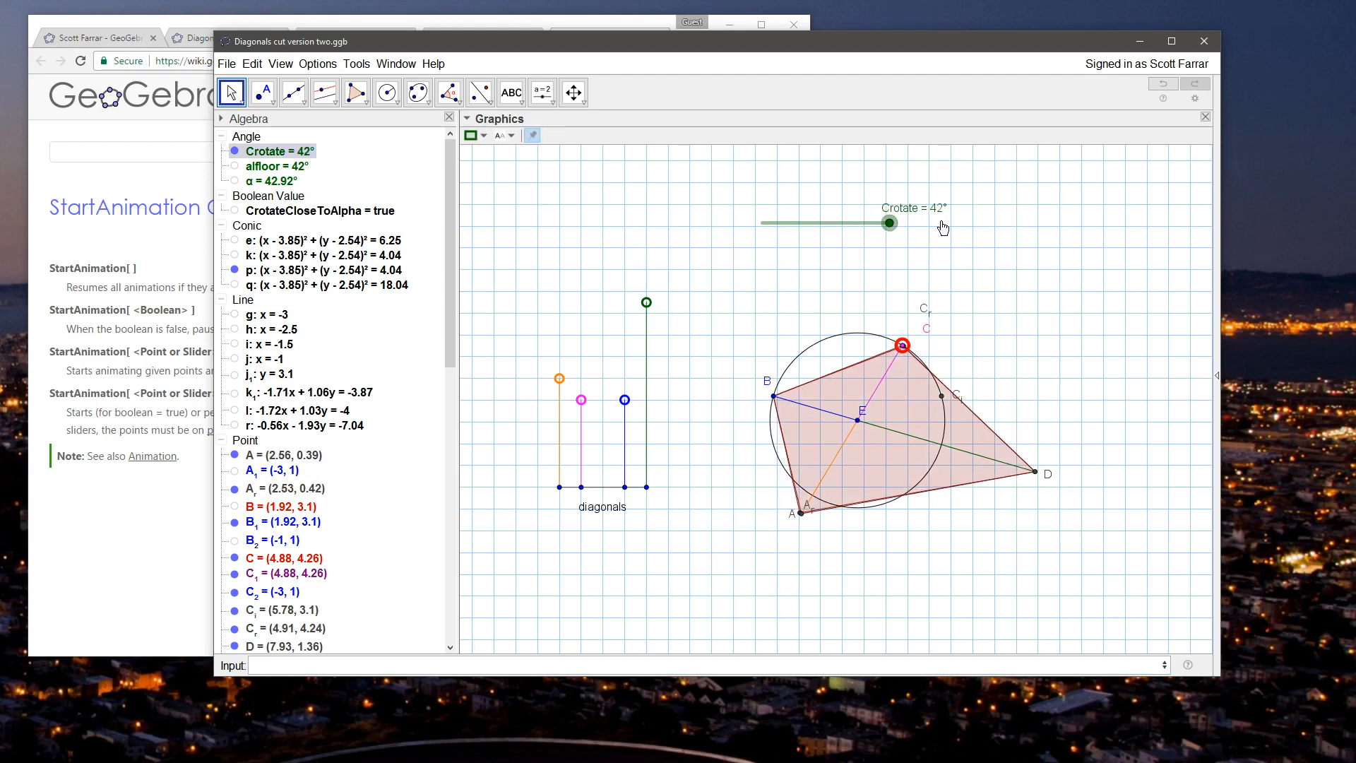
drag(893, 230, 831, 232)
mouse_move(646, 304)
mouse_down()
mouse_move(647, 329)
mouse_move(646, 260)
mouse_move(646, 314)
mouse_up()
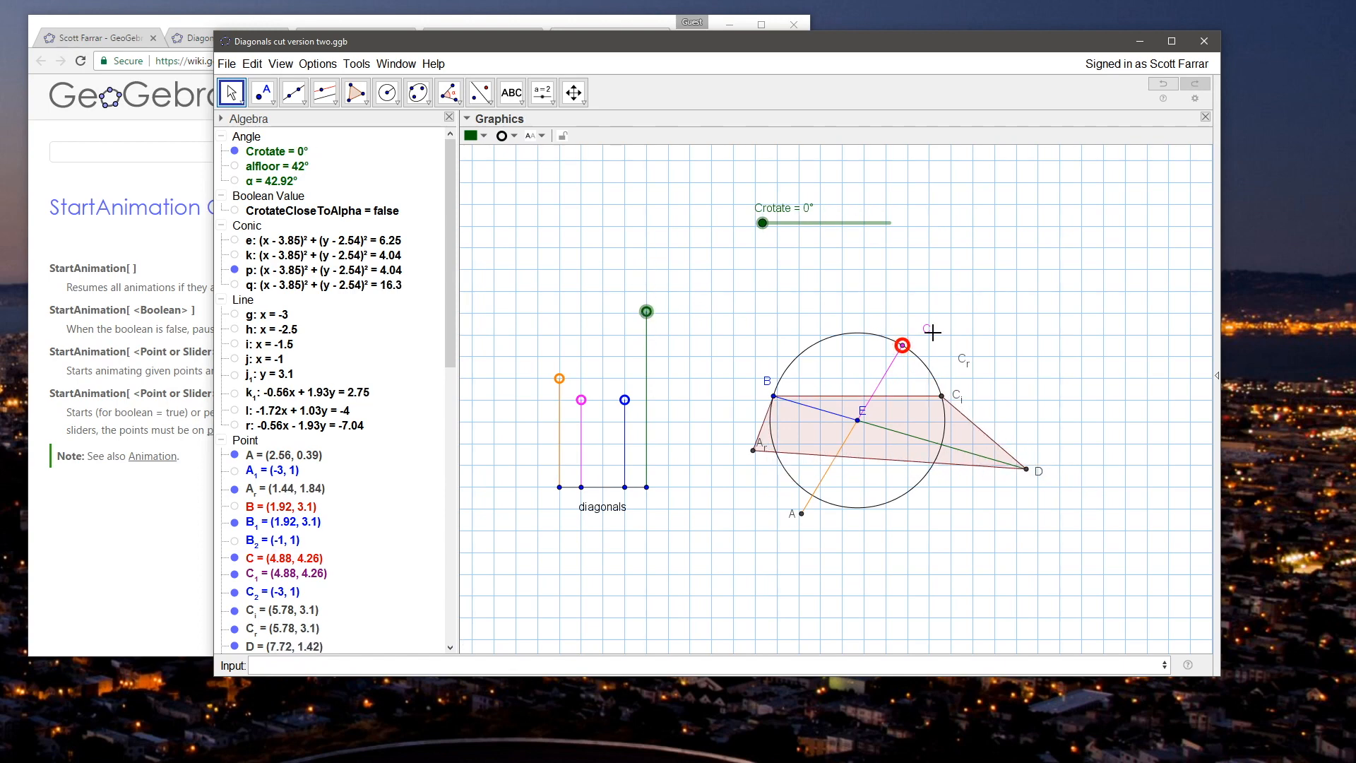
Step: Move point C along its circle to about (4.57, 4.41) and slide Crotate to 52°
mouse_move(902, 345)
mouse_down()
mouse_move(918, 359)
mouse_move(890, 338)
mouse_up()
drag(892, 228, 762, 224)
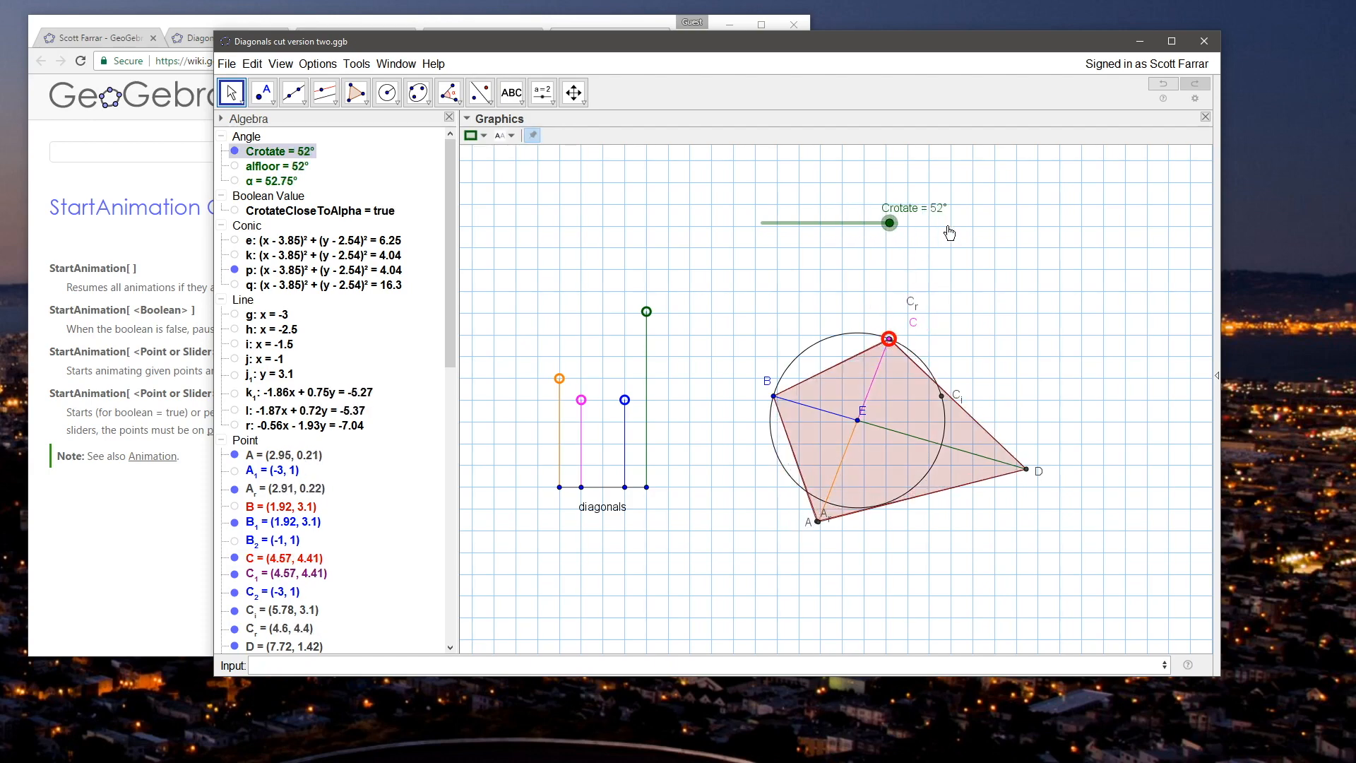
Step: Test the animation by lowering the green diagonal's endpoint J slightly and moving point C along its circle to about (4.32, 4.49)
mouse_move(646, 312)
mouse_down()
mouse_move(646, 365)
mouse_move(646, 317)
mouse_up()
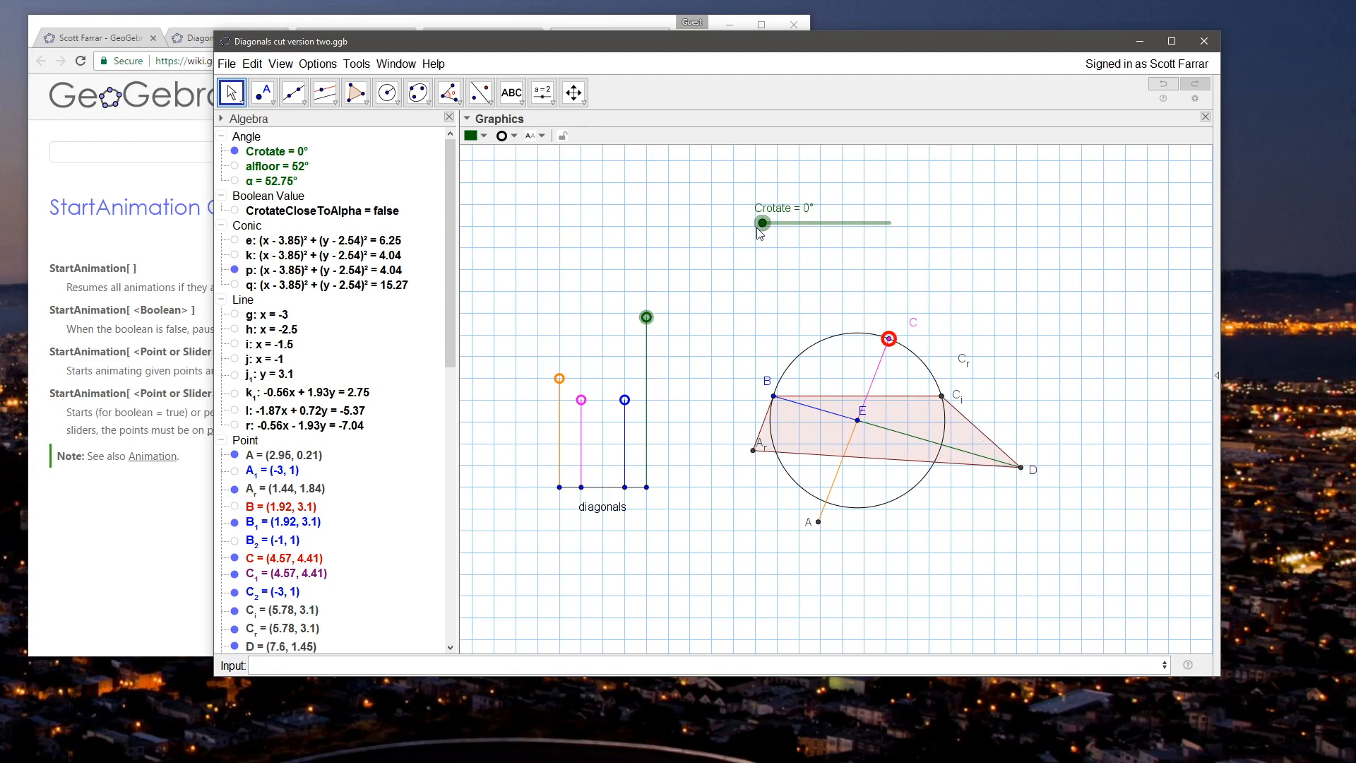
click(887, 341)
mouse_move(884, 348)
mouse_down()
mouse_move(921, 368)
mouse_move(877, 338)
mouse_move(925, 359)
mouse_move(879, 348)
mouse_up()
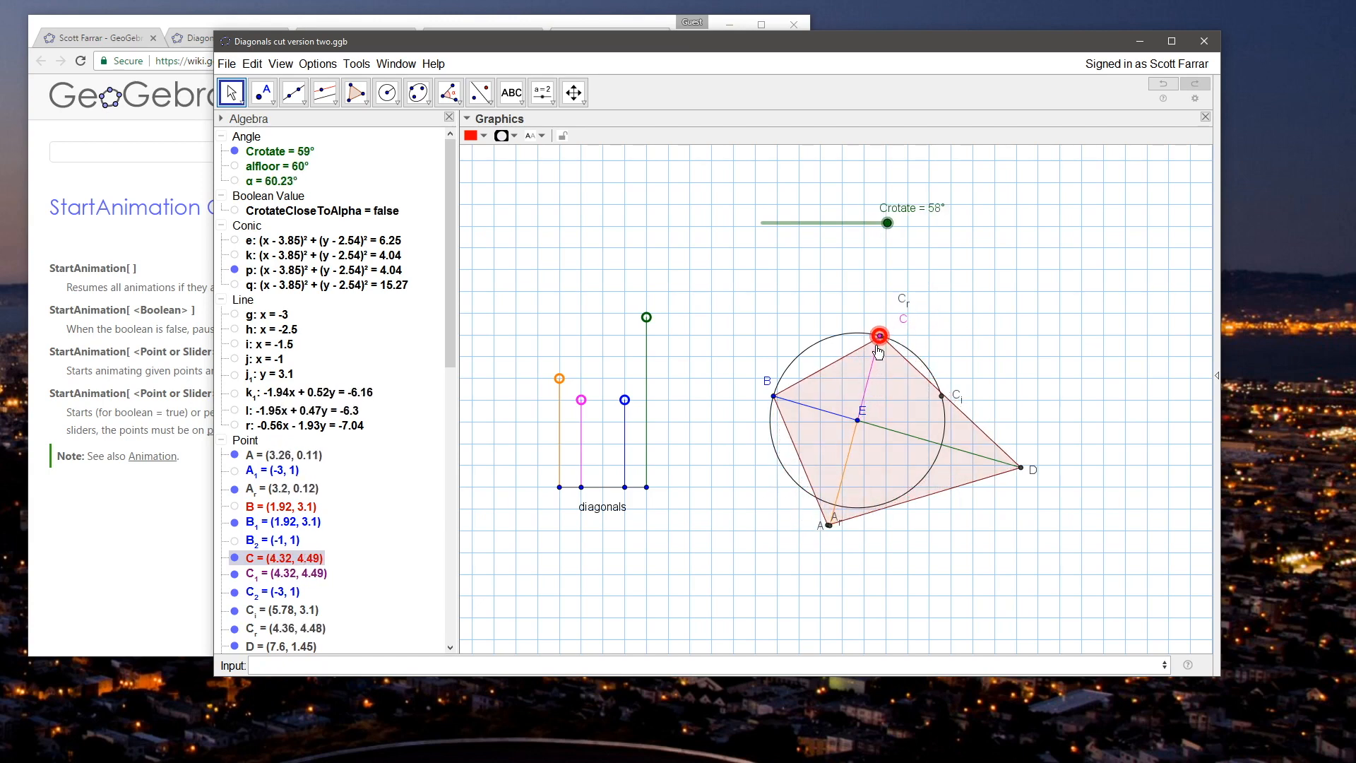
click(809, 287)
Step: Redefine CrotateCloseToAlpha as abs(Crotate - alfloor) < 0.1° and try it by raising J and moving C to about (4.18, 4.52)
double_click(368, 211)
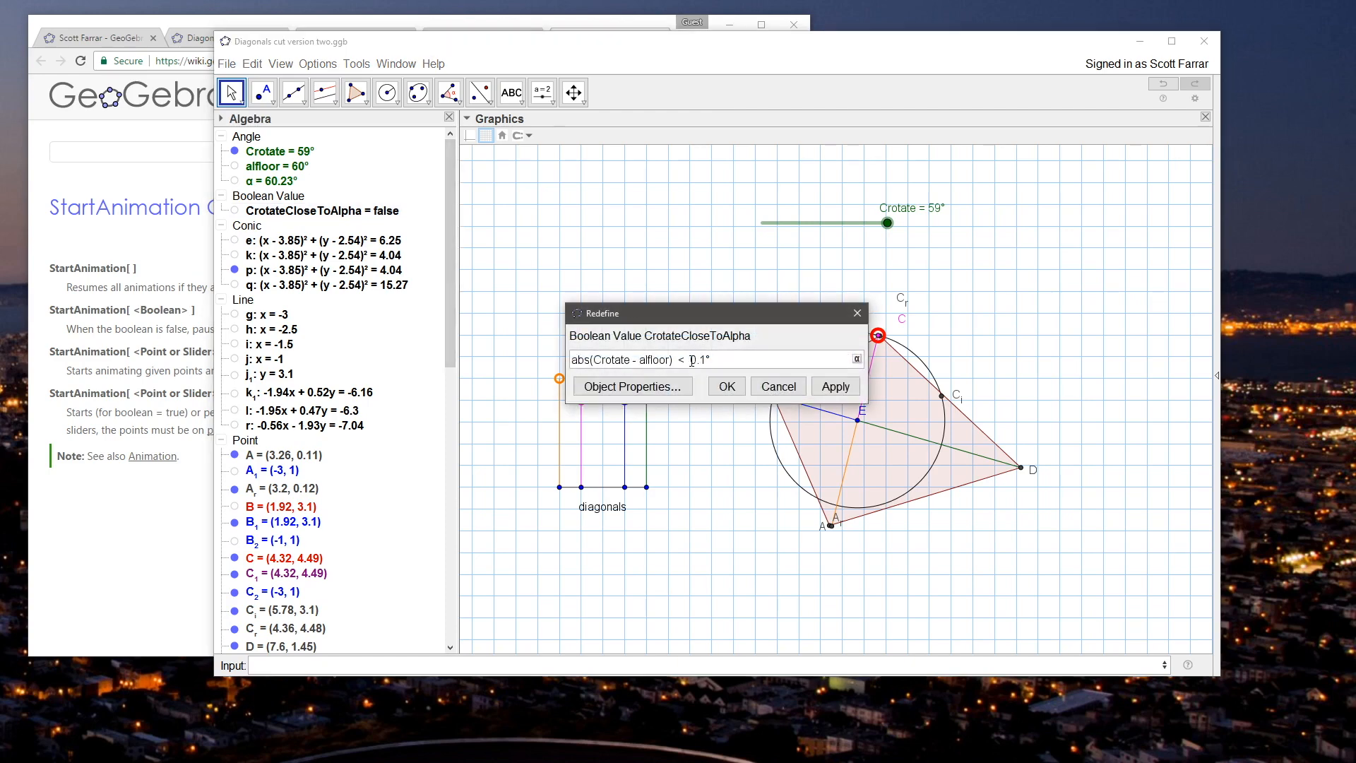
click(737, 382)
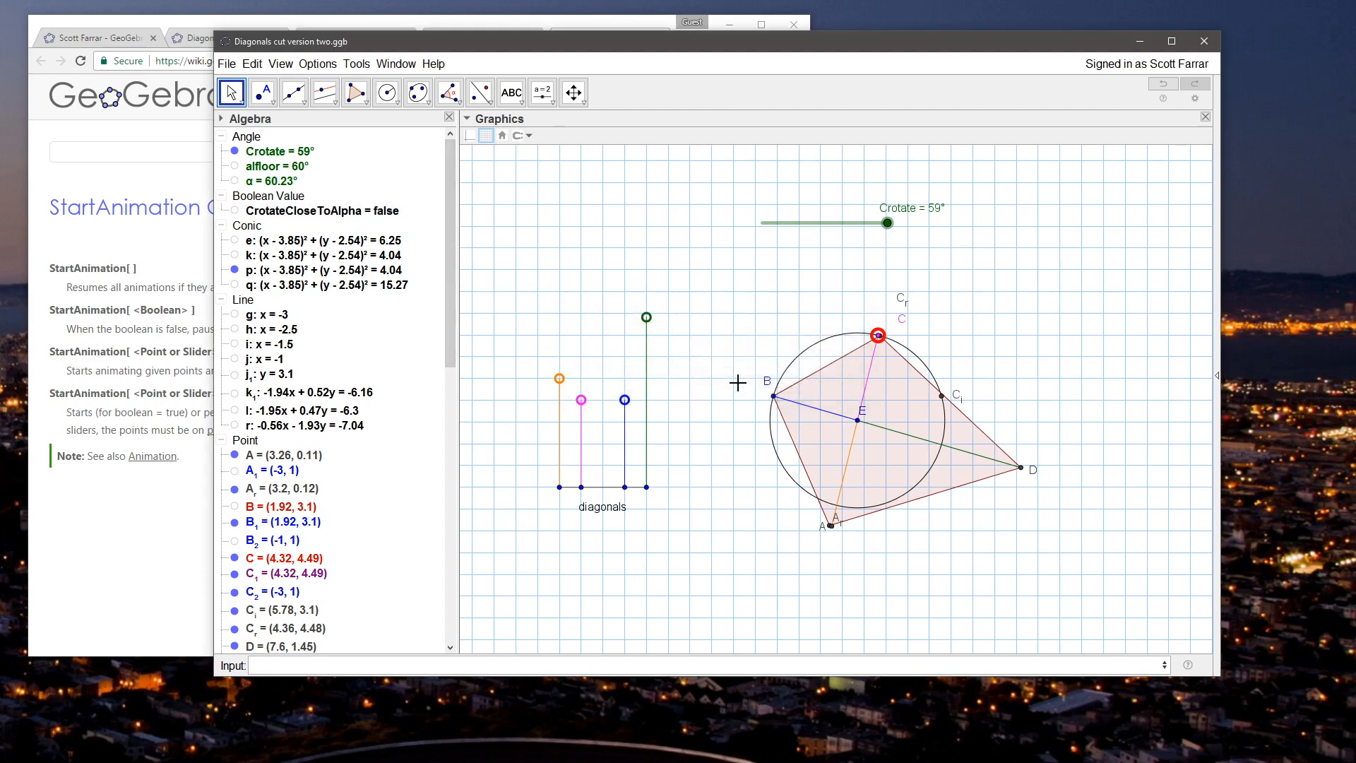
drag(646, 317, 647, 311)
drag(878, 337, 843, 342)
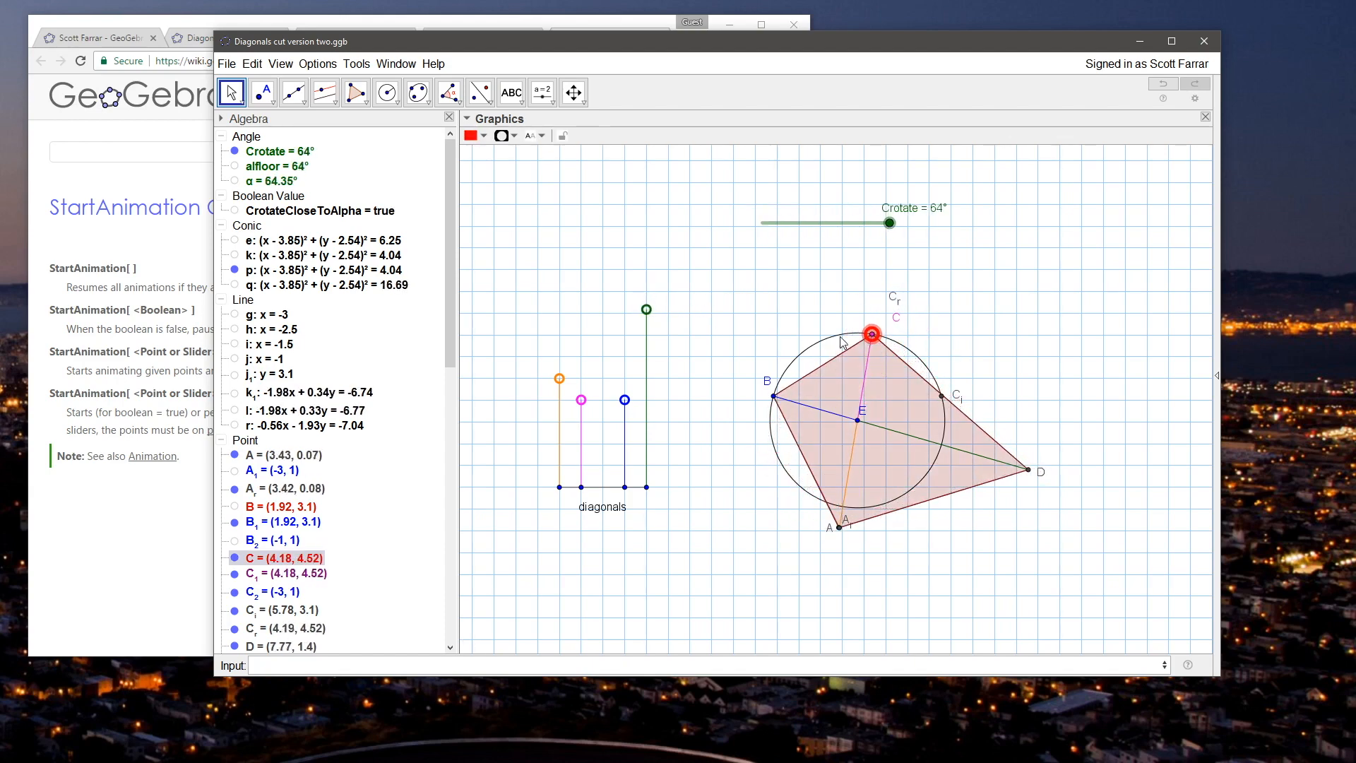
Step: Redefine the Boolean CrotateCloseToAlpha as abs(Crotate - alfloor) < 2°
double_click(326, 211)
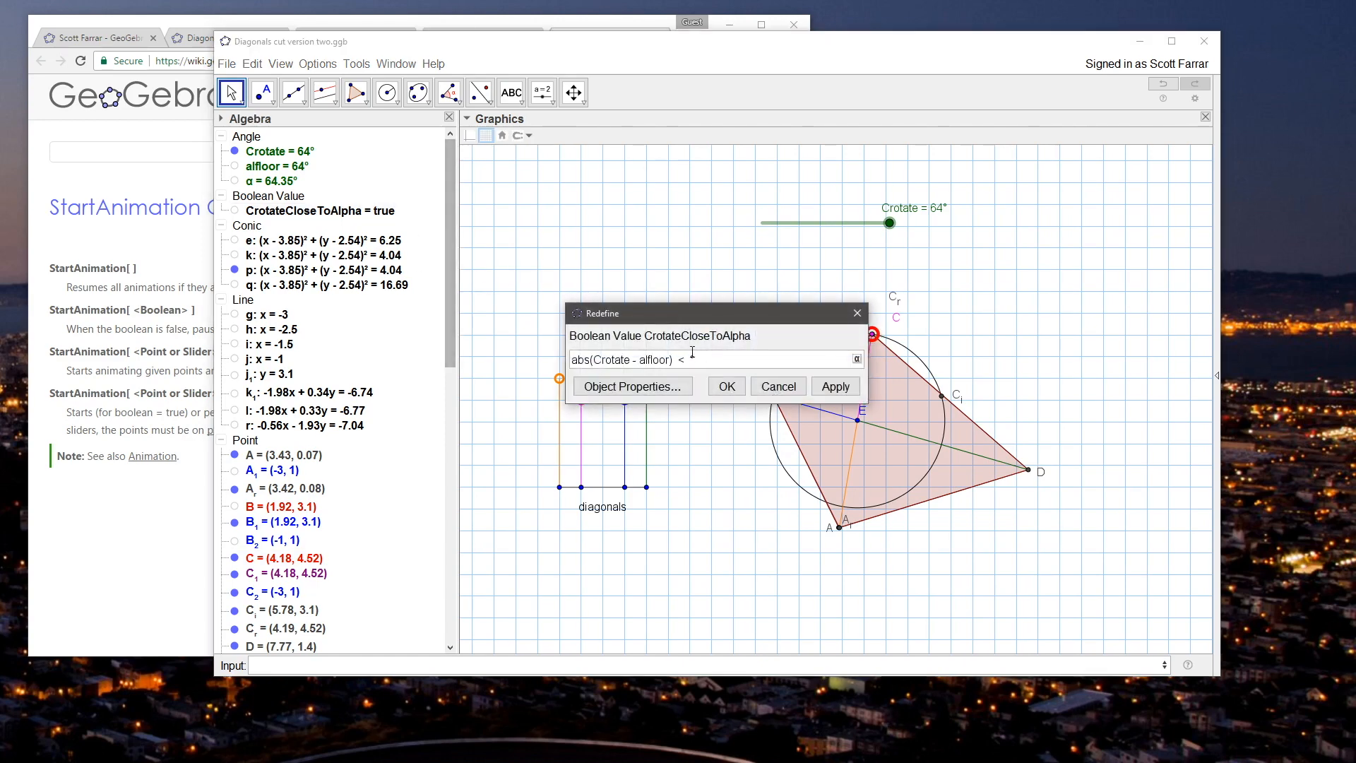
text(2)
key(Return)
Step: Test the animation by moving C and J alternately, ending with J at about (-1, 4.83) and C at about (4.36, 4.48)
mouse_move(873, 348)
mouse_down()
mouse_move(858, 340)
mouse_move(905, 354)
mouse_move(847, 335)
mouse_move(912, 354)
mouse_move(931, 382)
mouse_move(868, 346)
mouse_up()
drag(652, 310, 646, 341)
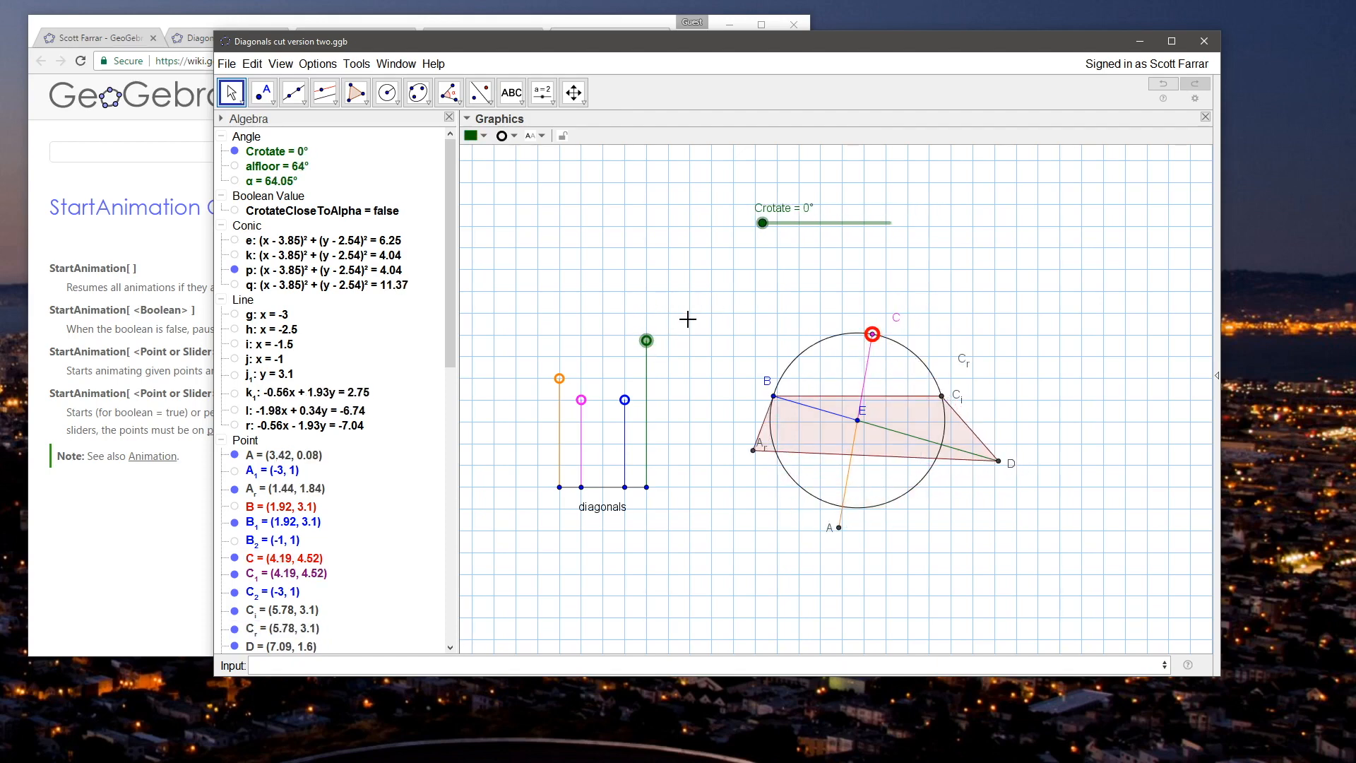
click(708, 278)
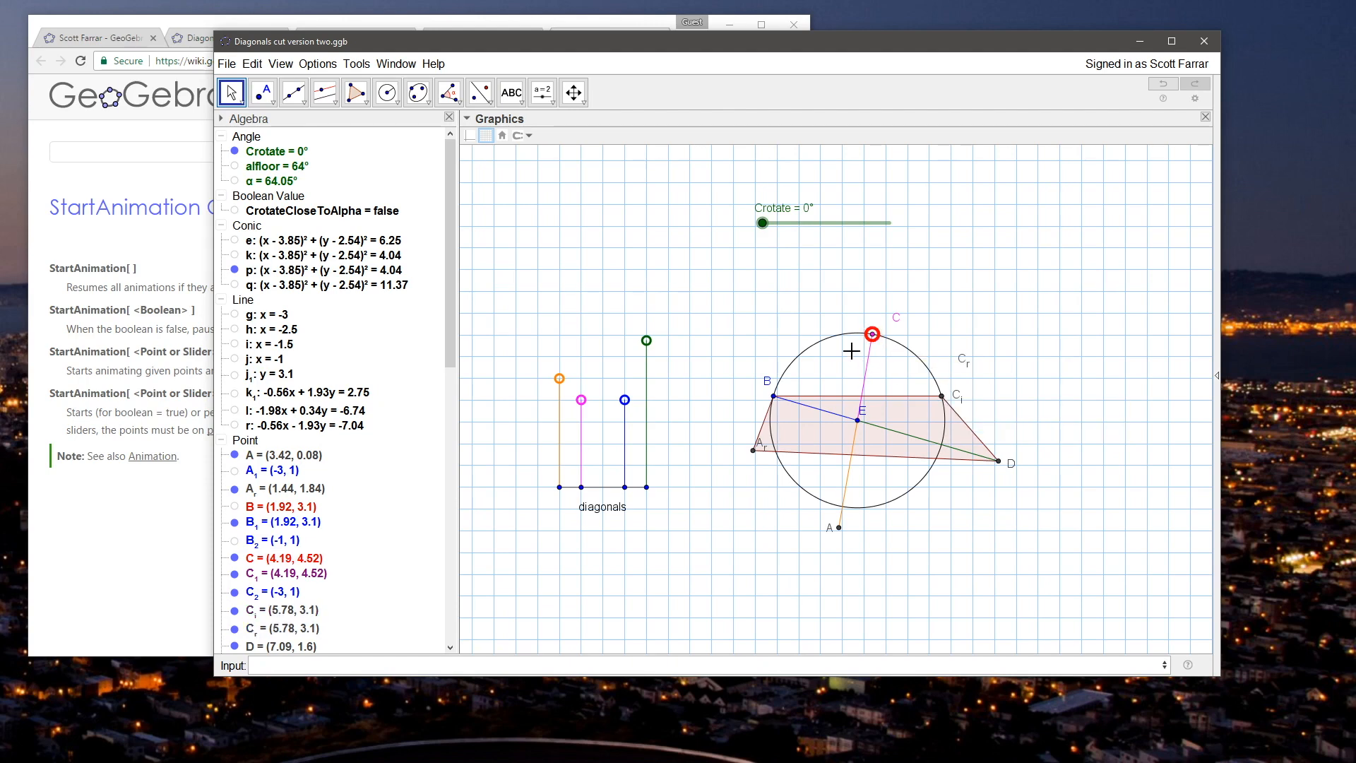
mouse_move(873, 336)
mouse_down()
mouse_move(935, 402)
mouse_move(927, 372)
mouse_move(879, 353)
mouse_up()
click(727, 319)
drag(649, 339, 649, 320)
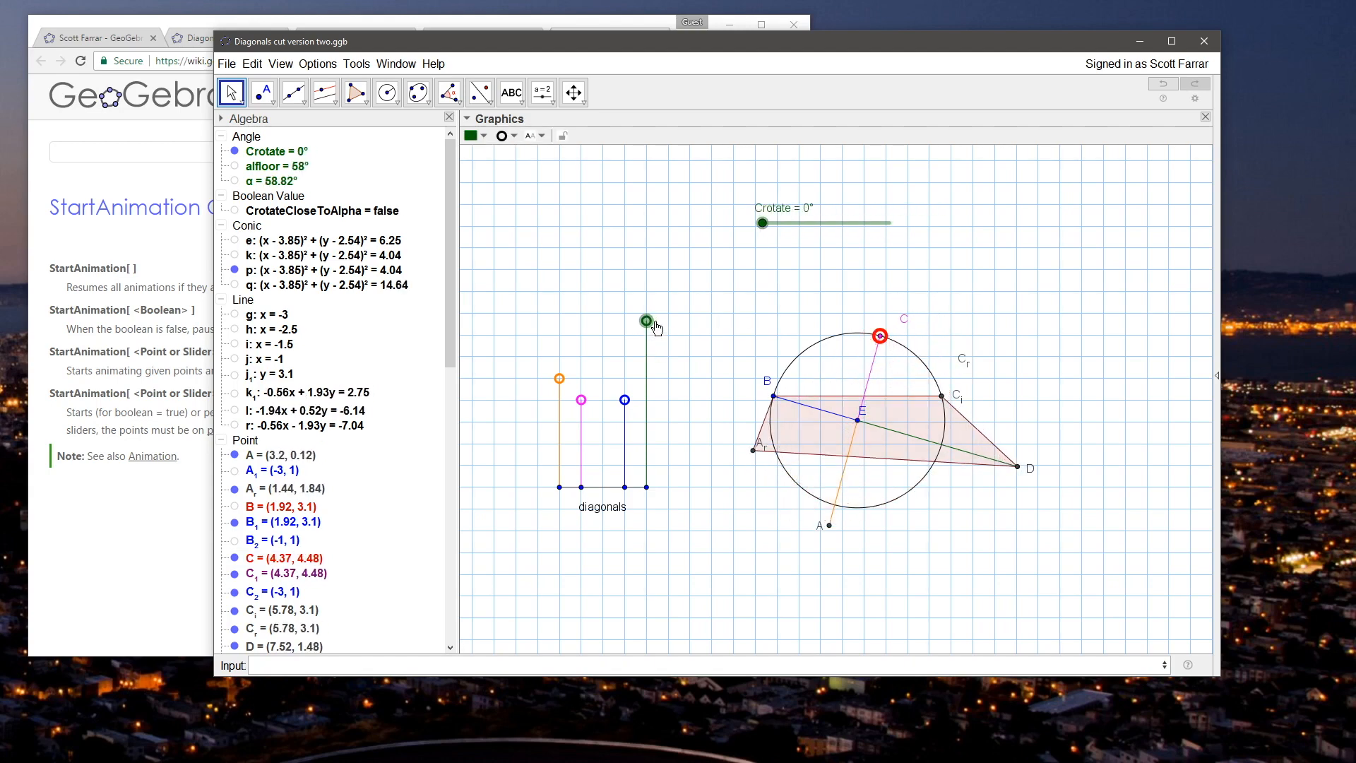
click(703, 310)
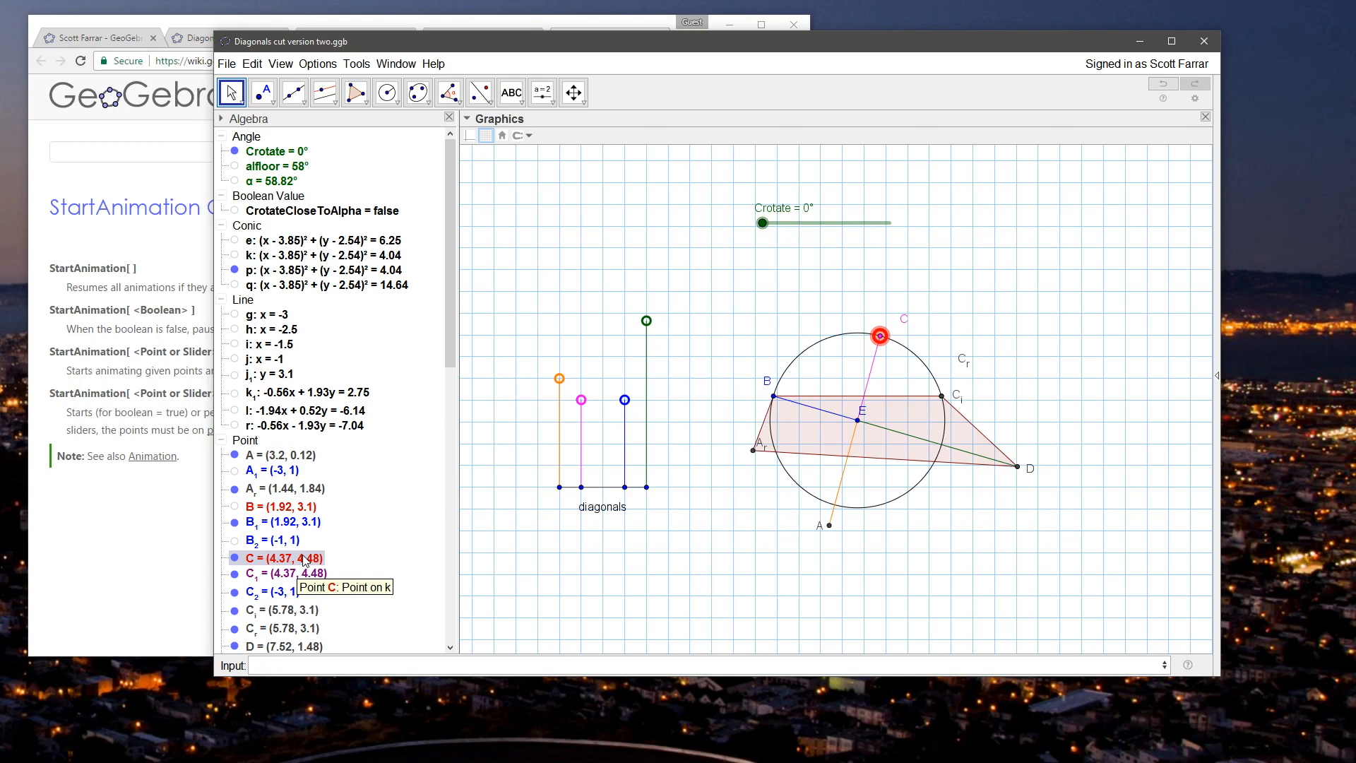
drag(451, 341, 438, 464)
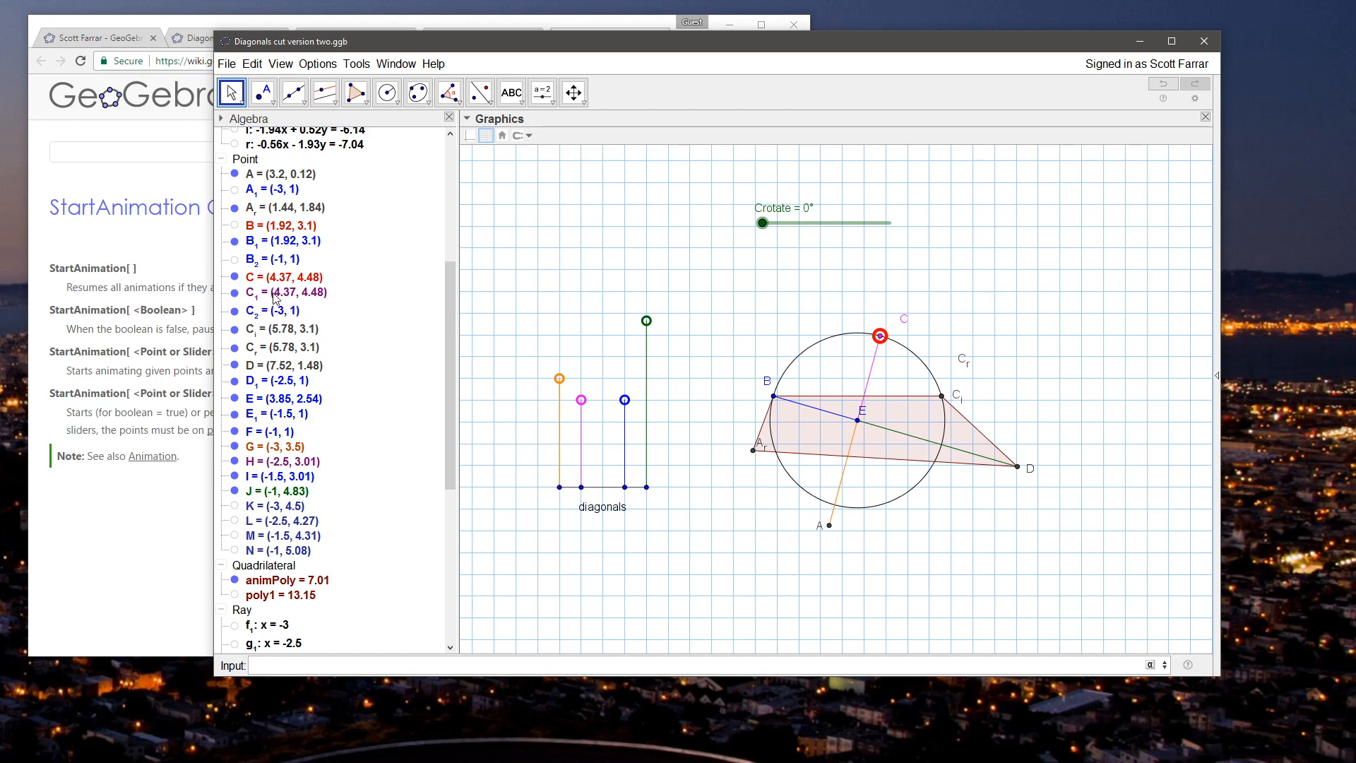
click(879, 336)
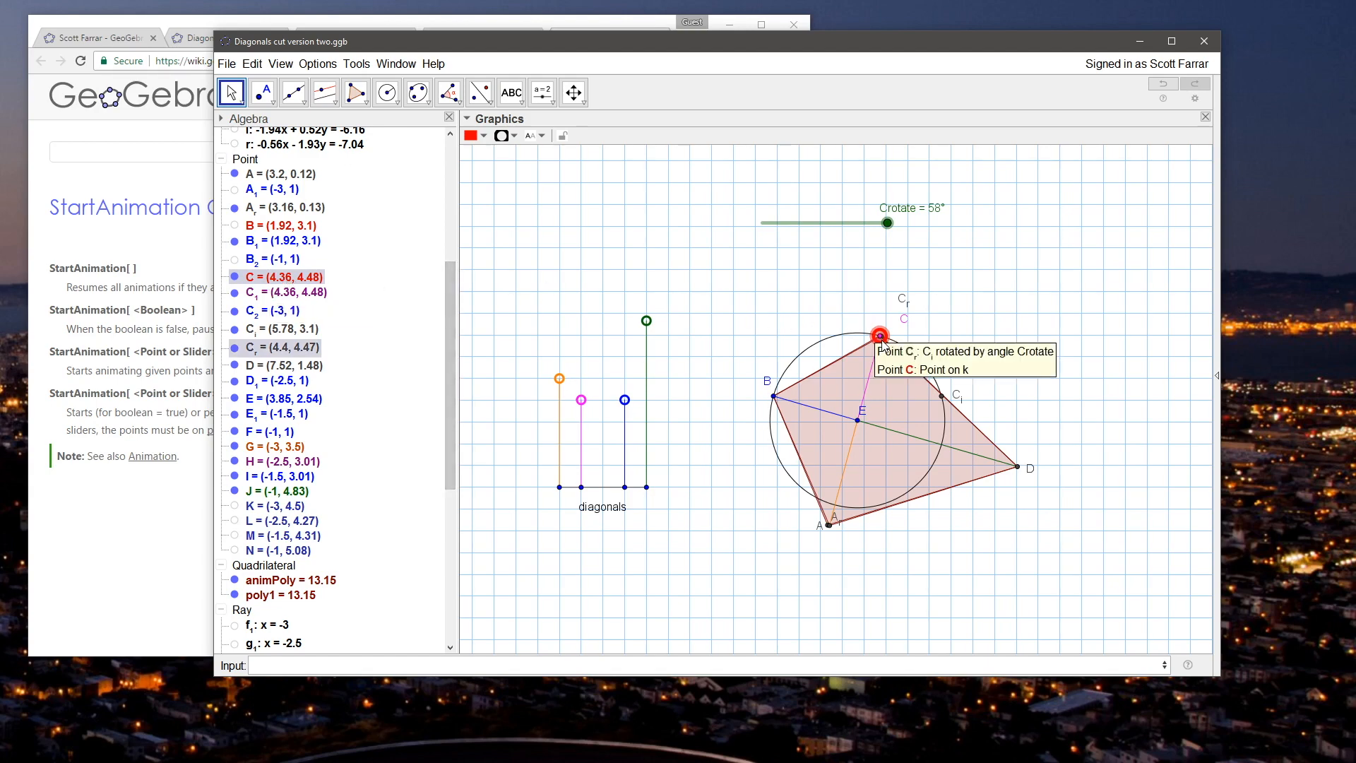
Step: Add SetValue[C,C_r] before StartAnimation[Crotate] in point J's On Update script
right_click(646, 322)
click(711, 565)
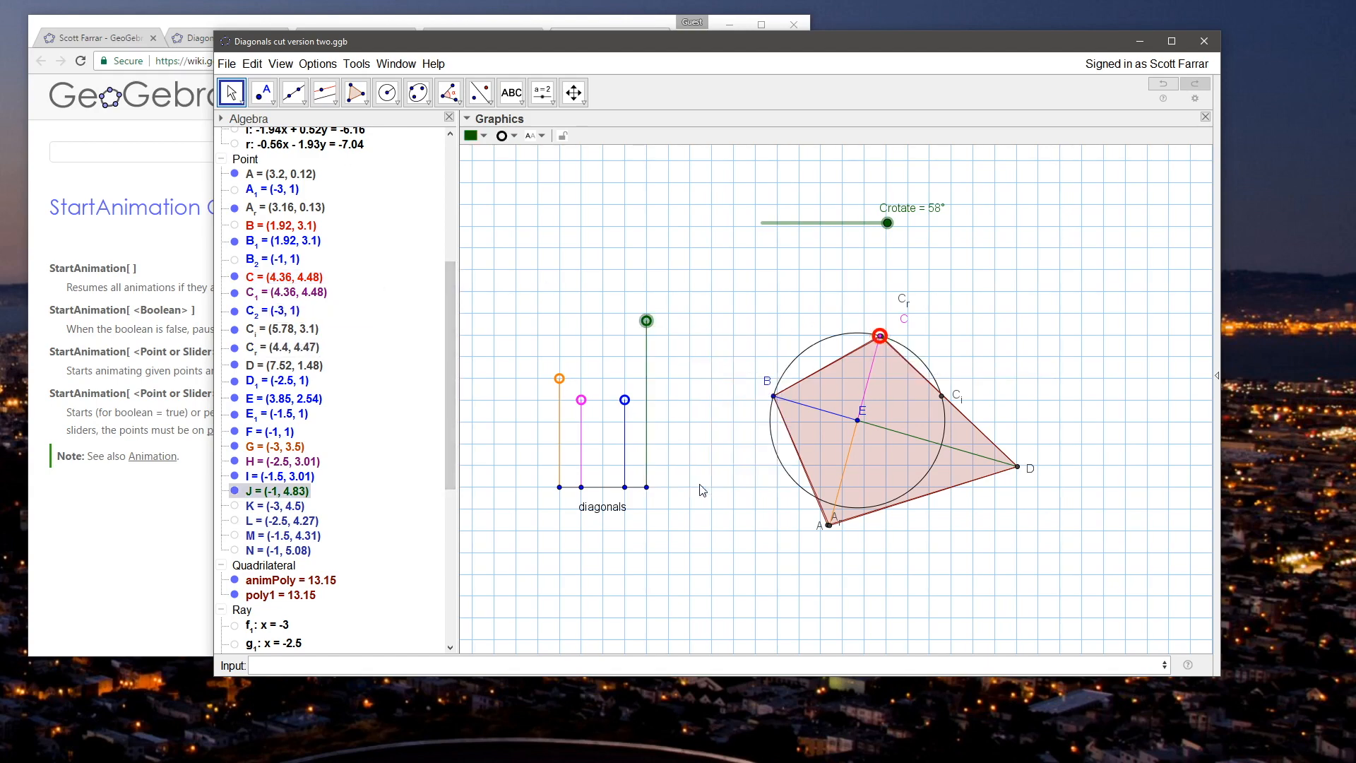
key(Return)
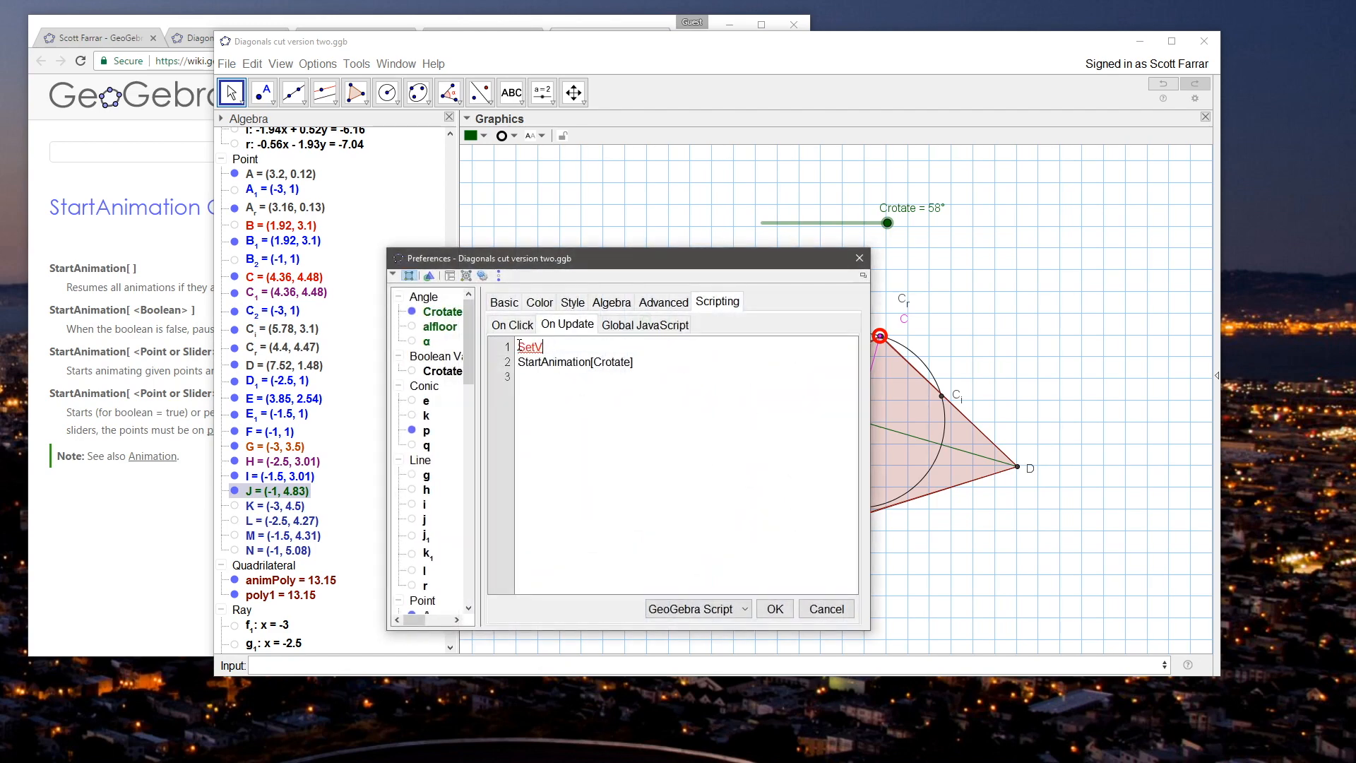
text([C,C_r)
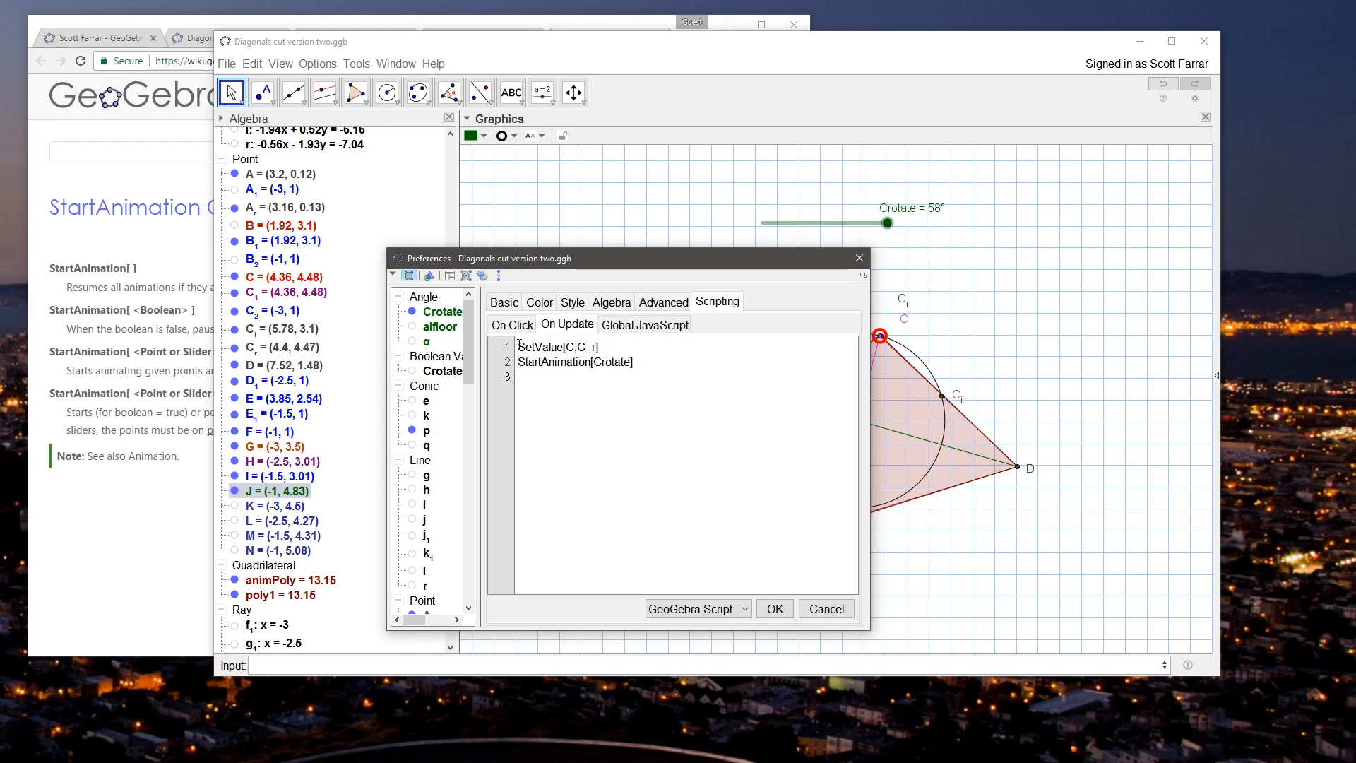
click(785, 609)
Step: Move point J's script lines from its On Update script to its On Click script
key(ctrl+a)
key(ctrl+x)
click(511, 324)
key(ctrl+v)
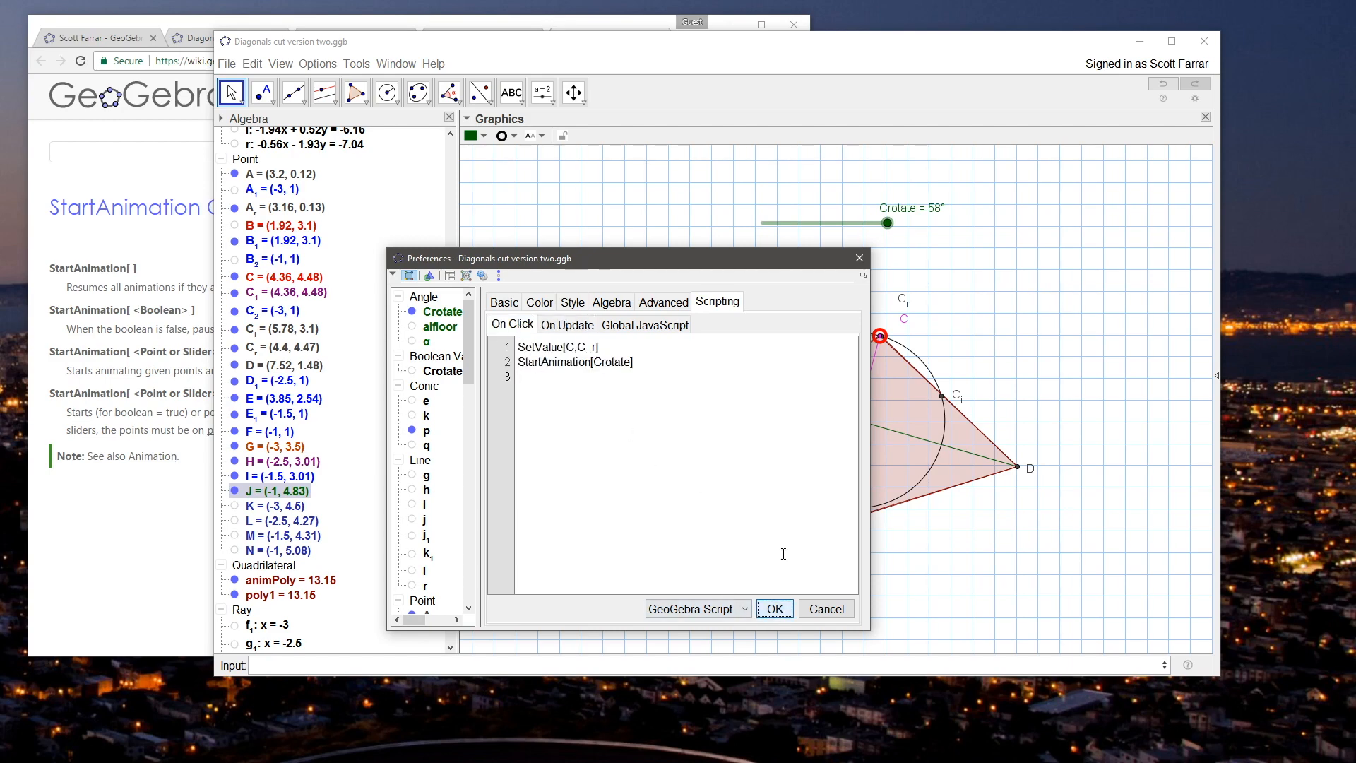
click(859, 258)
Step: Test J's On Click script by raising J to about (-1, 5.25) and triggering it
drag(646, 324, 651, 304)
click(671, 317)
click(650, 304)
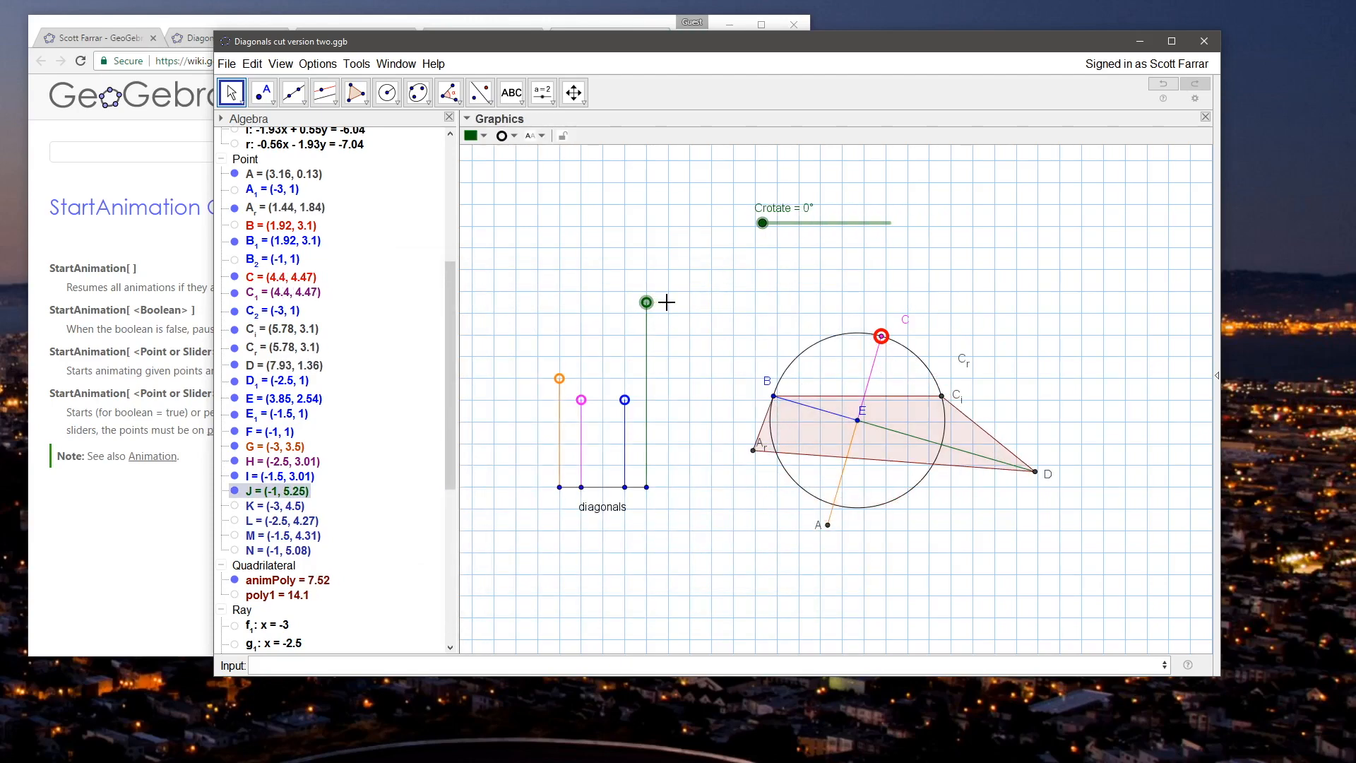
Step: Move the SetValue[C,C_r] and StartAnimation[Crotate] lines from point J's On Click script back to its On Update script
right_click(651, 305)
click(727, 461)
key(ctrl+a)
key(ctrl+x)
click(567, 324)
click(700, 443)
key(ctrl+v)
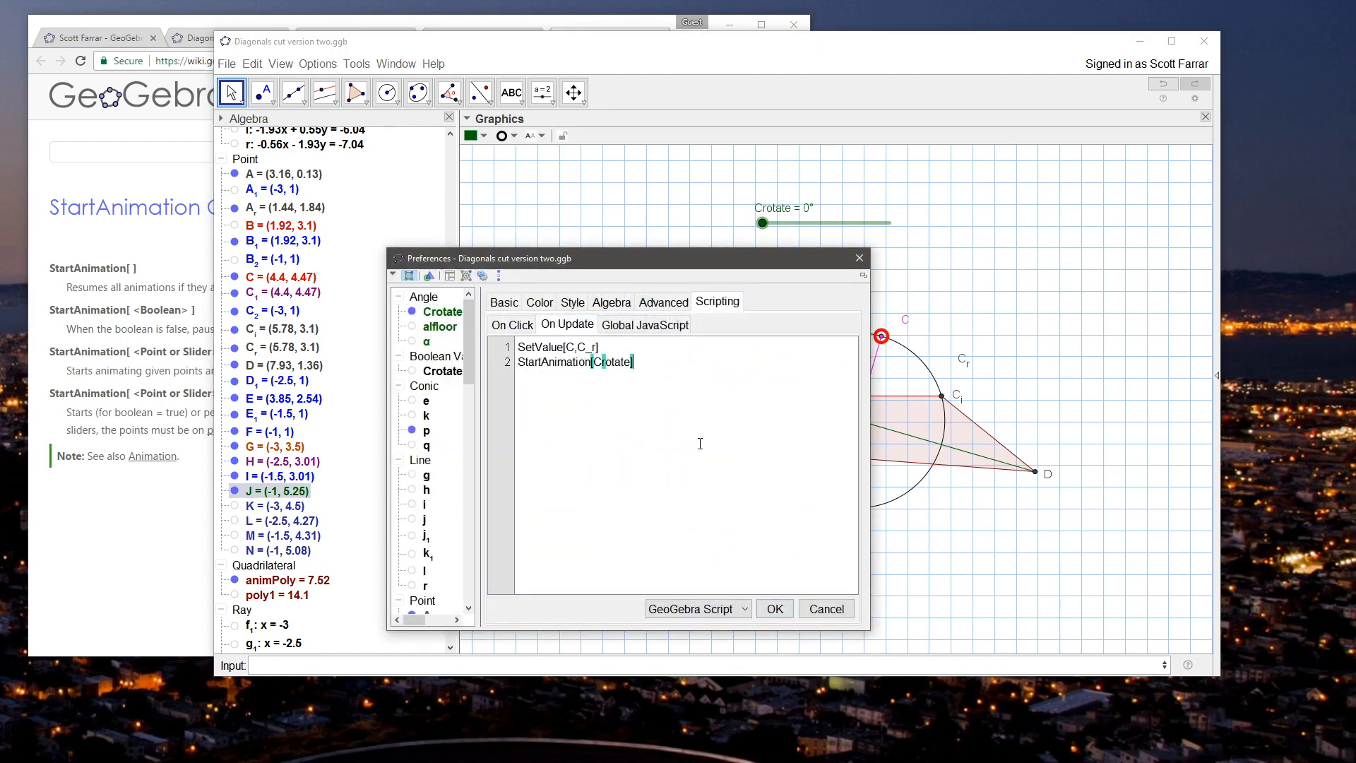
click(775, 607)
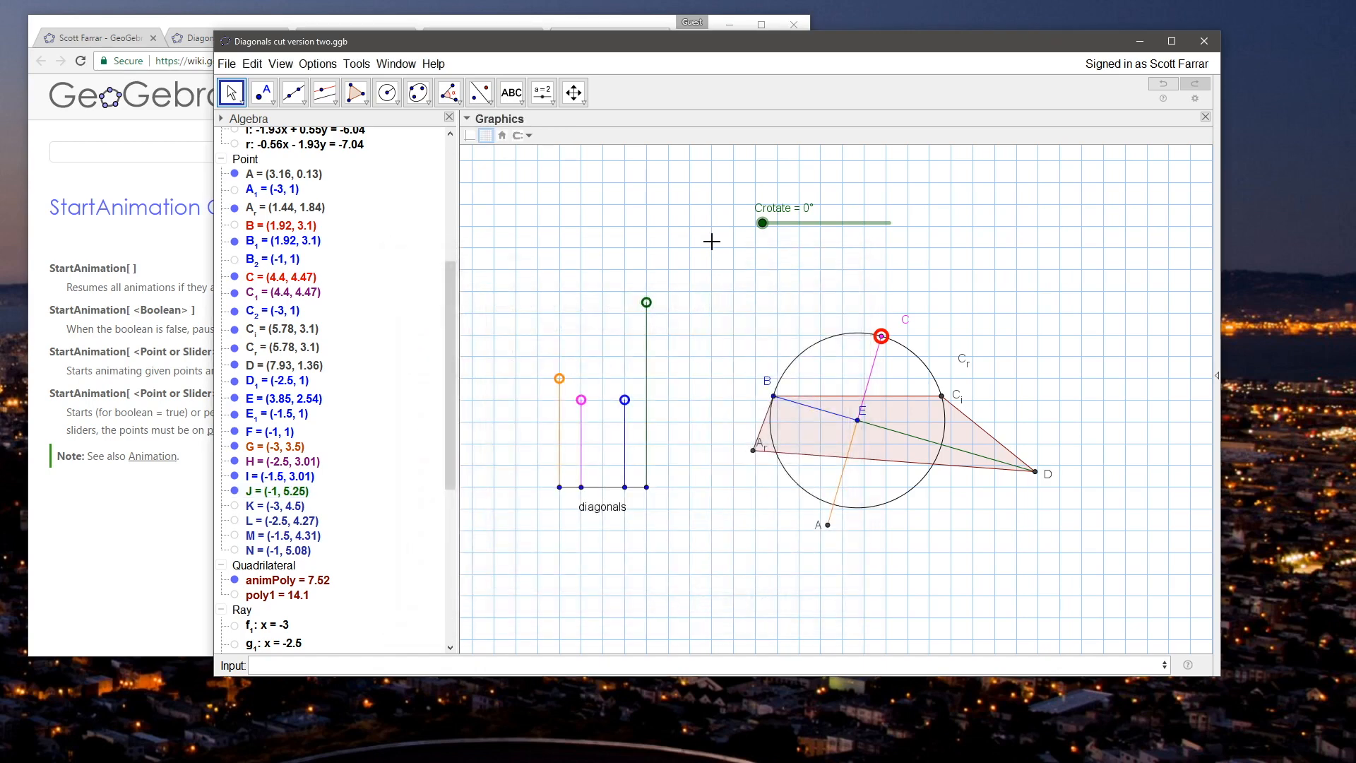
Step: Test J's update script by moving C and lowering J to about (-1, 4.66), and return C to about (4.22, 4.51)
drag(885, 342, 873, 337)
drag(646, 303, 664, 335)
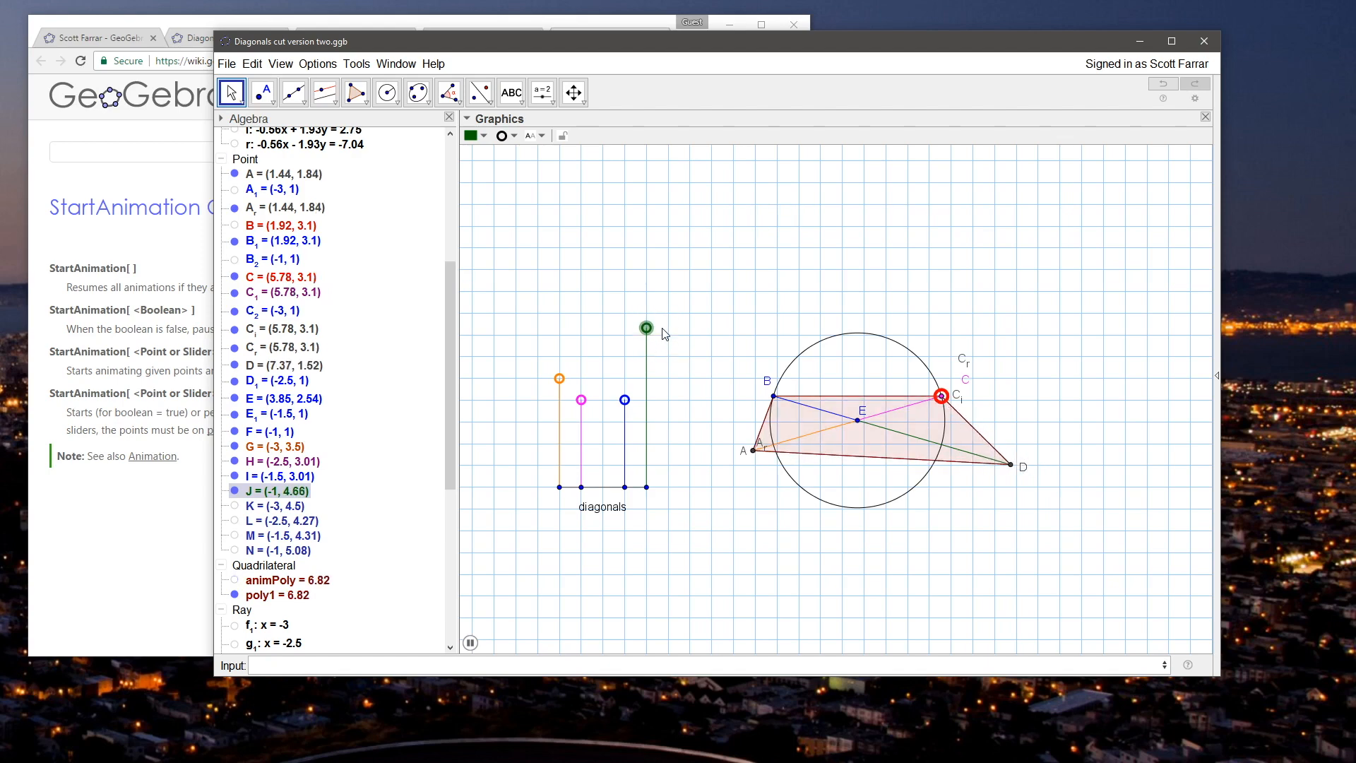
drag(942, 395, 856, 329)
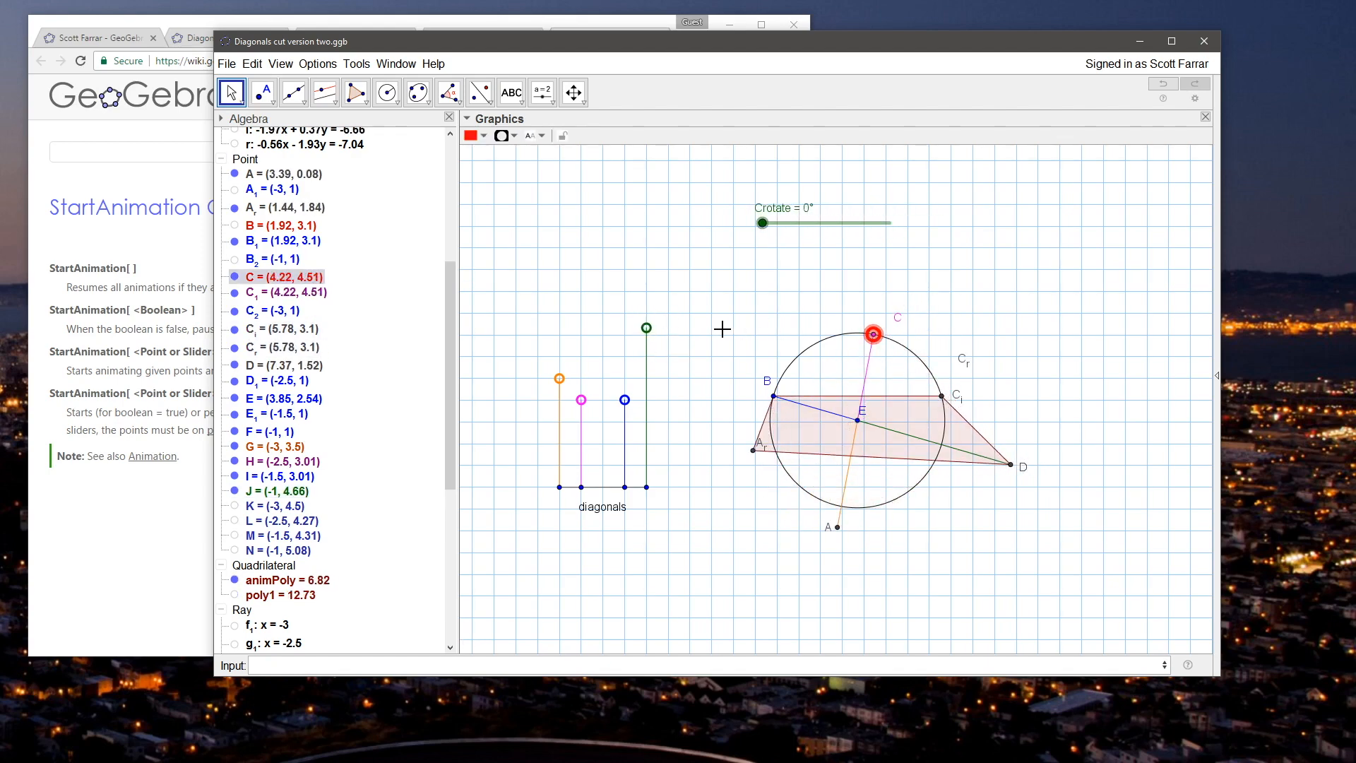
Step: In the browser, check the StartAnimation and GetTime command pages of the GeoGebra wiki and search the Scripting Commands page for "wait"
click(149, 277)
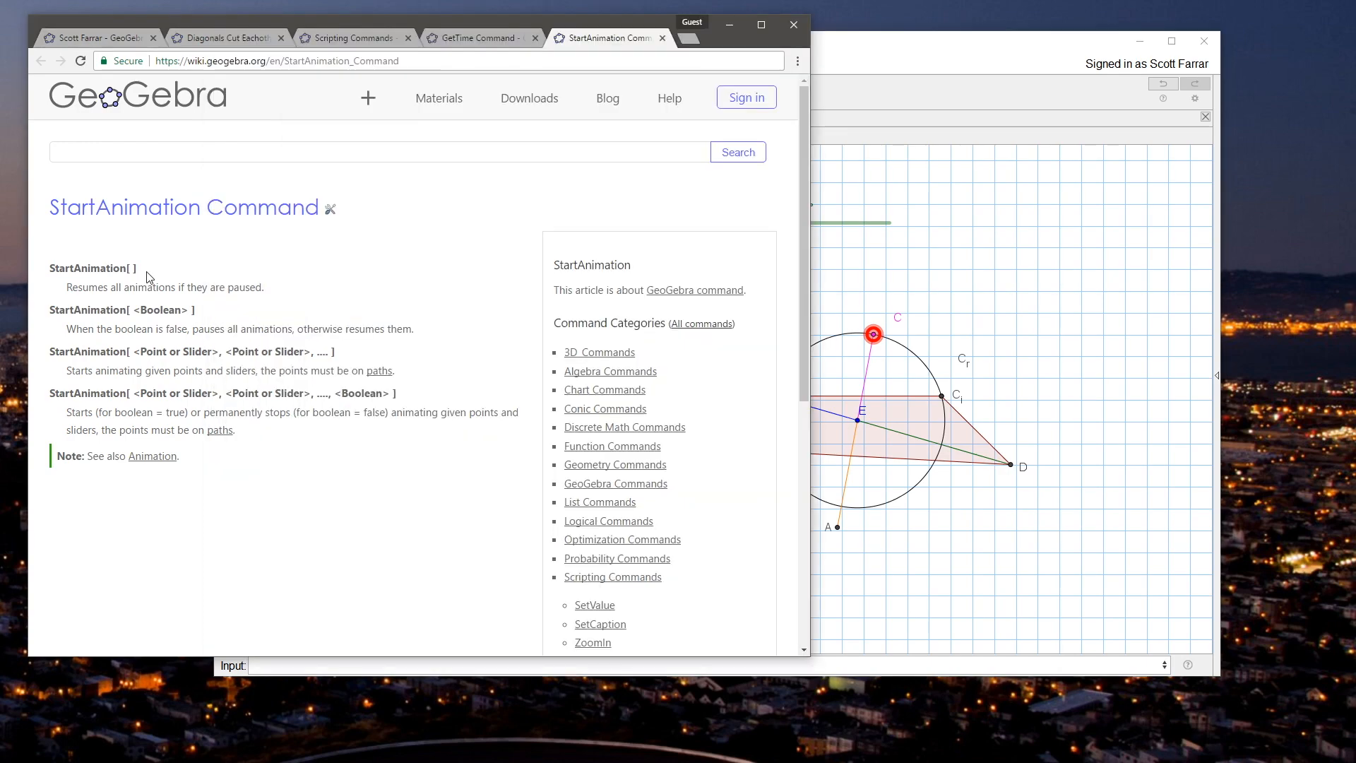
scroll(418, 377, down, 6)
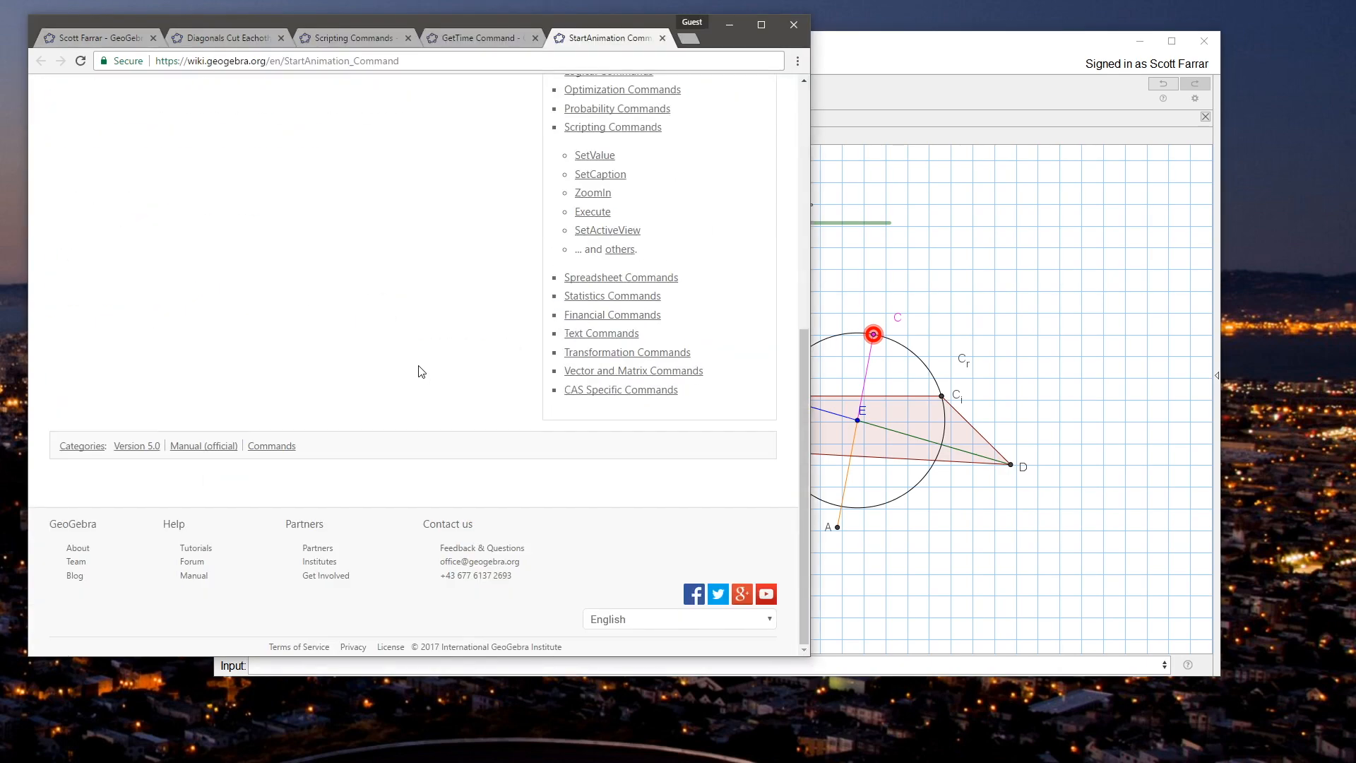
scroll(419, 372, up, 10)
click(467, 41)
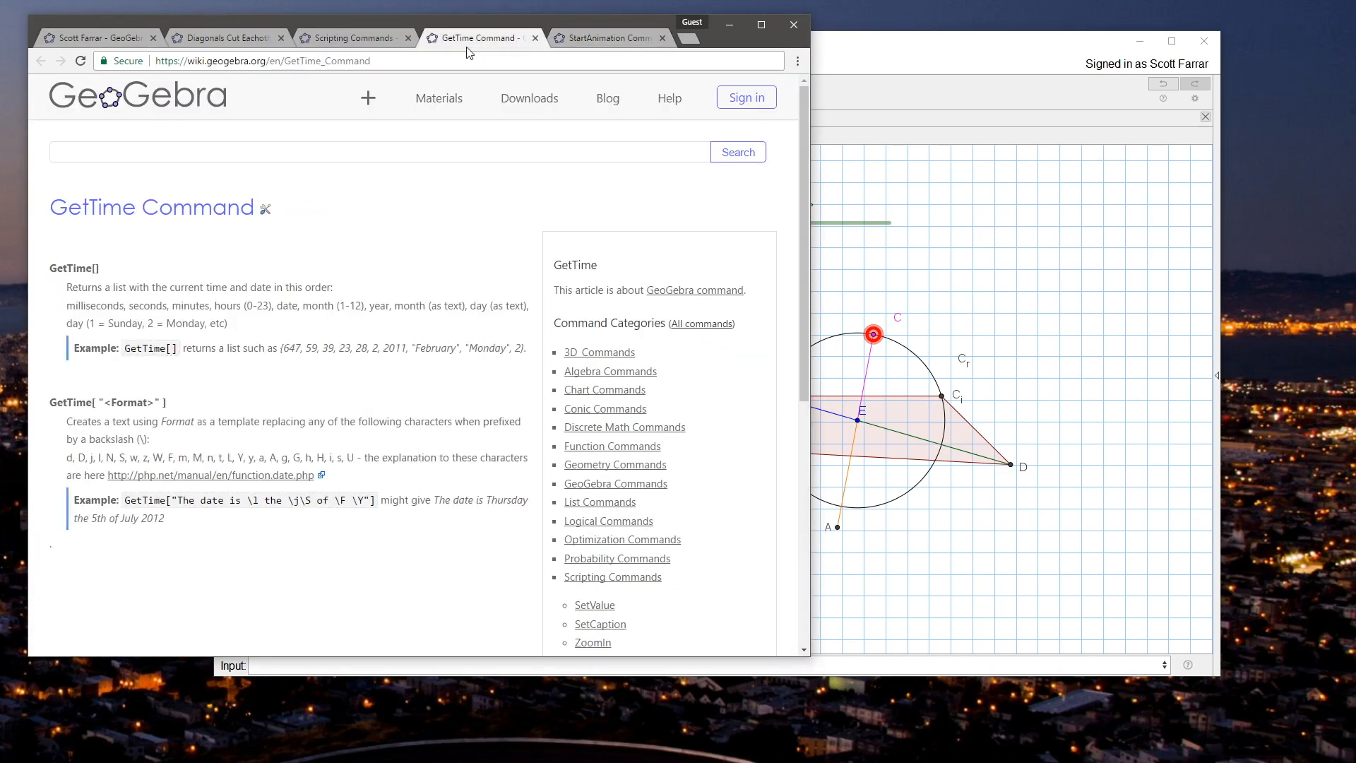
click(359, 41)
key(ctrl+f)
text(wait)
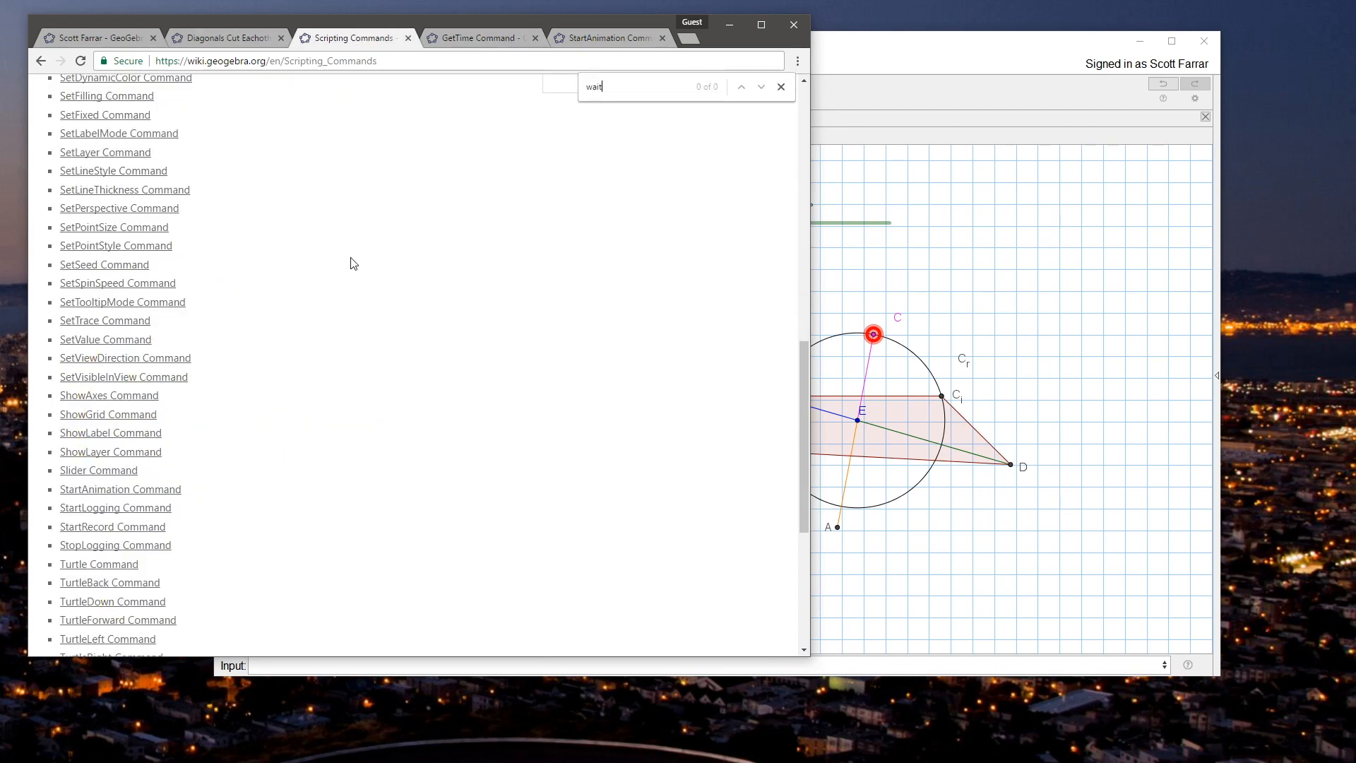
key(ctrl+a)
key(BackSpace)
Step: Look through the Scripting Commands list and the Execute command's page, and return to the GeoGebra construction
scroll(378, 355, down, 5)
scroll(378, 355, up, 4)
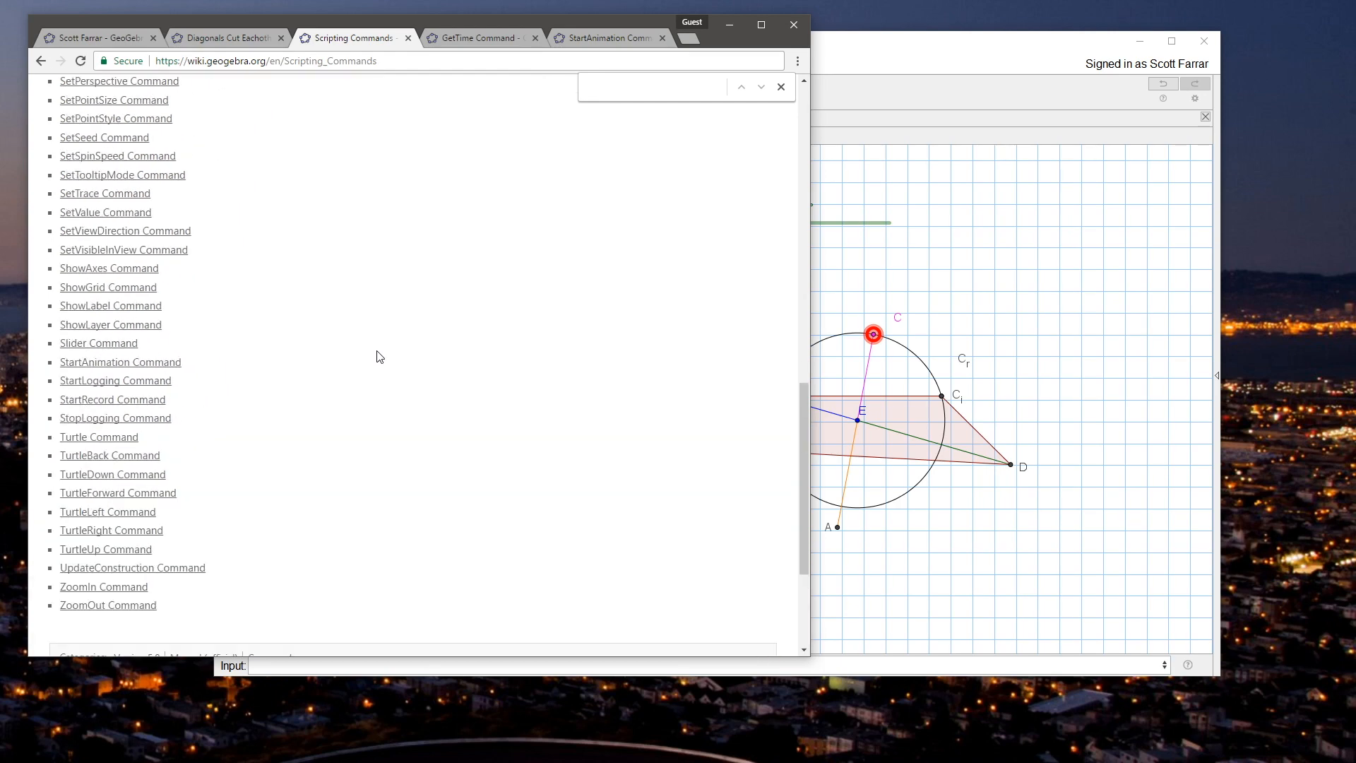
scroll(379, 356, up, 3)
scroll(378, 355, up, 5)
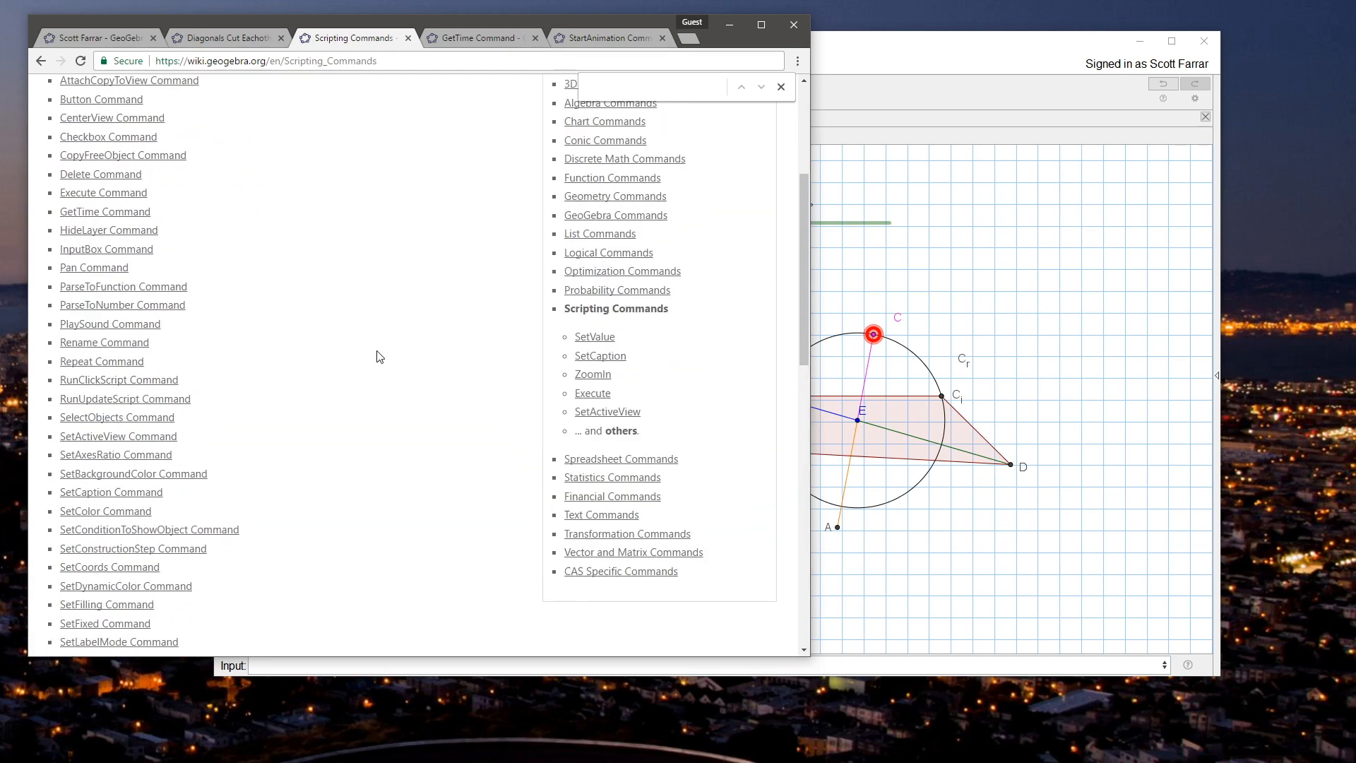
click(116, 210)
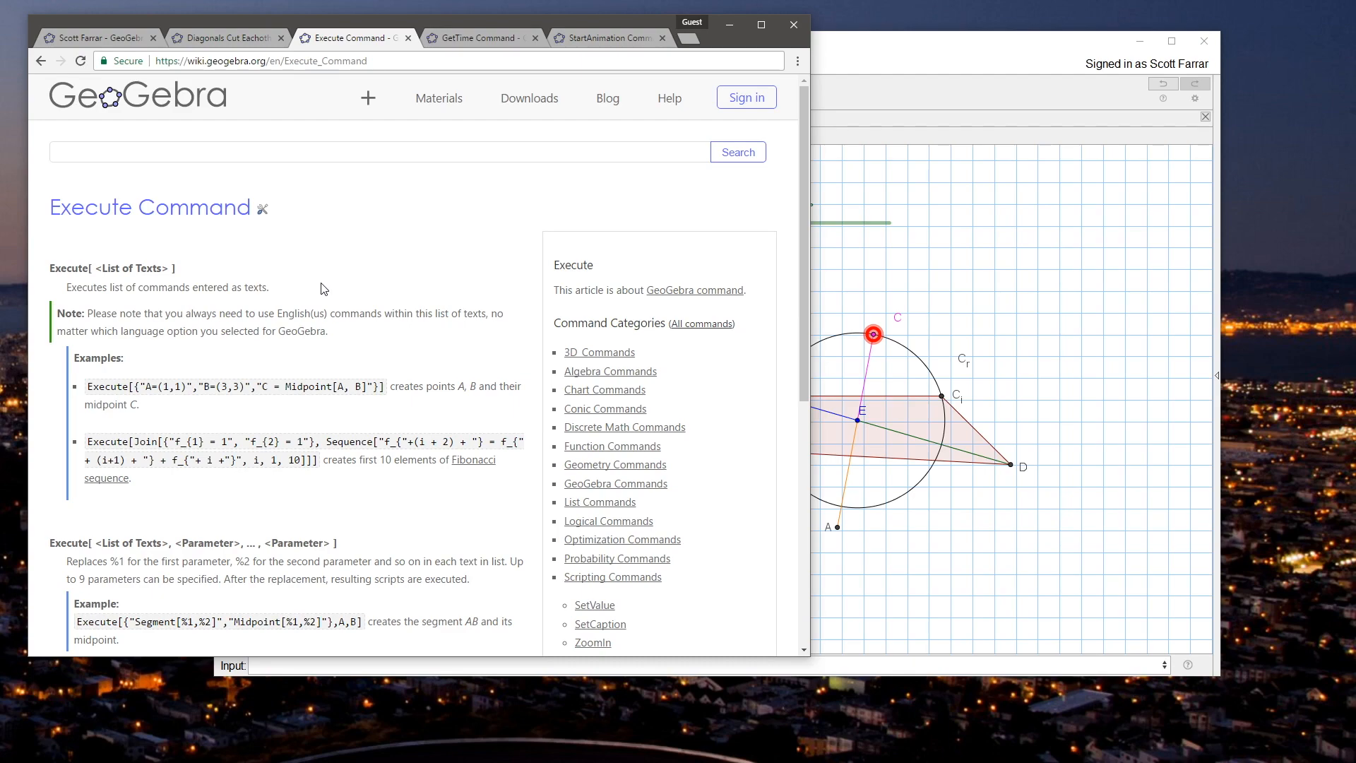
key(alt+Left)
click(231, 41)
click(346, 40)
scroll(366, 284, up, 2)
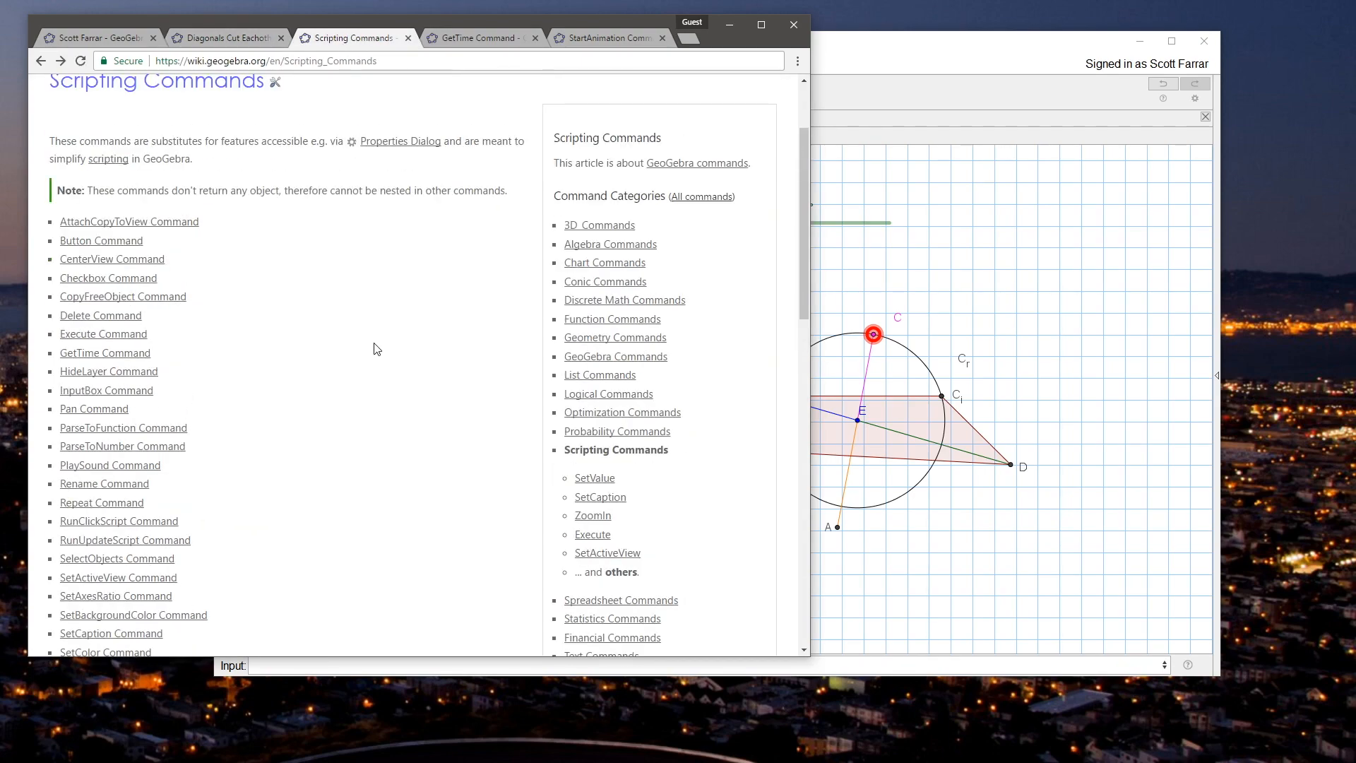
click(951, 62)
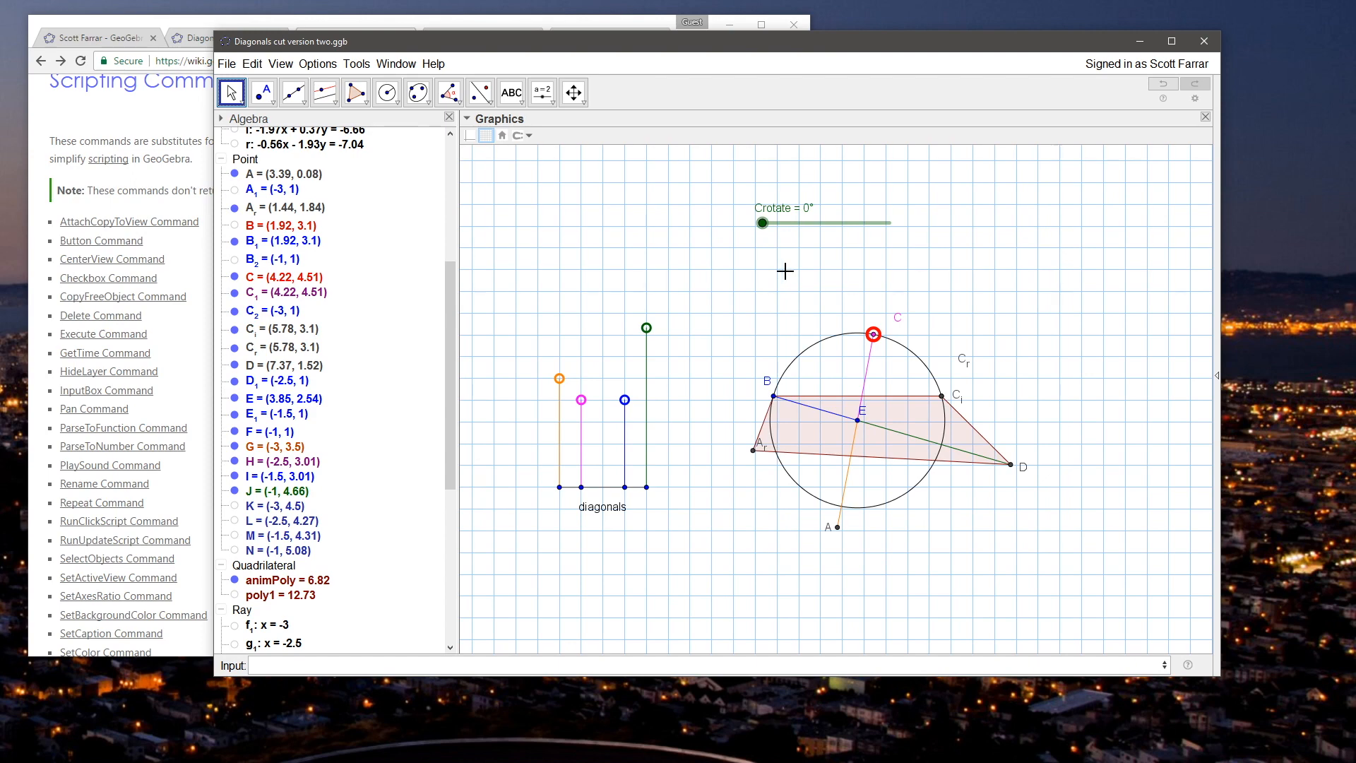
click(601, 658)
right_click(544, 191)
click(611, 355)
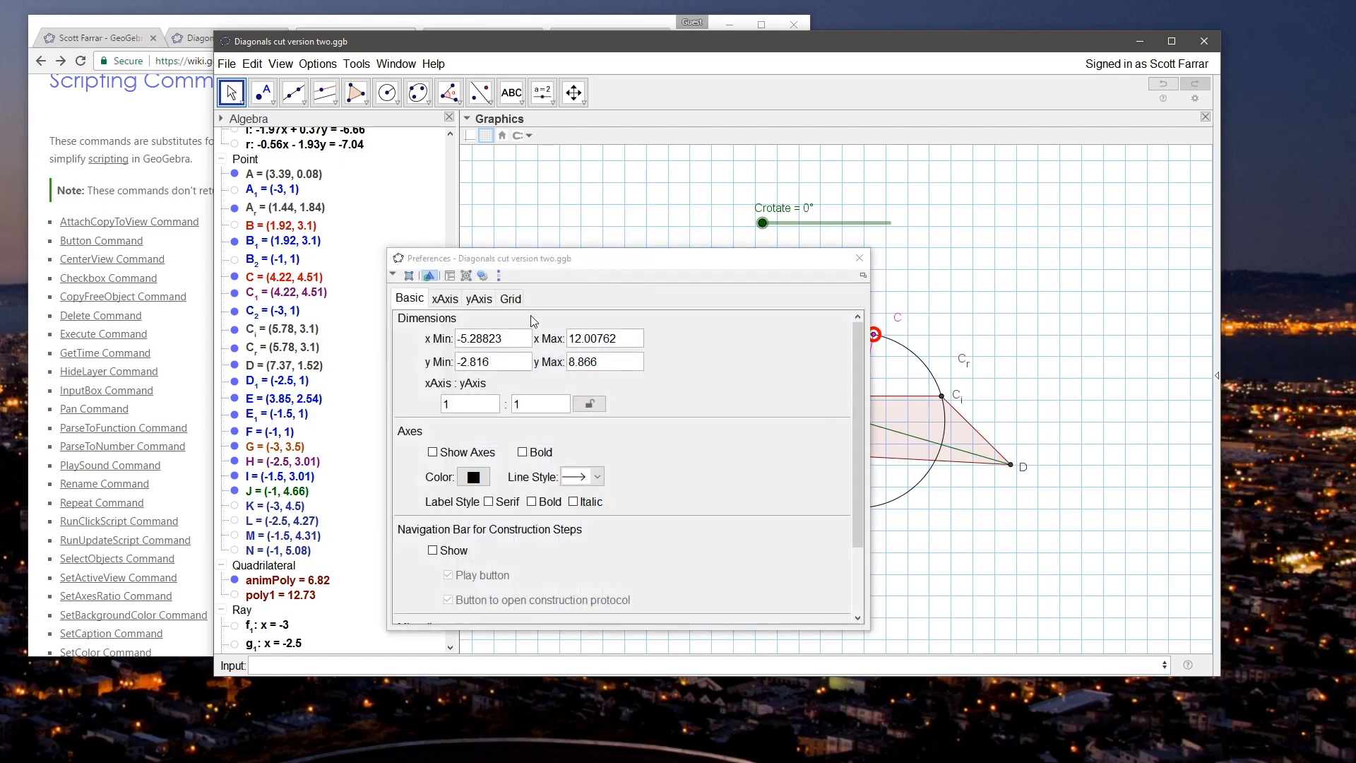
click(500, 305)
click(493, 305)
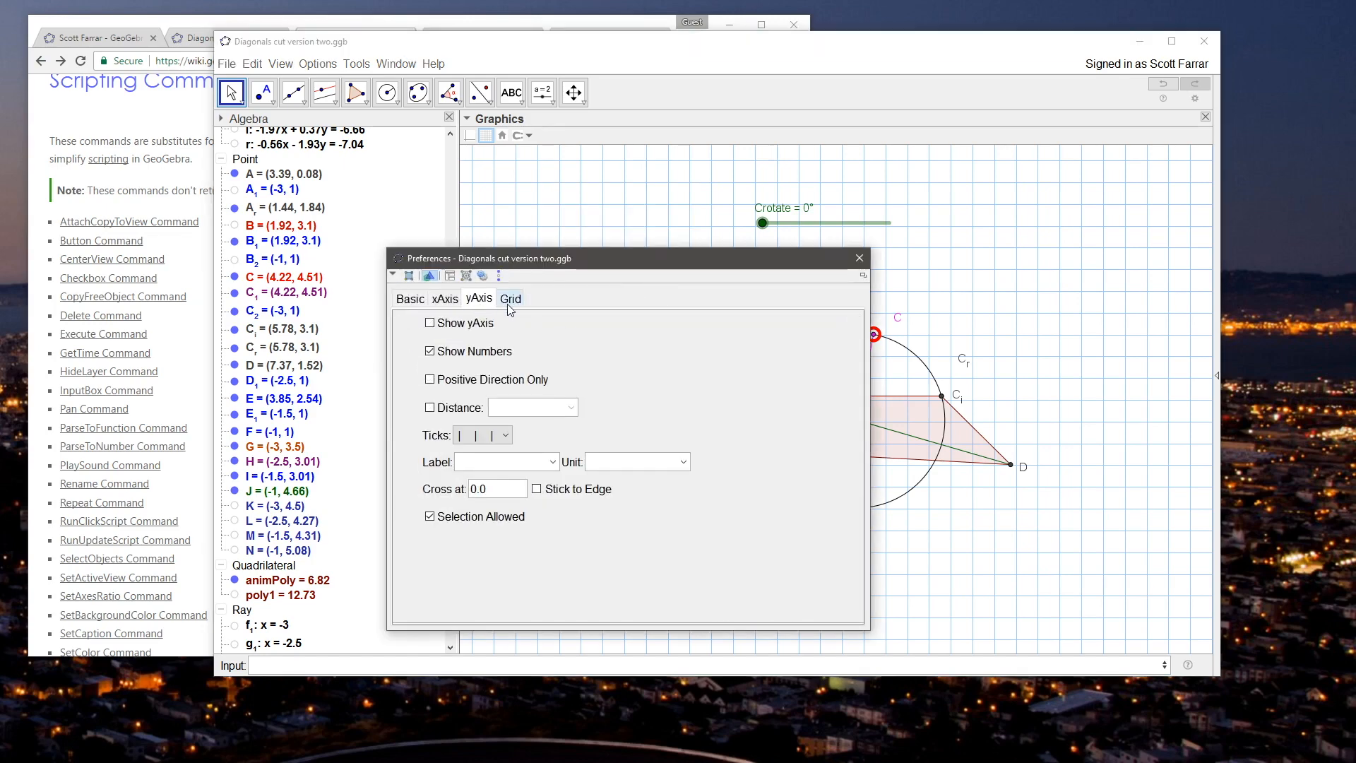
click(860, 257)
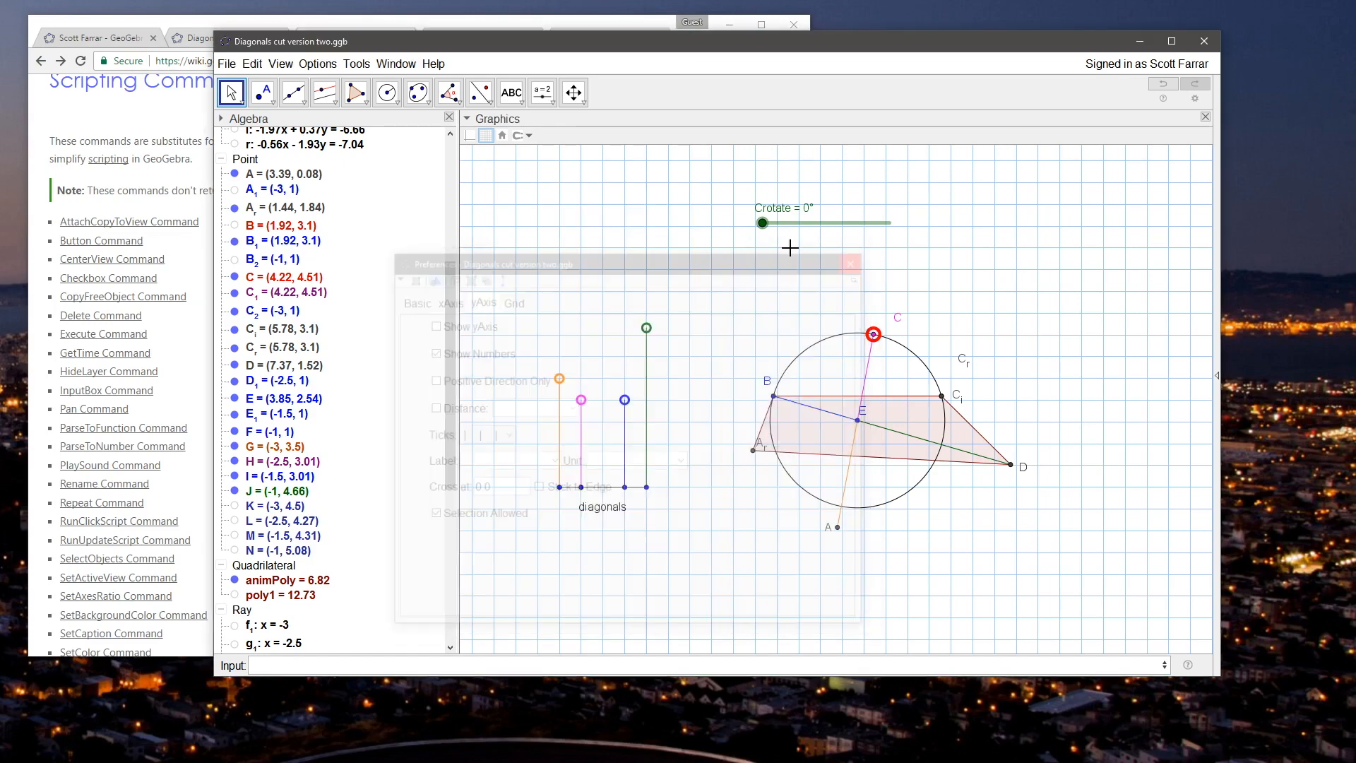
Step: Enter the On Update script If[Crotate==0,StartAnimation[false]] for the Crotate slider
right_click(781, 222)
click(806, 378)
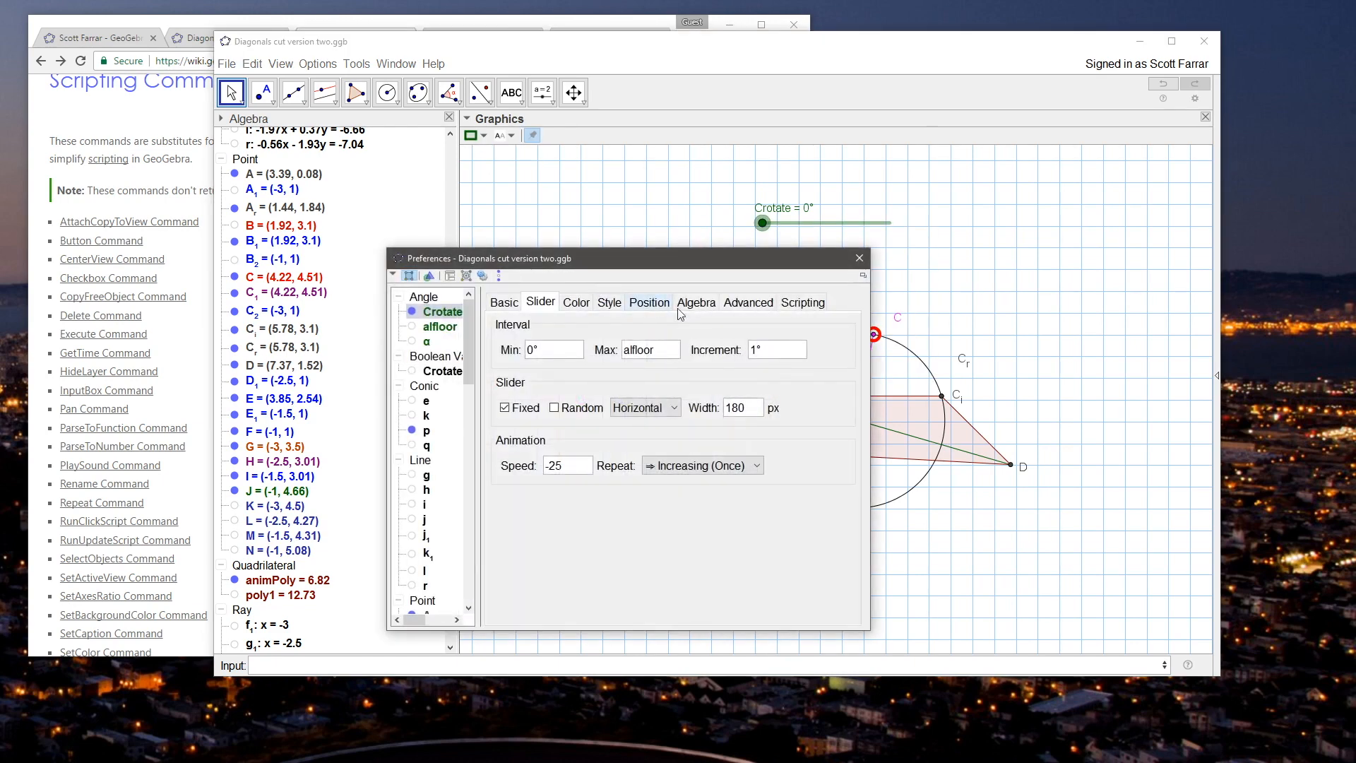
click(749, 302)
click(802, 303)
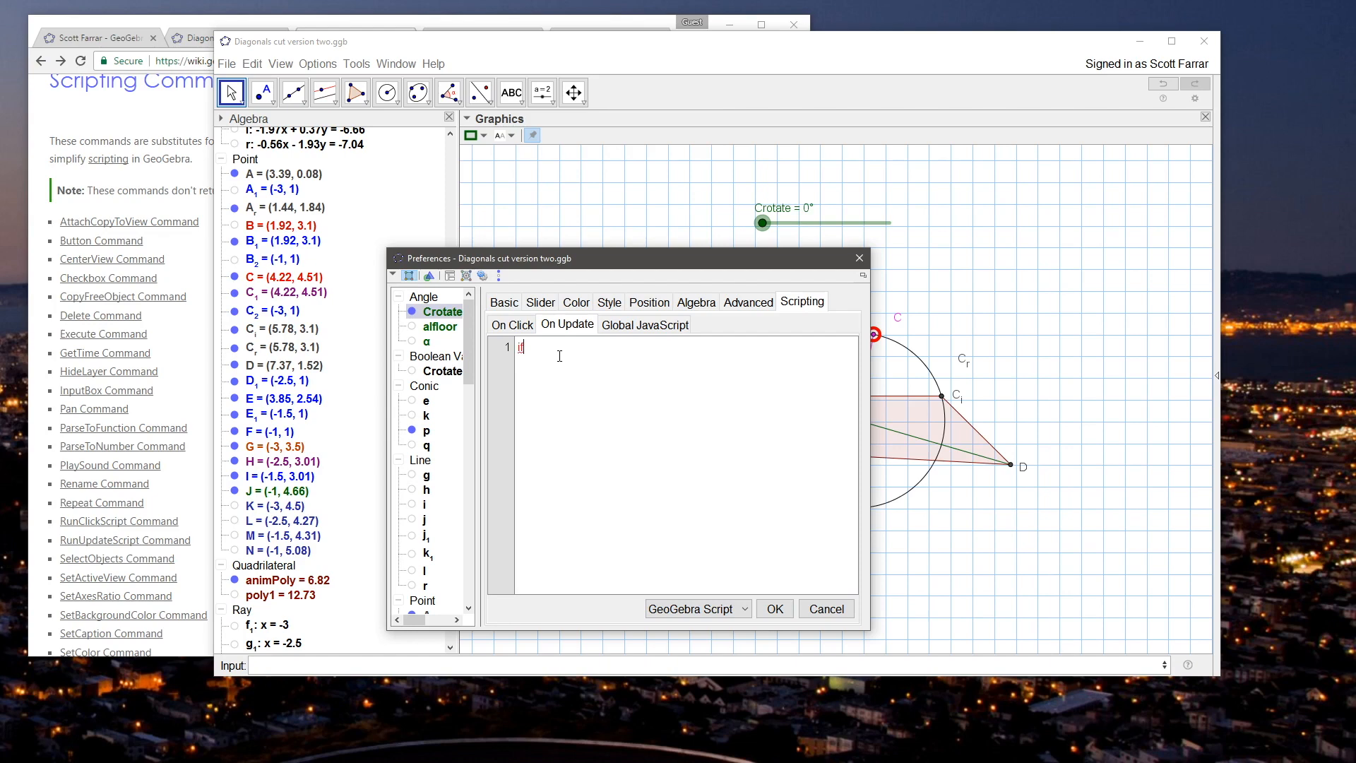
text(if[Crotate==0,)
key(BackSpace)
key(BackSpace)
text(tartAnimat)
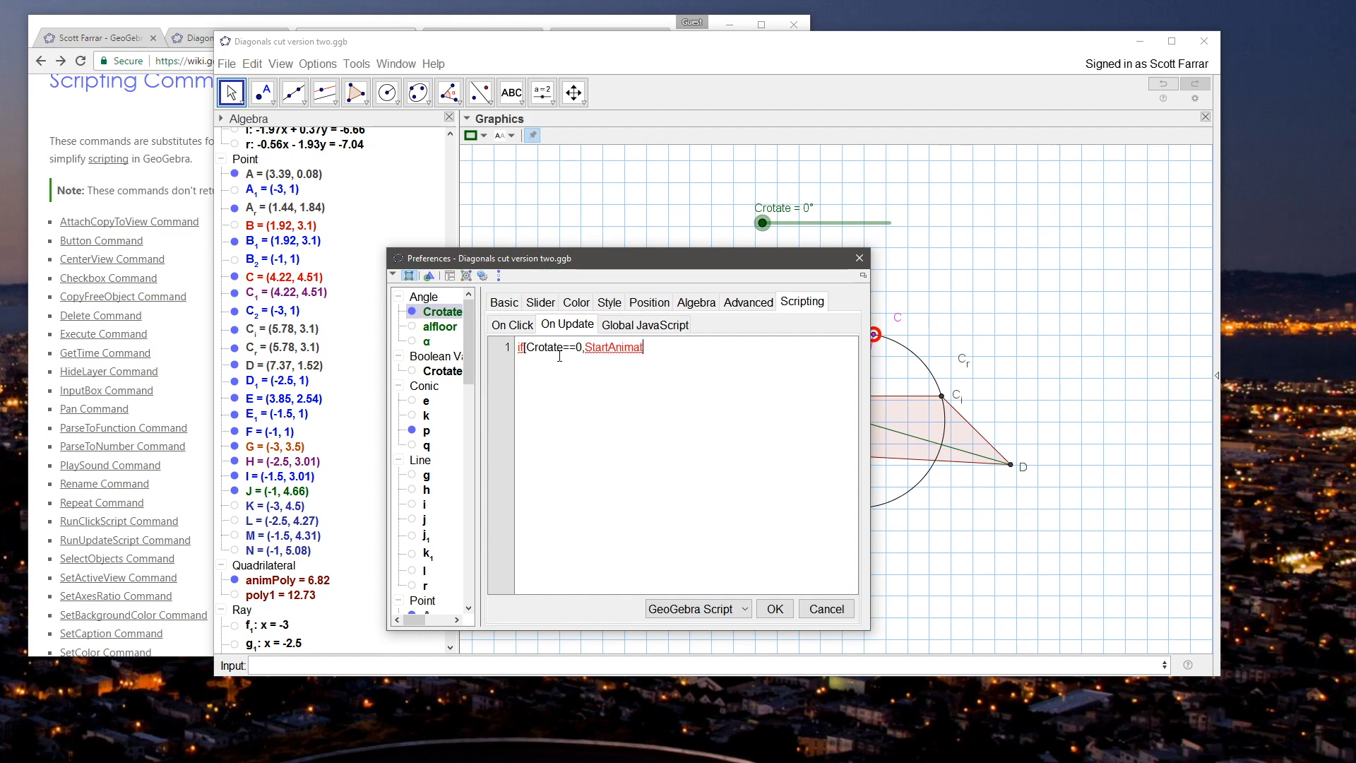
text(ion[faklse)
text(lse]])
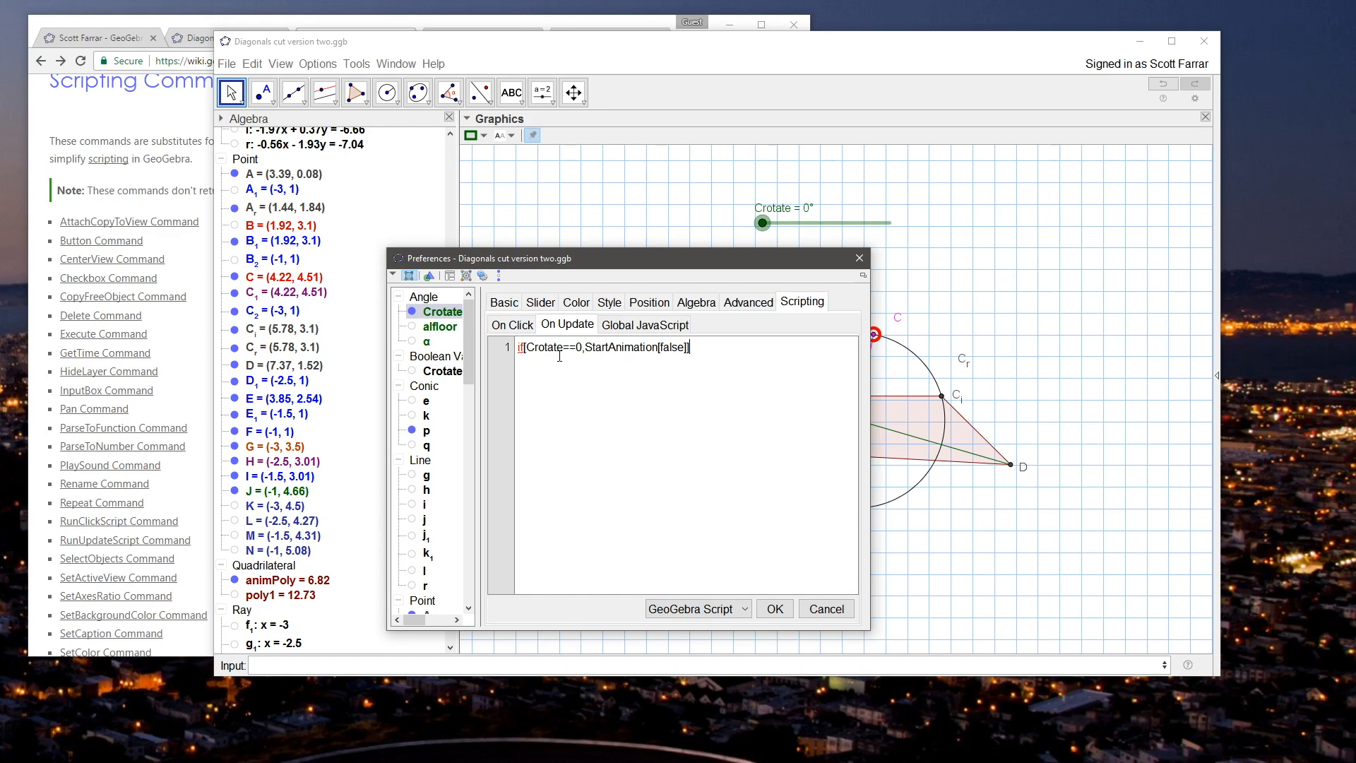
Step: Check the StartAnimation command's page on the GeoGebra wiki, then return to GeoGebra and apply Crotate's update script
click(178, 124)
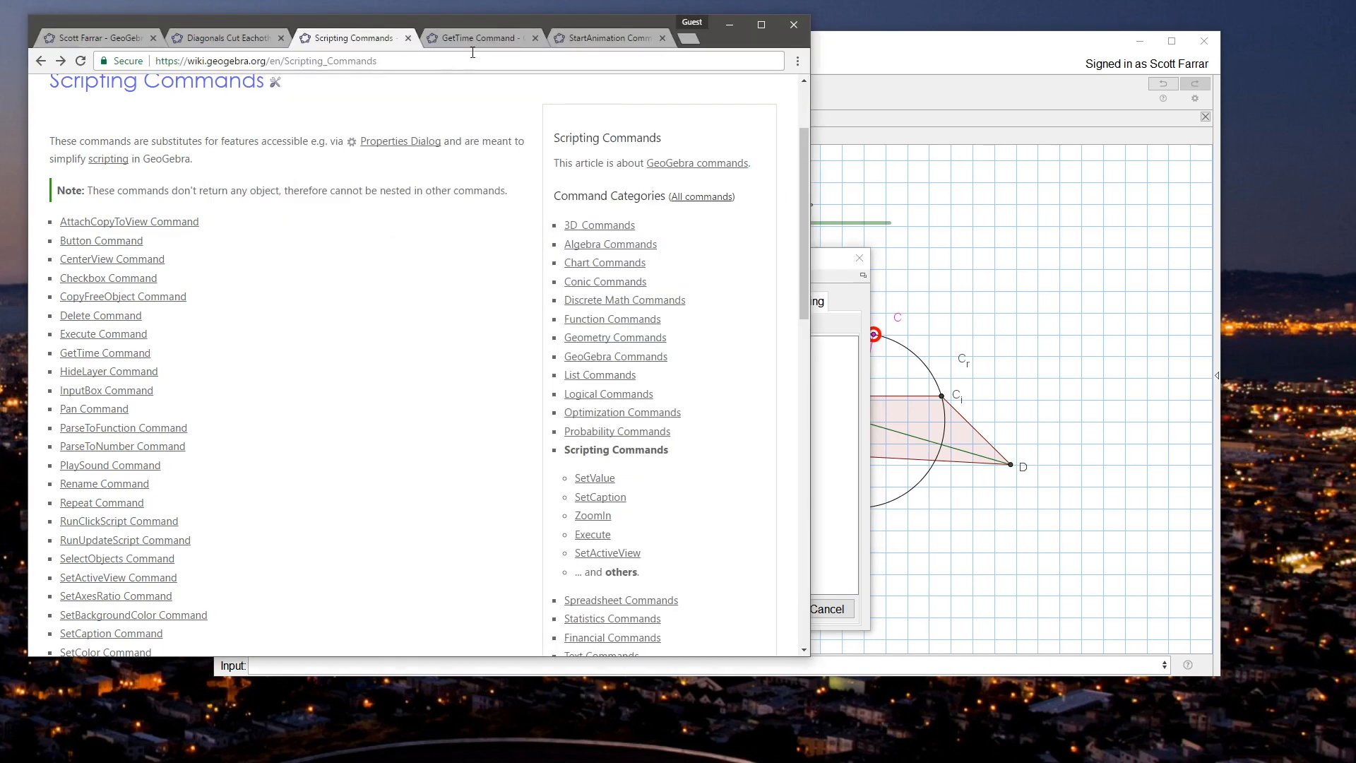
click(626, 41)
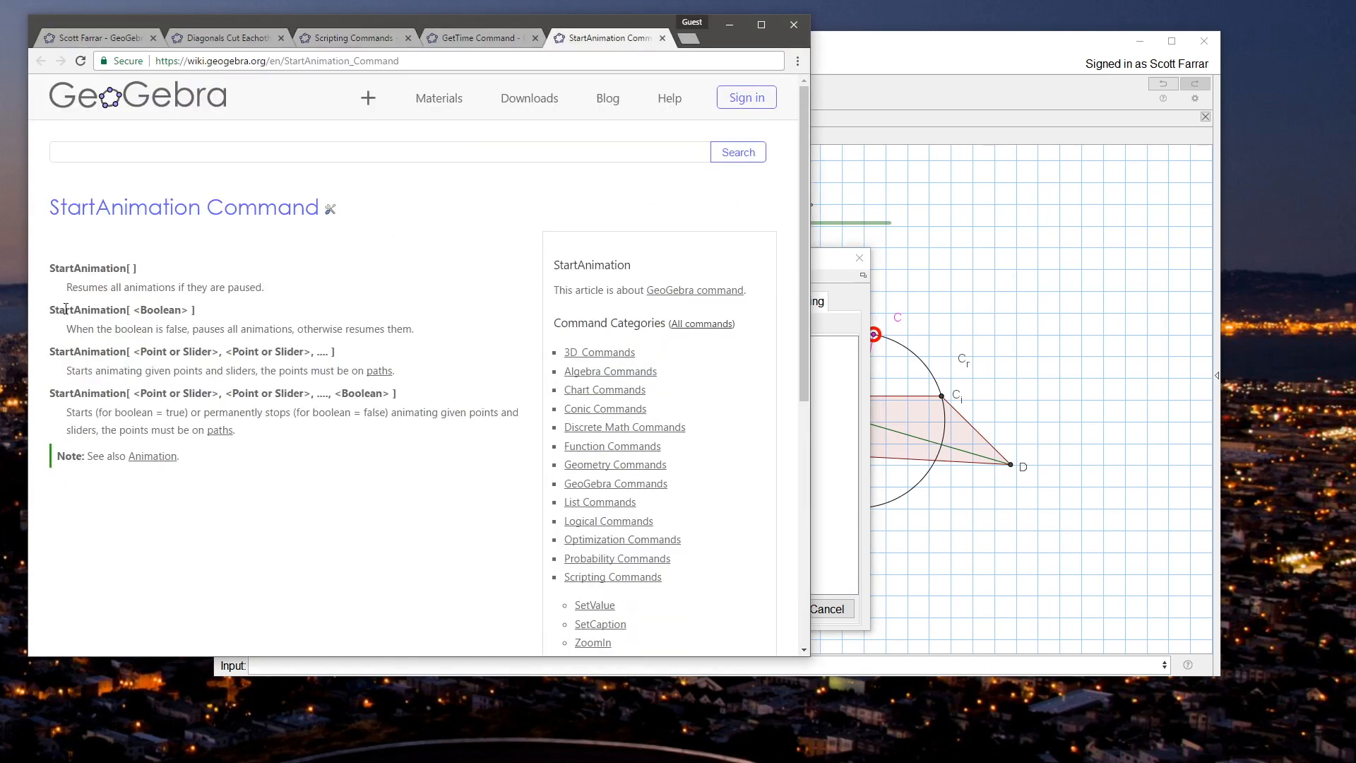
click(833, 264)
click(775, 608)
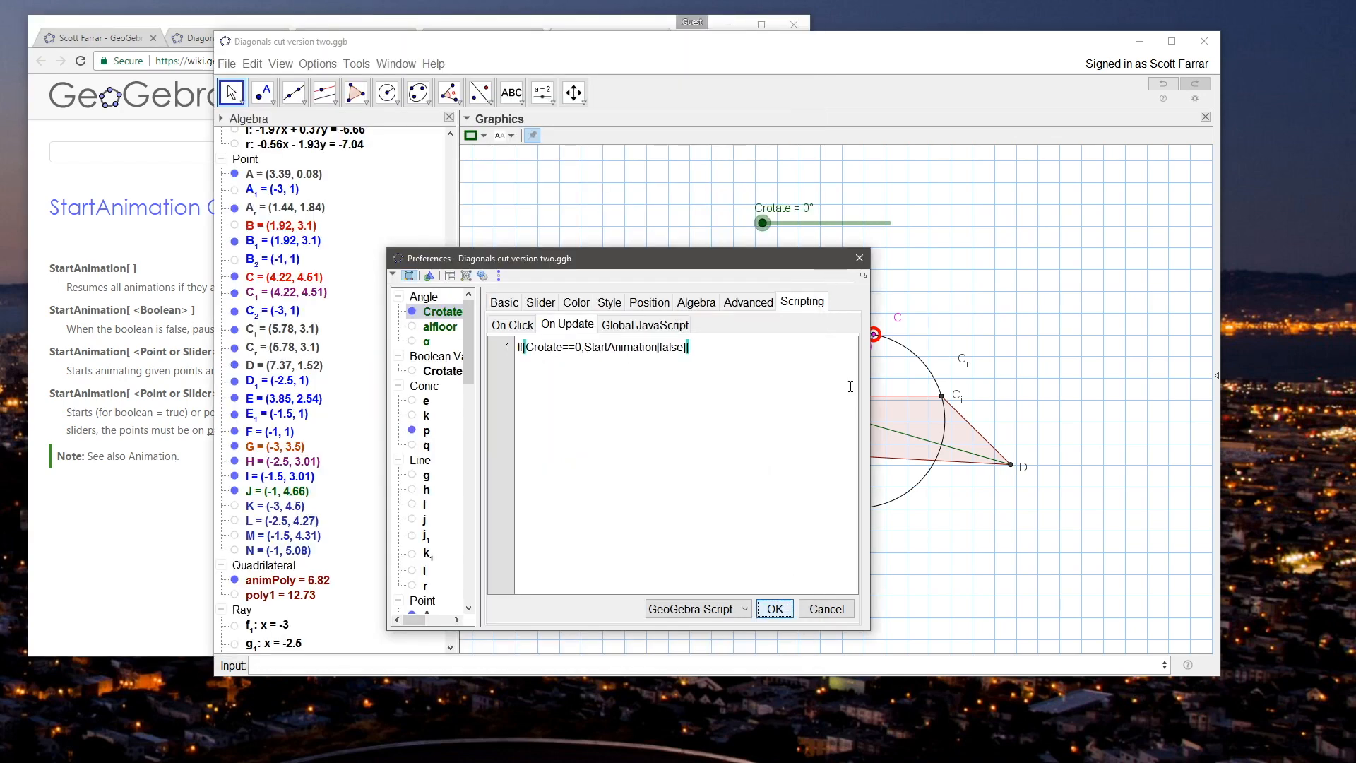
click(859, 258)
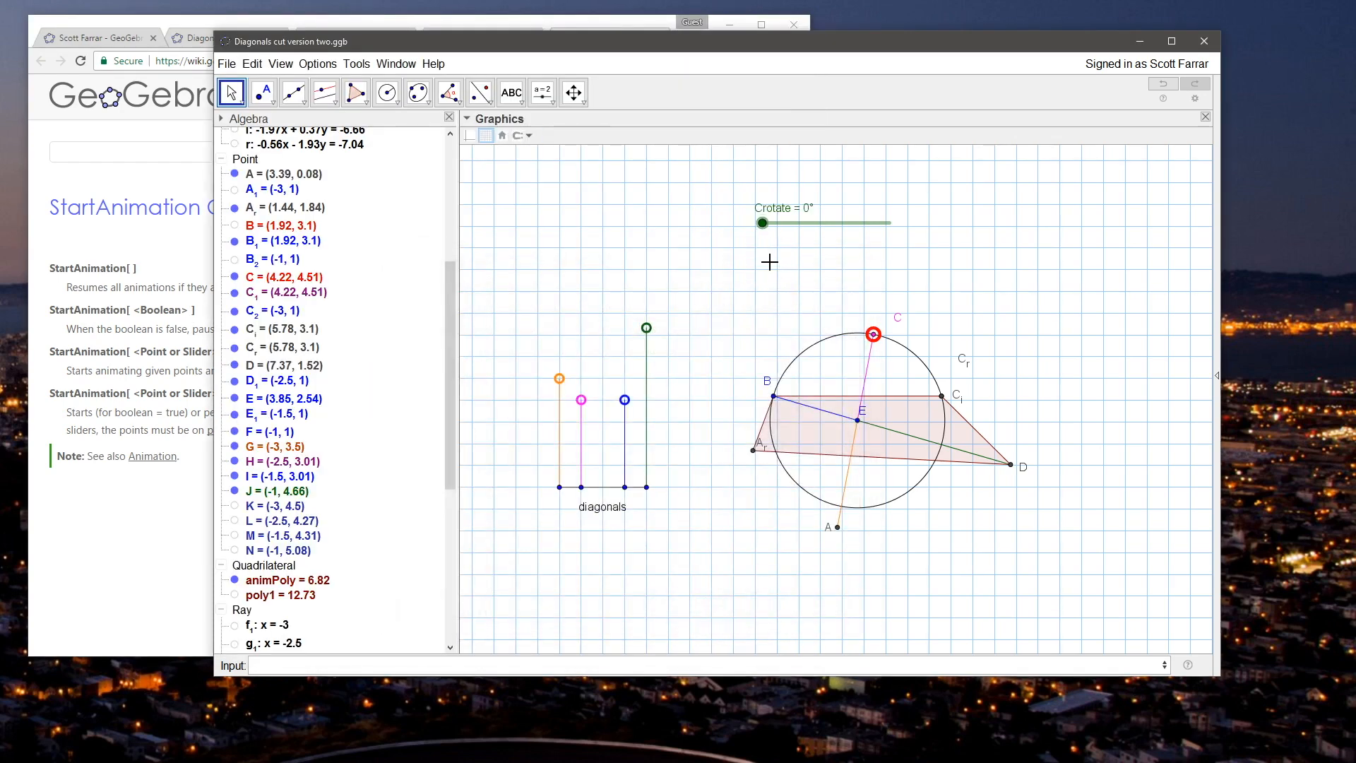
Step: Test the Crotate script by repeatedly moving J and C, leaving J at about (-1, 4.7)
mouse_move(646, 328)
mouse_down()
mouse_move(648, 351)
mouse_move(647, 308)
mouse_up()
drag(941, 395, 861, 343)
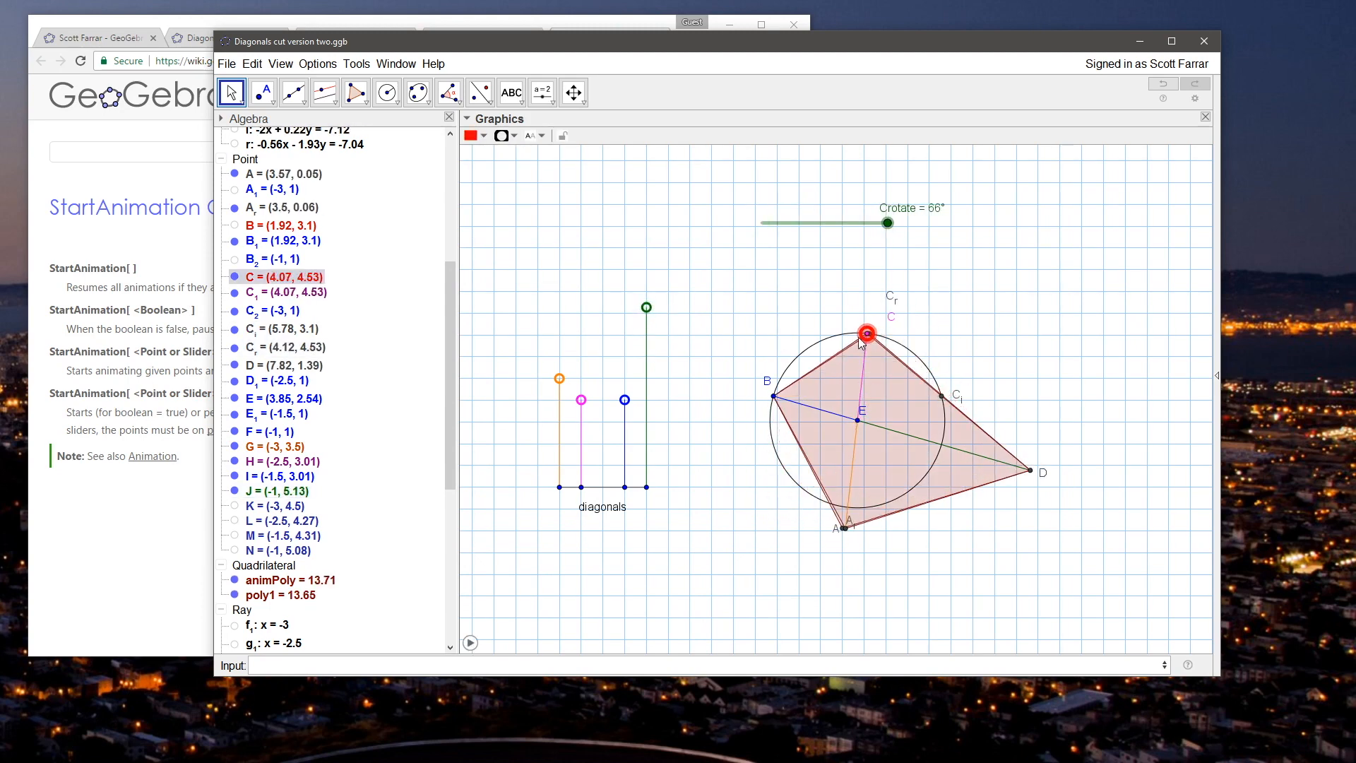
mouse_move(646, 308)
mouse_down()
mouse_move(649, 337)
mouse_move(647, 325)
mouse_up()
drag(940, 395, 755, 340)
mouse_move(646, 317)
mouse_down()
mouse_move(647, 350)
mouse_move(646, 329)
mouse_up()
drag(940, 394, 862, 330)
mouse_move(646, 329)
mouse_down()
mouse_move(641, 299)
mouse_move(650, 373)
mouse_move(650, 332)
mouse_up()
click(802, 313)
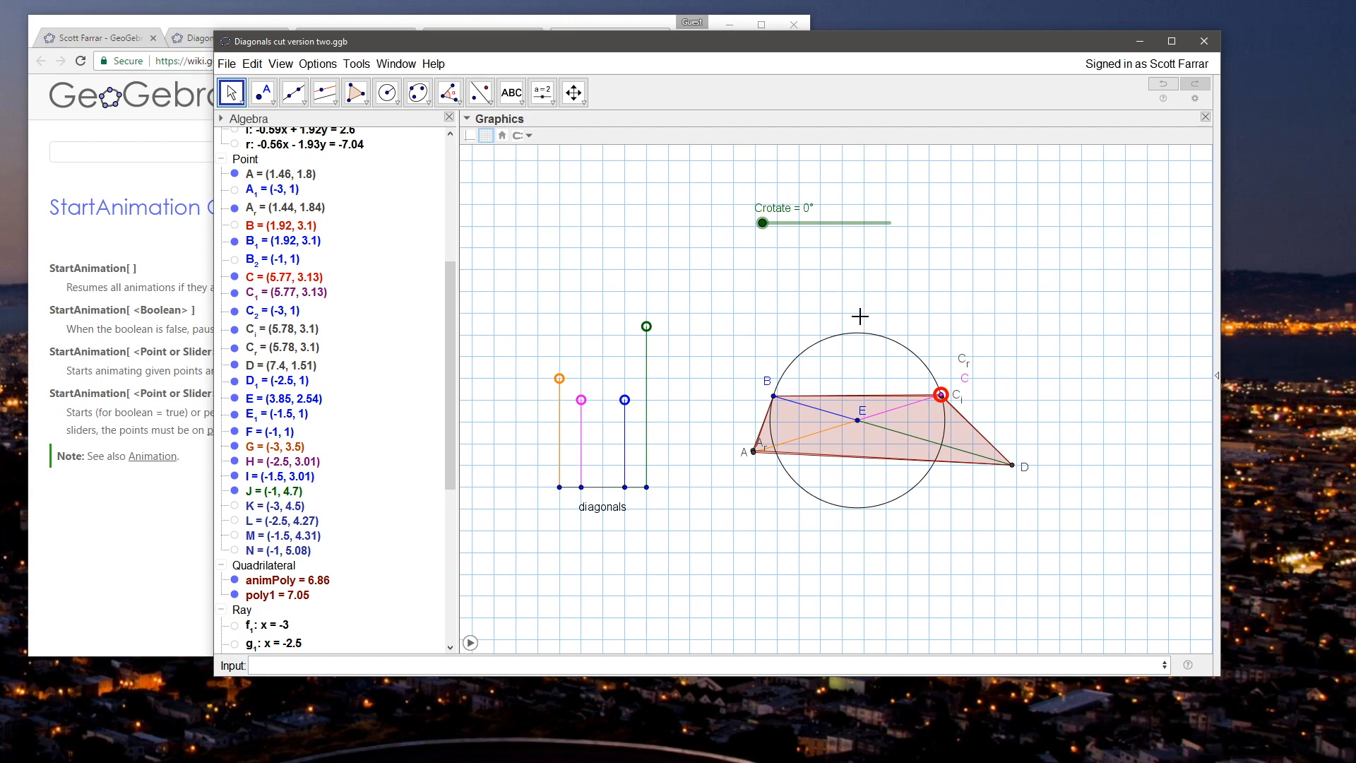
Step: Replace alfloor as the Crotate slider's maximum with a fixed angle and close its properties
right_click(800, 228)
click(859, 380)
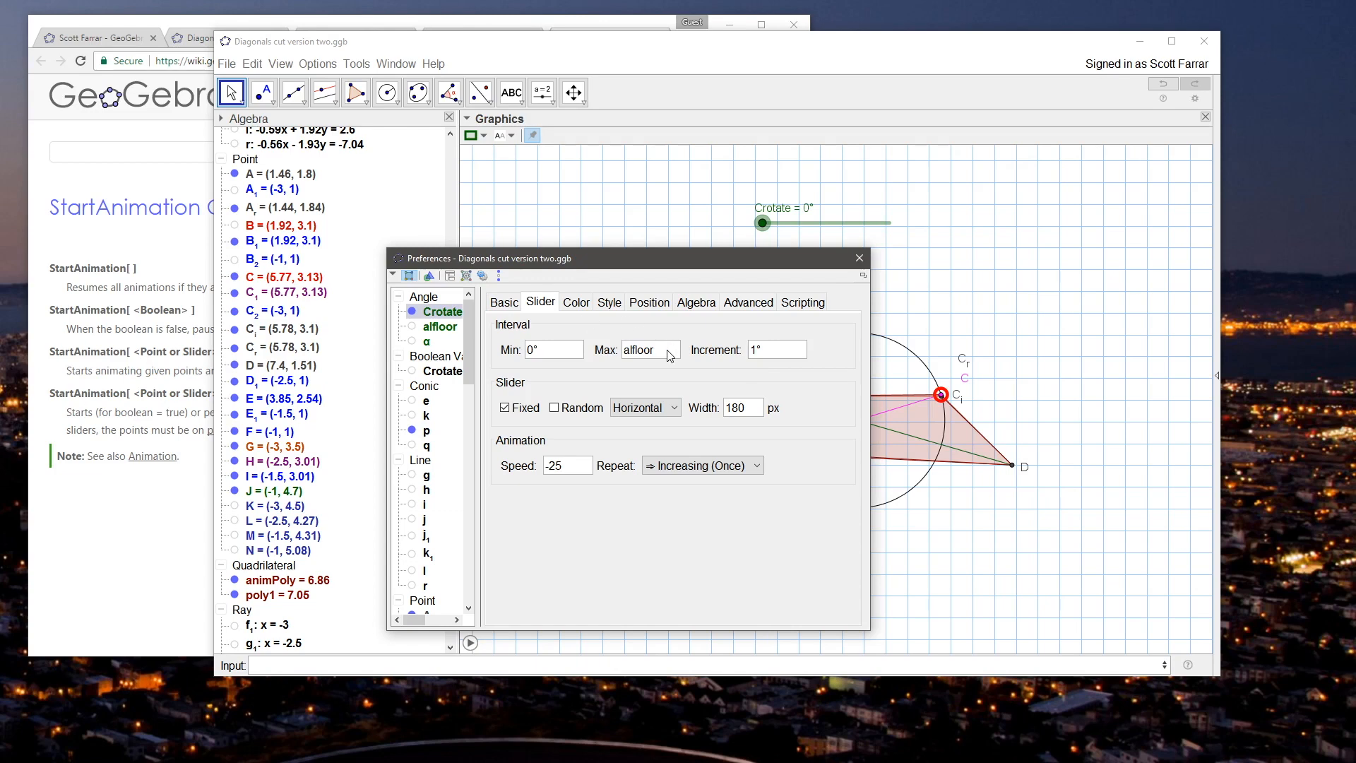
drag(657, 355, 615, 357)
text(1)
key(Return)
drag(627, 352, 591, 349)
key(Delete)
key(Delete)
key(Delete)
key(Delete)
key(Delete)
key(Delete)
key(Delete)
key(Delete)
key(Delete)
click(859, 258)
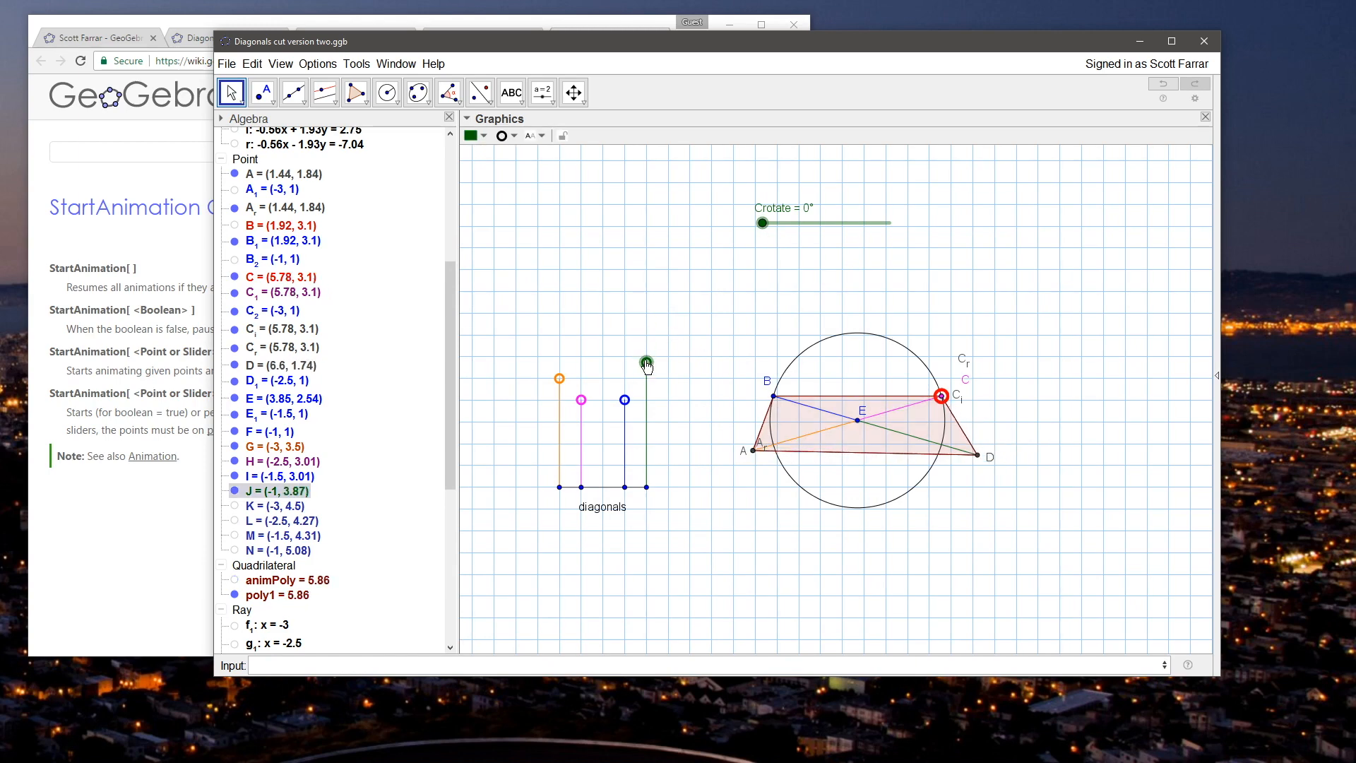
Step: Test the new slider maximum by alternately moving C along the circle and J, leaving J at about (-1, 4.01)
click(933, 399)
mouse_move(646, 335)
mouse_down()
mouse_move(650, 390)
mouse_move(646, 332)
mouse_up()
drag(918, 385, 867, 349)
mouse_move(647, 339)
mouse_down()
mouse_move(645, 386)
mouse_move(636, 345)
mouse_move(639, 357)
mouse_up()
drag(938, 400, 877, 355)
drag(644, 351, 646, 392)
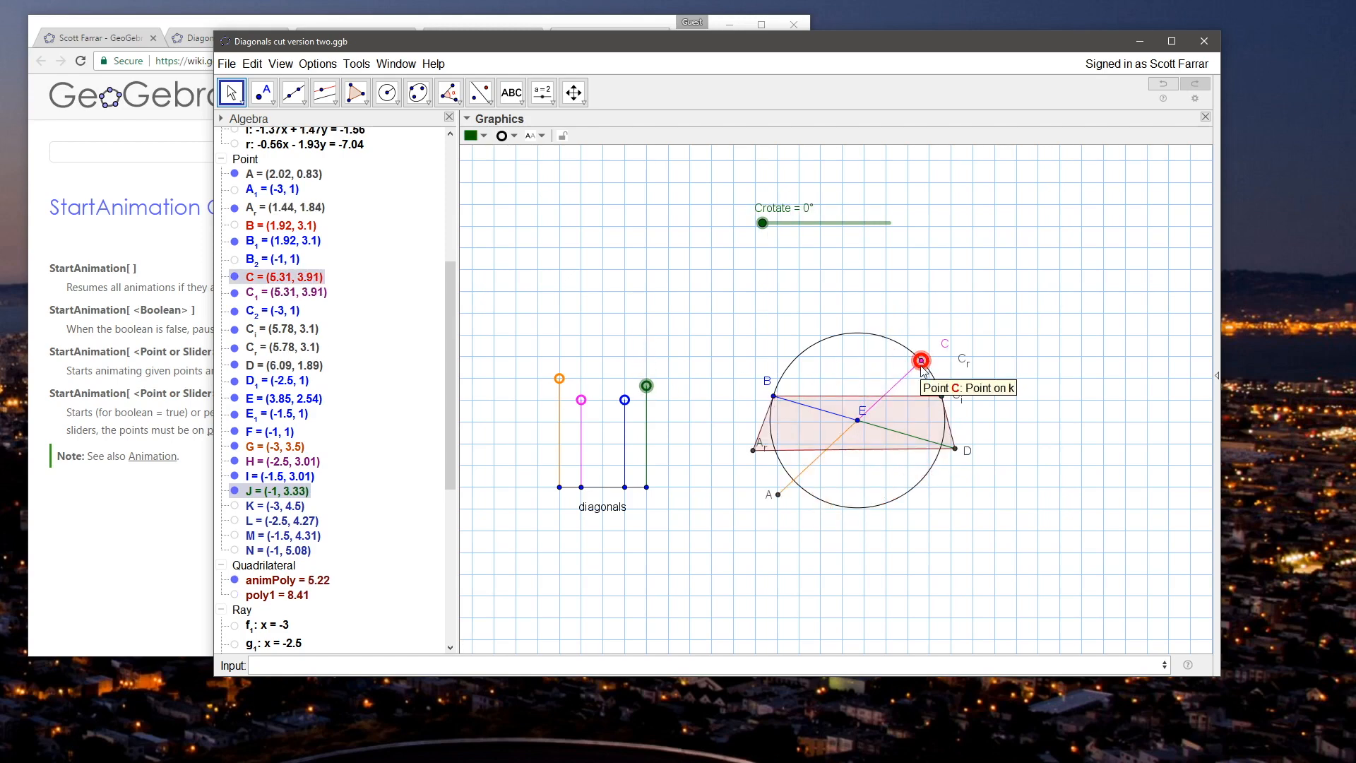
mouse_move(646, 389)
mouse_down()
mouse_move(632, 340)
mouse_move(642, 384)
mouse_up()
drag(939, 392, 873, 334)
mouse_move(644, 381)
mouse_down()
mouse_move(635, 340)
mouse_move(640, 376)
mouse_move(640, 358)
mouse_up()
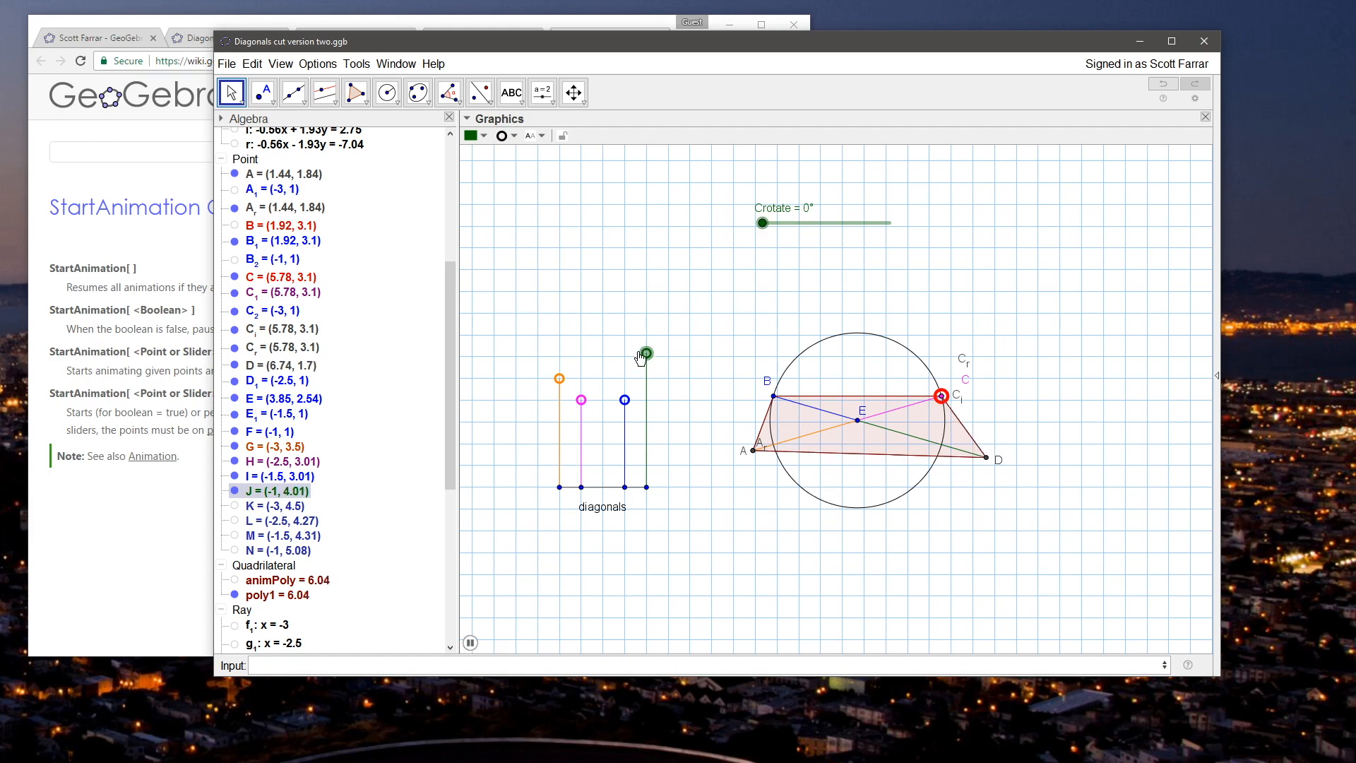
Step: Test the animation restart with further moves of C and J, leaving J at about (-1, 4.06)
drag(941, 395, 867, 332)
drag(646, 352, 644, 327)
drag(643, 329, 647, 368)
drag(941, 396, 908, 349)
drag(647, 361, 649, 357)
click(721, 355)
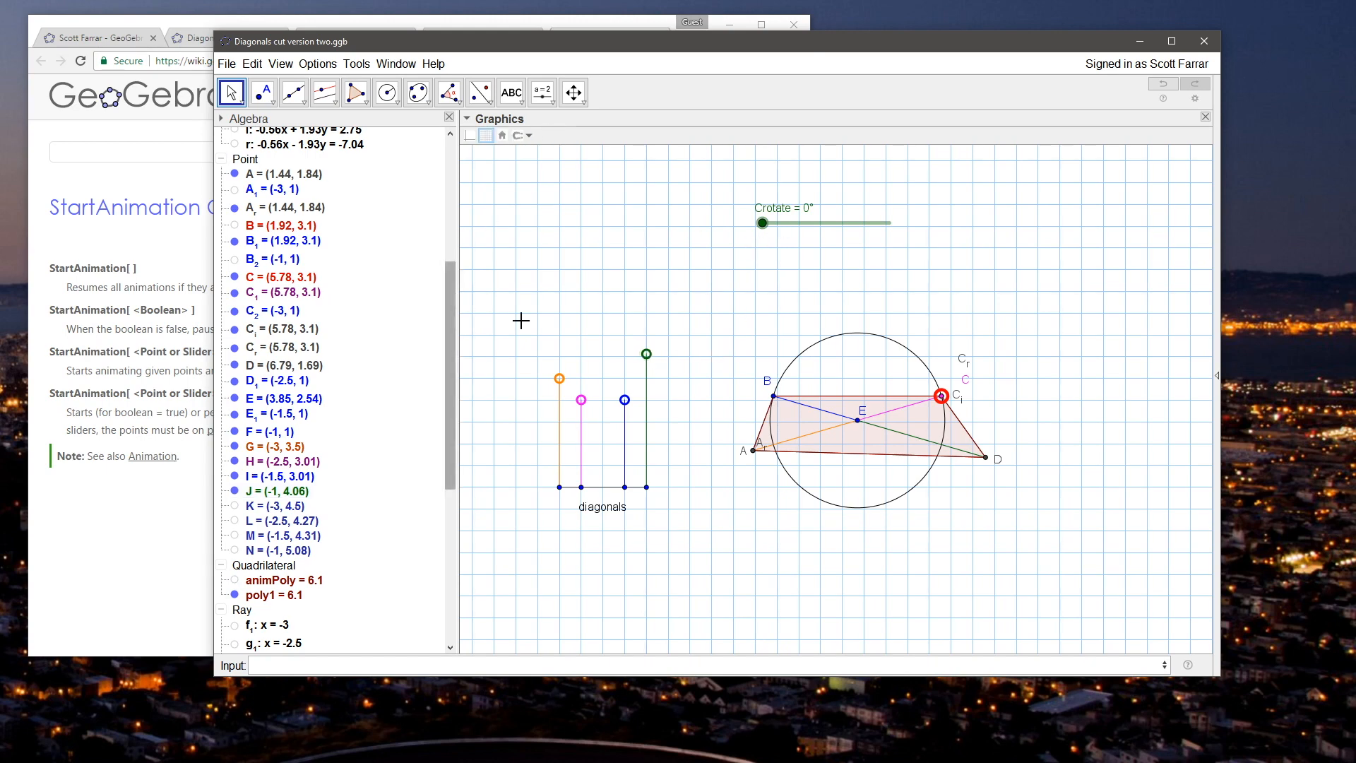
Step: Move C up the circle to a Crotate angle of about 49.8° and examine the animPoly and poly1 entries
drag(940, 396, 893, 340)
drag(453, 372, 458, 526)
click(238, 247)
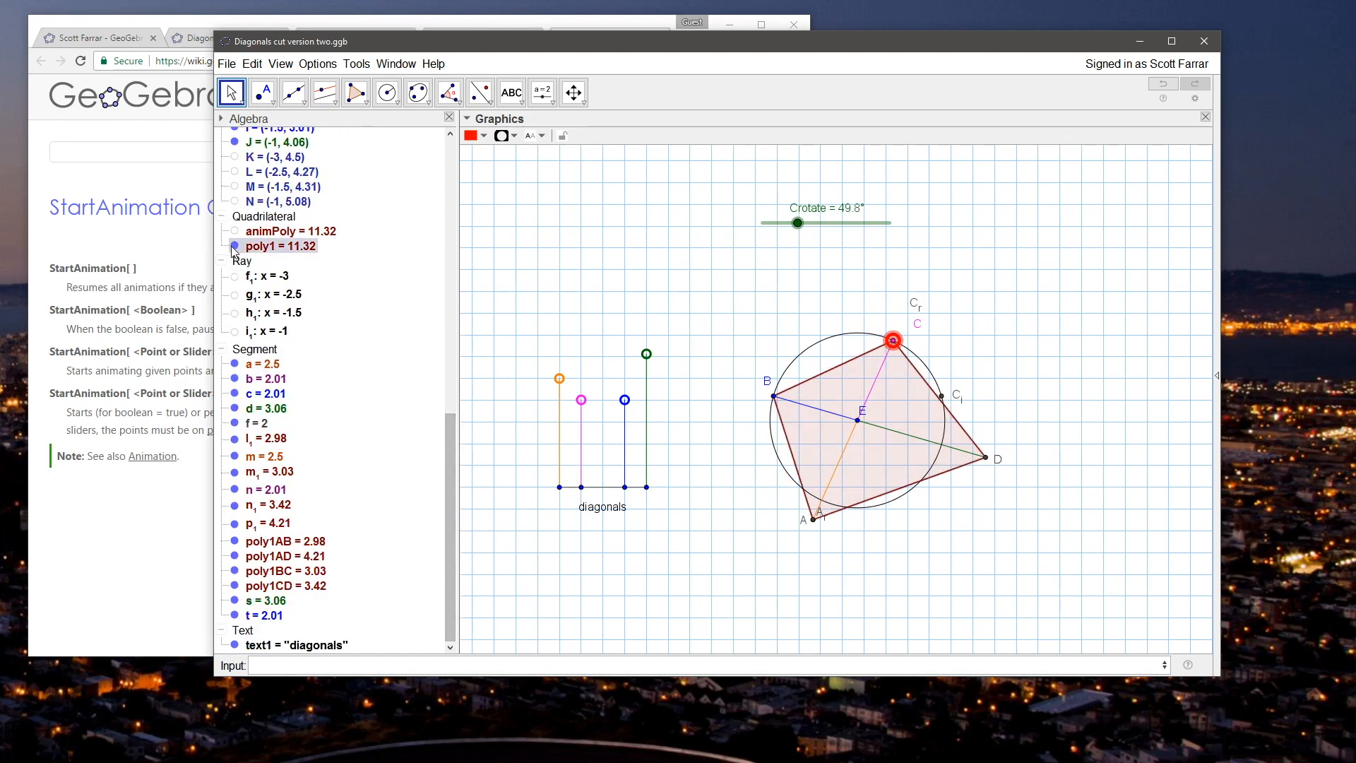
click(274, 235)
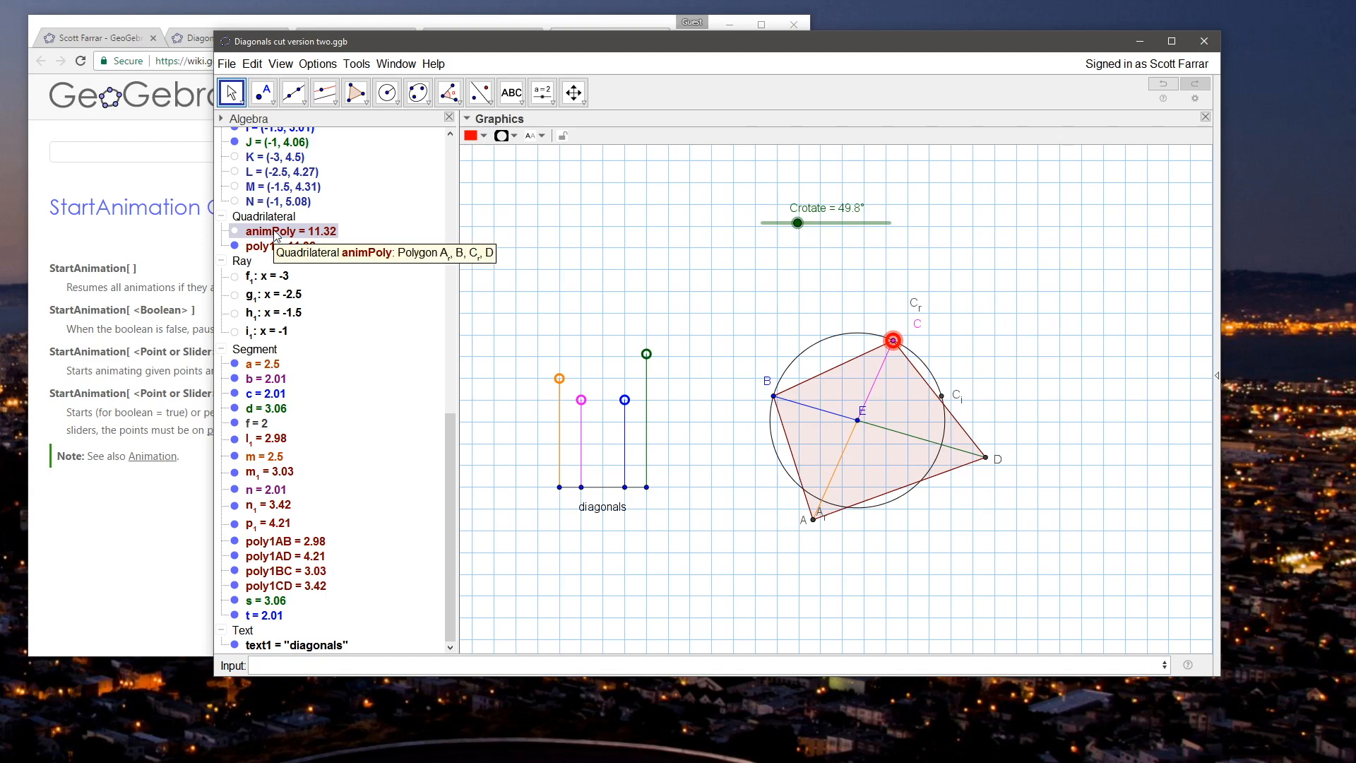
Step: Set animPoly's condition to show object to Crotate < alfloor and check poly1's condition
right_click(274, 235)
click(344, 344)
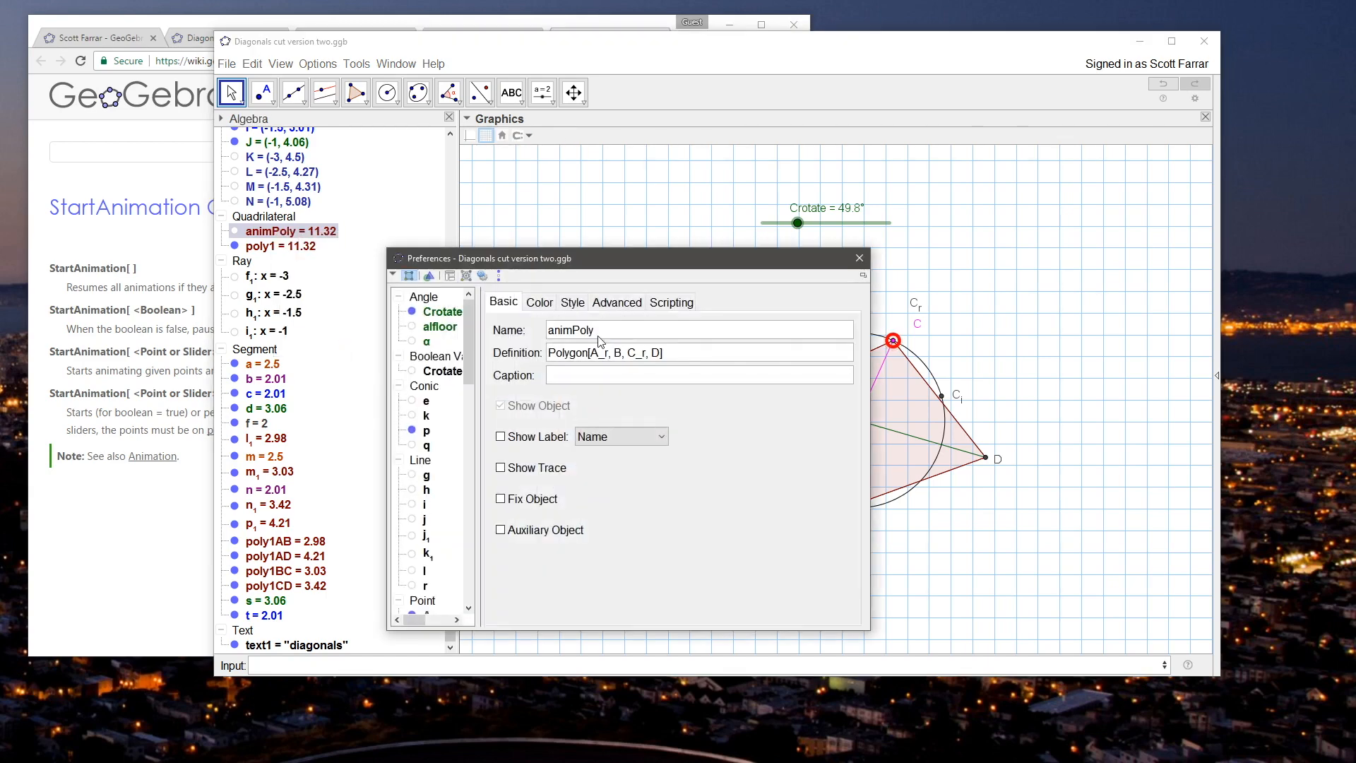
click(616, 302)
drag(466, 376, 472, 526)
ctrl+click(438, 447)
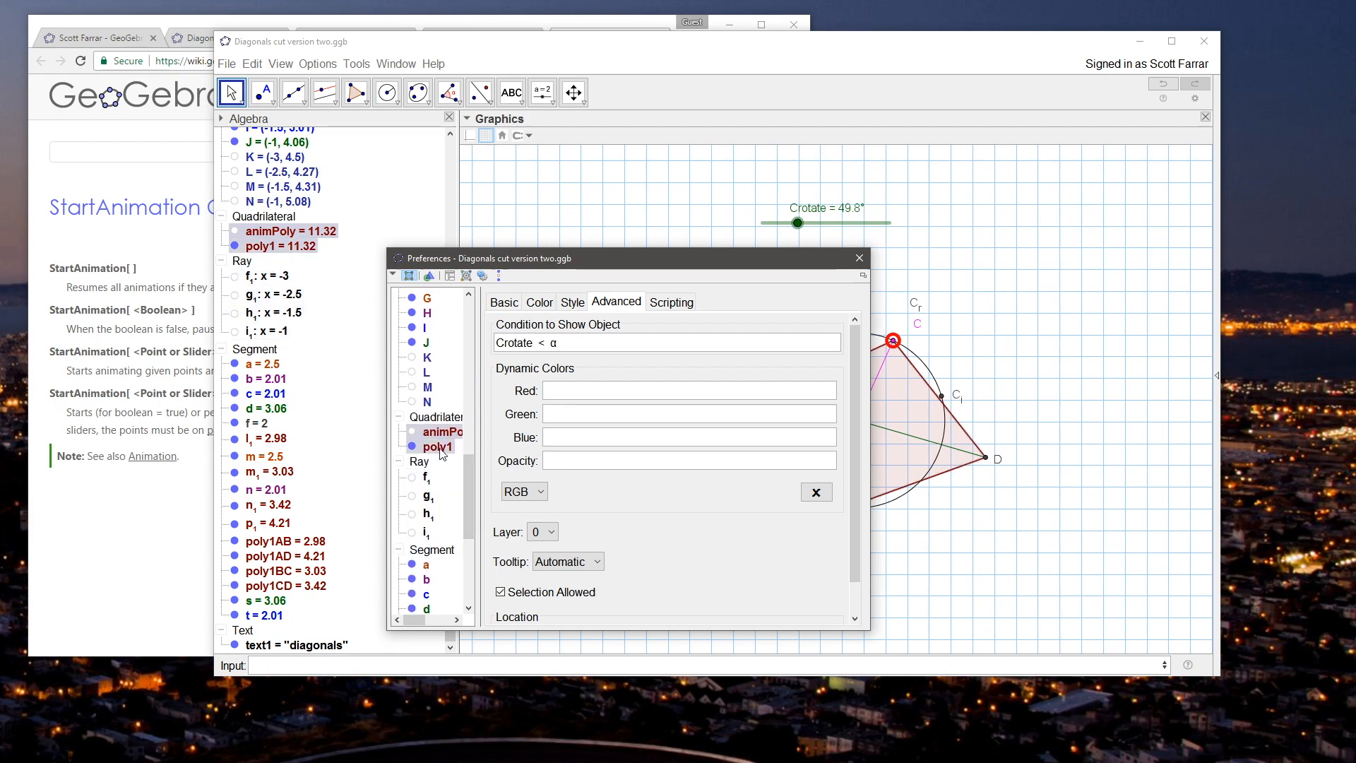
ctrl+click(439, 448)
double_click(557, 343)
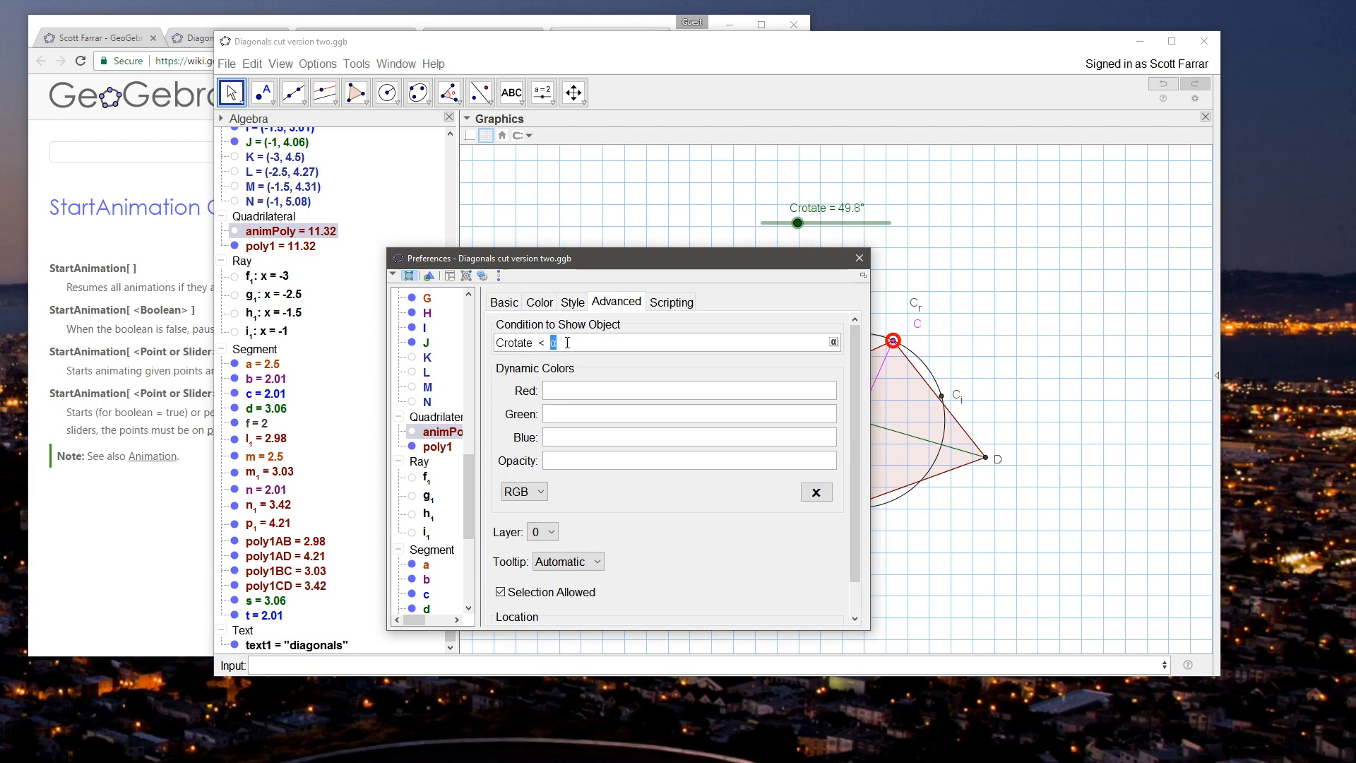
key(Return)
click(437, 446)
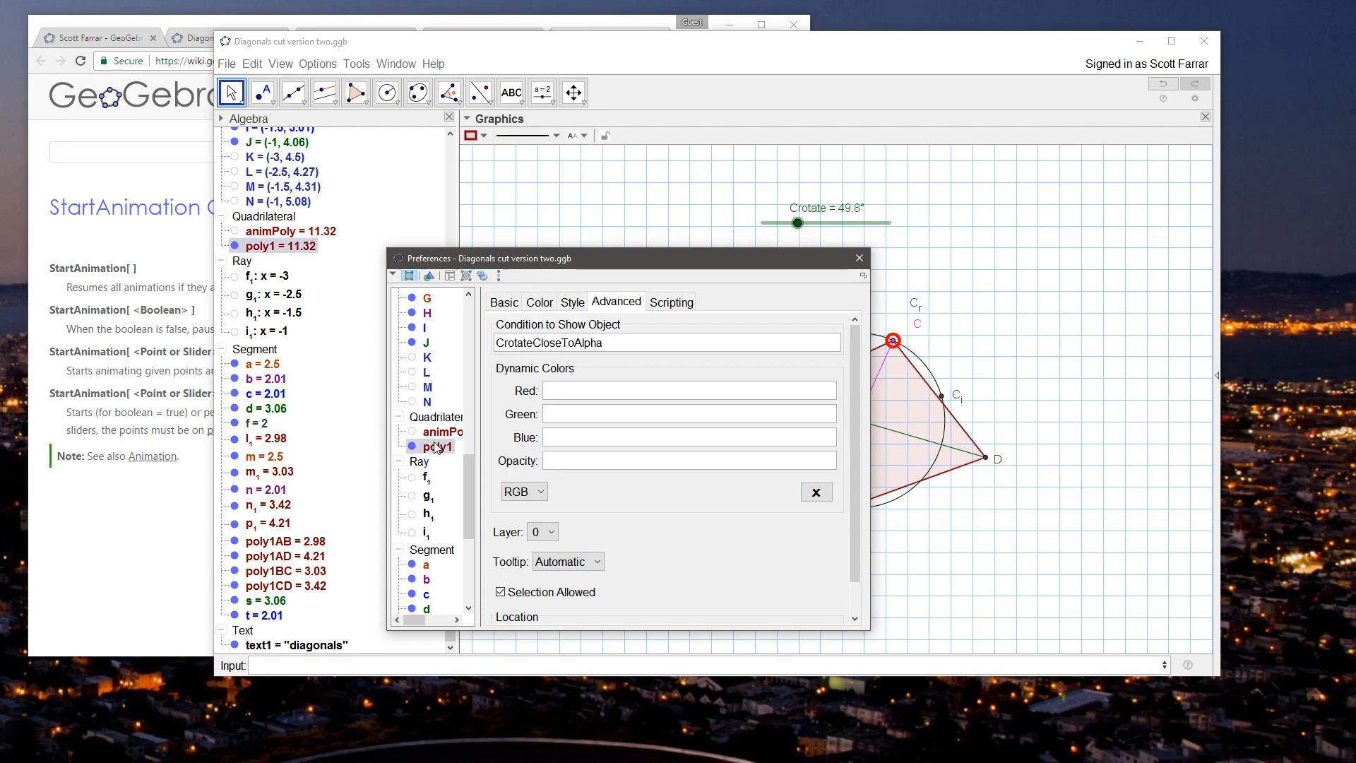
click(860, 258)
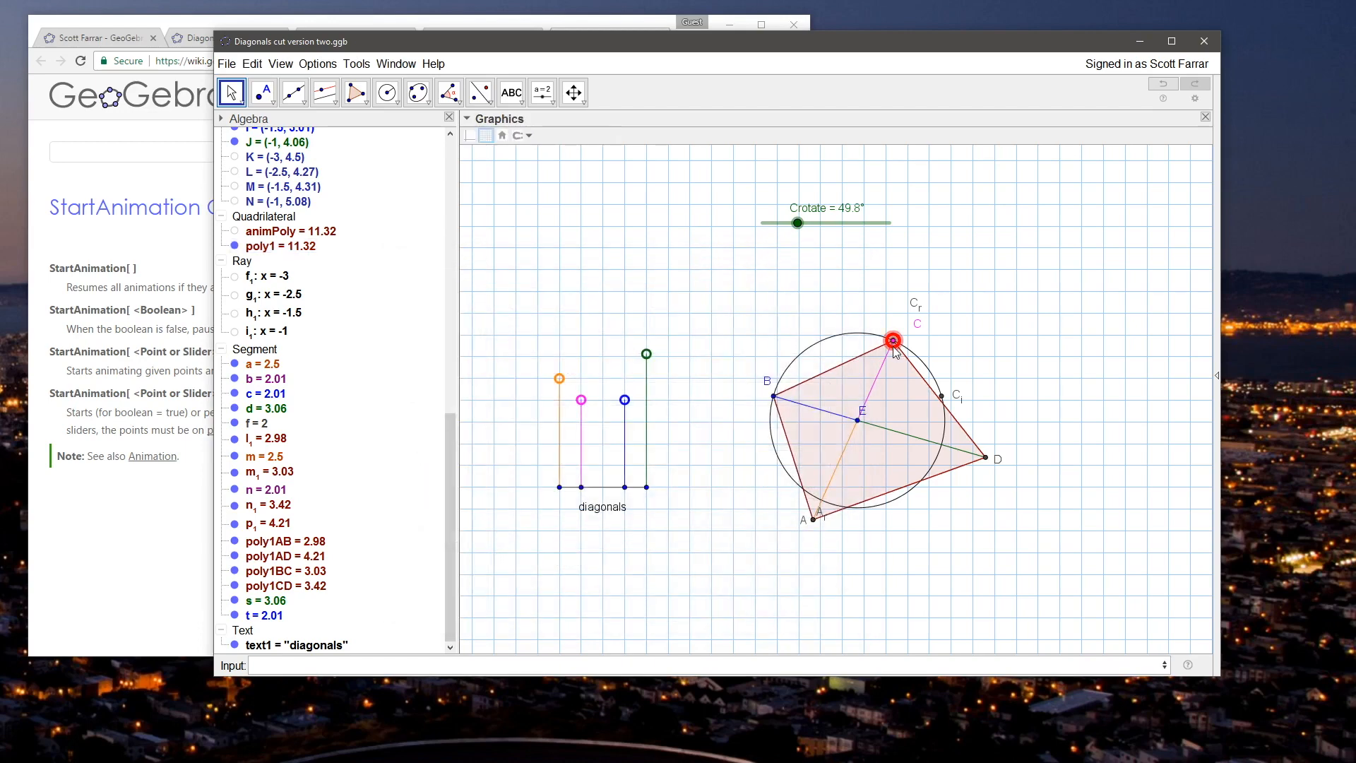
Step: Test the polygon visibility by raising J to about (-1, 4.53) and moving C over the circle's top to about 81.65°
click(647, 354)
mouse_move(646, 354)
mouse_down()
mouse_move(644, 384)
mouse_move(645, 333)
mouse_up()
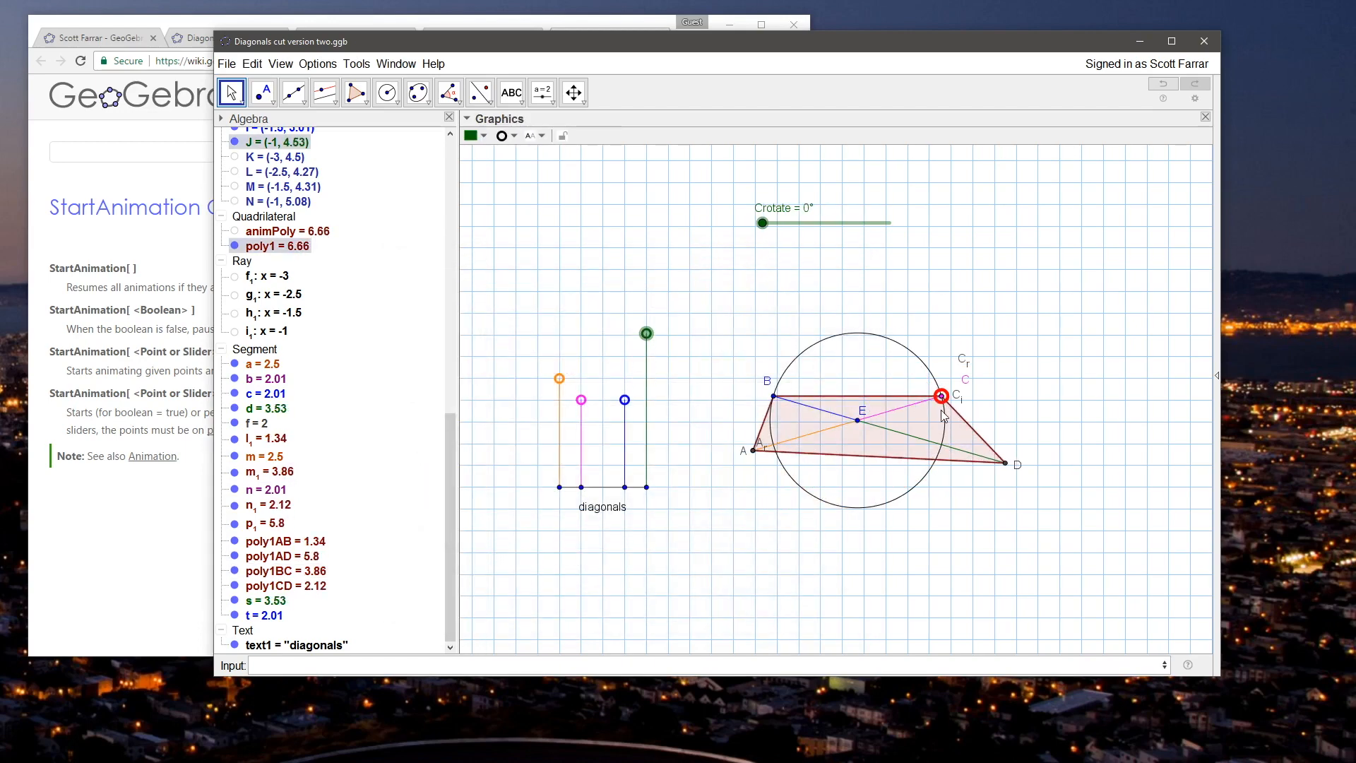
drag(940, 396, 865, 345)
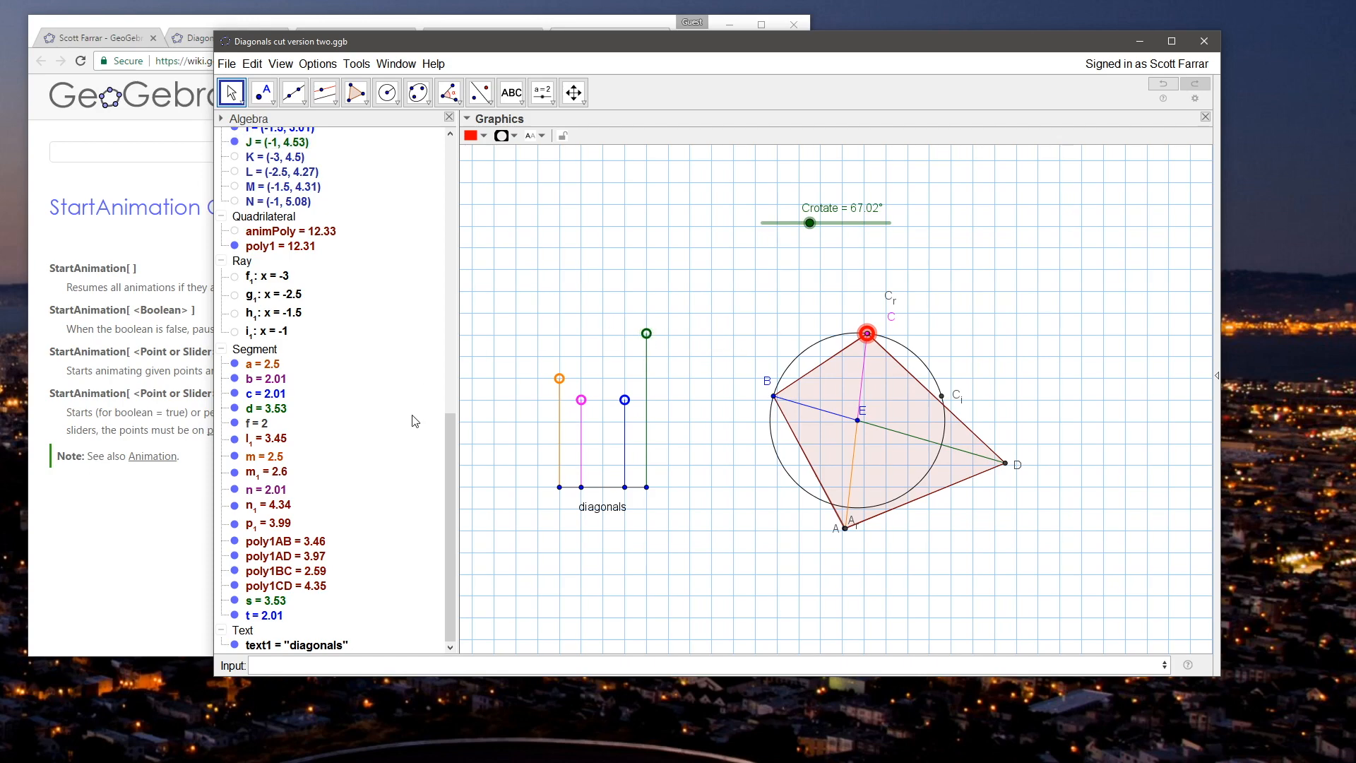
scroll(455, 431, up, 1)
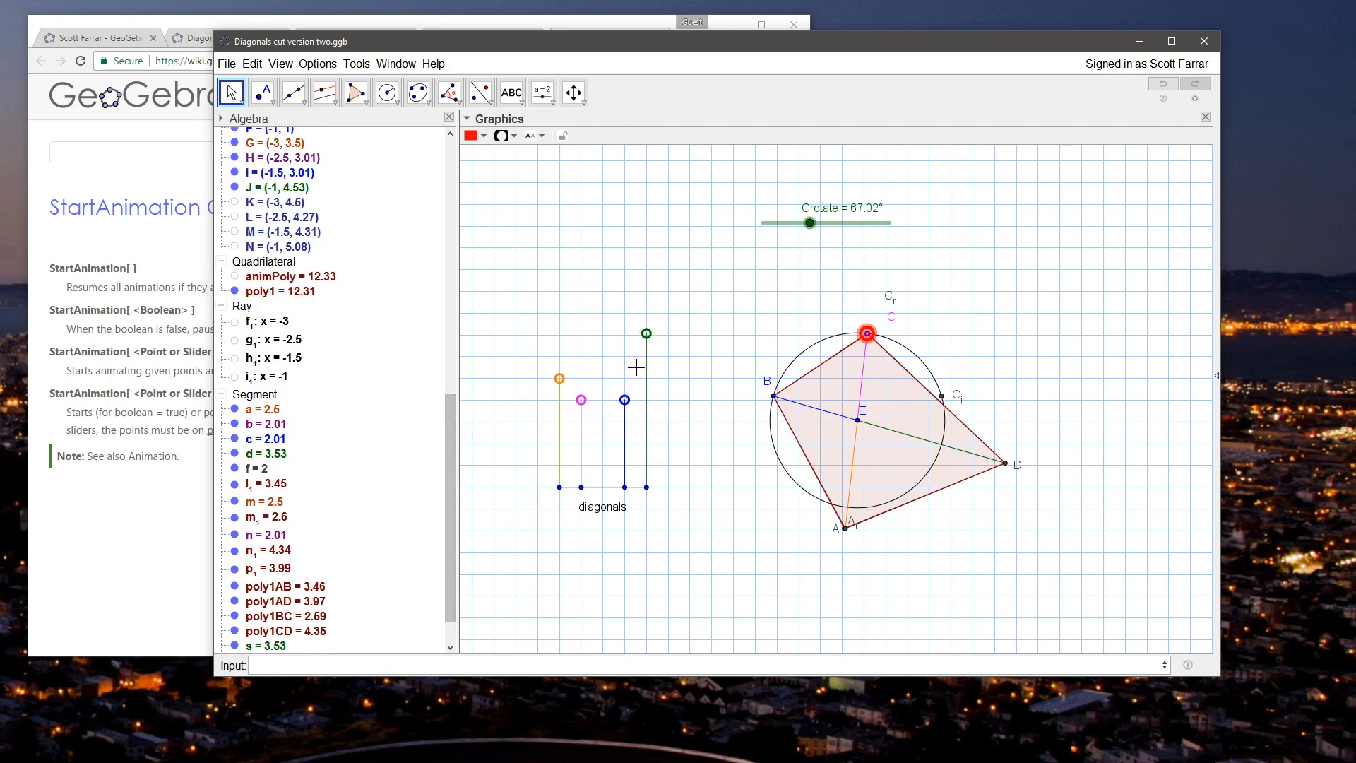
mouse_move(867, 334)
mouse_down()
mouse_move(879, 328)
mouse_move(855, 334)
mouse_up()
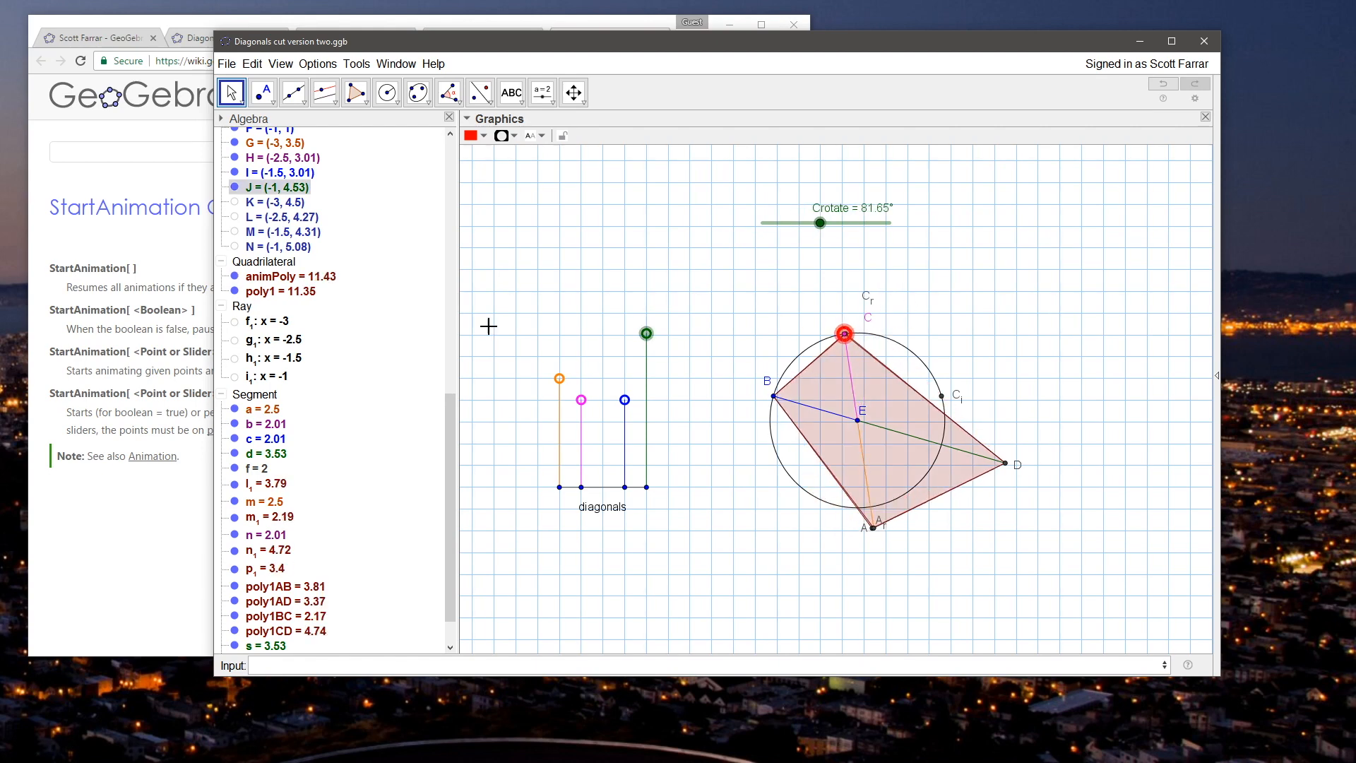
Step: Try the condition Crotate-1° < alfloor for showing animPoly
right_click(290, 276)
click(357, 392)
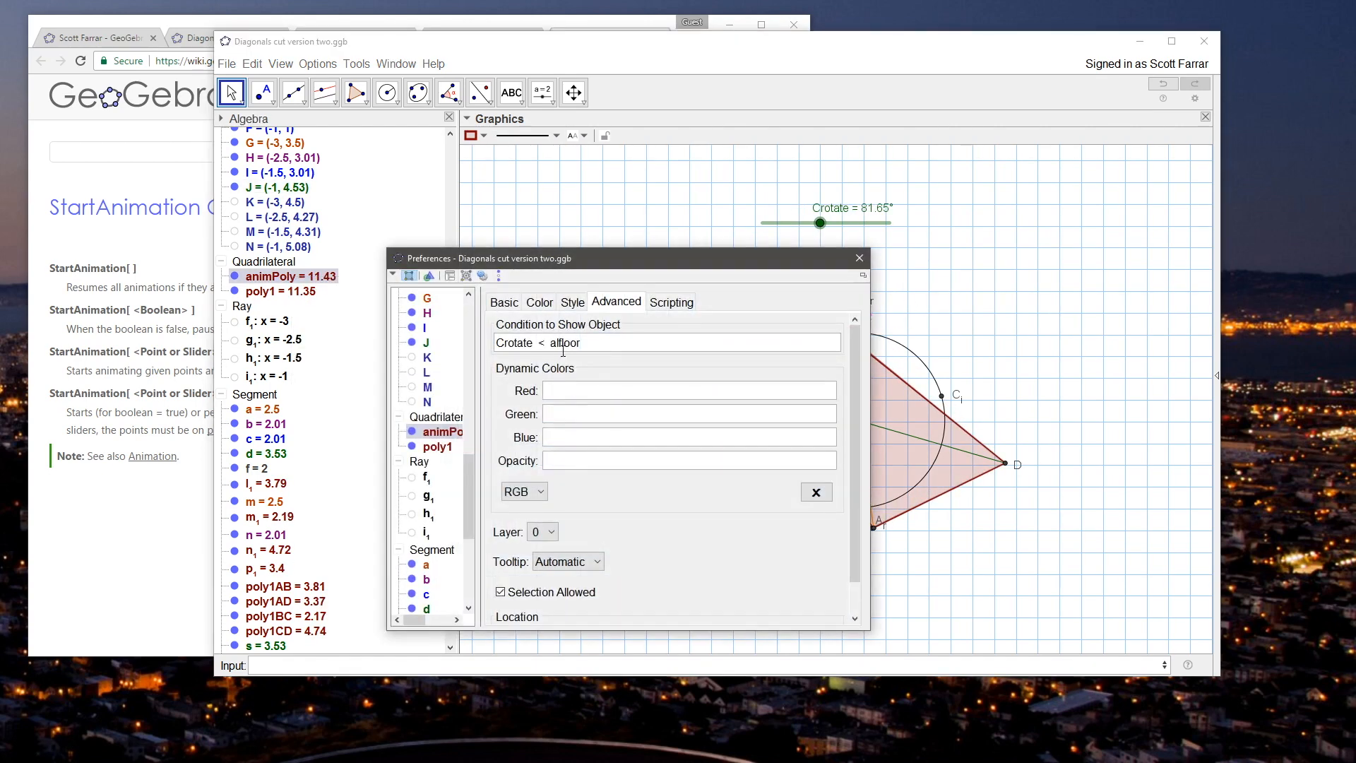
click(540, 342)
text(0)
key(BackSpace)
text(-1)
click(833, 342)
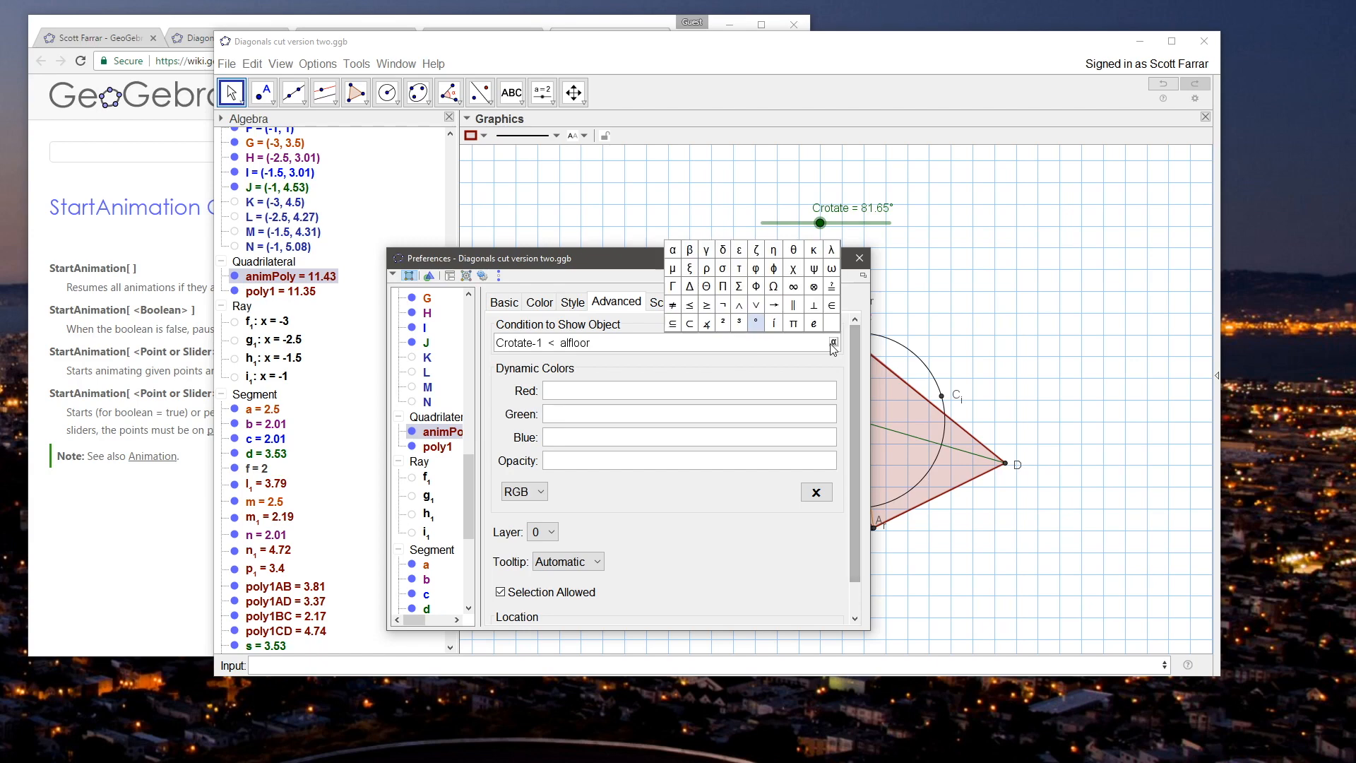
click(755, 323)
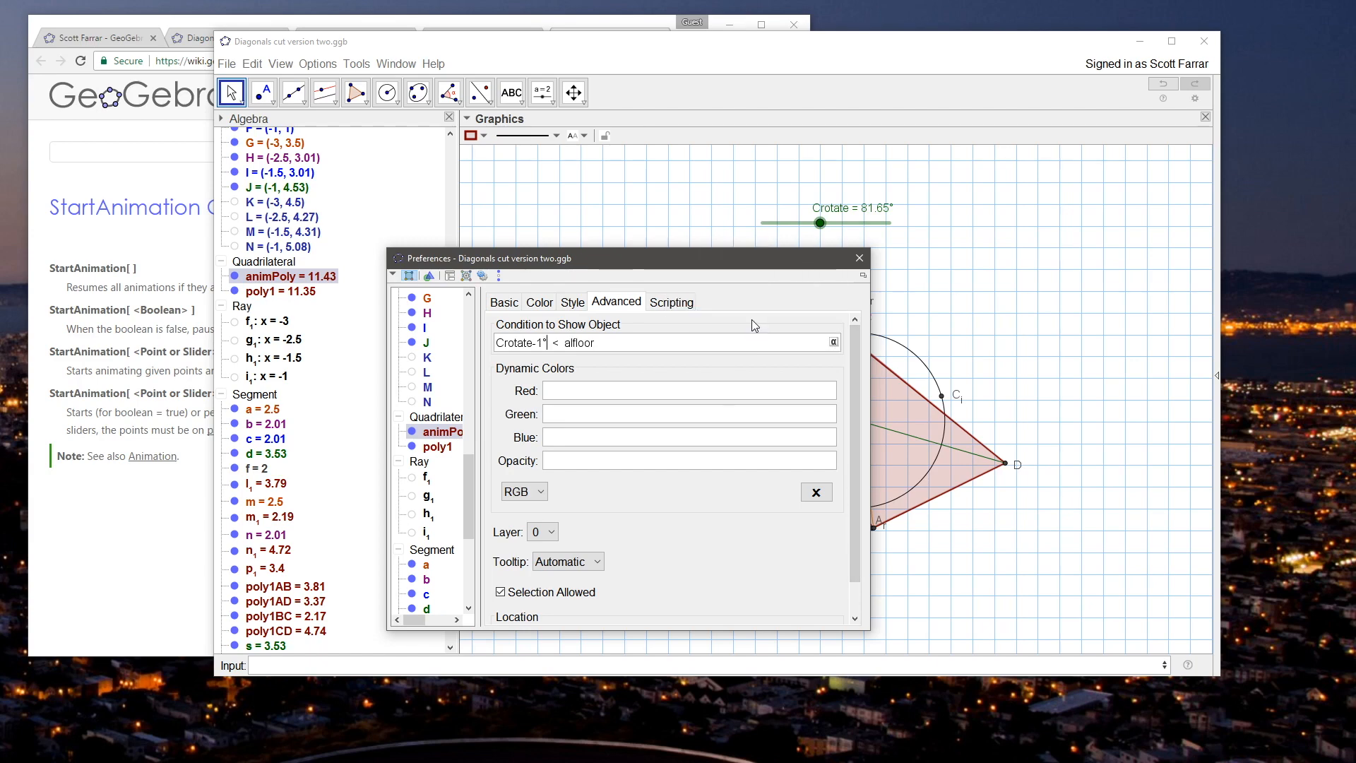
key(Return)
click(859, 258)
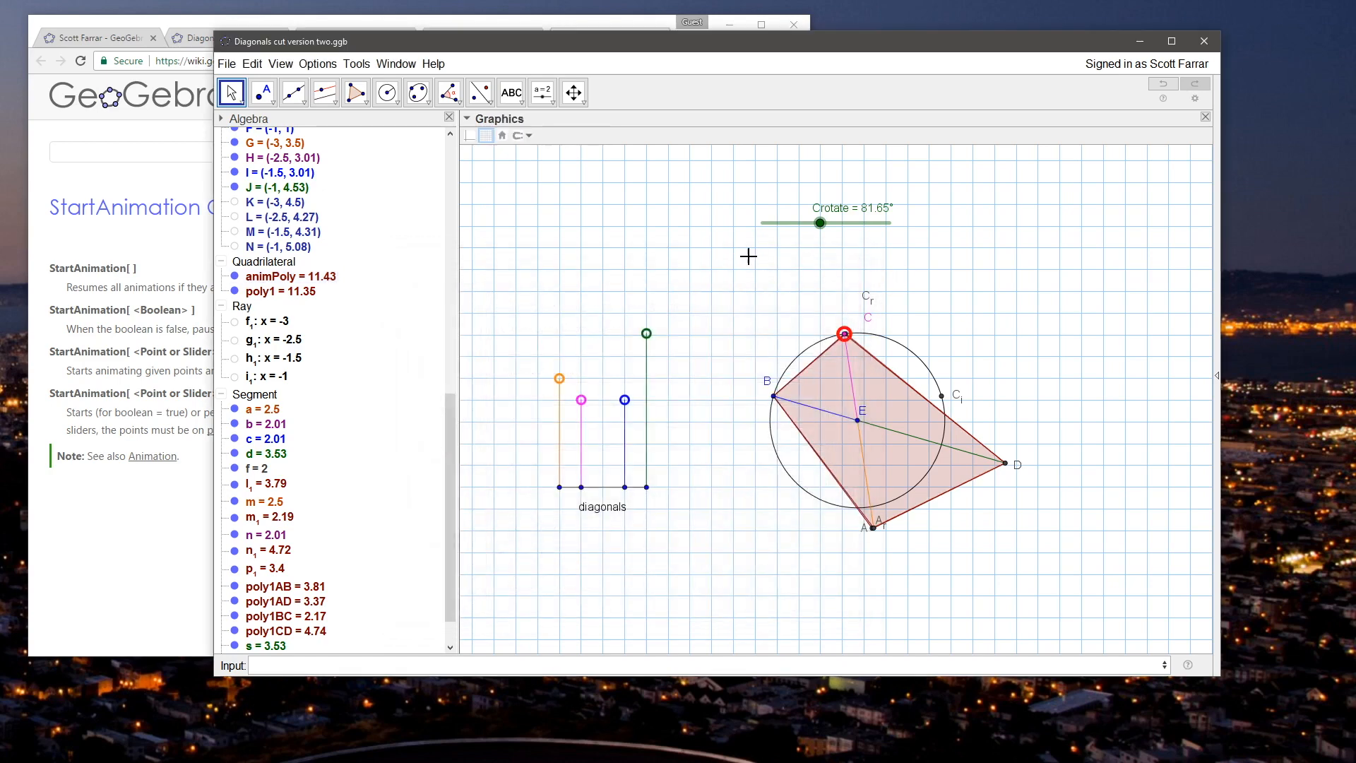
Step: Test the condition by raising J to about (-1, 4.74) and moving C to about 25.65°, and try toggling poly1's visibility
mouse_move(646, 334)
mouse_down()
mouse_move(647, 363)
mouse_move(646, 324)
mouse_up()
drag(939, 397, 920, 361)
click(303, 292)
key(ctrl+g)
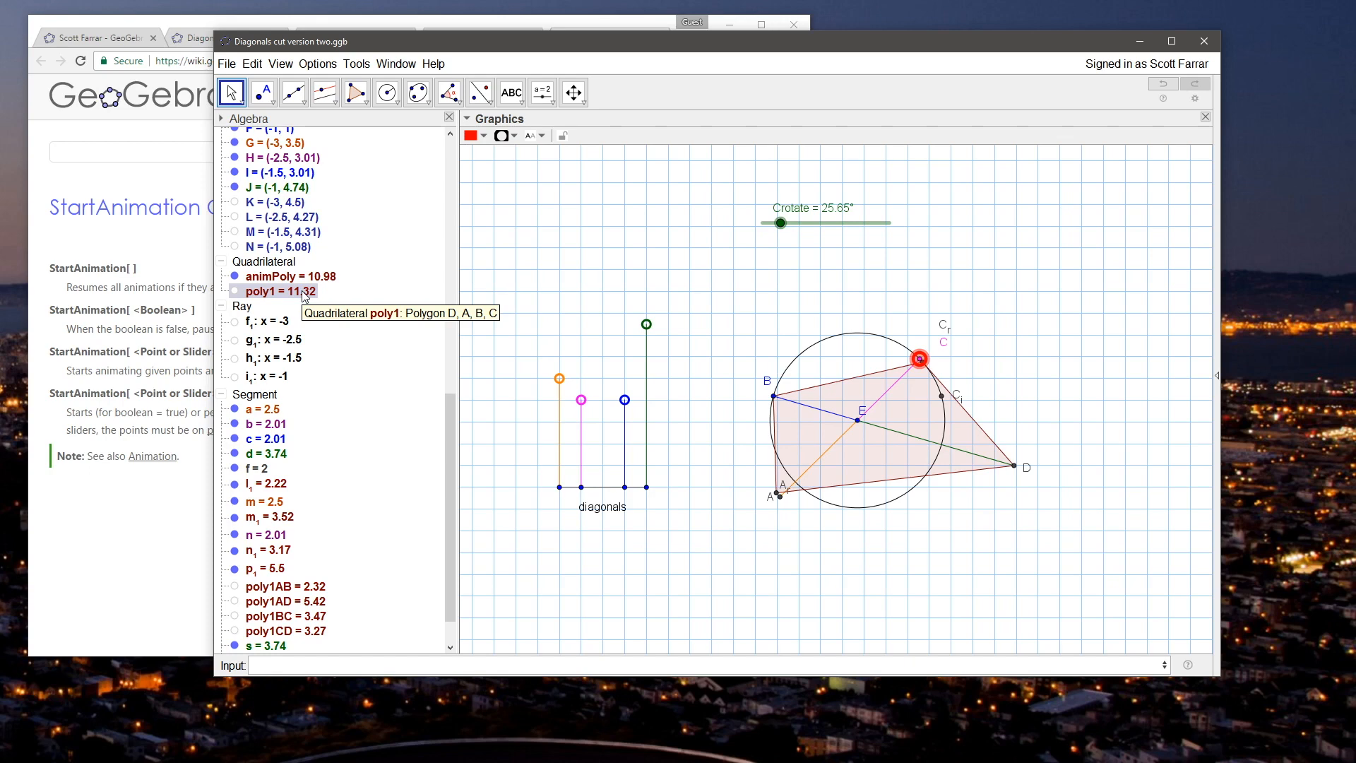
Step: Set animPoly's condition to show object to Crotate < alfloor-1°
right_click(289, 276)
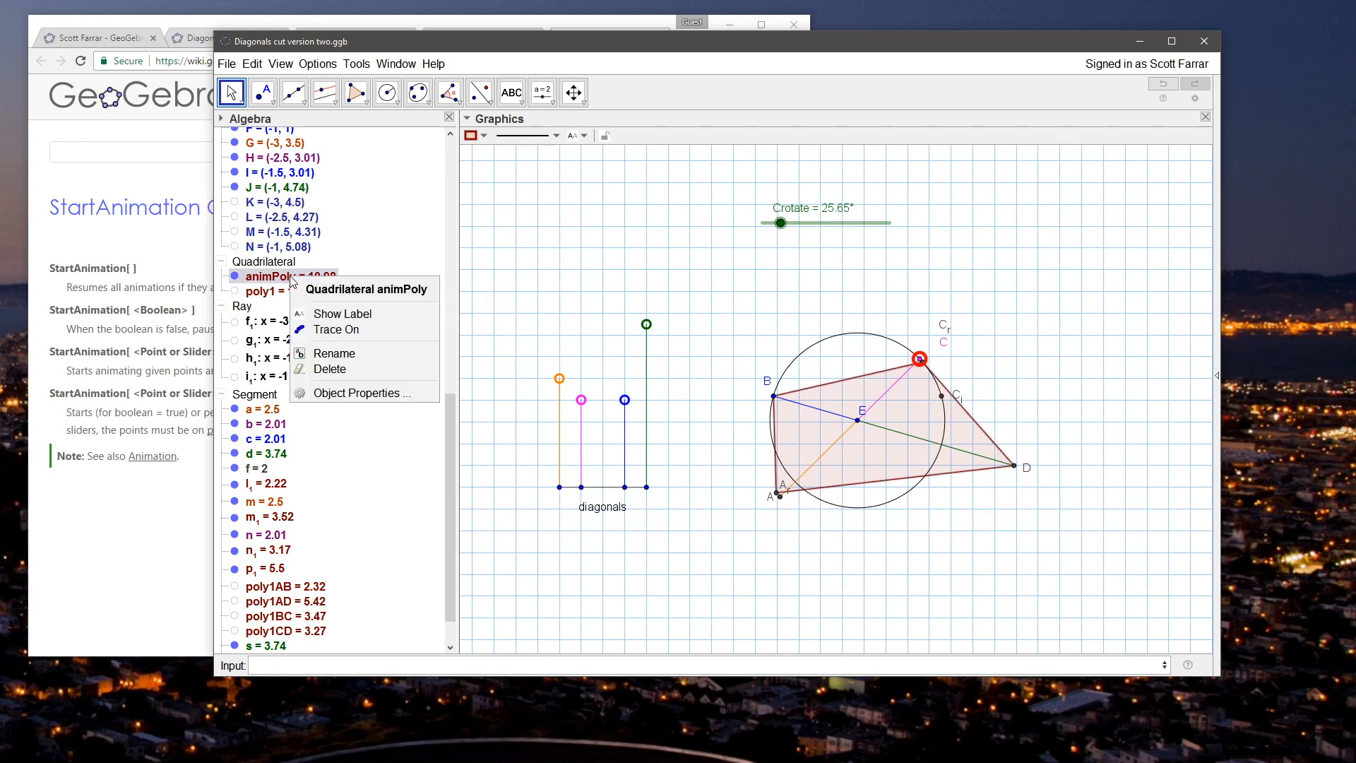
click(332, 390)
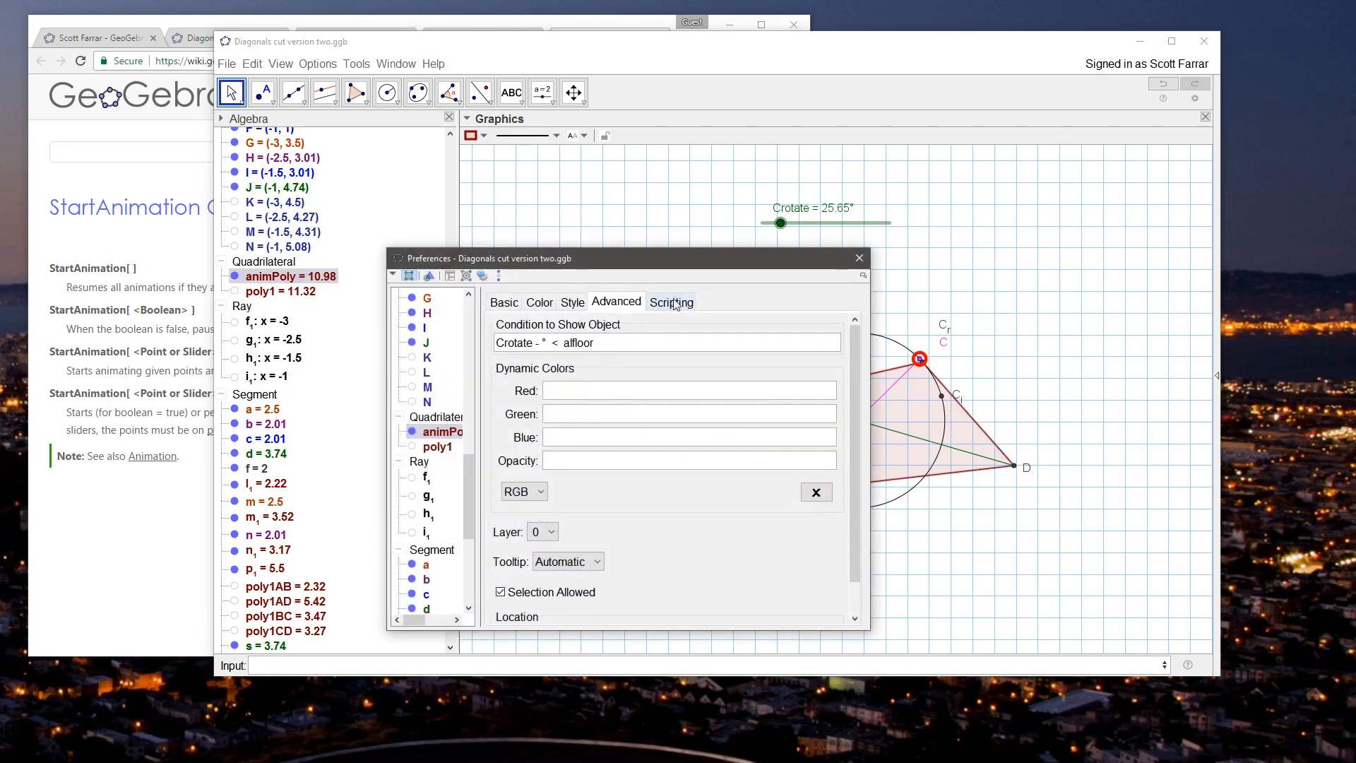
click(543, 344)
text(2)
key(BackSpace)
key(Delete)
key(BackSpace)
key(BackSpace)
key(BackSpace)
click(832, 342)
click(755, 328)
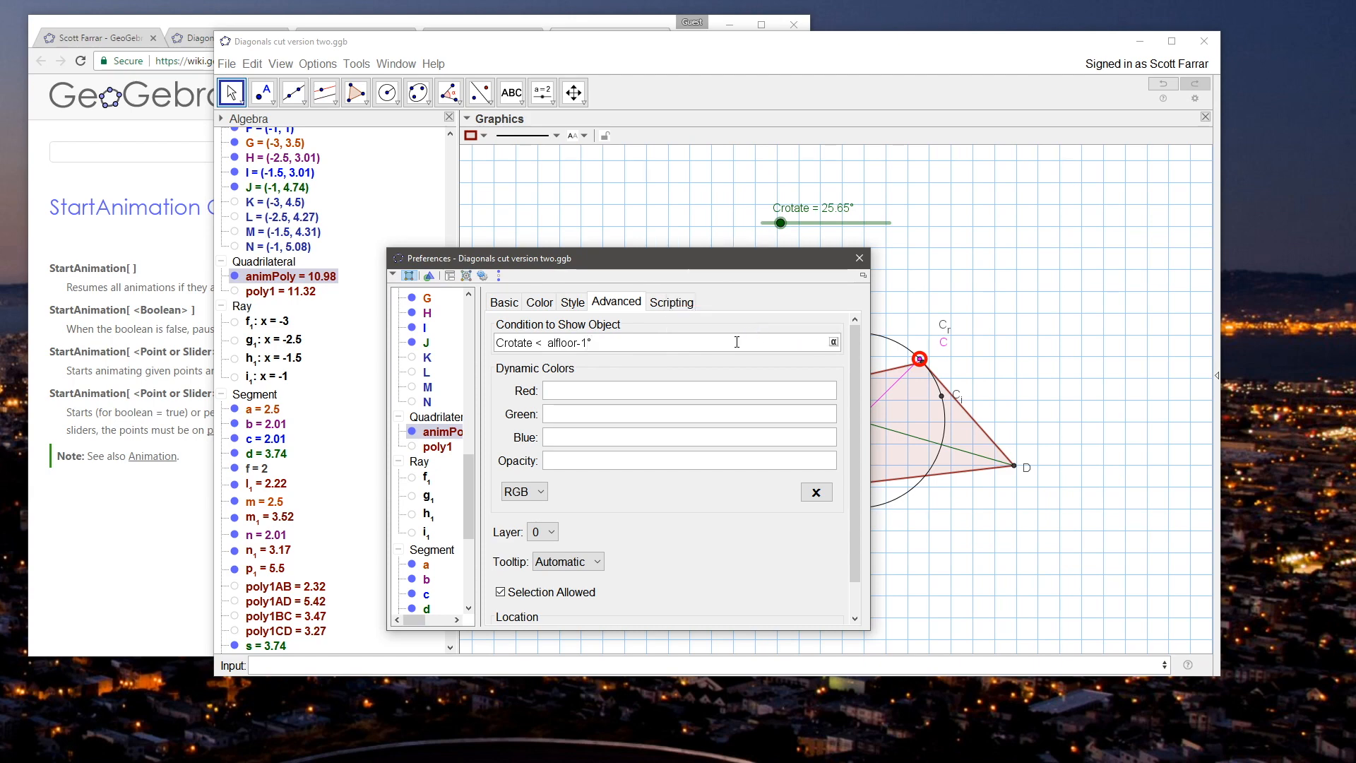
key(Return)
click(859, 258)
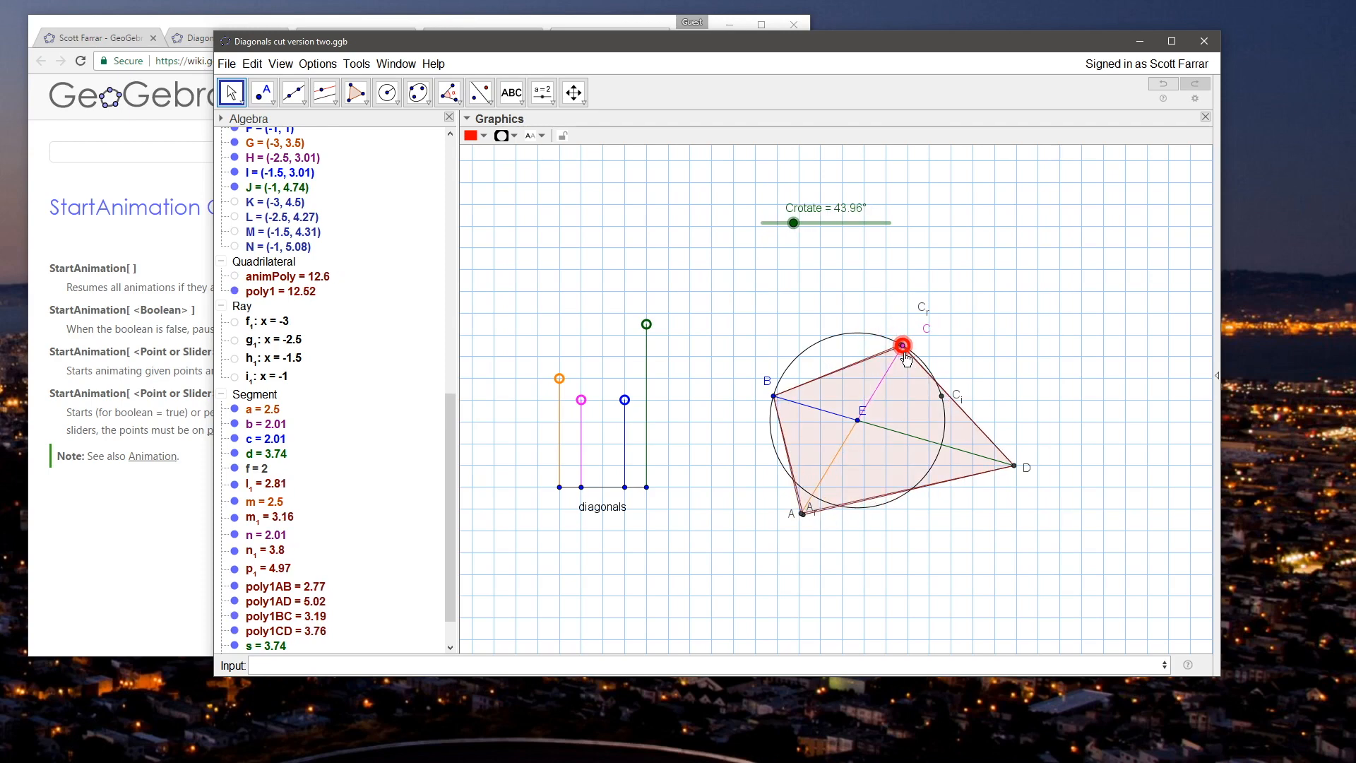
Step: Test the visibility by moving C to about 43.96°, lowering J to about (-1, 3.67) and raising I to about (-1.5, 4.68)
drag(908, 351, 892, 341)
click(647, 324)
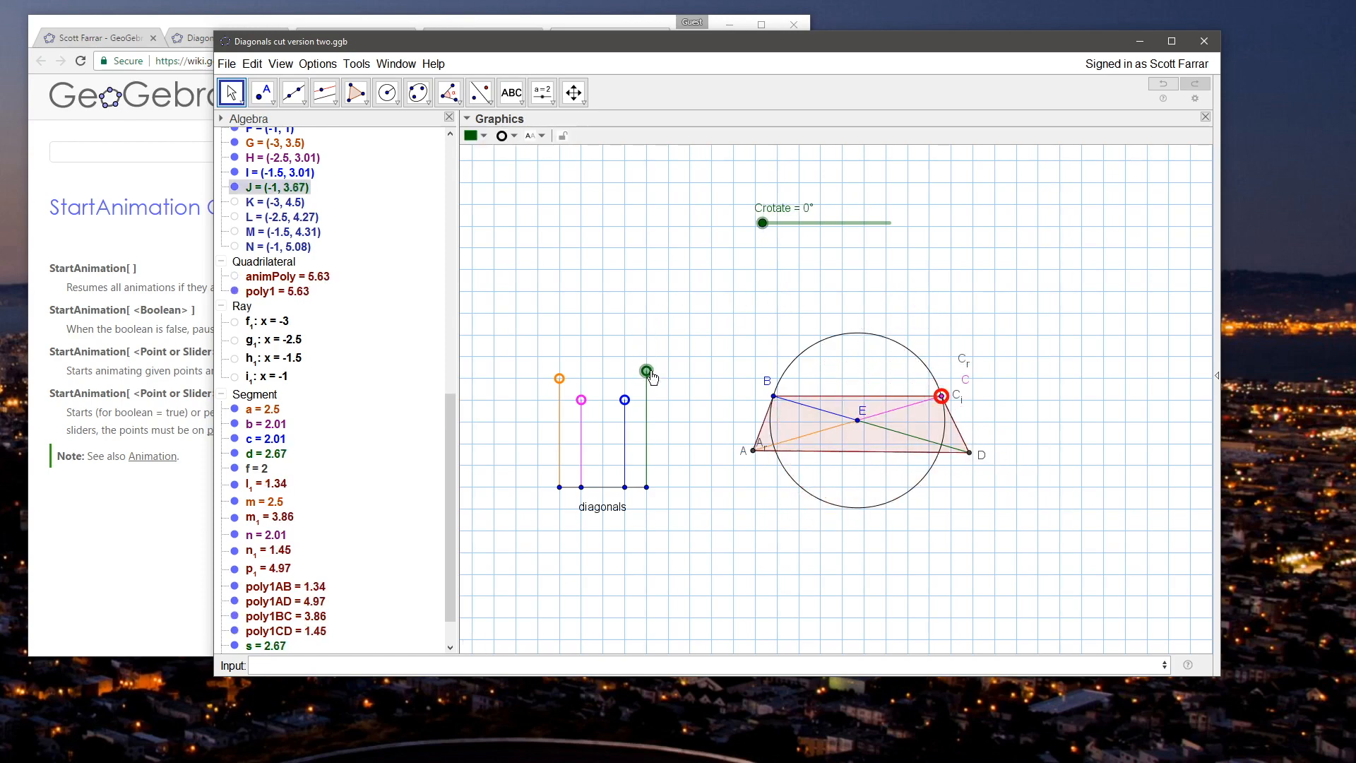
drag(624, 400, 624, 326)
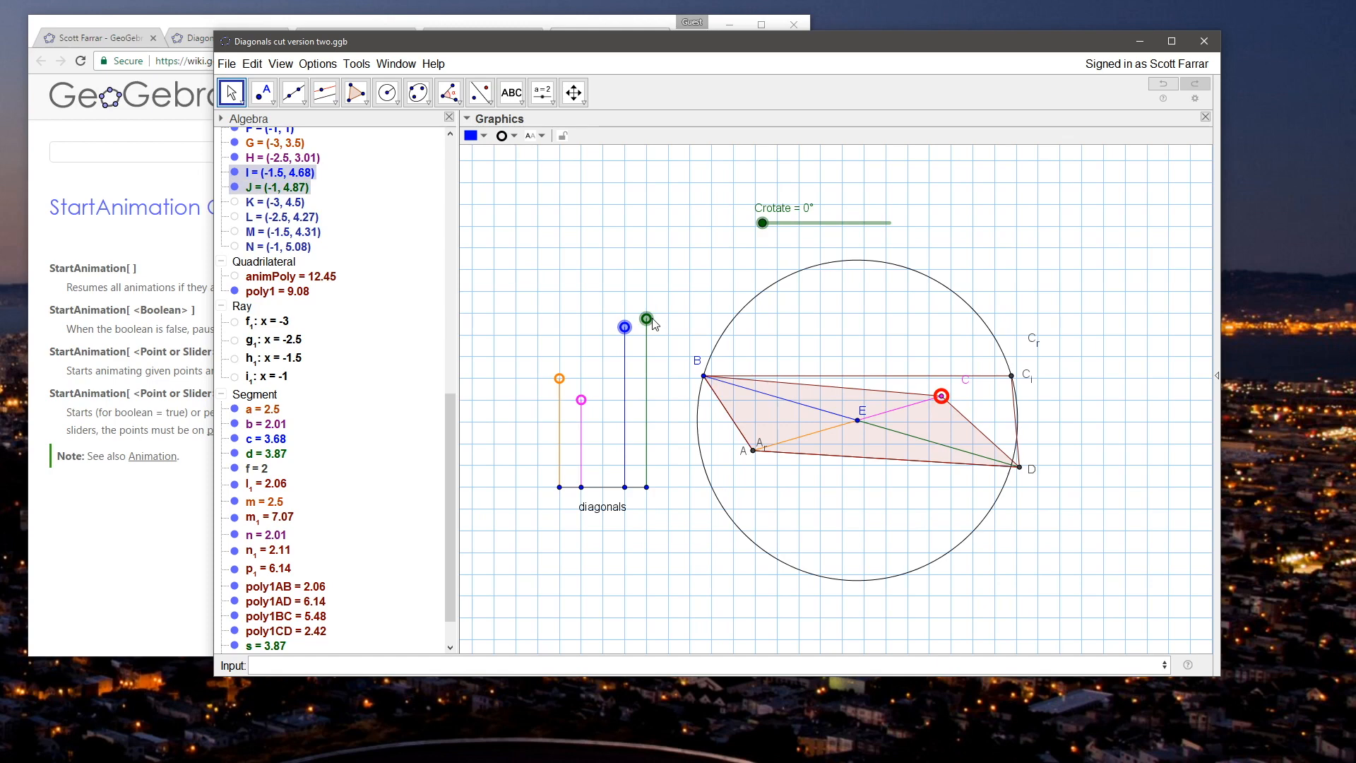
mouse_move(952, 403)
mouse_down()
mouse_move(922, 365)
mouse_move(941, 386)
mouse_move(922, 367)
mouse_move(927, 397)
mouse_up()
Step: Place J at (-1, 4.5) and I at (-1.5, 3.5), and save the file
mouse_move(647, 320)
mouse_down()
mouse_move(656, 368)
mouse_move(656, 351)
mouse_move(626, 366)
mouse_move(626, 390)
mouse_move(649, 387)
mouse_move(647, 329)
mouse_move(648, 341)
mouse_up()
ctrl+click(626, 329)
click(603, 271)
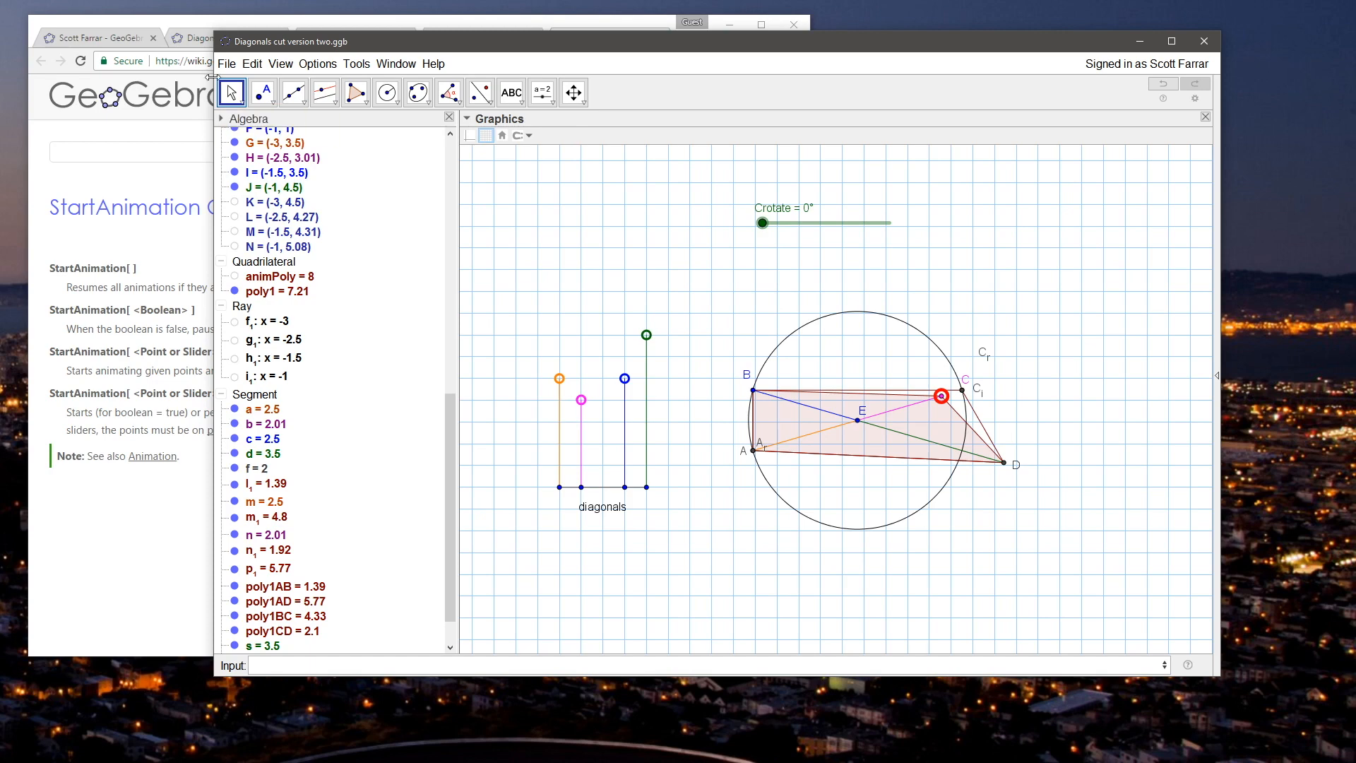
click(227, 63)
click(253, 168)
Step: Check the algebra settings in point J's object properties
right_click(646, 334)
click(706, 487)
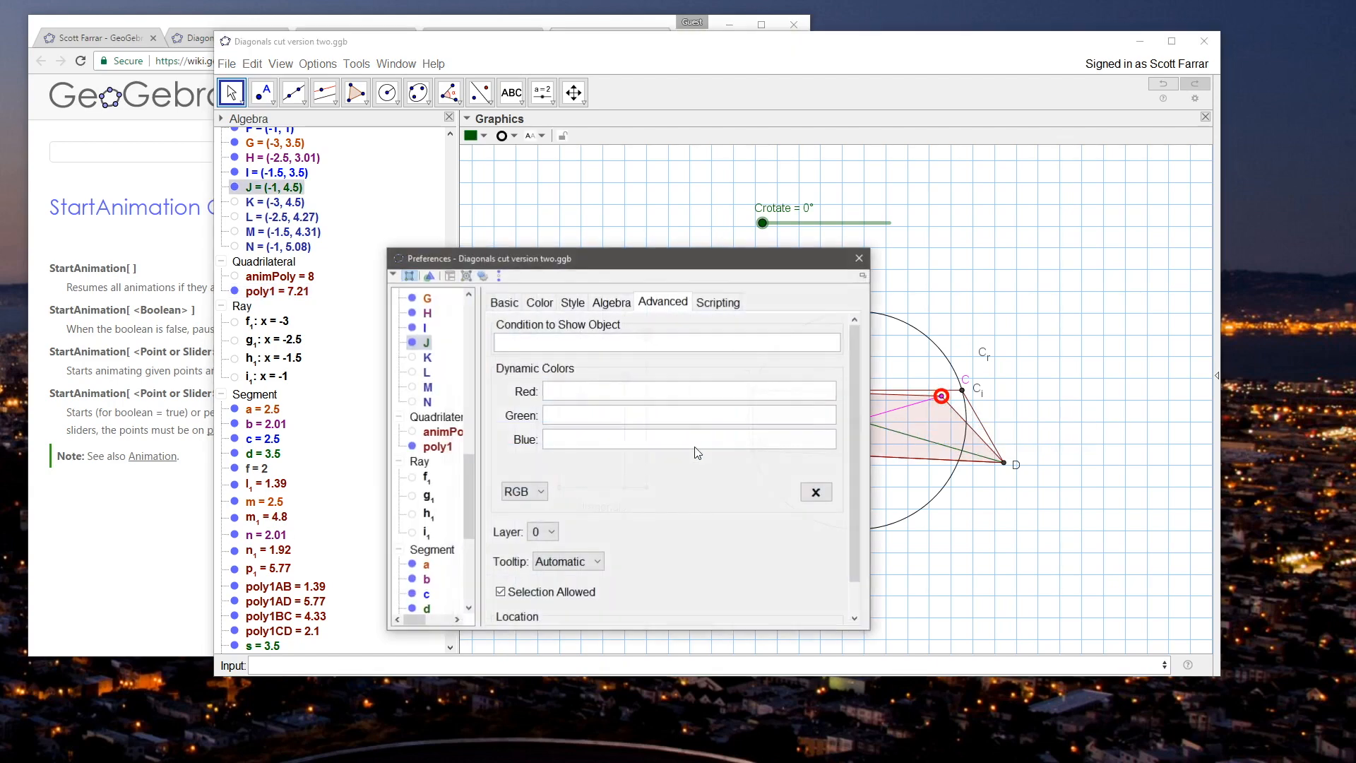
click(623, 305)
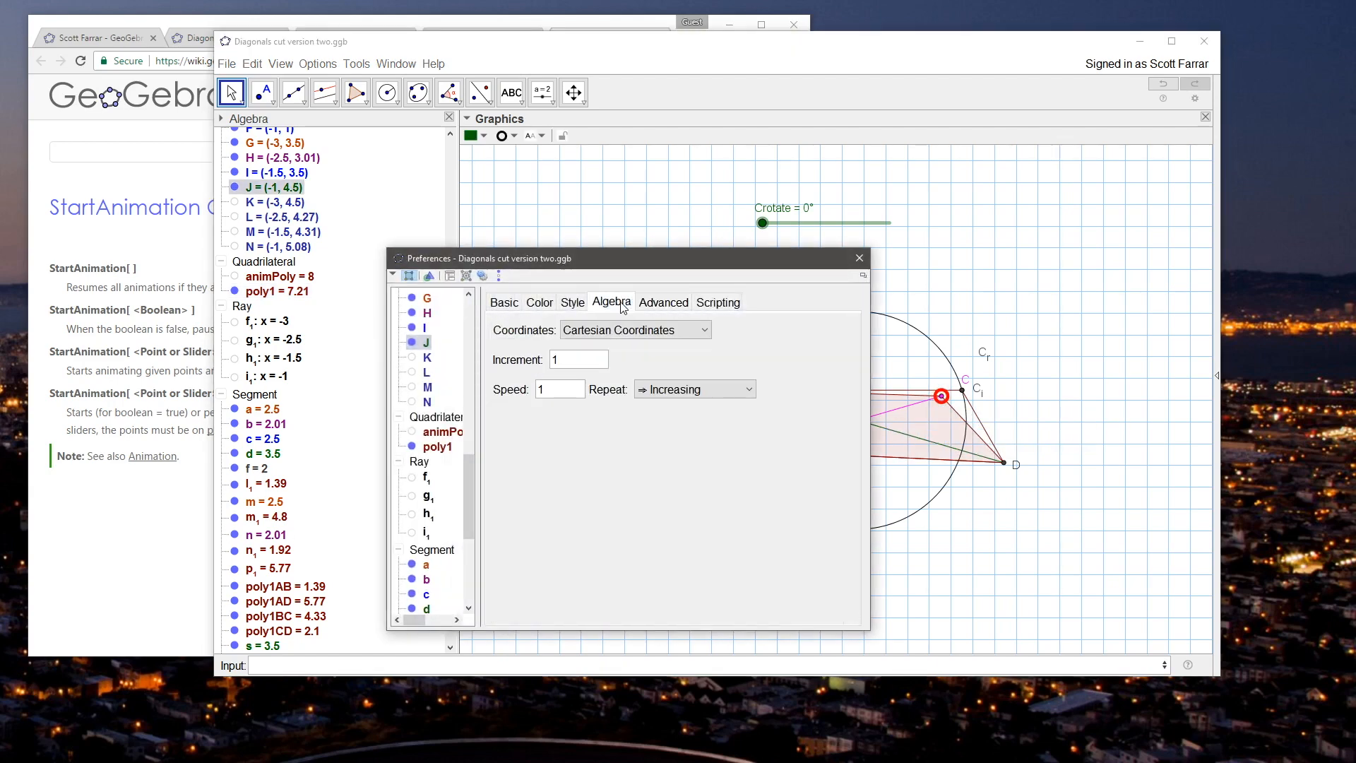
click(857, 257)
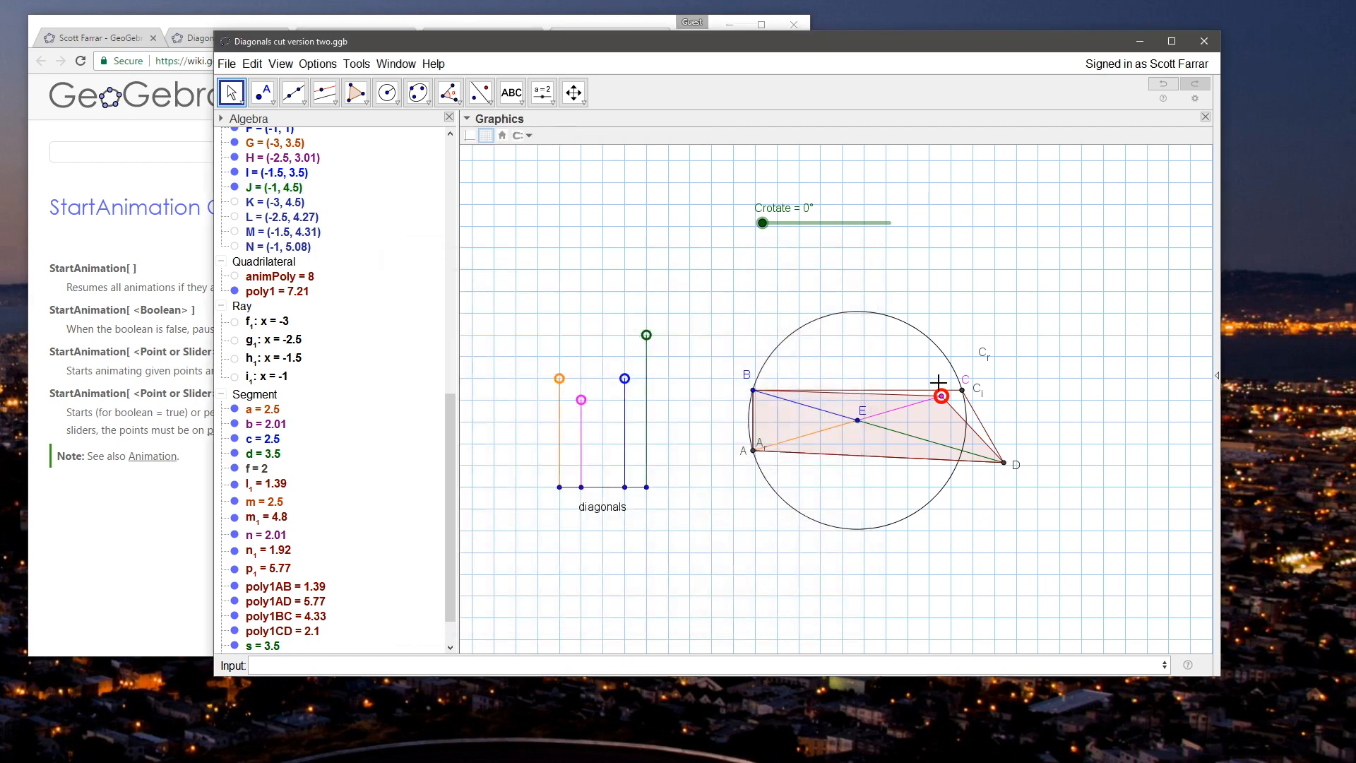
Step: Move point C around its circle until Crotate is about 4.92°
click(928, 399)
mouse_move(932, 397)
mouse_down()
mouse_move(894, 366)
mouse_move(925, 404)
mouse_up()
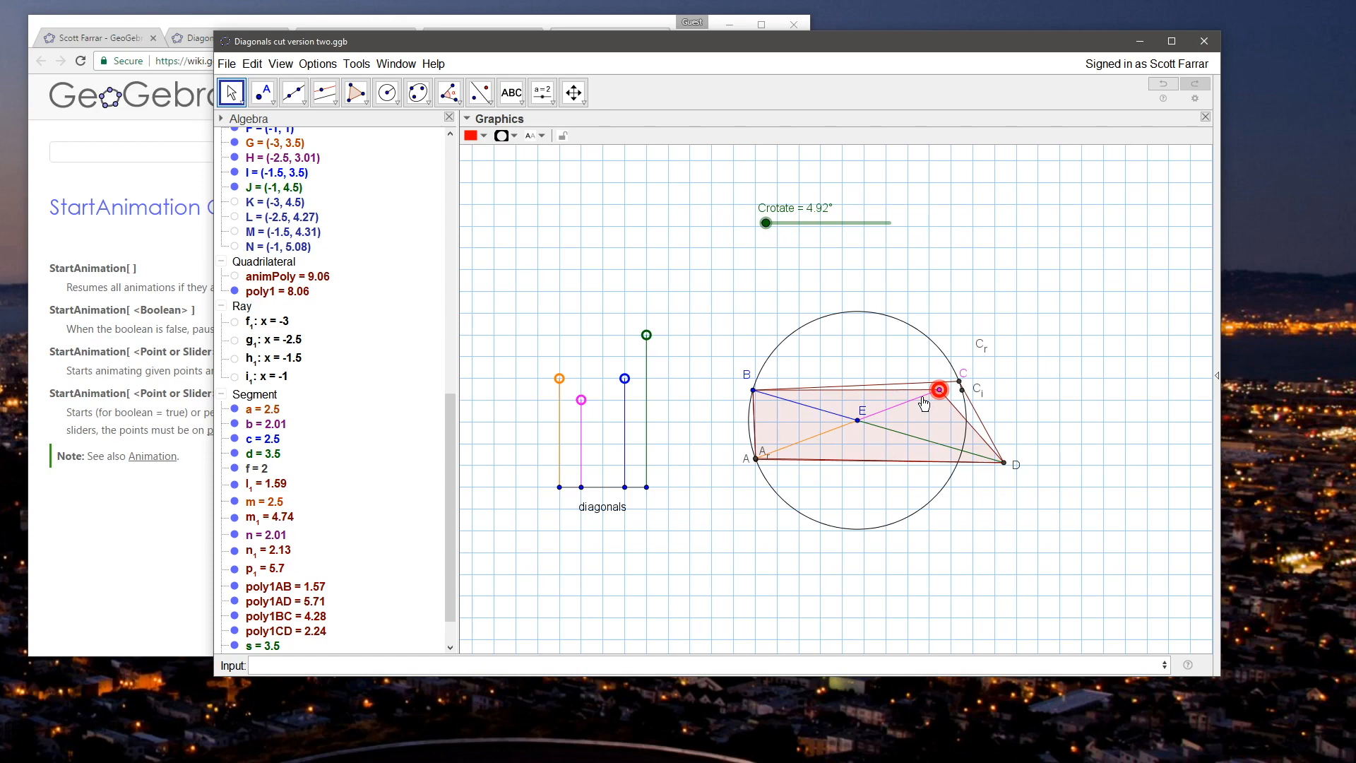
key(Escape)
Step: Save a copy of the file as "Diagonals cut version two with animating startpoints.ggb" in the ContinuumMath folder
click(226, 64)
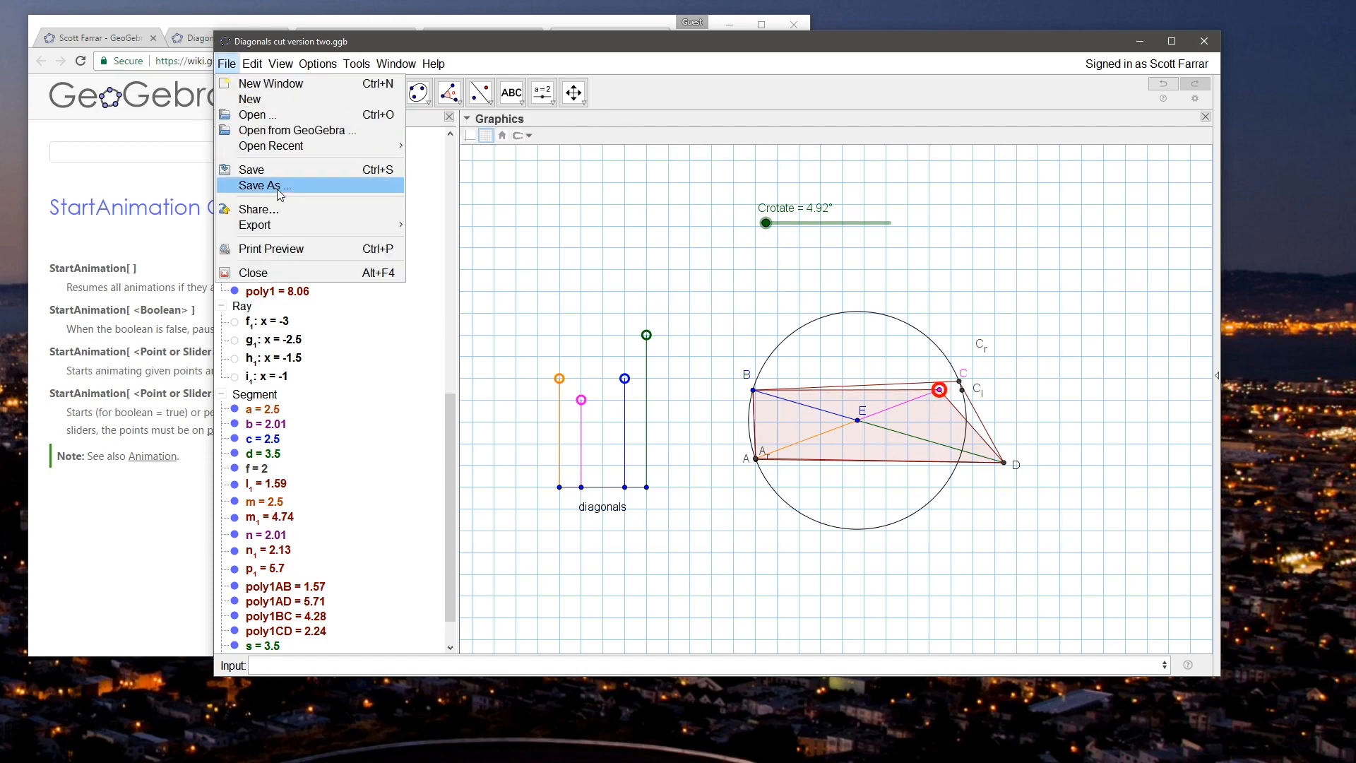
click(279, 185)
click(707, 465)
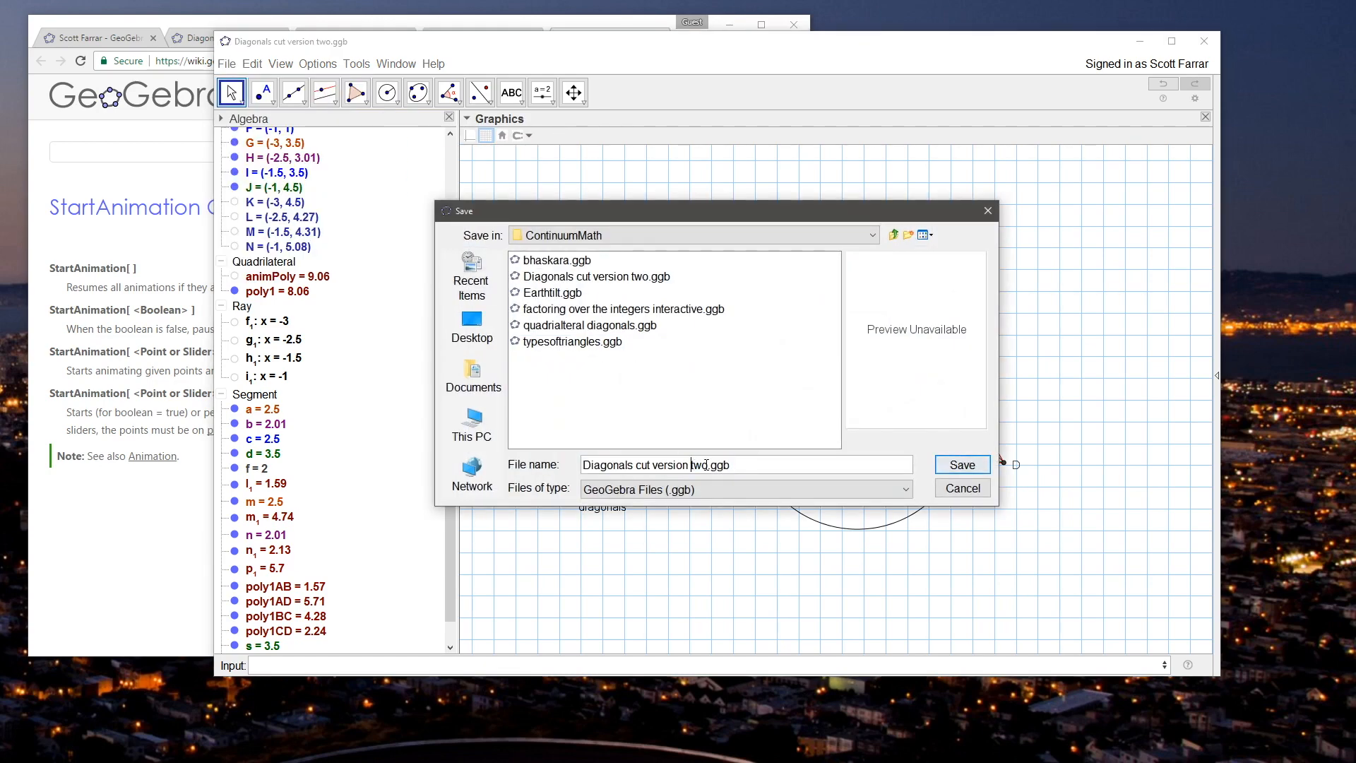
text(with )
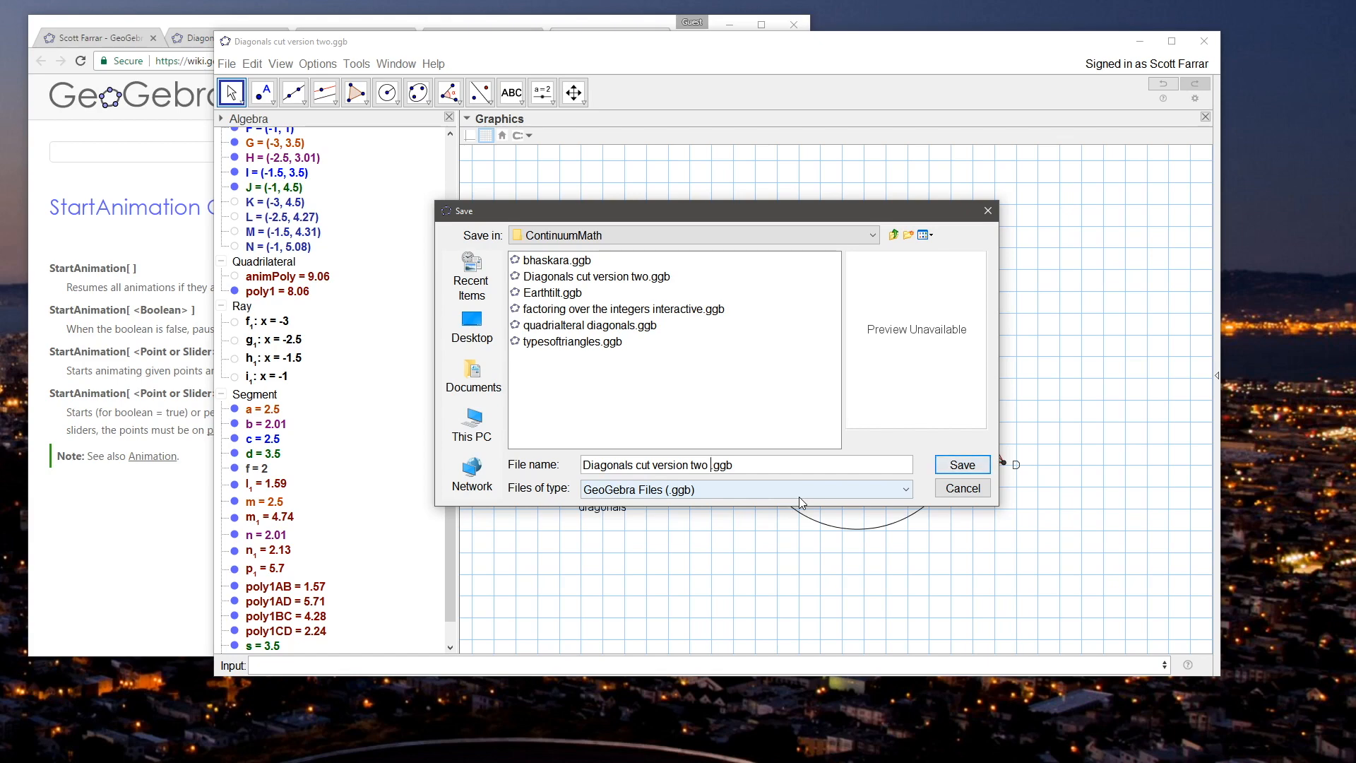
text(animat)
text(ing star)
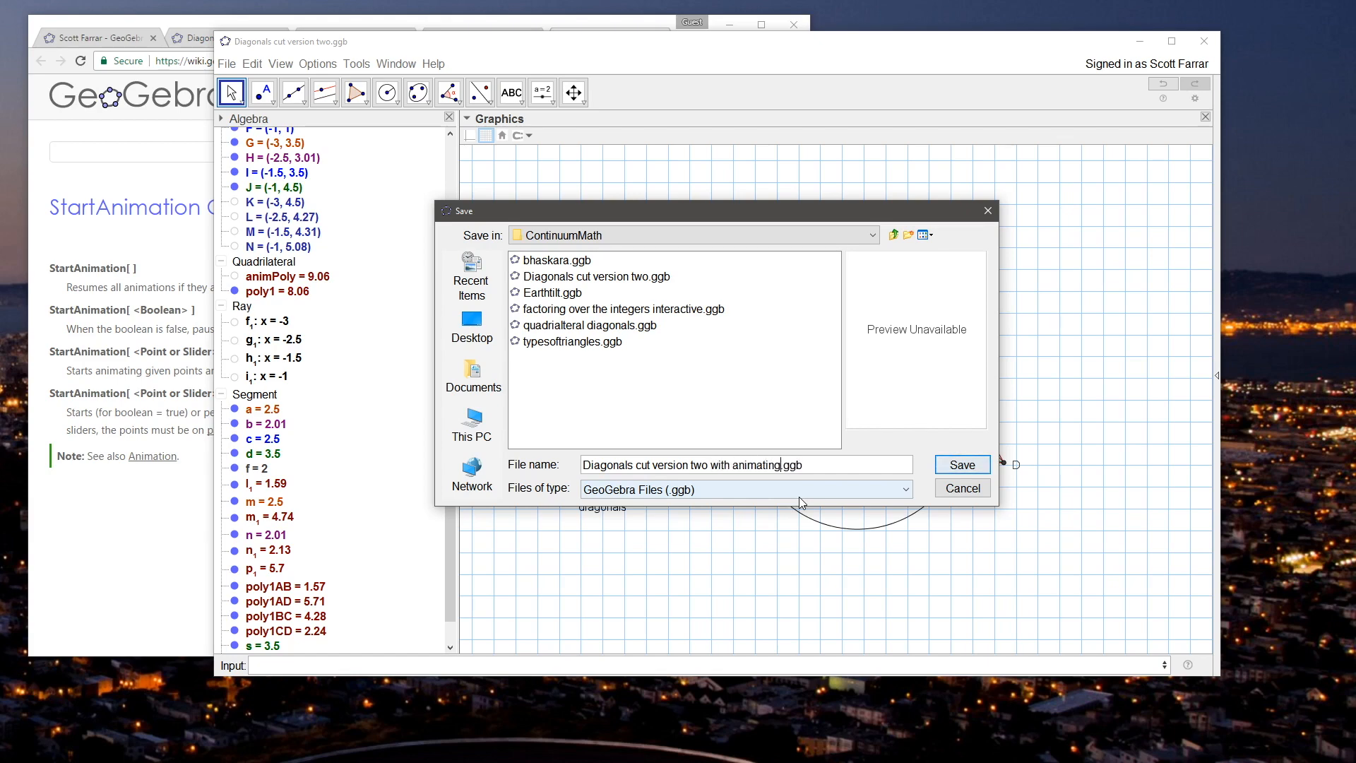
text(tpoints)
key(Return)
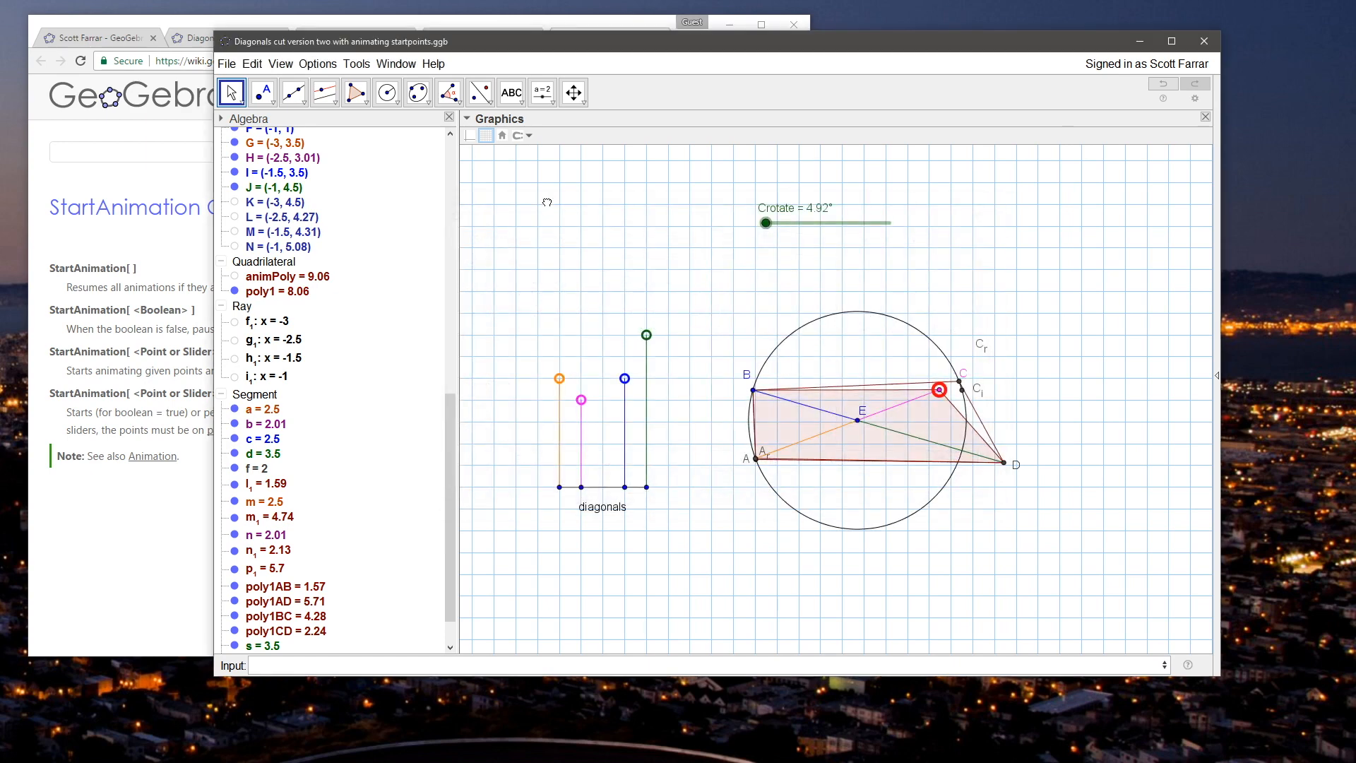
Step: Open Diagonals cut version two.ggb in a second window and bring that window to the front
click(226, 63)
mouse_move(285, 146)
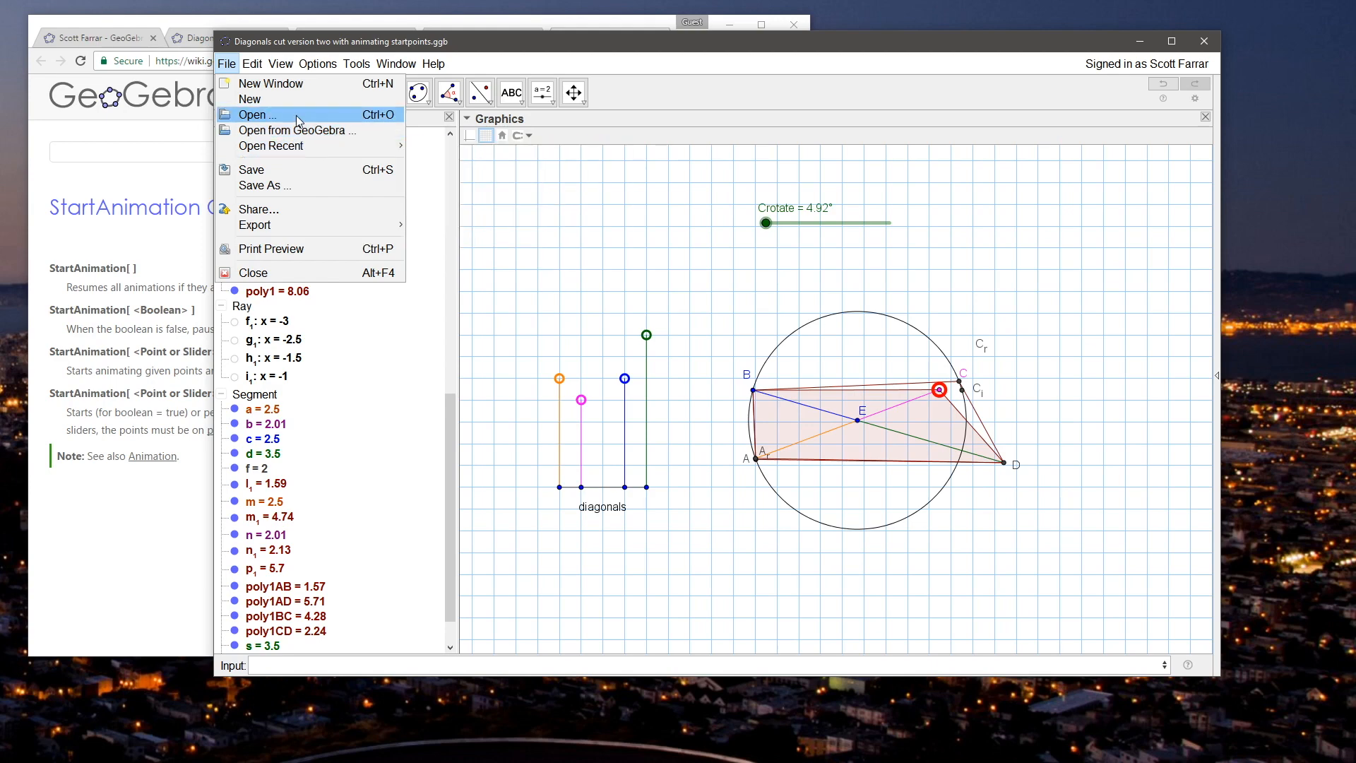
click(529, 49)
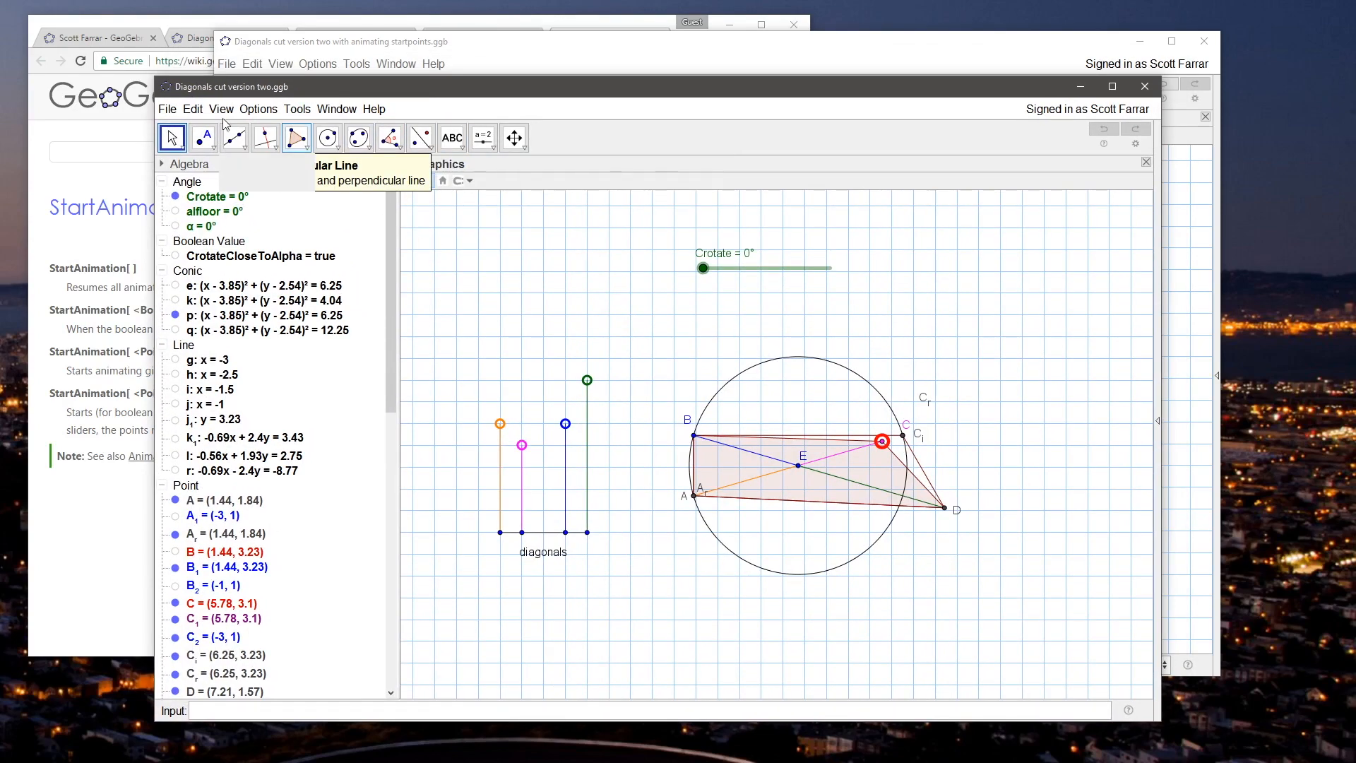
click(481, 44)
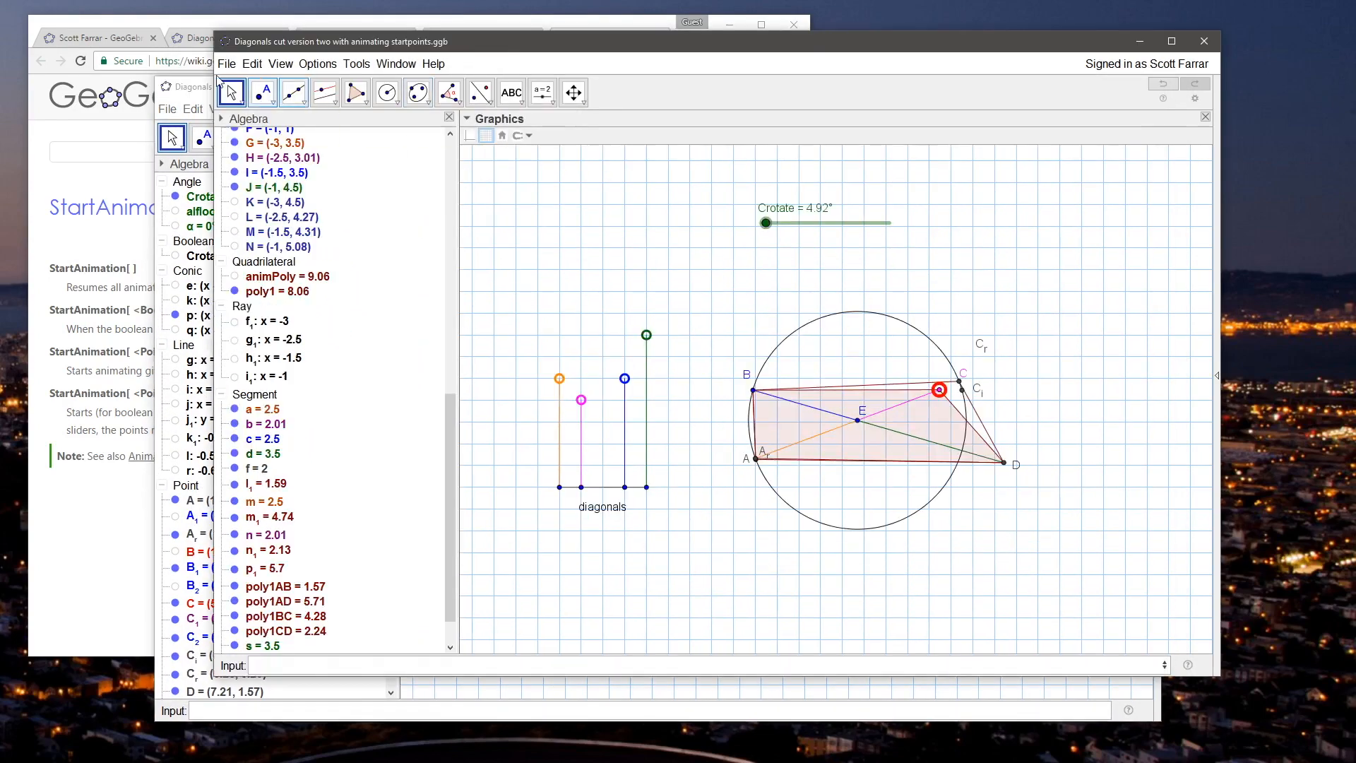
click(192, 81)
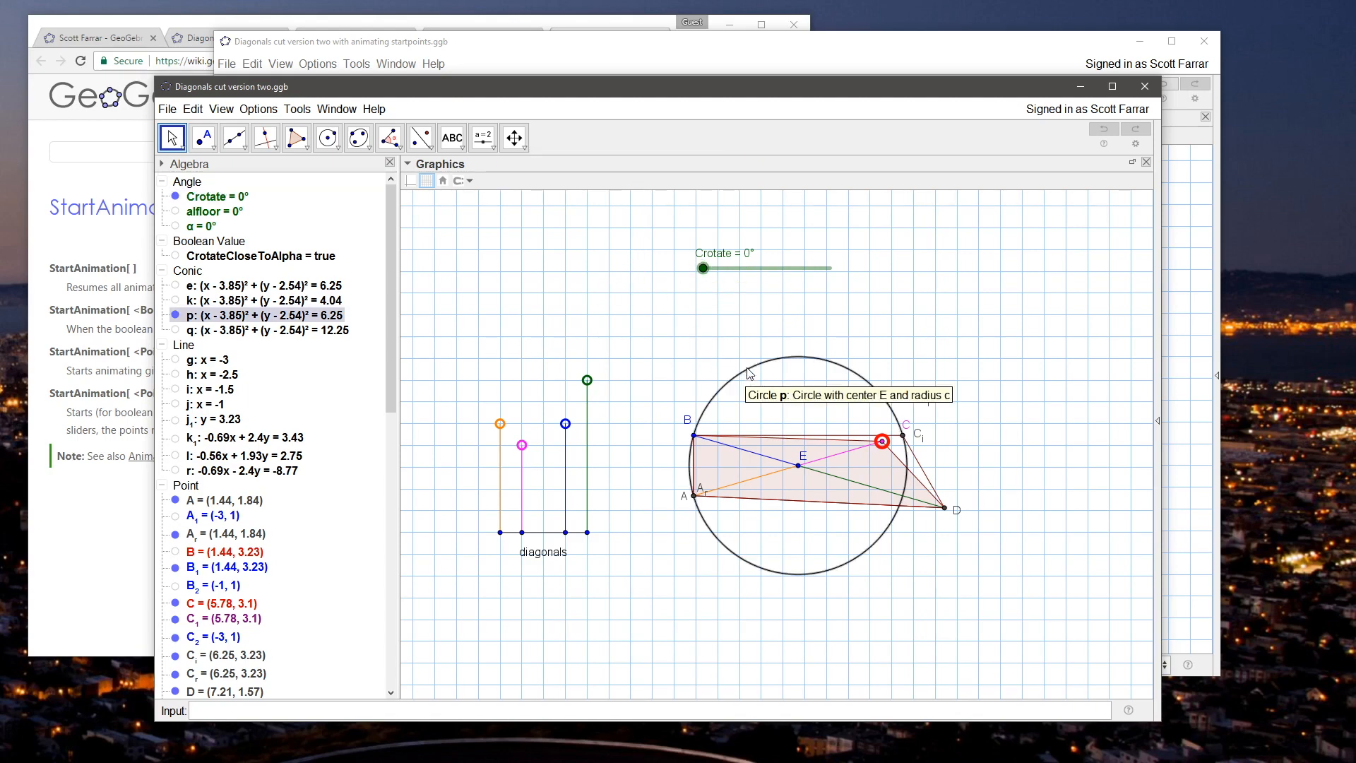
Step: Hide the Crotate slider and delete it together with its dependent objects
right_click(731, 268)
click(774, 306)
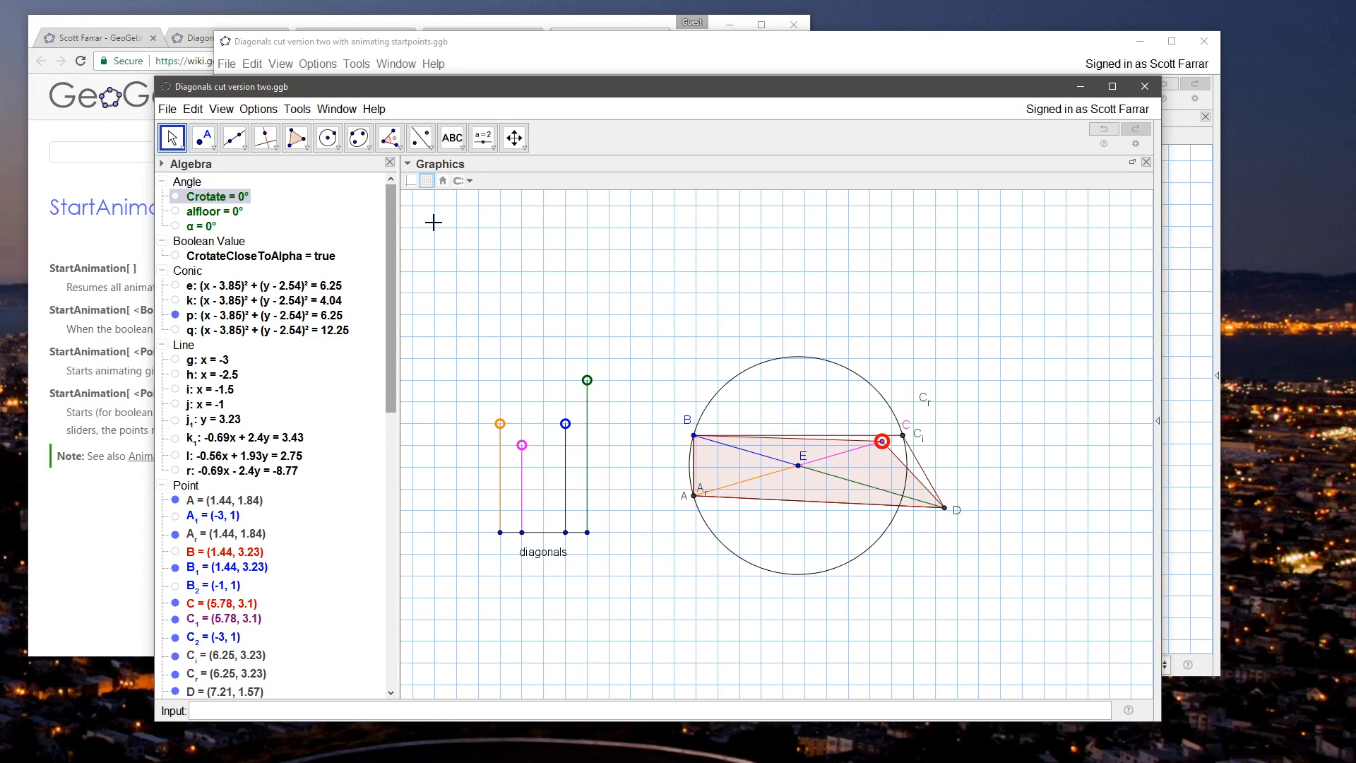
key(Delete)
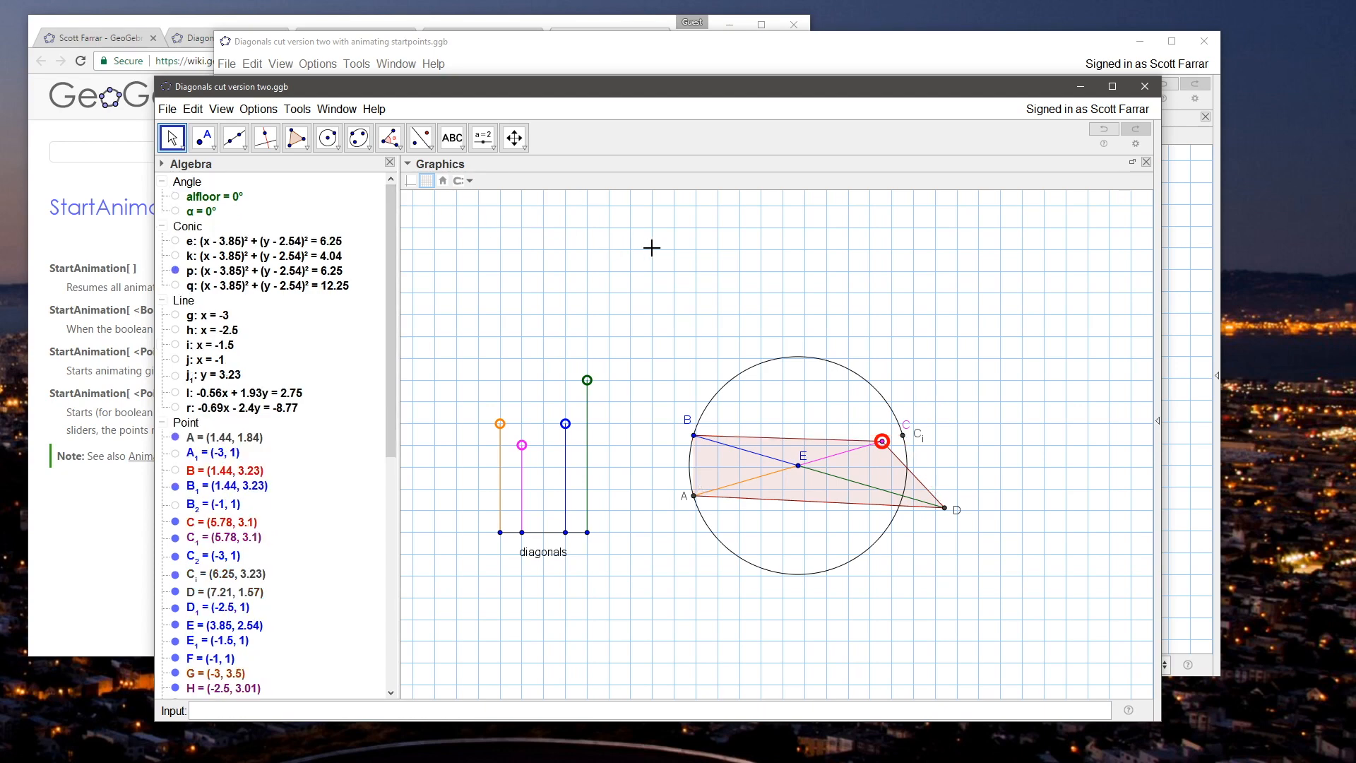
Step: Hide circle p centred at E and select point C_i
click(175, 271)
click(894, 377)
click(903, 436)
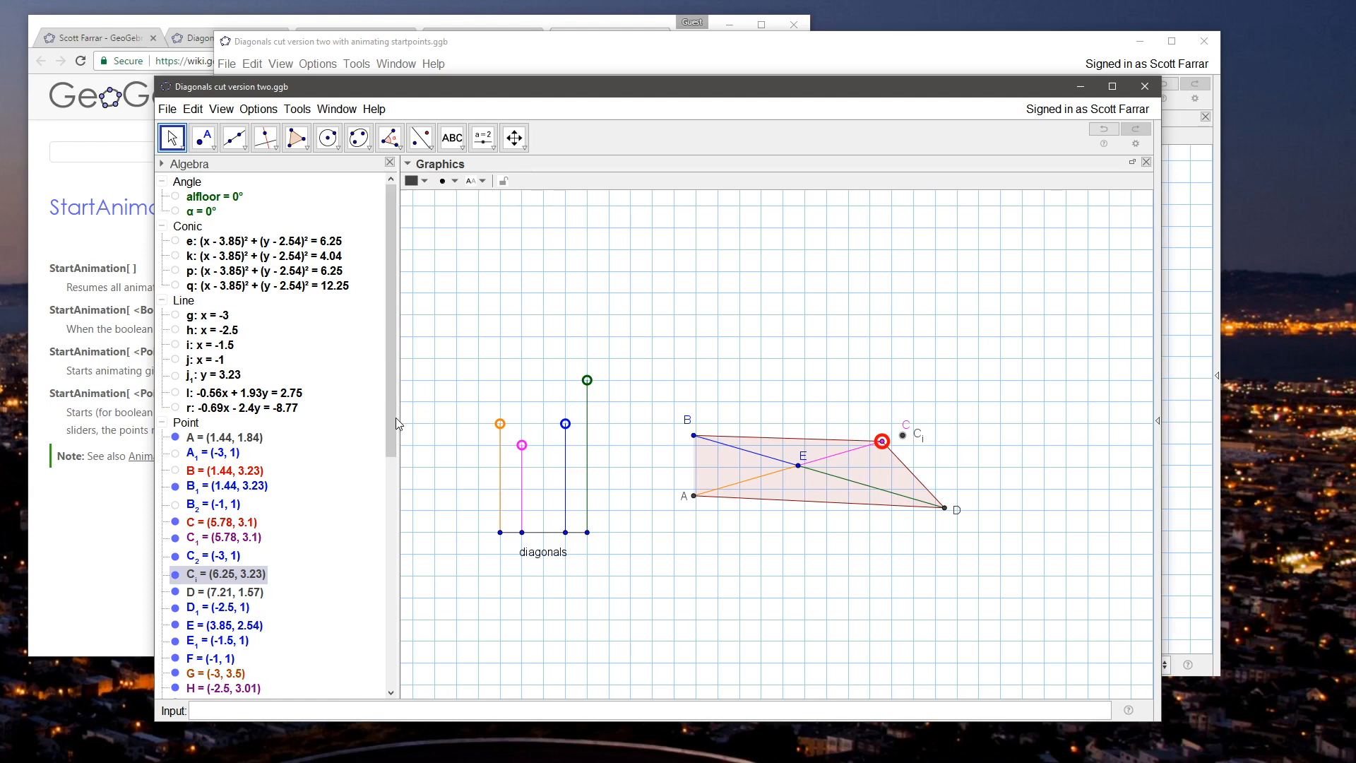
Step: Make the hidden polygon side poly1AB visible alongside poly1AD, poly1BC and poly1CD
scroll(396, 424, down, 8)
click(209, 432)
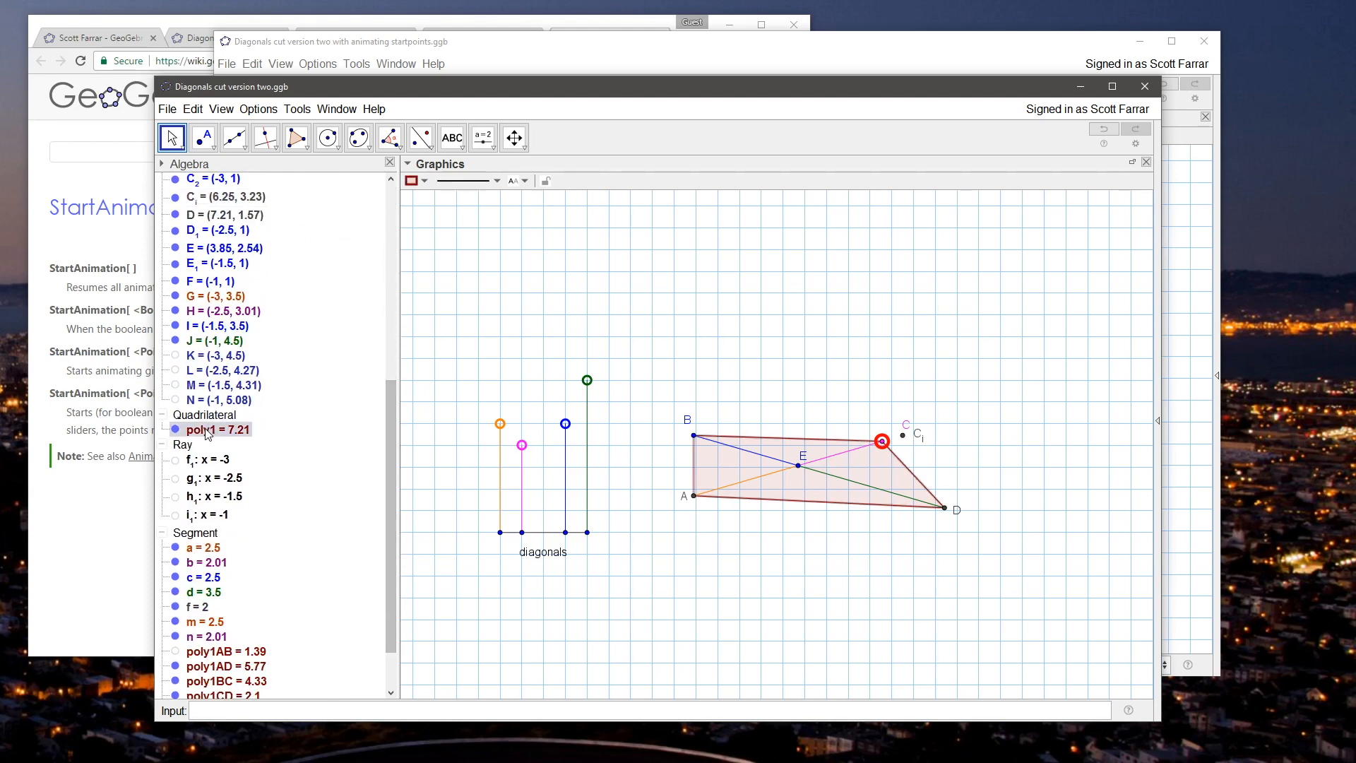
scroll(212, 537, down, 2)
click(225, 586)
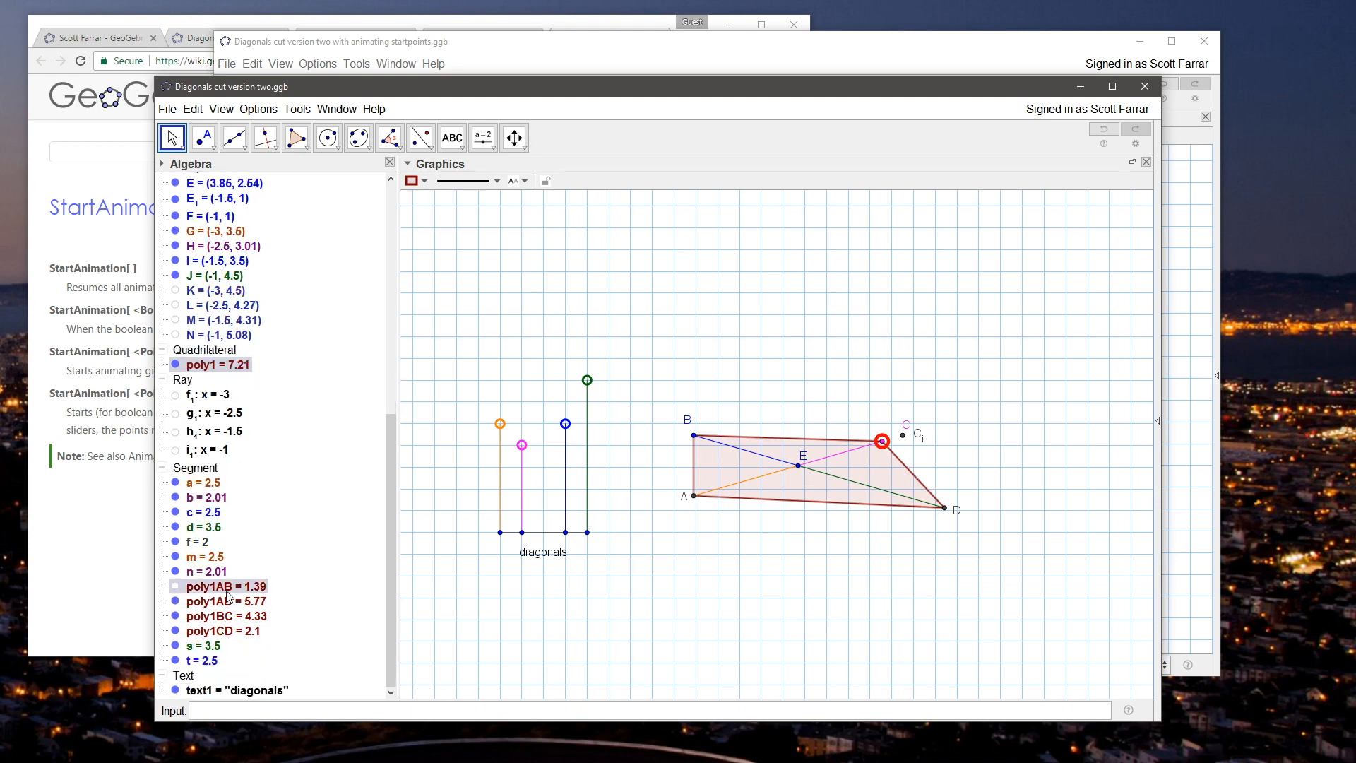
shift+click(231, 632)
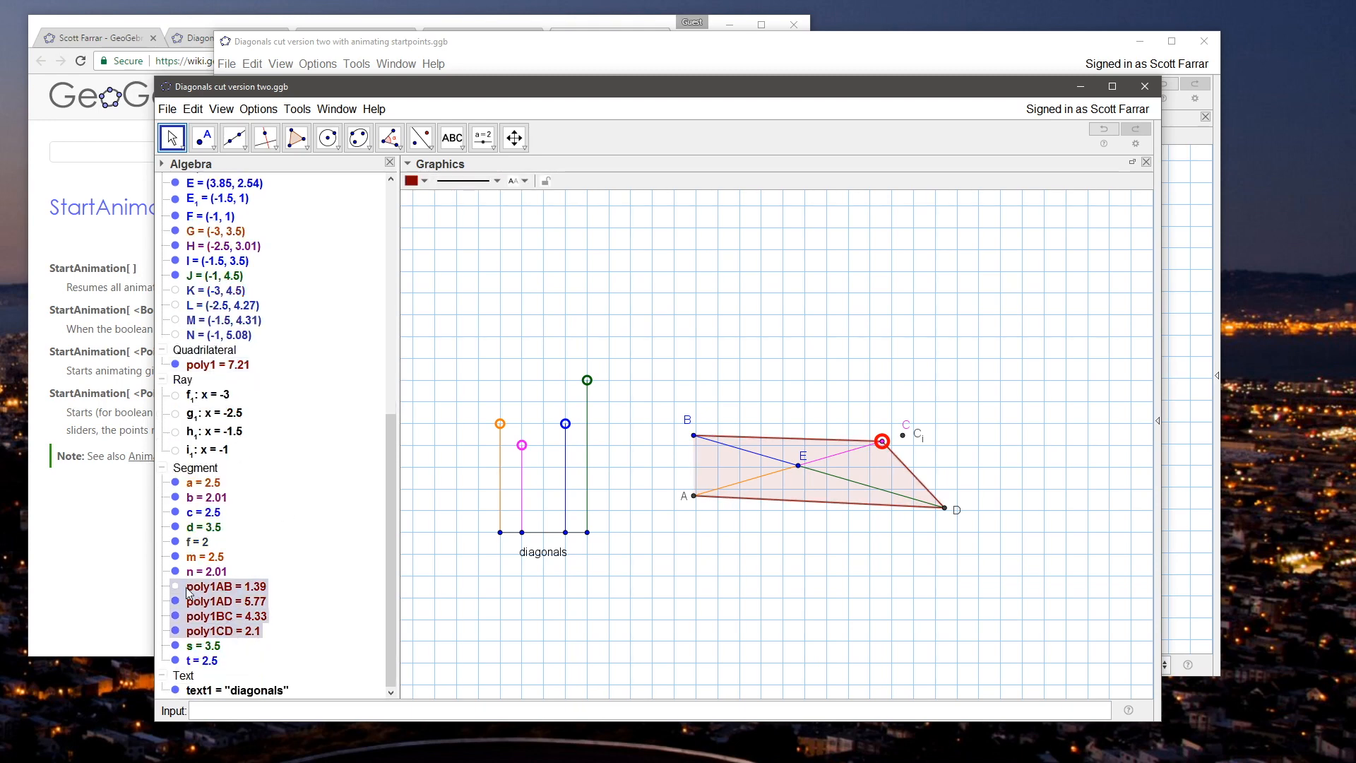
key(Escape)
click(212, 588)
shift+click(227, 632)
click(244, 632)
scroll(380, 606, up, 15)
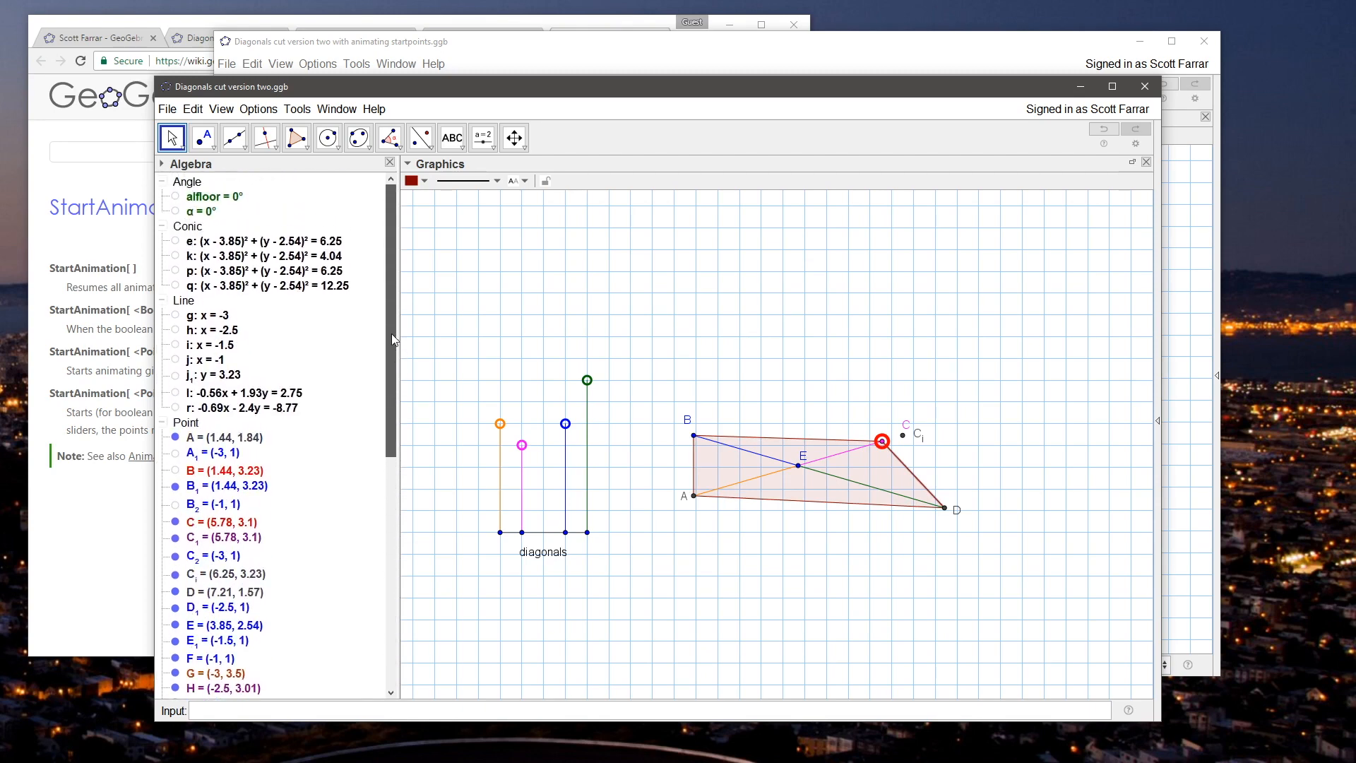
Step: Hide point C_i and test the construction by moving C to about (5.63, 3.46)
right_click(902, 435)
click(956, 486)
click(881, 442)
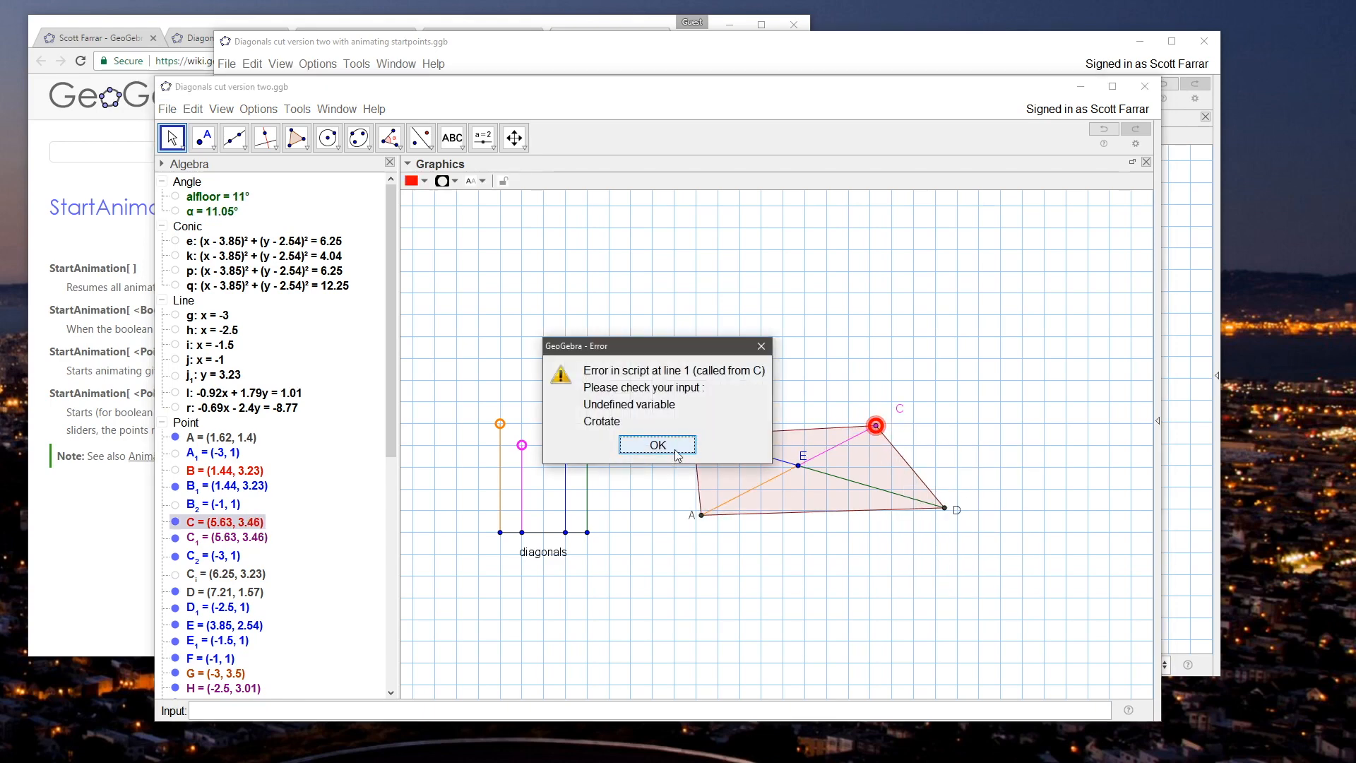
click(676, 454)
Step: Remove the SetValue[Crotate,α] command from point C's On Update script
right_click(876, 425)
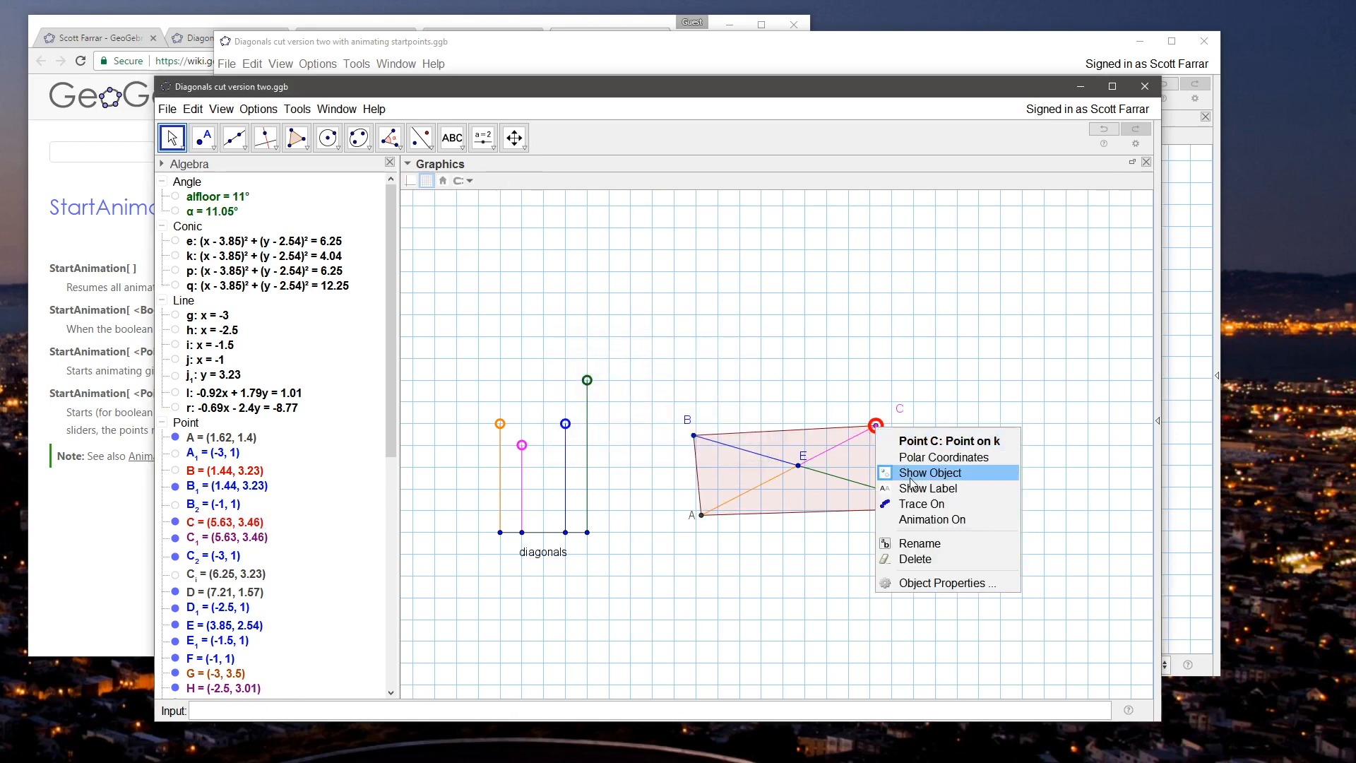
click(928, 584)
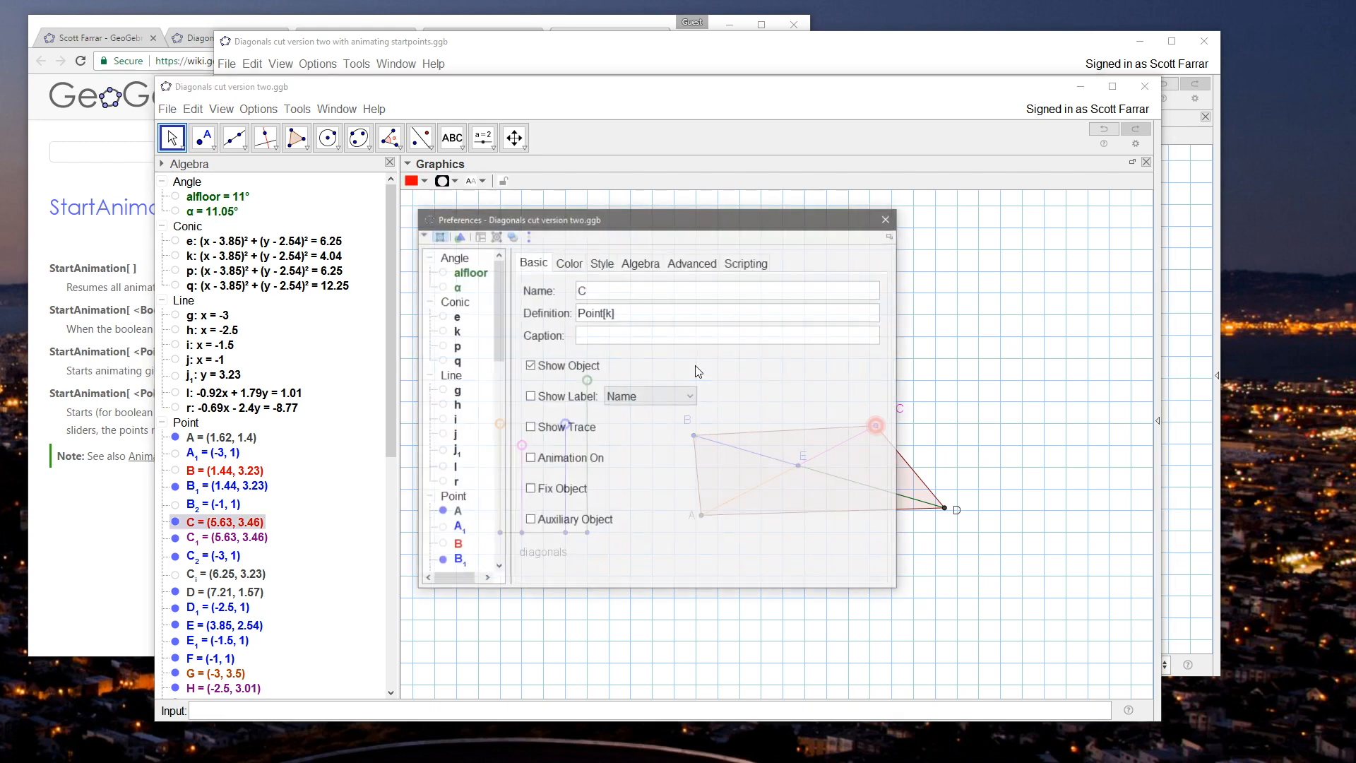
click(691, 263)
click(747, 261)
click(585, 286)
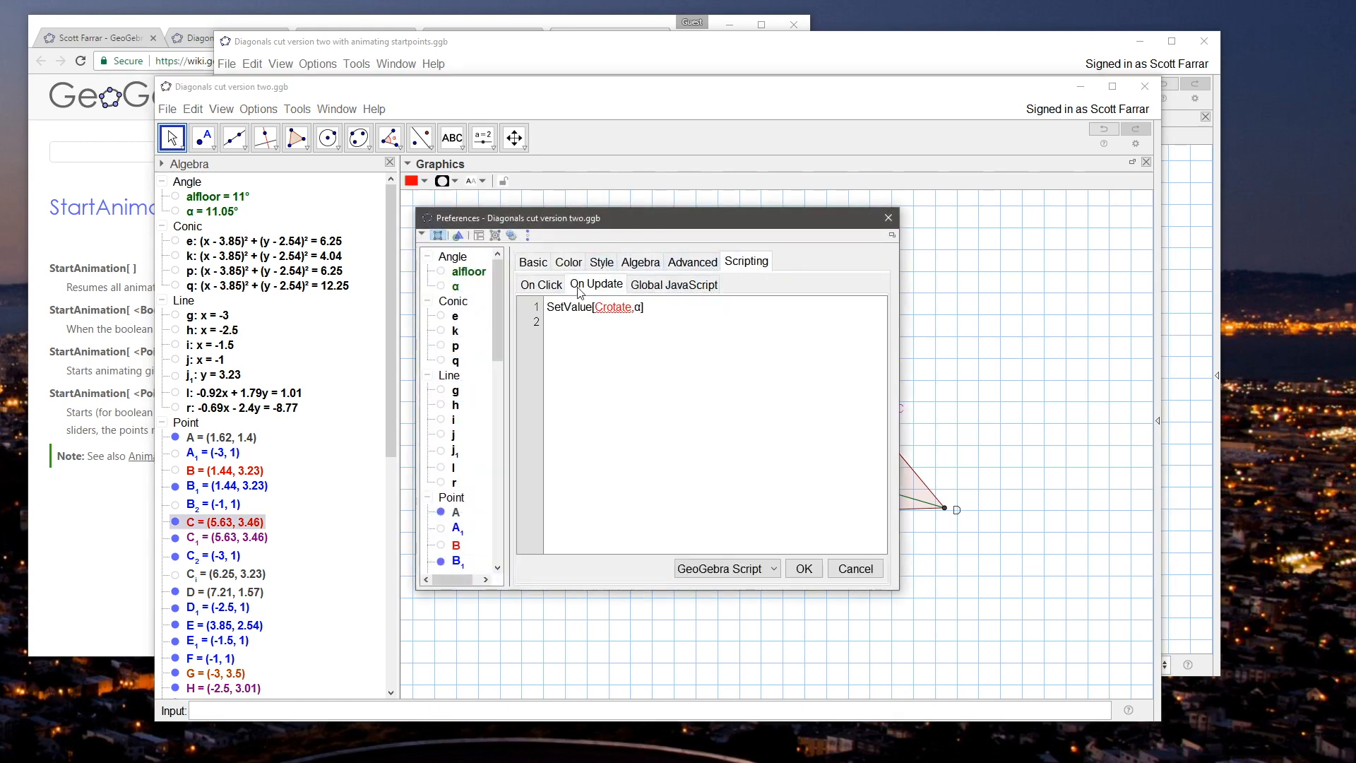
key(ctrl+a)
key(BackSpace)
Step: Check the properties of alfloor and α, and look through the remaining object list
click(469, 271)
click(455, 285)
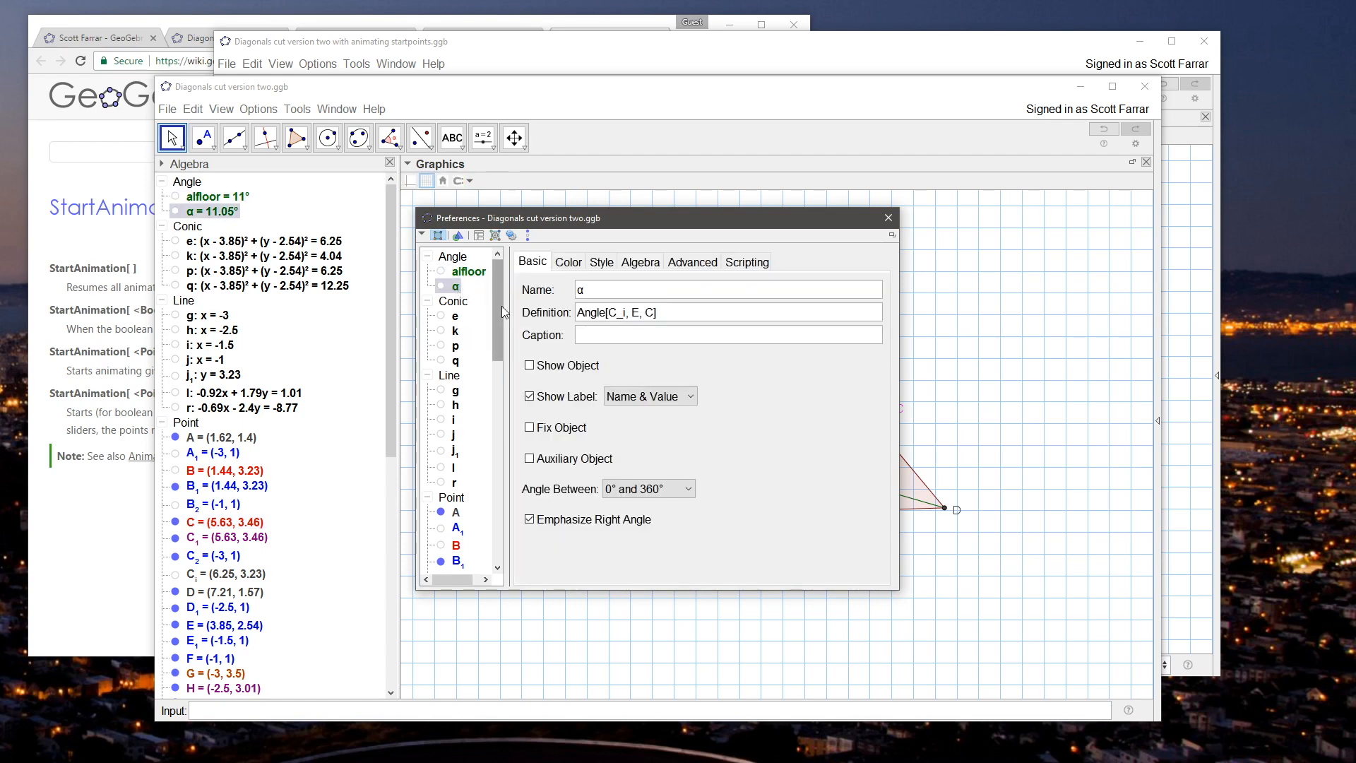
drag(499, 309, 535, 514)
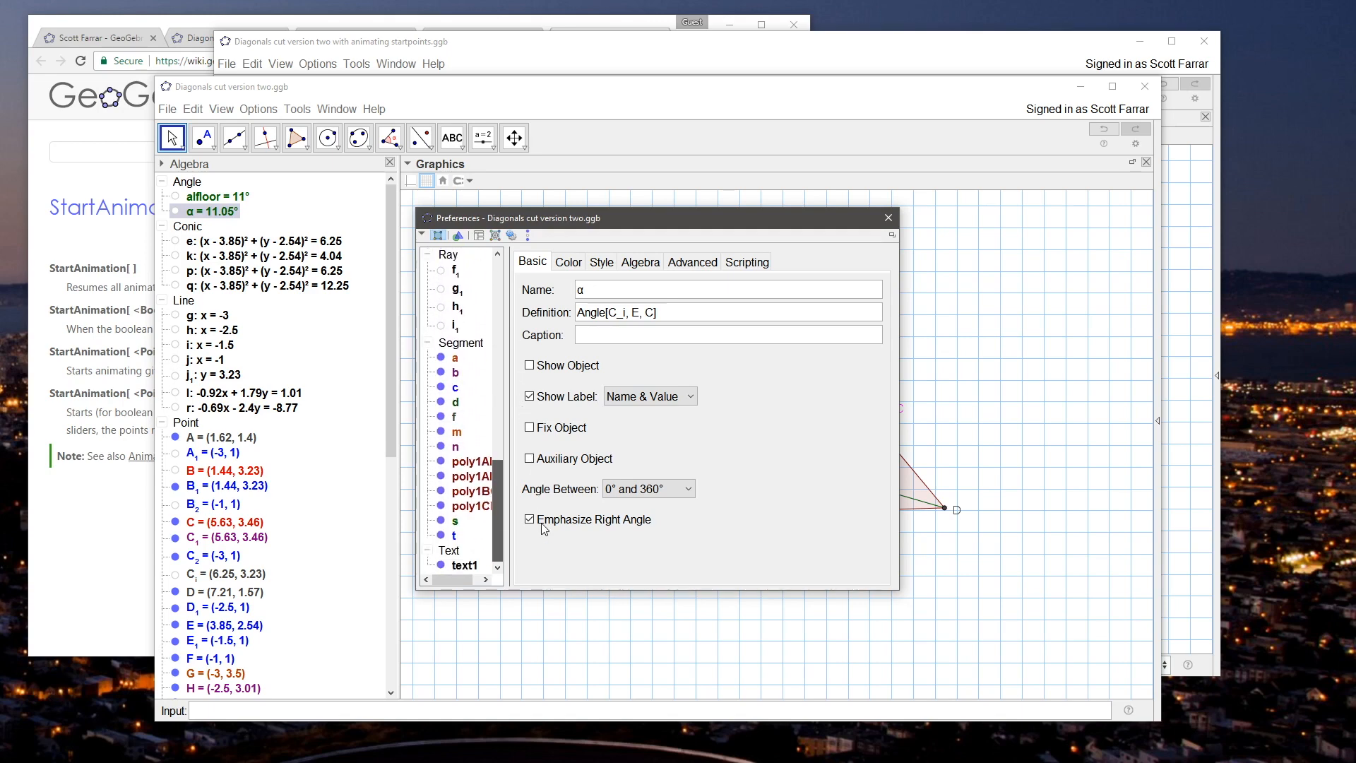
click(887, 218)
Step: Clear the On Update script of point J, the upper endpoint of the green segment
right_click(588, 382)
click(634, 538)
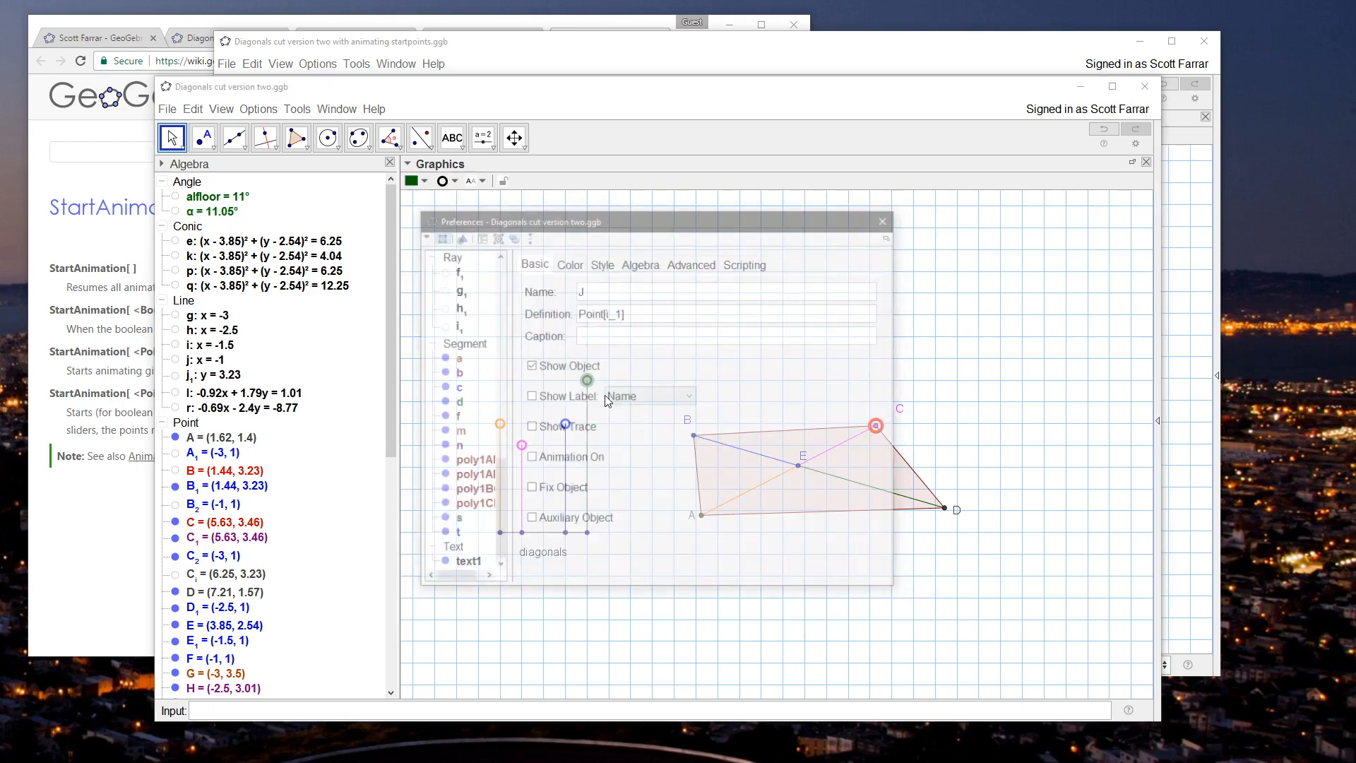
click(729, 263)
key(ctrl+a)
key(BackSpace)
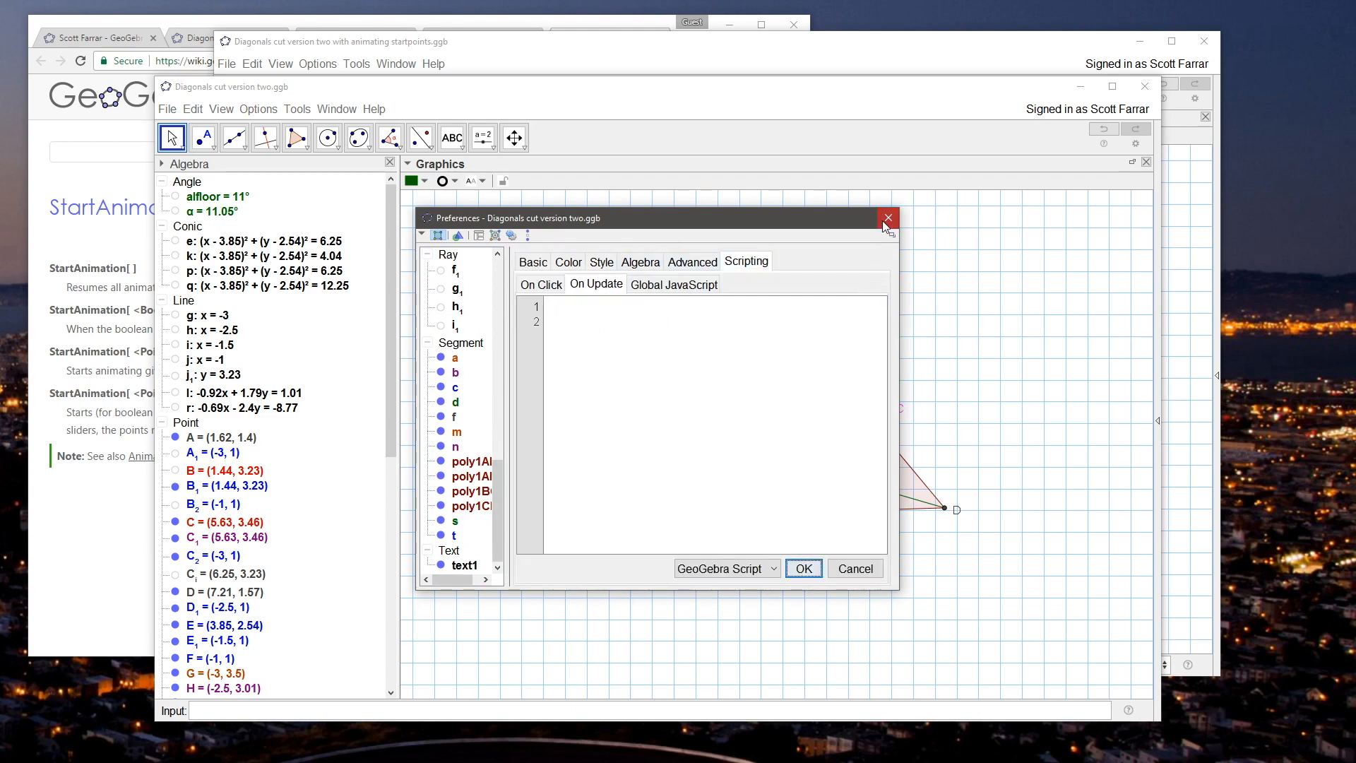
click(887, 219)
Step: Test the construction by raising point J slightly and moving point C to about (5.74, 3.21)
mouse_move(874, 425)
mouse_down()
mouse_move(864, 418)
mouse_move(890, 438)
mouse_up()
mouse_move(593, 382)
mouse_down()
mouse_move(597, 418)
mouse_move(597, 373)
mouse_up()
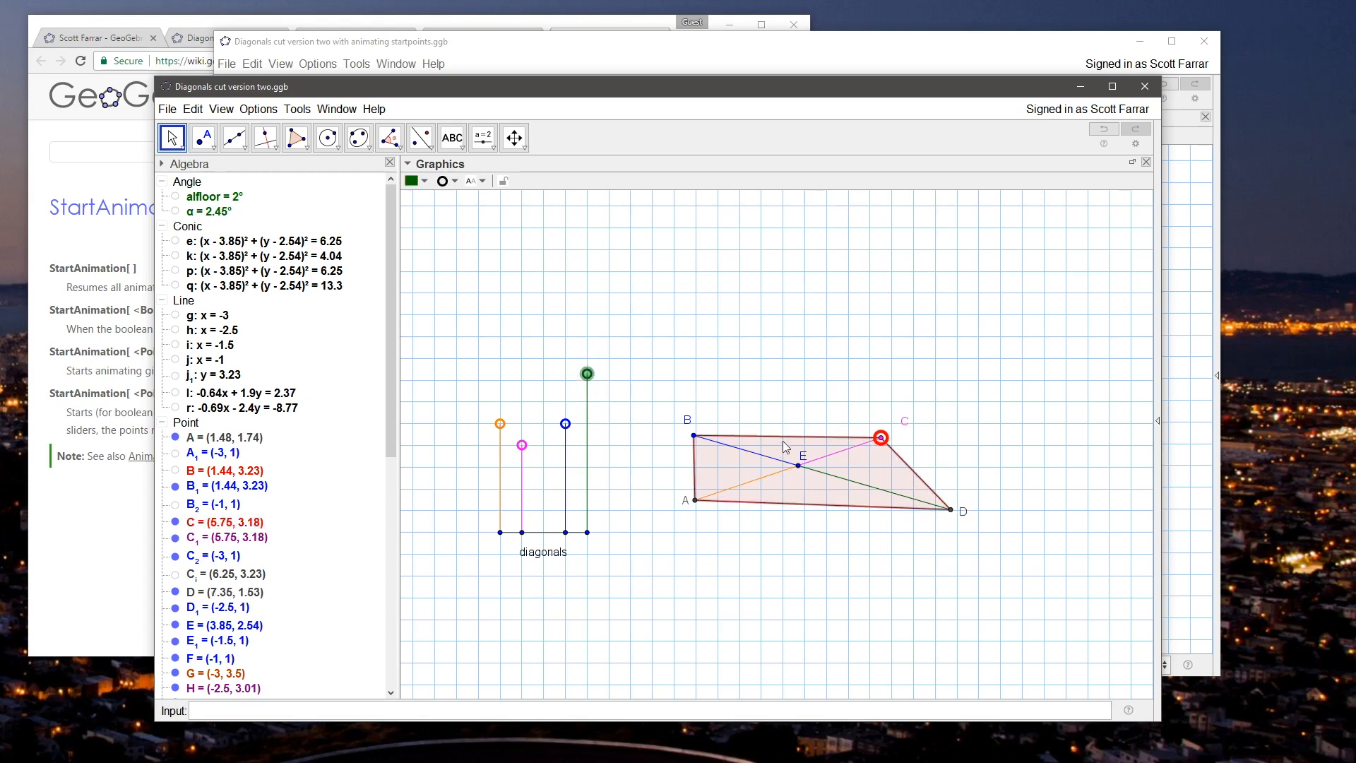
click(838, 356)
drag(877, 442, 877, 442)
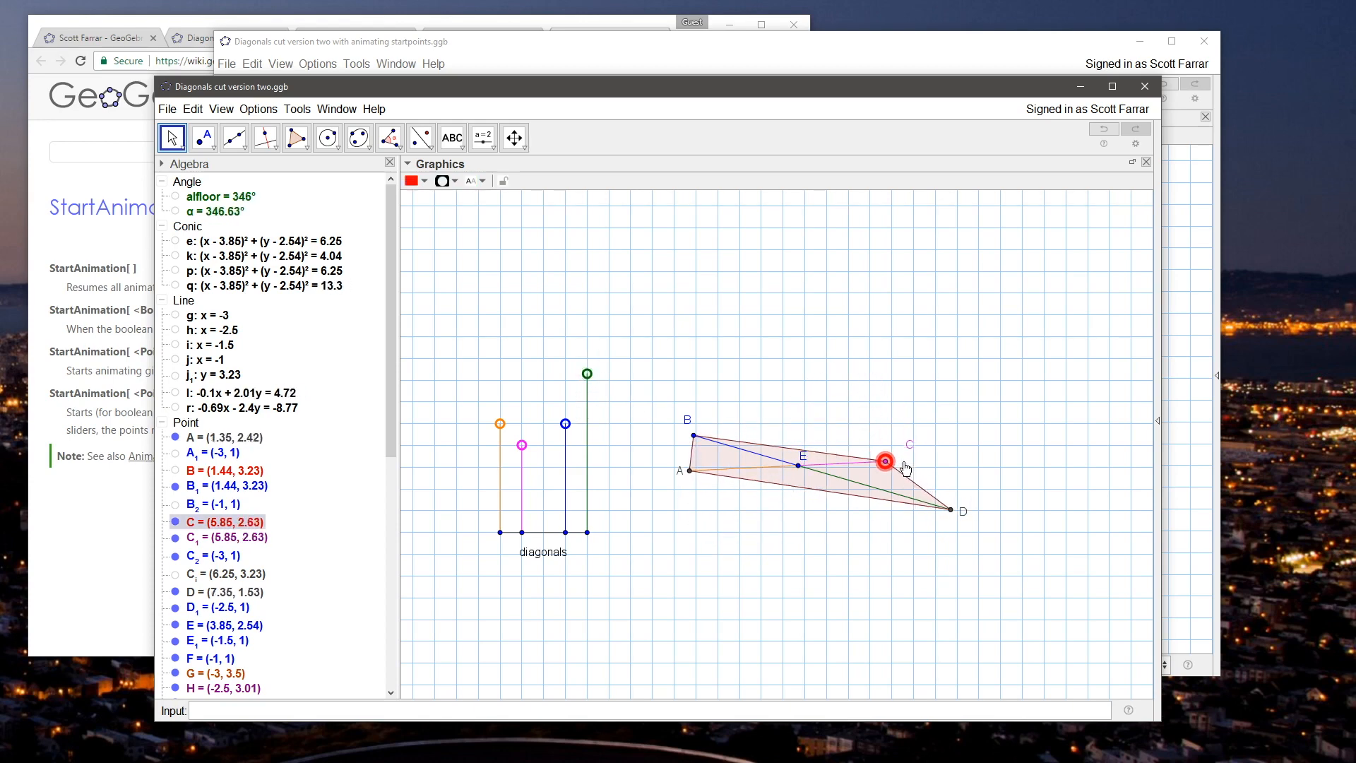
click(788, 383)
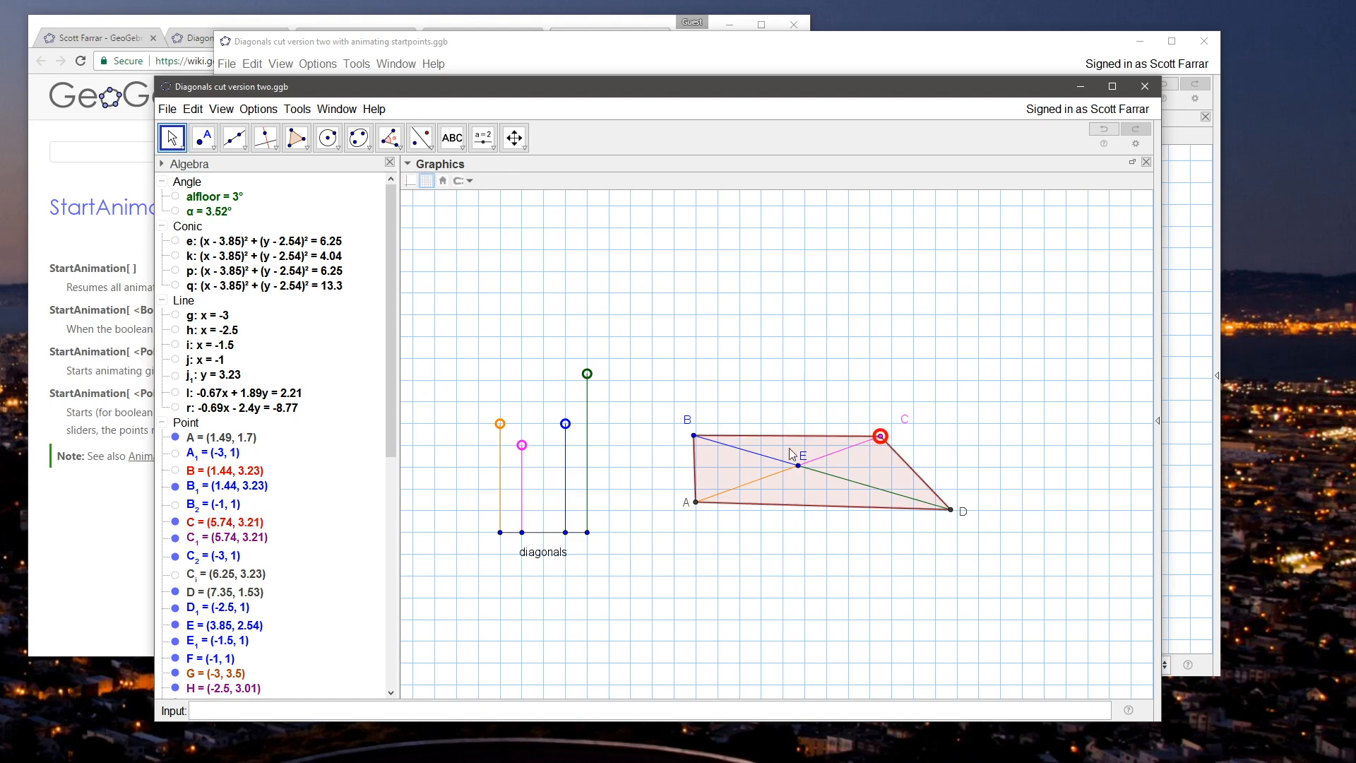
Step: Test the quadrilateral by moving E to about (3.68, 2.57), J down to y = 3 and C to about (4.39, 4.45)
drag(561, 423, 503, 431)
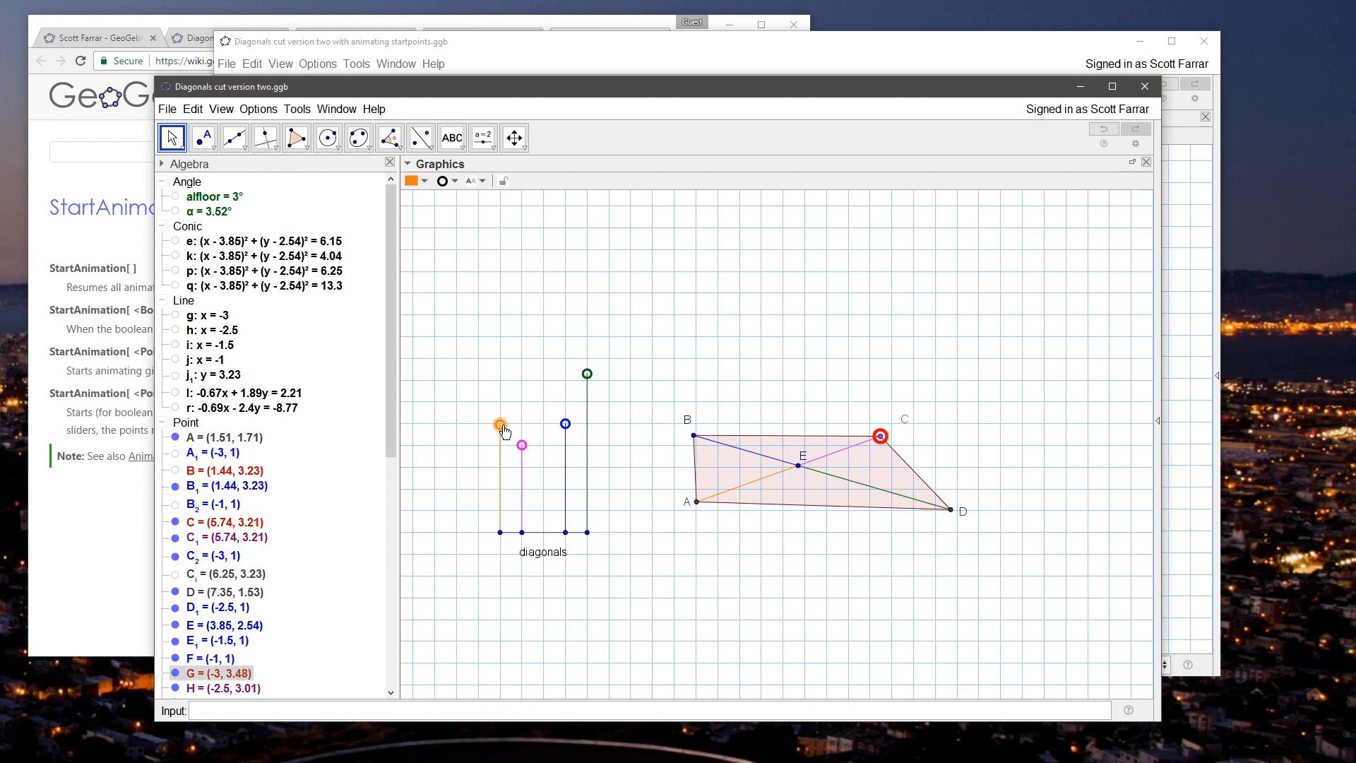
click(566, 425)
click(800, 376)
drag(798, 465, 829, 377)
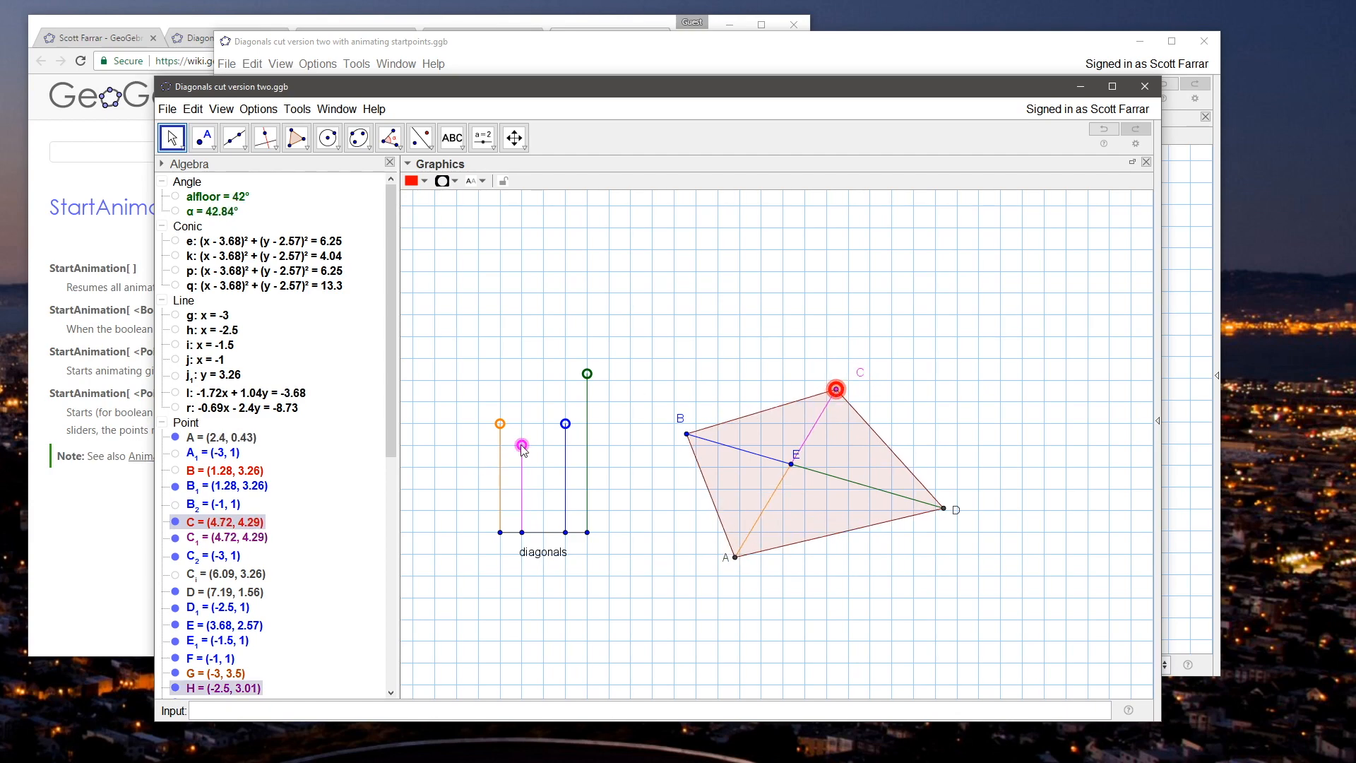
drag(587, 374, 587, 446)
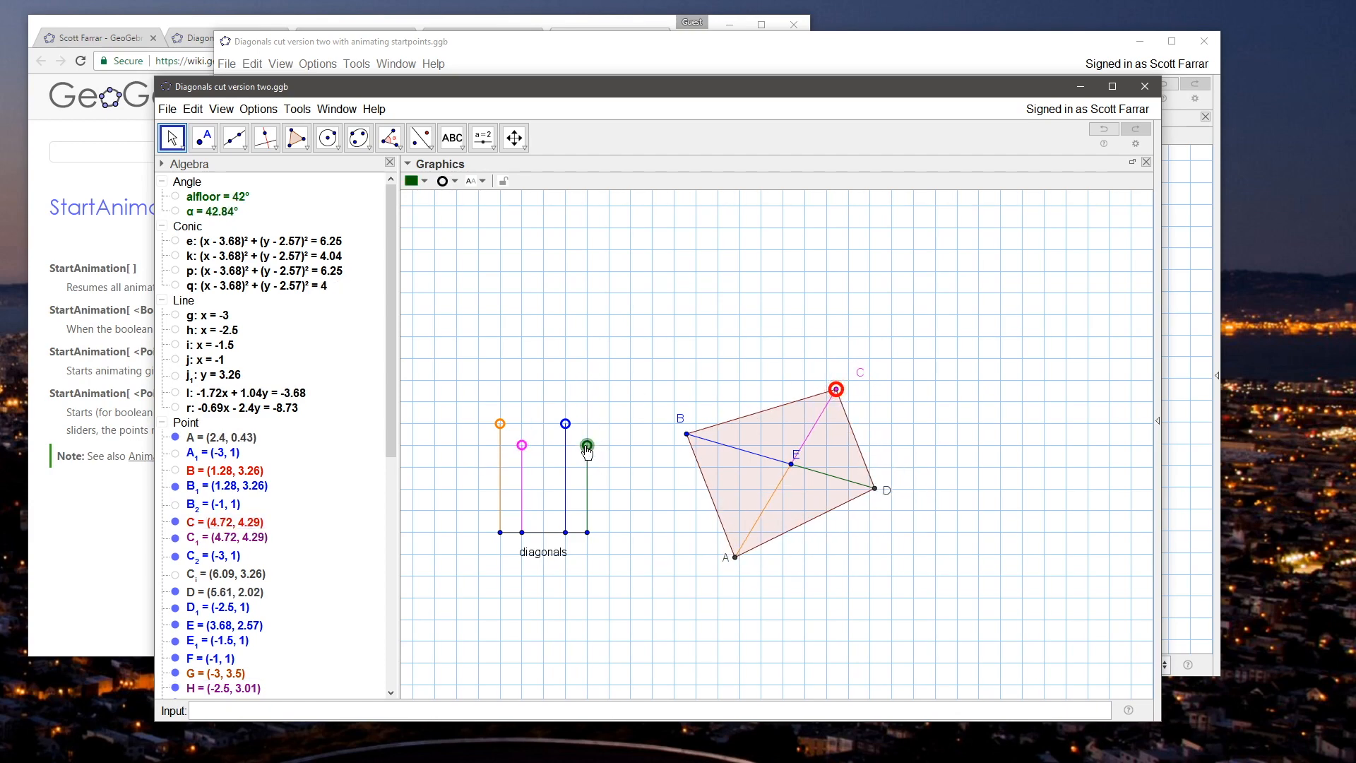
drag(835, 389, 817, 409)
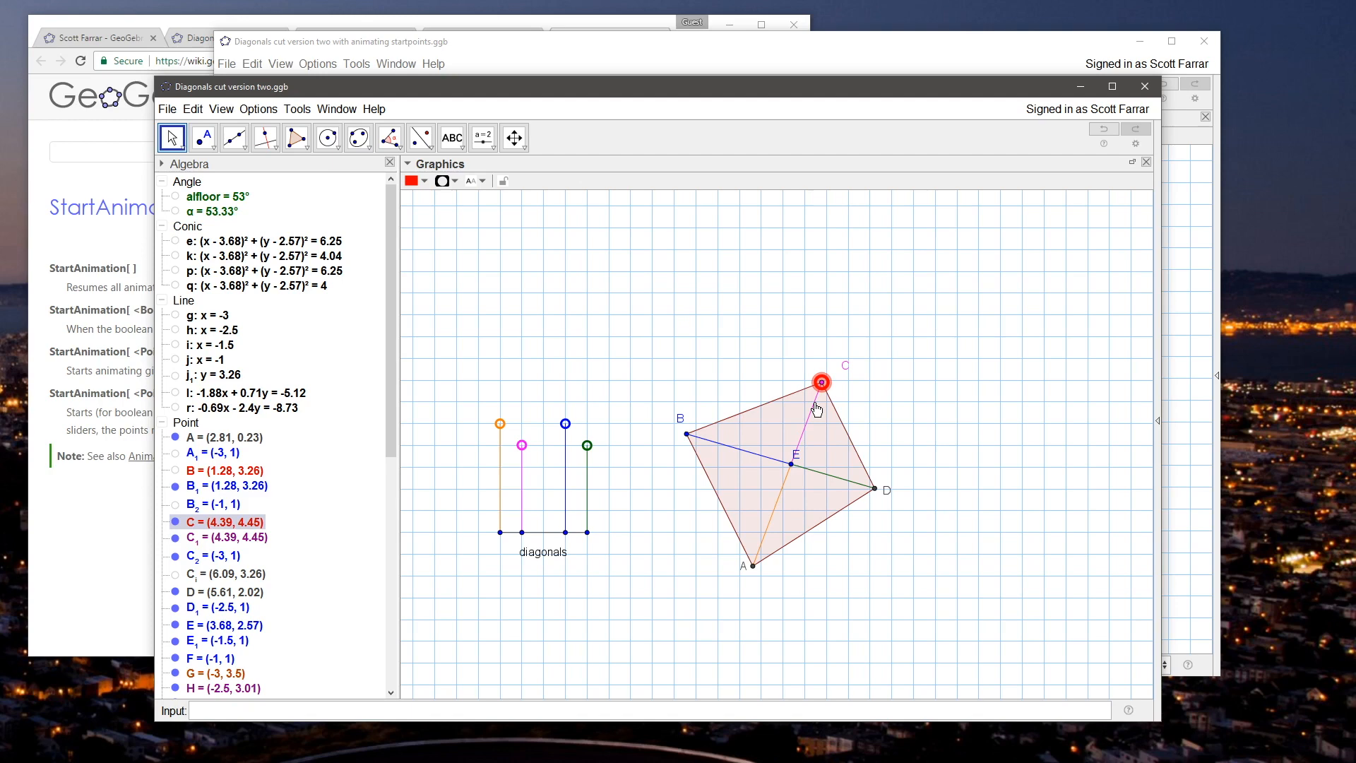
Step: Shorten the magenta and green segments by lowering H and J to y = 2, and save the file
drag(521, 445, 521, 509)
drag(587, 445, 583, 473)
mouse_move(522, 513)
mouse_down()
mouse_move(525, 494)
mouse_move(587, 500)
mouse_move(526, 491)
mouse_up()
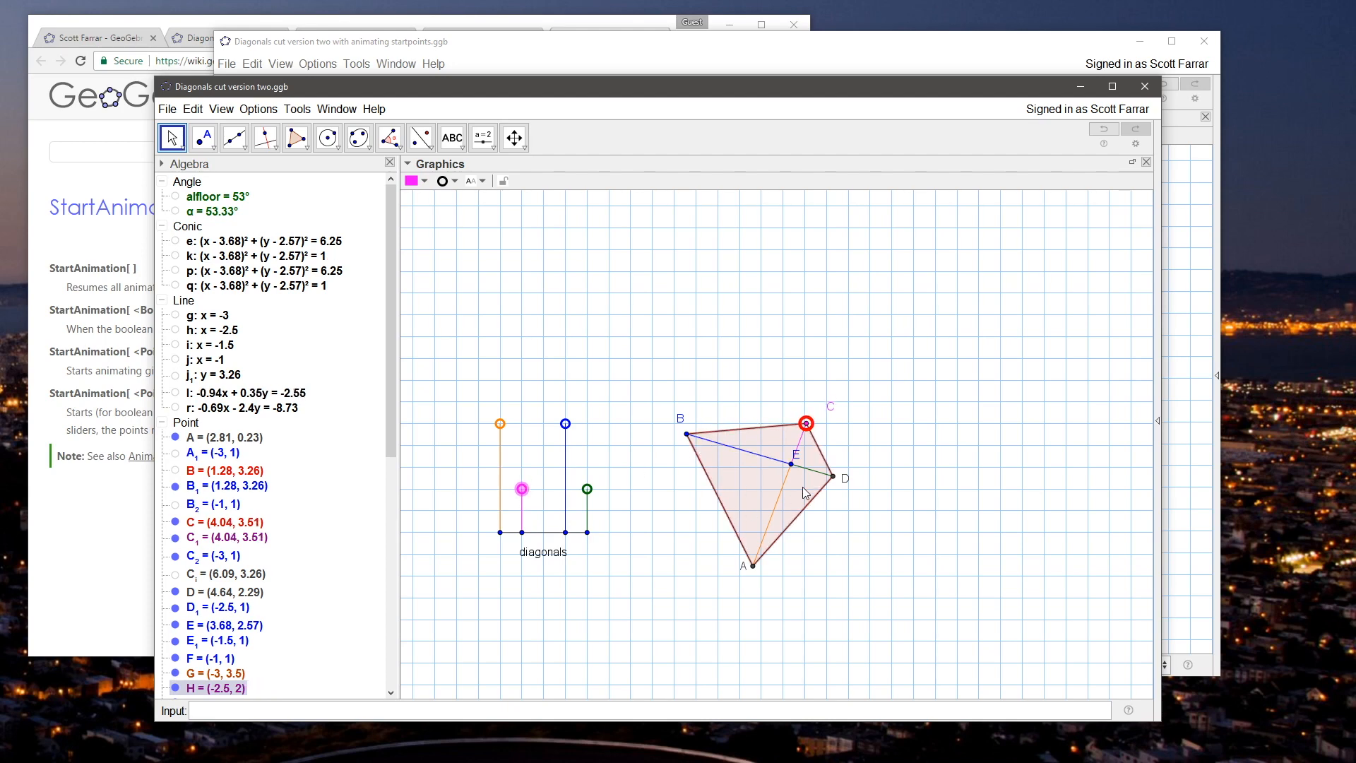
click(863, 410)
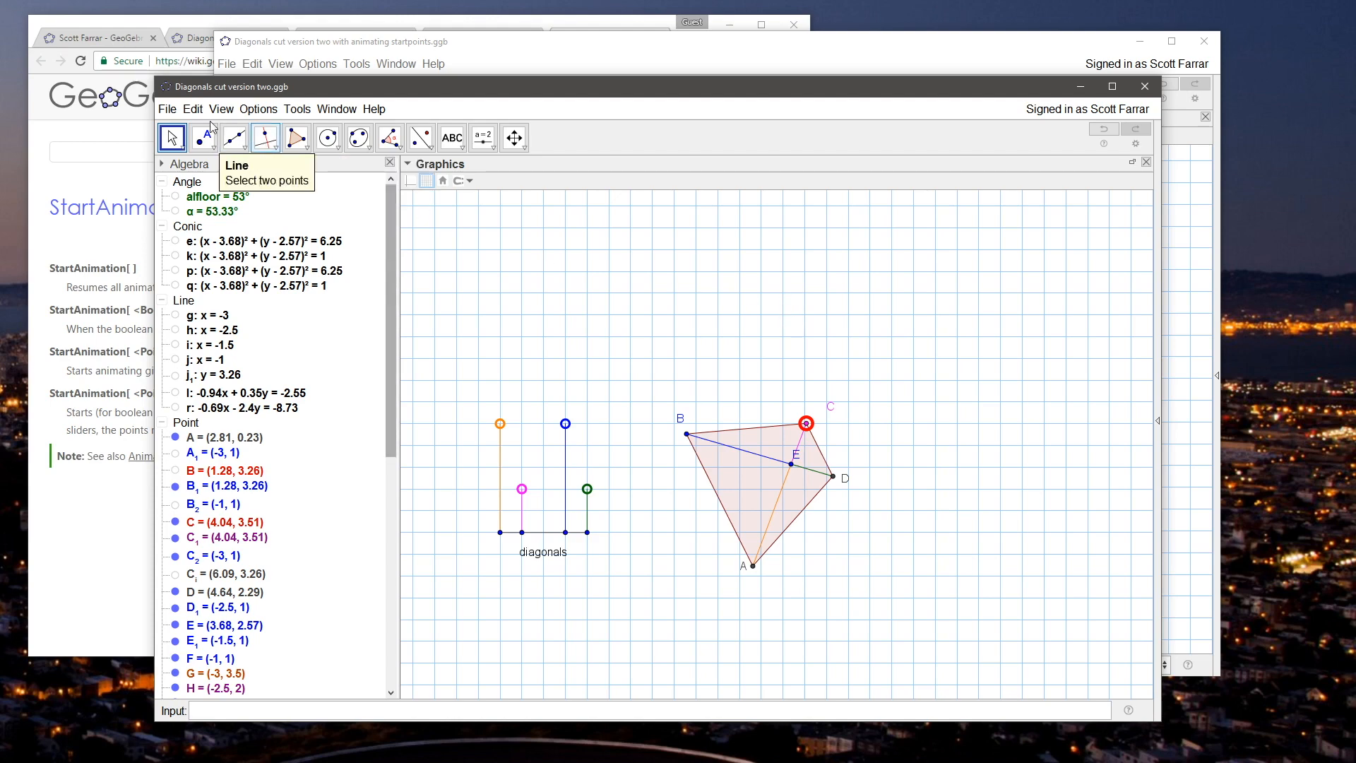
click(167, 108)
click(187, 212)
Step: Delete the angle alfloor and test the construction by moving C to about (4.24, 3.4)
drag(651, 328, 657, 267)
scroll(647, 401, up, 2)
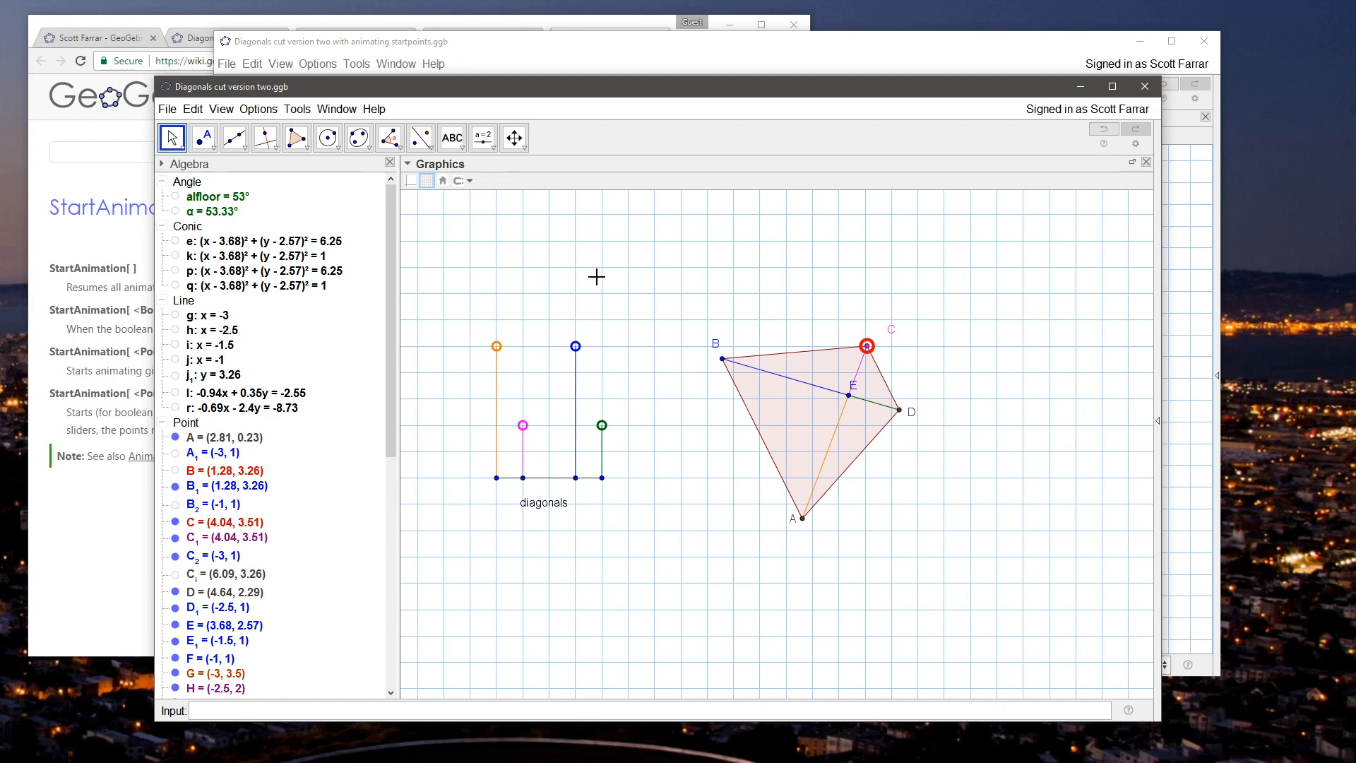
drag(603, 276, 622, 288)
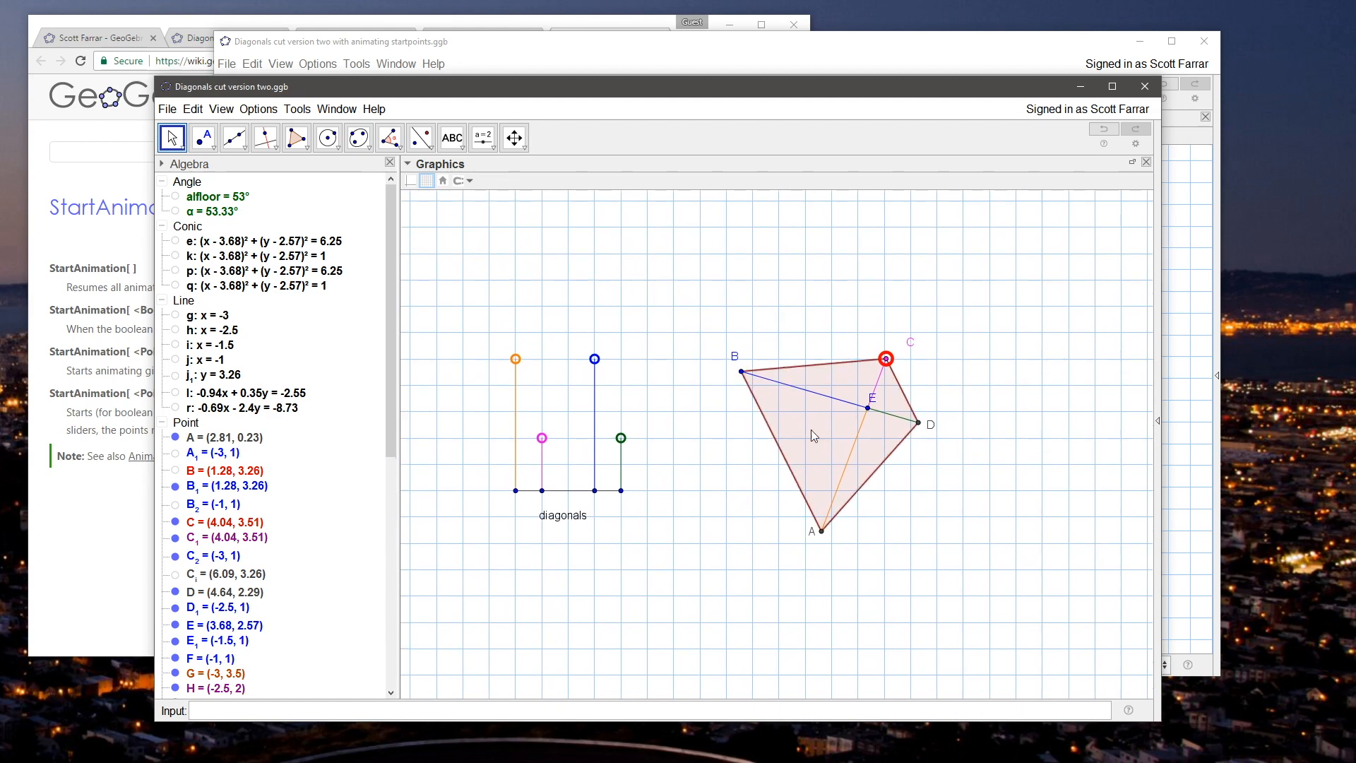
drag(566, 302, 569, 316)
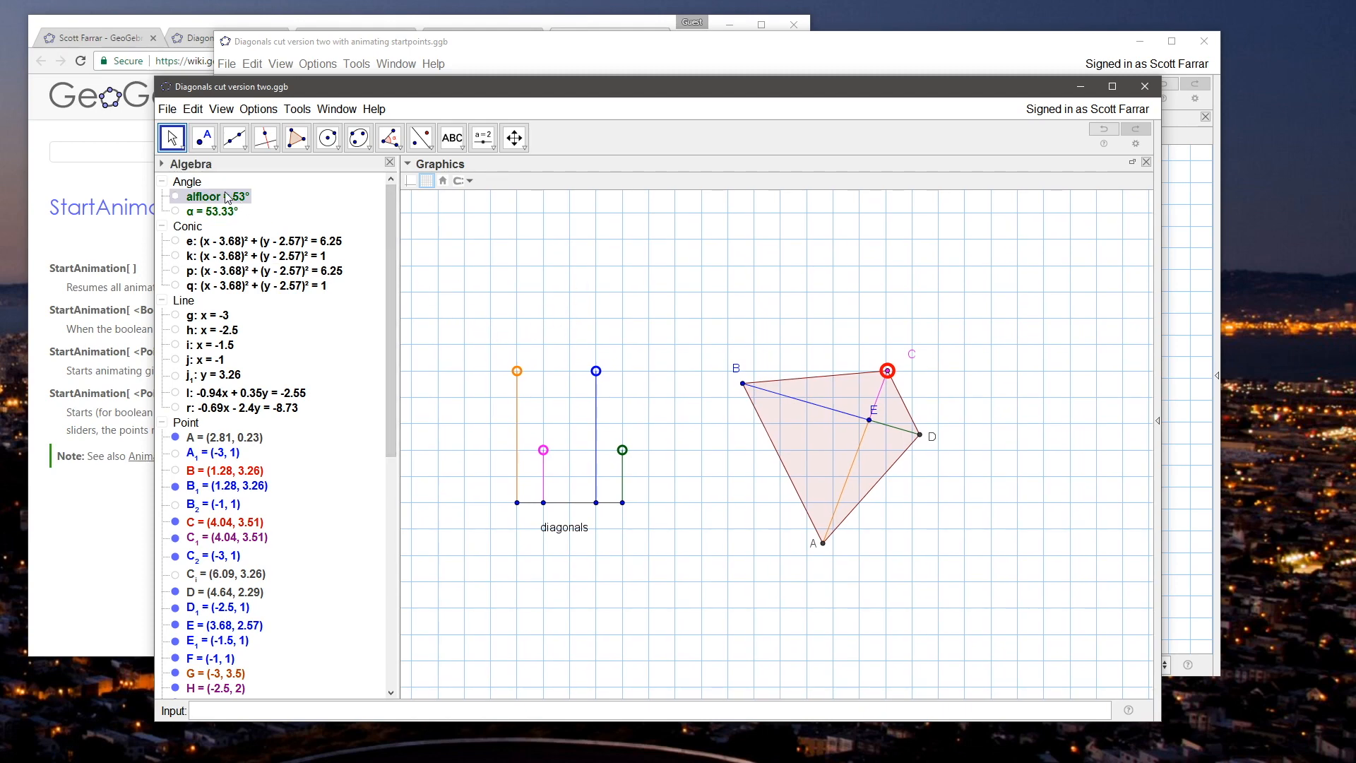
key(Delete)
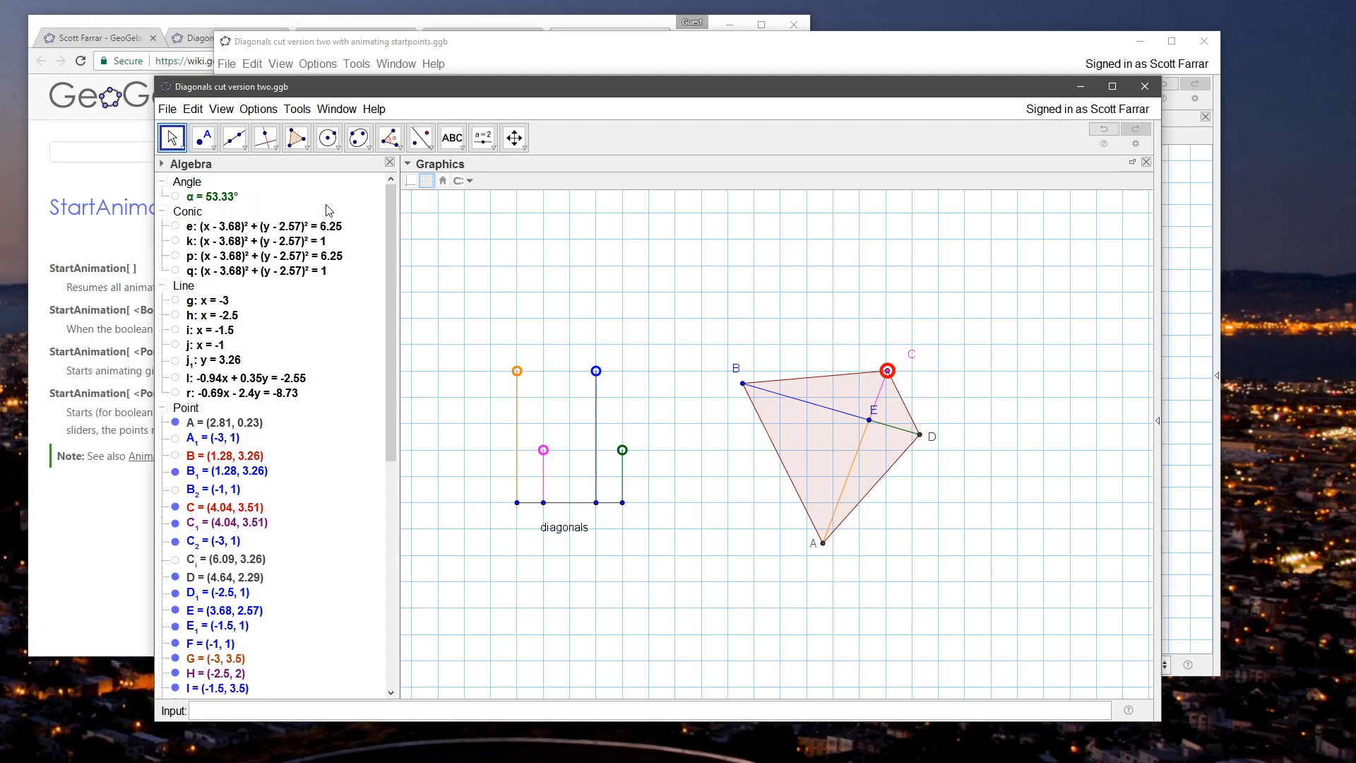
drag(888, 371, 898, 377)
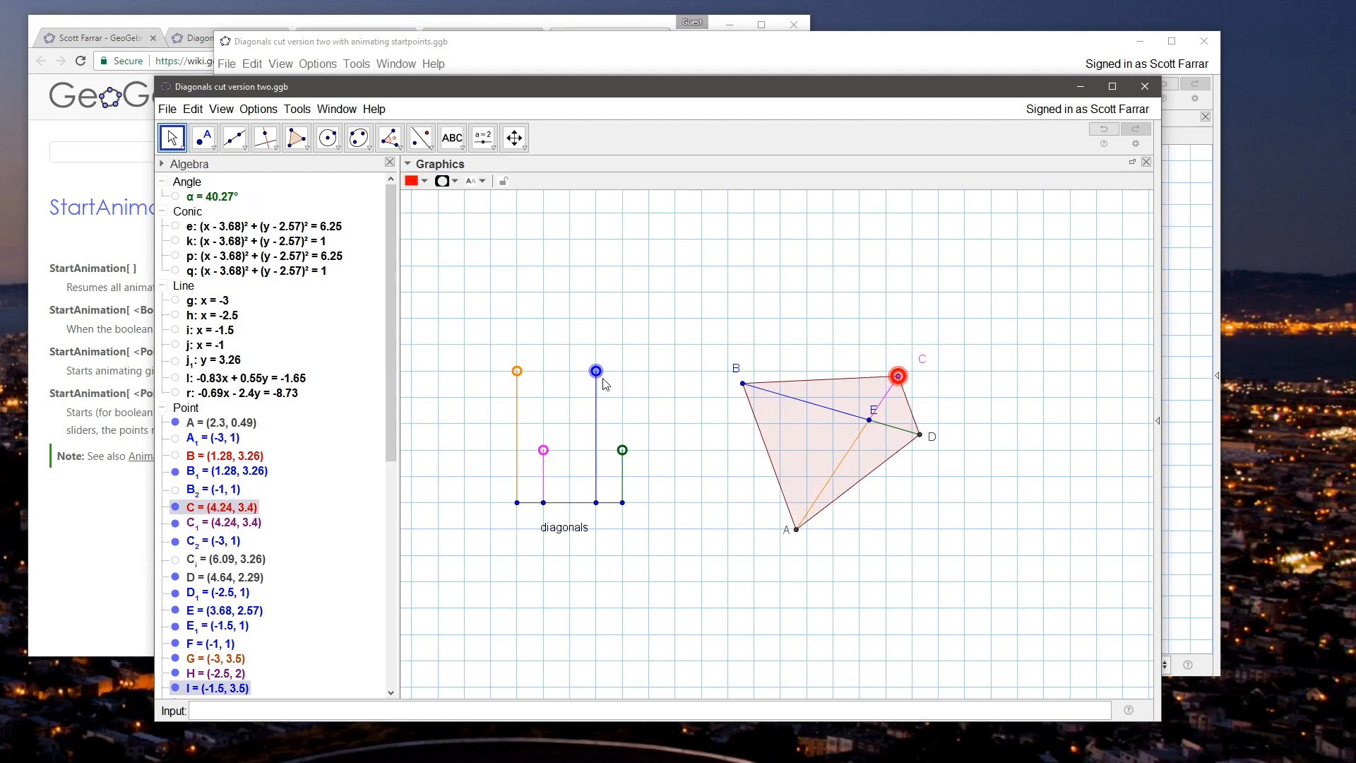
click(622, 450)
click(691, 359)
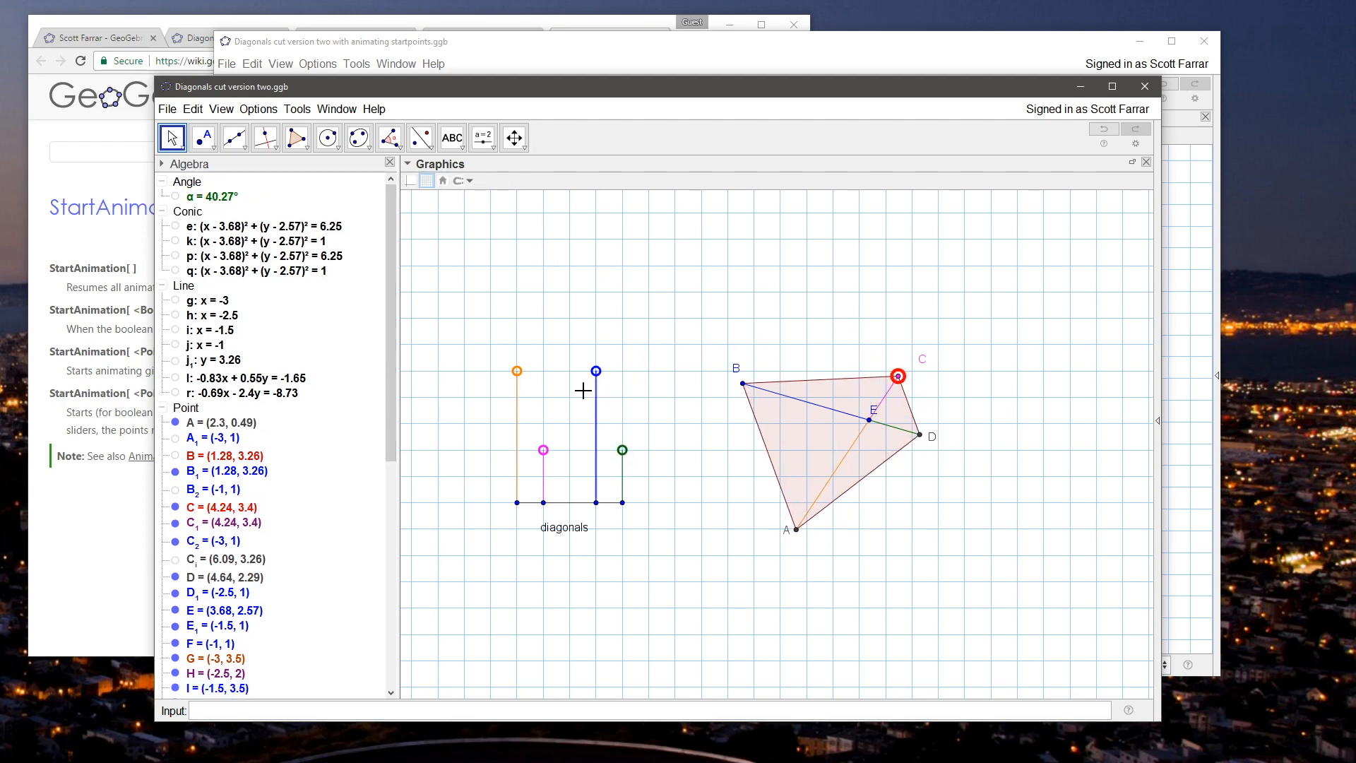
Step: Bring up the published Diagonals Cut Eachother page in the browser, reset its applet, and return to the GeoGebra file
click(182, 37)
click(935, 254)
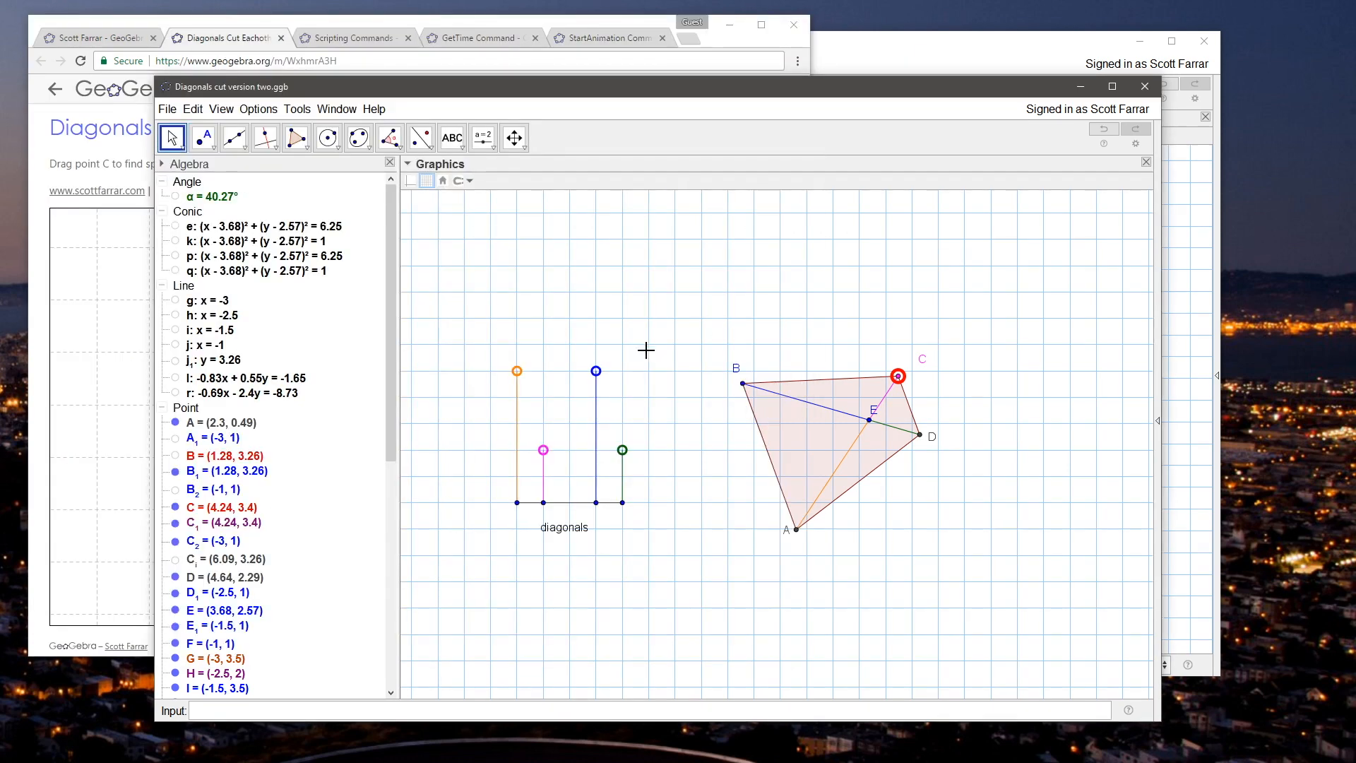
click(248, 30)
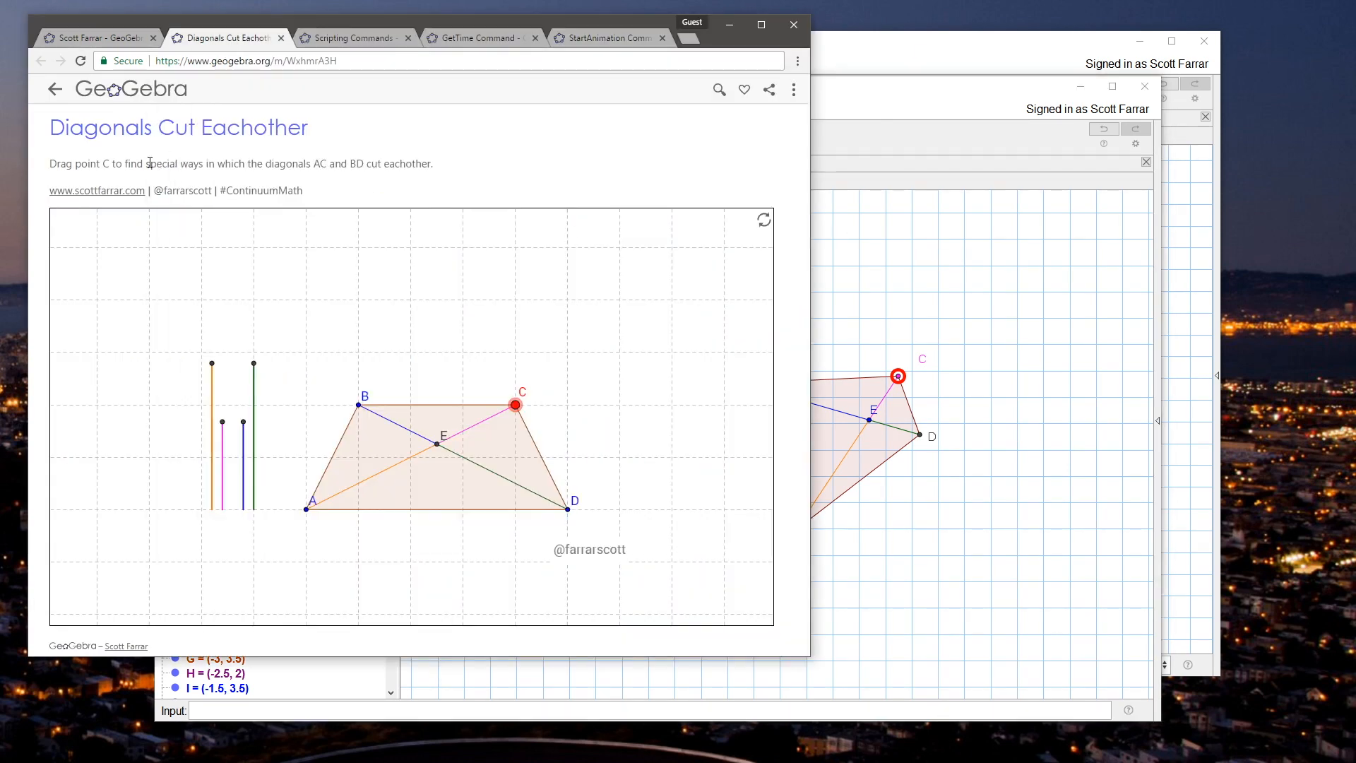
click(764, 223)
click(952, 248)
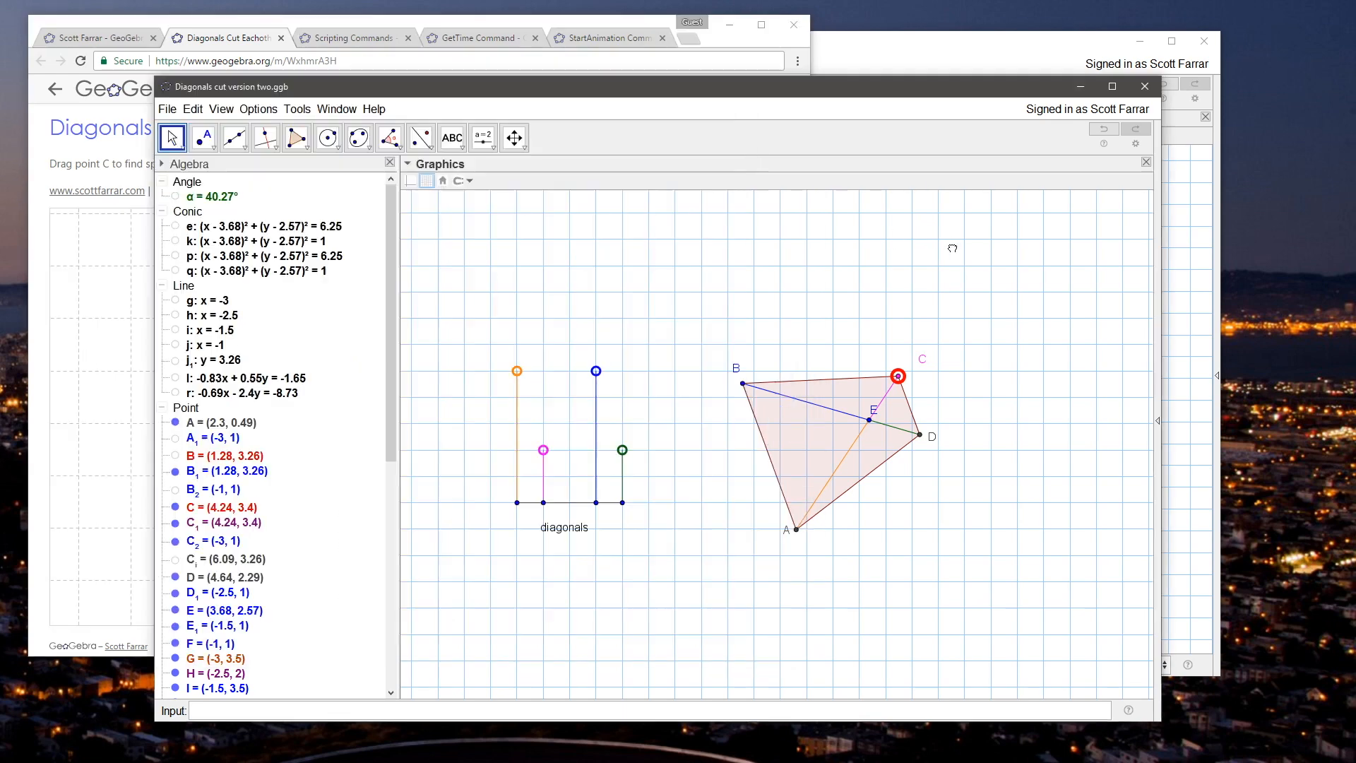
Step: Resize and move the Diagonals cut version two window so the browser applet's vertical segments stay visible beside it
drag(807, 92, 922, 97)
drag(271, 82, 403, 57)
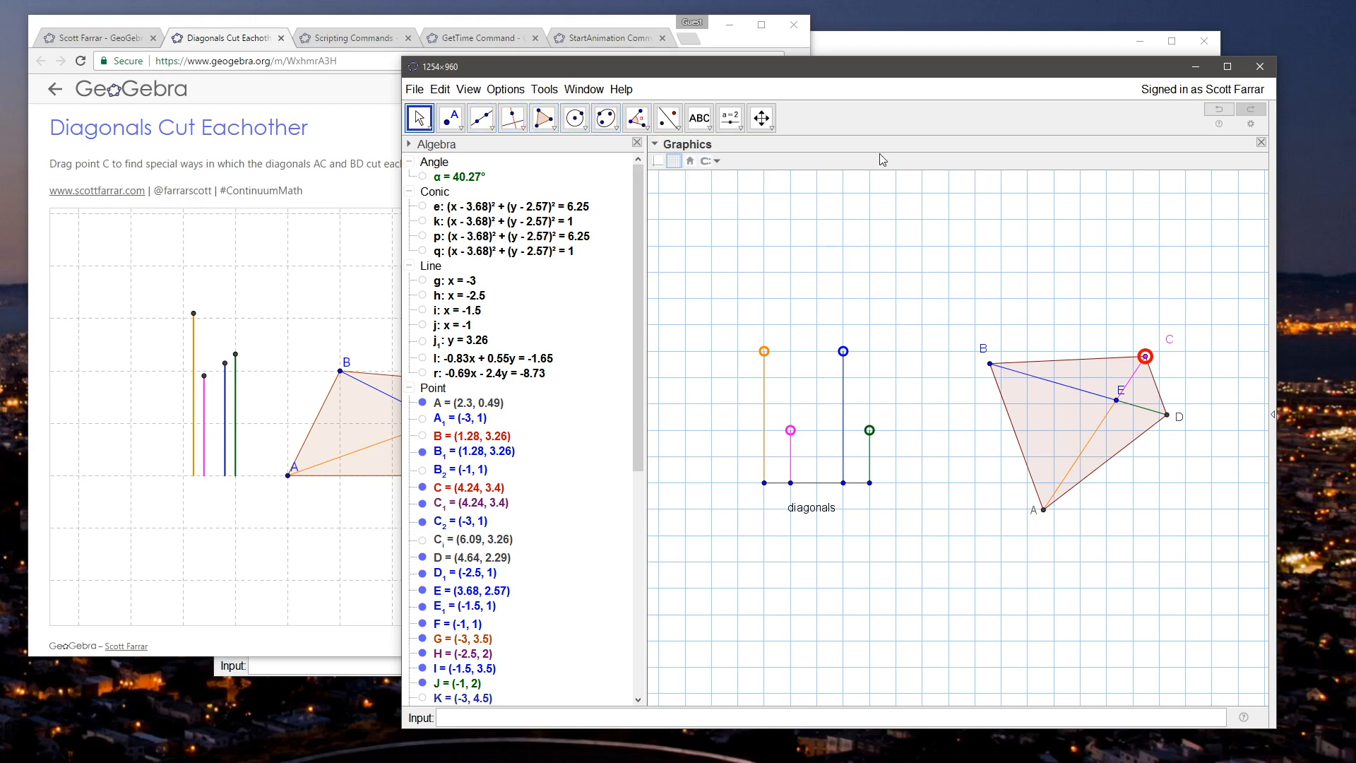
drag(826, 73, 755, 75)
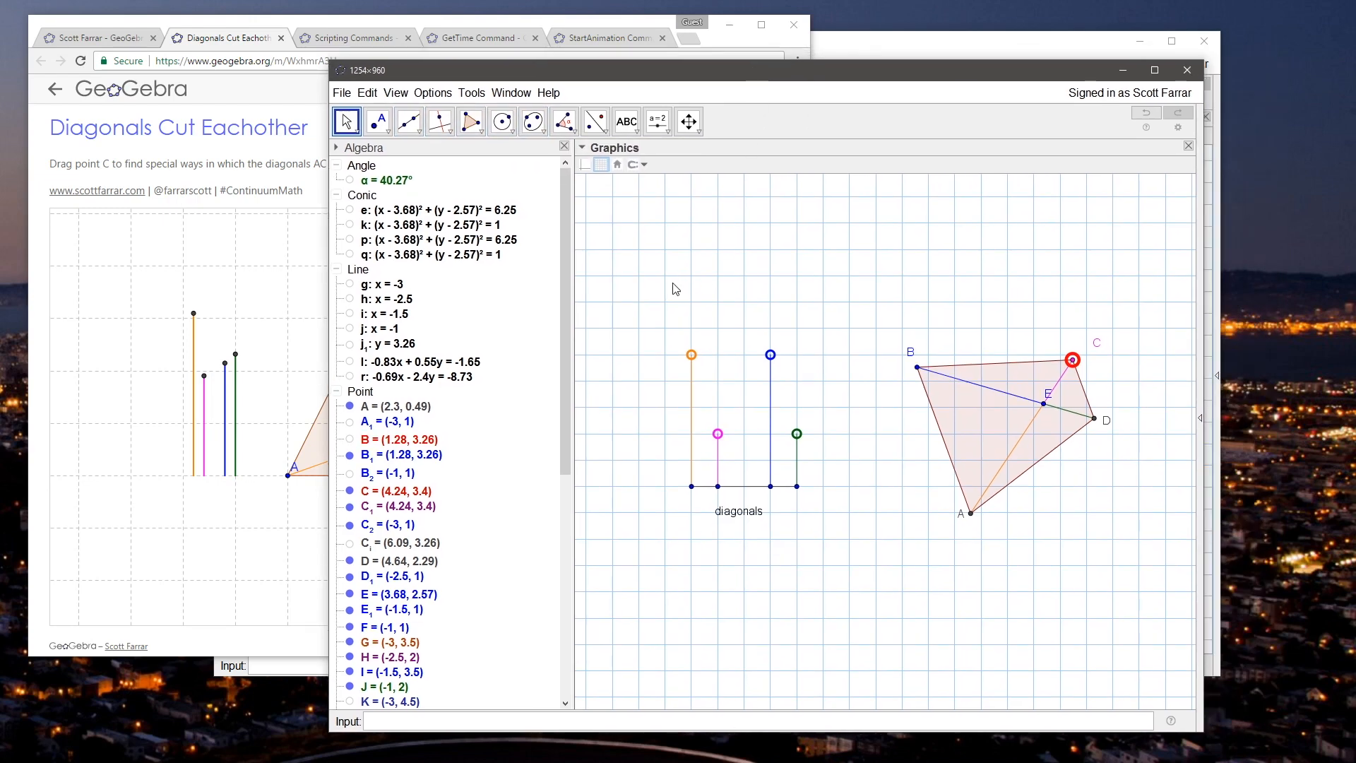
Step: Lengthen the four diagonal segments by raising G, H, I and J to y of about 5.17, 3.35, 3.92 and 4.33
drag(691, 355, 692, 308)
drag(717, 434, 717, 391)
drag(770, 355, 769, 371)
drag(797, 433, 795, 344)
click(847, 299)
drag(910, 284, 827, 316)
drag(620, 333, 622, 306)
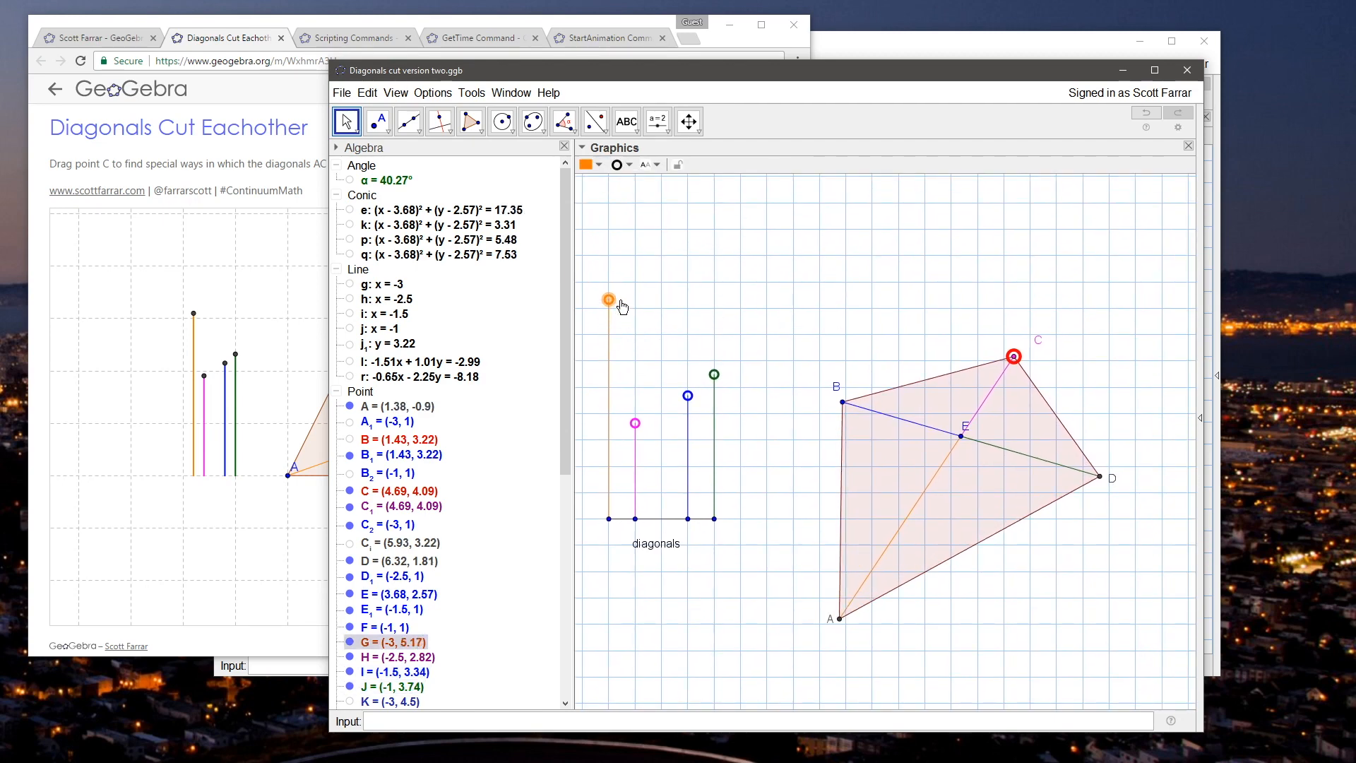
drag(637, 425, 715, 345)
Step: Reshape and reposition the quadrilateral with points C and E so C is at about (6.39, 2.82) and E at about (4.11, 2.26)
drag(1030, 334, 1077, 393)
drag(976, 339, 971, 341)
drag(1070, 394, 1071, 411)
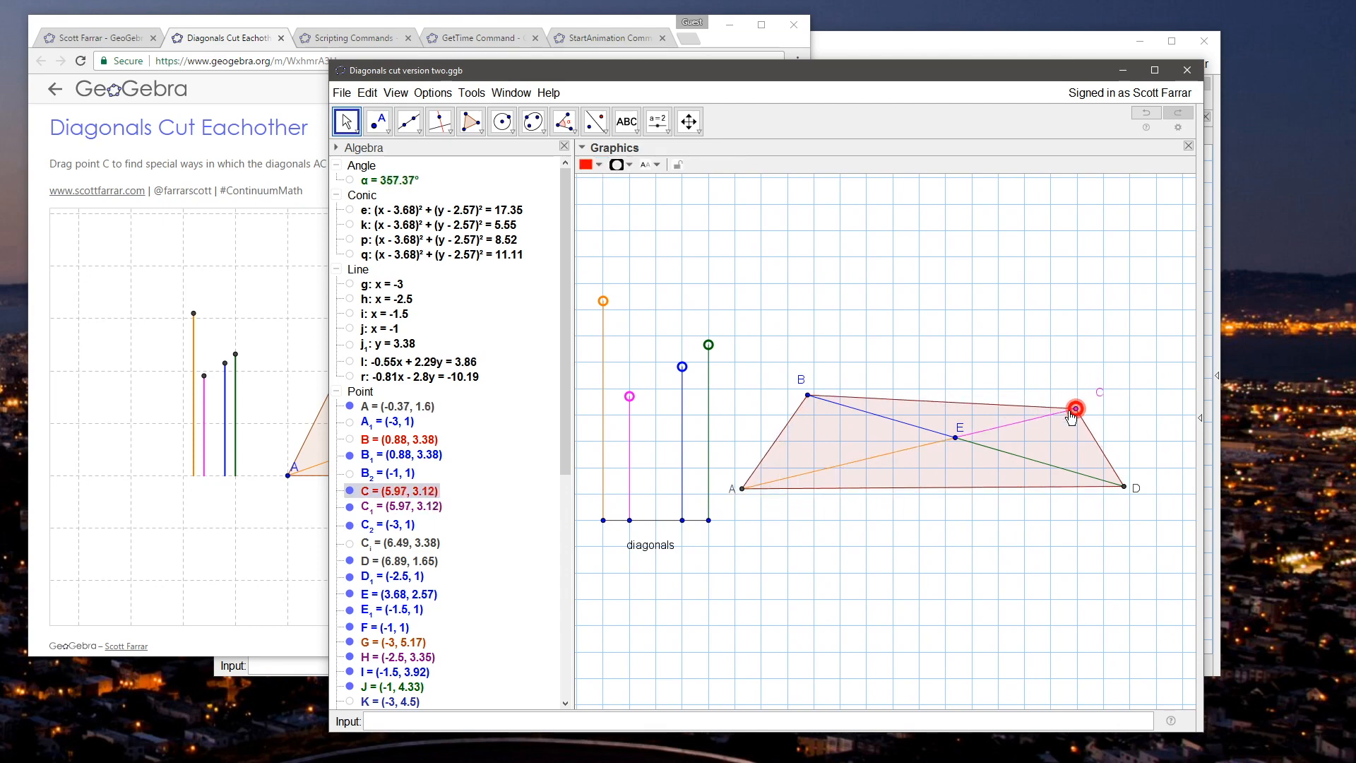
drag(957, 445, 980, 461)
drag(841, 327, 835, 334)
scroll(830, 322, down, 3)
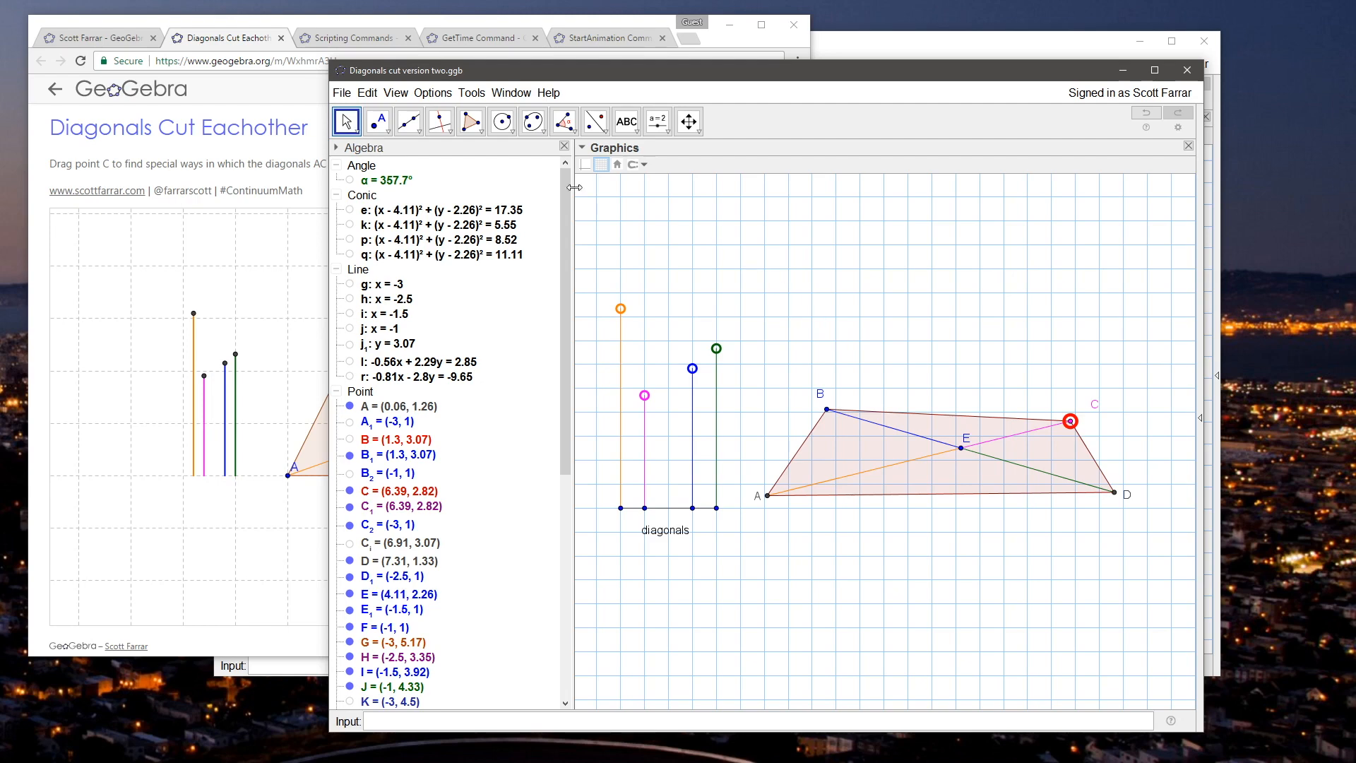
Step: Turn off Selection Allowed for point C in the advanced object properties
key(ctrl+a)
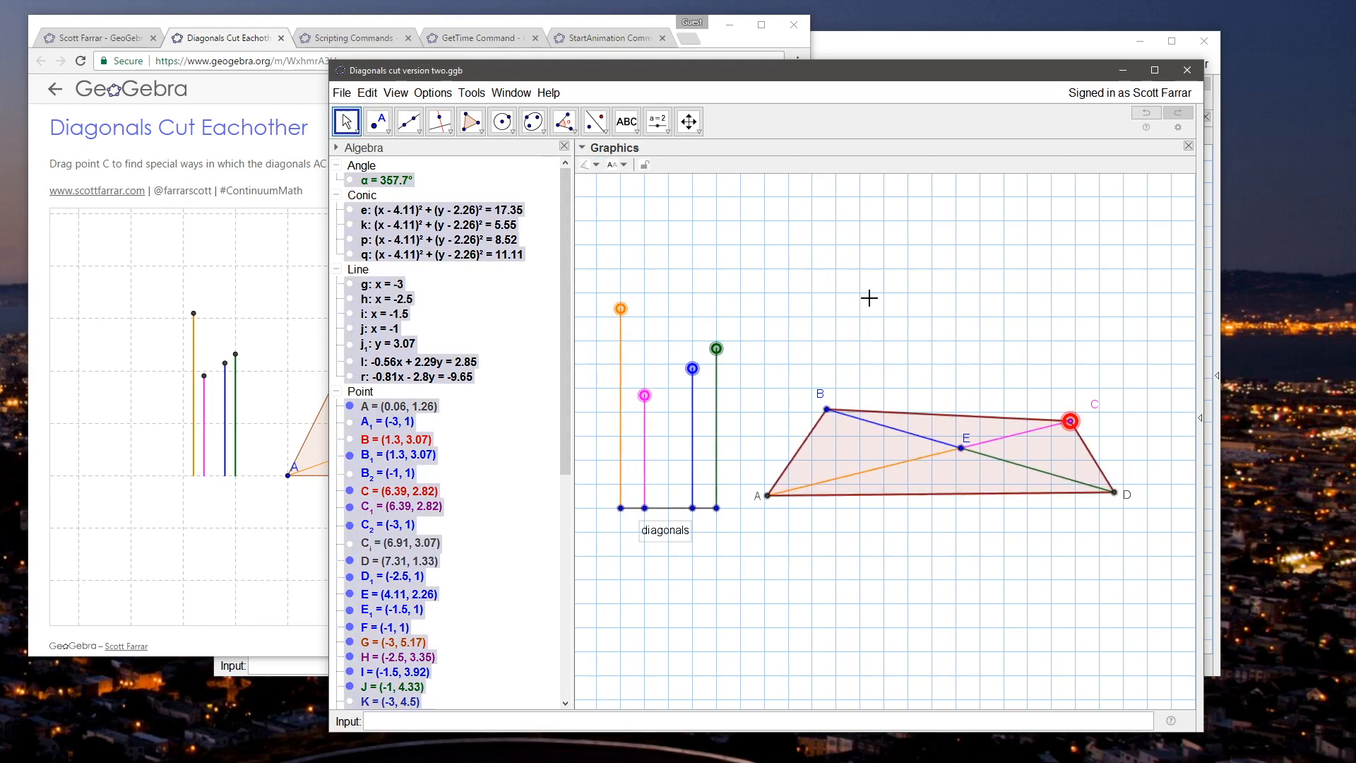
right_click(812, 447)
click(844, 566)
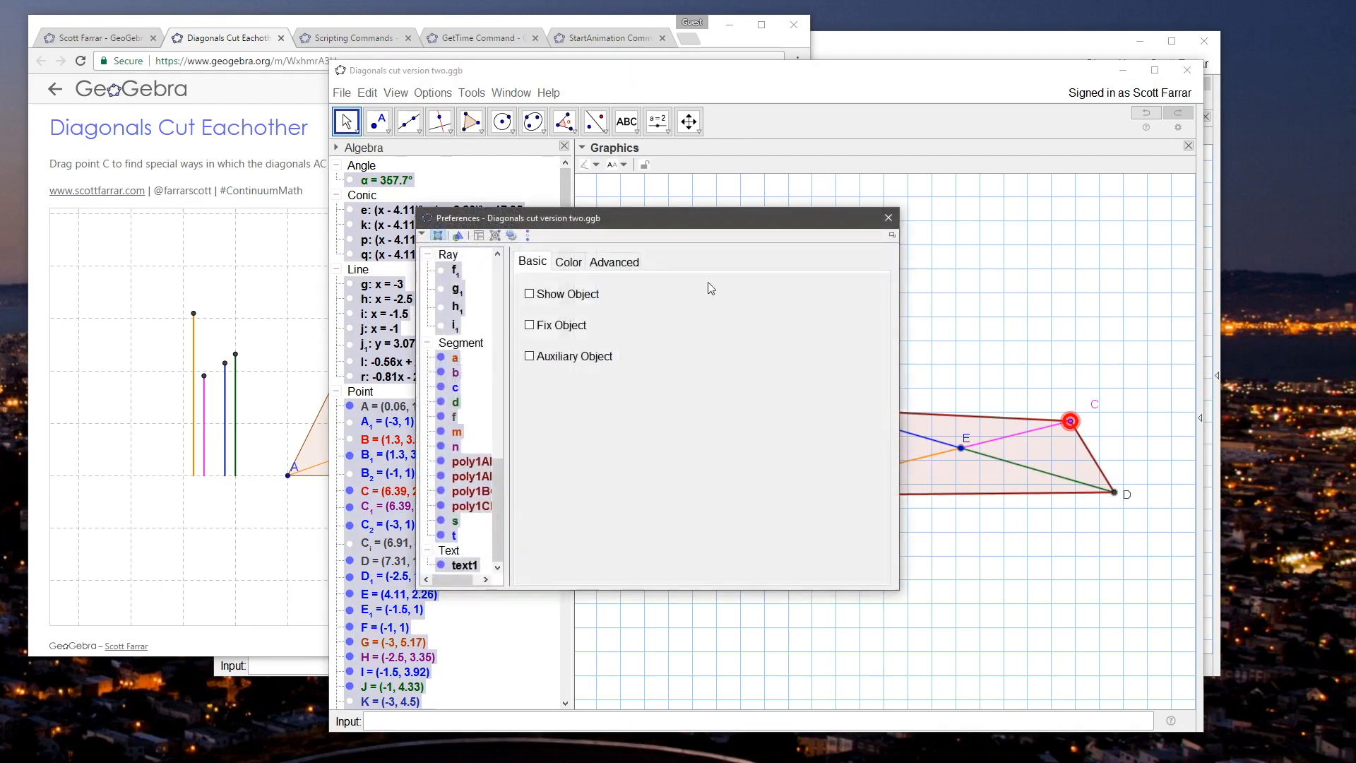
click(612, 262)
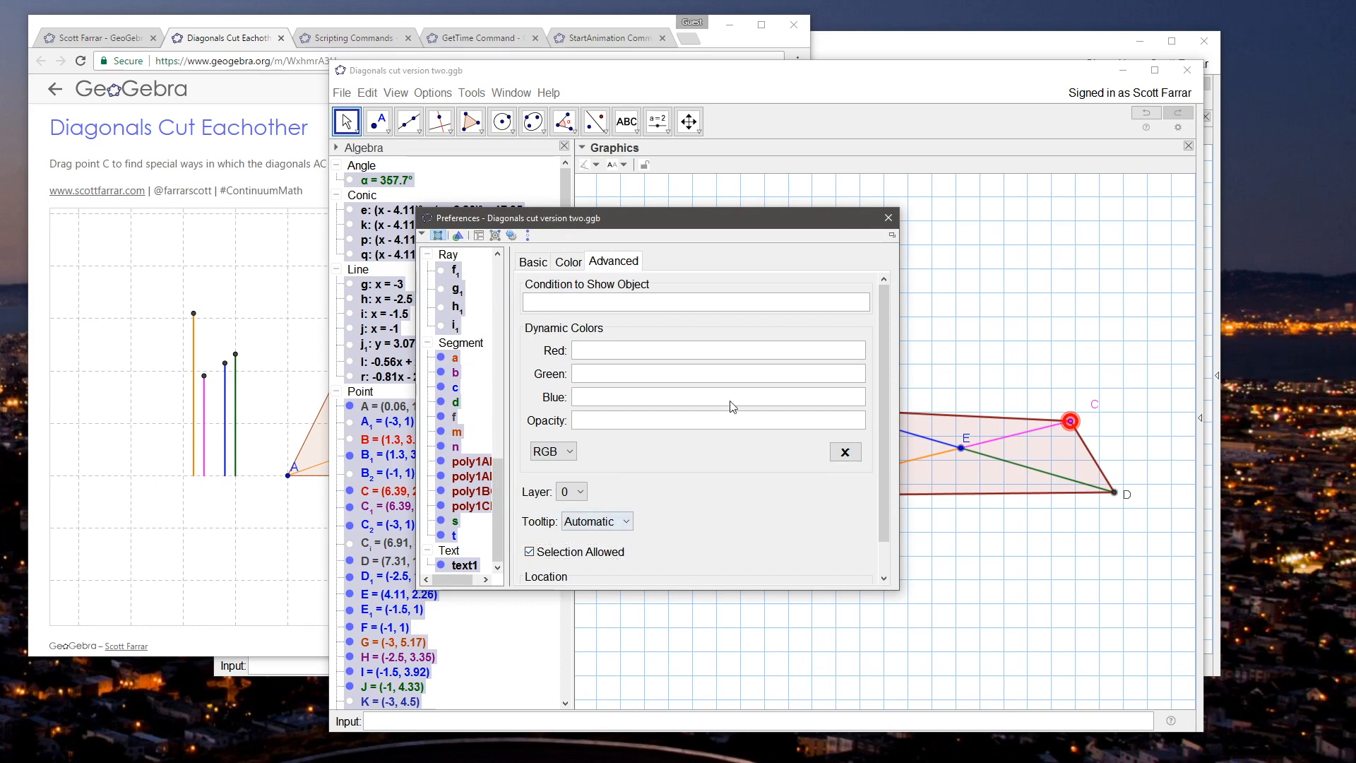
drag(497, 497, 492, 378)
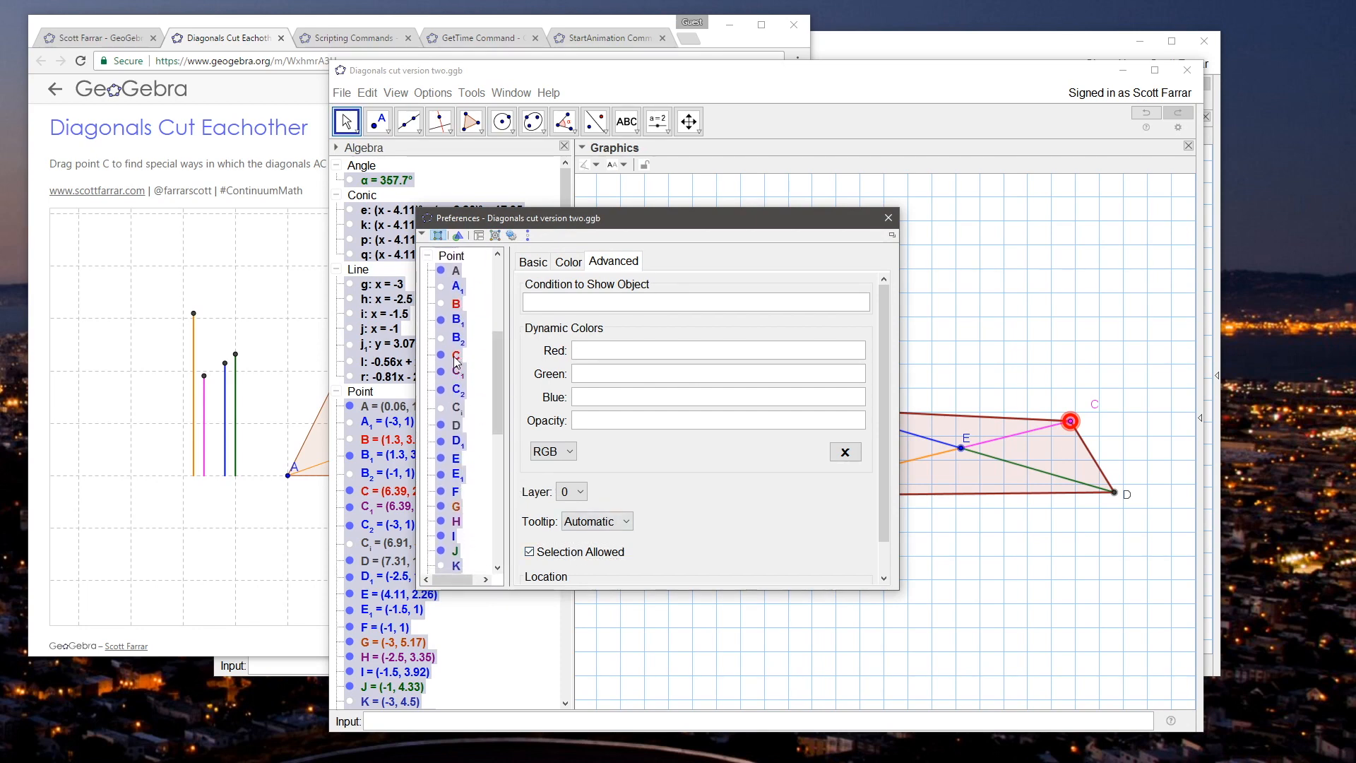
click(456, 356)
click(551, 552)
drag(589, 219, 798, 245)
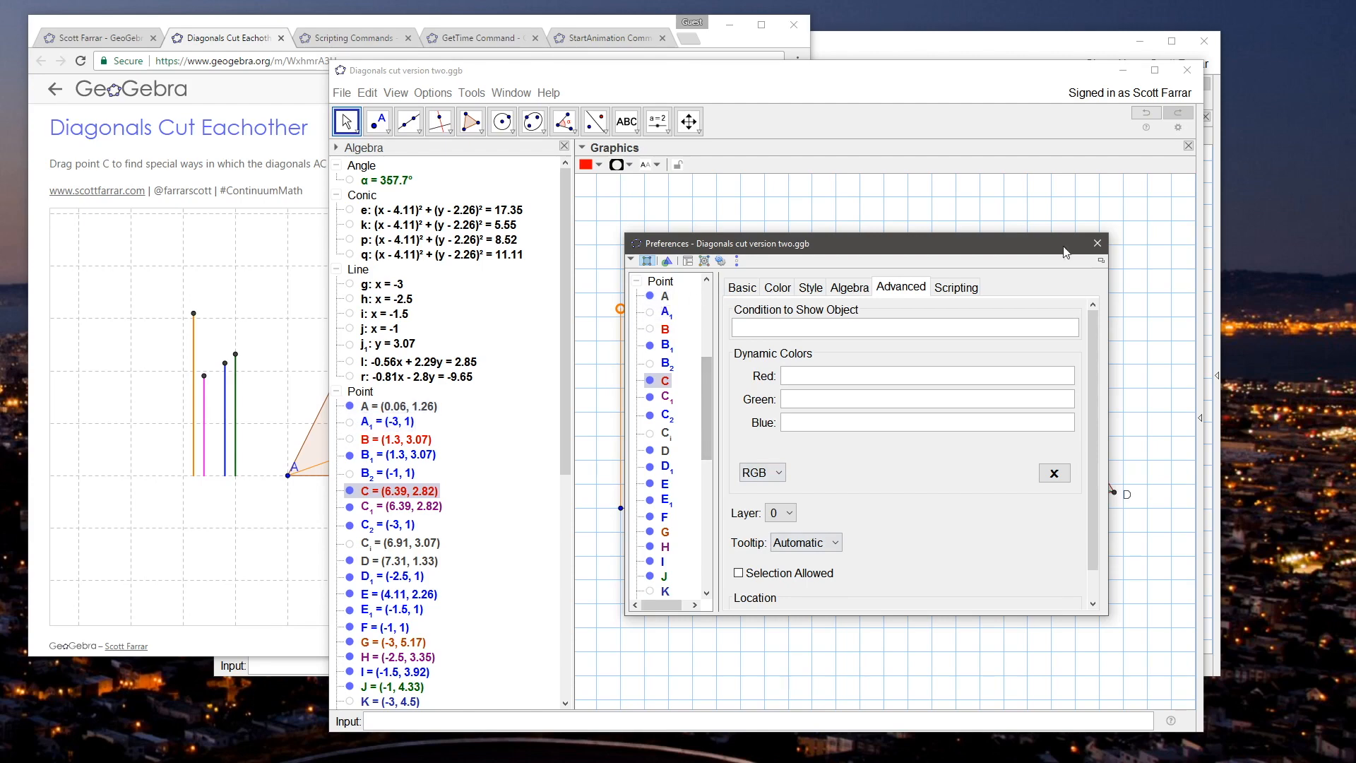
click(1096, 245)
Step: Turn on Selection Allowed for all objects in the construction
key(ctrl+a)
right_click(865, 424)
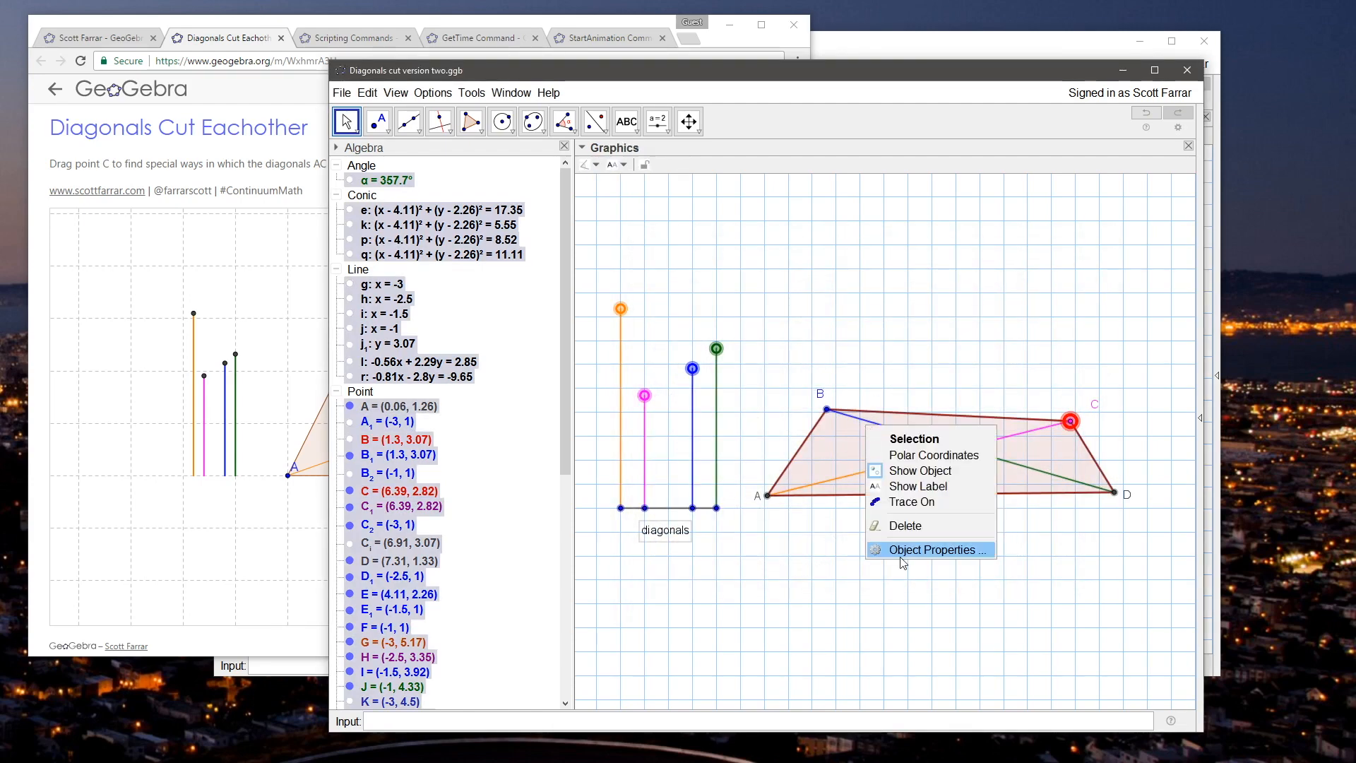
click(903, 559)
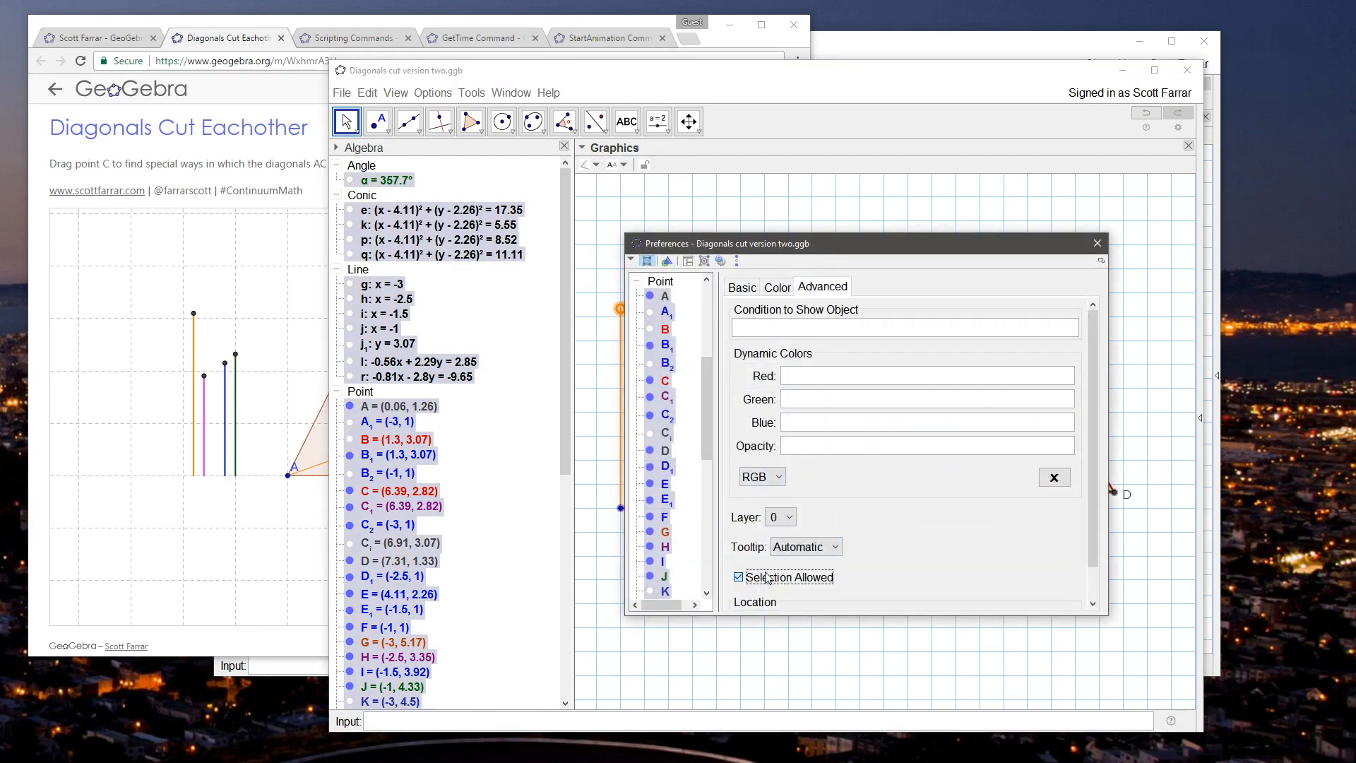
click(1097, 244)
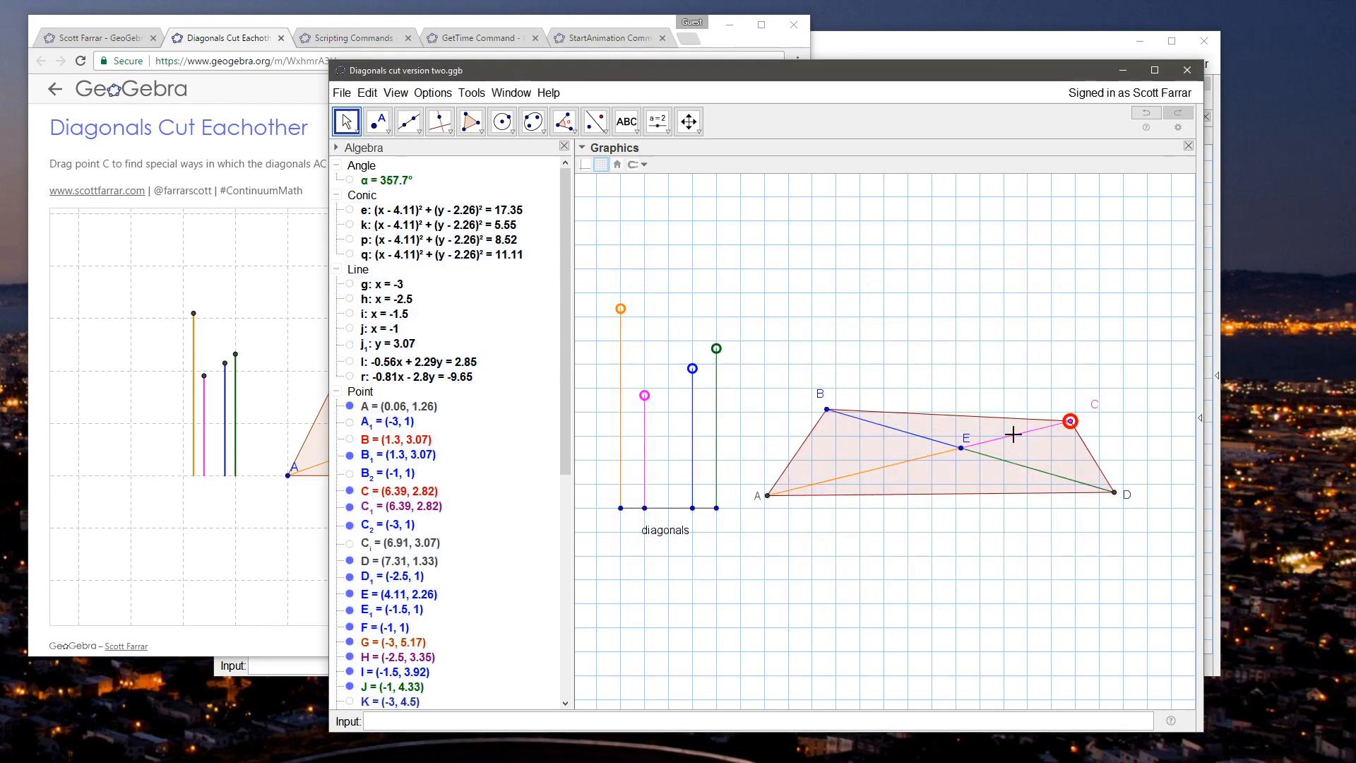
right_click(777, 423)
click(823, 563)
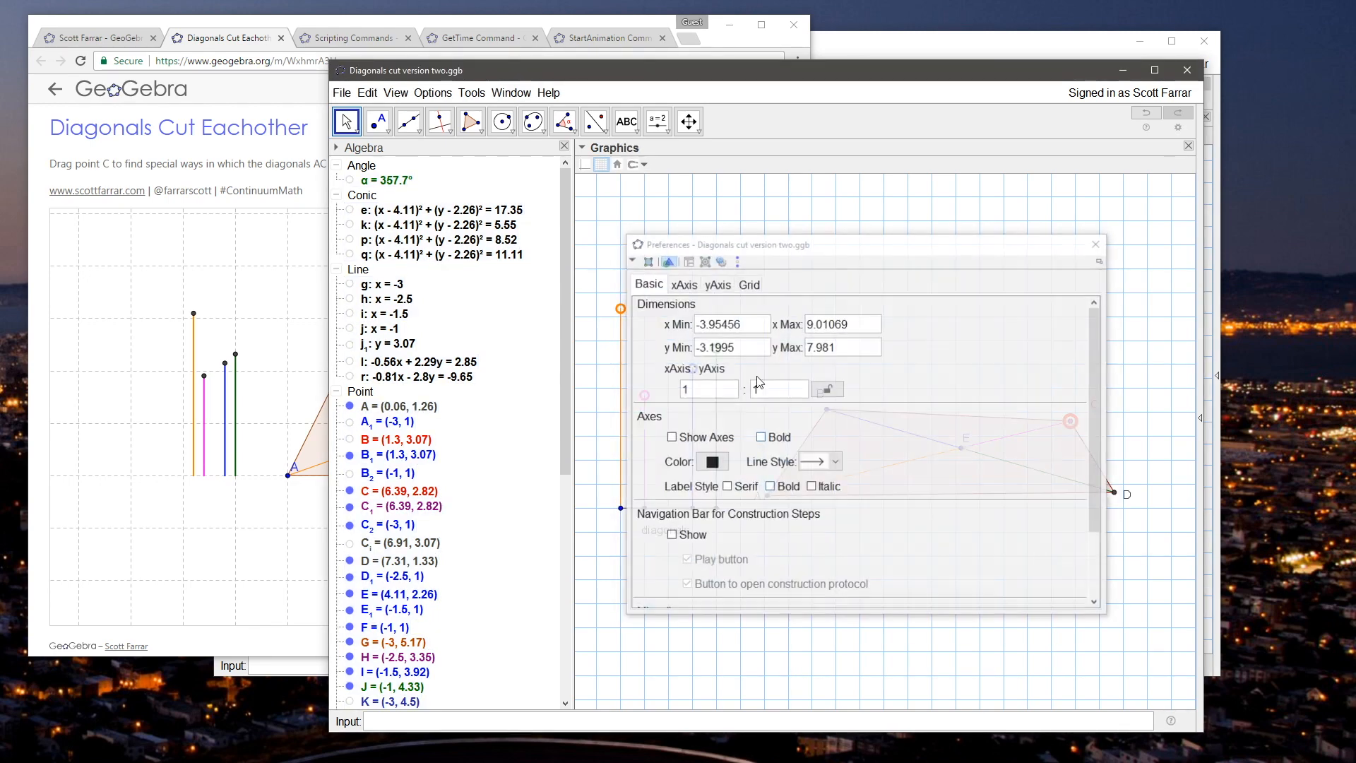
click(1097, 243)
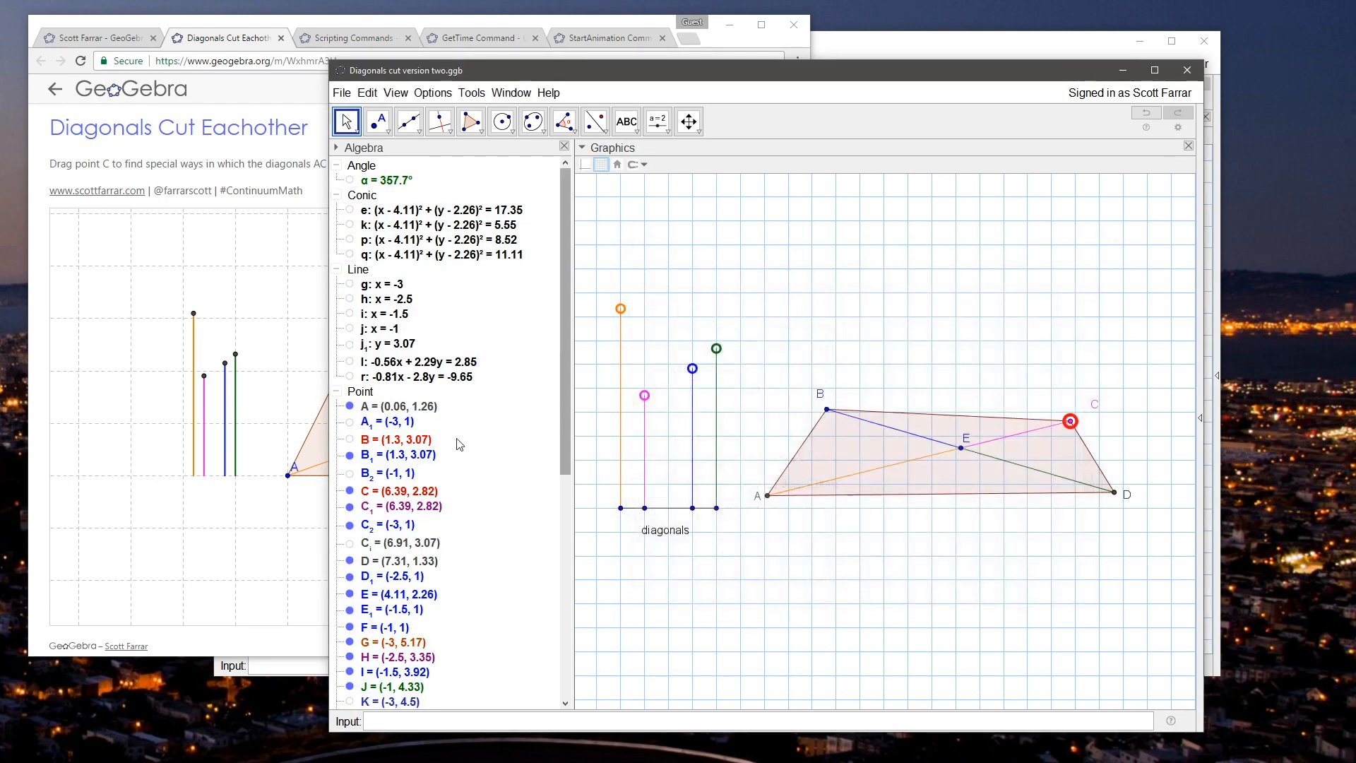
Step: Check the Selection Allowed setting in point C's advanced object properties
click(382, 496)
right_click(382, 496)
click(455, 663)
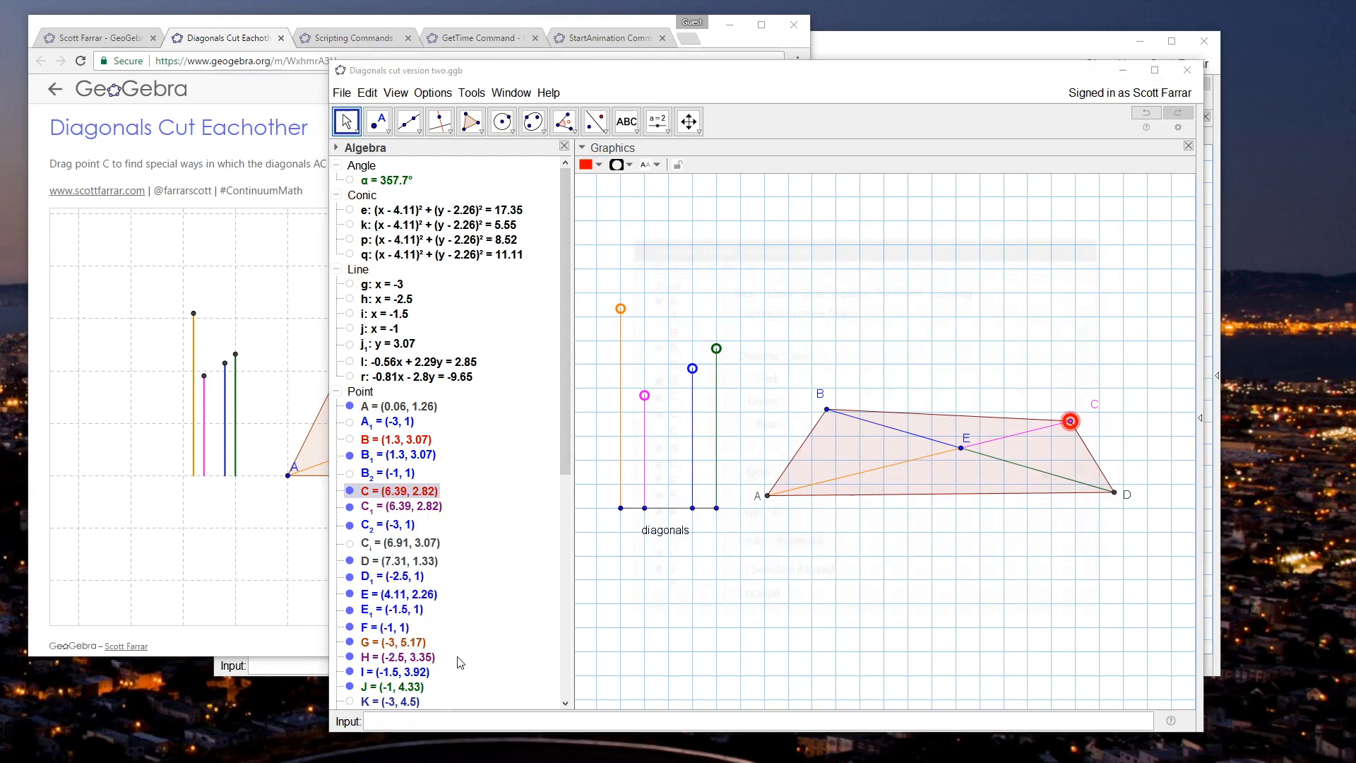
click(1096, 242)
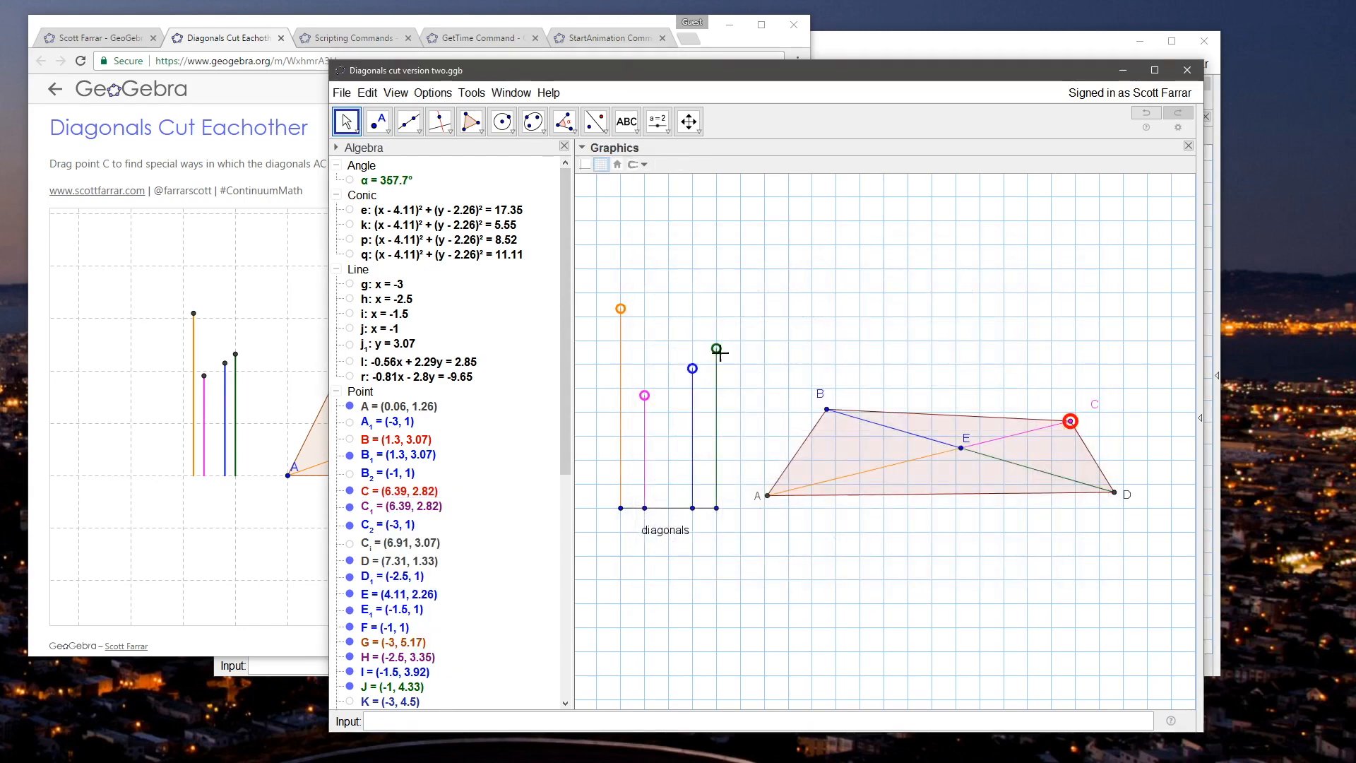
Step: Turn on Selection Allowed for points G, H, I and J together in the advanced object properties
scroll(553, 459, down, 4)
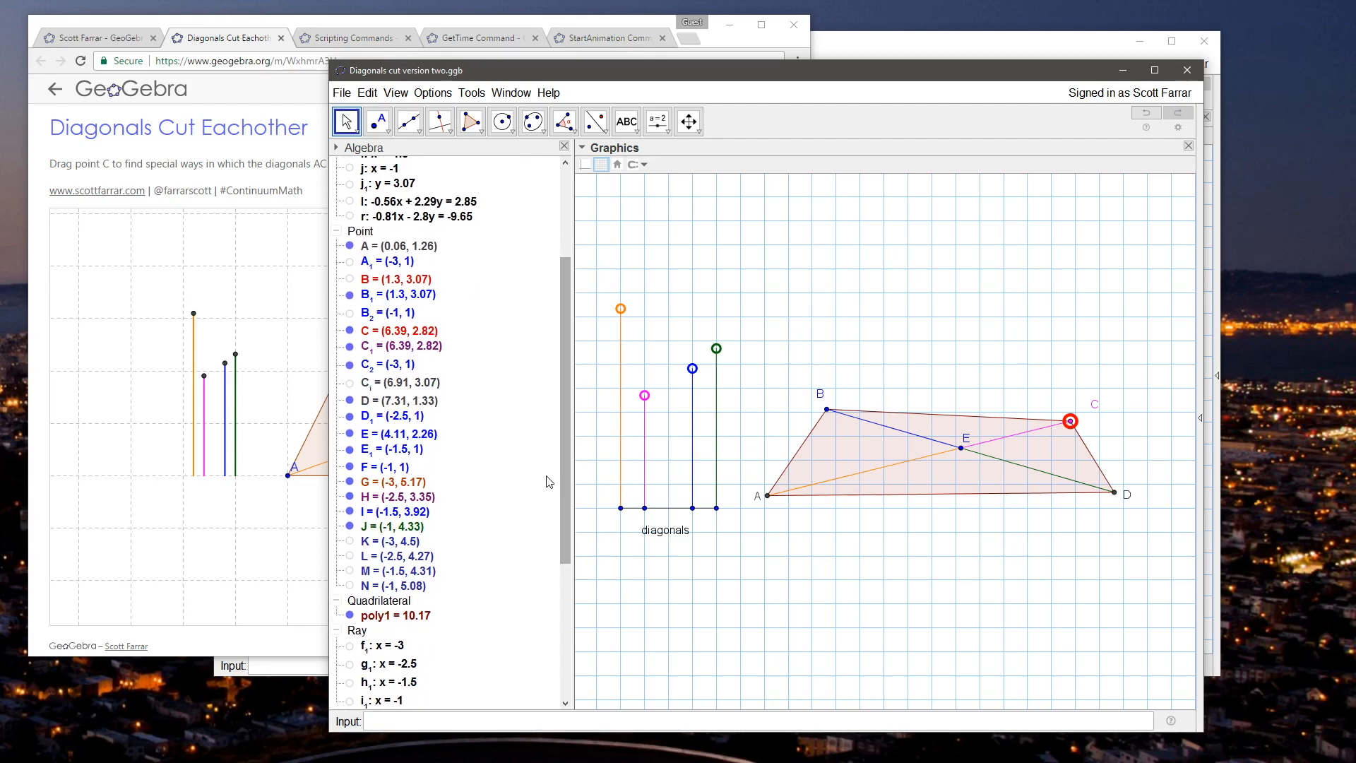
right_click(378, 485)
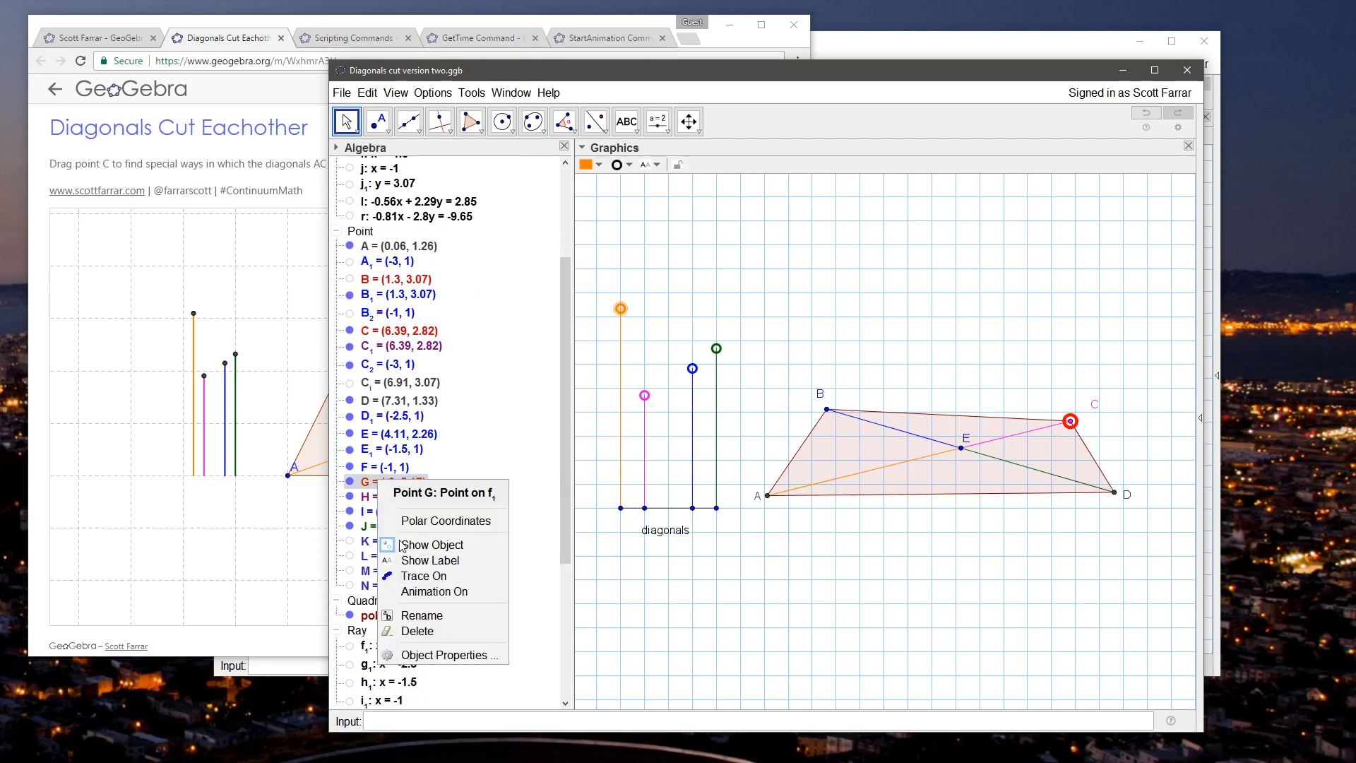
shift+click(371, 532)
click(397, 484)
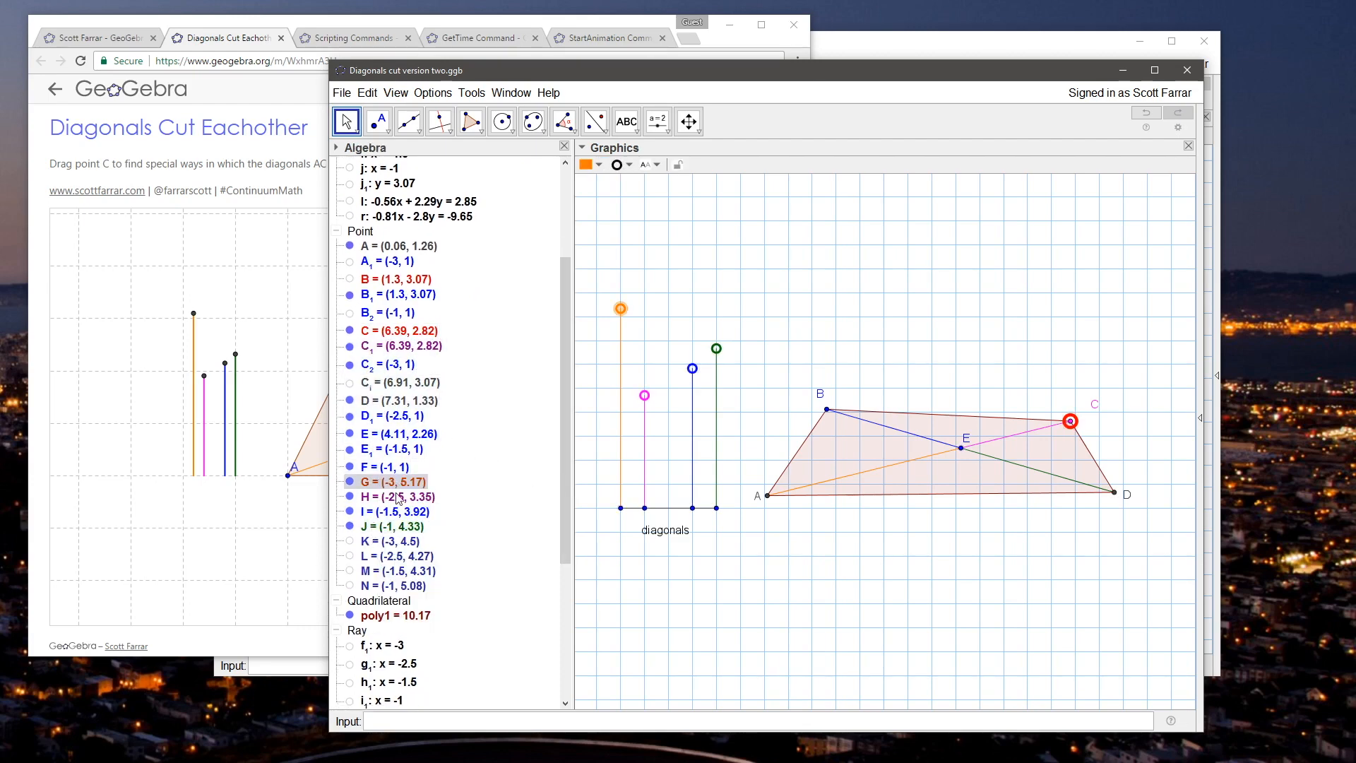
shift+click(396, 528)
right_click(396, 528)
click(474, 684)
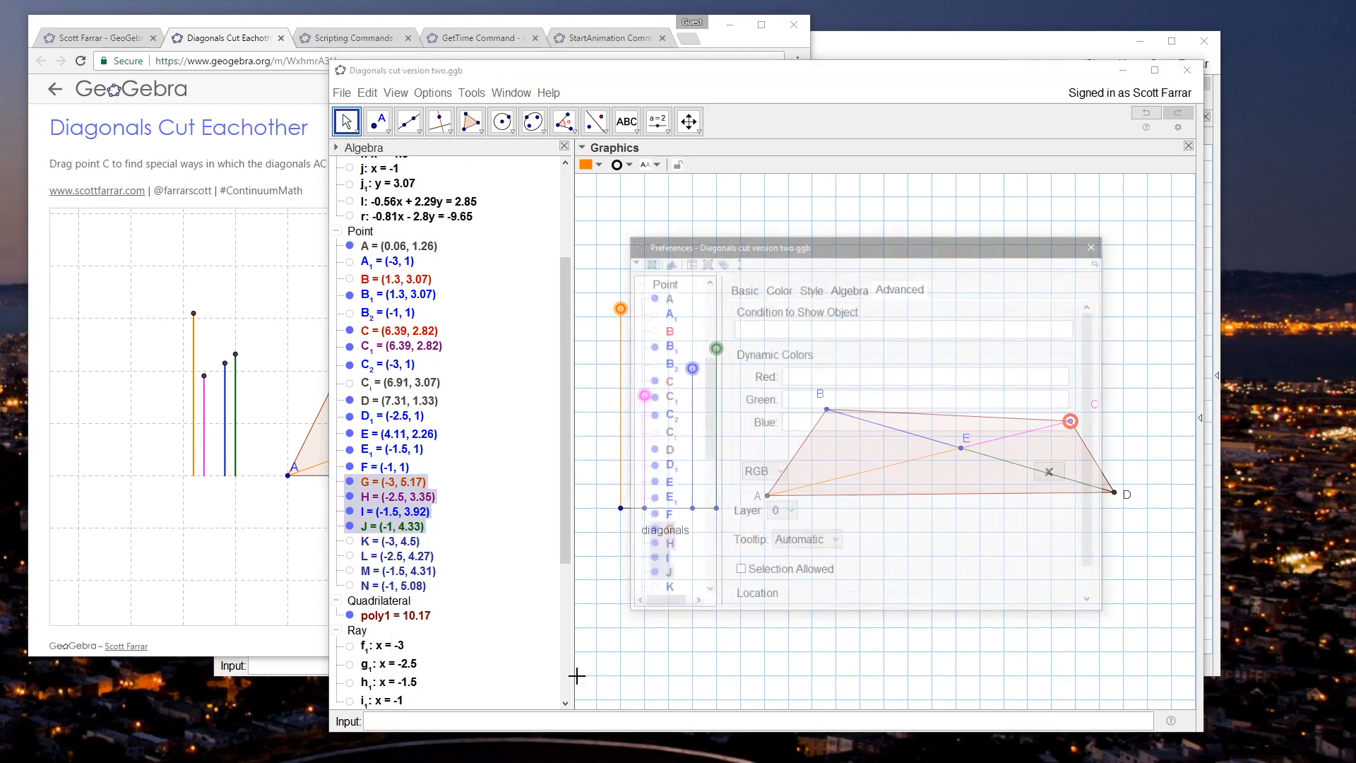
click(769, 576)
click(1097, 243)
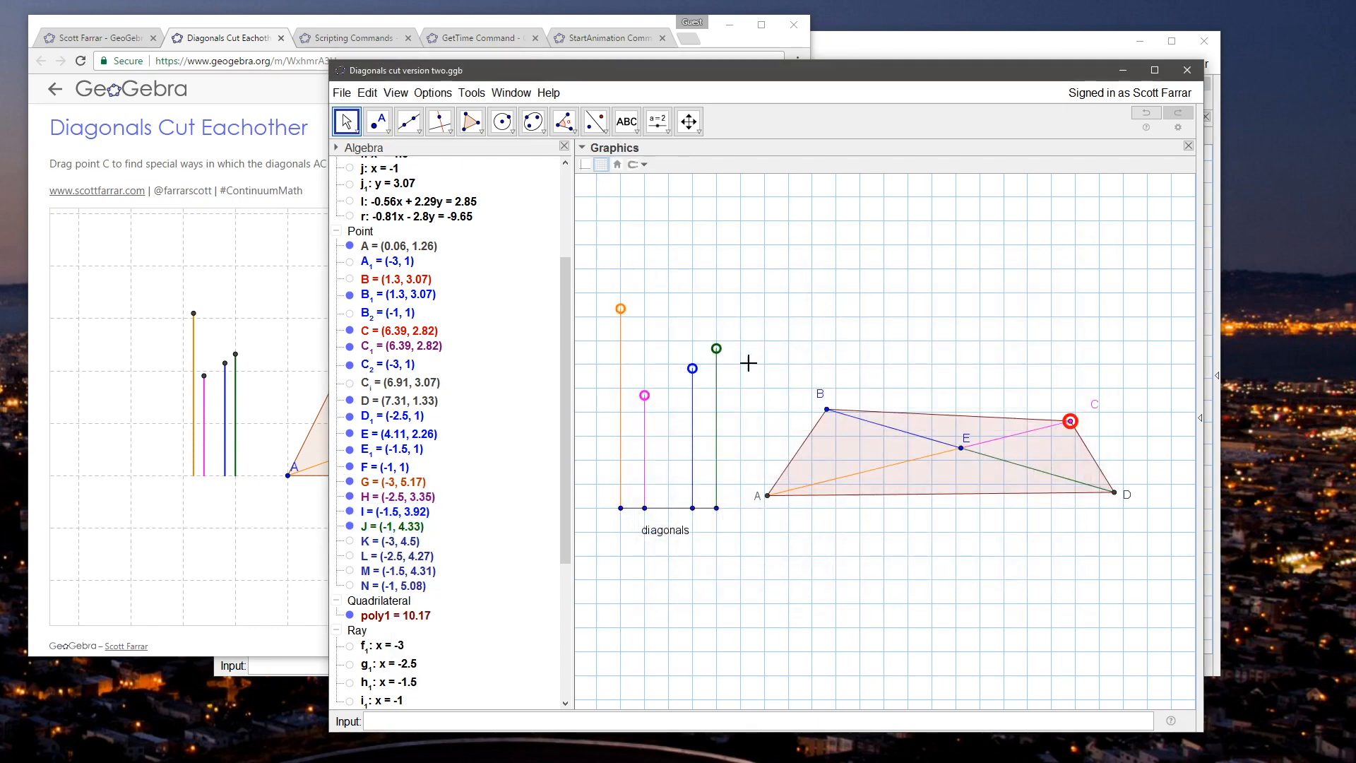
Step: Move point C slightly to about (6.4, 2.81) and turn on Selection Allowed for point E
mouse_move(1067, 420)
mouse_down()
mouse_move(1051, 378)
mouse_move(1072, 426)
mouse_up()
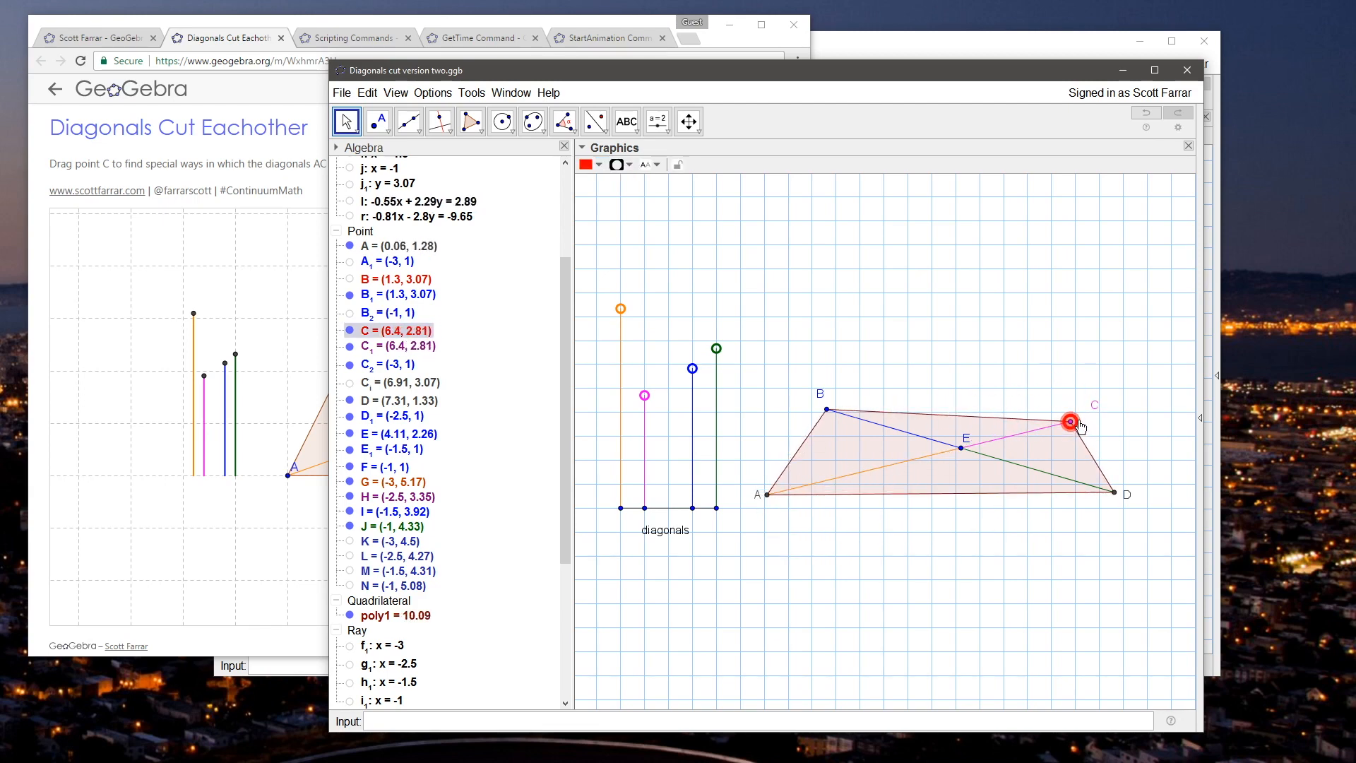
click(787, 354)
click(380, 435)
right_click(385, 435)
click(441, 584)
click(738, 573)
click(1096, 242)
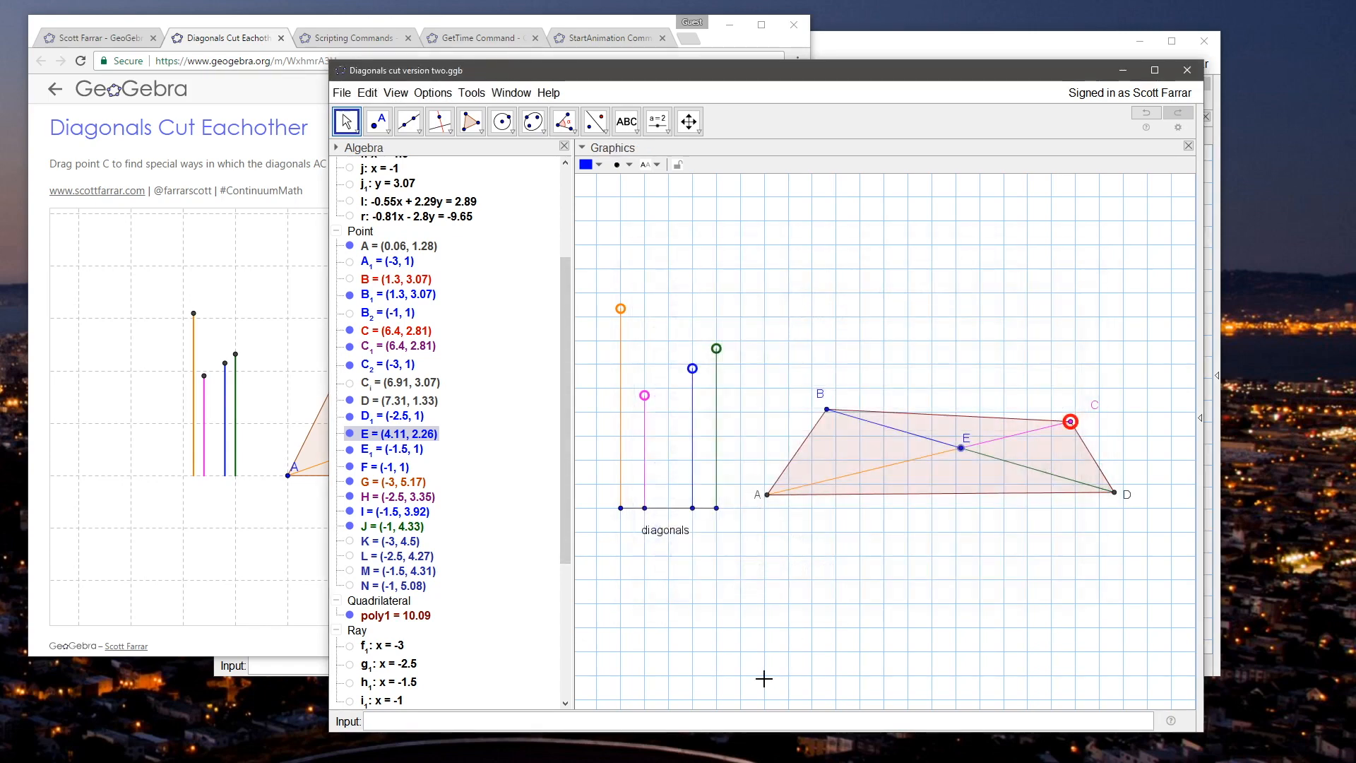
Step: Create a dependent point (x(E),y(E)) on top of E and rename it E_1
click(732, 721)
text(x(E),y(E)))
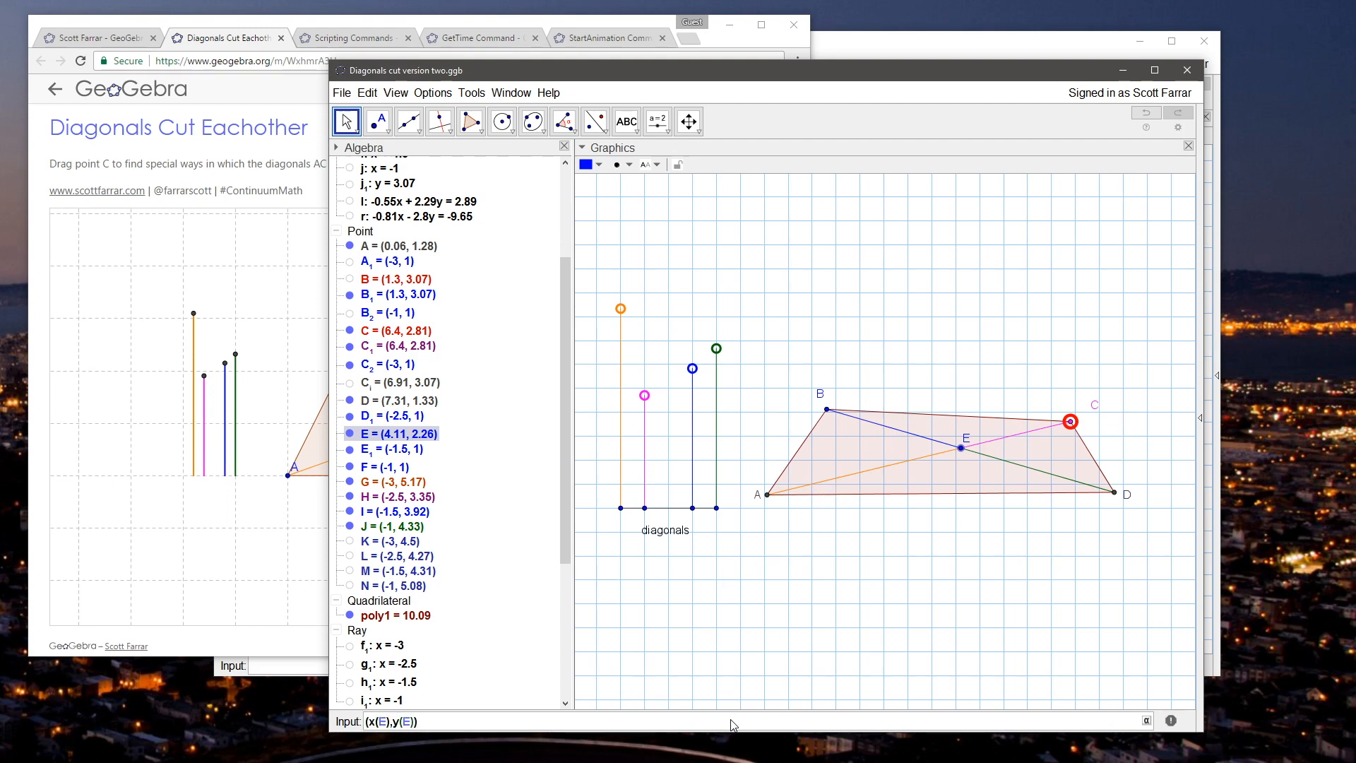
key(Return)
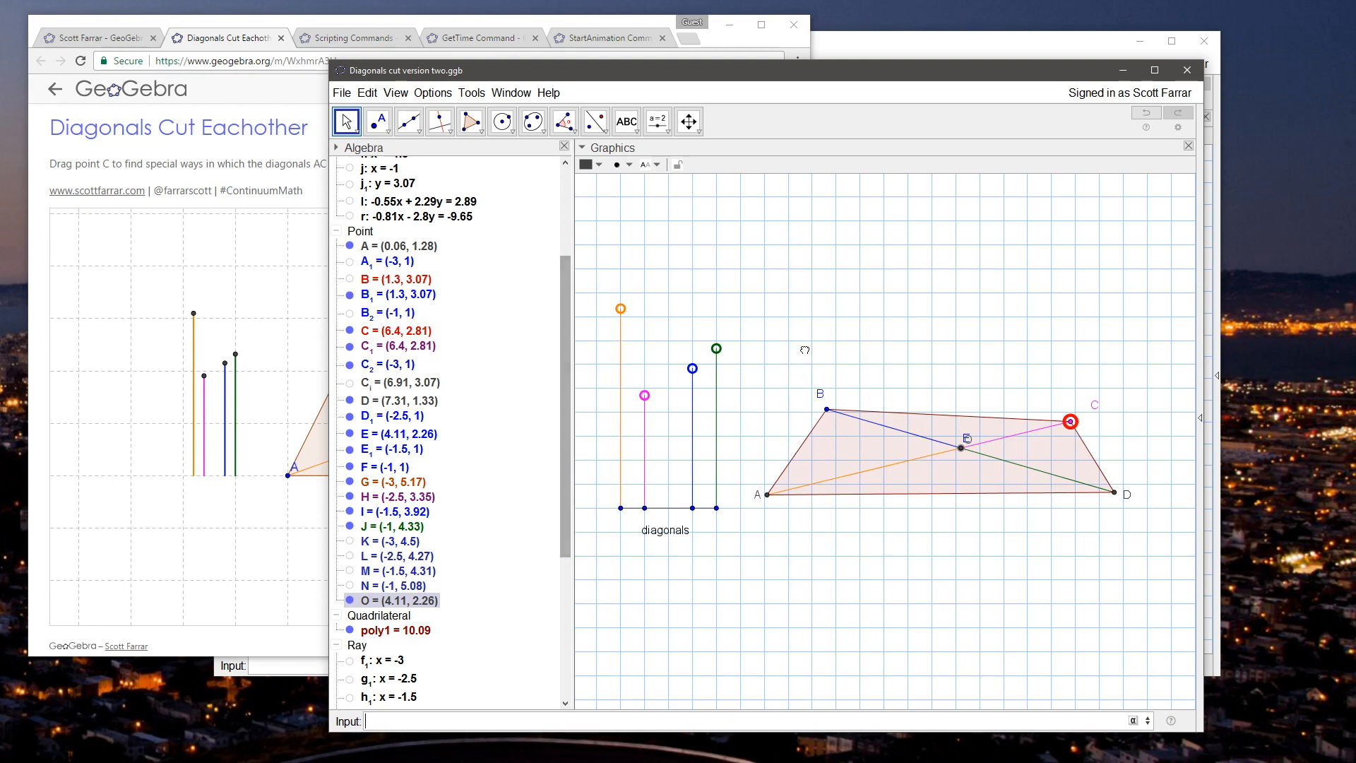
right_click(396, 600)
click(439, 713)
text(E_1)
key(Return)
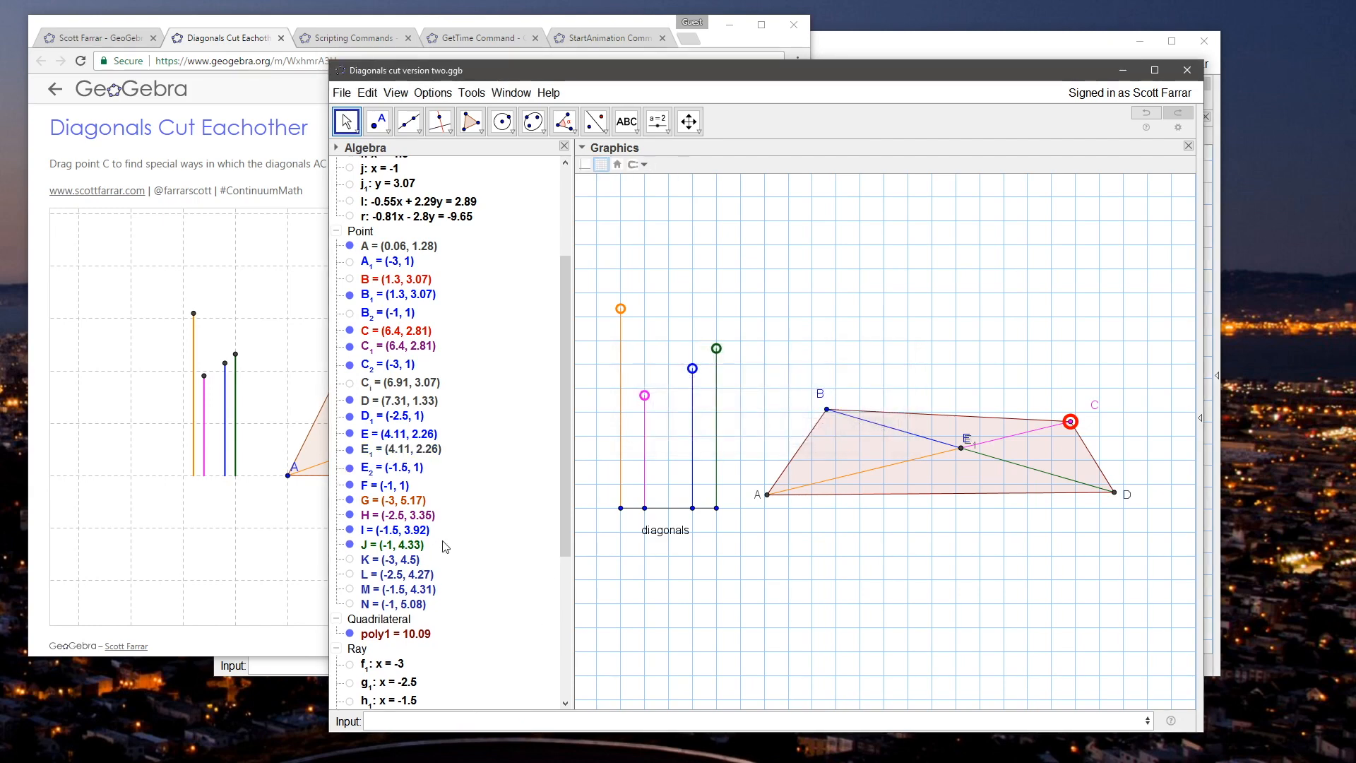
Step: Color point E_1 blue and restyle point E as an enlarged hollow circle
click(587, 165)
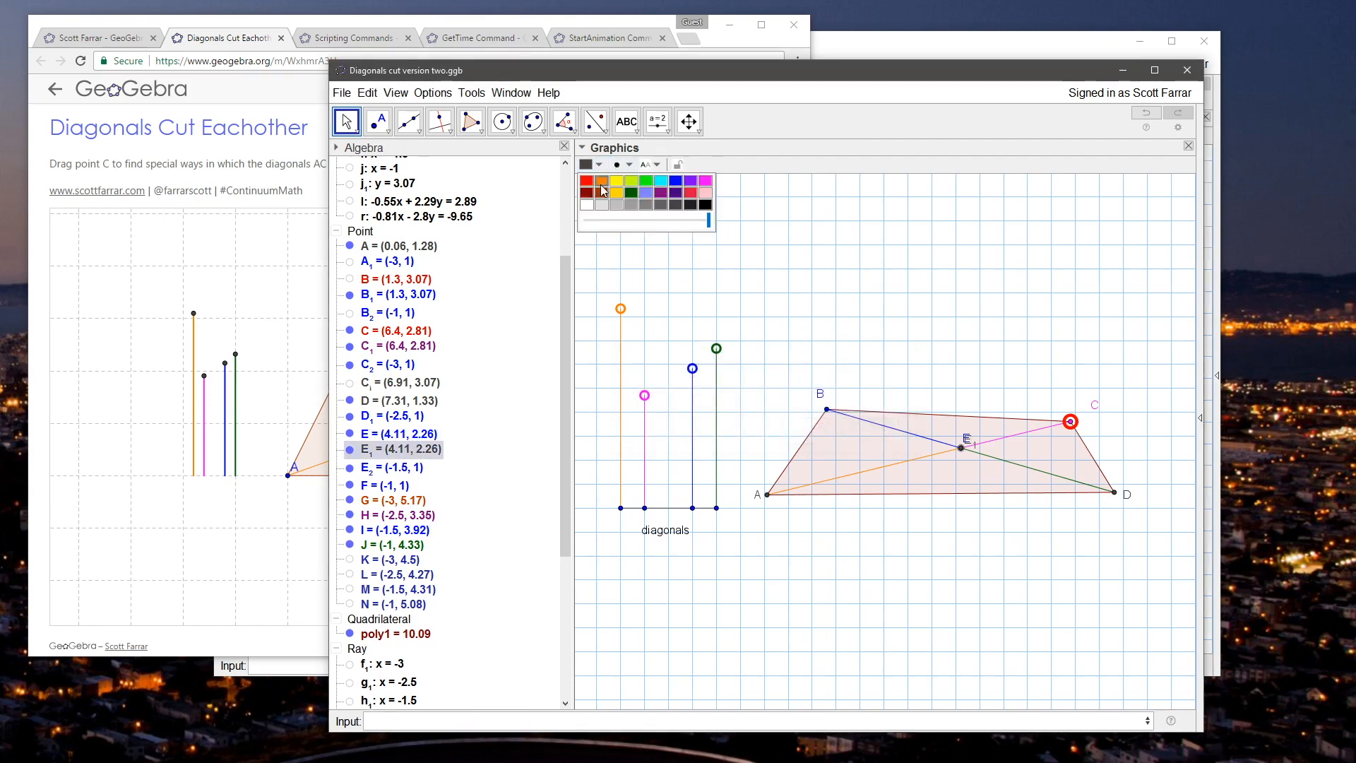
click(796, 221)
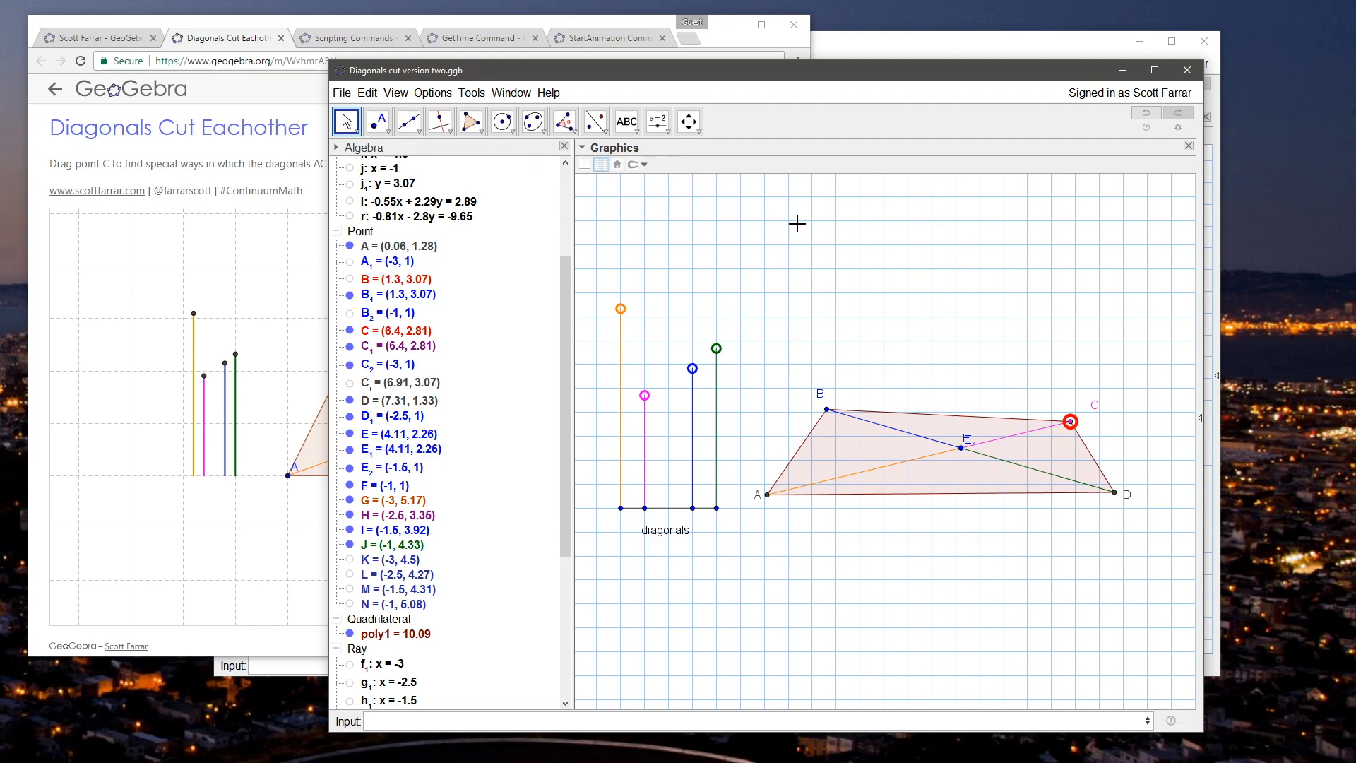
click(395, 435)
click(599, 165)
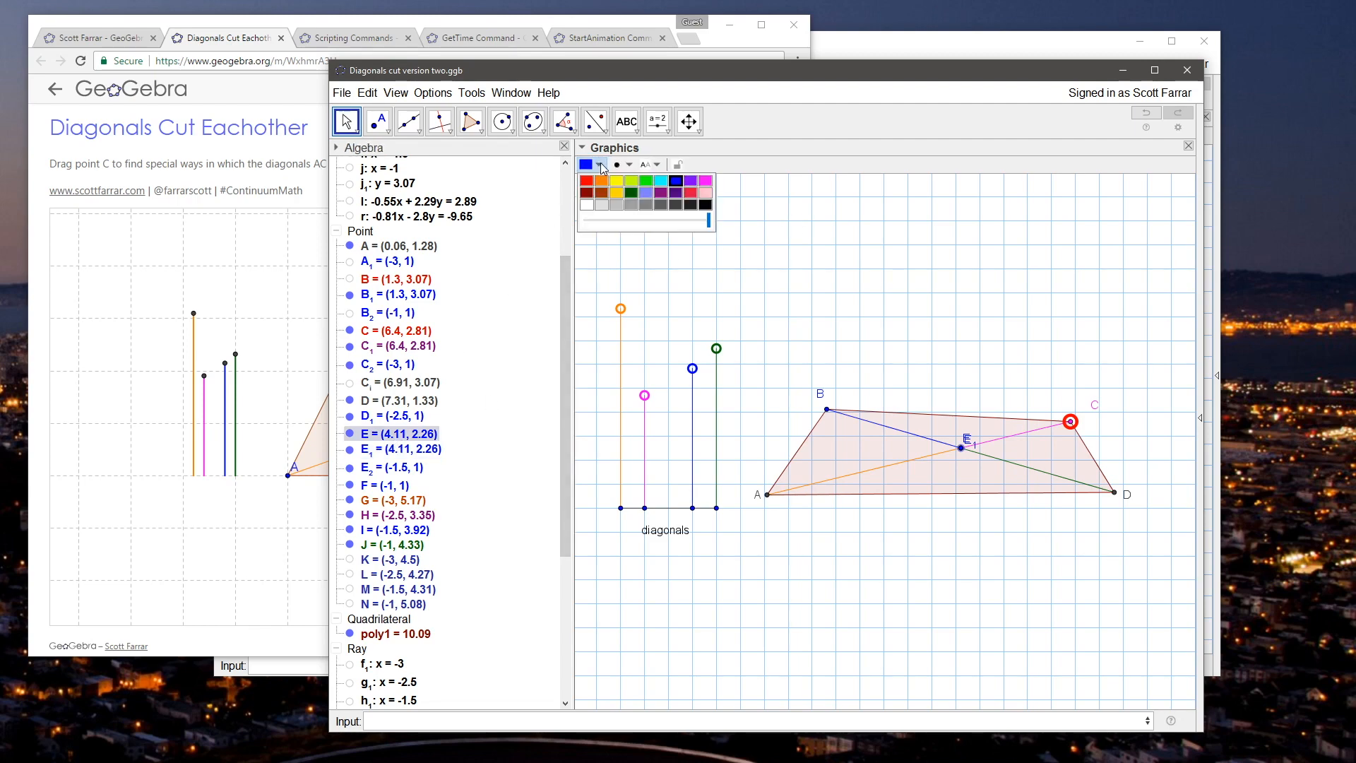
click(617, 166)
click(651, 182)
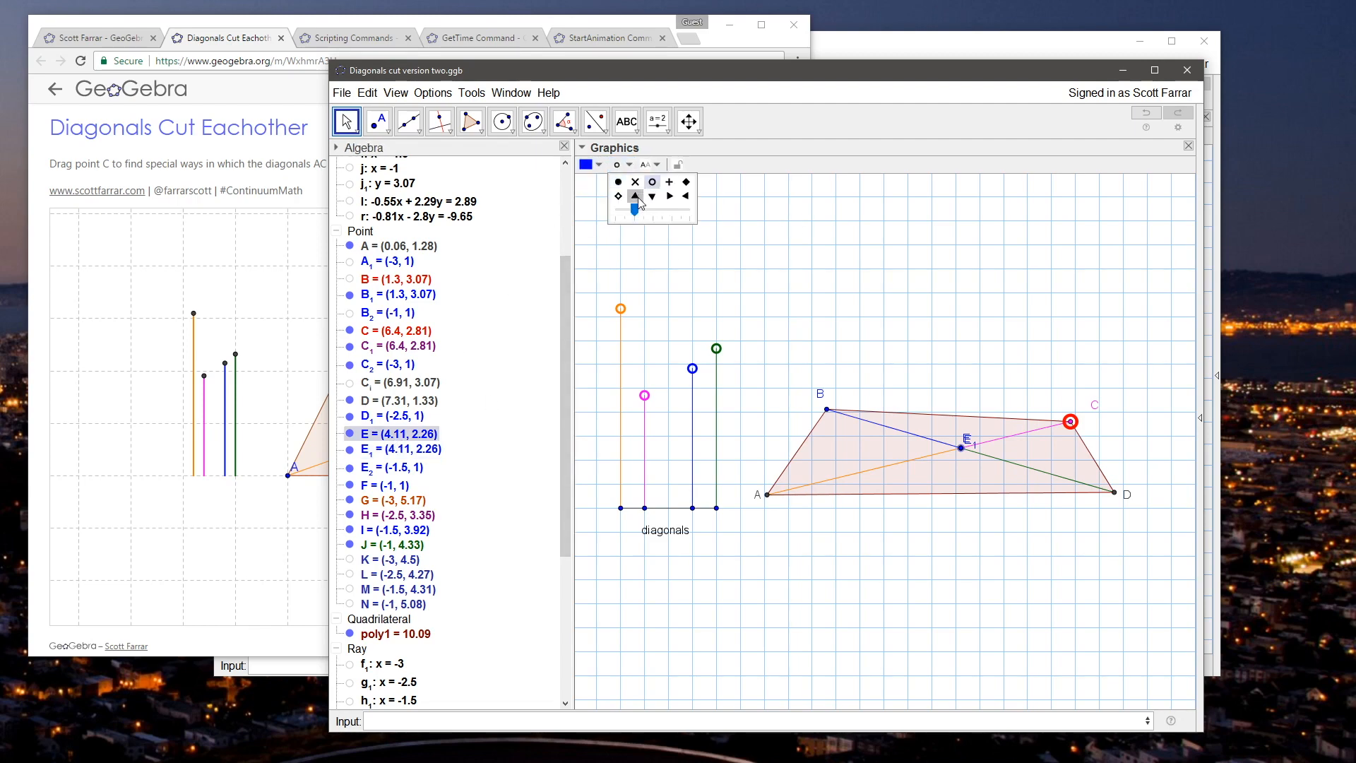
drag(634, 210, 676, 216)
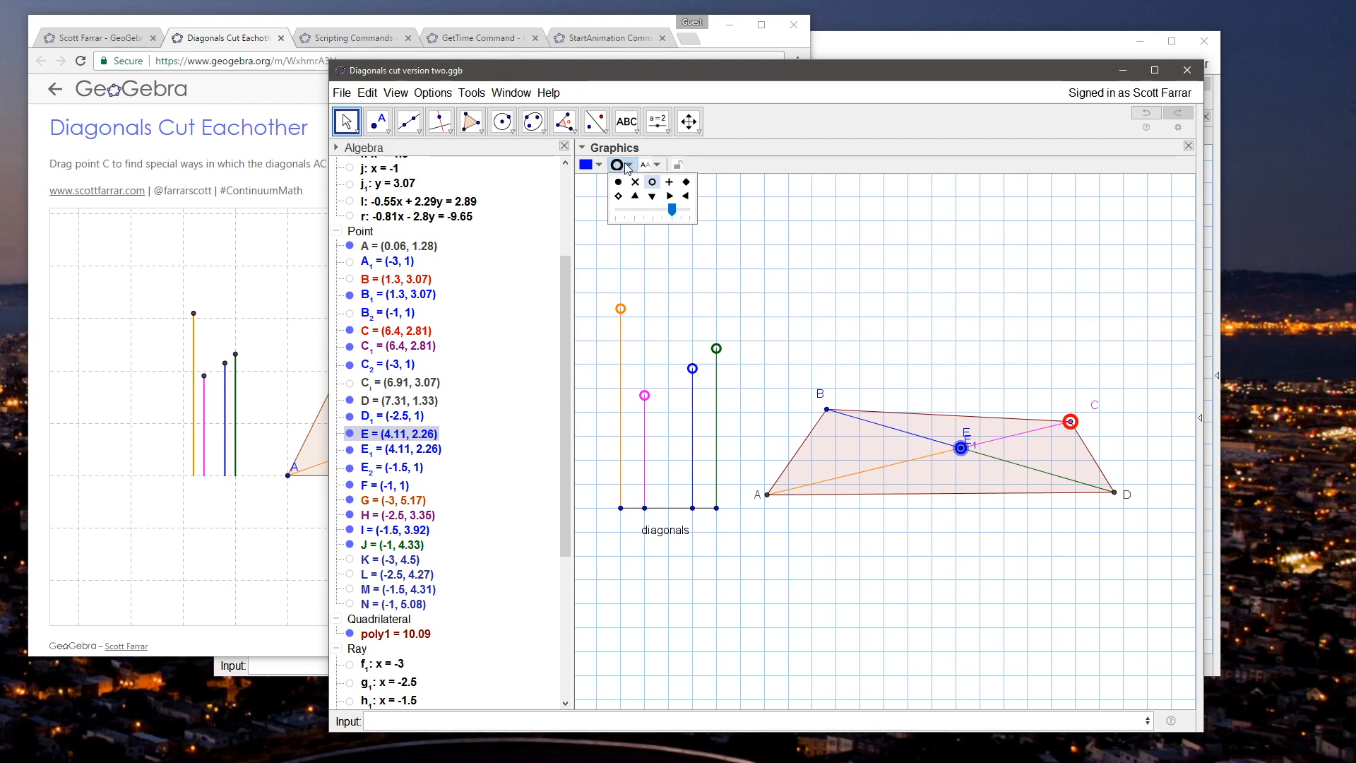
Step: Hide the label of point E_1 and enlarge the hollow circle marker of point E
right_click(389, 450)
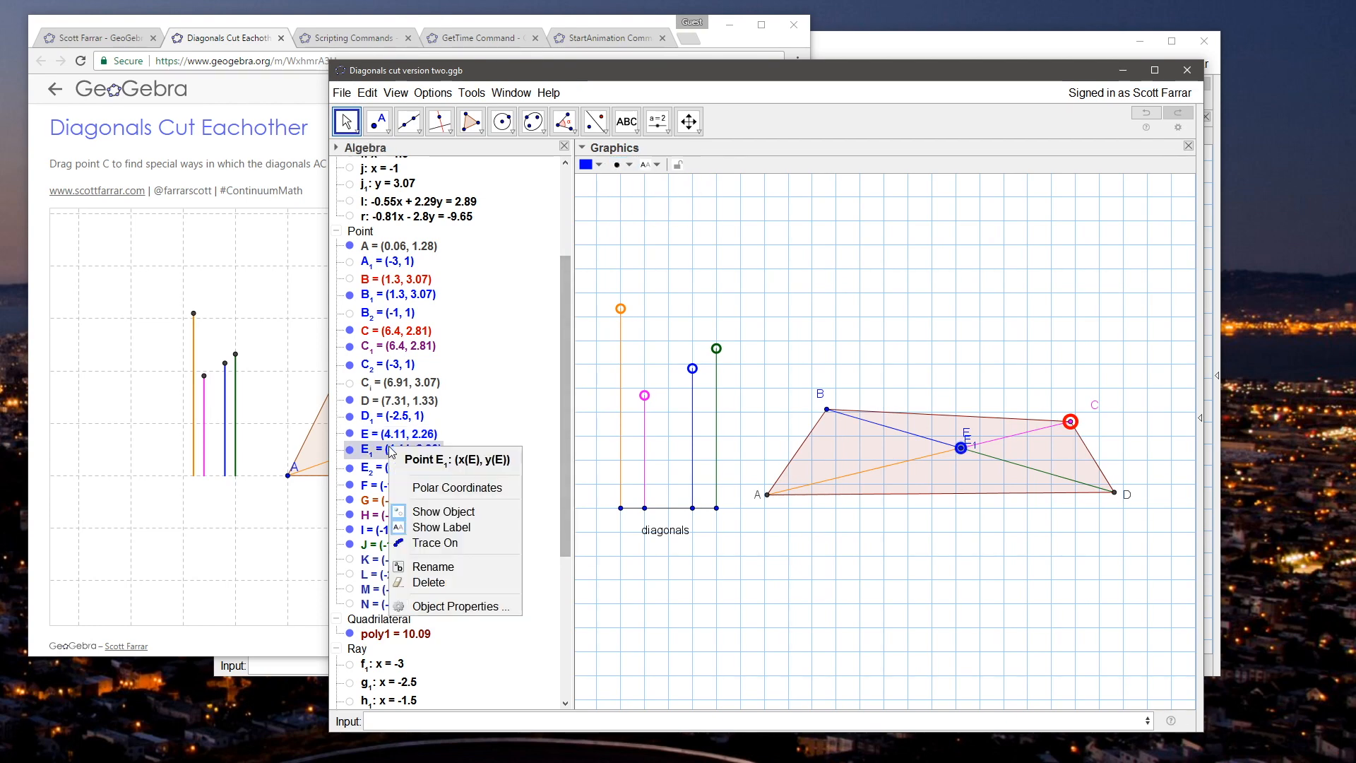
click(454, 527)
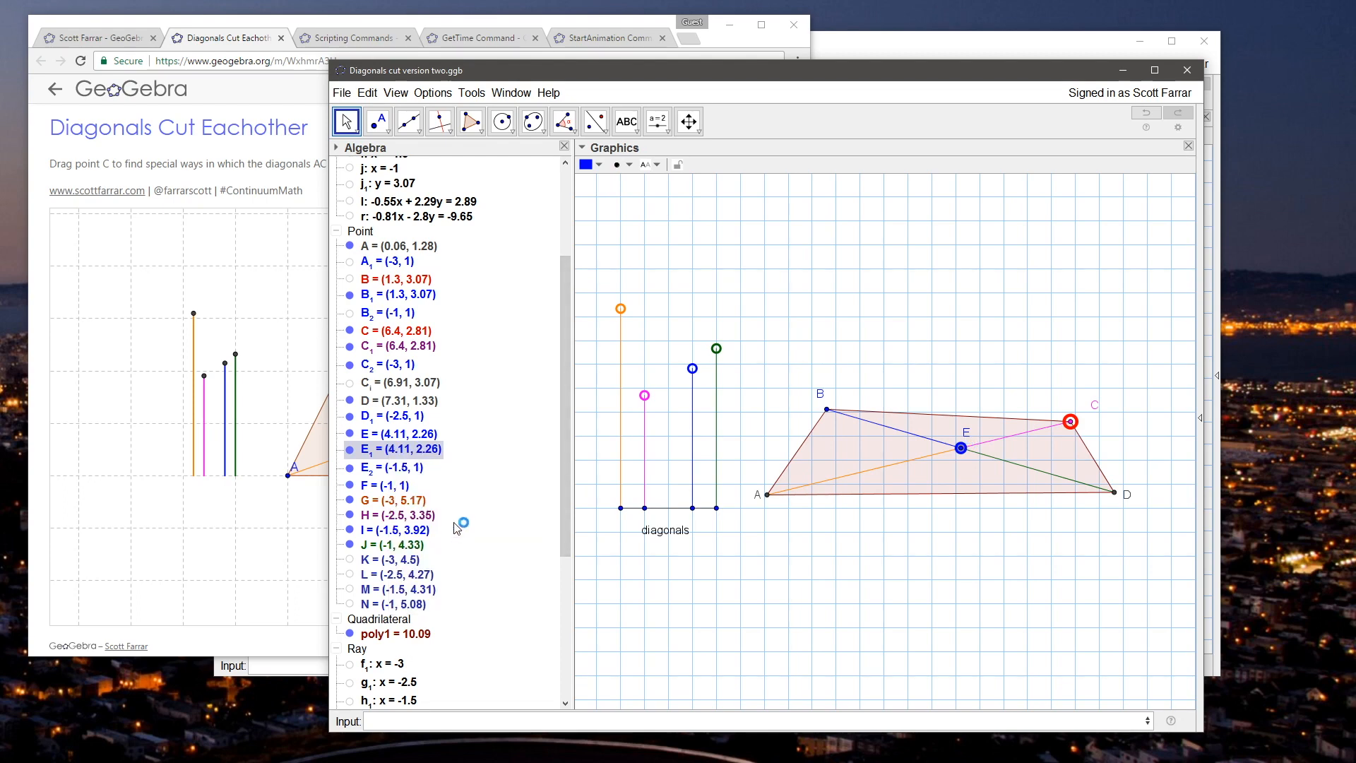
click(872, 296)
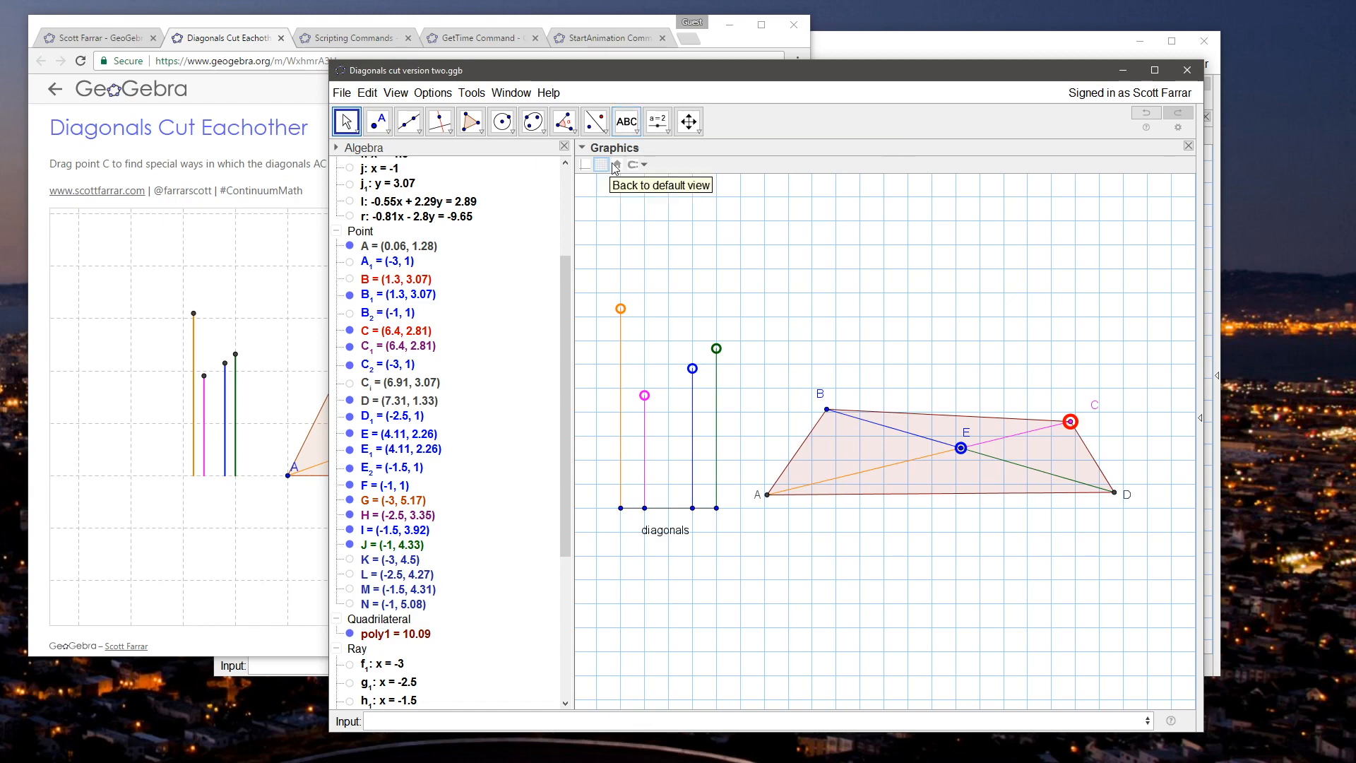
click(406, 433)
click(620, 164)
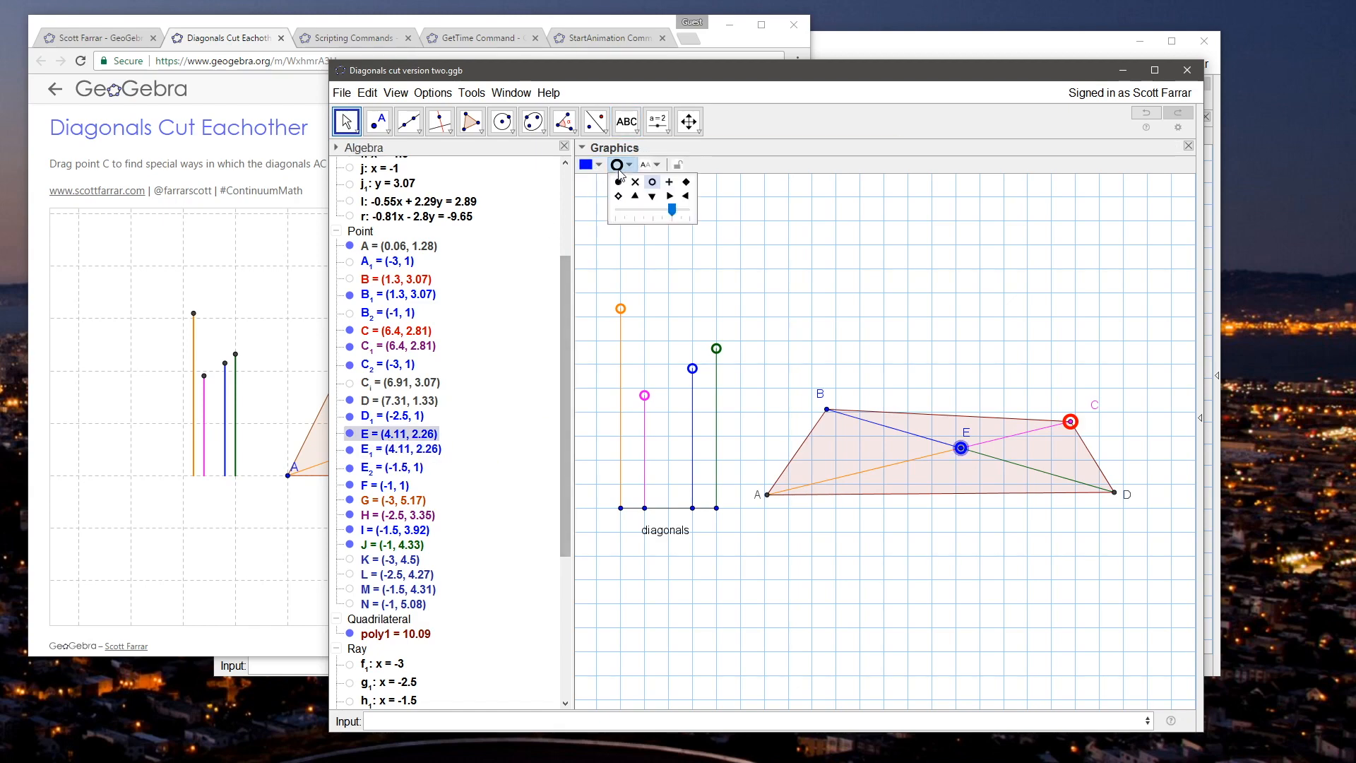
click(849, 276)
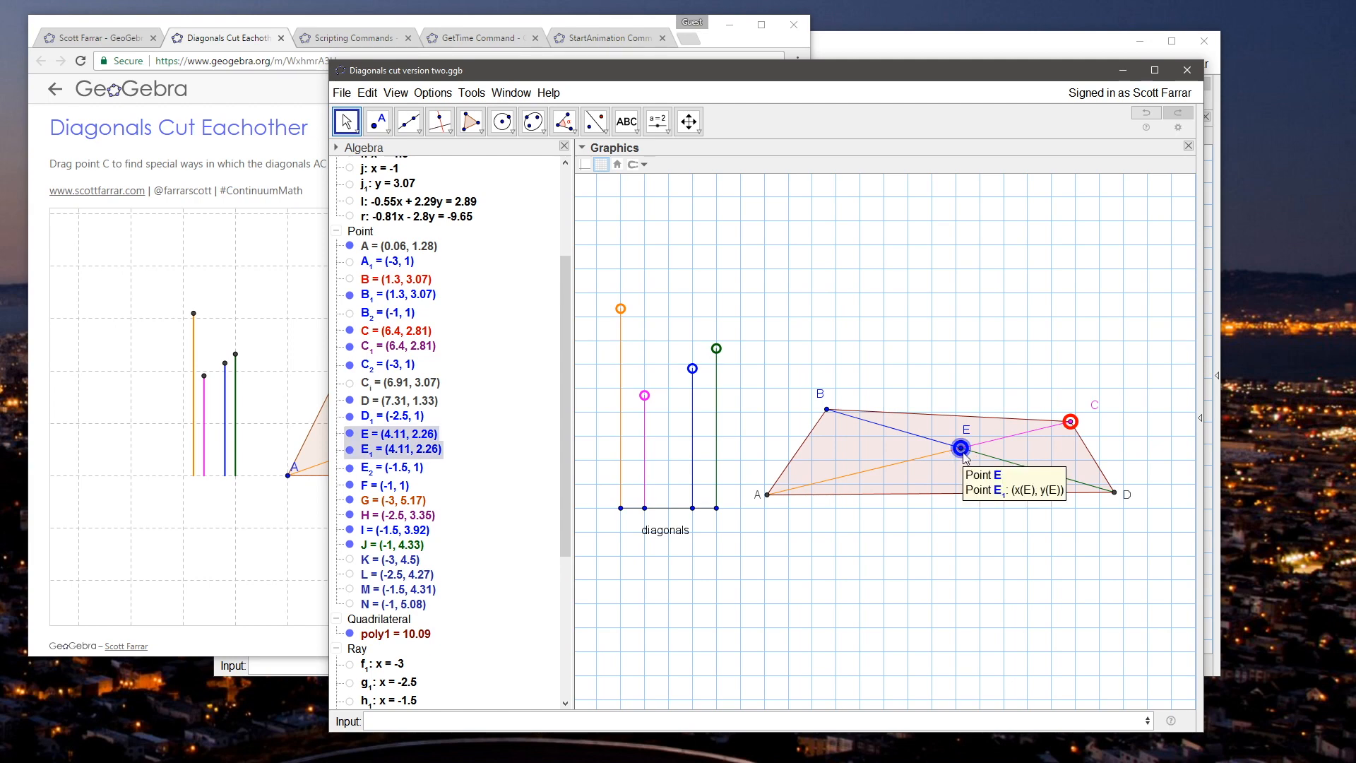
Step: Turn off Selection Allowed for point E_1 in its advanced object properties
right_click(422, 456)
right_click(417, 454)
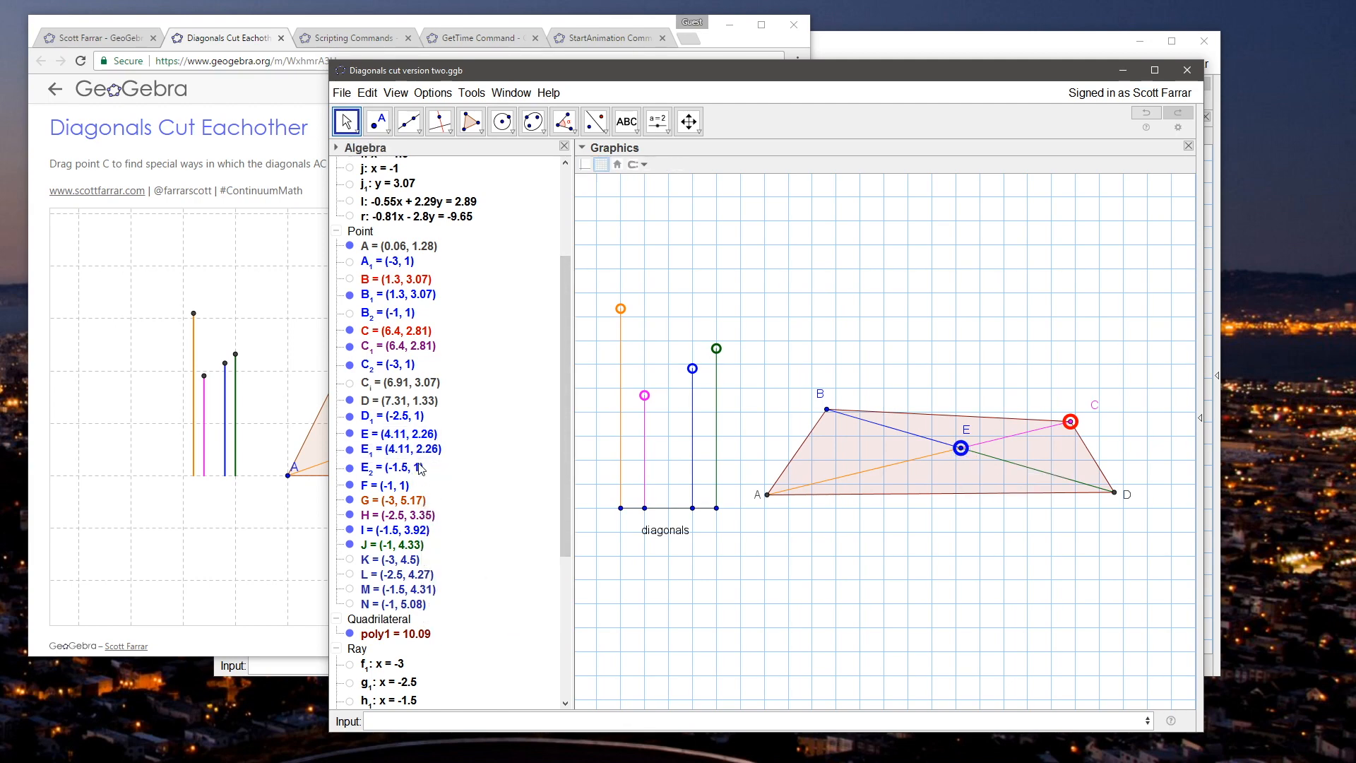
click(498, 612)
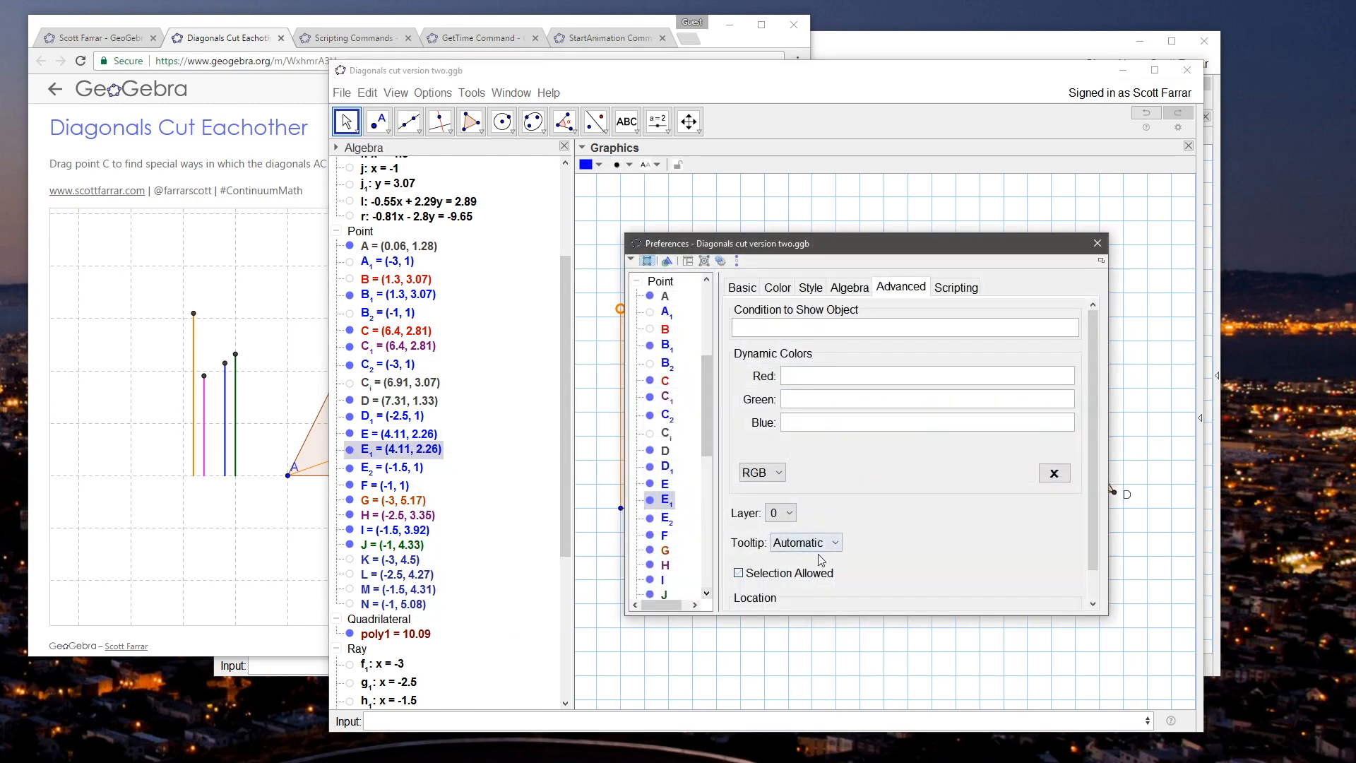
click(1107, 235)
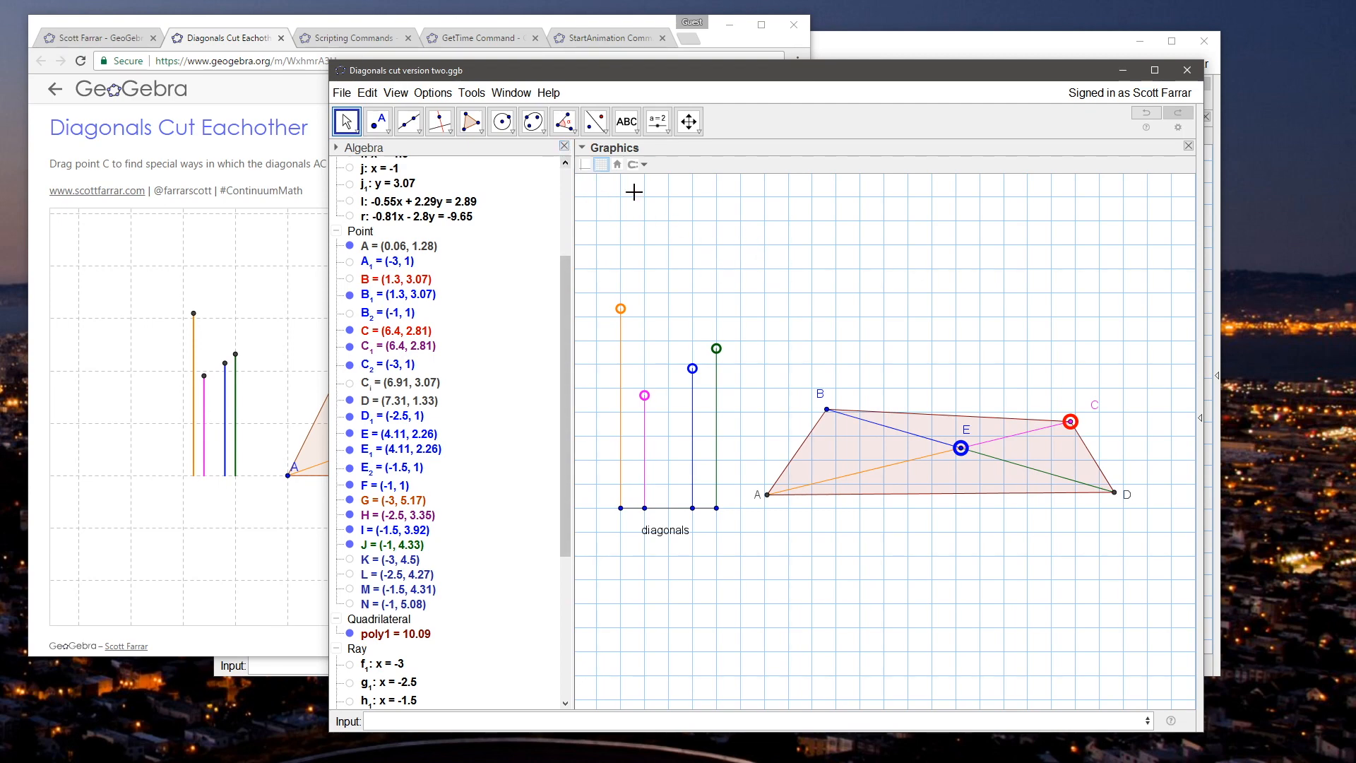
Step: Close the Algebra view, shrink the construction window to about 943×713 and fit the drawing inside it
click(565, 147)
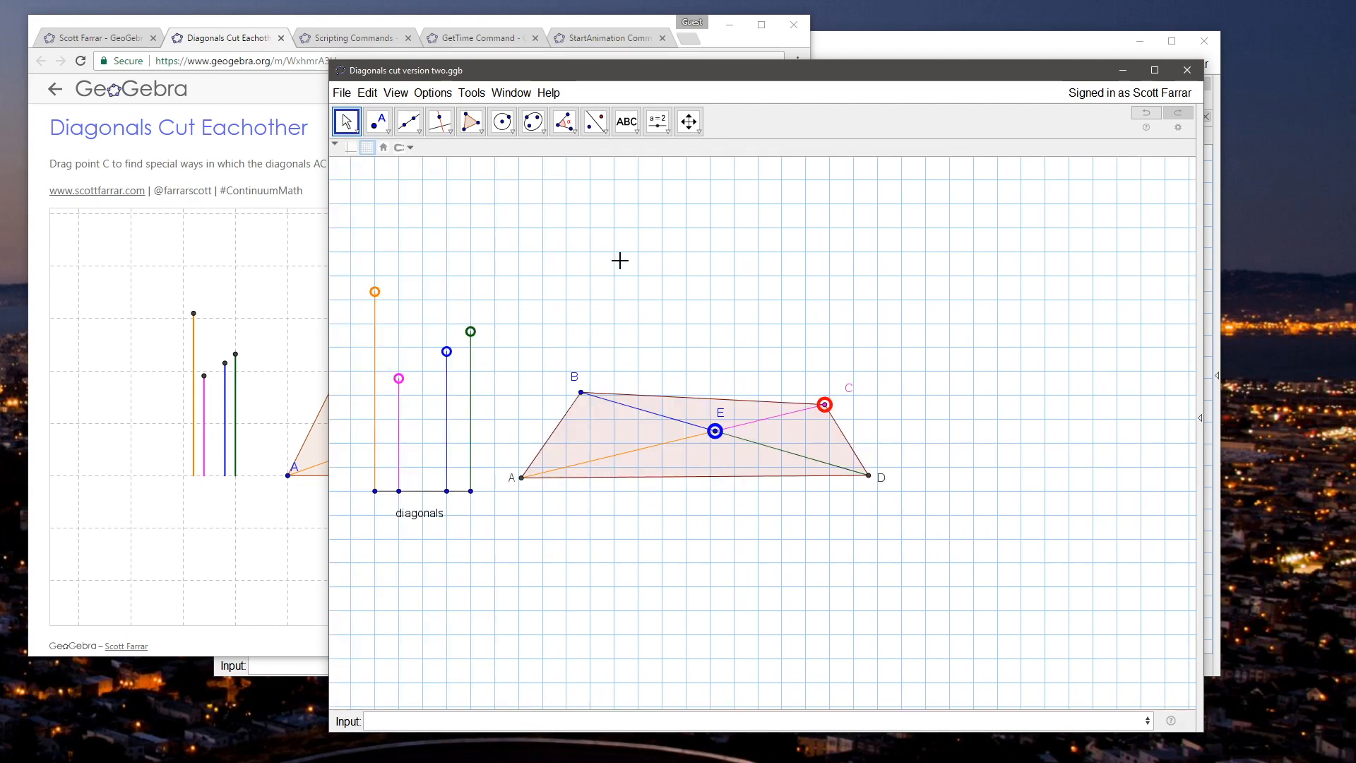
mouse_move(549, 70)
mouse_down()
mouse_move(632, 60)
mouse_move(552, 51)
mouse_up()
drag(1208, 717, 987, 538)
drag(747, 253, 748, 264)
scroll(690, 297, down, 1)
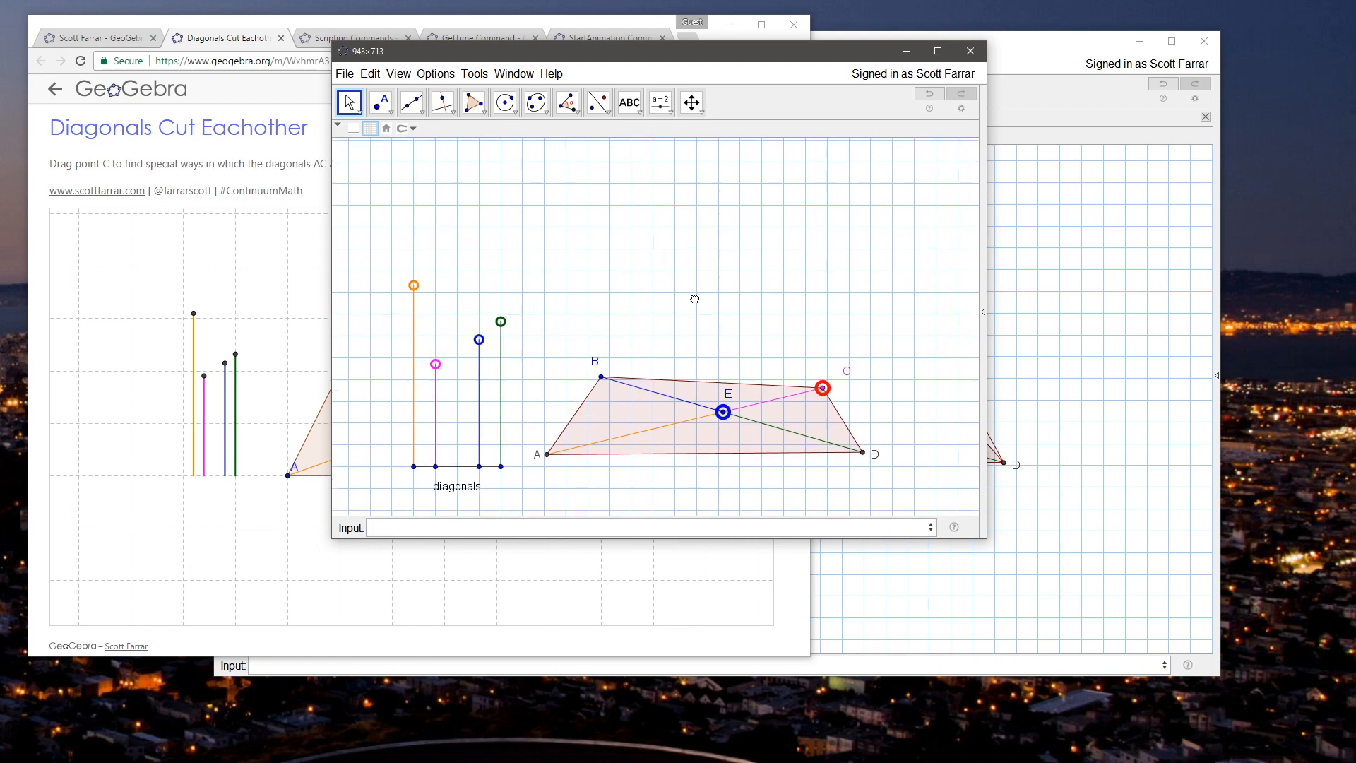
scroll(693, 295, down, 1)
drag(699, 57, 741, 89)
Step: Add a text object with the author's social media handle below the quadrilateral near point D
click(671, 134)
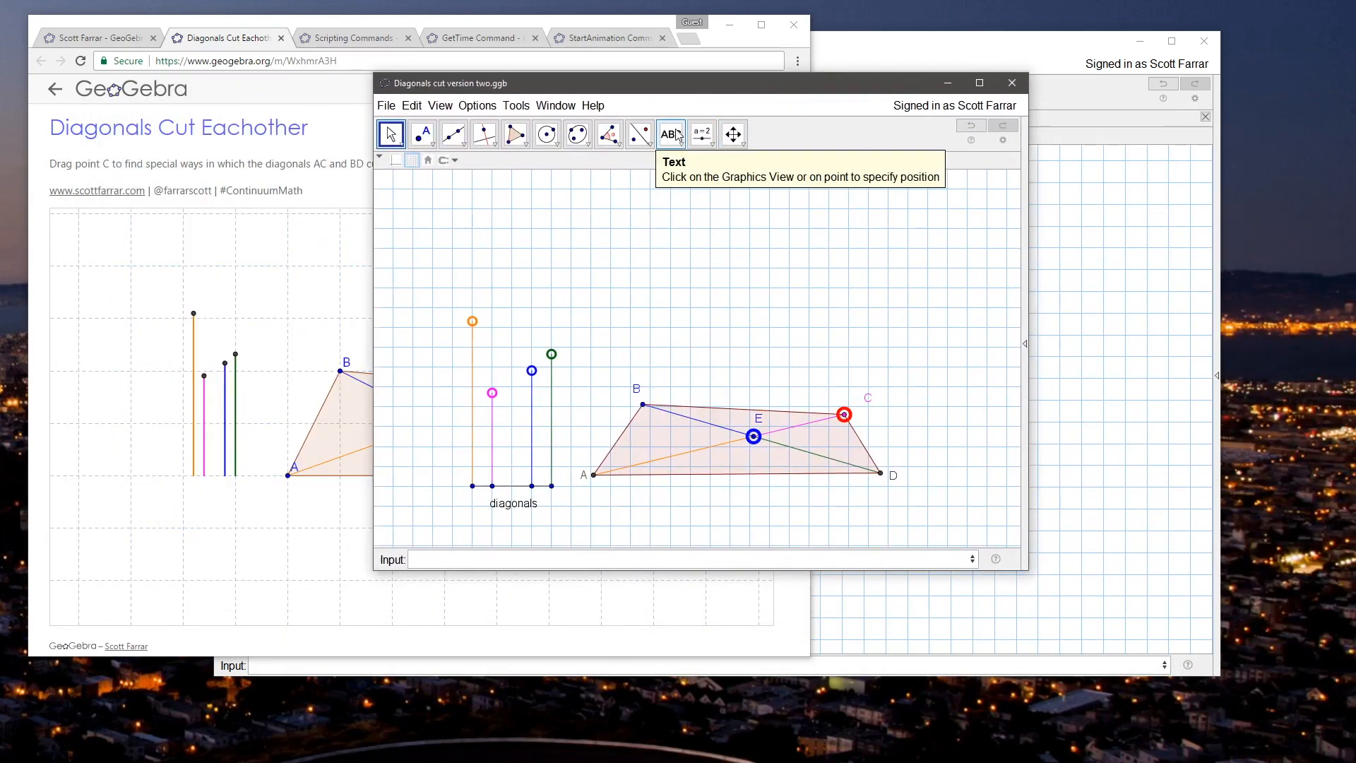
click(859, 522)
text(@farrarscott)
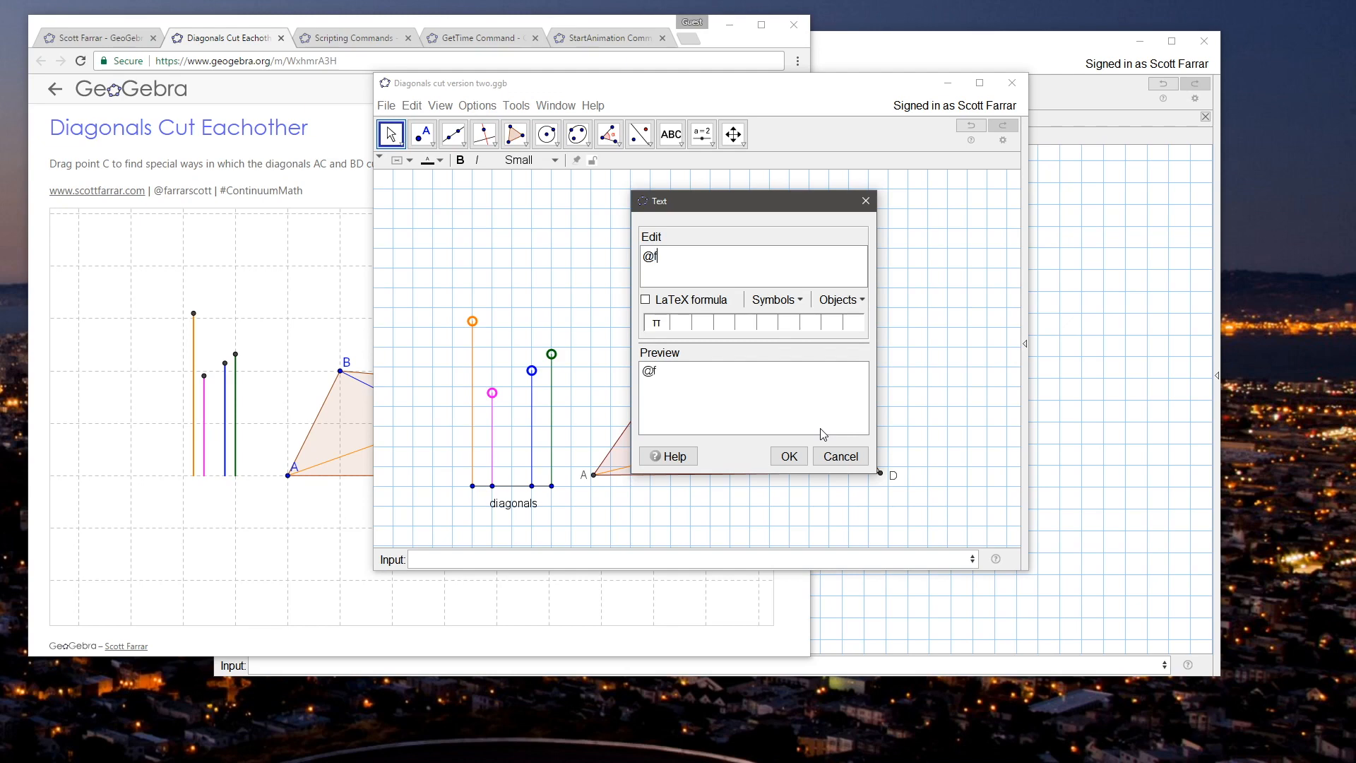
click(789, 456)
click(394, 131)
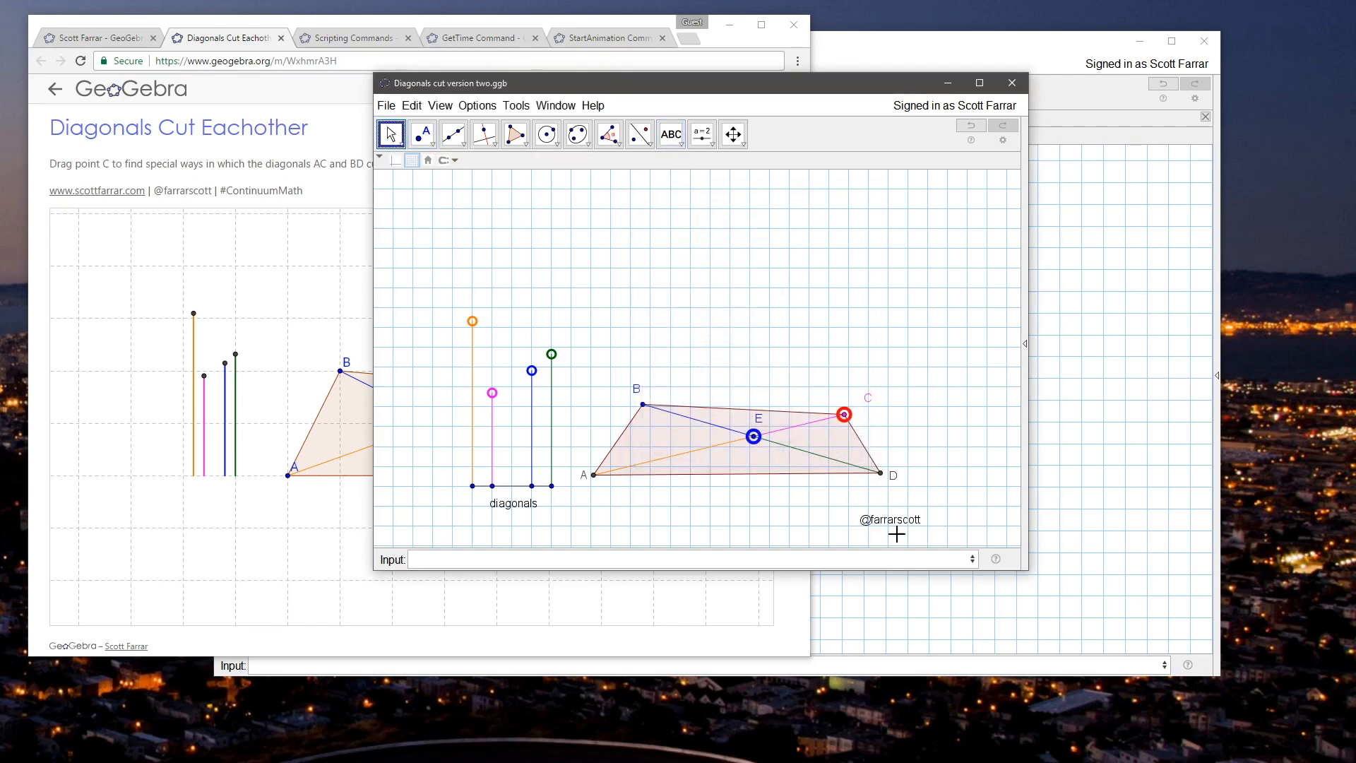
Step: Open the properties of the credit text near point D and set its foreground color to 1/4 Gray (192, 192, 192)
click(915, 521)
right_click(916, 522)
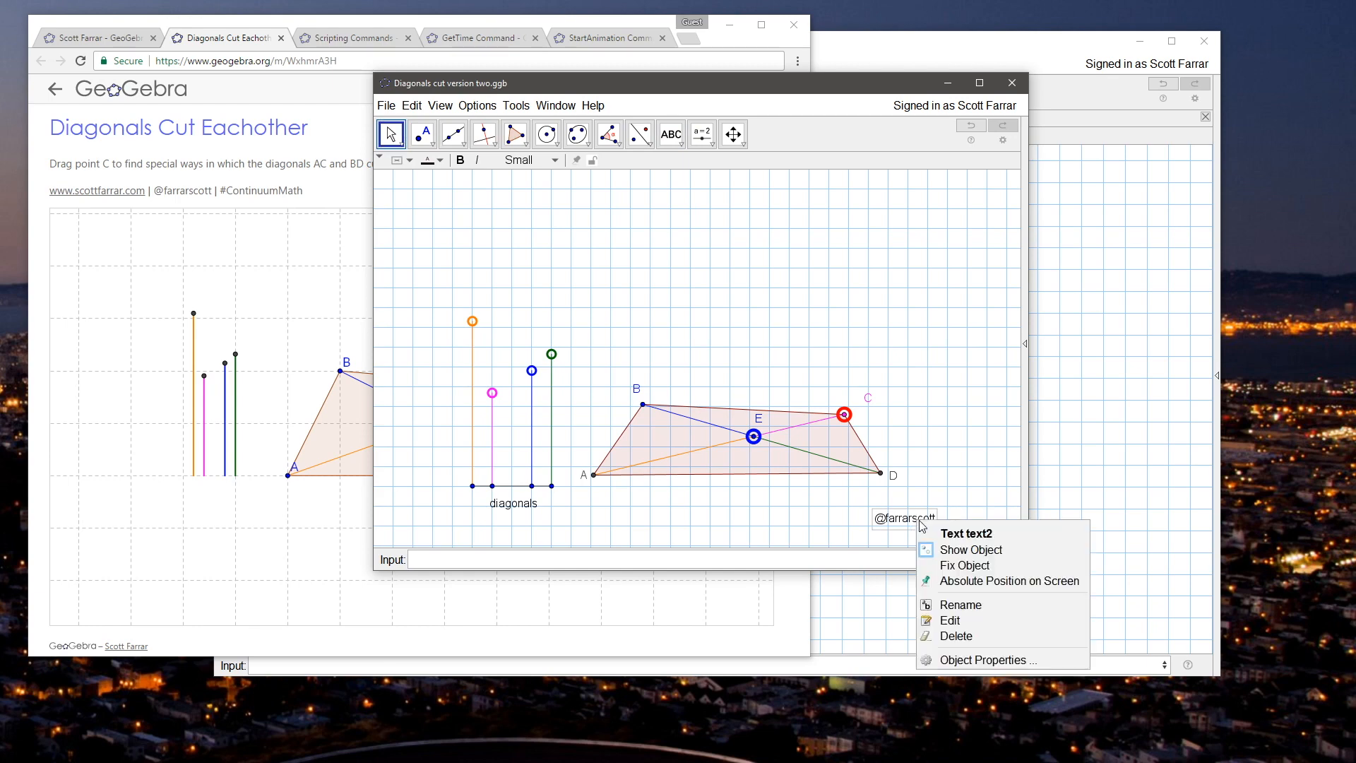
click(966, 659)
click(894, 288)
click(774, 288)
click(755, 288)
click(774, 287)
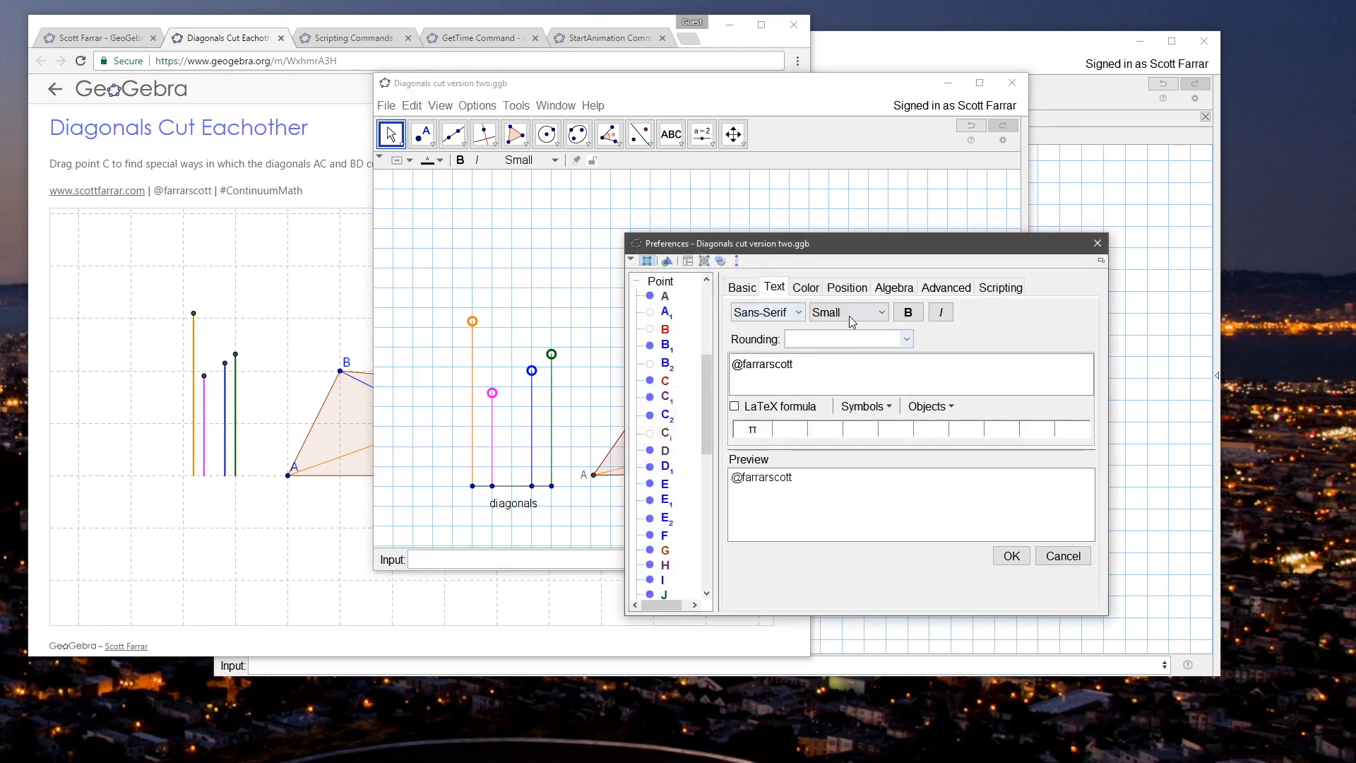
drag(802, 364, 698, 355)
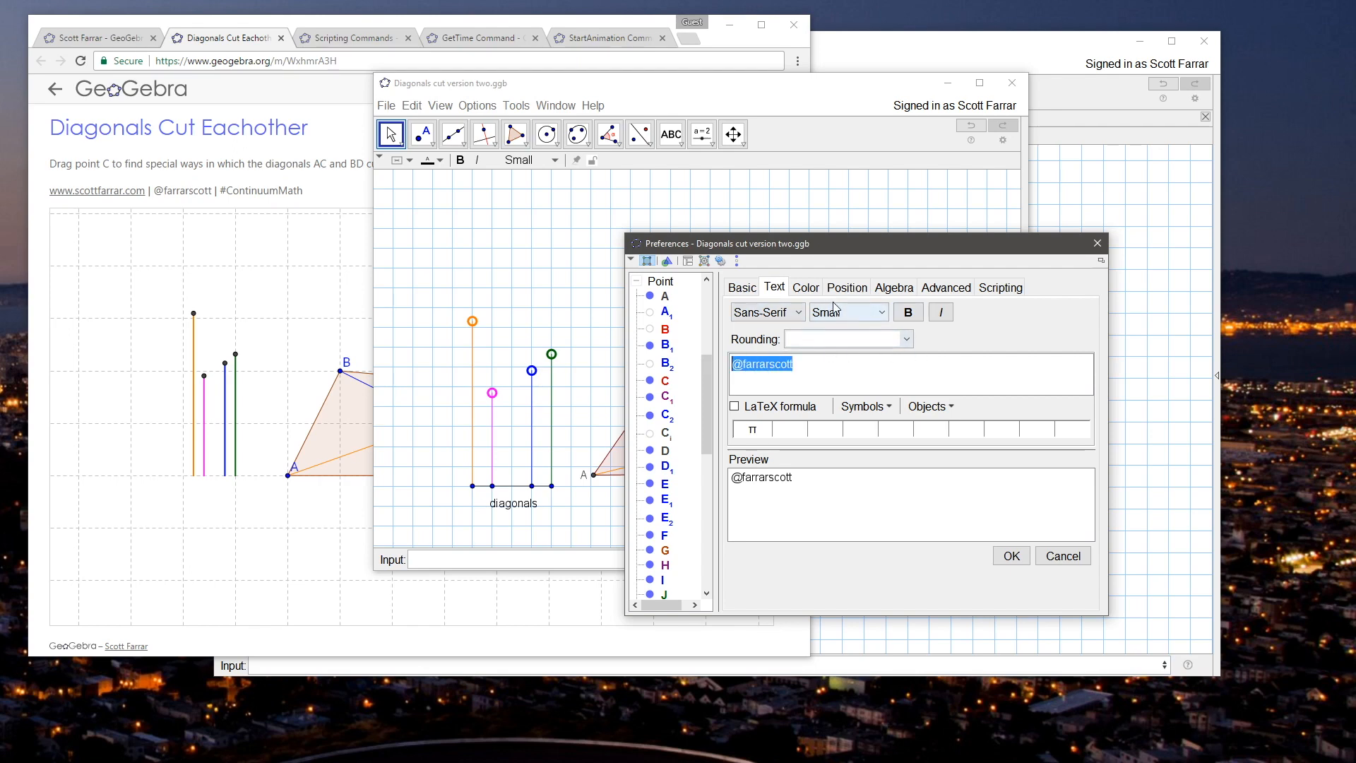
click(805, 288)
click(742, 352)
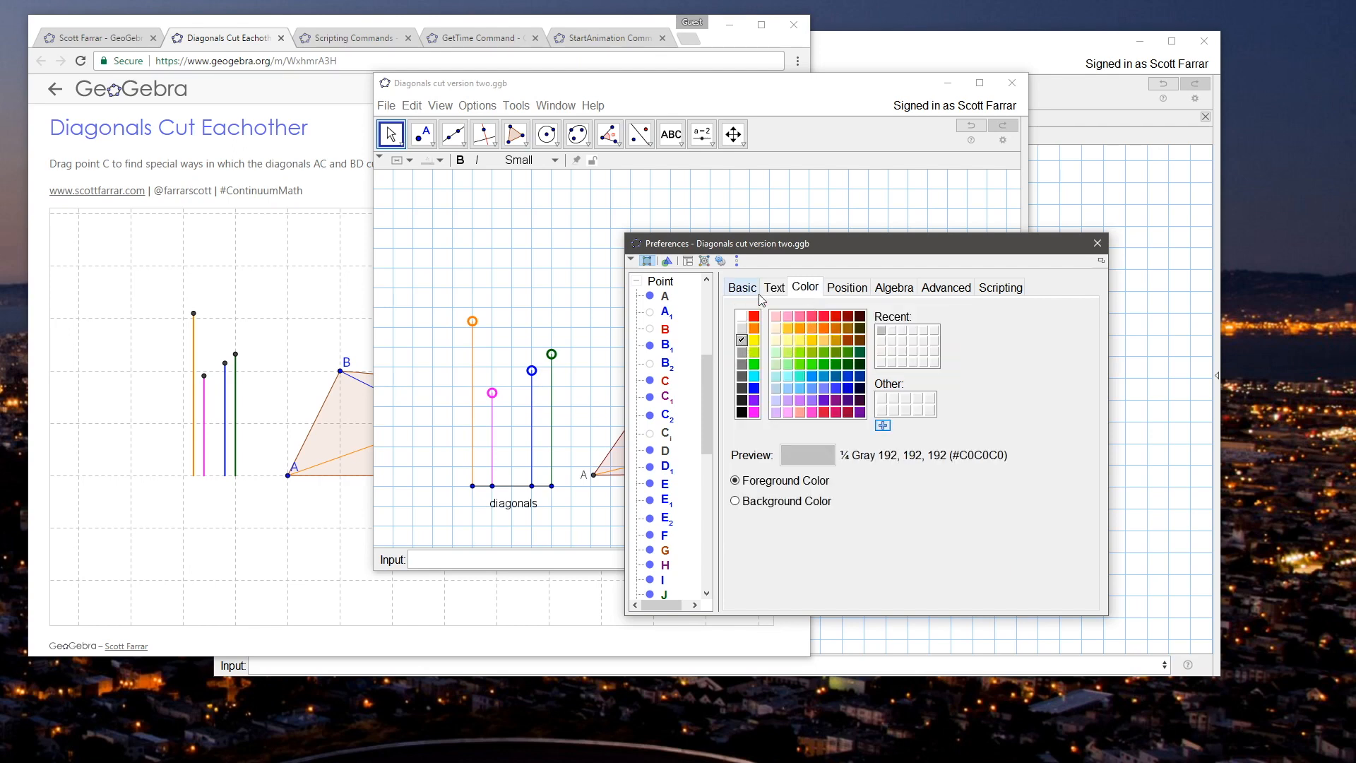
Step: Fix the credit text at an absolute position on screen and turn off Selection Allowed for it
click(856, 292)
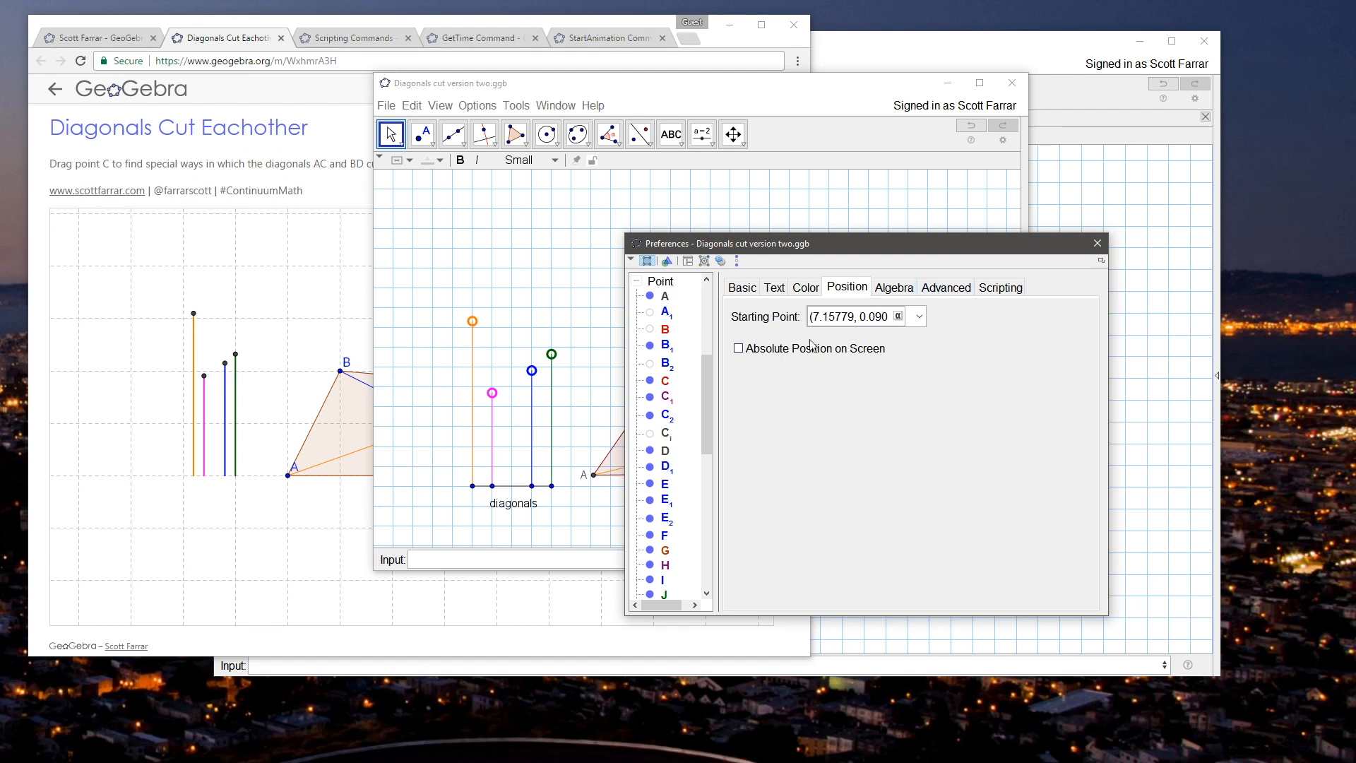
click(945, 288)
click(761, 576)
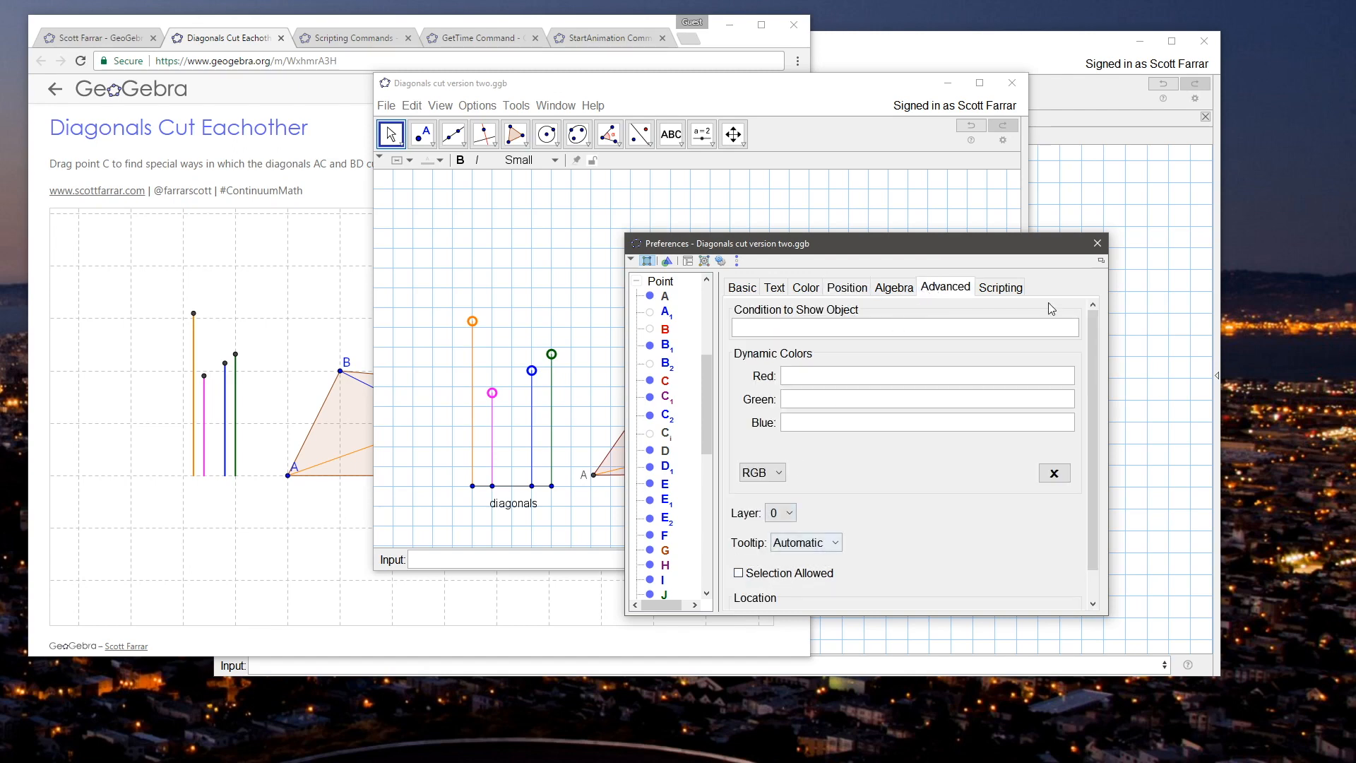
drag(970, 245, 684, 248)
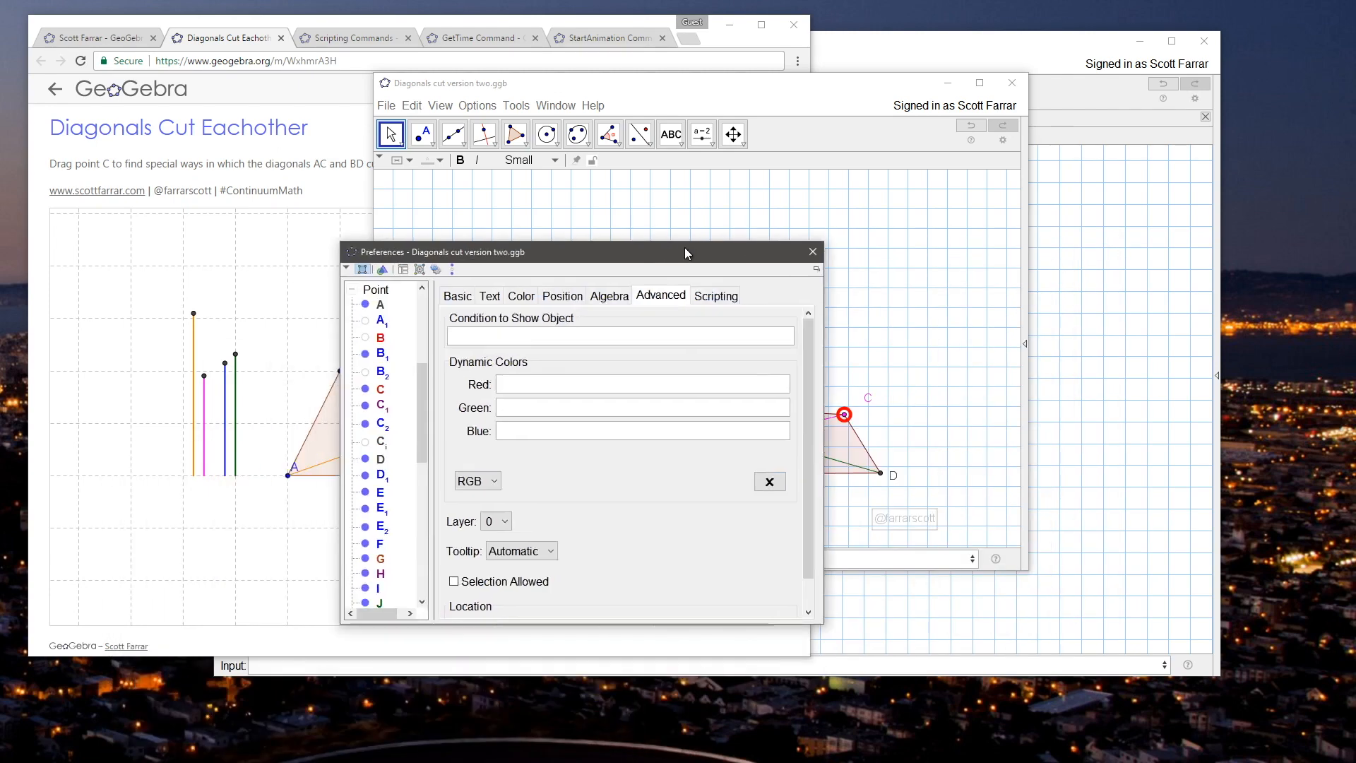
Step: Make the credit text bold and give it a white background color
click(527, 296)
click(489, 296)
triple_click(562, 378)
click(621, 323)
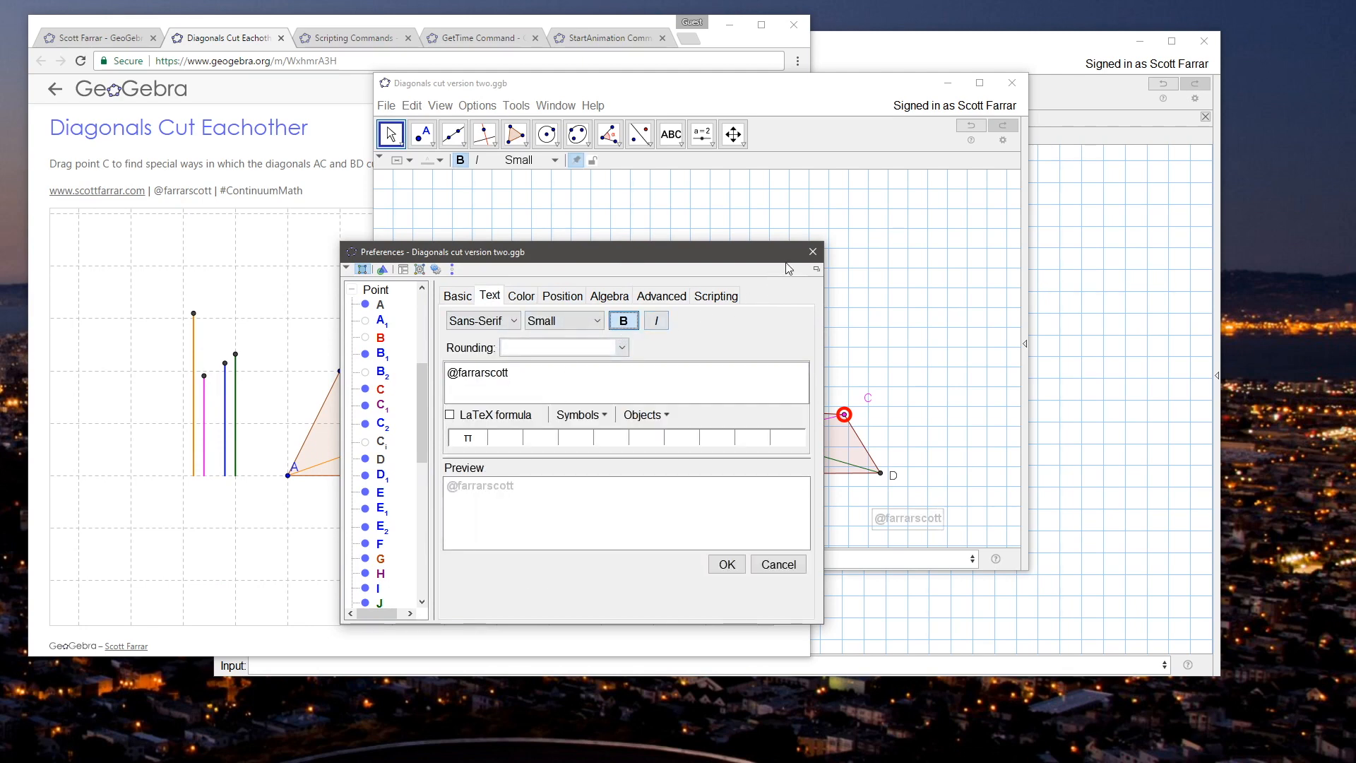
click(526, 297)
click(473, 511)
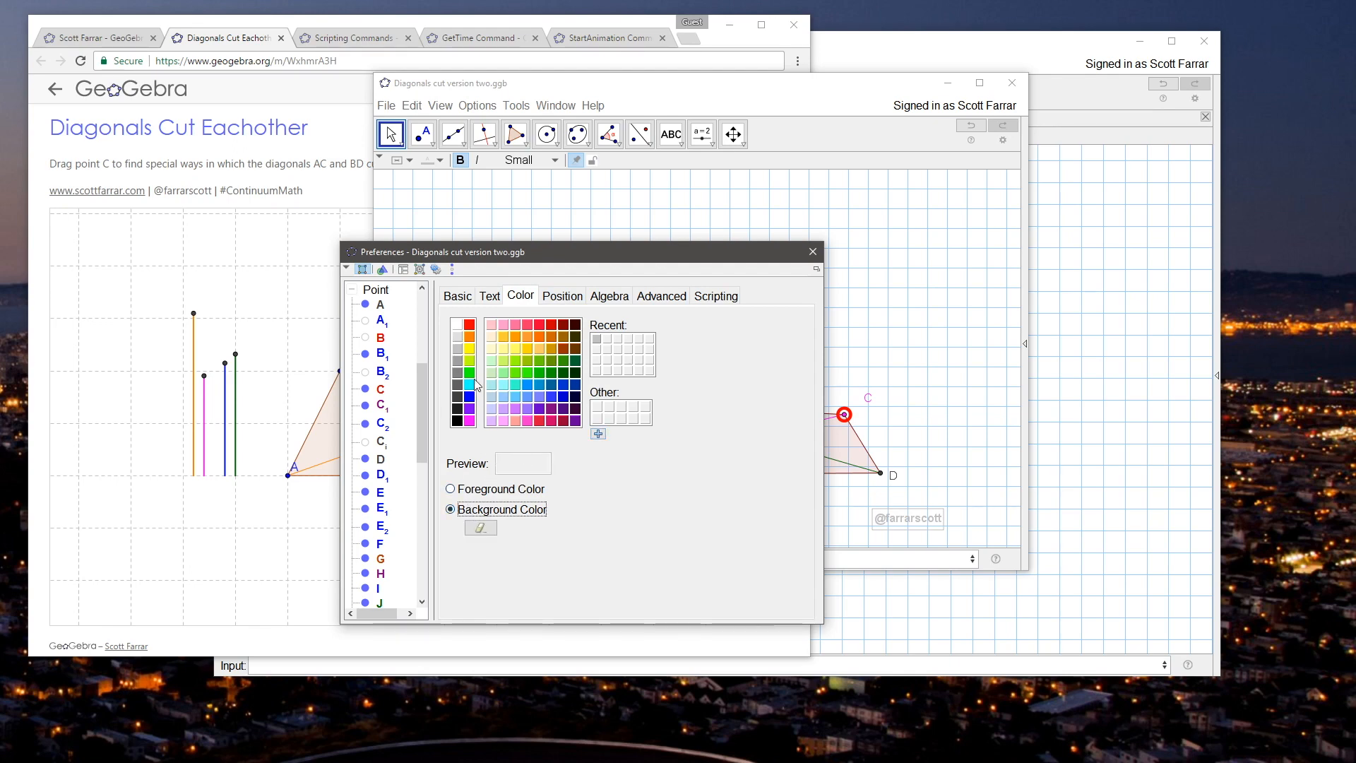
click(457, 325)
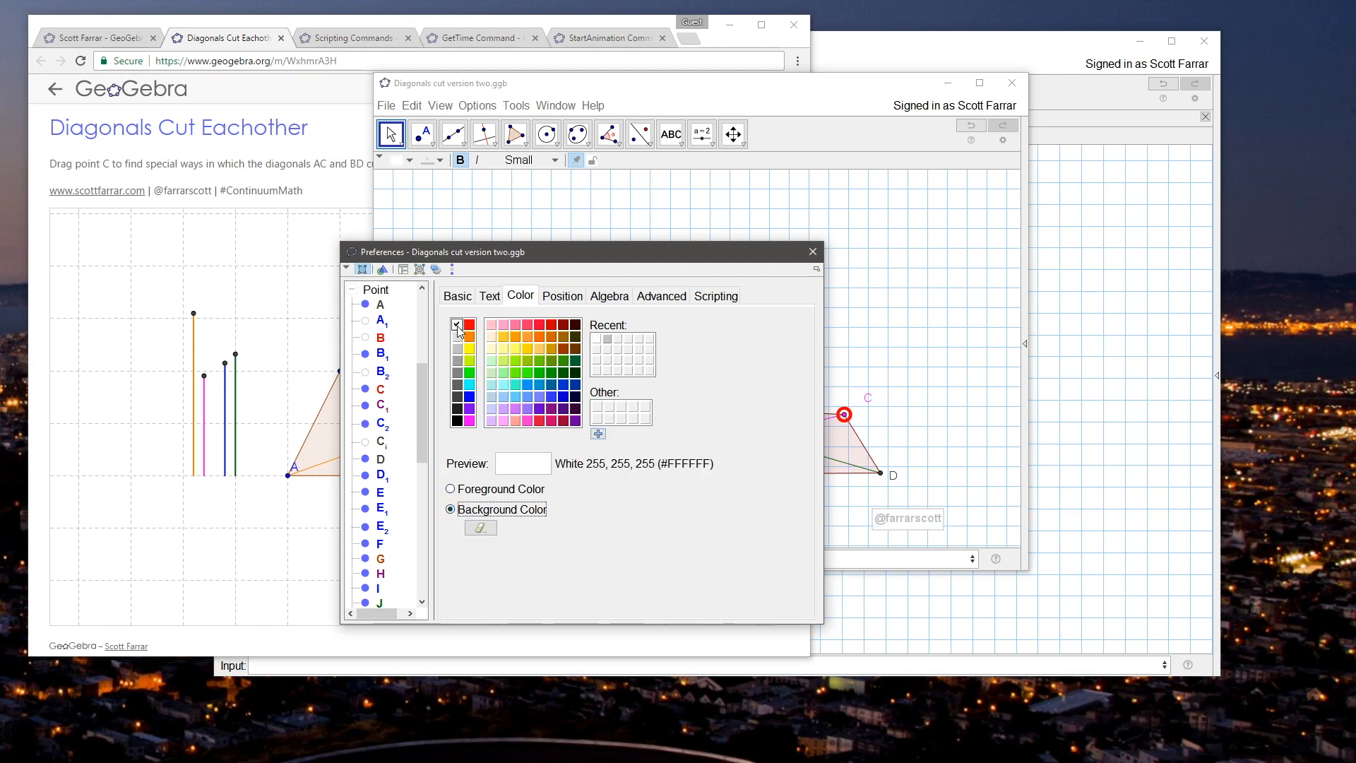
click(813, 253)
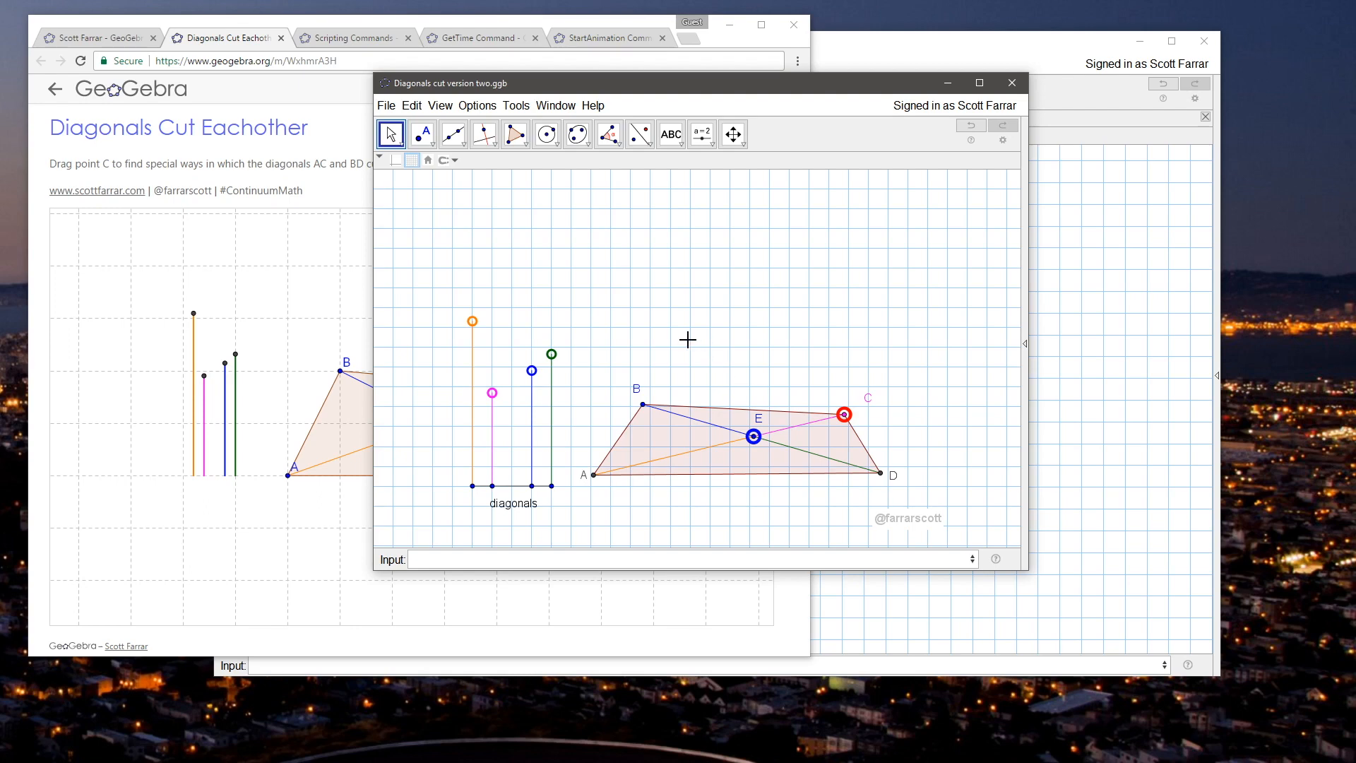
Step: Shift the drawing slightly upward within the graphics view and save the construction
mouse_move(678, 338)
mouse_down()
mouse_move(671, 299)
mouse_move(670, 314)
mouse_up()
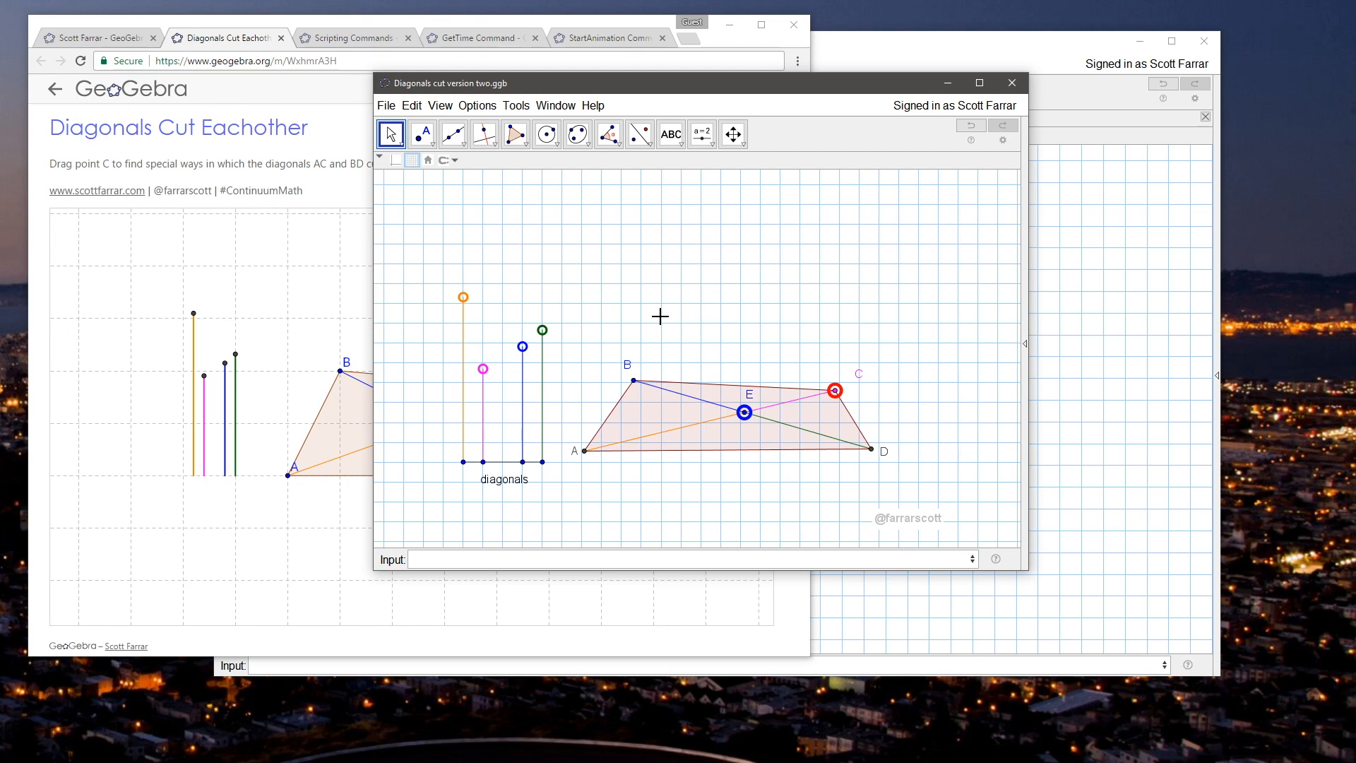
click(386, 105)
click(429, 209)
Step: Export the construction as an online worksheet and title the upload "Diagonals Cut v2"
click(386, 105)
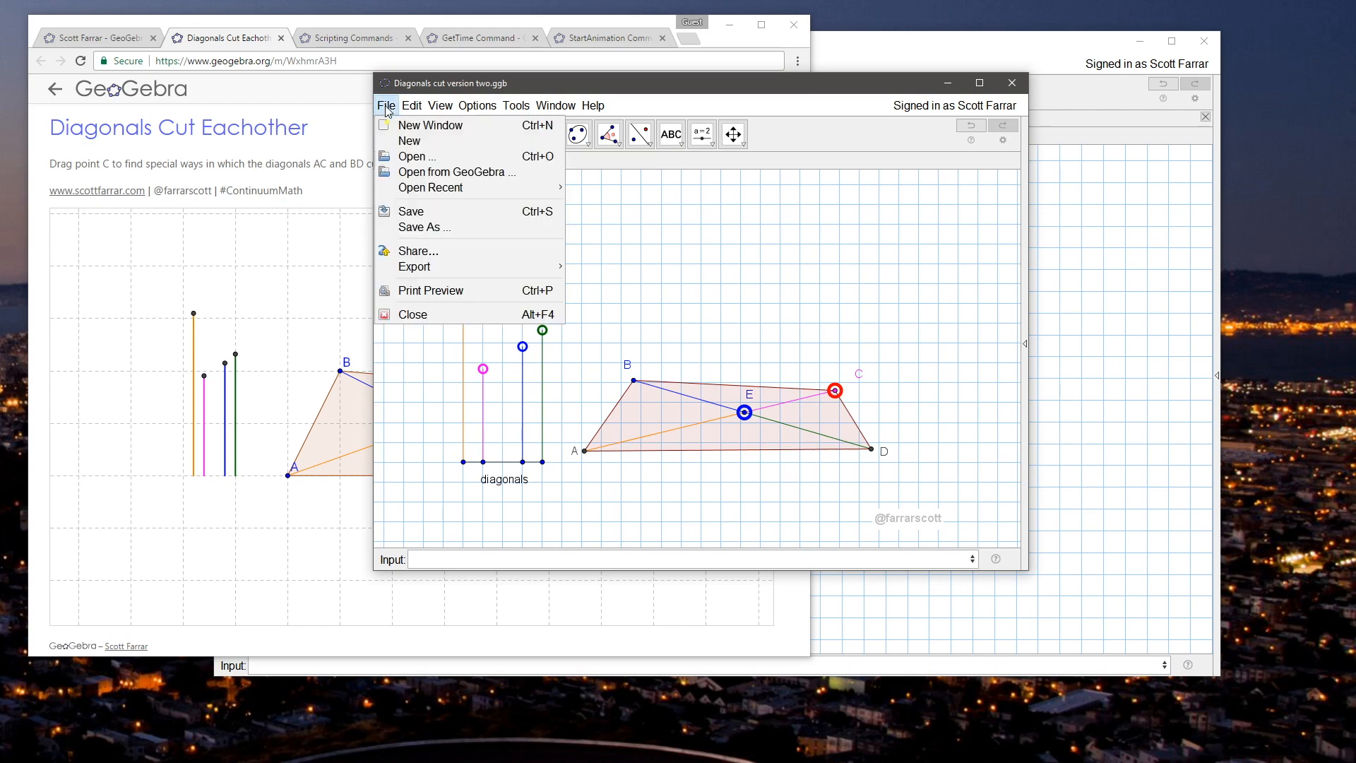
mouse_move(482, 269)
click(647, 267)
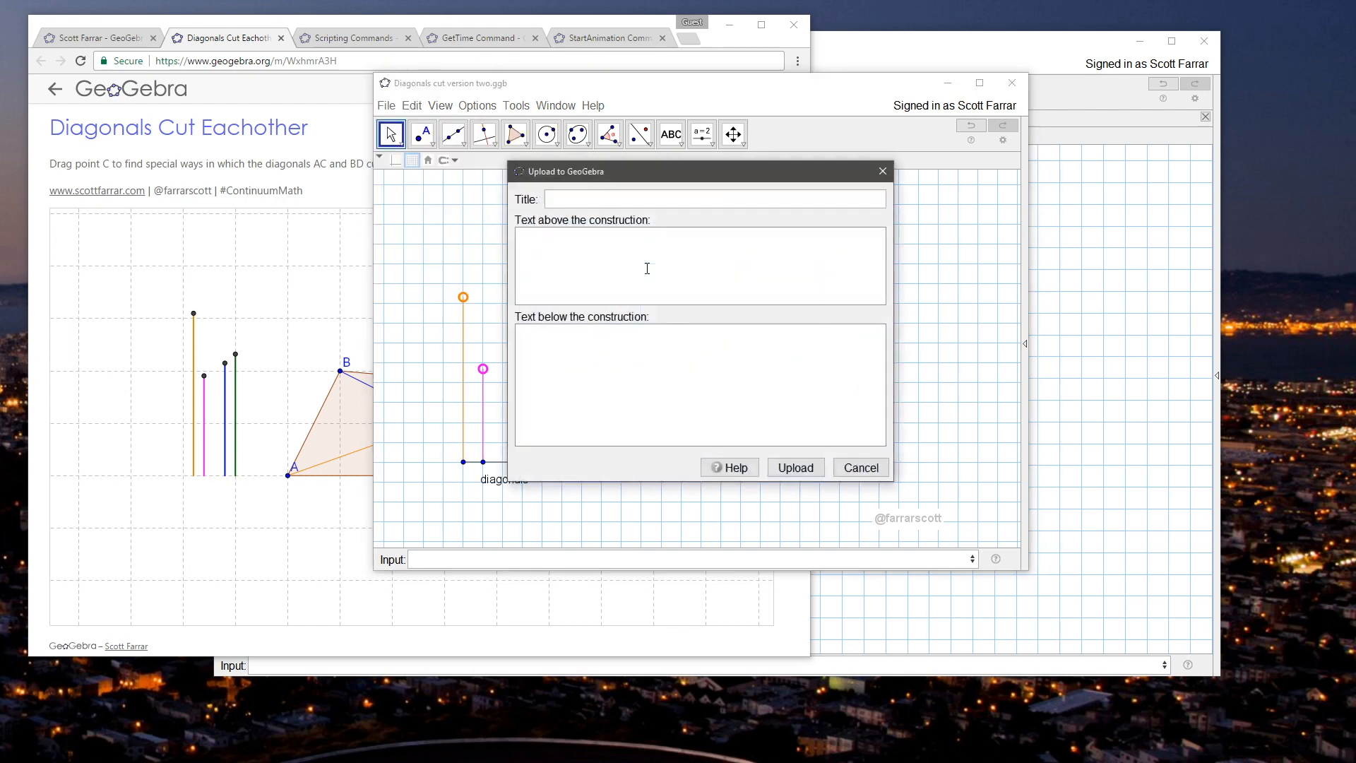
click(614, 206)
key(BackSpace)
Step: Enter "Alter the measurements for the diagonals." and "What quadrilaterals can you make?" as separate paragraphs above the construction
key(BackSpace)
key(BackSpace)
text(v2)
click(555, 265)
text(Now you can)
key(BackSpace)
key(BackSpace)
key(BackSpace)
key(BackSpace)
key(BackSpace)
key(BackSpace)
key(BackSpace)
key(BackSpace)
key(BackSpace)
key(BackSpace)
text(Alter the)
text(meas)
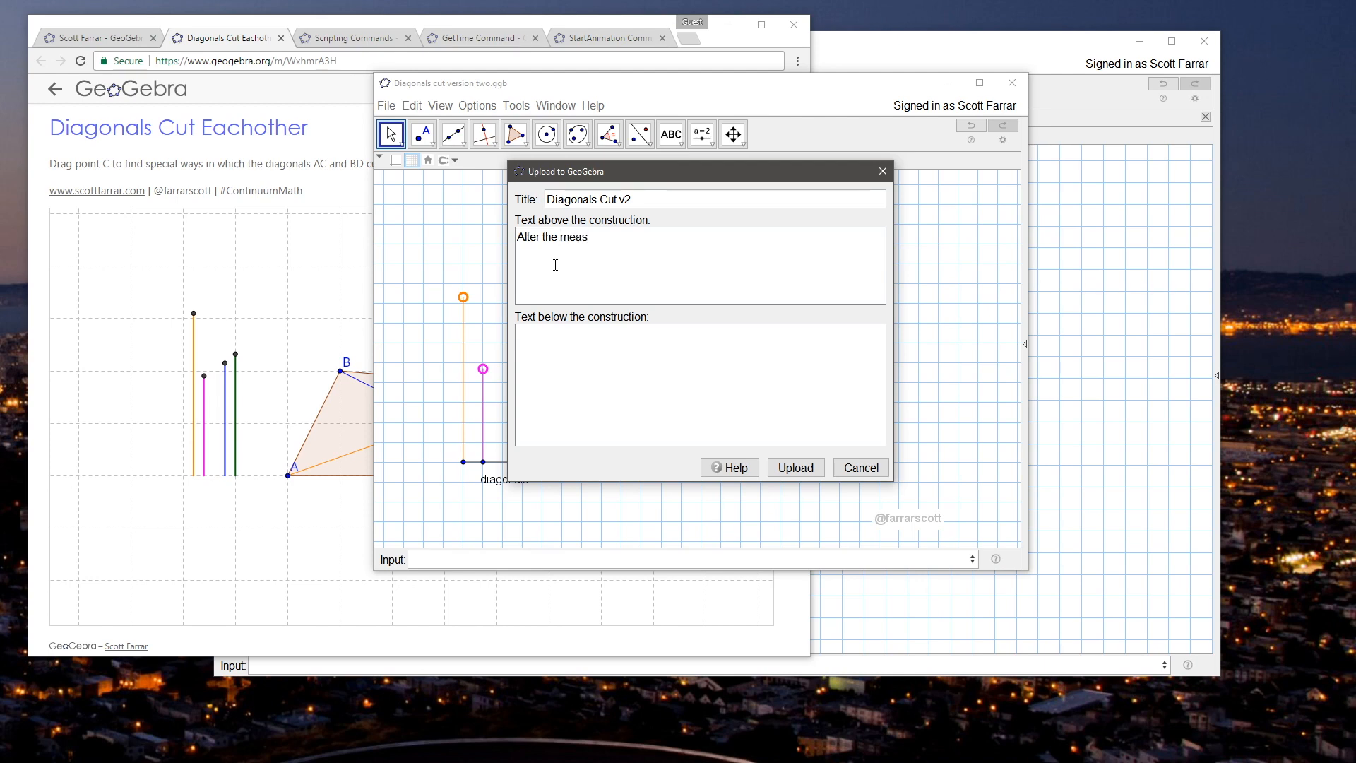
text(urements for the diagonals. What quadrilaterals can you make?)
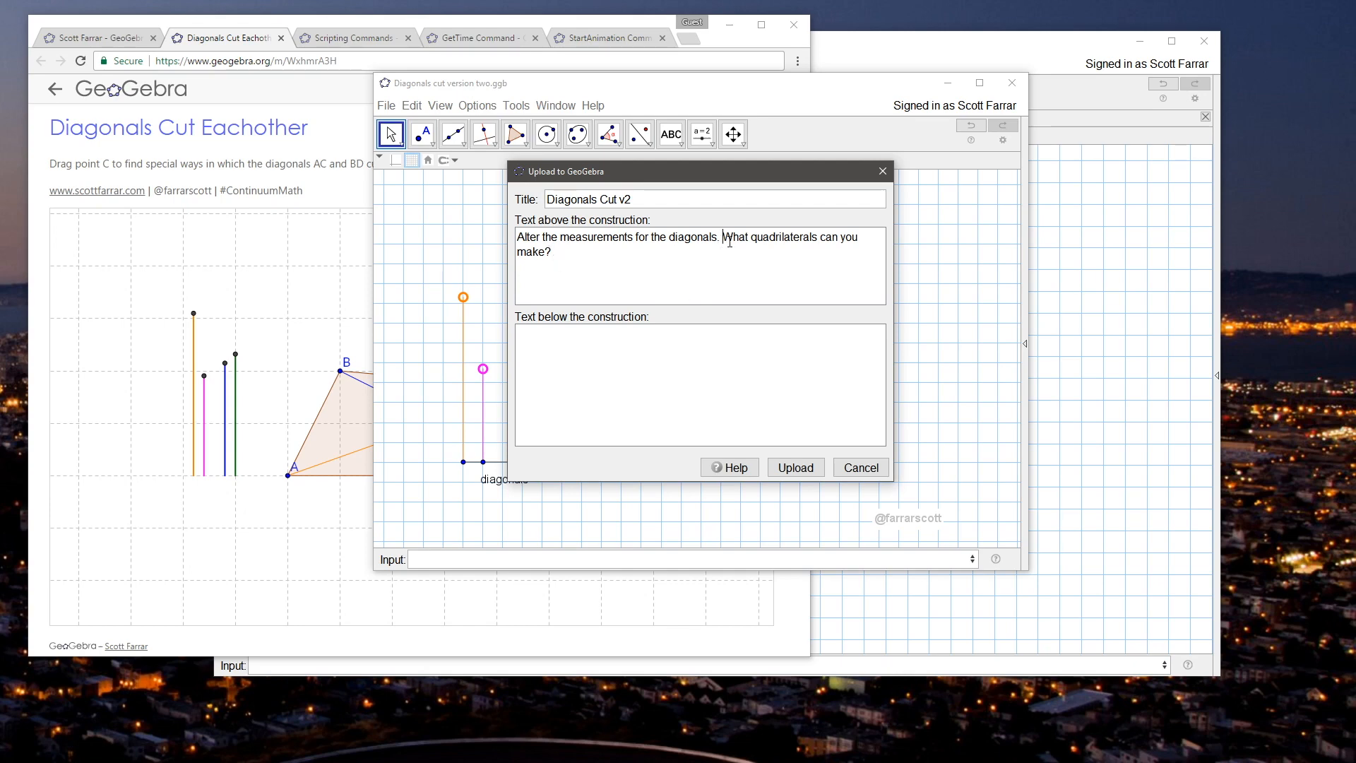
key(Return)
key(Return)
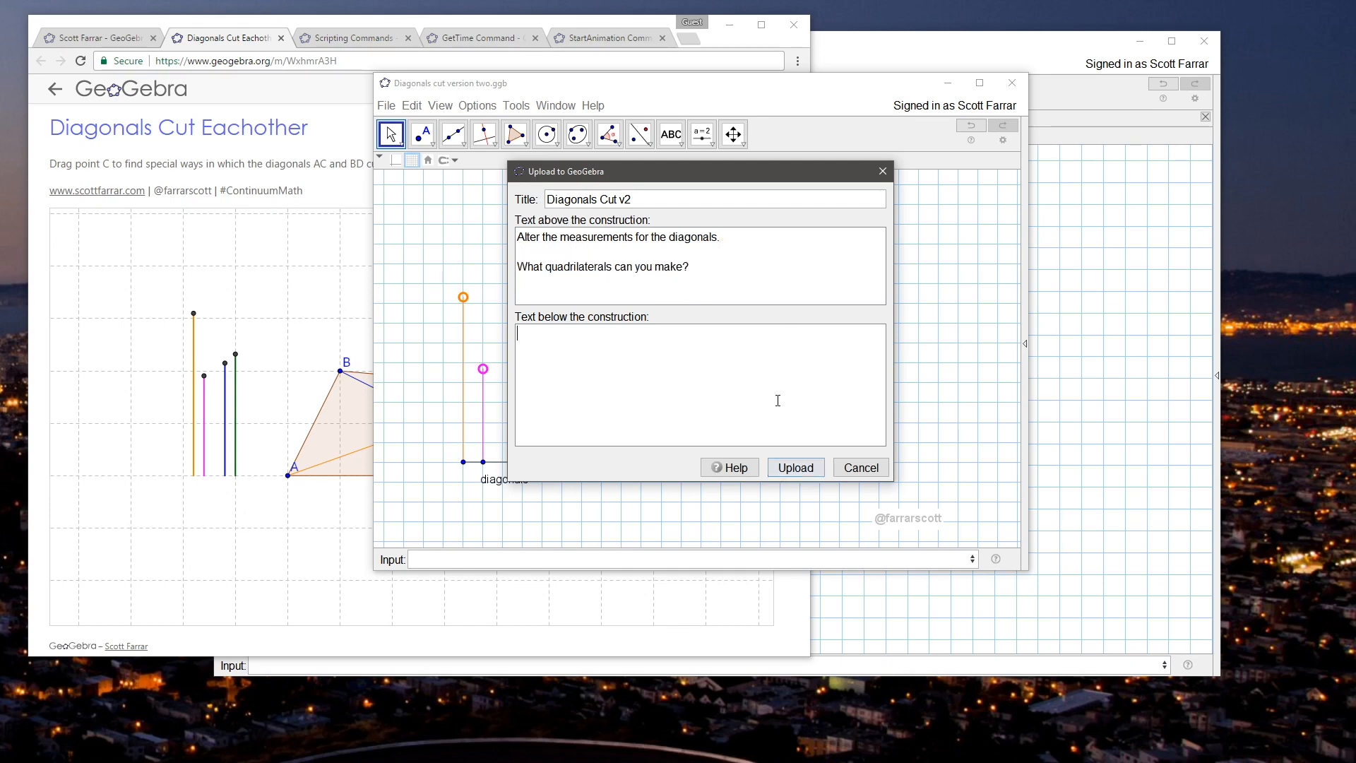
Step: Enter the author's social media handle and website address as the text below the construction, and upload the worksheet
click(777, 399)
text(@farrarscott)
key(Return)
text(www.scottfara)
text(ar.com)
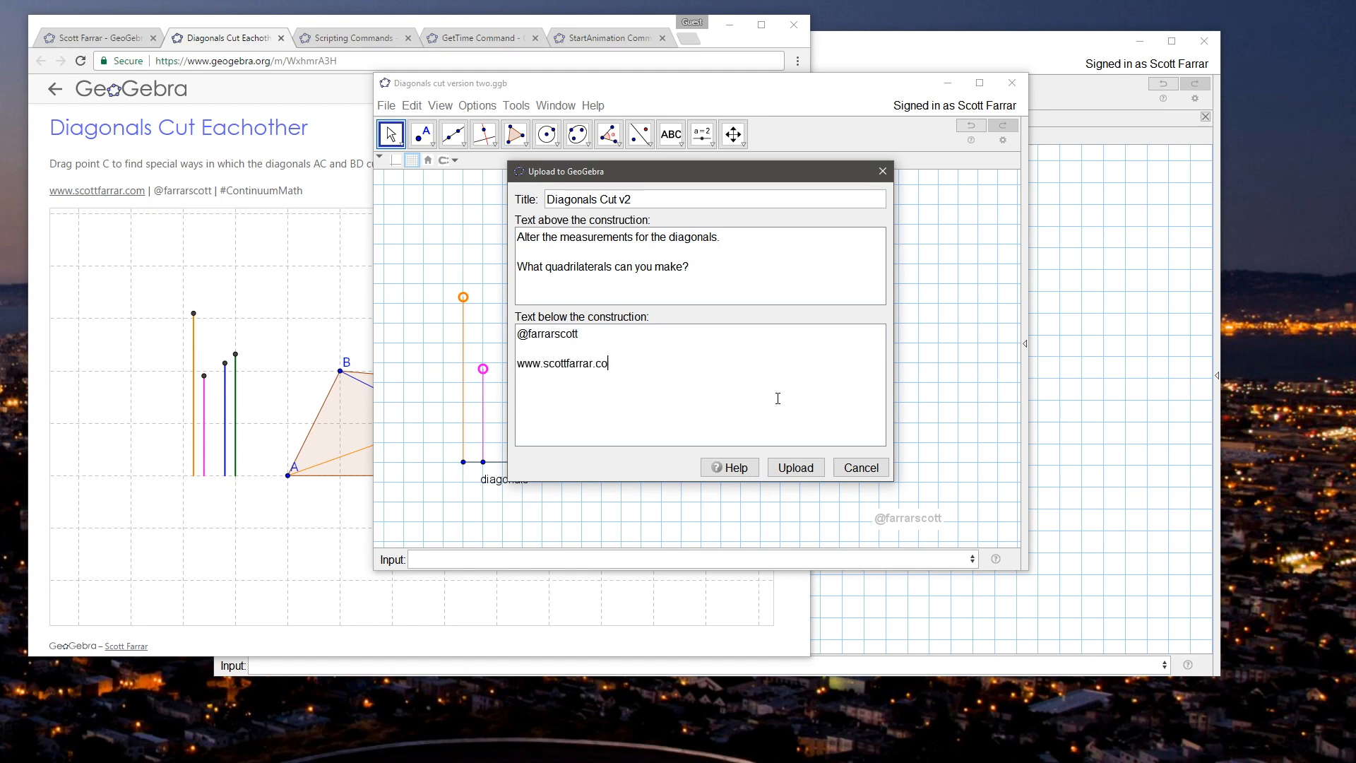
click(795, 466)
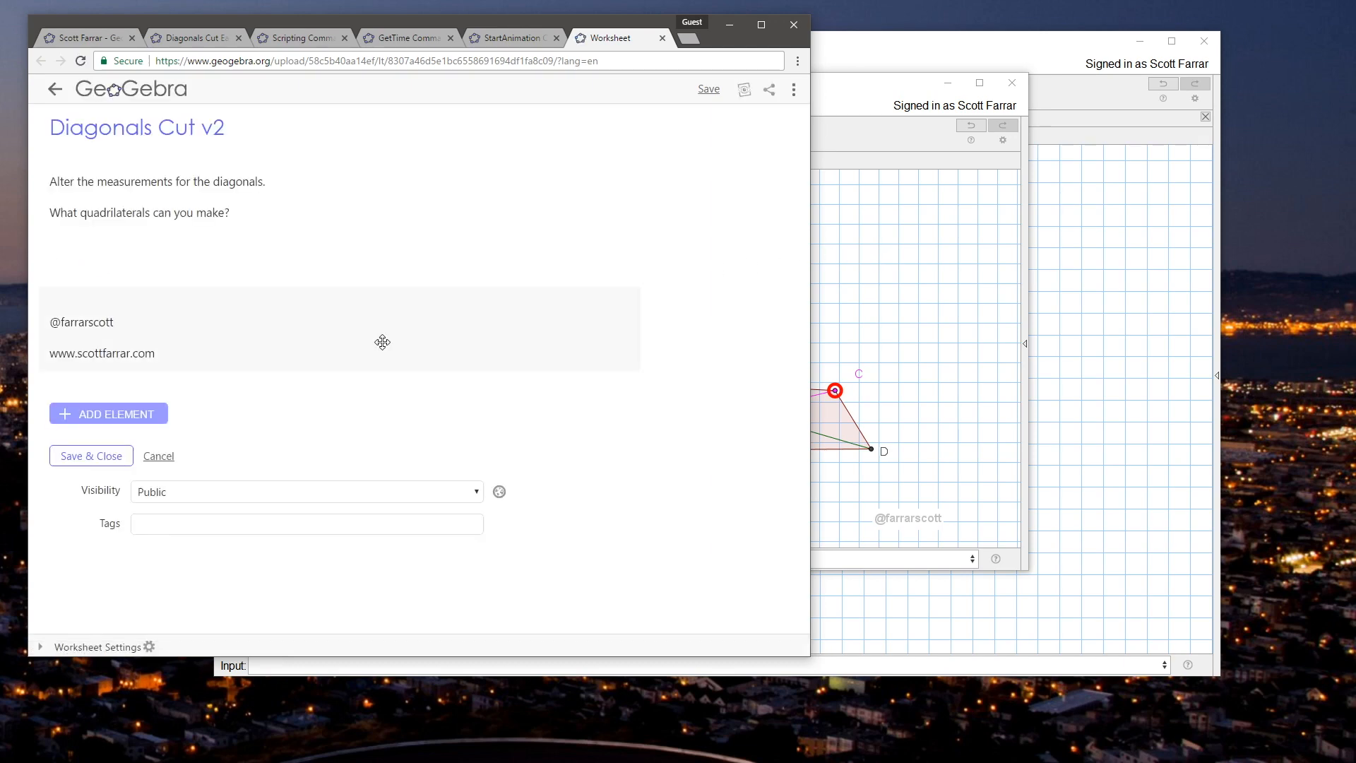
Step: Review the uploaded worksheet, accept the text element below the applet, save it and view its published page
scroll(748, 417, down, 3)
scroll(747, 419, up, 1)
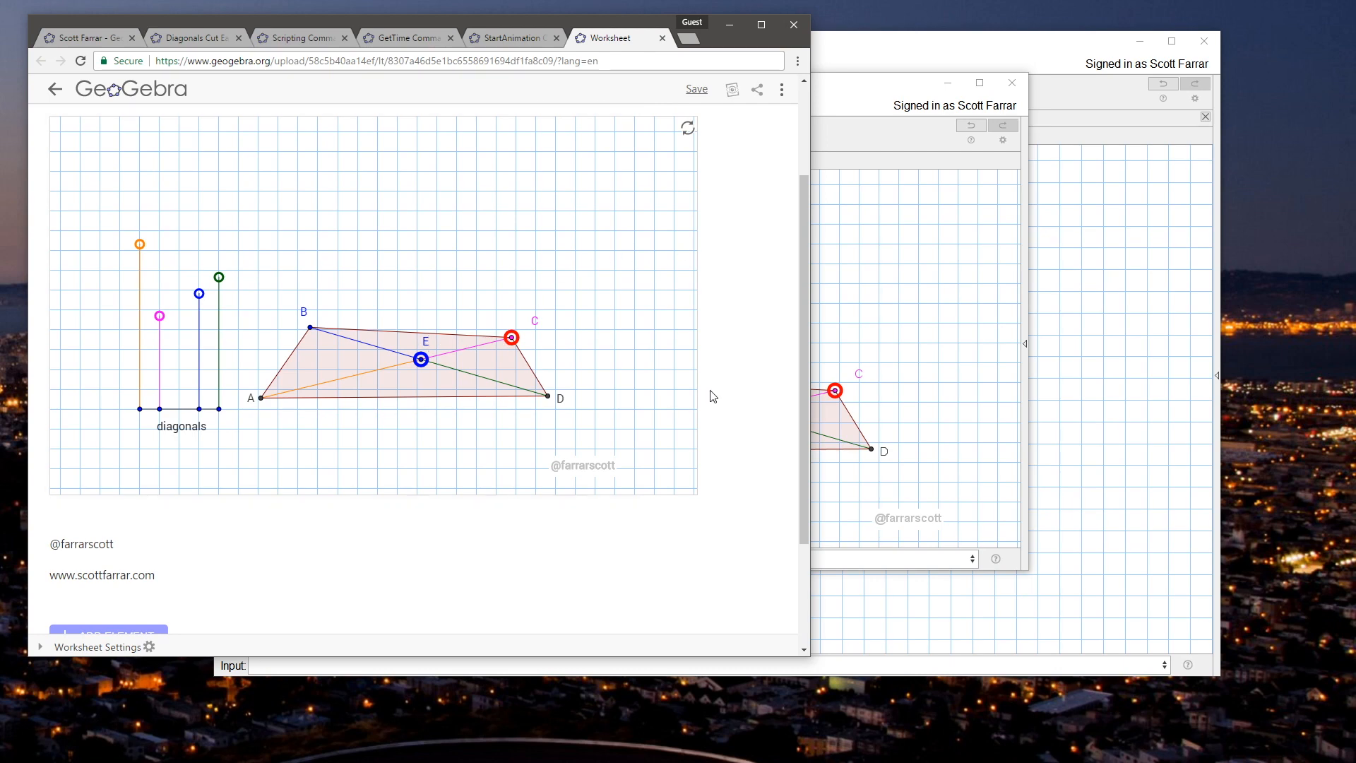
scroll(427, 560, down, 4)
click(129, 431)
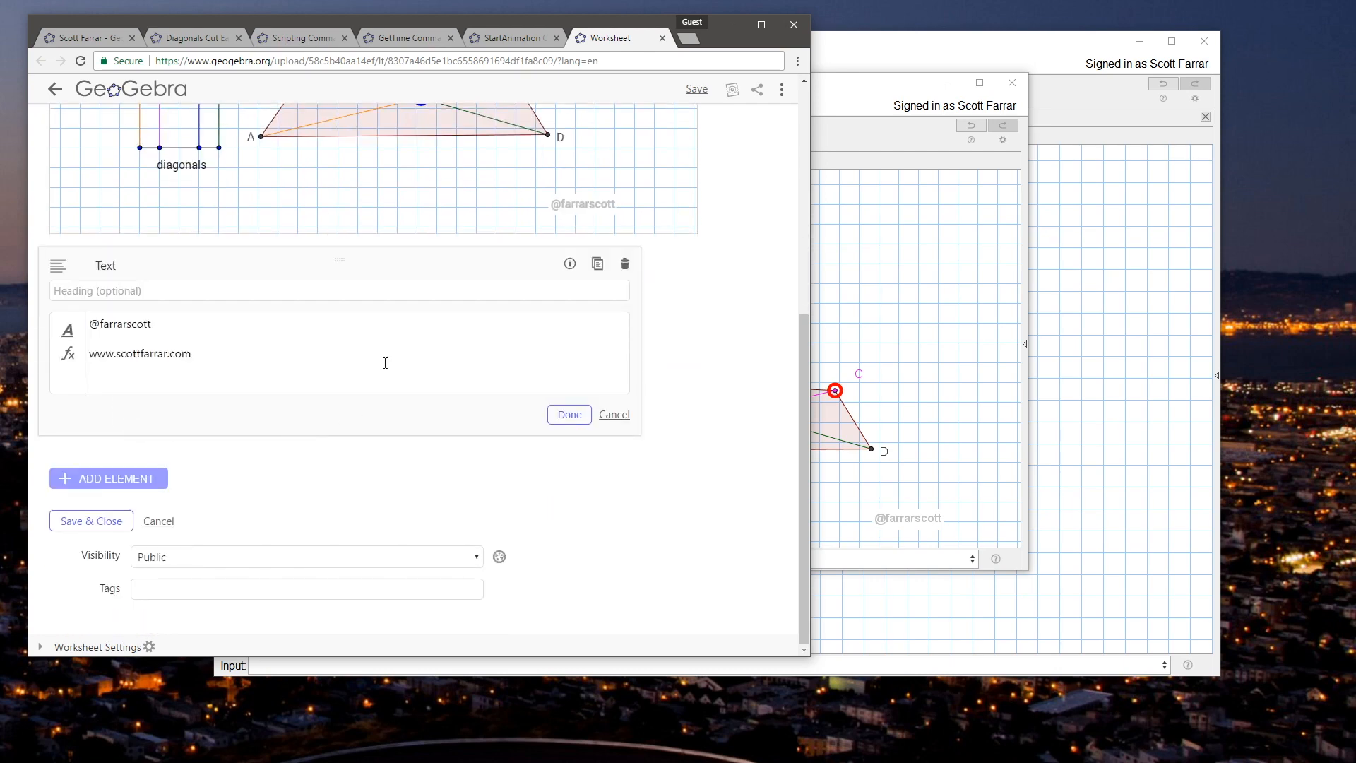
click(570, 415)
scroll(756, 477, up, 5)
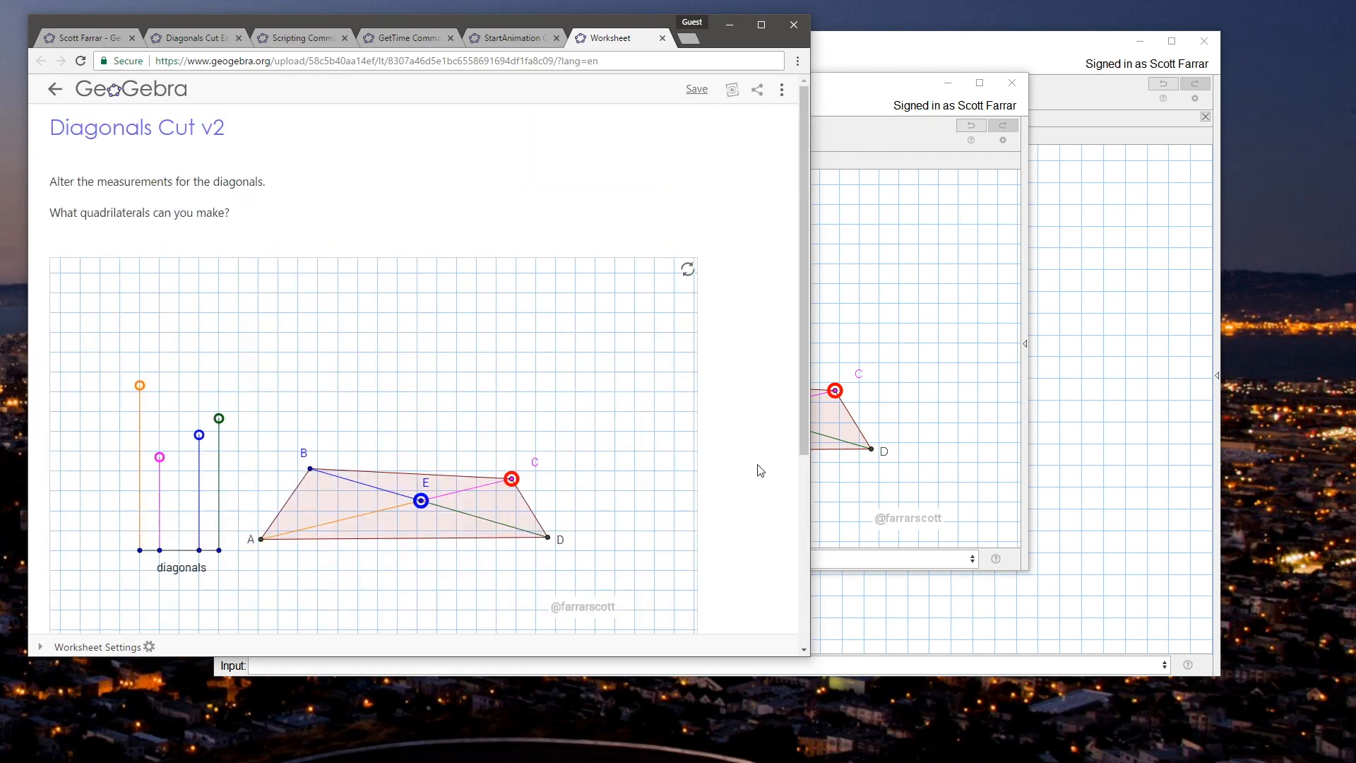
click(698, 91)
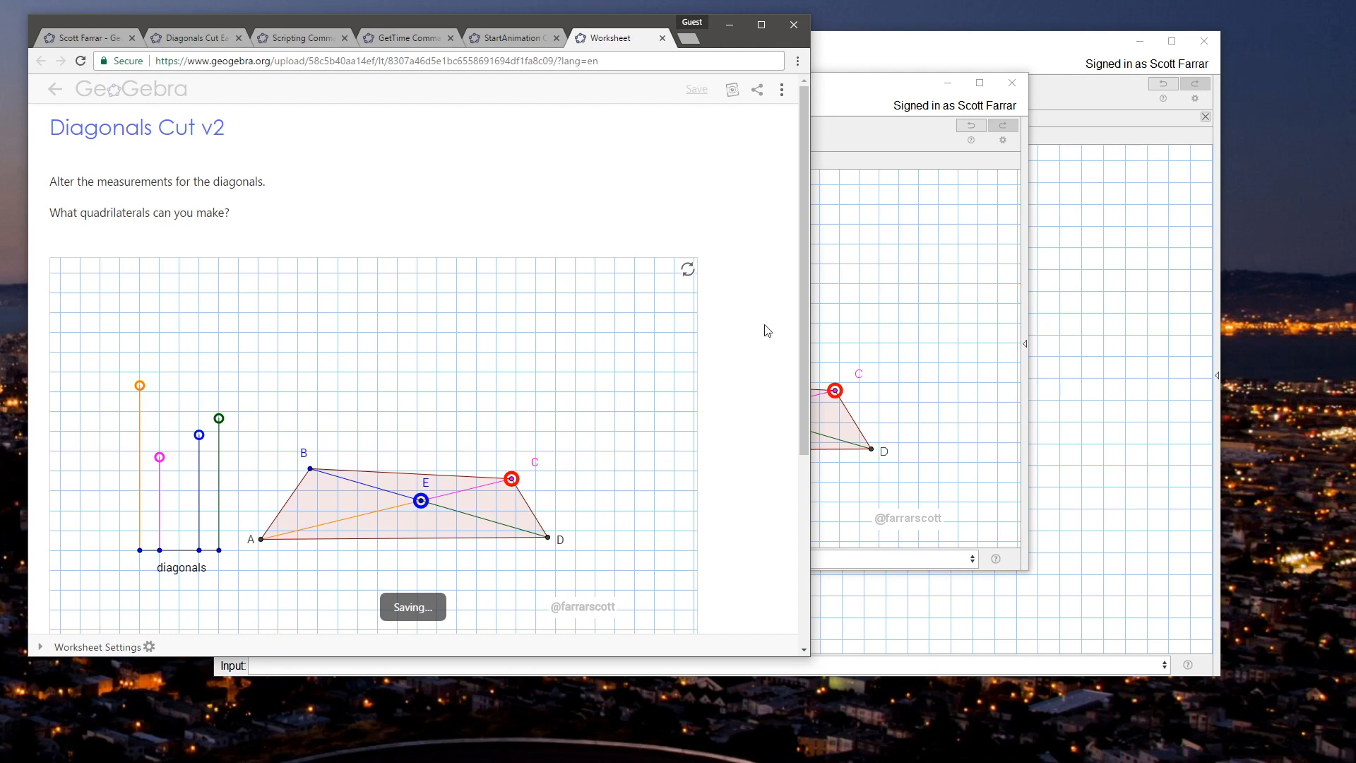
click(730, 94)
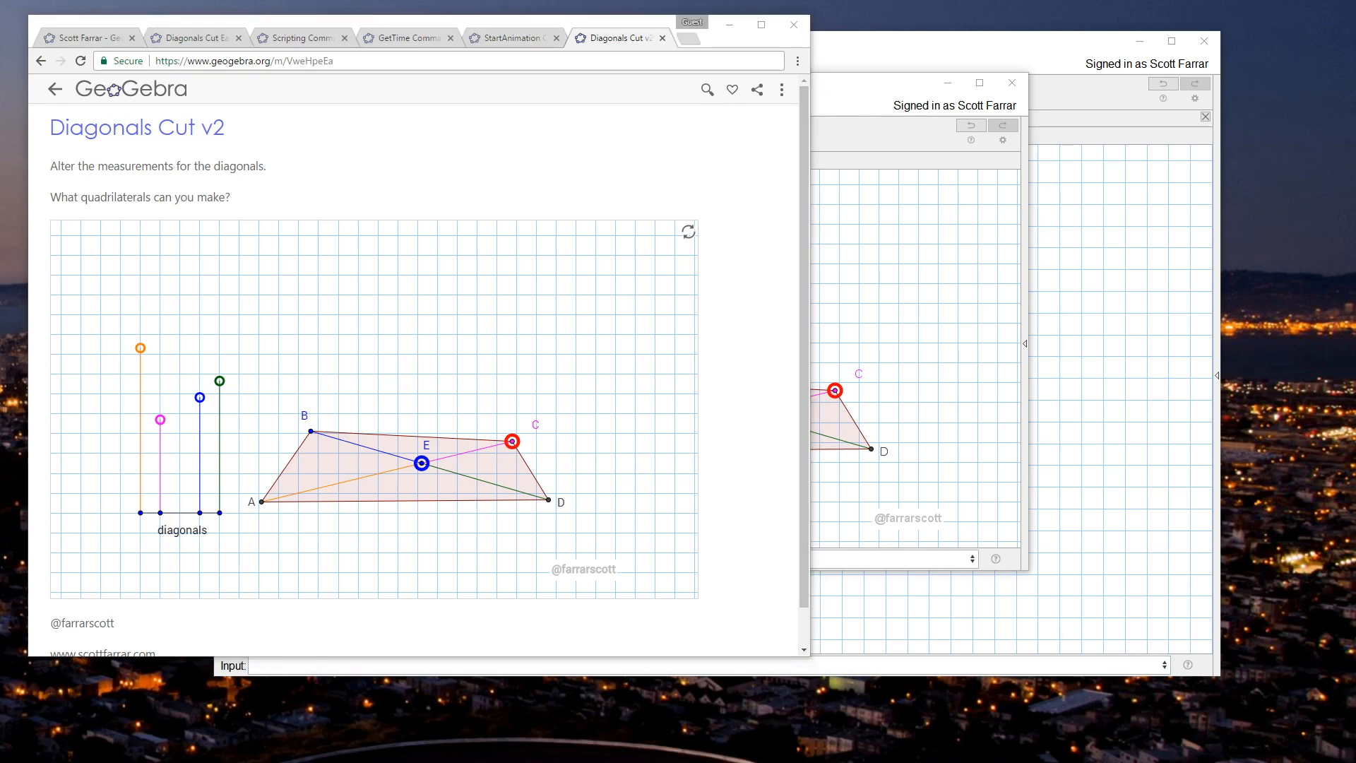
Step: Switch to the author's GeoGebra profile page with the list of materials
click(304, 91)
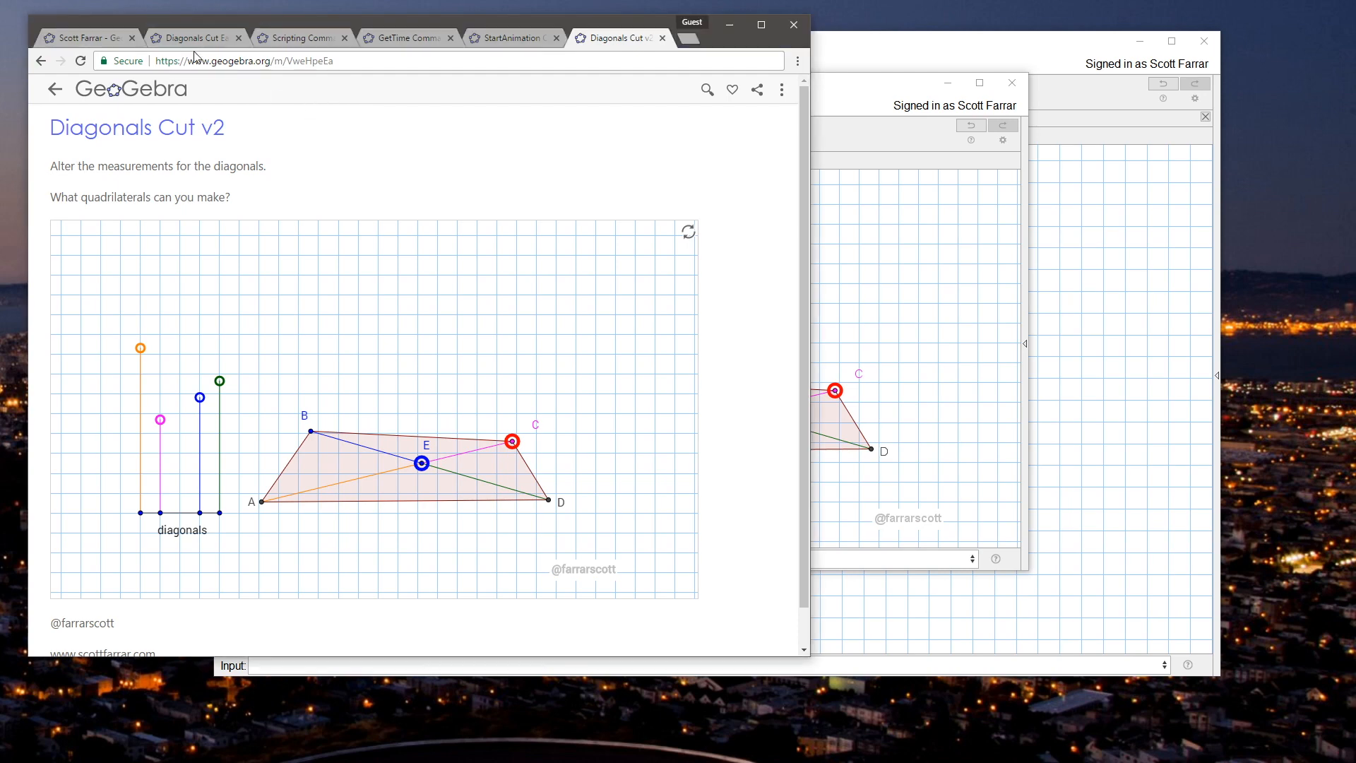
click(84, 42)
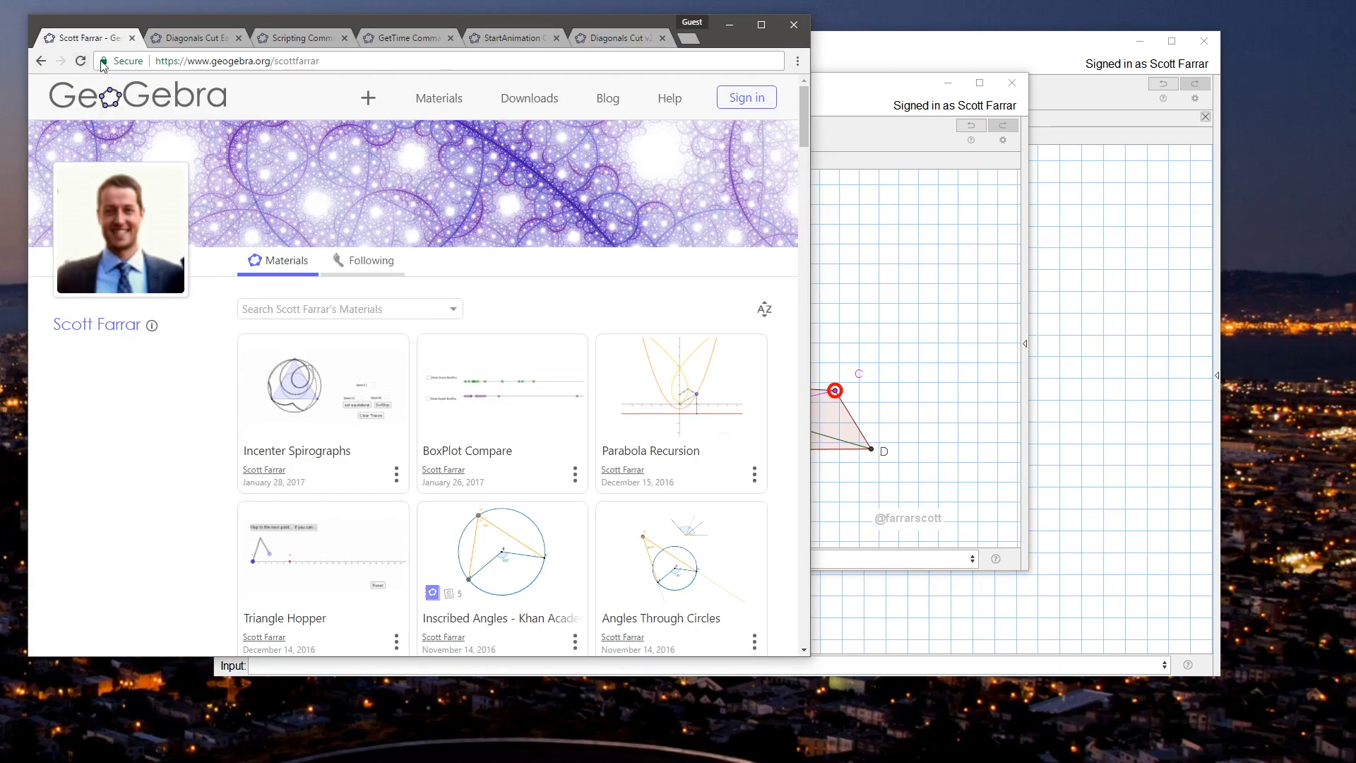